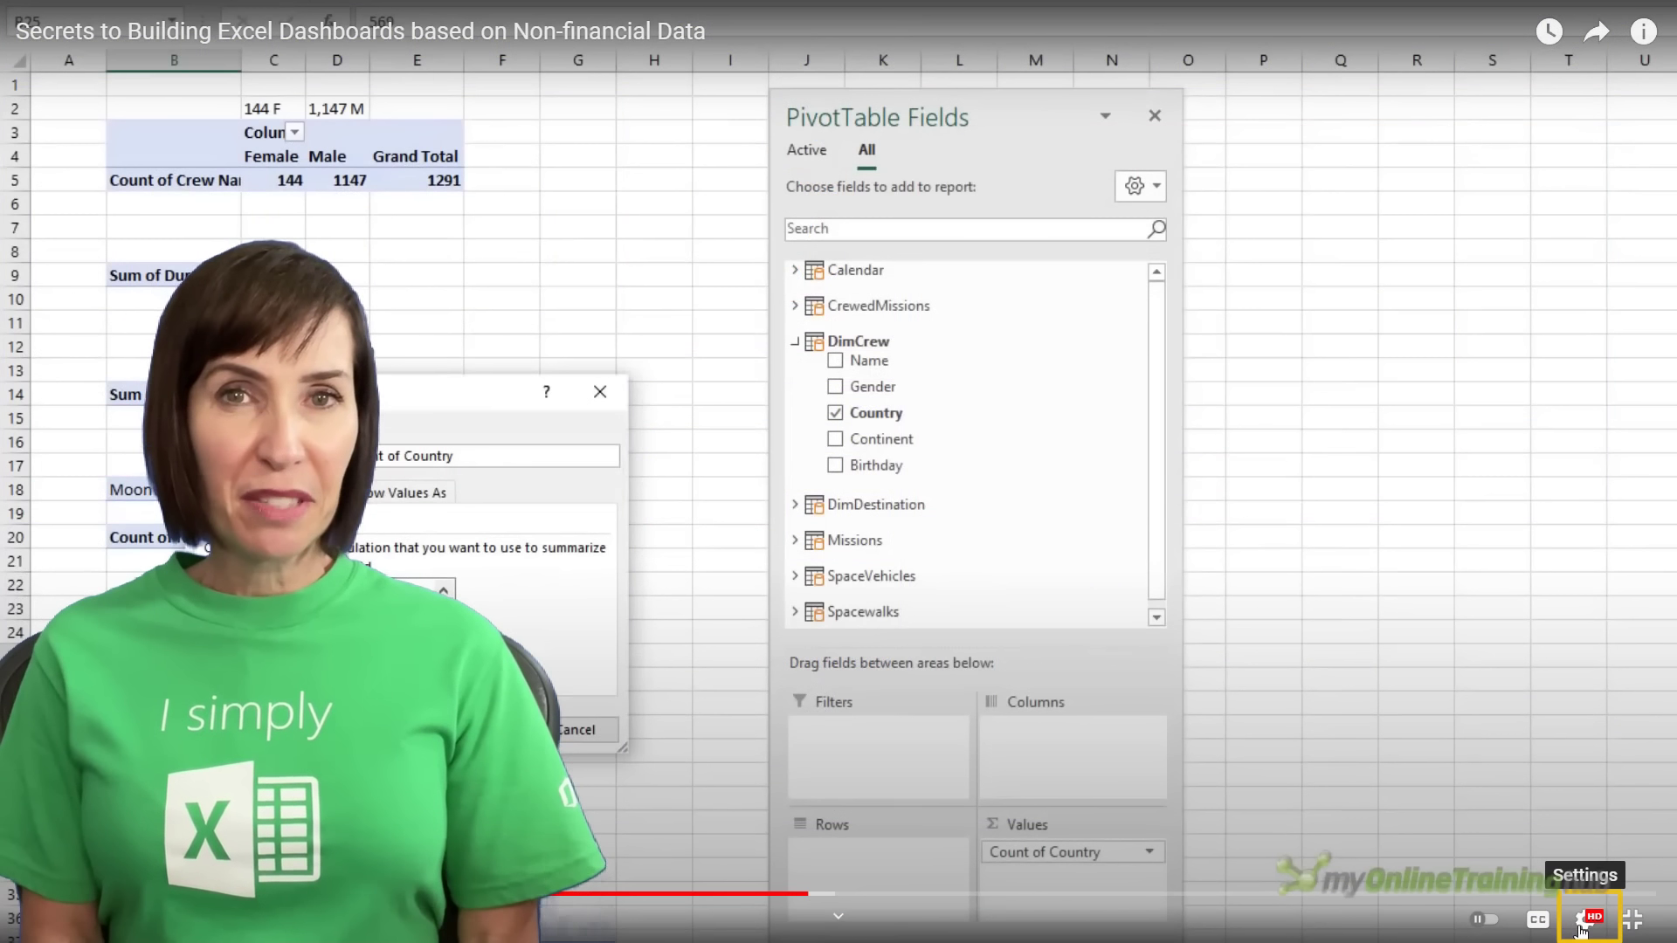
Adjust the video player's playback speed settings
left_click(1584, 916)
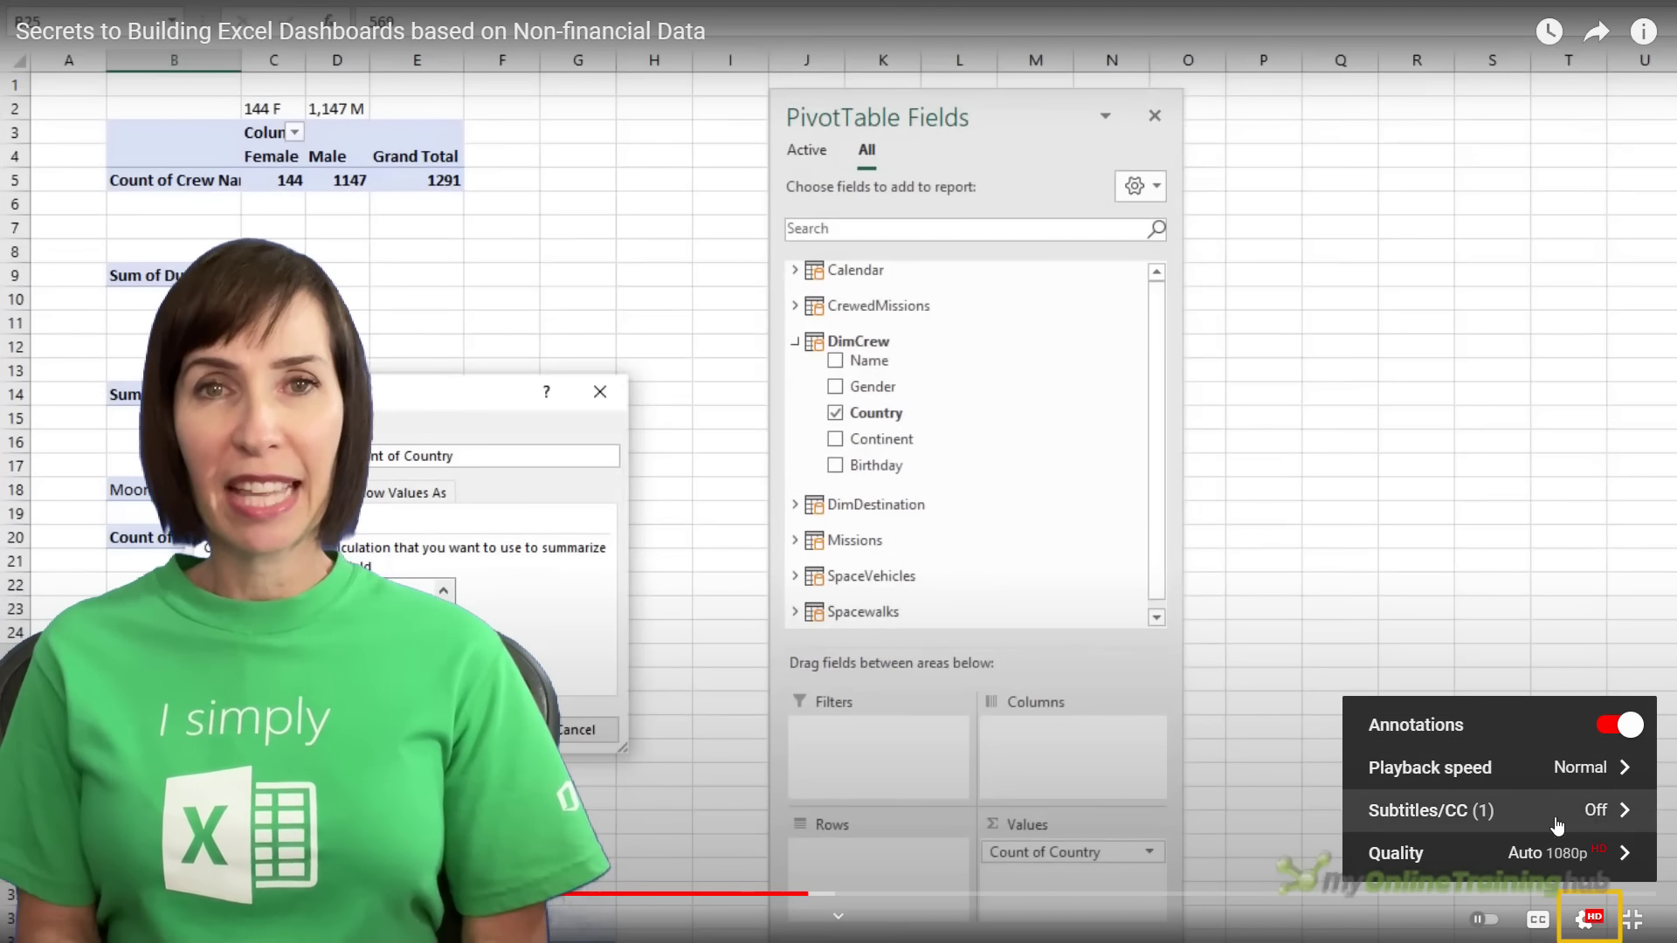
left_click(1548, 773)
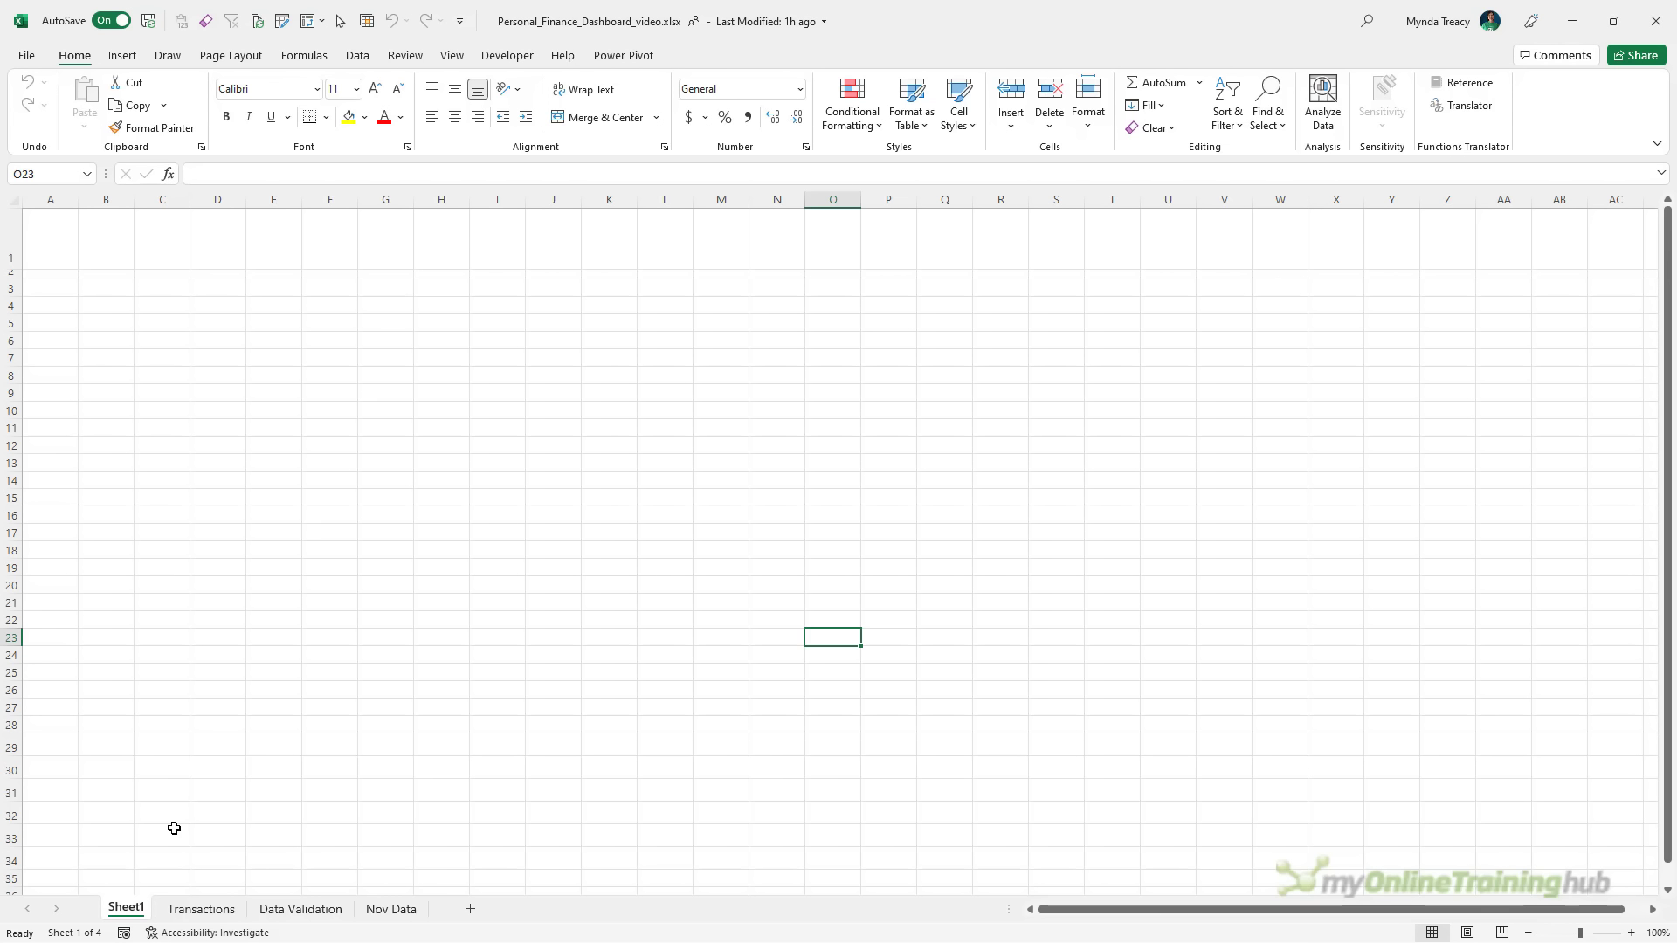
Rename Sheet1 to 'Dashboard'
double_click(125, 908)
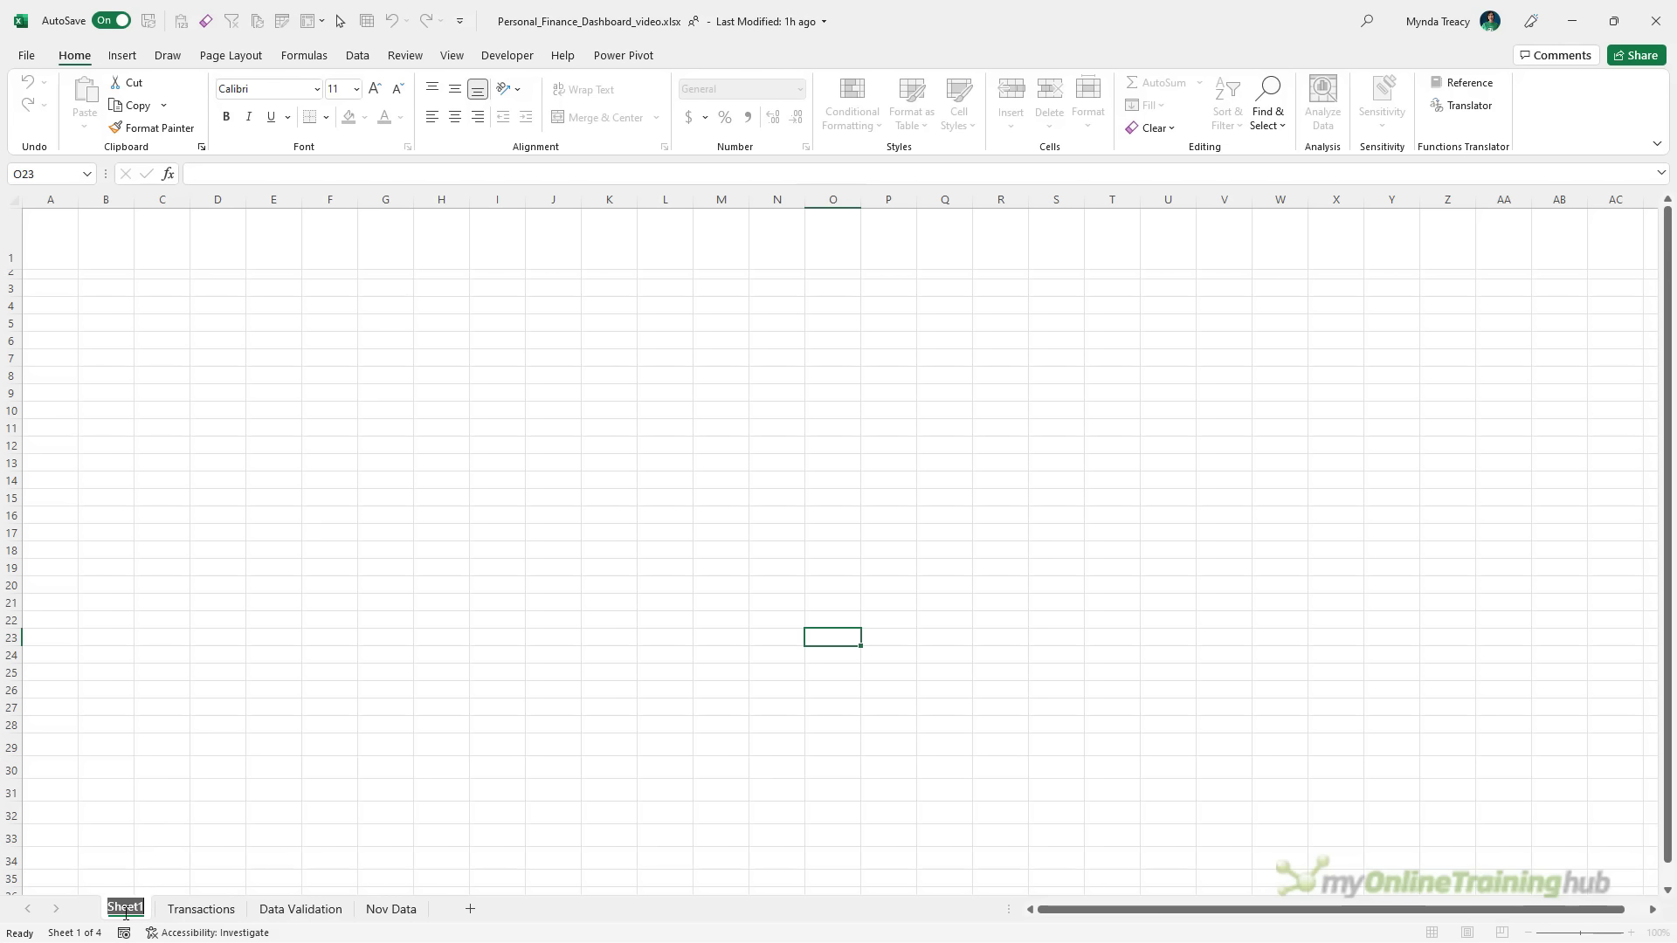
type("Dashboard")
key("Return")
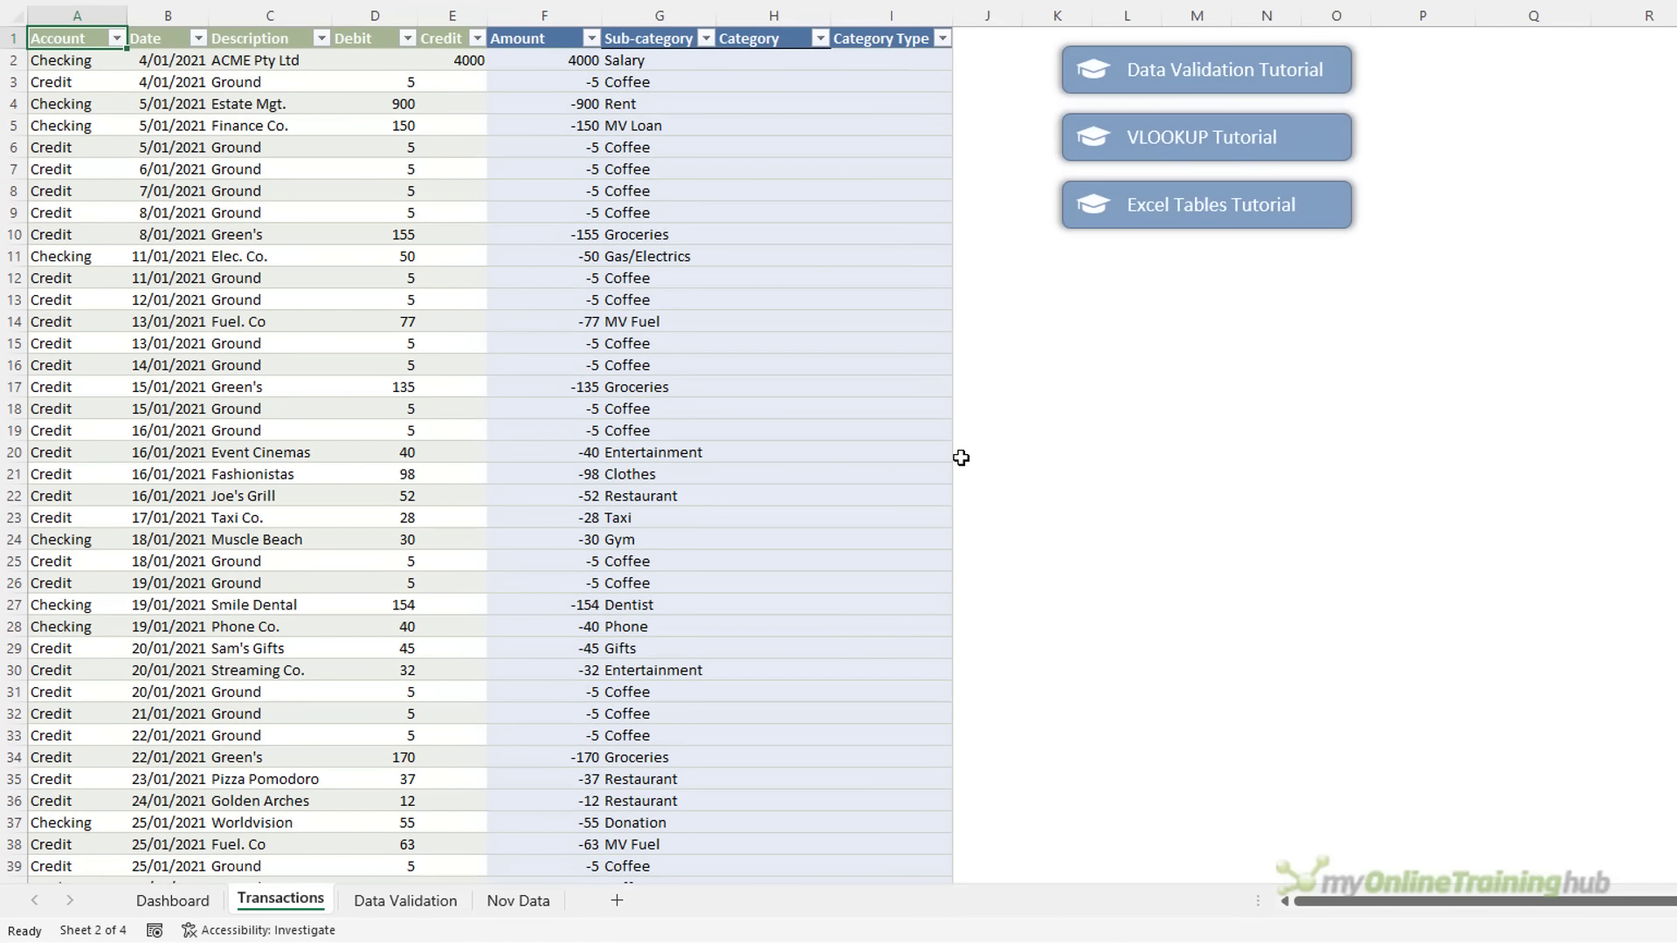
Review the Transactions table and show the Amount formula =E2-D2 behind F2
scroll(960, 458, "down", 10)
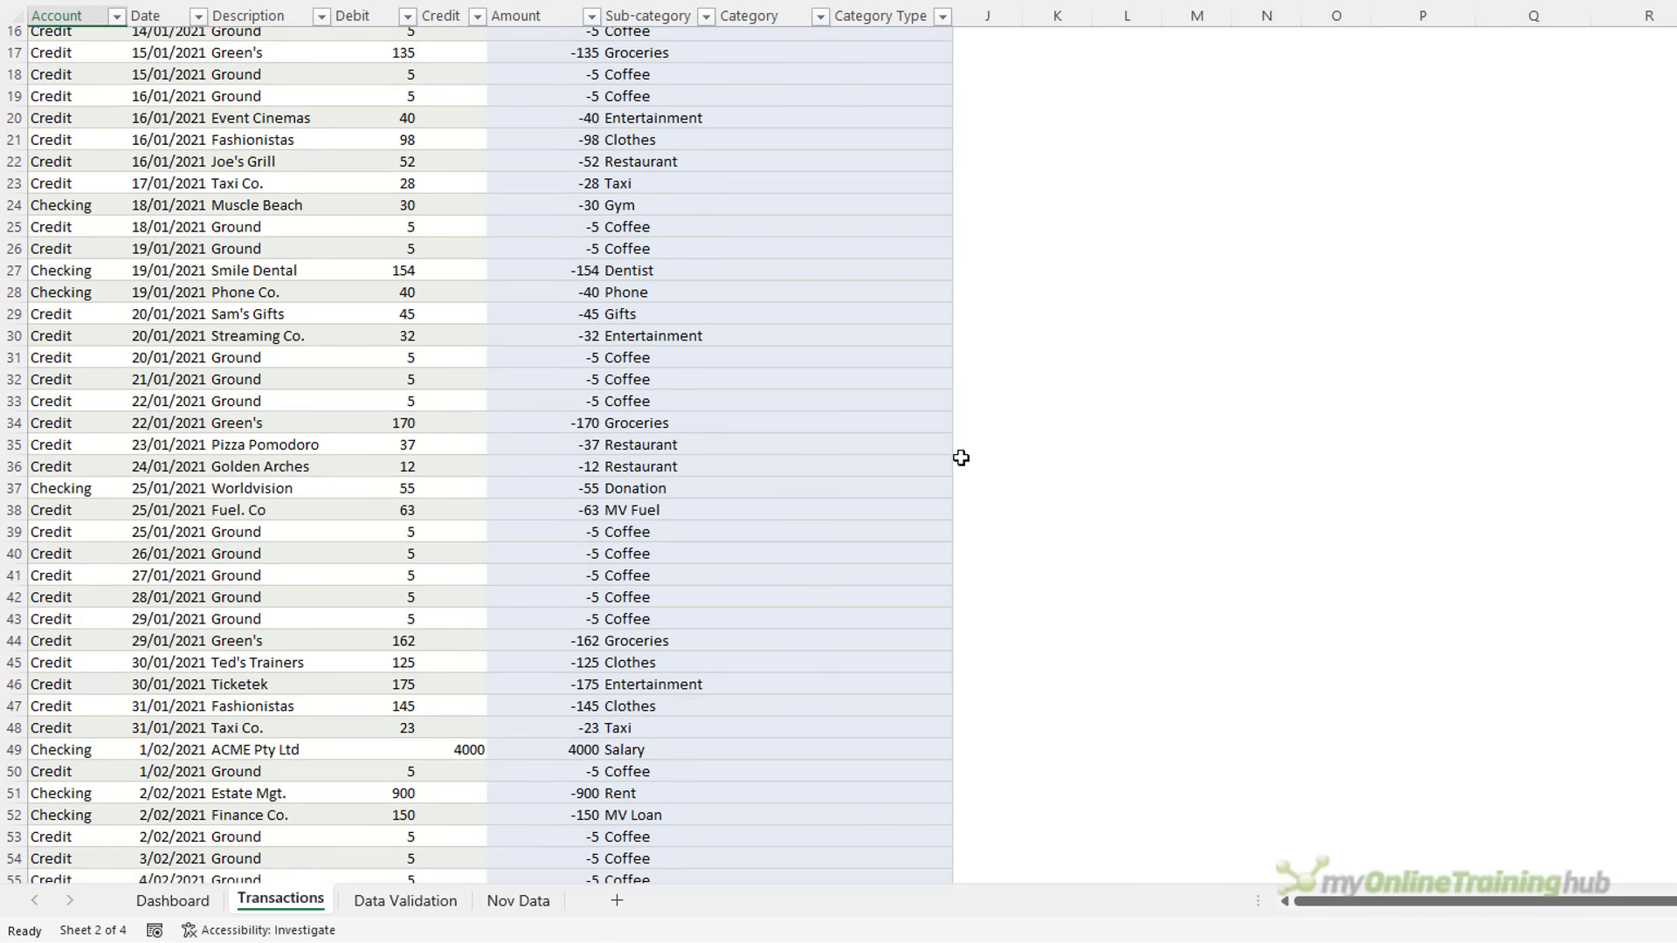
scroll(961, 457, "down", 6)
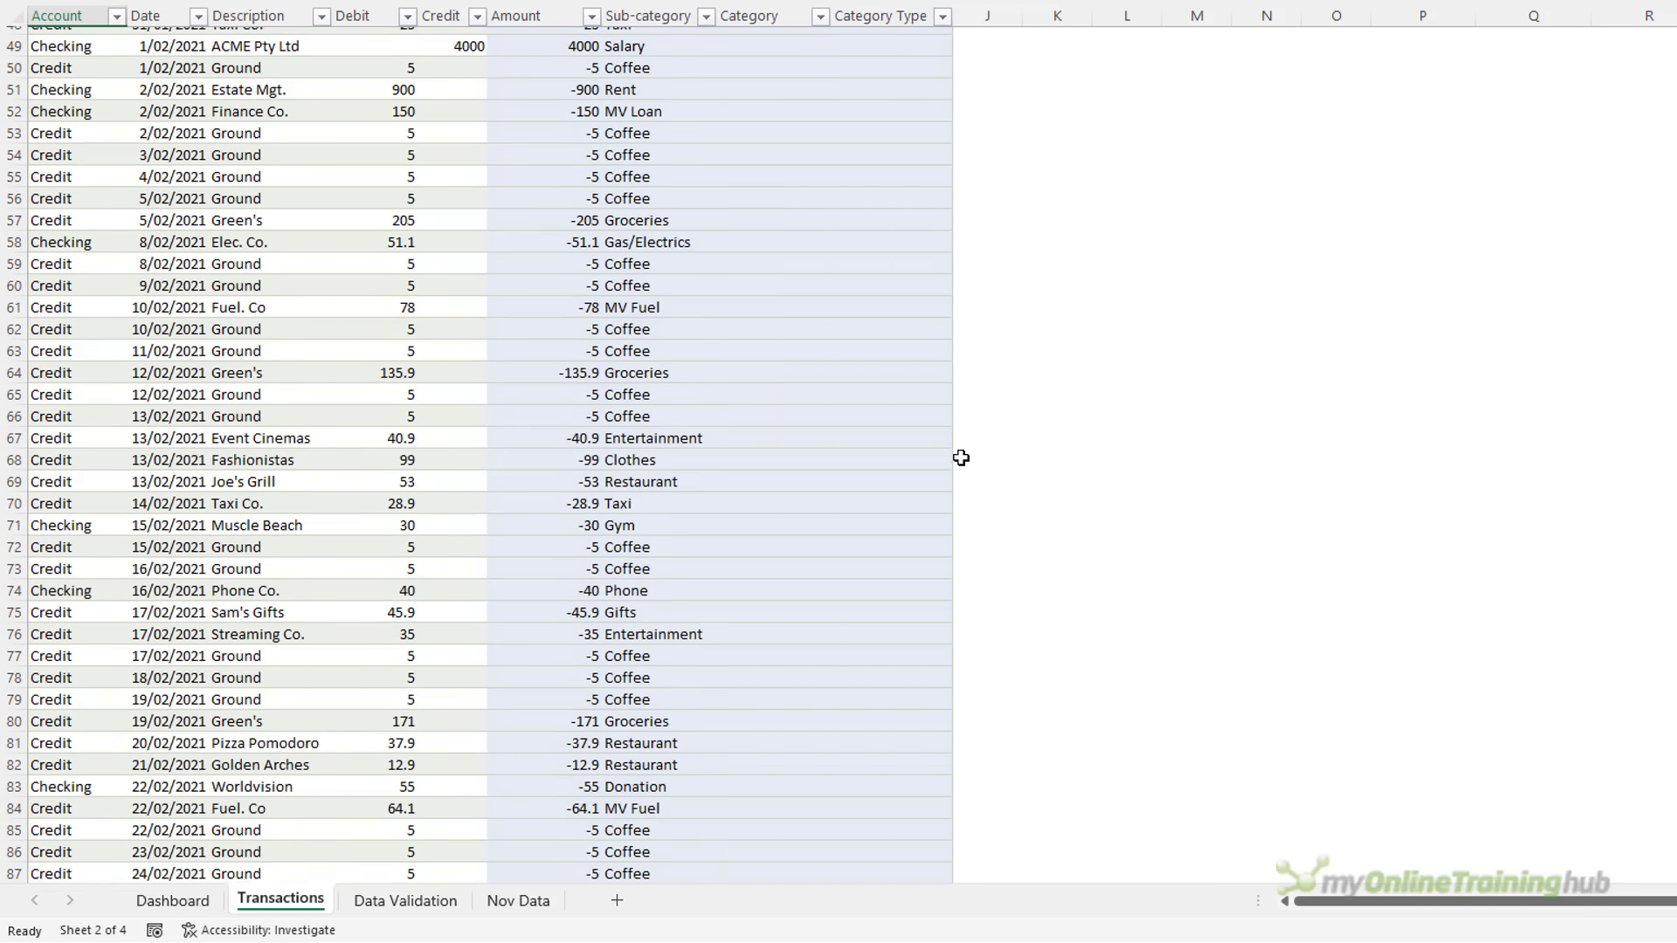
scroll(961, 457, "up", 16)
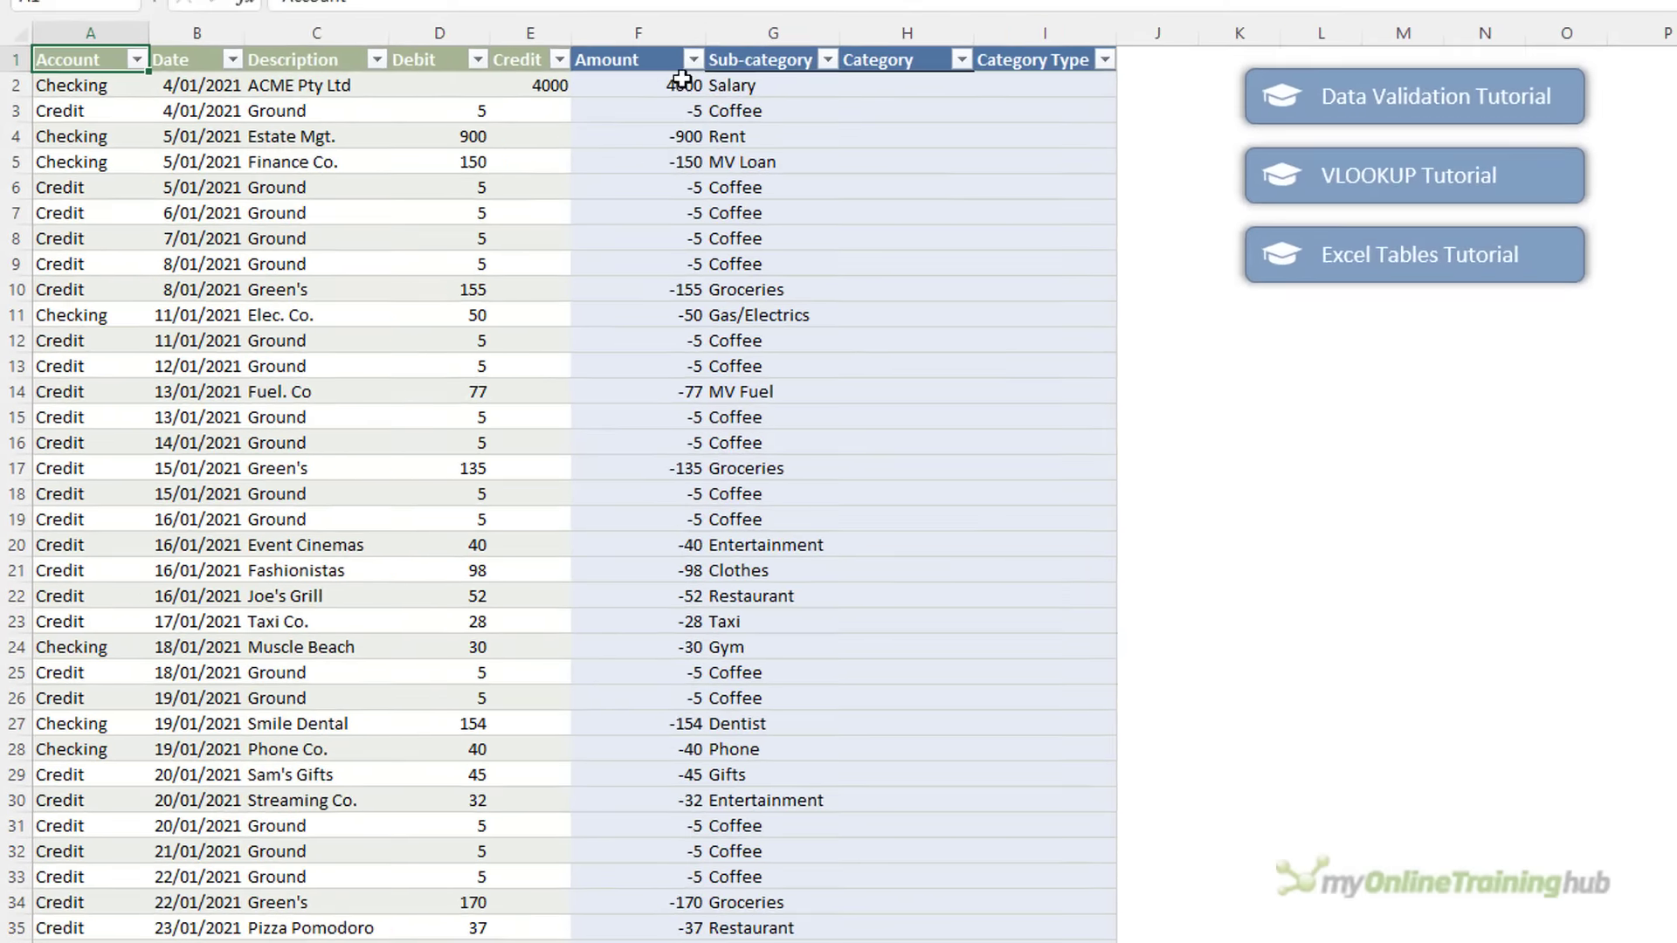
left_click(583, 60)
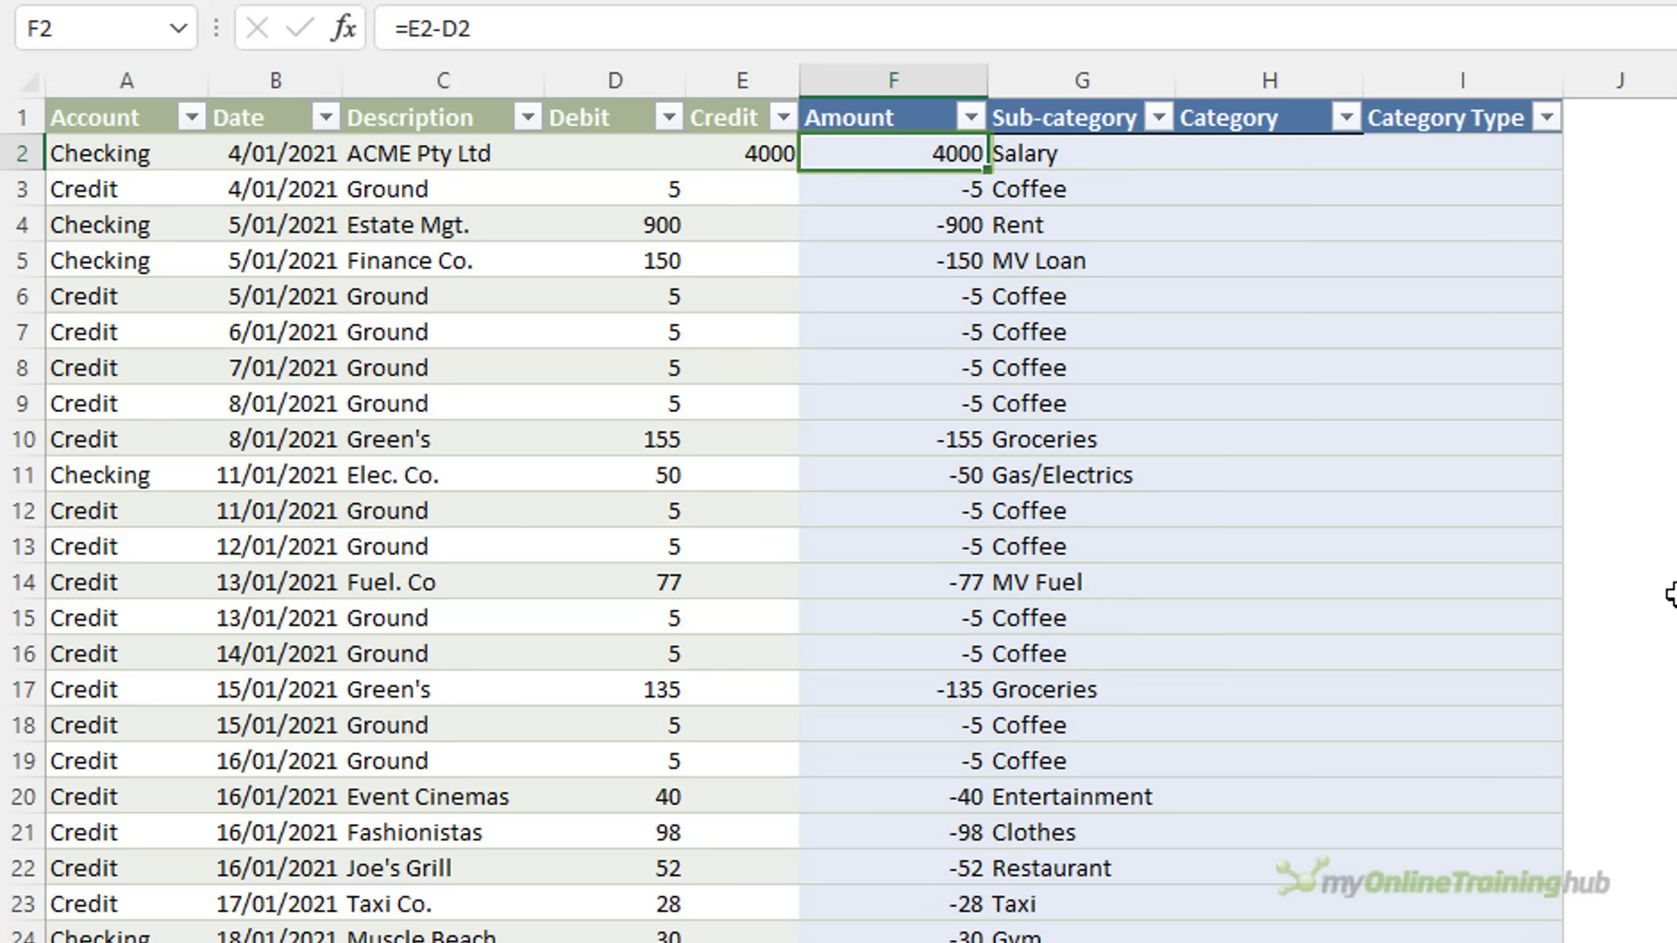
Check G2's Sub-category dropdown, leaving Salary, and move to the first empty cell G484
key("Right")
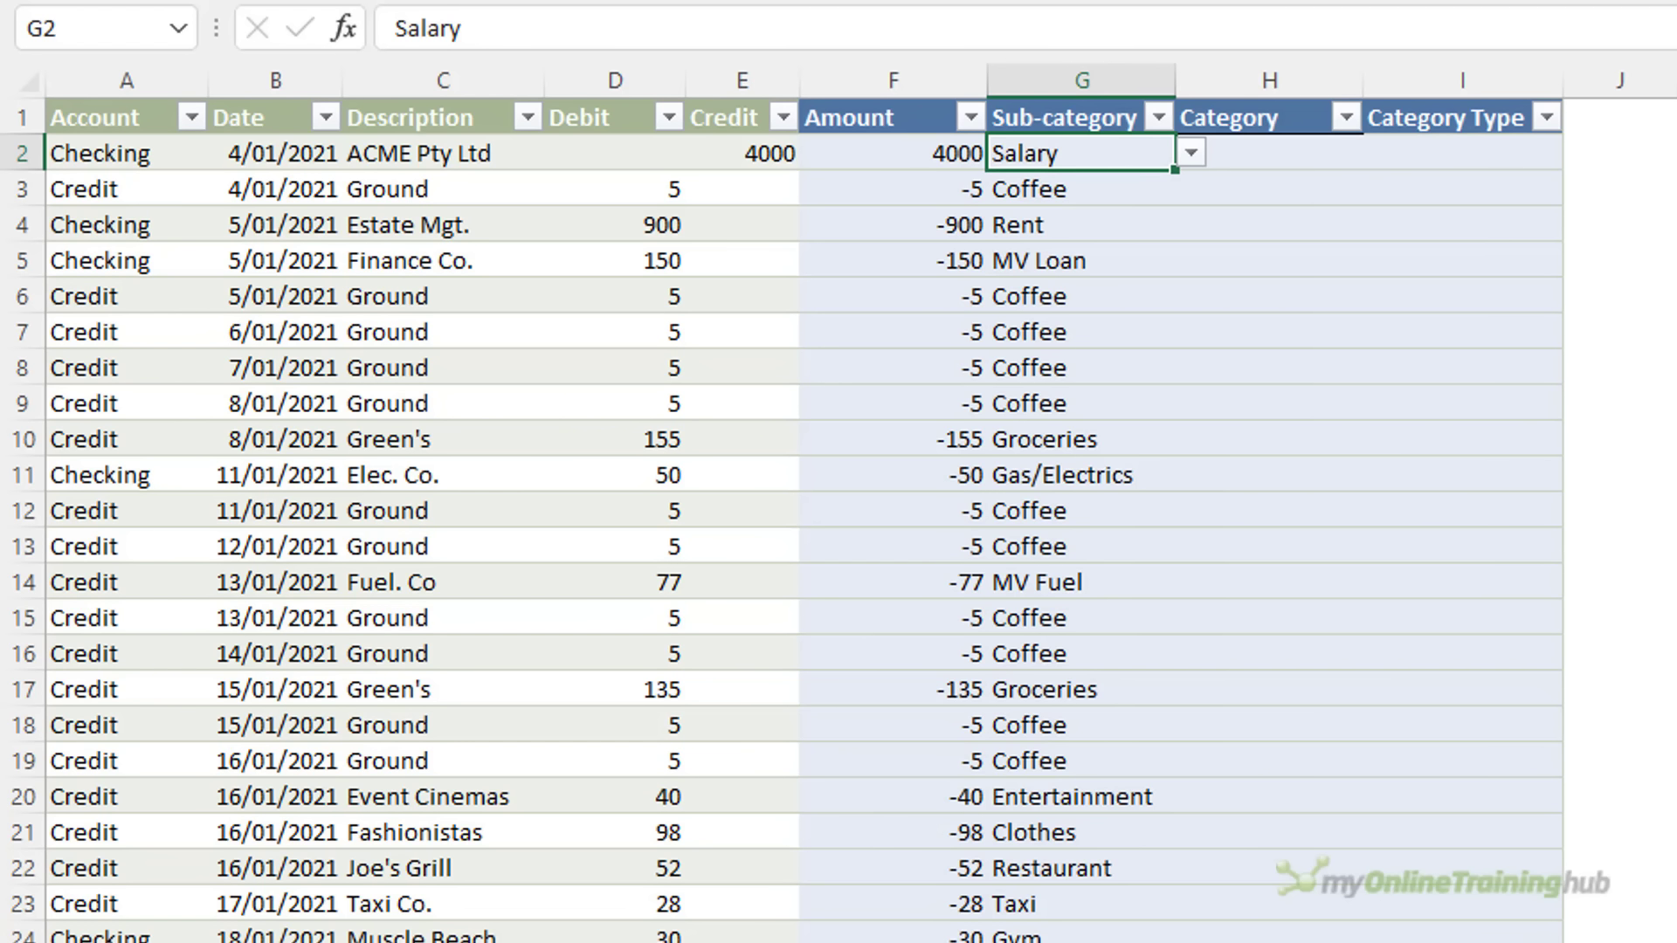
left_click(1201, 160)
left_click(1202, 161)
key("ctrl+Down")
key("Down")
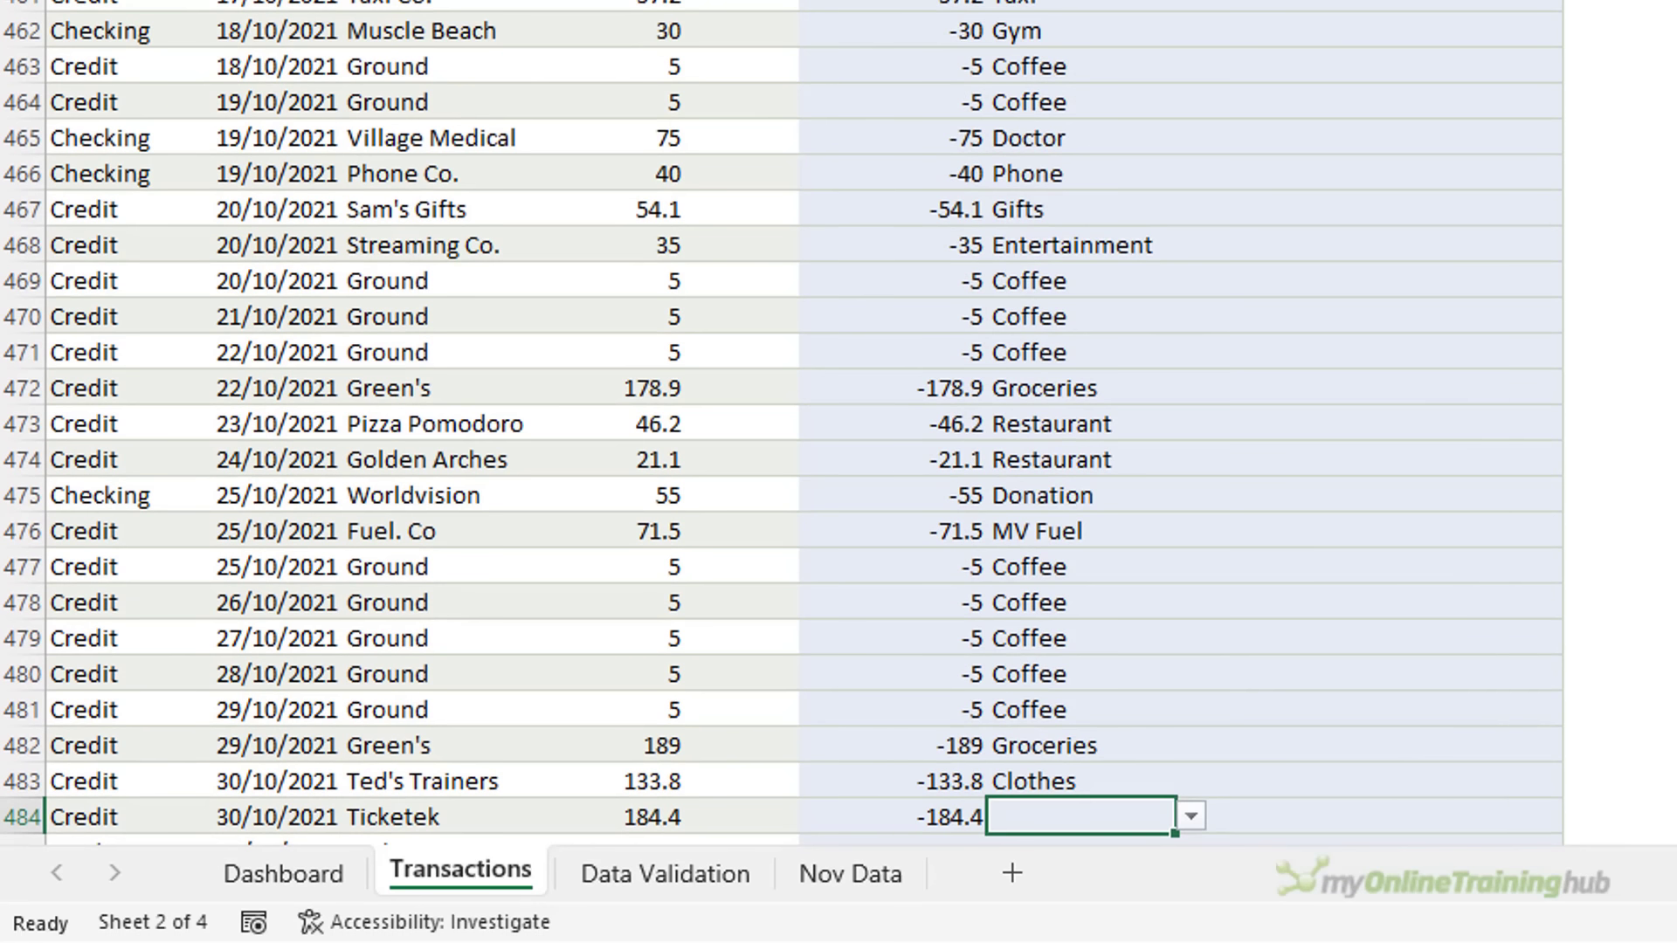
Set sub-category Entertainment in G484 and Clothes in G485
left_click(1193, 601)
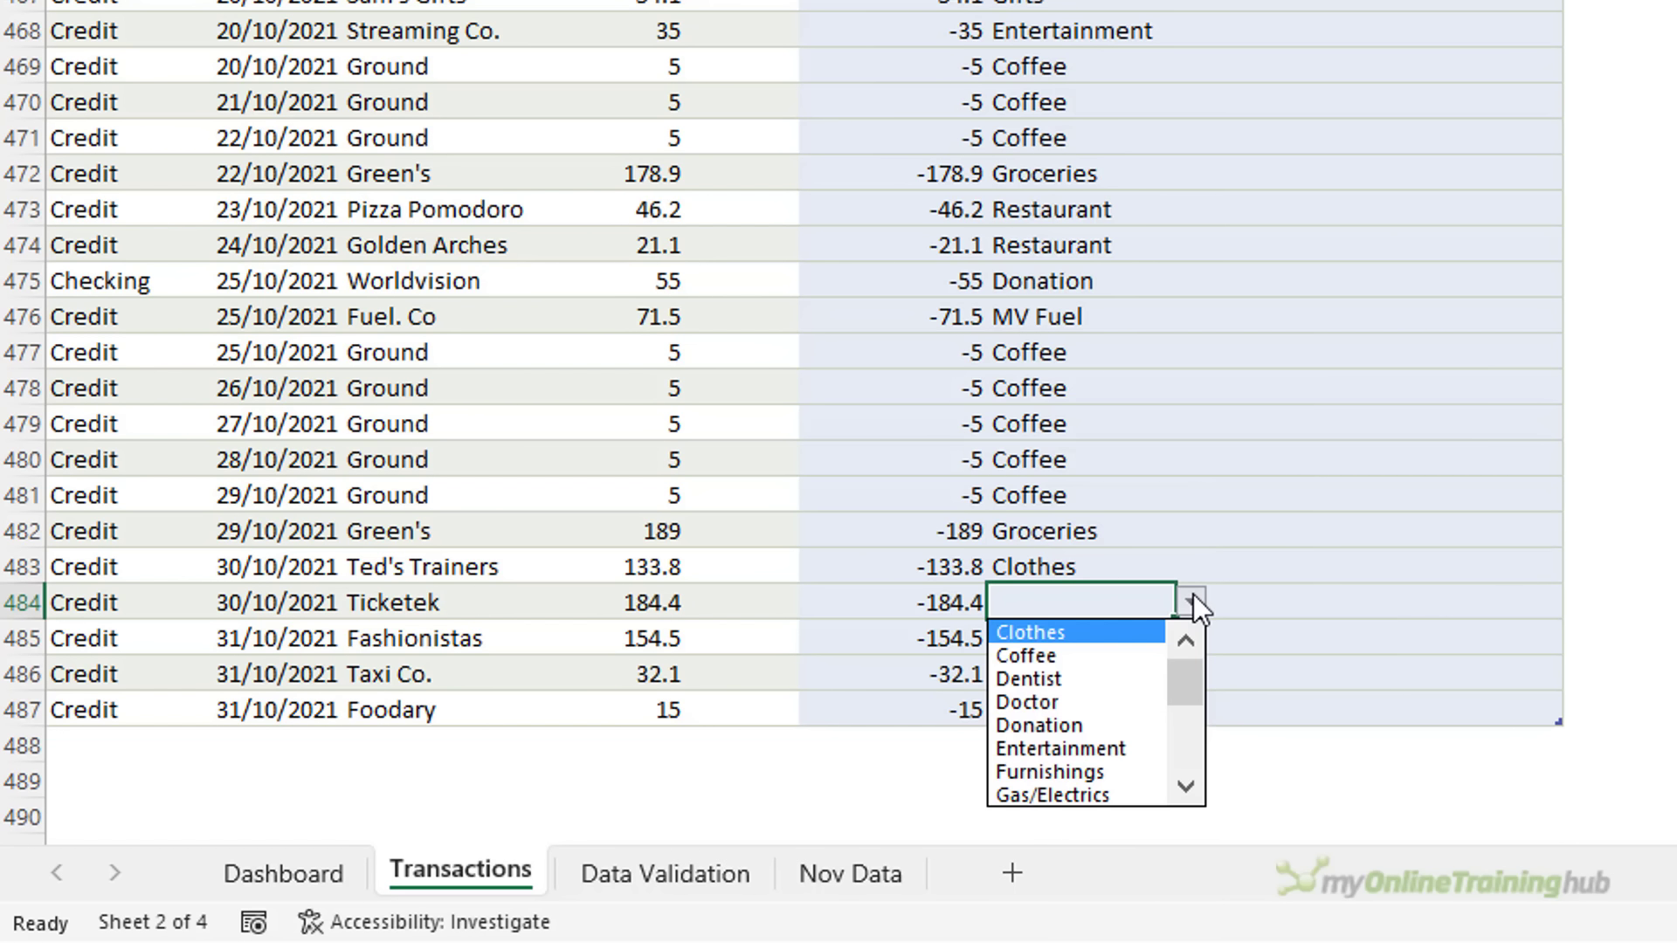
left_click(1118, 750)
left_click(1081, 647)
left_click(1191, 637)
left_click(1127, 667)
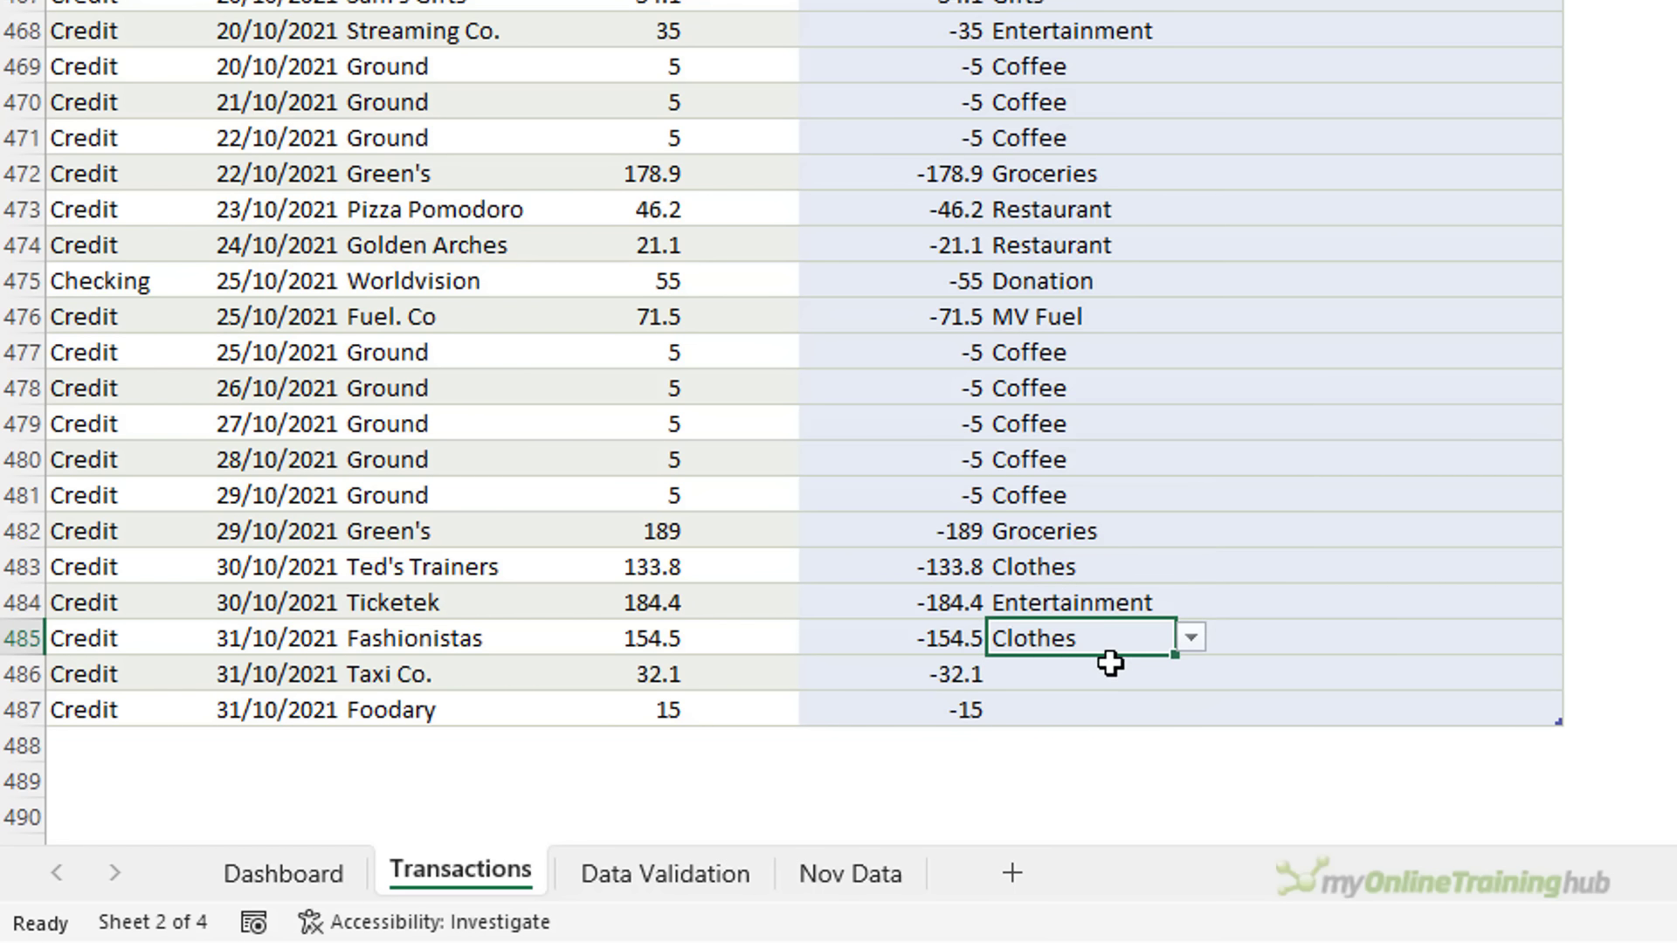
left_click(1111, 673)
Set Taxi in G486 and Restaurant in G487, then view the Data Validation sheet
left_click(1191, 674)
scroll(1092, 768, "down", 4)
left_click(1022, 865)
left_click(1104, 728)
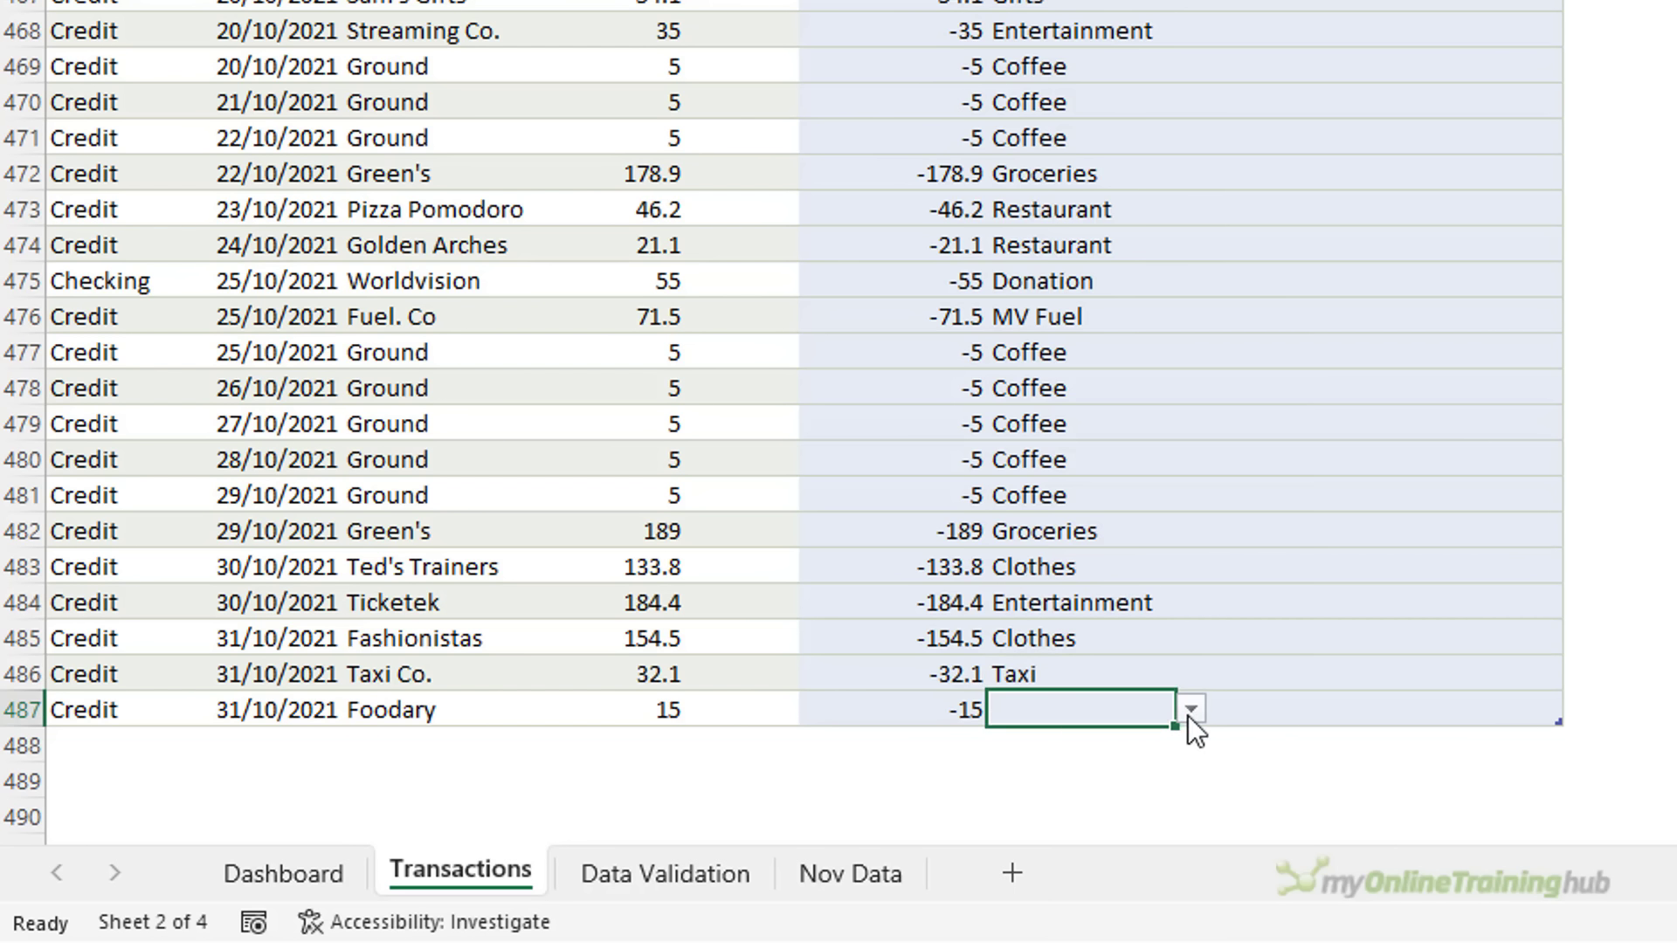
left_click(1191, 709)
scroll(1092, 838, "down", 4)
left_click(1039, 856)
left_click(682, 871)
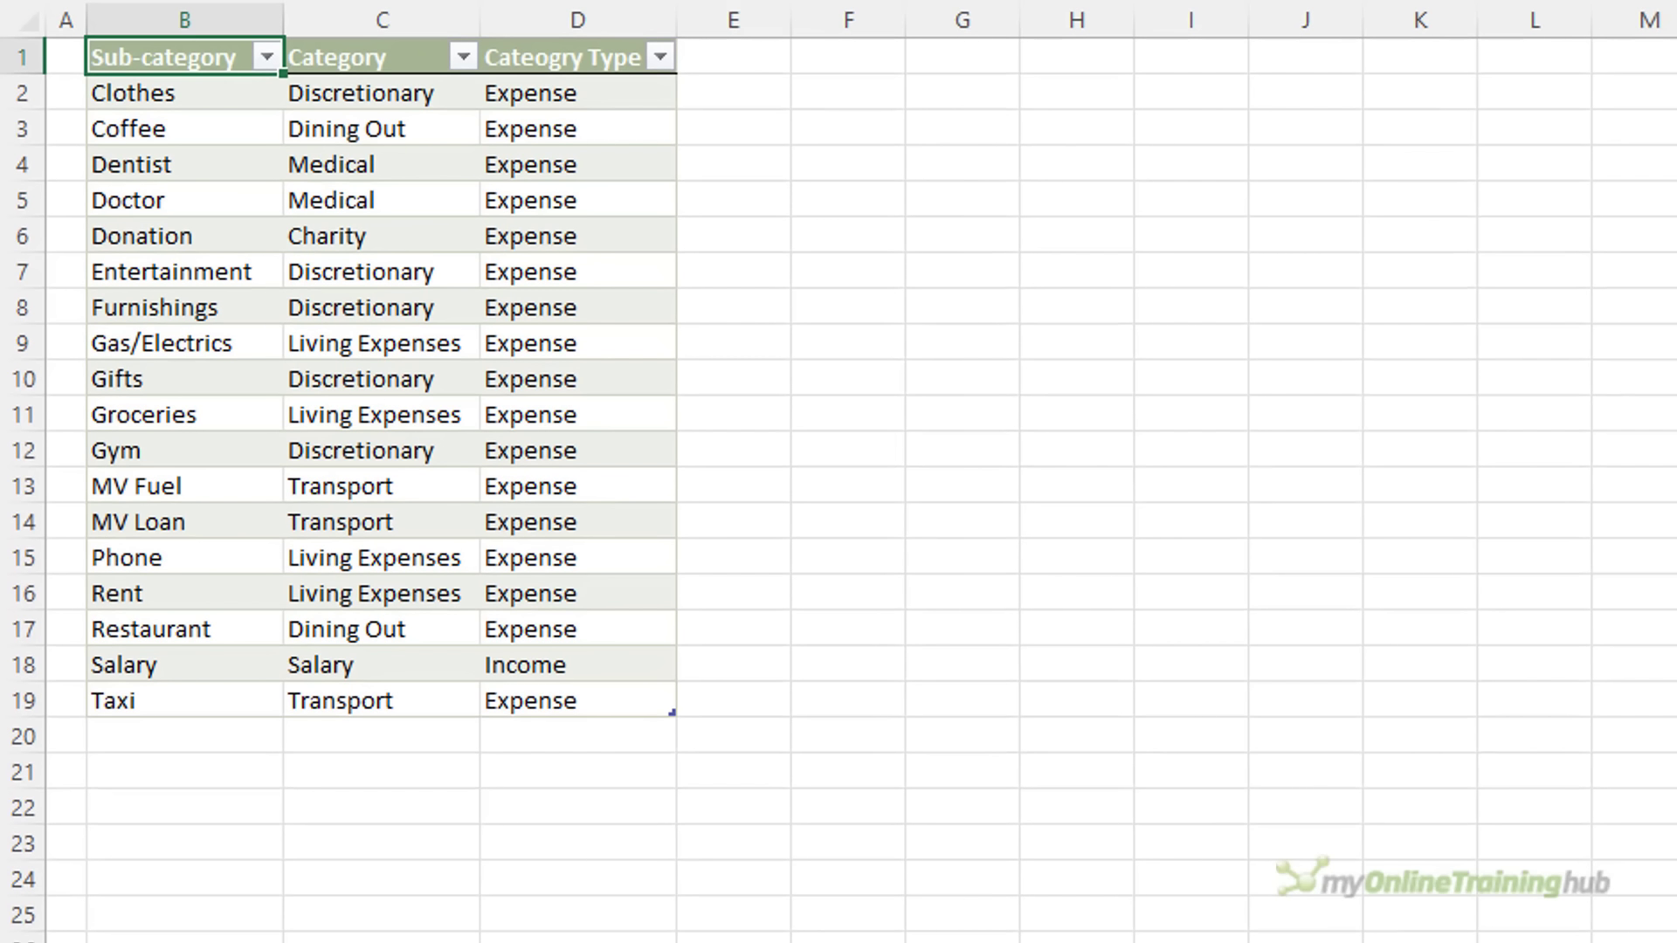
Review the lookup table's Category and Category Type columns down to D19
left_click(385, 17)
left_click(566, 18)
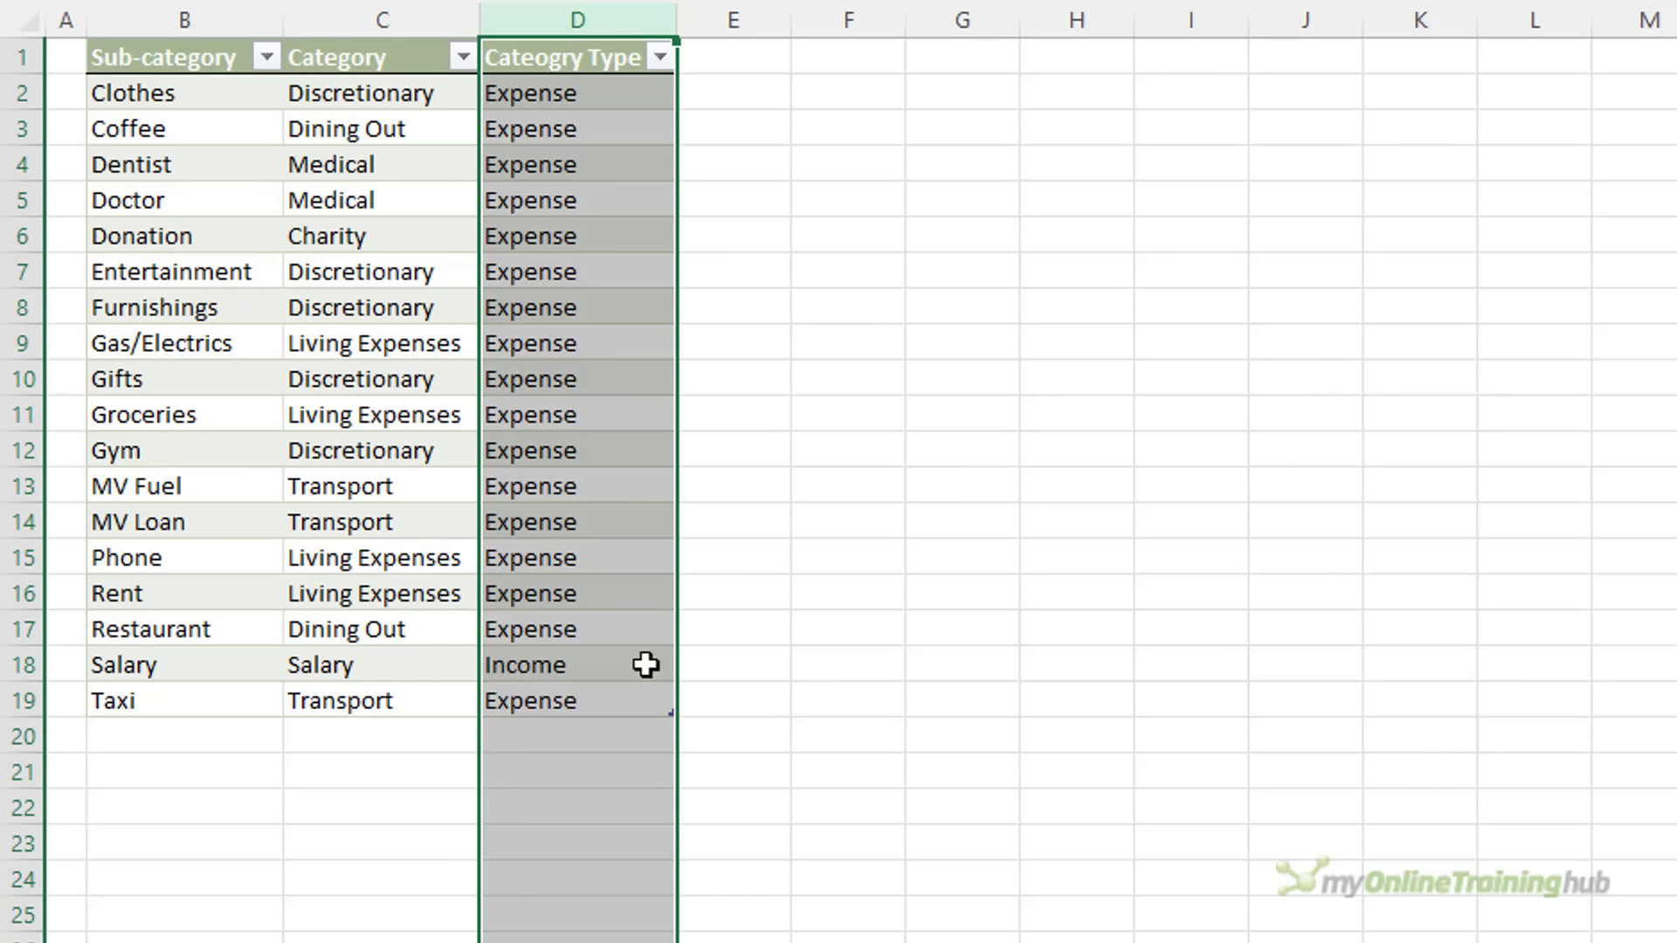
left_click(651, 704)
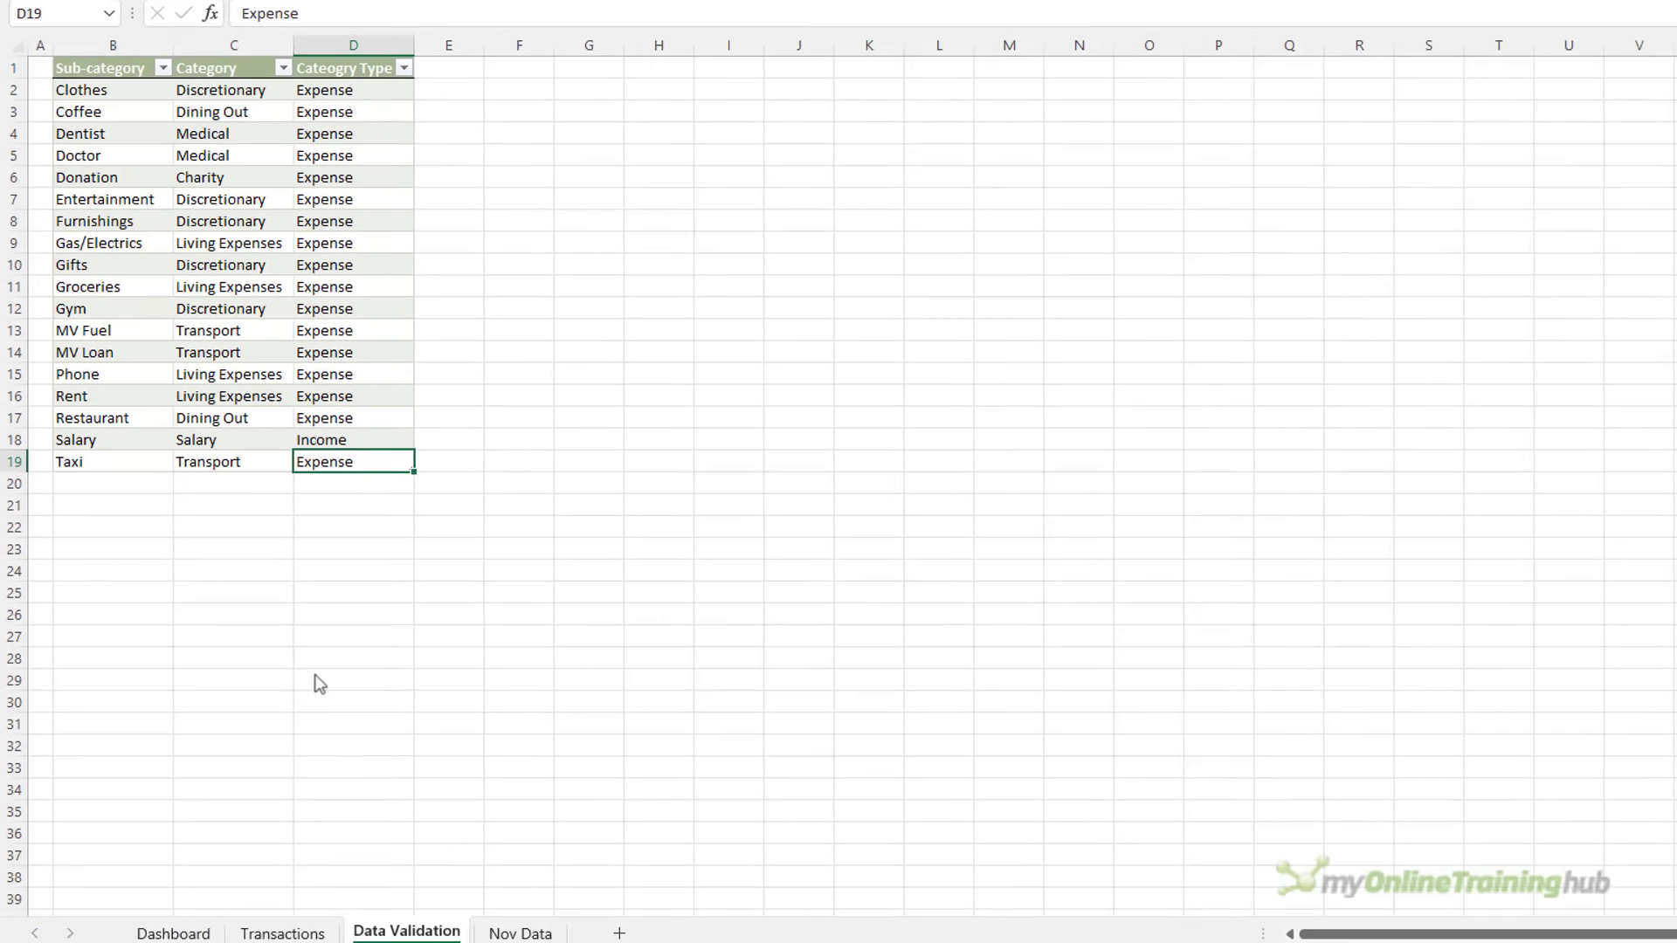
Return to the Transactions sheet and select the first Category cell, H2
left_click(273, 905)
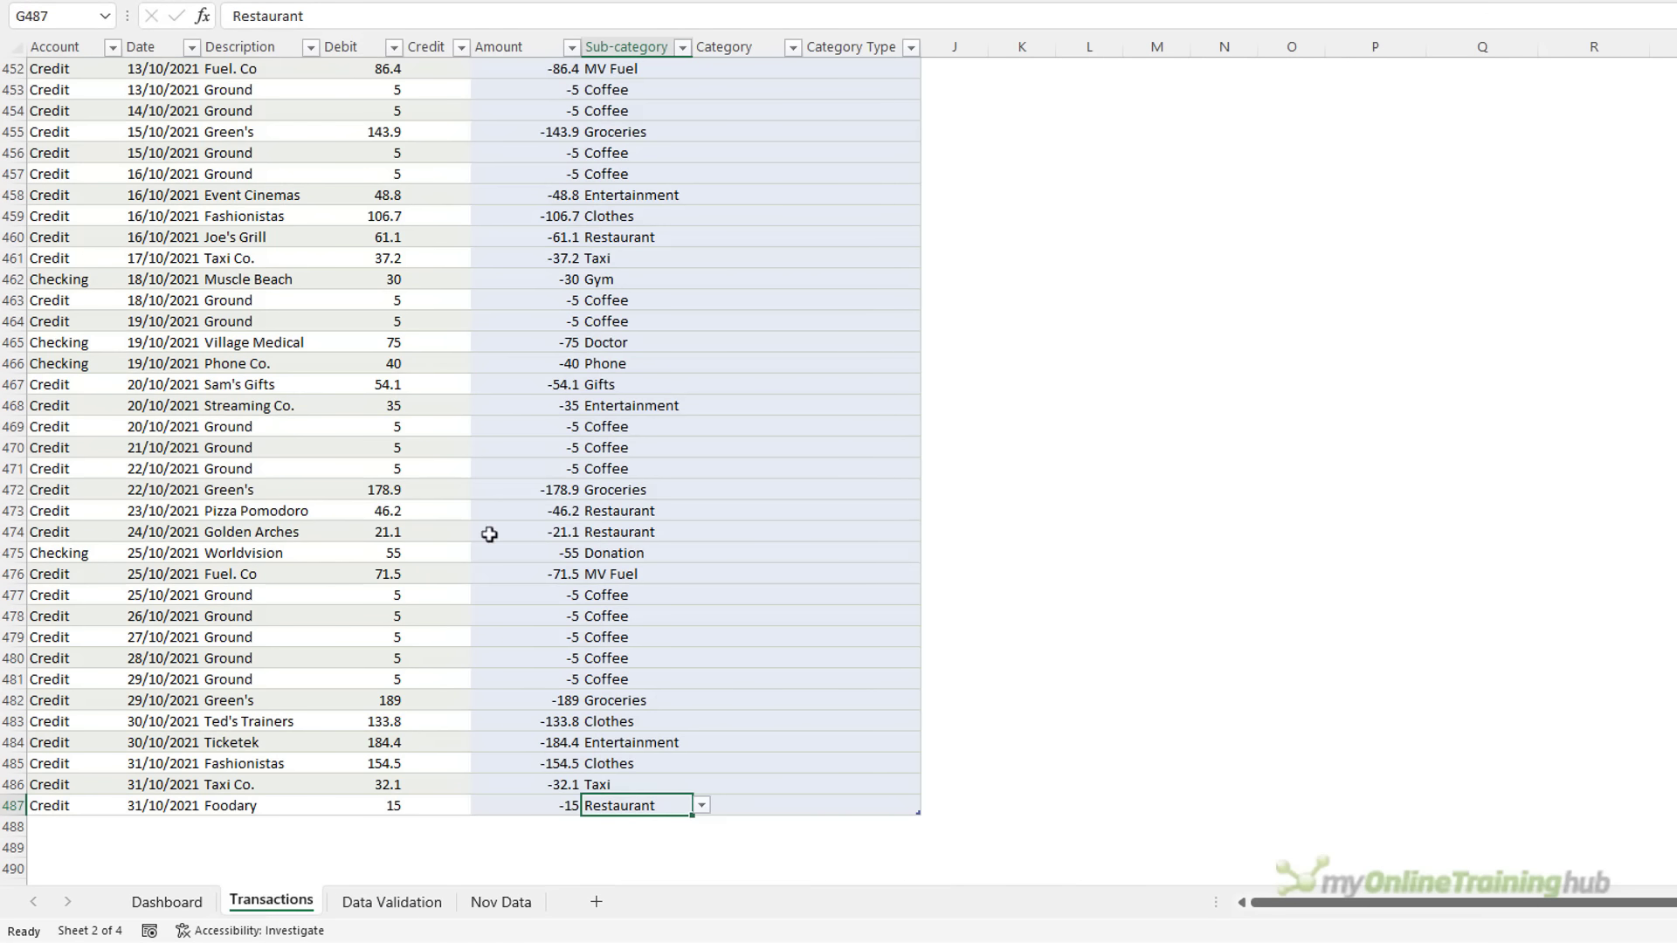
left_click(708, 169)
key("Down")
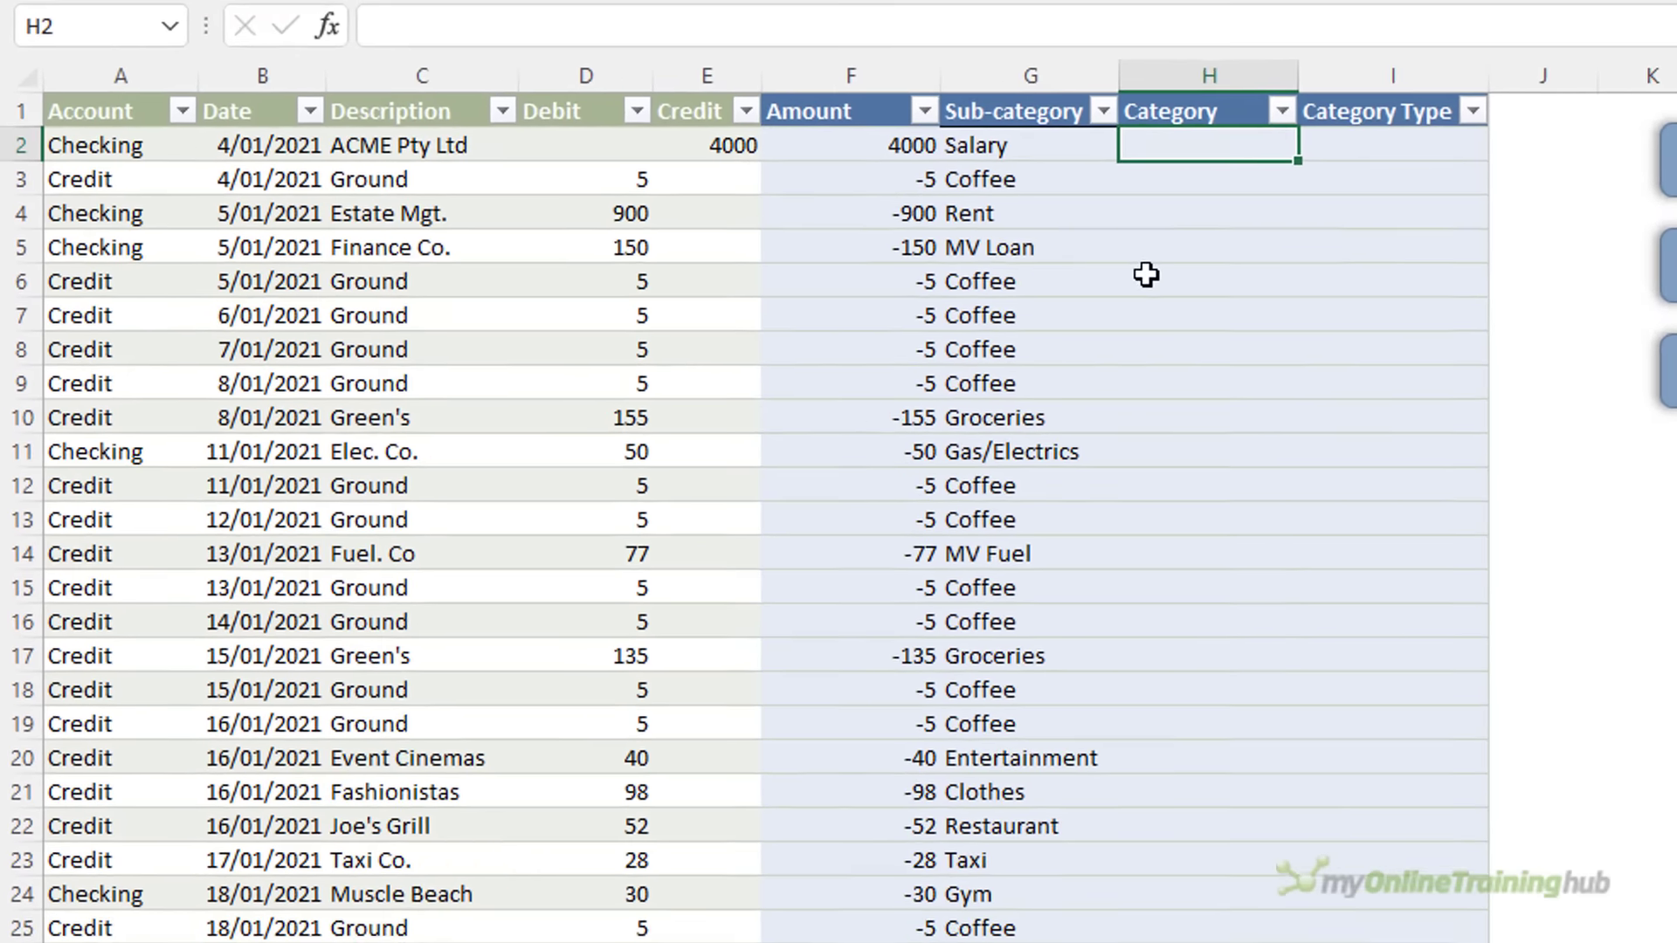
Fill Category with an XLOOKUP of each row's Sub-category against TblDV, returning TblDV Category
type("=")
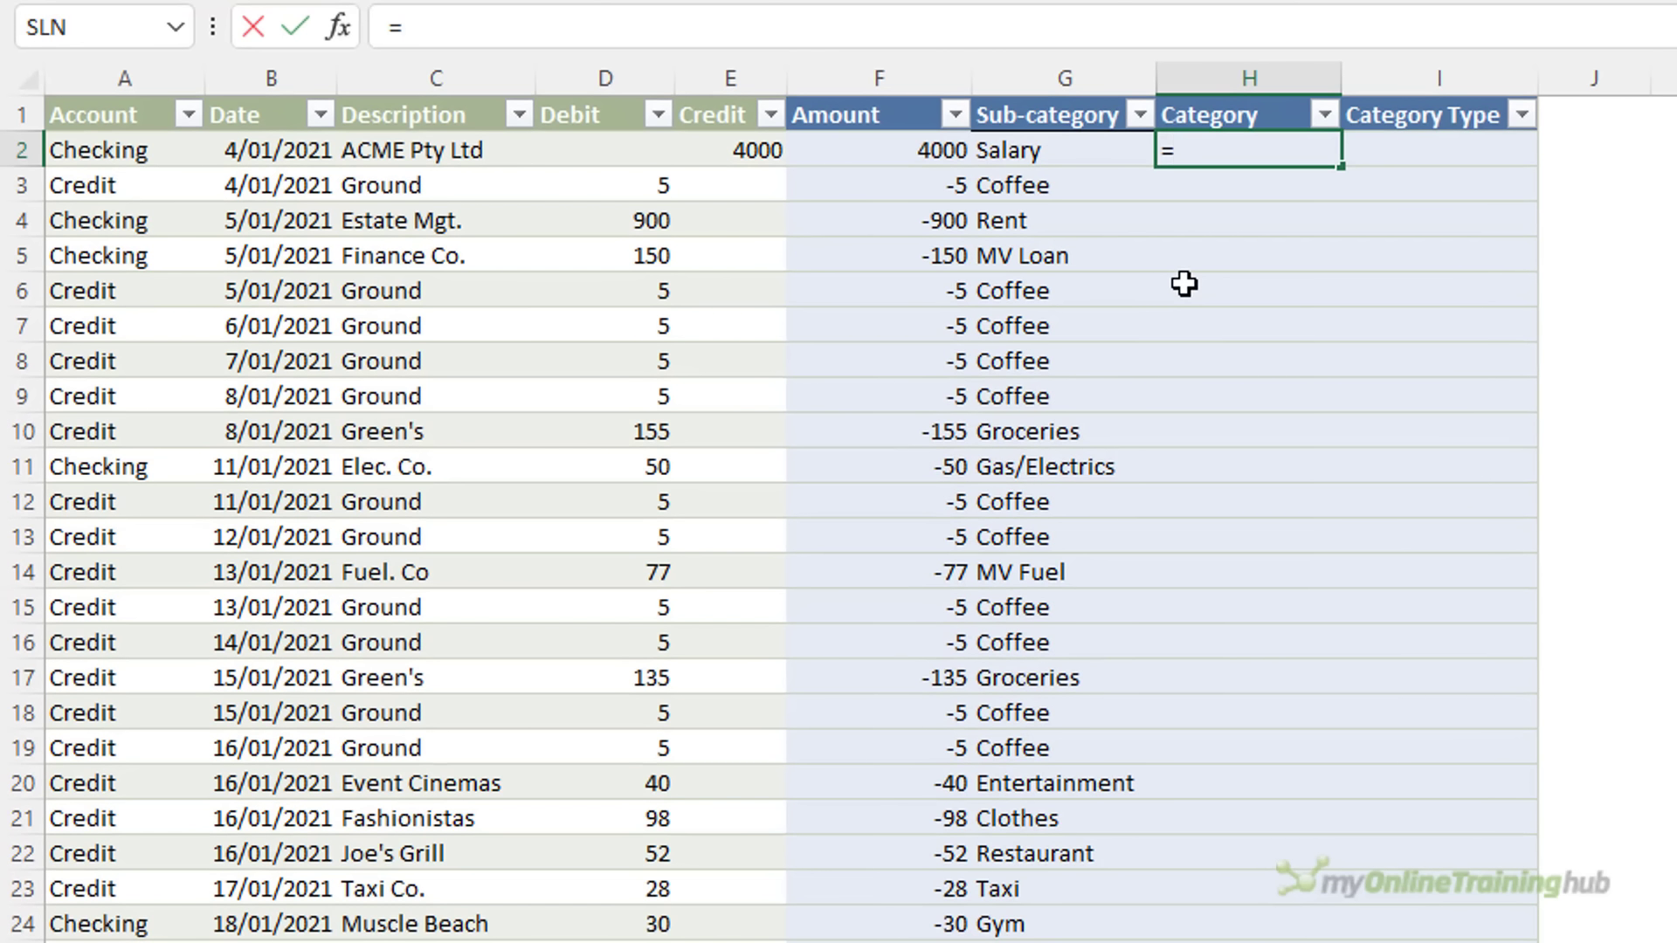
type("xl")
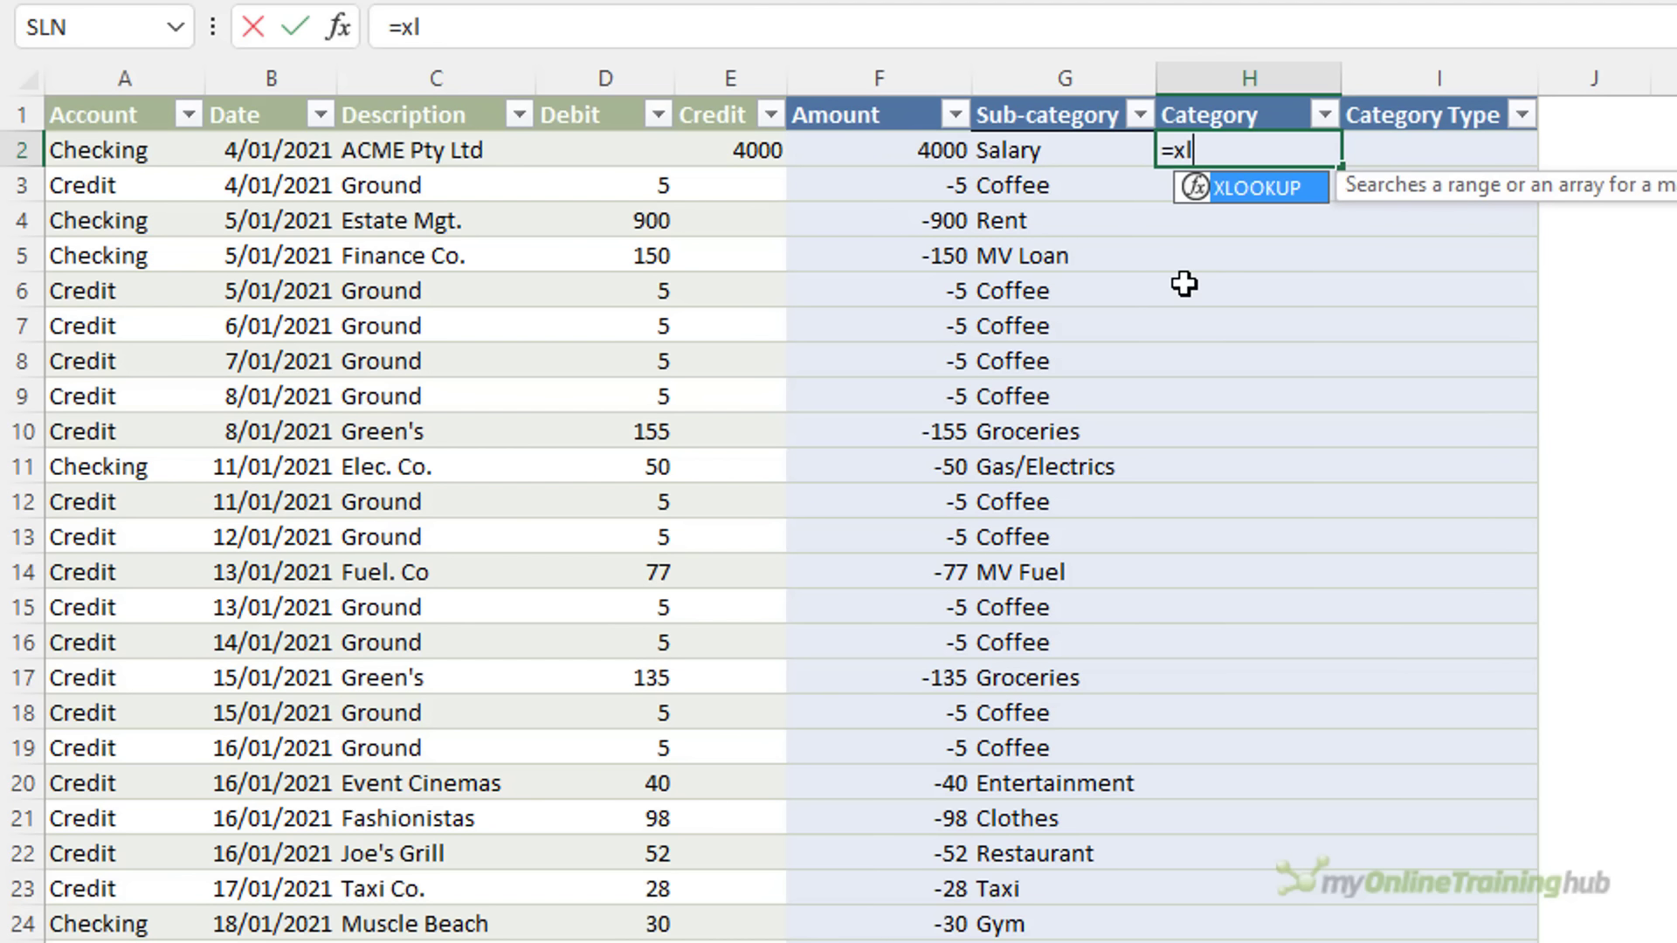
key("Tab")
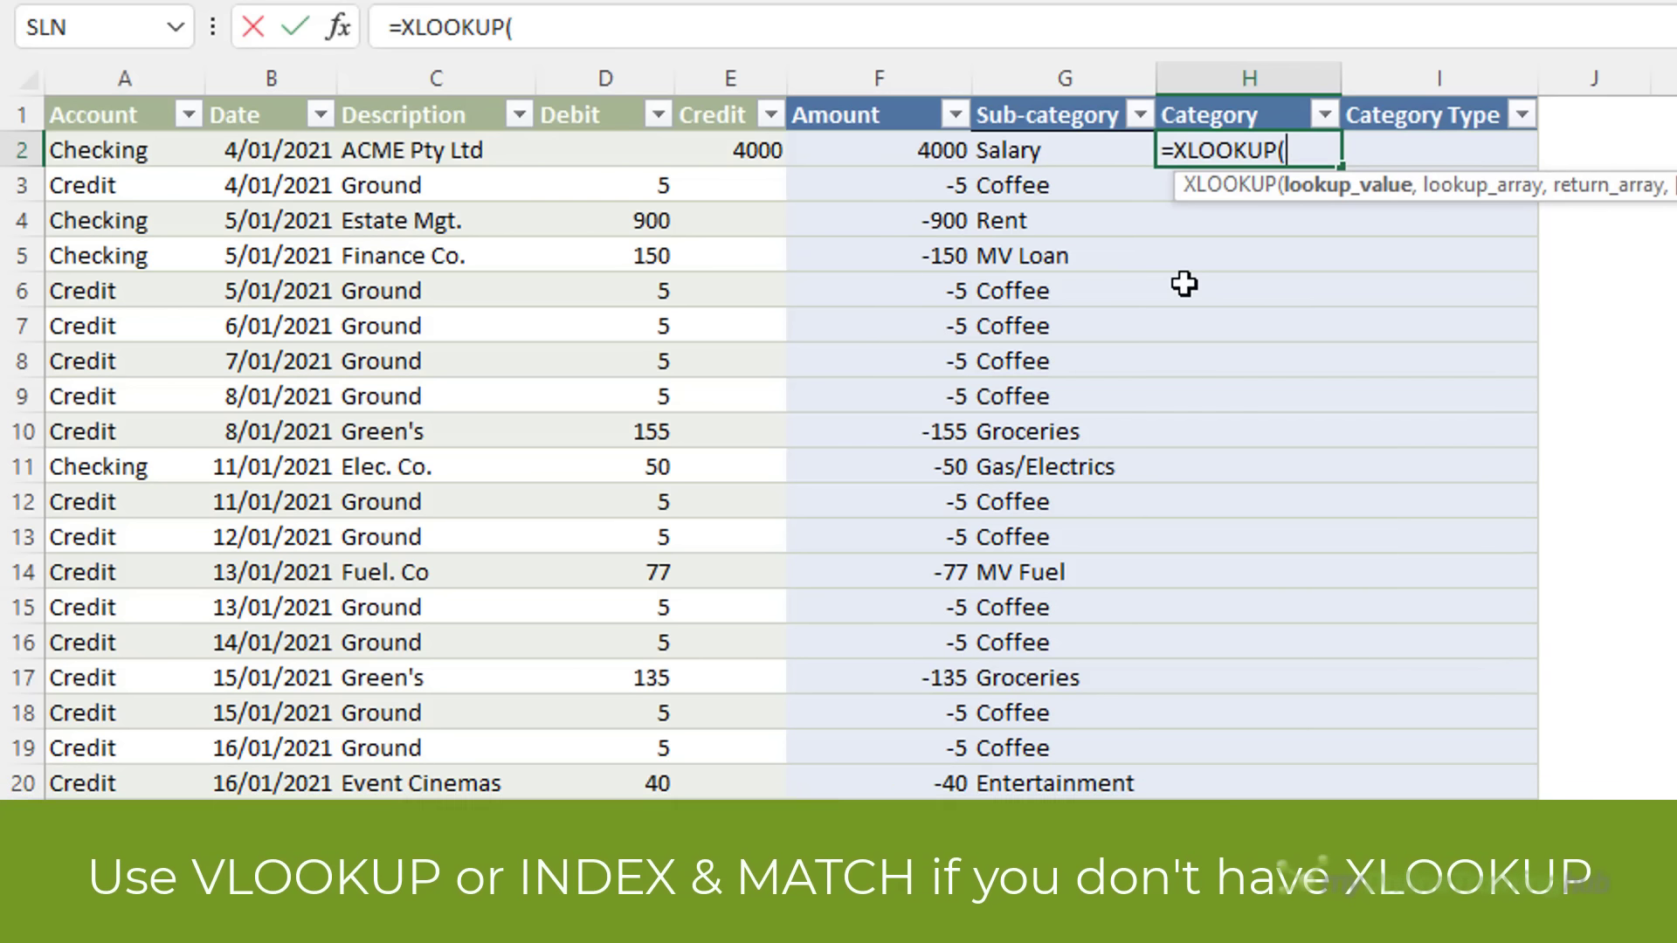
left_click(1059, 155)
type(",")
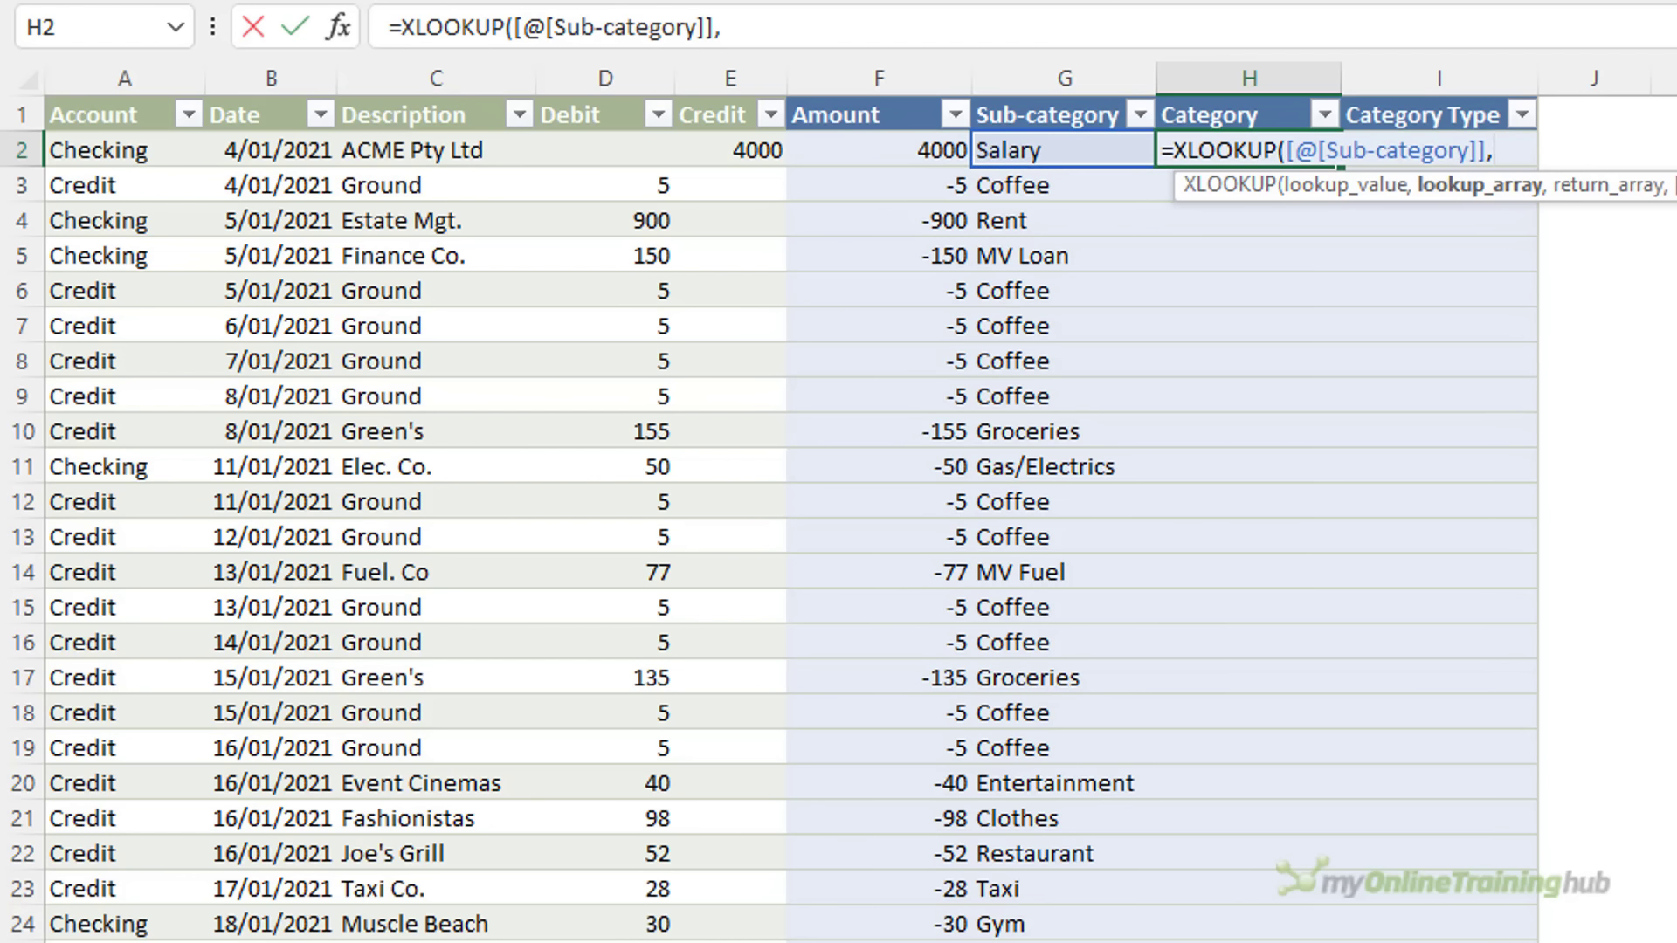
key("ctrl+Page_Down")
left_click(224, 103)
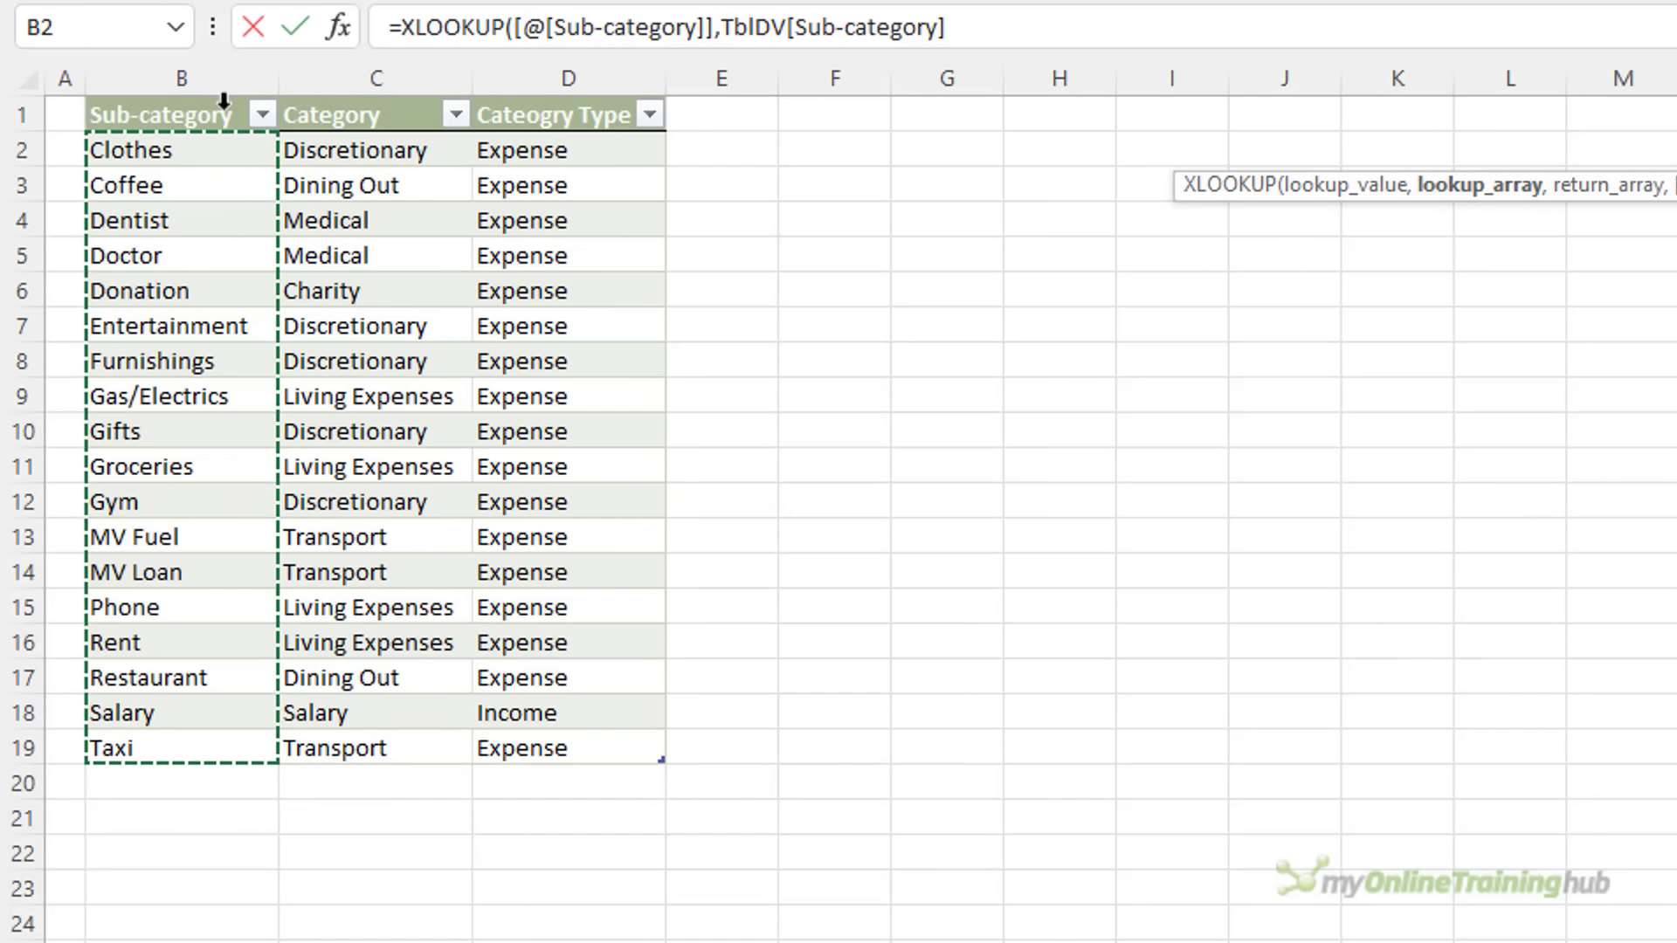
type(",")
left_click(375, 105)
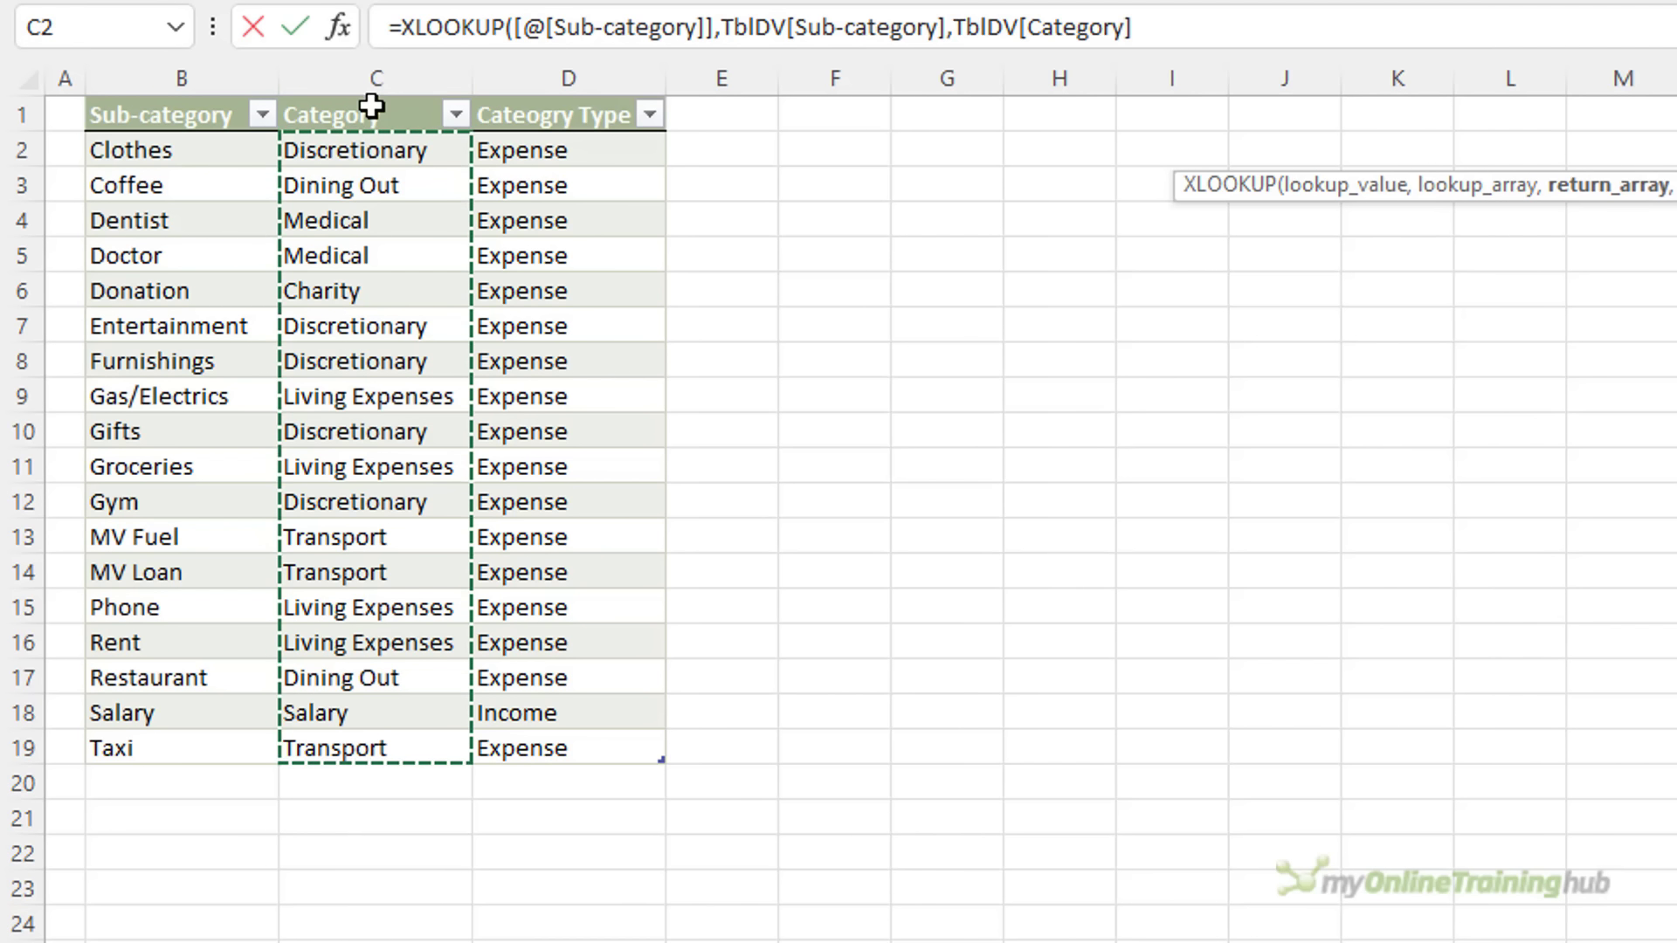
type(")")
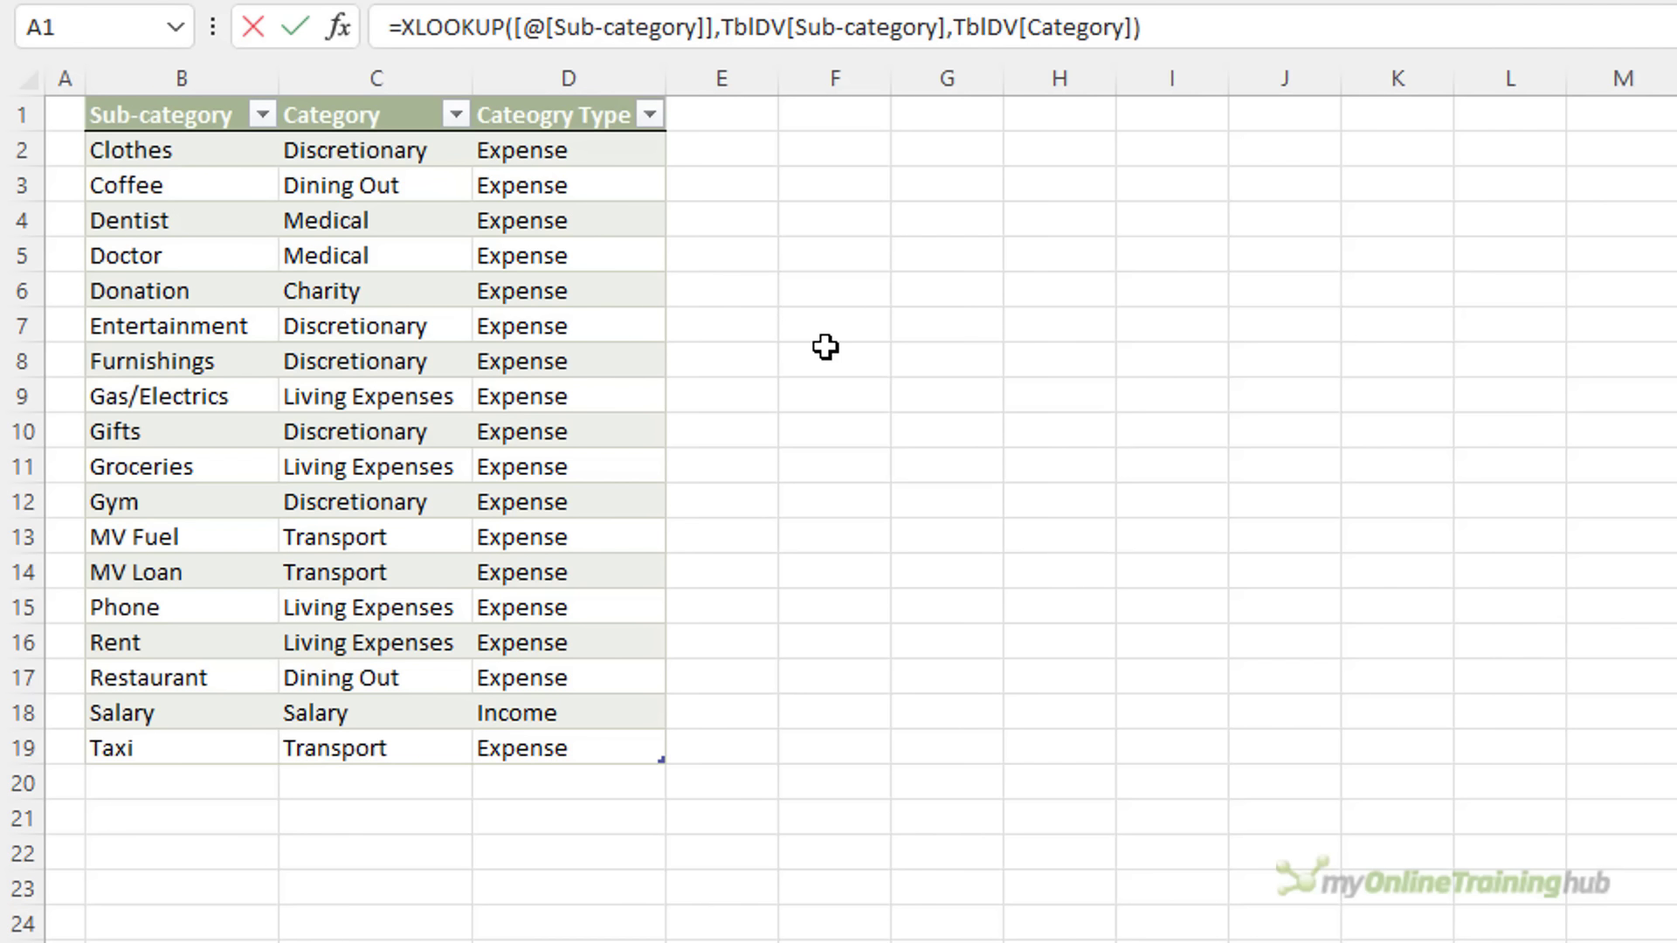
key("Return")
key("Up")
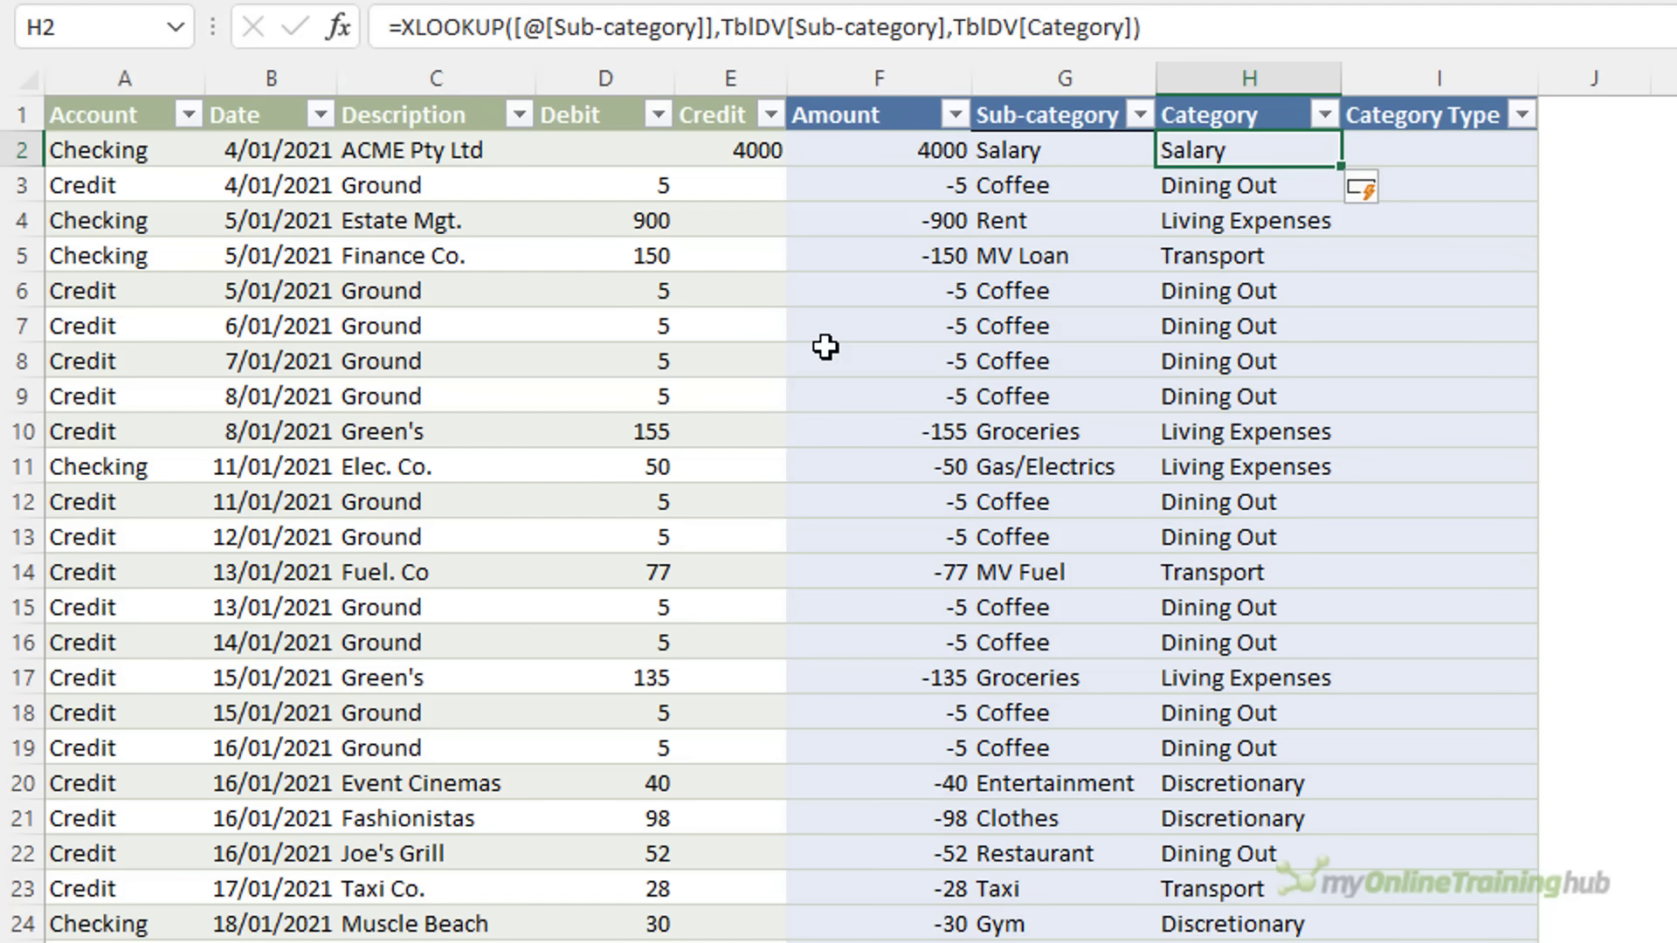
key("Down")
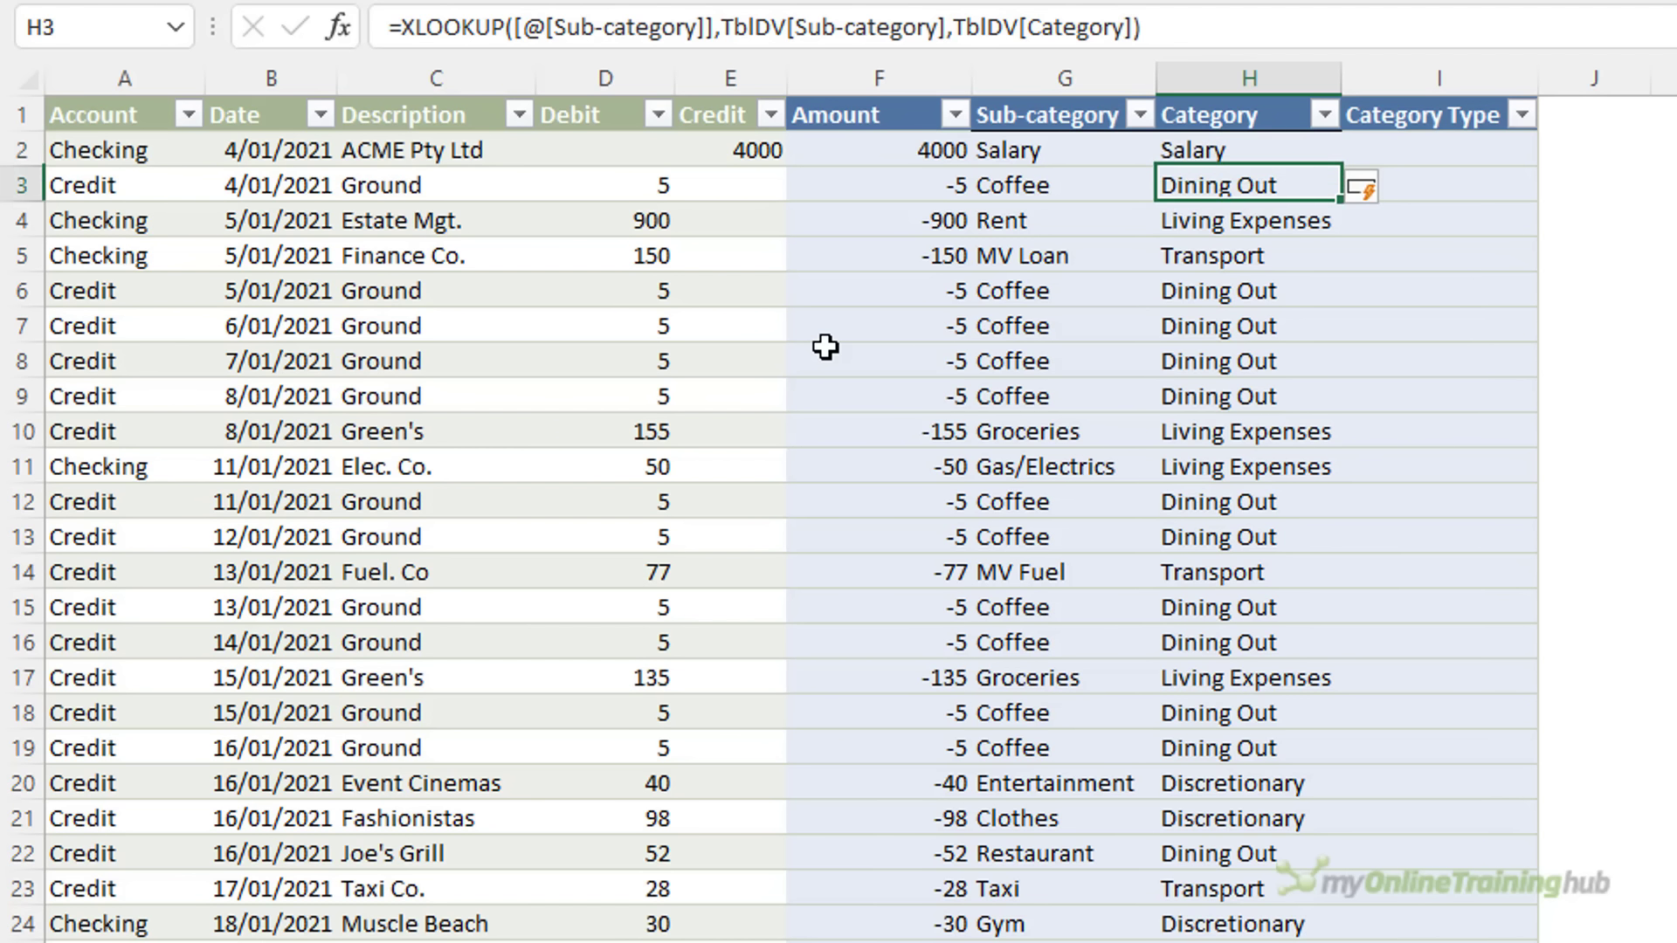
key("Up")
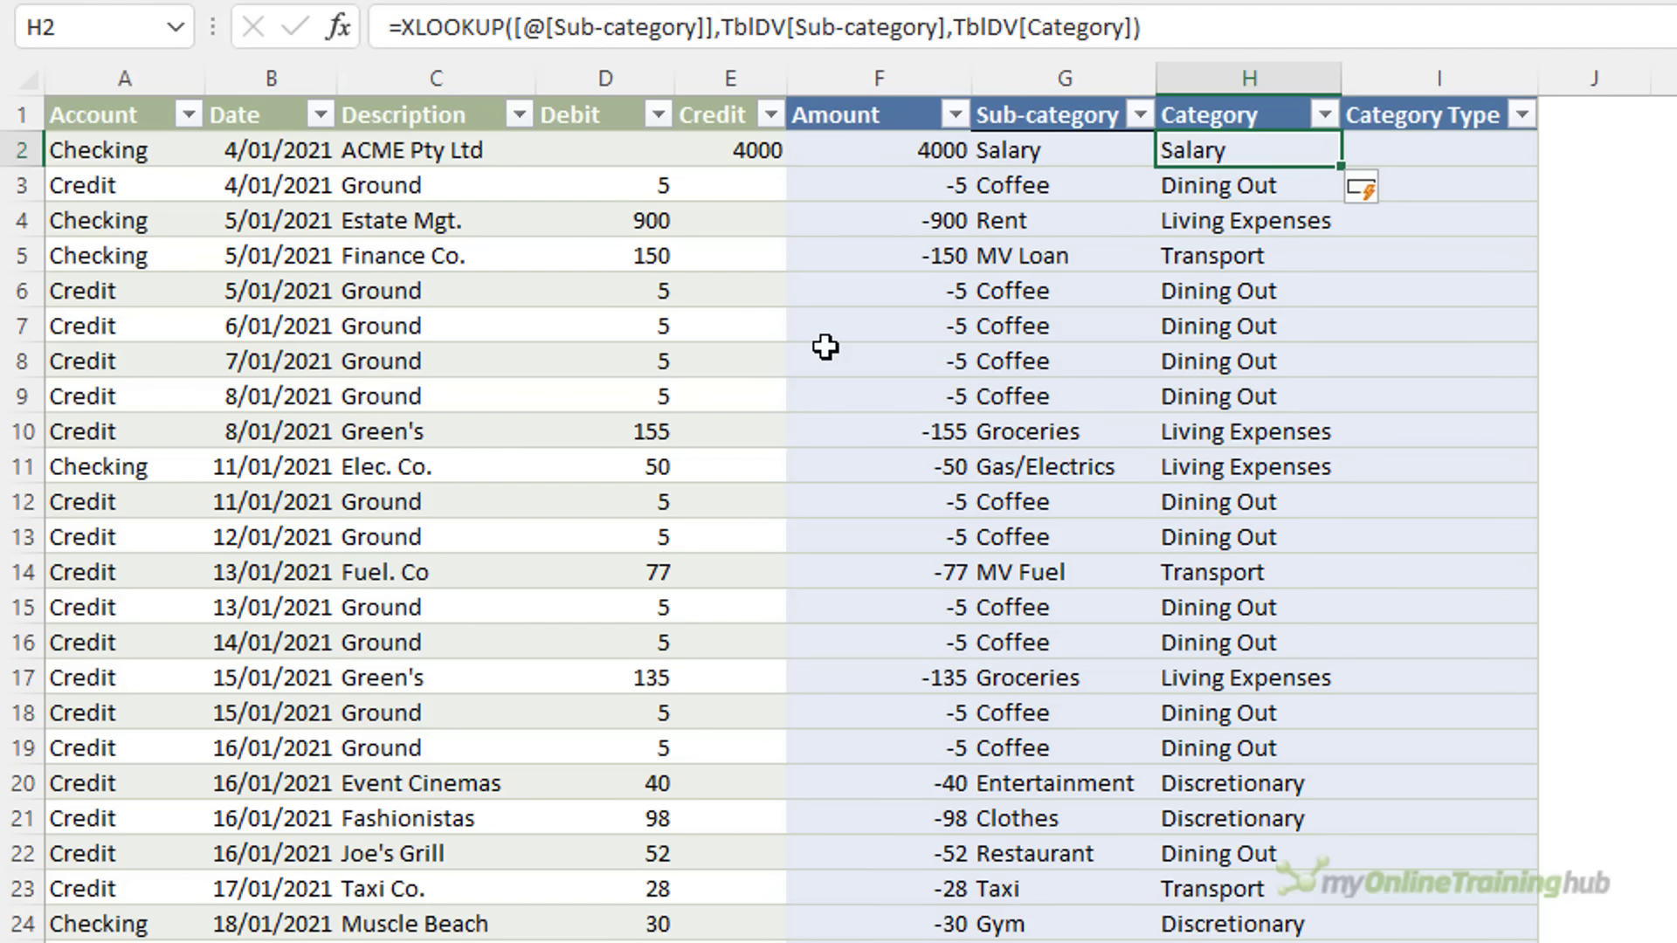
Copy the lookup into I2 with its return column changed to TblDV[Category Type]
key("Right")
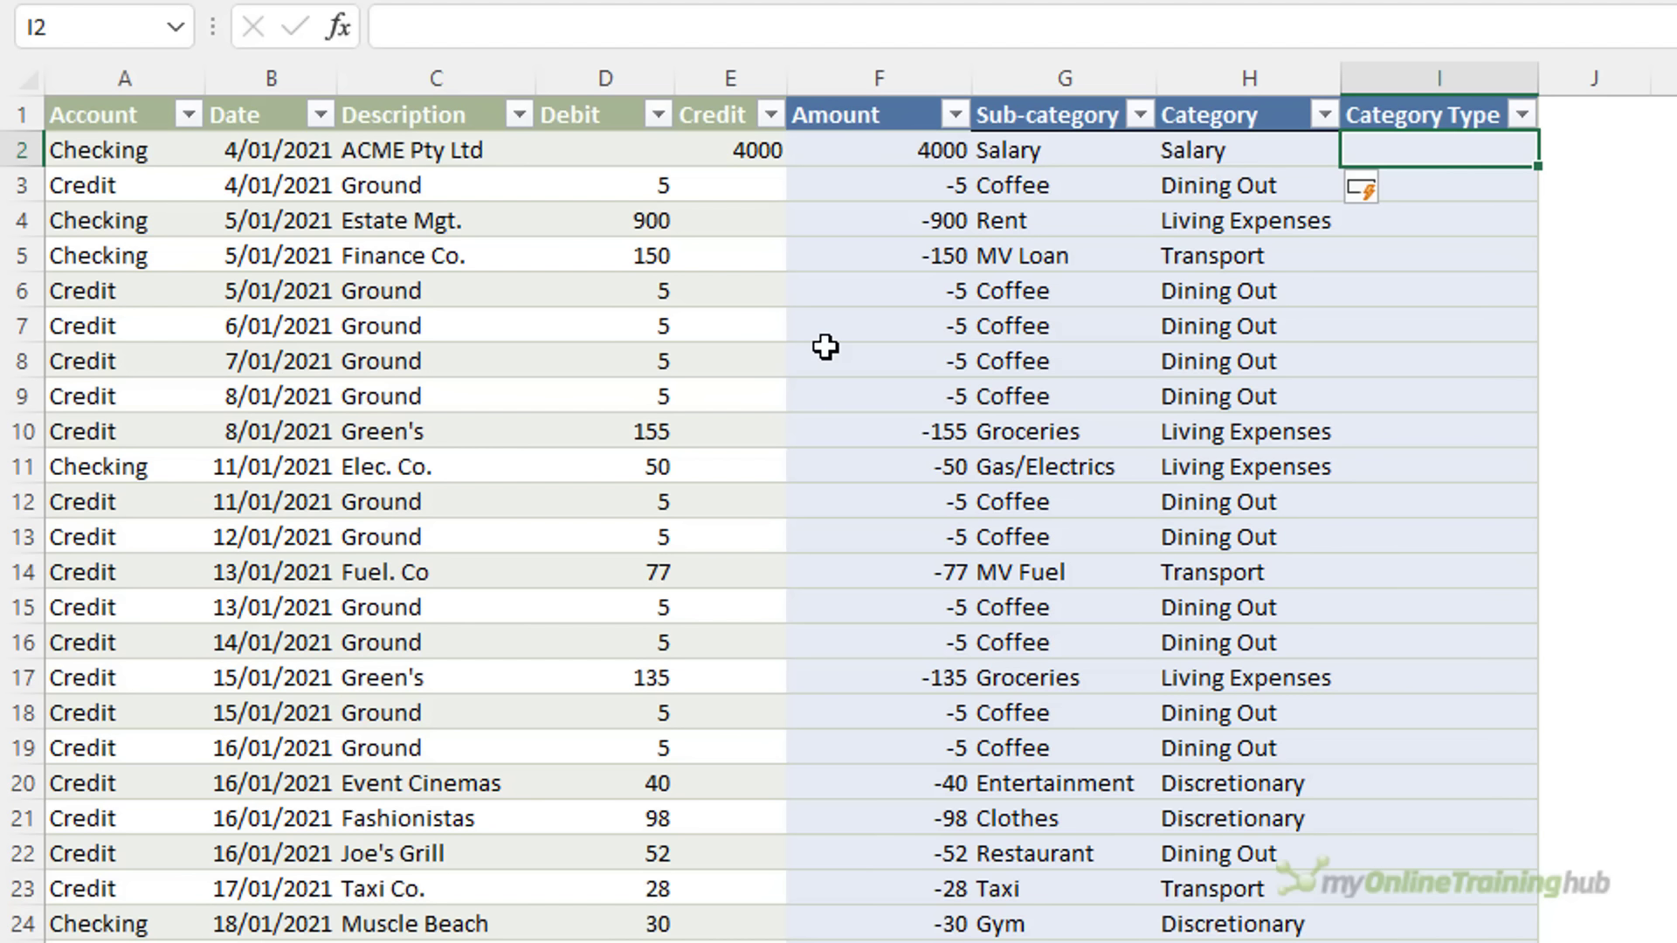
key("ctrl+r")
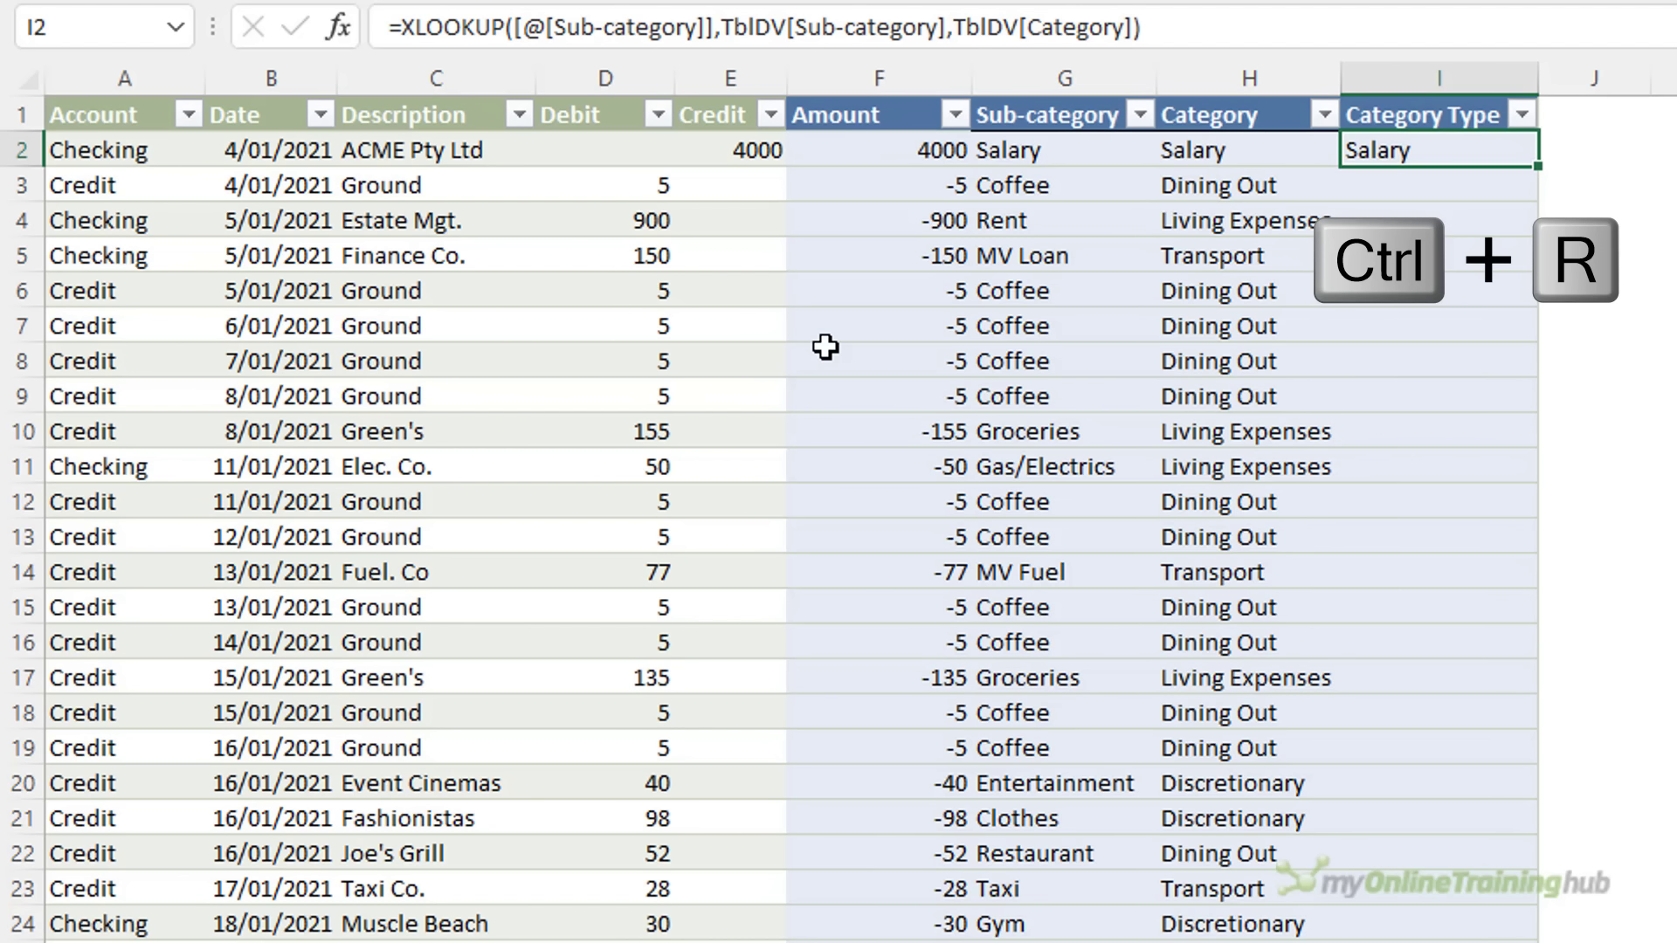
double_click(994, 29)
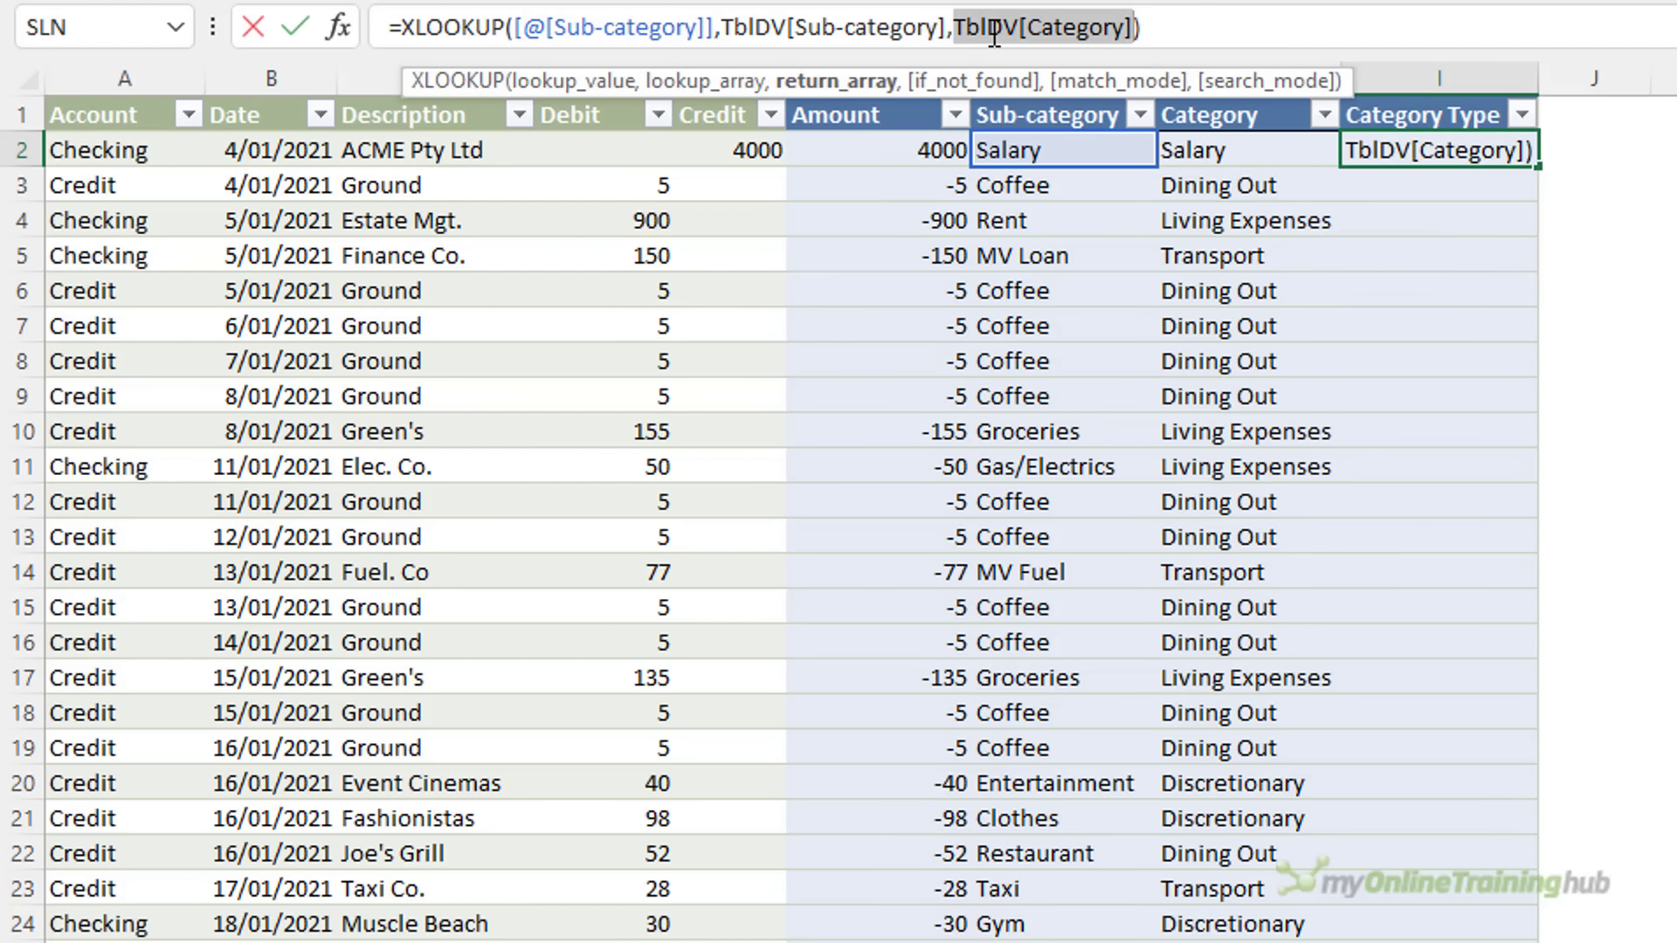
key("ctrl+Page_Down")
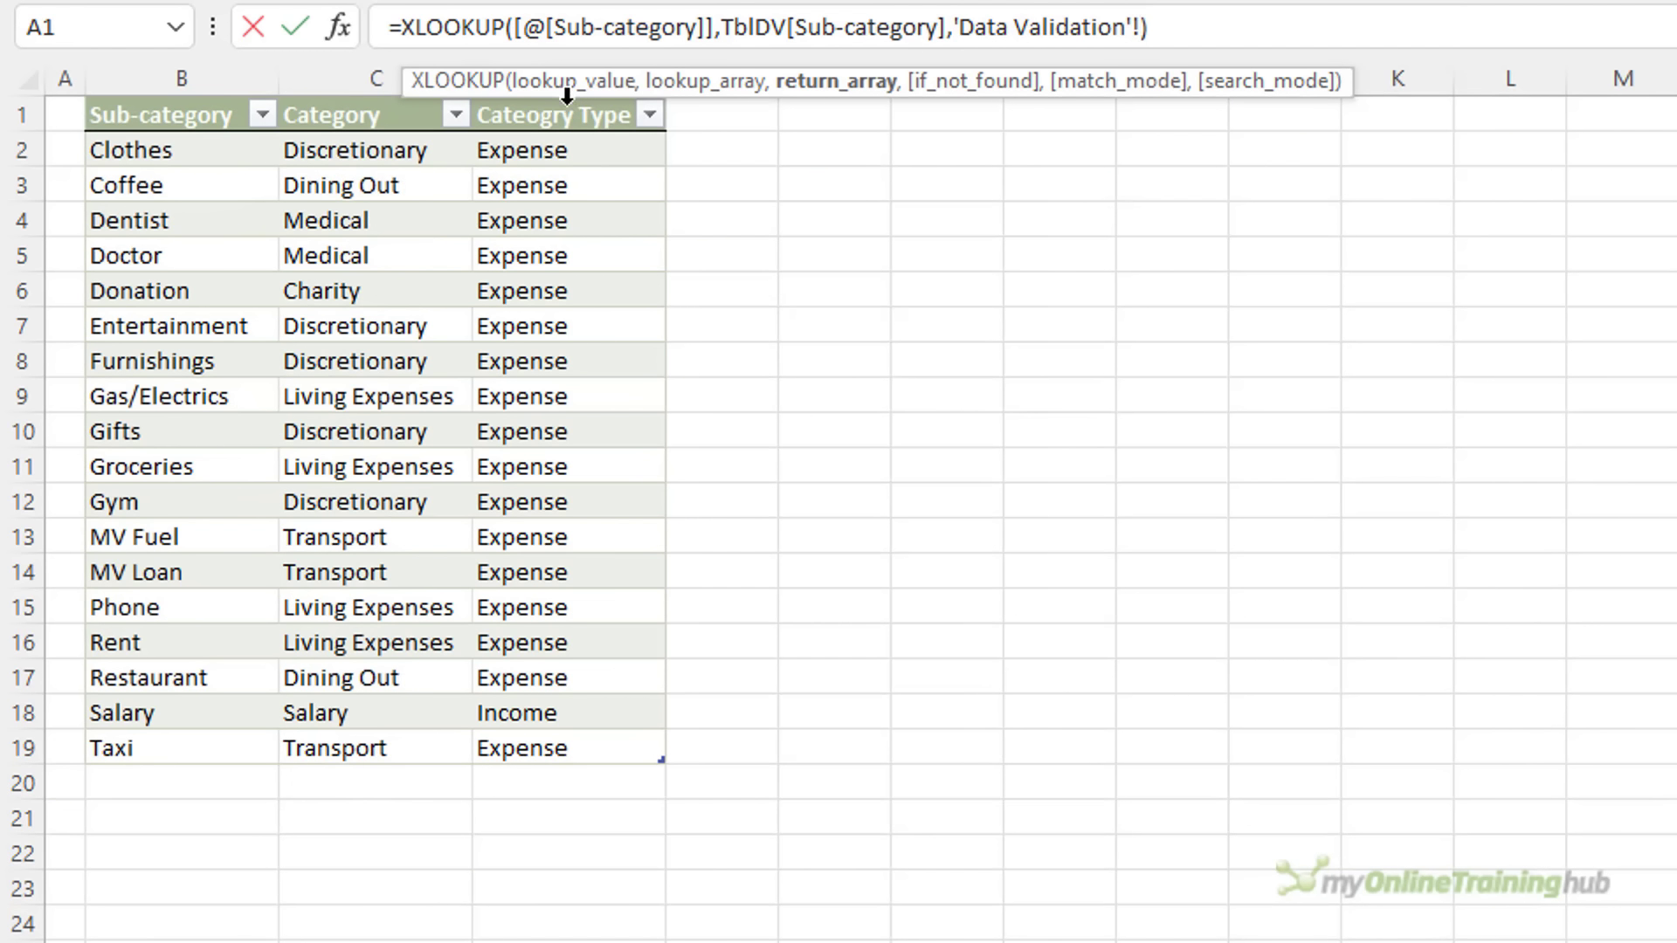
left_click(567, 94)
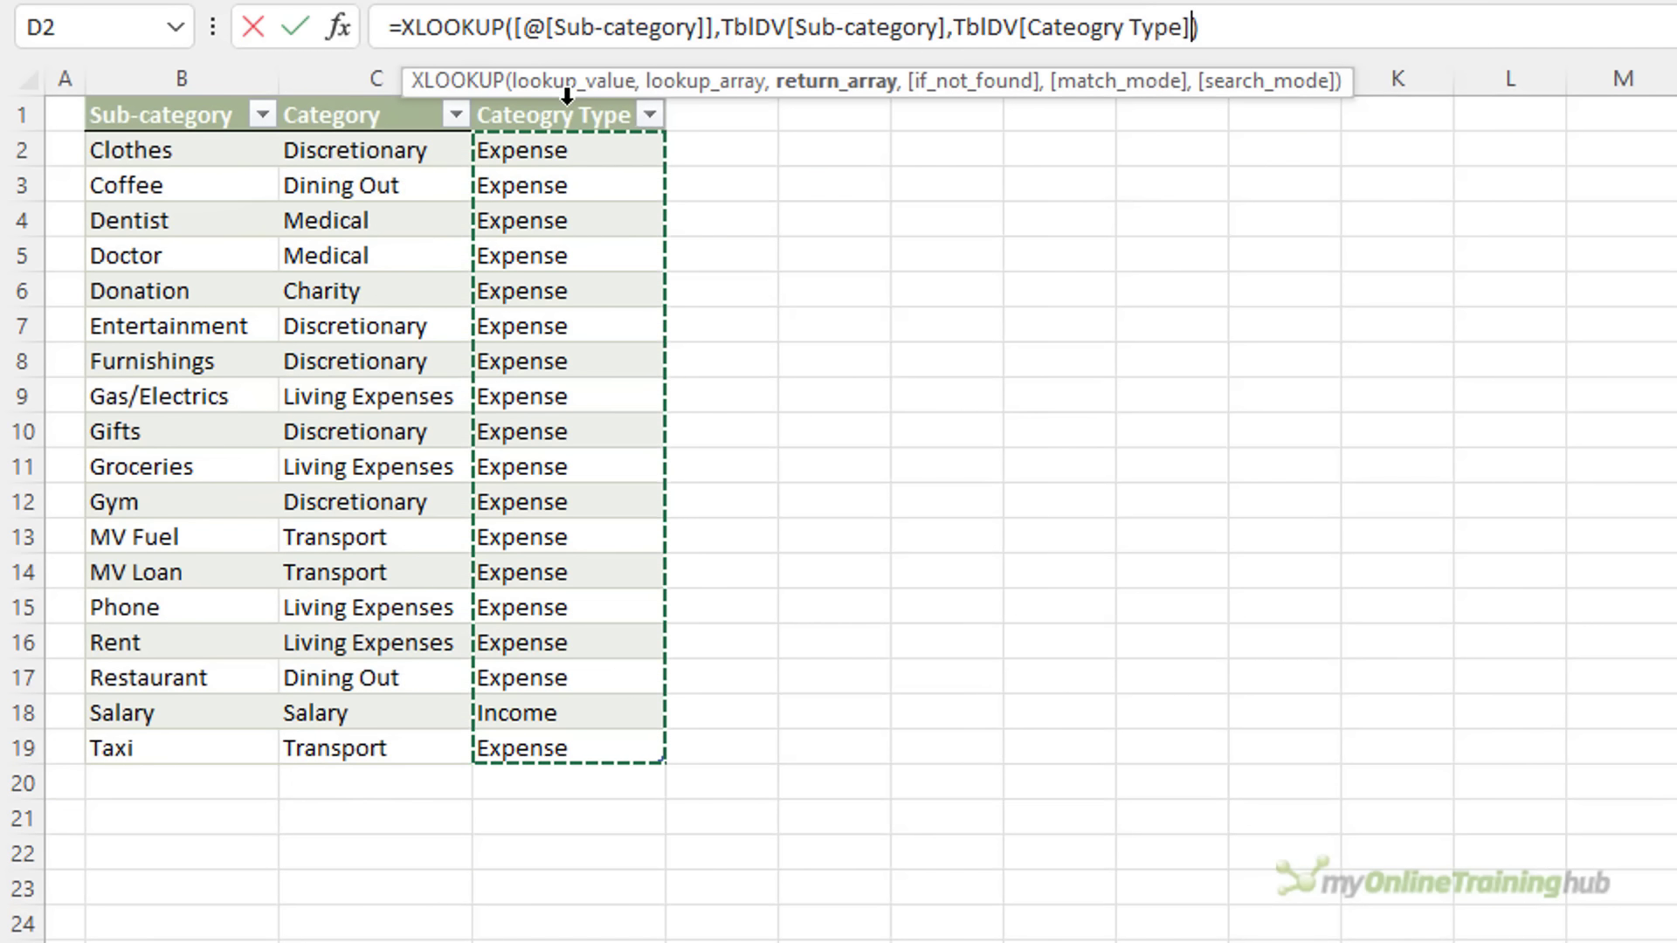
key("Return")
key("Up")
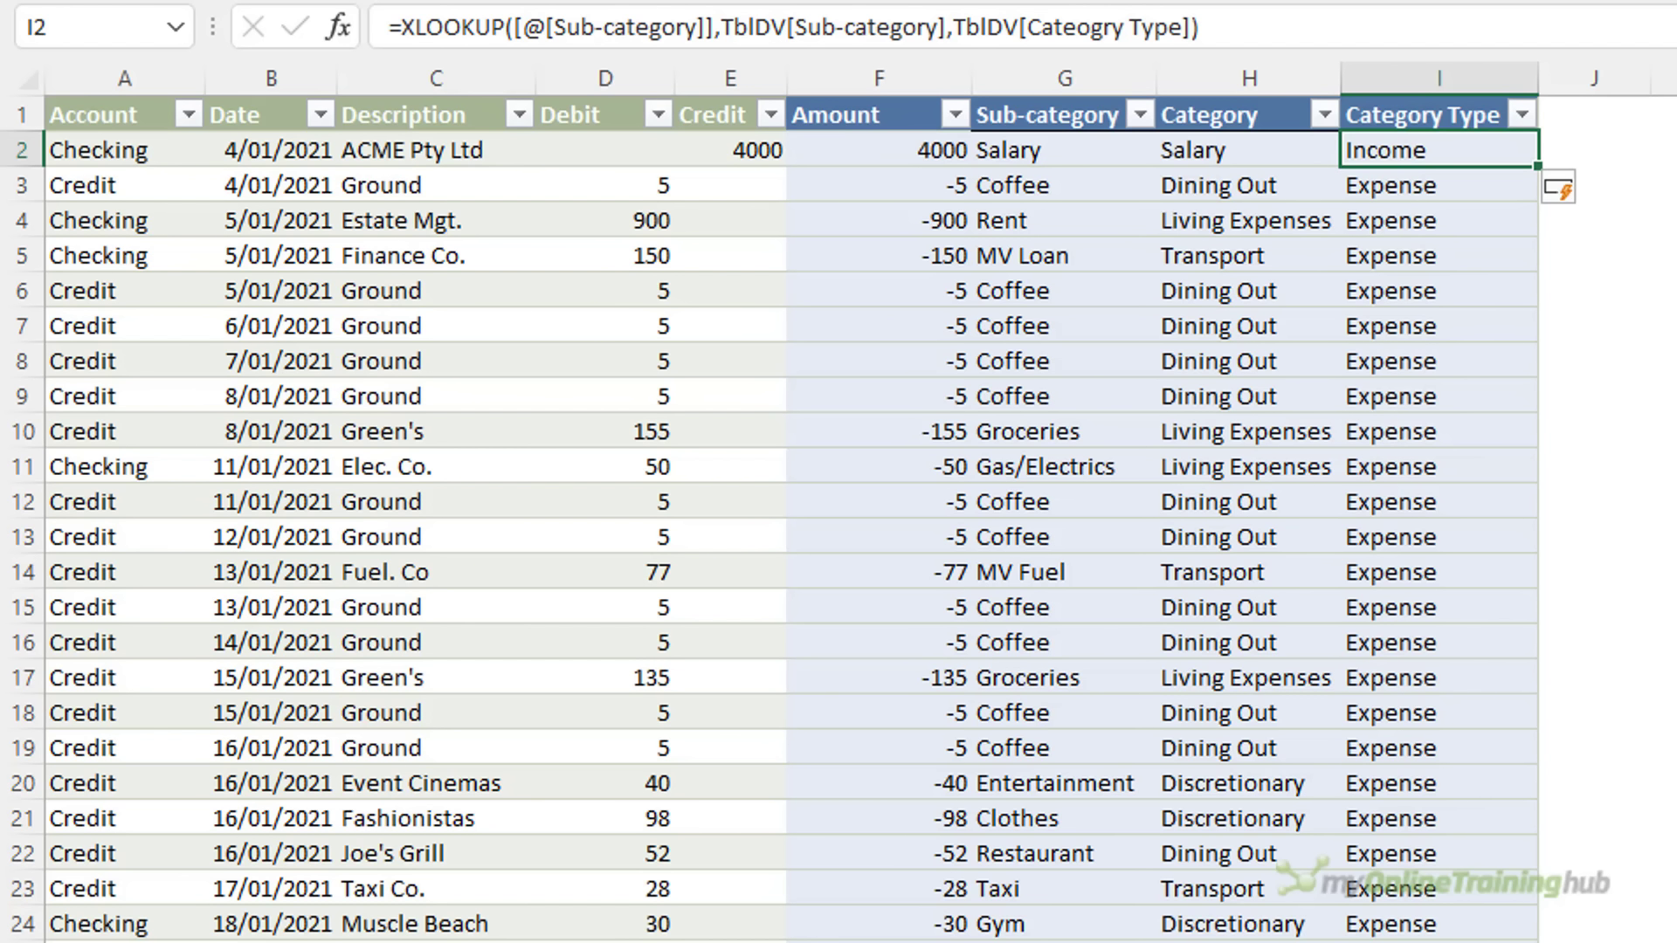
Open the Date column's filter options and close them without changes
left_click(320, 114)
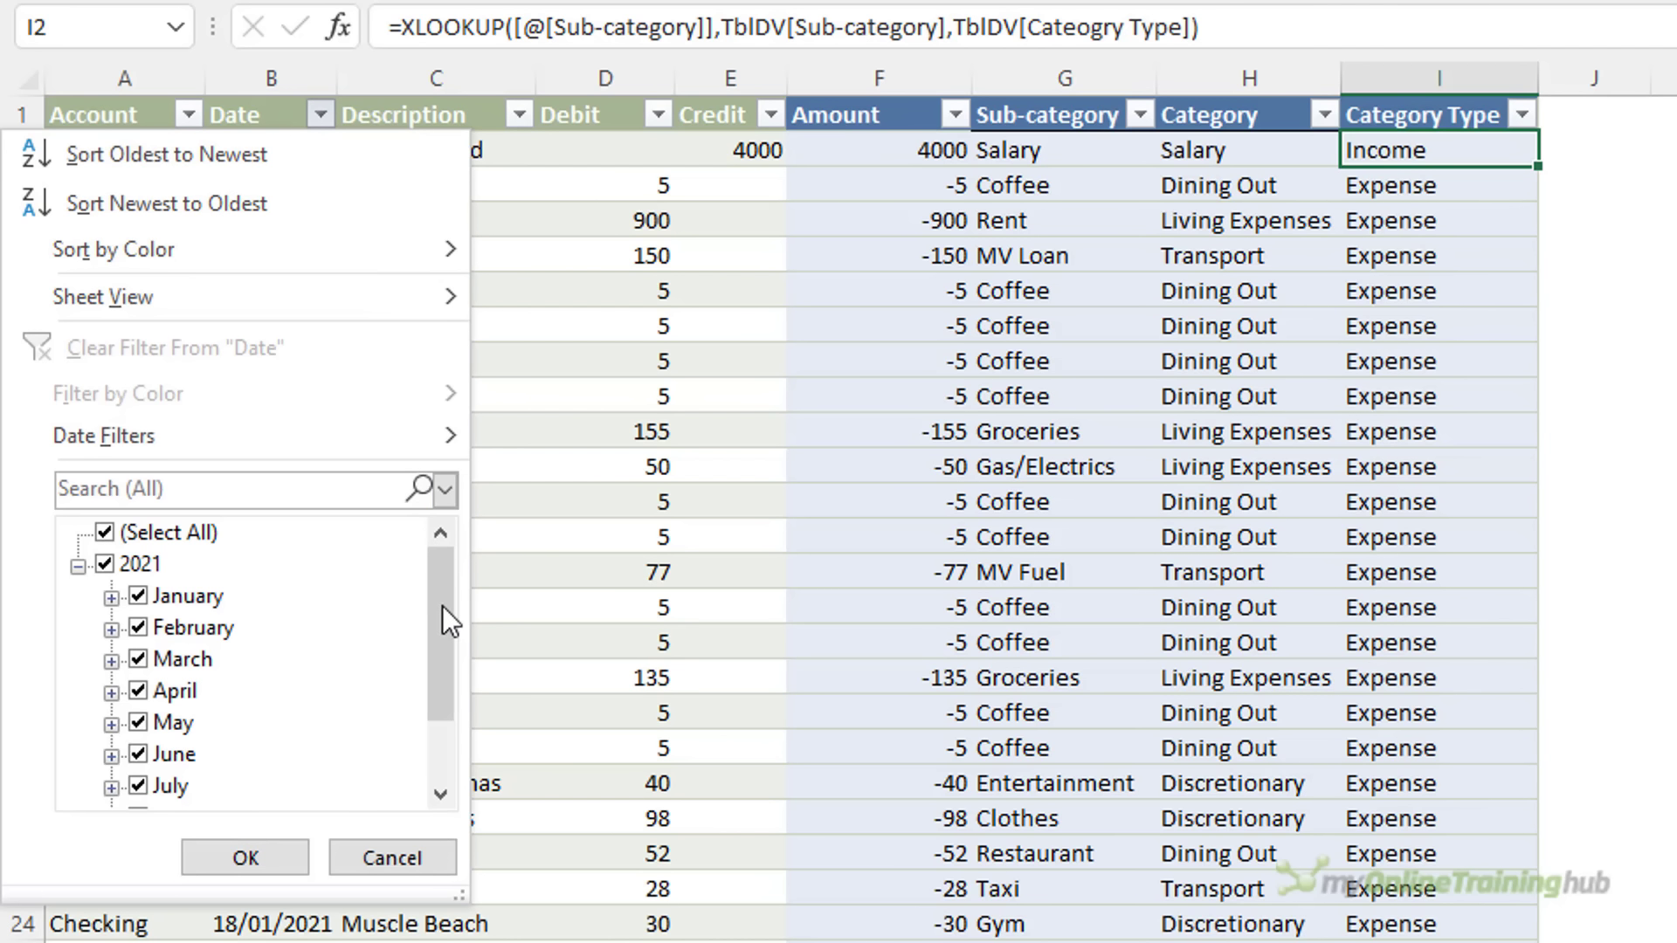
mouse_move(442, 605)
left_mouse_down()
mouse_move(442, 732)
mouse_move(447, 615)
left_mouse_up()
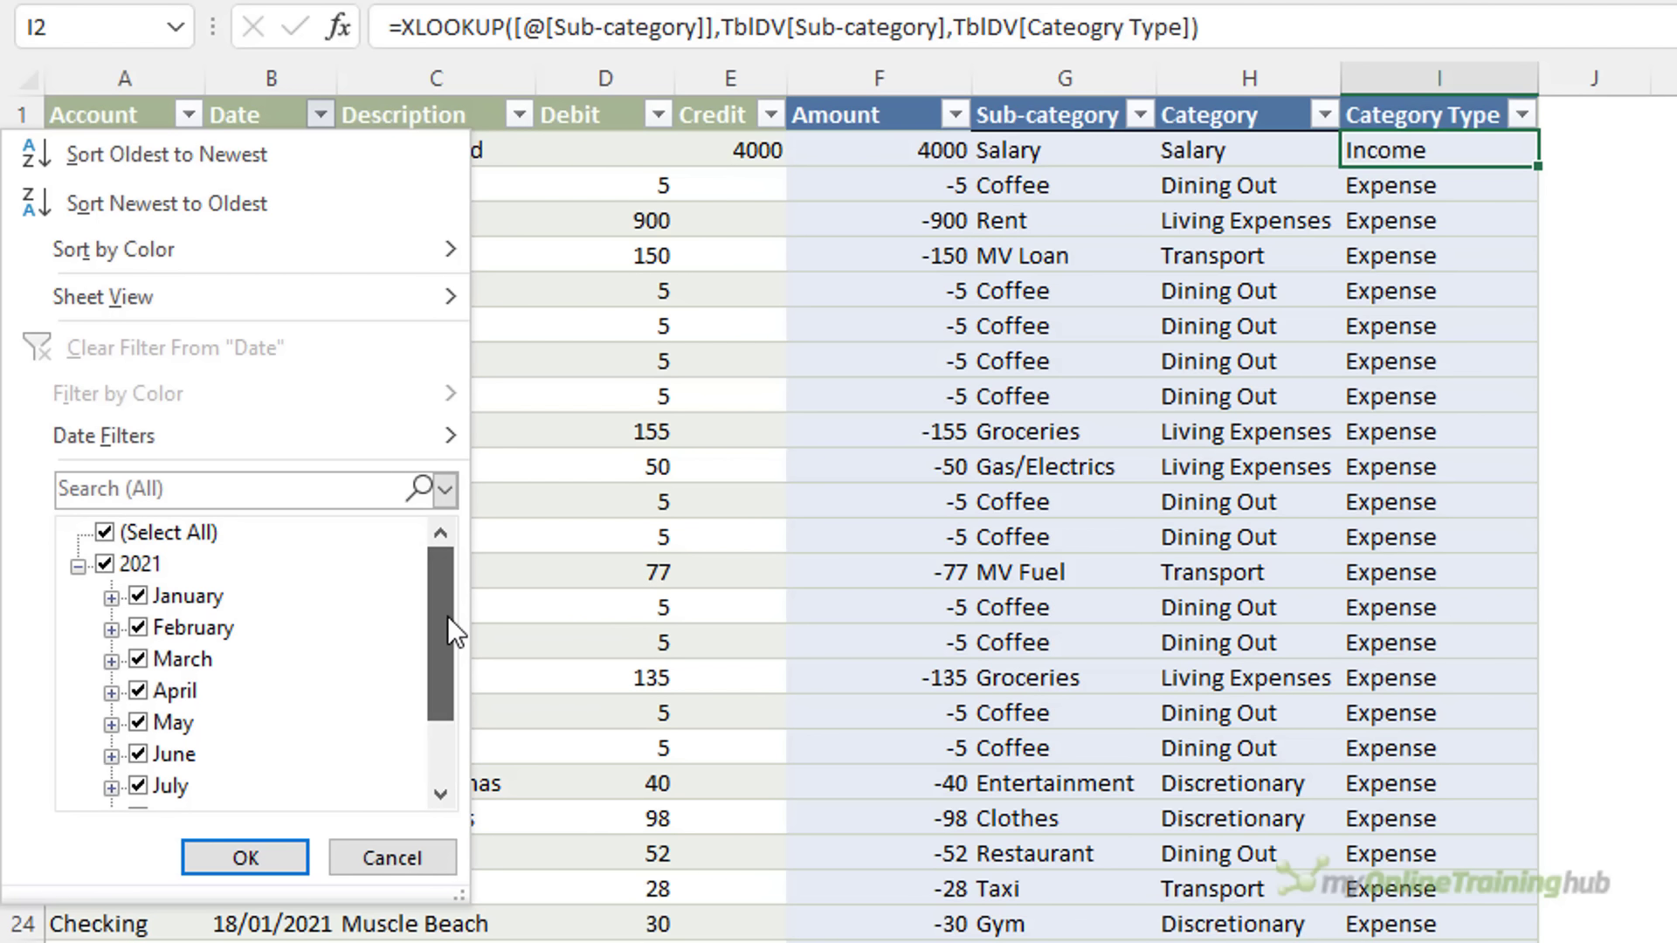
left_click(578, 473)
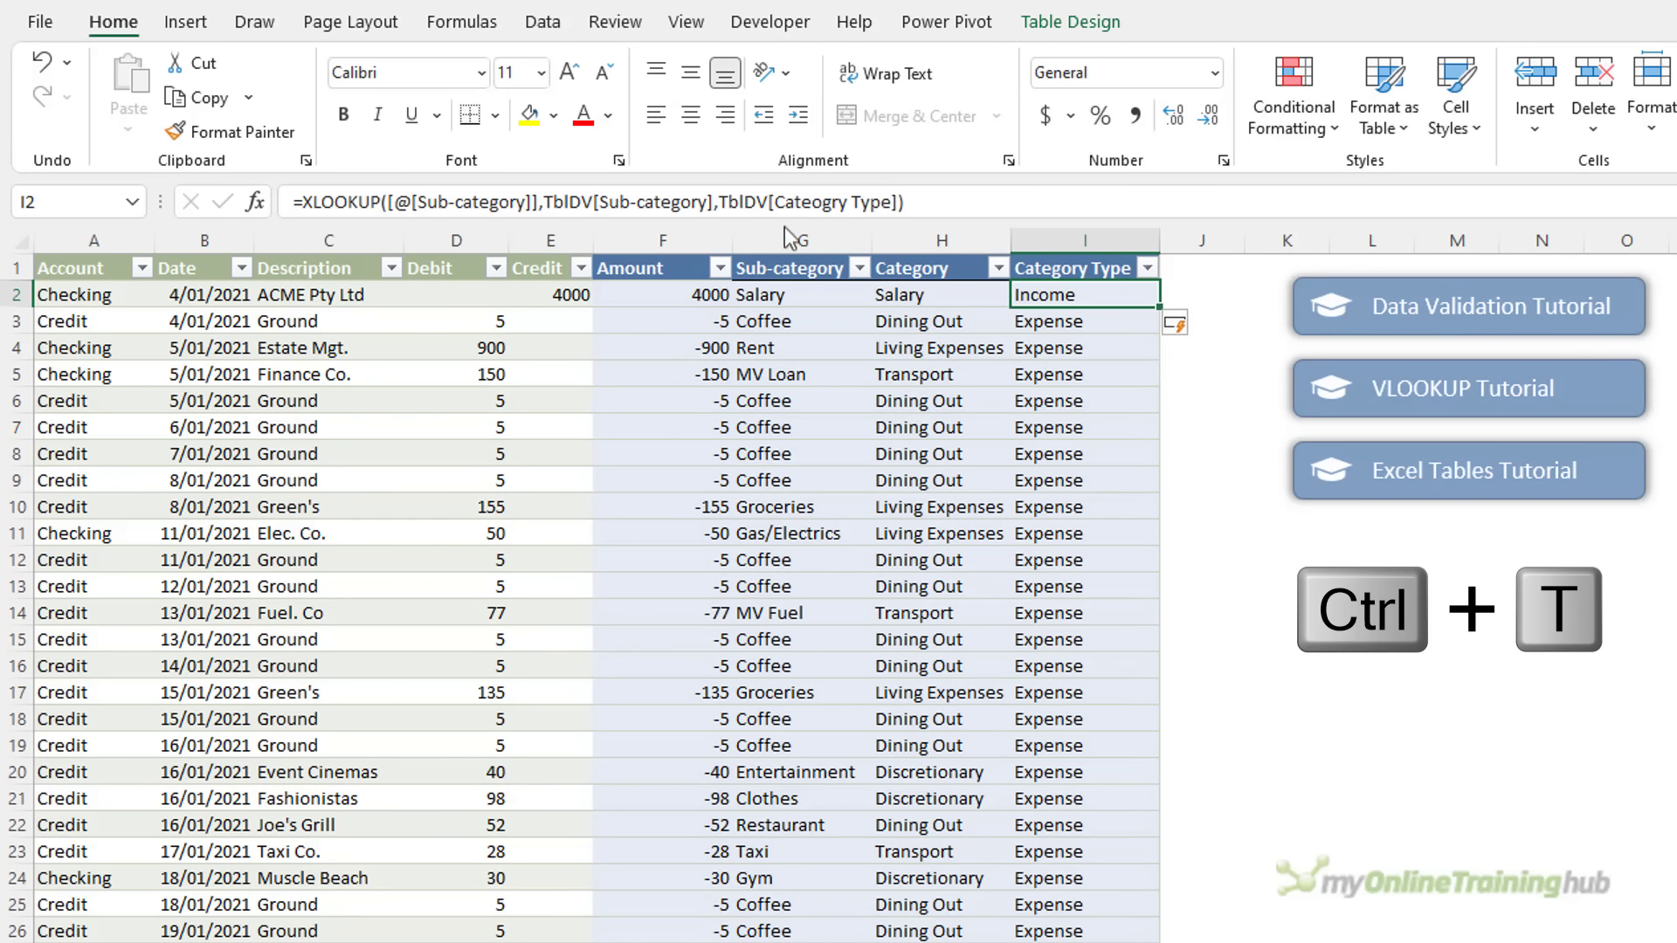
Check the table's name, Transactions, on the Table Design tab
left_click(1023, 22)
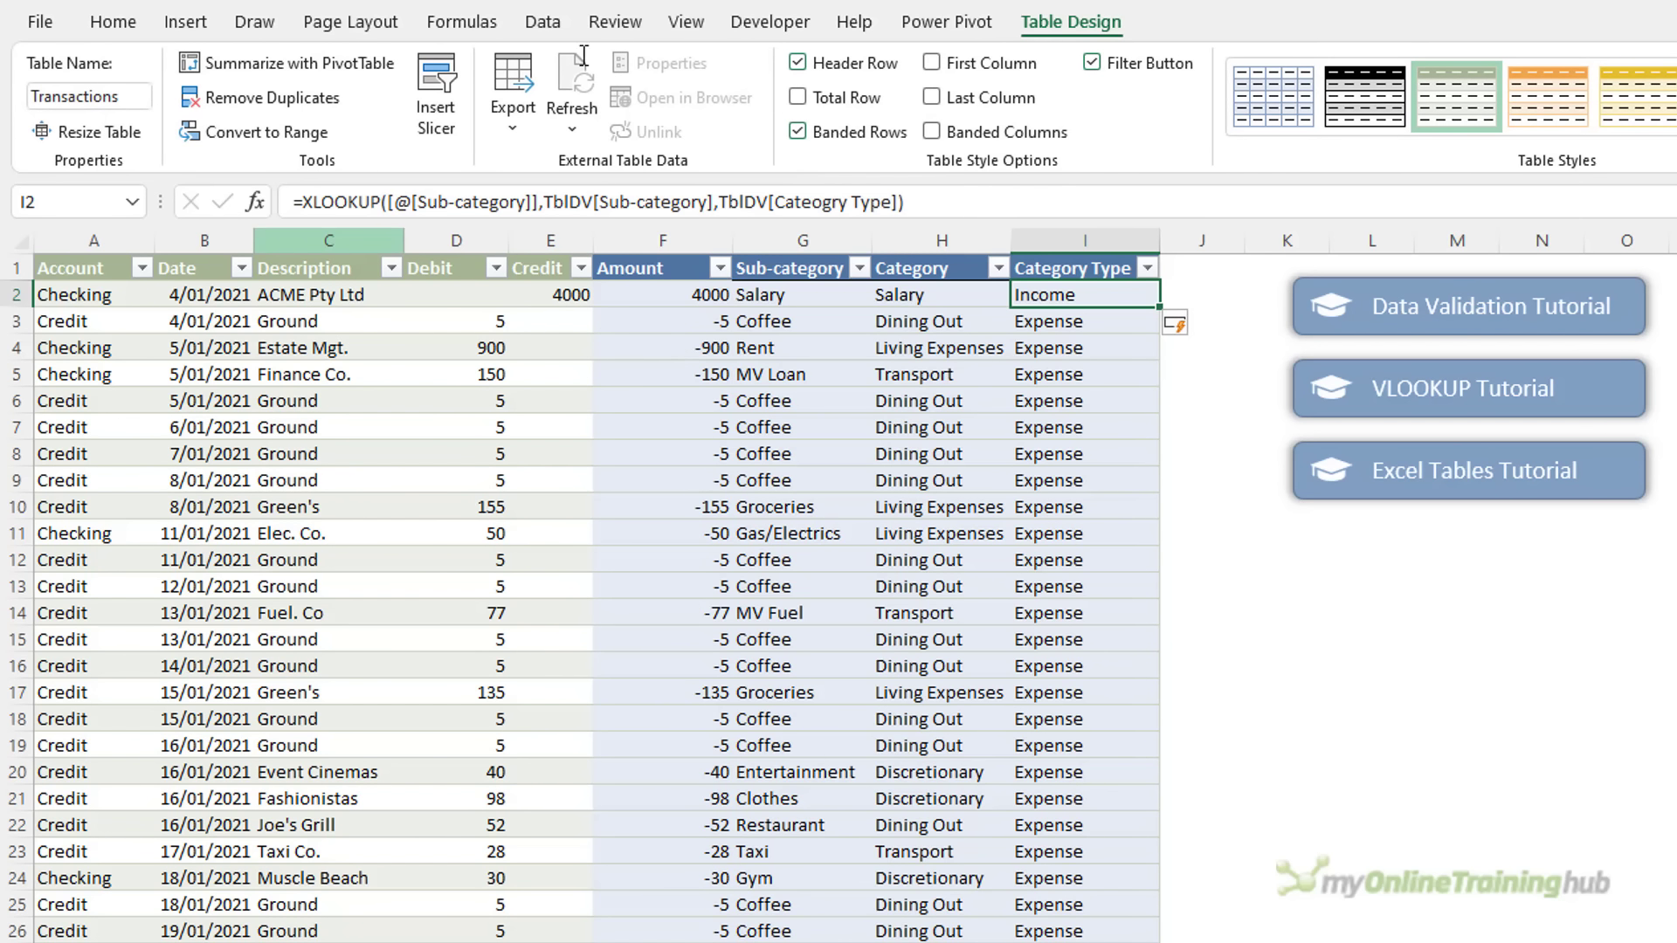
left_click(141, 96)
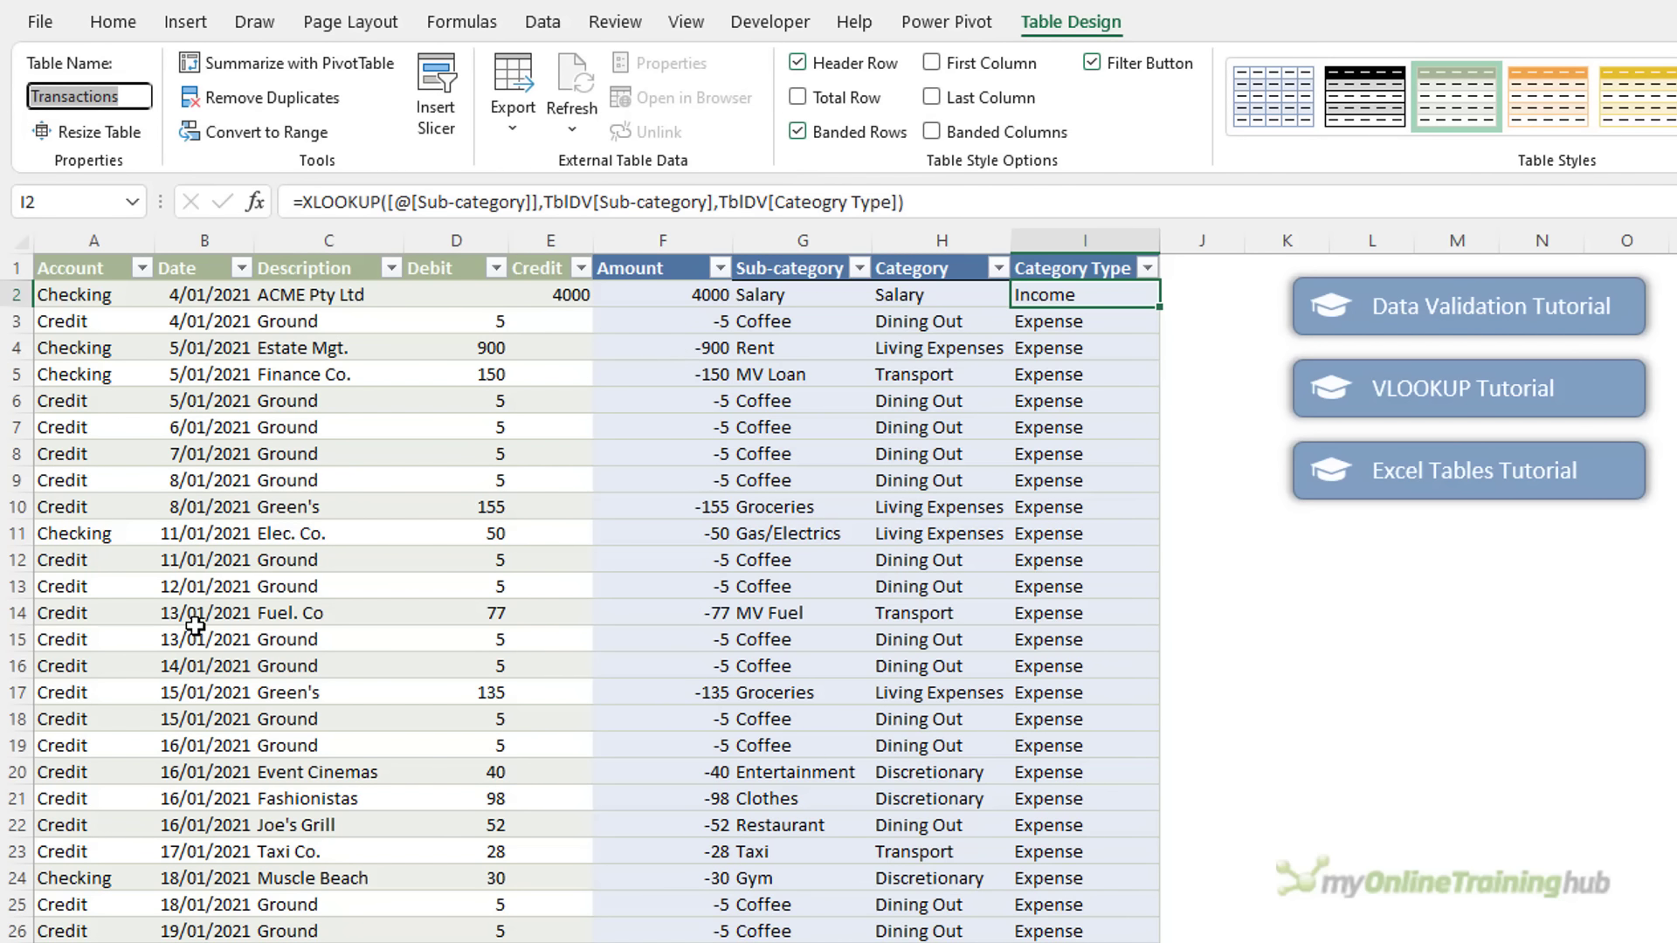
key("Escape")
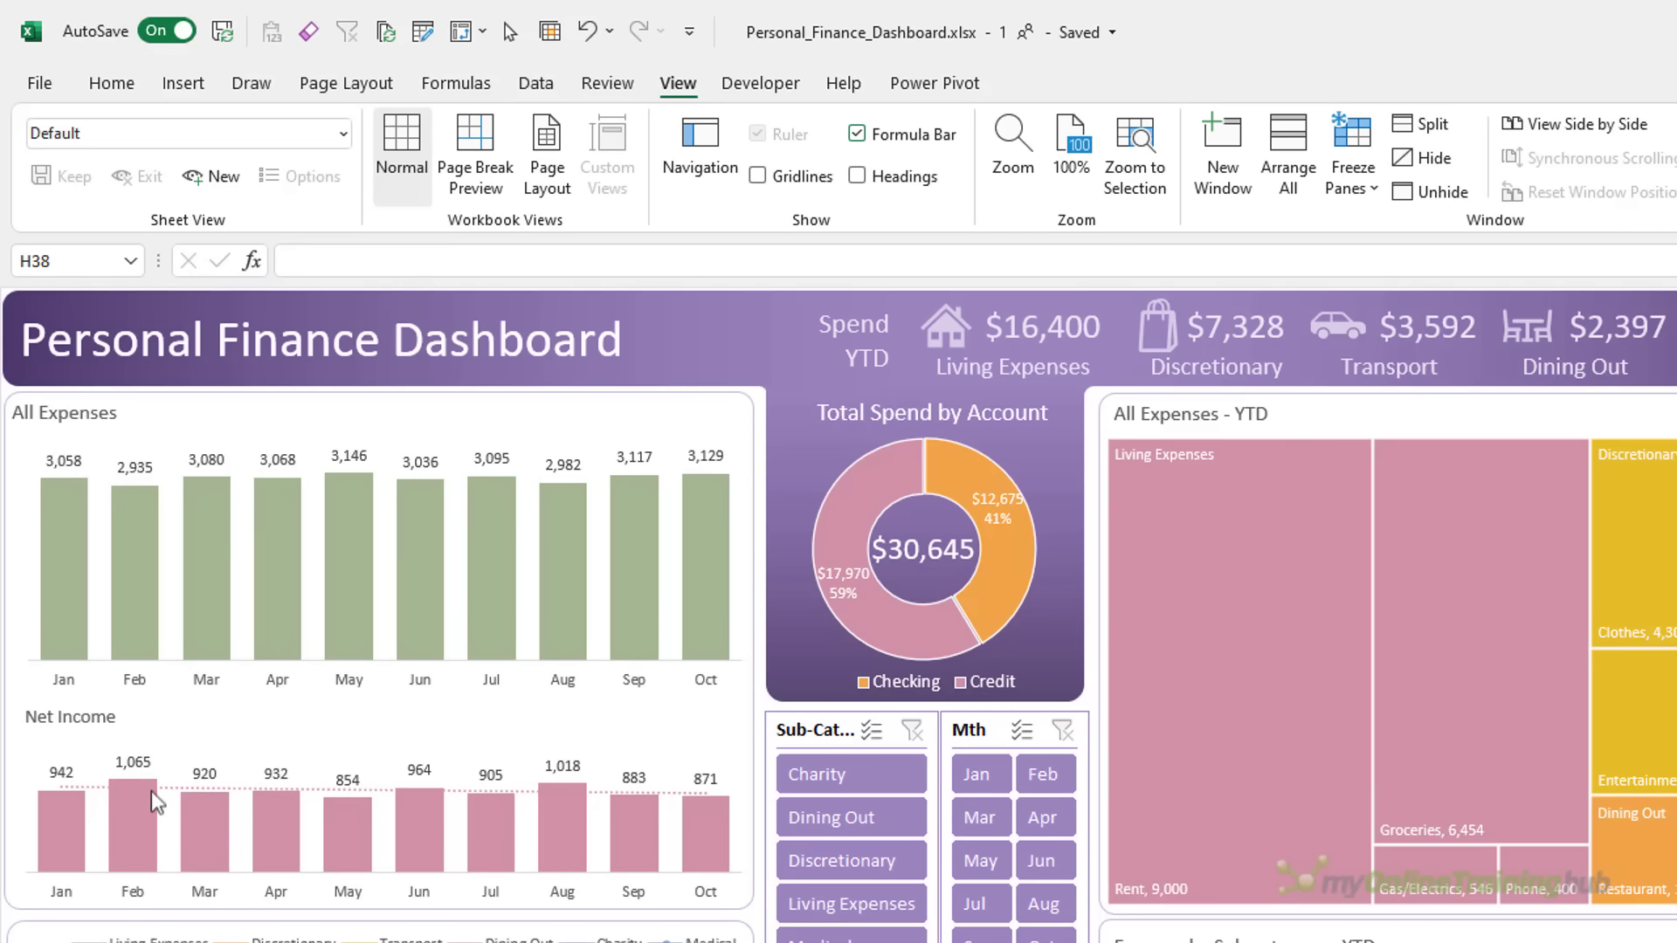
Browse the finished dashboard's Page Layout colour palettes without applying one
left_click(377, 87)
left_click(175, 127)
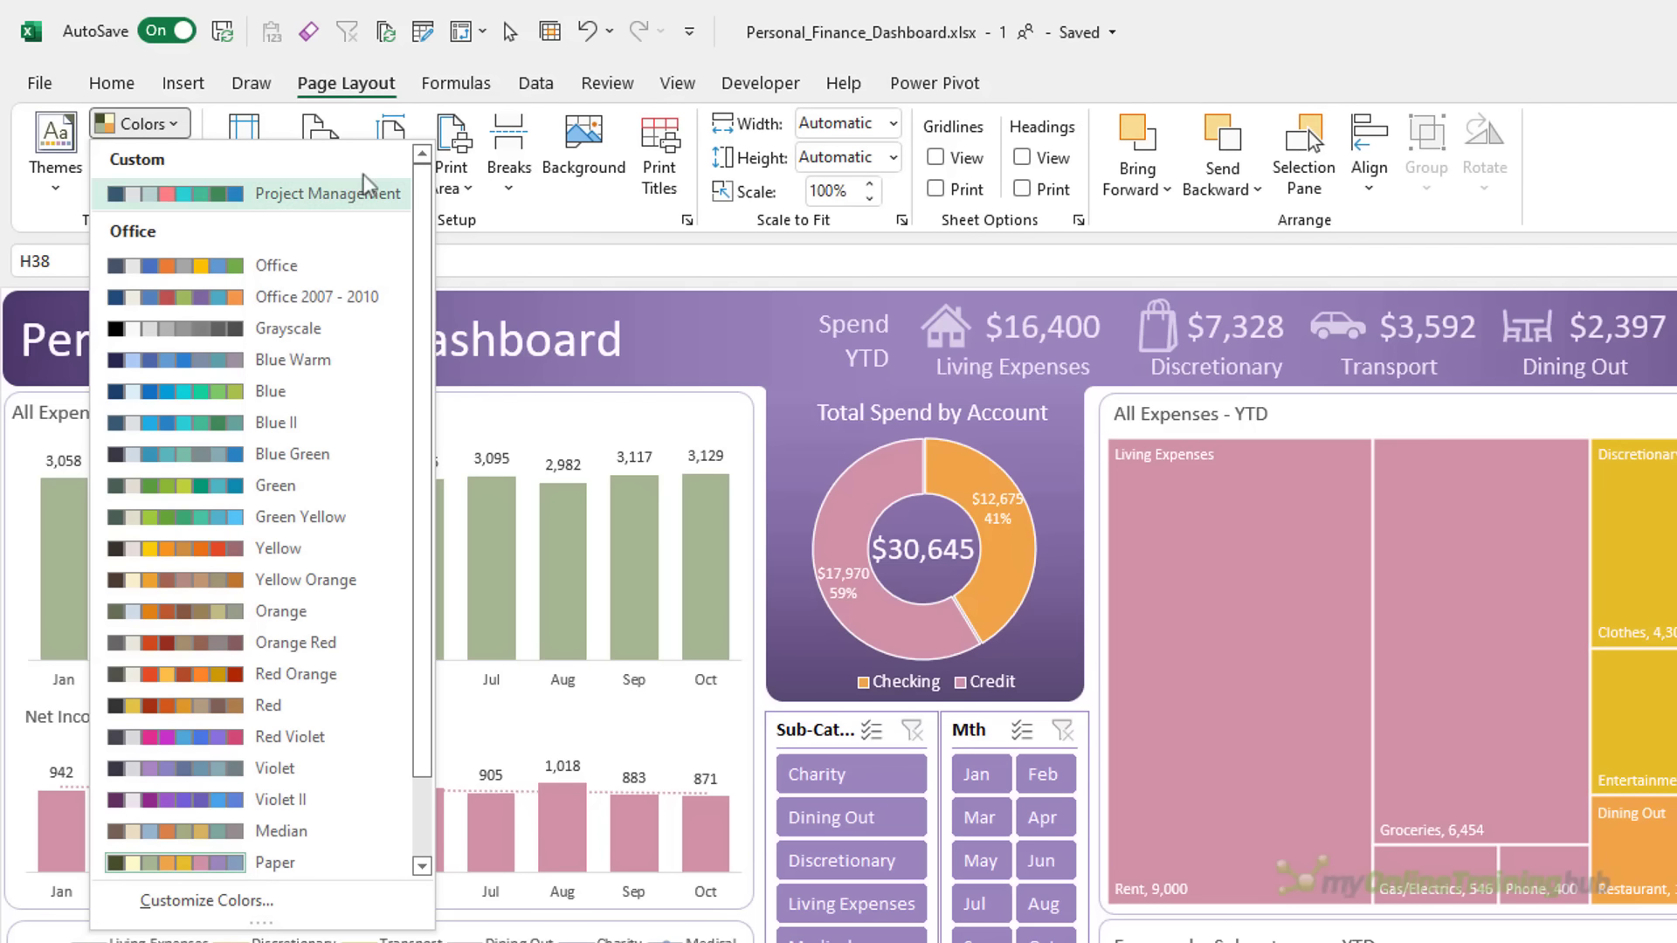
scroll(349, 780, "down", 1)
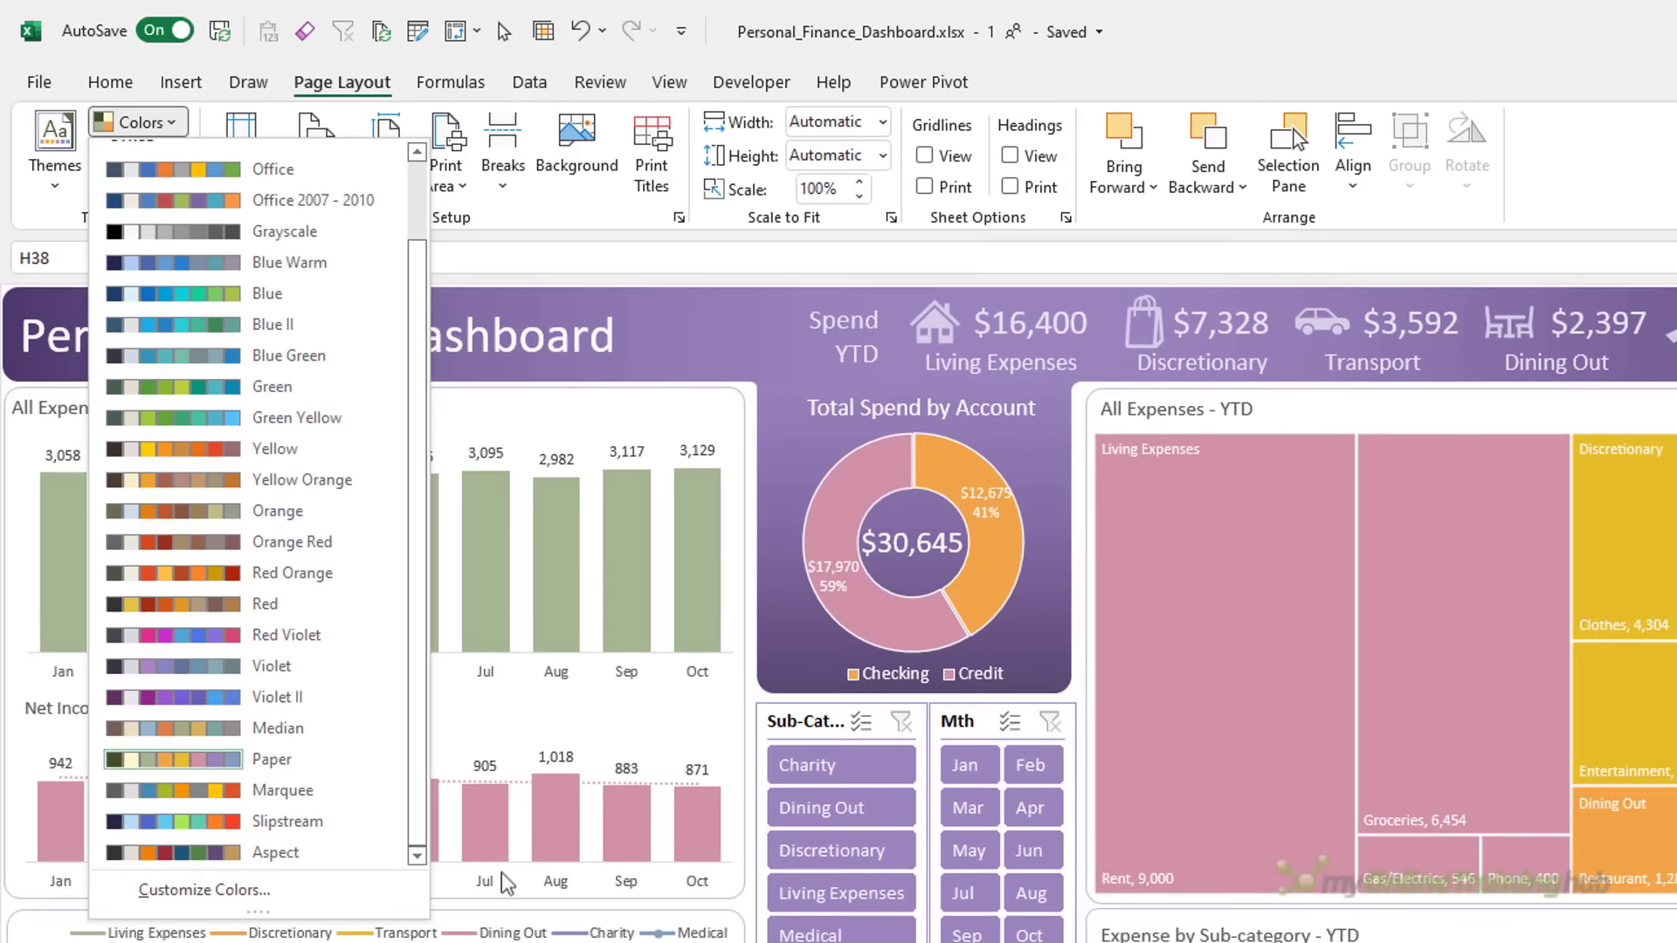
left_click(512, 892)
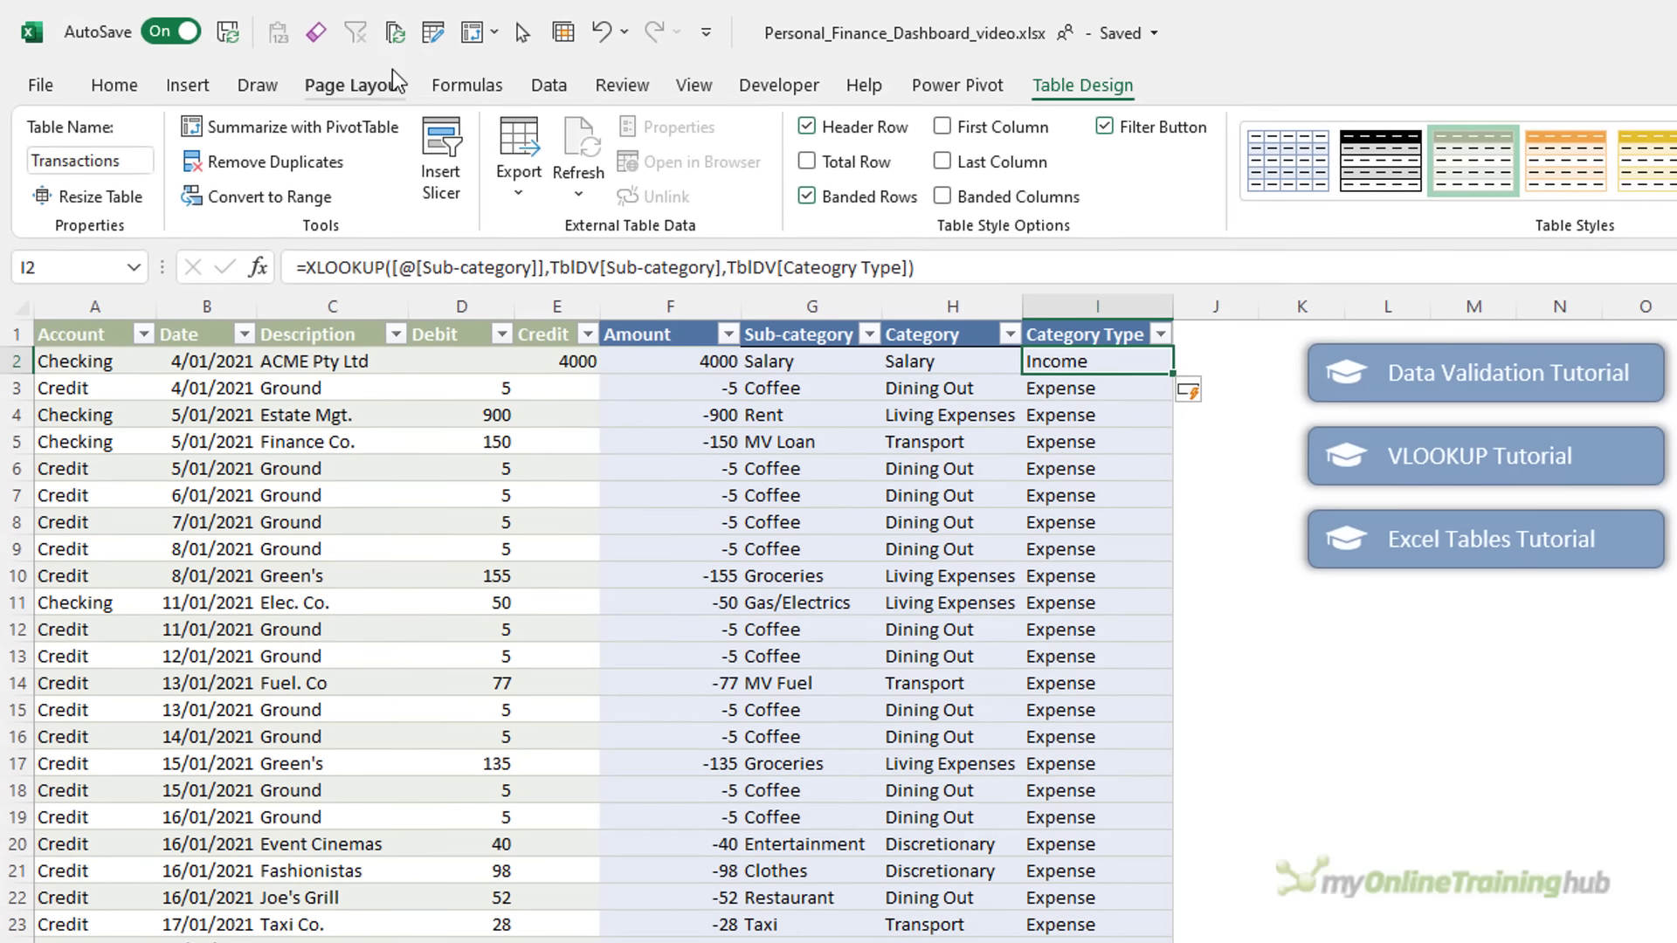
Preview palettes such as Violet on the table, then apply the Paper theme colours
left_click(395, 83)
left_click(138, 127)
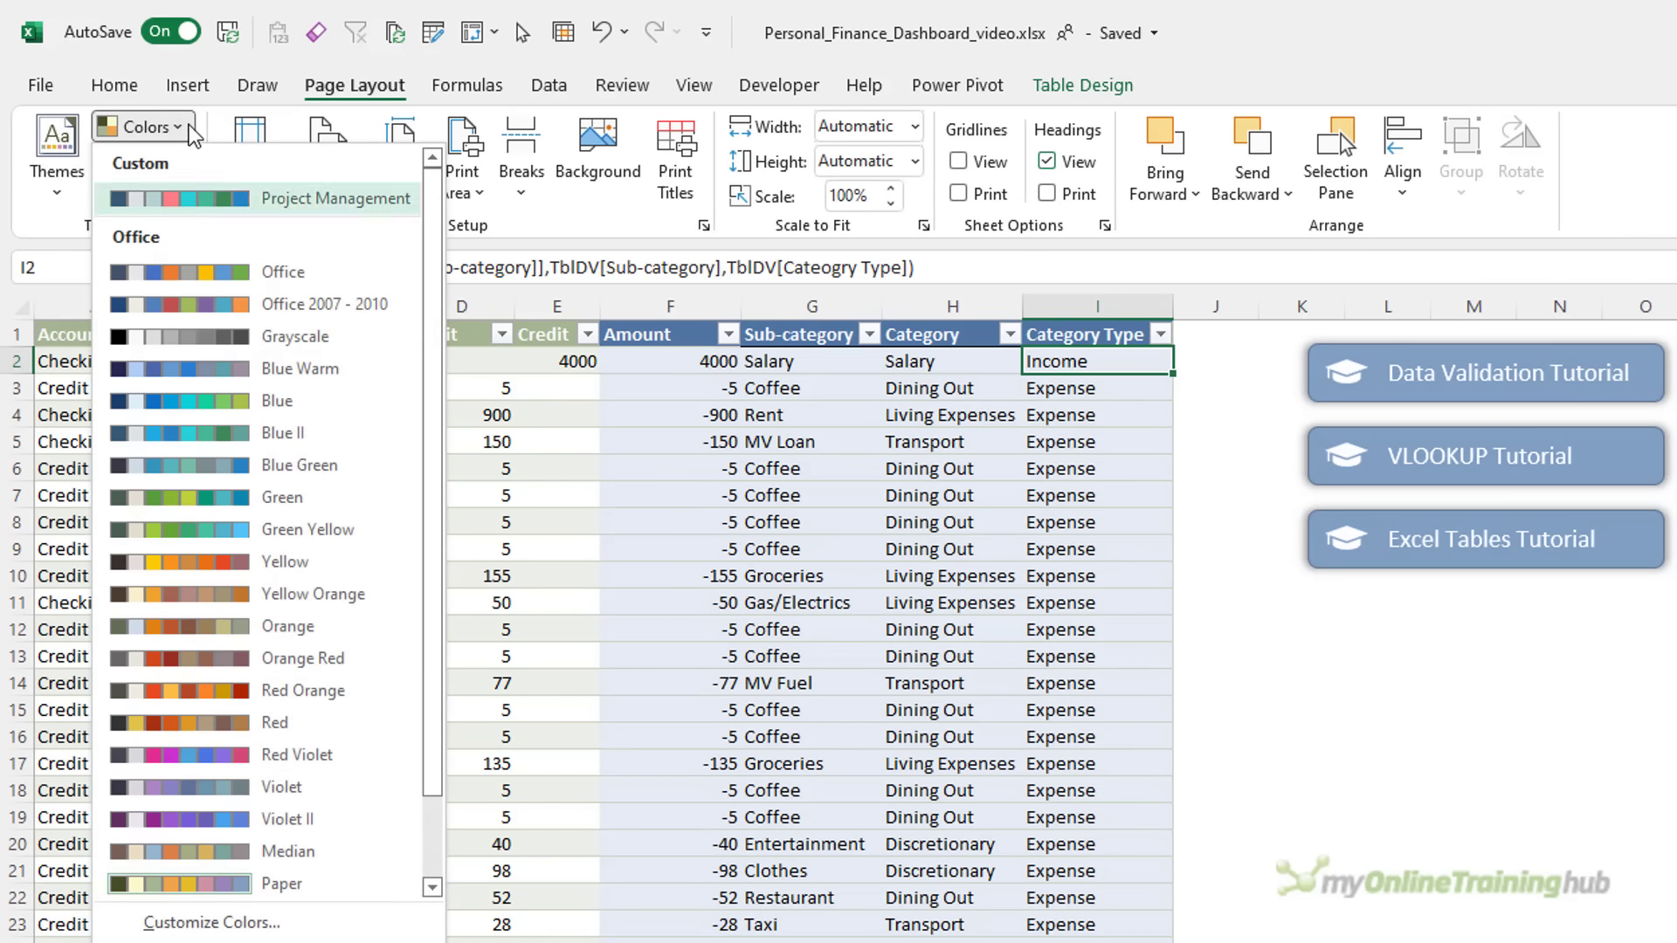
scroll(416, 738, "down", 1)
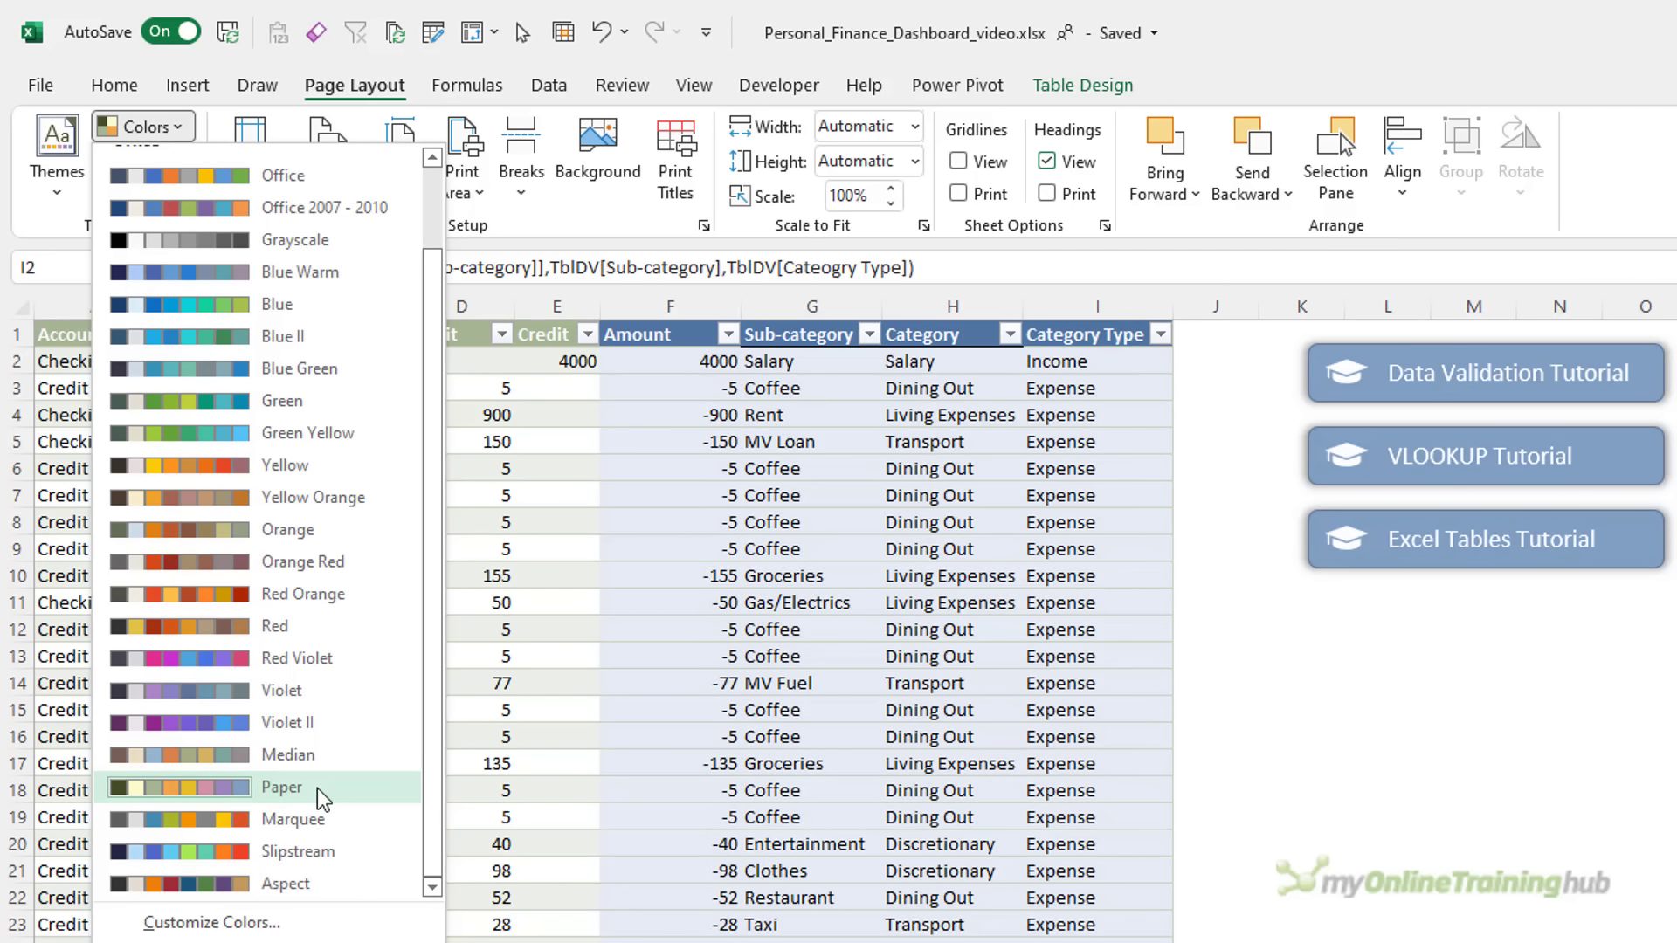
key("Up")
key("Up")
key("Up")
key("Up")
key("Up")
key("Up")
key("Up")
key("Up")
key("Up")
key("Up")
key("Down")
key("Down")
key("Down")
key("Down")
key("Down")
key("Down")
key("Down")
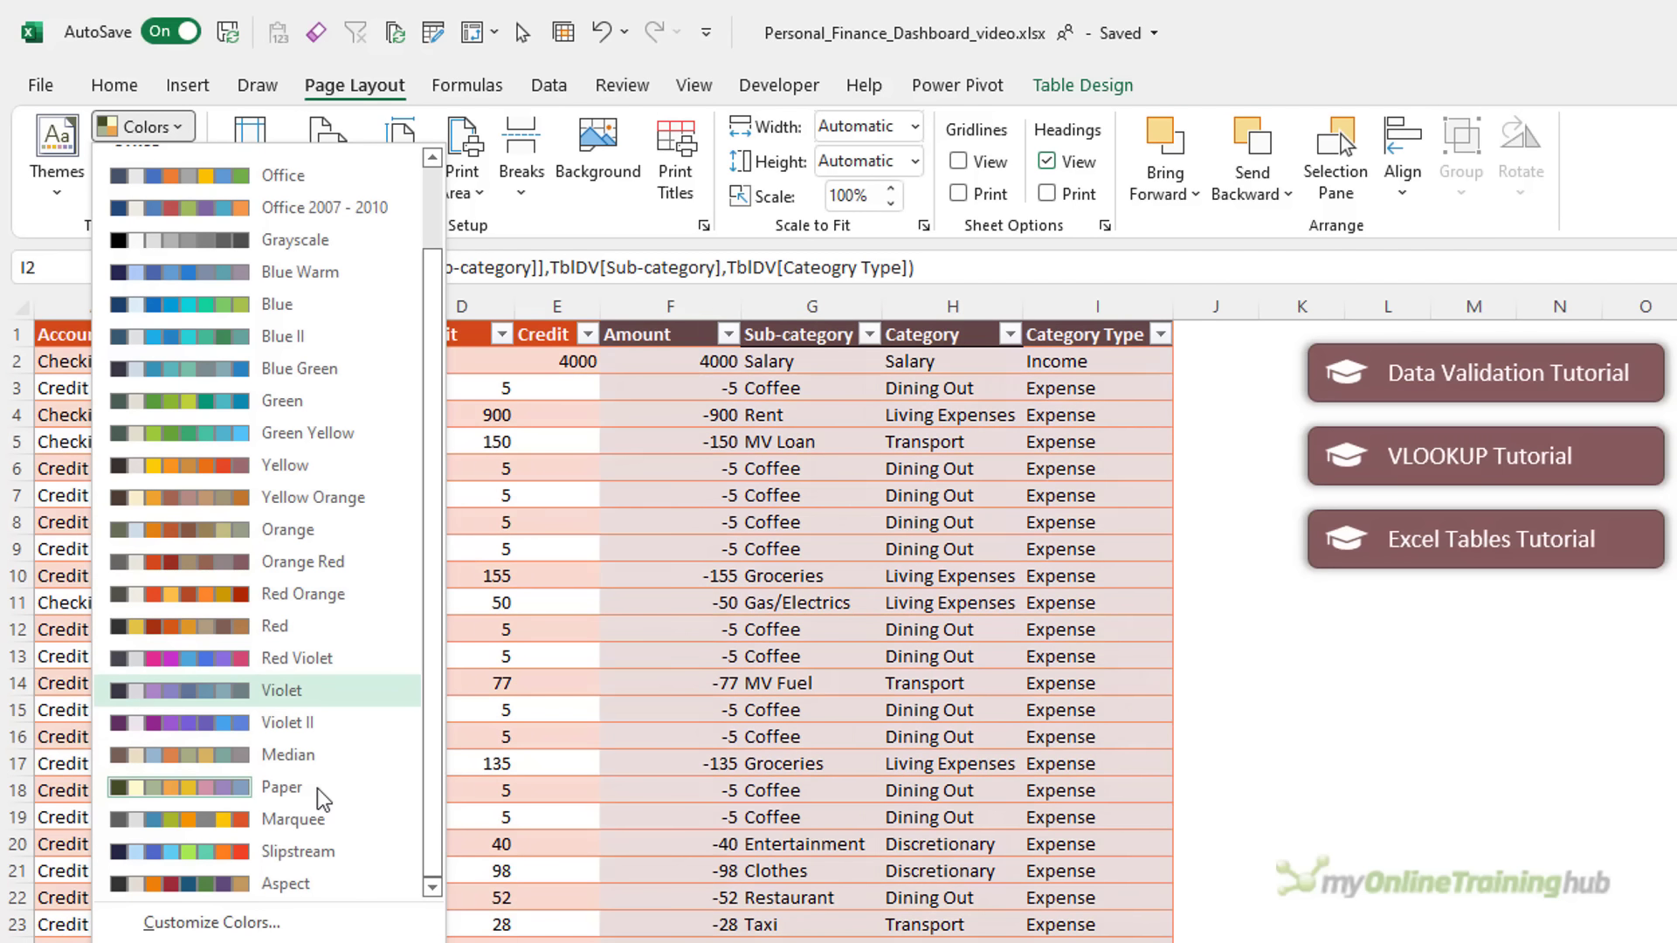
left_click(321, 792)
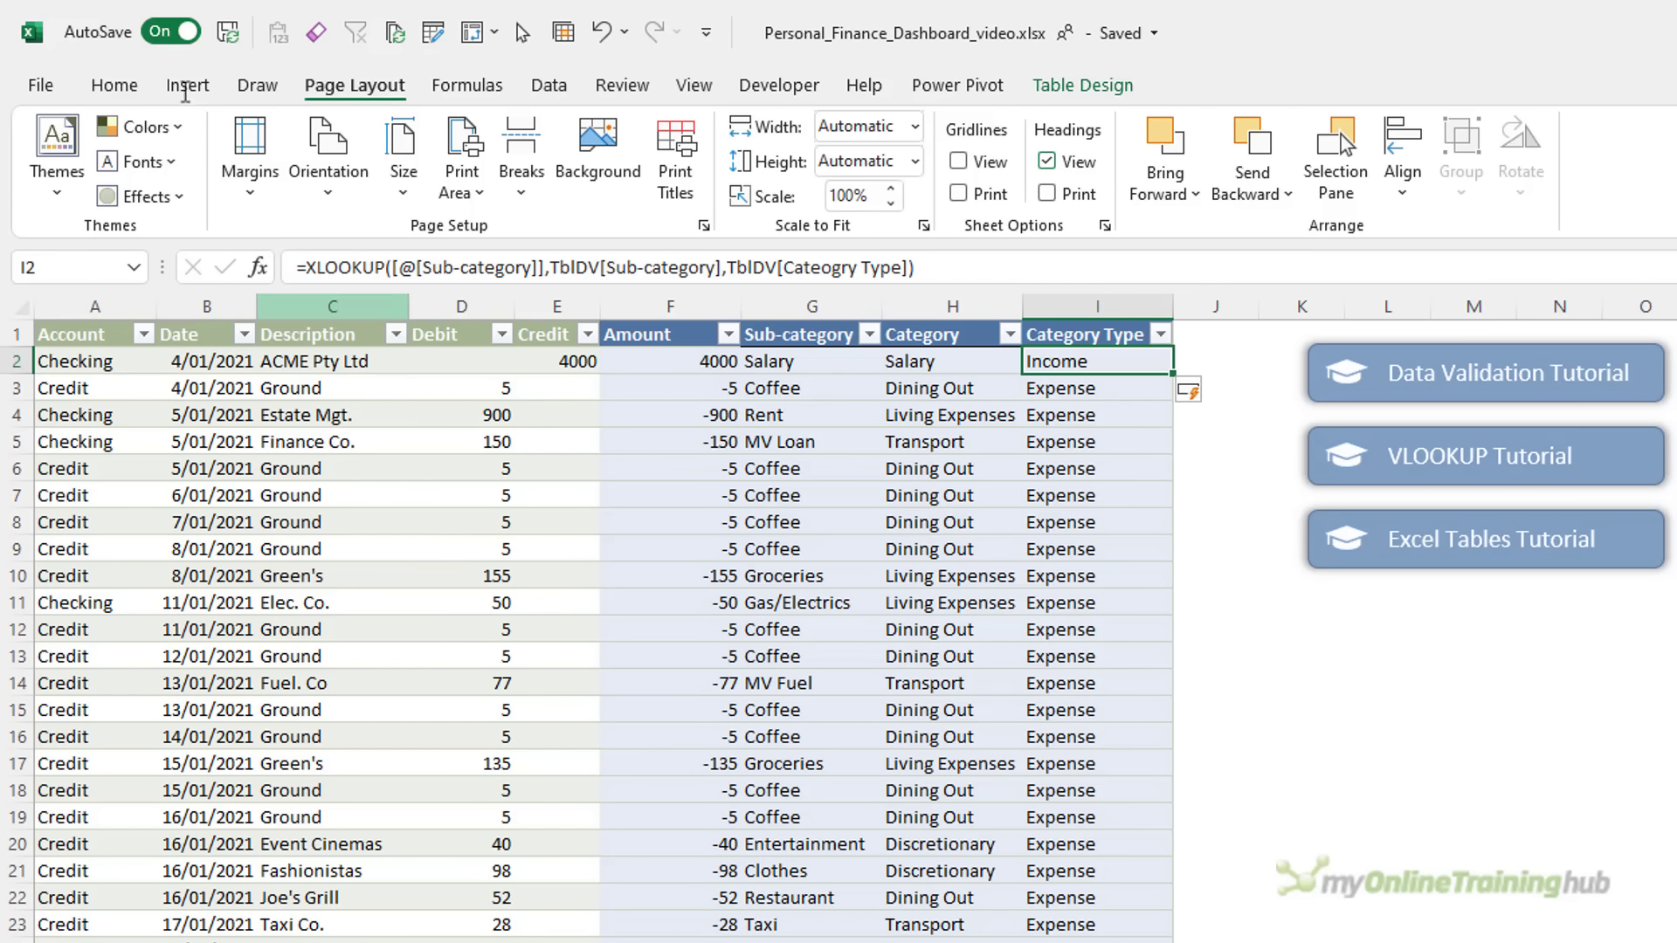
left_click(186, 85)
Create a PivotTable from Transactions on a new worksheet and name it PTHeadline
left_click(77, 143)
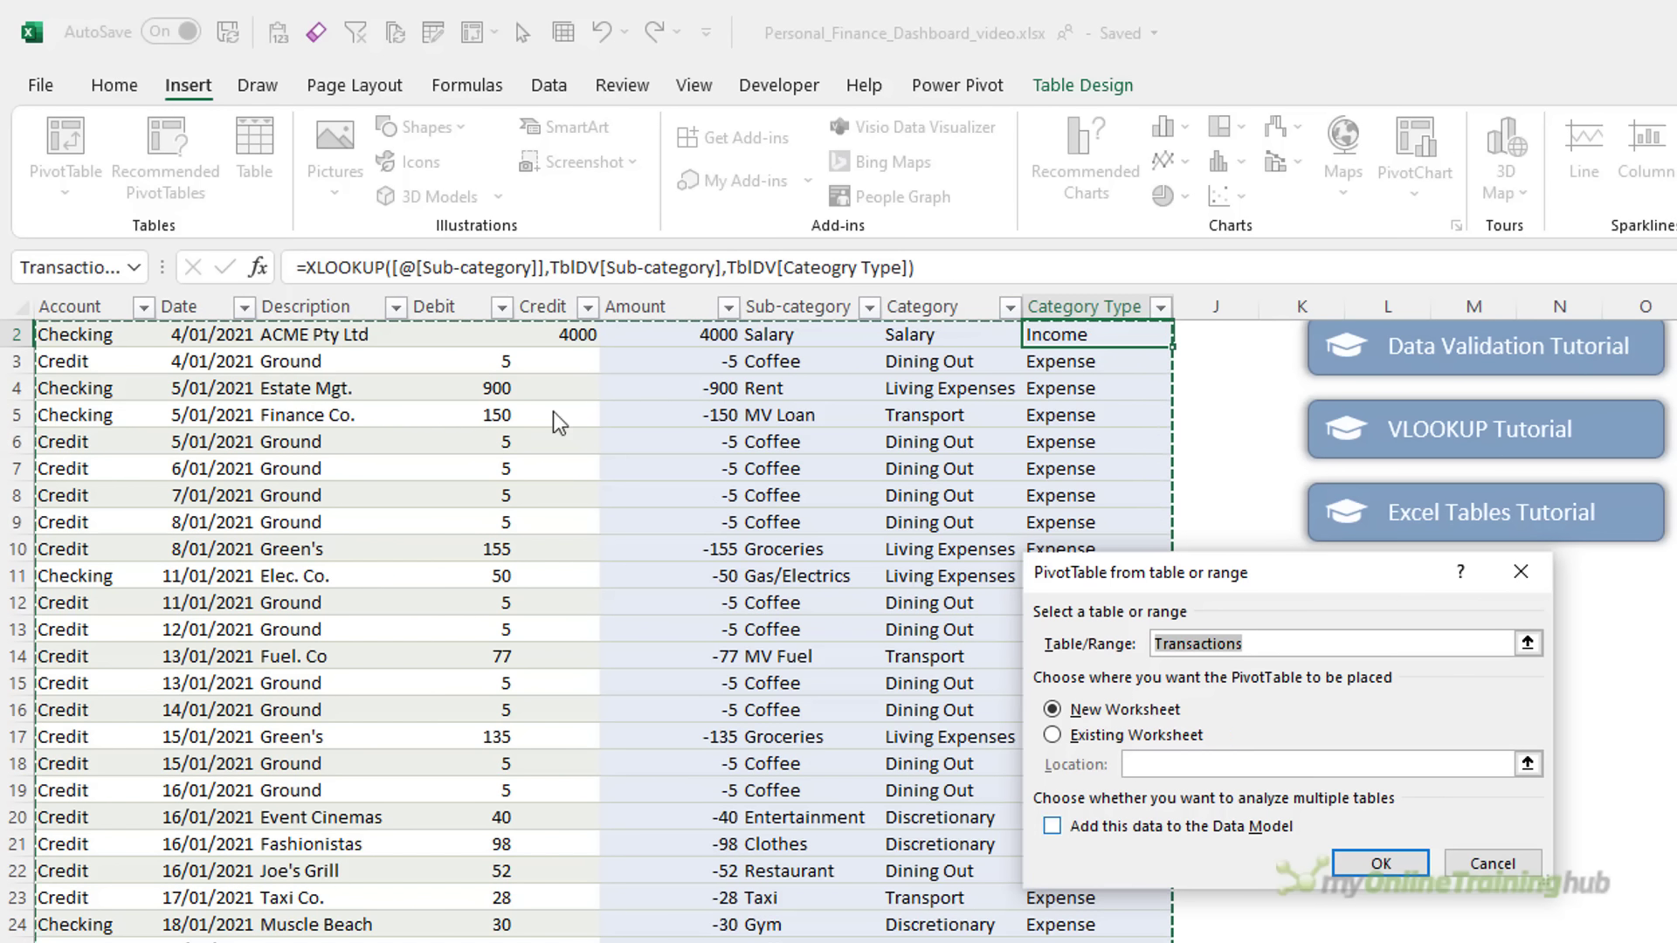
left_click(1356, 864)
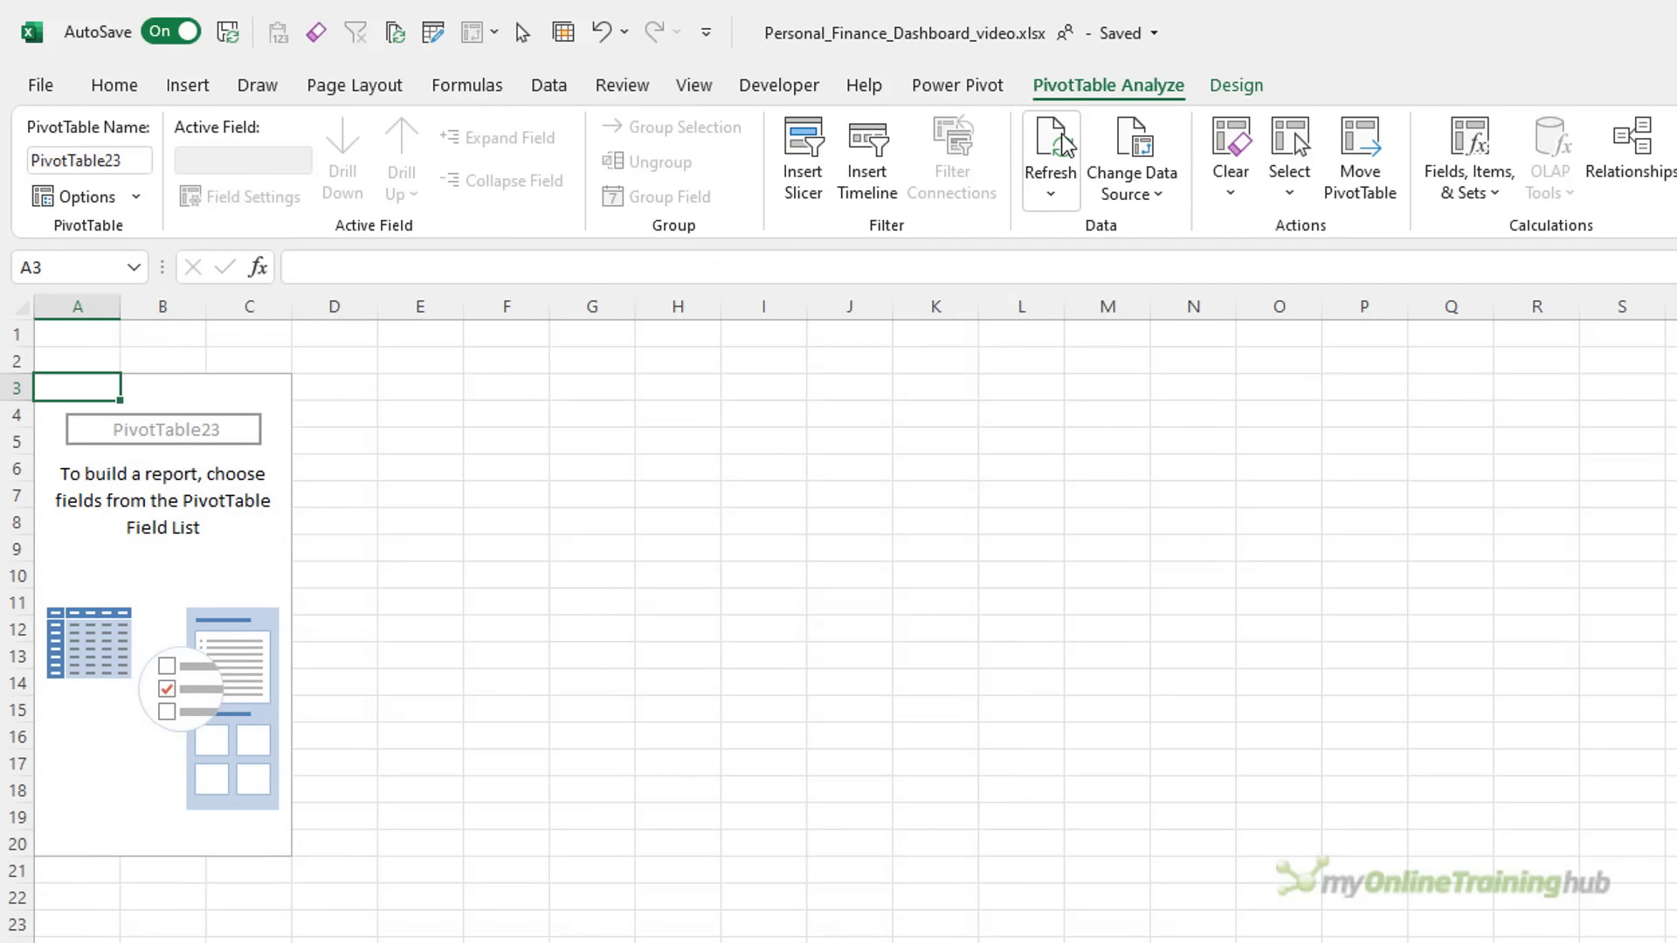
left_click(123, 161)
type("P")
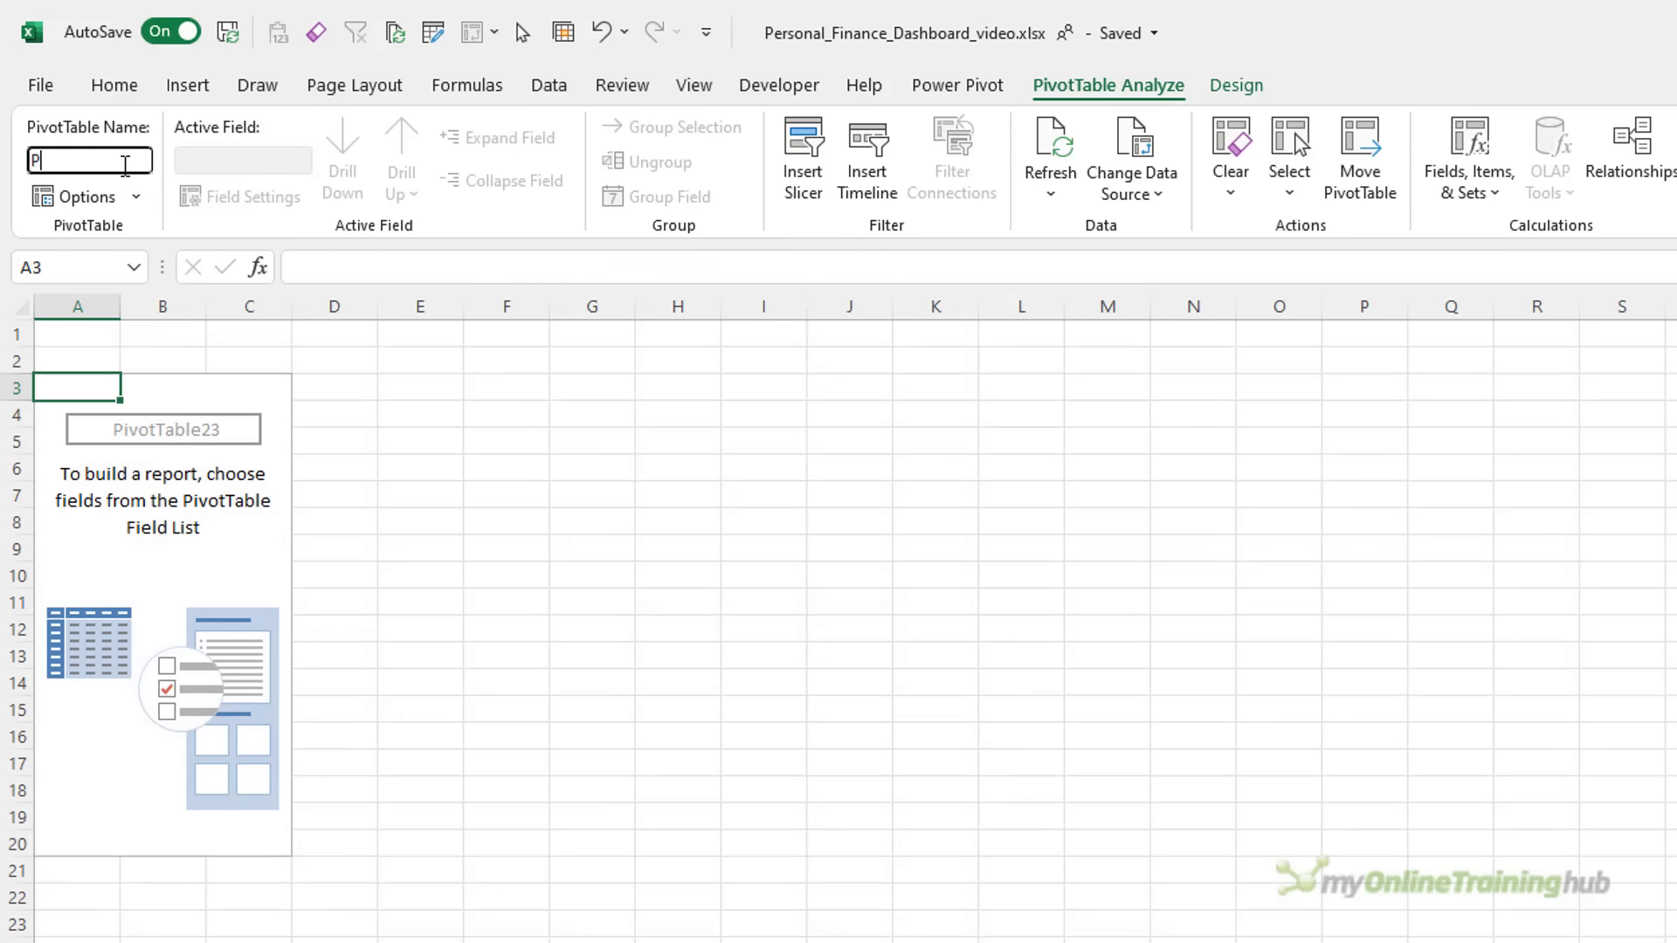
type("THeadline")
key("Return")
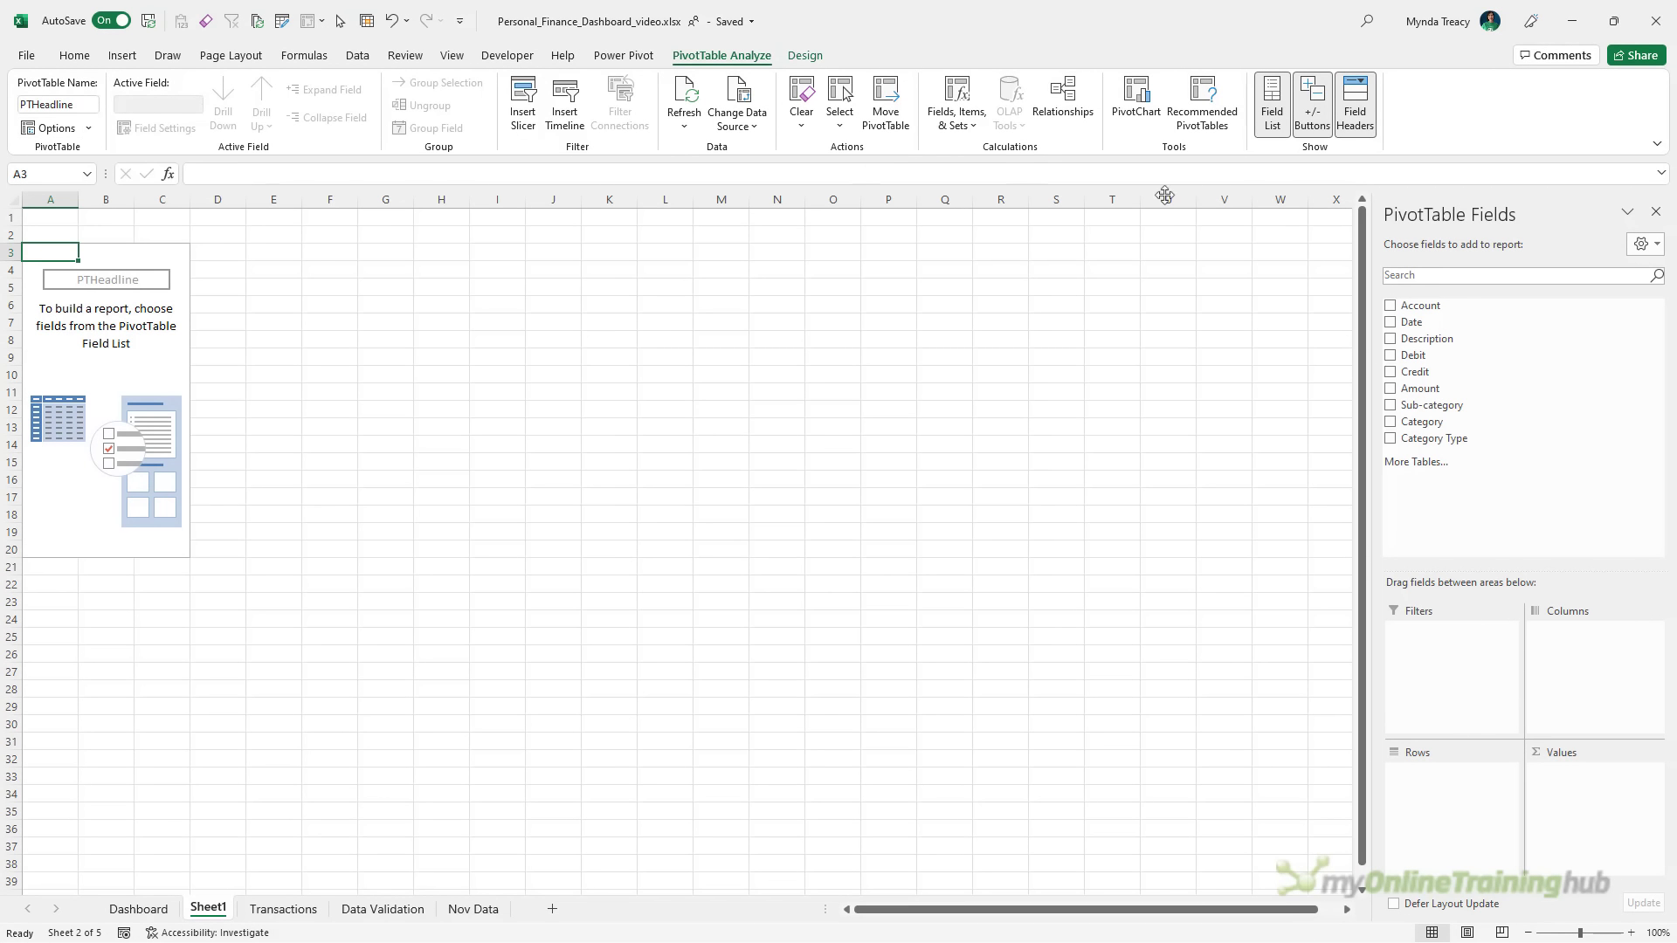
Float the PivotTable field list and enlarge it to show every field
left_click_drag(1475, 220, 425, 232)
left_click(433, 463)
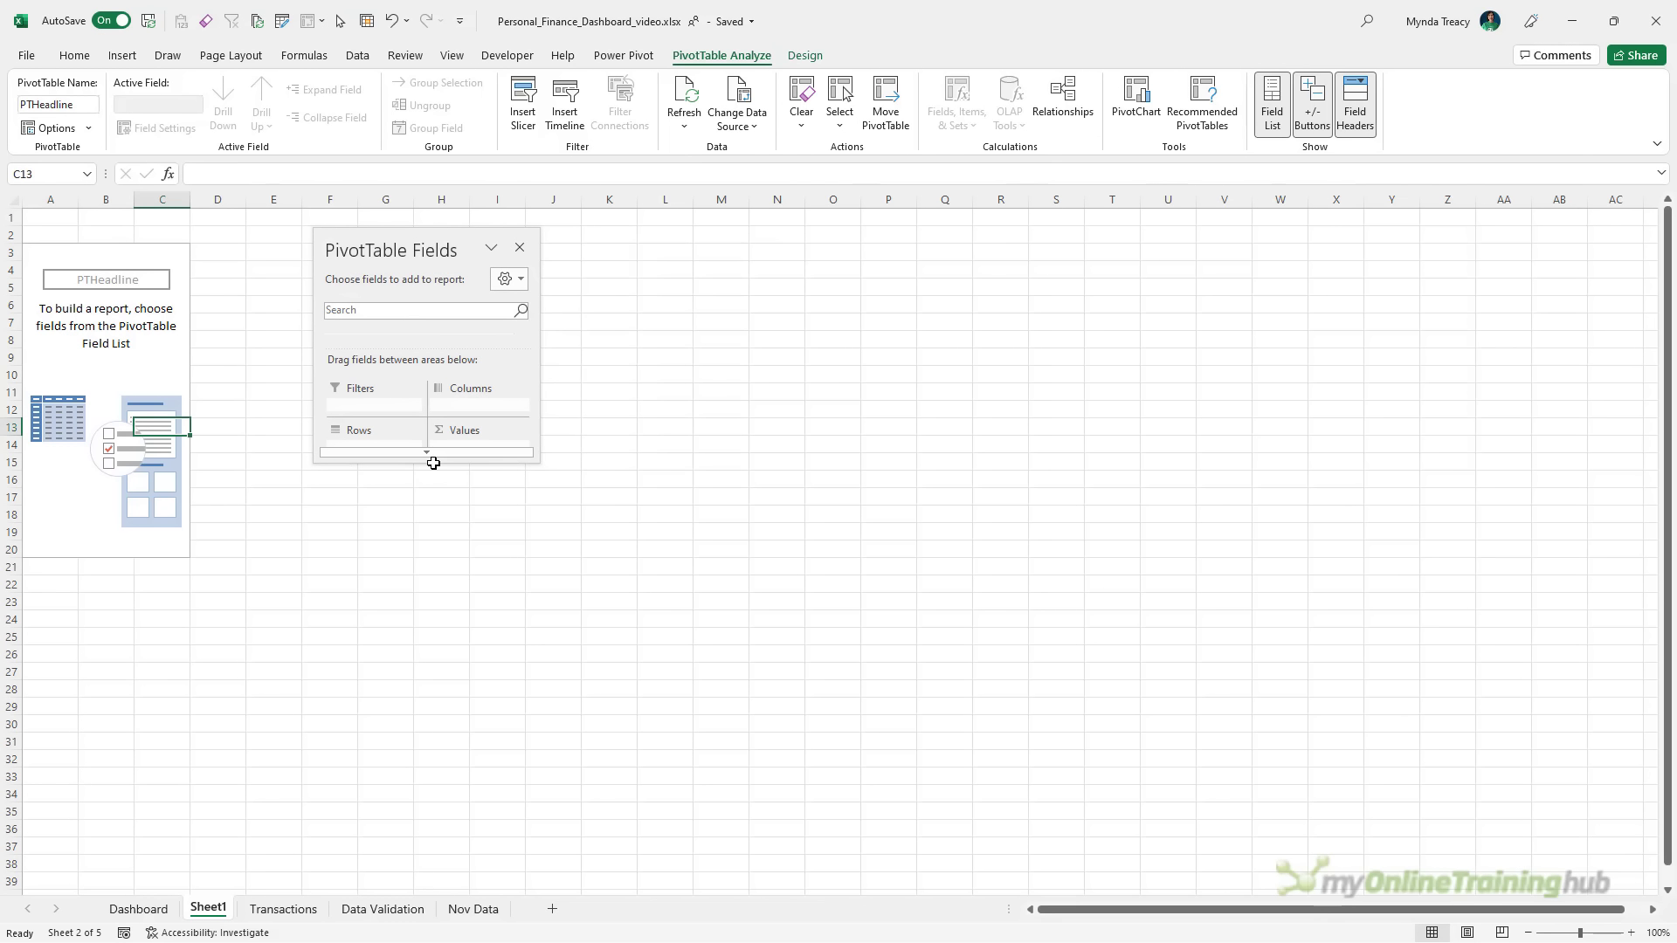
left_click_drag(433, 463, 434, 715)
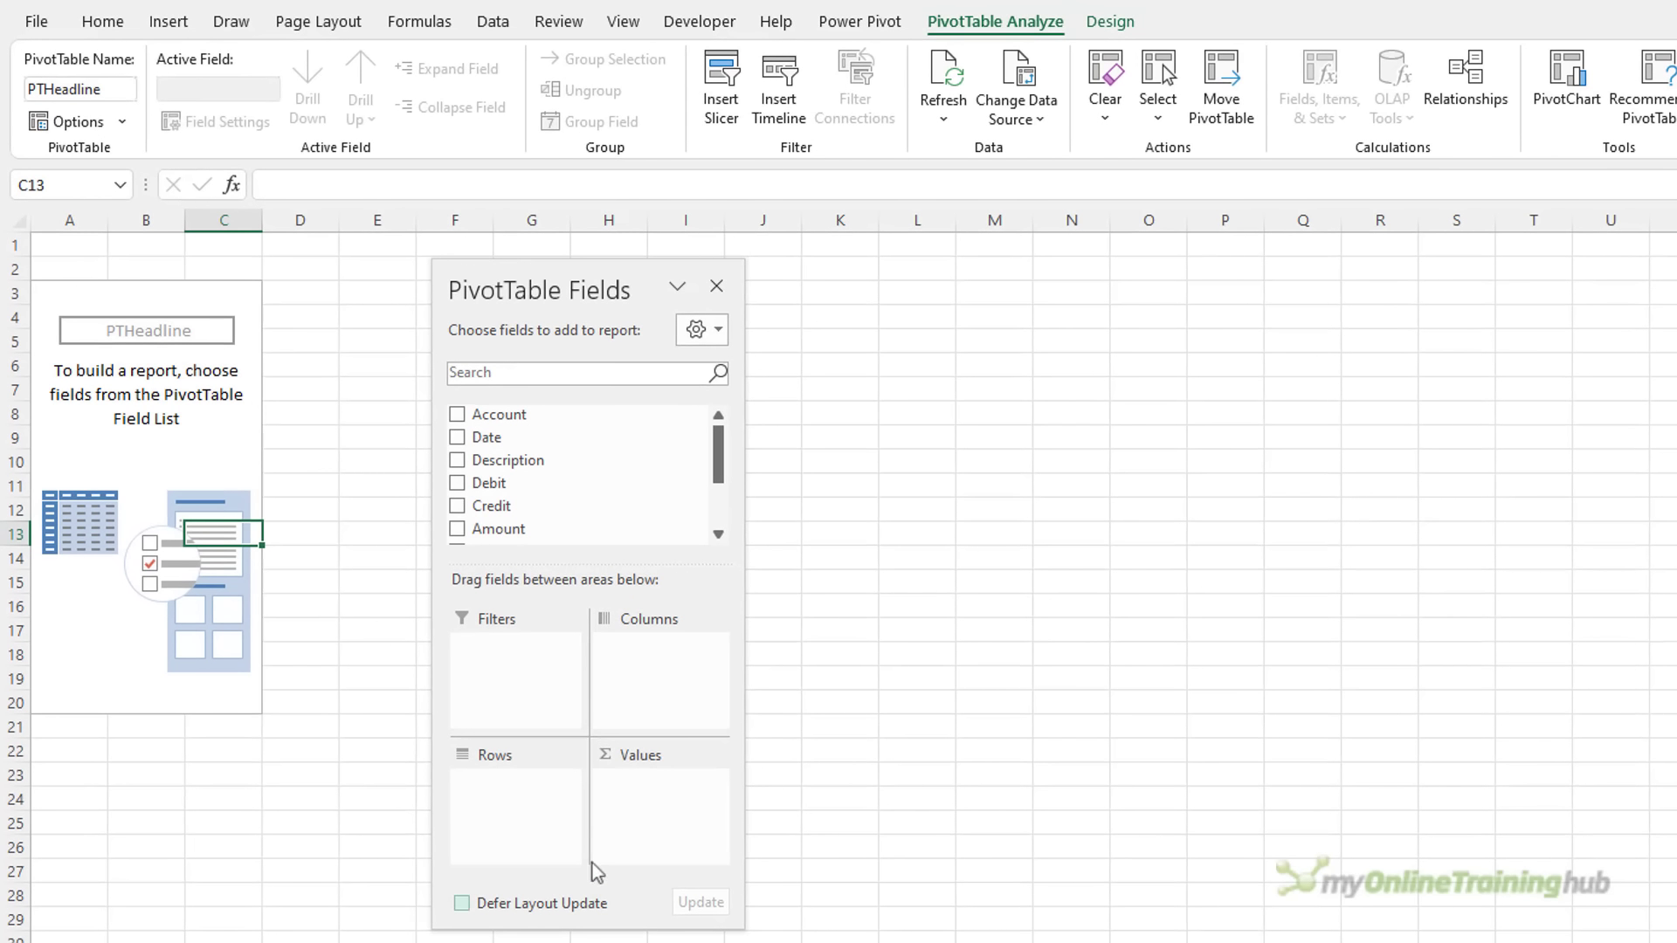
left_click_drag(617, 573, 621, 655)
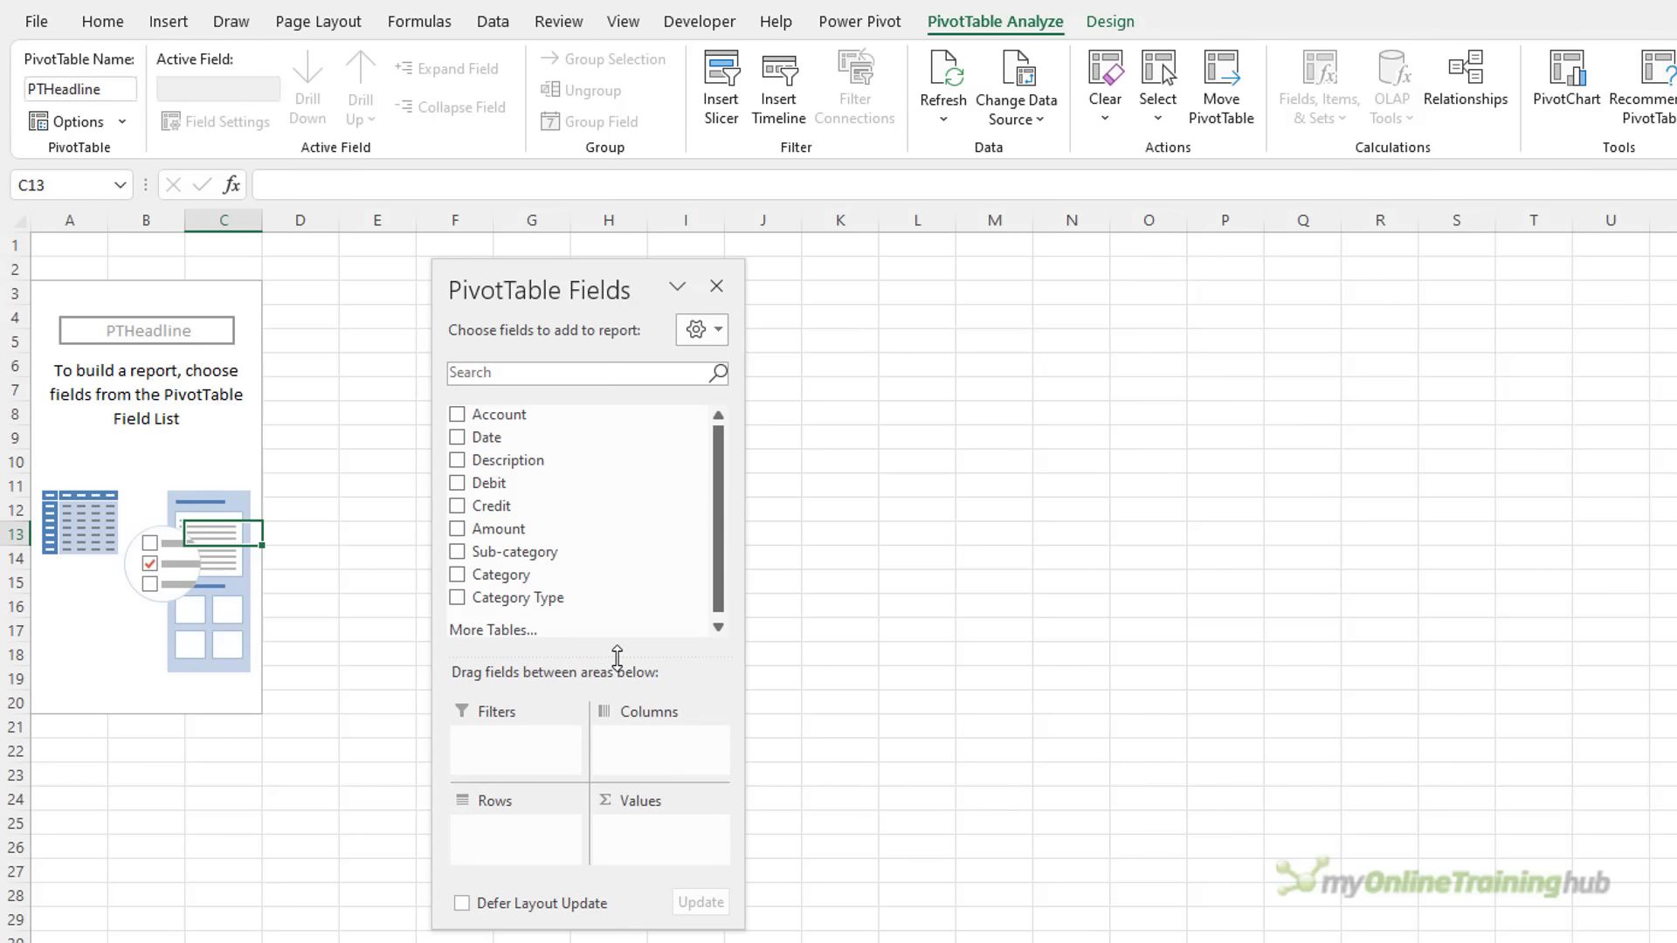
Sum Debit by Category in the PivotTable, filtering out Salary
left_click(457, 575)
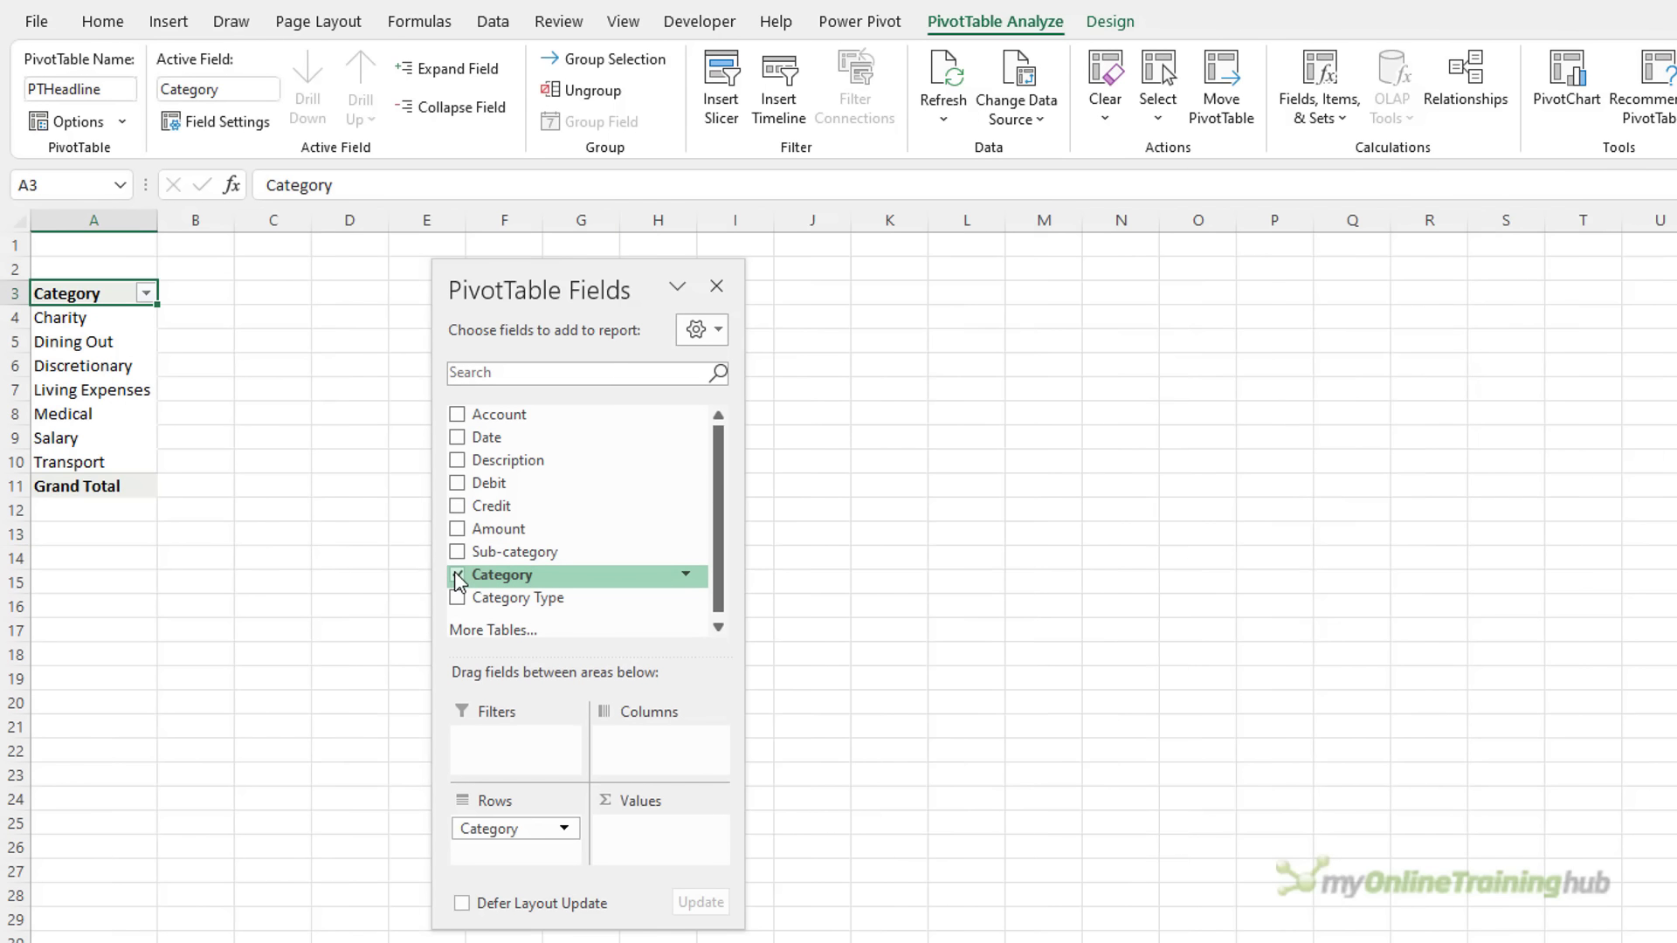
left_click(457, 484)
left_click(146, 293)
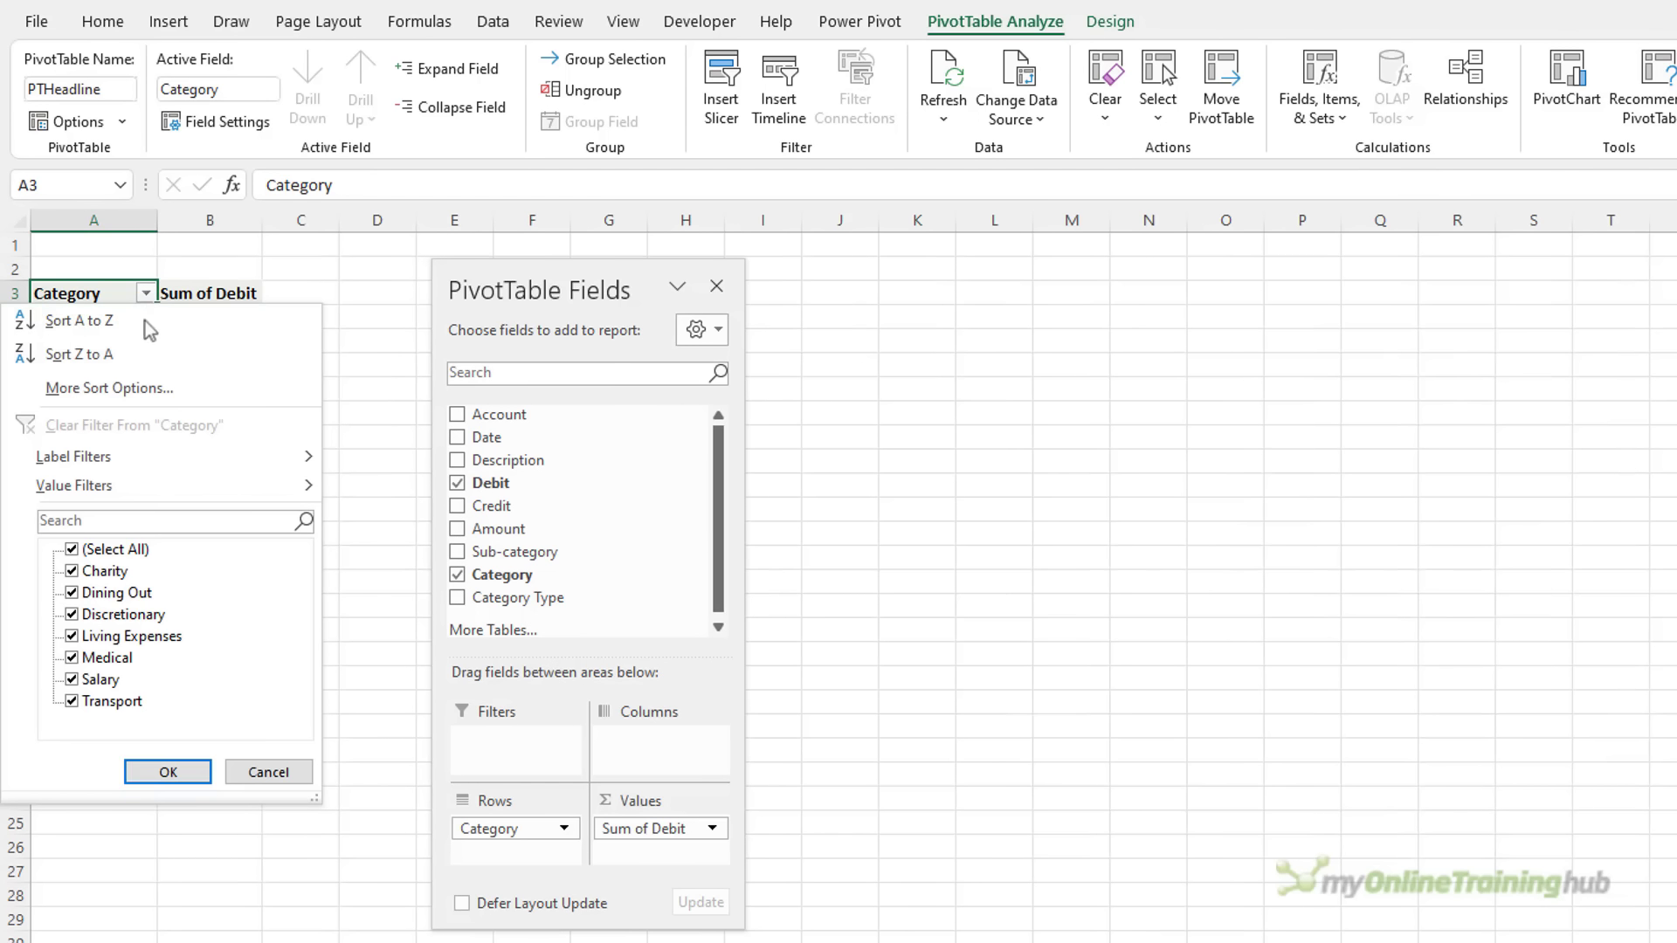
left_click(77, 683)
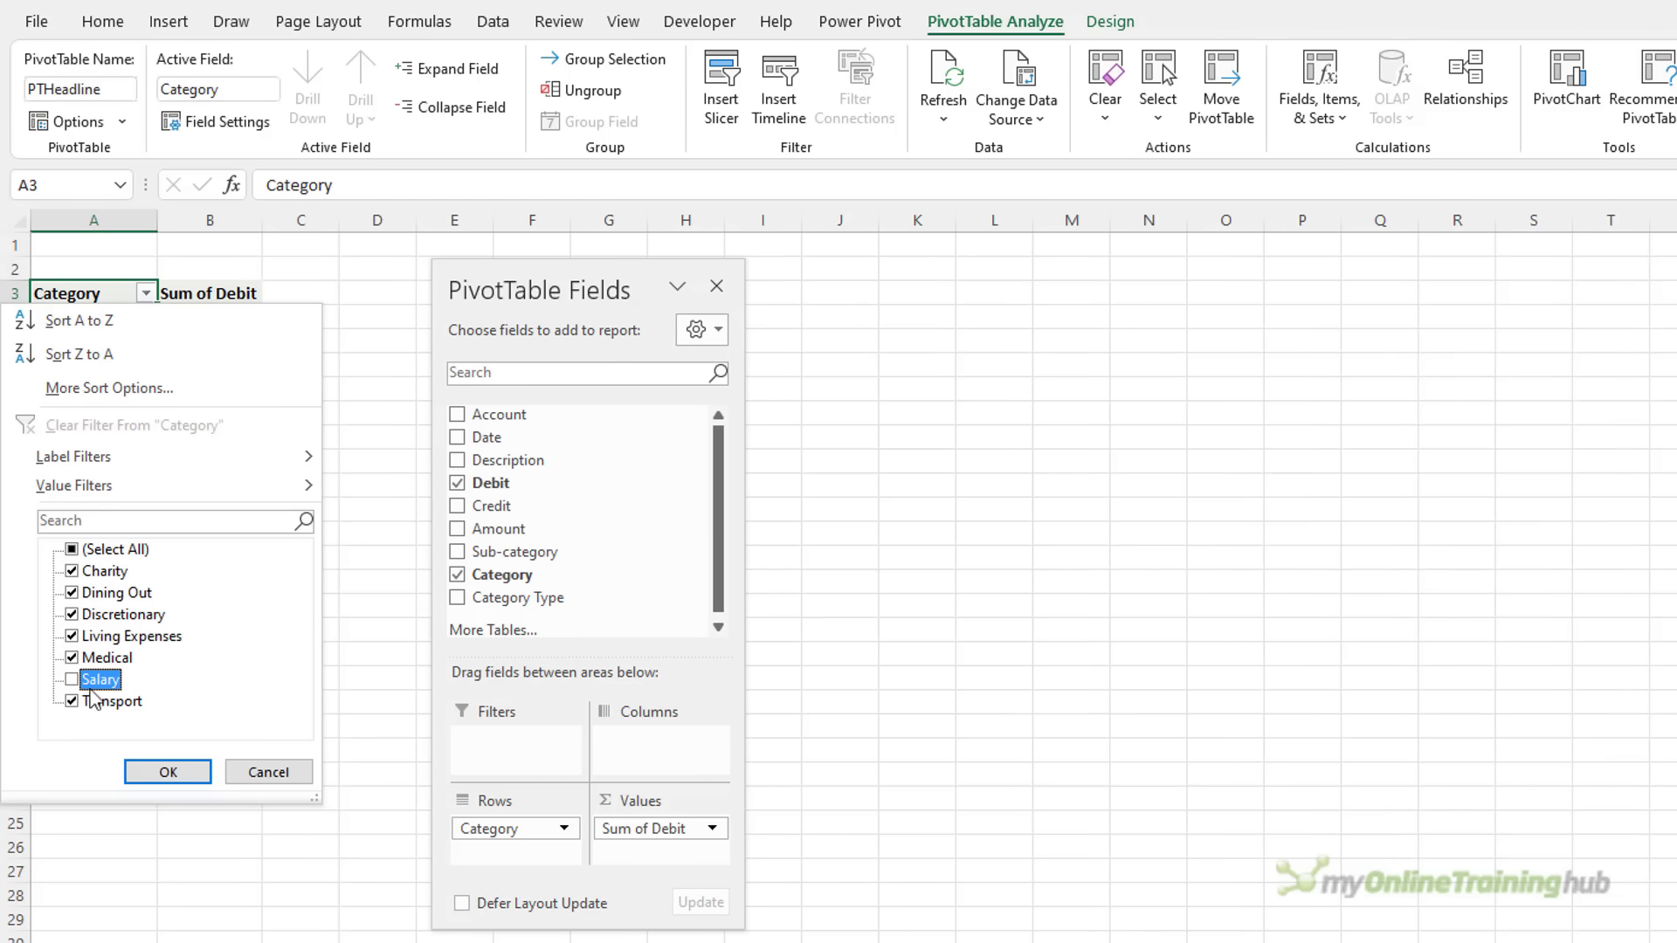
left_click(169, 772)
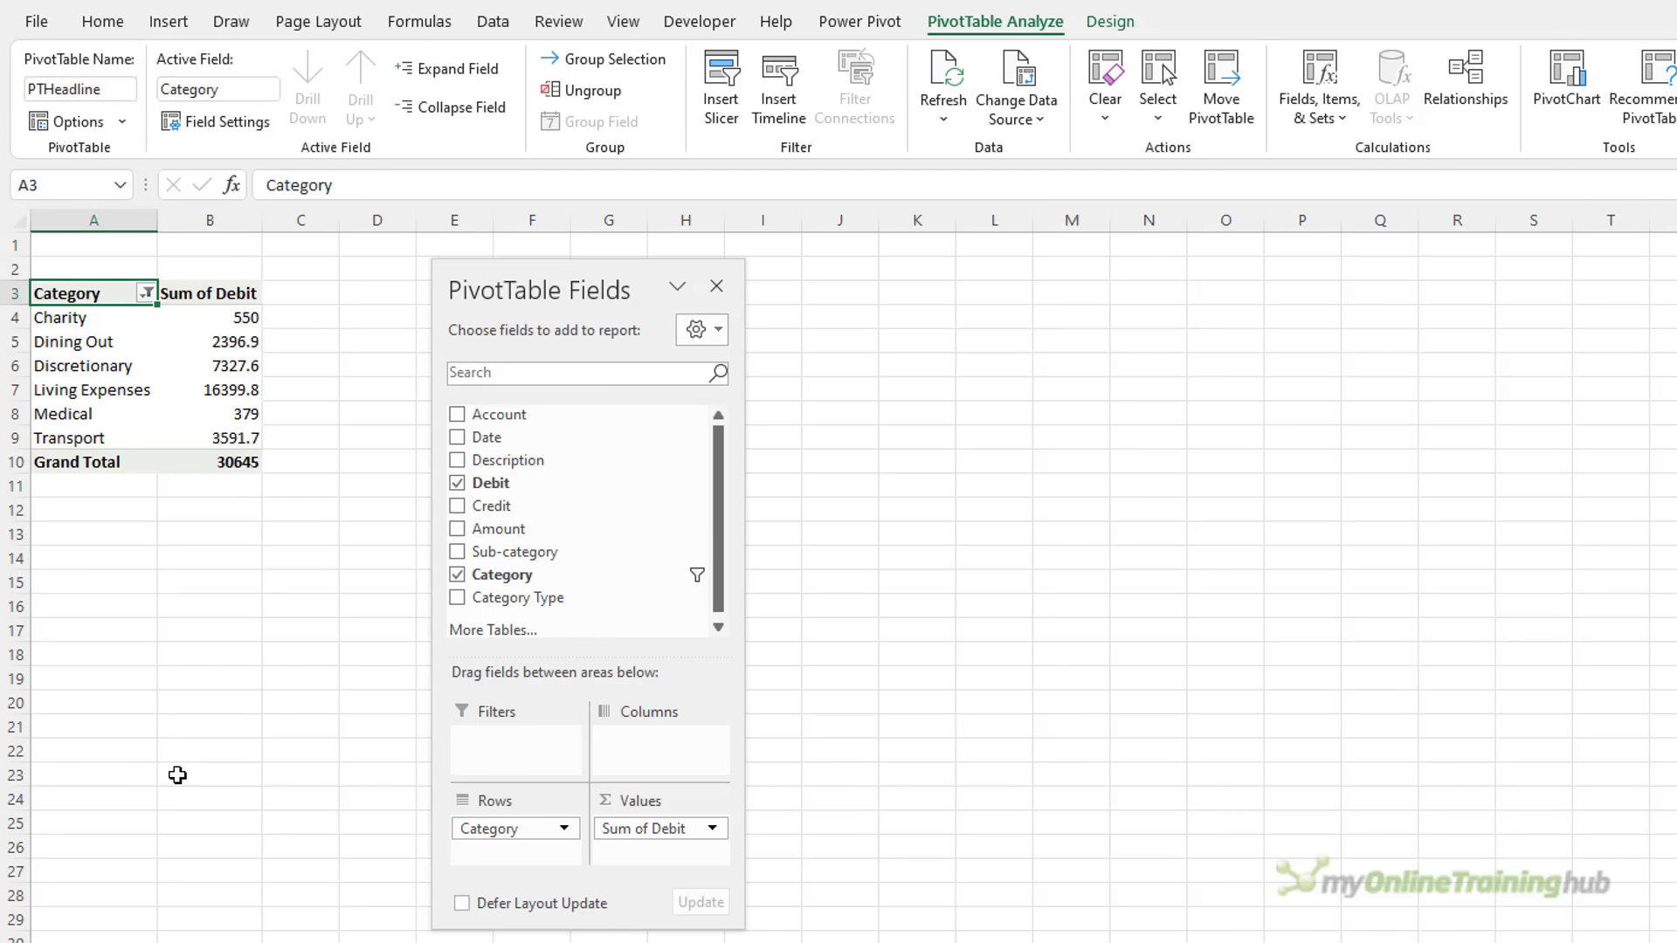
Sort the categories by Sum of Debit, largest to smallest
right_click(196, 317)
mouse_move(390, 483)
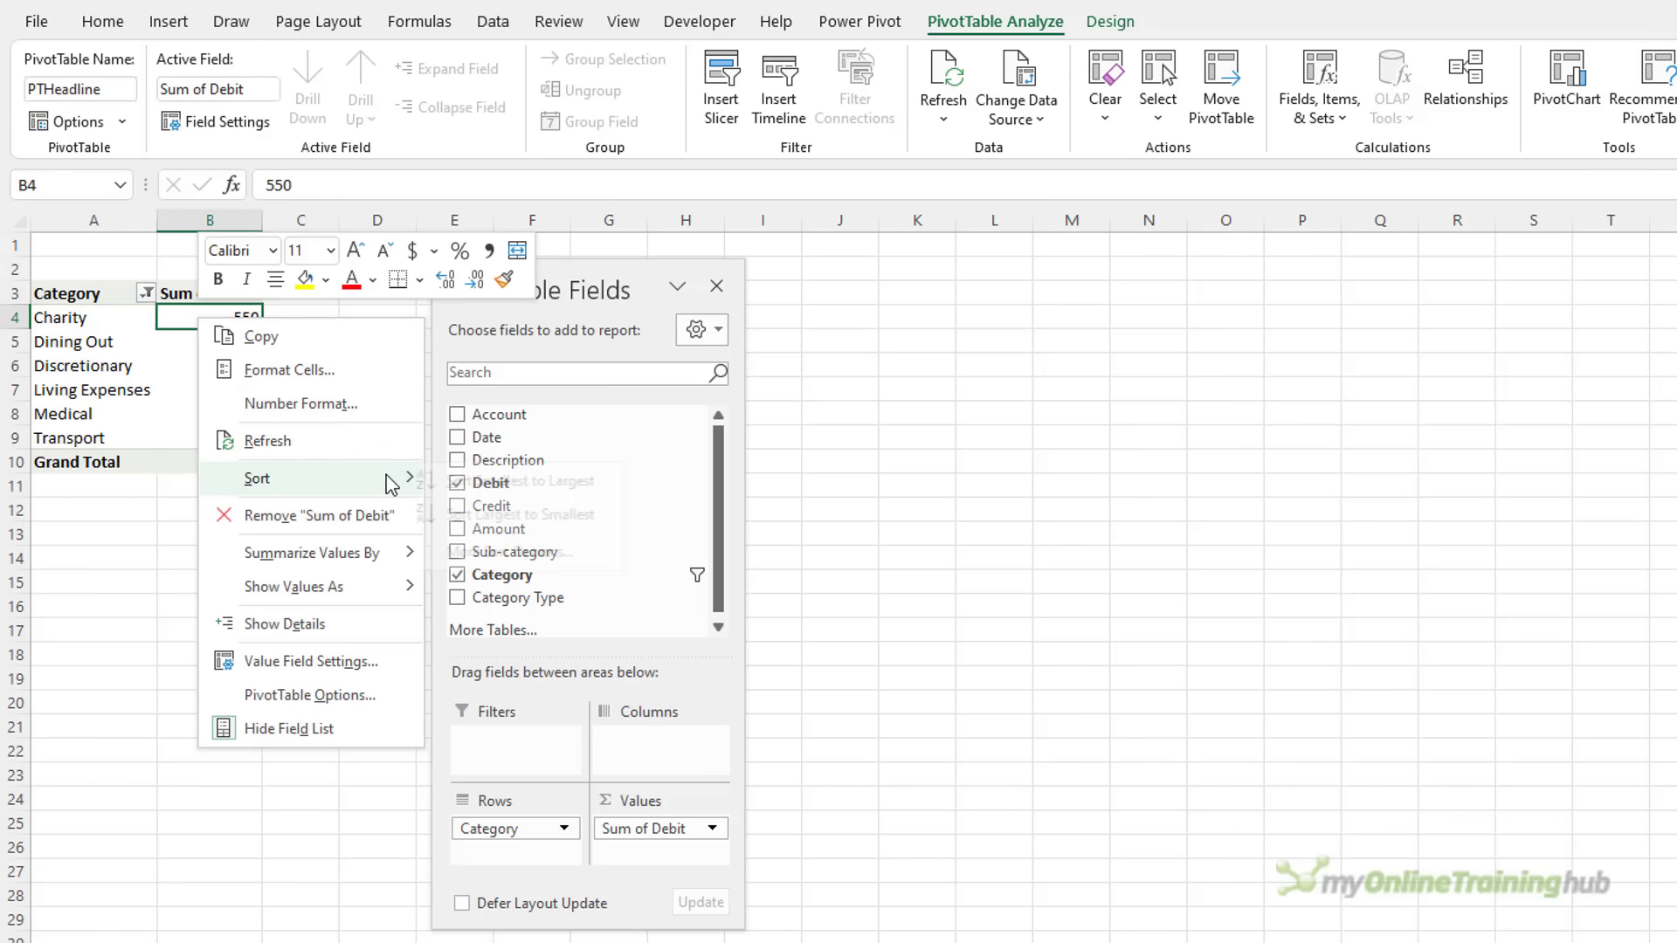
left_click(494, 516)
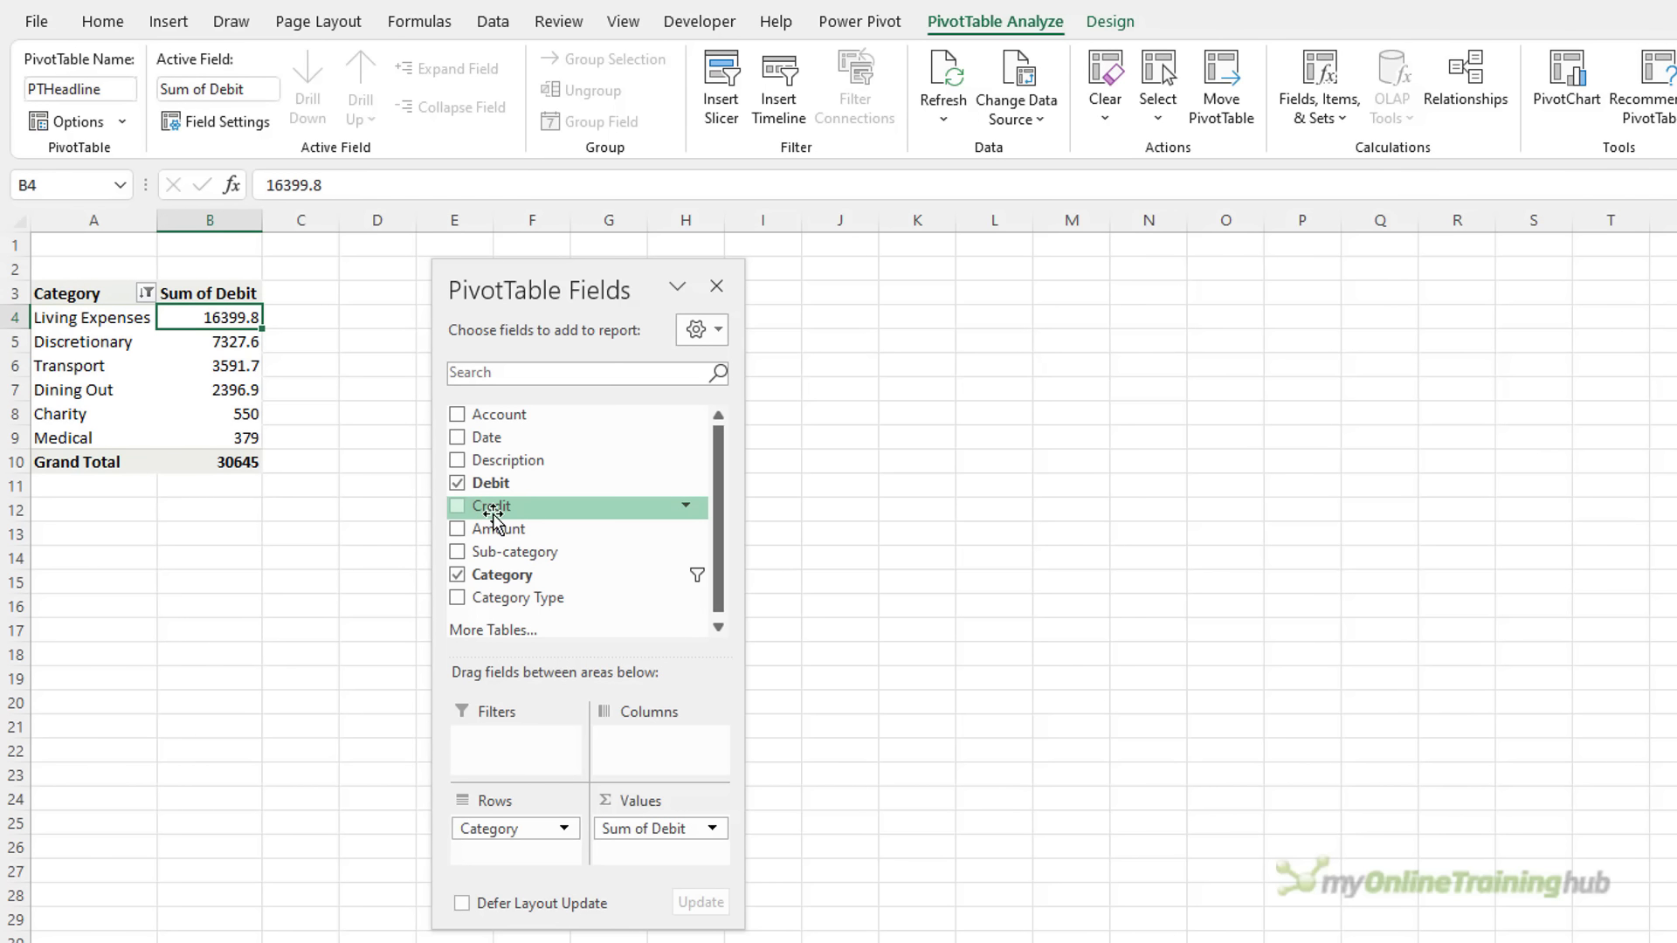
Format the debit totals as Currency with 0 decimal places
right_click(198, 316)
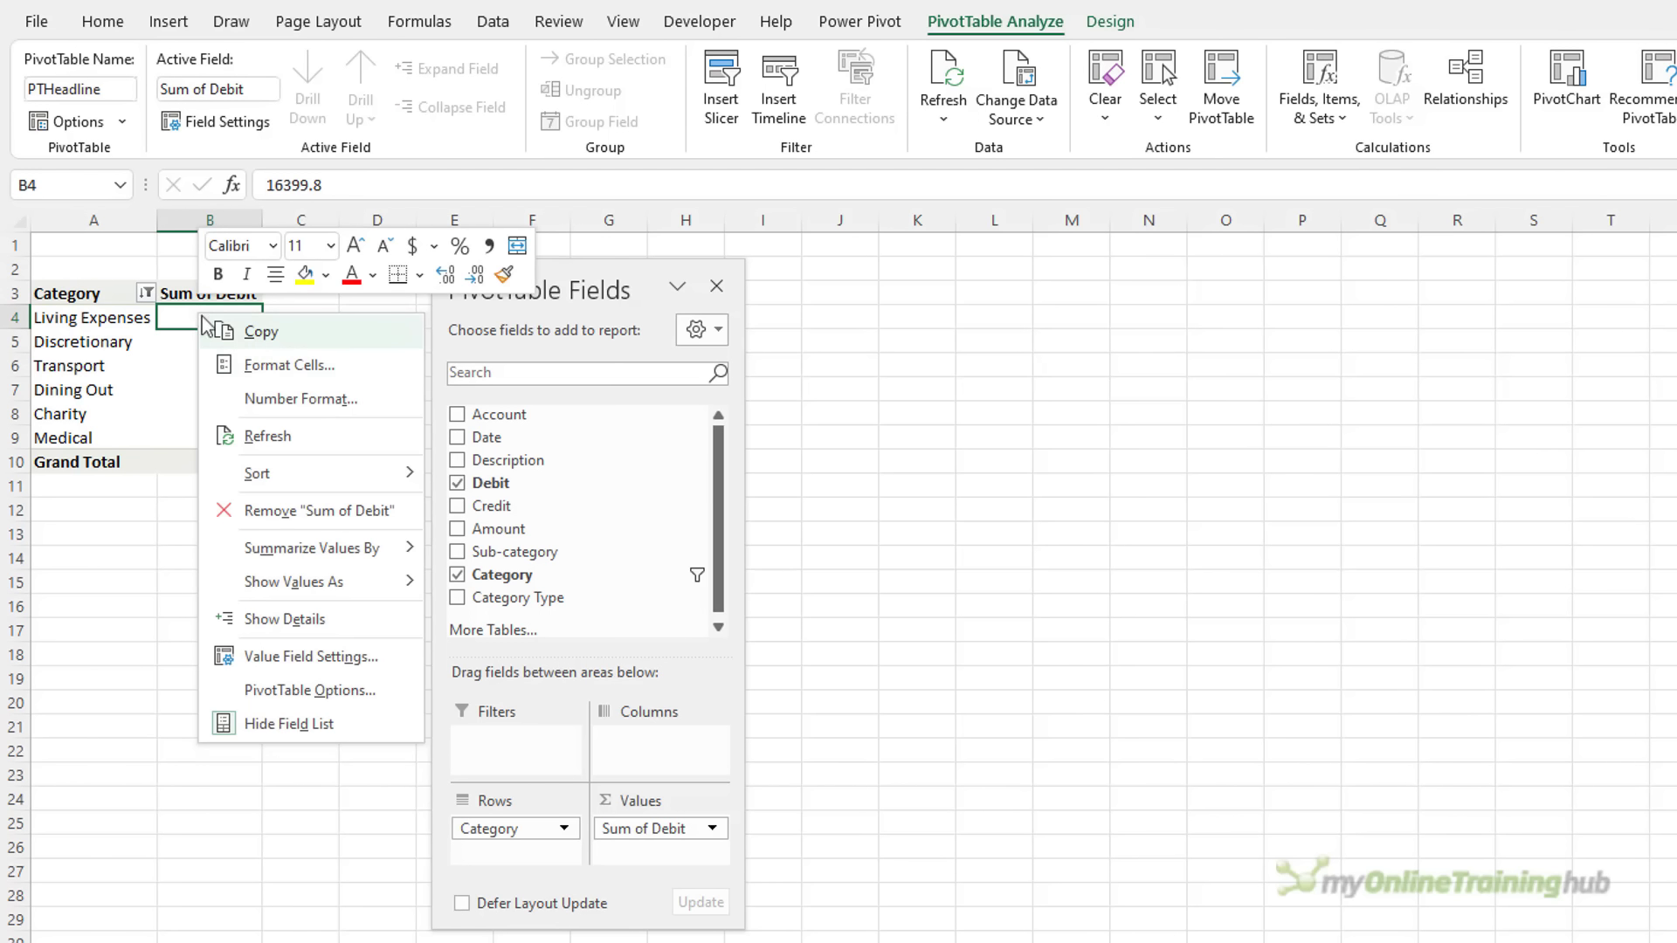
left_click(334, 399)
left_click(108, 220)
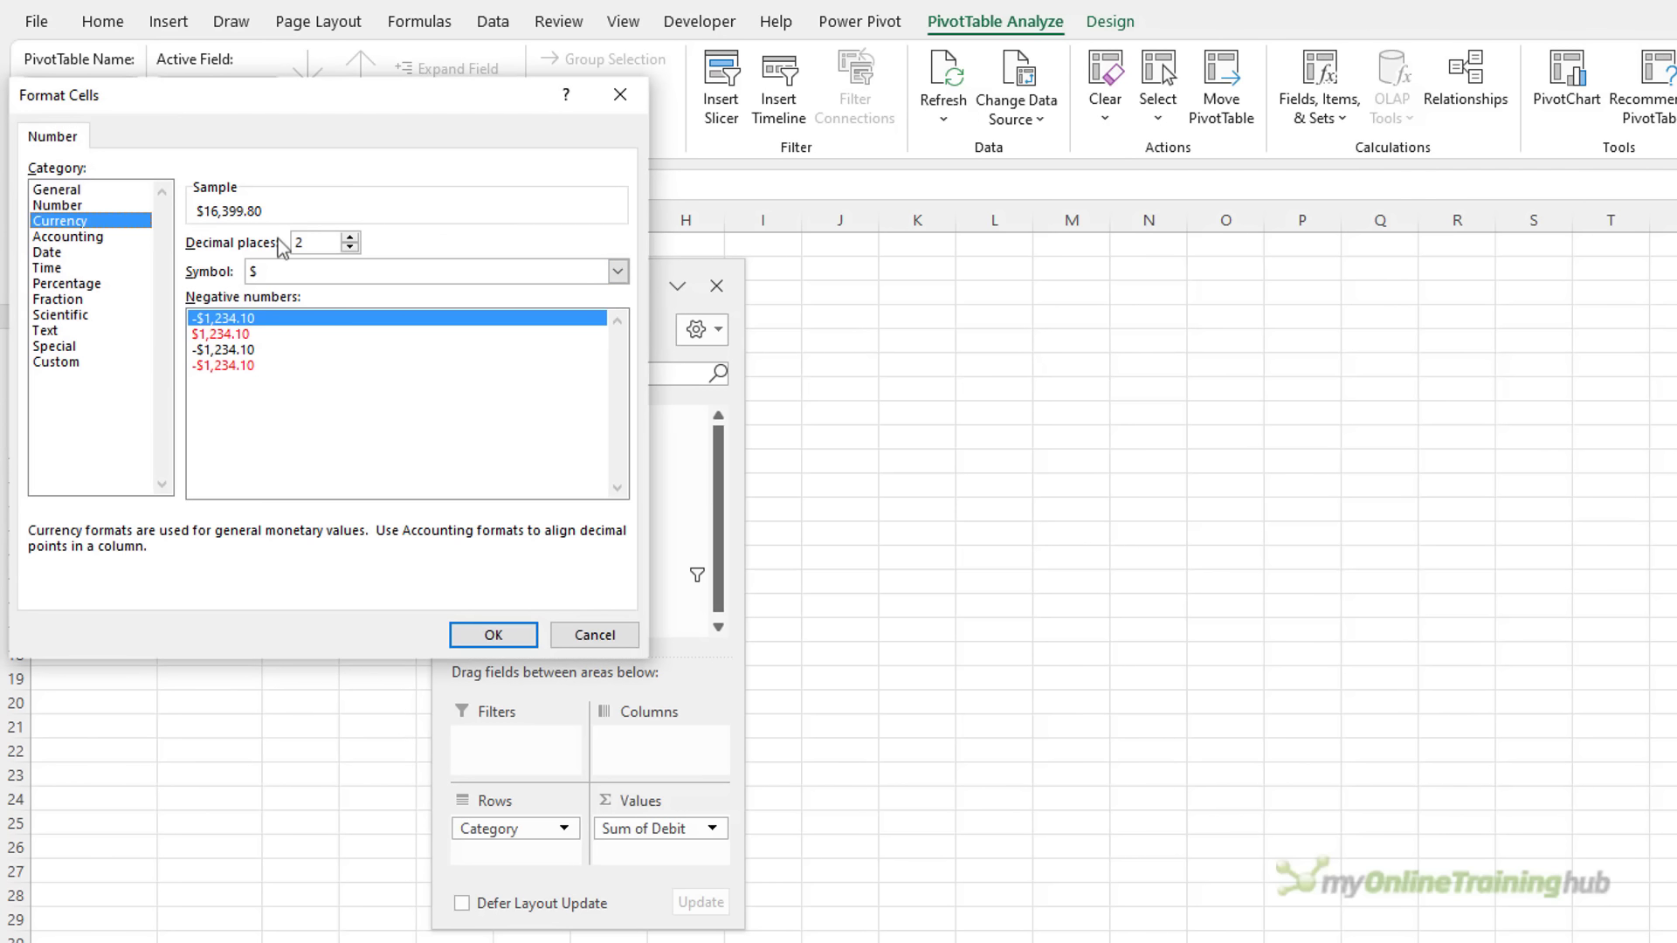
left_click_drag(322, 243, 255, 245)
type("0")
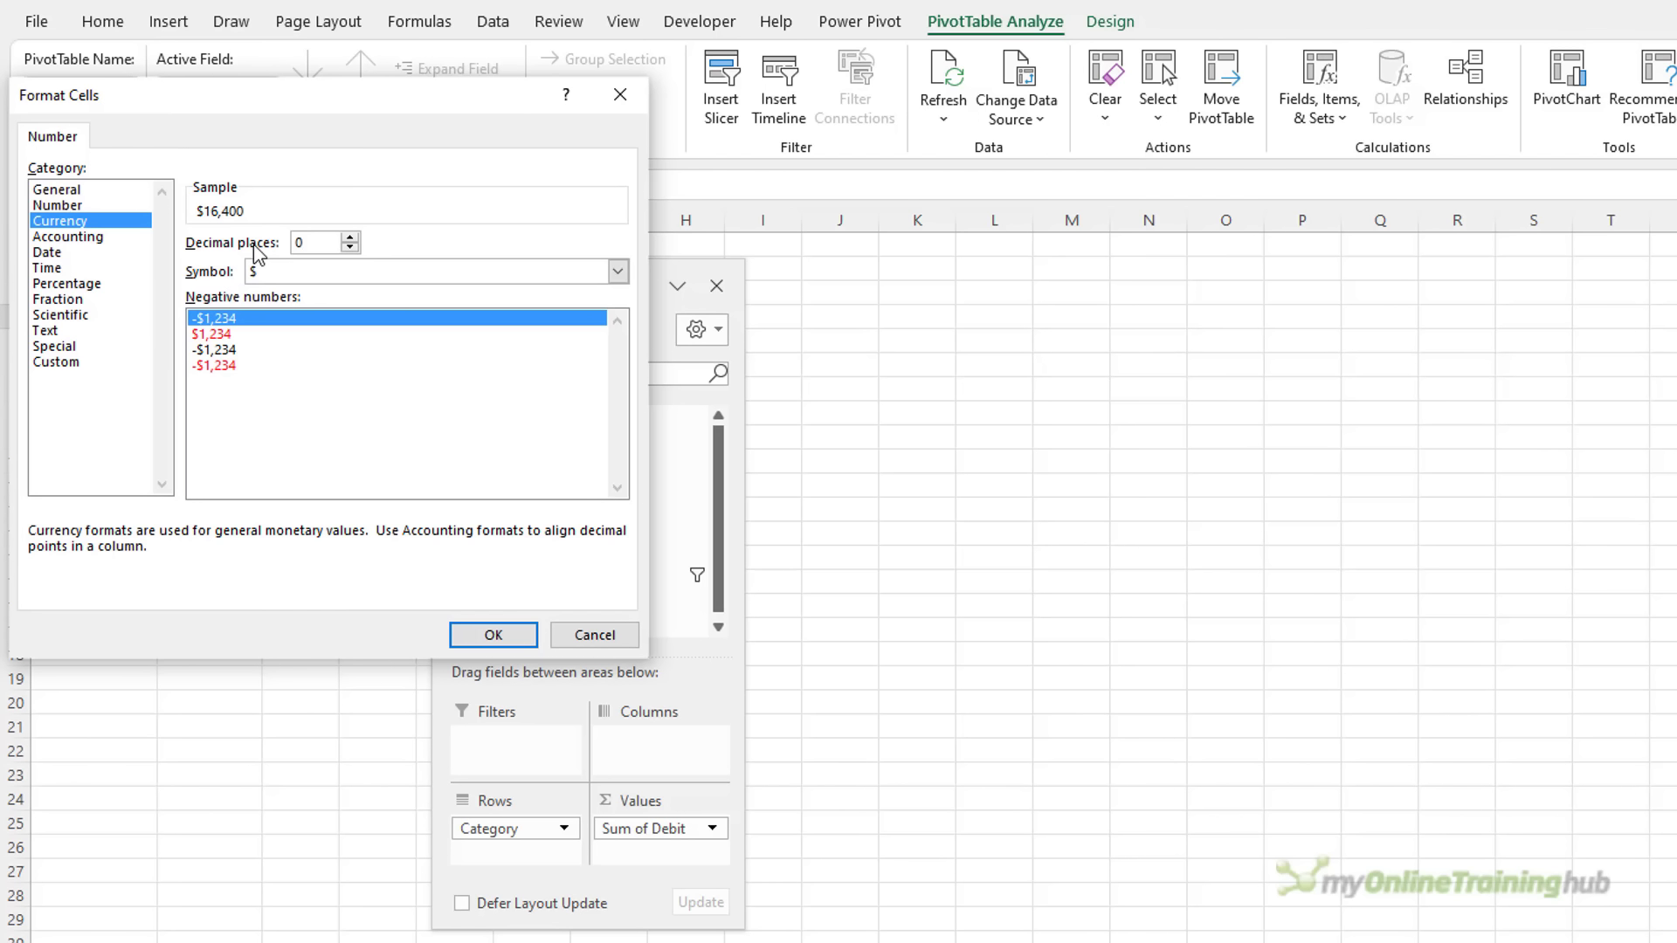
left_click(470, 636)
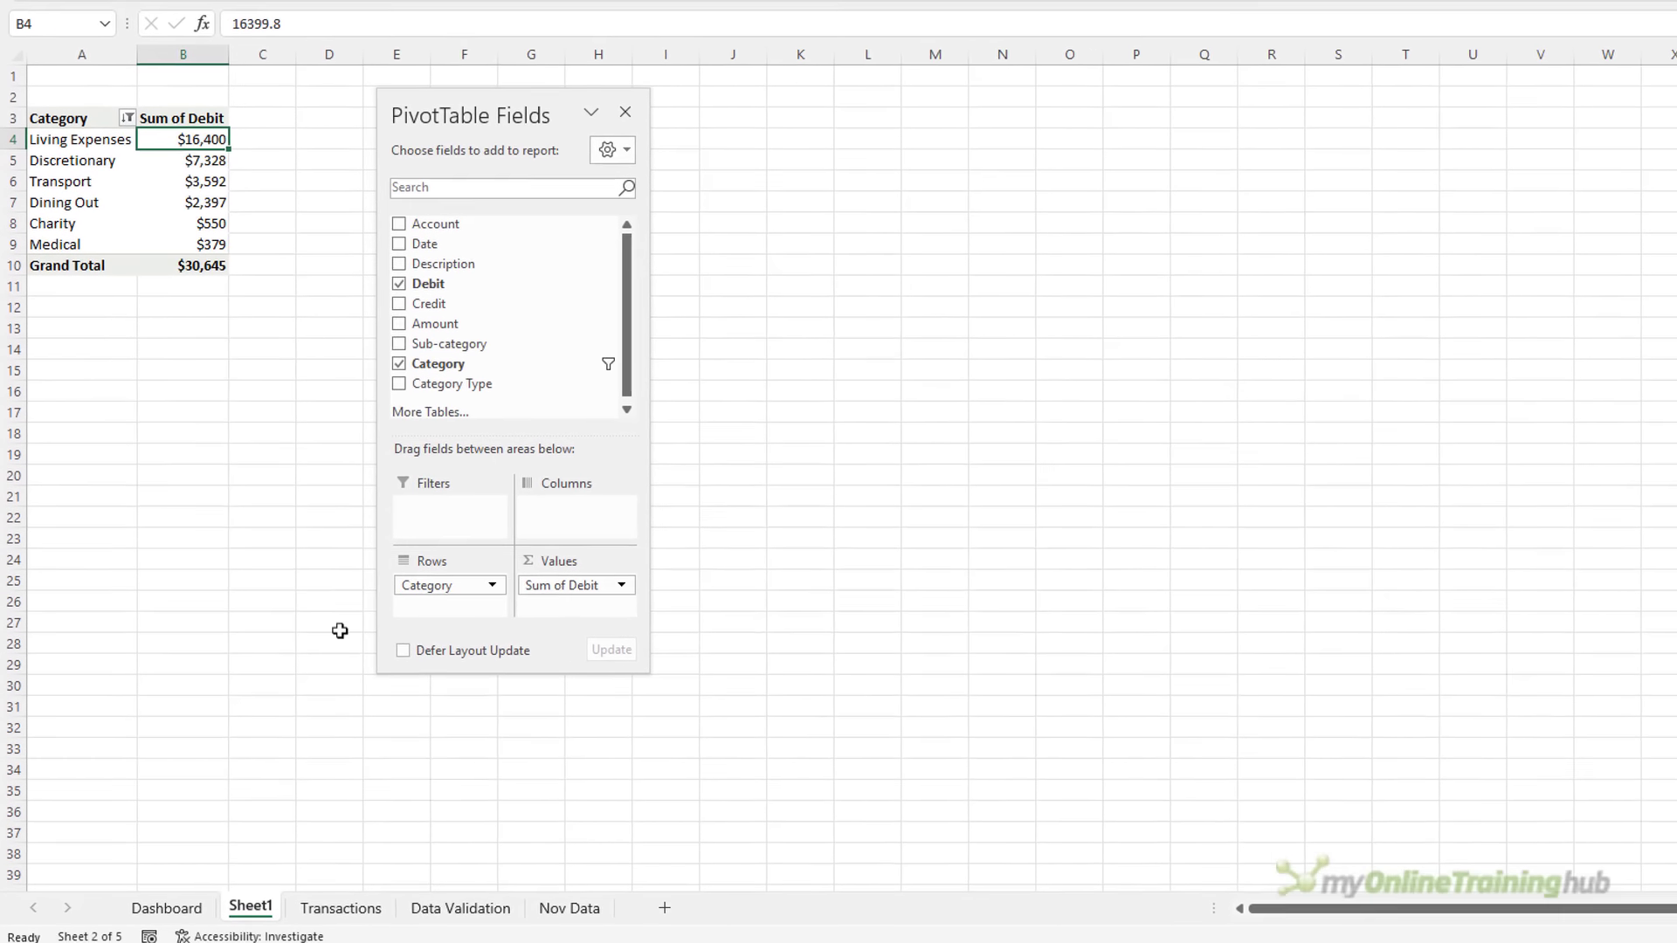
Rename the Sheet1 tab to 'Analysis', then go to the Dashboard sheet
double_click(255, 898)
type("Analysis")
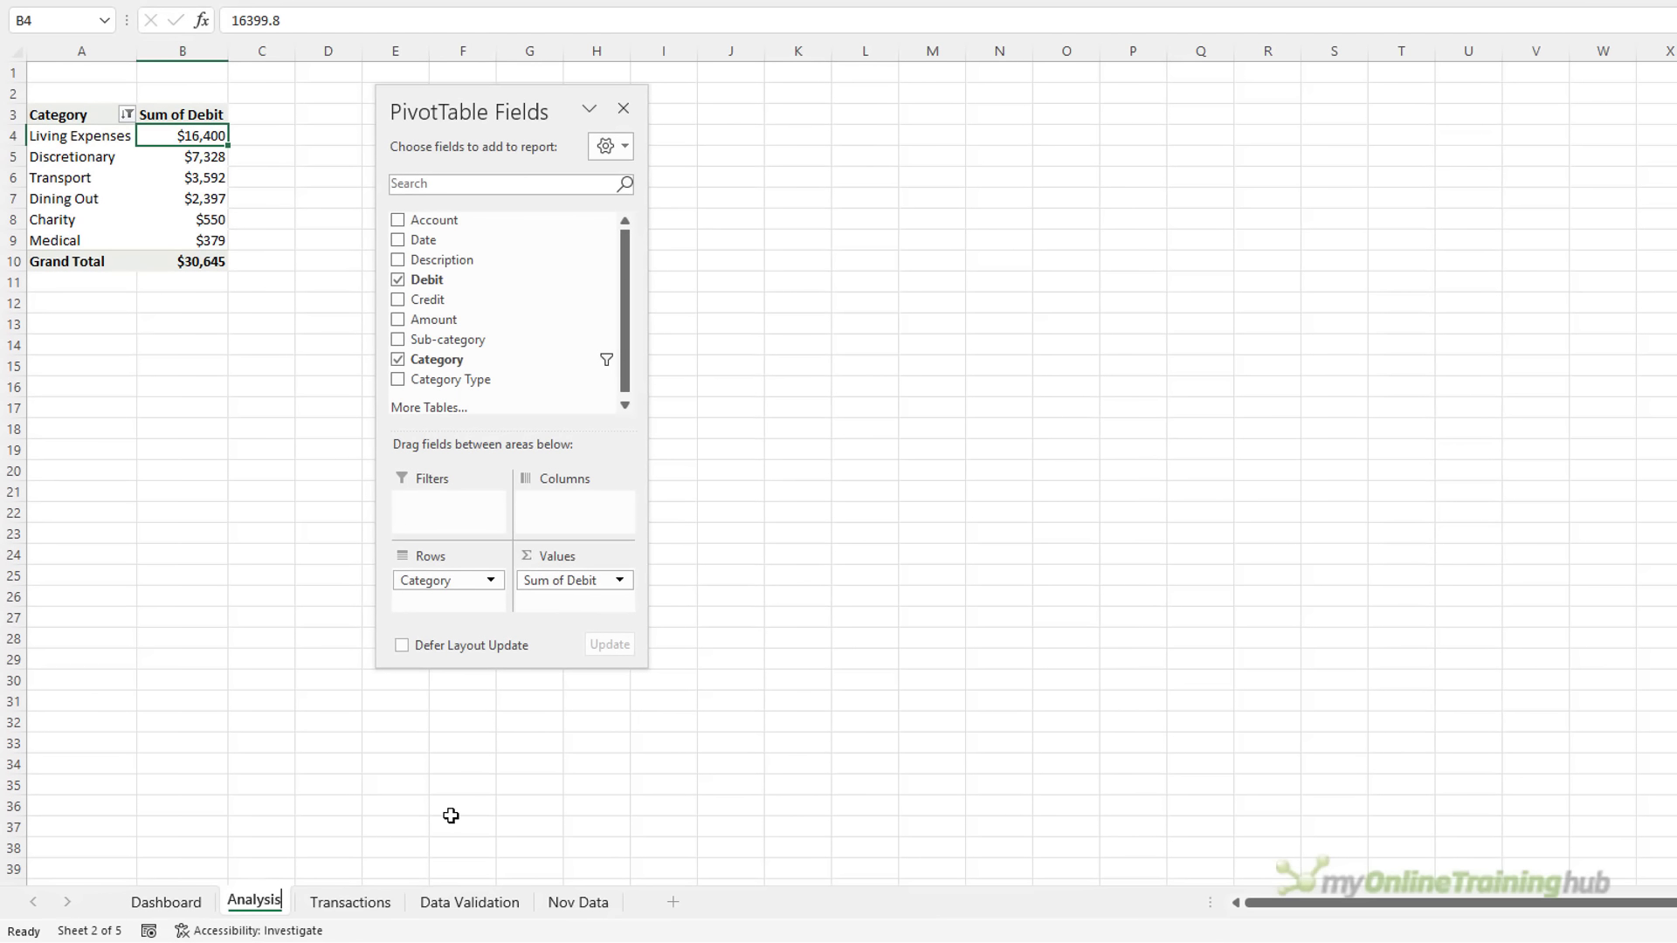
key("Return")
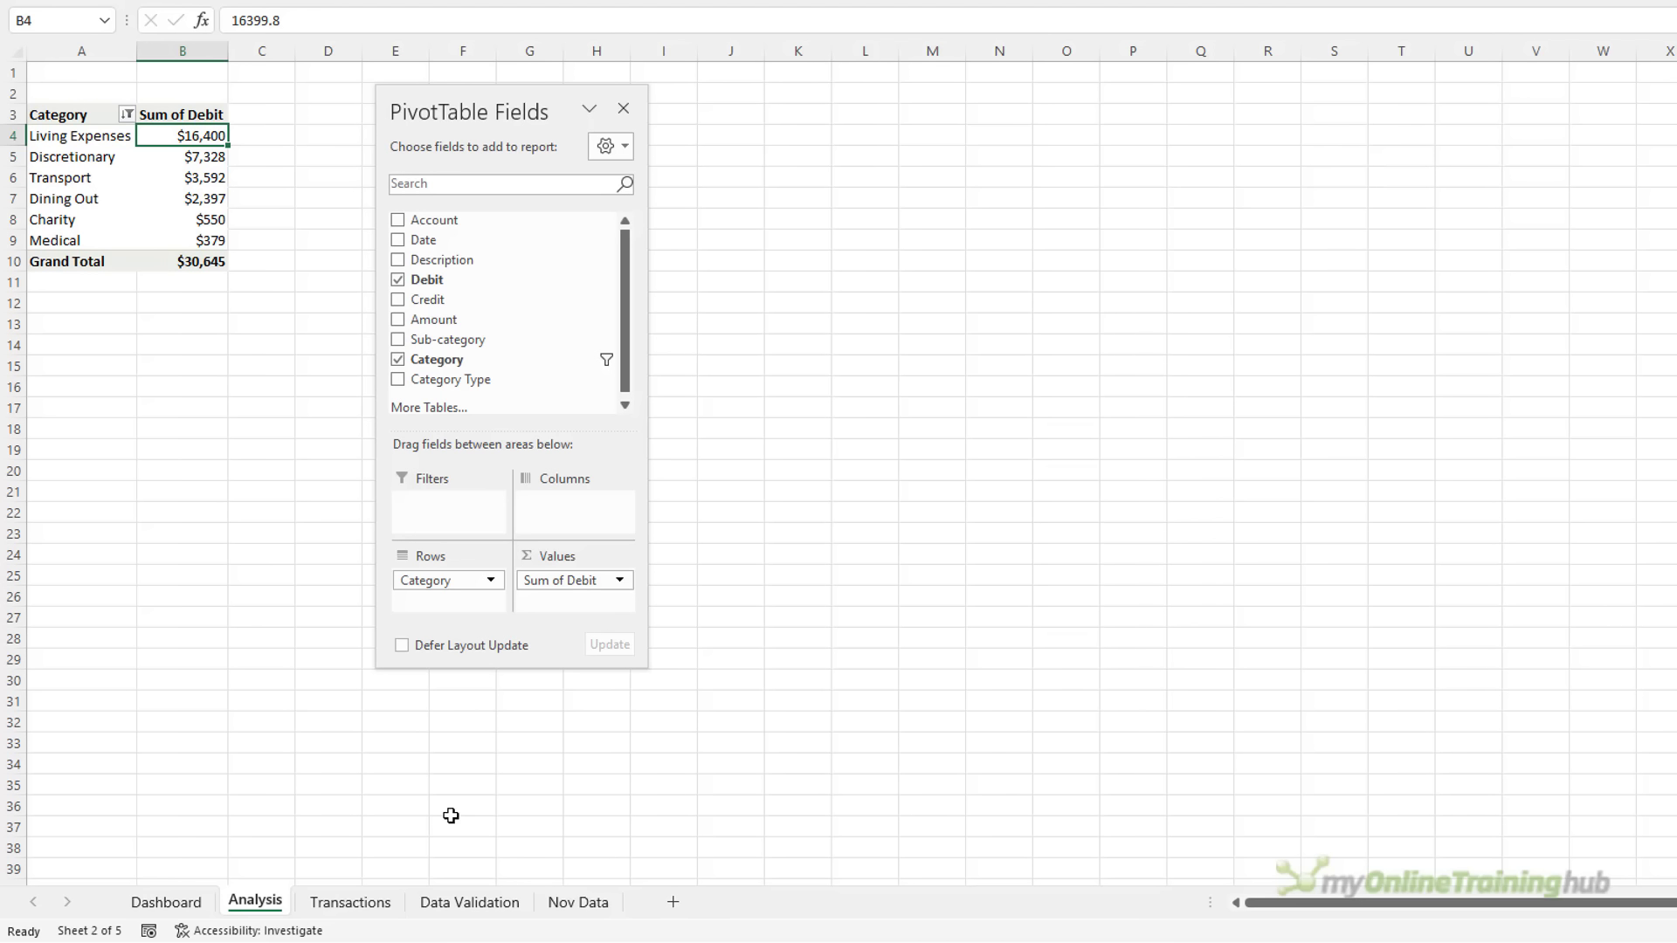
left_click(202, 908)
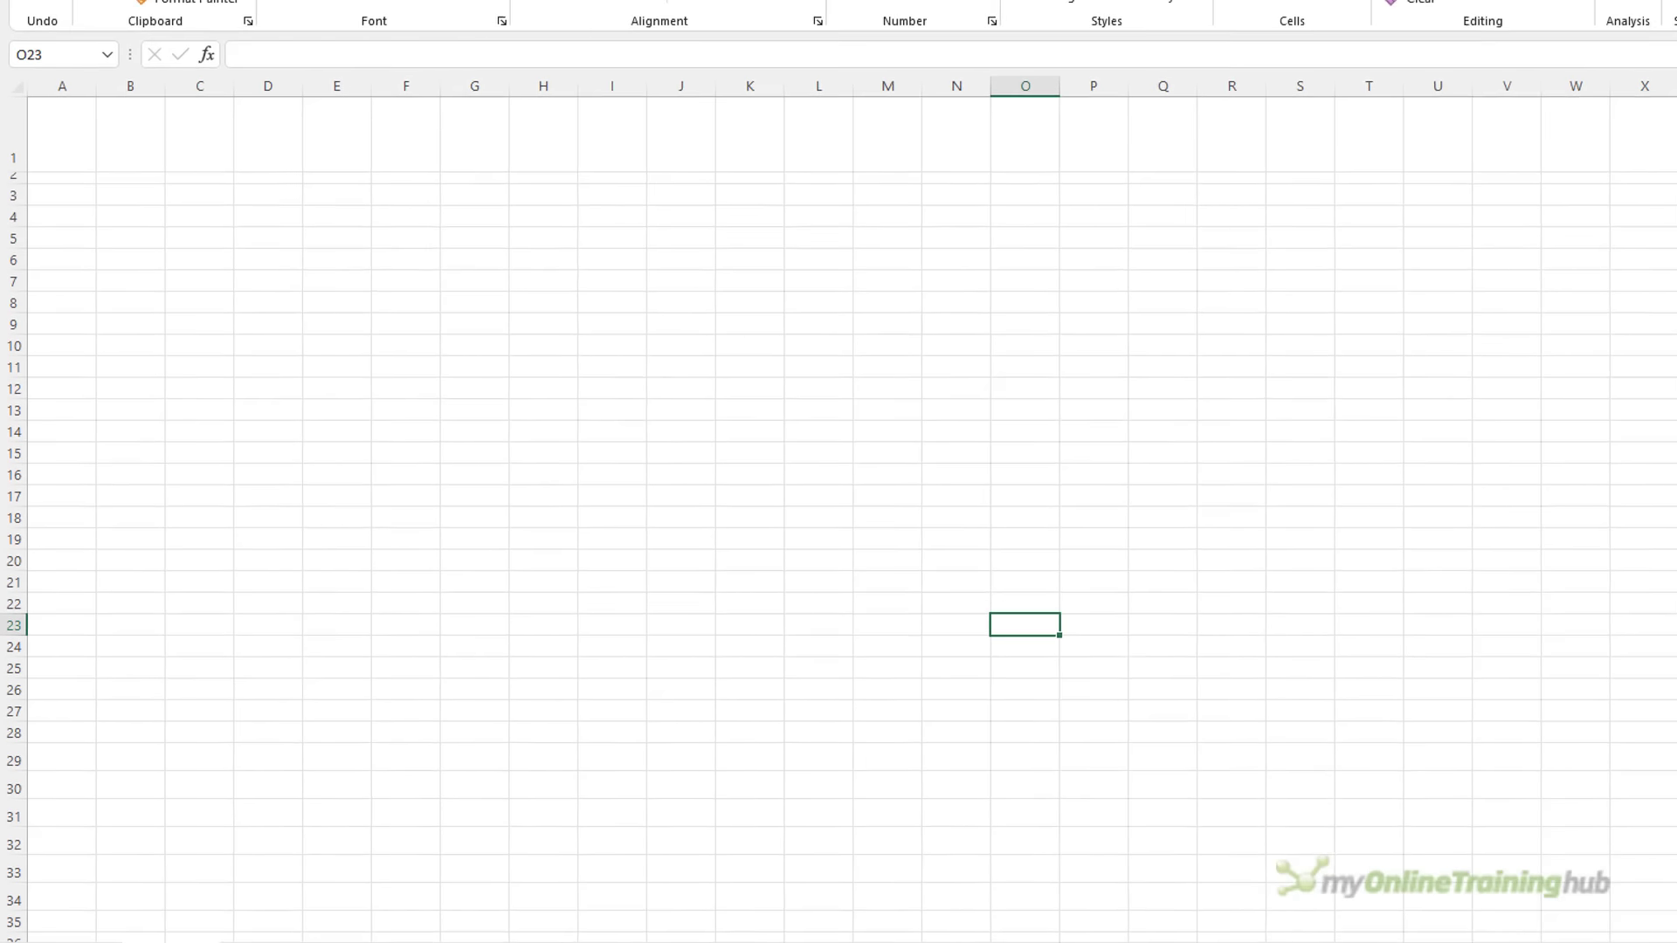
Draw a rounded rectangle across row 1 of Dashboard, from A1 to column T
key("ctrl+Home")
key("shift+Right")
key("shift+Right")
key("shift+Right")
key("shift+Right")
key("shift+Right")
key("shift+Right")
key("shift+Right")
key("shift+Right")
key("shift+Right")
key("shift+Right")
key("shift+Right")
key("shift+Right")
key("shift+Right")
key("shift+Right")
key("shift+Right")
key("shift+Right")
key("shift+Right")
key("shift+Right")
key("shift+Right")
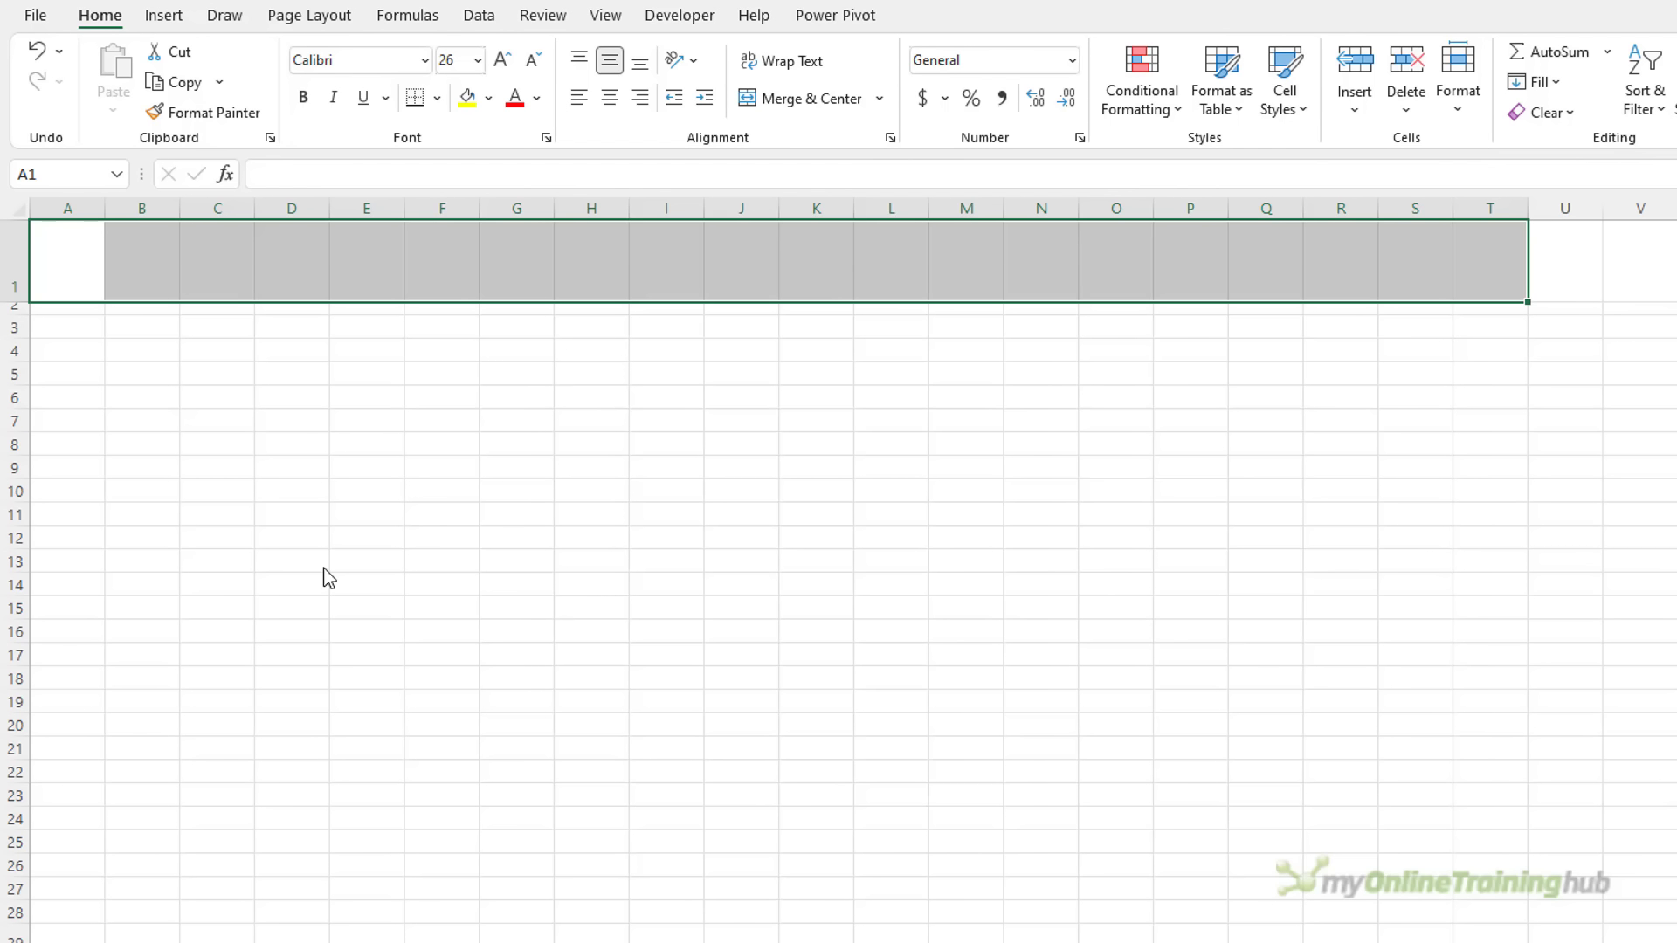
left_click(164, 18)
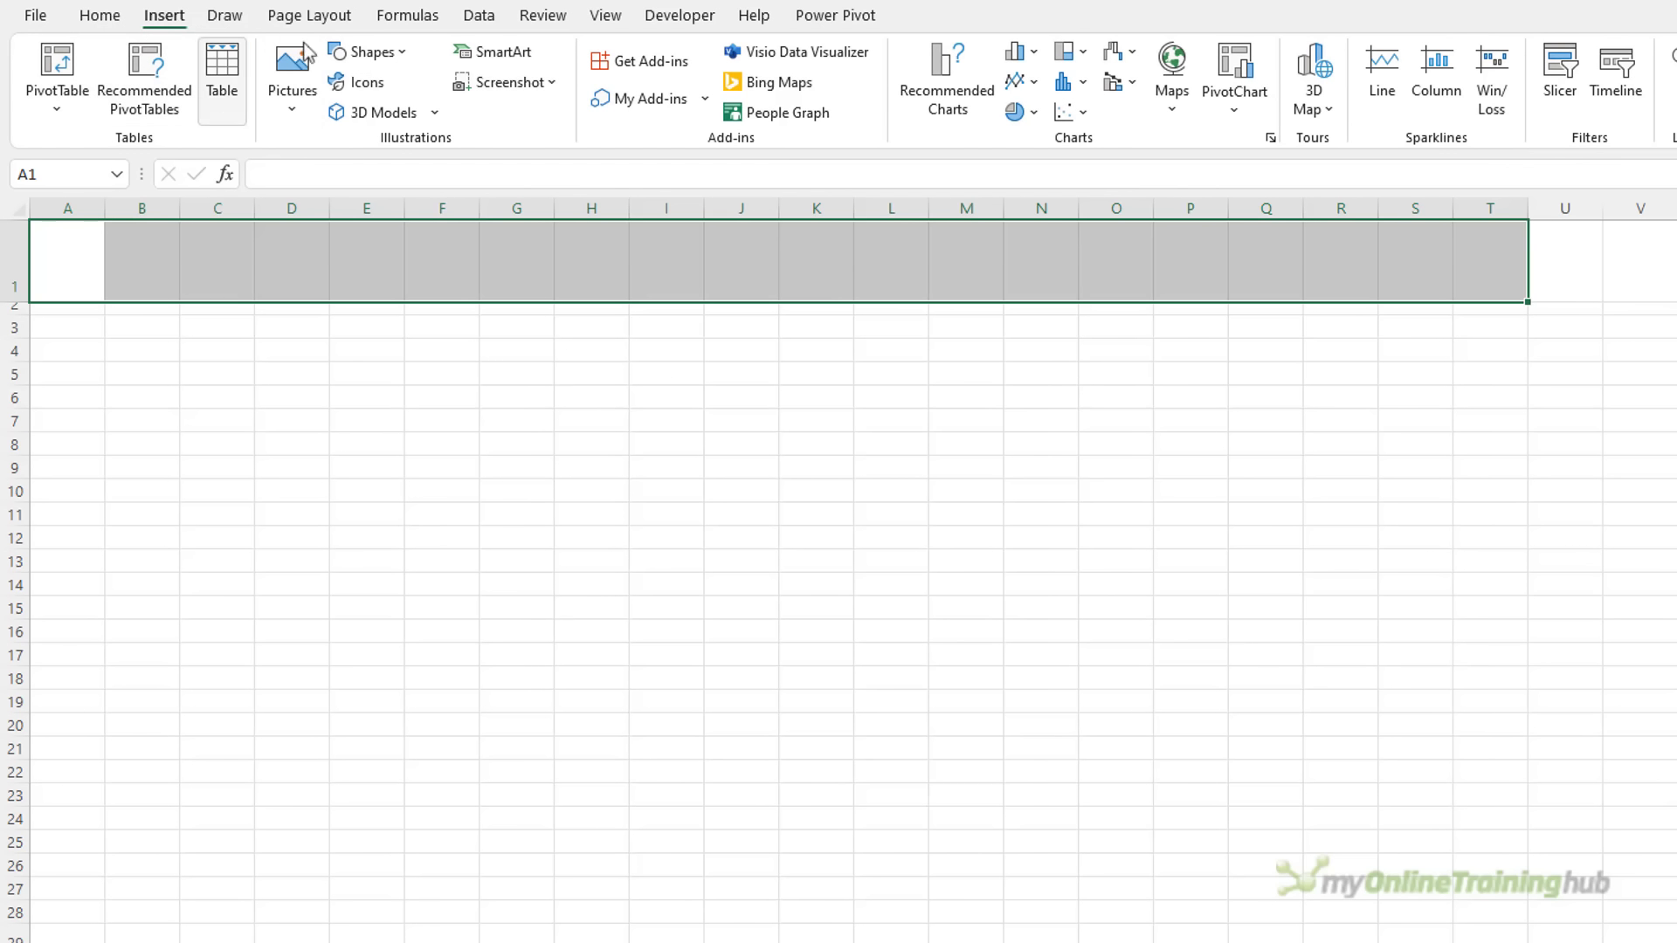
left_click(398, 58)
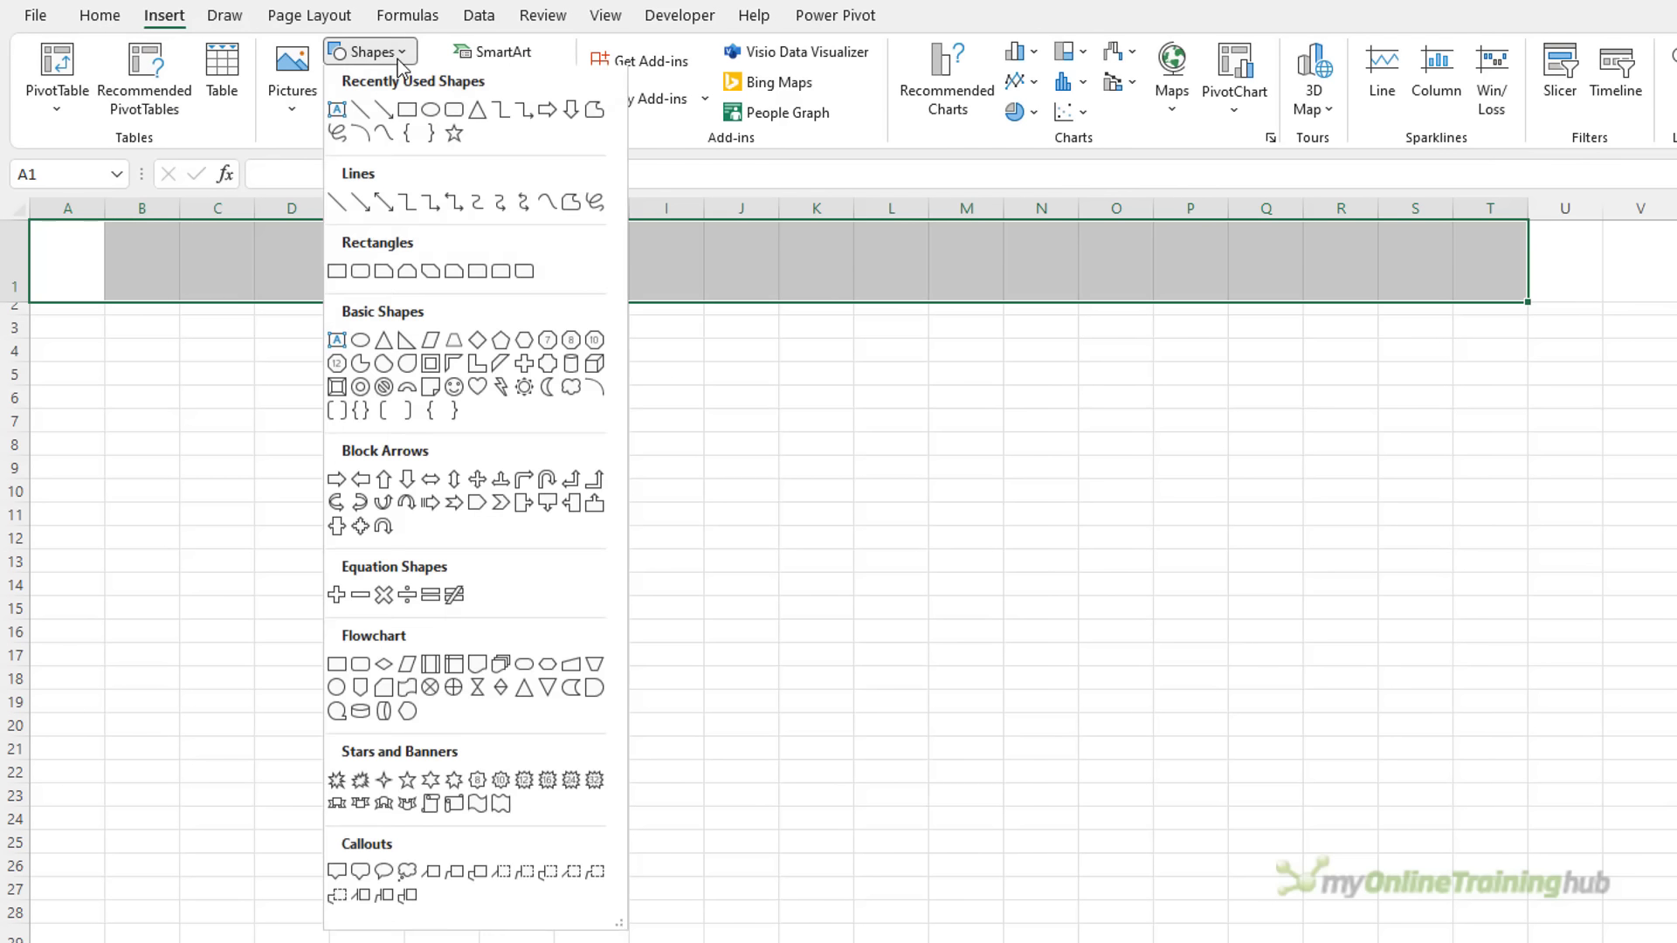
left_click(362, 274)
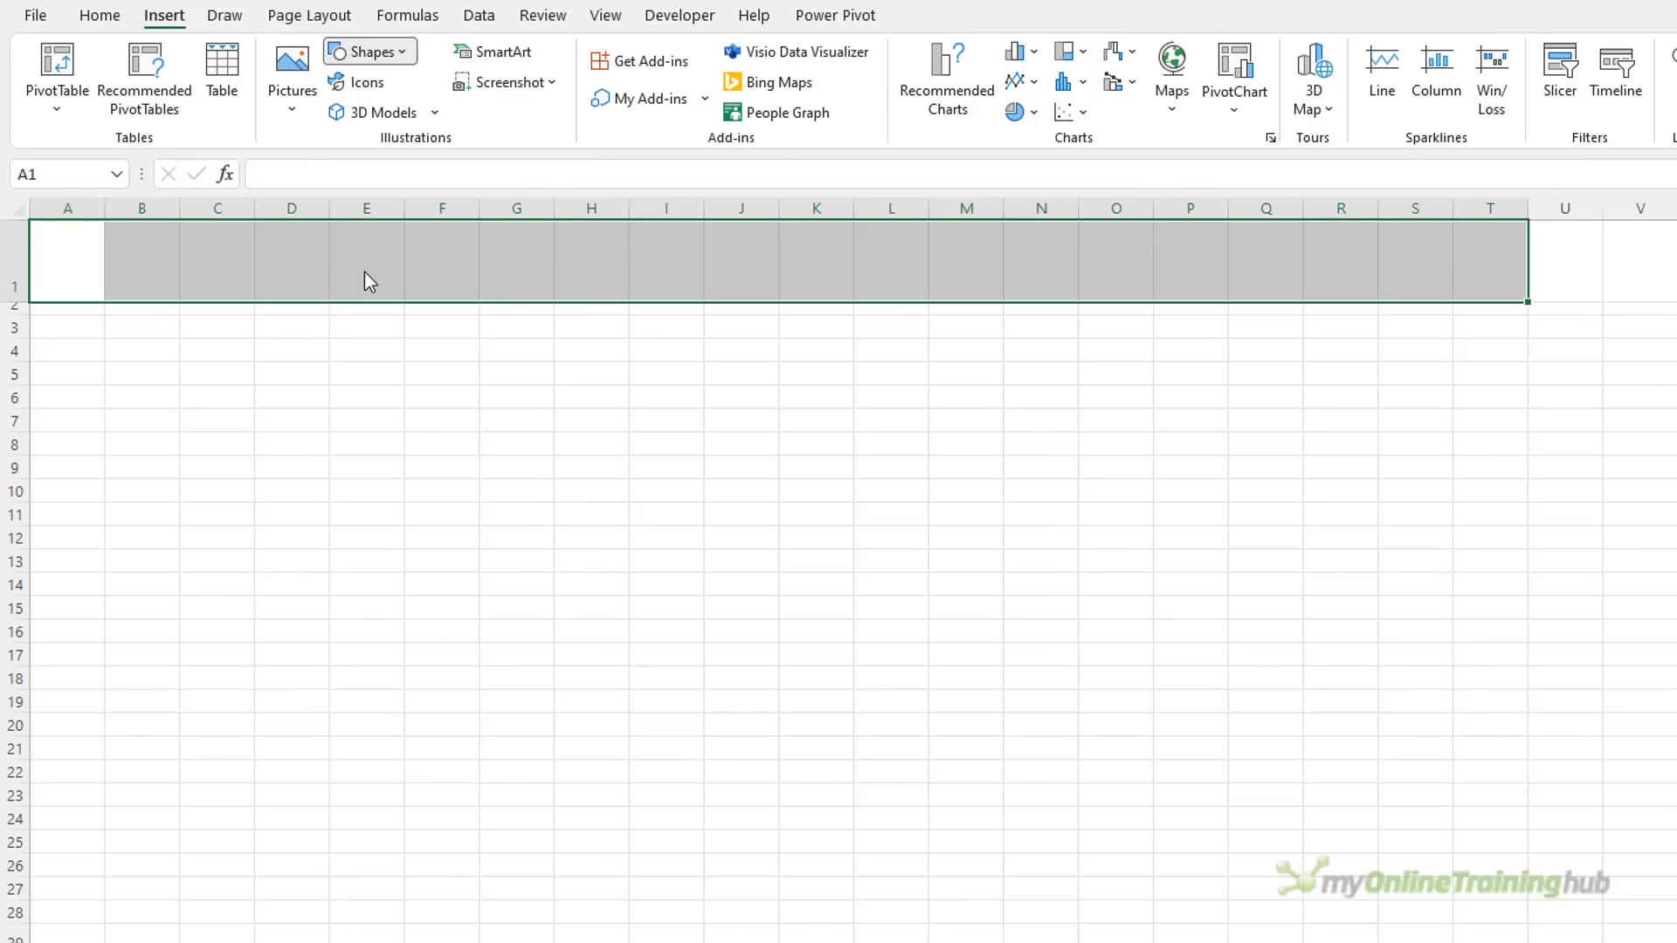
left_click_drag(39, 221, 1483, 308)
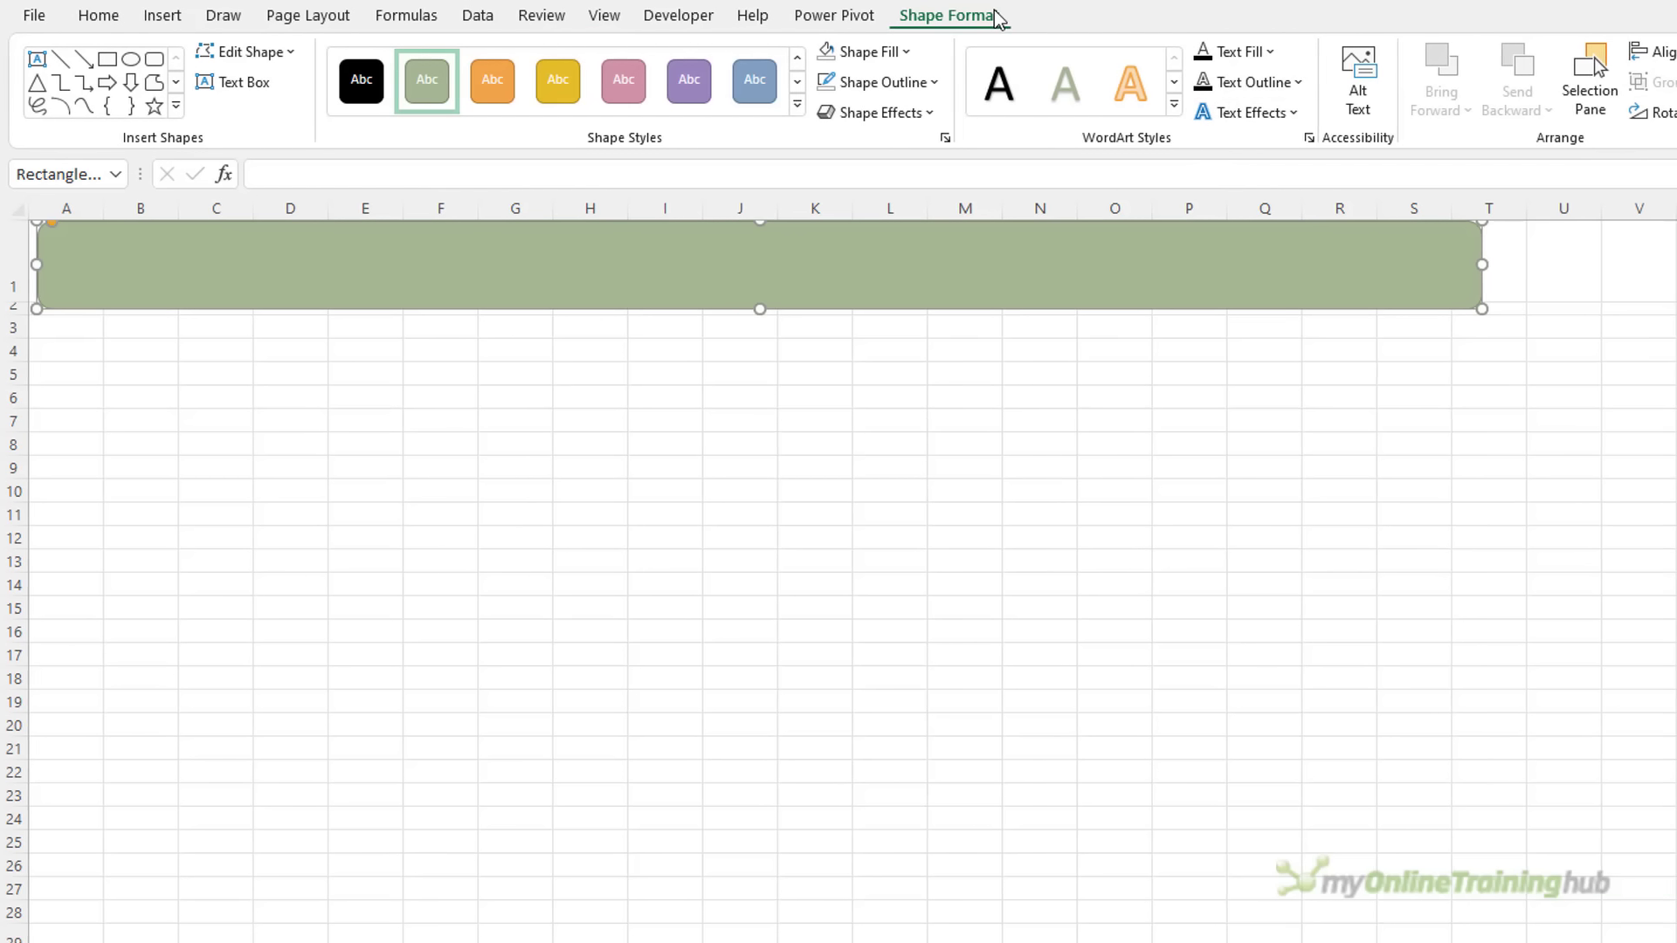
Size the rectangle to 1.93 cm tall and 40.72 cm wide
left_click(1259, 63)
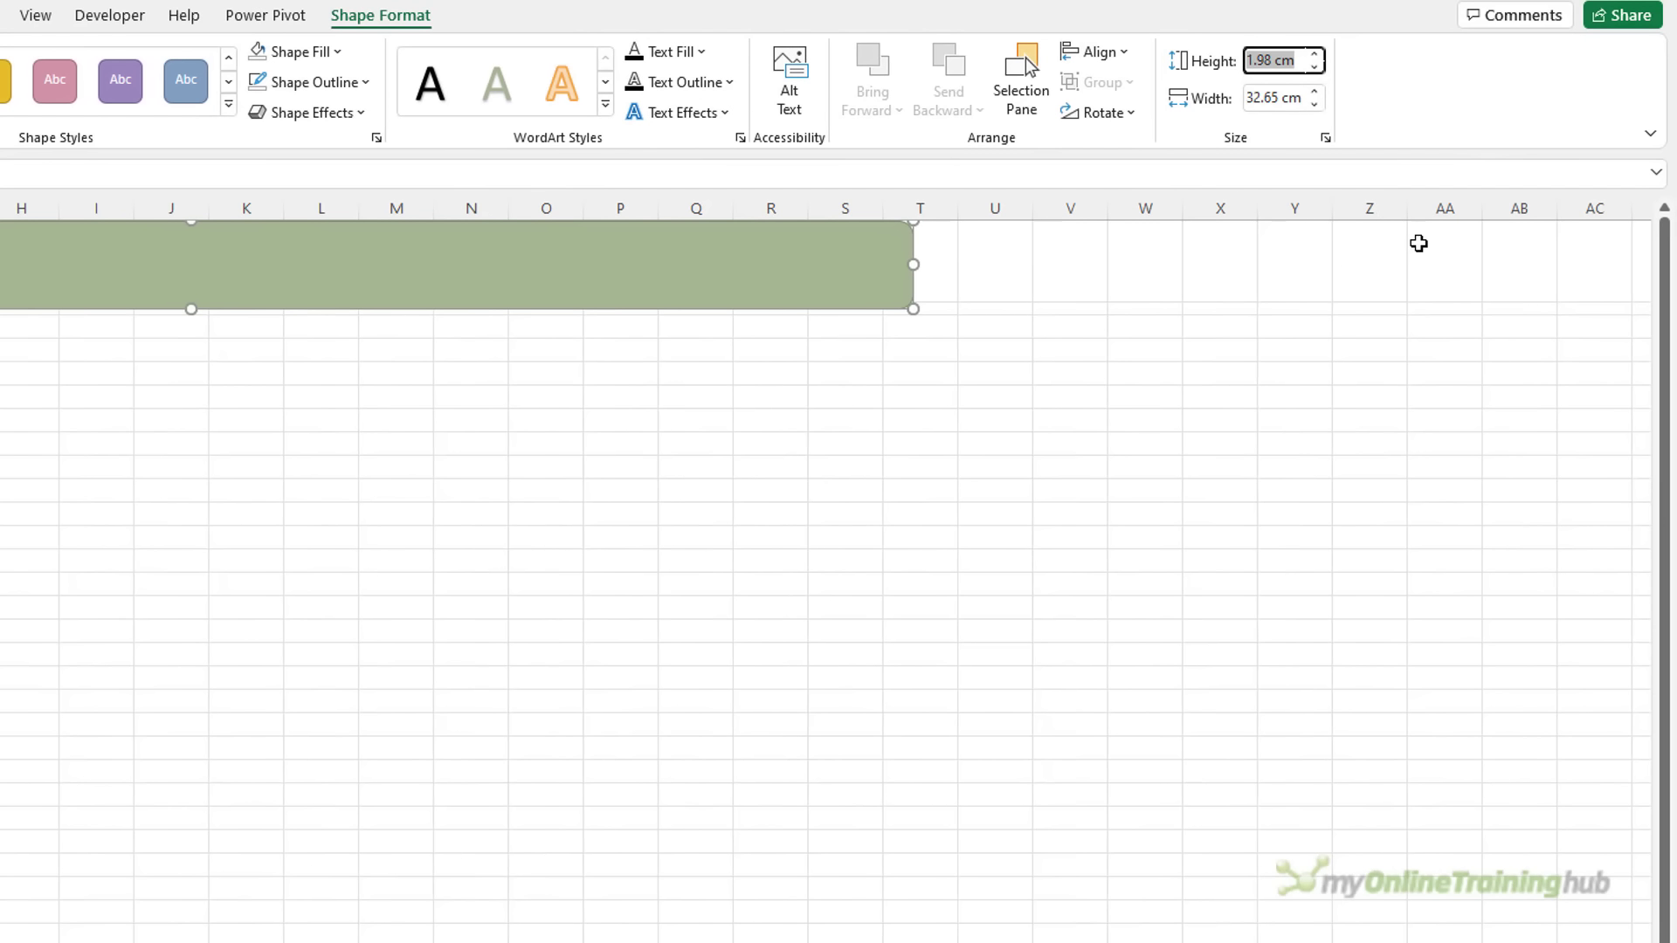
type("1.93")
key("Tab")
type("4")
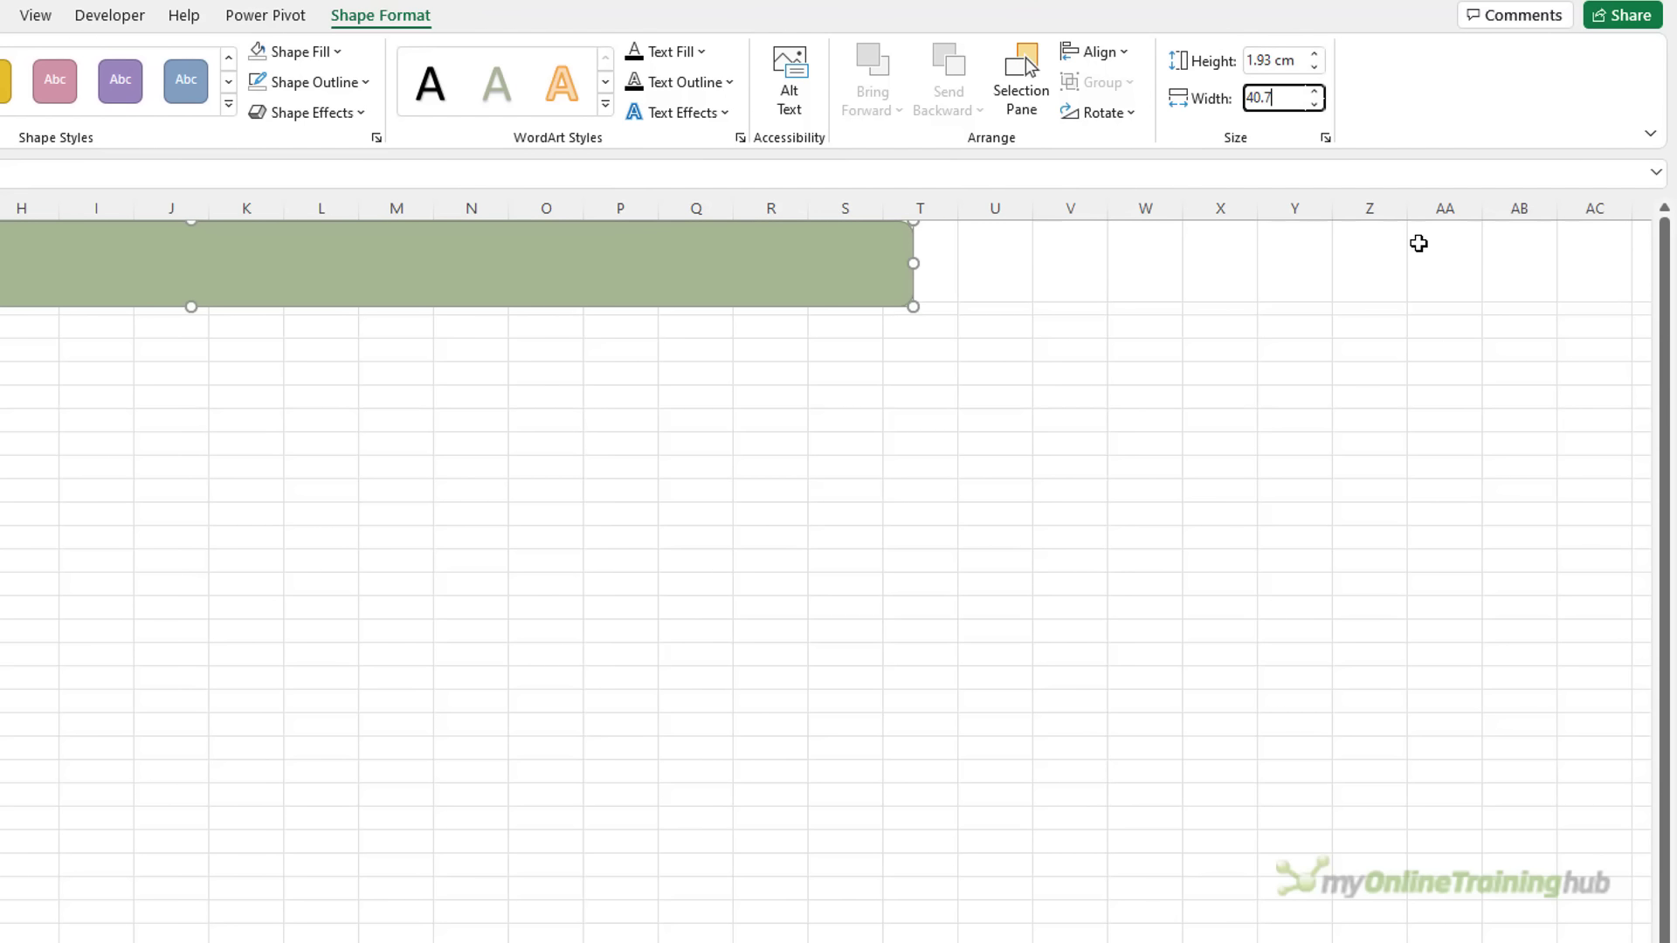
key("Return")
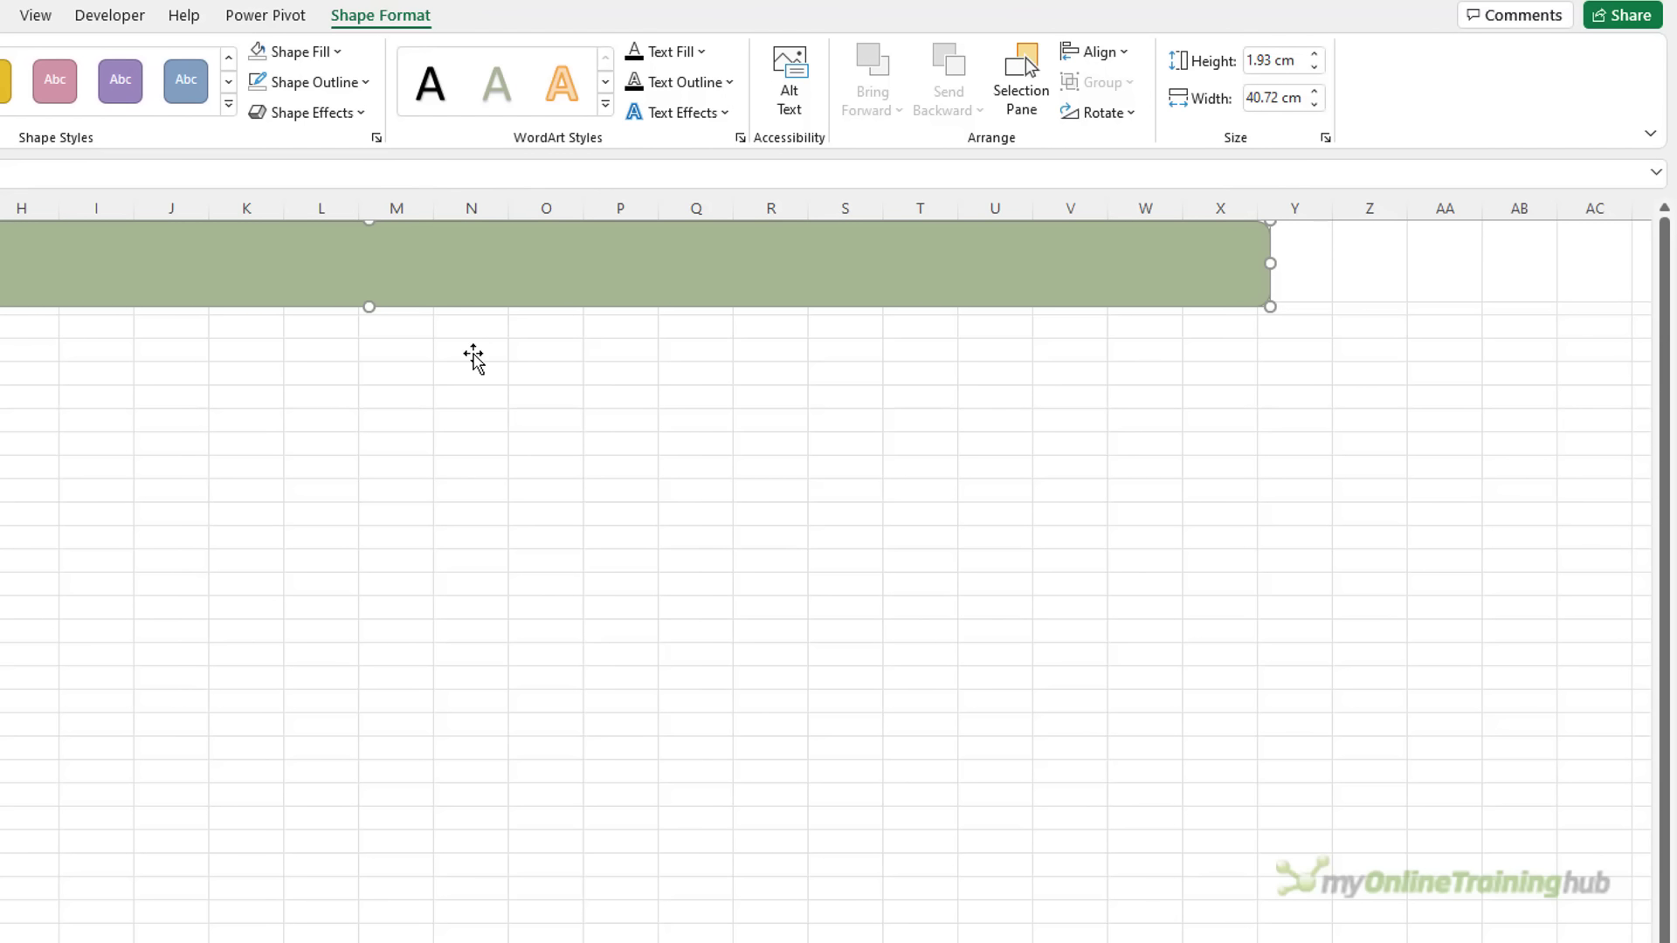
key("ctrl+1")
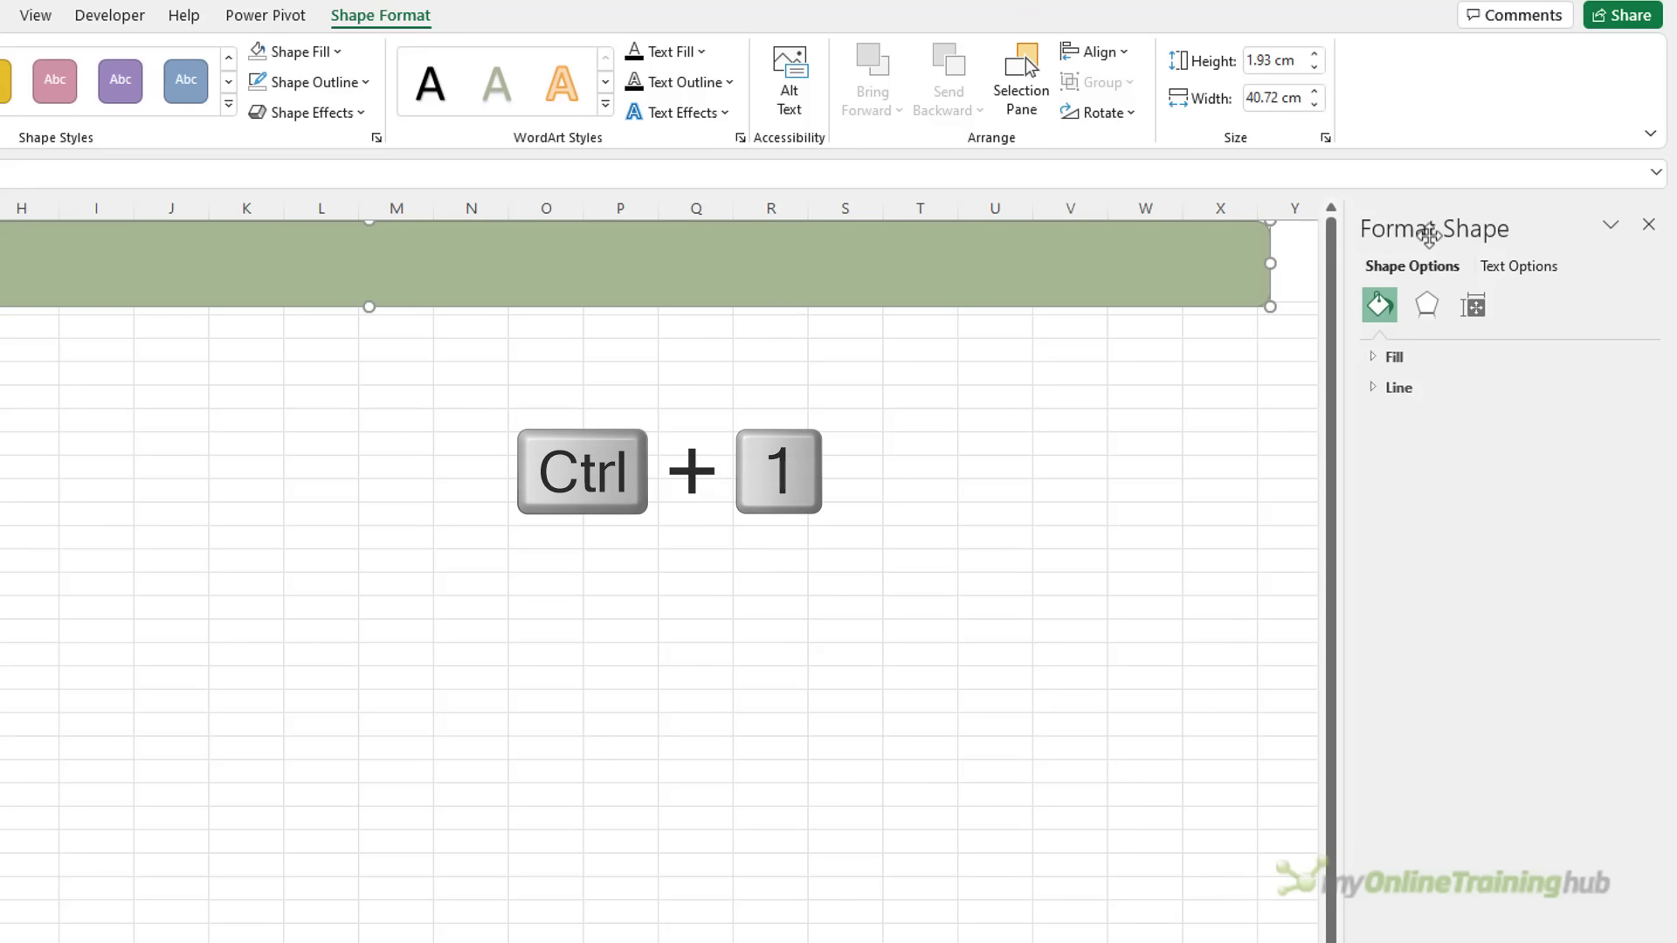
Fill the banner with a purple 270° linear gradient, adding a stop at the right end
left_click_drag(1486, 224, 409, 263)
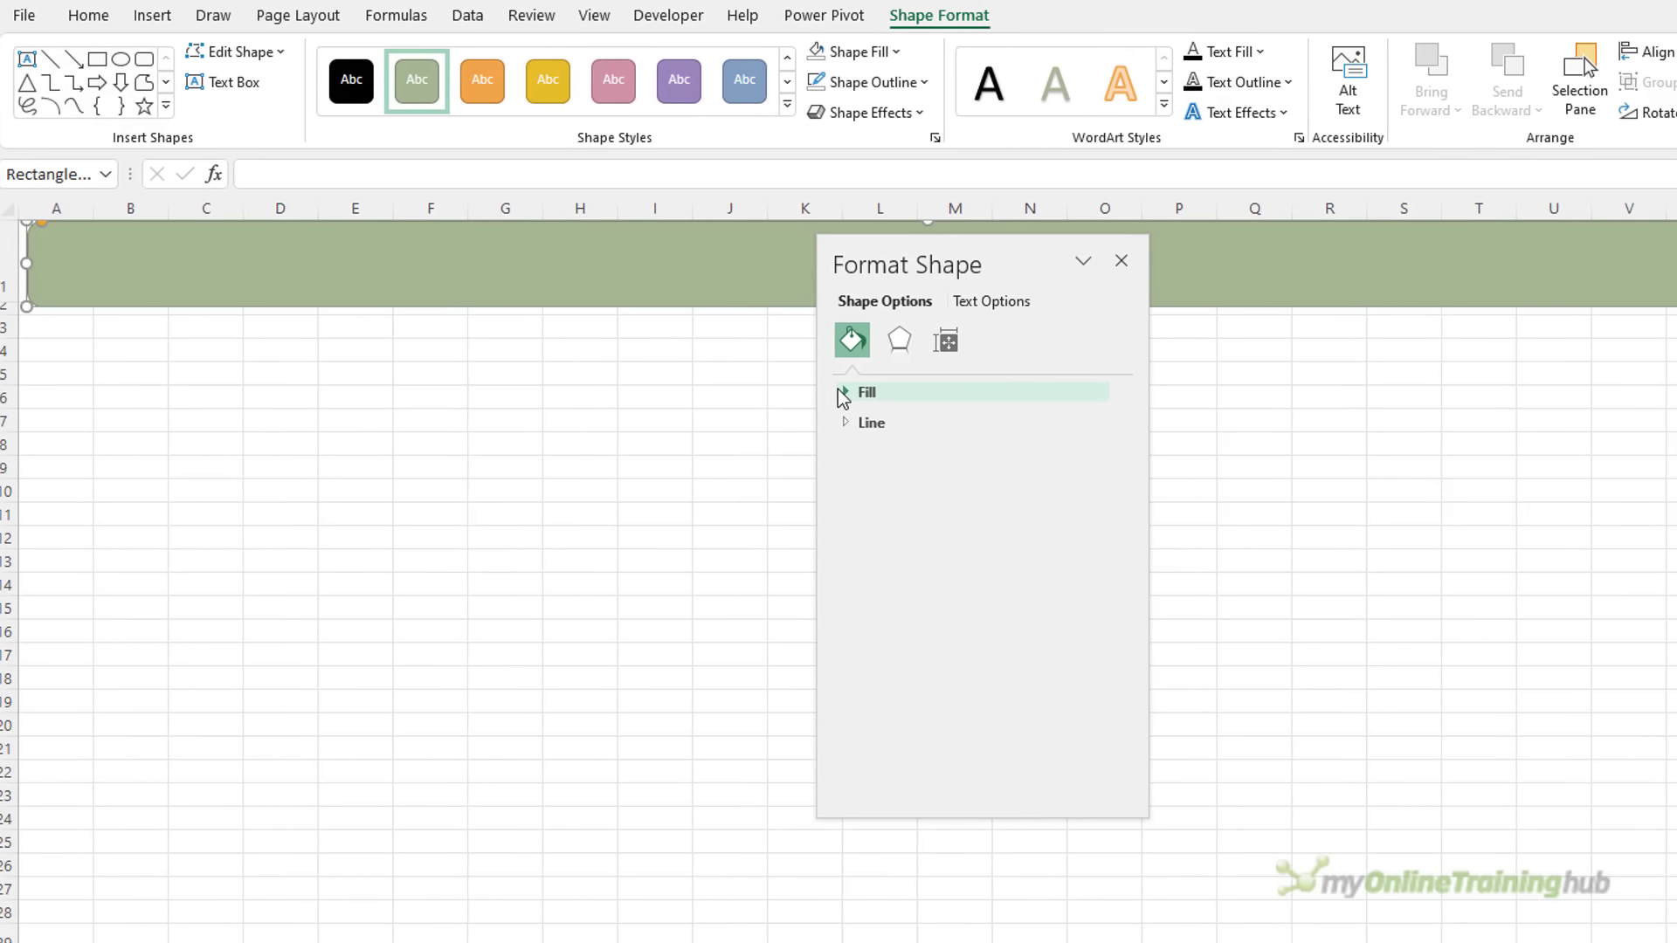
left_click(844, 393)
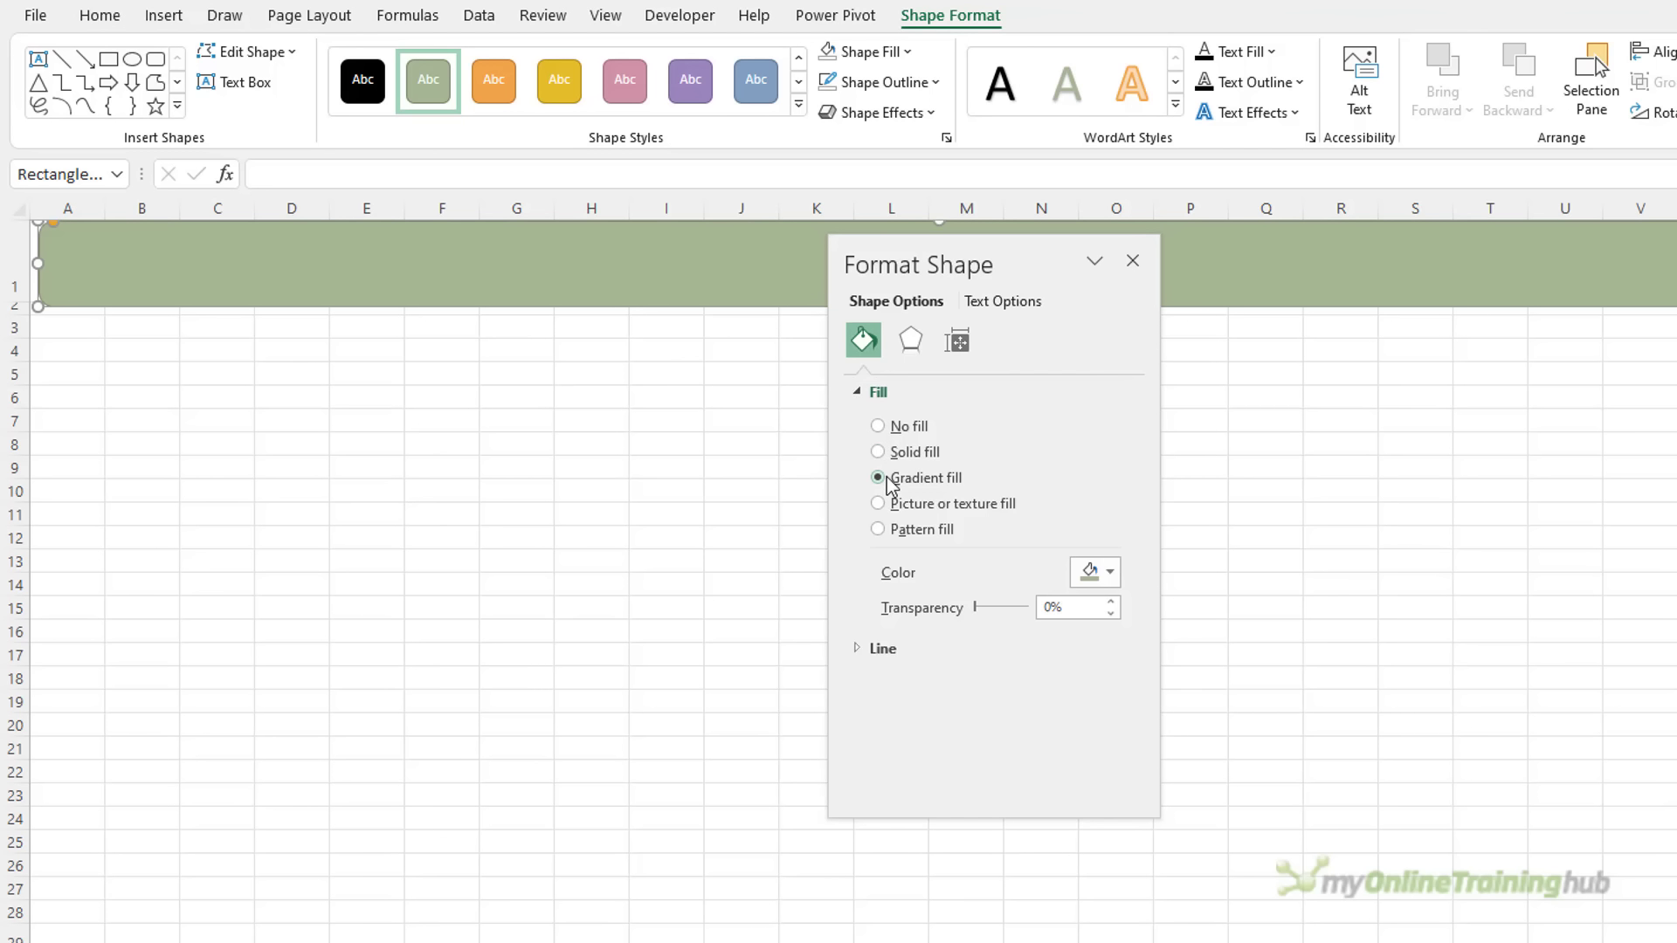
left_click(880, 479)
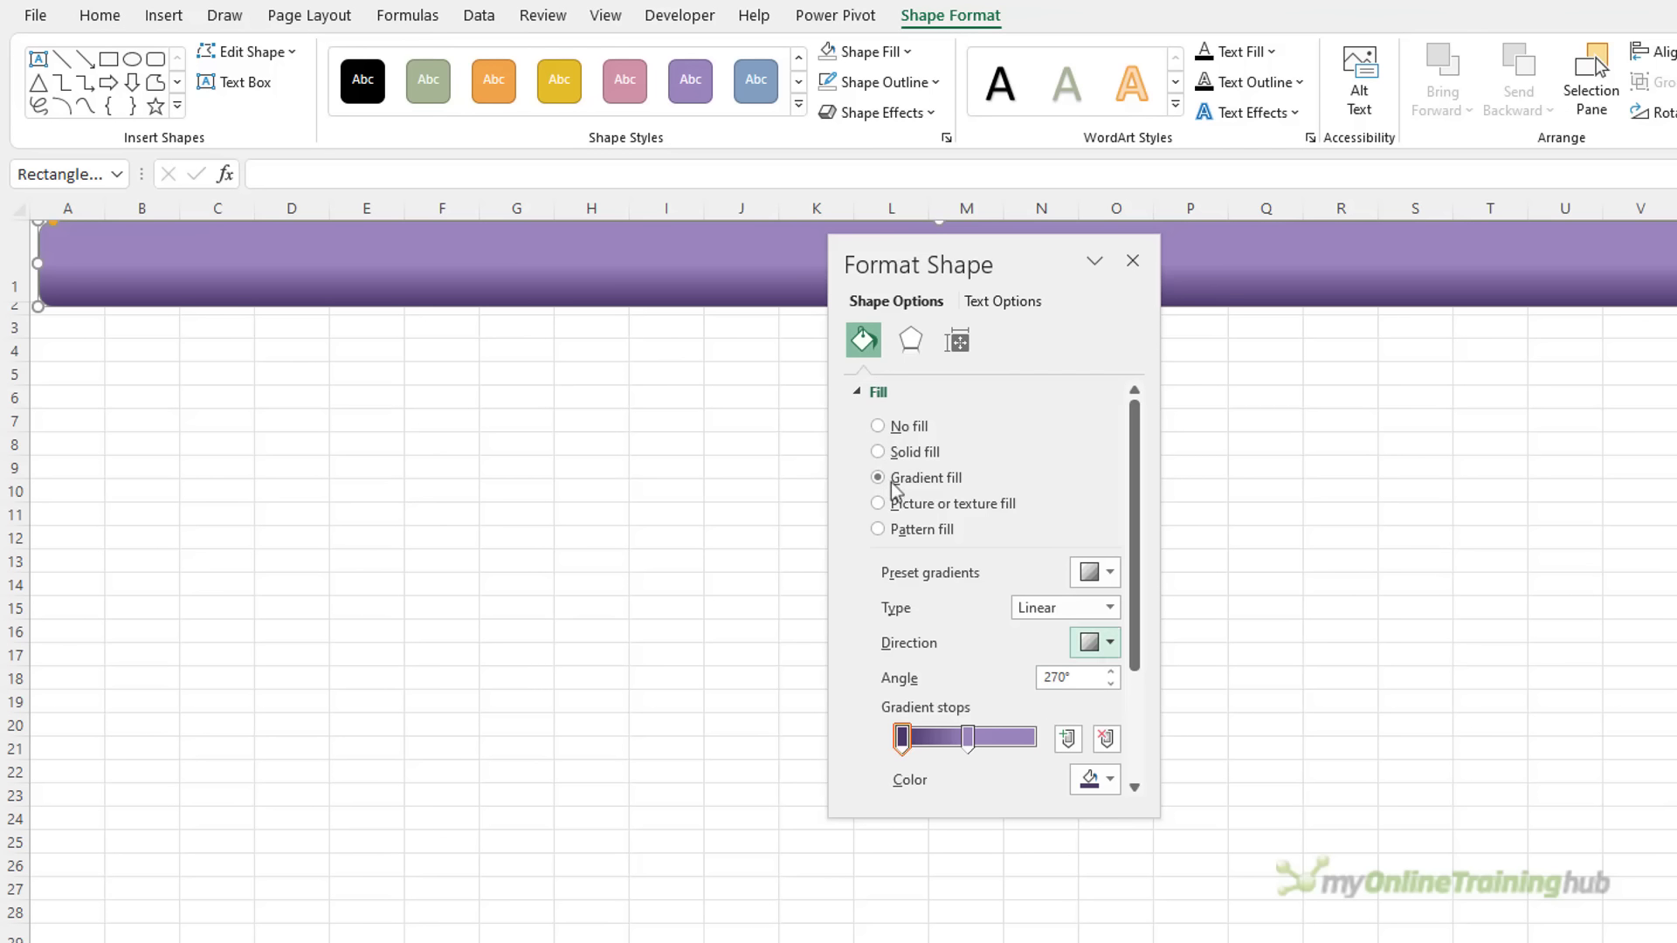
left_click(1065, 739)
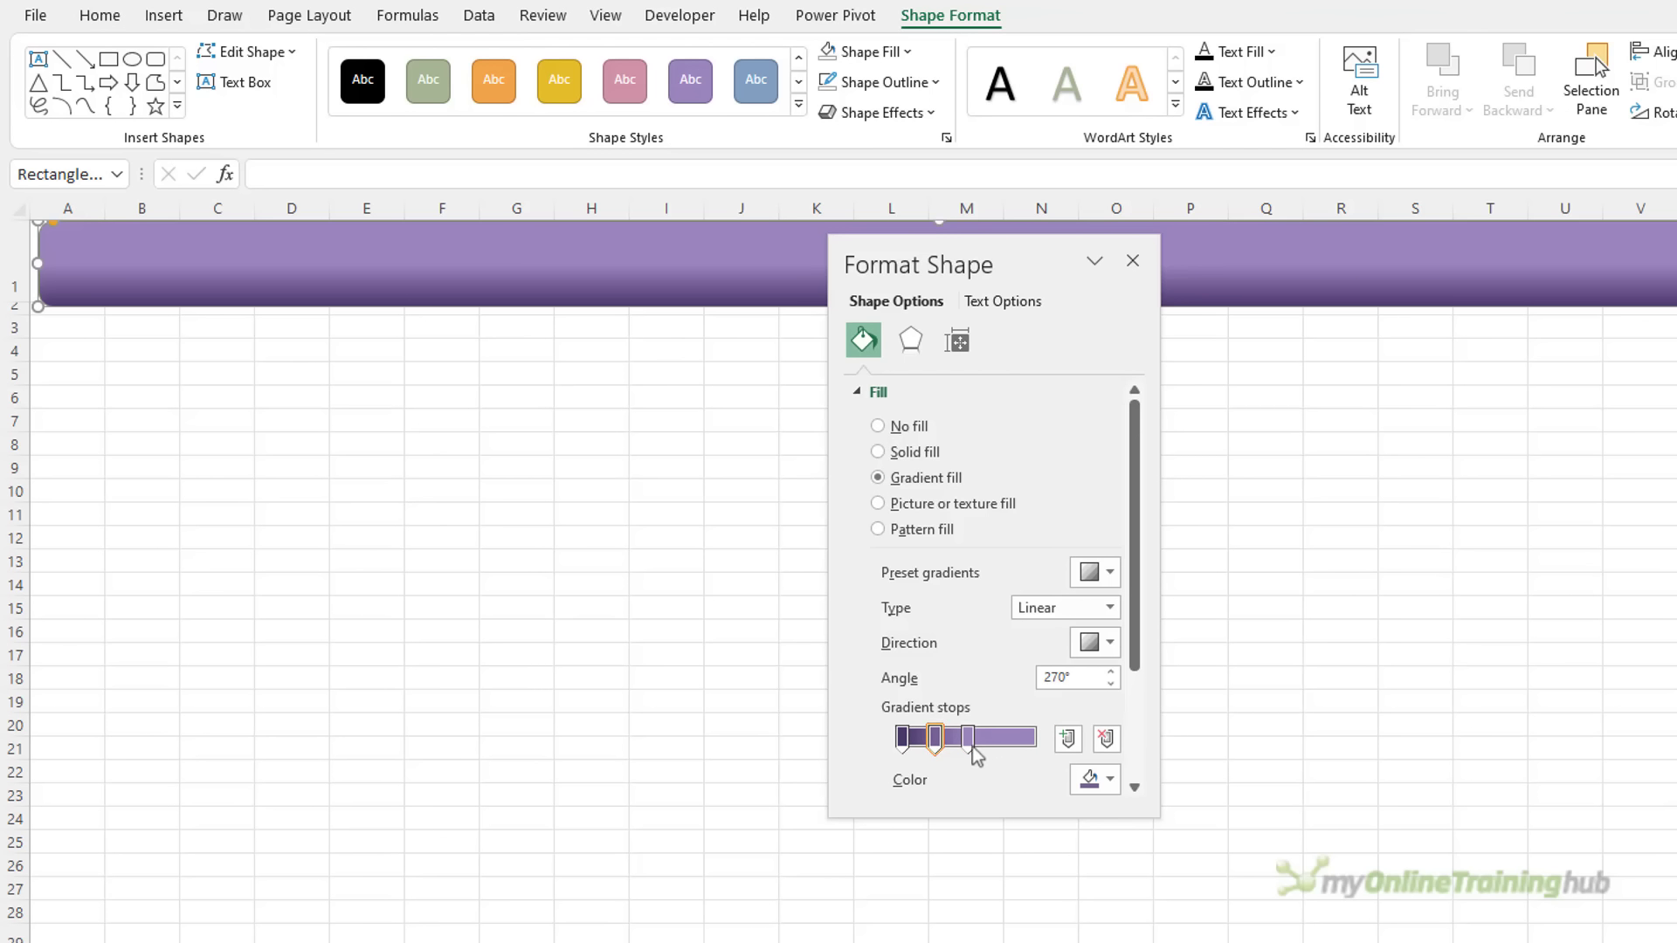
left_click_drag(936, 738, 1037, 747)
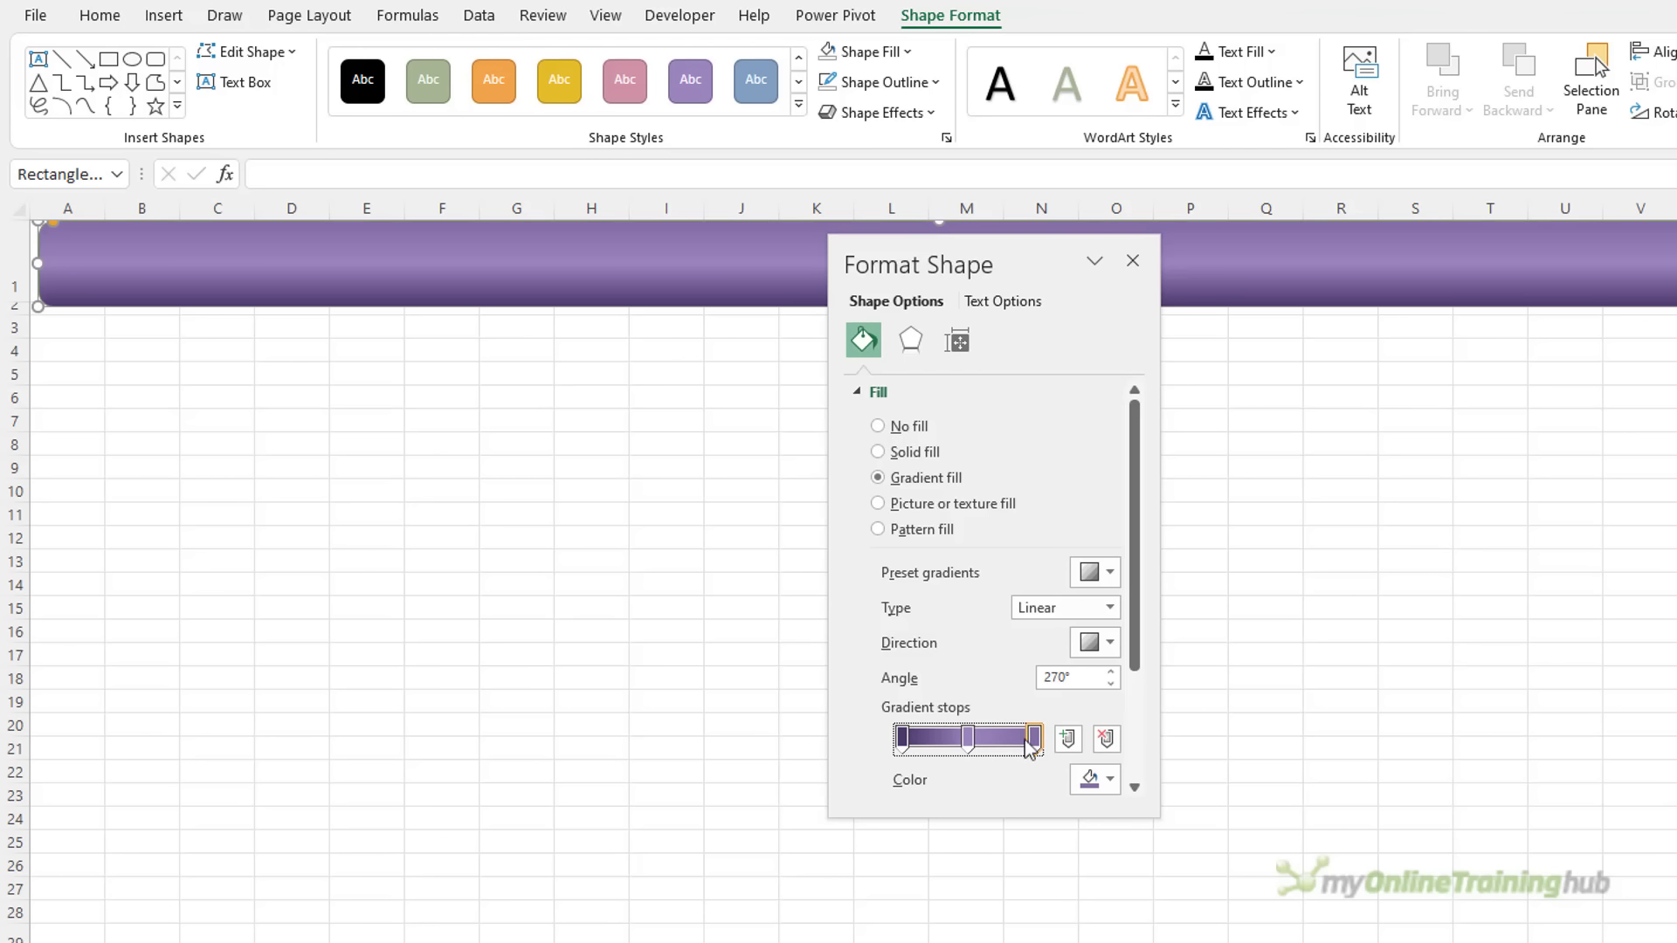
left_click(969, 741)
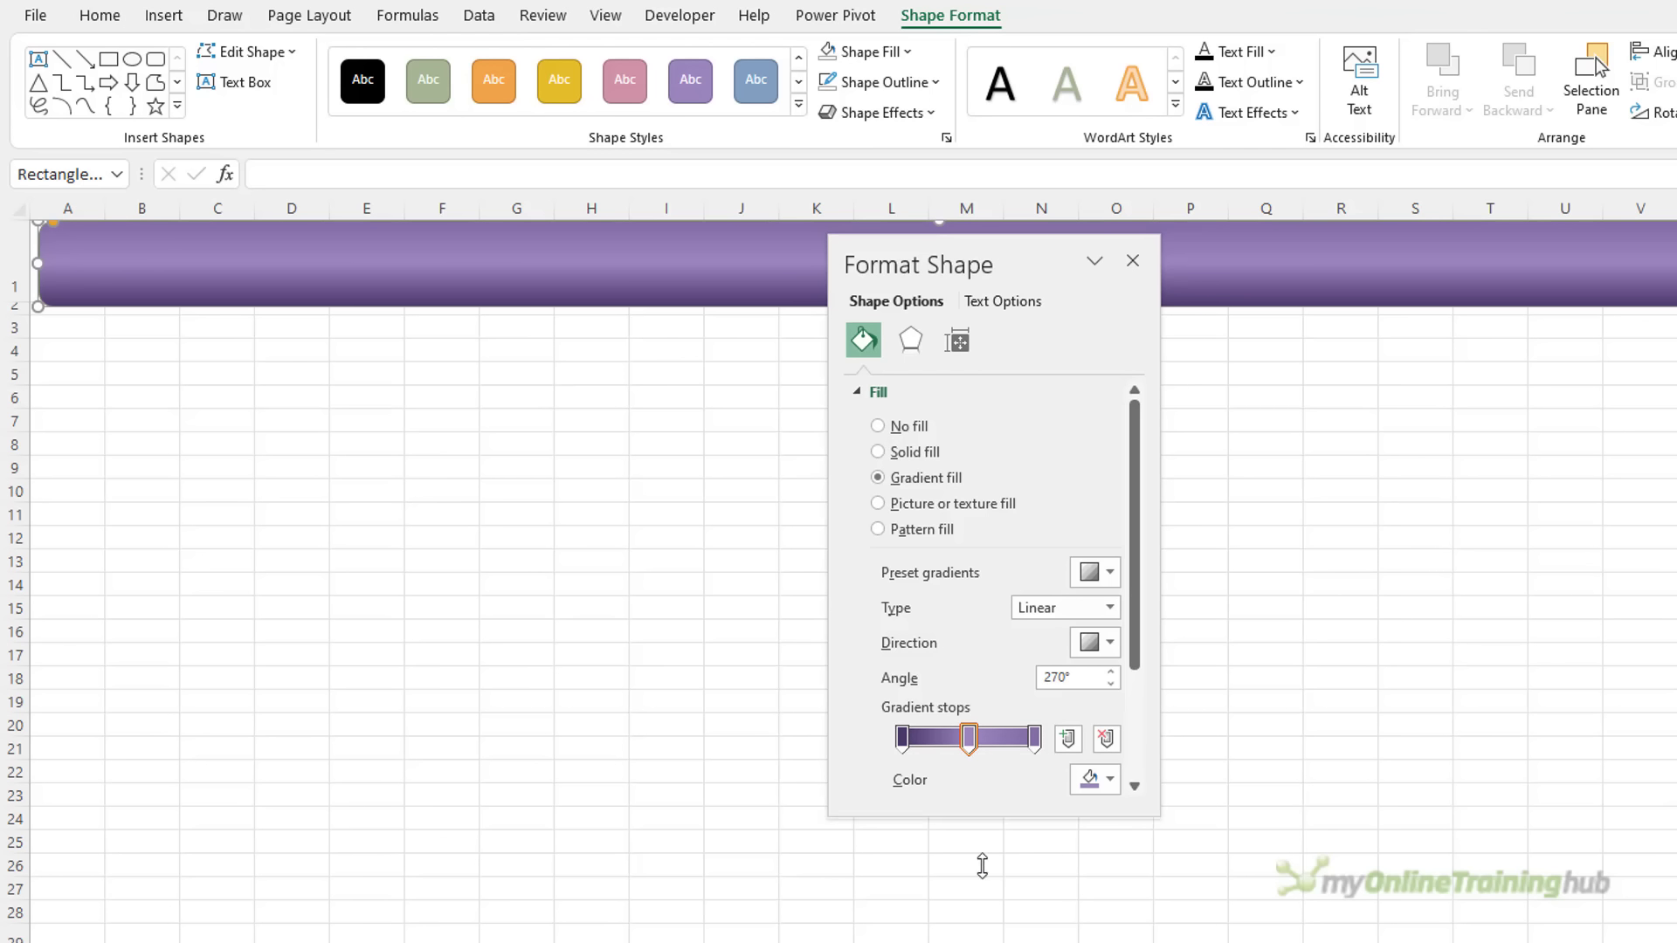
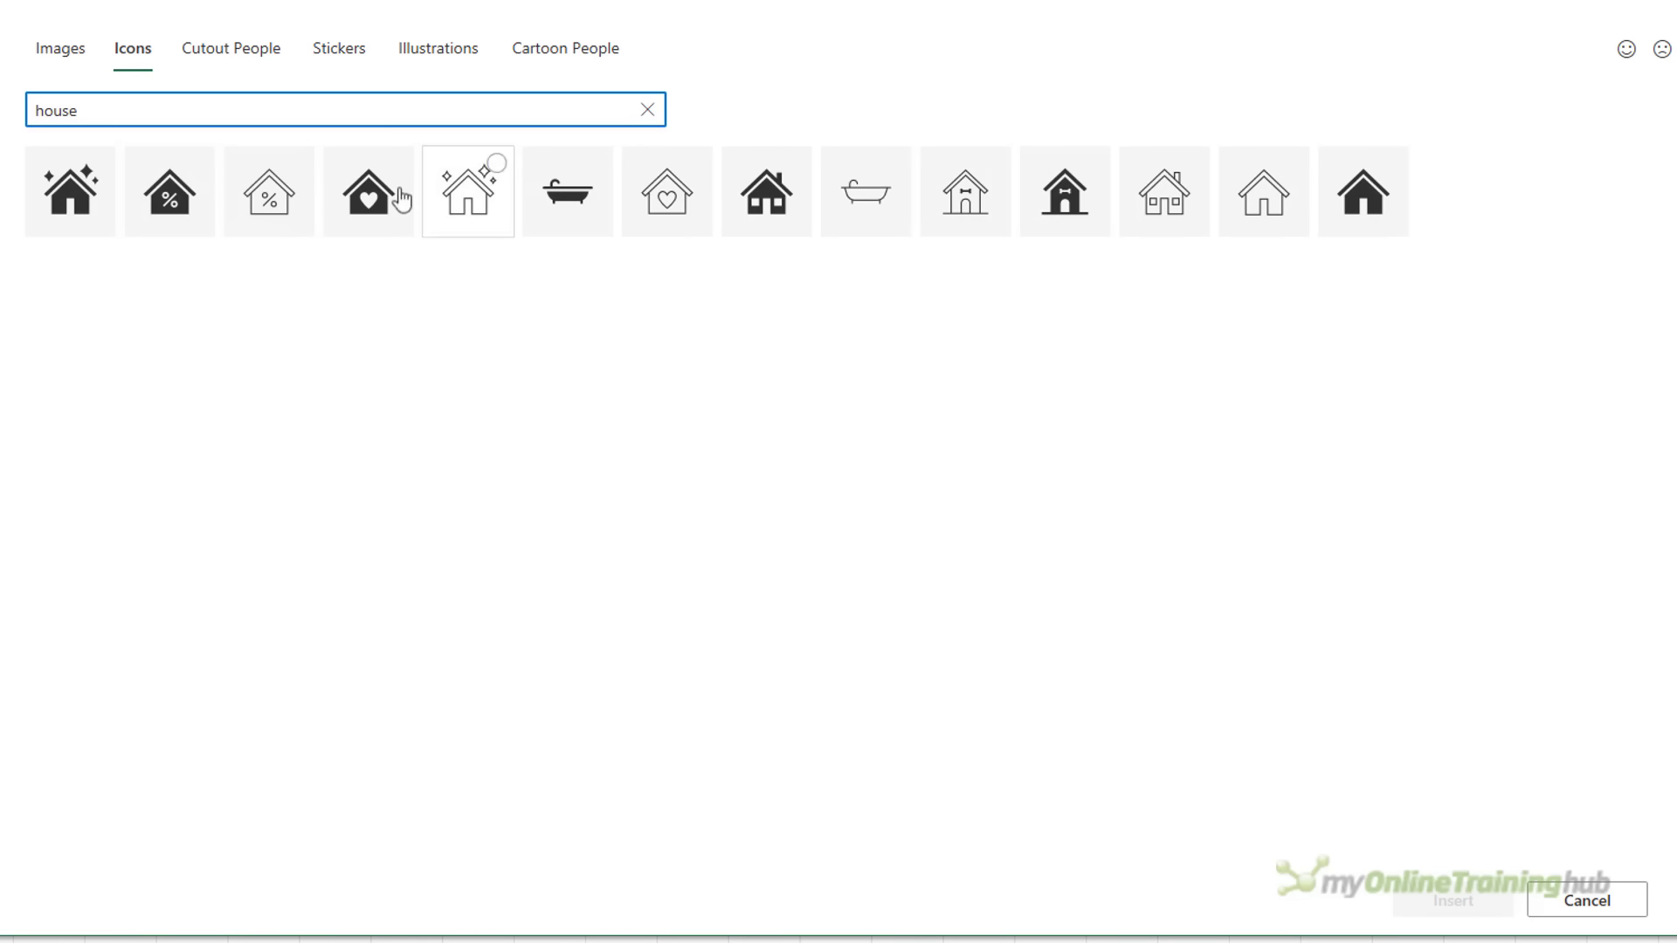
Tick the house, shopping bag and hatchback car icons from their searches
left_click(1031, 209)
double_click(180, 109)
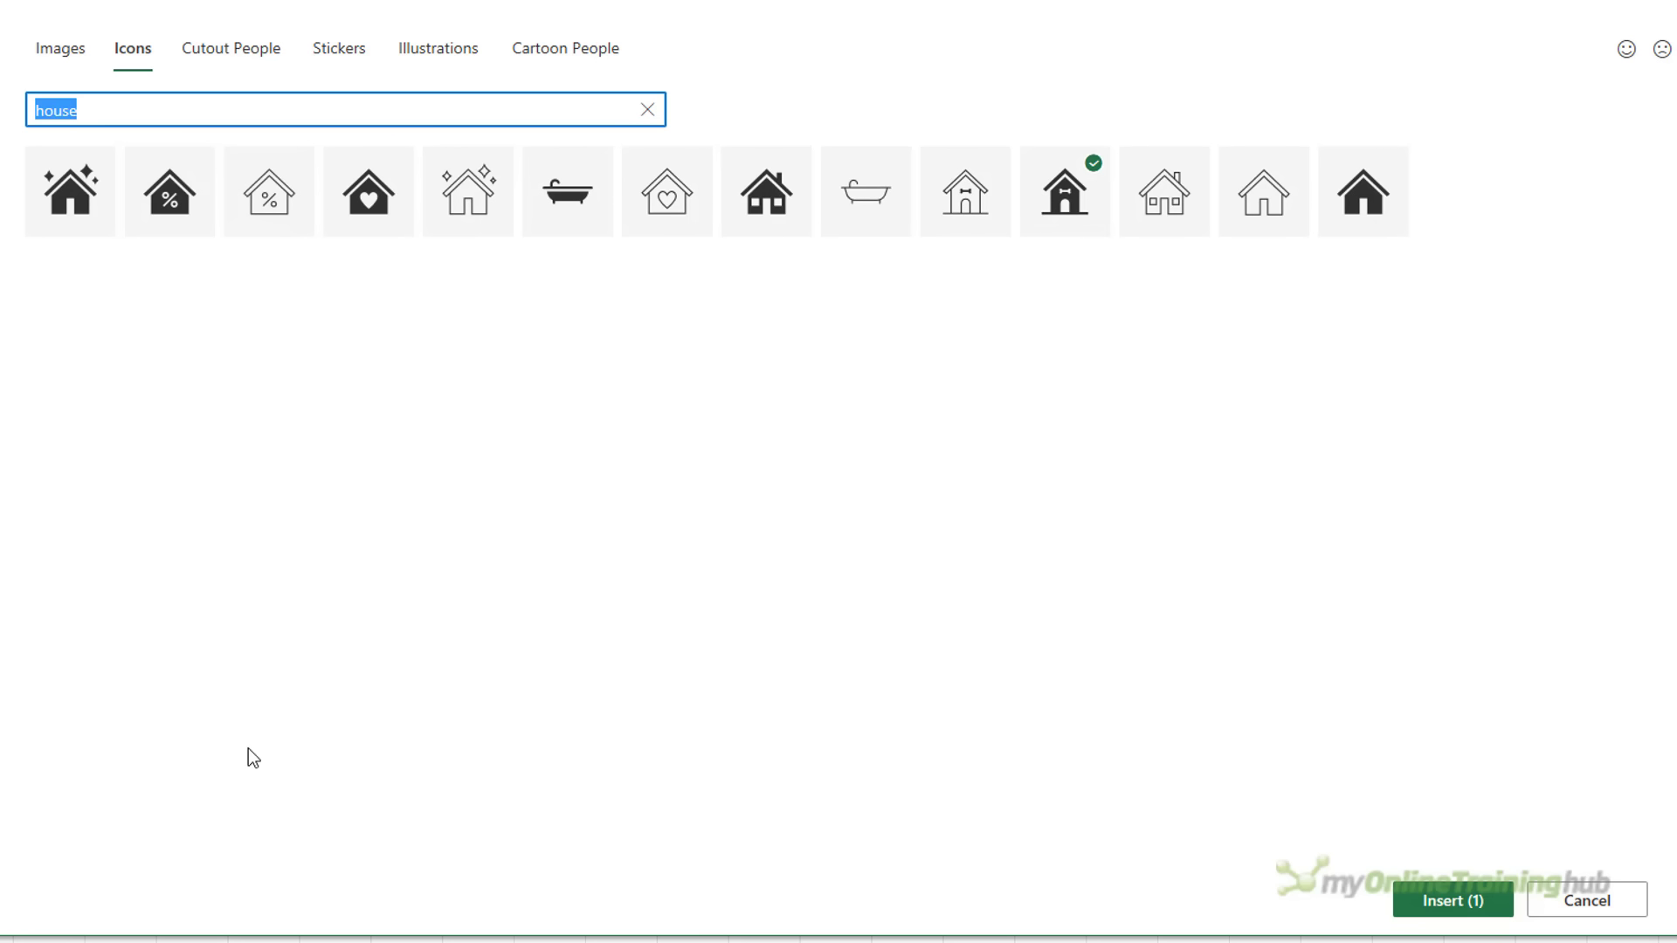
type("shopping")
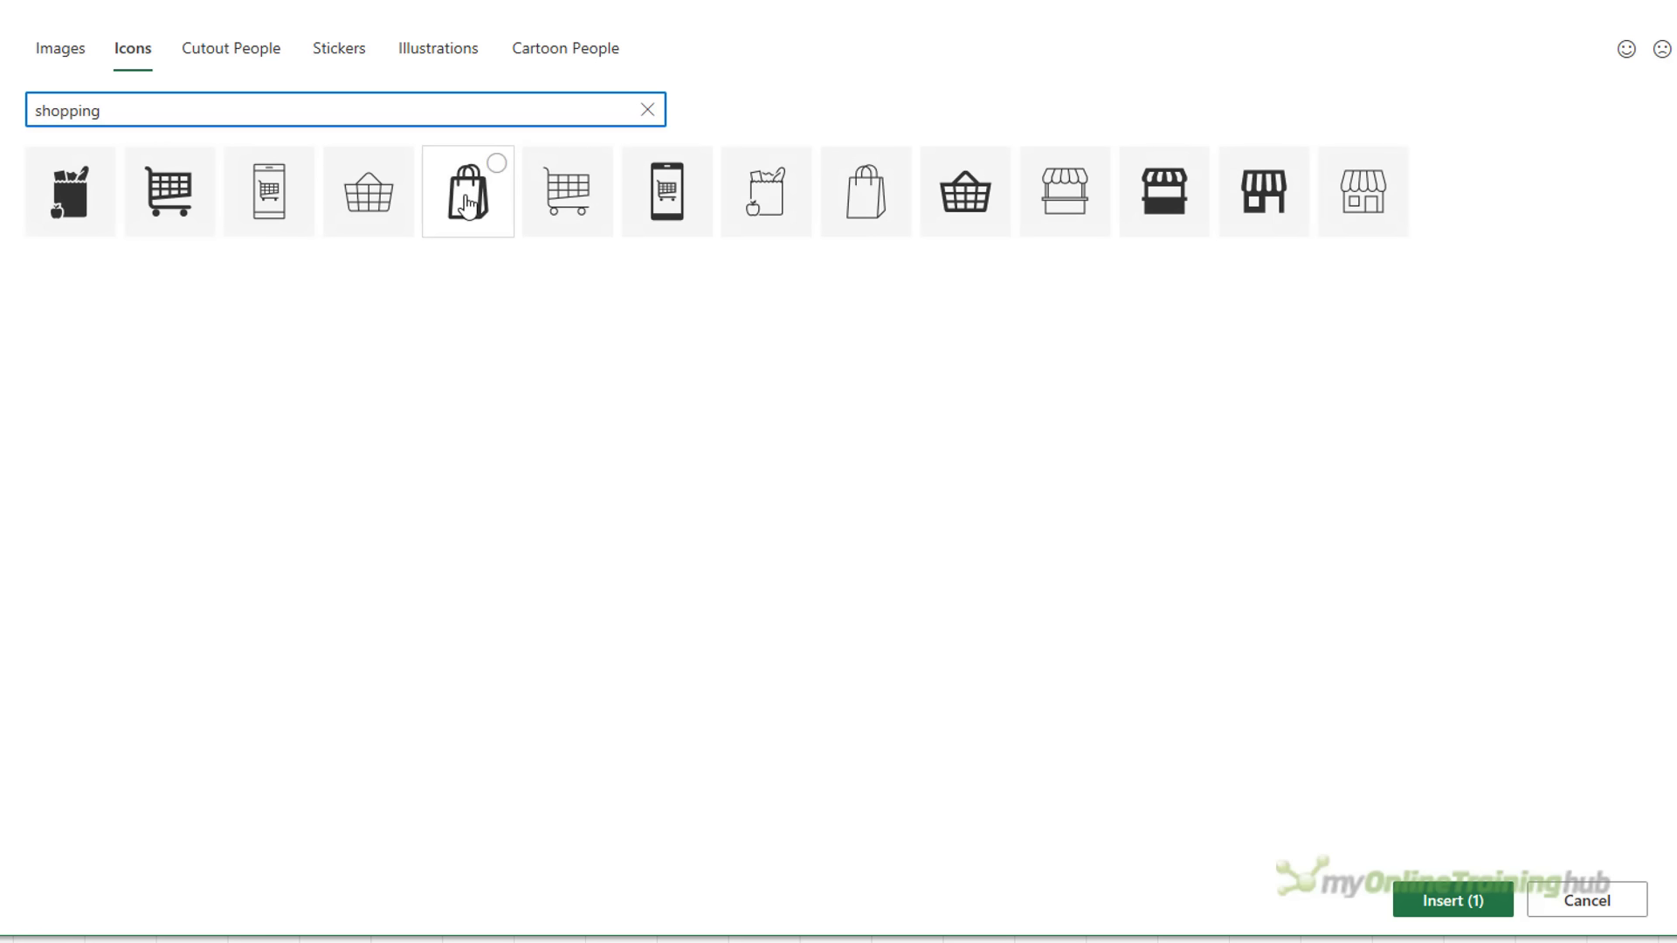
left_click(468, 192)
double_click(234, 110)
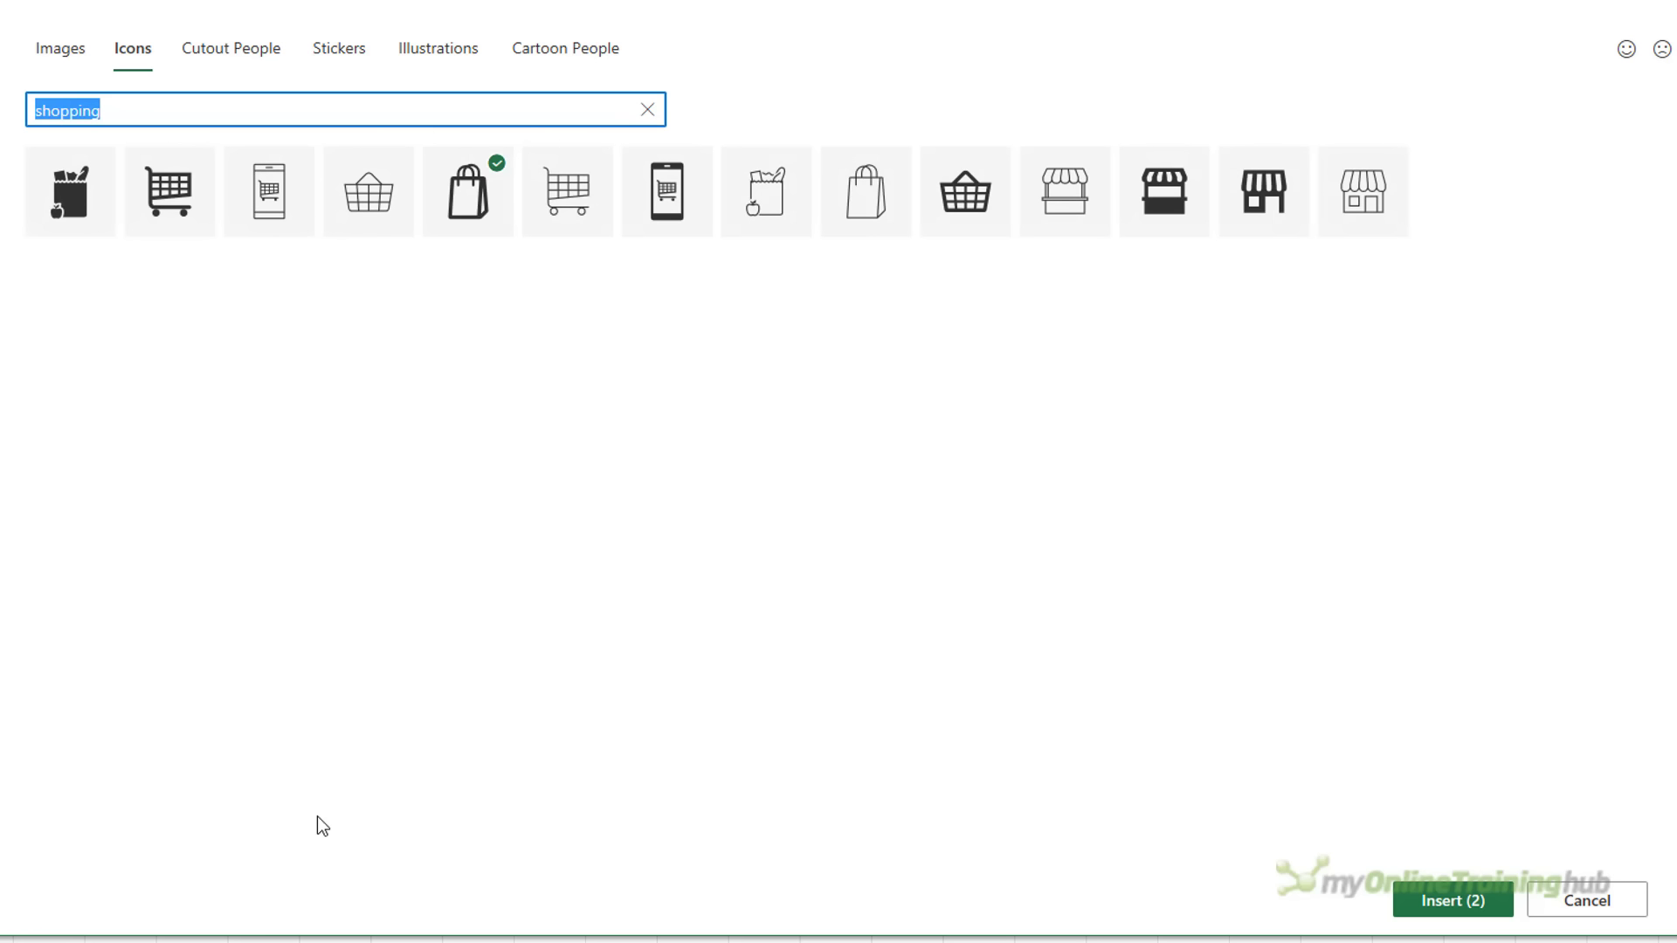
type("car")
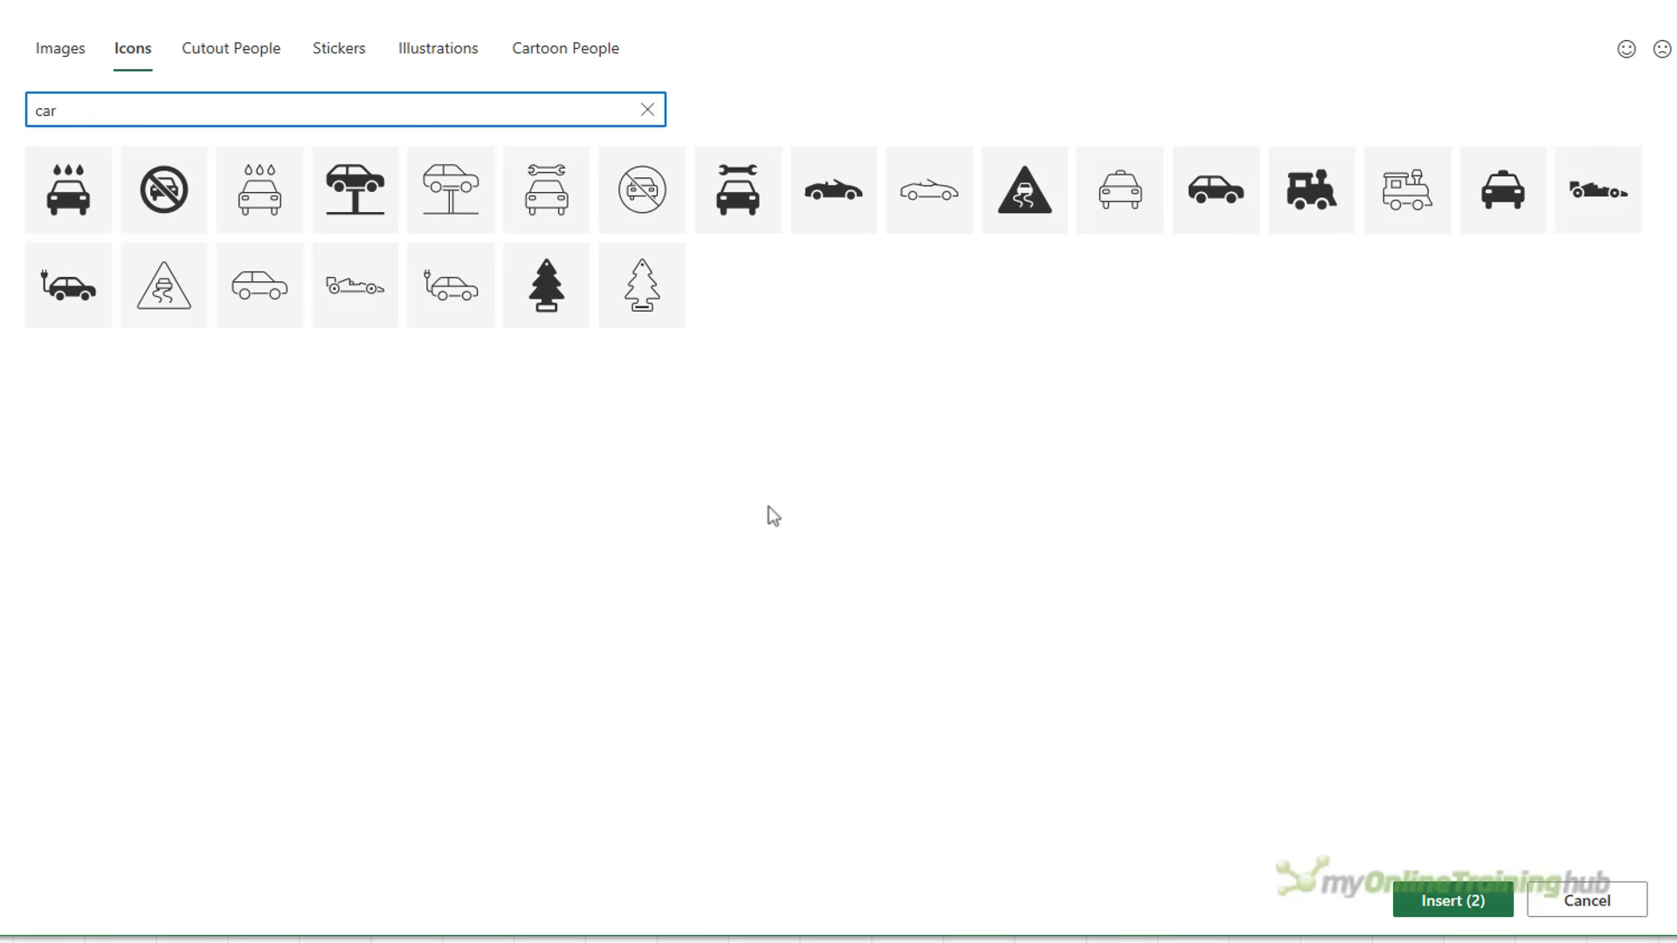
left_click(1221, 208)
Add the dining table, hand with coins and medical cross icons to the selection
double_click(124, 103)
left_click(1615, 195)
double_click(60, 112)
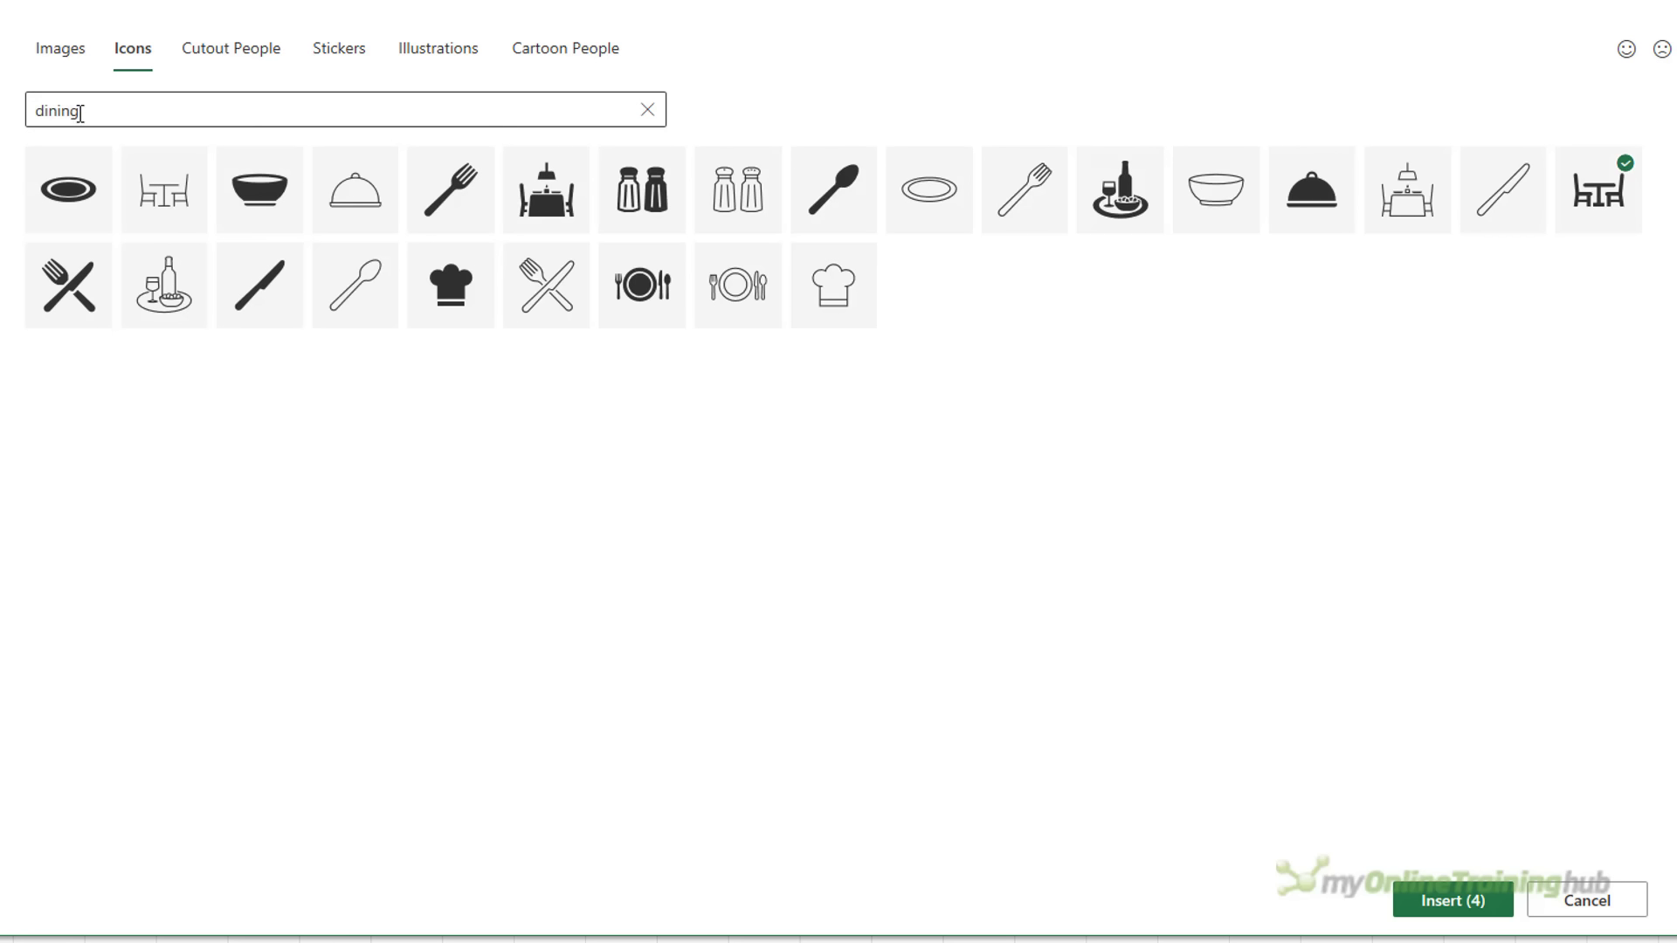
type("giv")
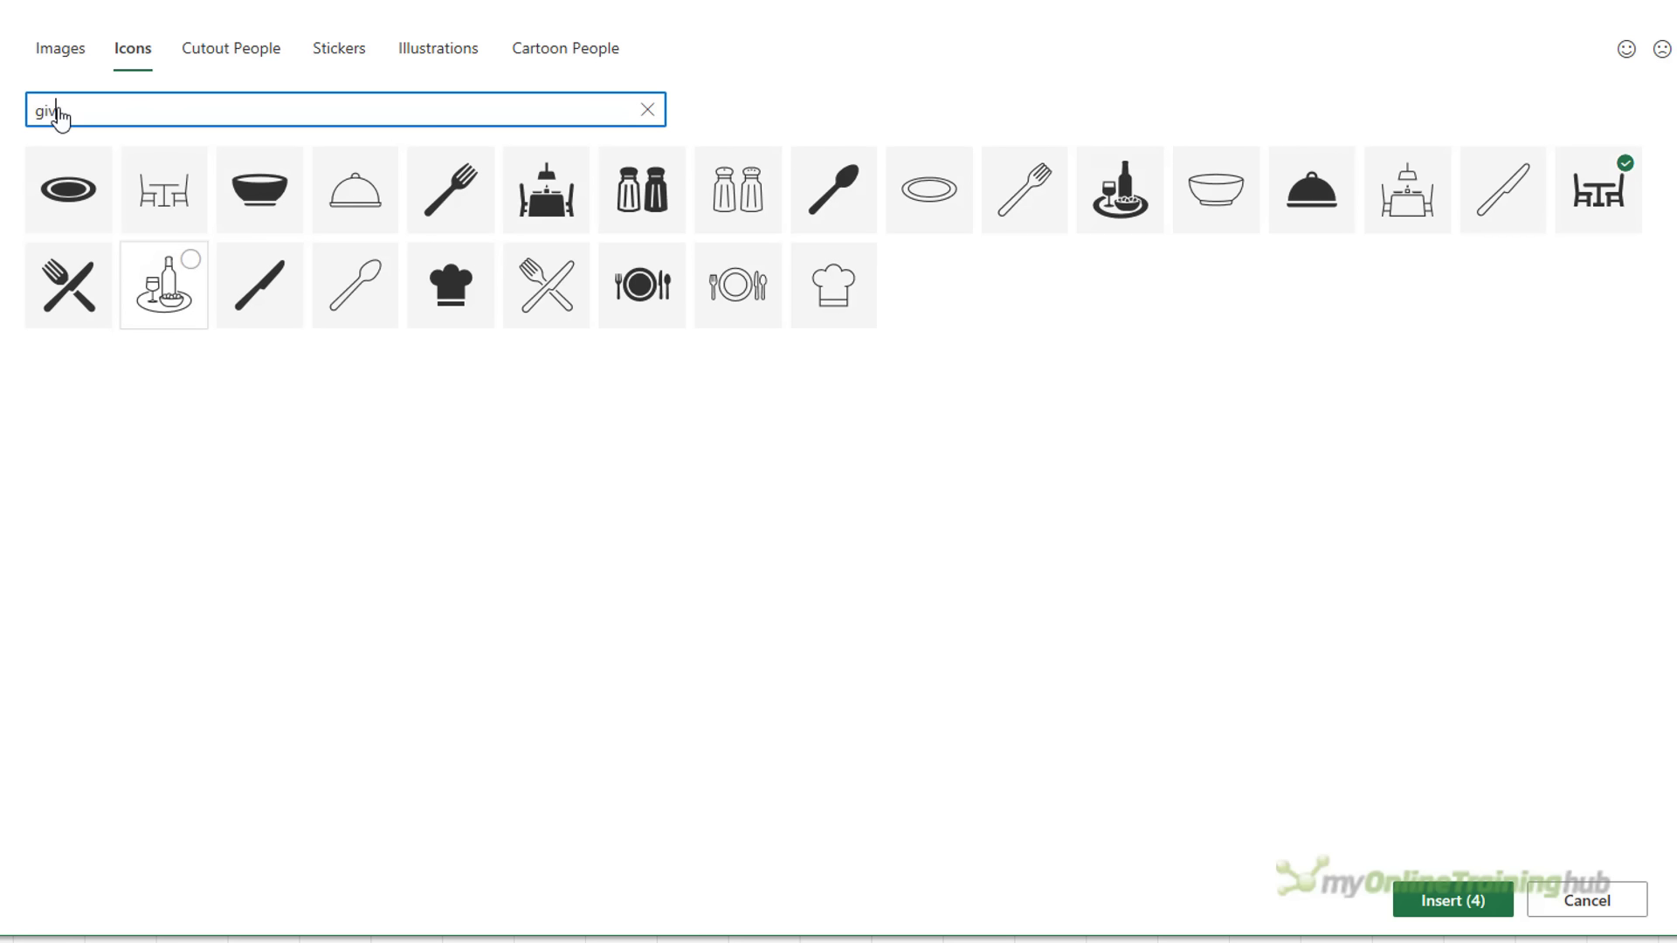
type("e")
left_click(170, 191)
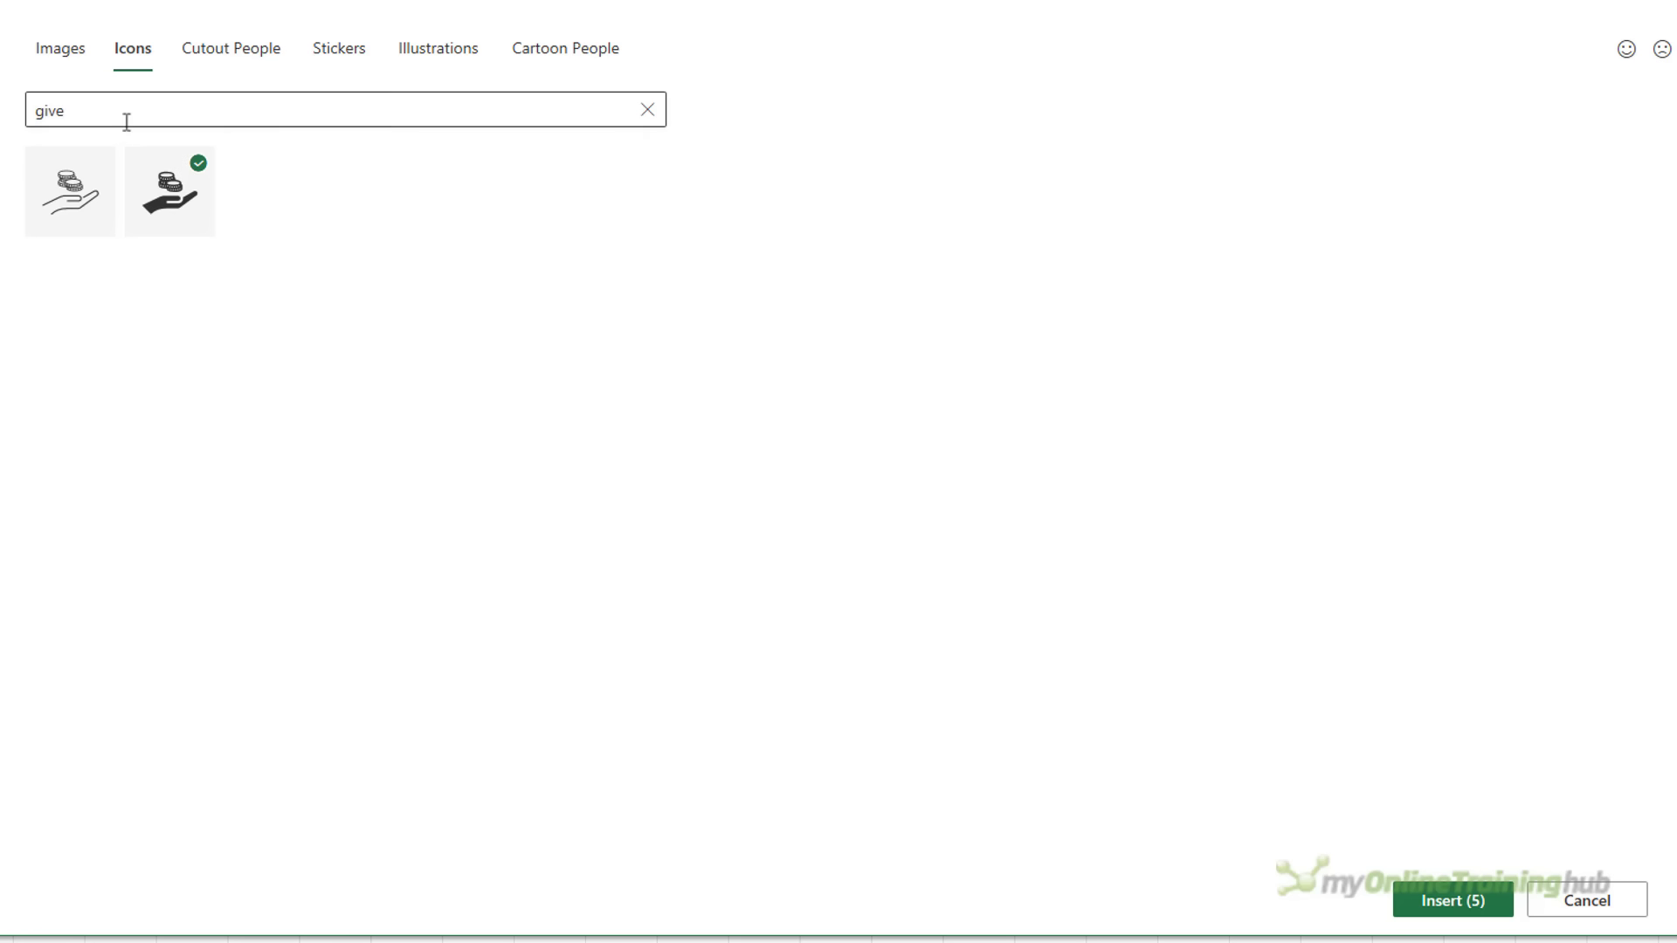
left_click(127, 121)
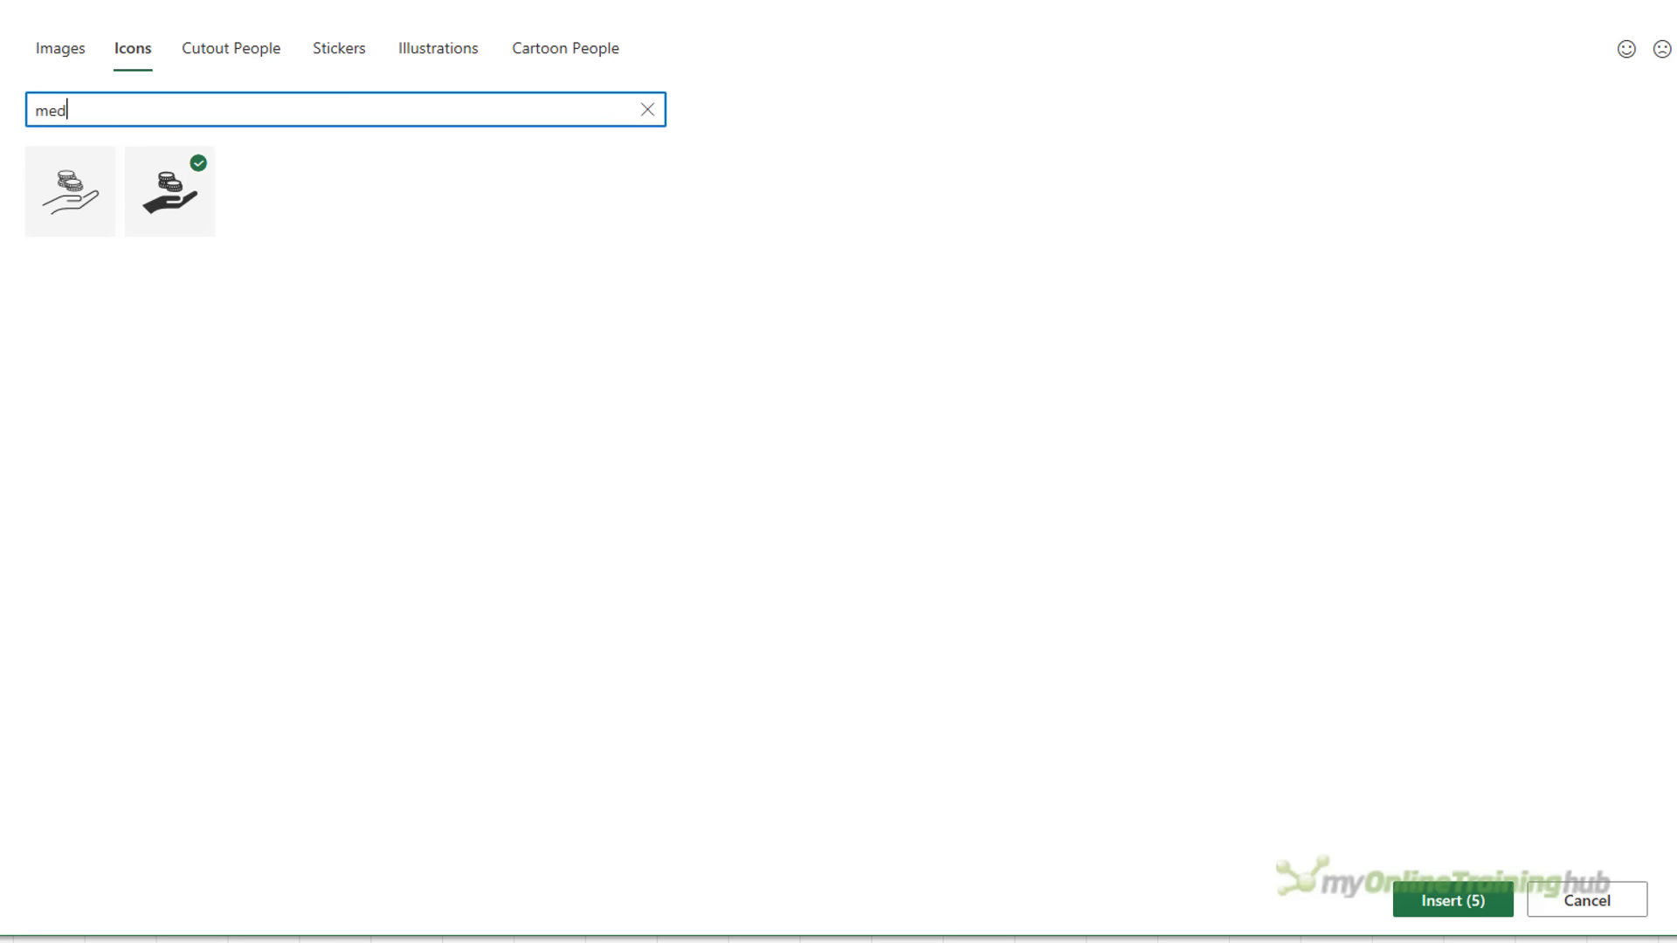
type("medical")
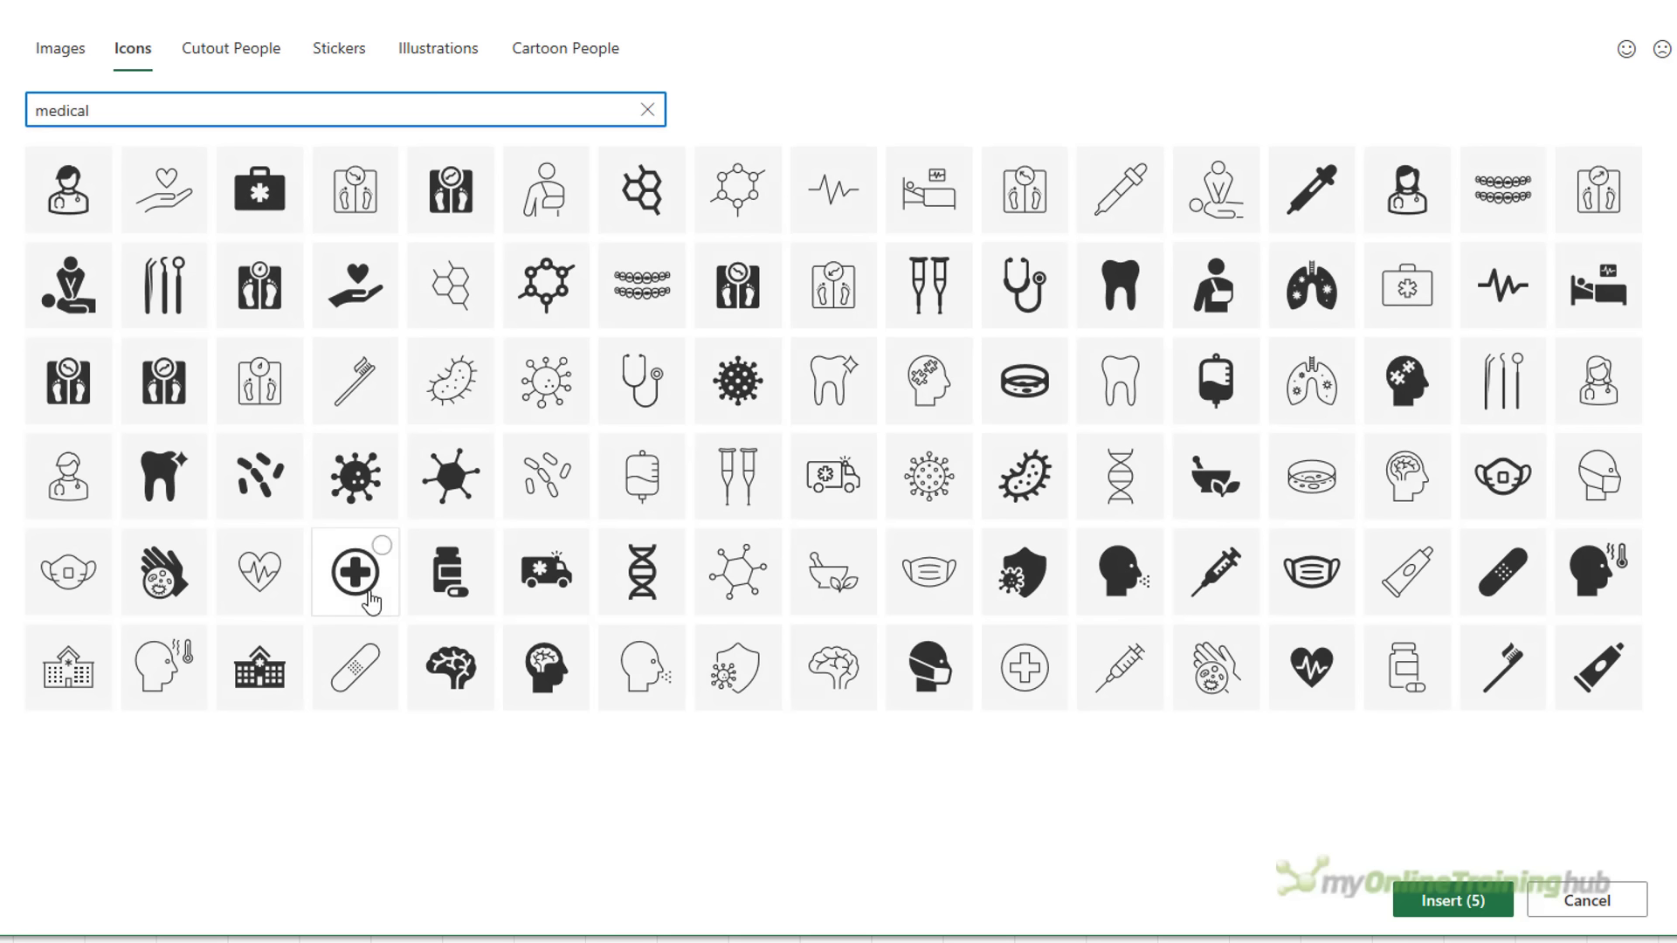
left_click(355, 572)
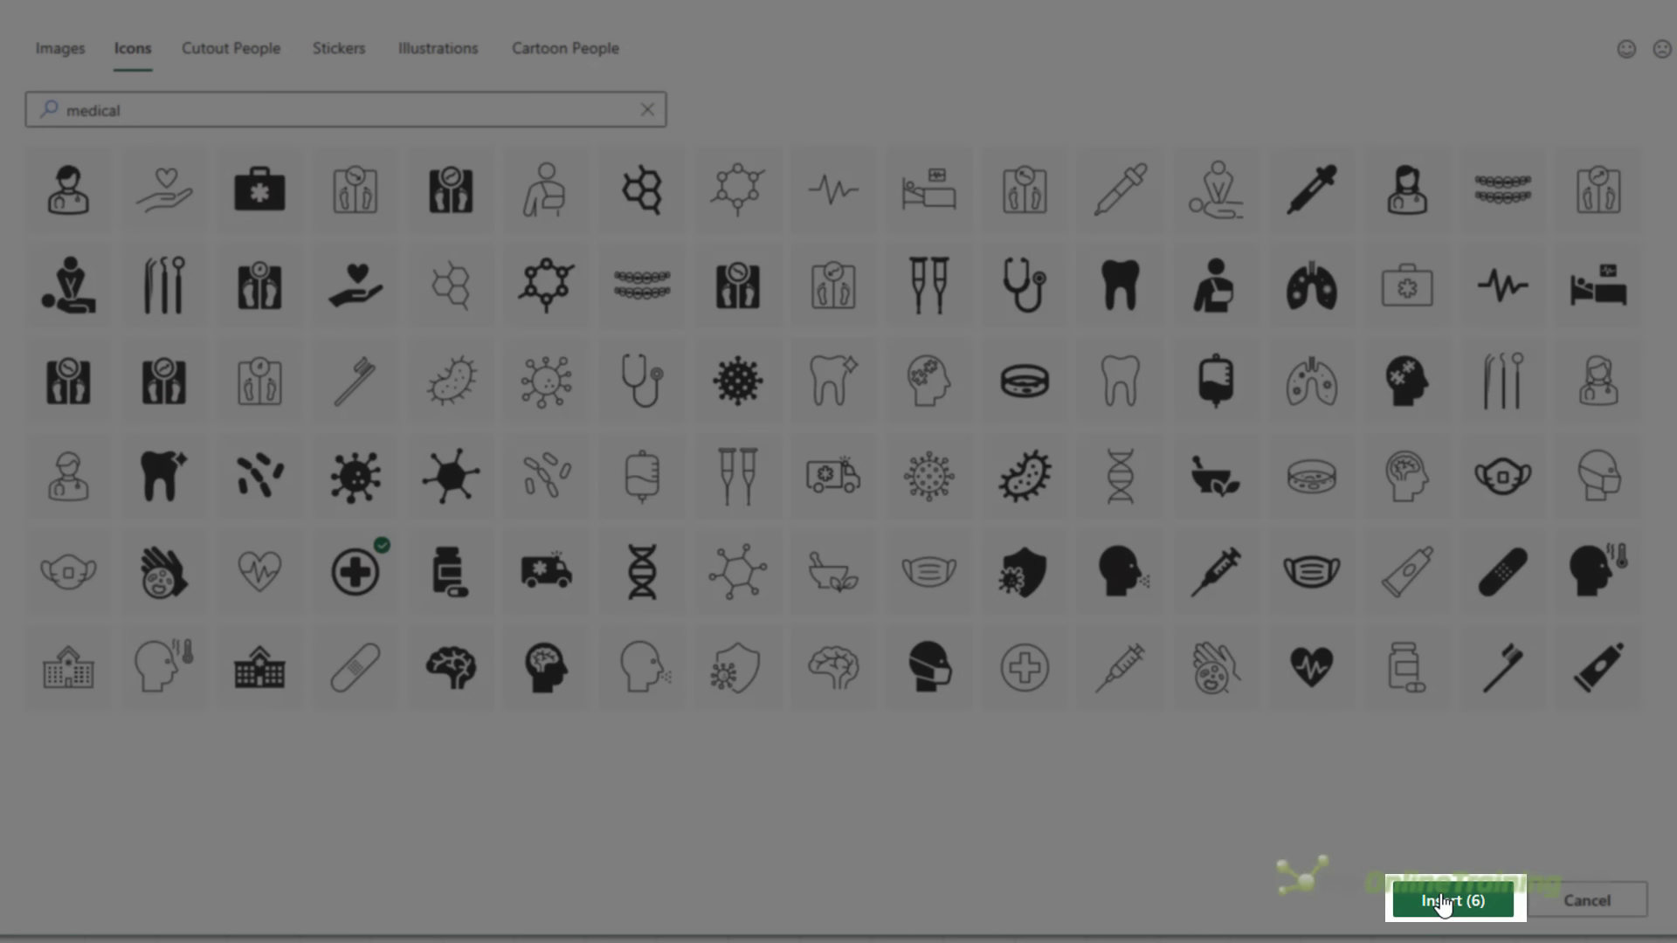
Insert the six icons at 1.2 cm height with a light purple graphics fill
left_click(1443, 902)
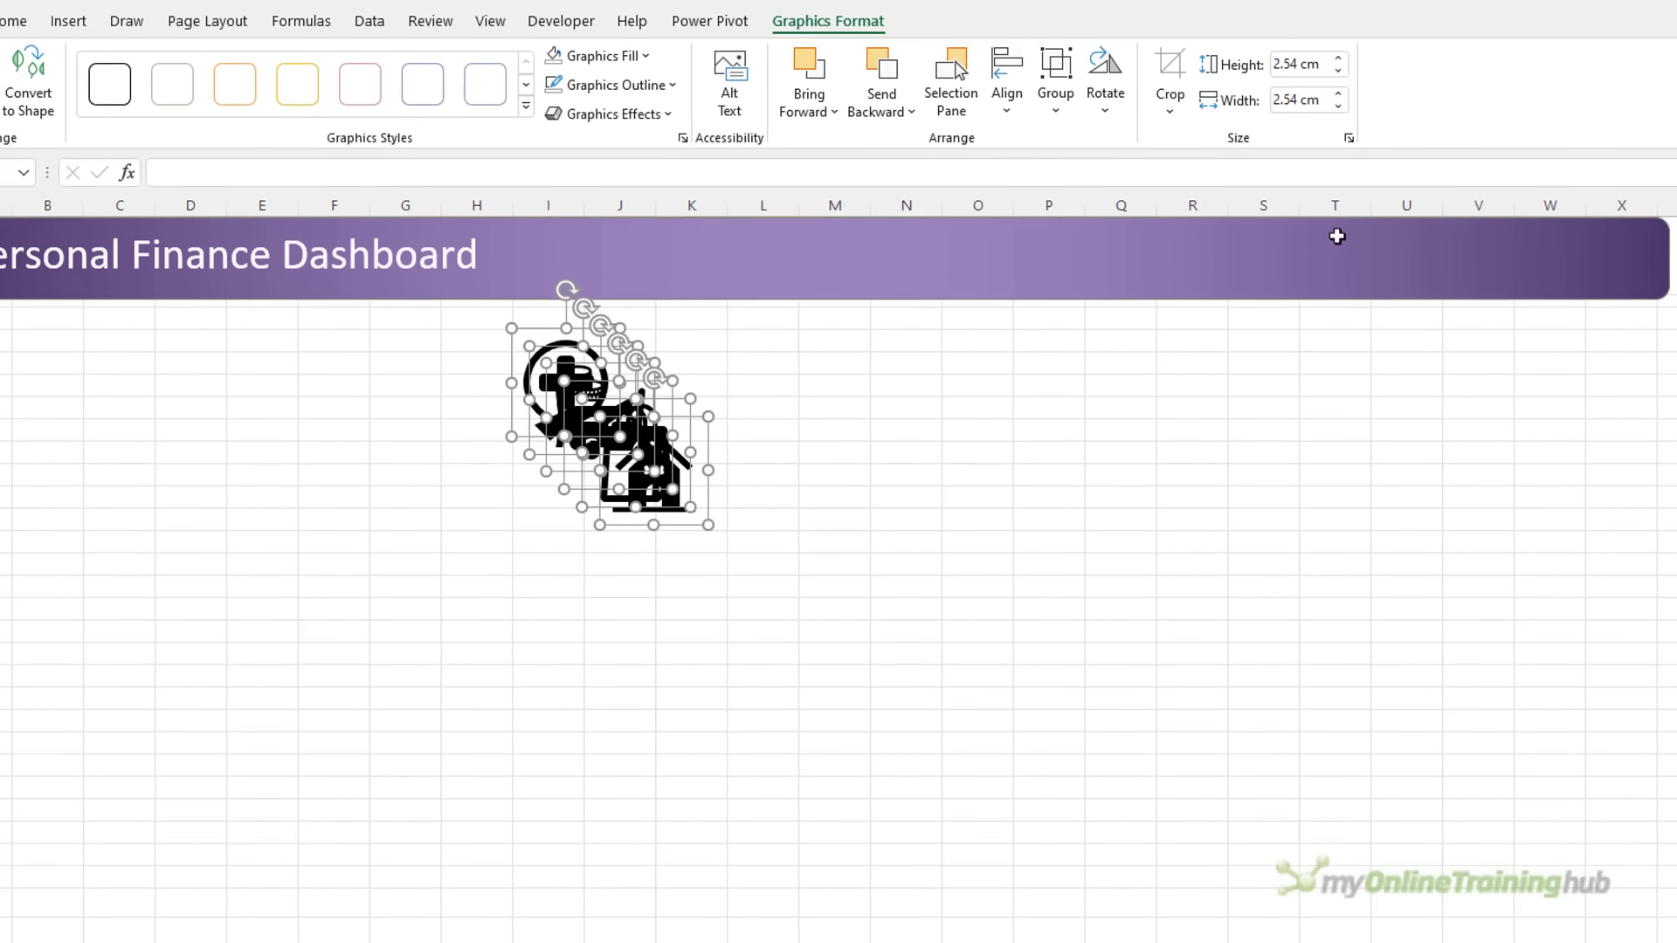
left_click(1296, 65)
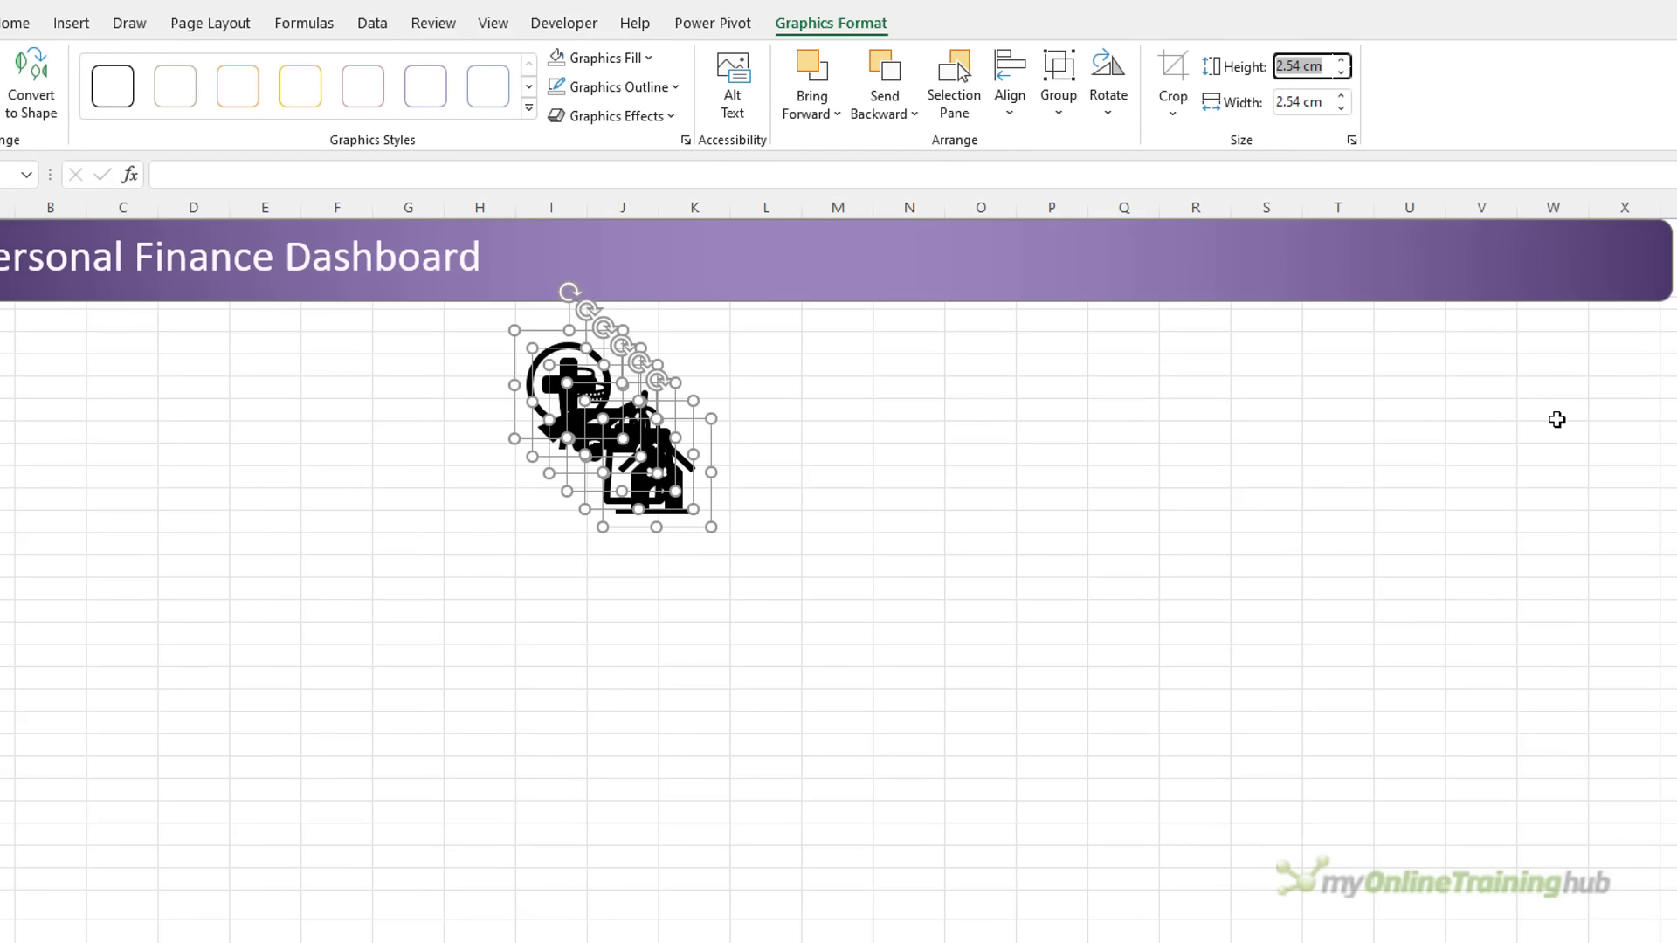
type("1.")
key("Return")
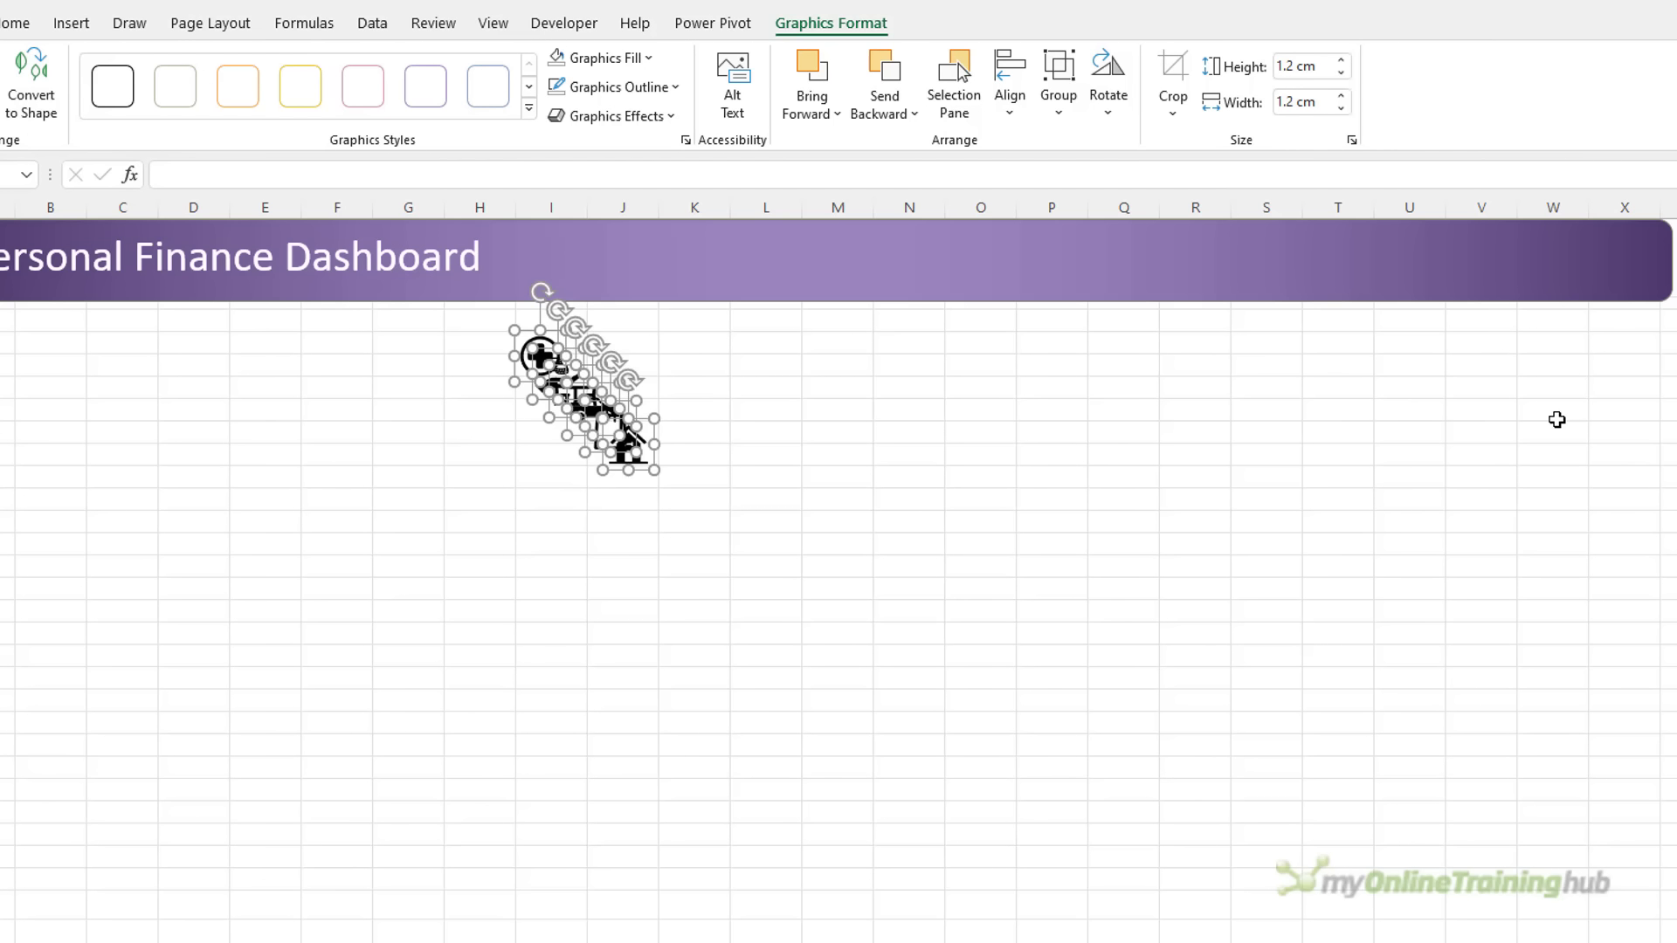
left_click(647, 58)
left_click(706, 175)
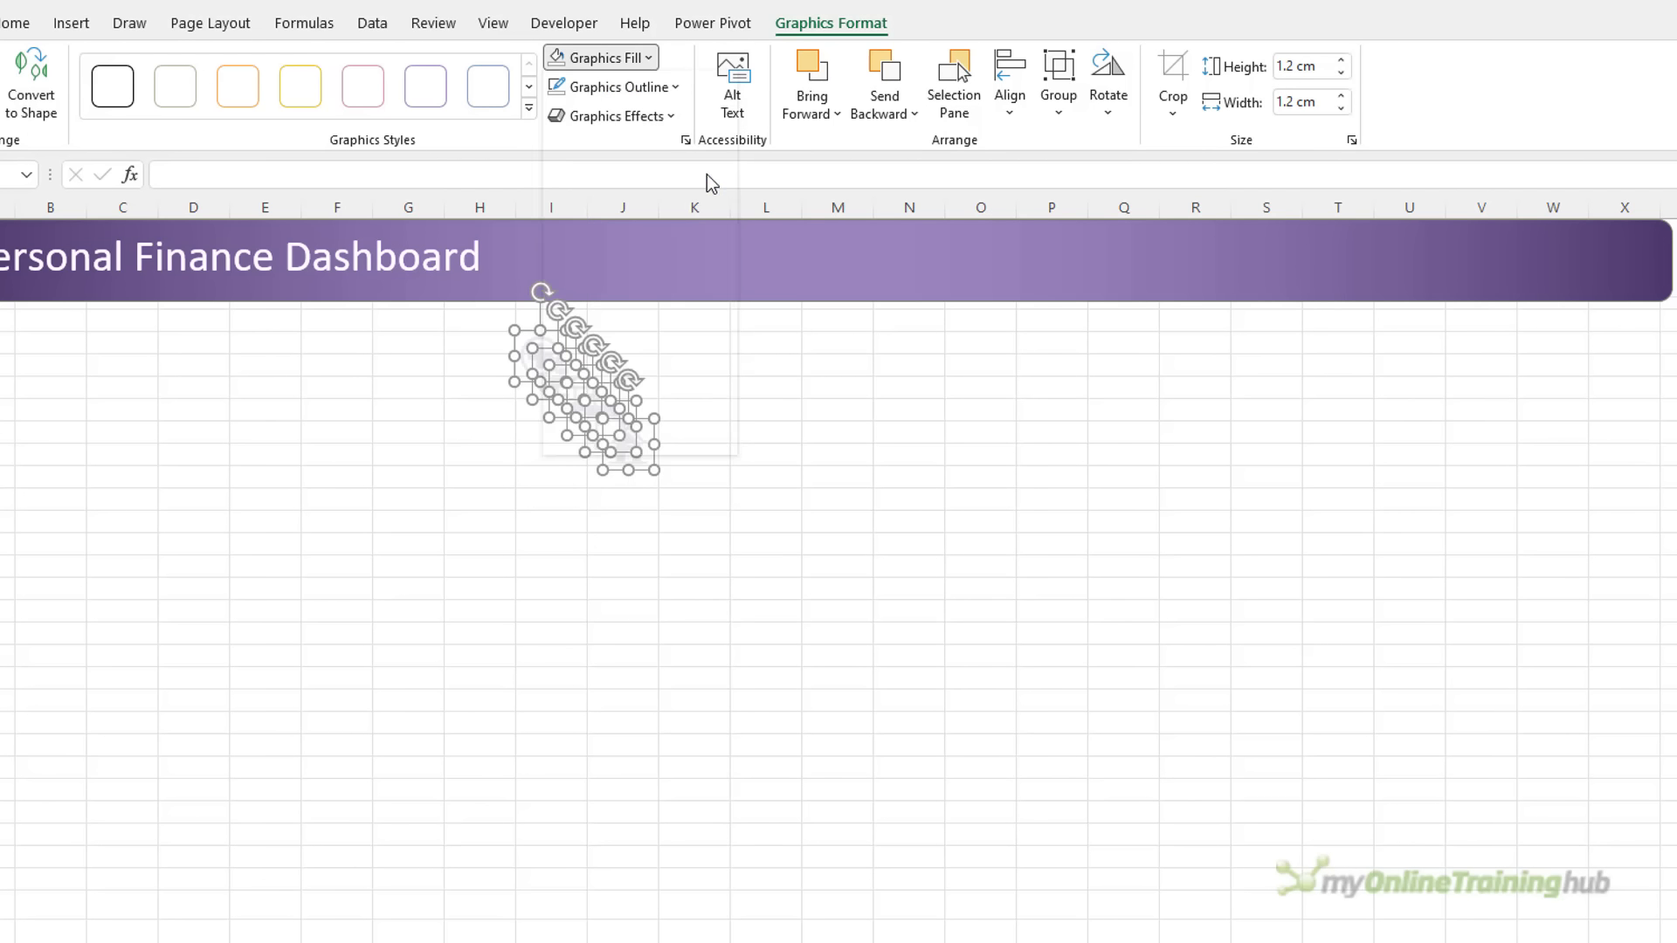
Spread the icons along the banner: bag at N, car at P, table at S, coins and cross at the right
left_click_drag(587, 378, 1476, 257)
left_click(748, 414)
left_click_drag(587, 252, 1598, 261)
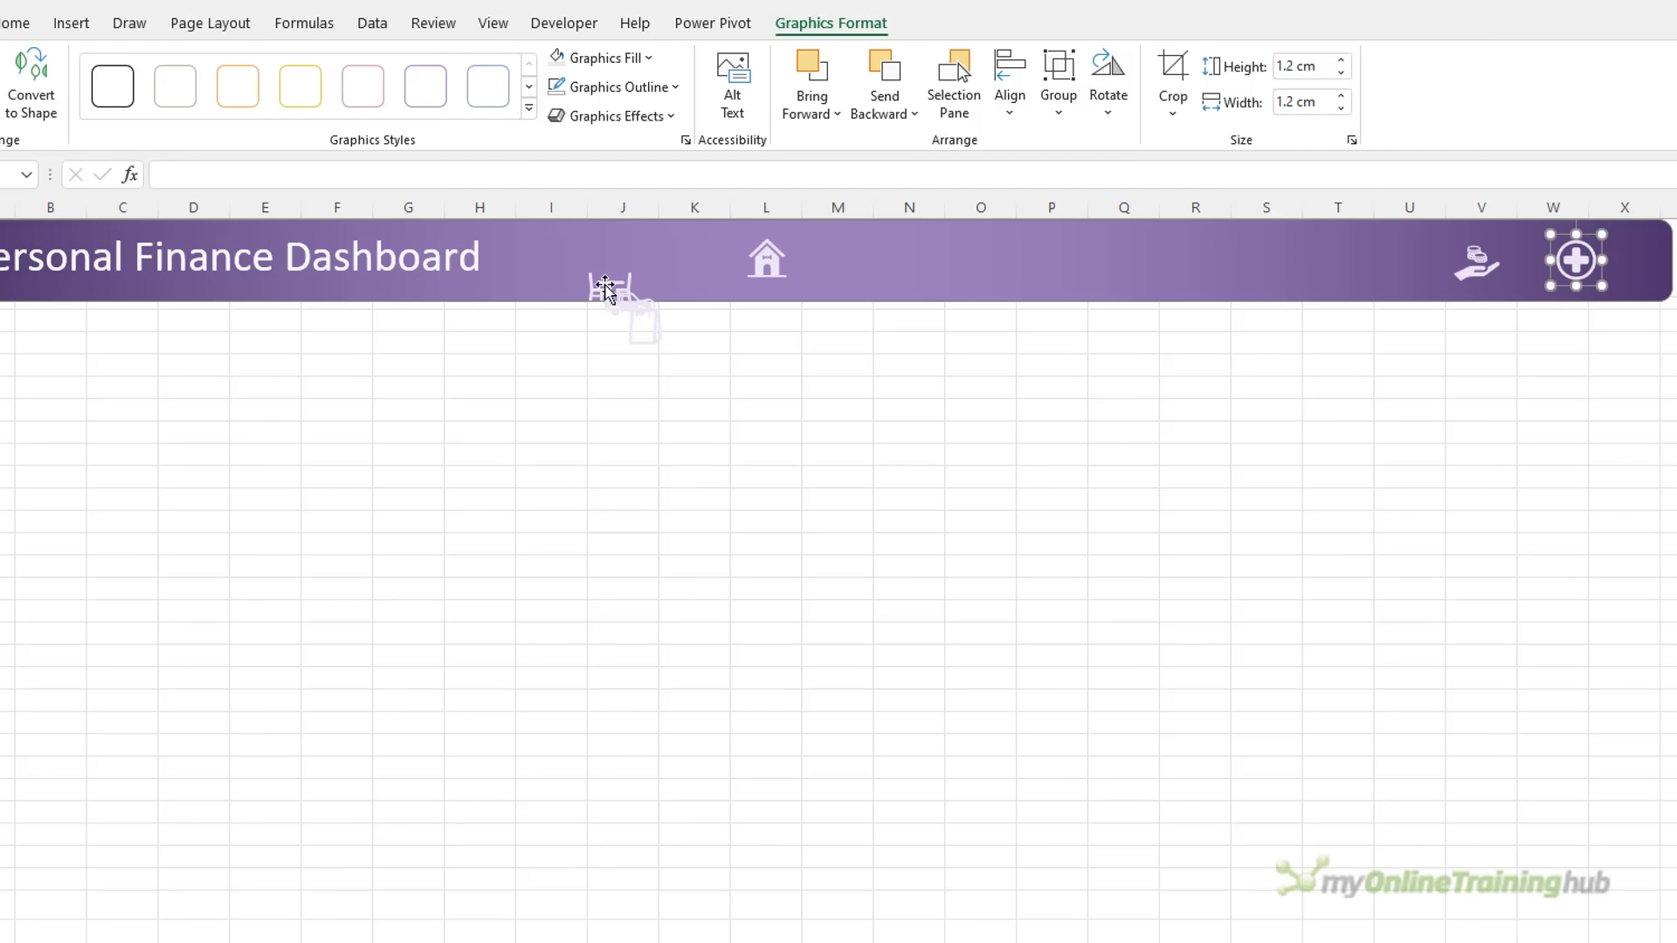
left_click_drag(605, 286, 1075, 240)
left_click_drag(644, 323, 920, 262)
left_click_drag(609, 288, 1291, 258)
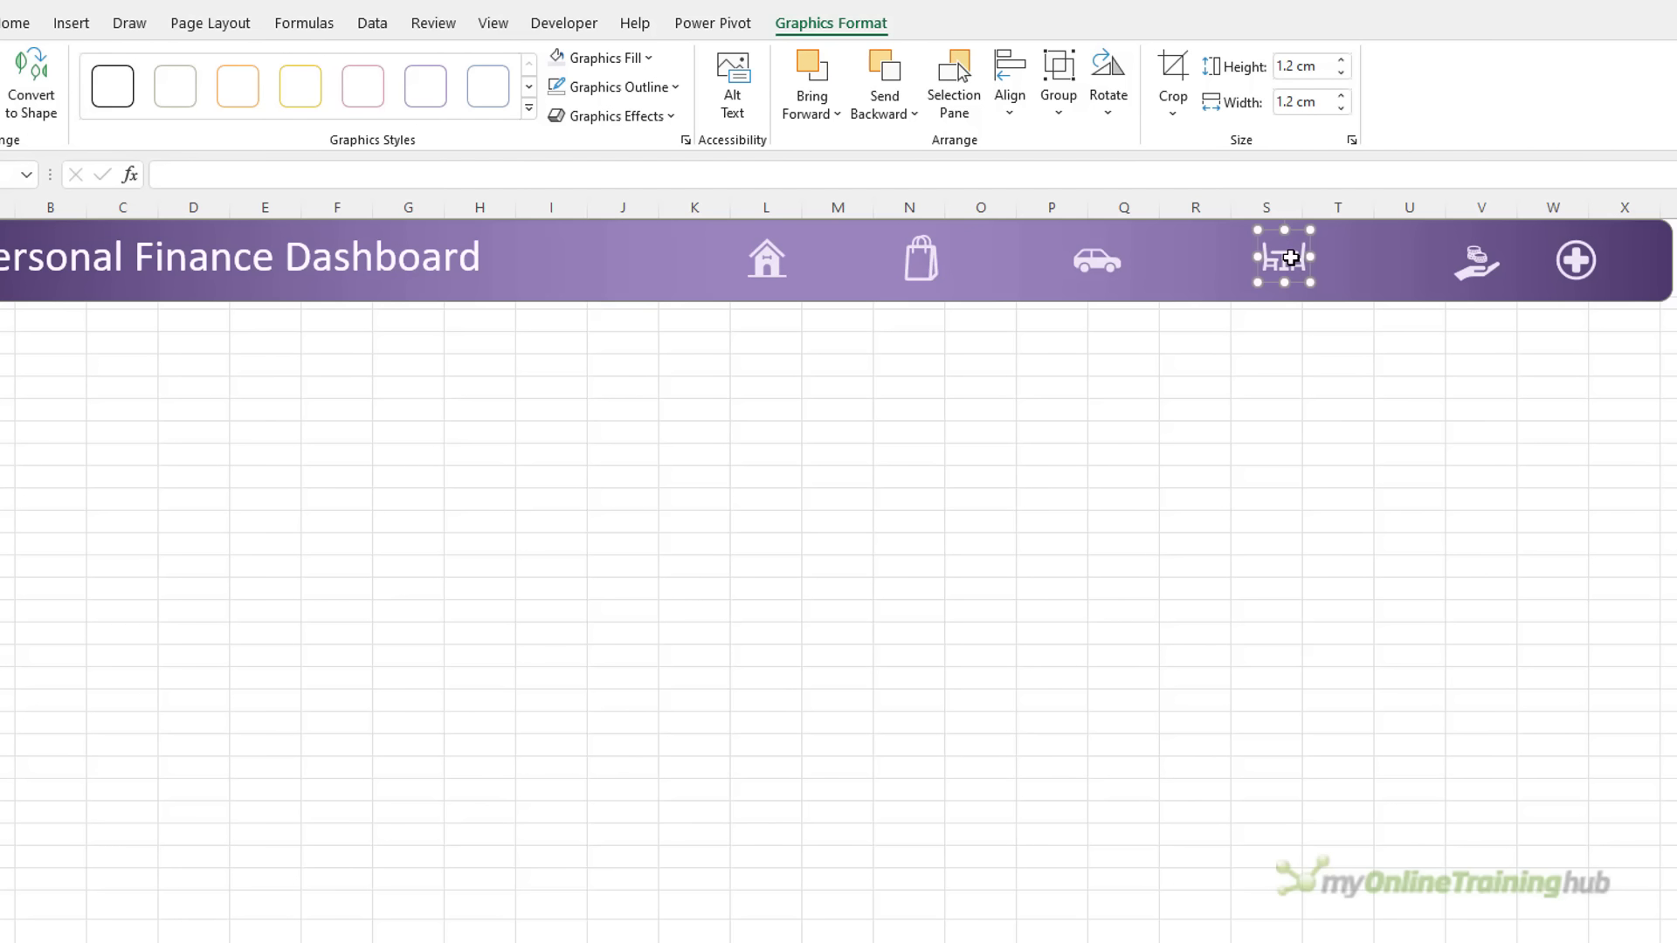
left_click(19, 23)
left_click(1537, 87)
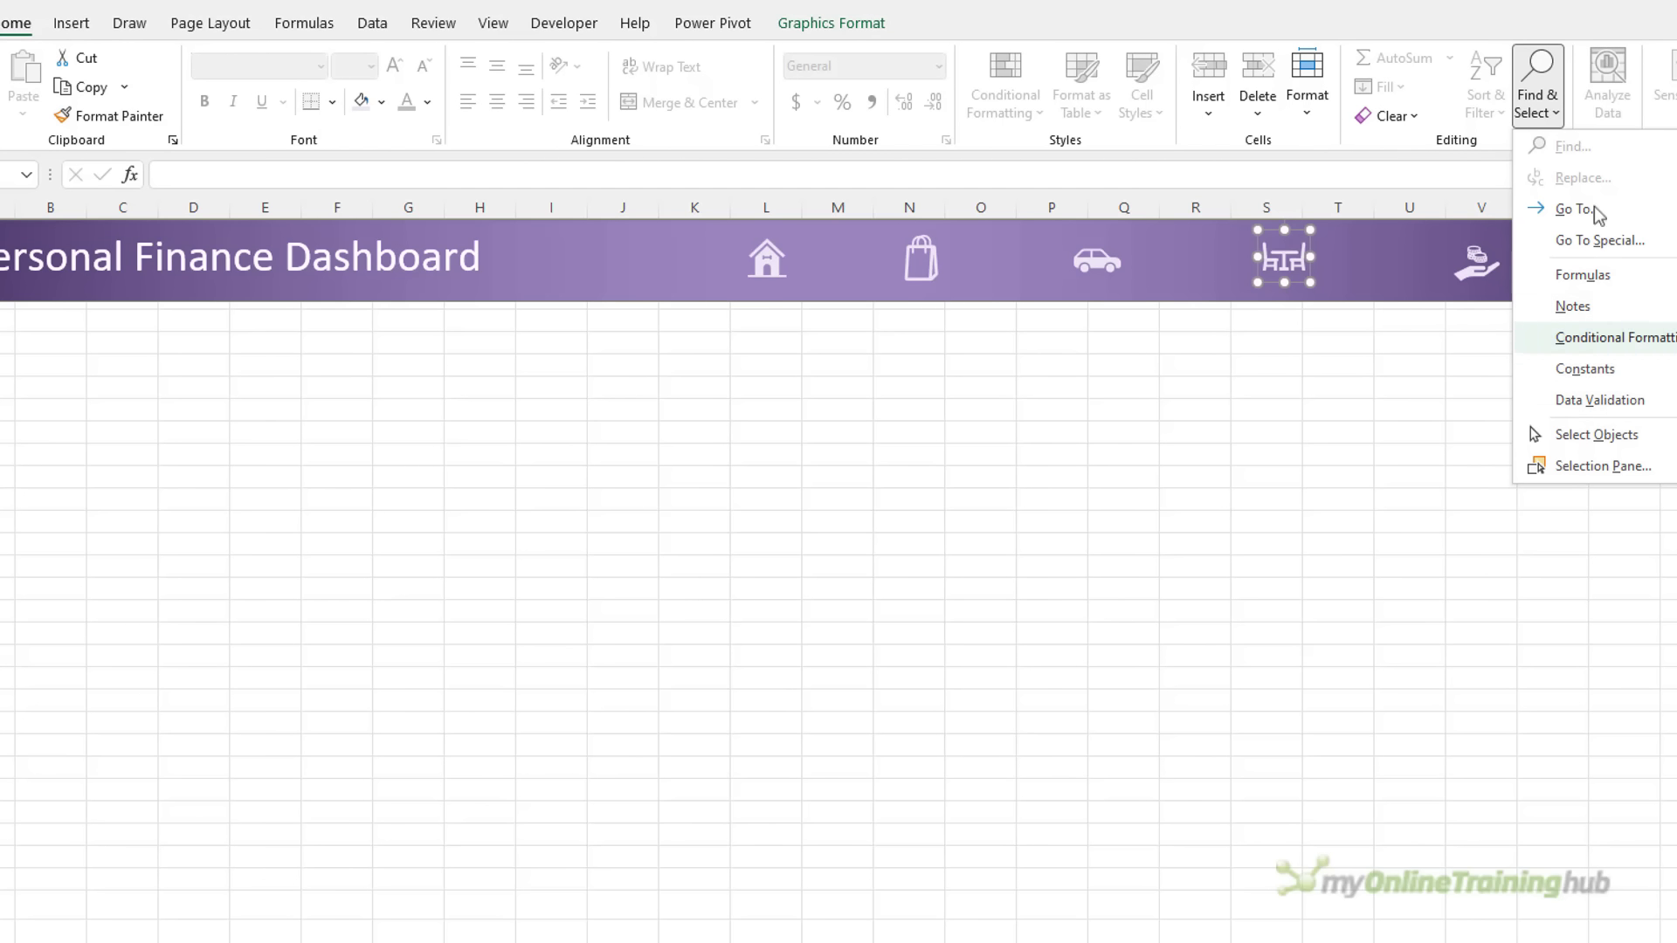
Marquee-select the six icons, align their tops, distribute them horizontally and nudge them up twice
left_click(1668, 444)
left_click_drag(1673, 390, 699, 218)
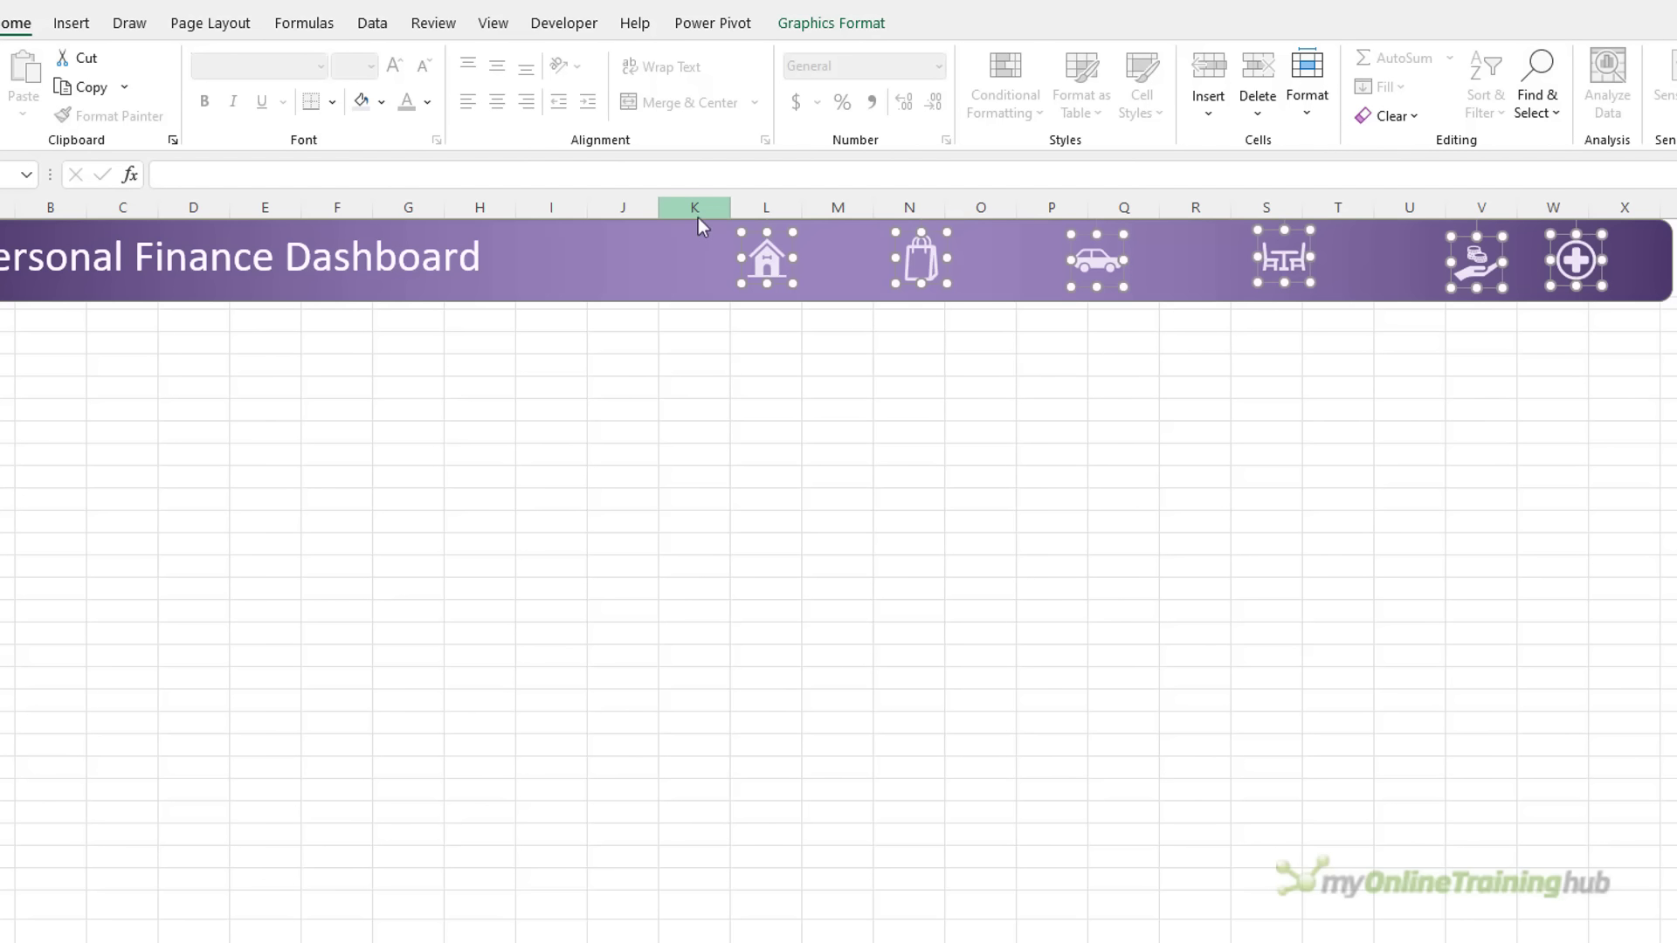
left_click(790, 35)
left_click(1011, 109)
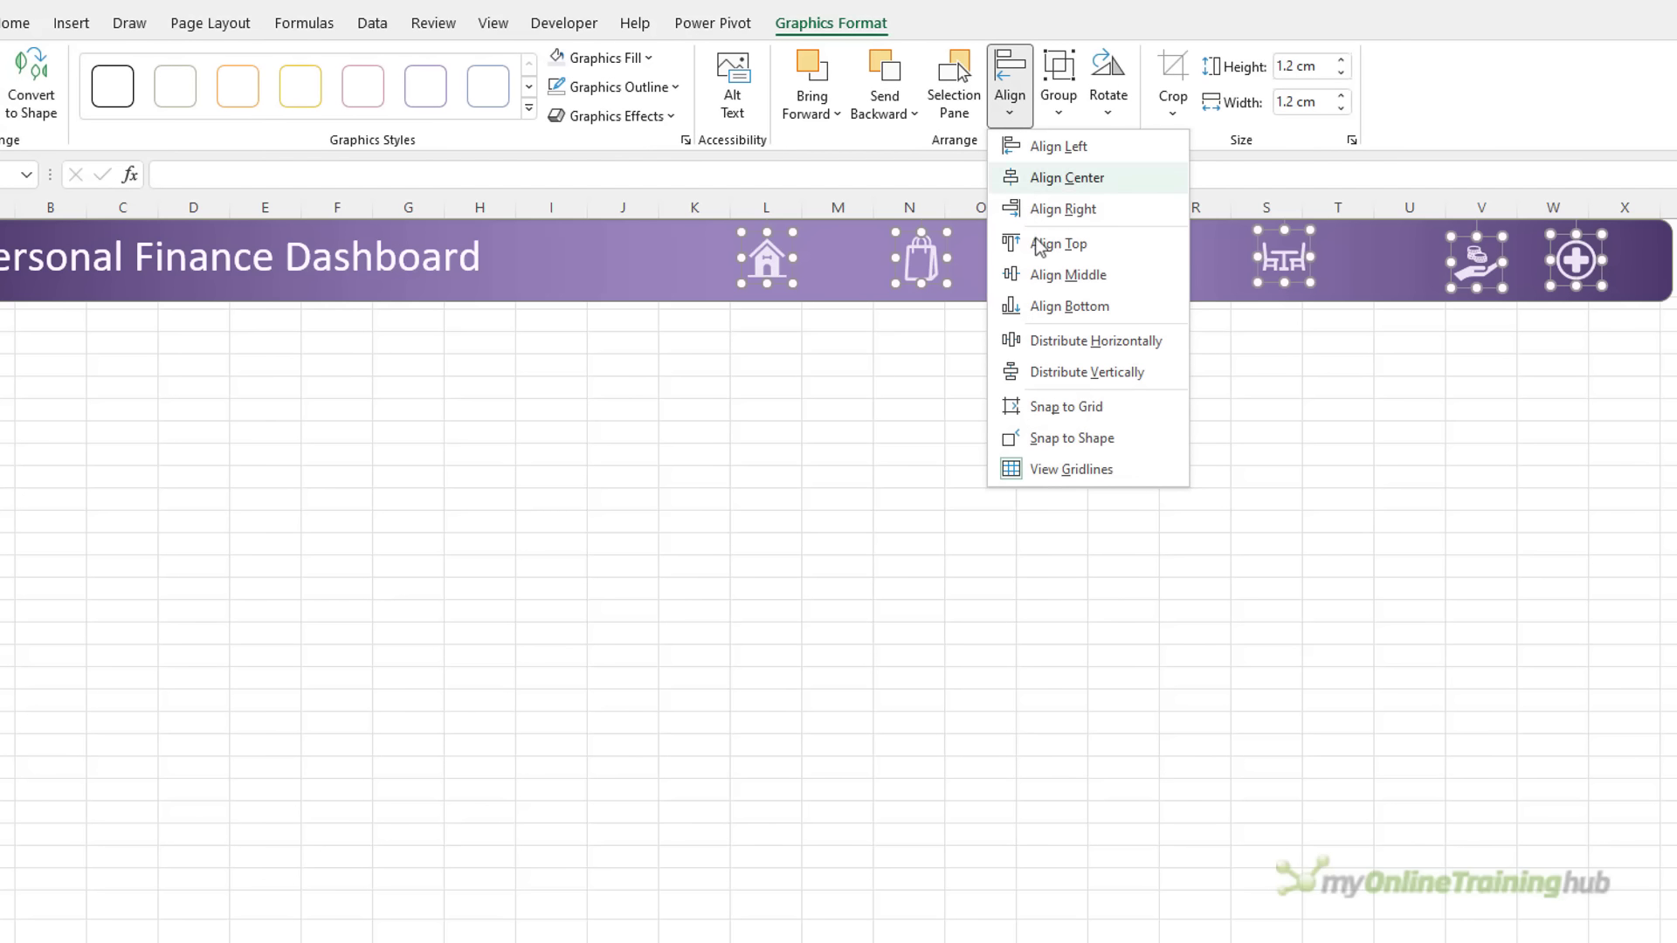
left_click(1038, 242)
left_click(1011, 109)
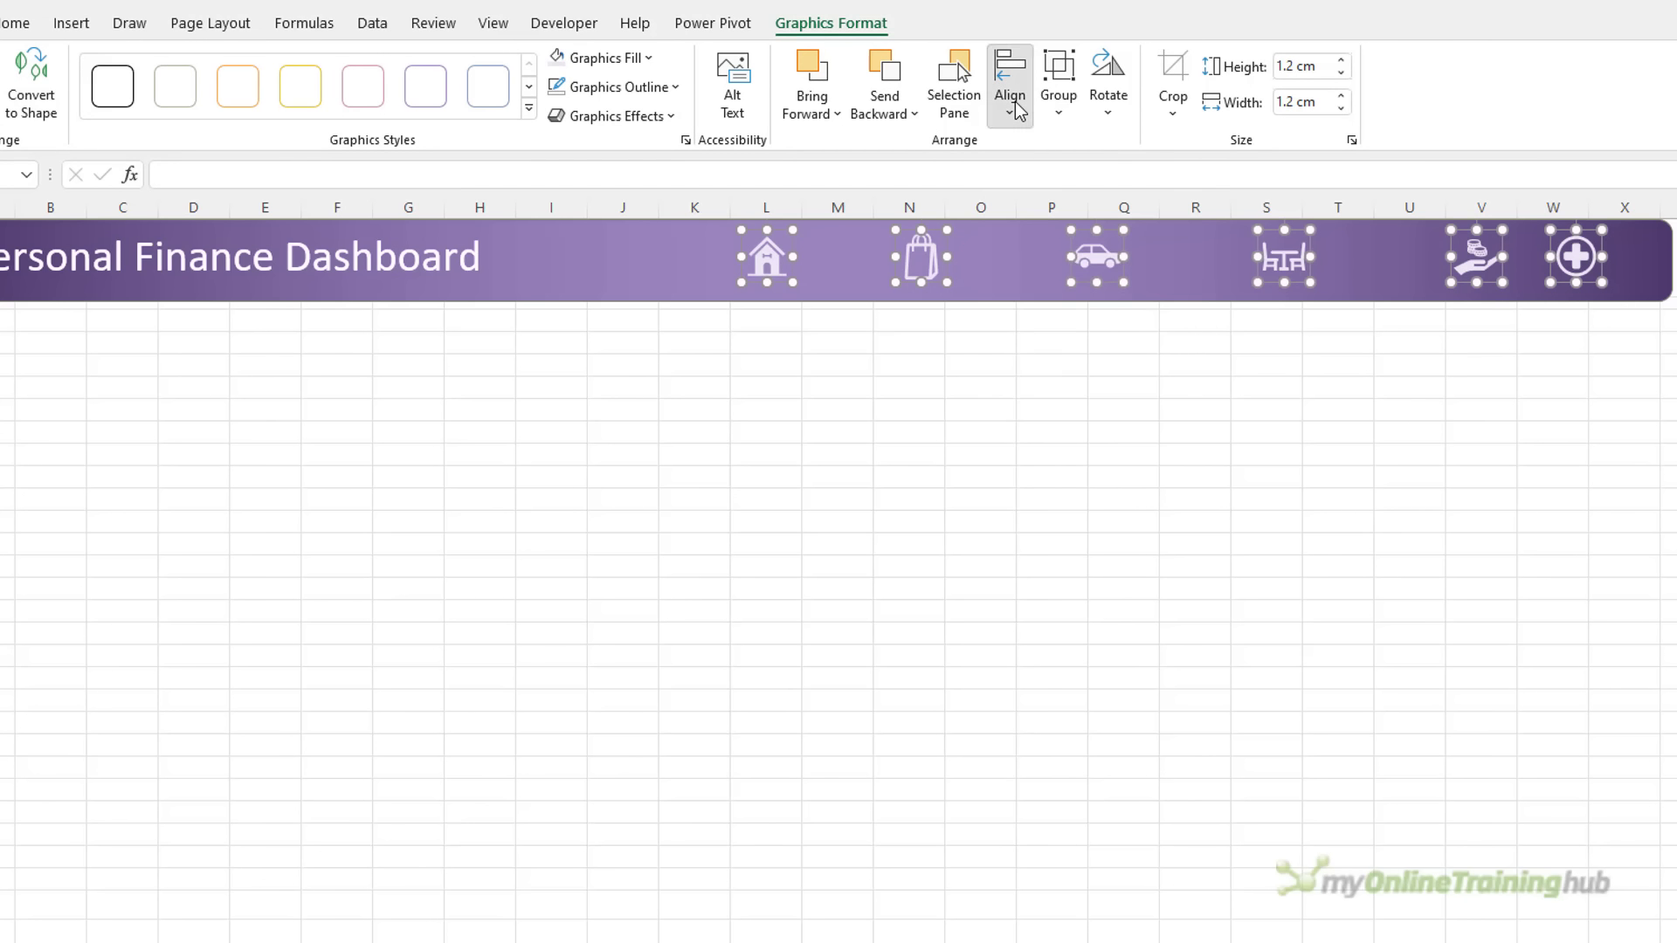
left_click(1083, 339)
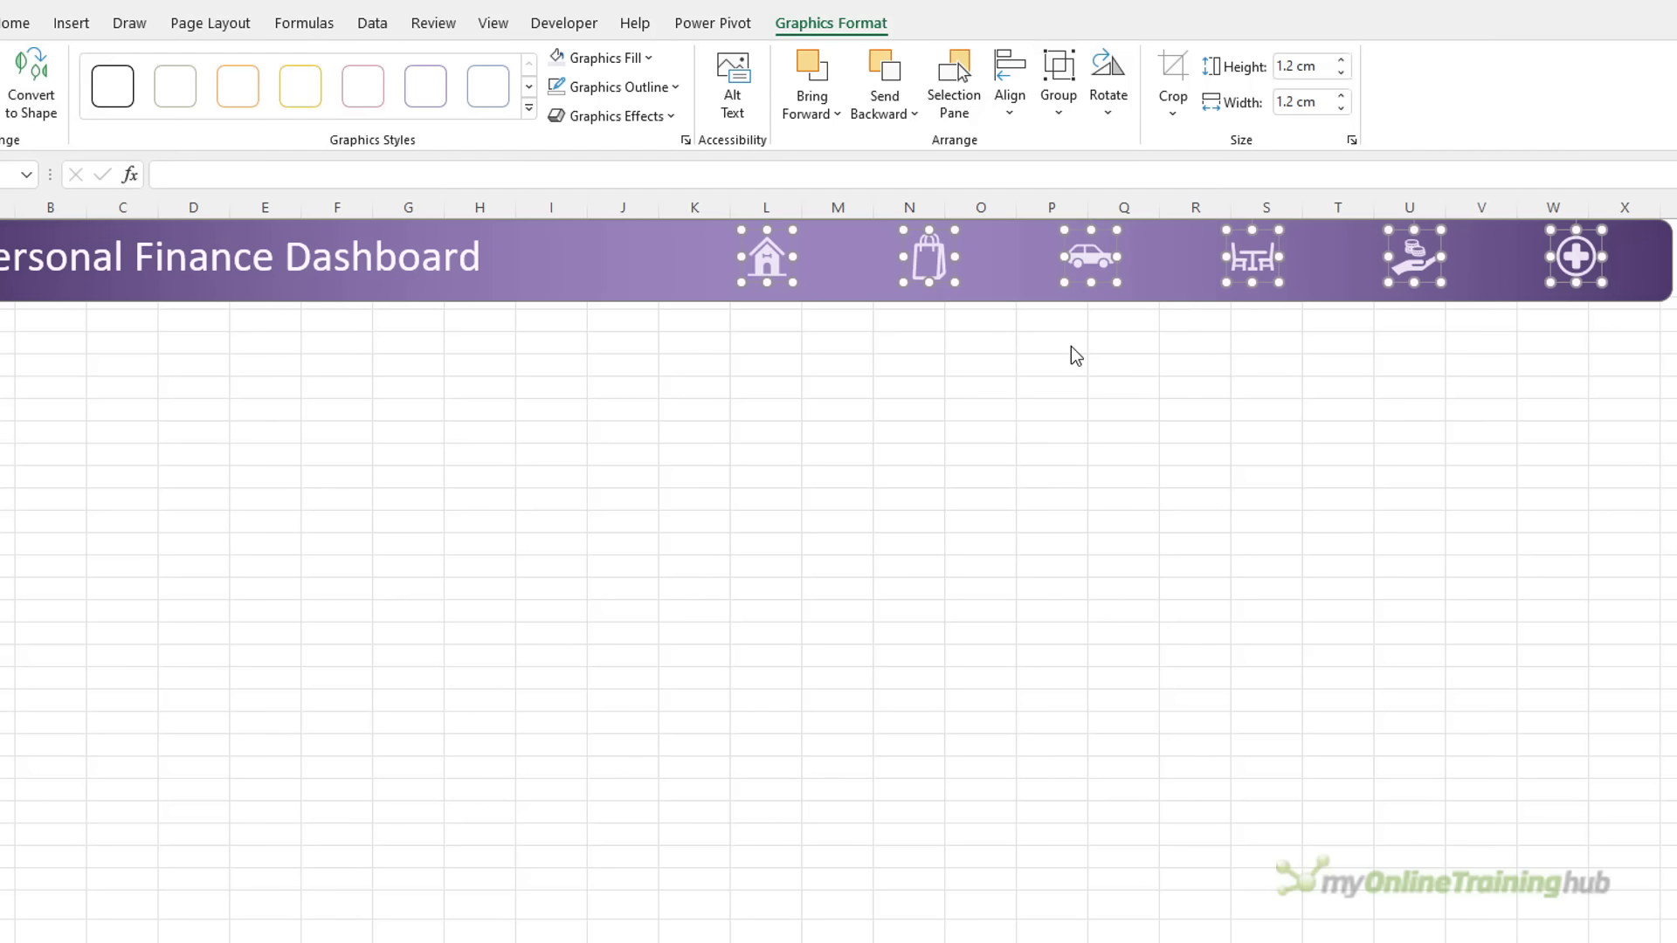
key("Up")
key("Up")
key("Up")
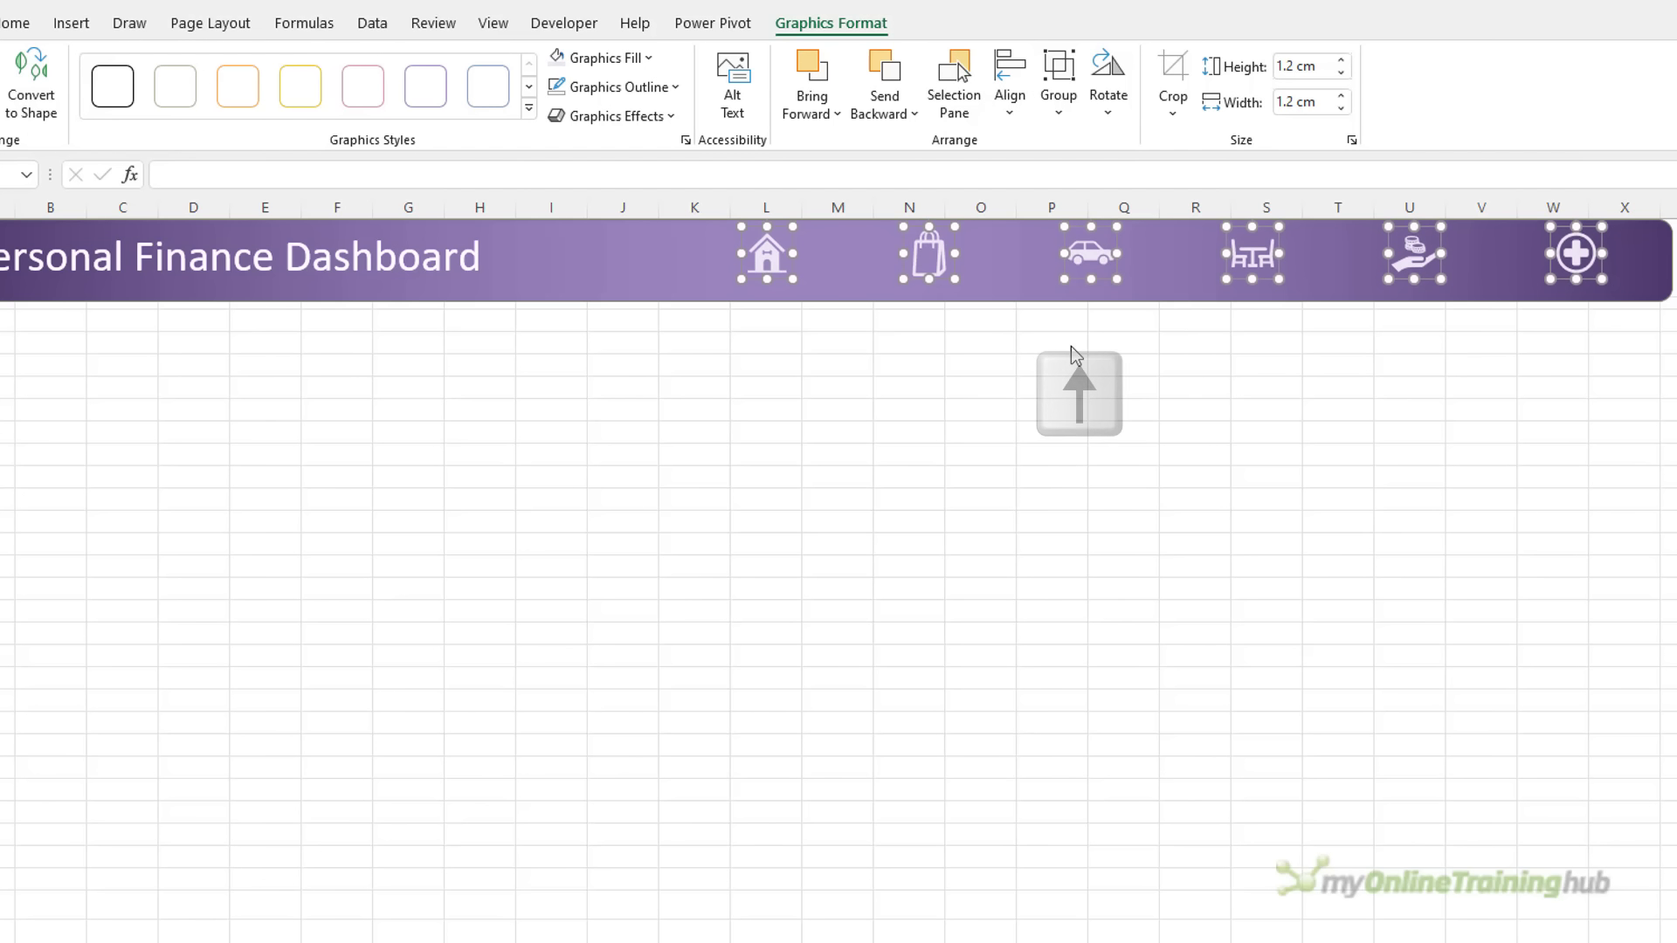
key("Up")
key("Up")
key("Up")
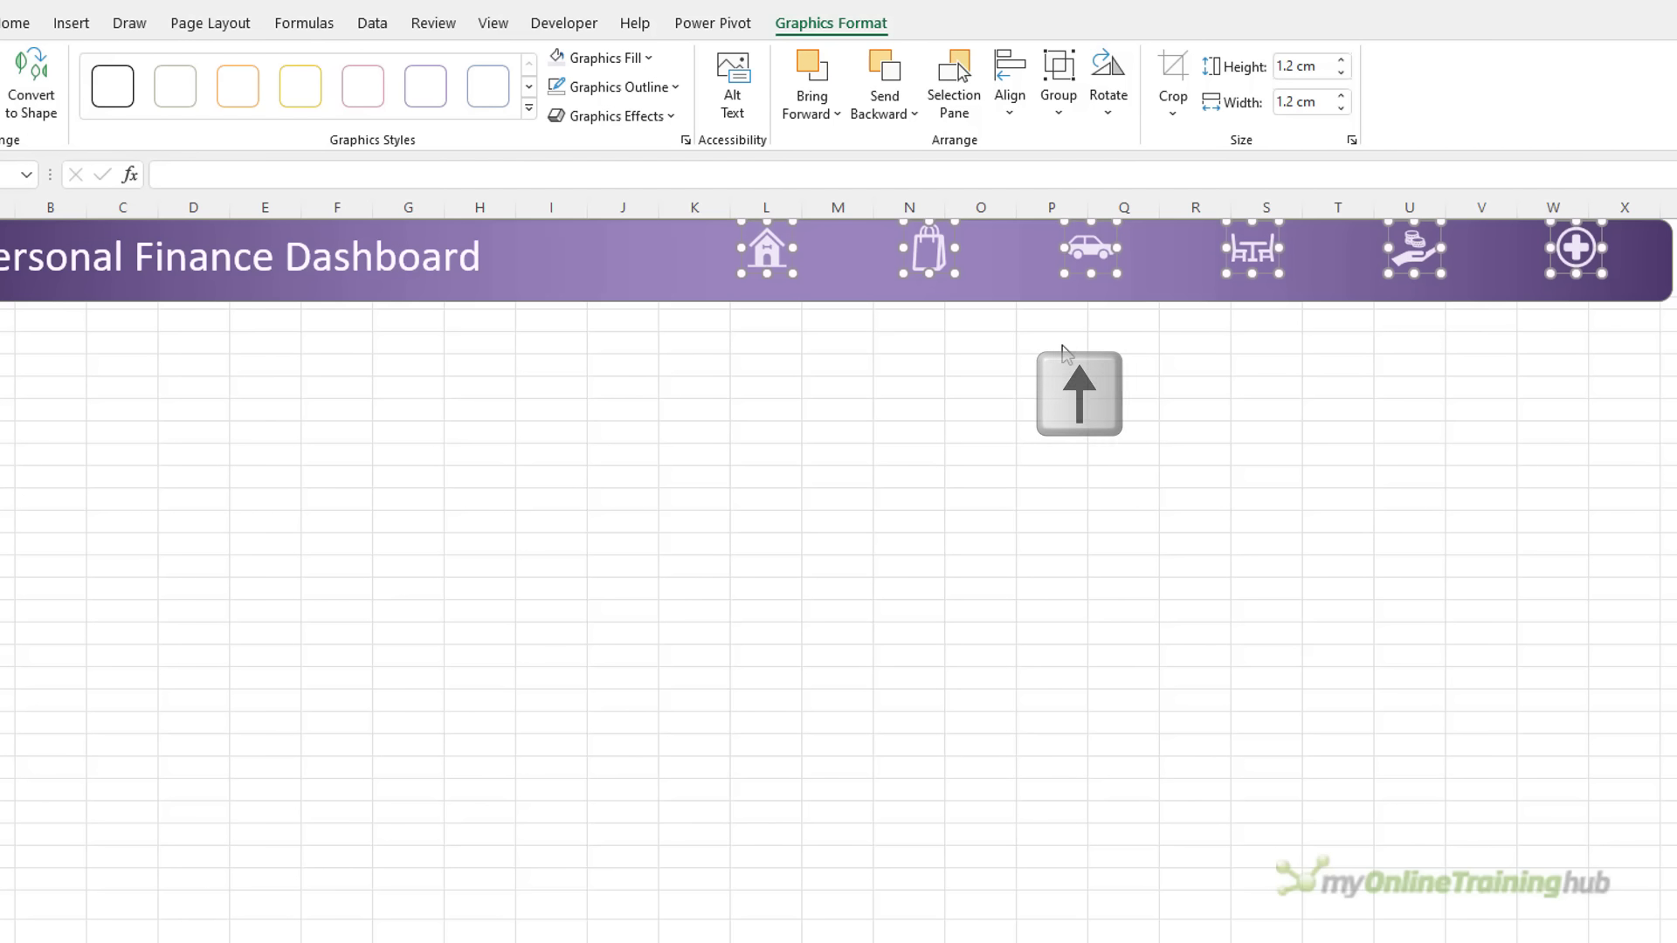
key("Escape")
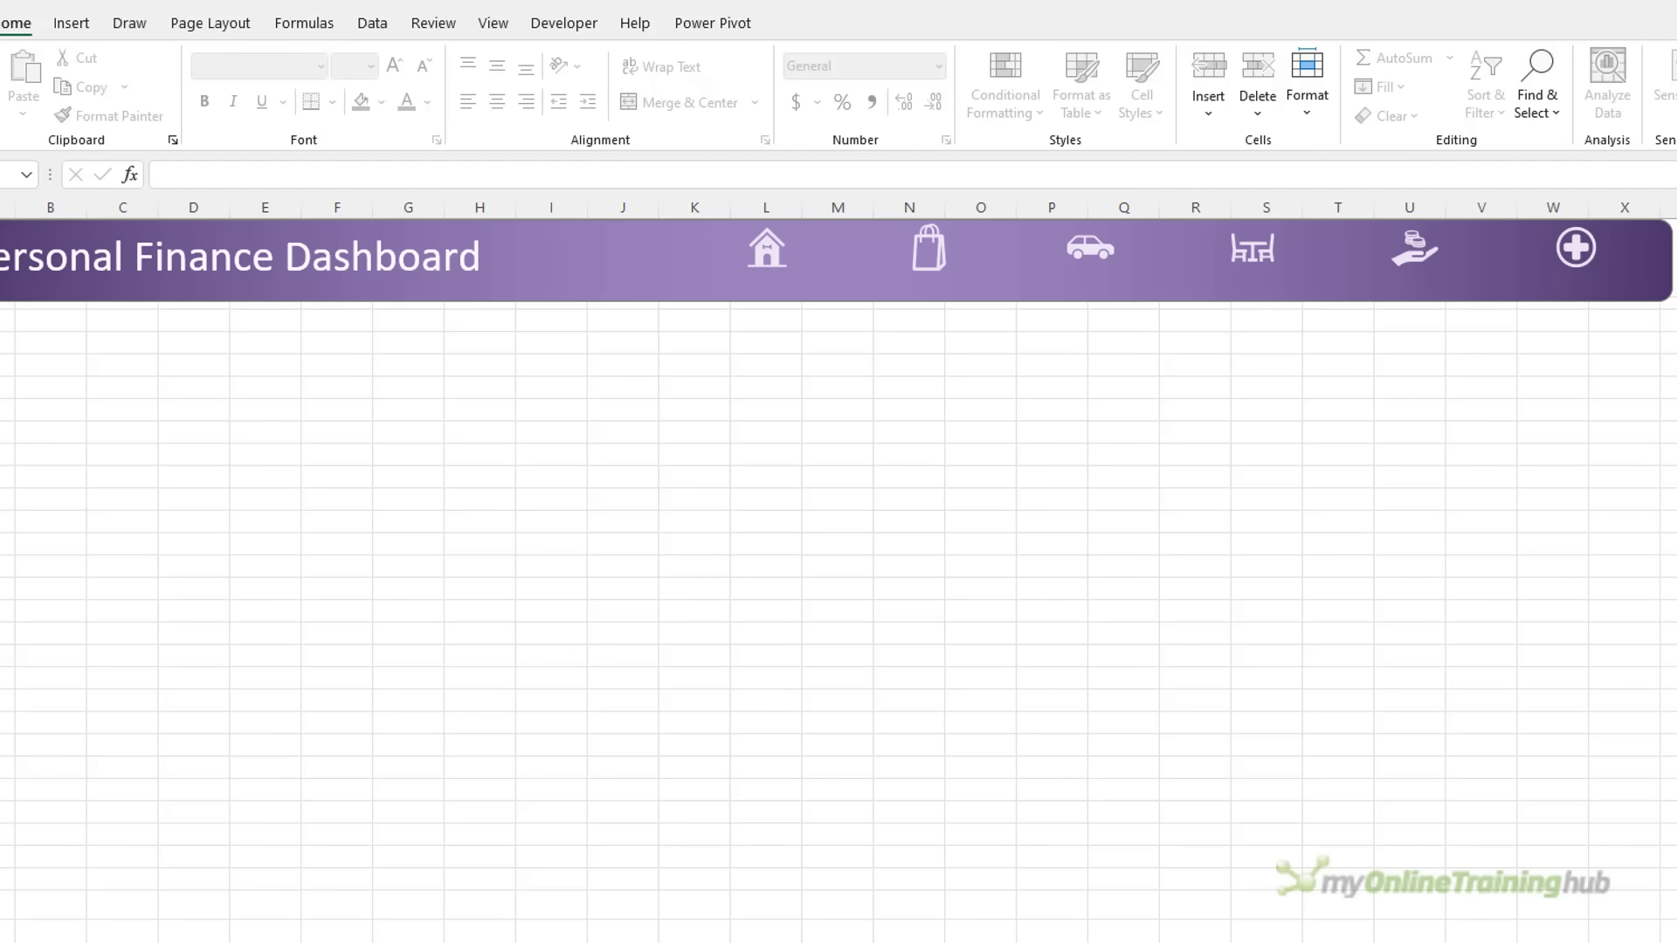
Draw a text box on the banner between the house and shopping bag icons
left_click(57, 32)
left_click(234, 62)
left_click(233, 113)
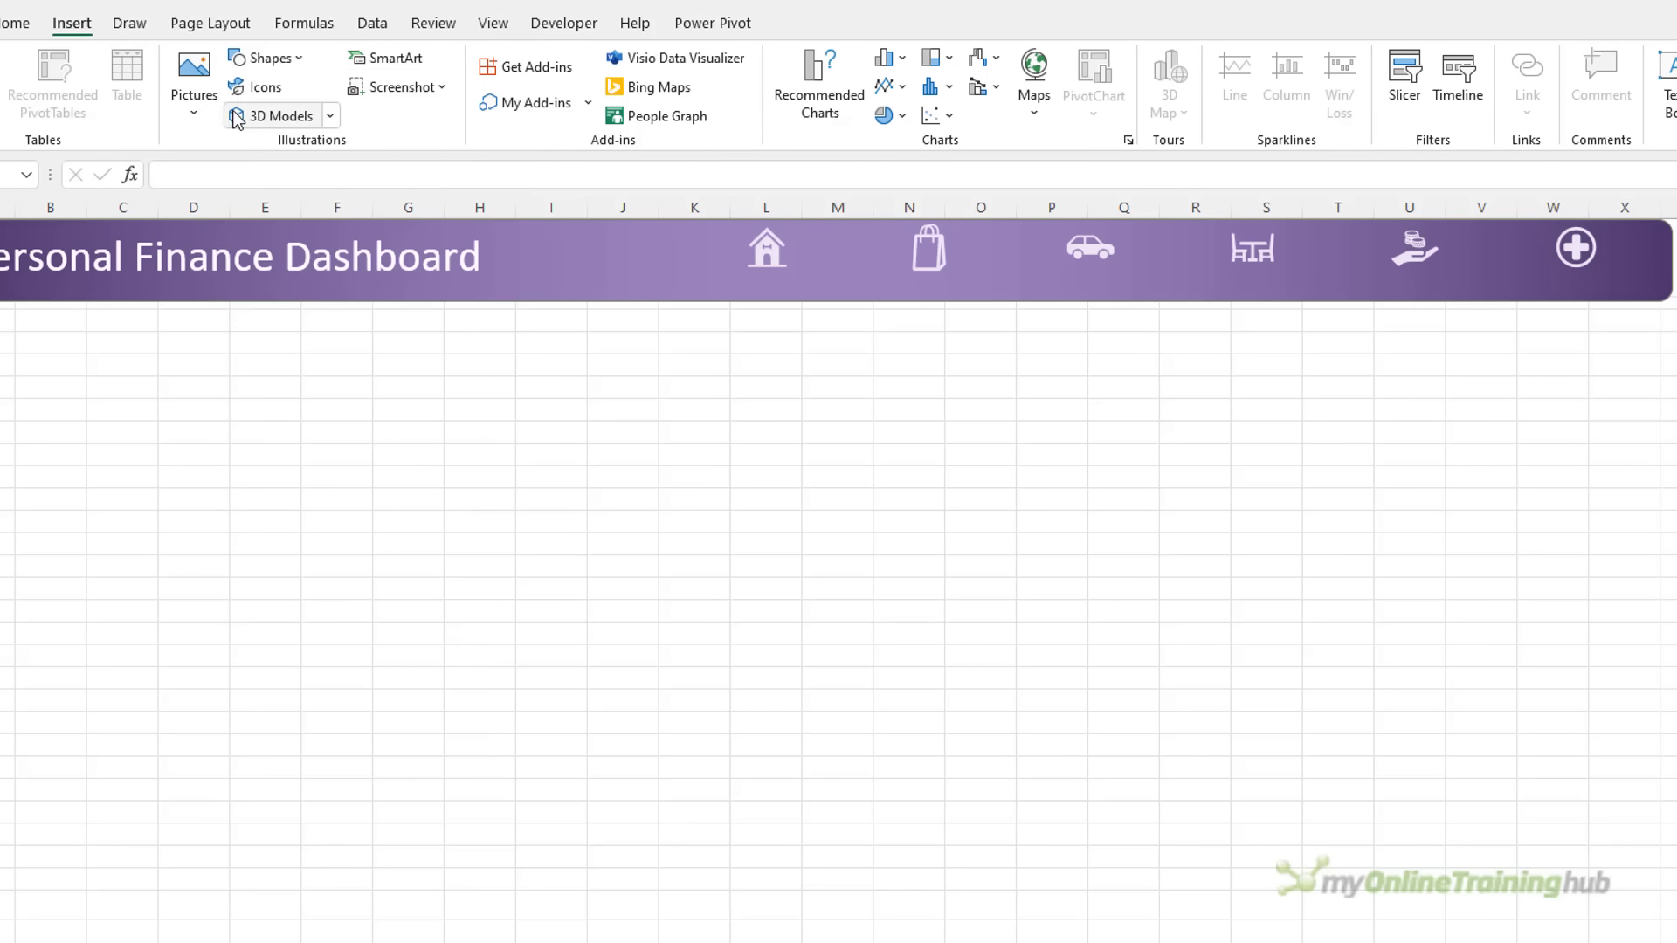
left_click_drag(789, 224, 898, 276)
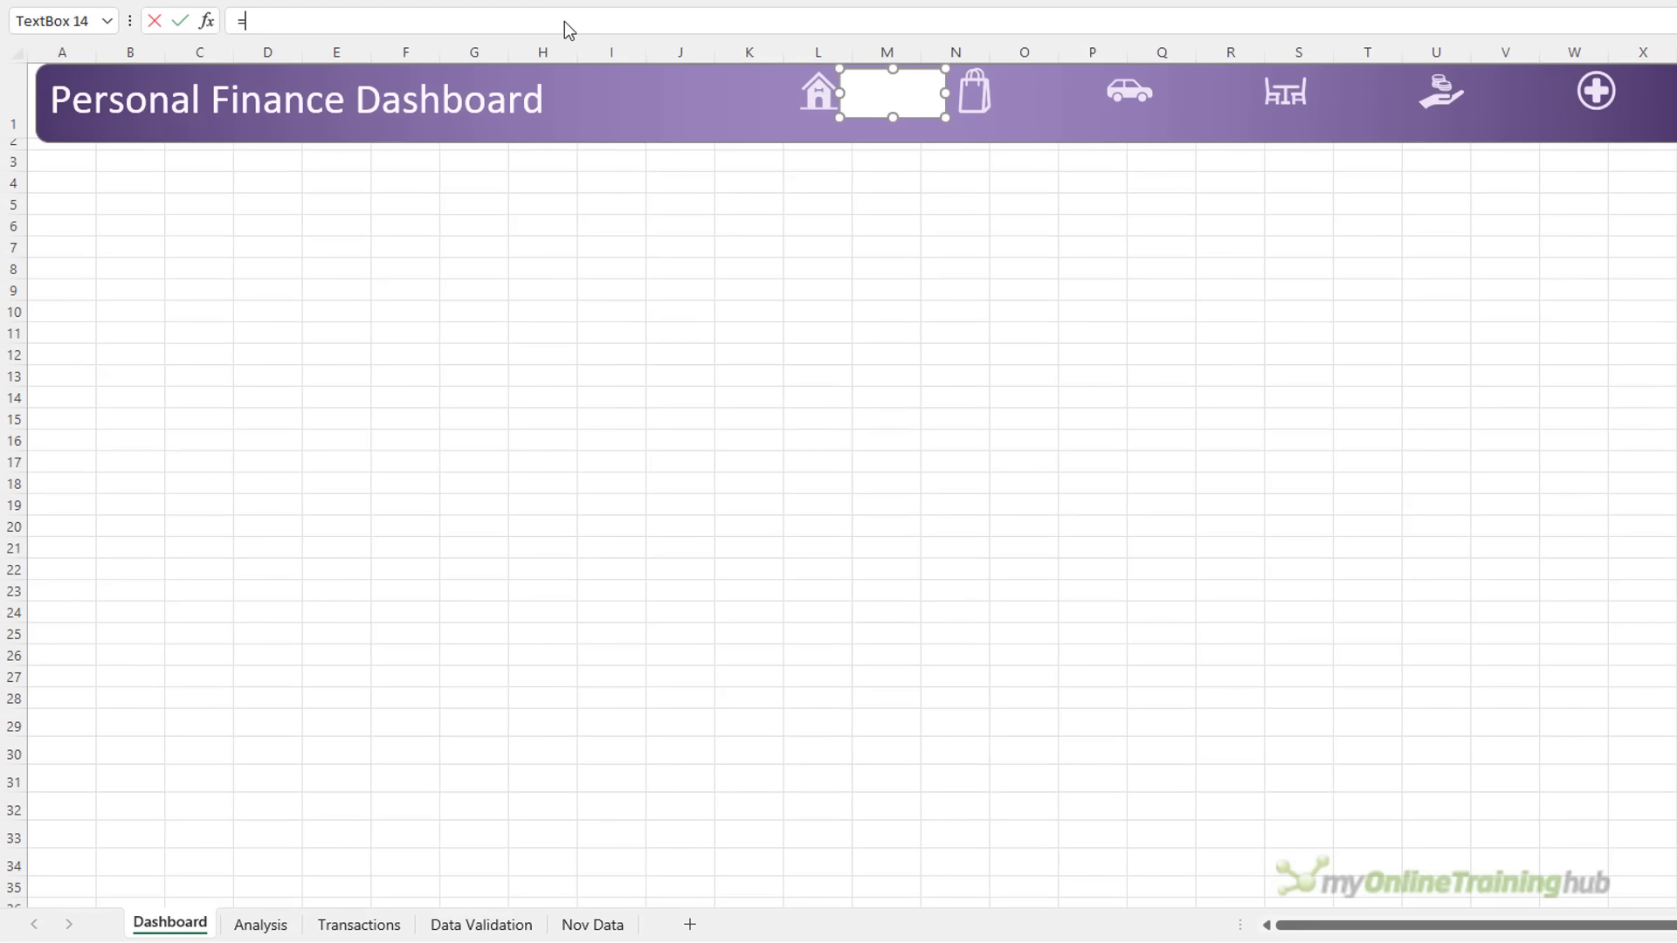
Link the text box to =Analysis!B4 so it shows $16,400
left_click(241, 926)
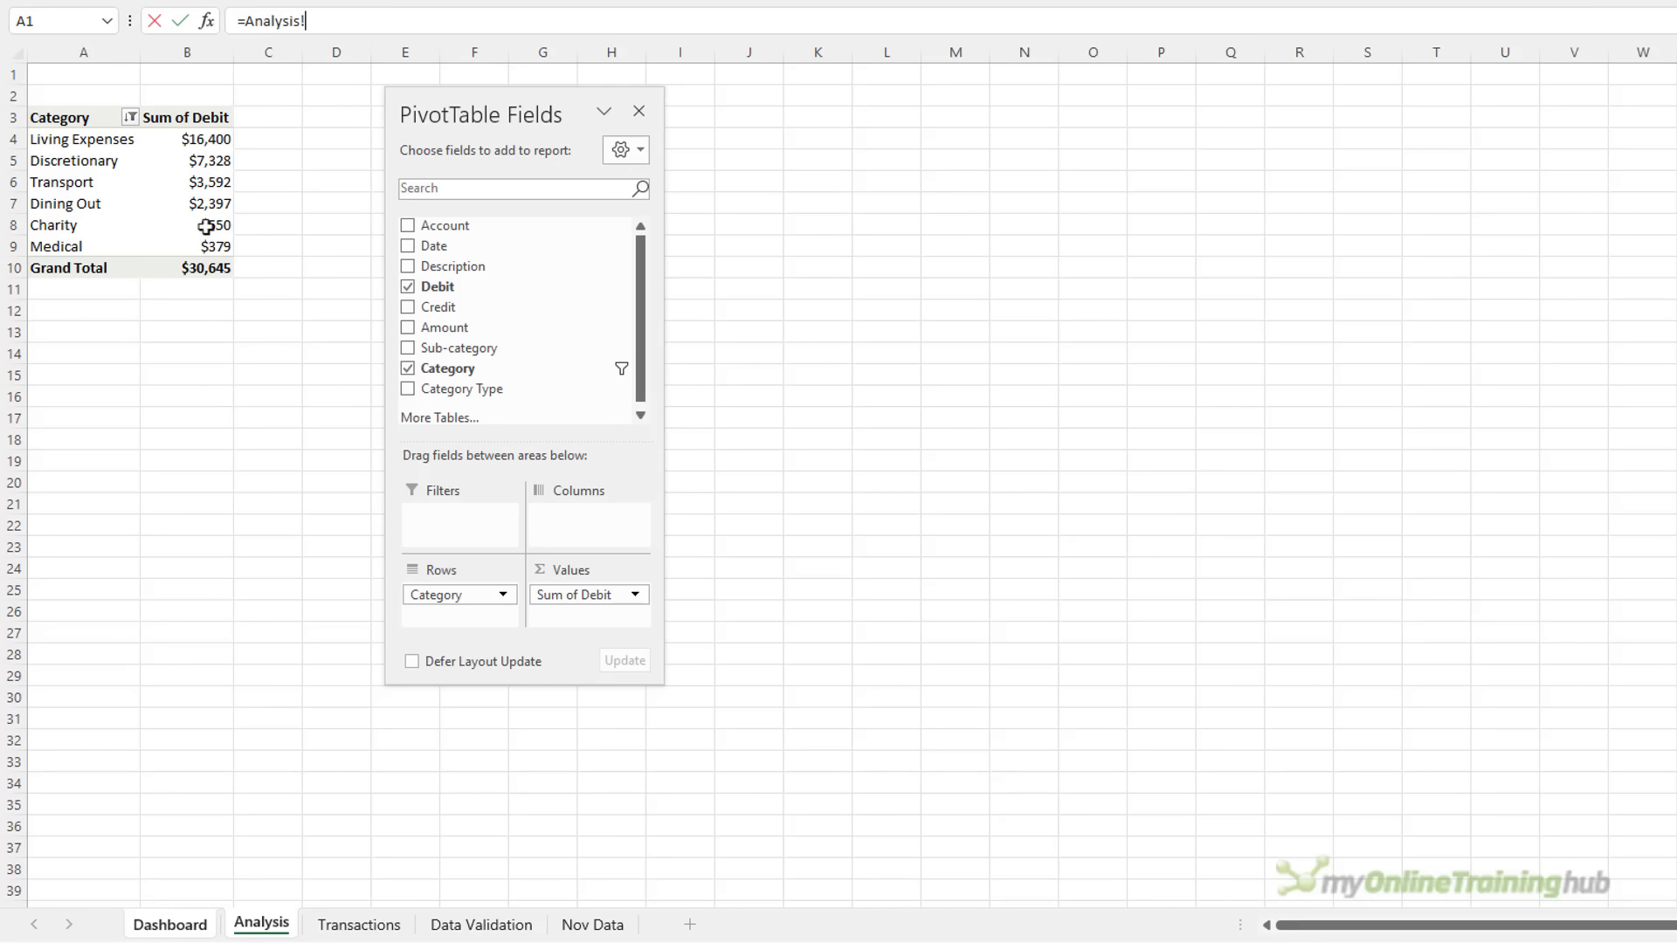
left_click(201, 139)
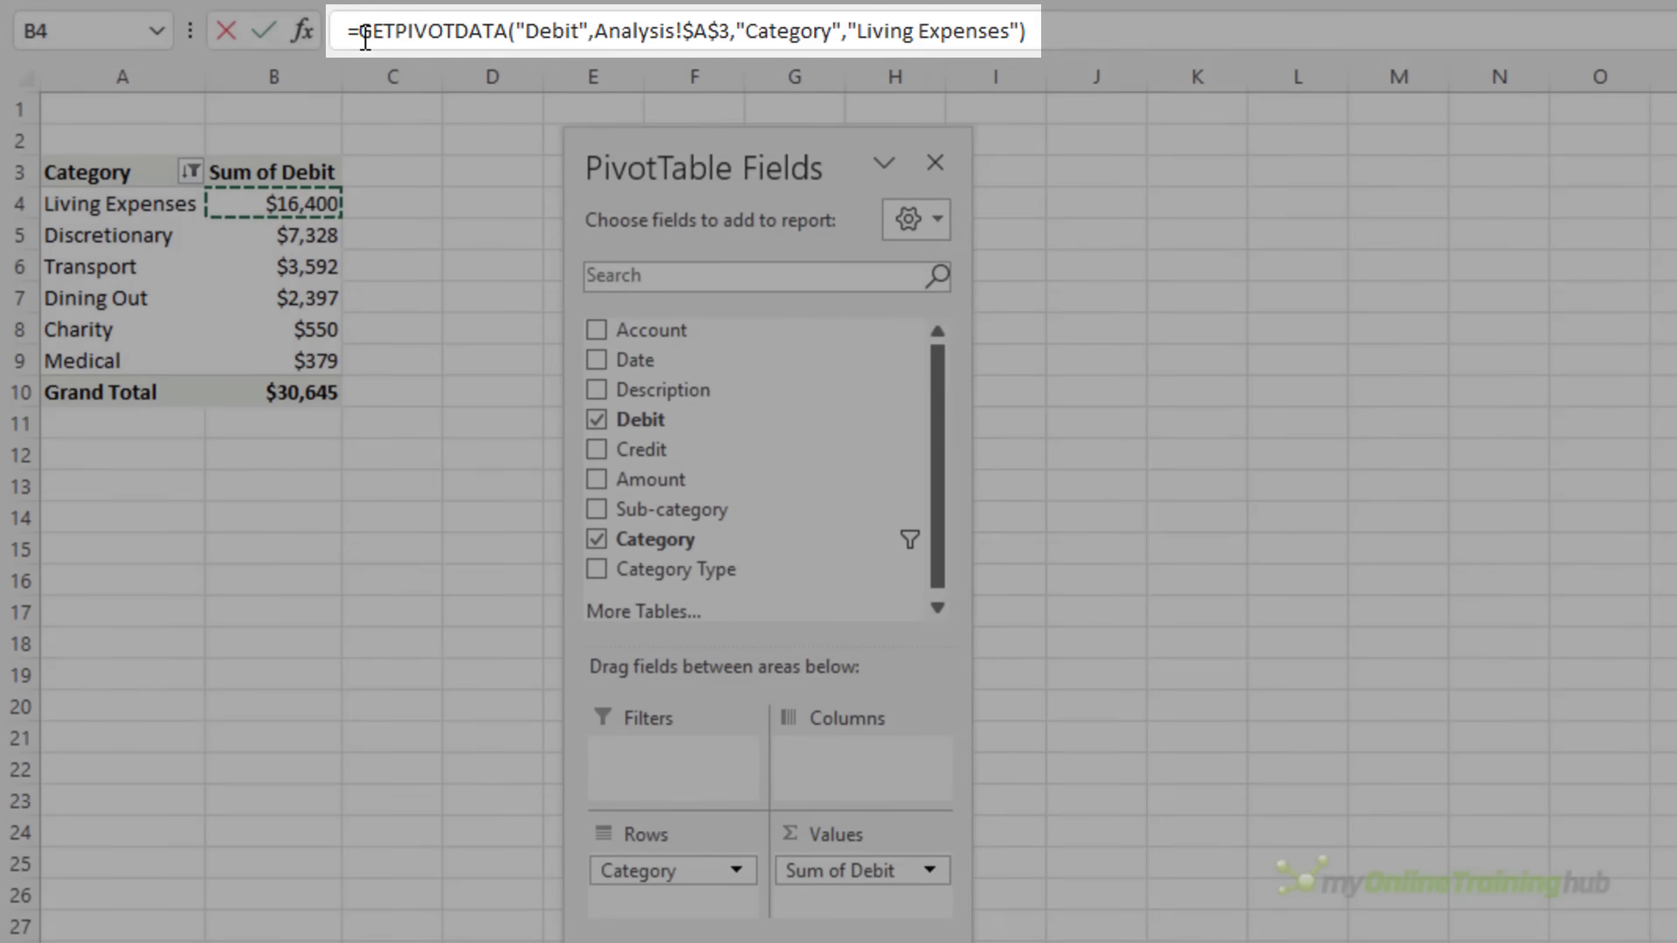
left_click_drag(360, 31, 1078, 18)
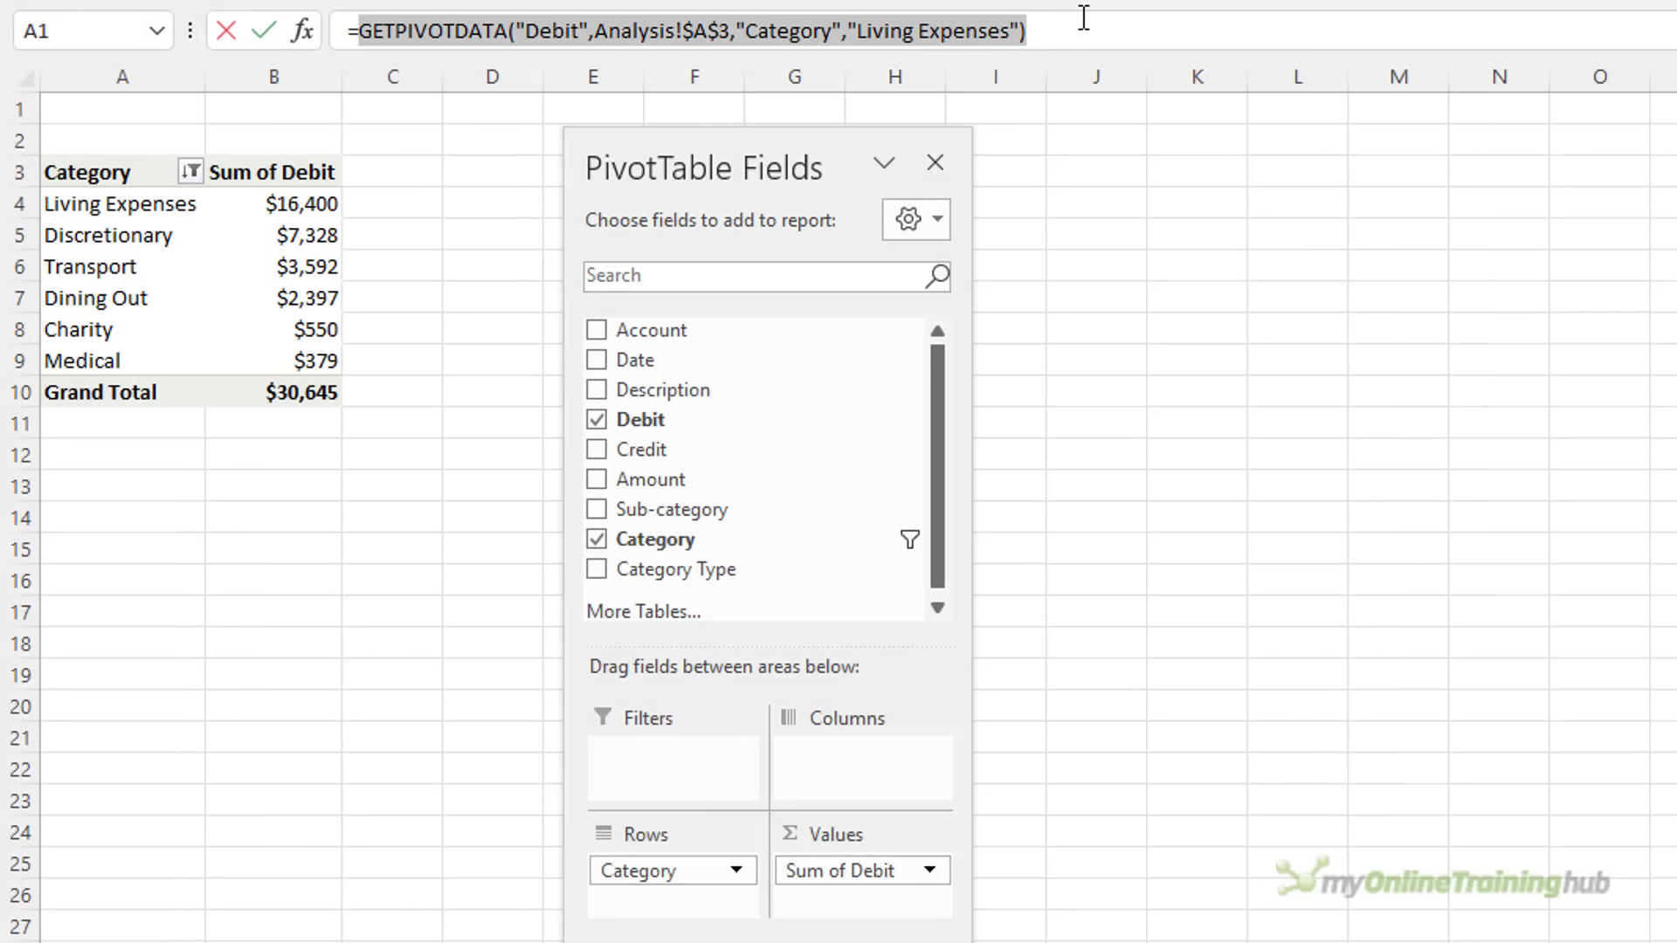
key("BackSpace")
left_click(419, 197)
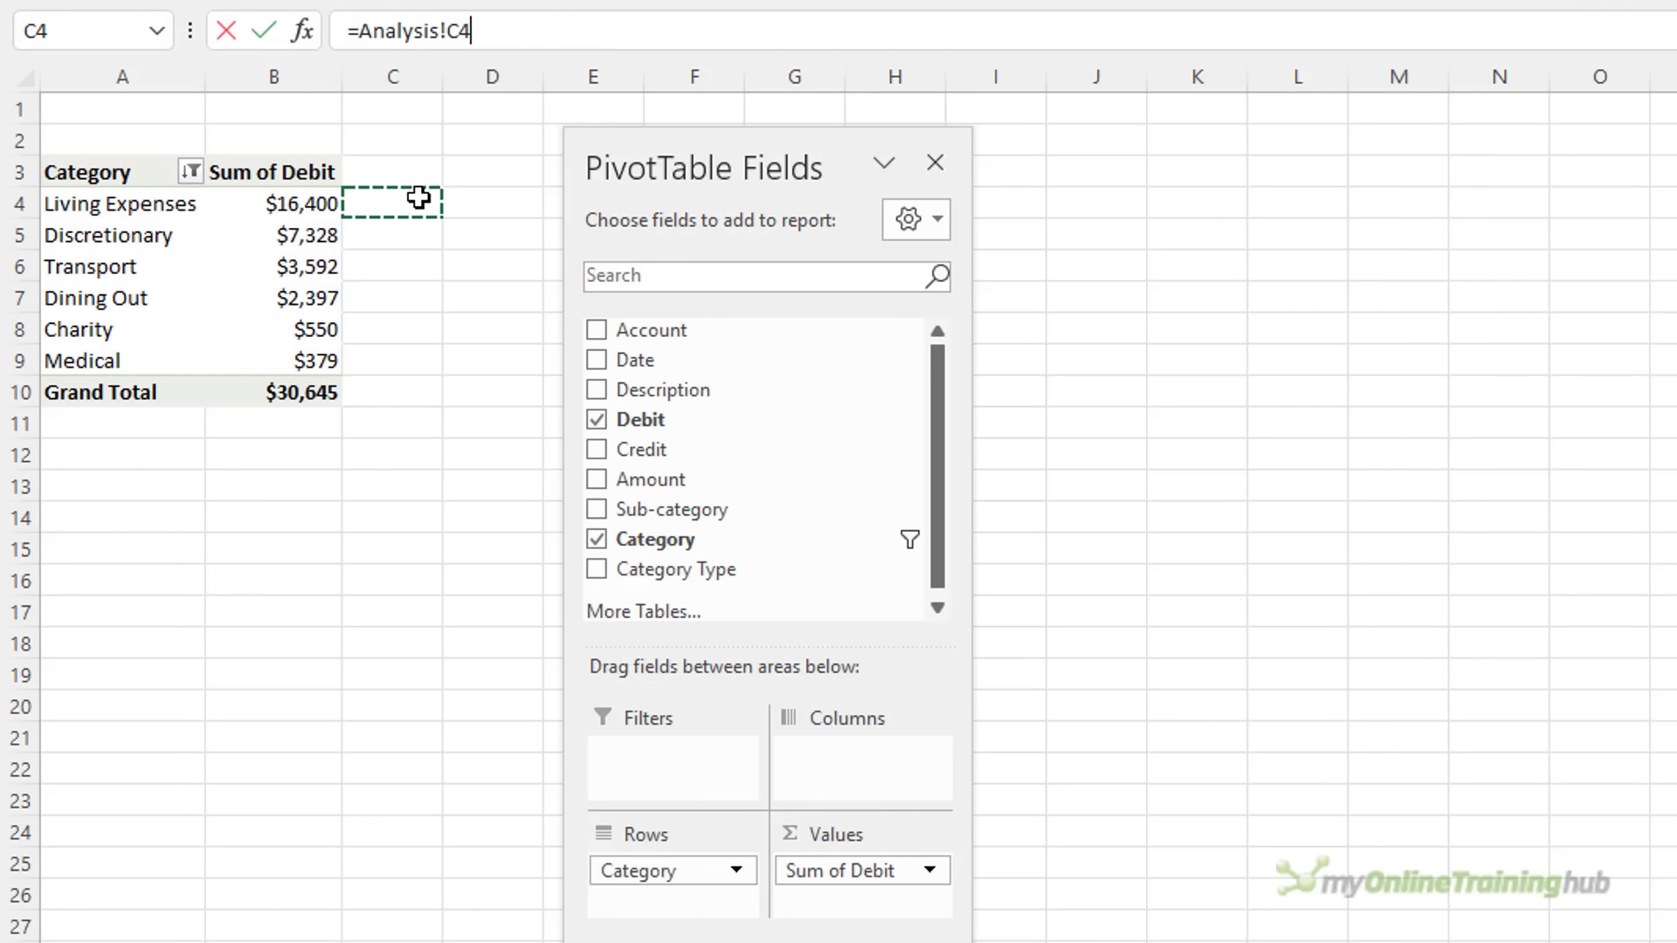
left_click_drag(460, 31, 448, 30)
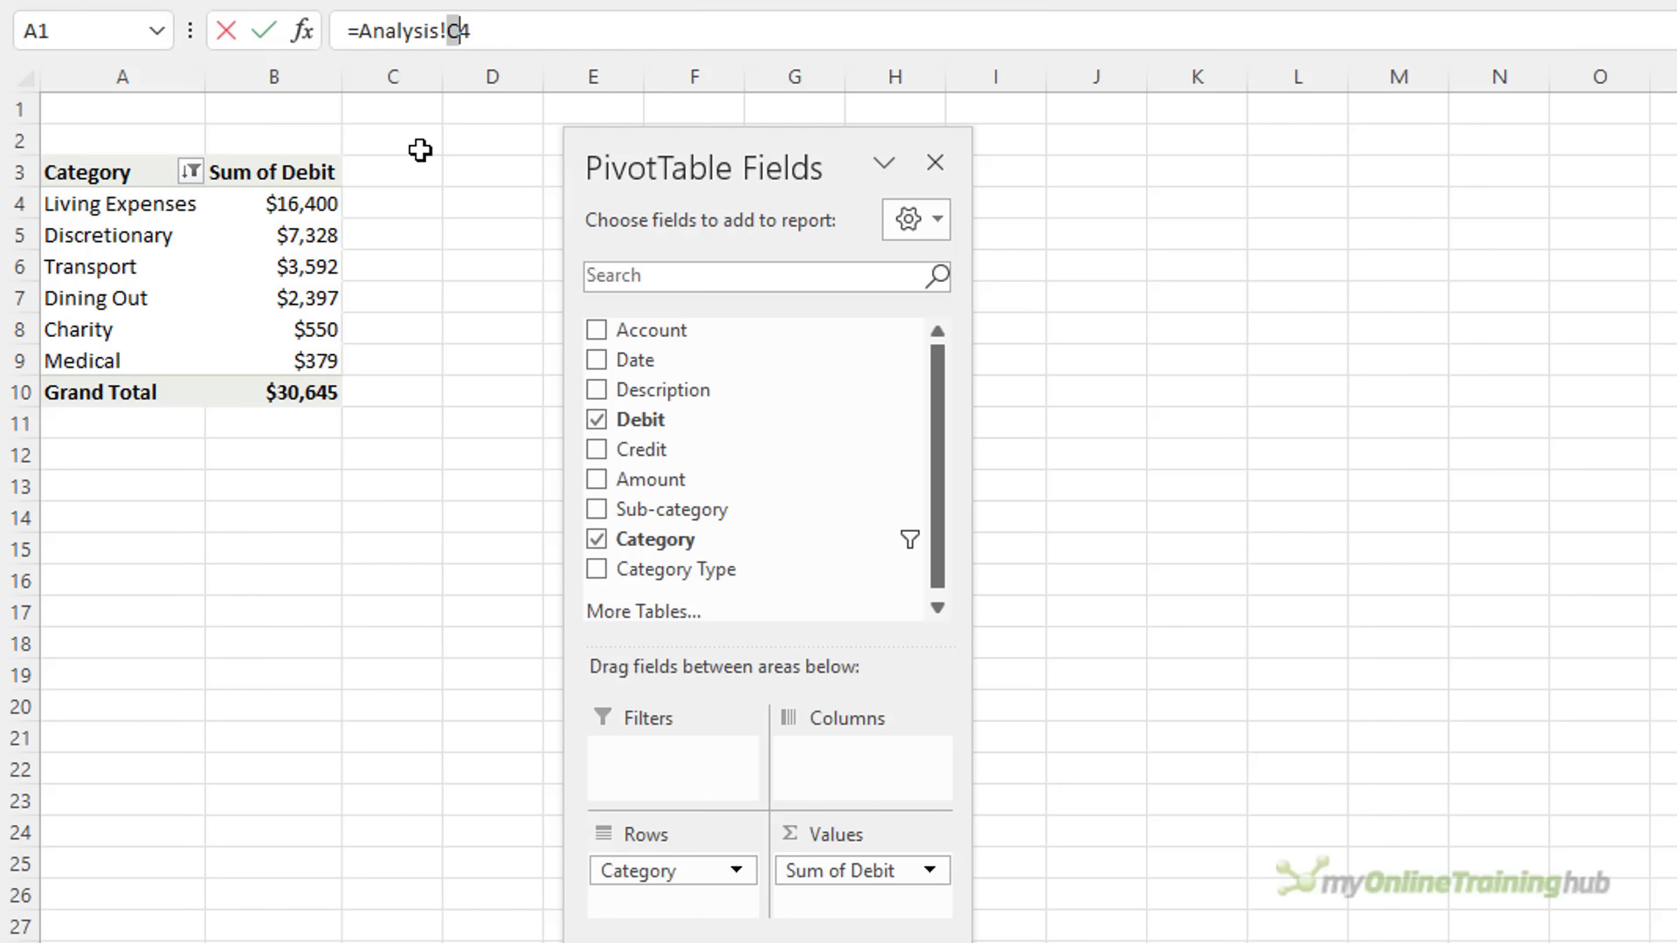
type("b")
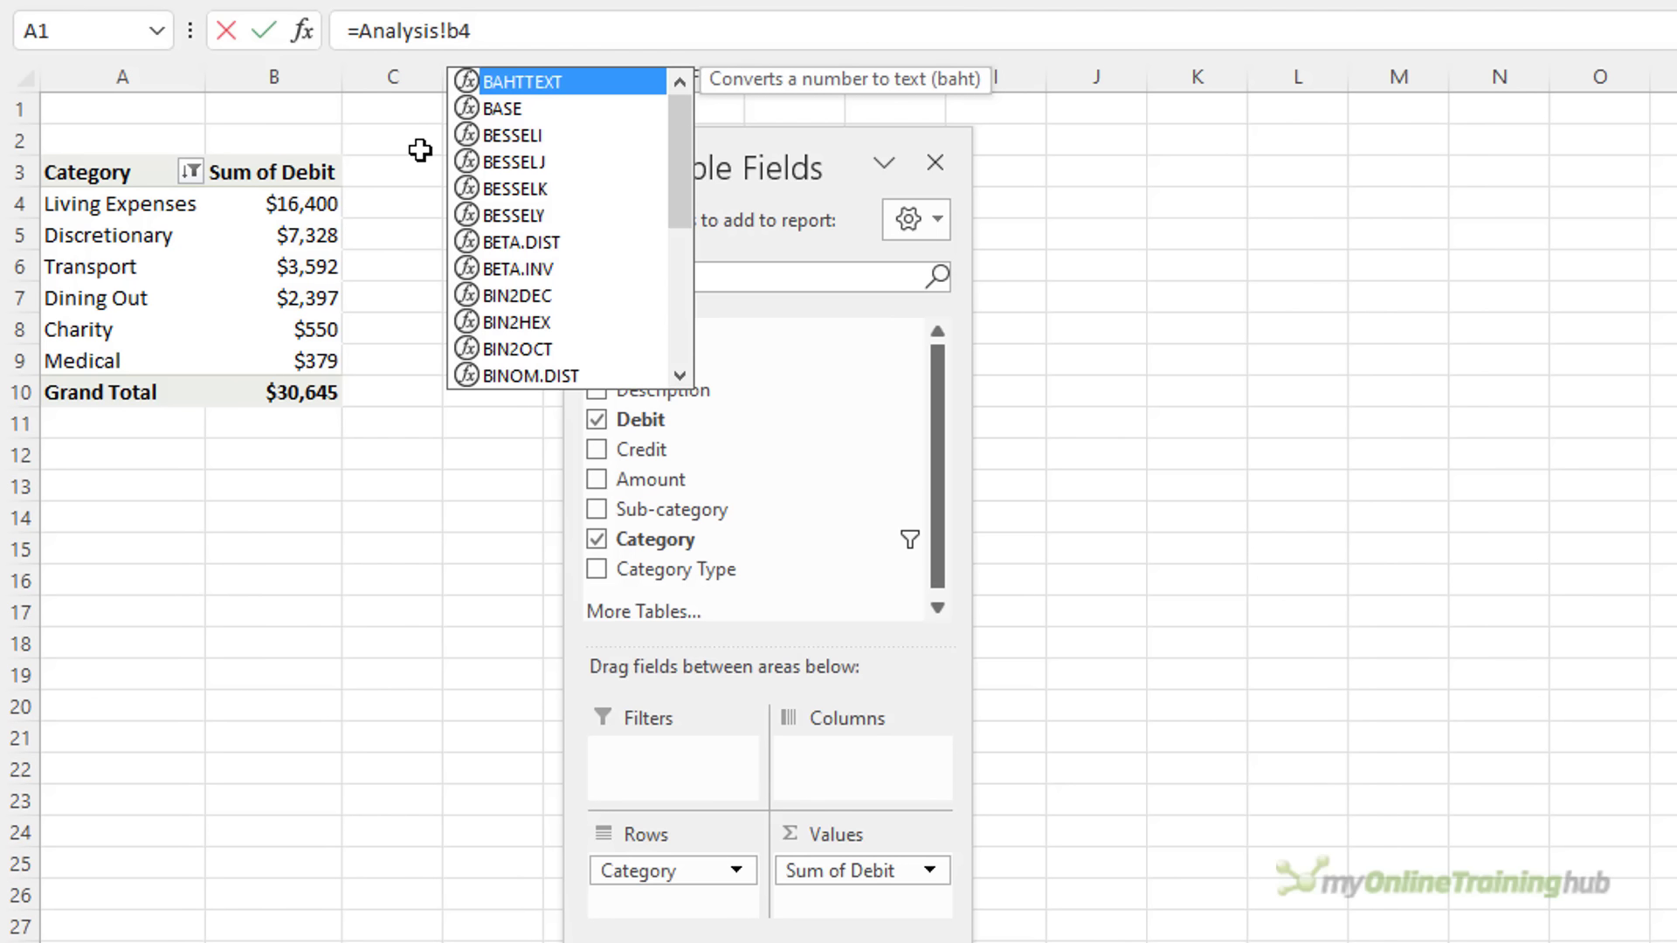
key("Return")
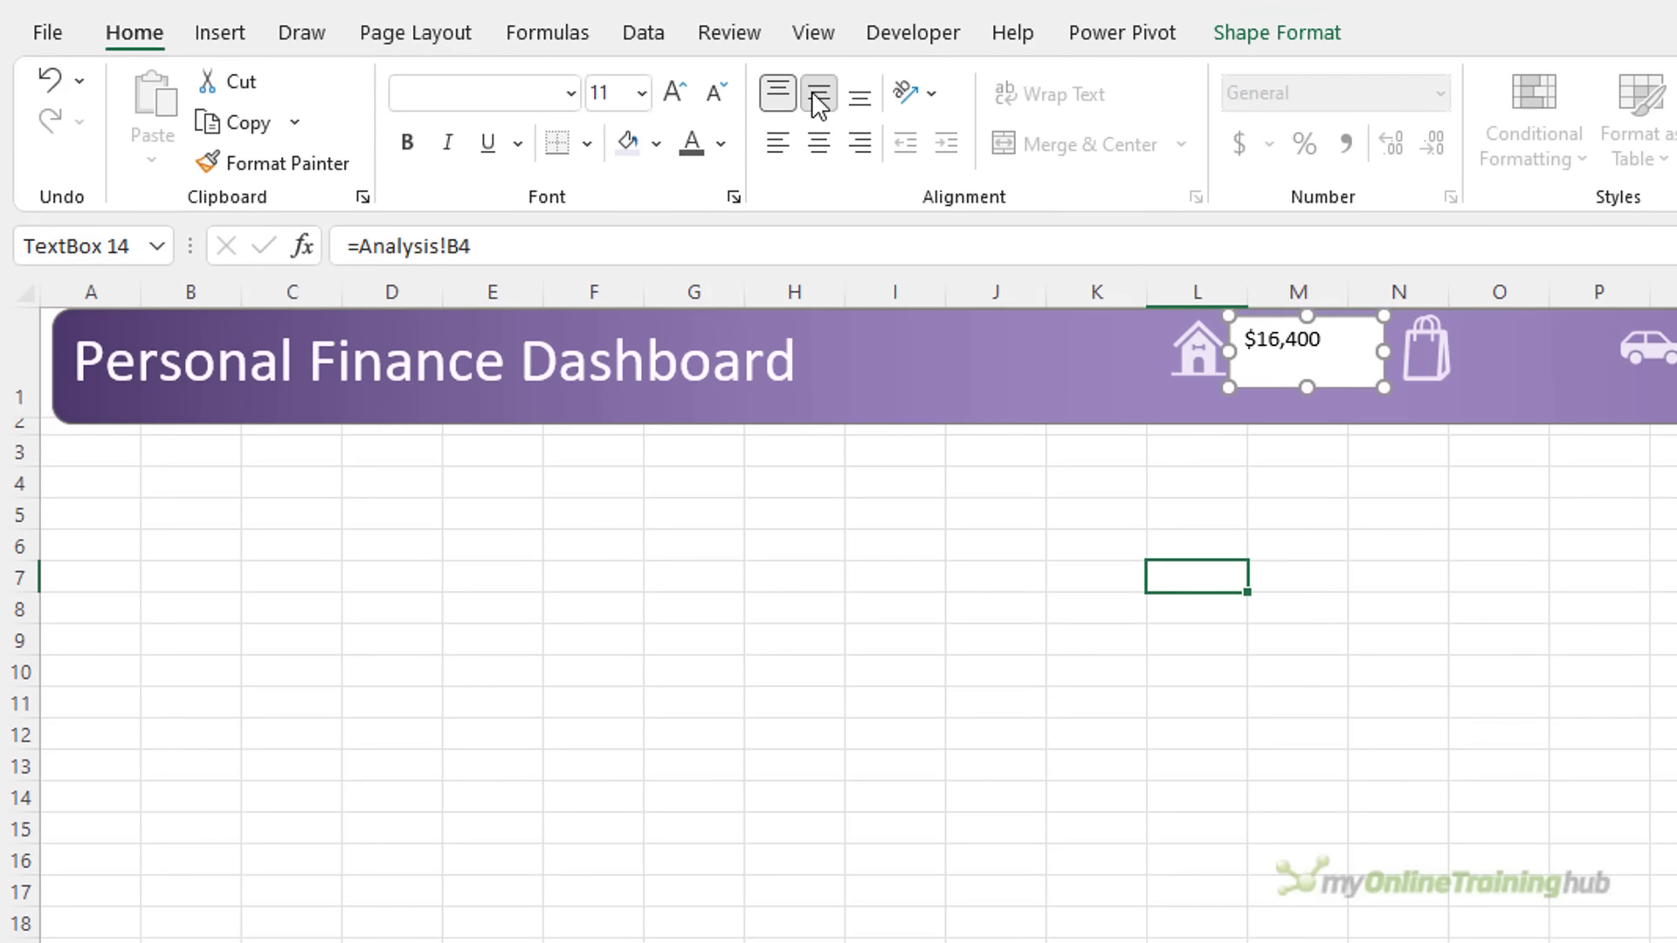
Middle-align the $16,400 text and give its box no fill and no outline
left_click(819, 62)
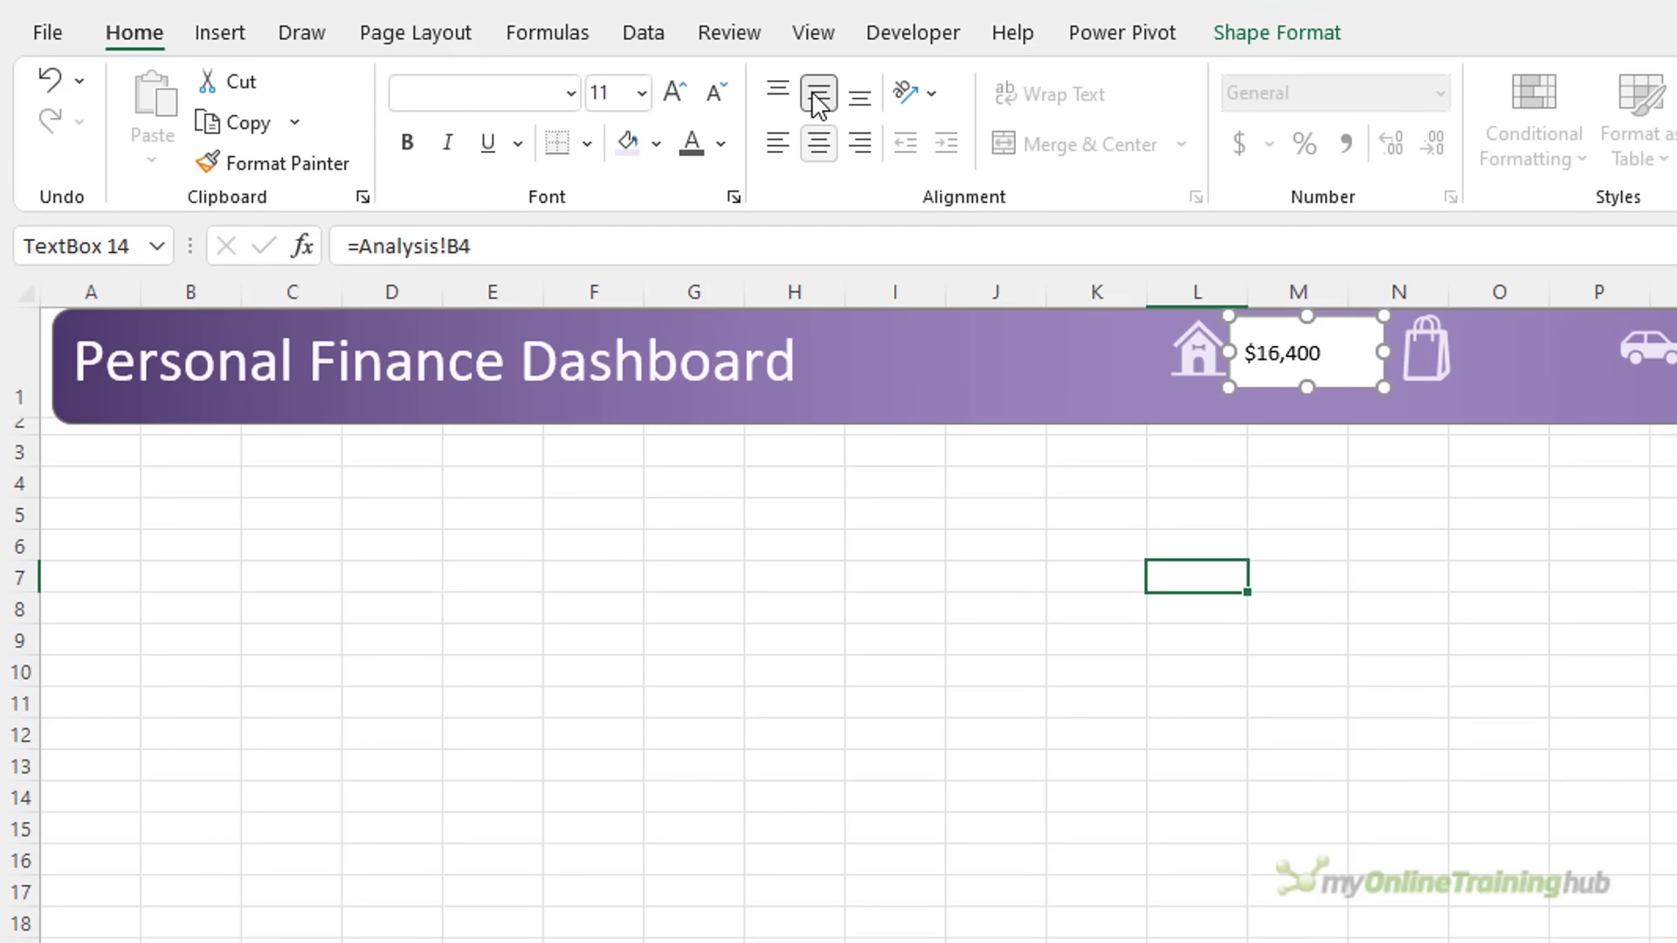
left_click(1279, 34)
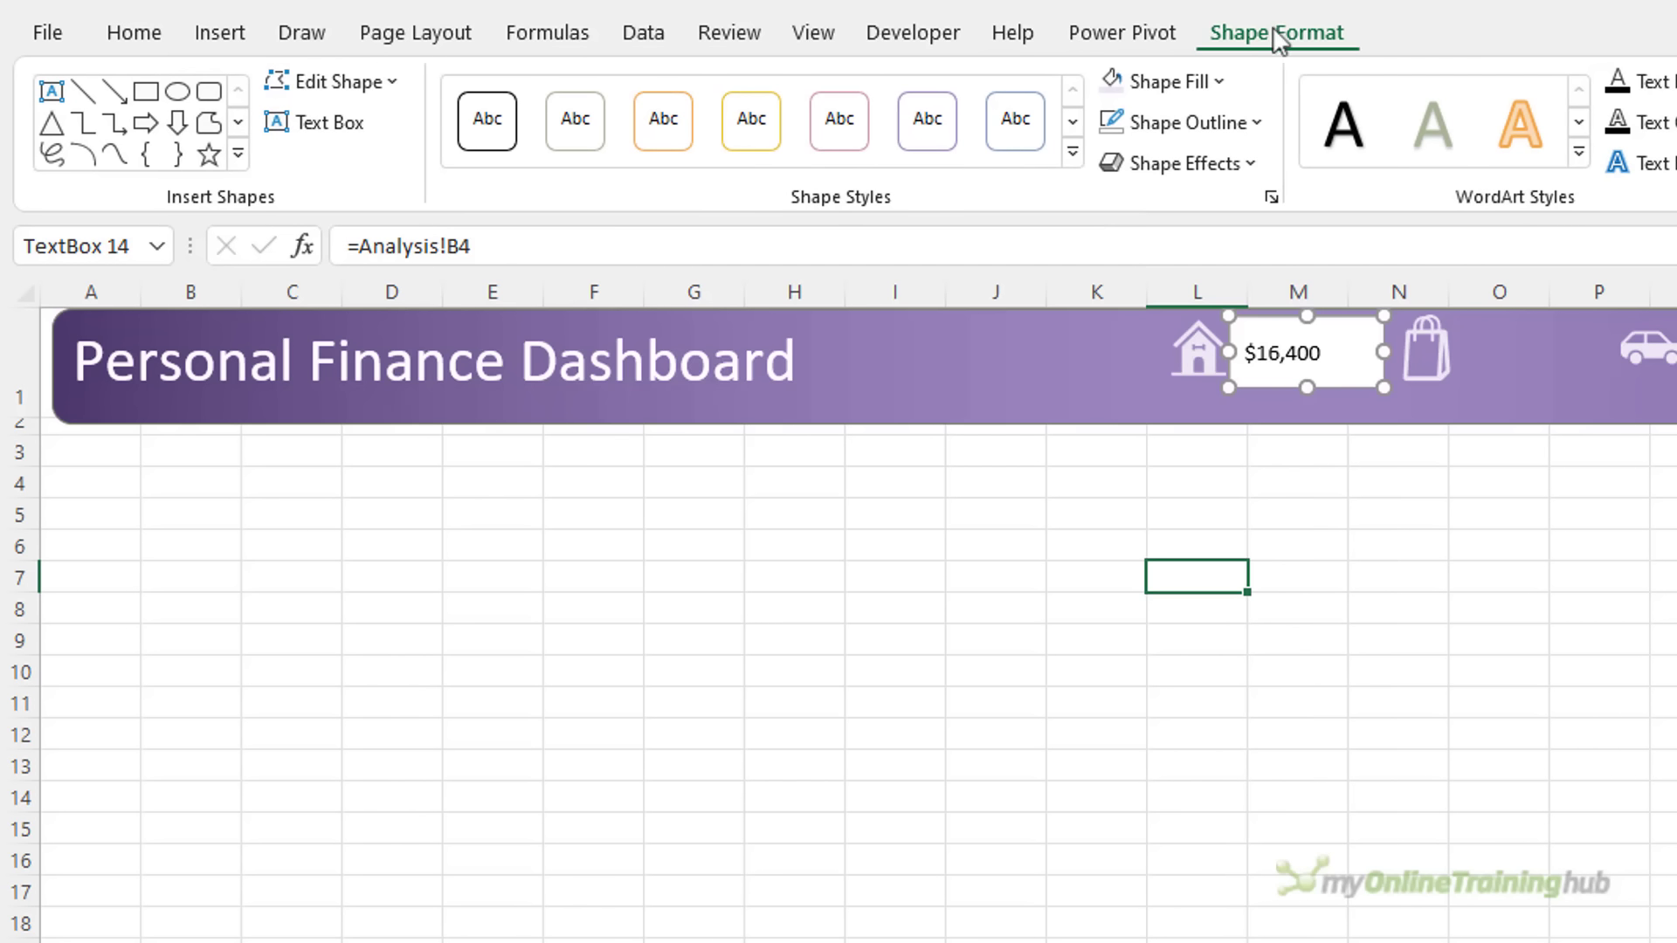
left_click(1219, 80)
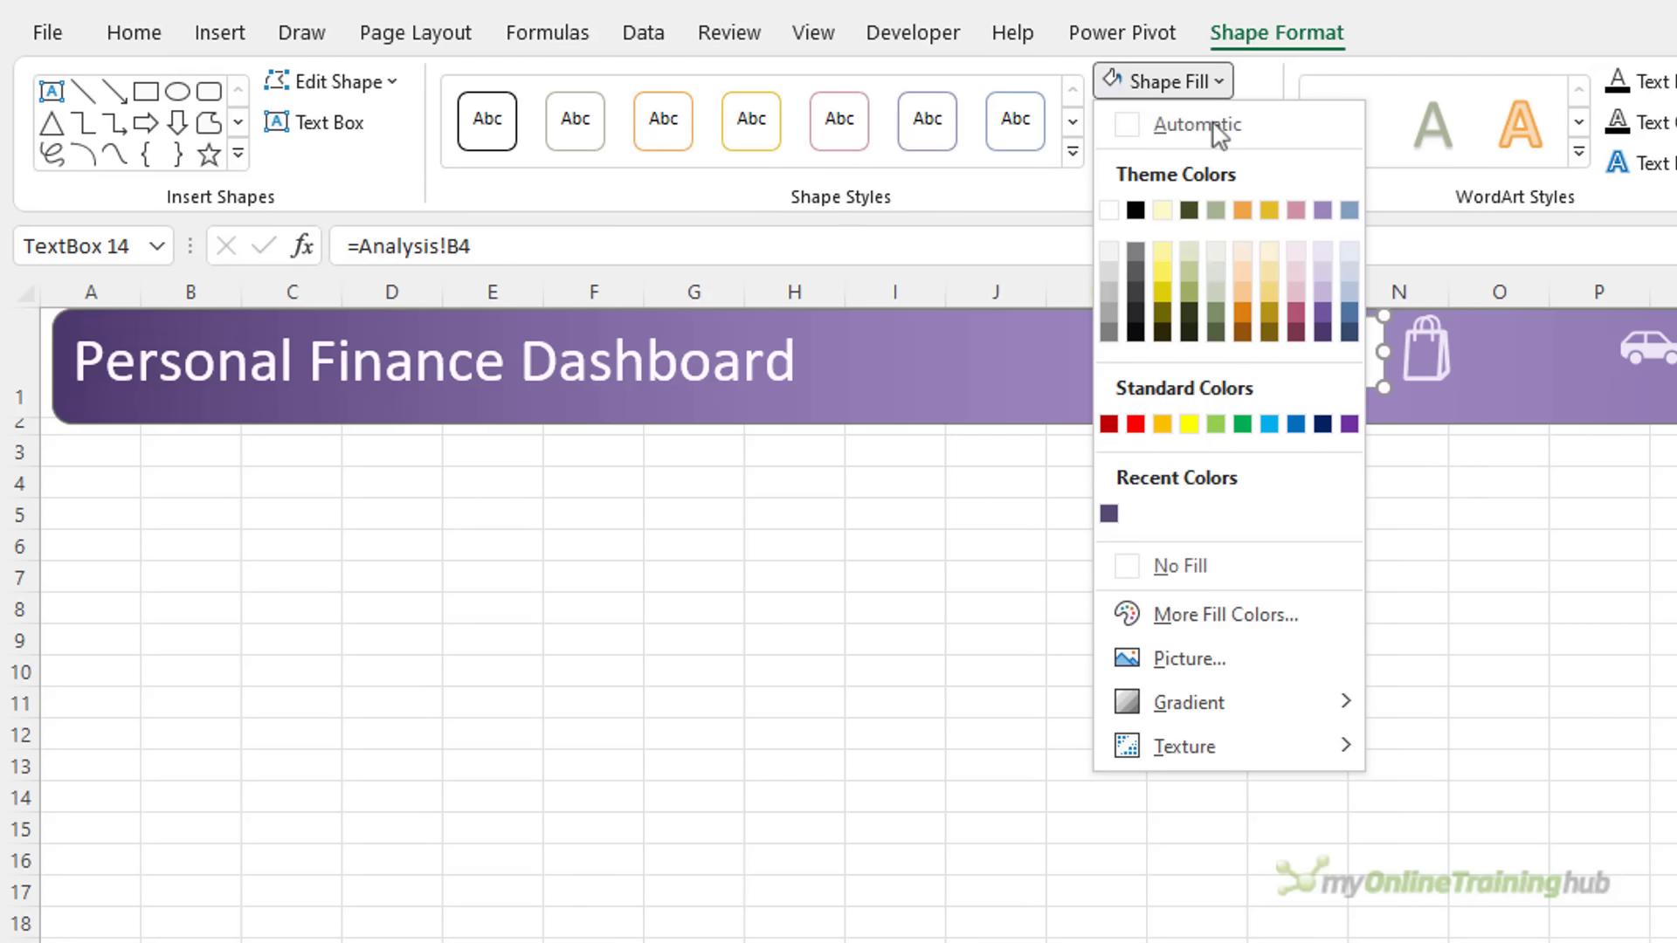
left_click(1200, 572)
left_click(1255, 127)
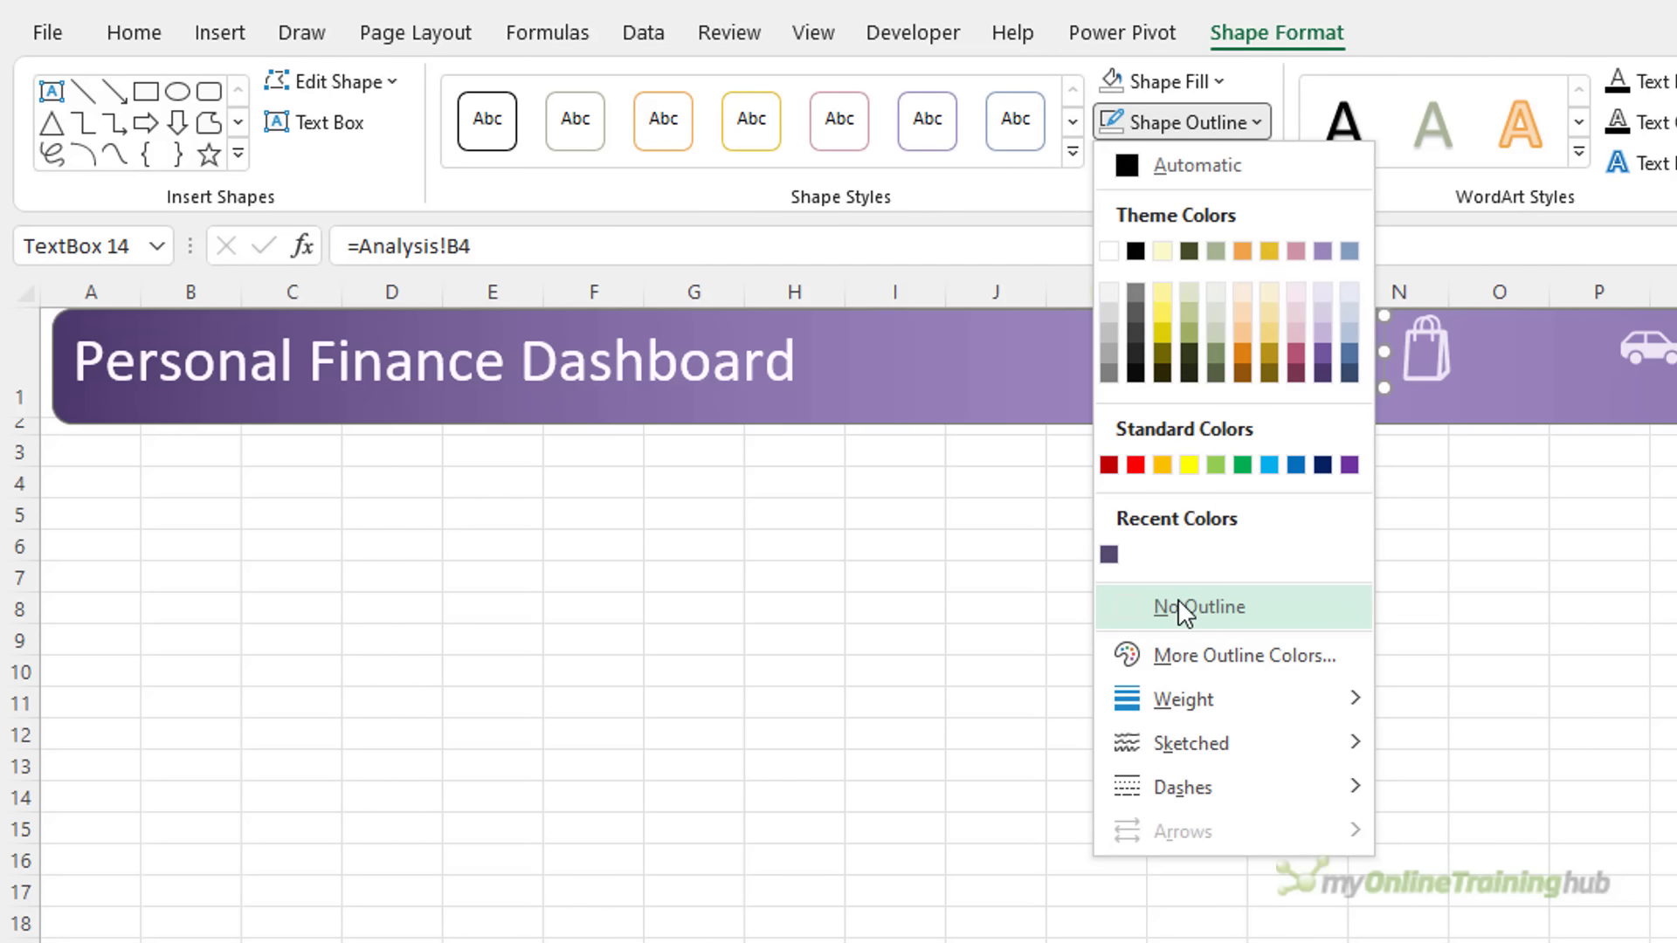
left_click(1186, 604)
Make the $16,400 text light purple at 16 points
left_click(146, 35)
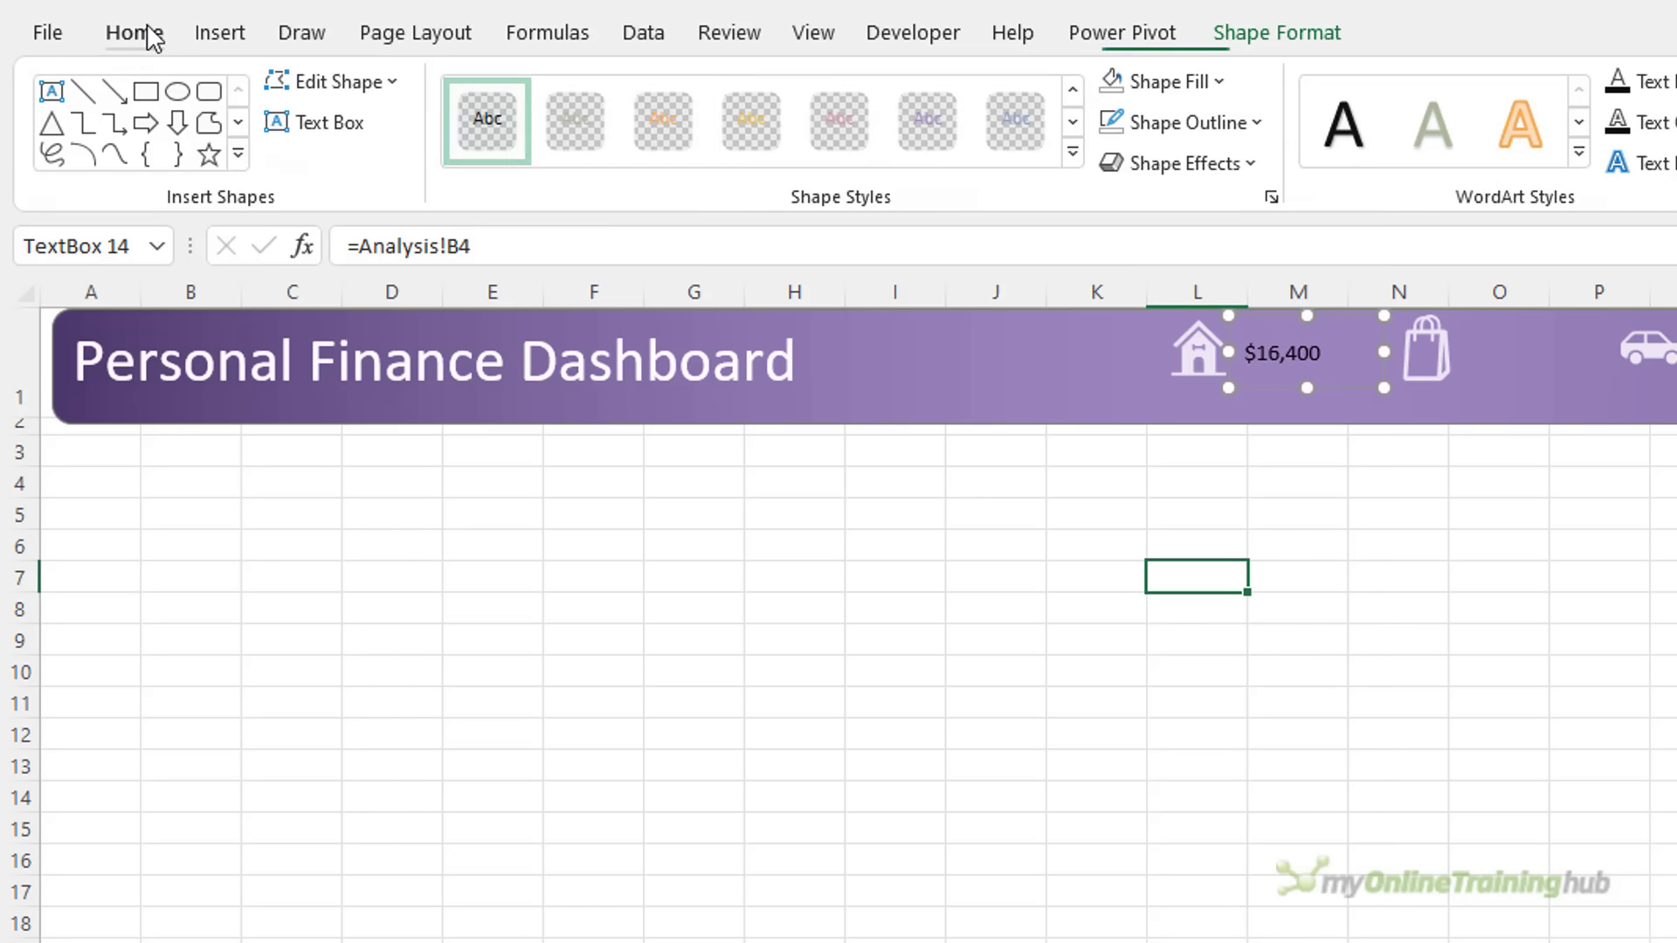
left_click(720, 143)
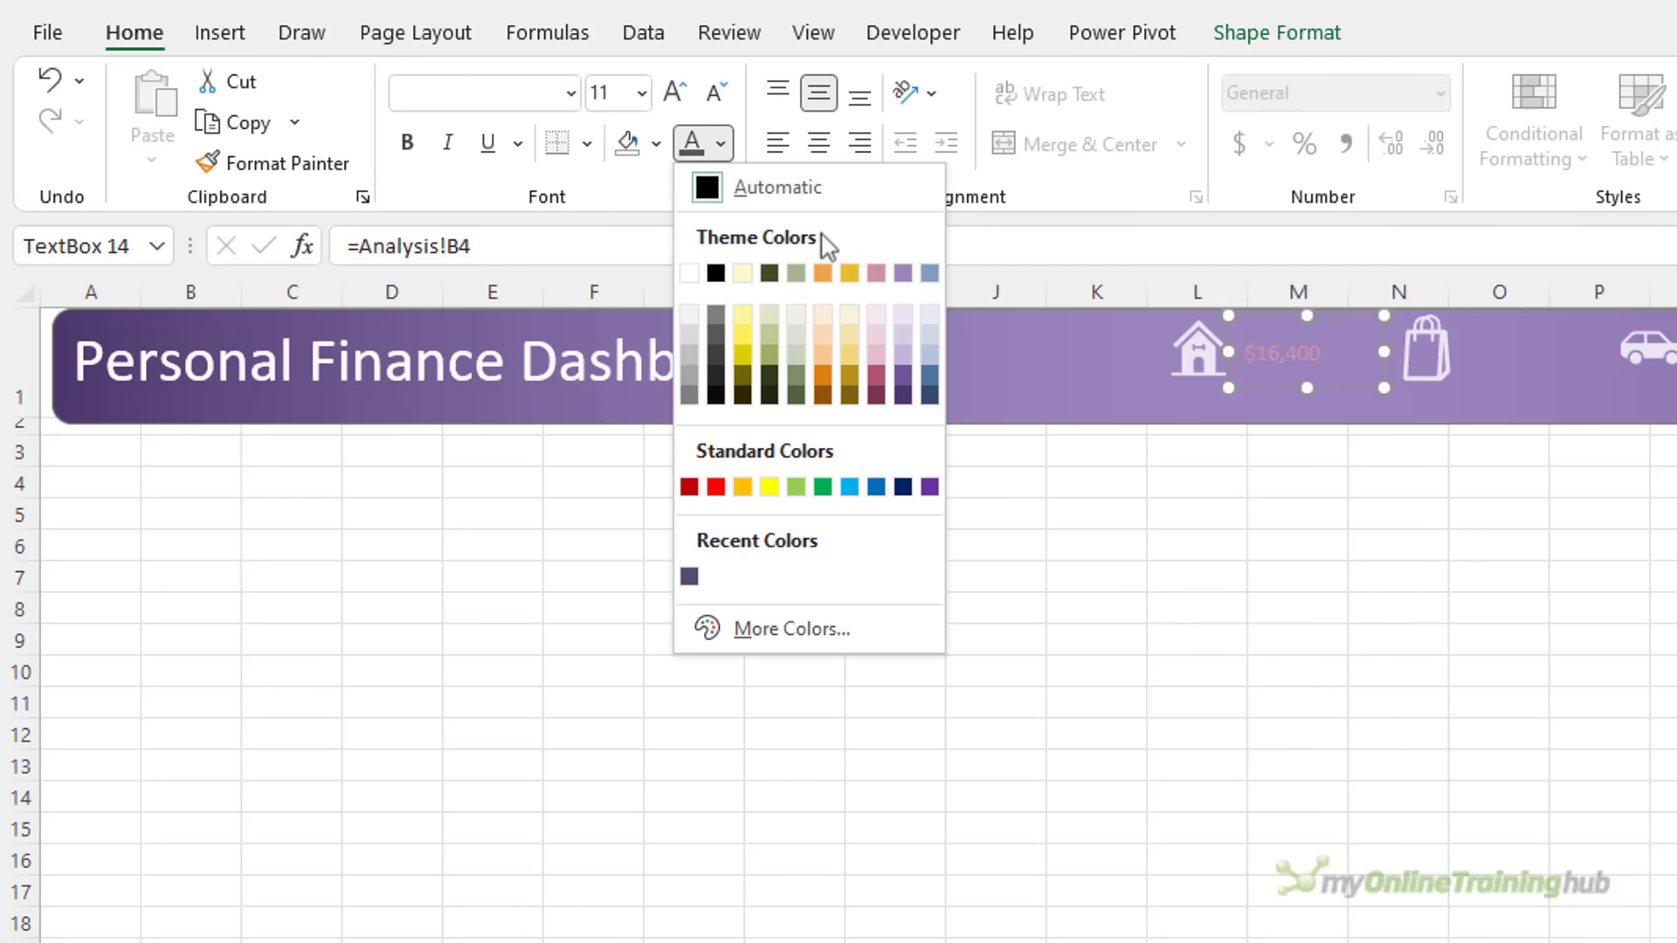
left_click(903, 311)
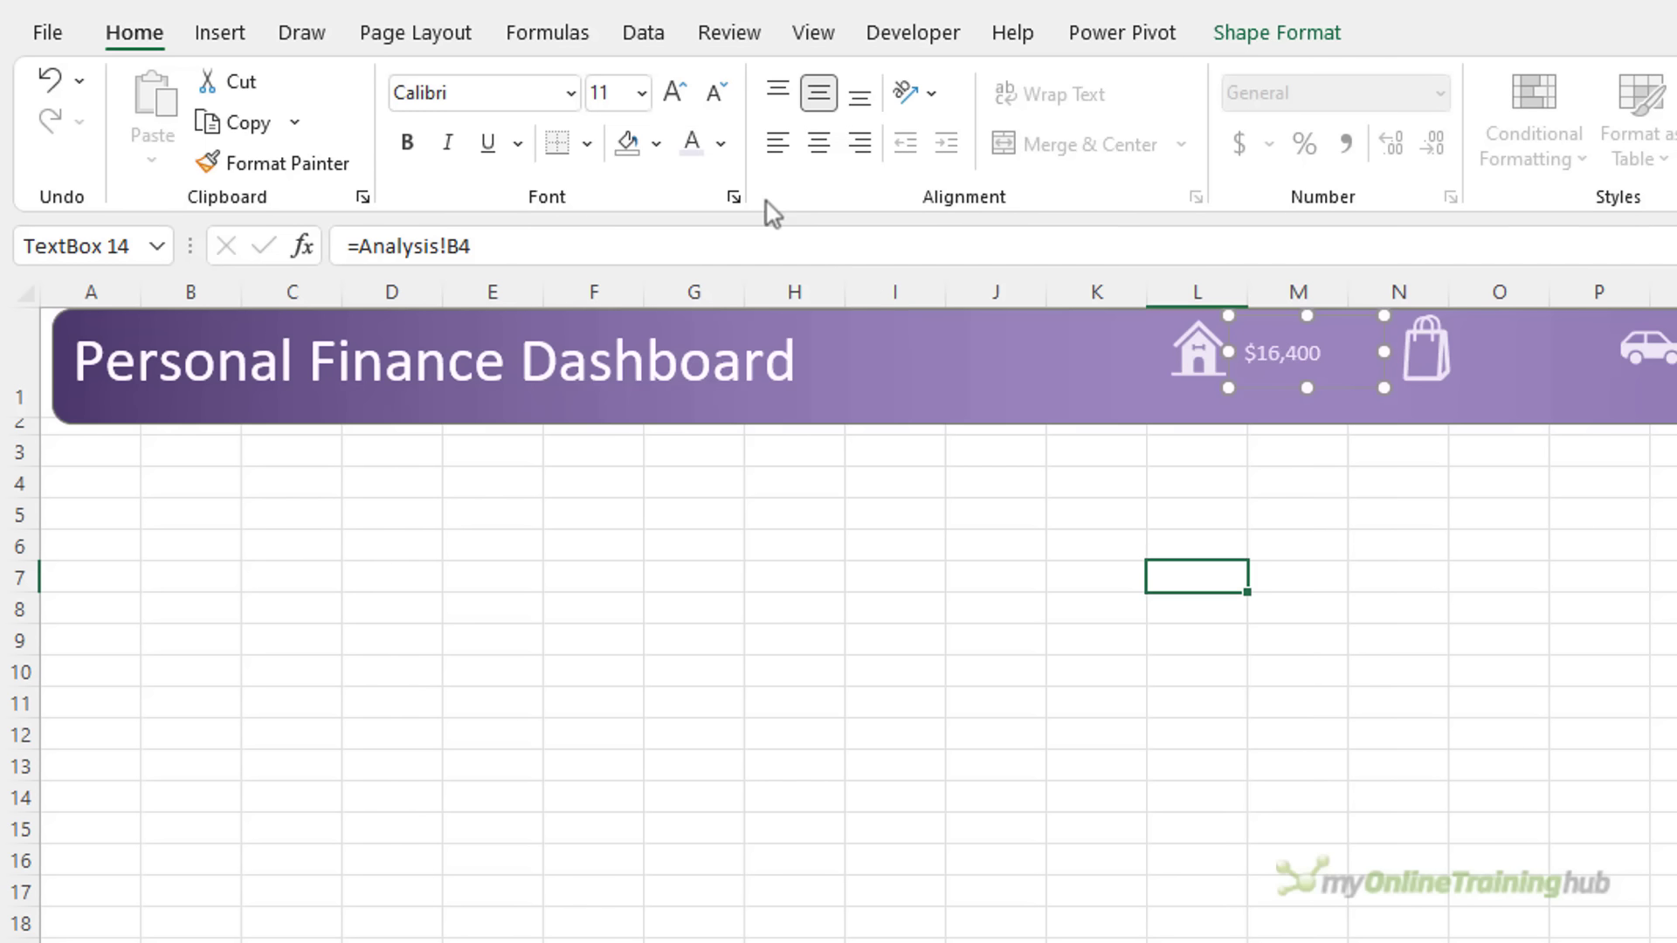
left_click(629, 92)
type("14")
key("Return")
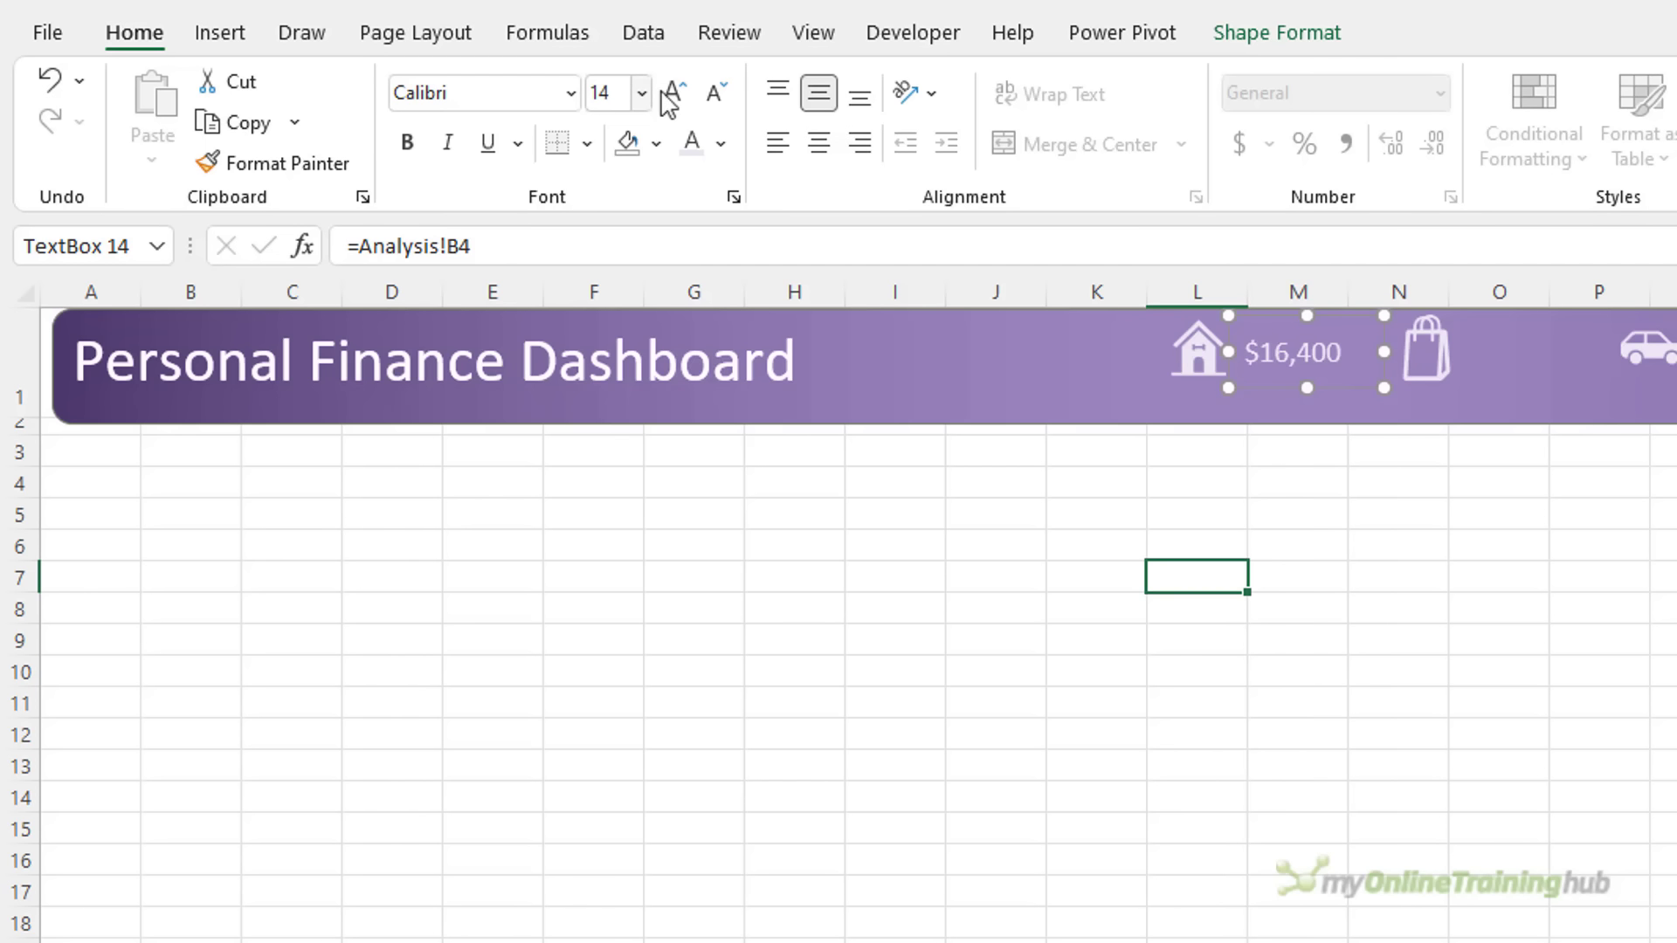
left_click(664, 91)
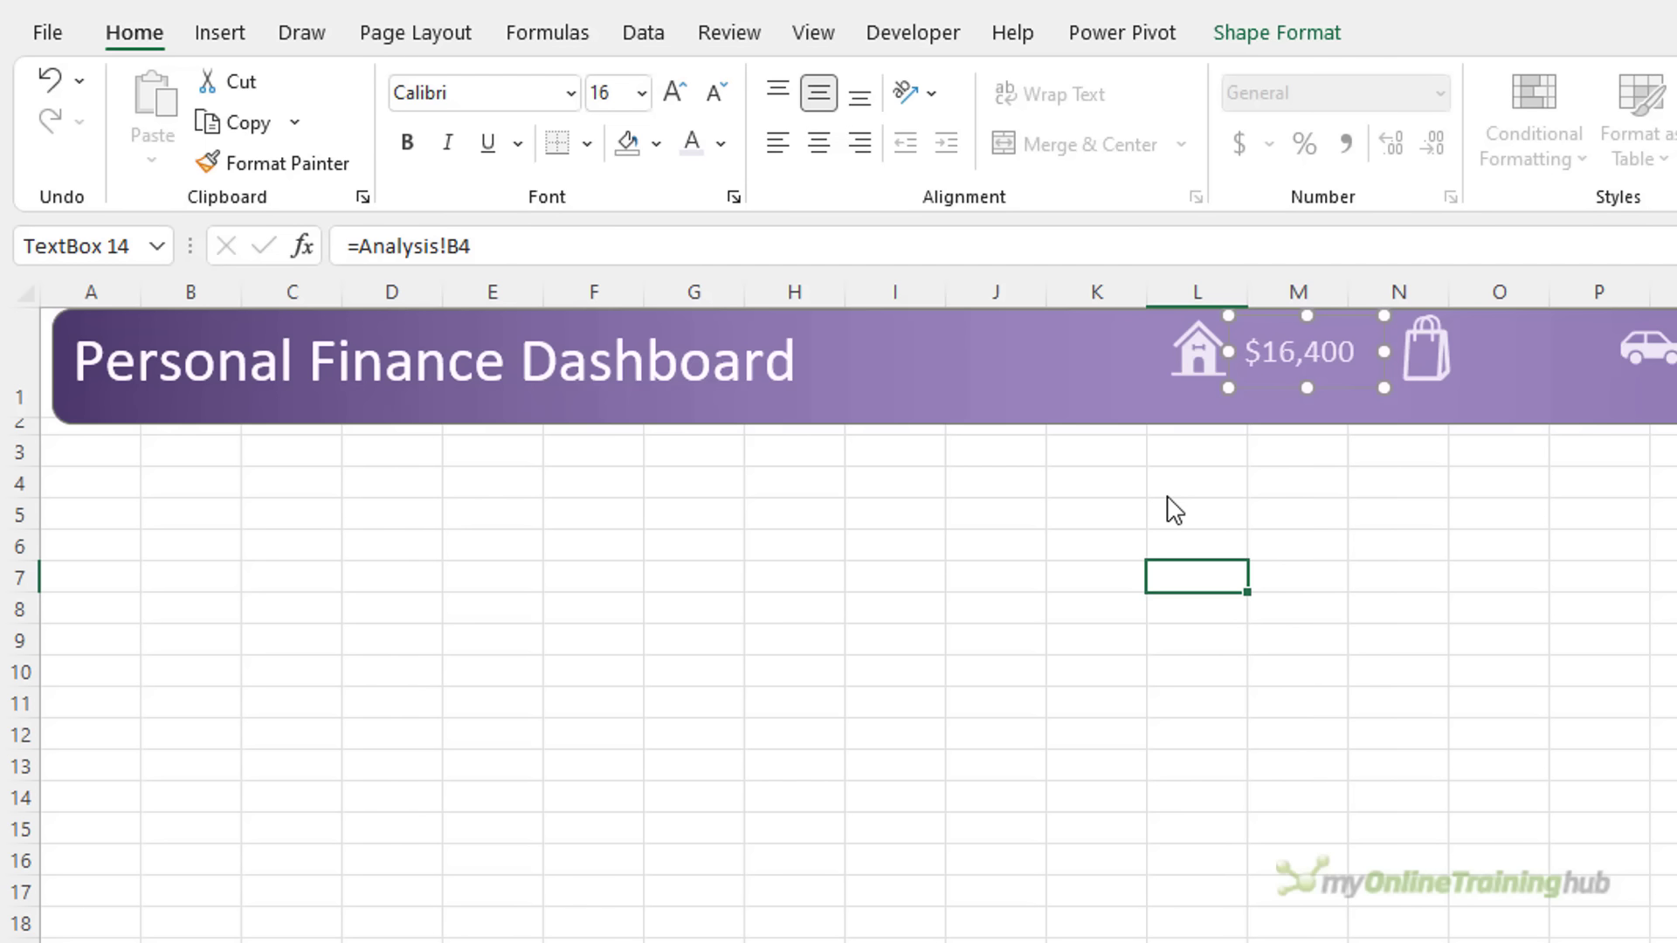
Draw a text box below $16,400 and type 'Living Expenses'
key("Escape")
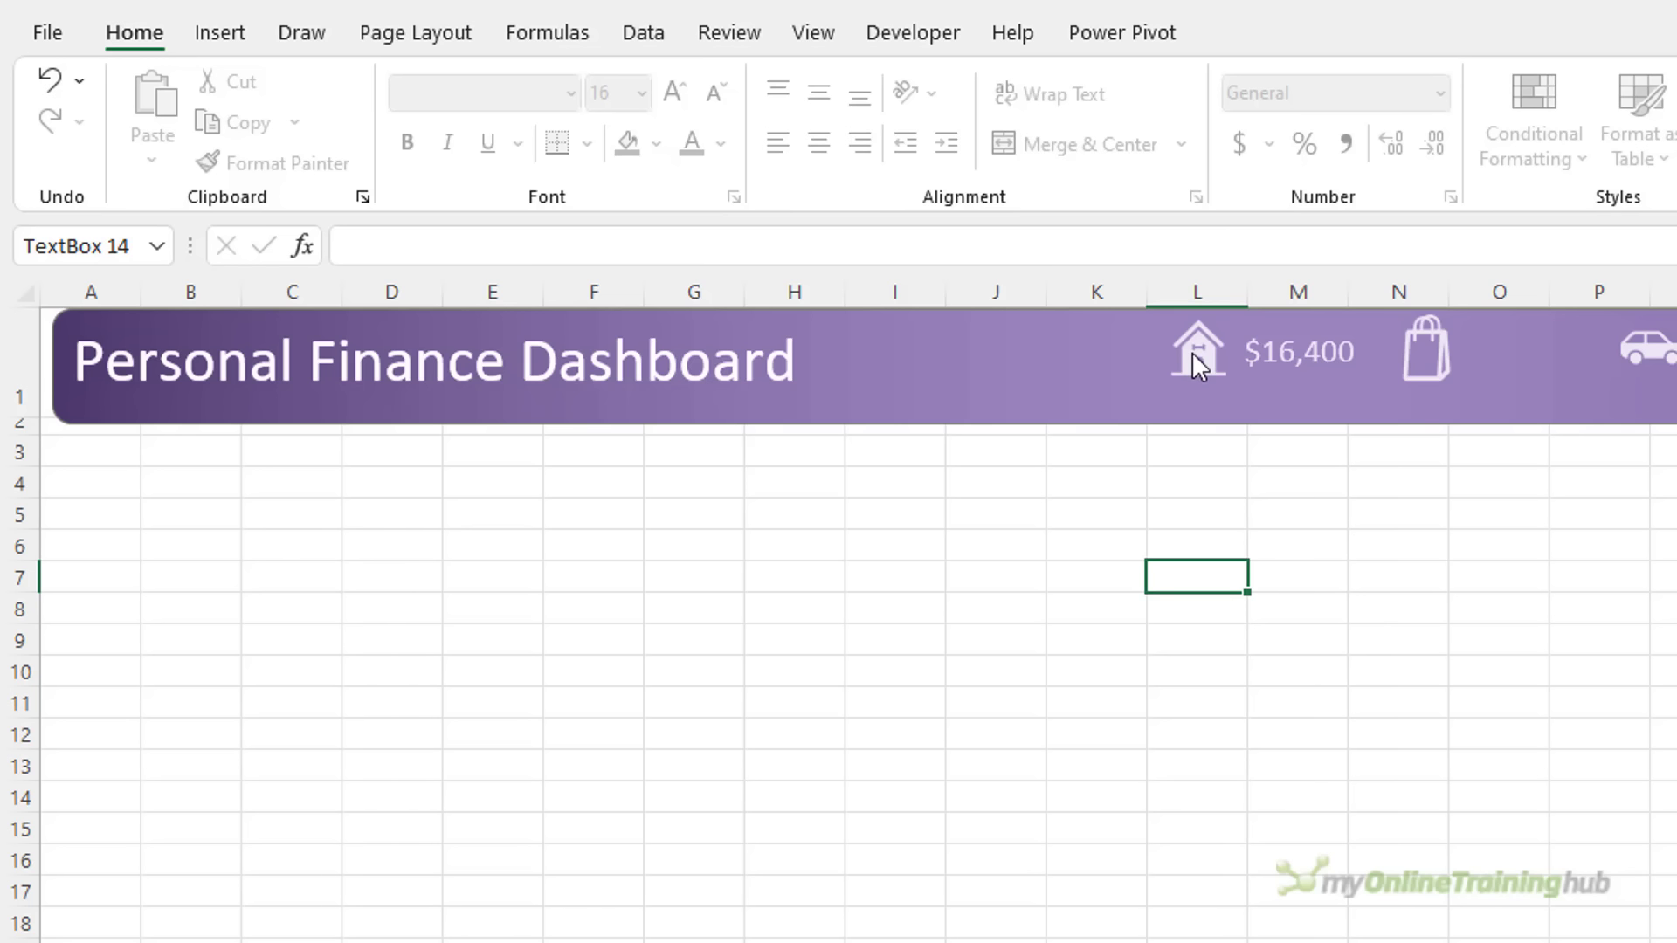
left_click(225, 35)
left_click(463, 82)
left_click(454, 160)
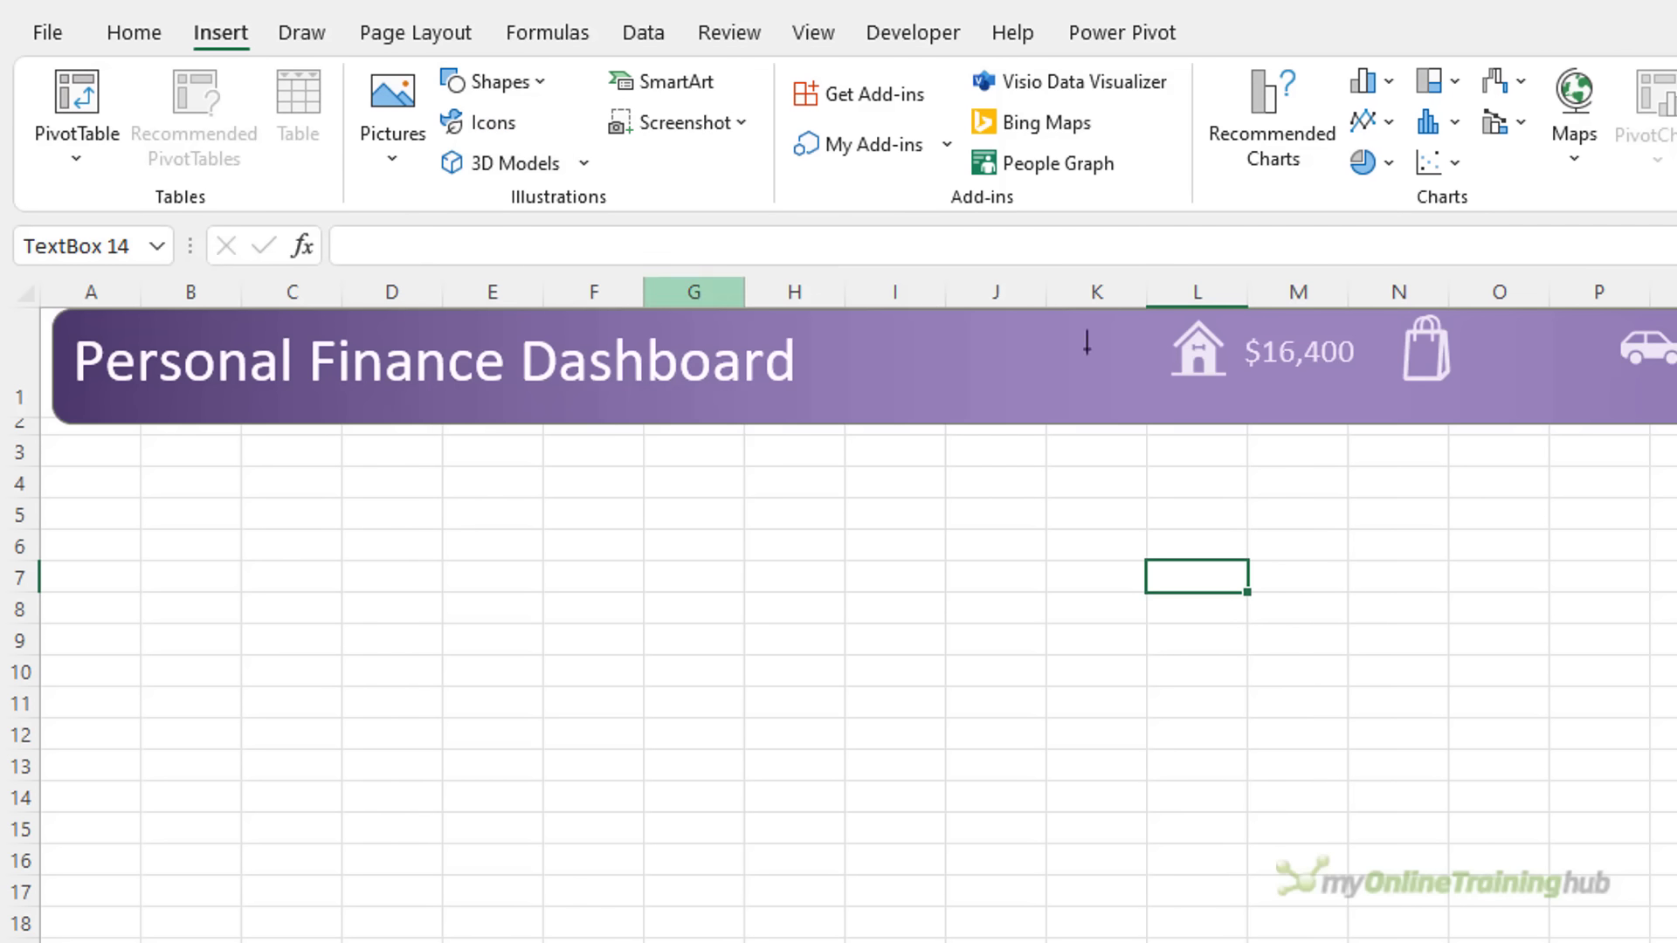
left_click_drag(1176, 374, 1364, 420)
type("Living Expenses")
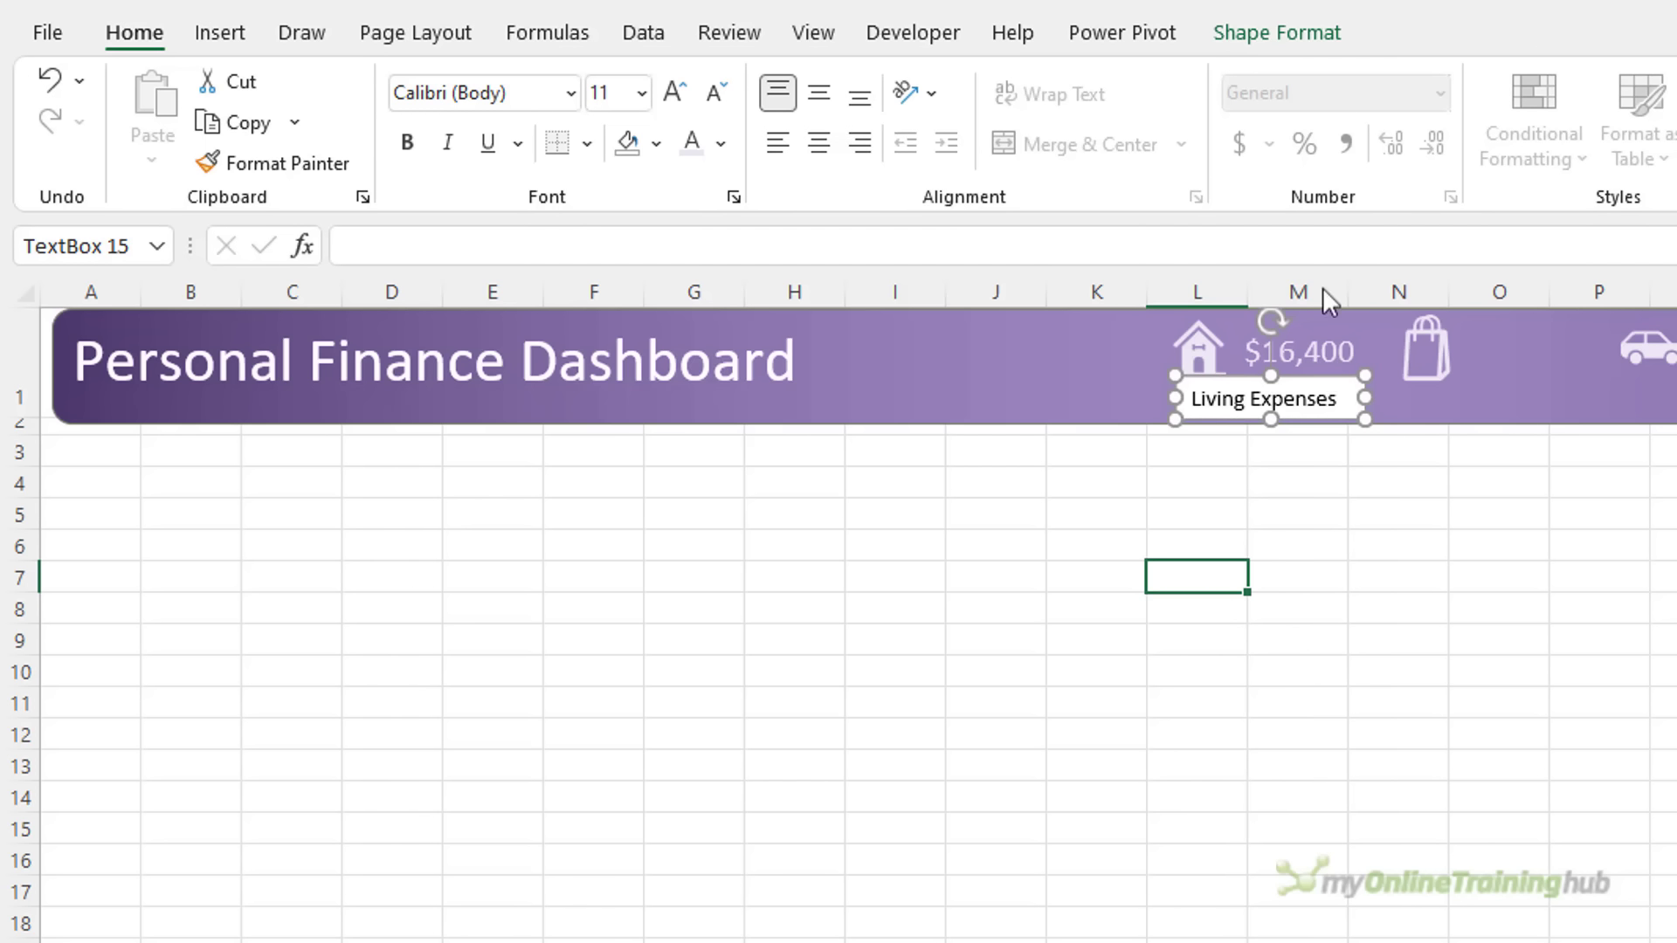
Give the Living Expenses label no fill and white 14-point text
left_click(1283, 37)
left_click(1112, 83)
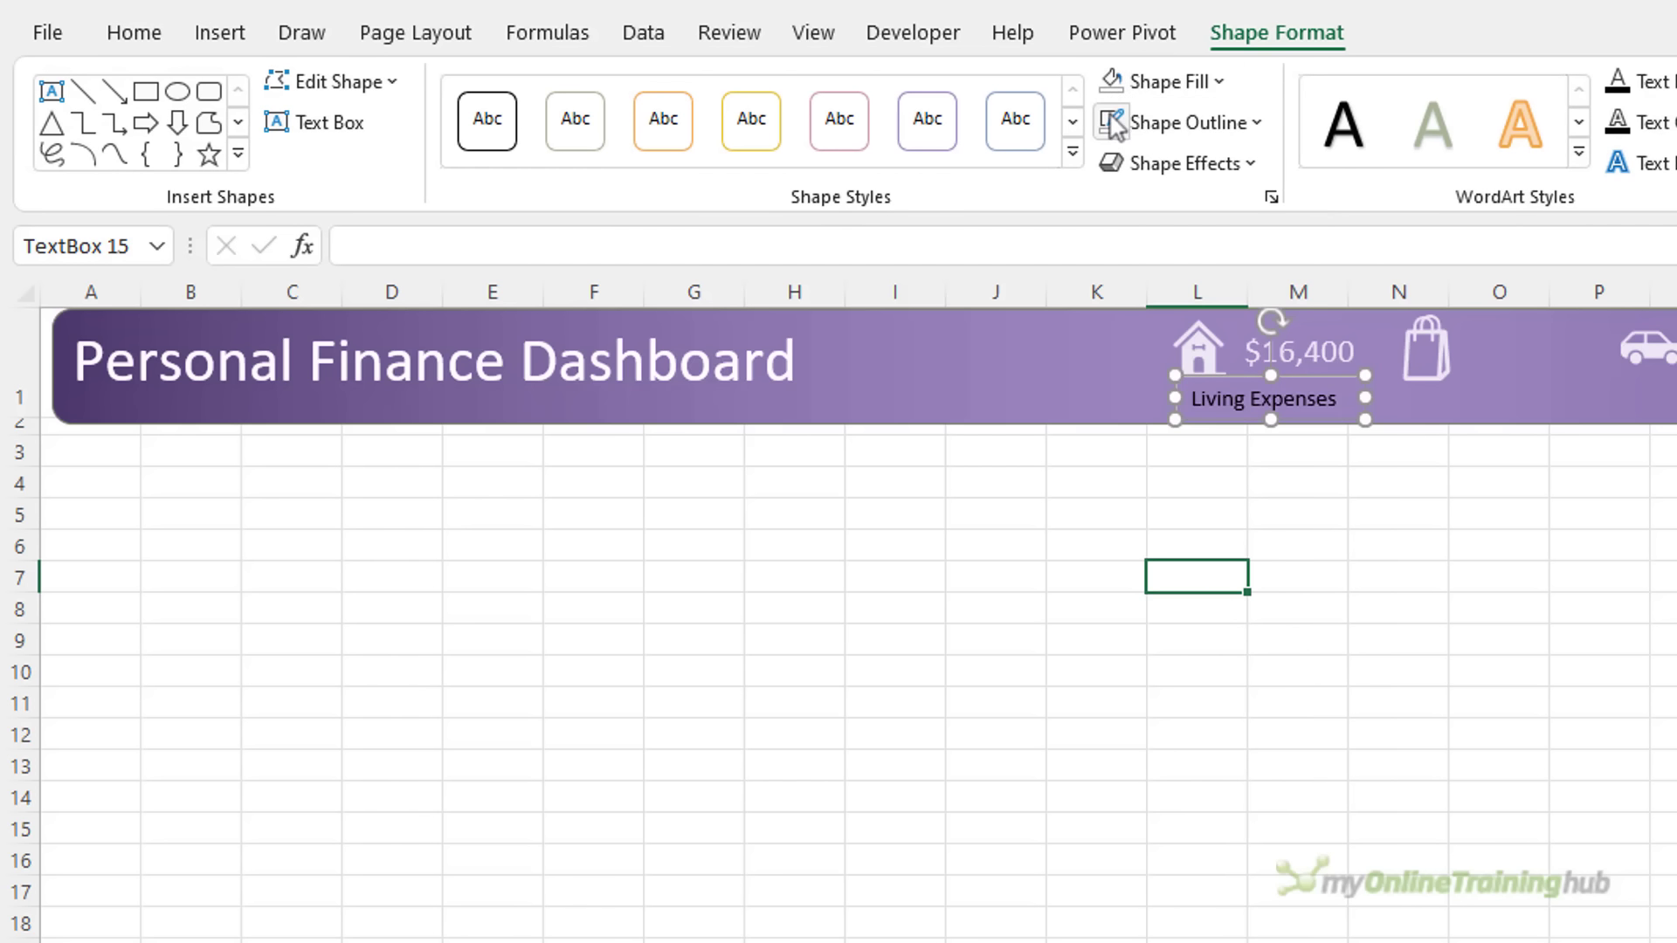
left_click(133, 32)
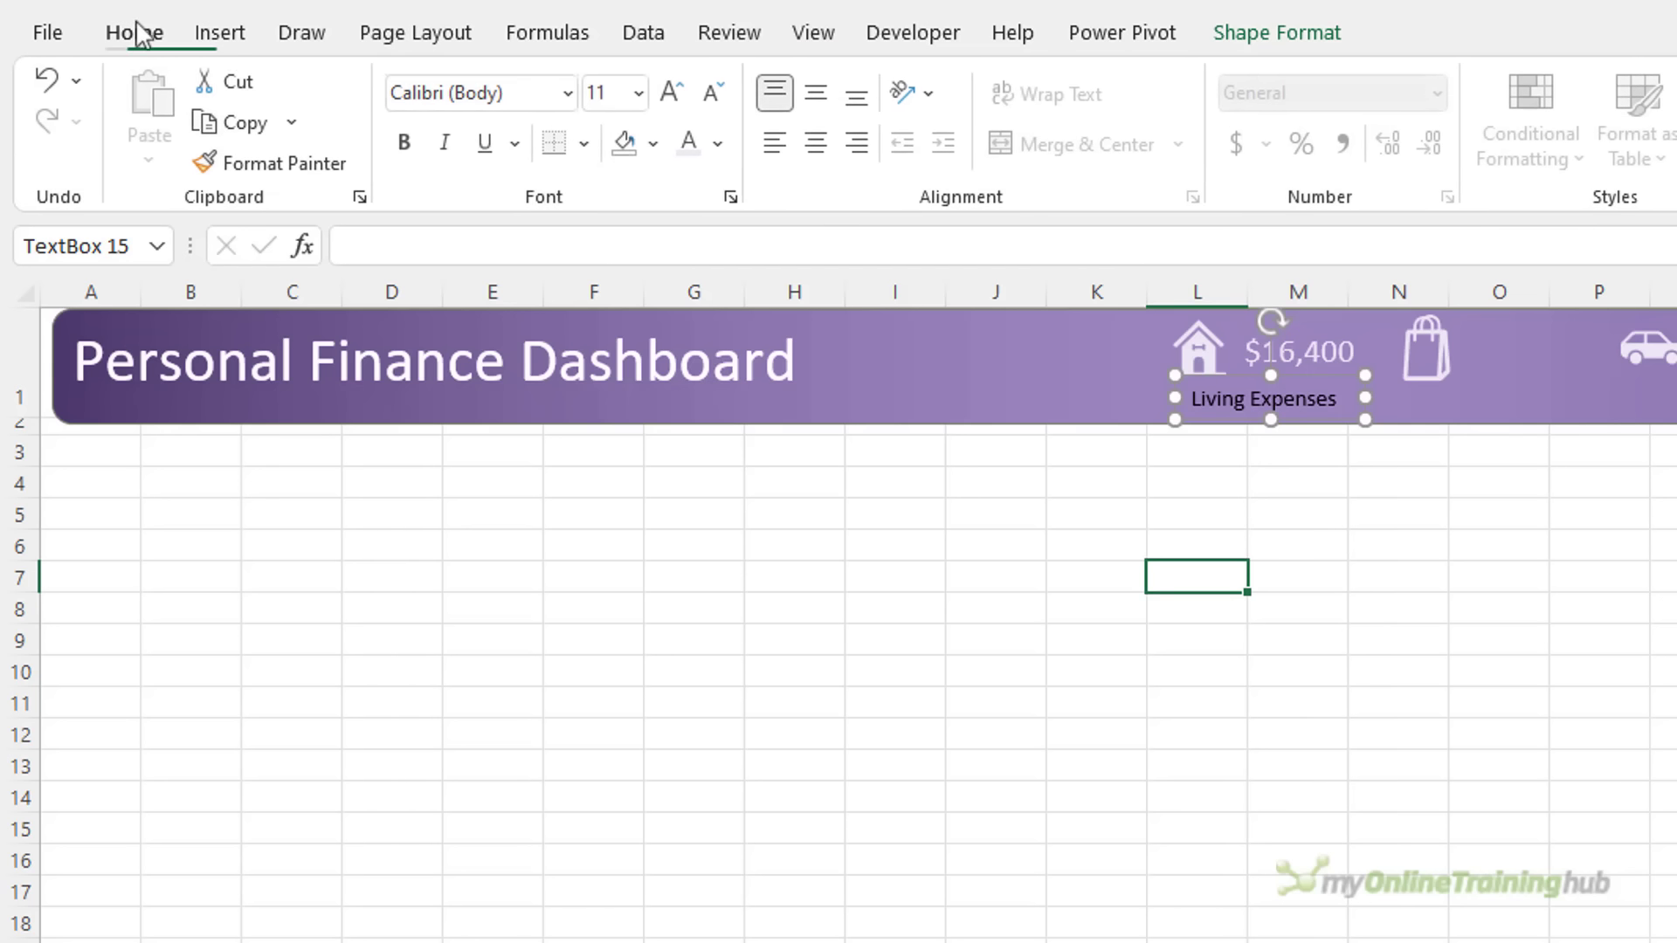
left_click(688, 149)
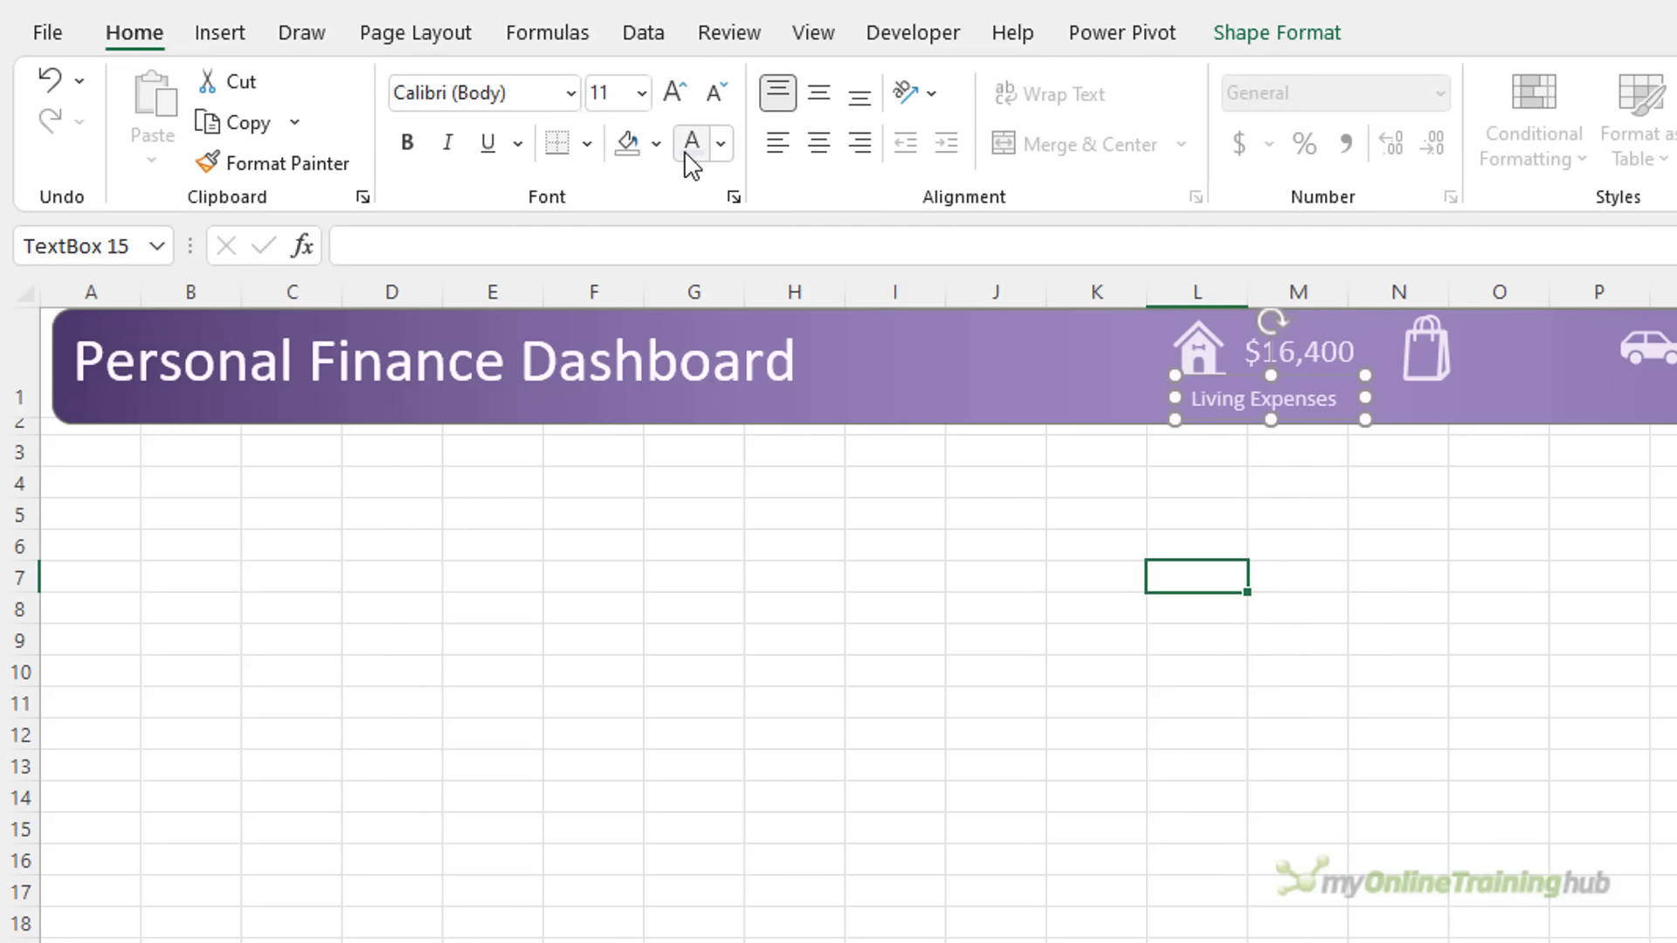
left_click(675, 93)
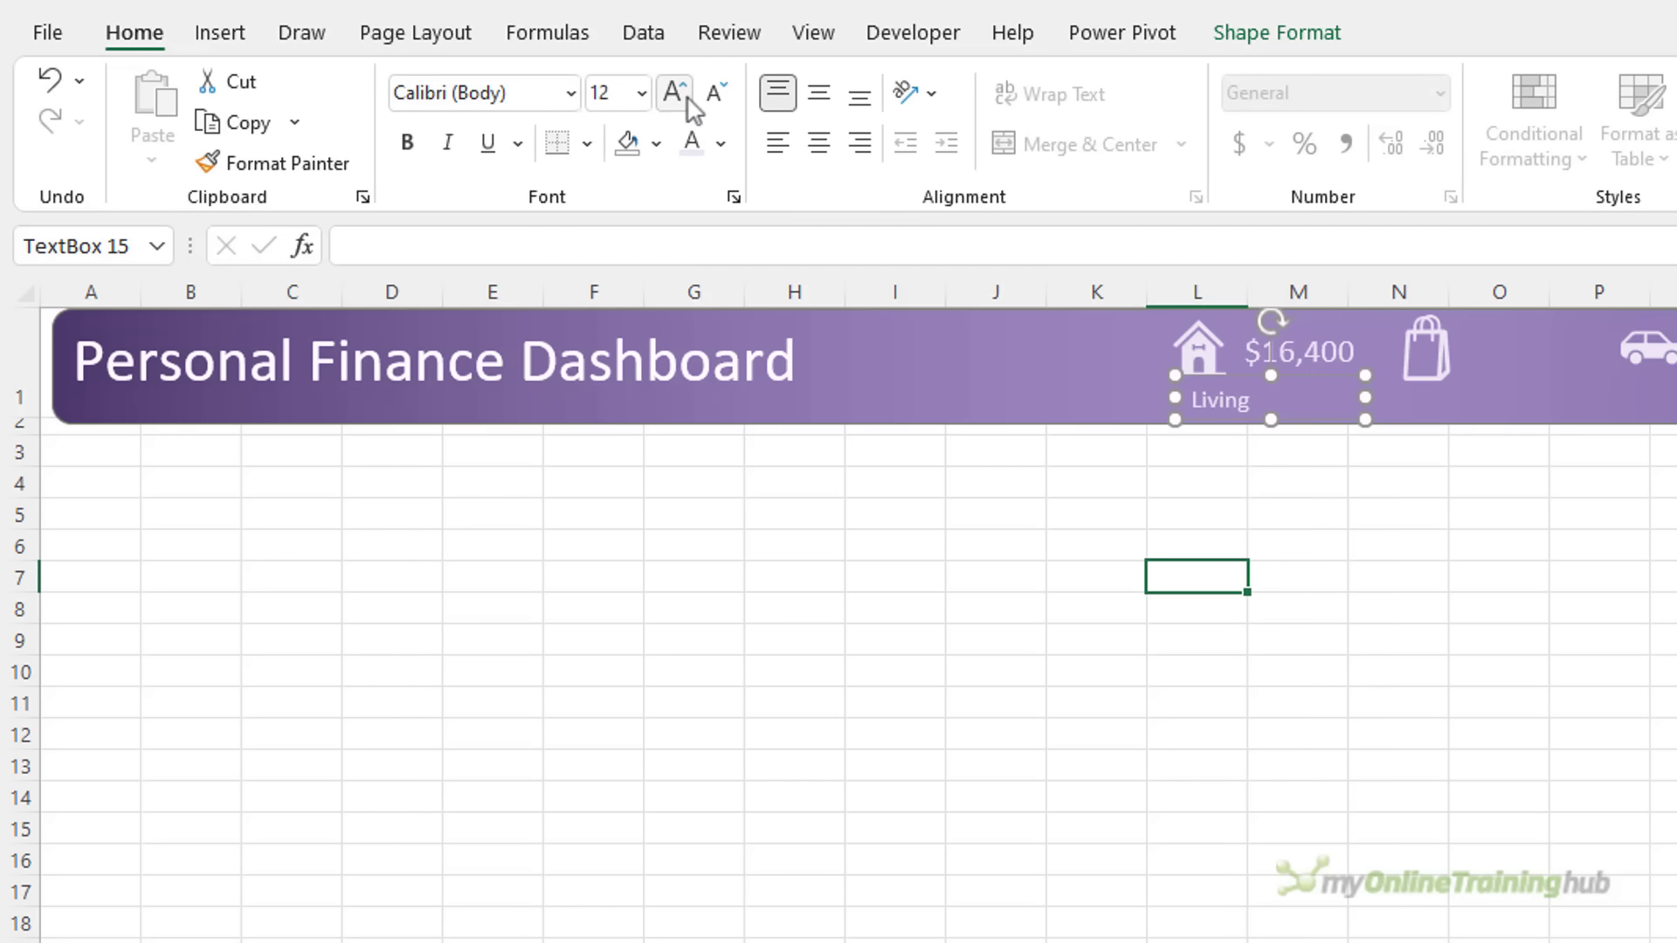
left_click(686, 97)
Widen the label to fit on one line and centre it under the $16,400 figure
left_click(1343, 391)
left_click(1260, 403)
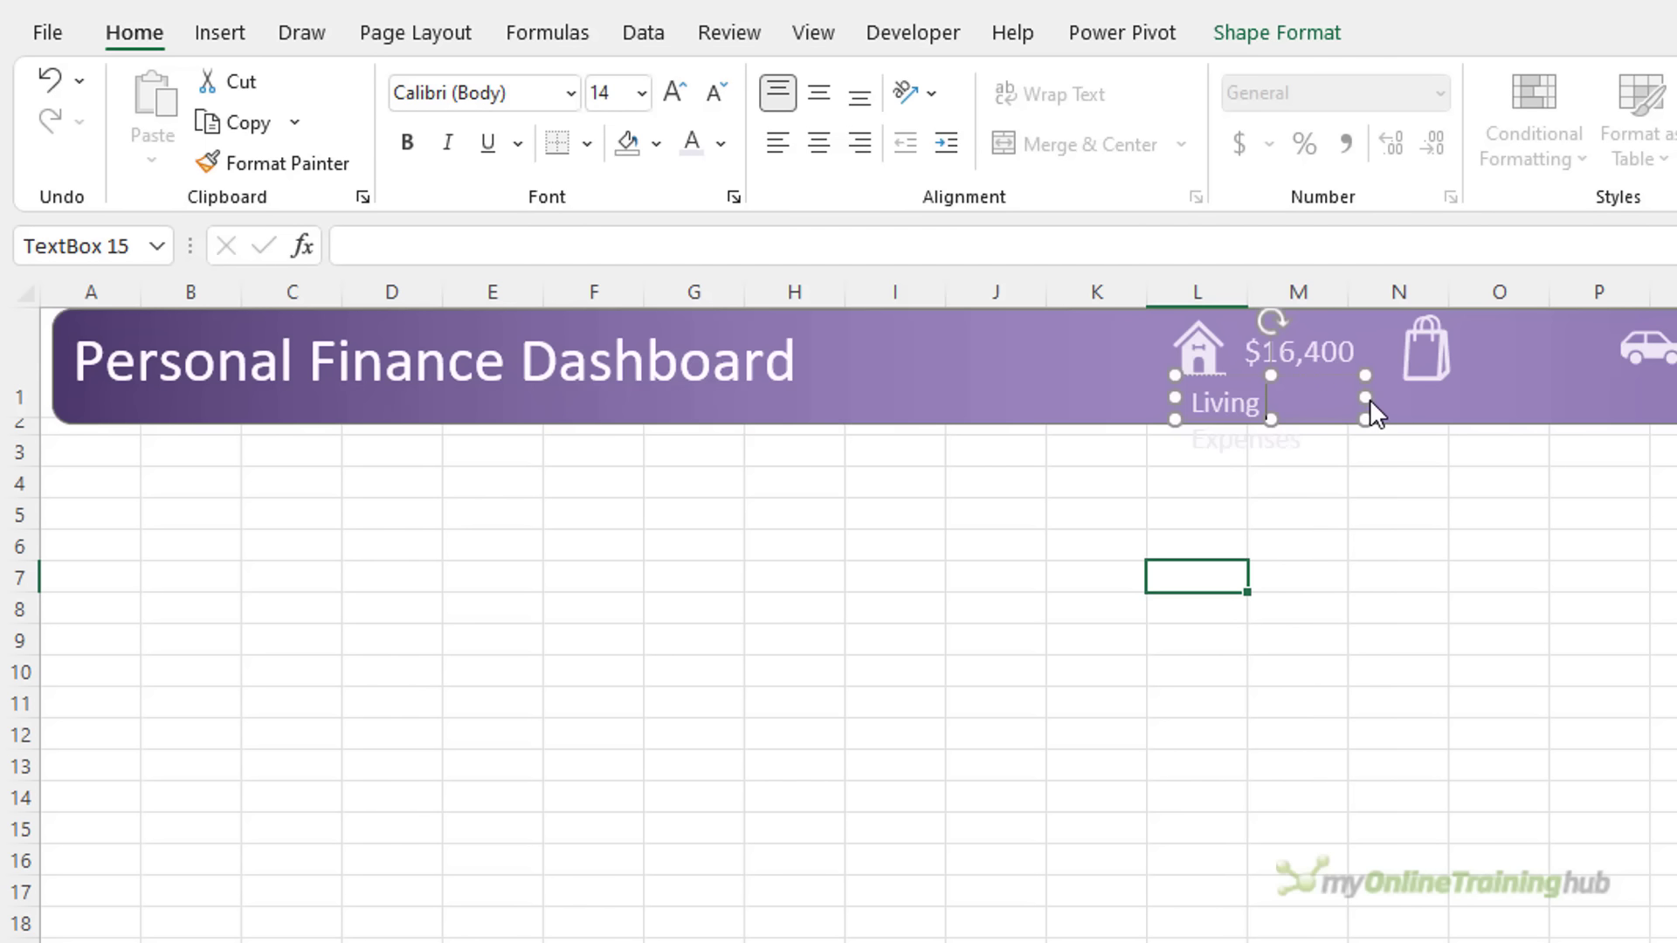
left_click_drag(1365, 397, 1406, 397)
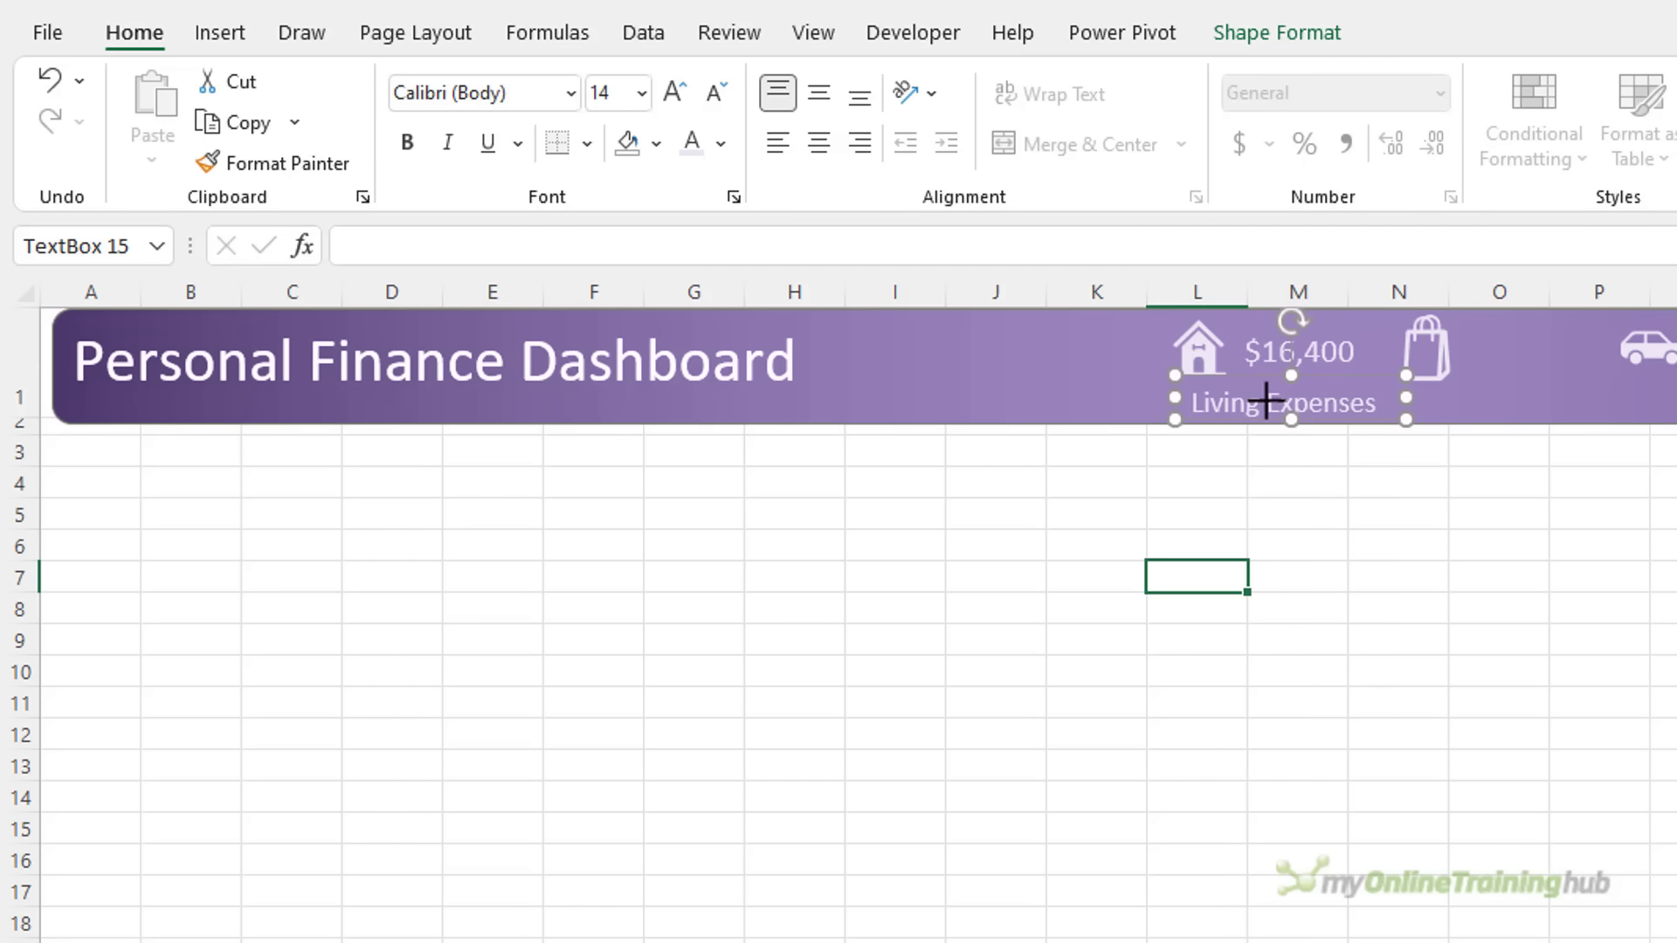
left_click_drag(1269, 398, 1255, 398)
key("Right")
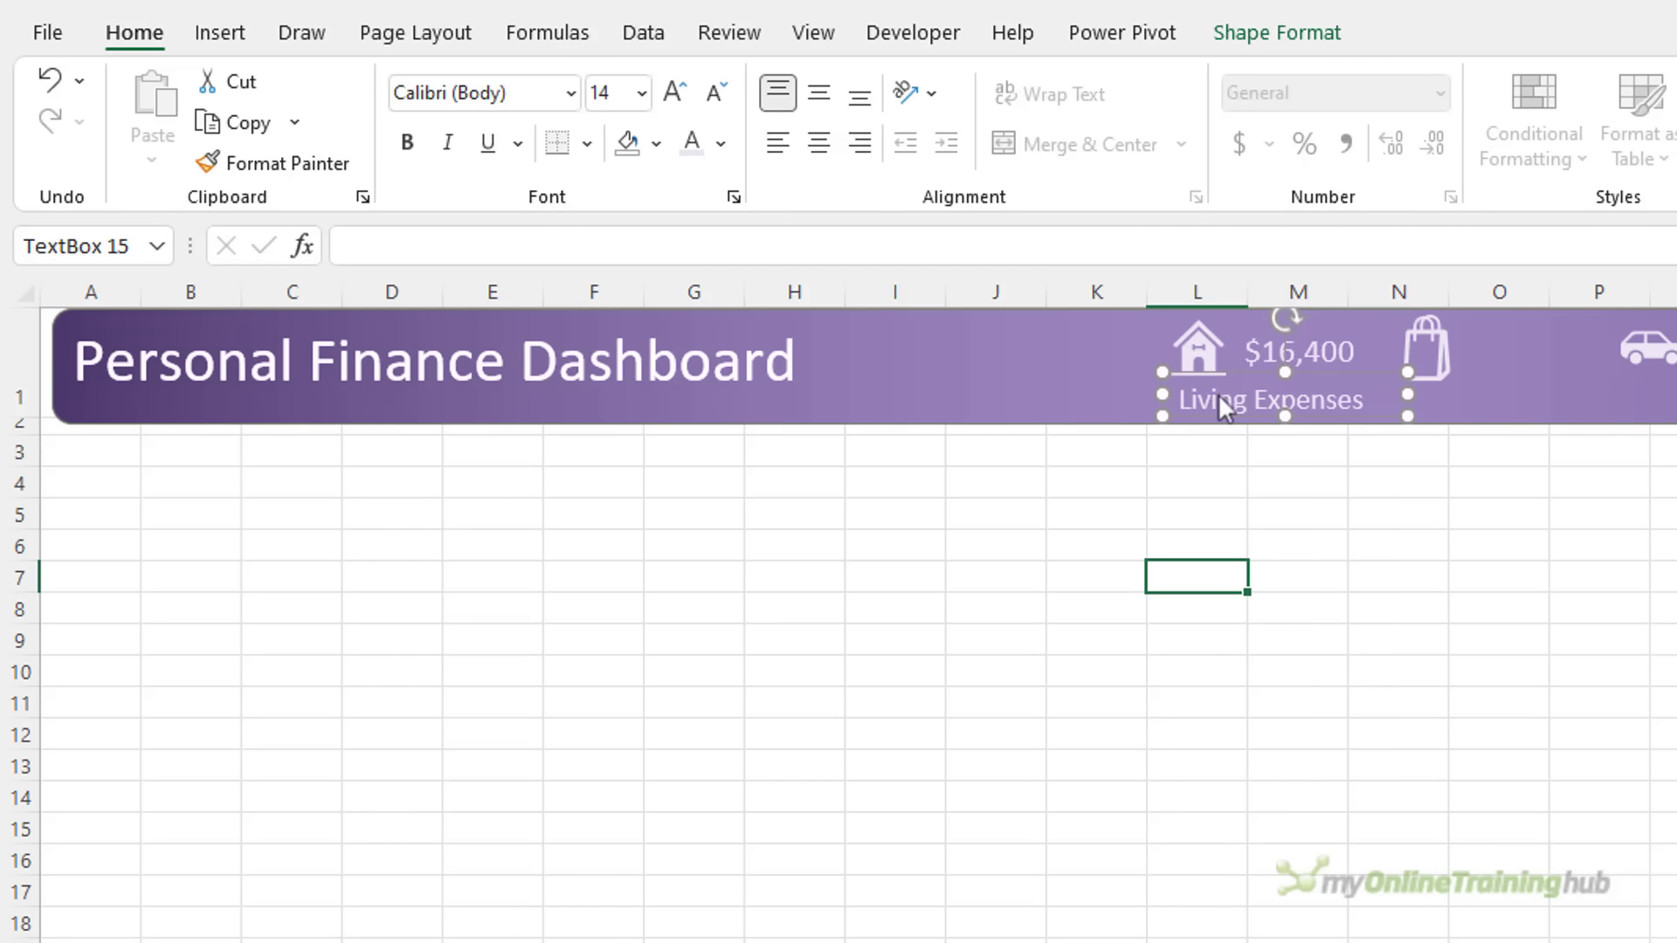
left_click(1340, 348, "shift")
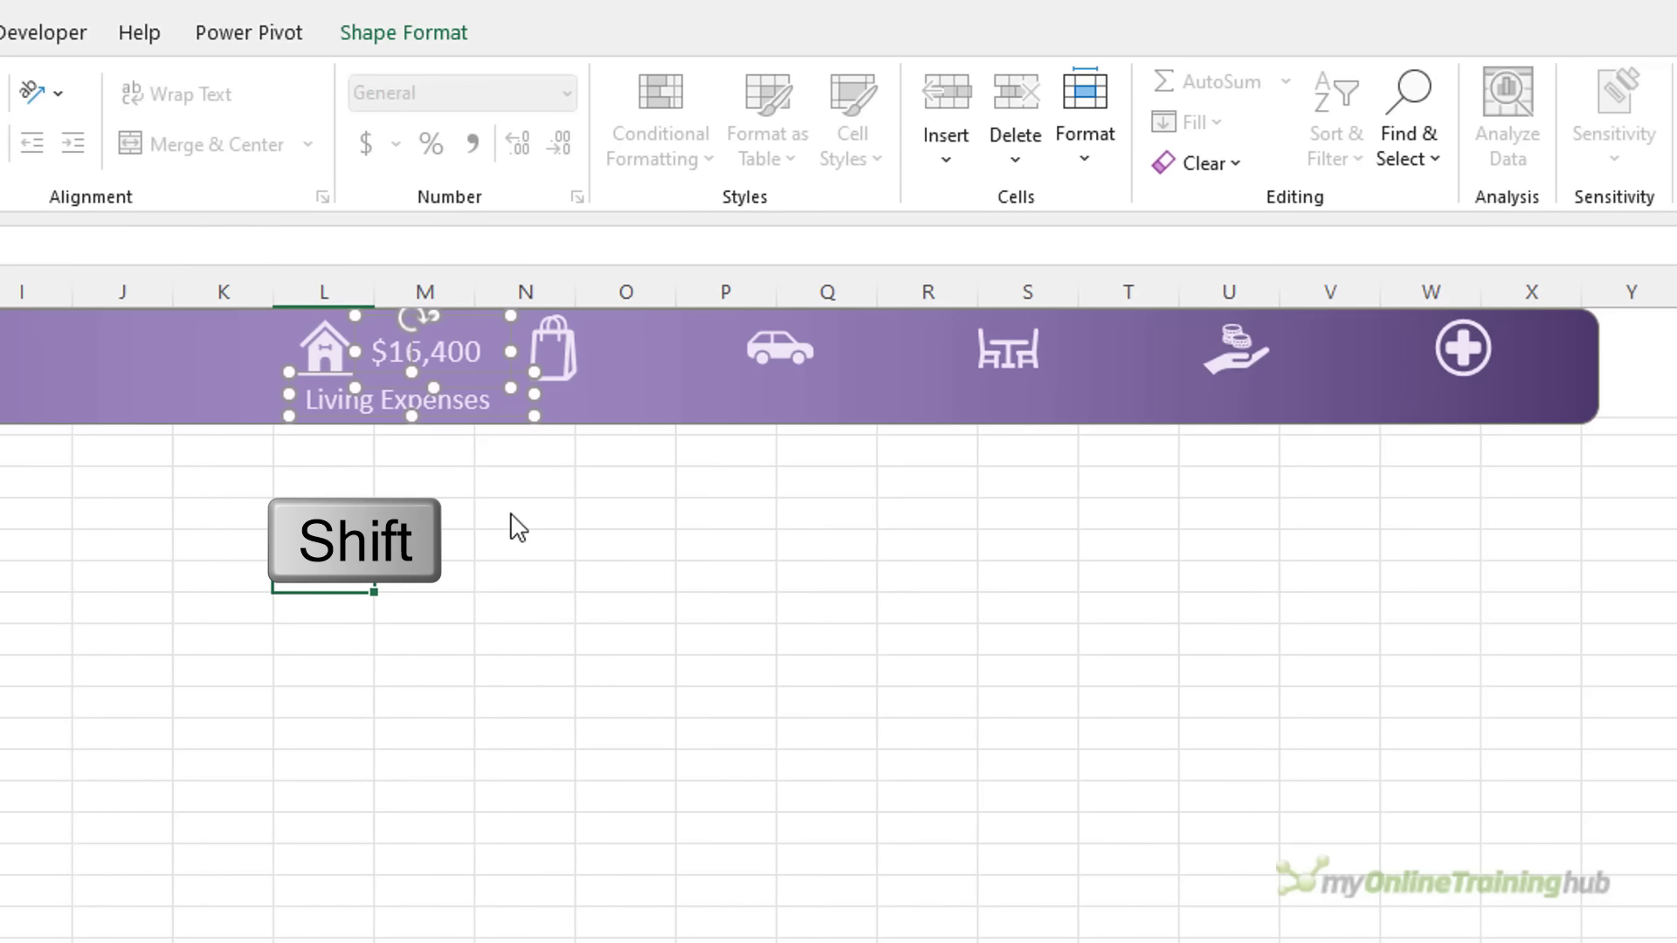
Ctrl-drag copies of the $16,400 figure and Living Expenses caption beside the remaining icons
key("ctrl")
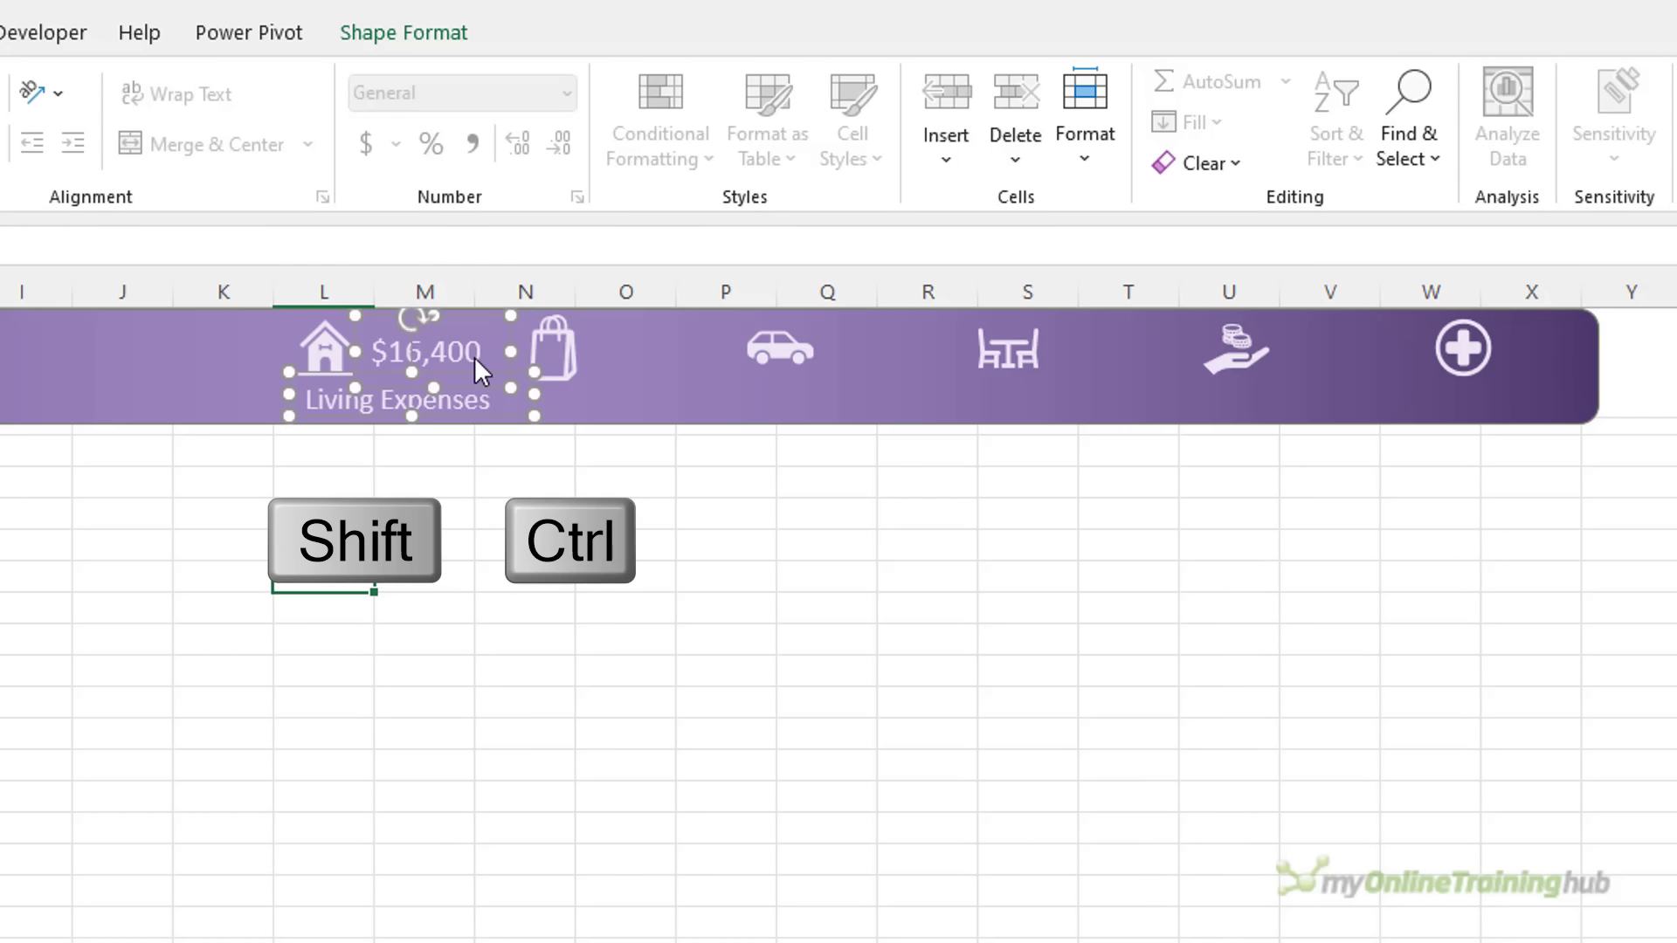
left_click_drag(479, 368, 1568, 408)
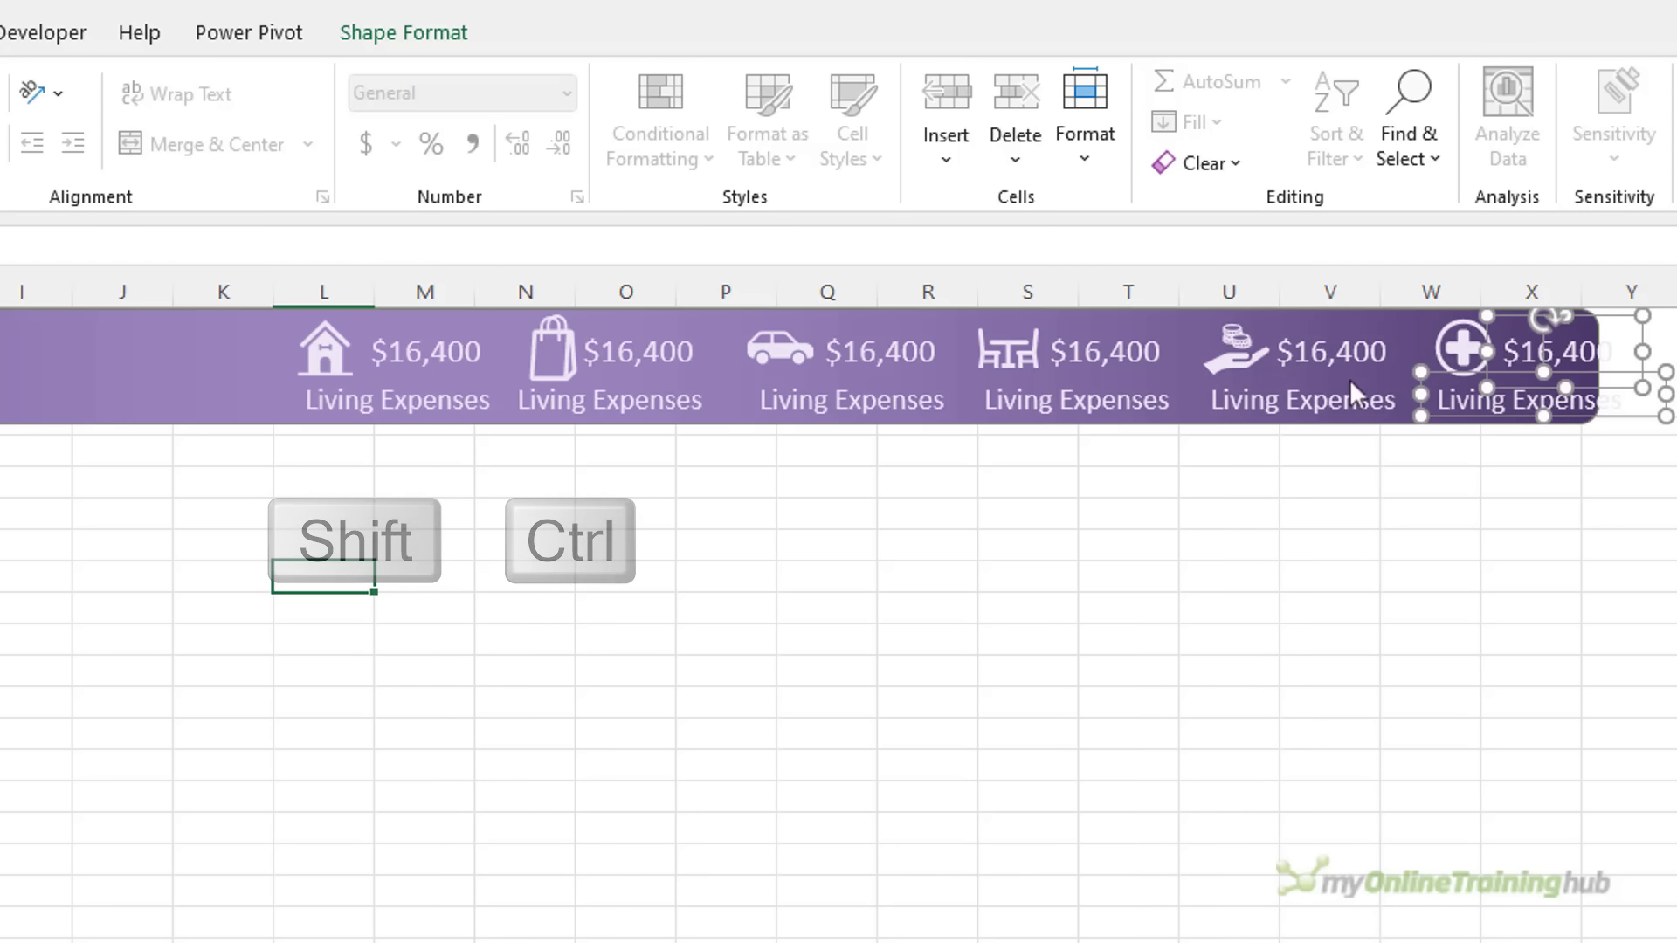
left_click(584, 338)
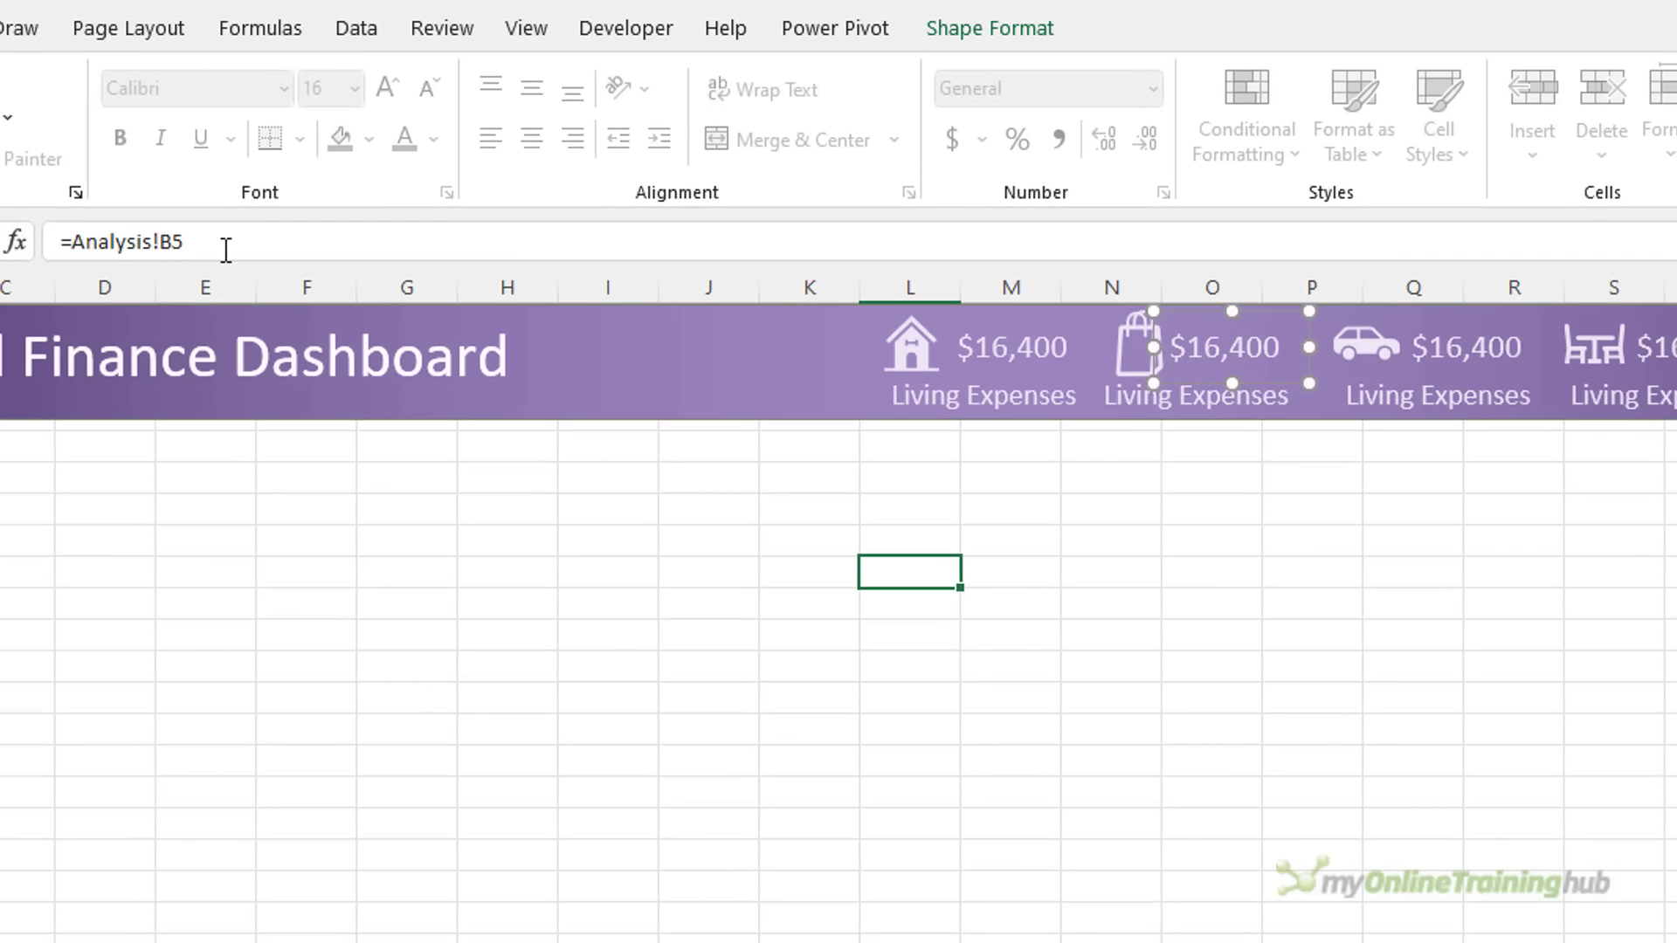
Link the bag's value to Analysis!B5, the car's to B6 ($3,592) and the table's to B7 ($2,397)
key("Return")
left_click(1495, 329)
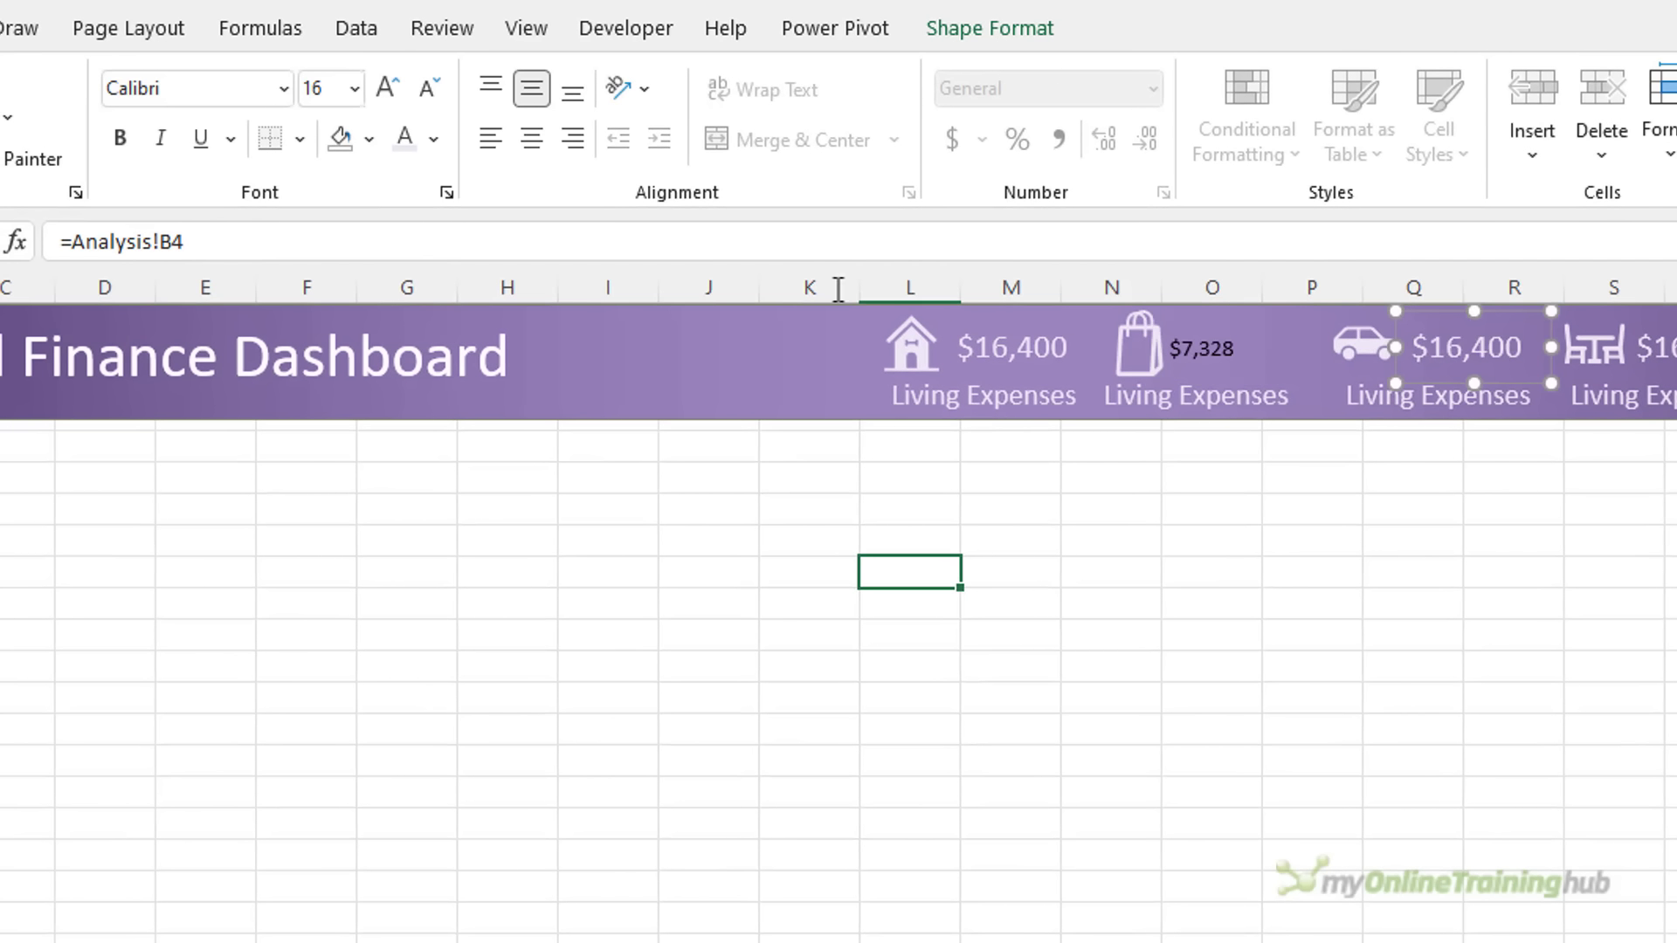
type("6")
key("Return")
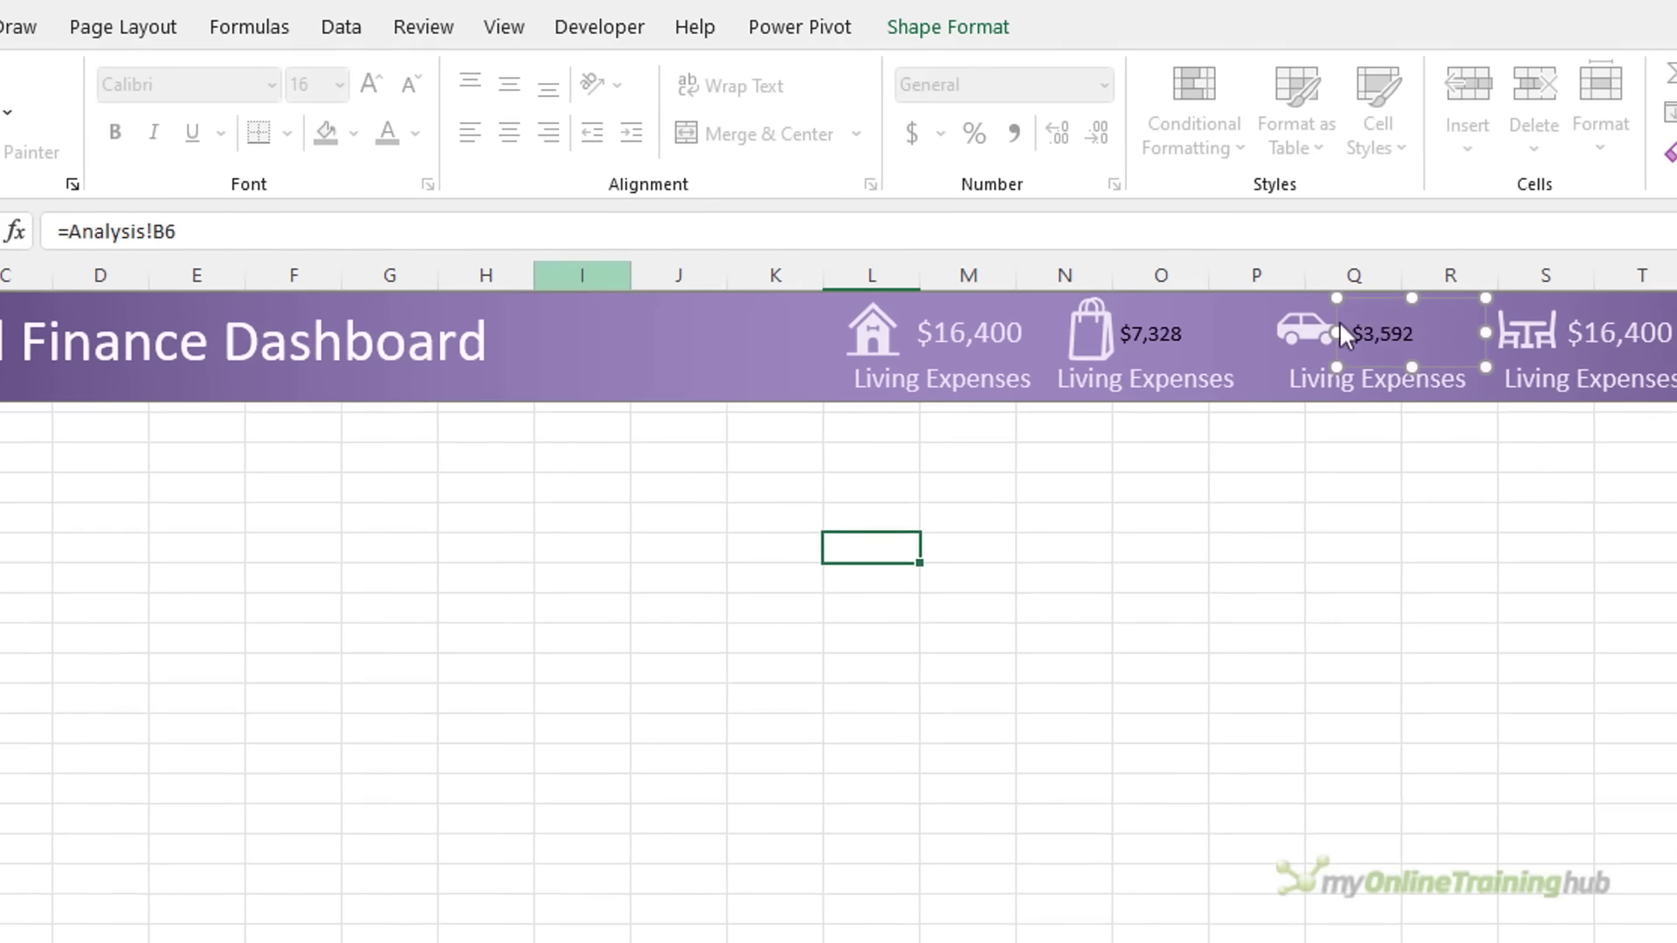
left_click(1655, 356)
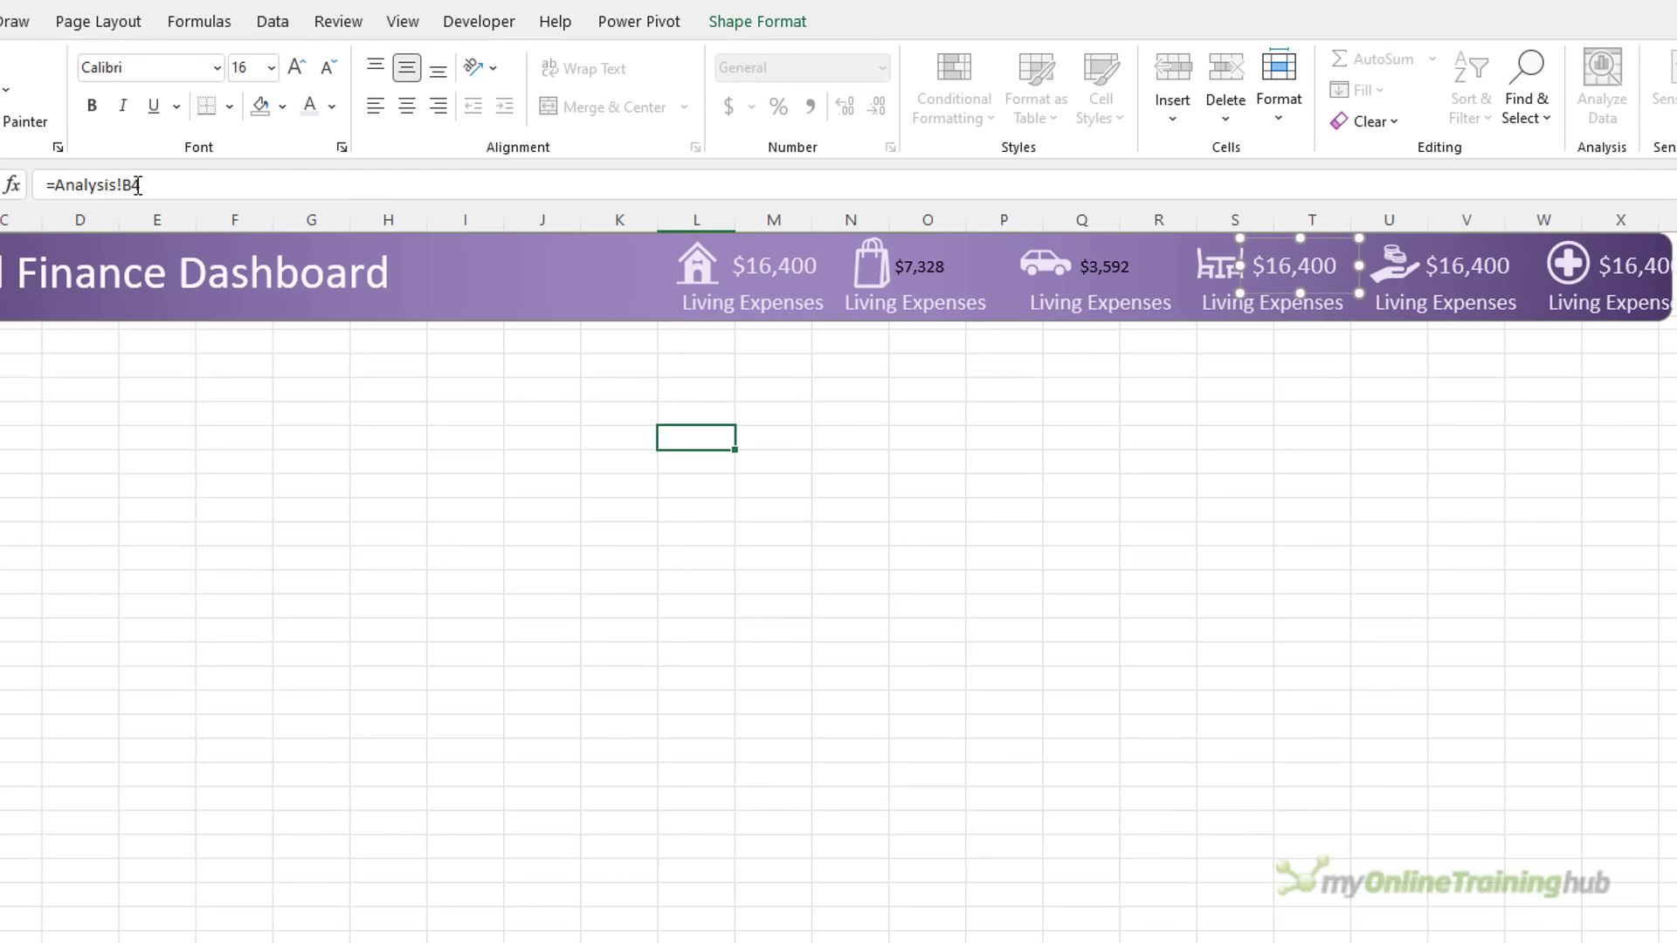
left_click_drag(131, 185, 171, 185)
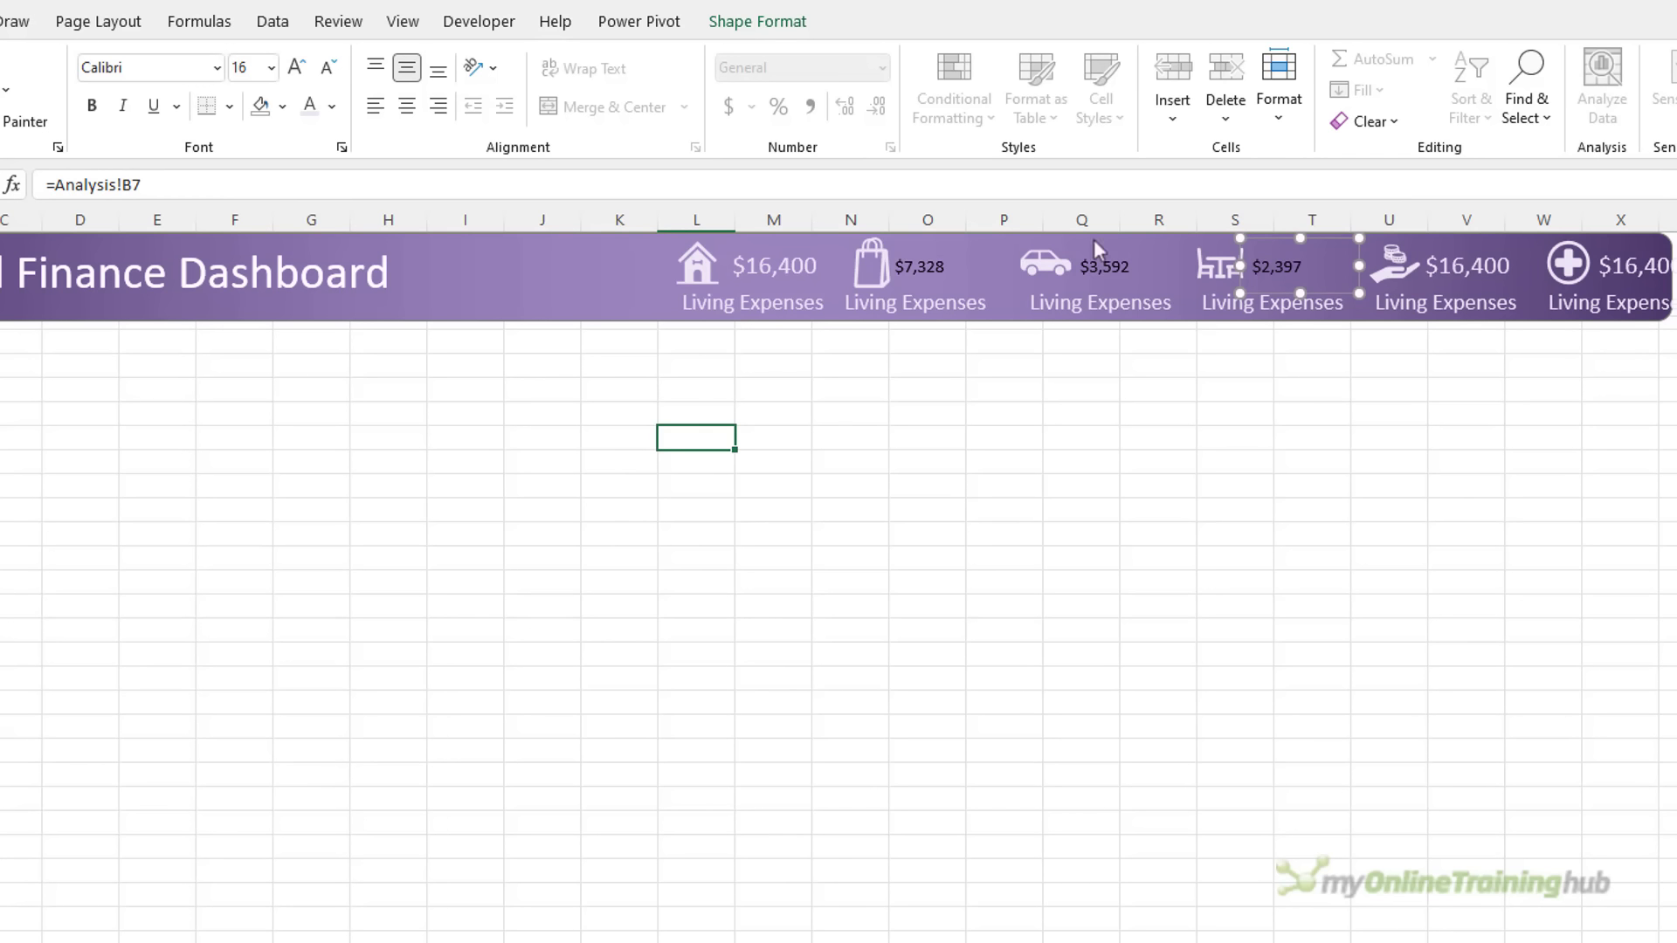
key("Tab")
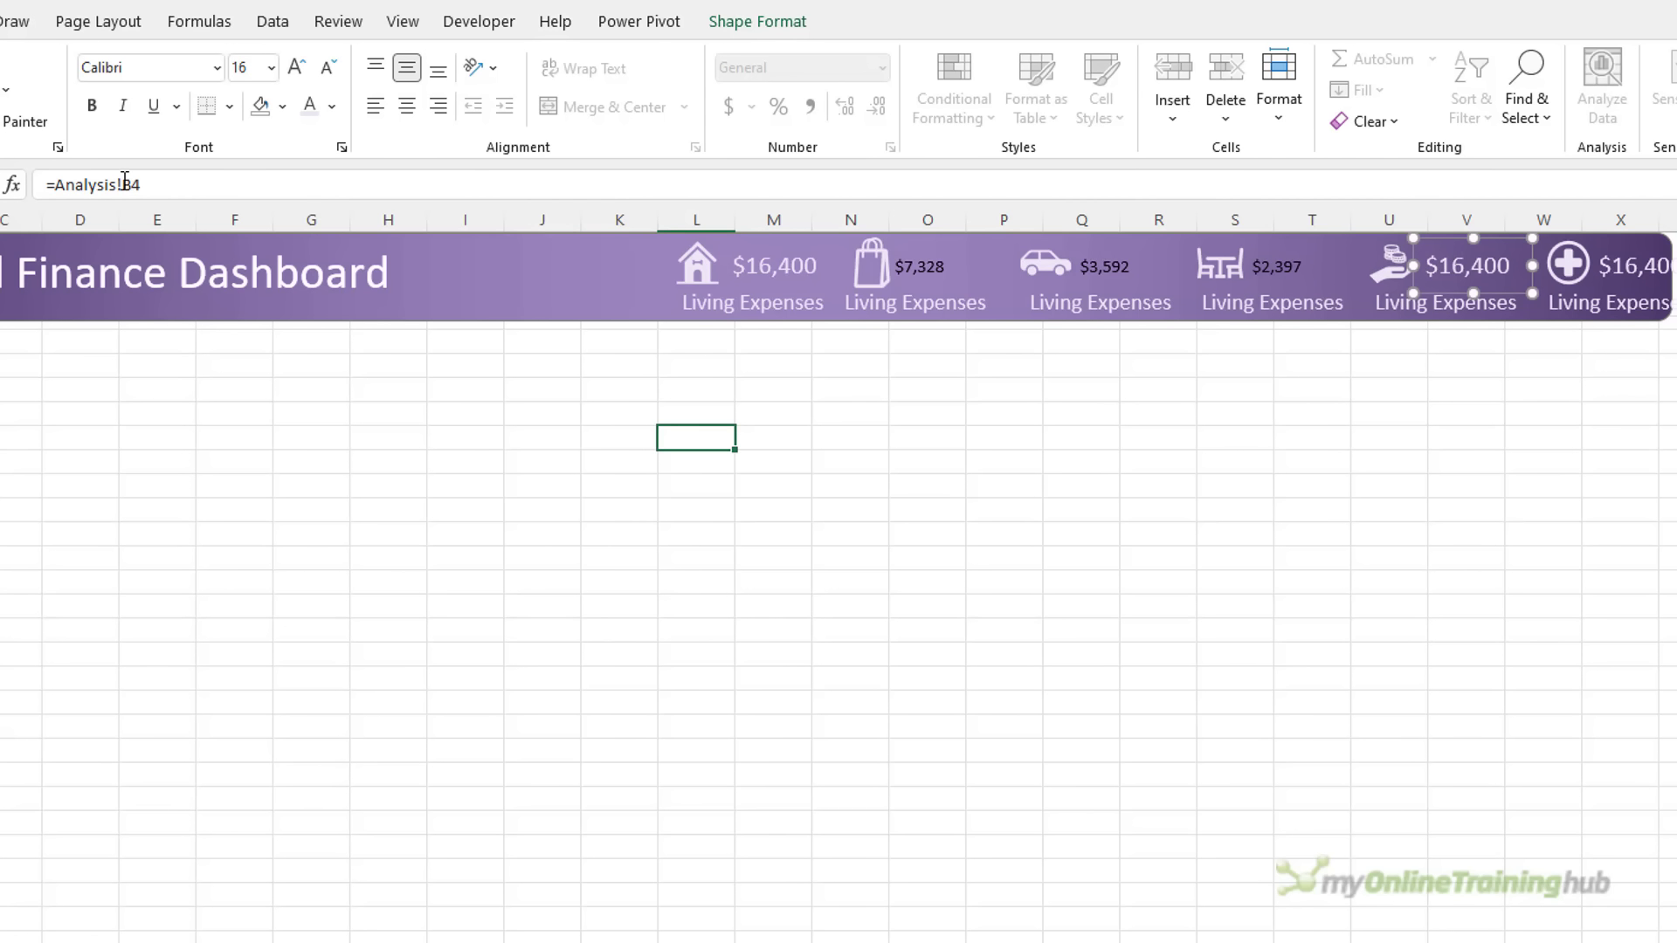
Link the coins value to Analysis!B8 ($550) and the medical cross value to B9 ($379)
left_click(130, 183)
key("Return")
left_click(1612, 269)
double_click(129, 185)
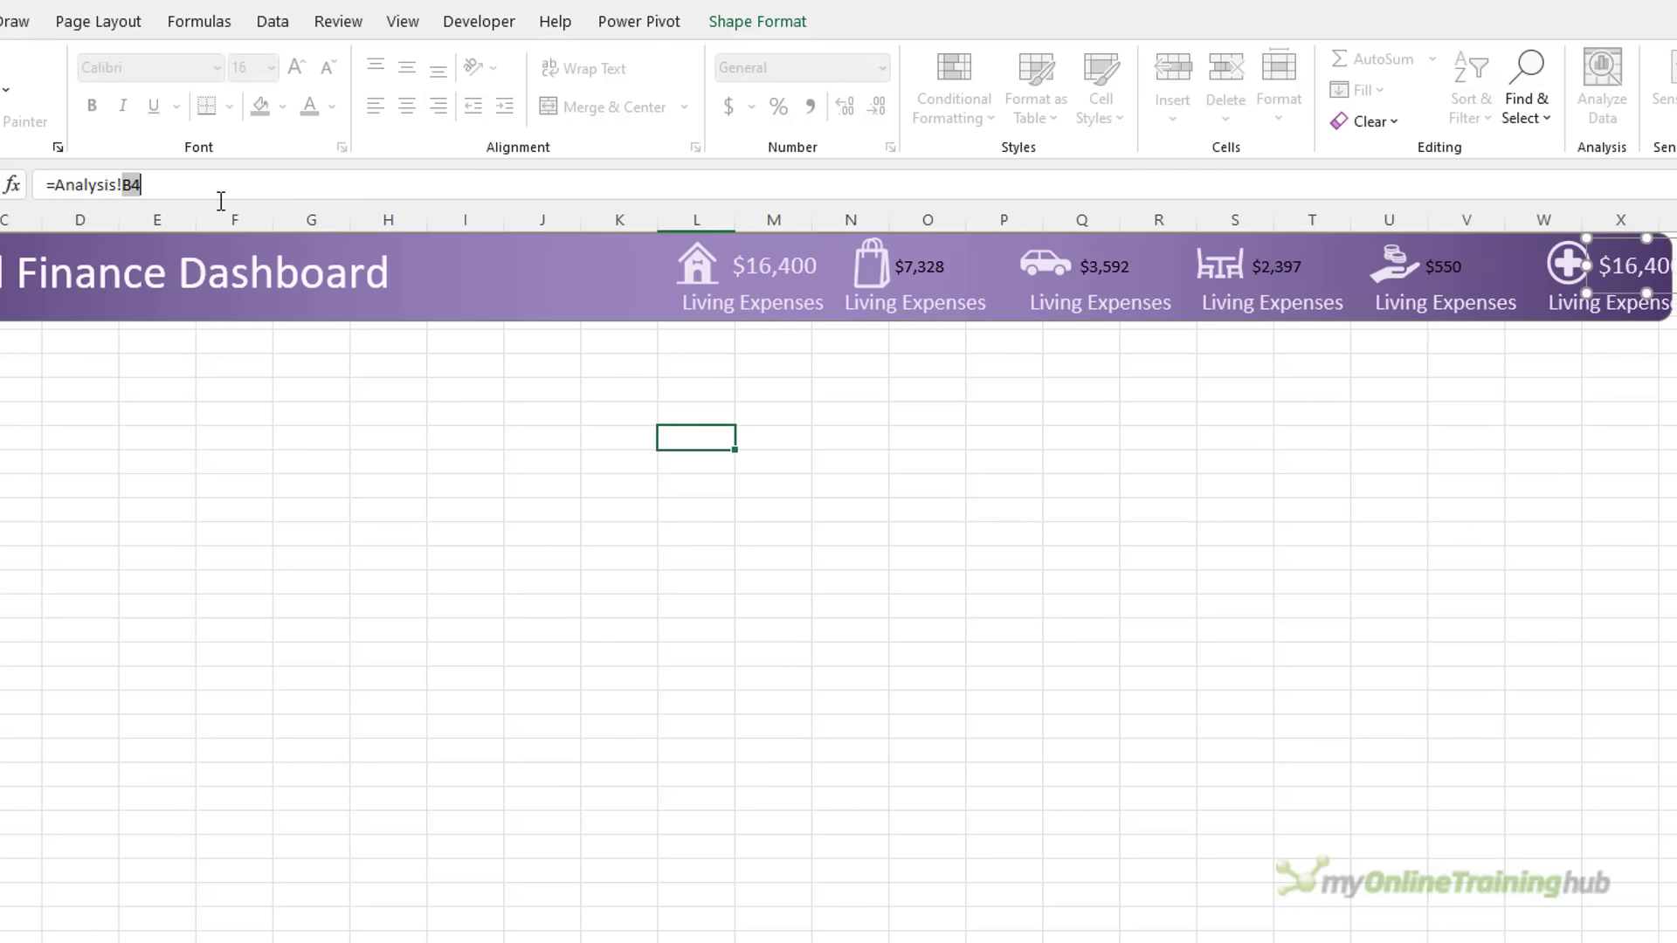
key("Return")
left_click(724, 266)
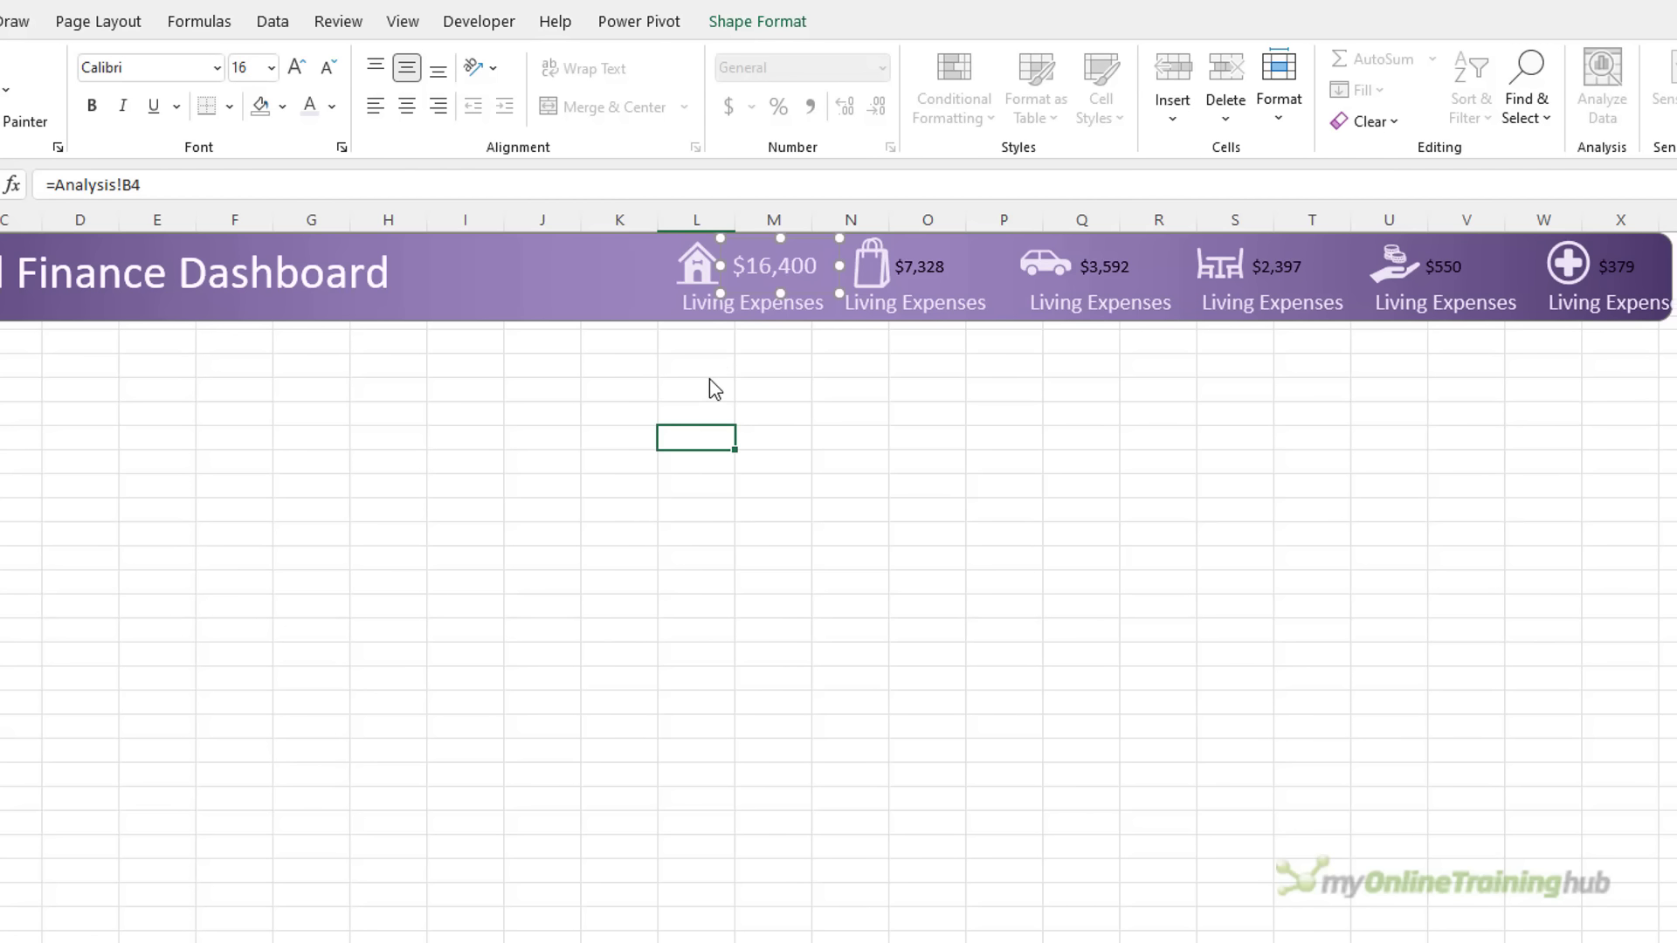
Format-paint the $16,400 styling onto the $7,328, $3,592, $2,397, $550 and $379 values
double_click(185, 113)
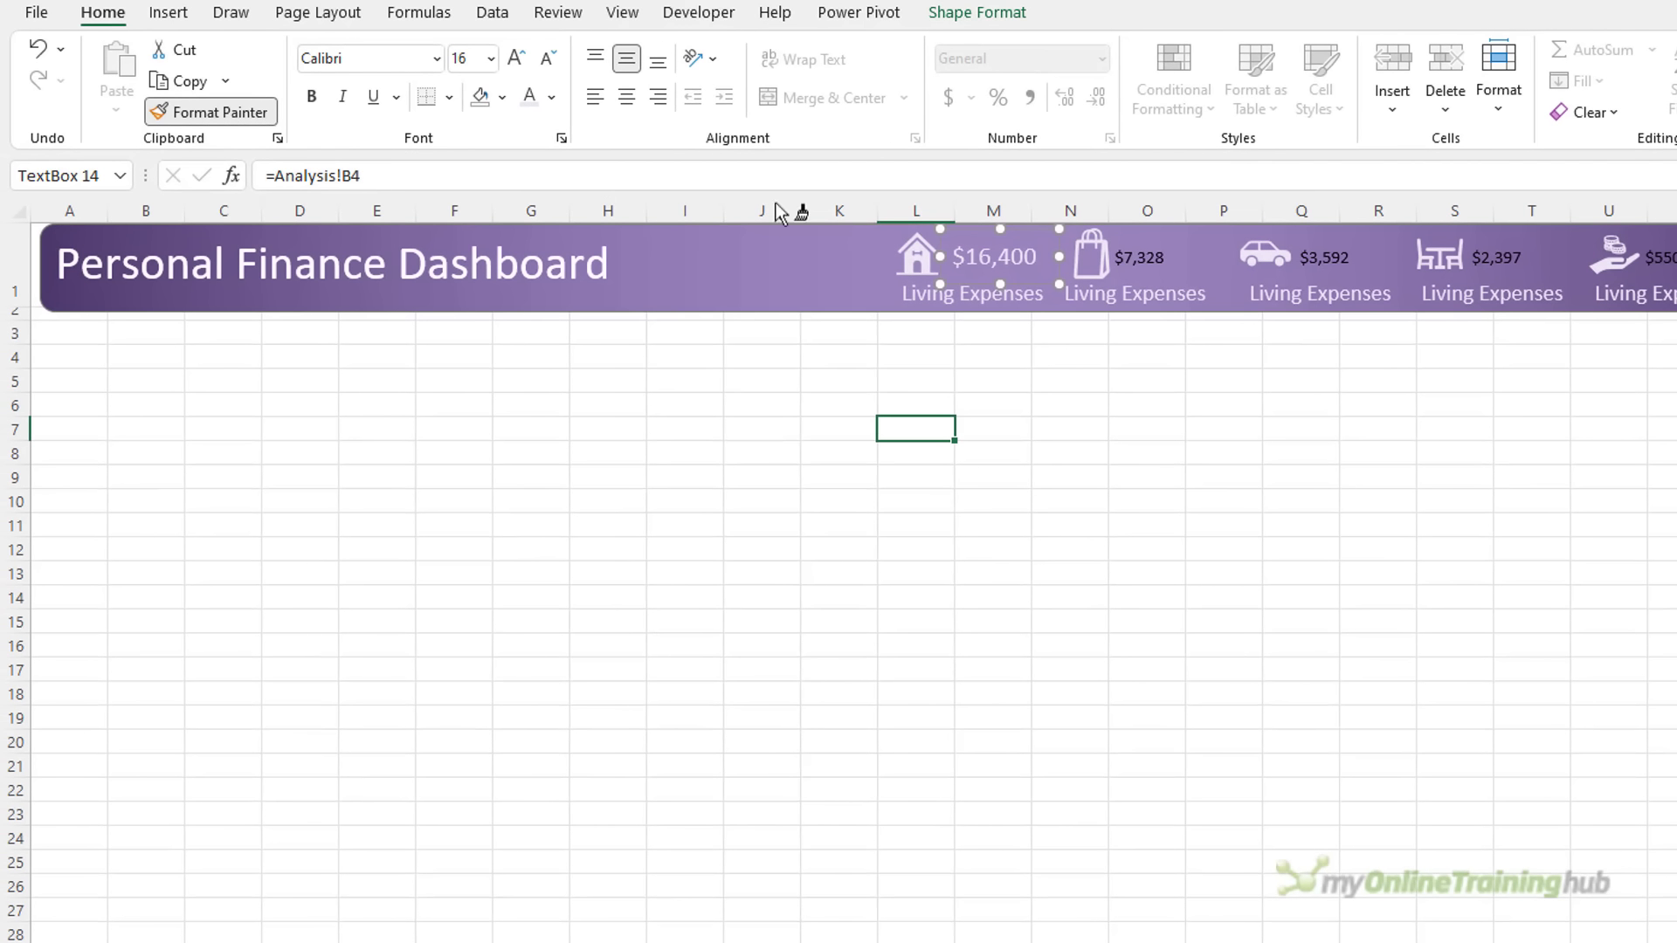
left_click(1133, 261)
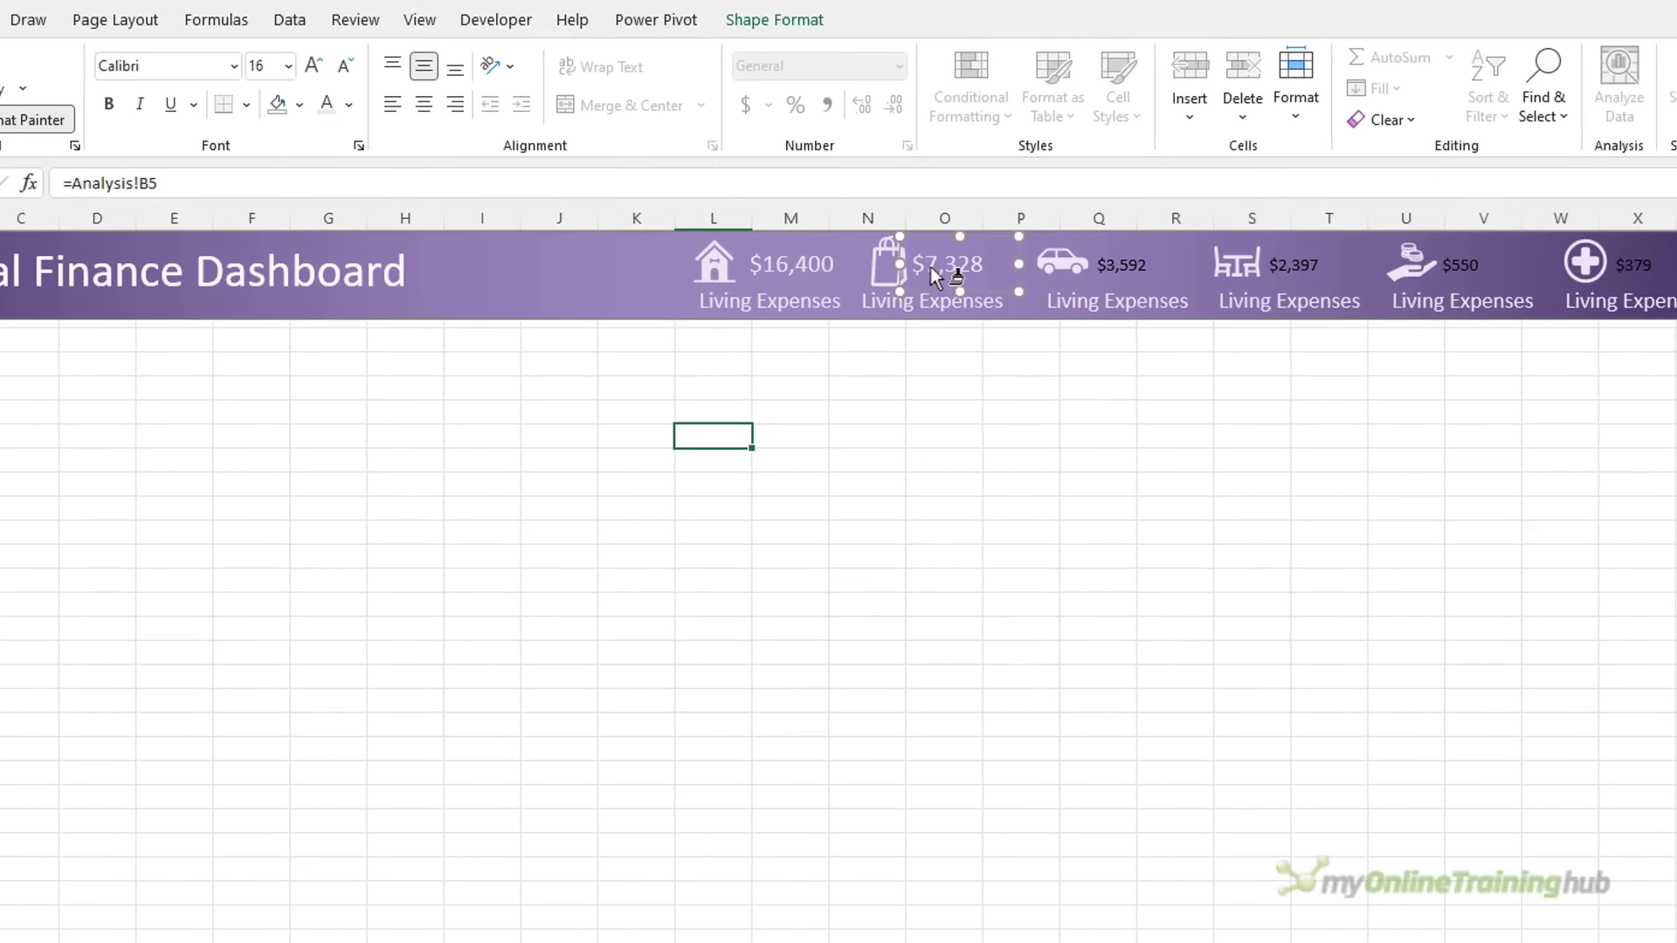
left_click(1126, 264)
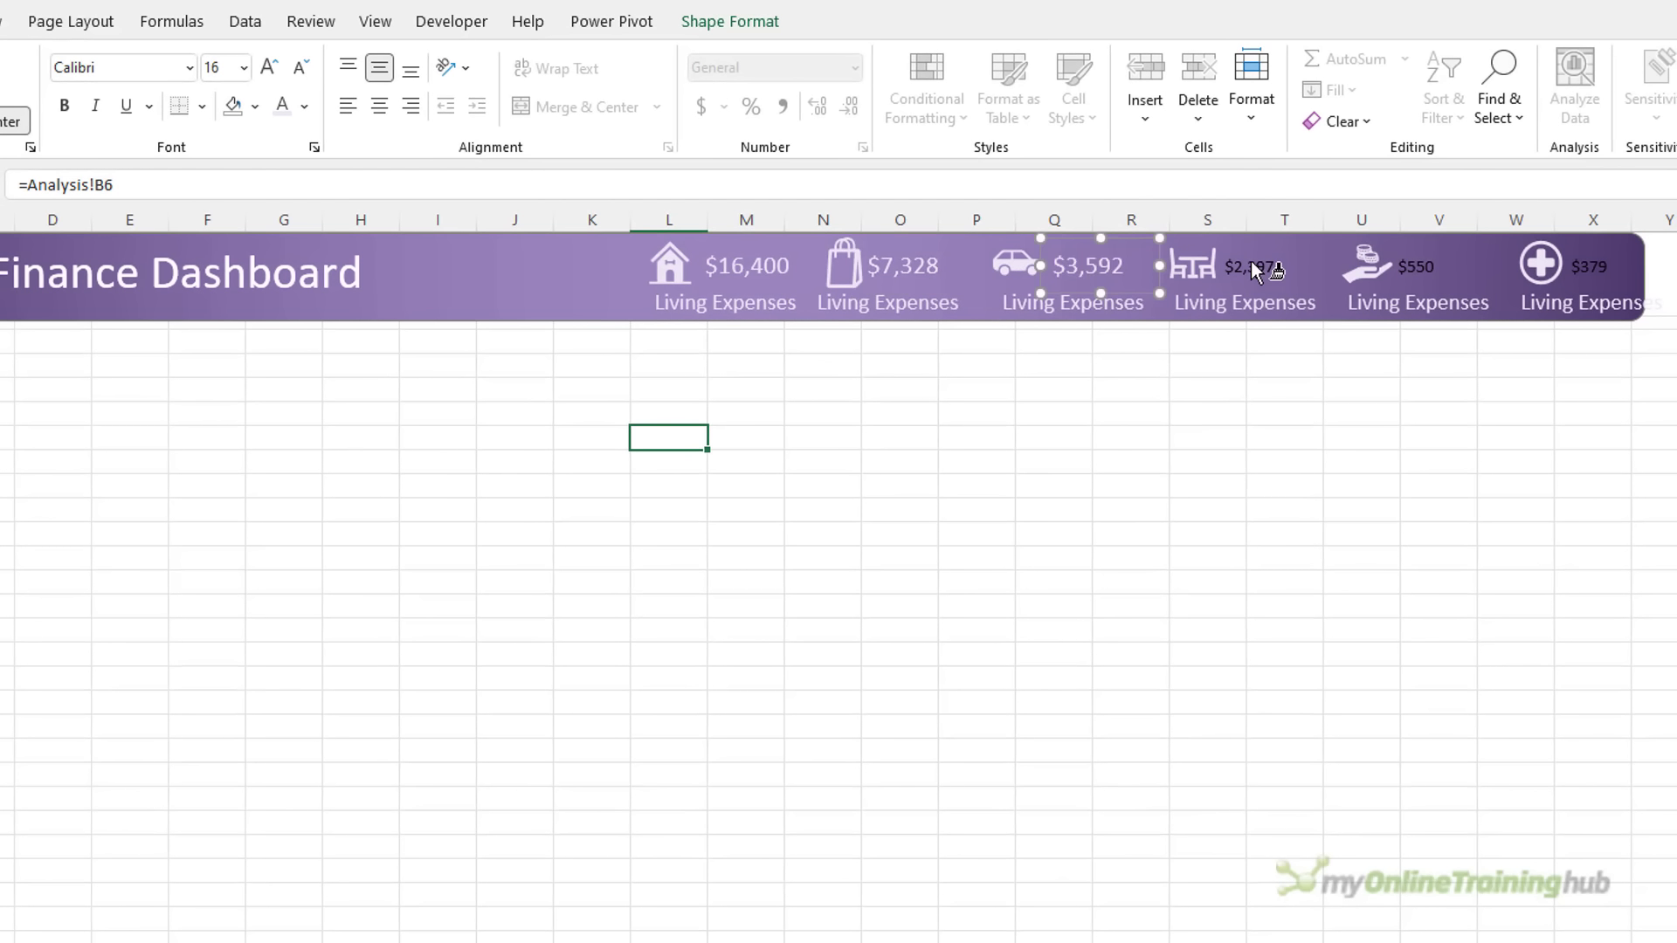
left_click(1251, 267)
left_click(1422, 266)
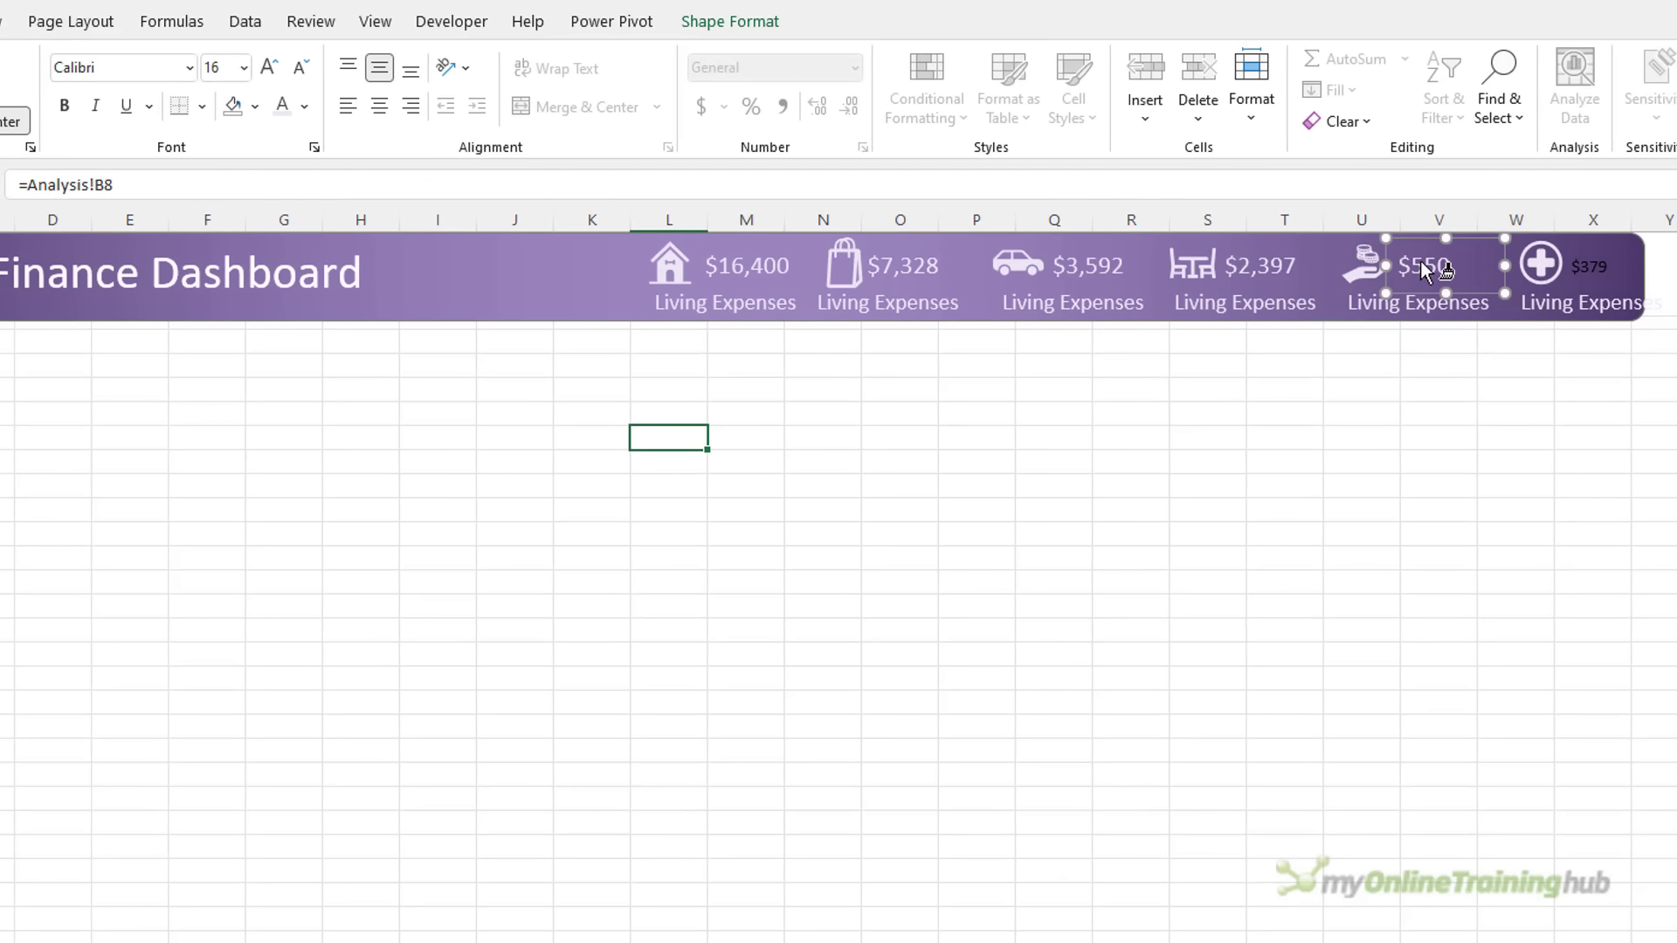
left_click(1579, 264)
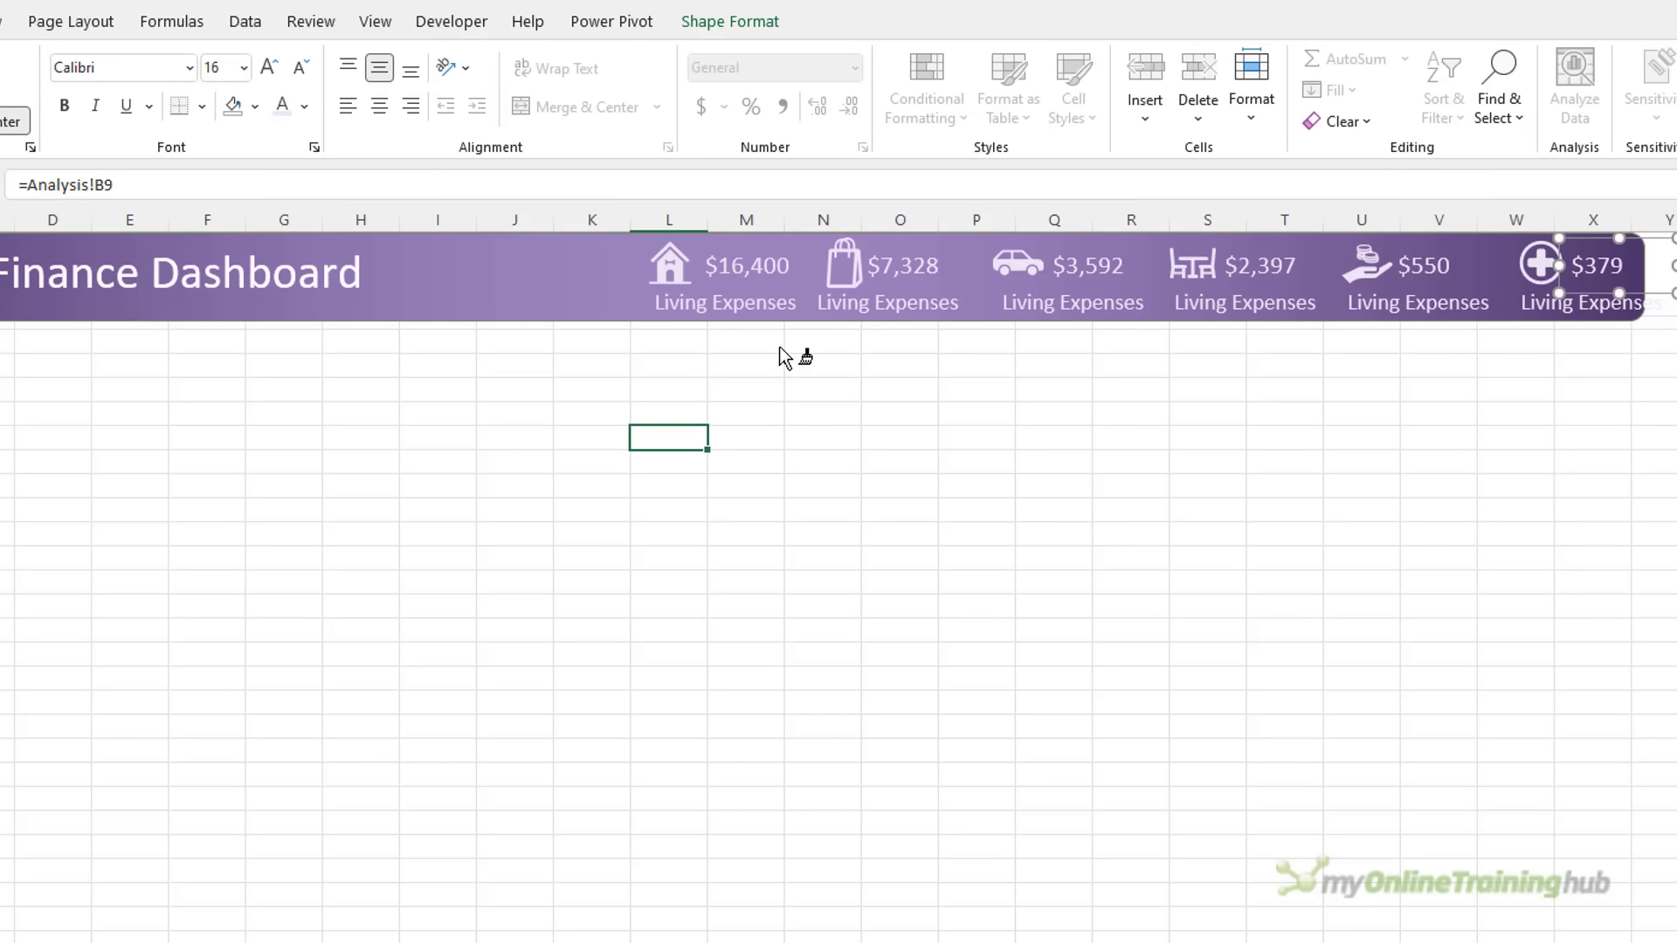
key("Escape")
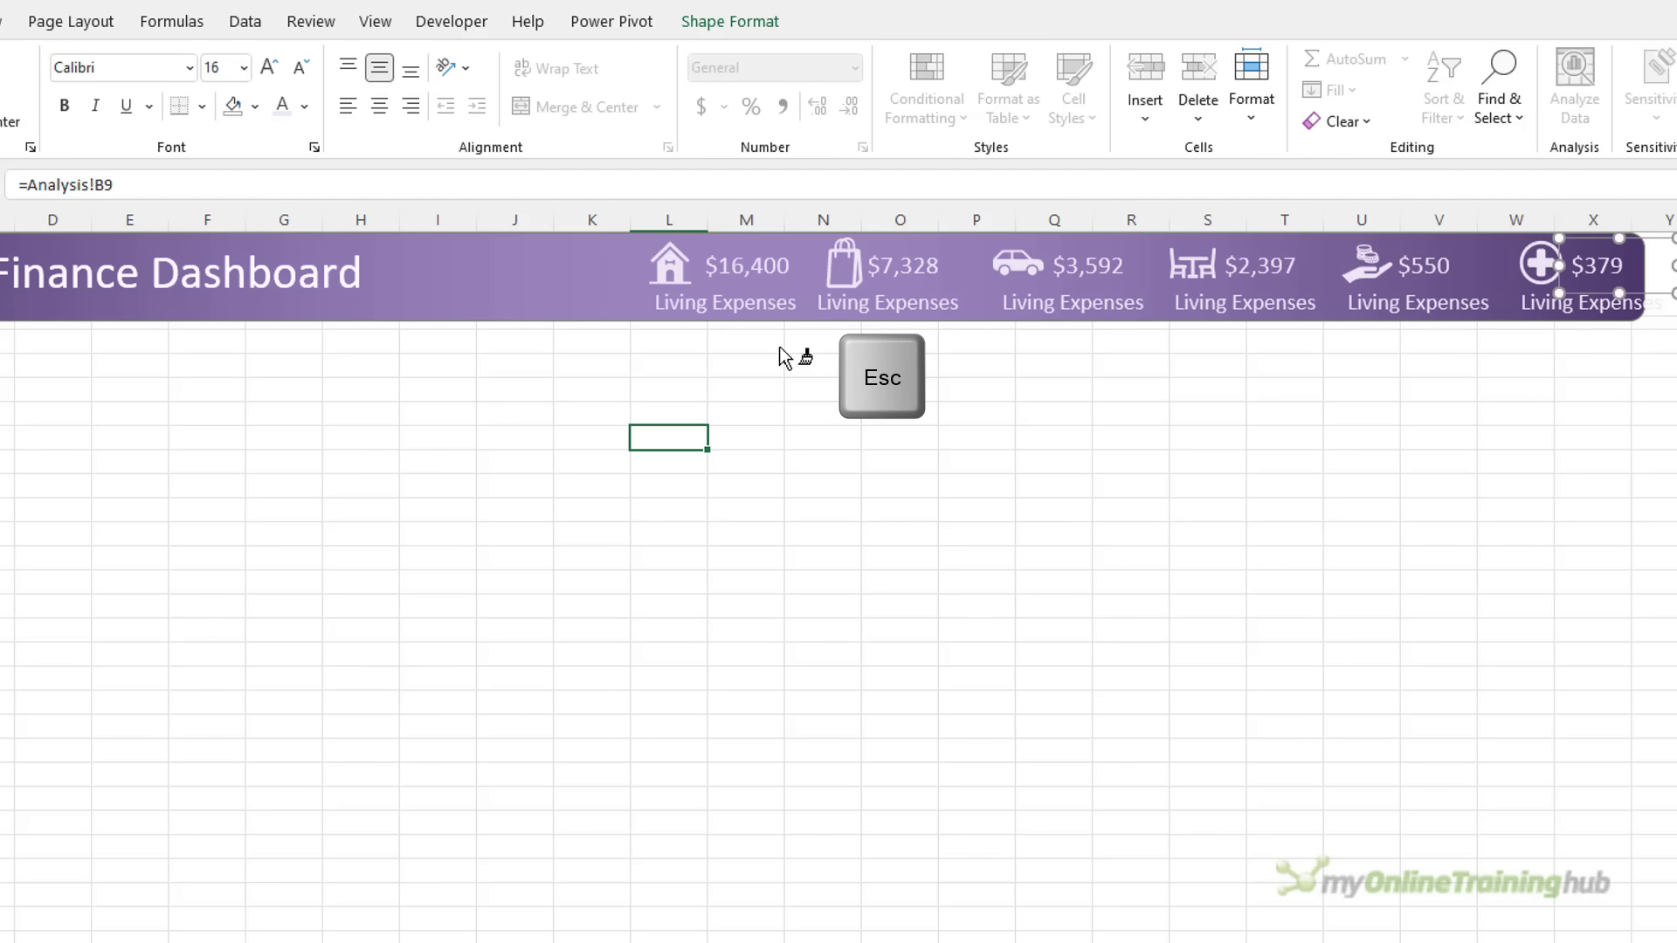
Rename the first three copied captions to Discretionary, Transport and Dining Out
triple_click(853, 303)
type("Dis")
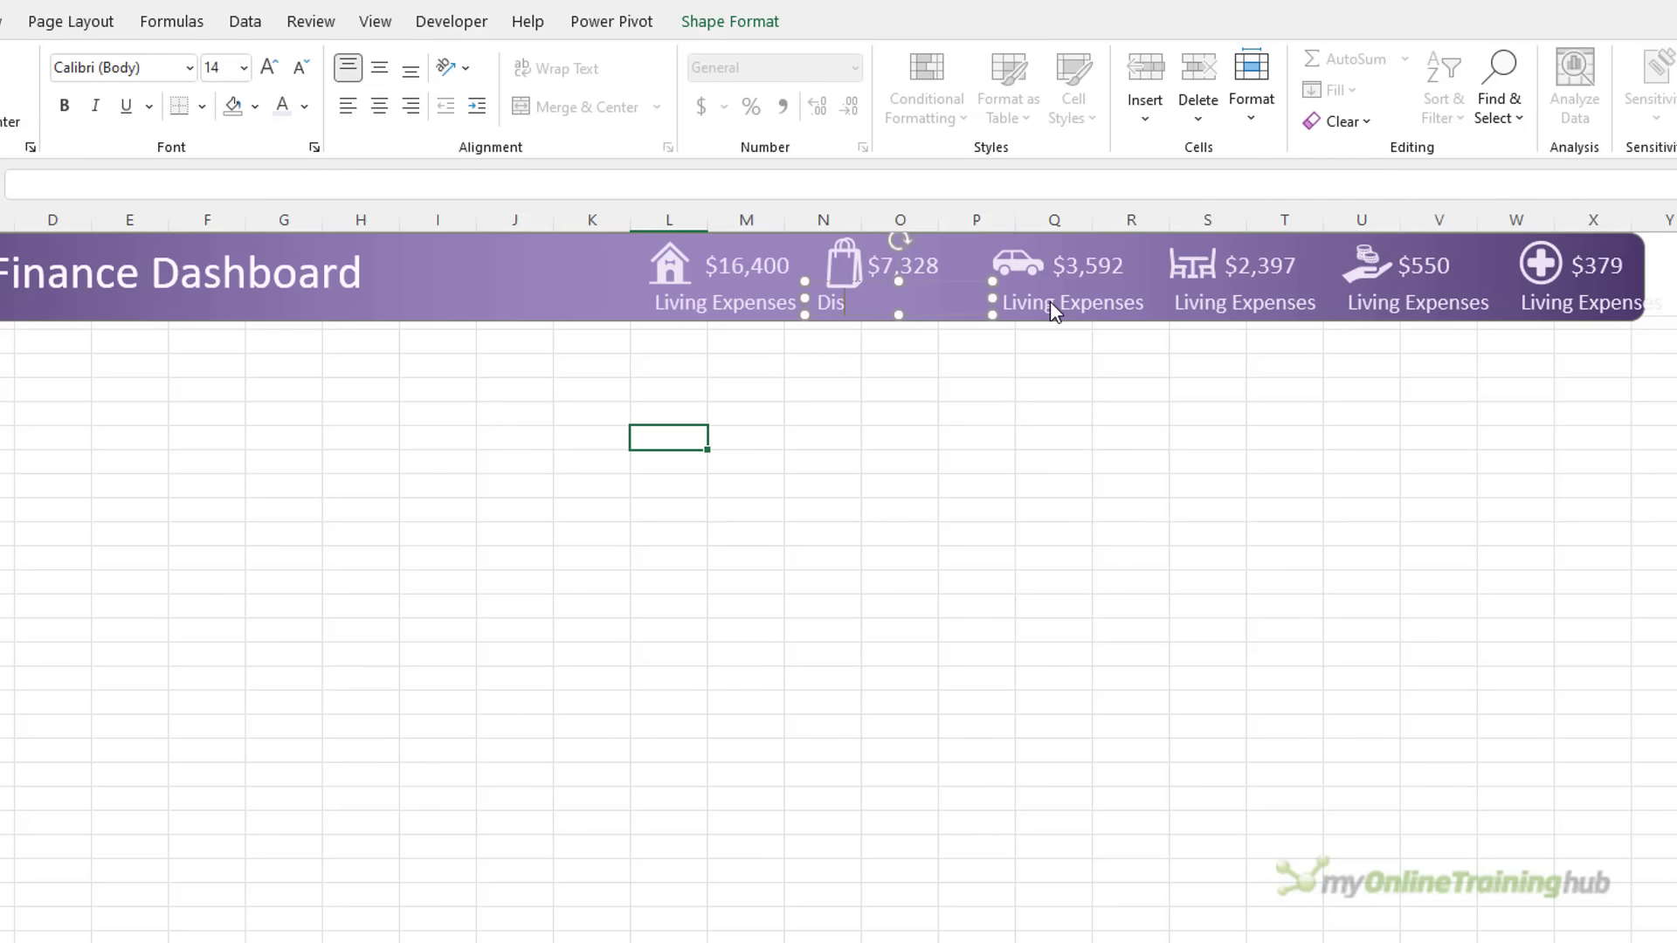
type("cretionary")
left_click(1051, 301)
triple_click(1052, 302)
type("Transport")
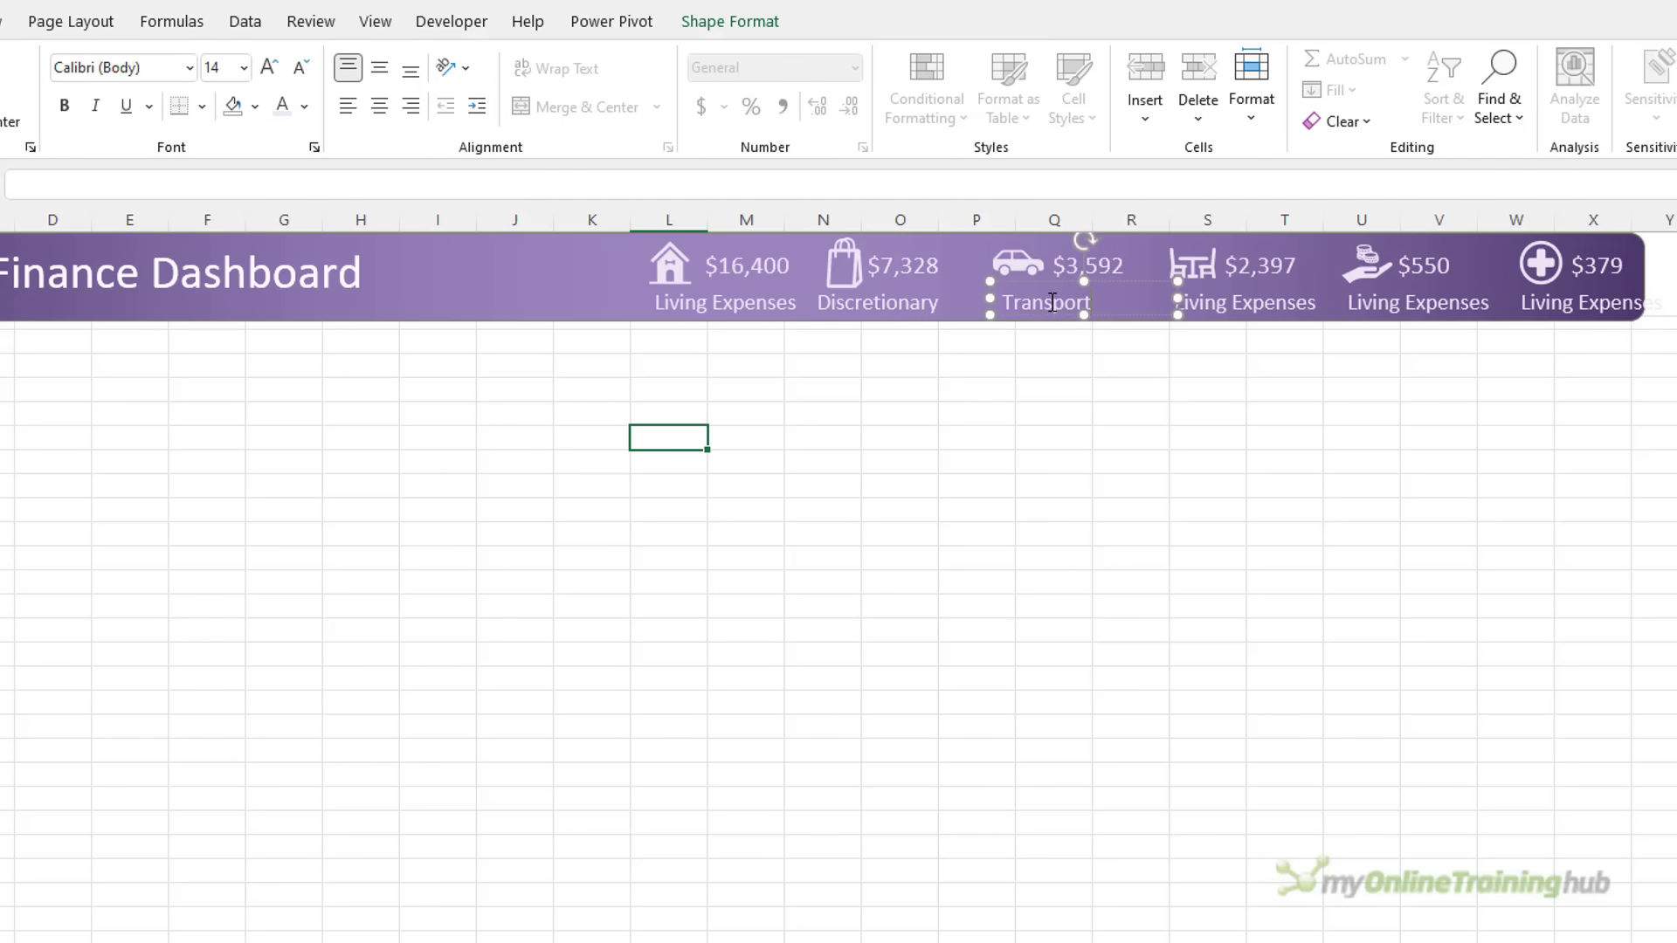
triple_click(1240, 301)
type("Dining Out")
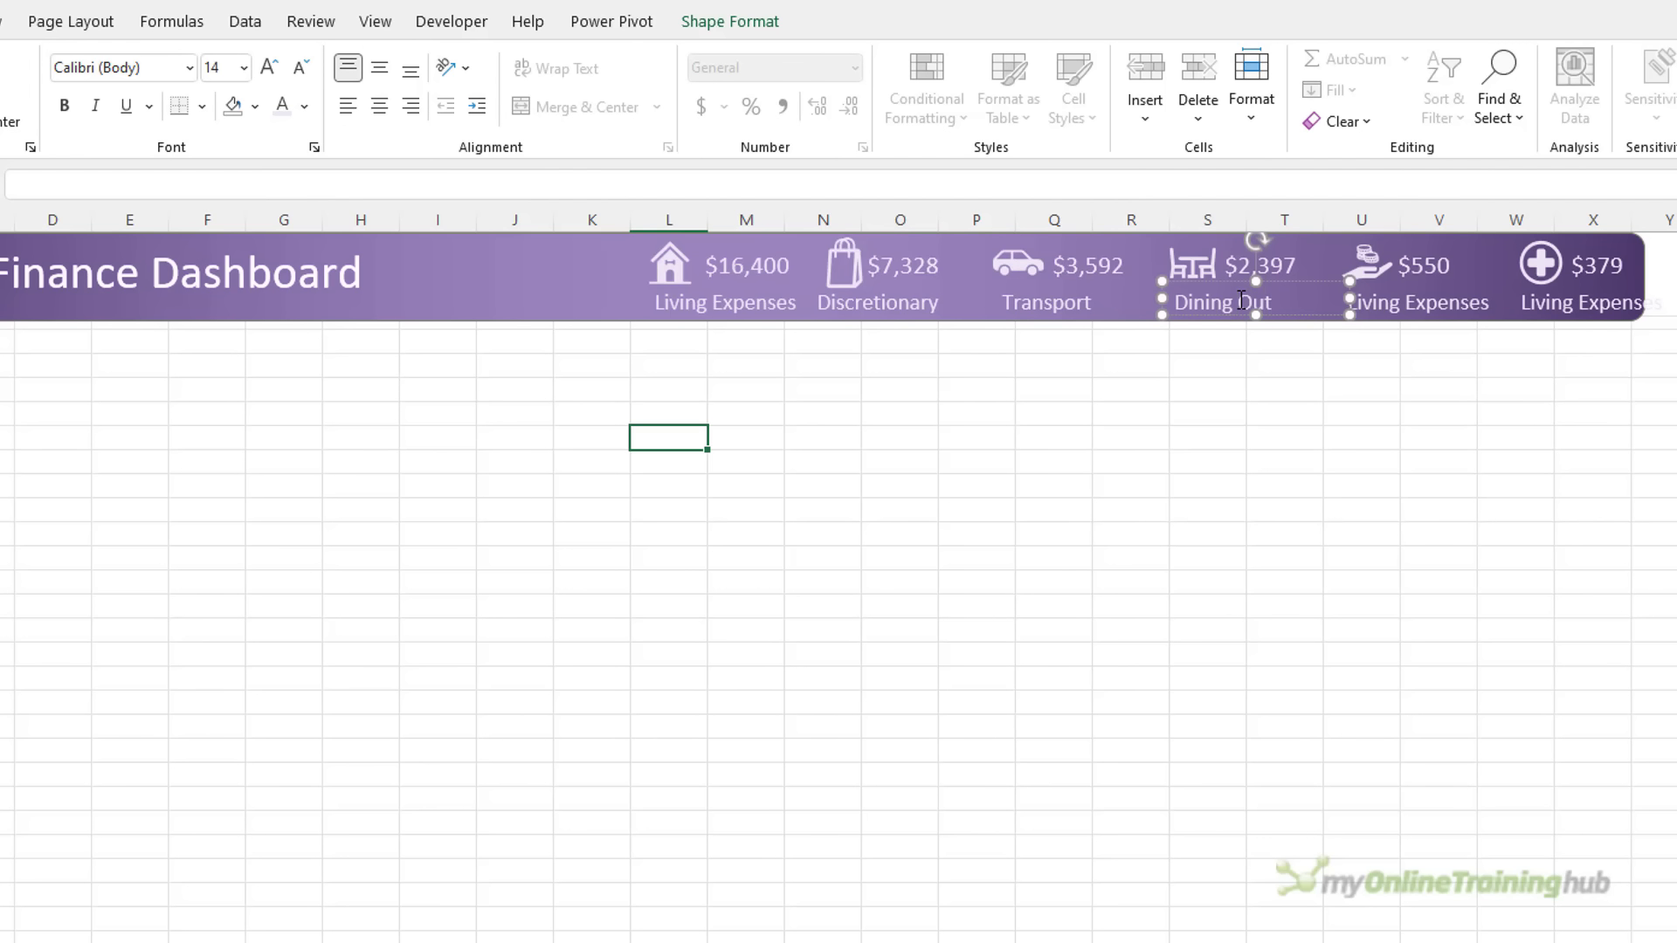
Rename the last two captions to Charity and Medical, centring them under $550 and $379
left_click(1388, 303)
triple_click(1408, 304)
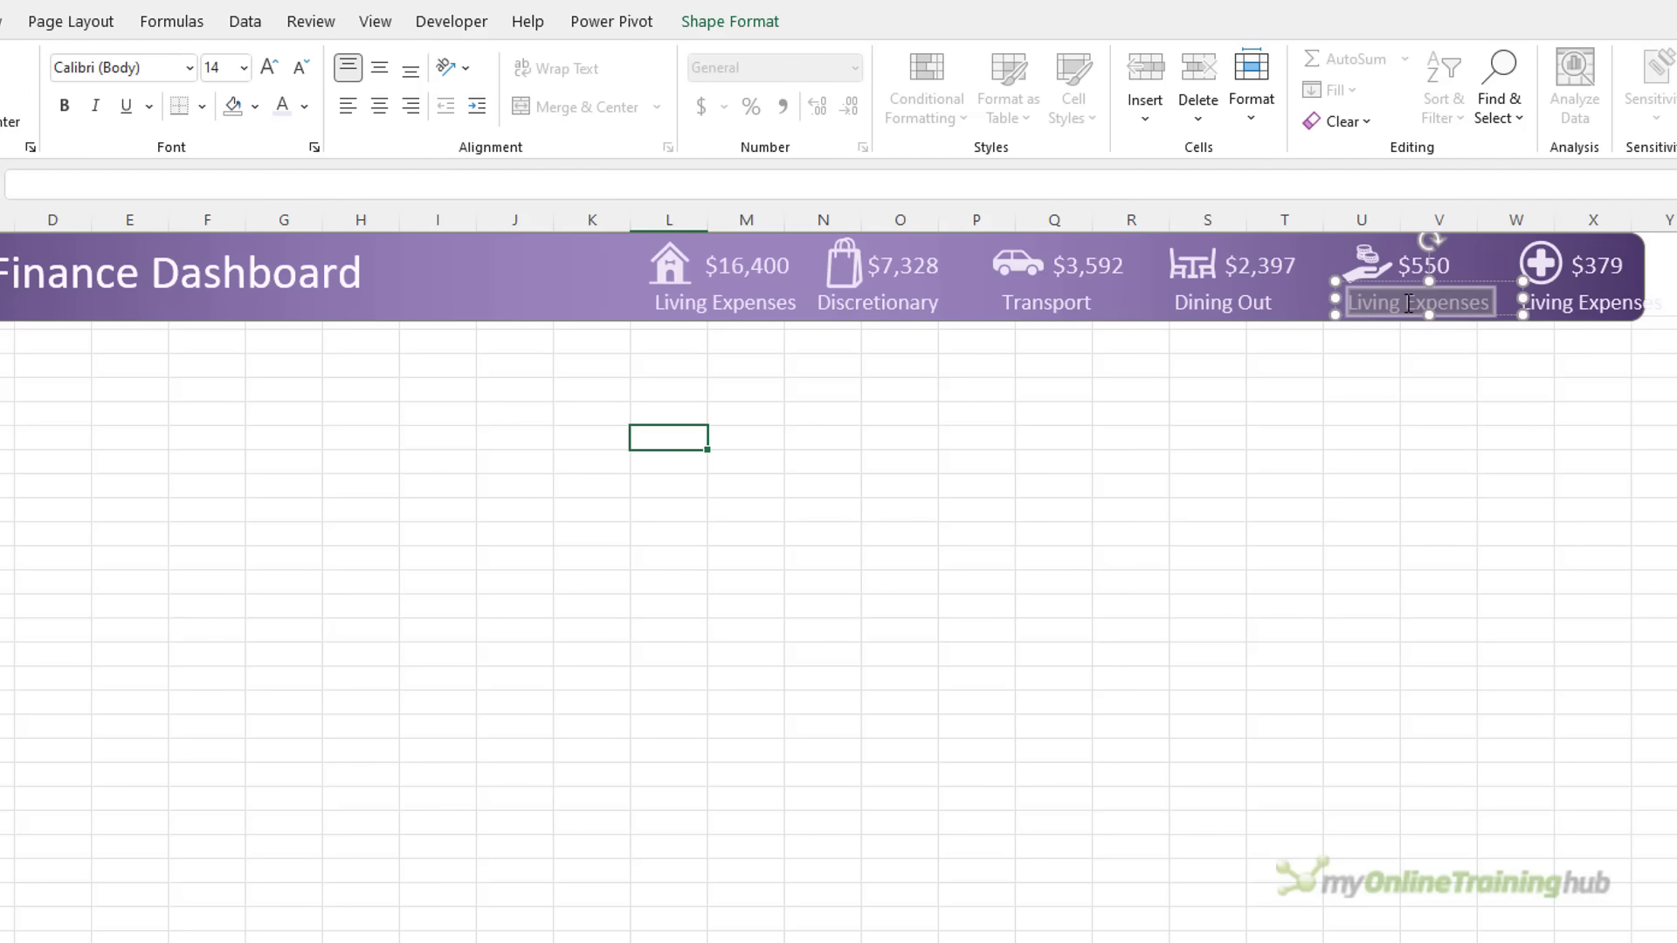
type("Charity")
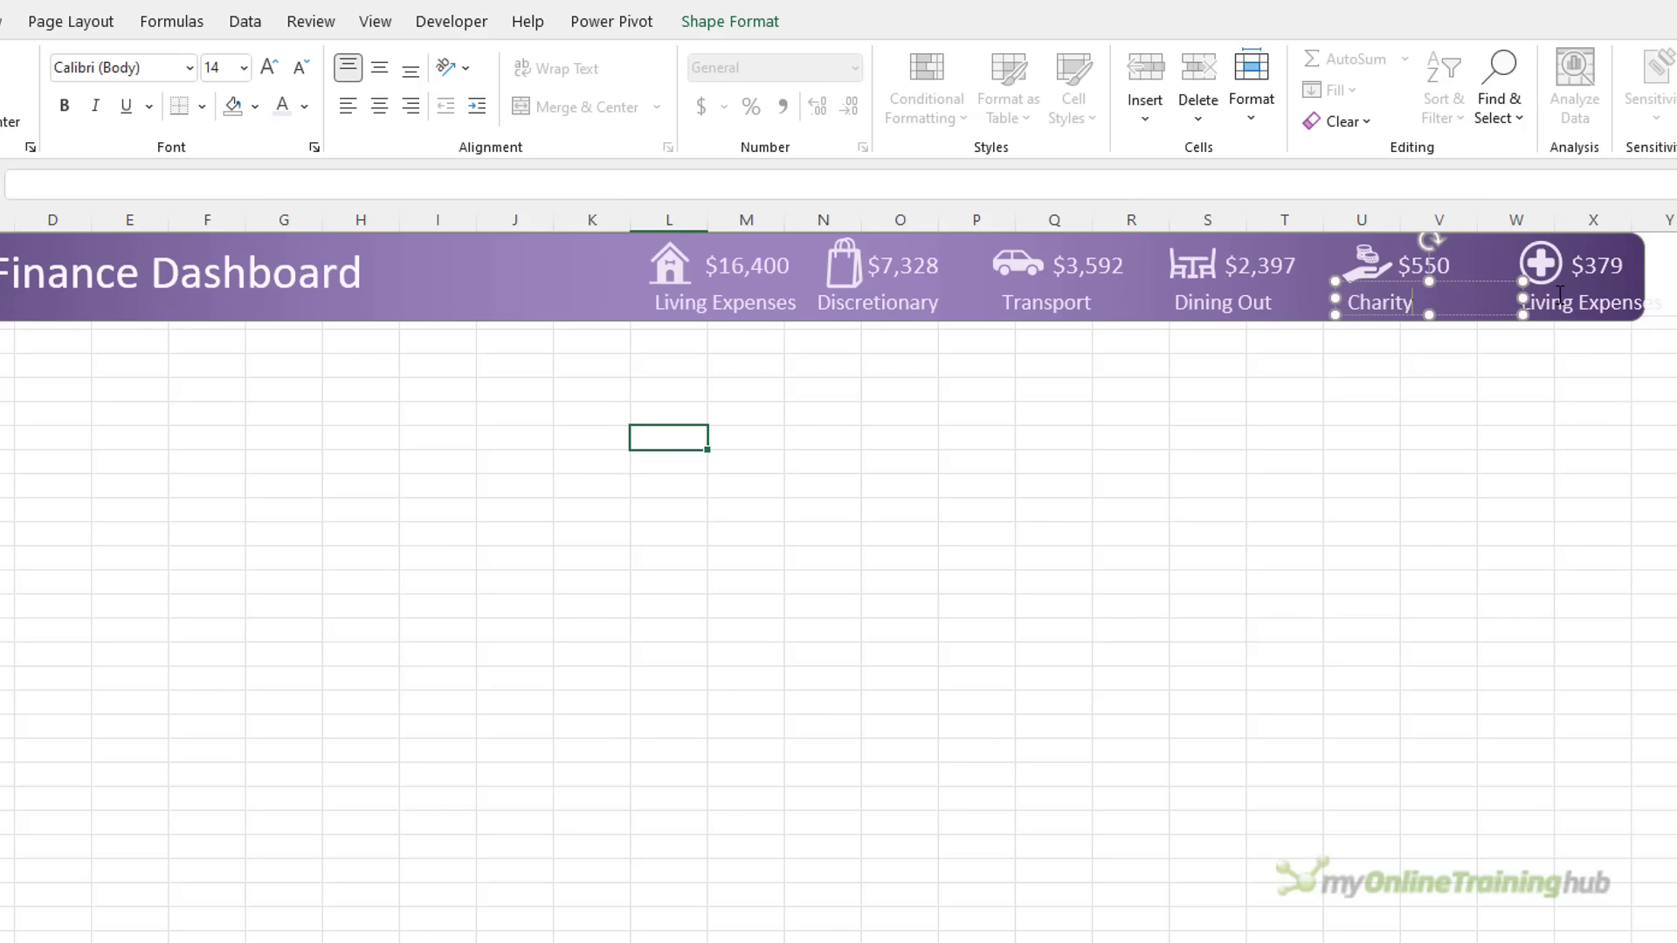
left_click(1559, 296)
triple_click(1561, 301)
type("Medical")
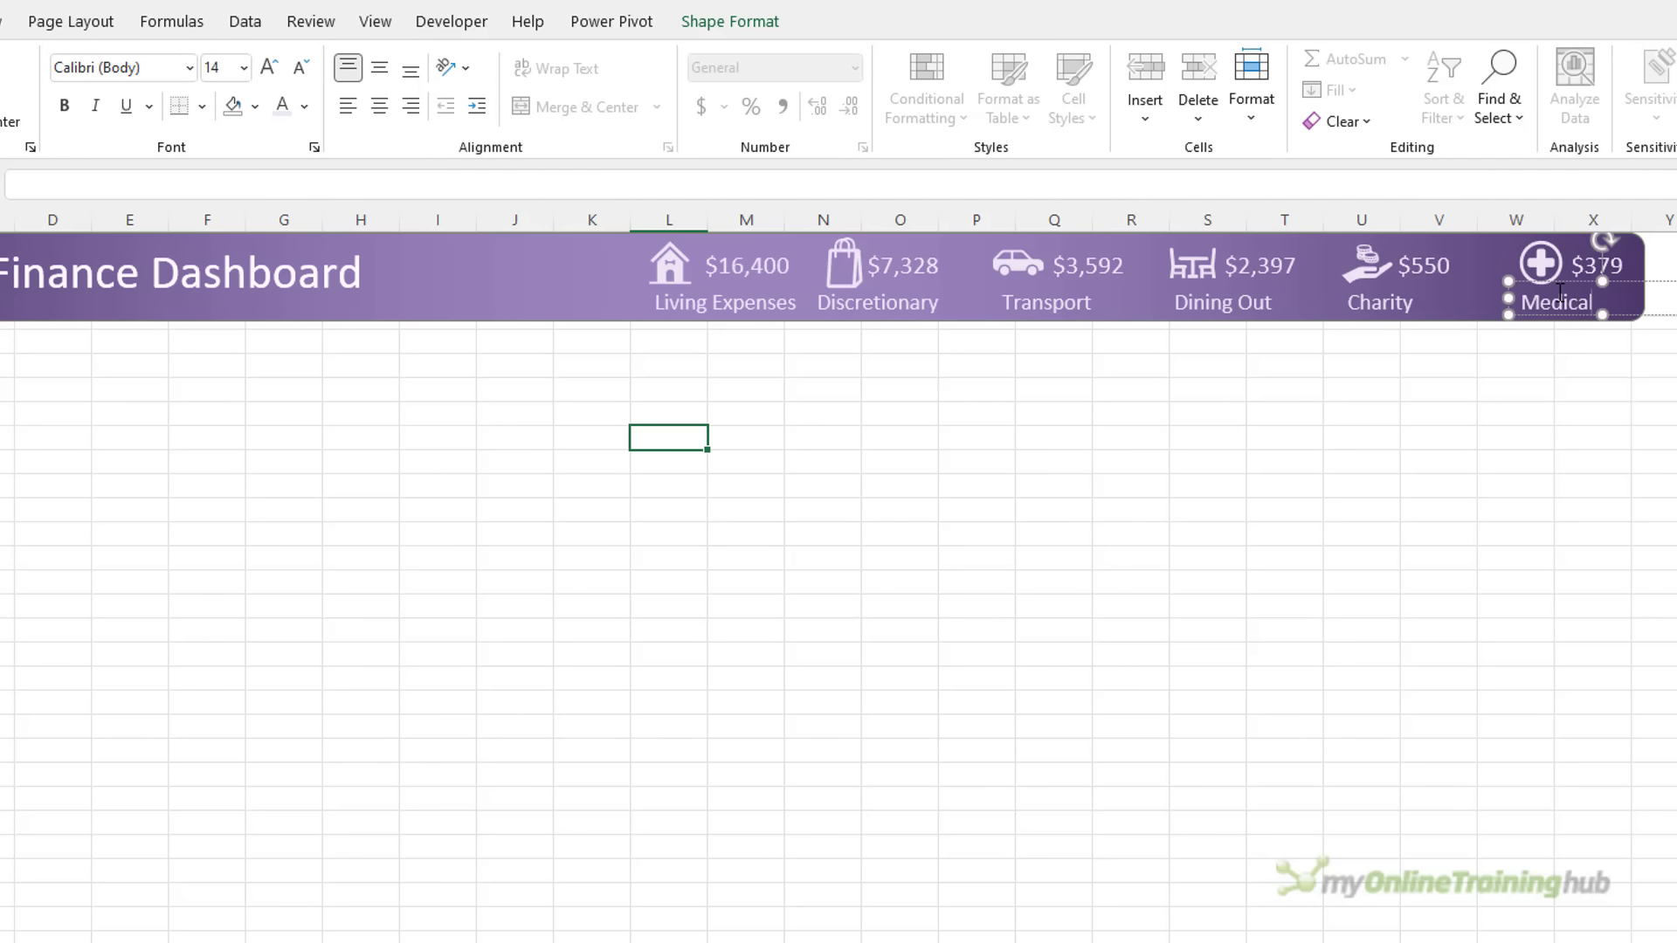
left_click_drag(1603, 283, 1620, 288)
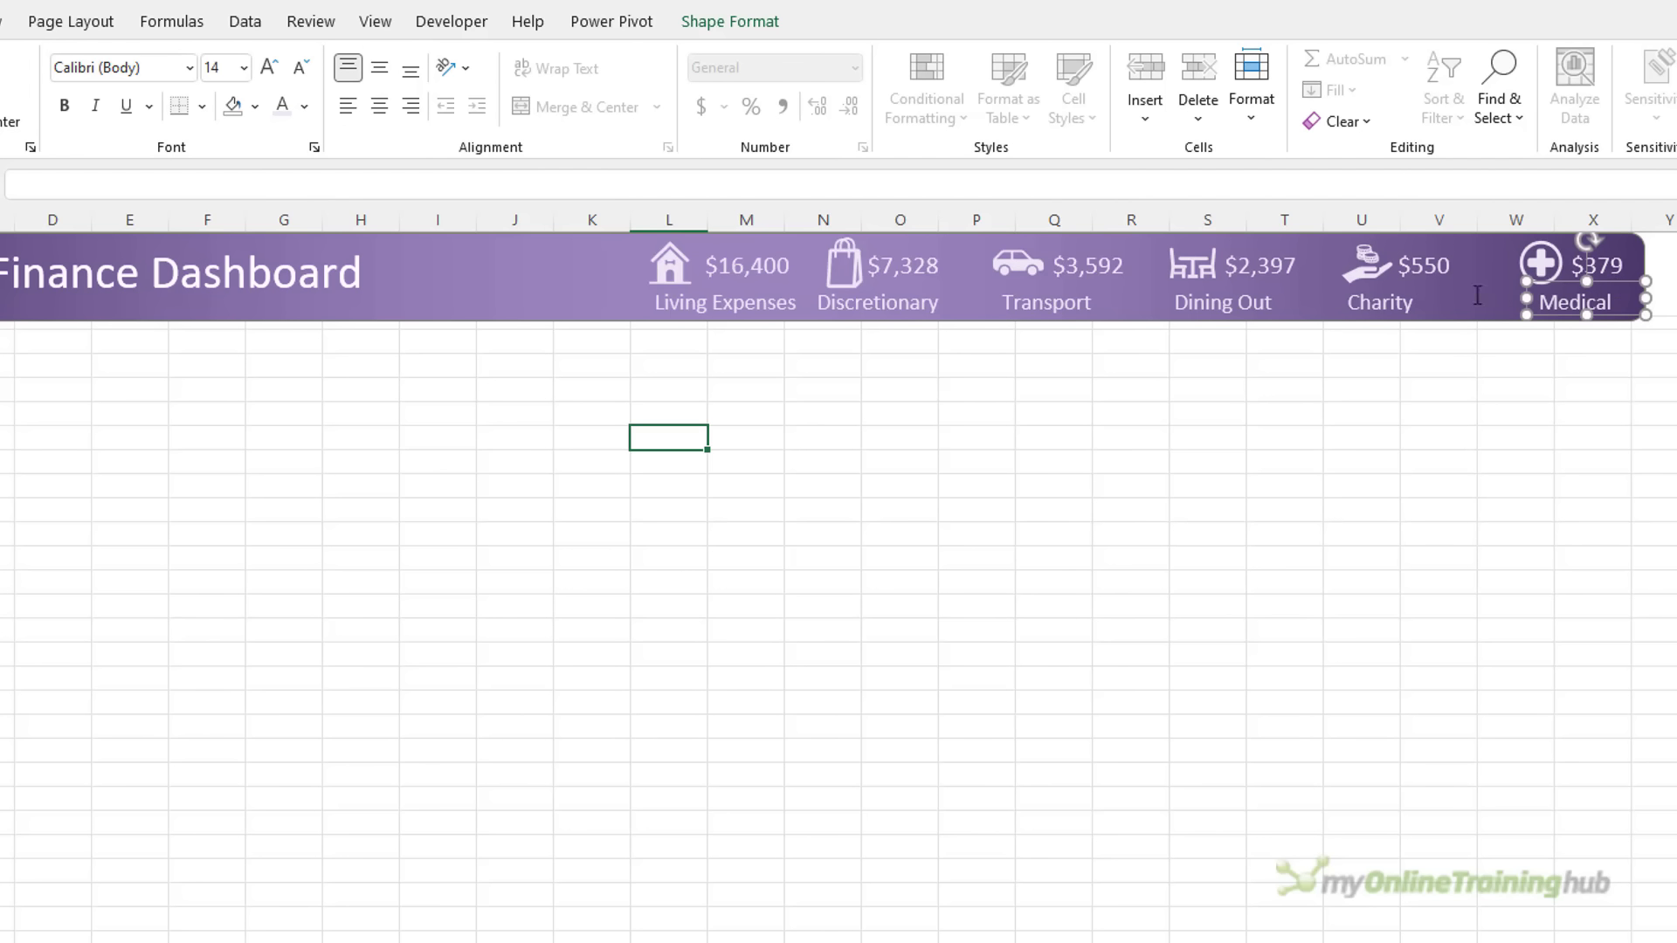
left_click(1366, 299)
left_click_drag(1434, 281, 1449, 288)
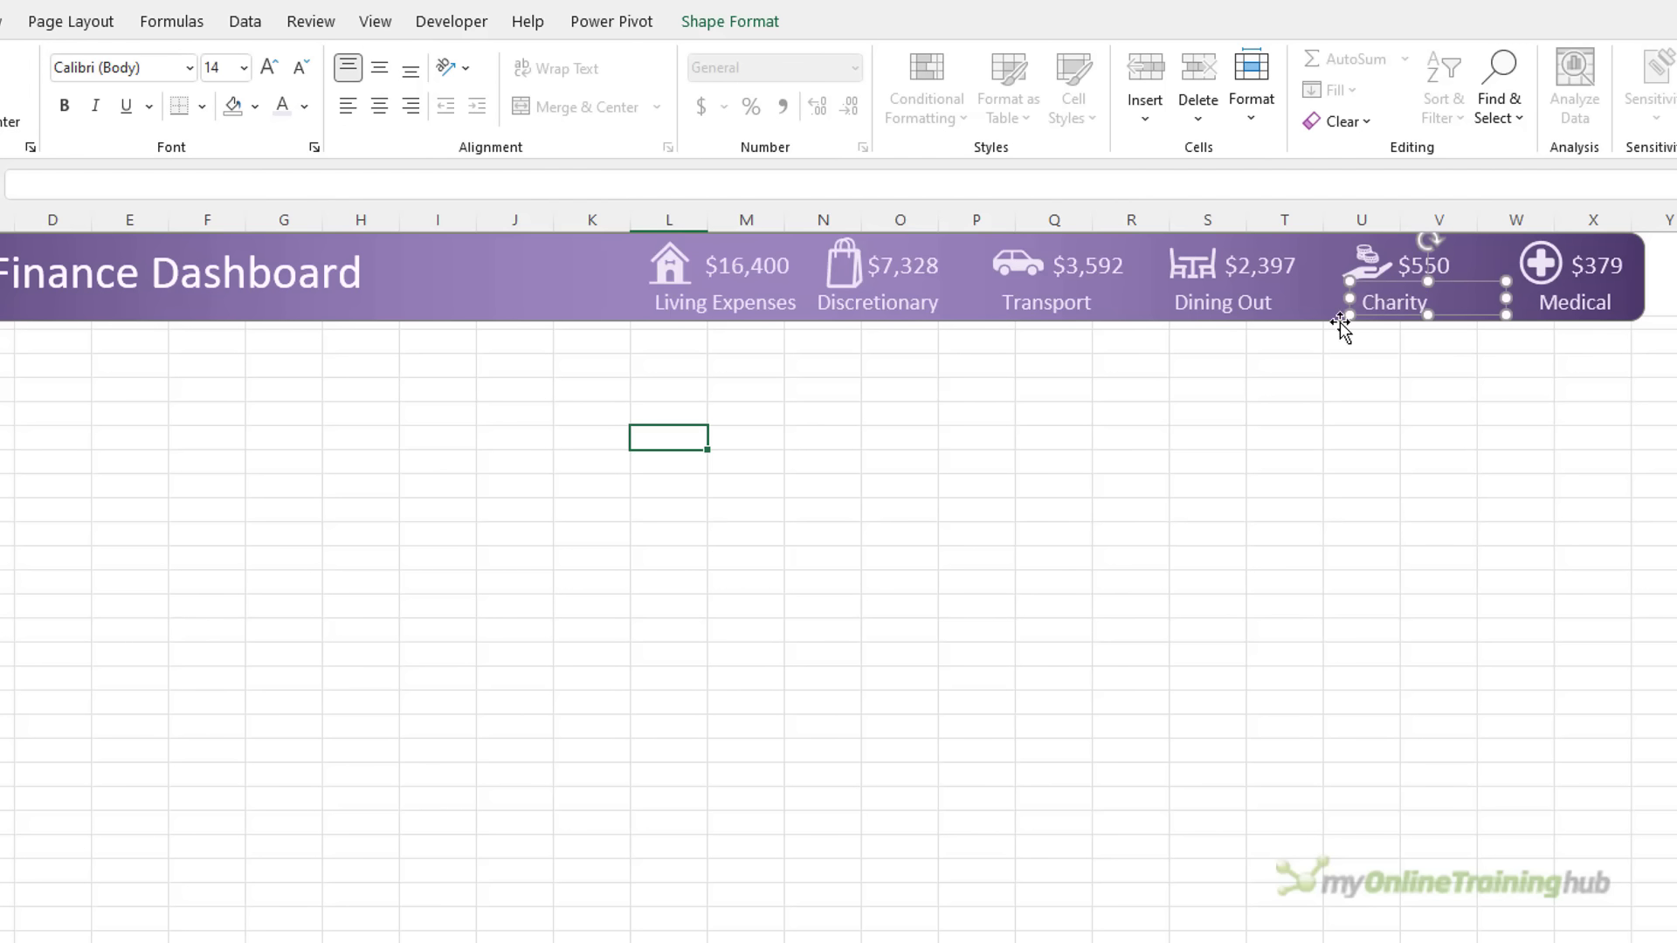
Shift the Discretionary, Transport, Dining Out and Charity icons and captions right for even spacing
left_click(1283, 462)
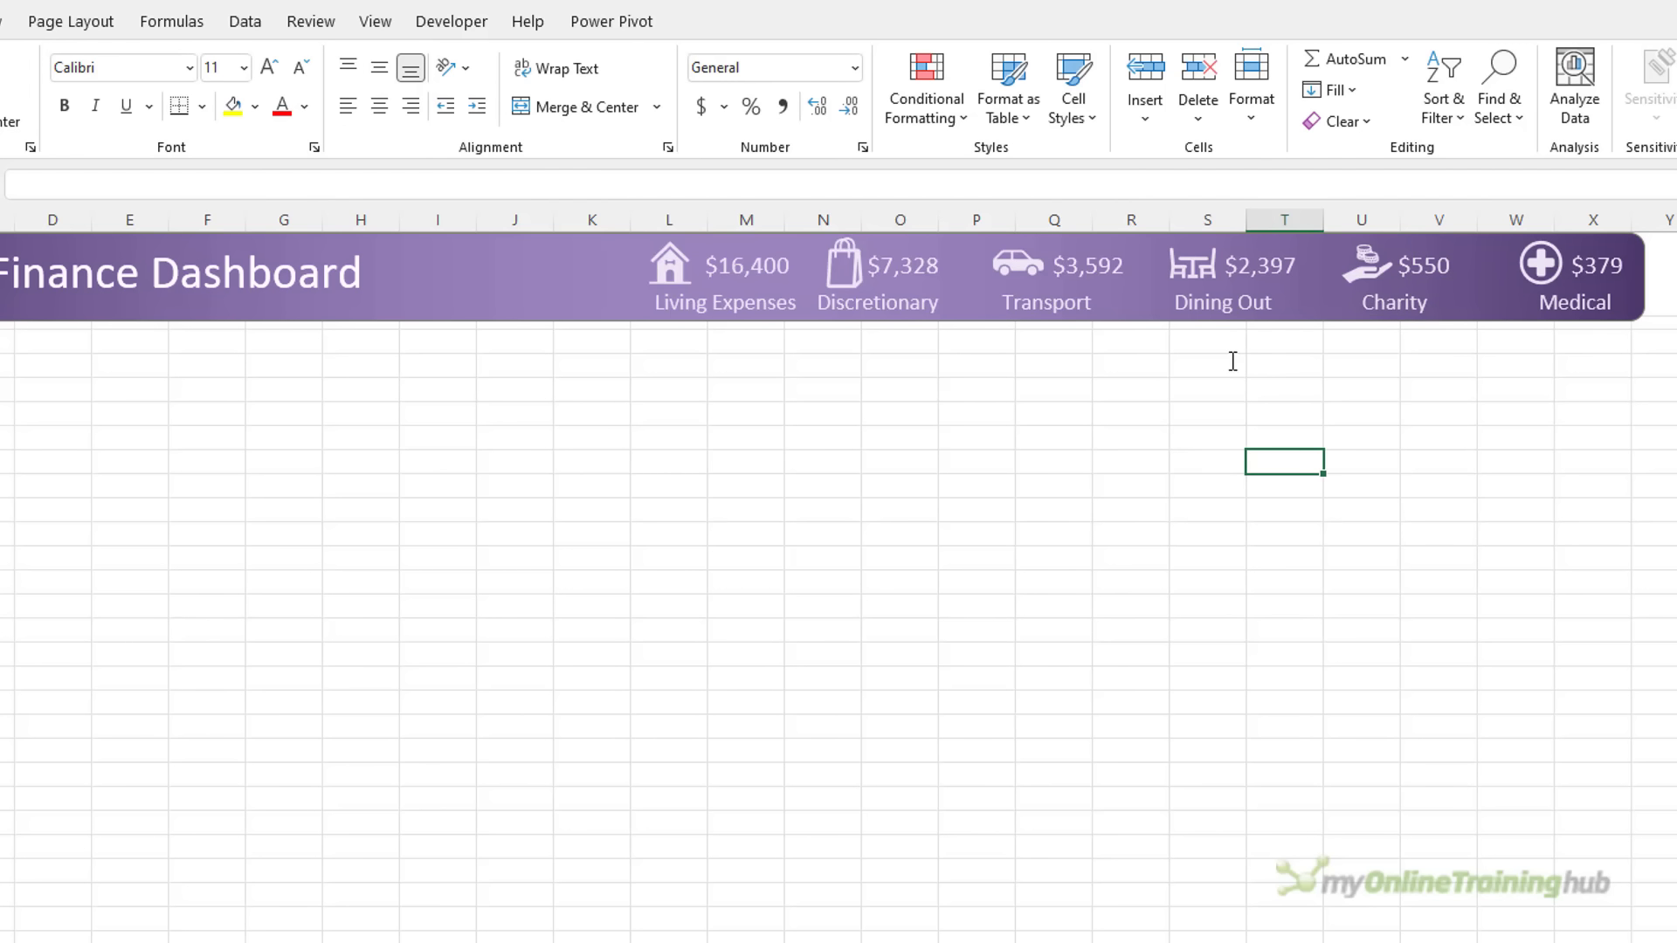
left_click(1507, 119)
left_click(1549, 474)
left_click_drag(1482, 447, 811, 222)
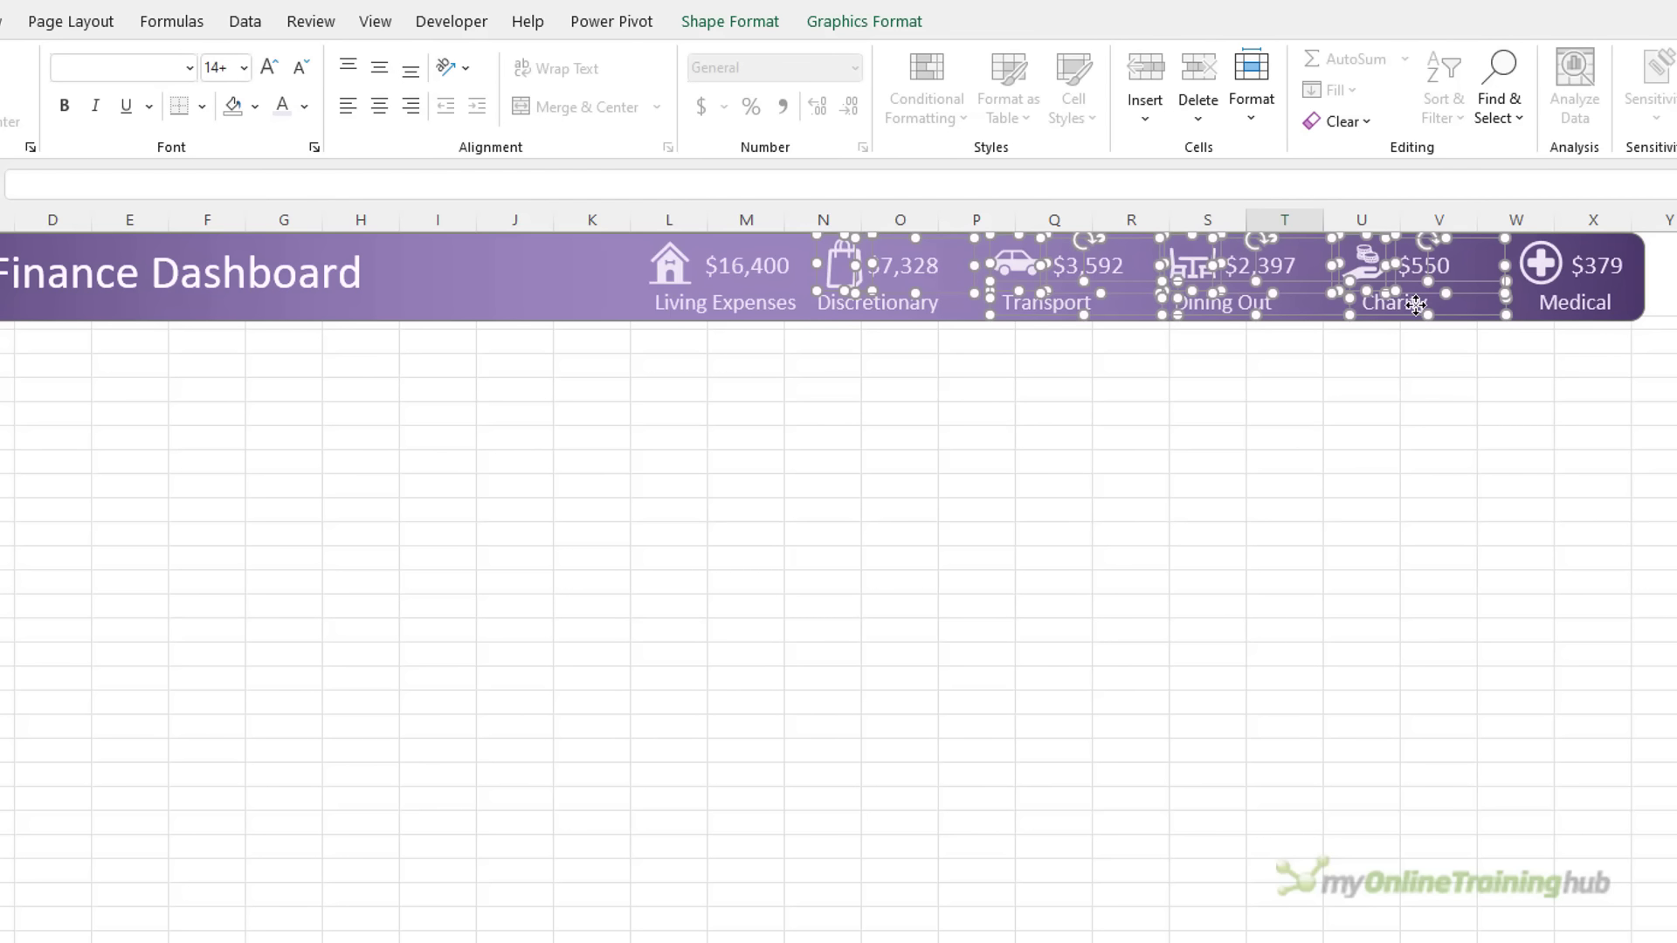
left_click(876, 313, "ctrl")
key("Right")
key("Right")
key("Right")
key("Right")
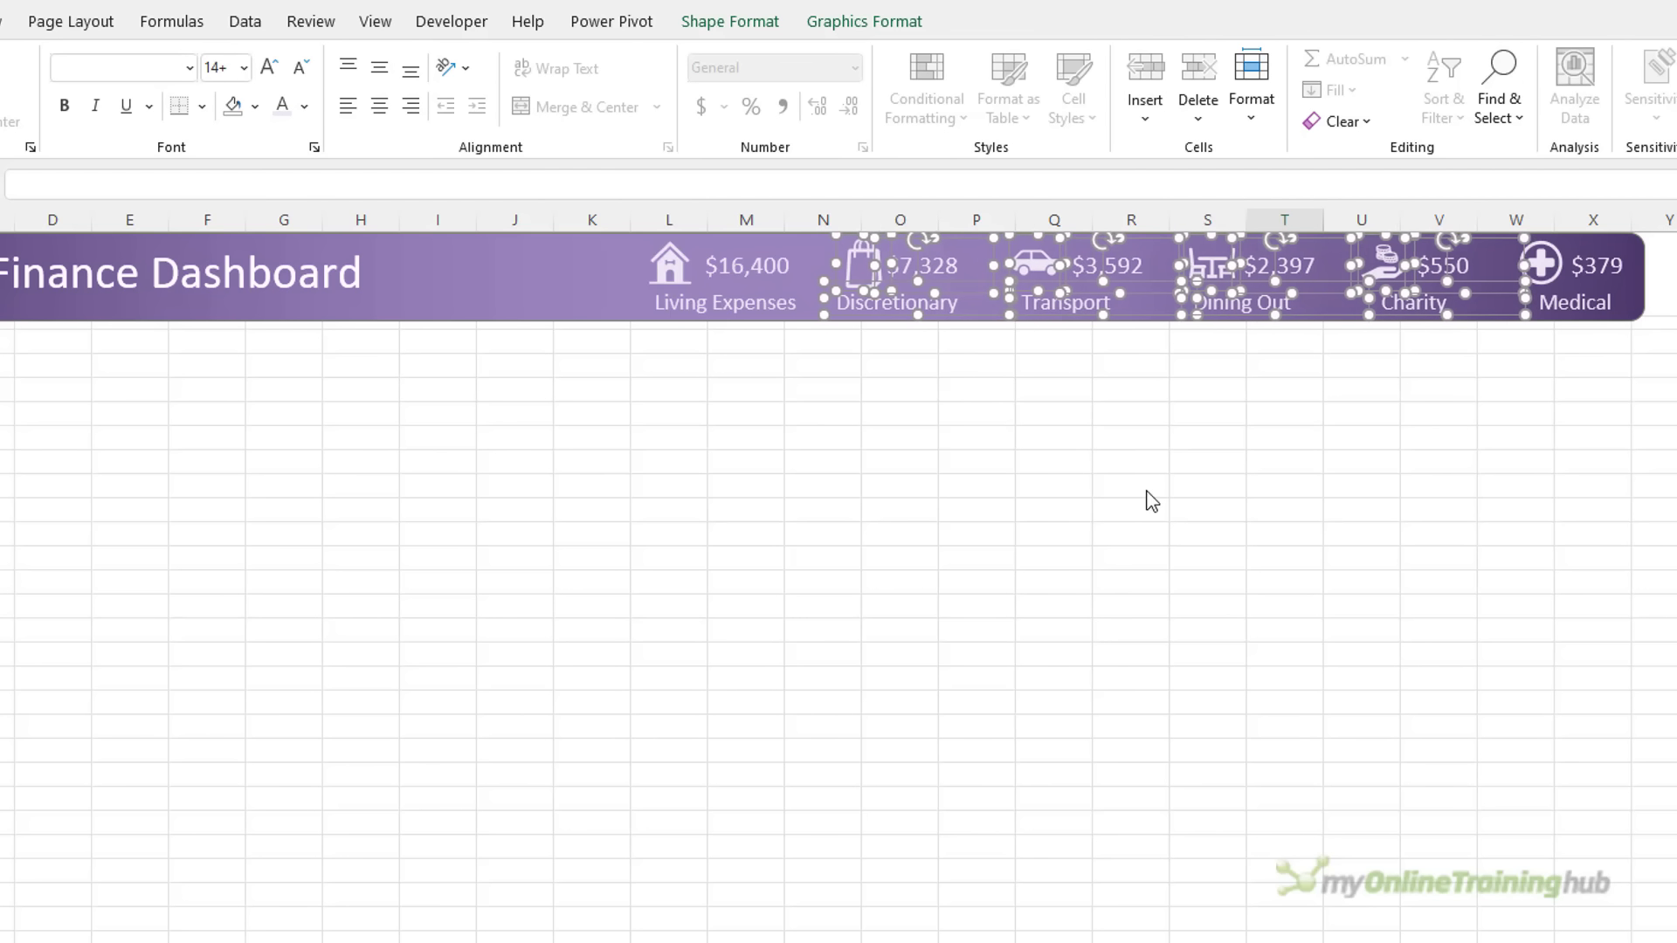
key("Escape")
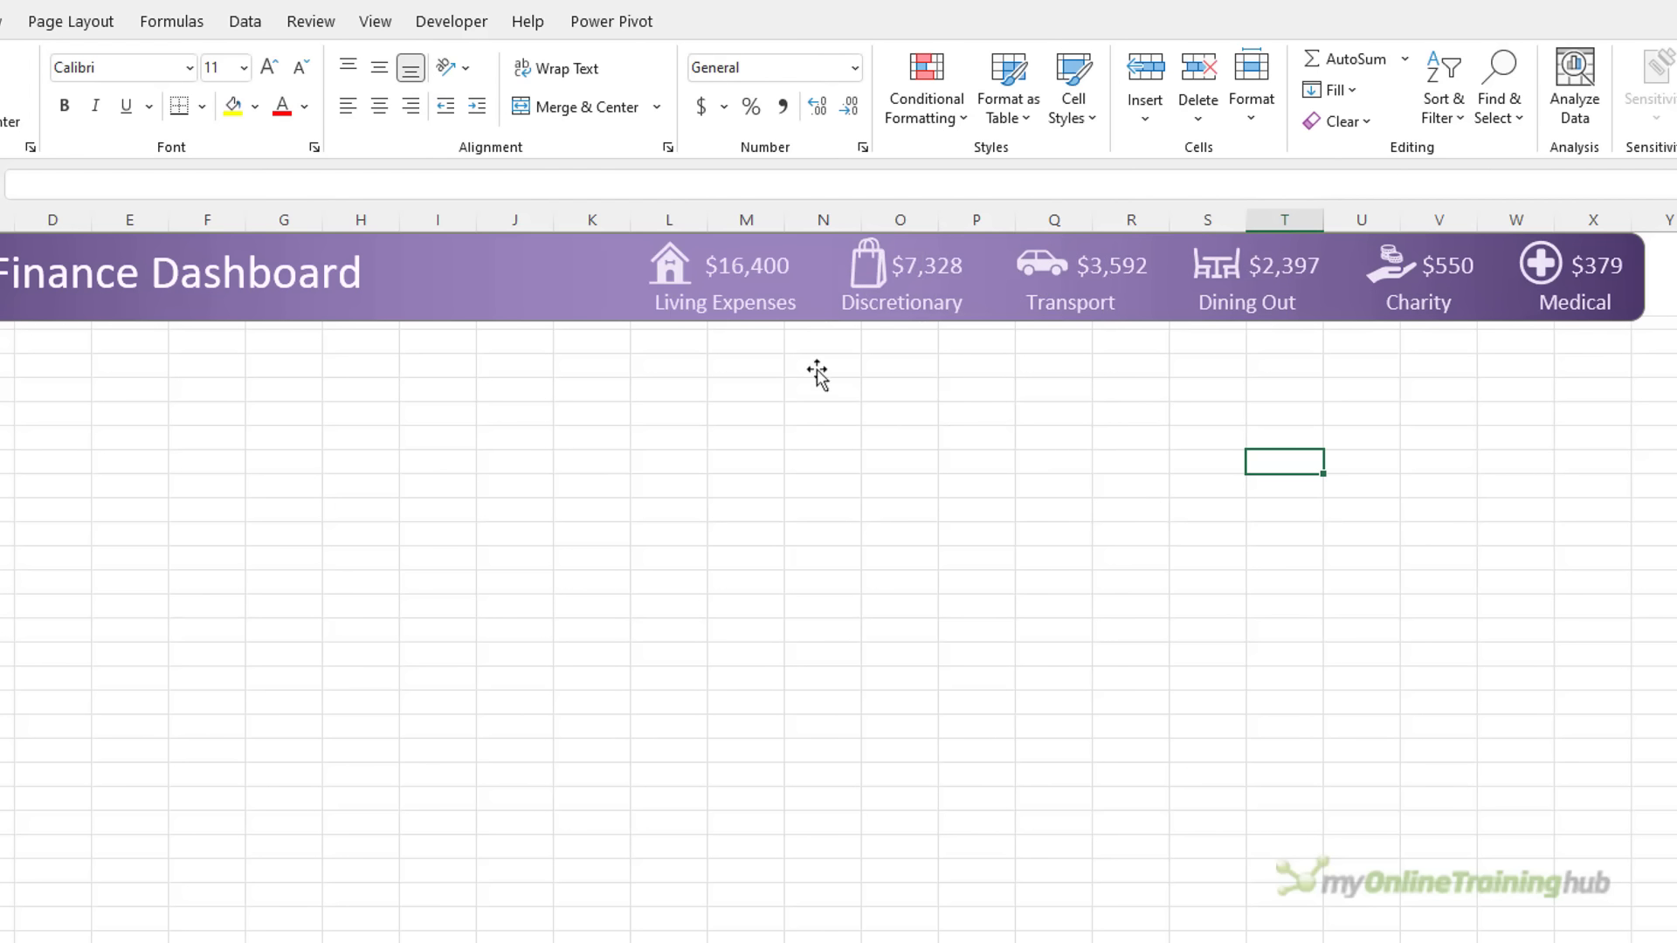
left_click(748, 314)
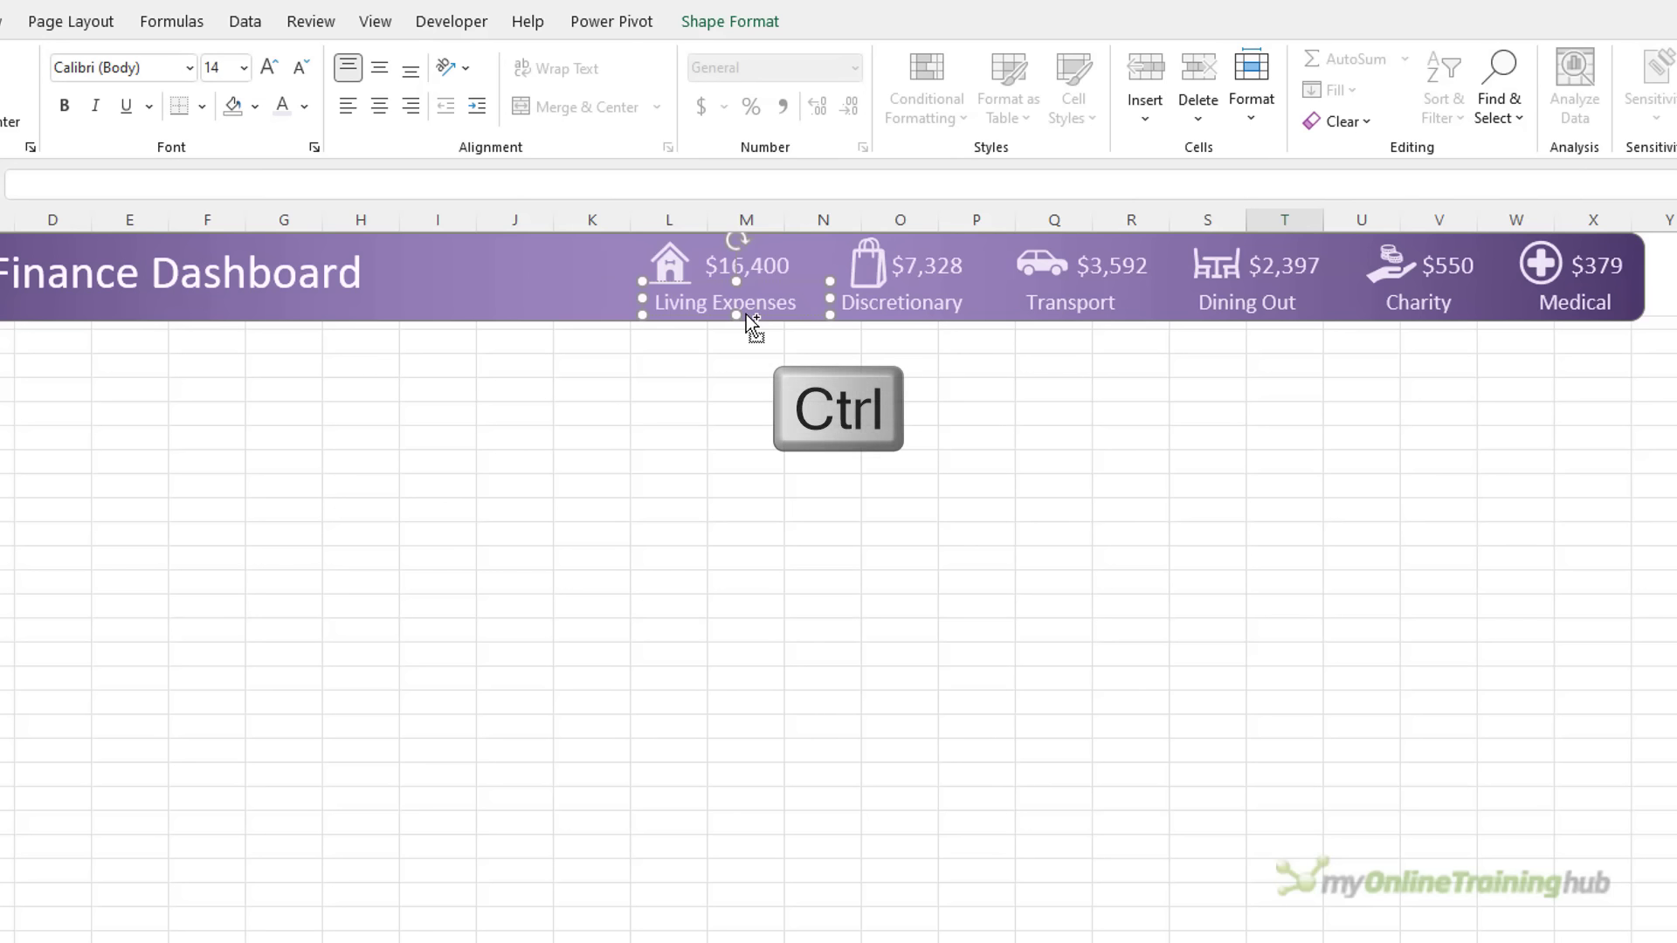
Copy the Living Expenses caption into a narrower, right-aligned 'Spend YTD' label left of the house icon
left_click_drag(746, 314, 547, 269)
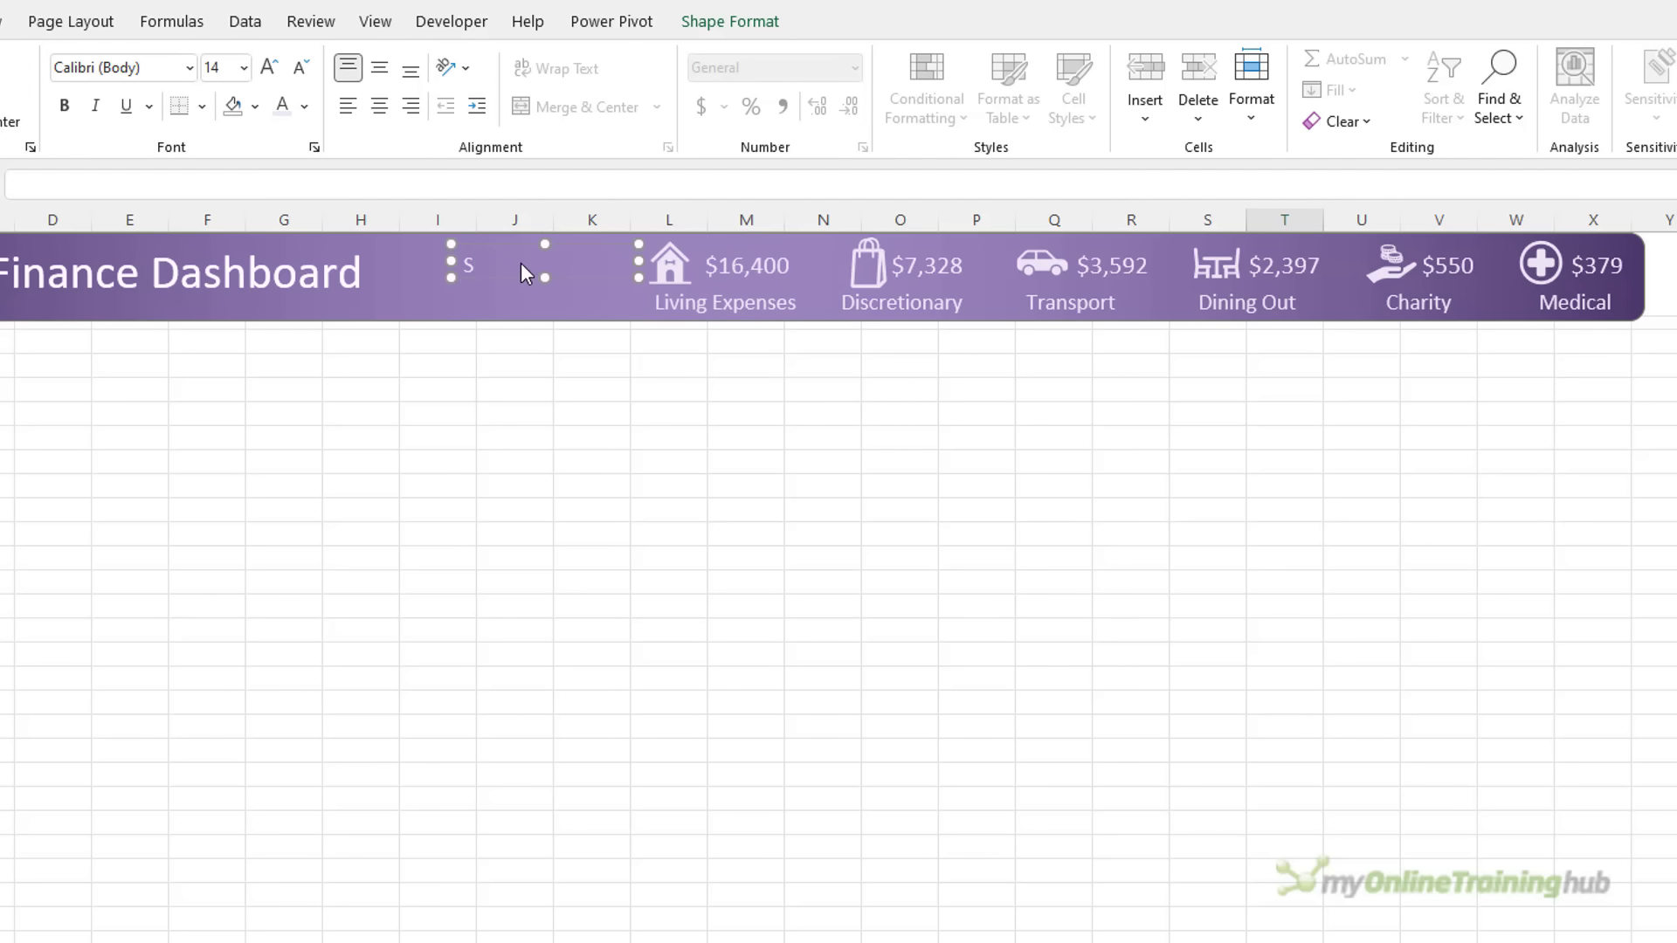
type("Spend YTD")
left_click_drag(449, 278, 546, 319)
left_click(410, 105)
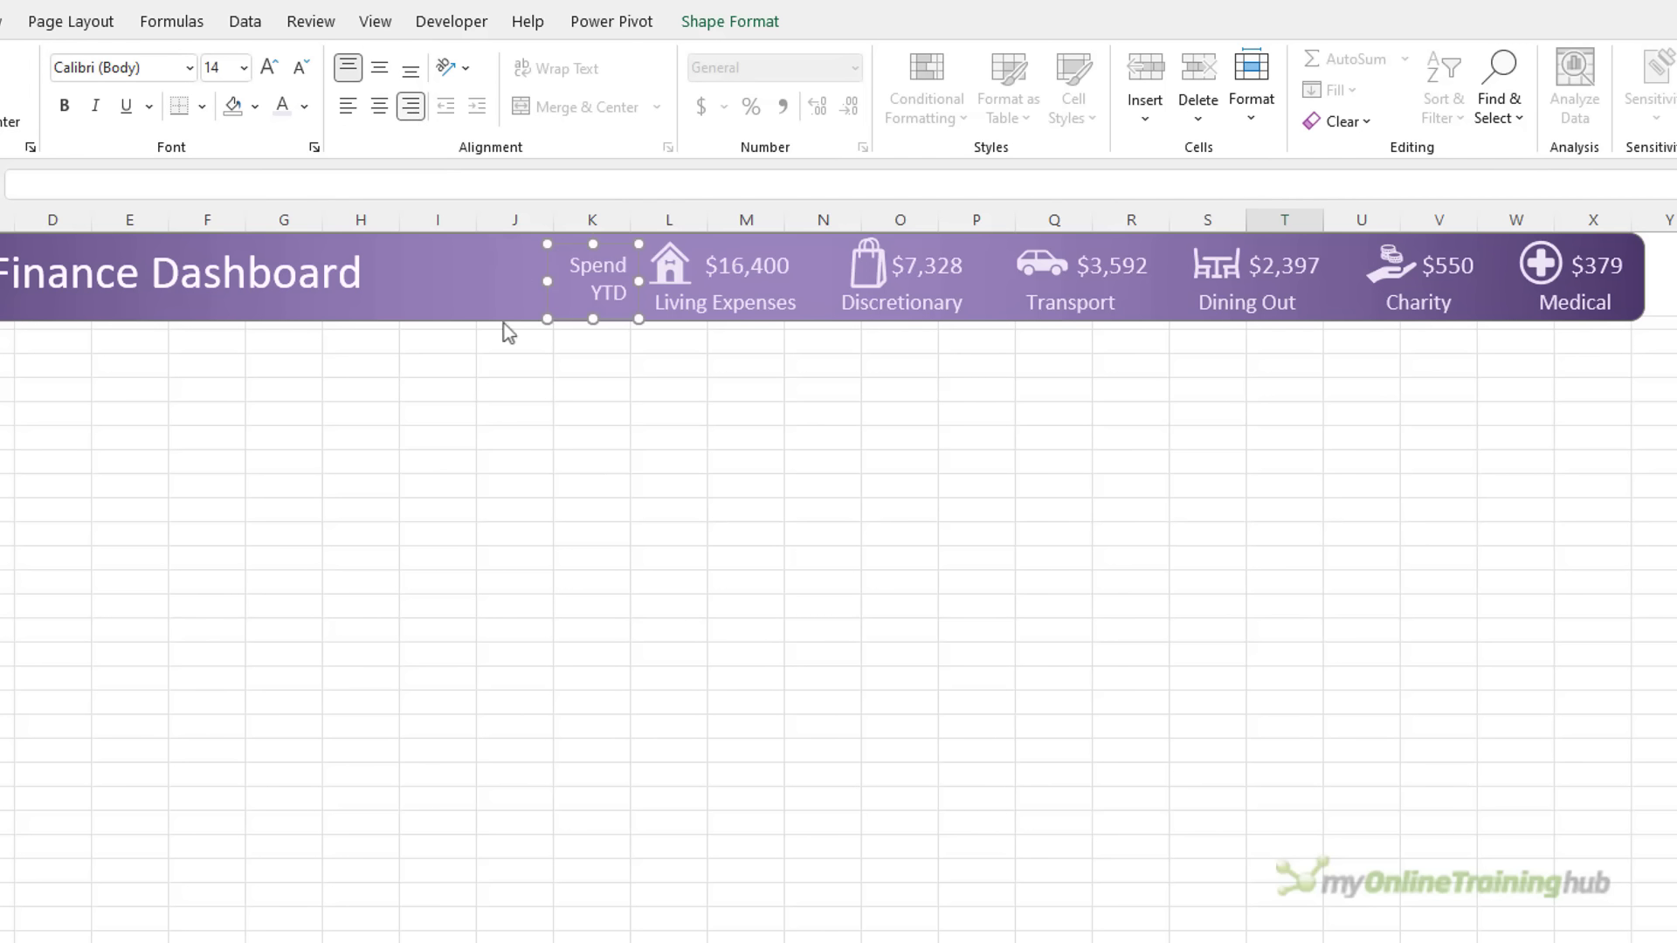
left_click(559, 461)
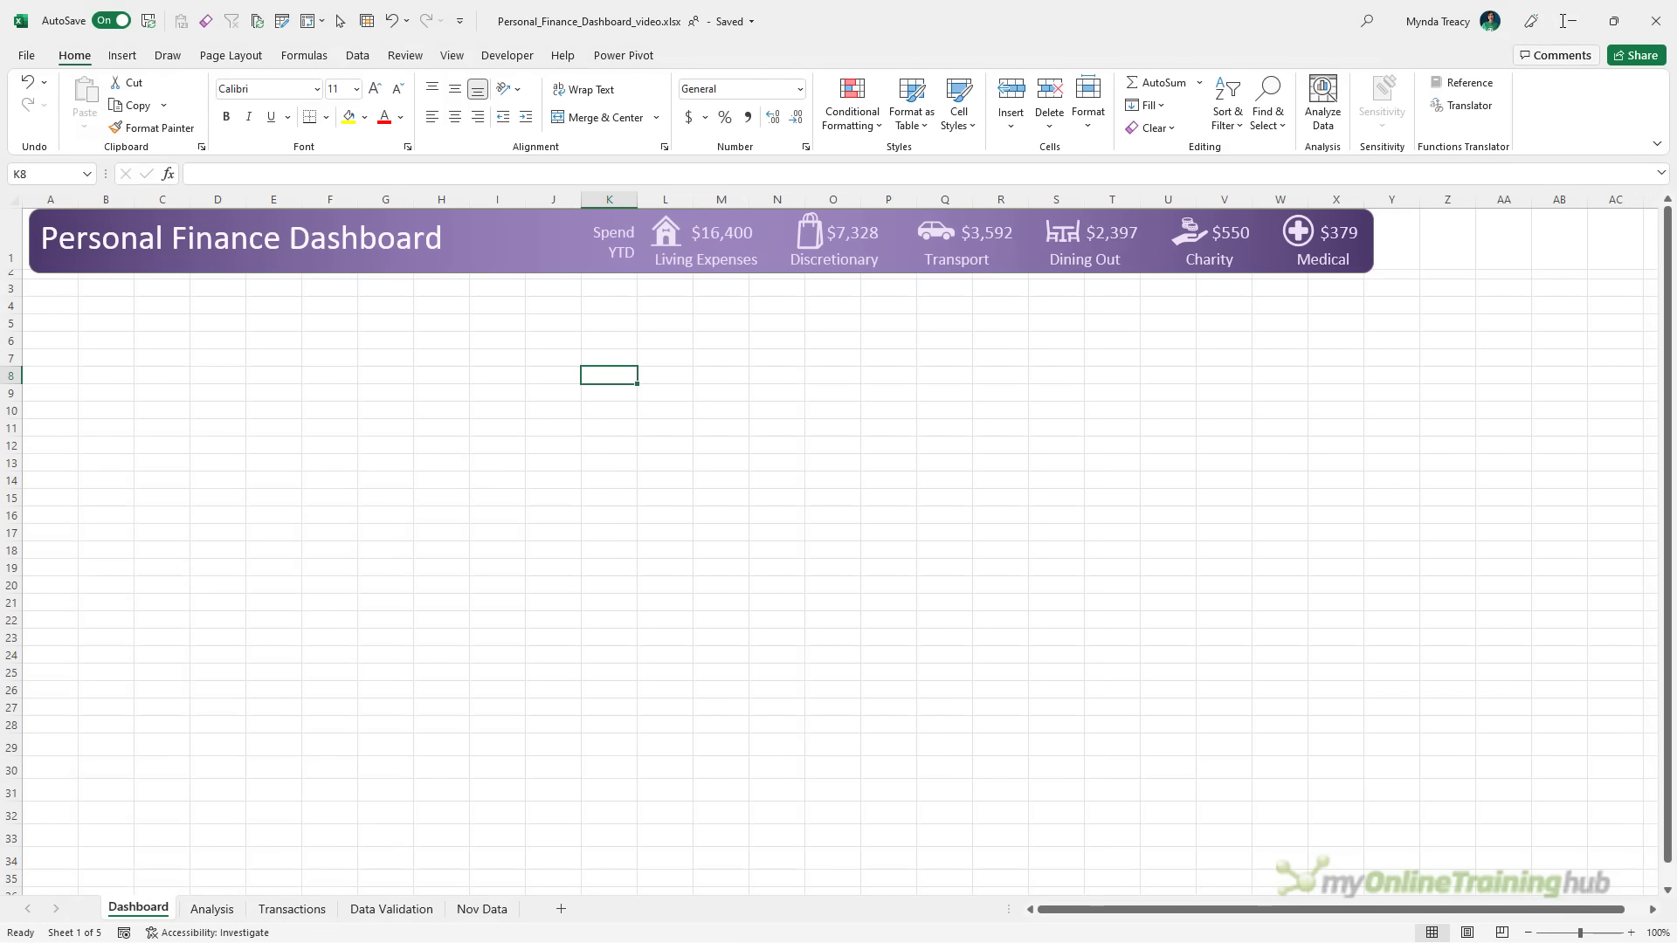
Start a PivotTable from the Transactions table, placed on the Analysis sheet at cell A15
left_click(259, 914)
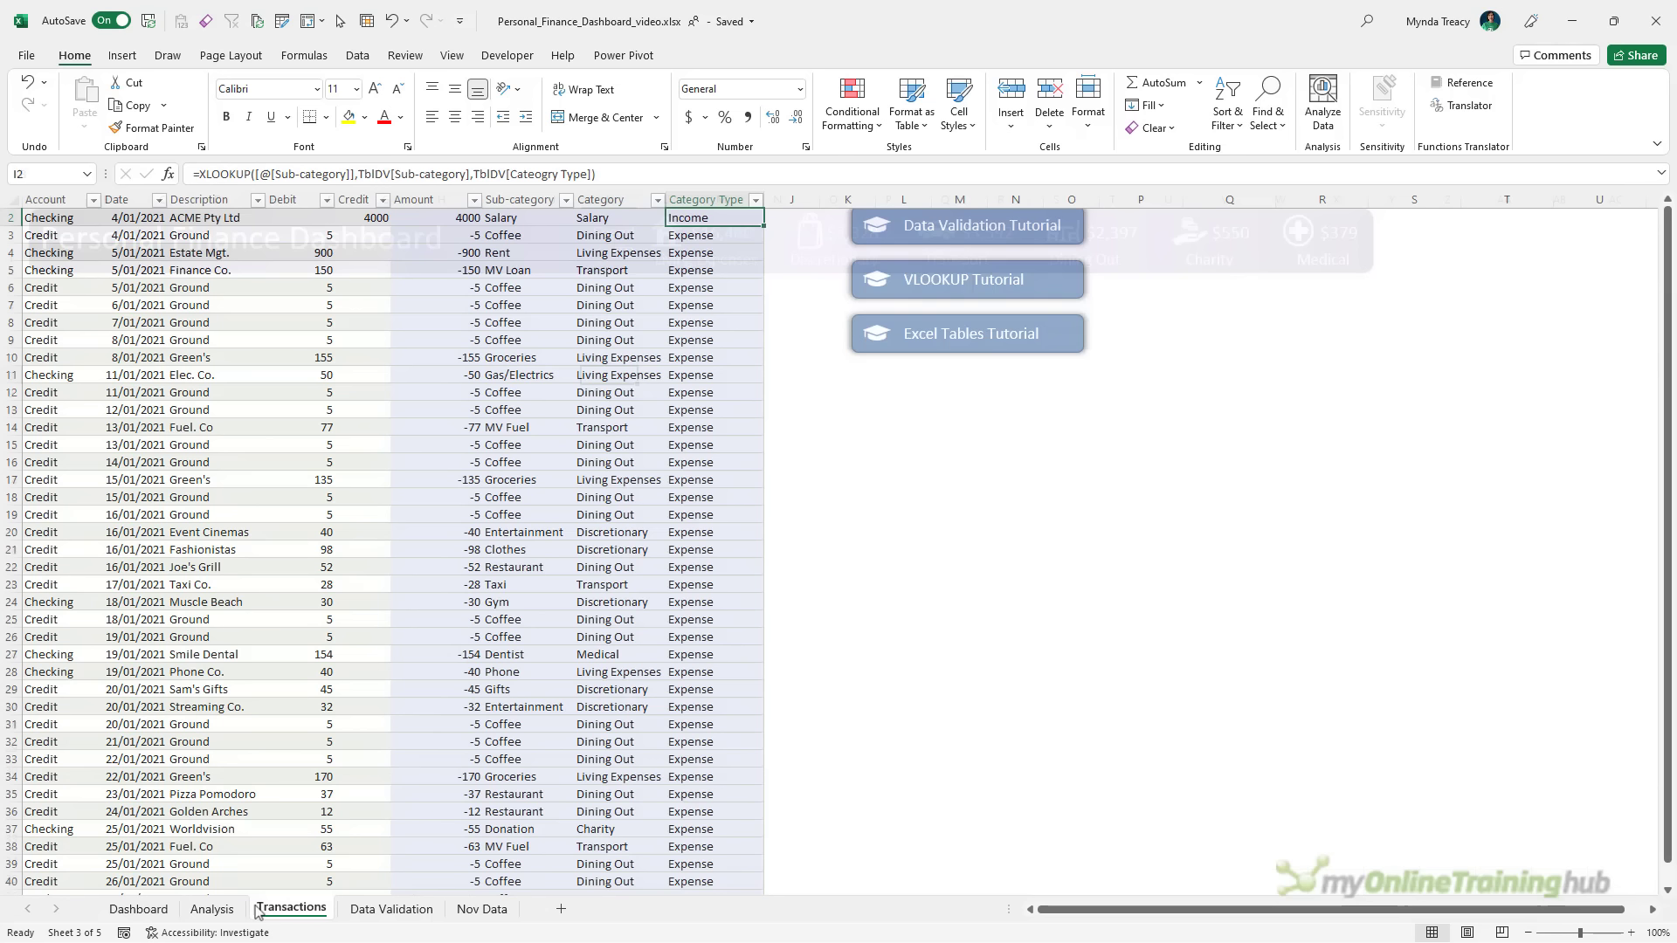
left_click(199, 482)
left_click(122, 56)
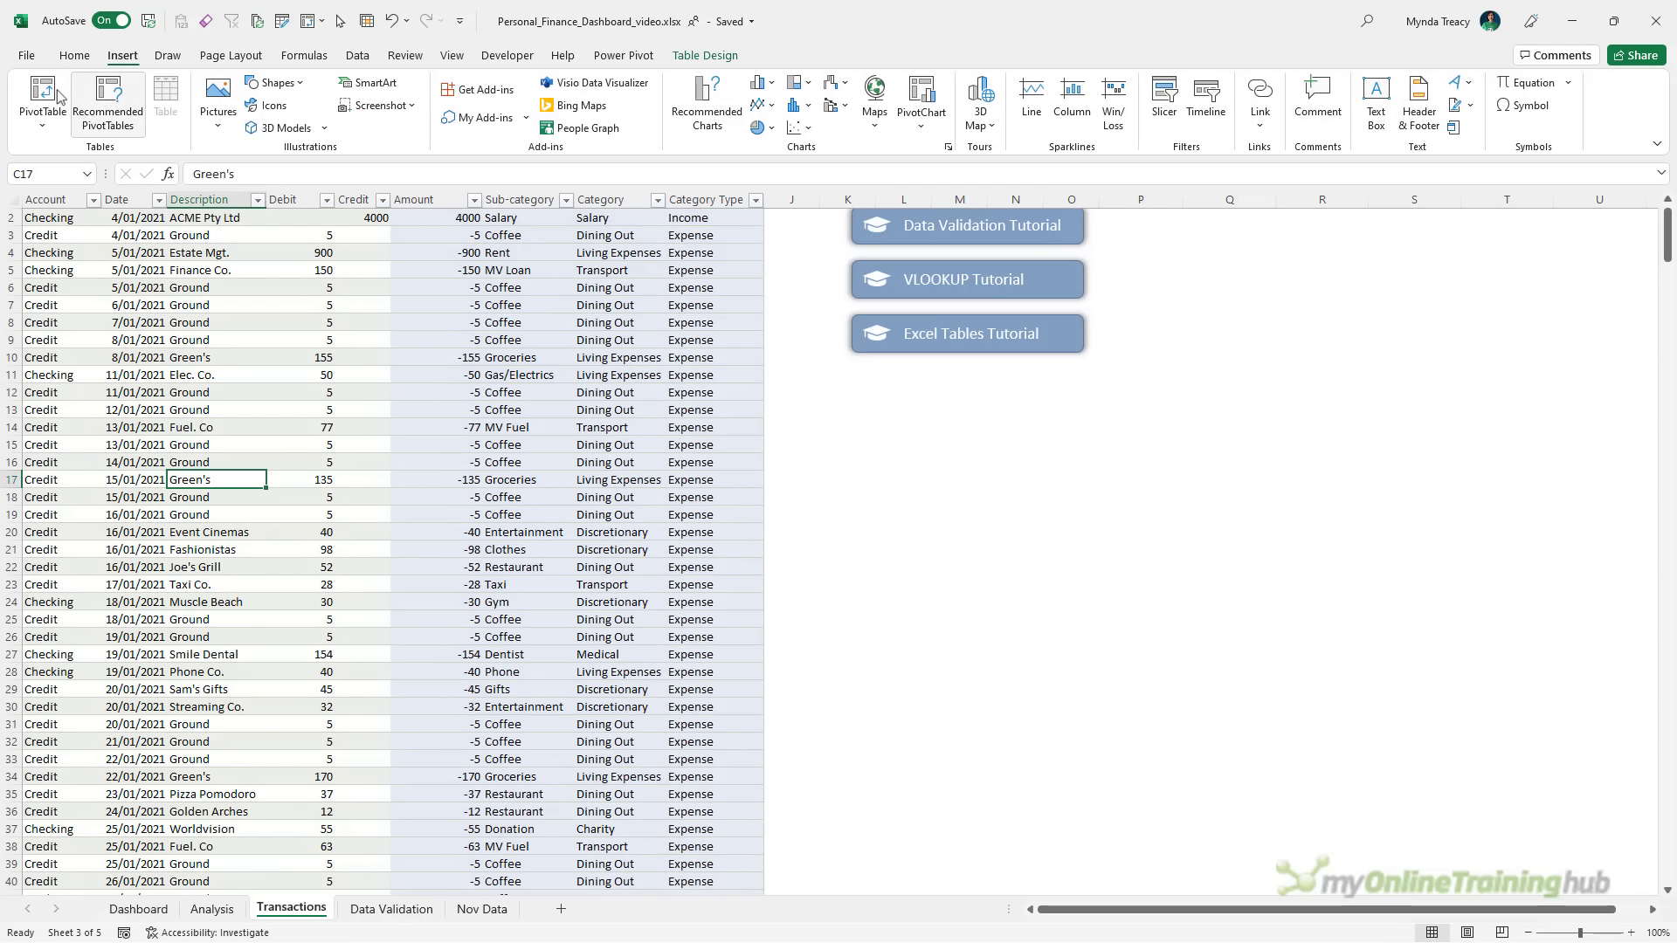
left_click(42, 96)
left_click(728, 479)
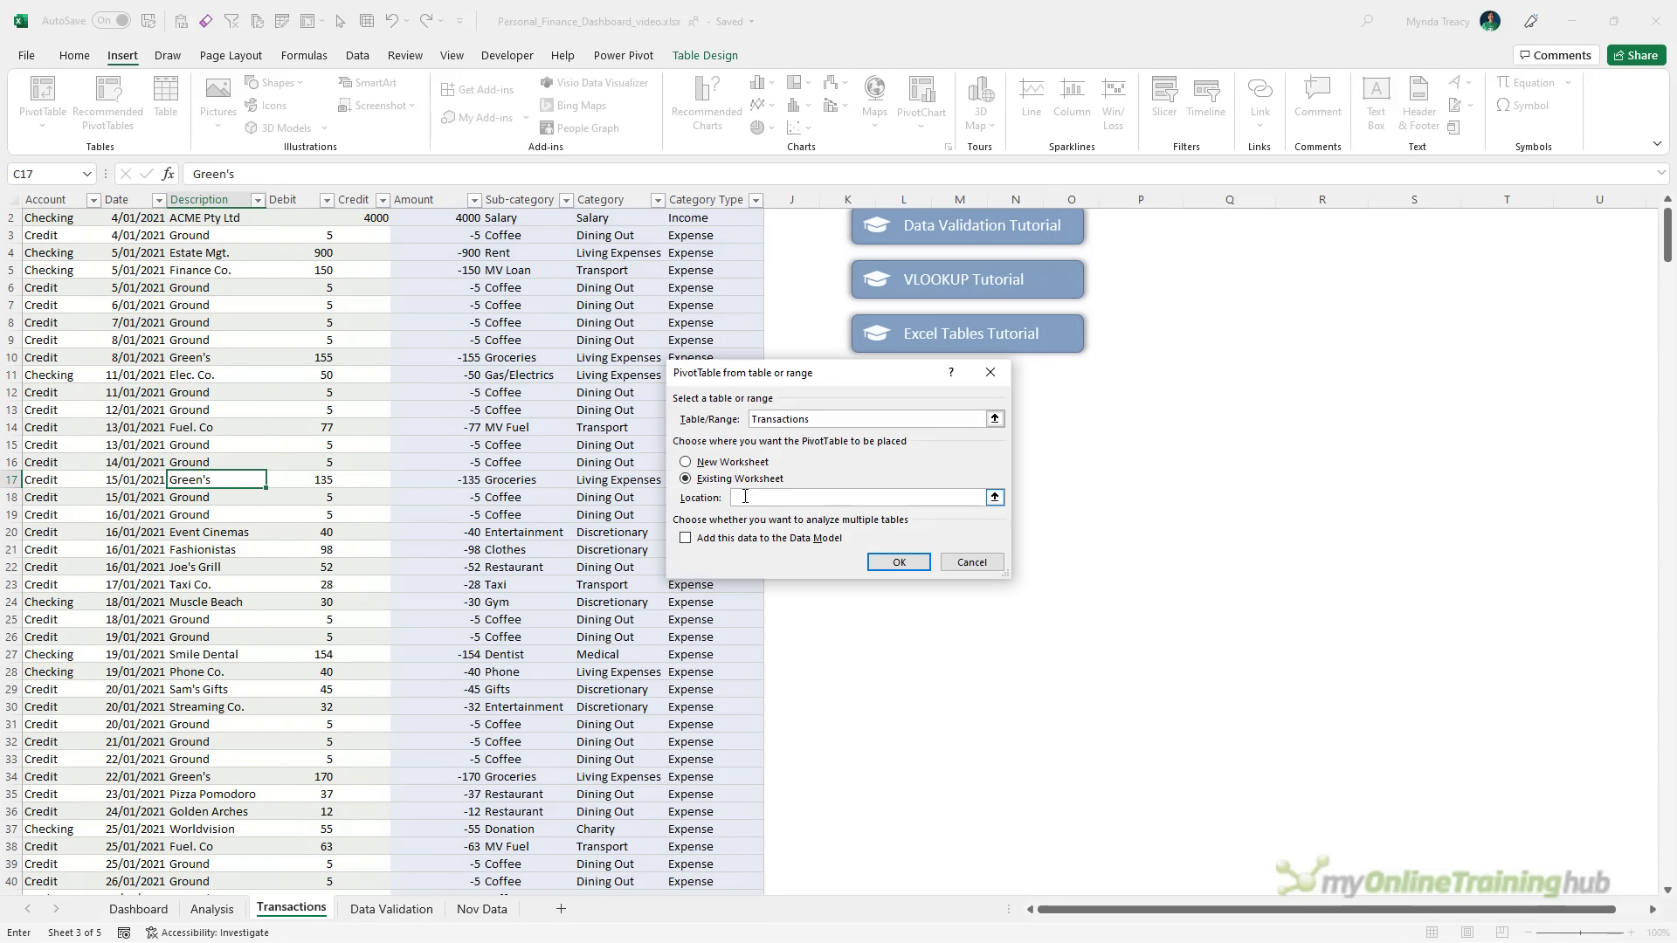
left_click(234, 909)
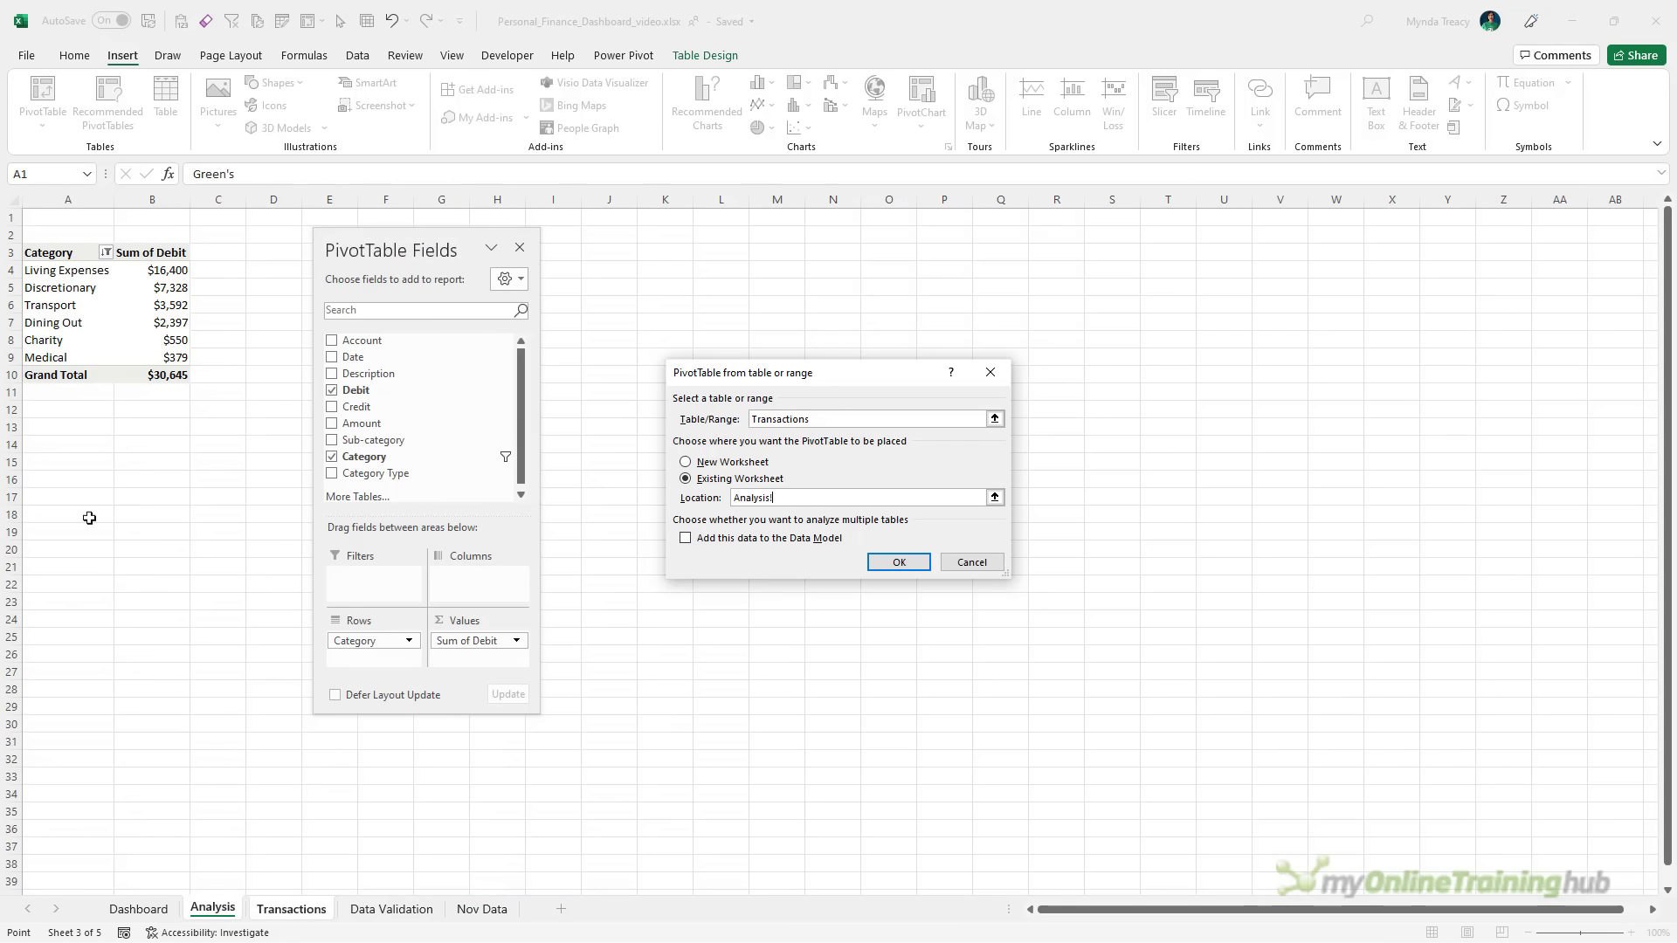
left_click(65, 455)
Build the pivot totalling Debit by Account, formatted as currency with 0 decimals
left_click(897, 562)
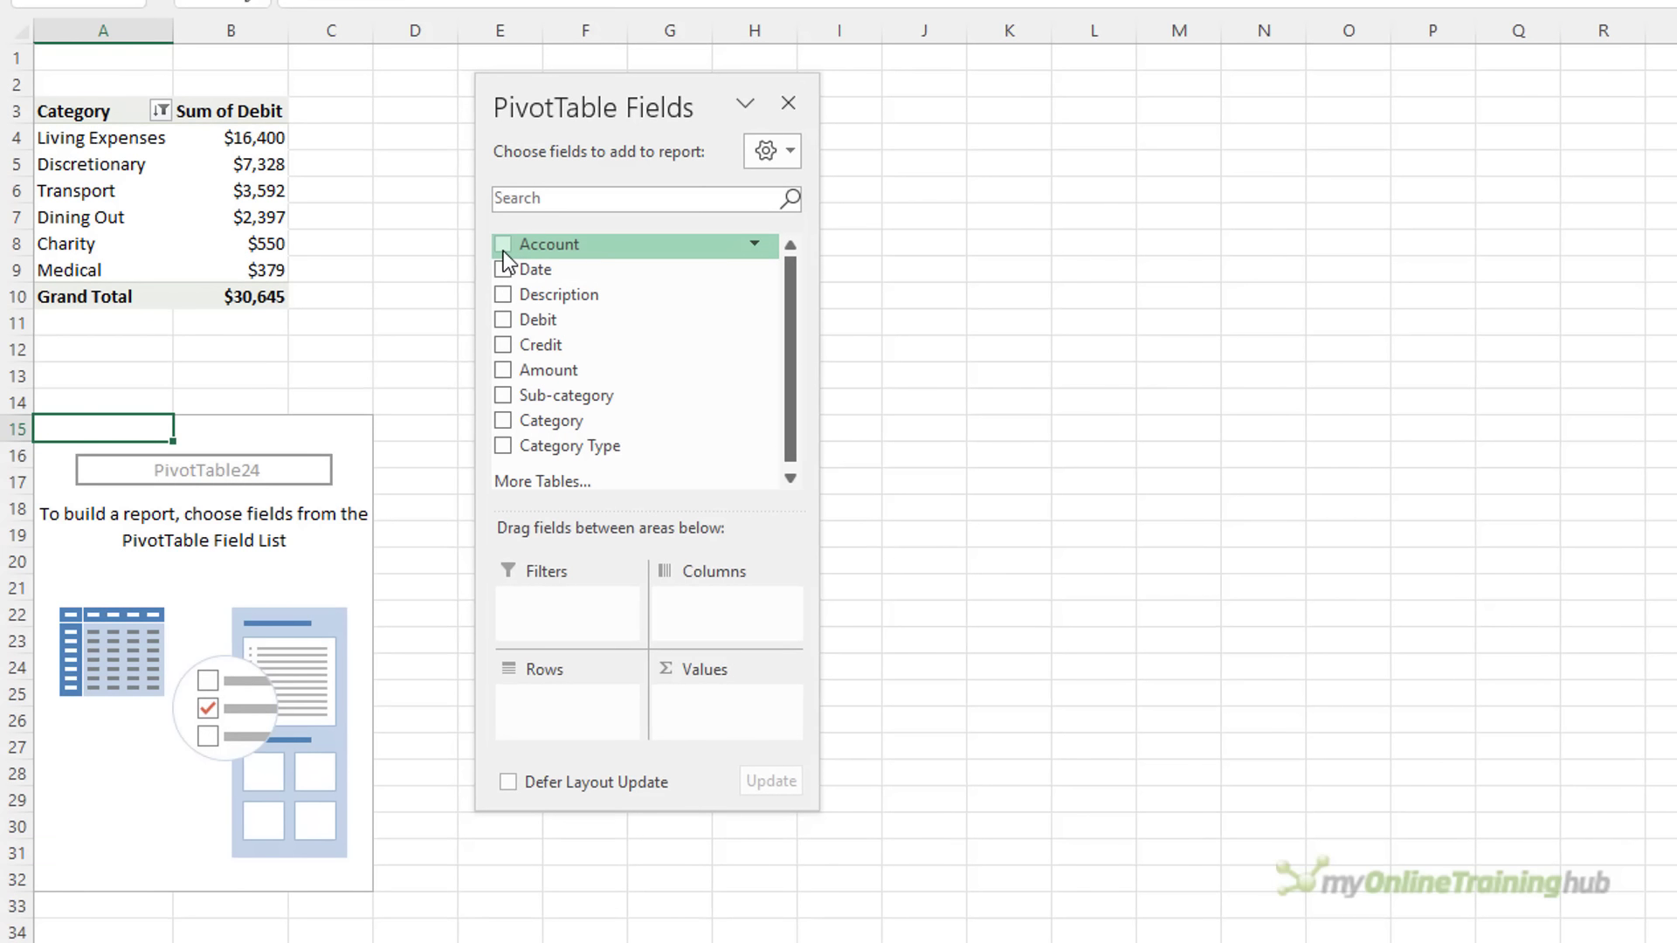
left_click(438, 280)
left_click(504, 320)
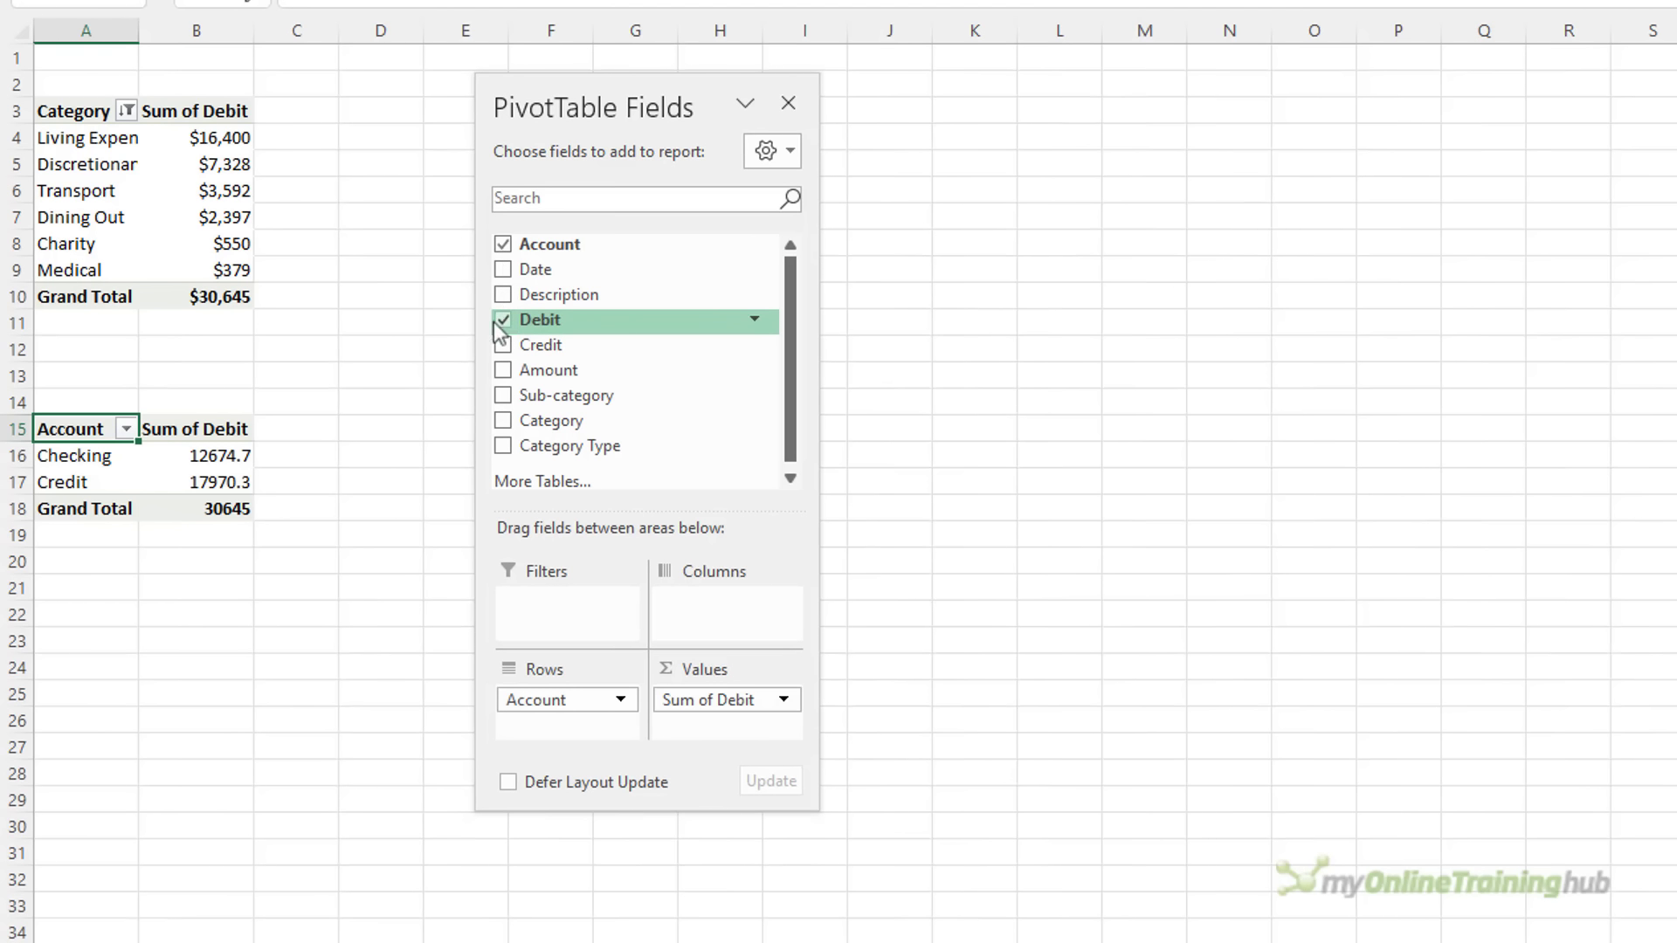
right_click(244, 478)
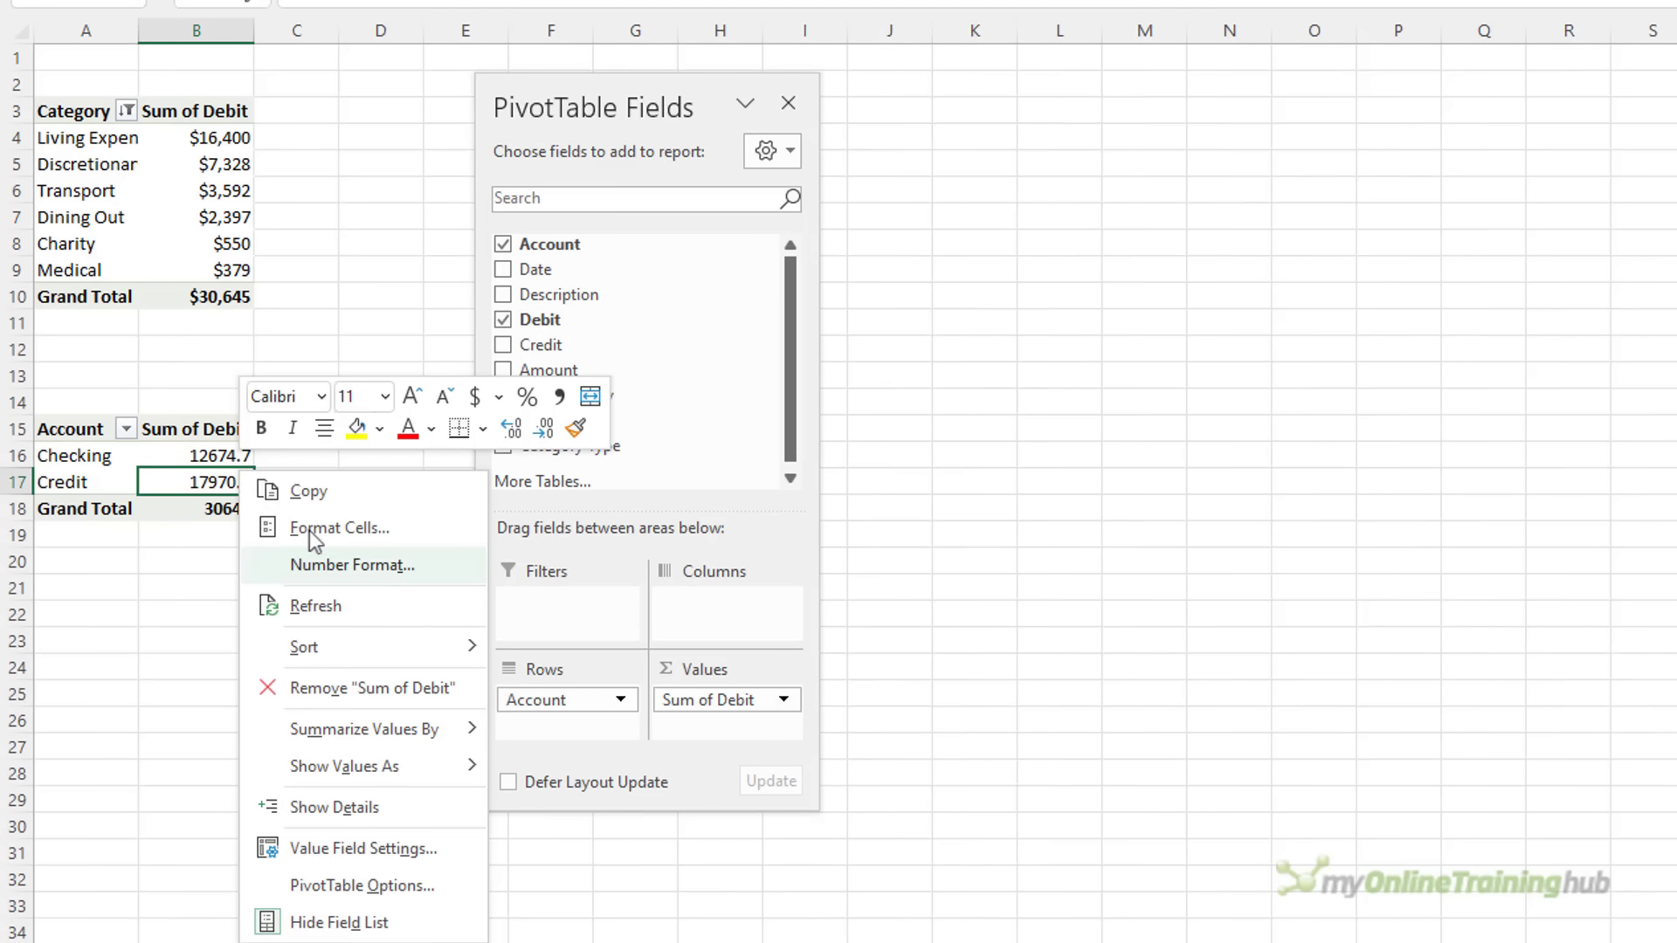
left_click(352, 566)
left_click(50, 385)
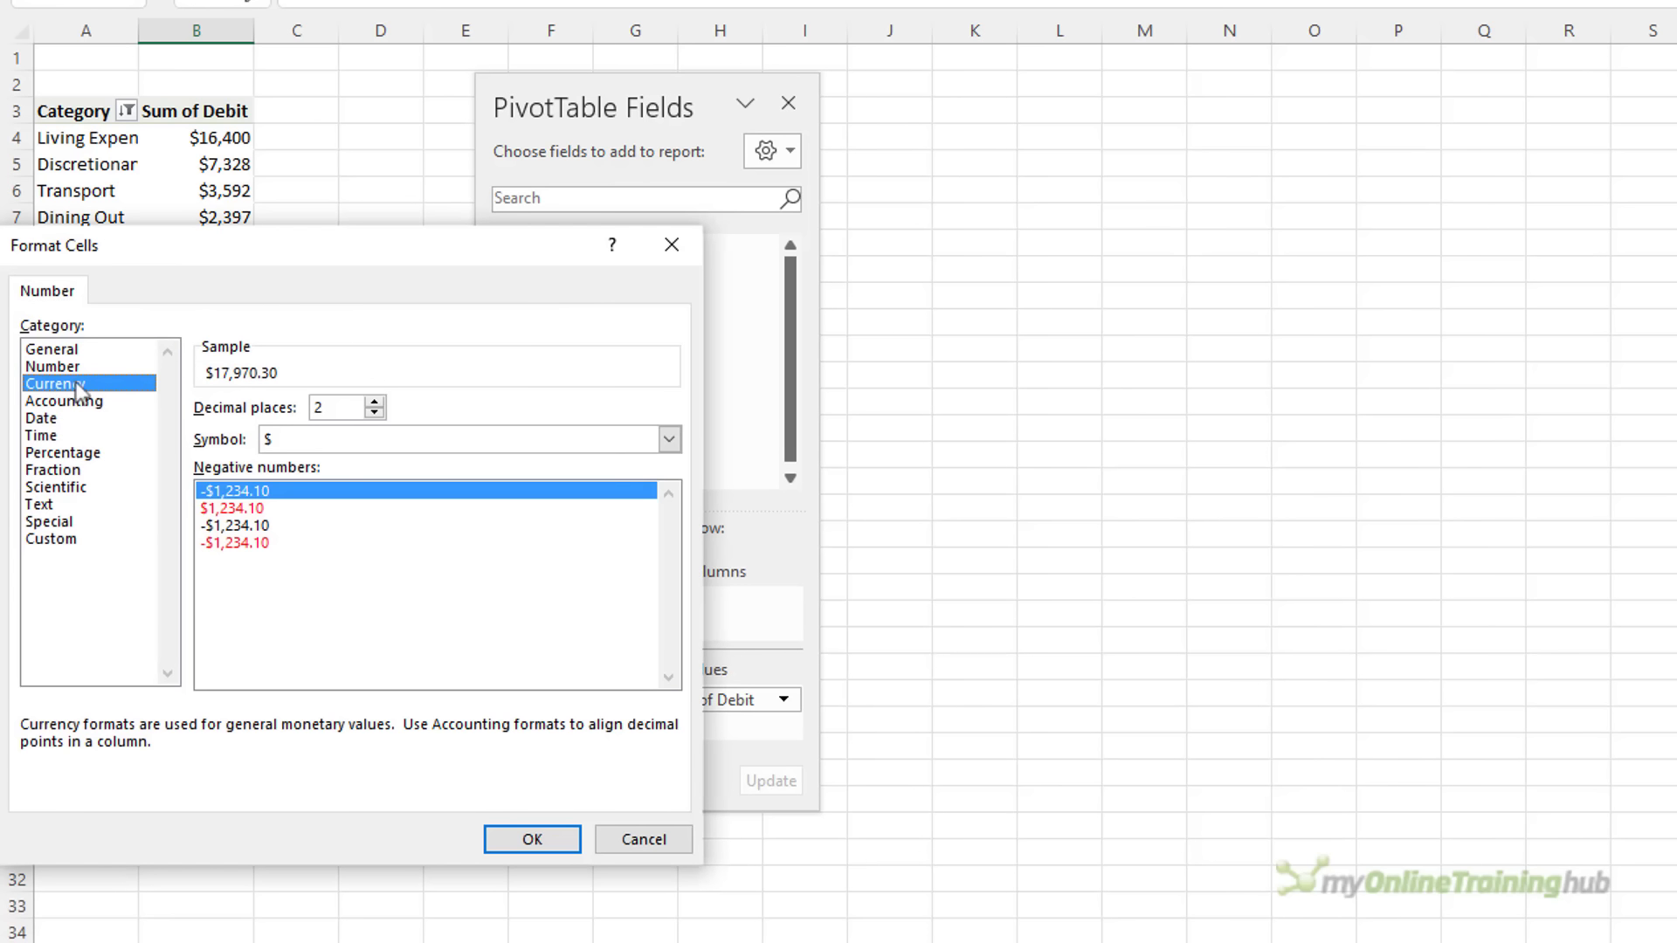
double_click(316, 406)
type("0")
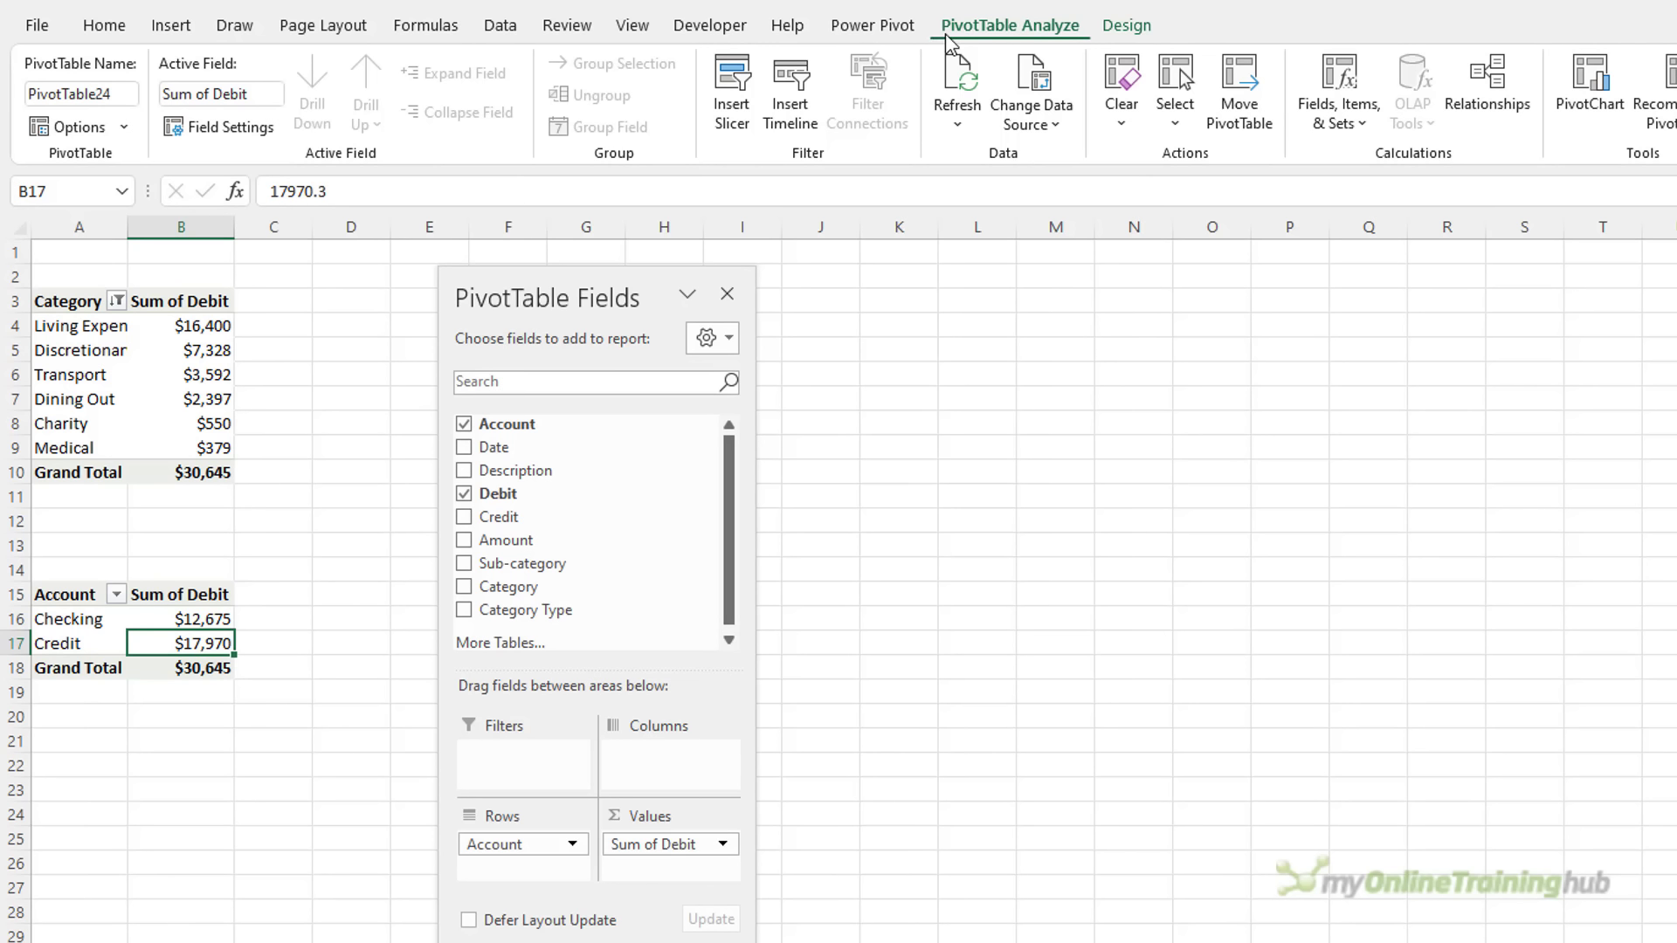
Rename the pivot table PTDoughnut
double_click(131, 94)
type("PTDoughn")
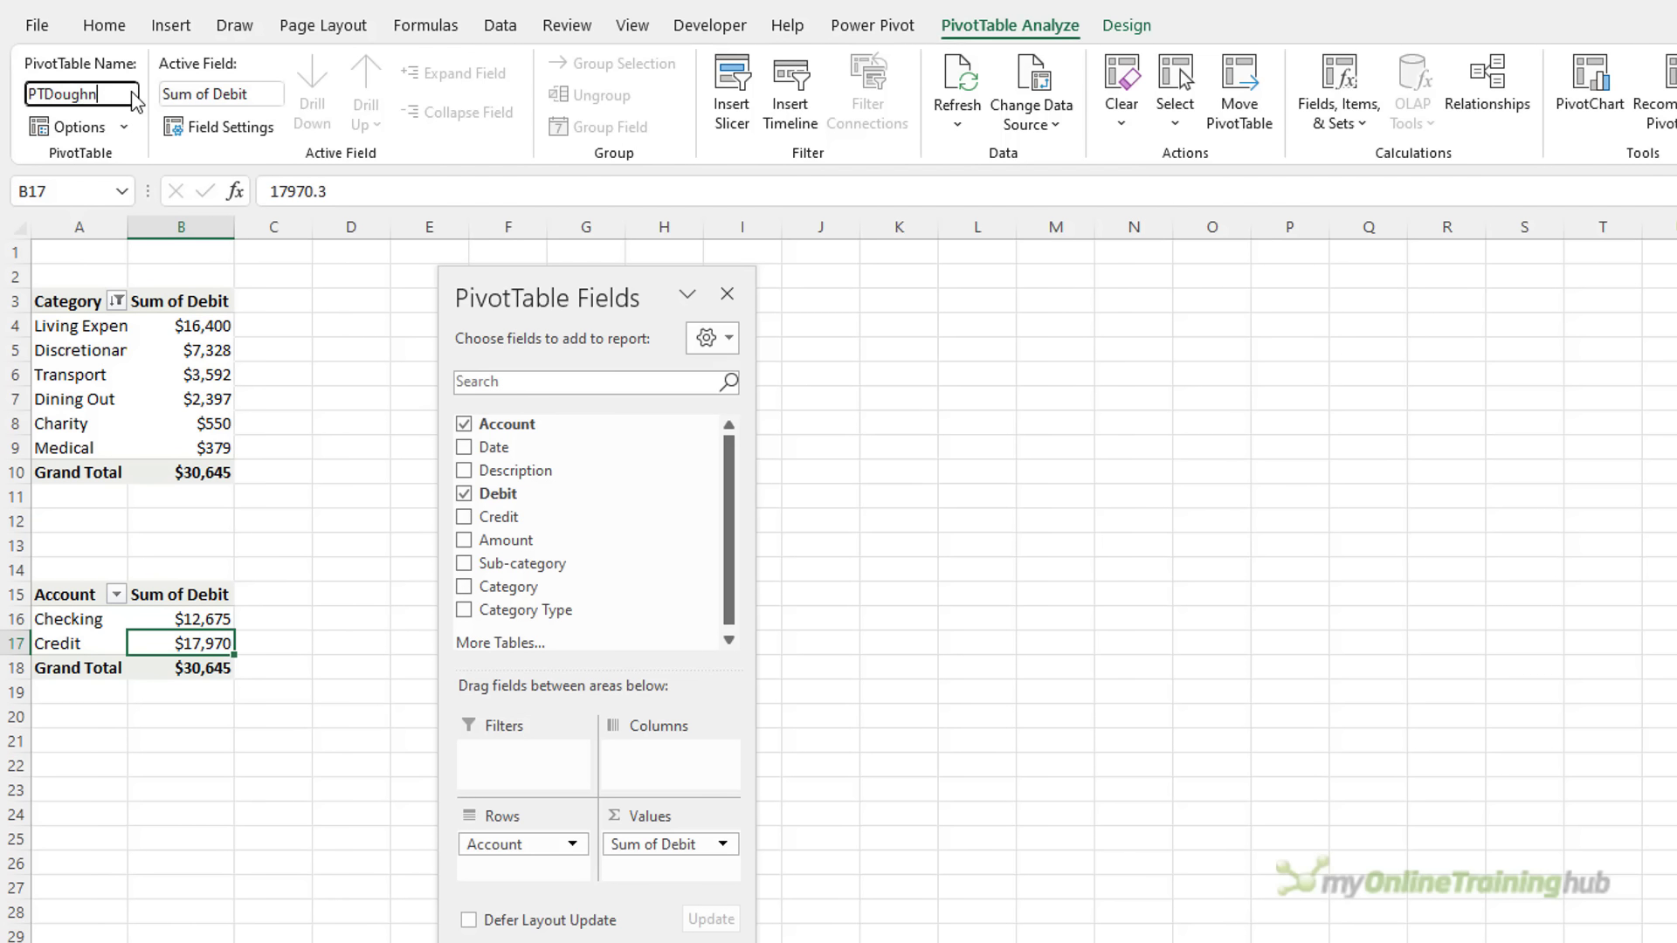
type("ut")
key("Return")
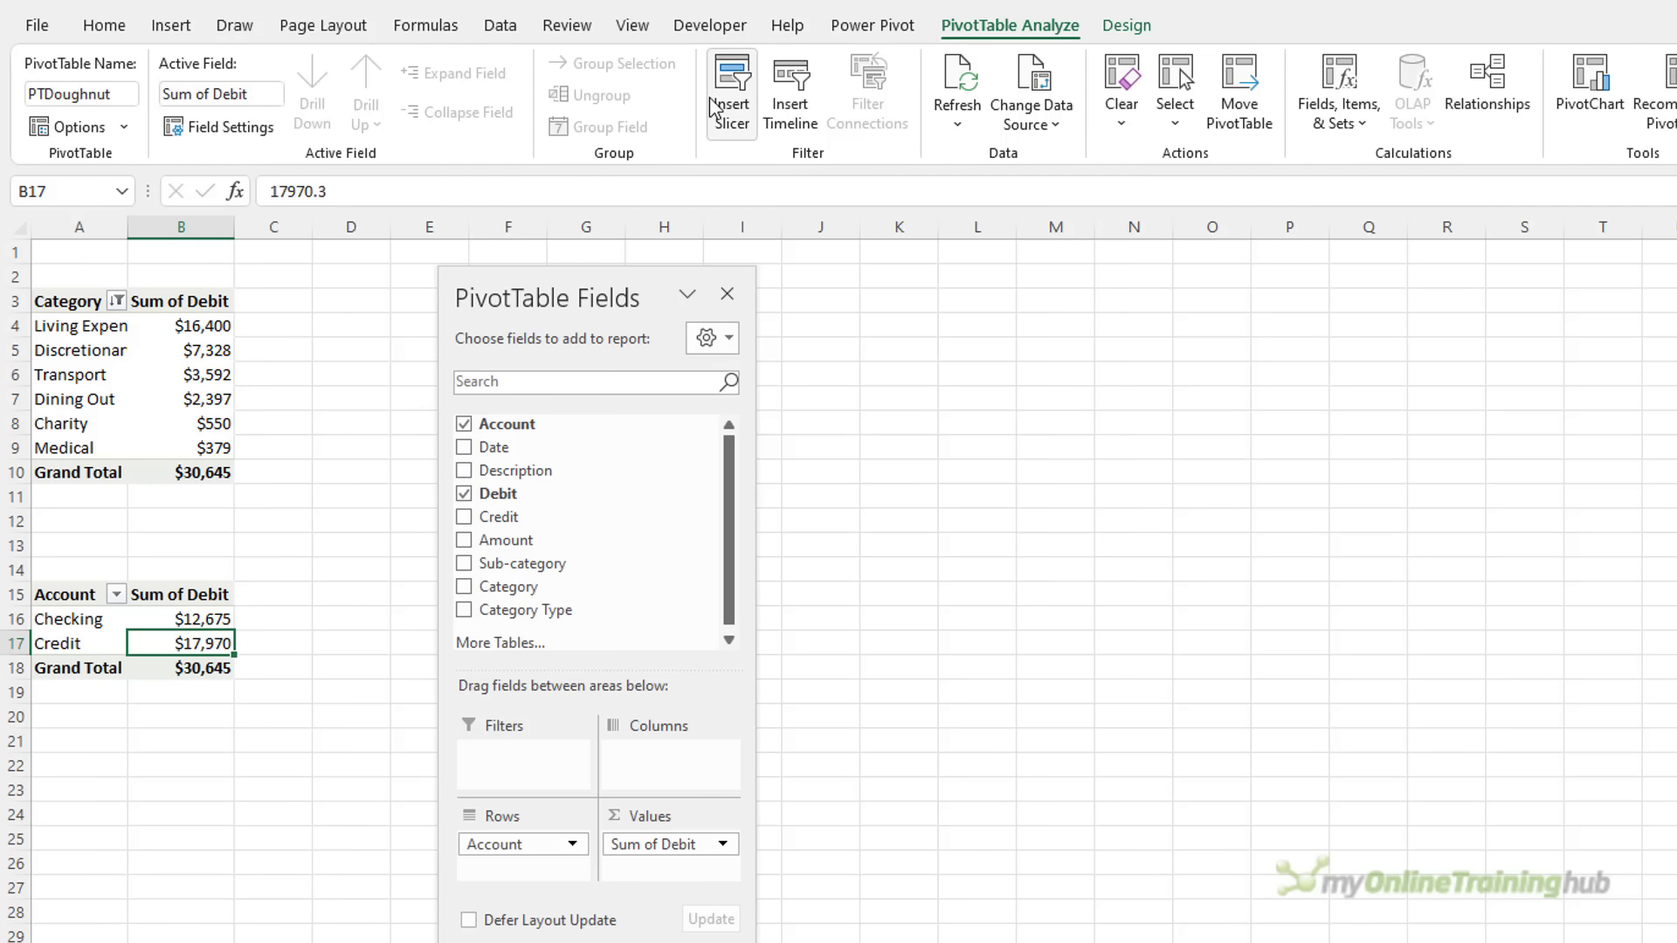
Insert a doughnut PivotChart from the pivot and hide all its field buttons
left_click(1584, 108)
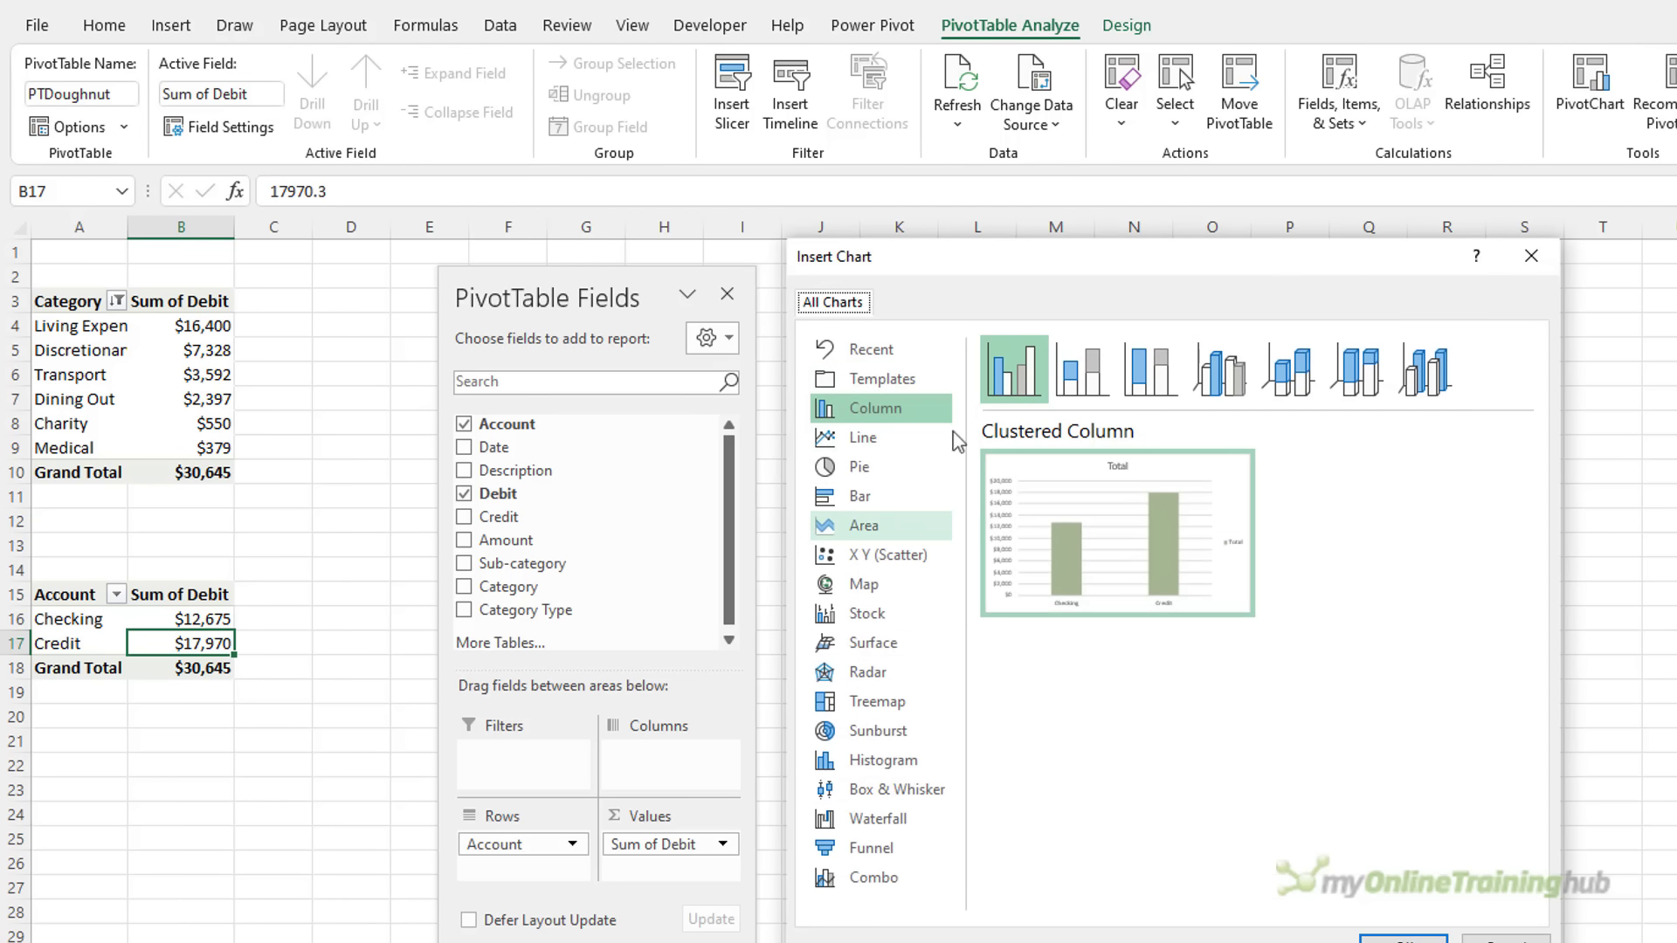
left_click(868, 469)
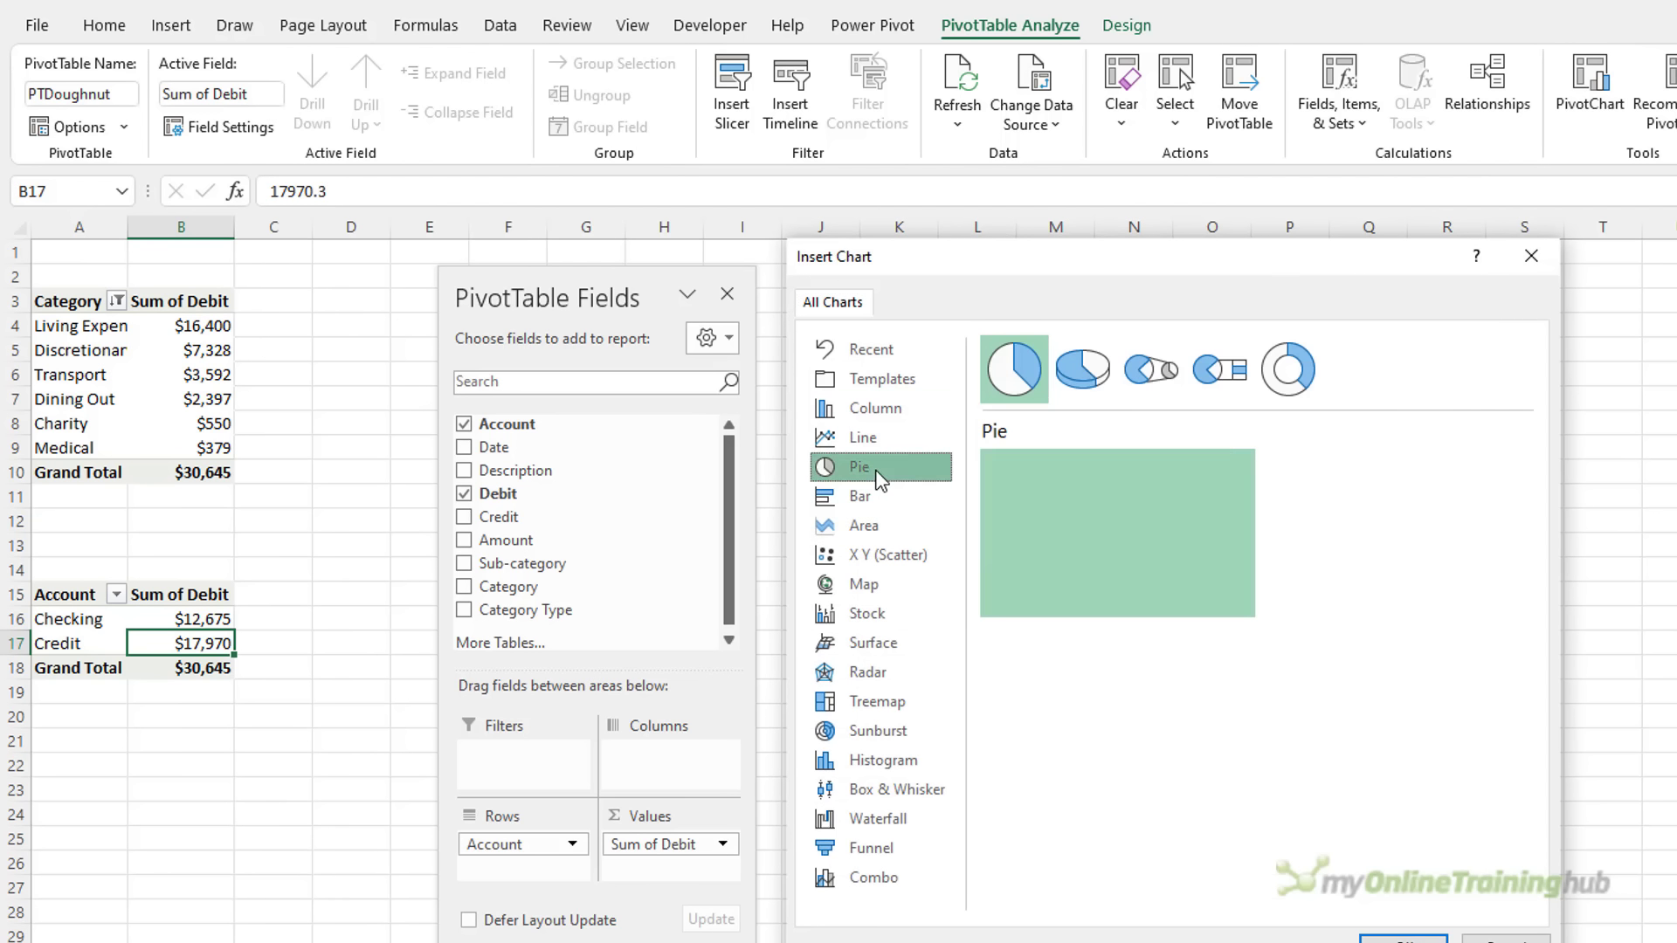
left_click(1289, 367)
left_click(1398, 941)
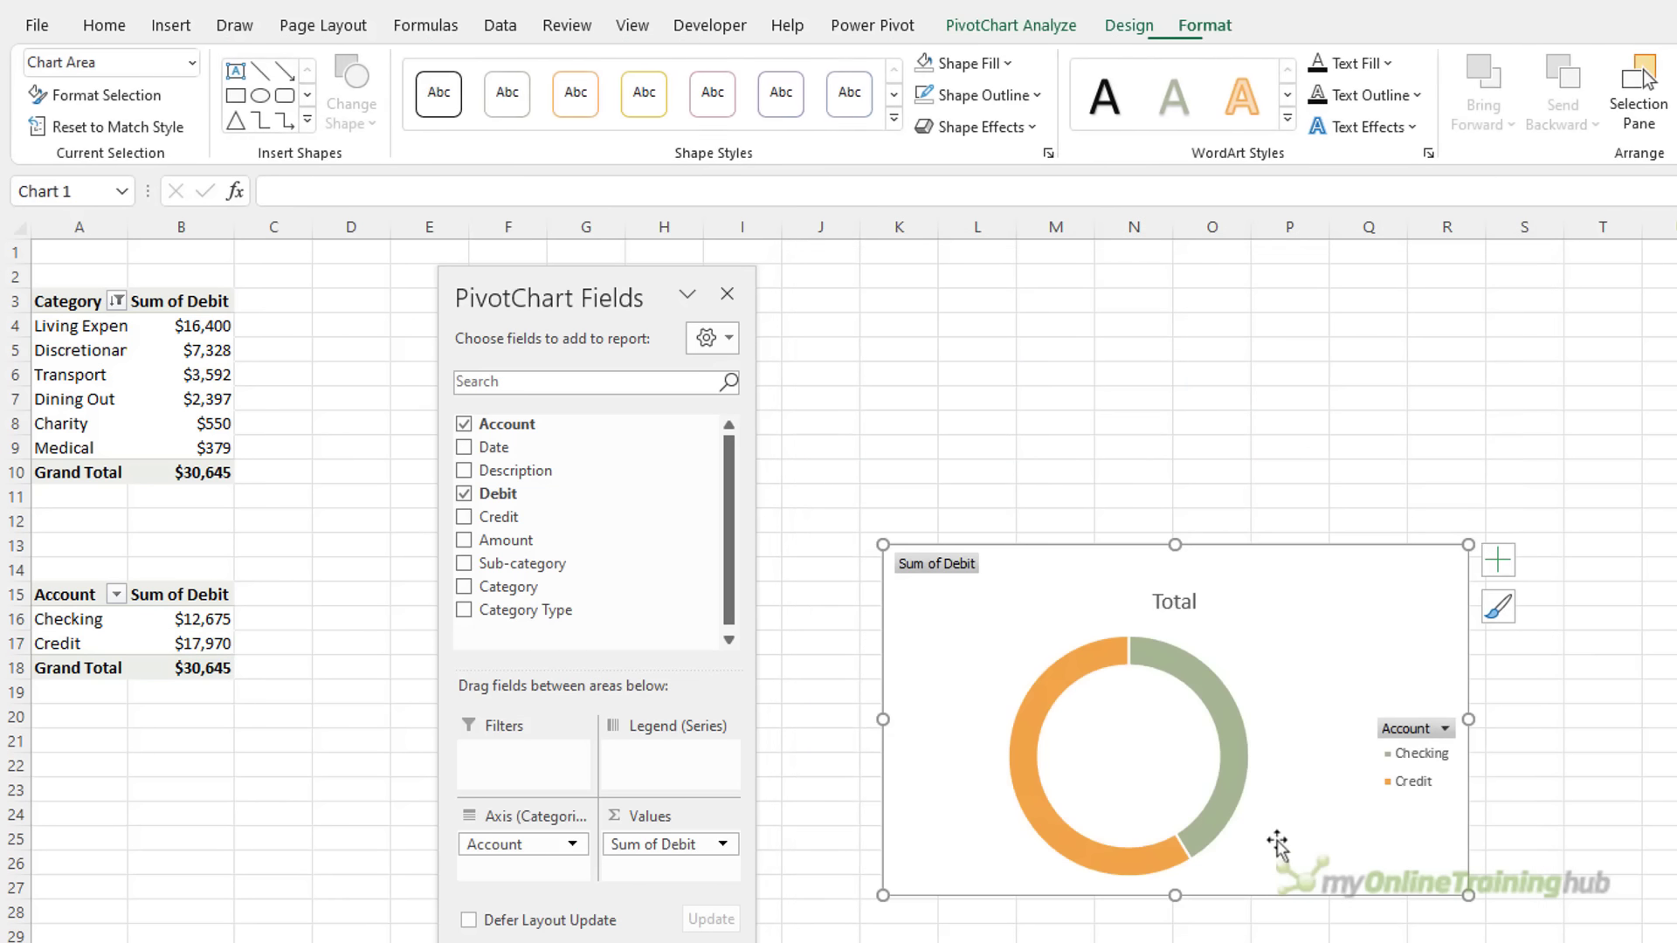
right_click(966, 572)
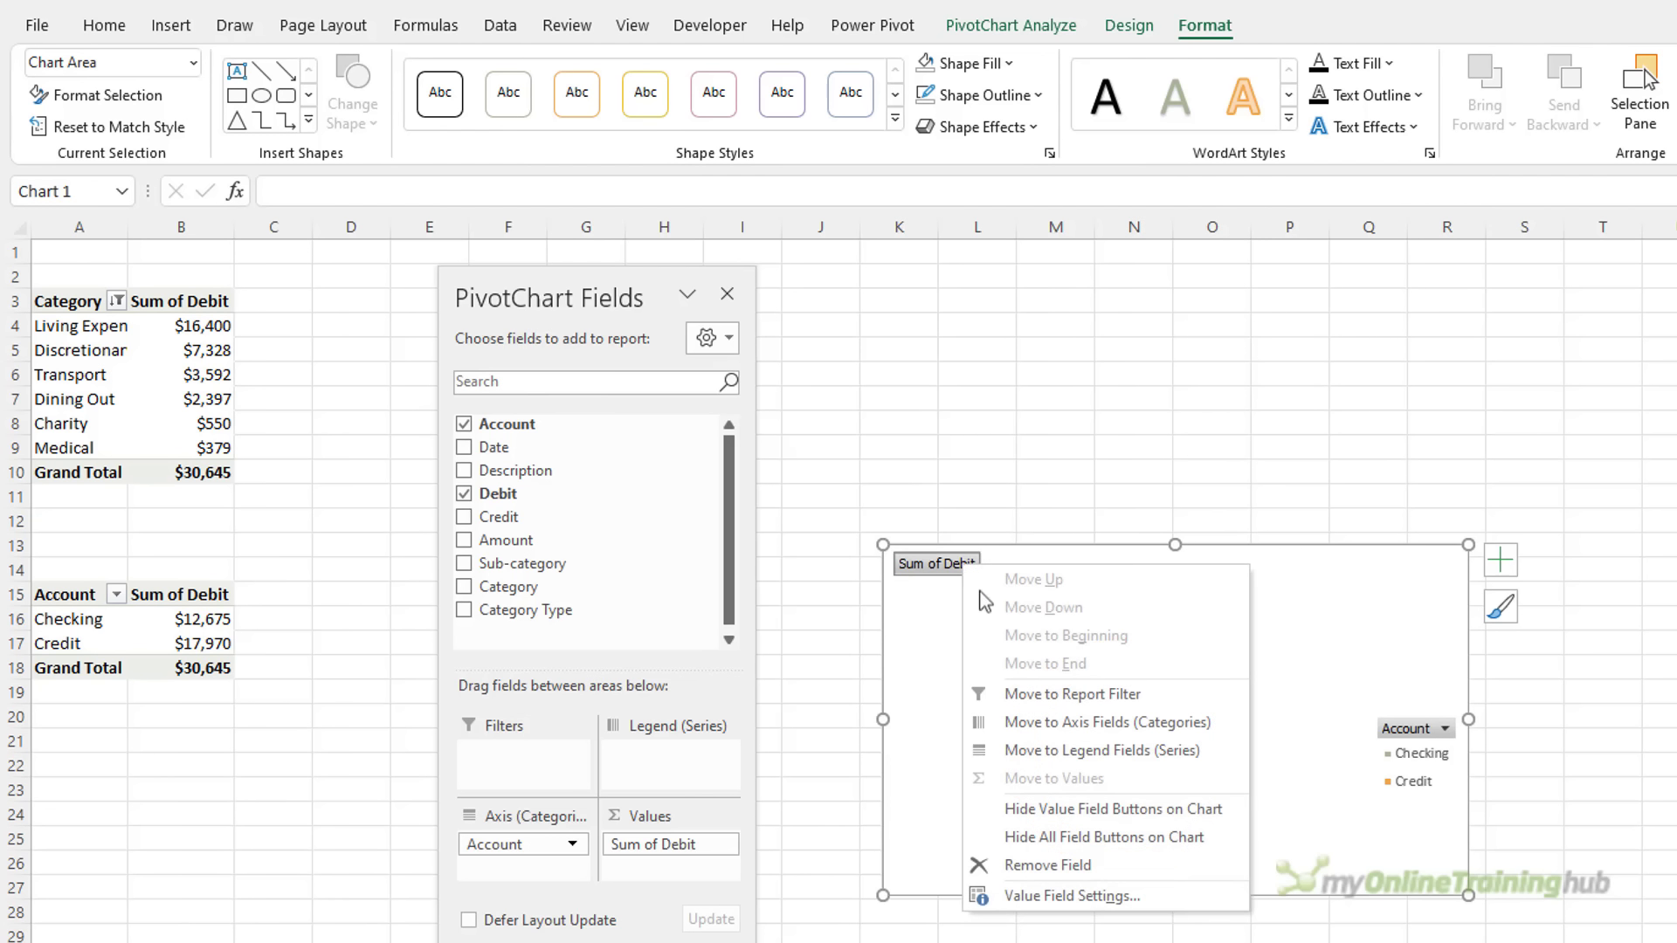
left_click(1136, 838)
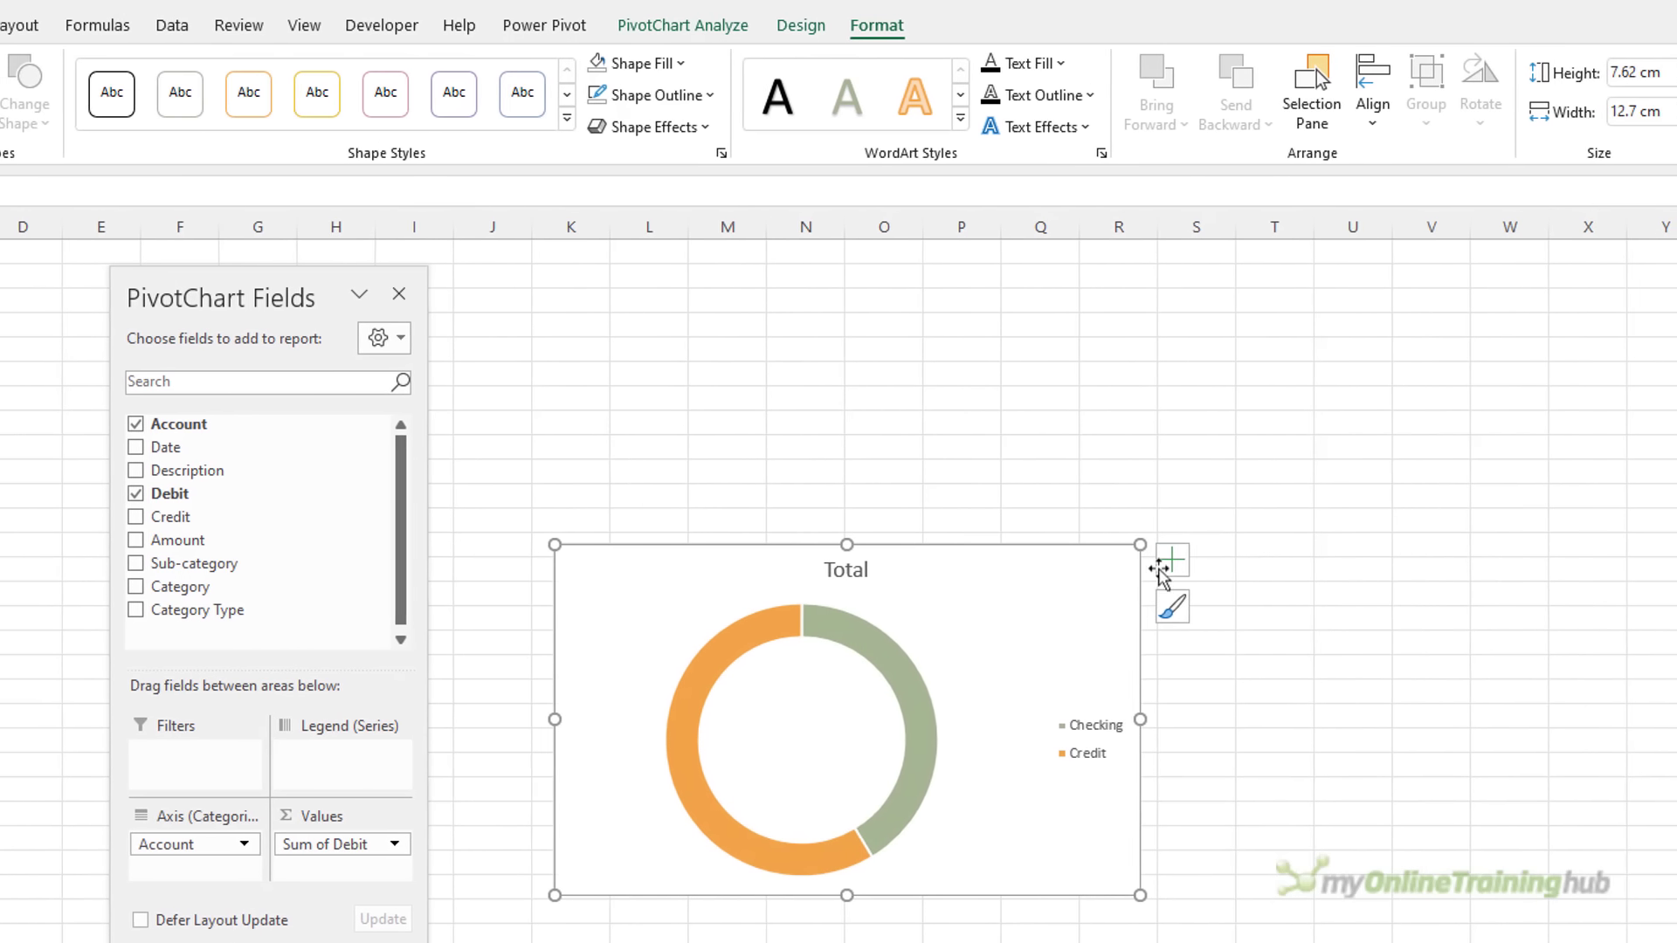
Move the legend to the bottom and turn on data labels with their full formatting options
left_click(1165, 569)
left_click(1355, 639)
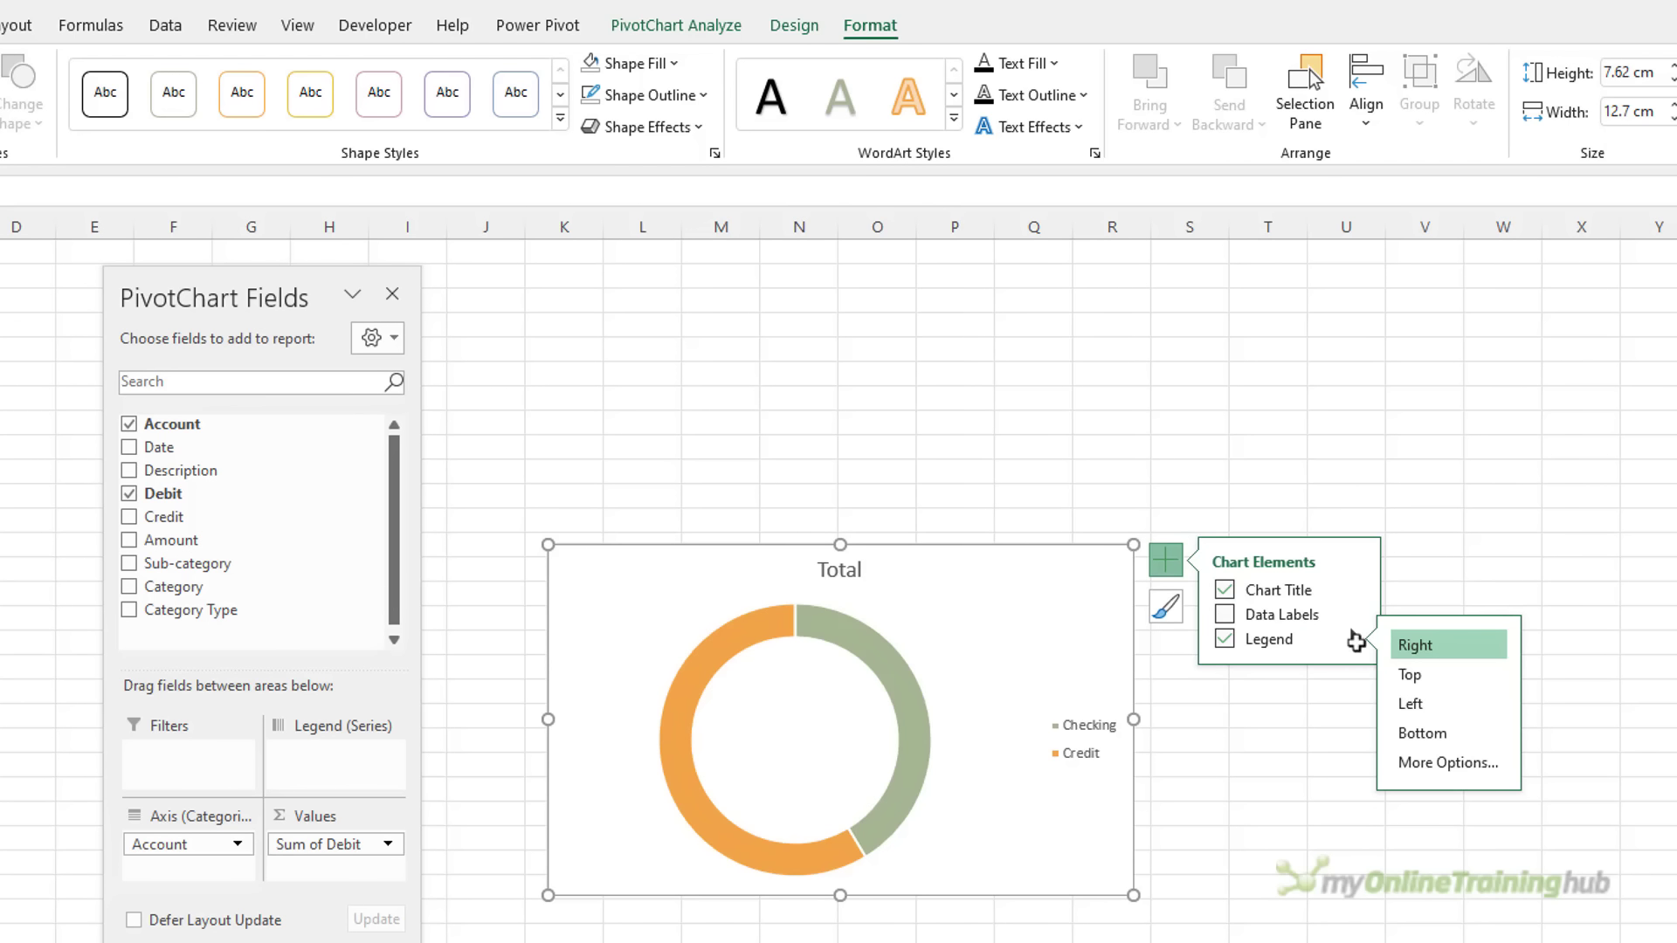
left_click(1424, 734)
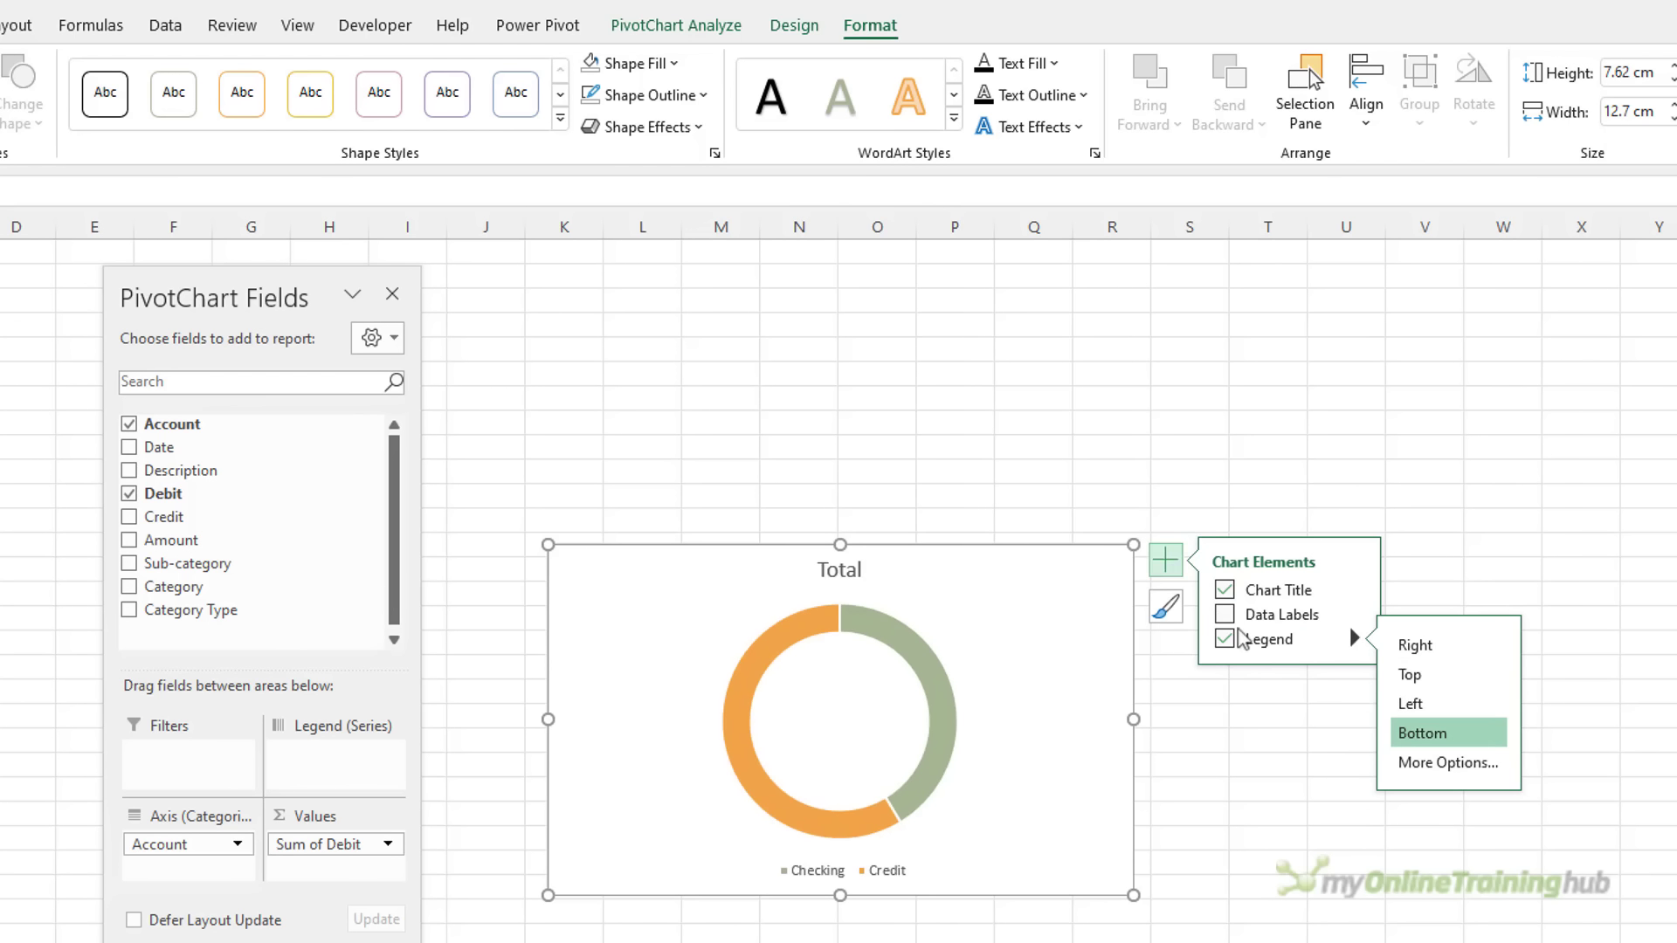
left_click(1353, 615)
left_click(1356, 616)
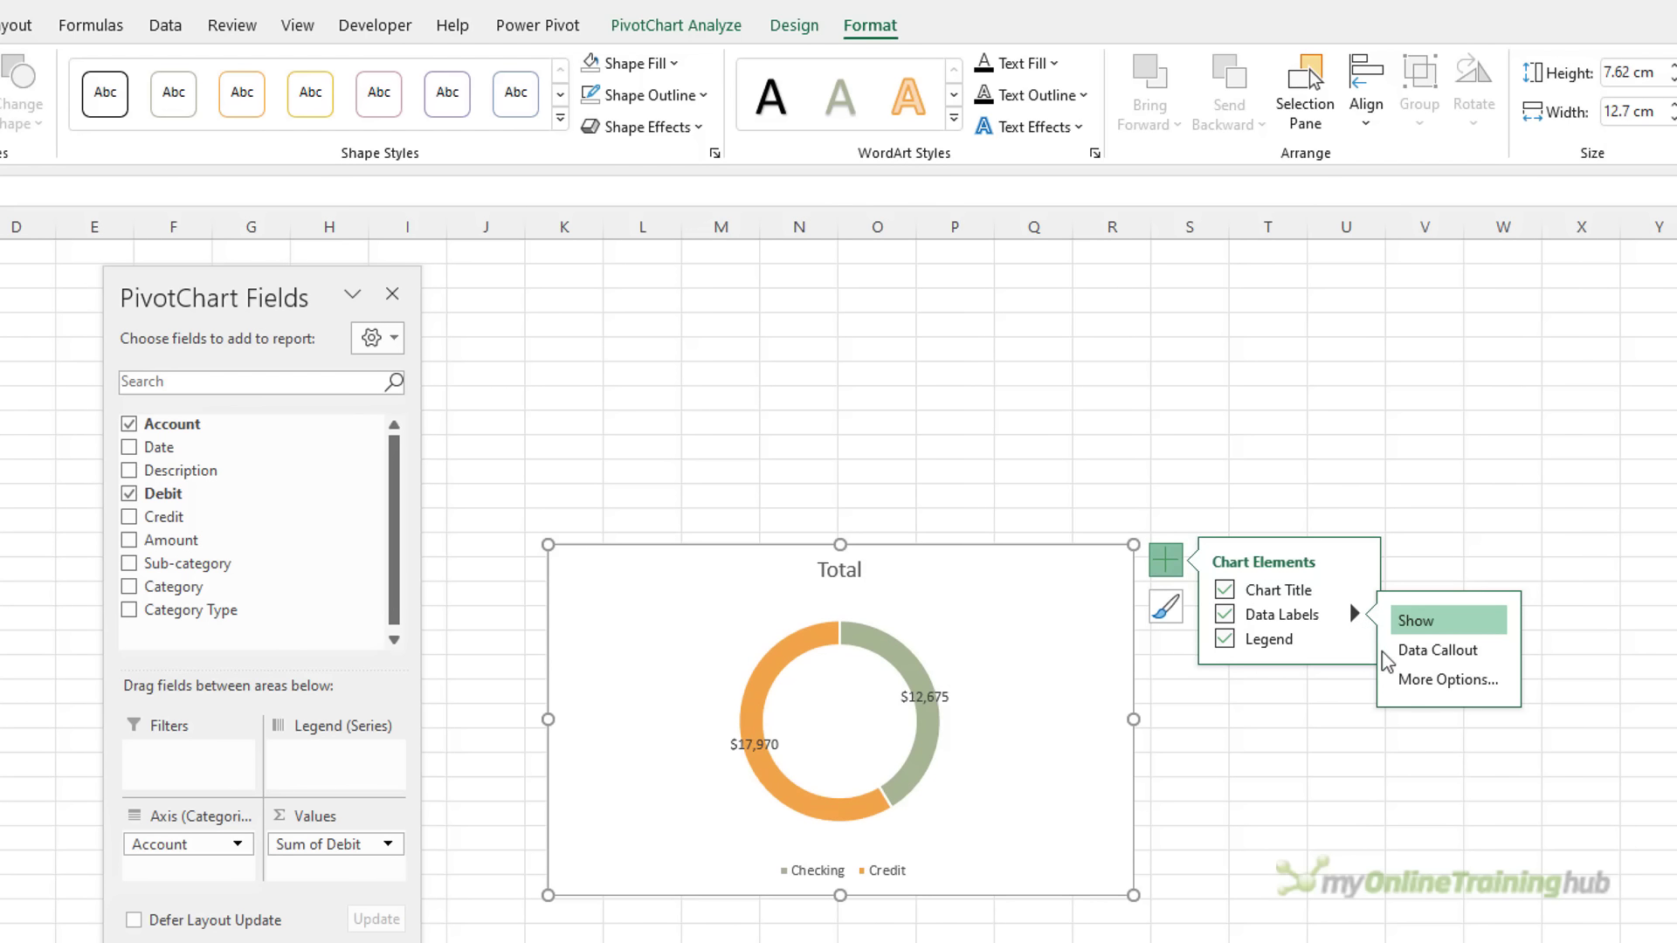
left_click(1402, 679)
left_click_drag(730, 288, 1397, 276)
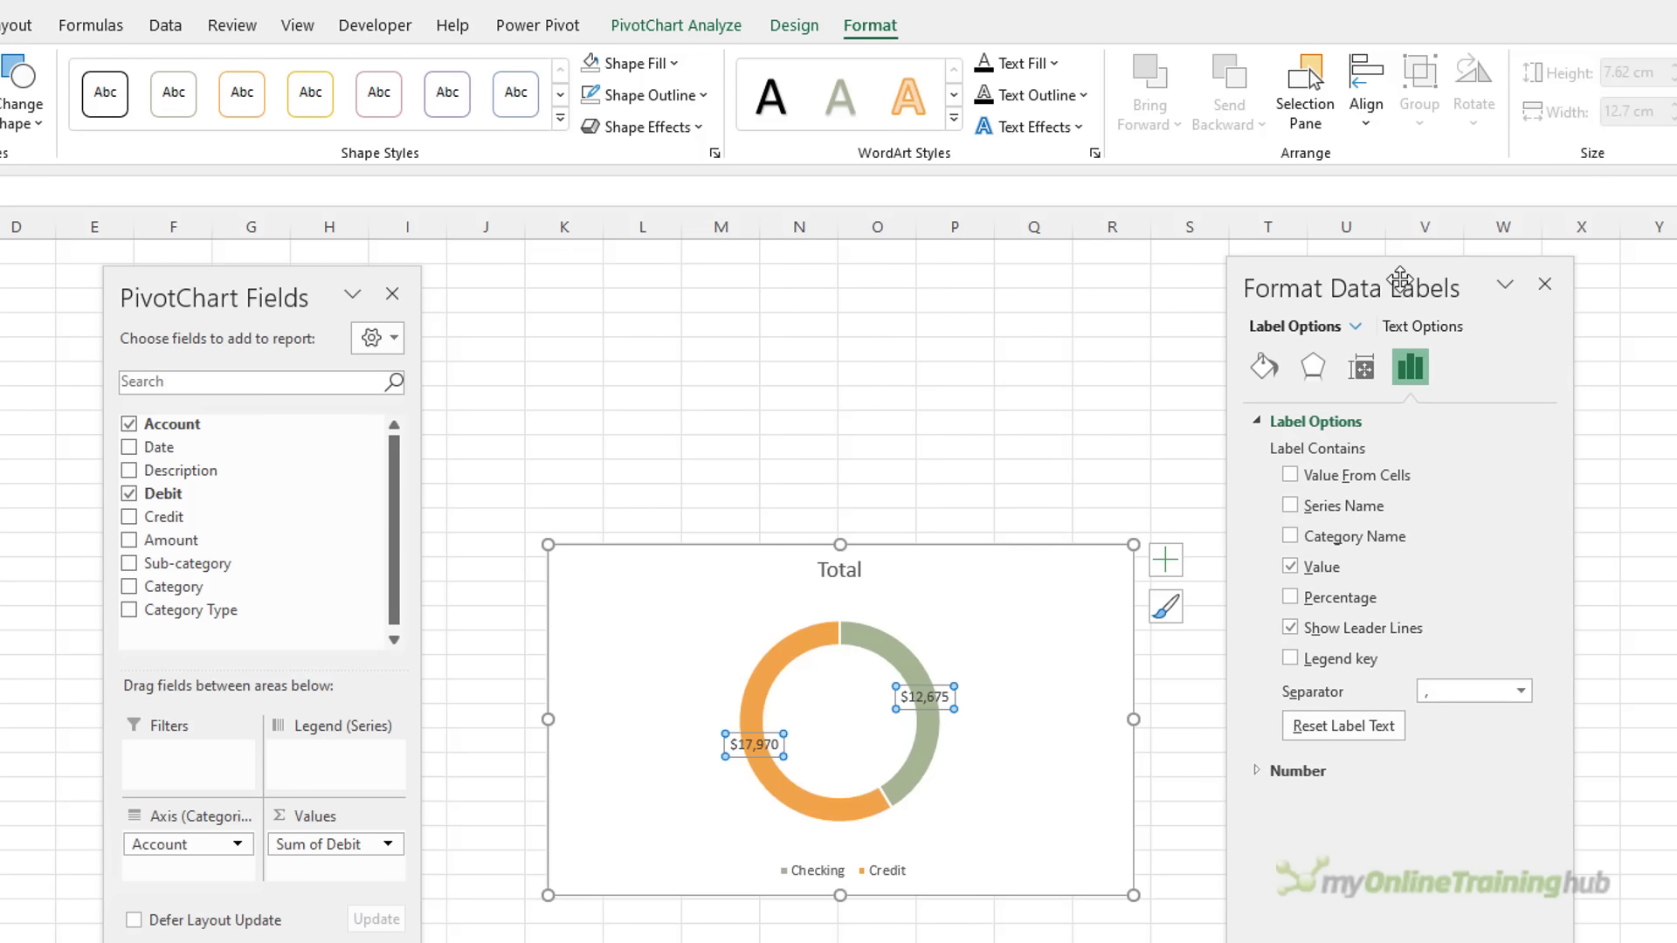
Show value and percentage on separate lines in the labels, without leader lines
left_click(1290, 597)
left_click(1292, 628)
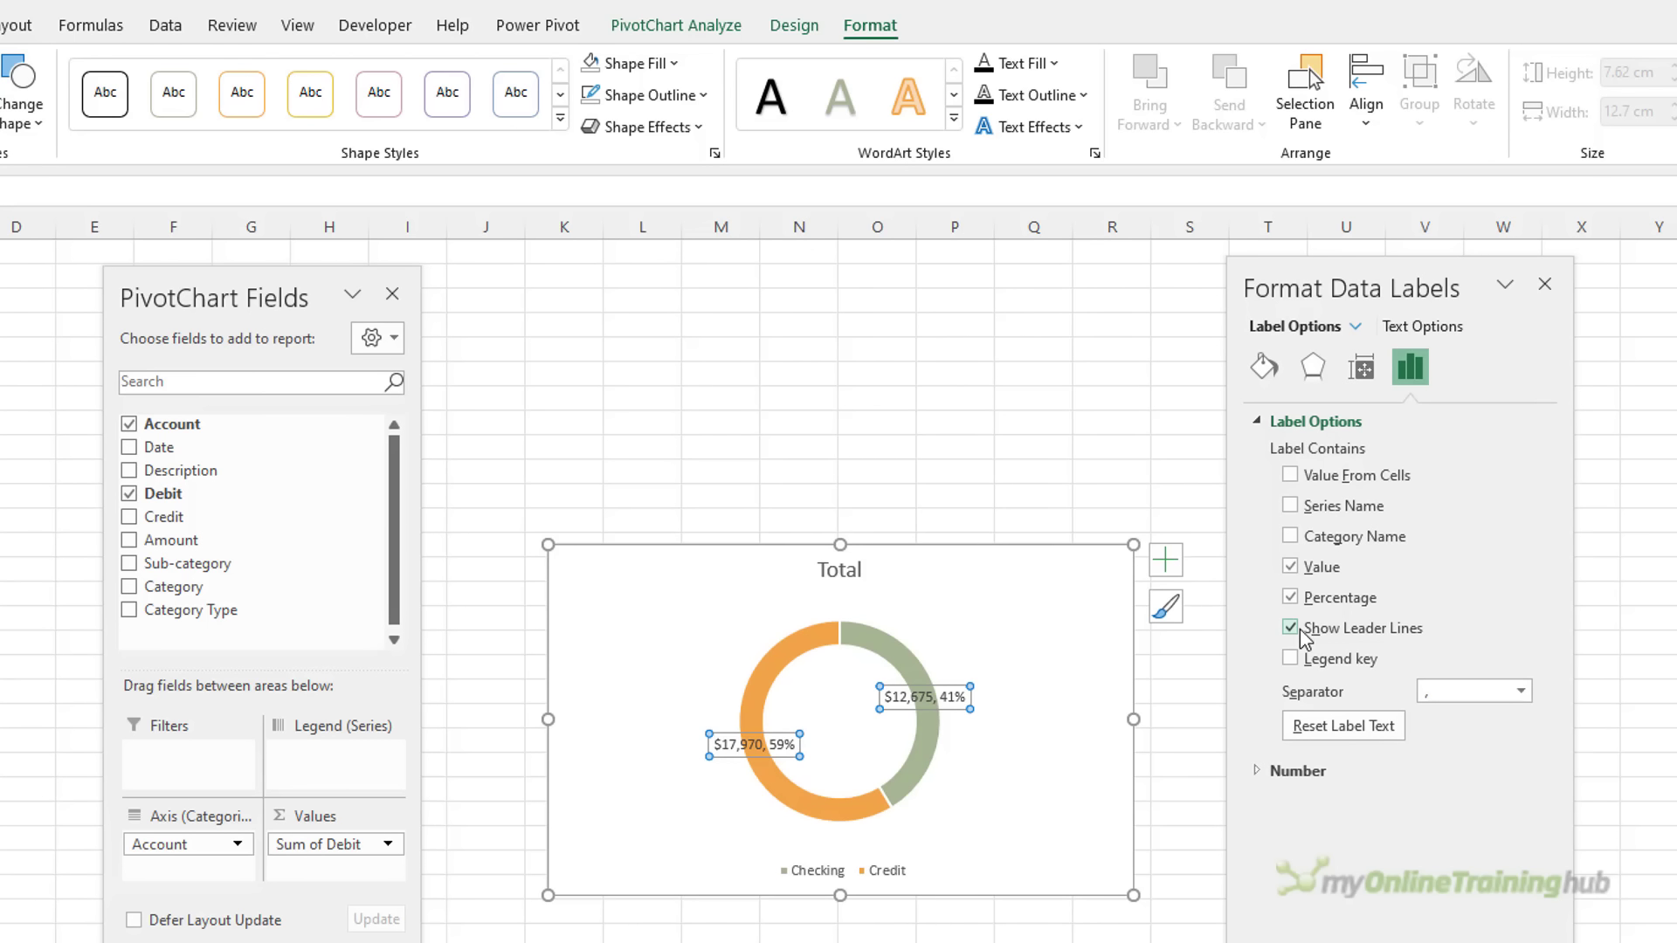
left_click(1521, 691)
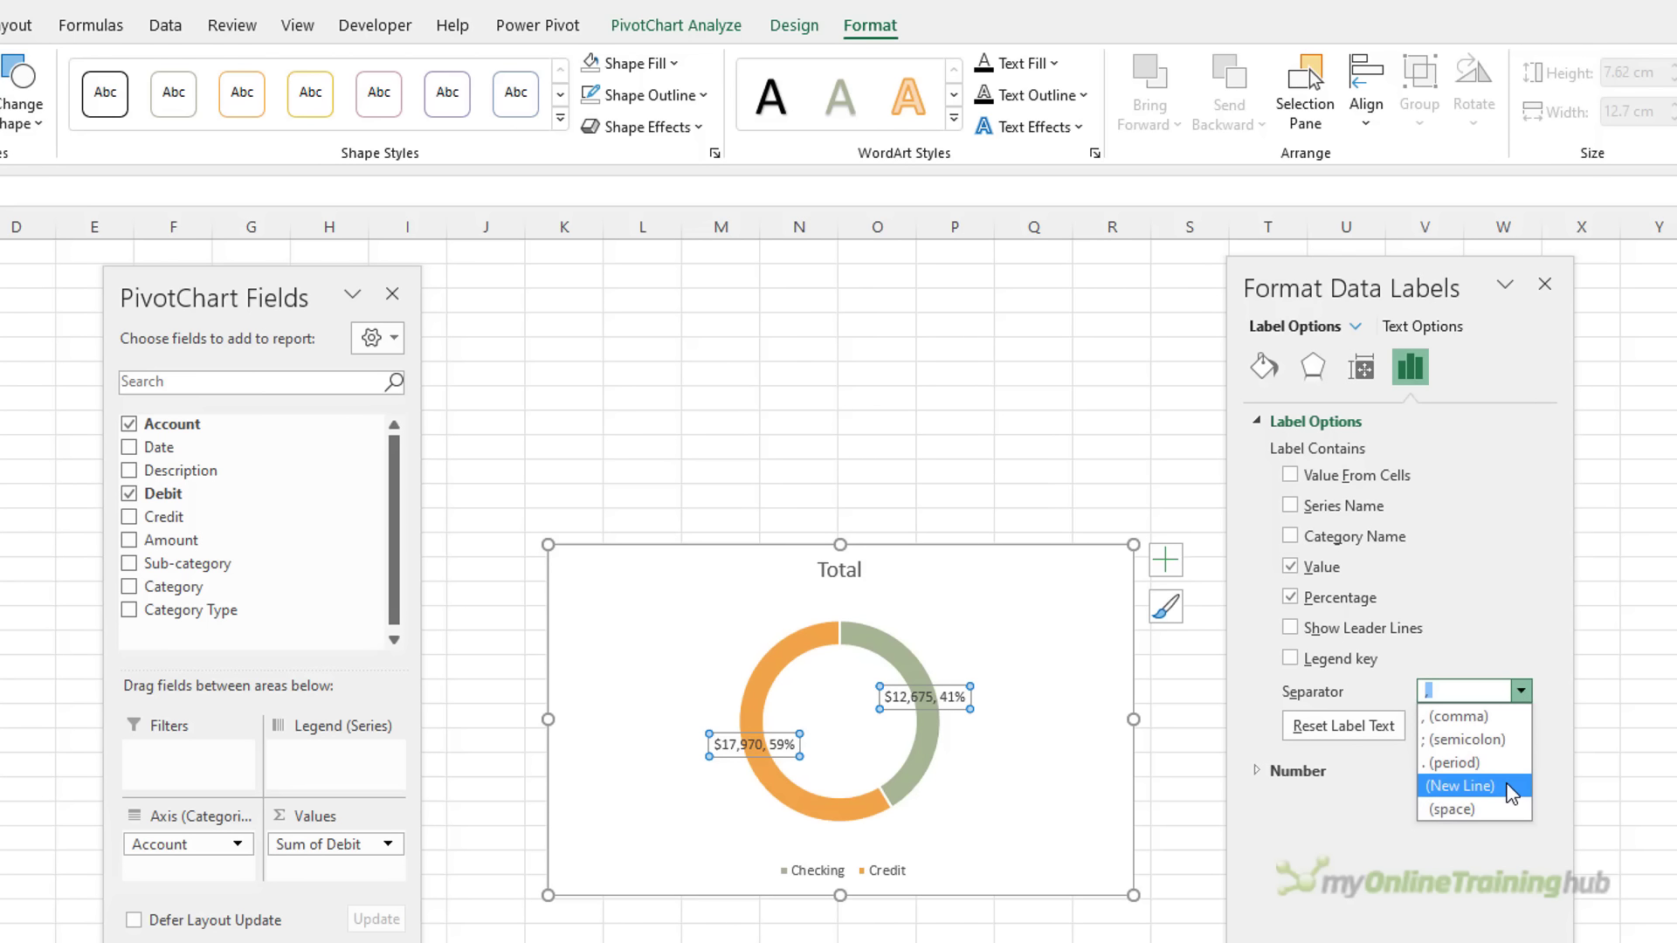
left_click(1511, 790)
Set the doughnut hole size to 50%
left_click(915, 753)
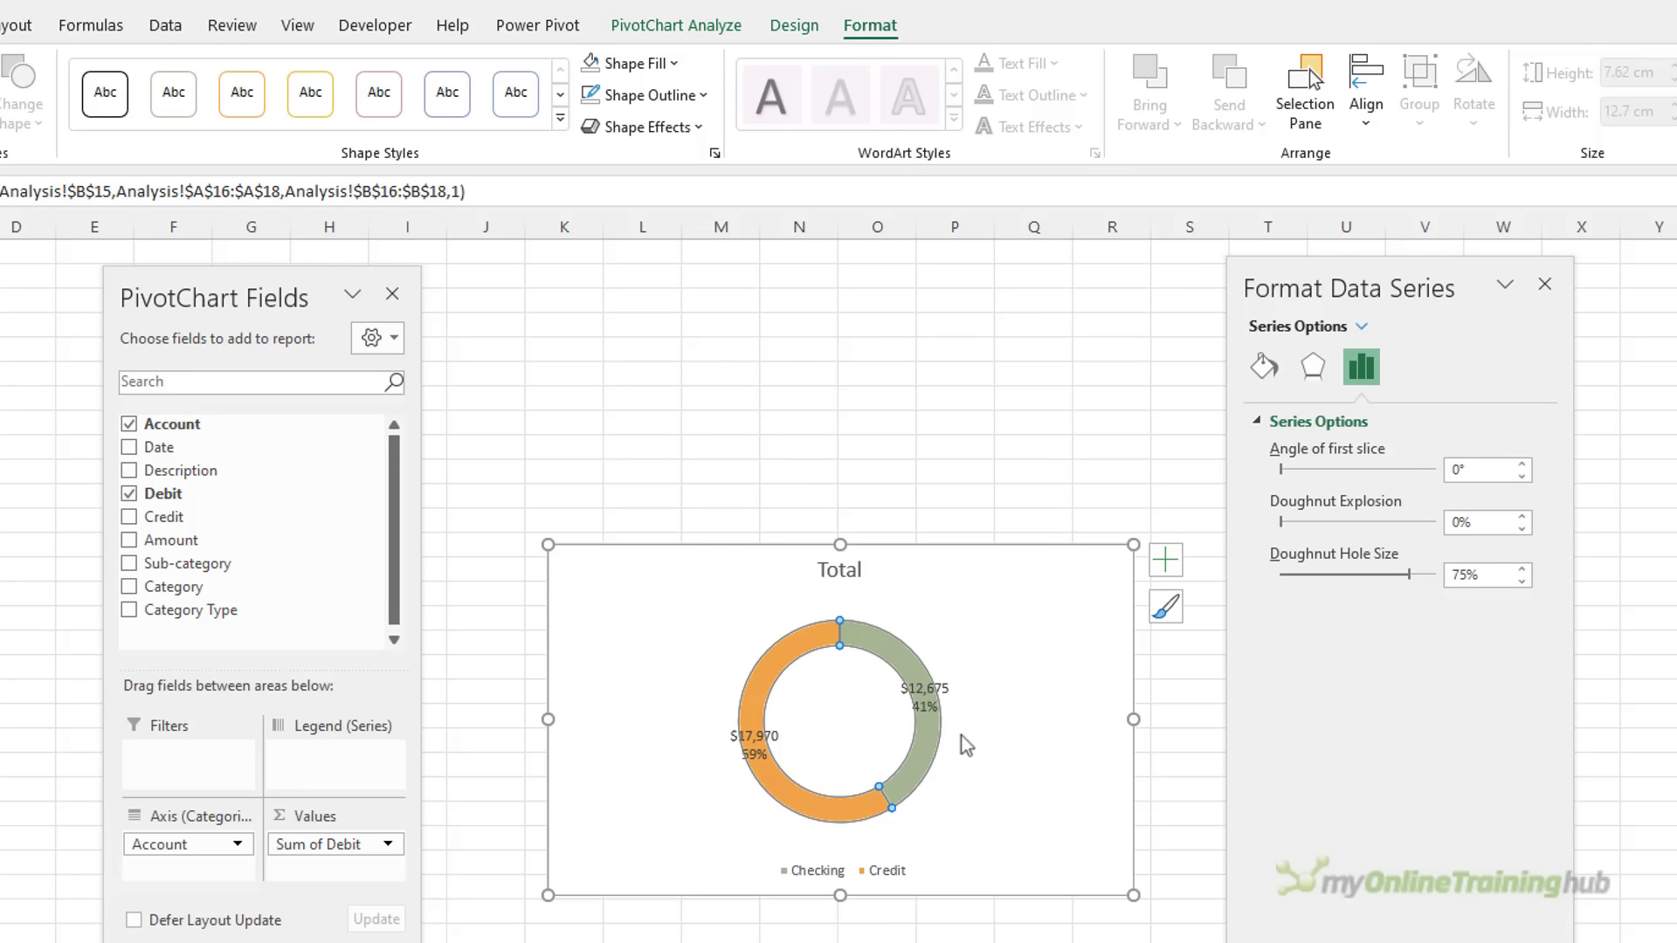
left_click(1448, 574)
type("50")
key("Return")
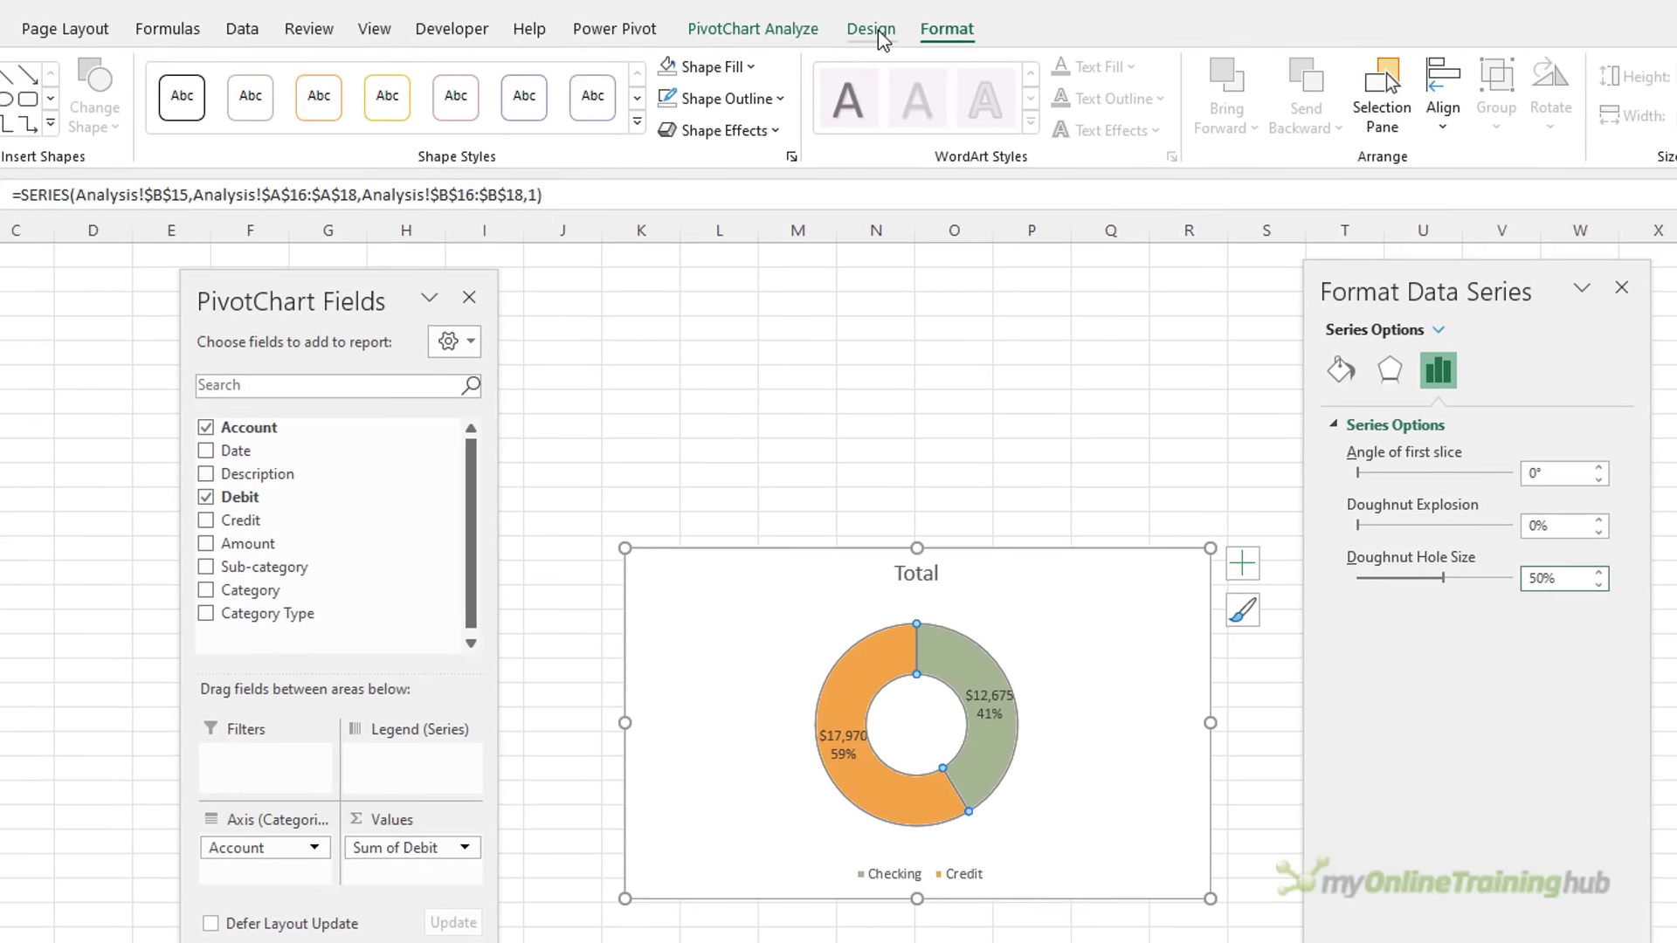
Recolour the doughnut with a pink and orange palette
left_click(794, 24)
left_click(74, 131)
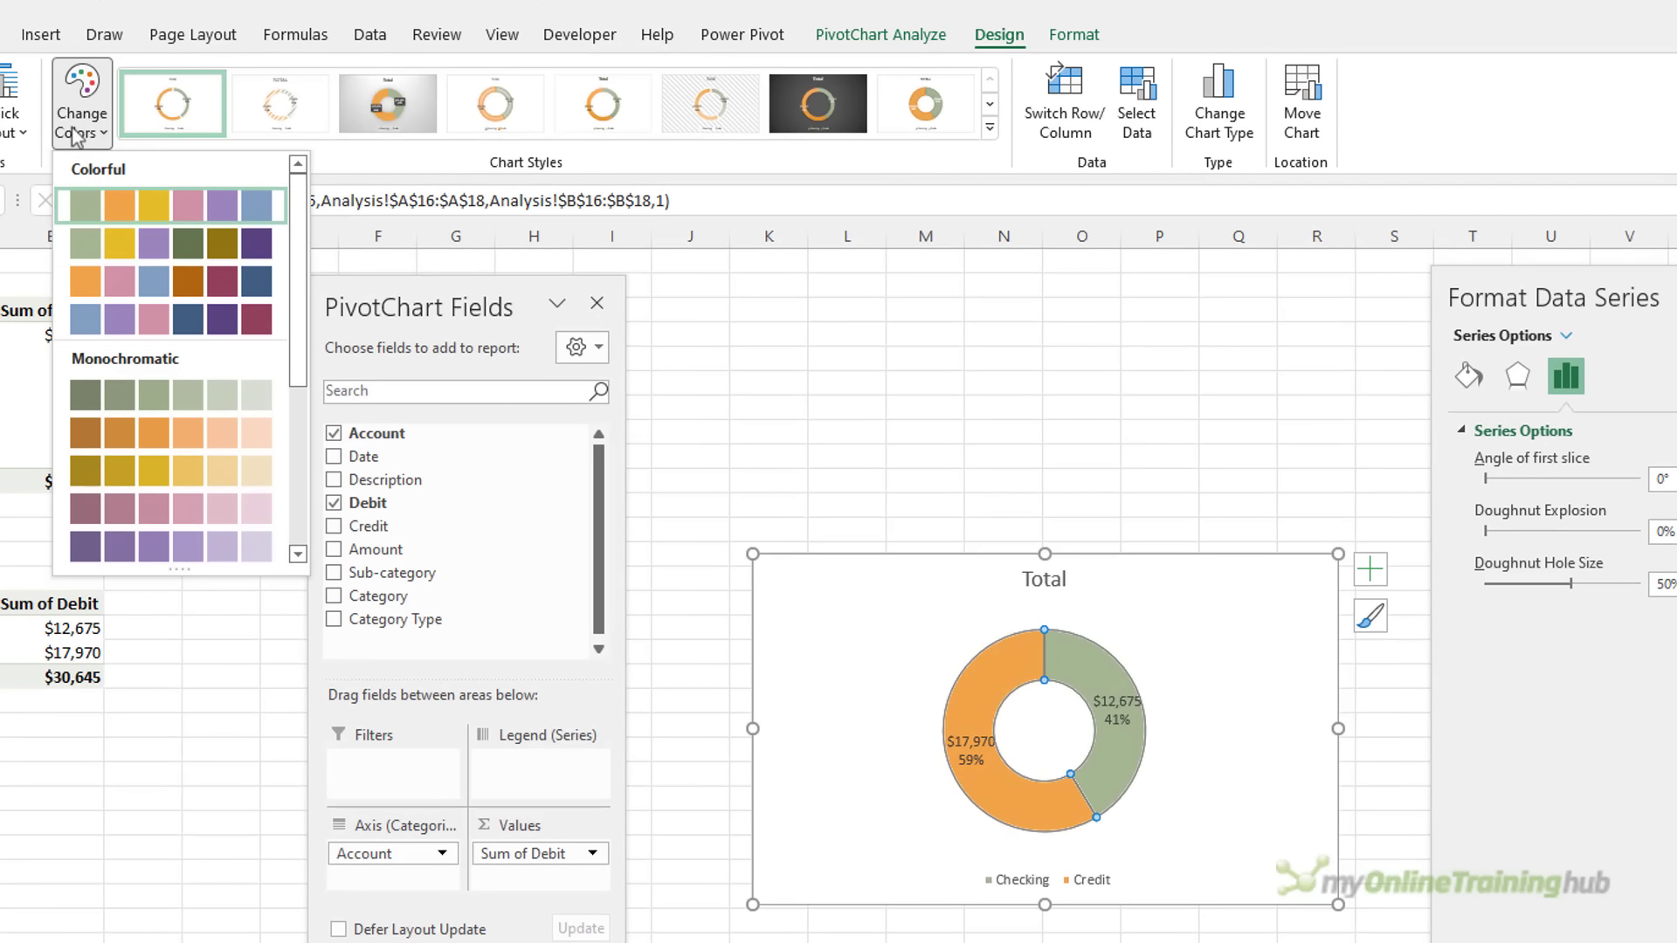
left_click(133, 281)
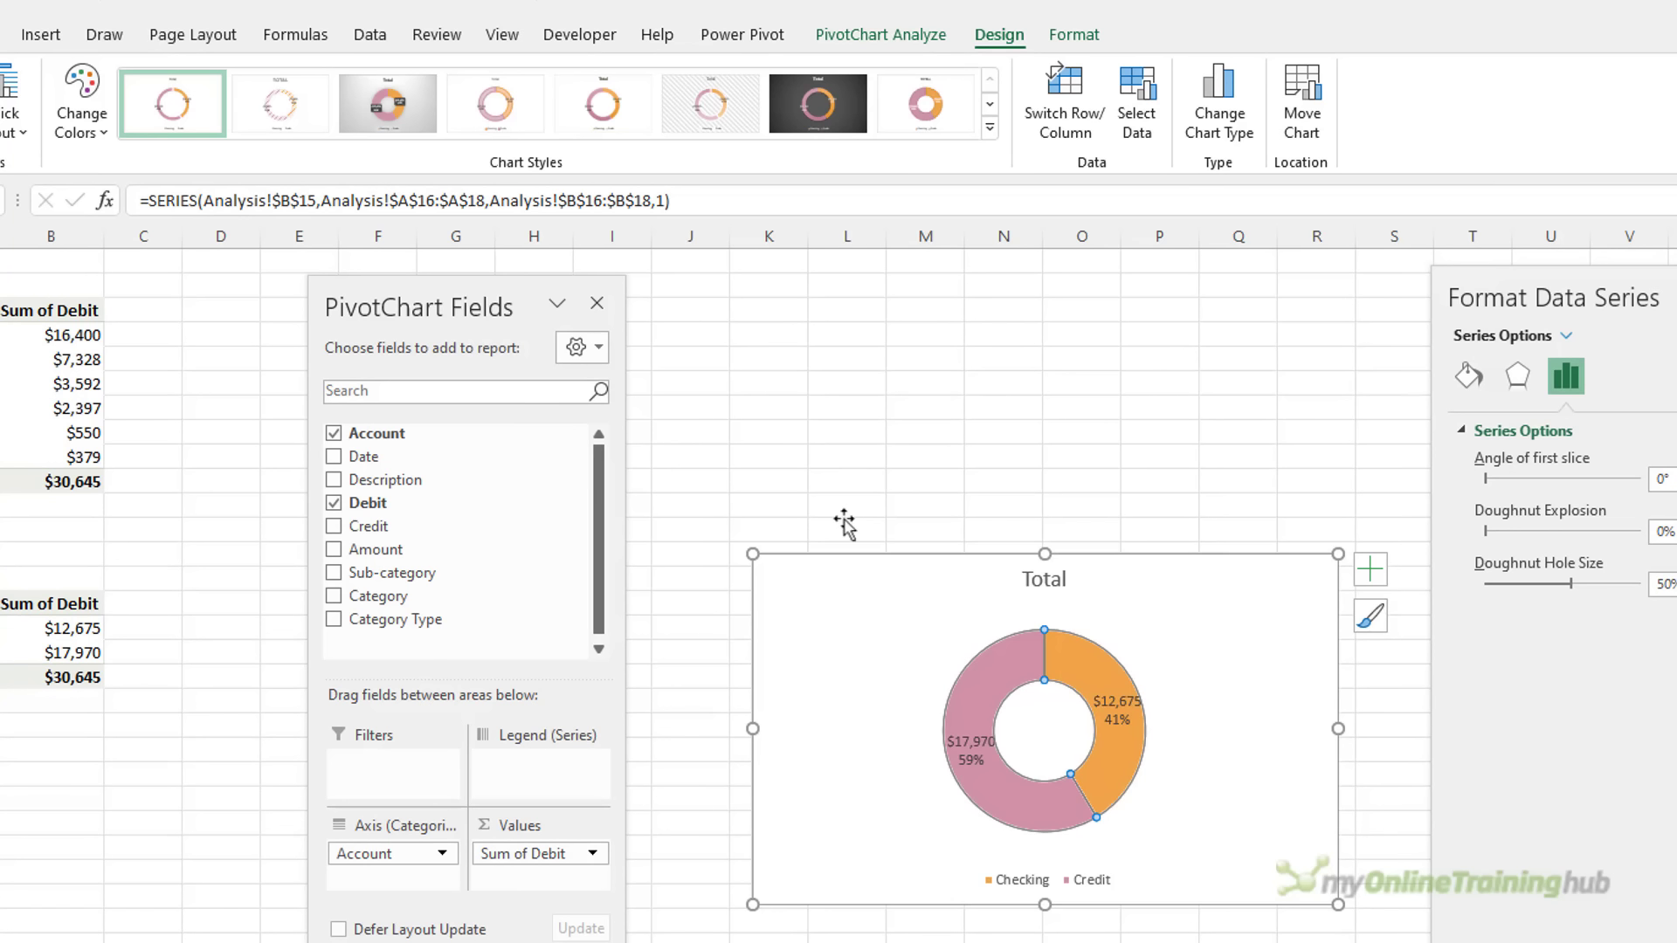
Change the chart title to 'Total Spend by Account'
left_click(1065, 578)
left_click(1065, 578)
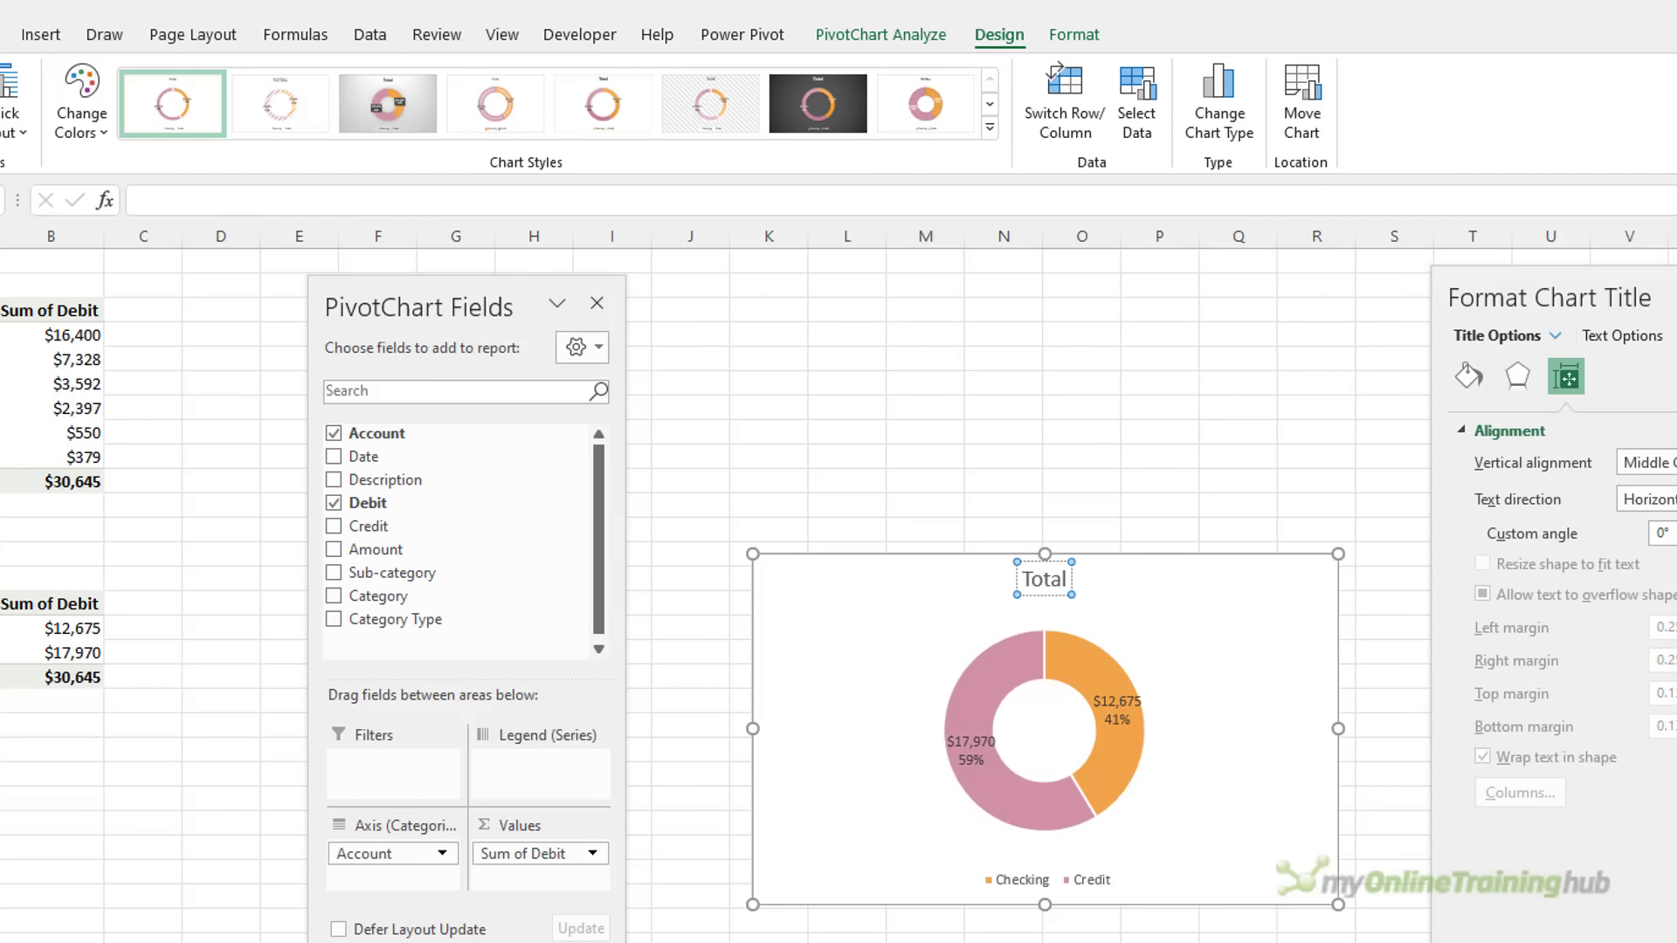
type("Spend by Account")
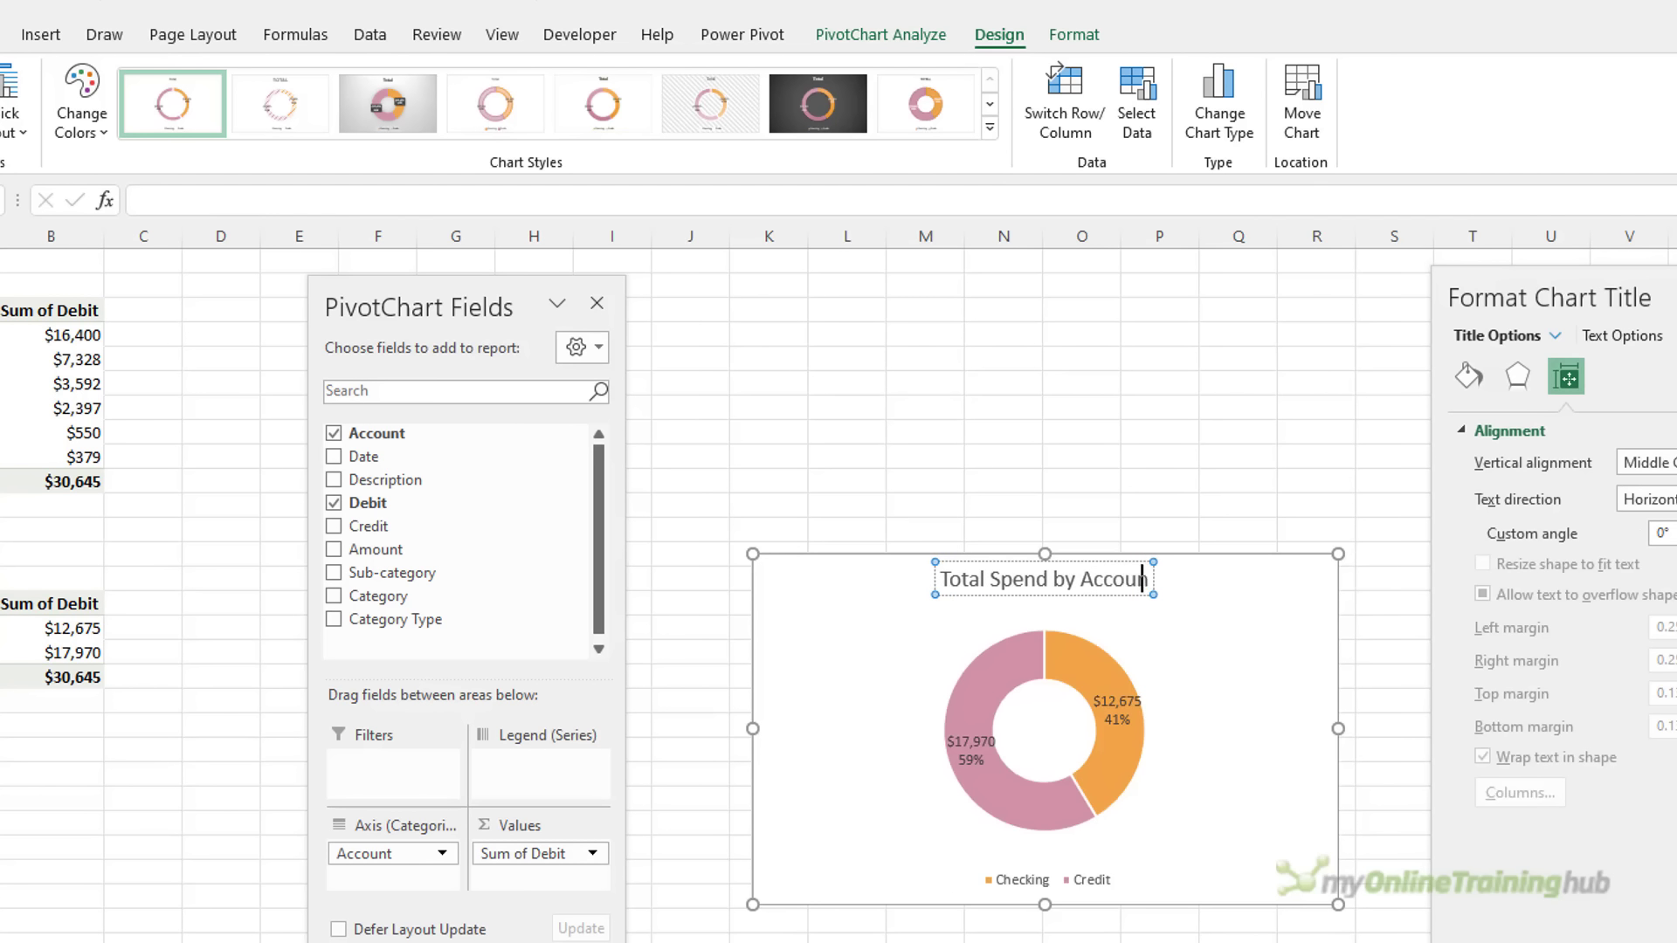
left_click(891, 566)
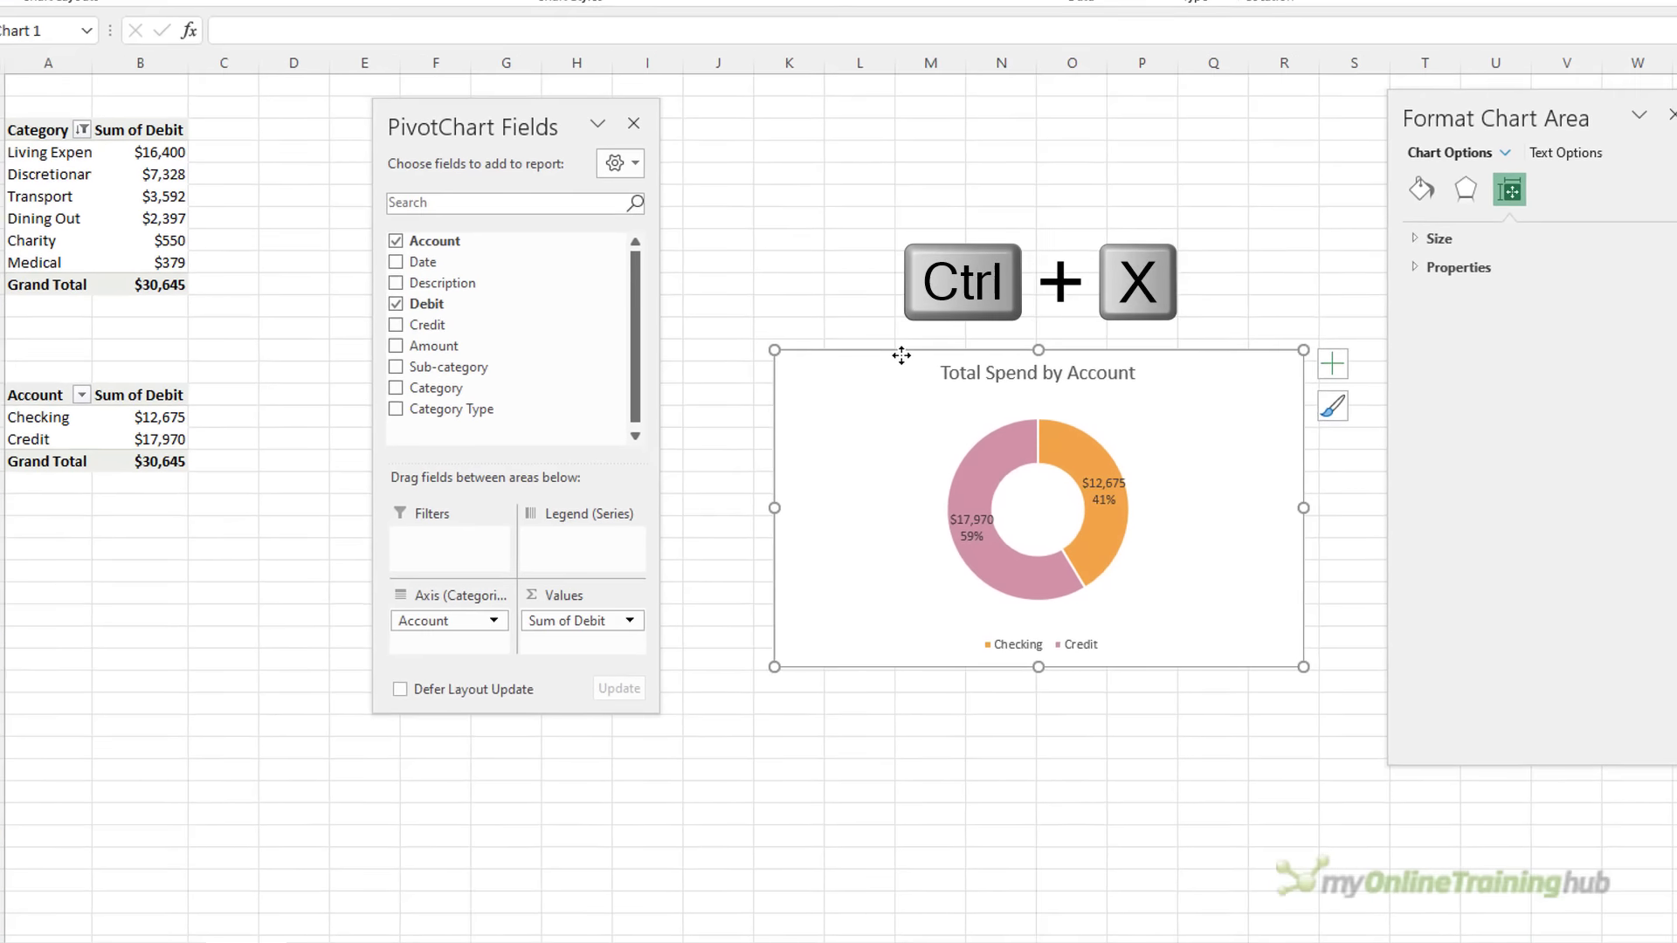
Move the doughnut chart from the Analysis sheet to cell K3 on the Dashboard sheet
key("ctrl+x")
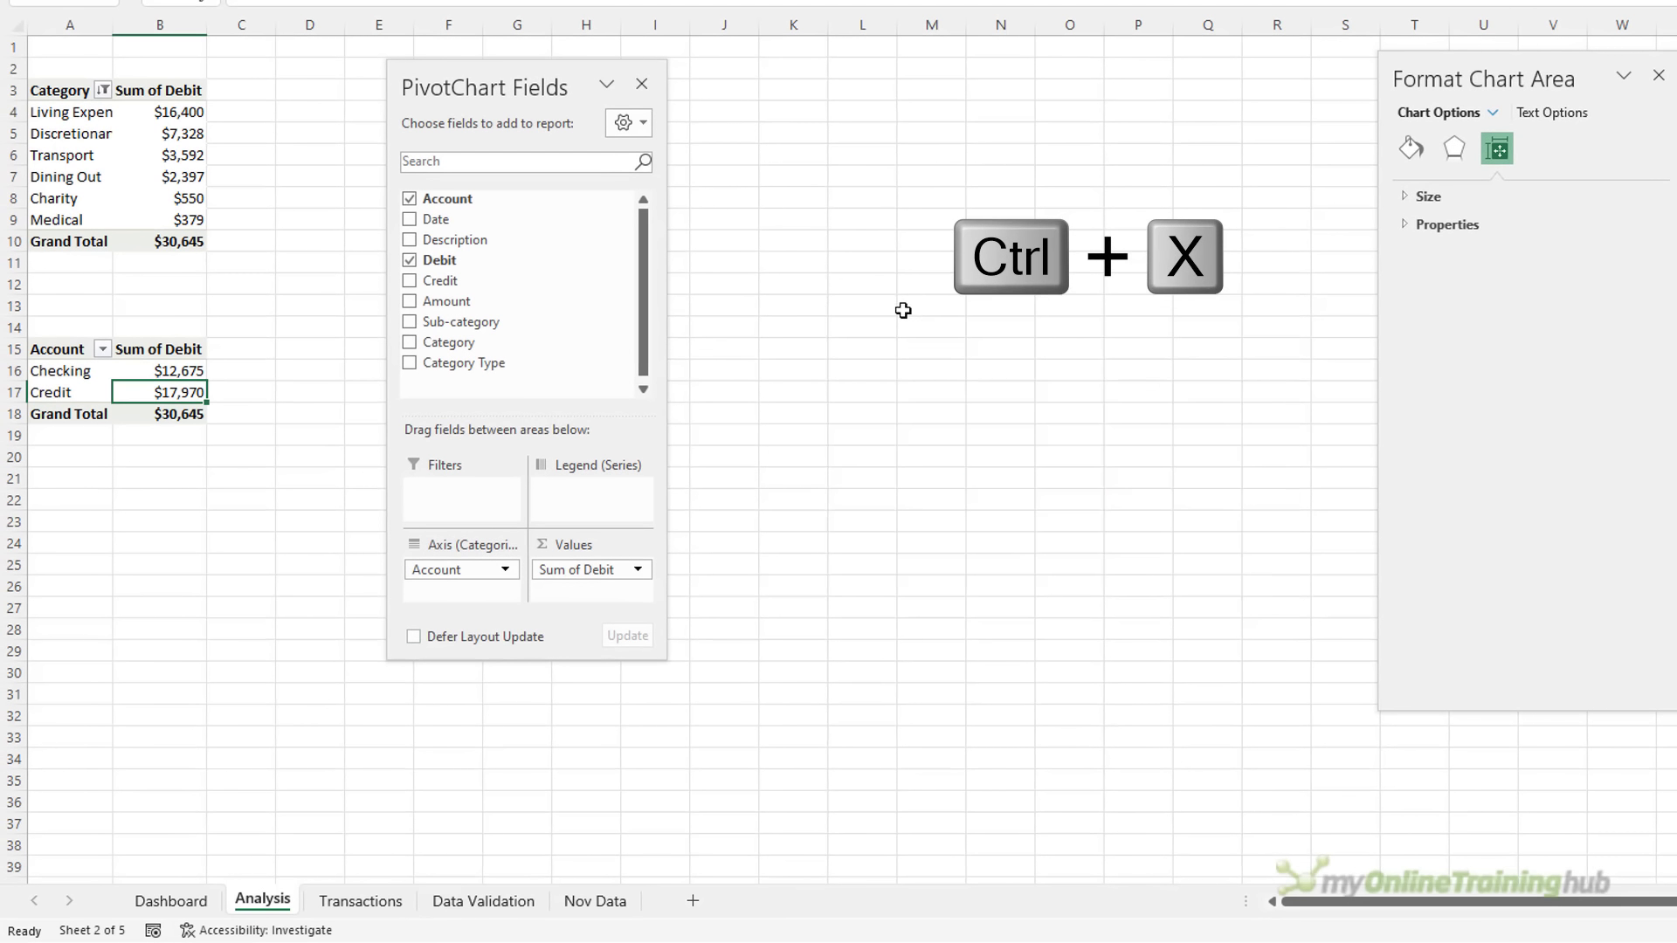
left_click(168, 901)
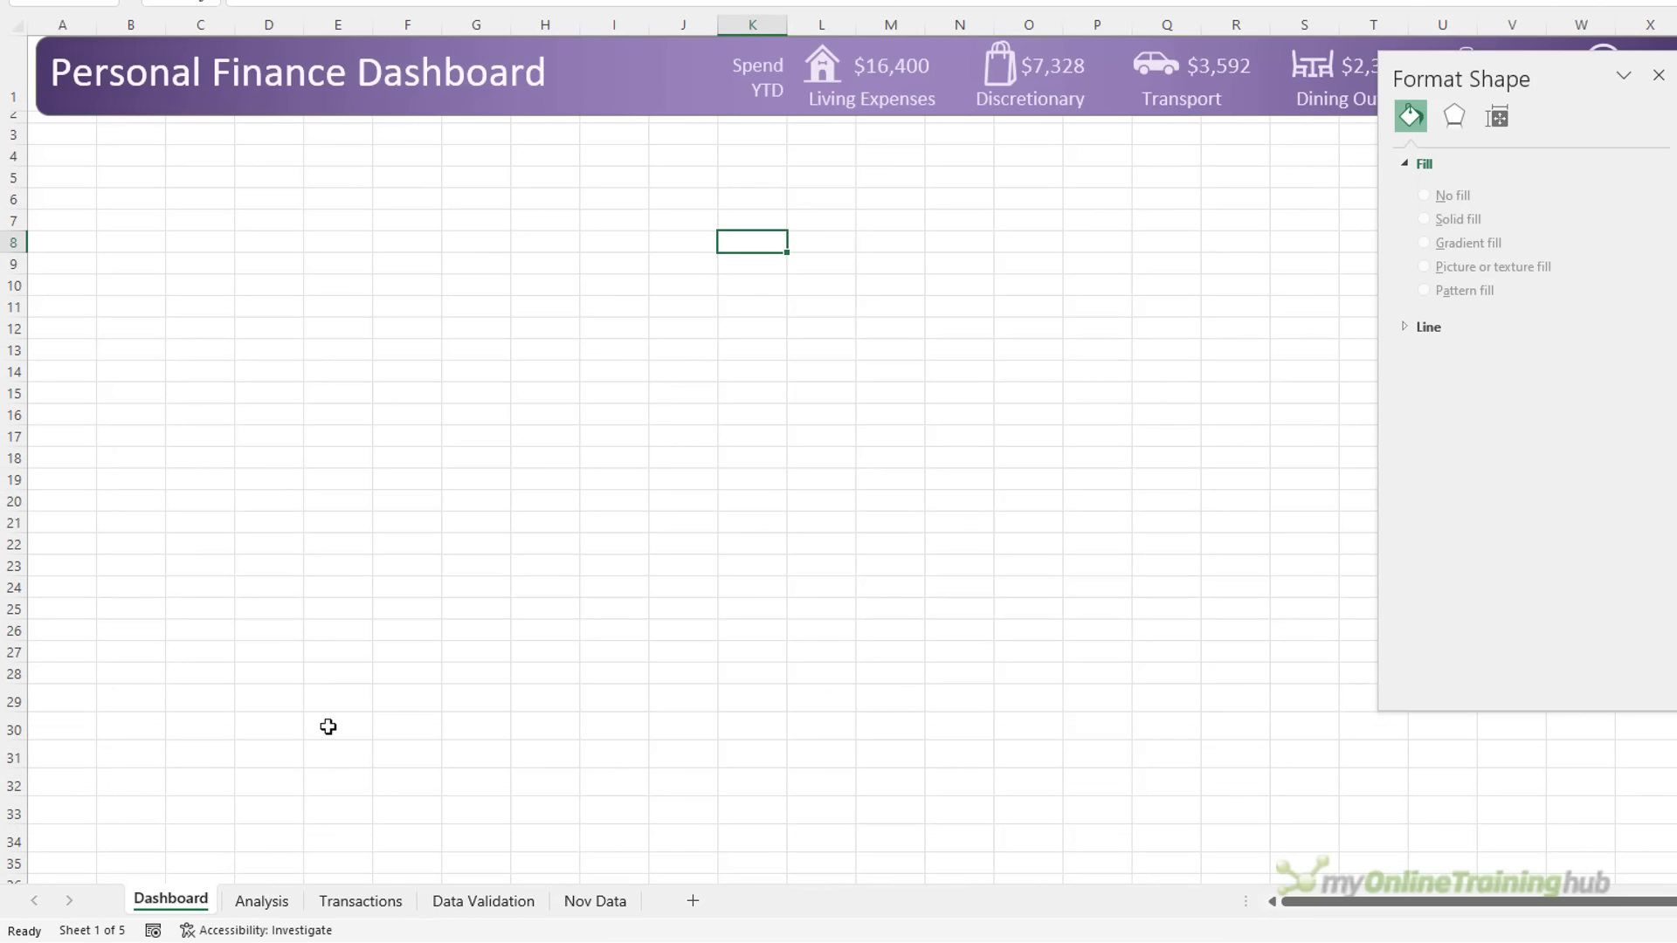
left_click(768, 140)
key("ctrl+v")
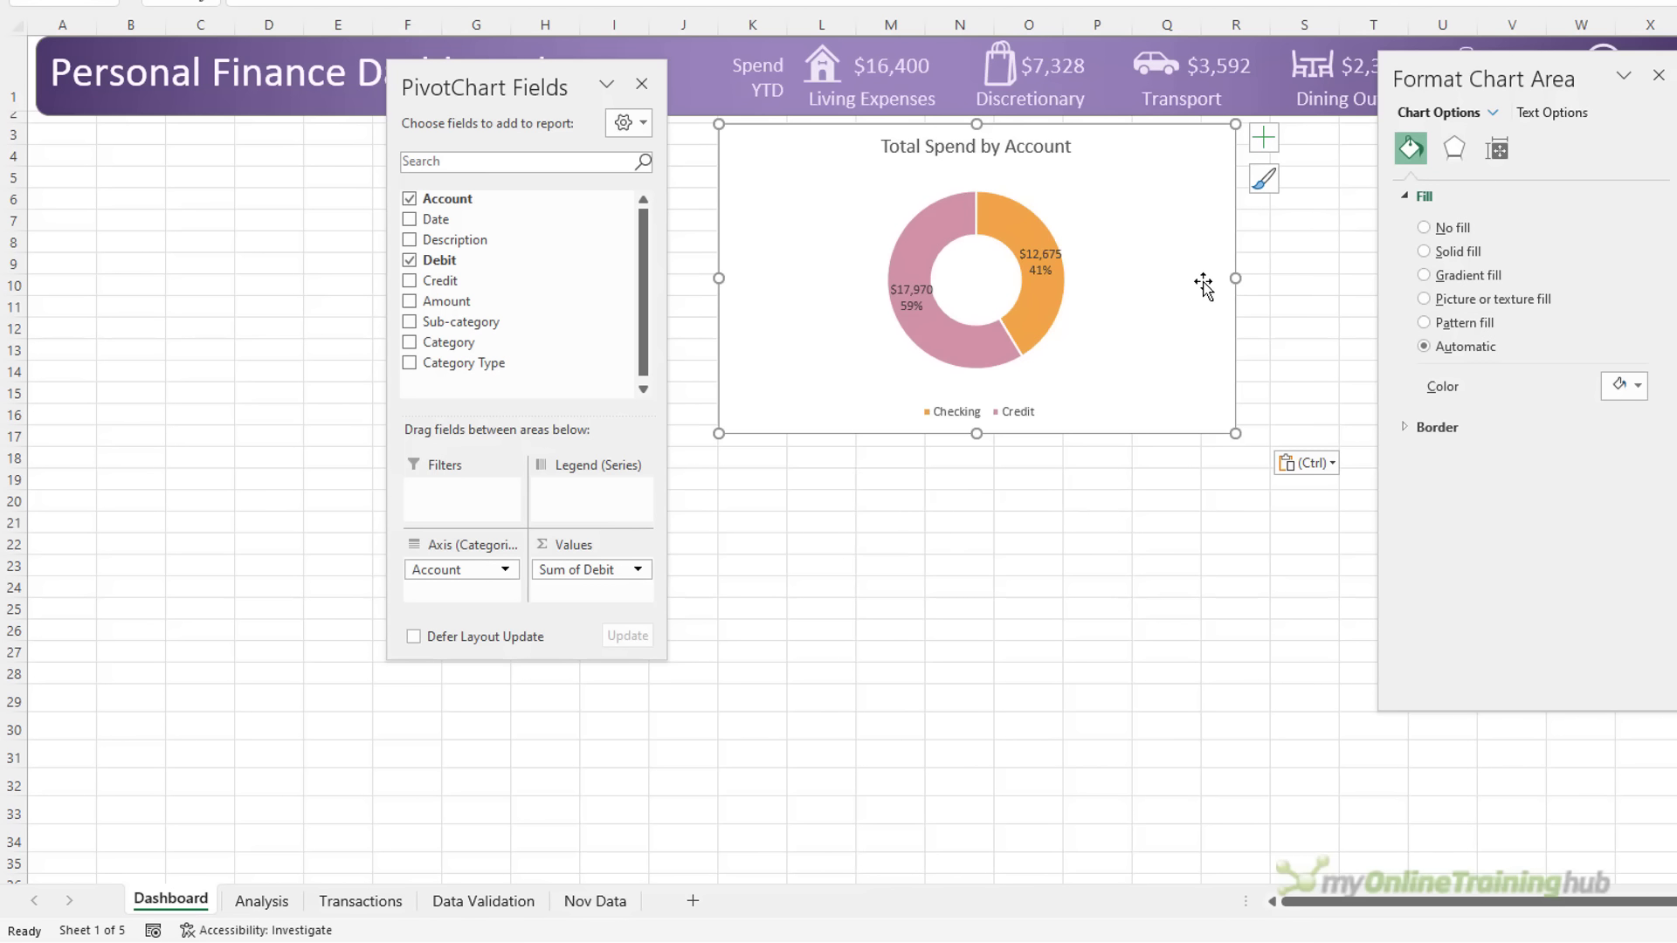
Resize the chart narrower so the title fits one line, and close the PivotChart field list
left_click_drag(1203, 280, 925, 278)
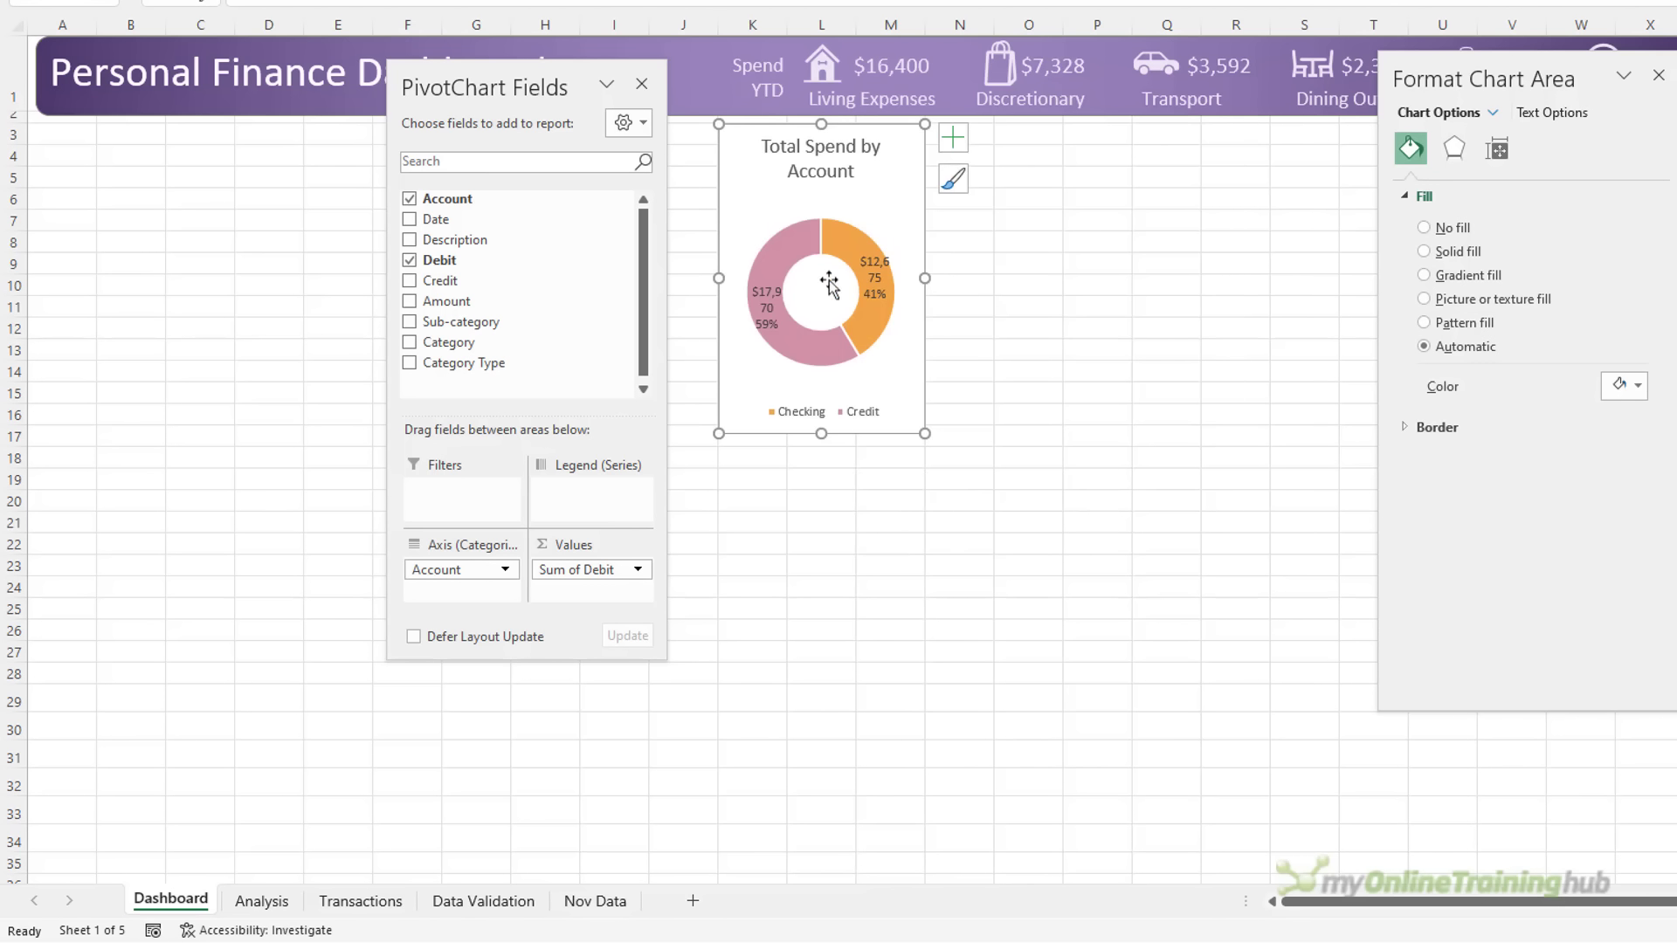
left_click_drag(721, 279, 681, 275)
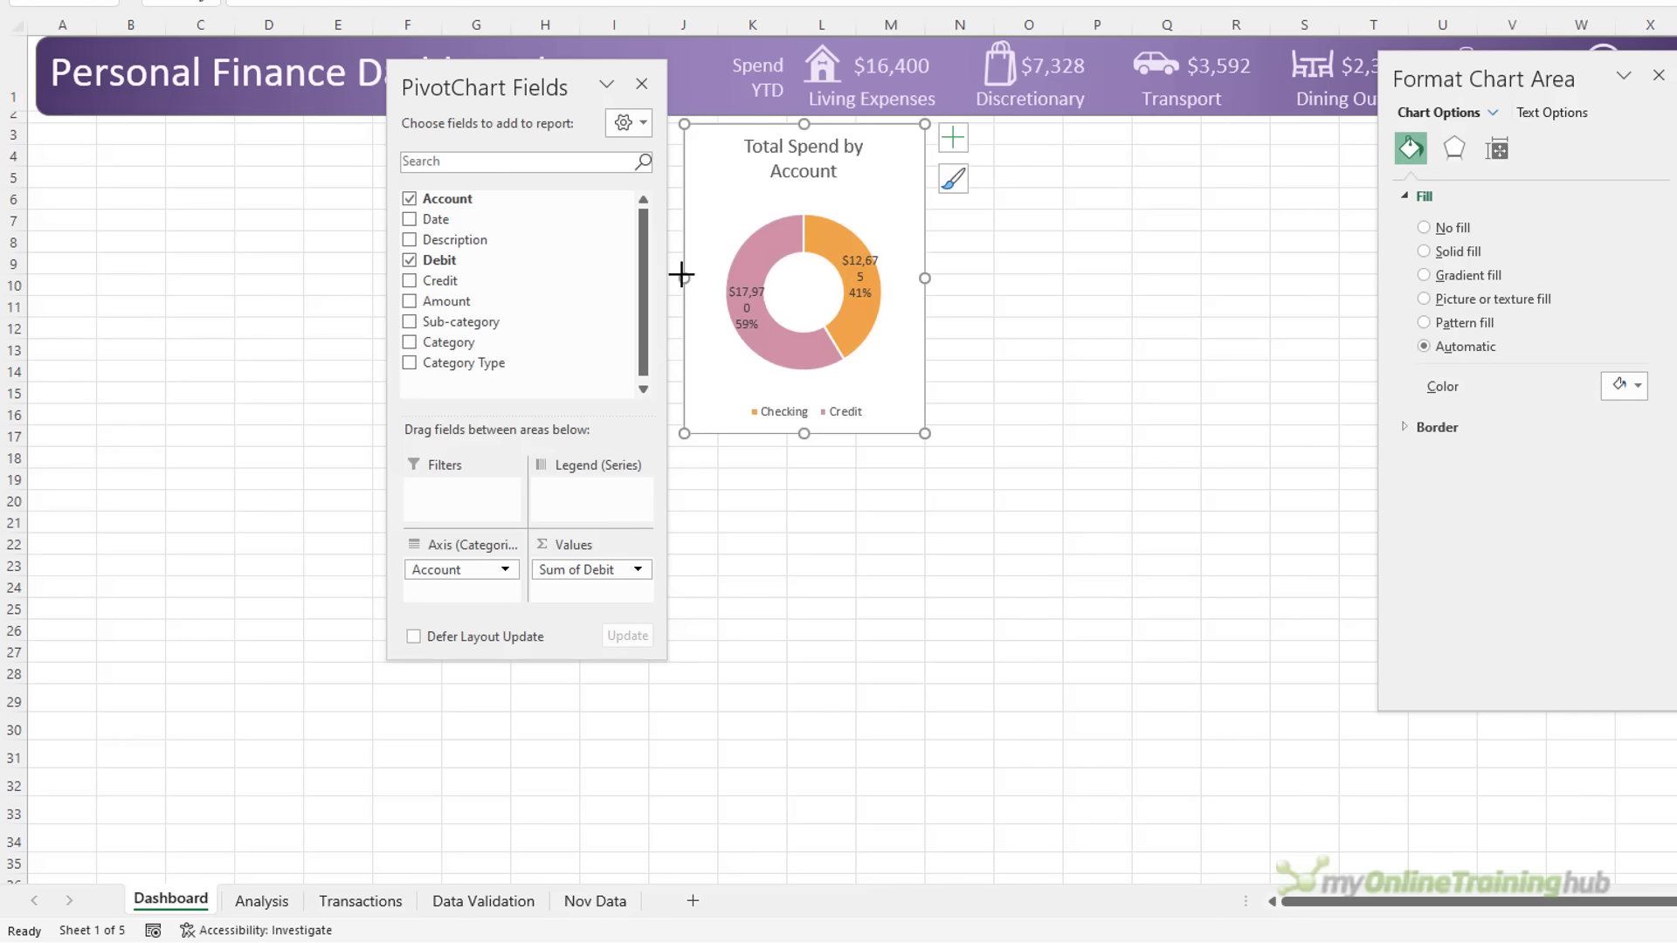
left_click(643, 84)
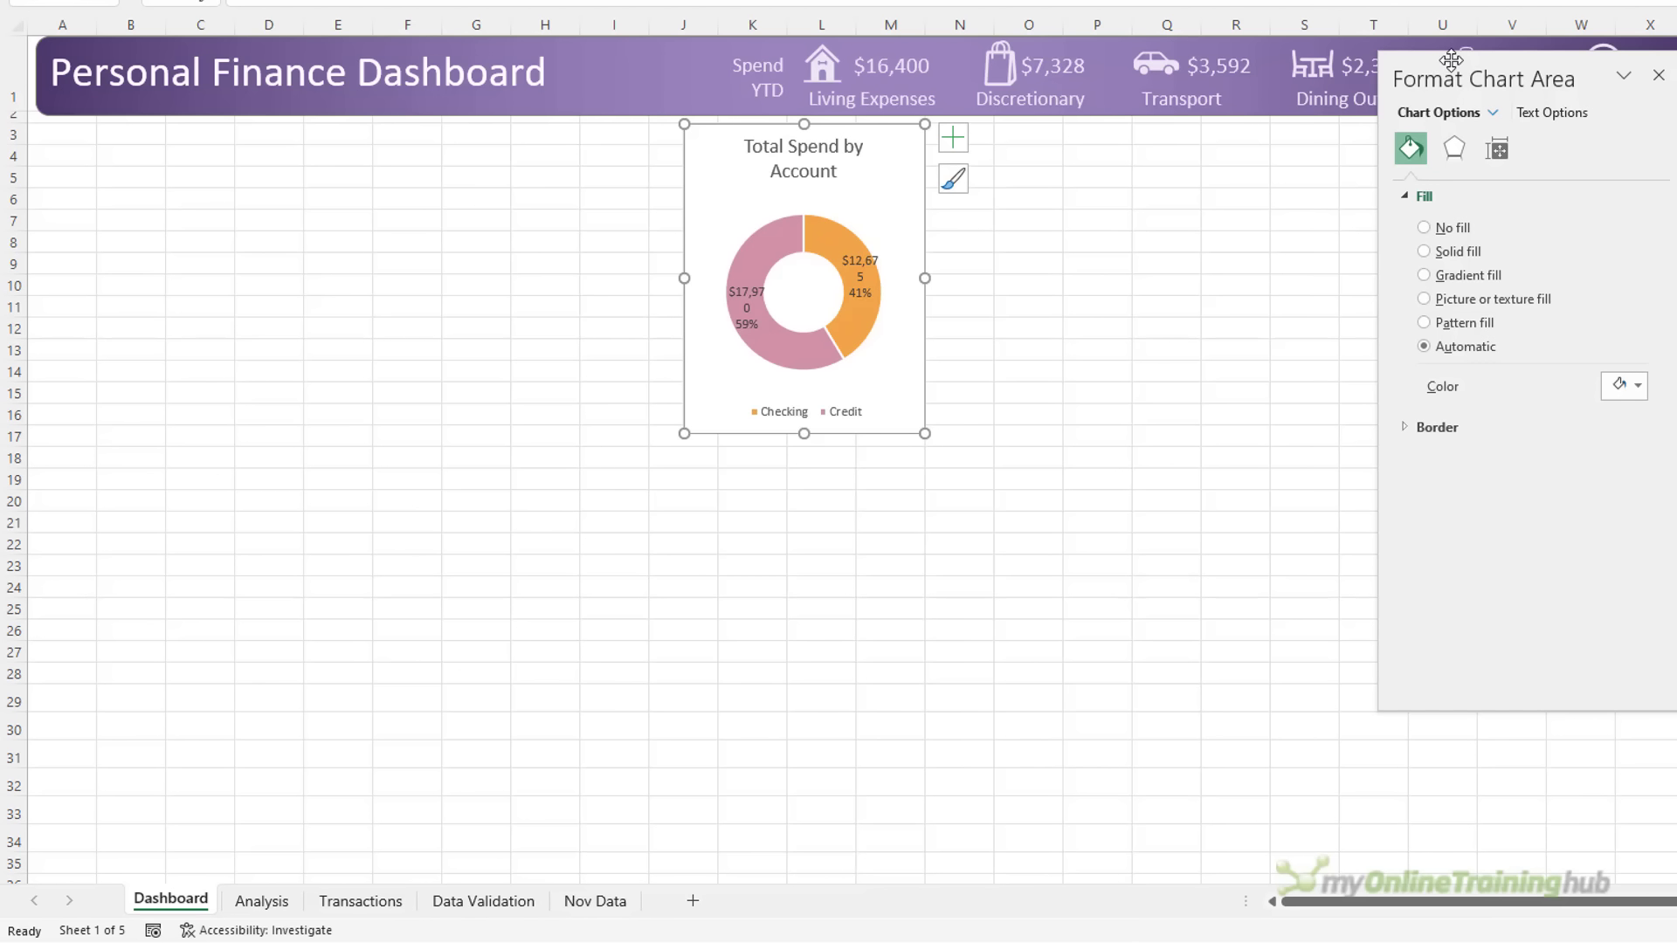
left_click_drag(1450, 59, 1197, 169)
left_click_drag(684, 278, 642, 277)
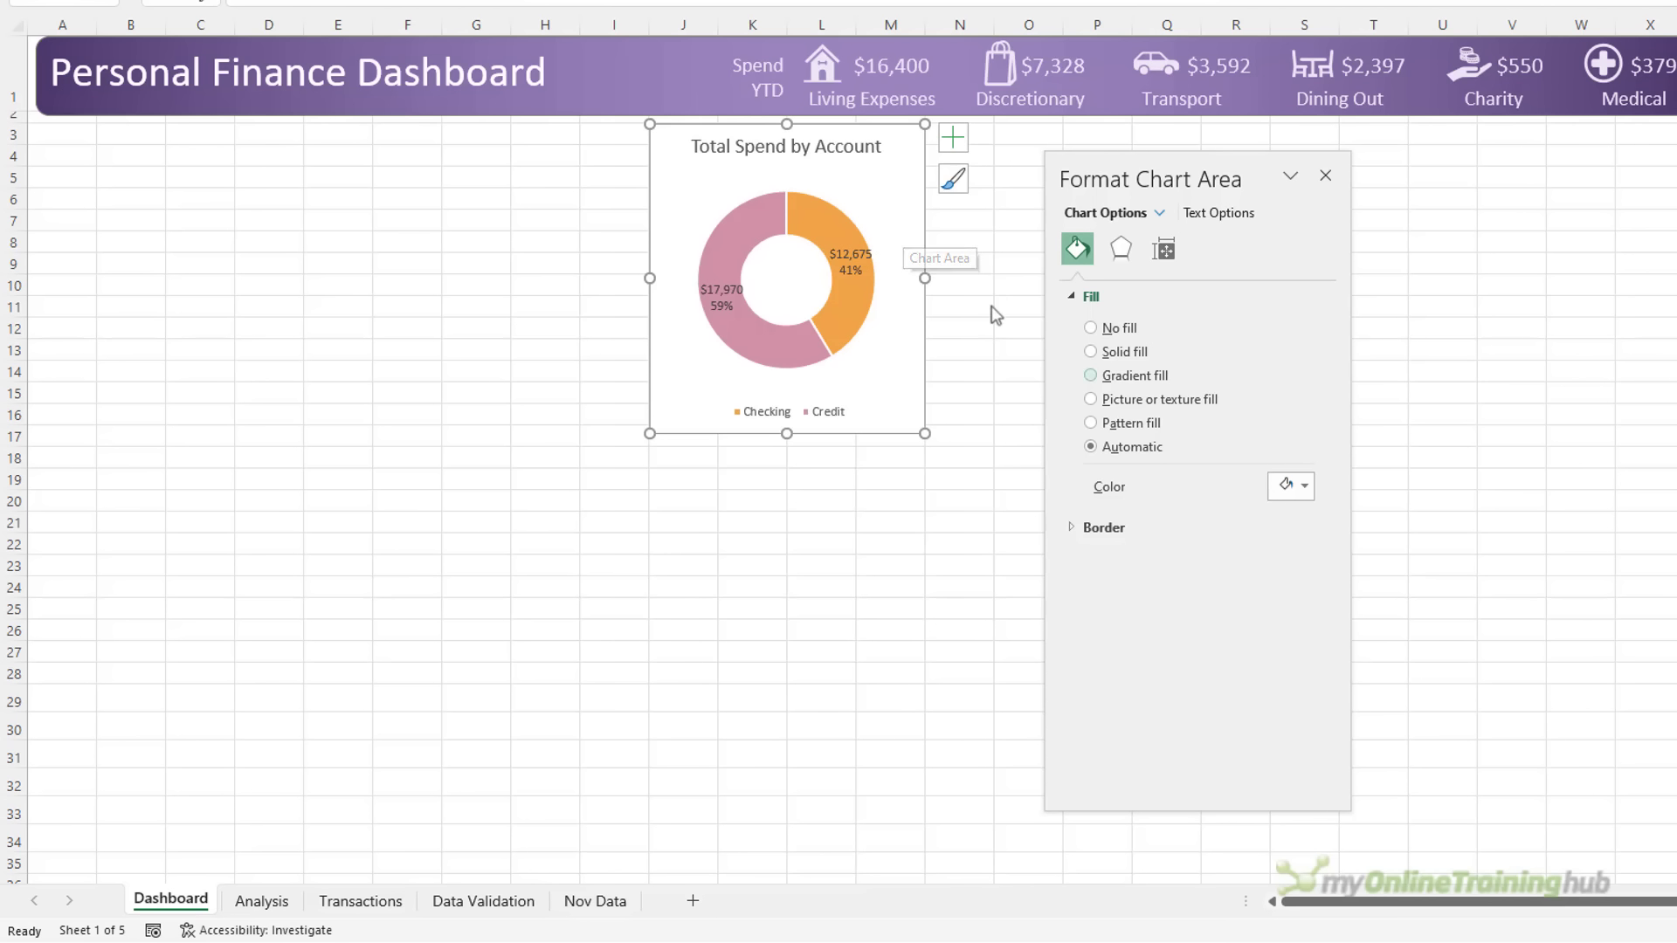
Fill the chart background with a vertical purple gradient
left_click(1108, 378)
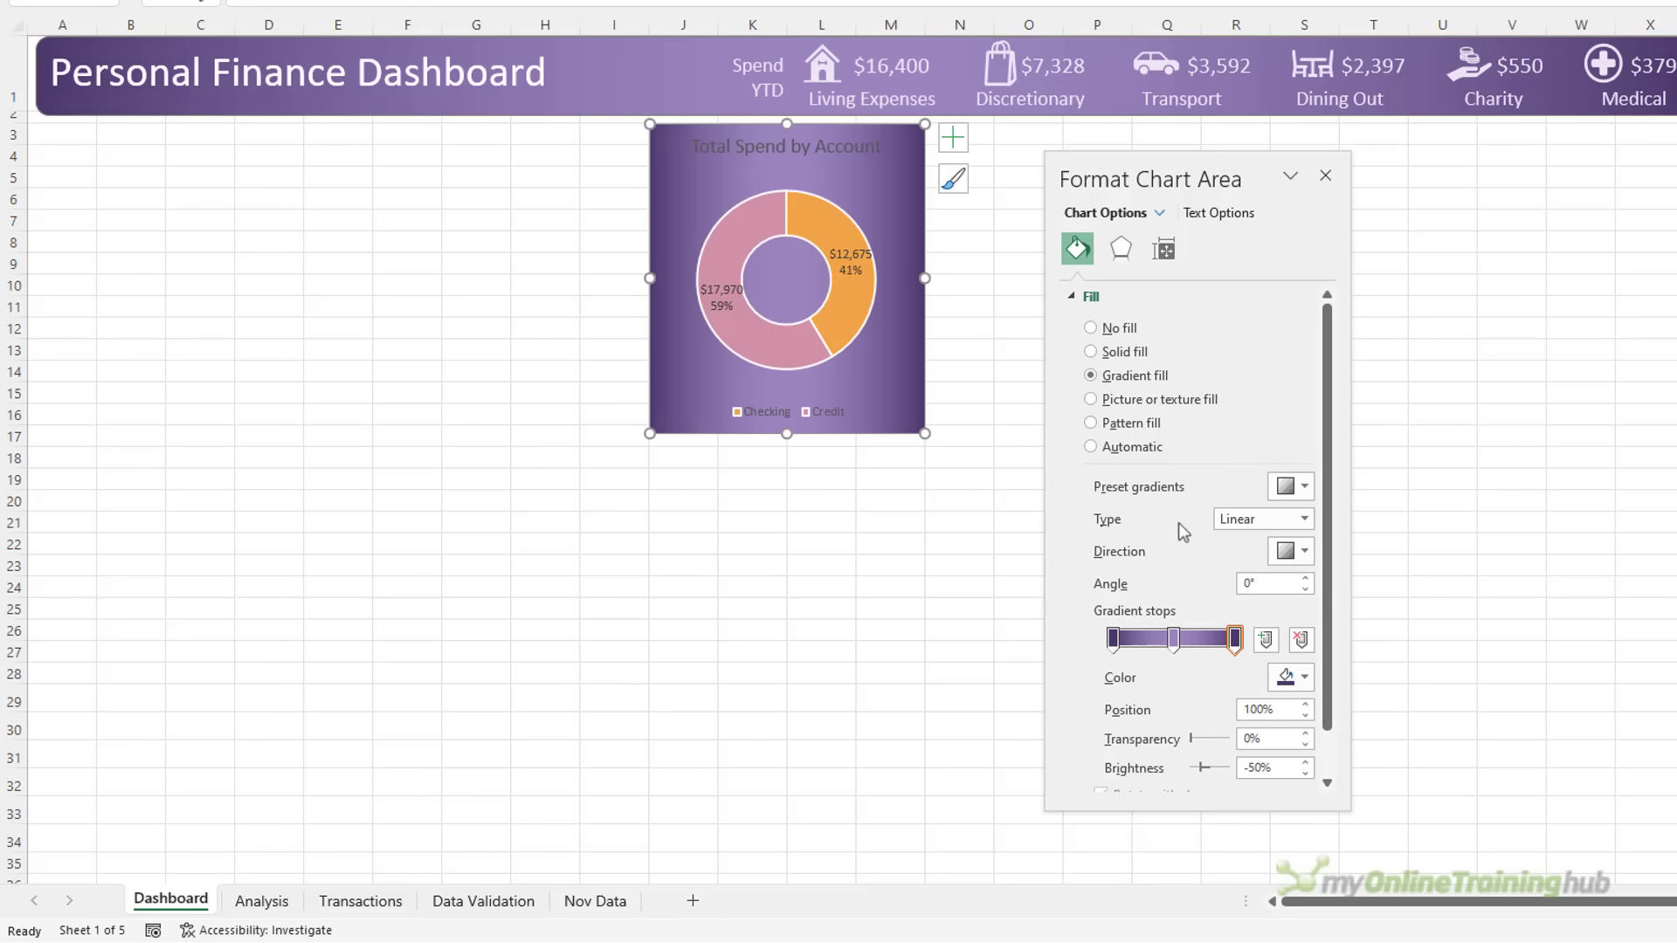
left_click(1302, 640)
left_click_drag(1173, 639, 1244, 647)
left_click(1307, 551)
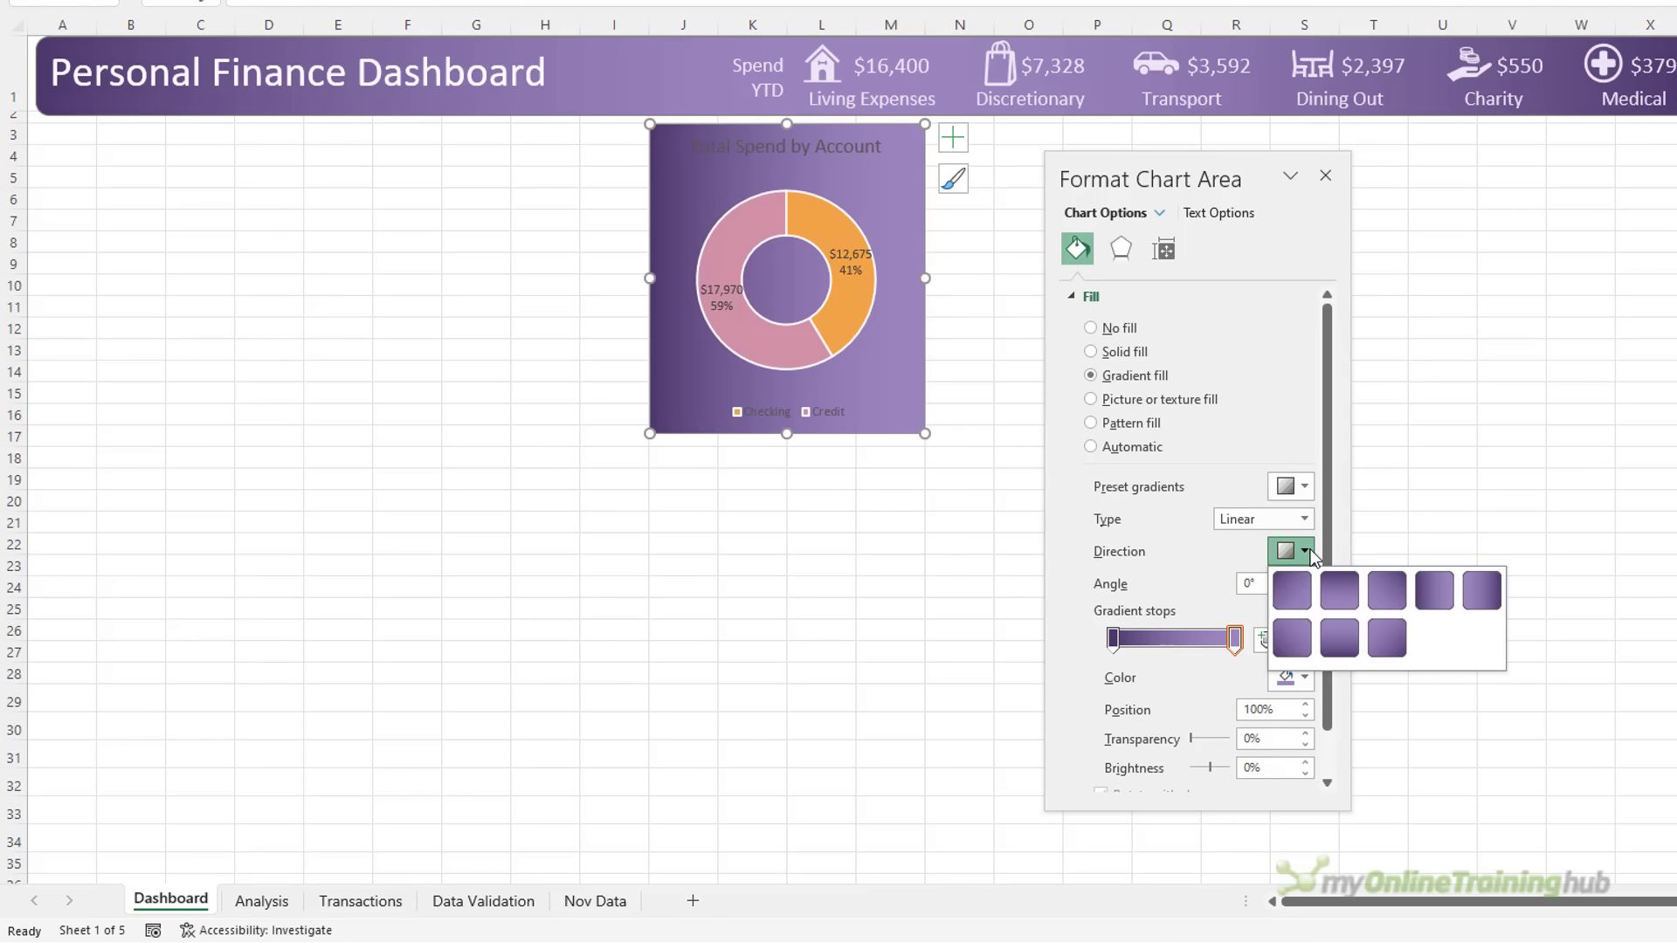
left_click(1349, 643)
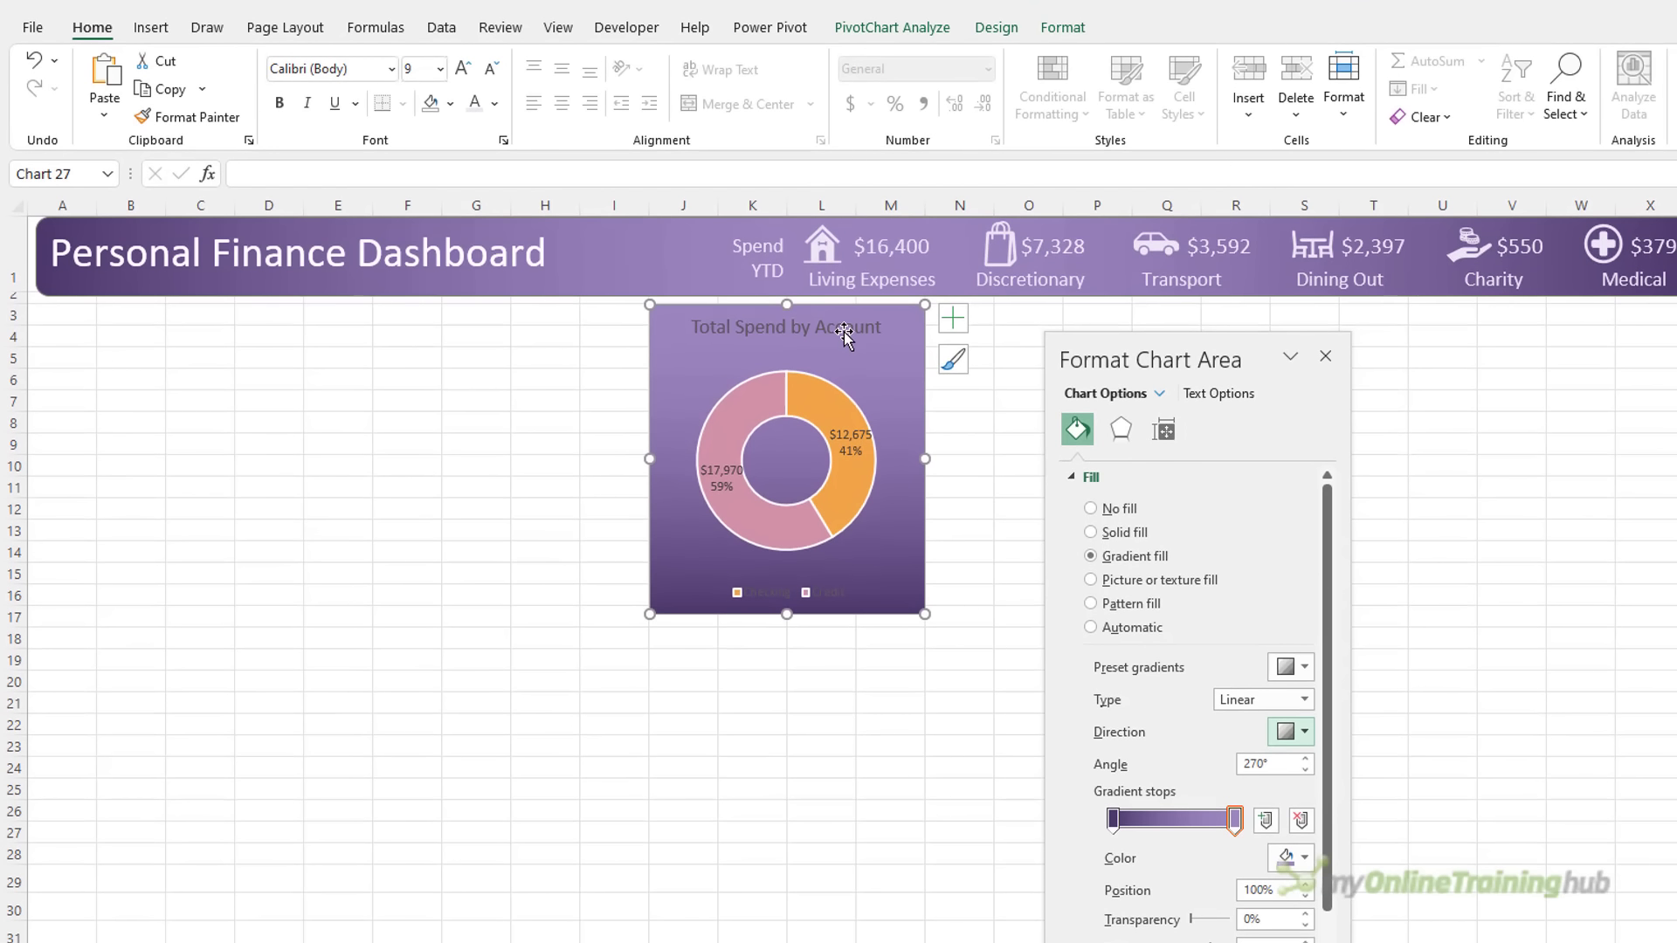
Make the chart title and data labels white
left_click(832, 142)
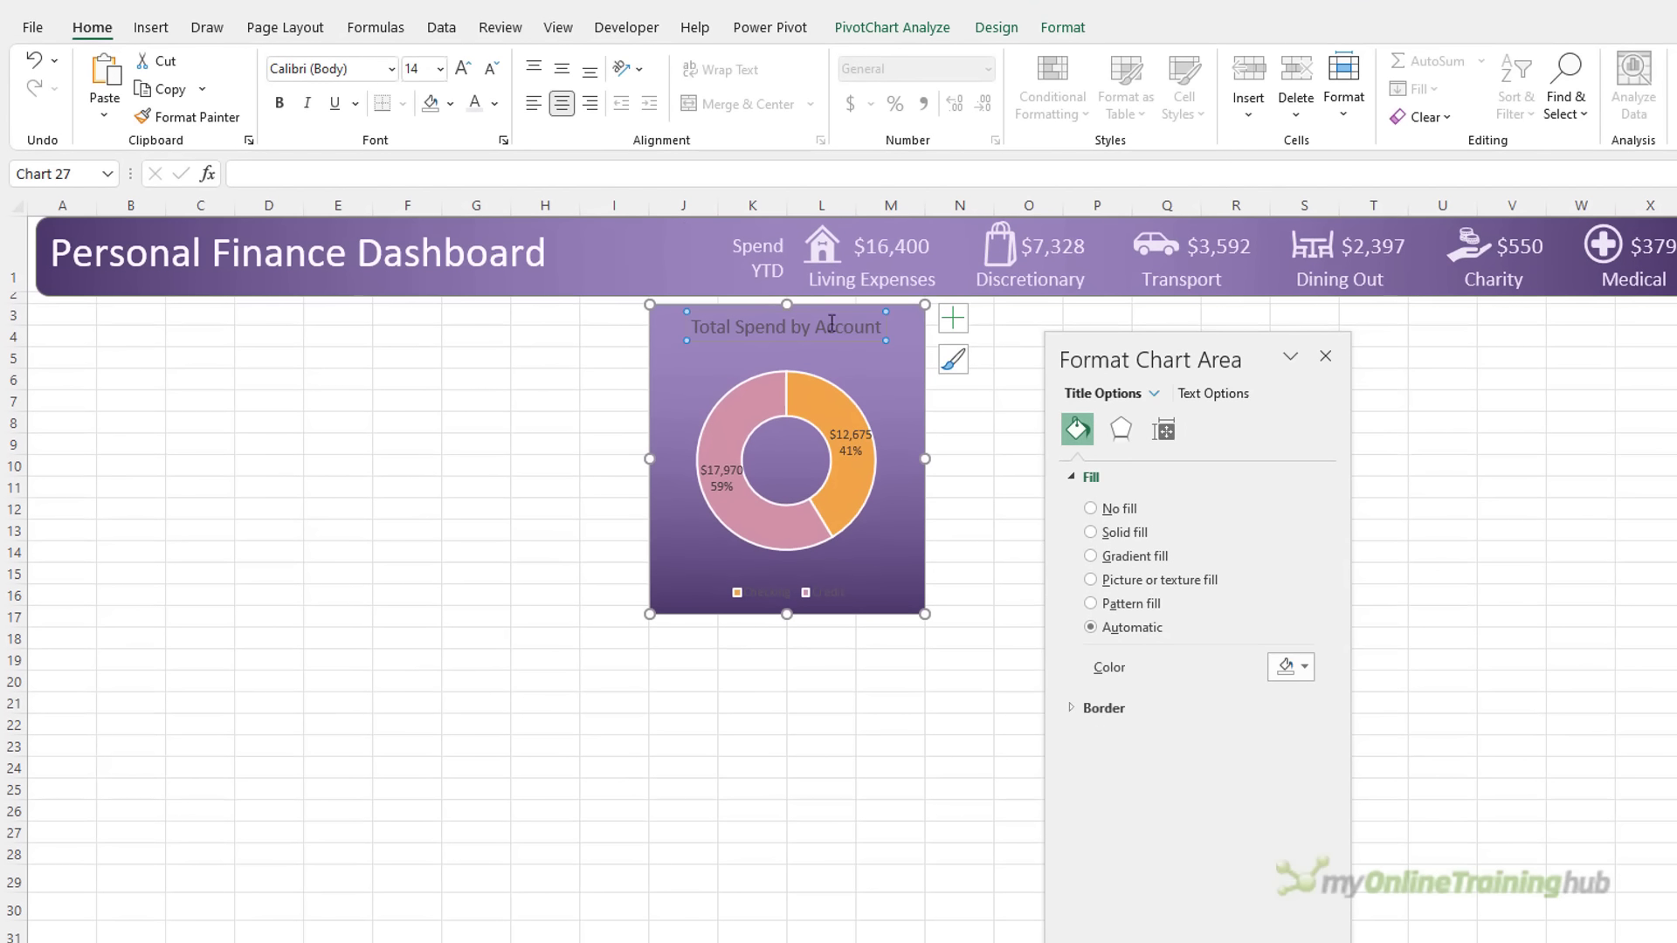
left_click(495, 105)
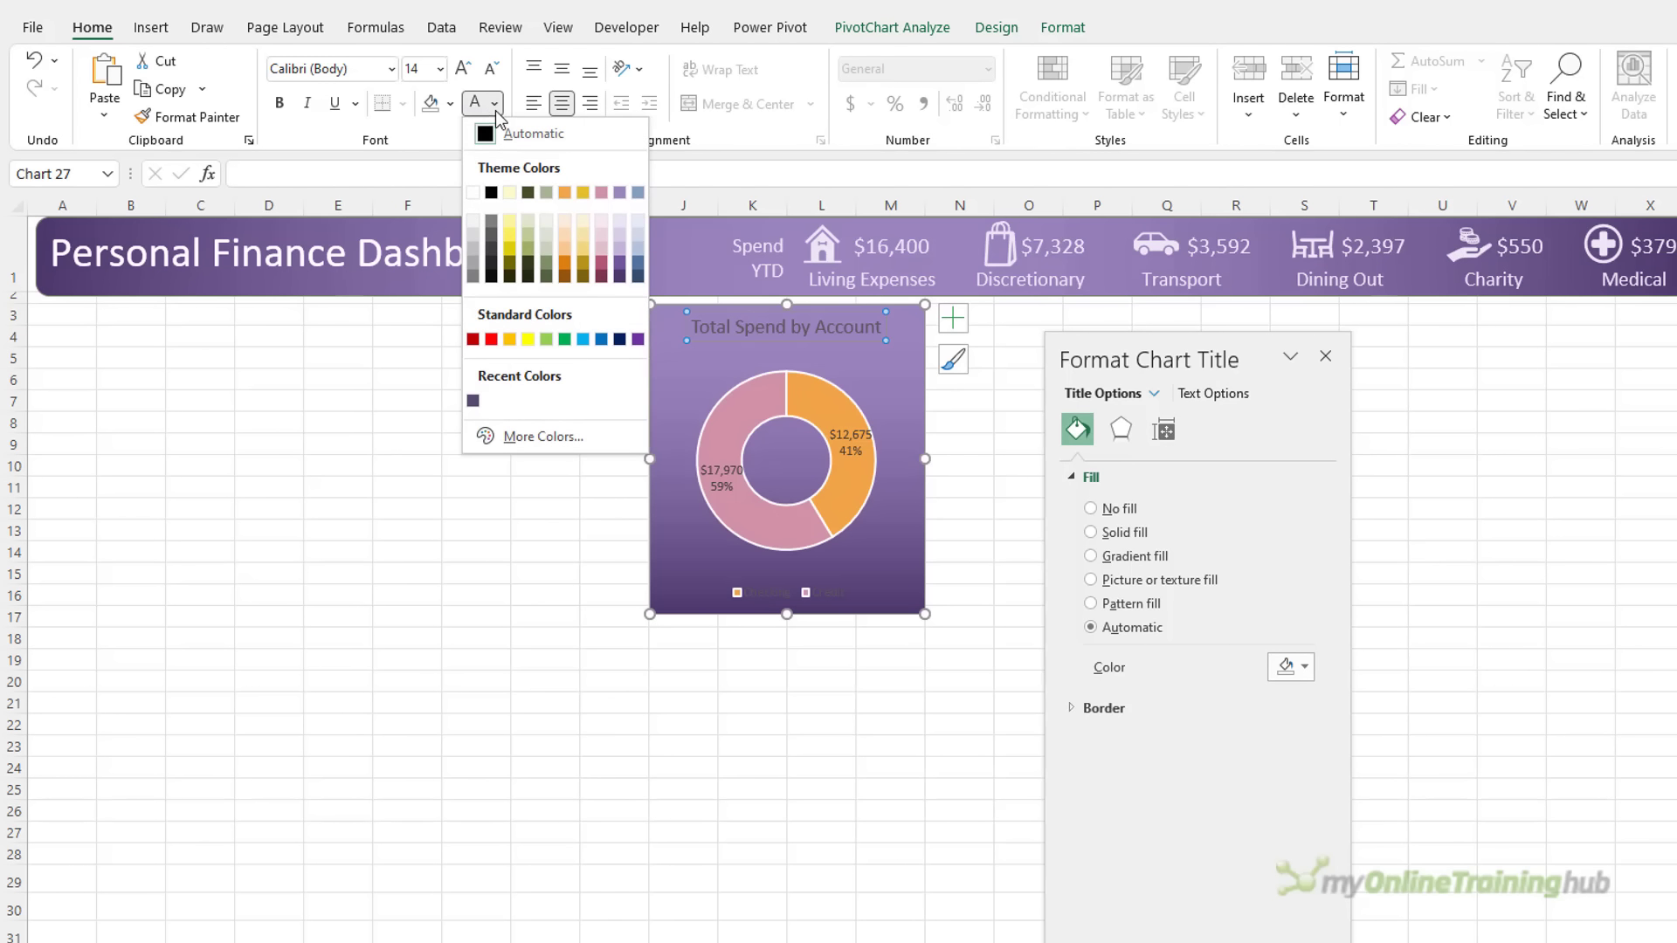
left_click(479, 200)
left_click(718, 478)
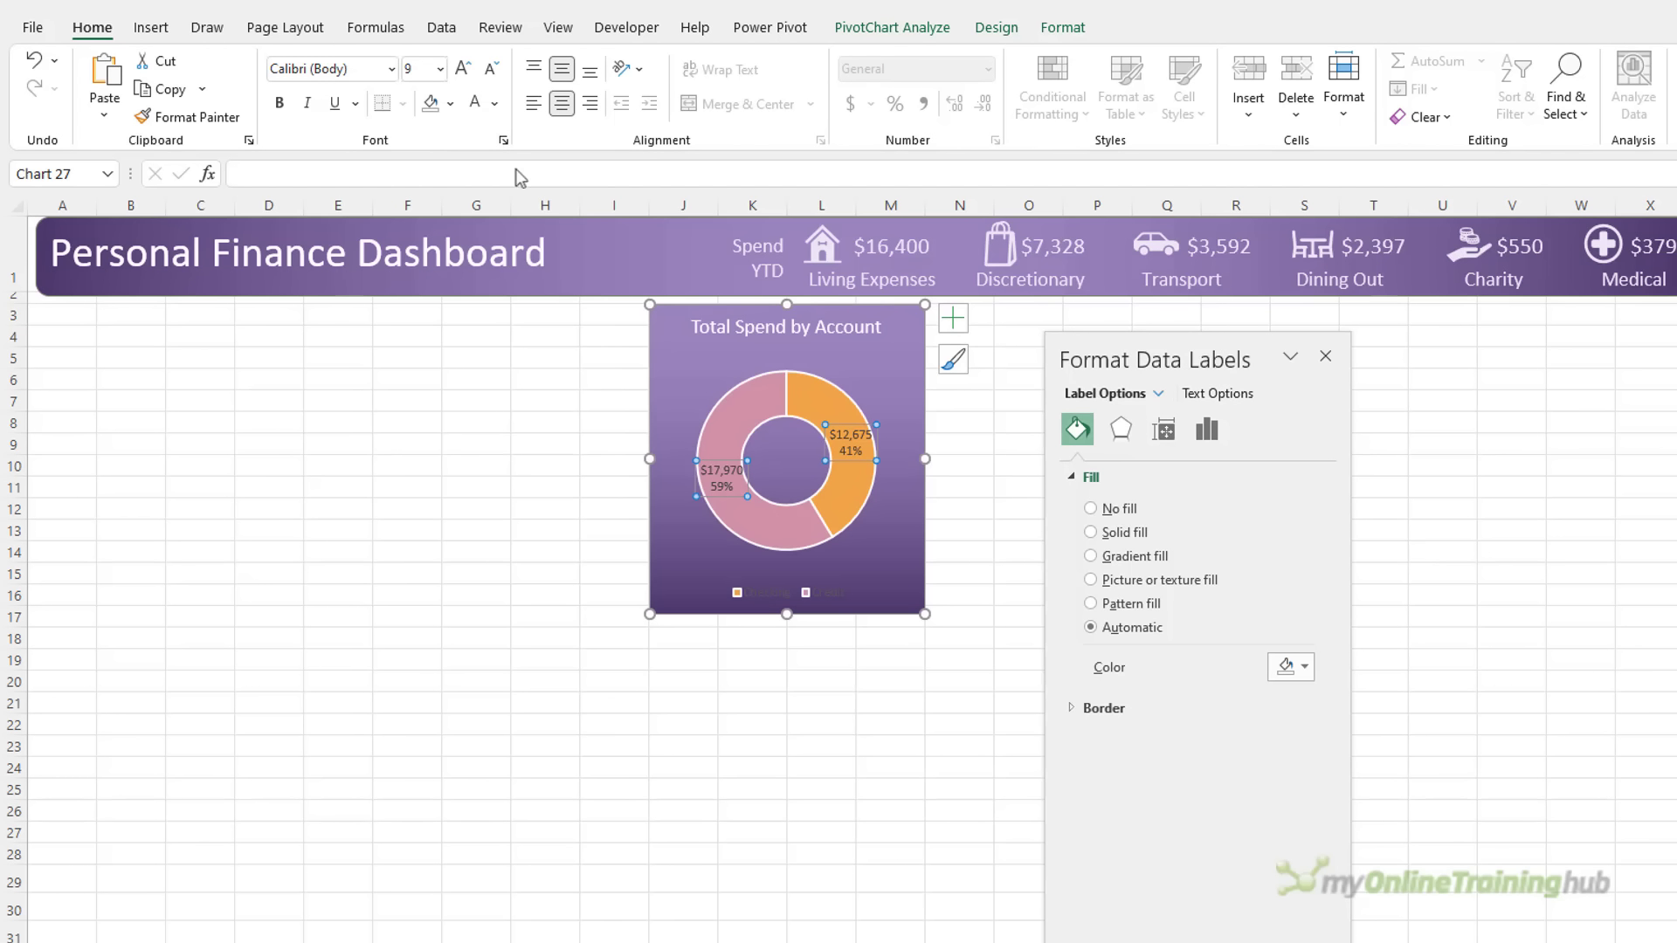
left_click(475, 104)
Make the legend text white and move the chart up against the banner
left_click(753, 594)
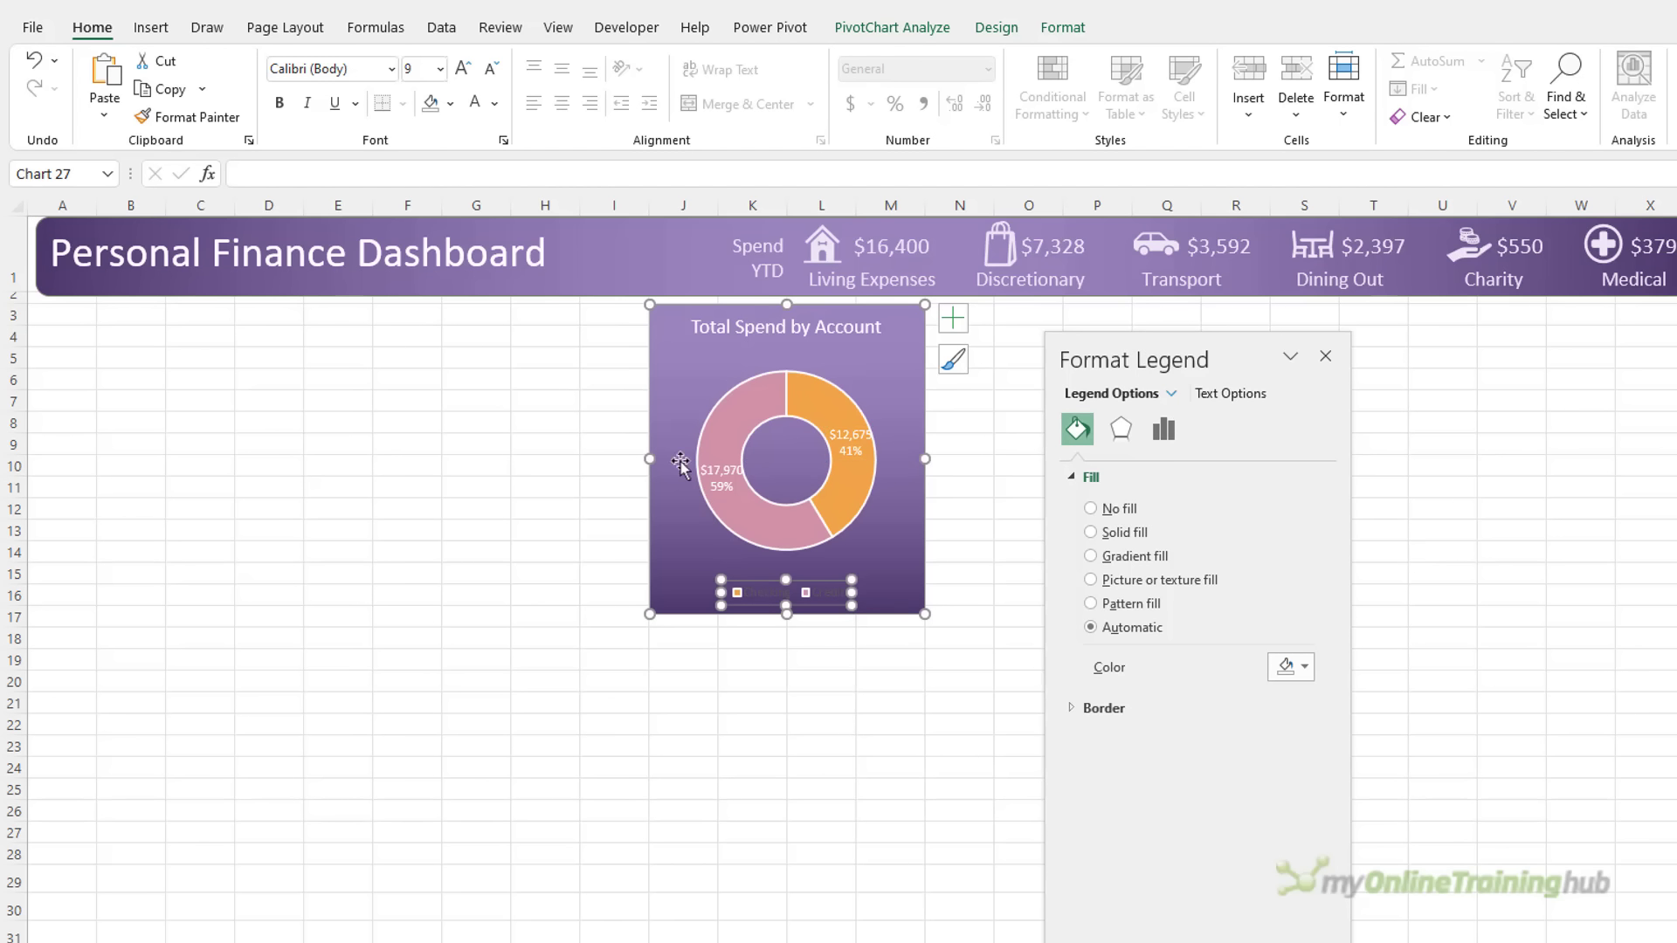
left_click(476, 104)
left_click(857, 389)
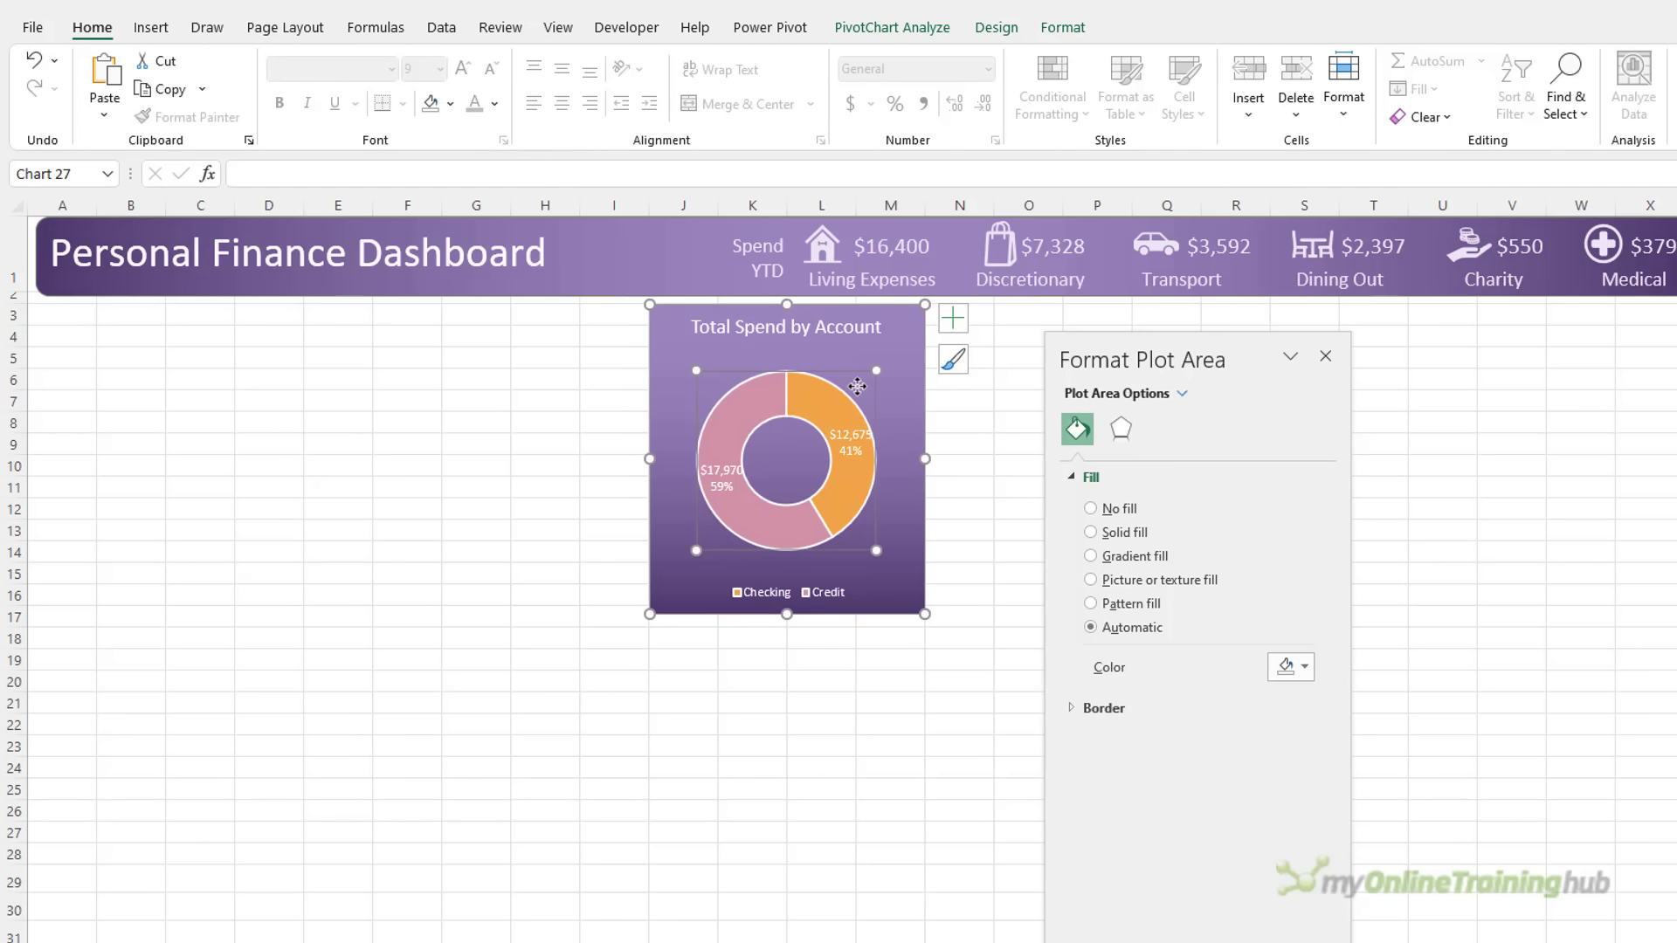
left_click(899, 356)
left_click_drag(899, 356, 899, 339)
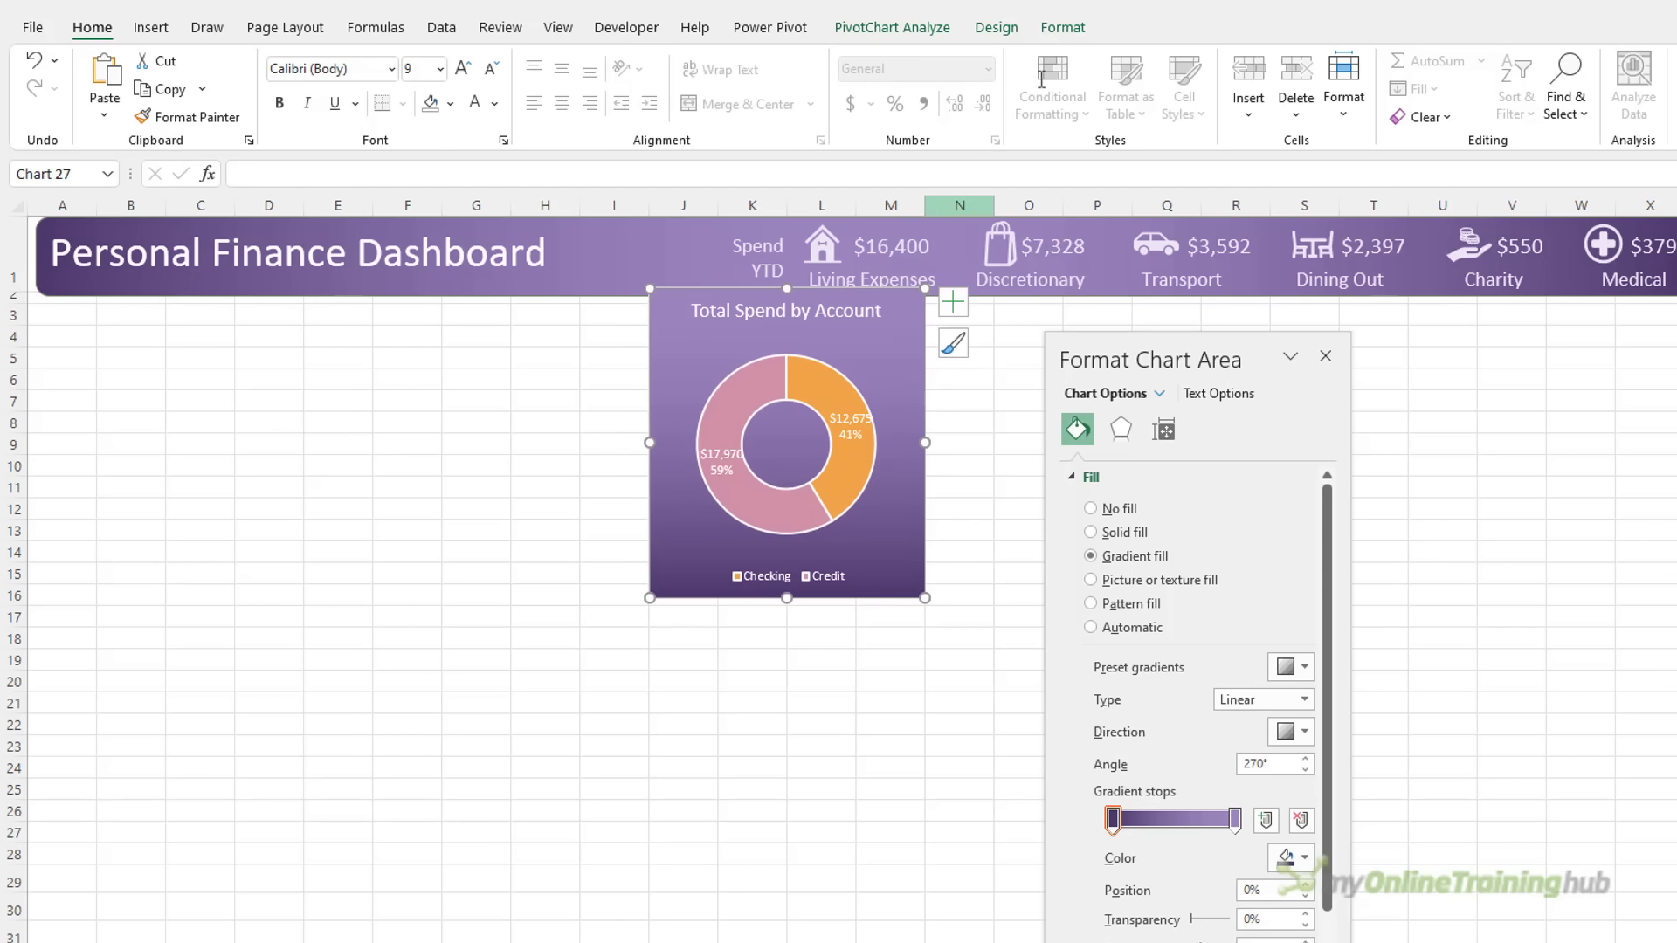
Send the chart behind the banner and give it rounded corners
left_click(1062, 27)
left_click(1379, 106)
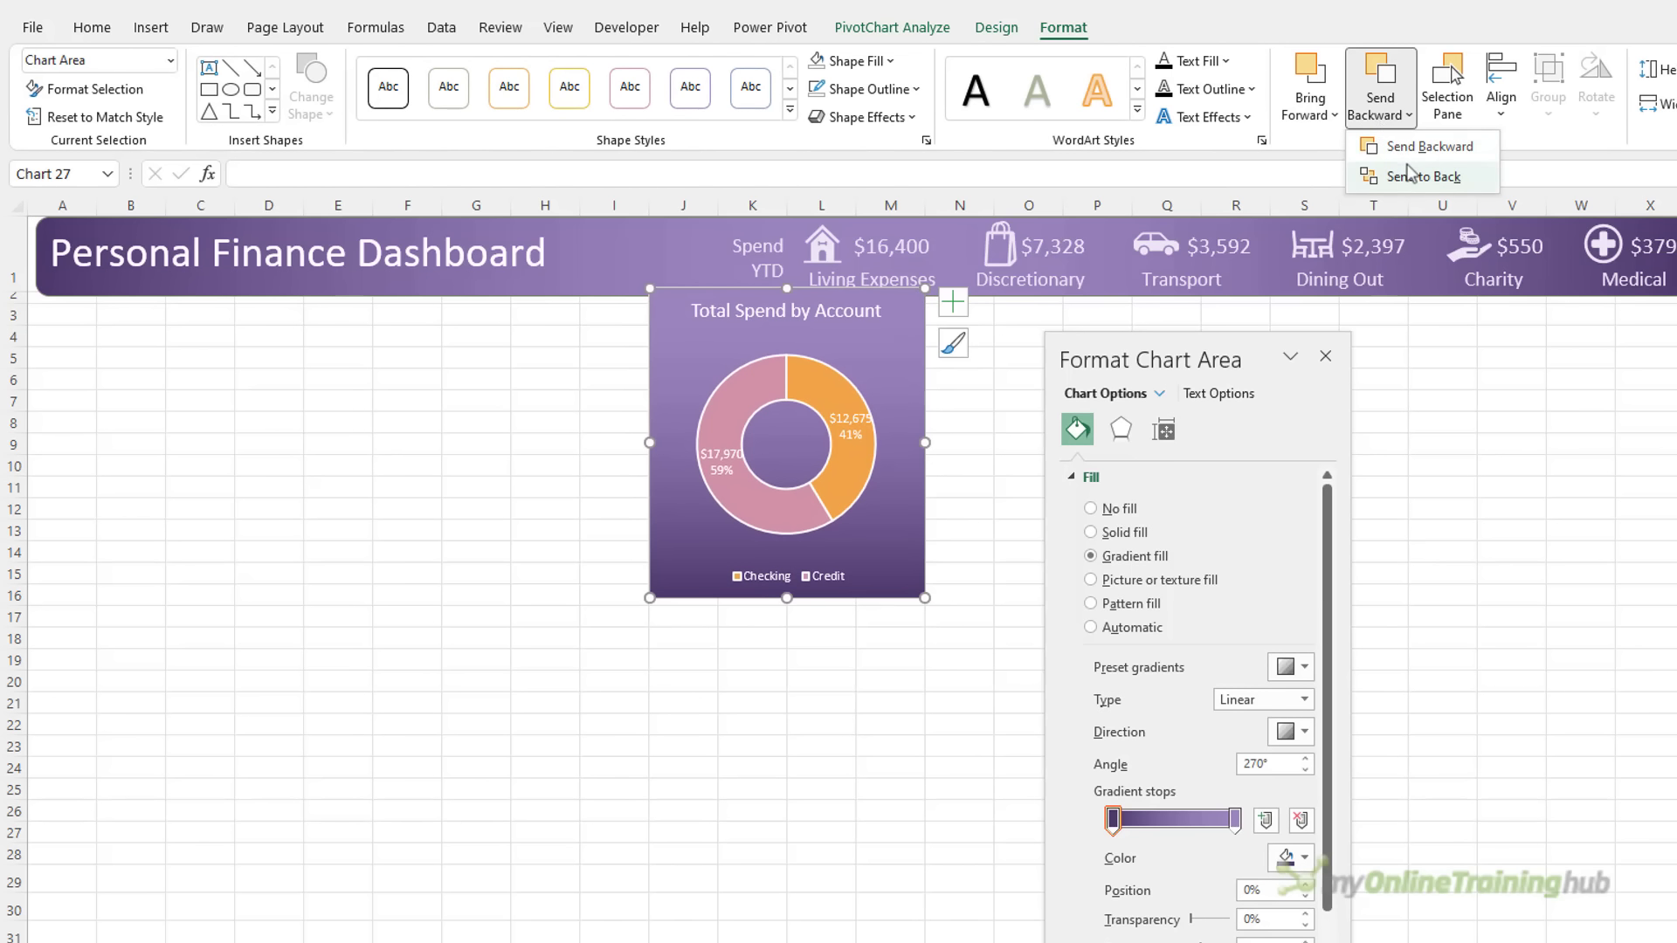
left_click(1407, 176)
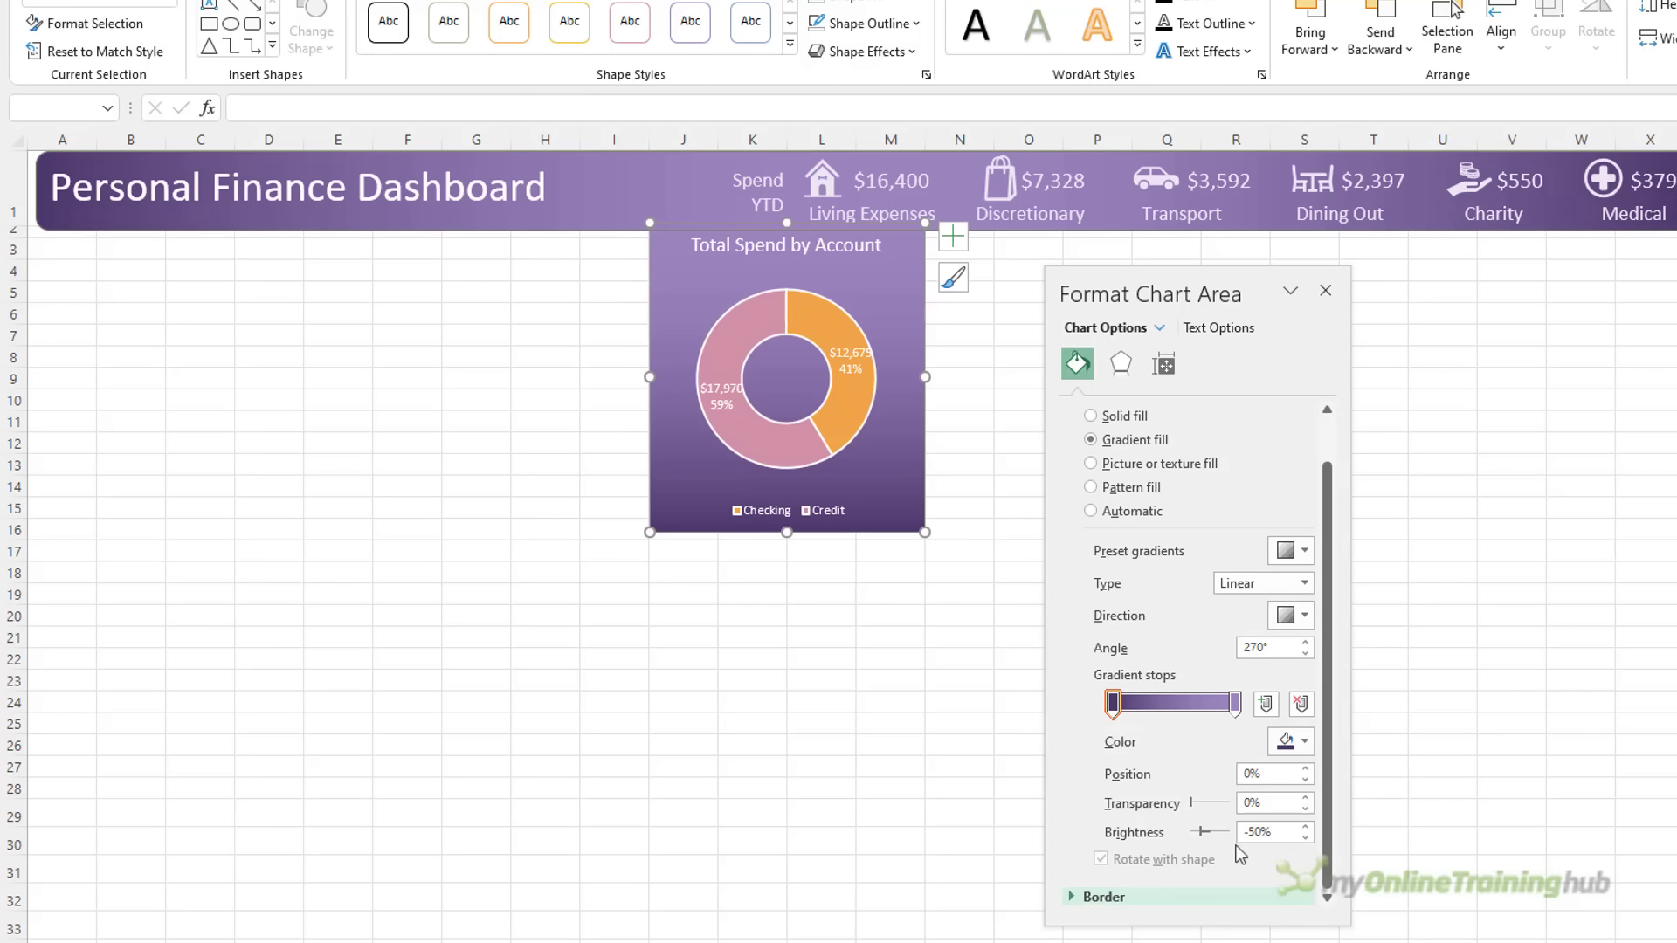
left_click(1082, 896)
scroll(1186, 751, "down", 6)
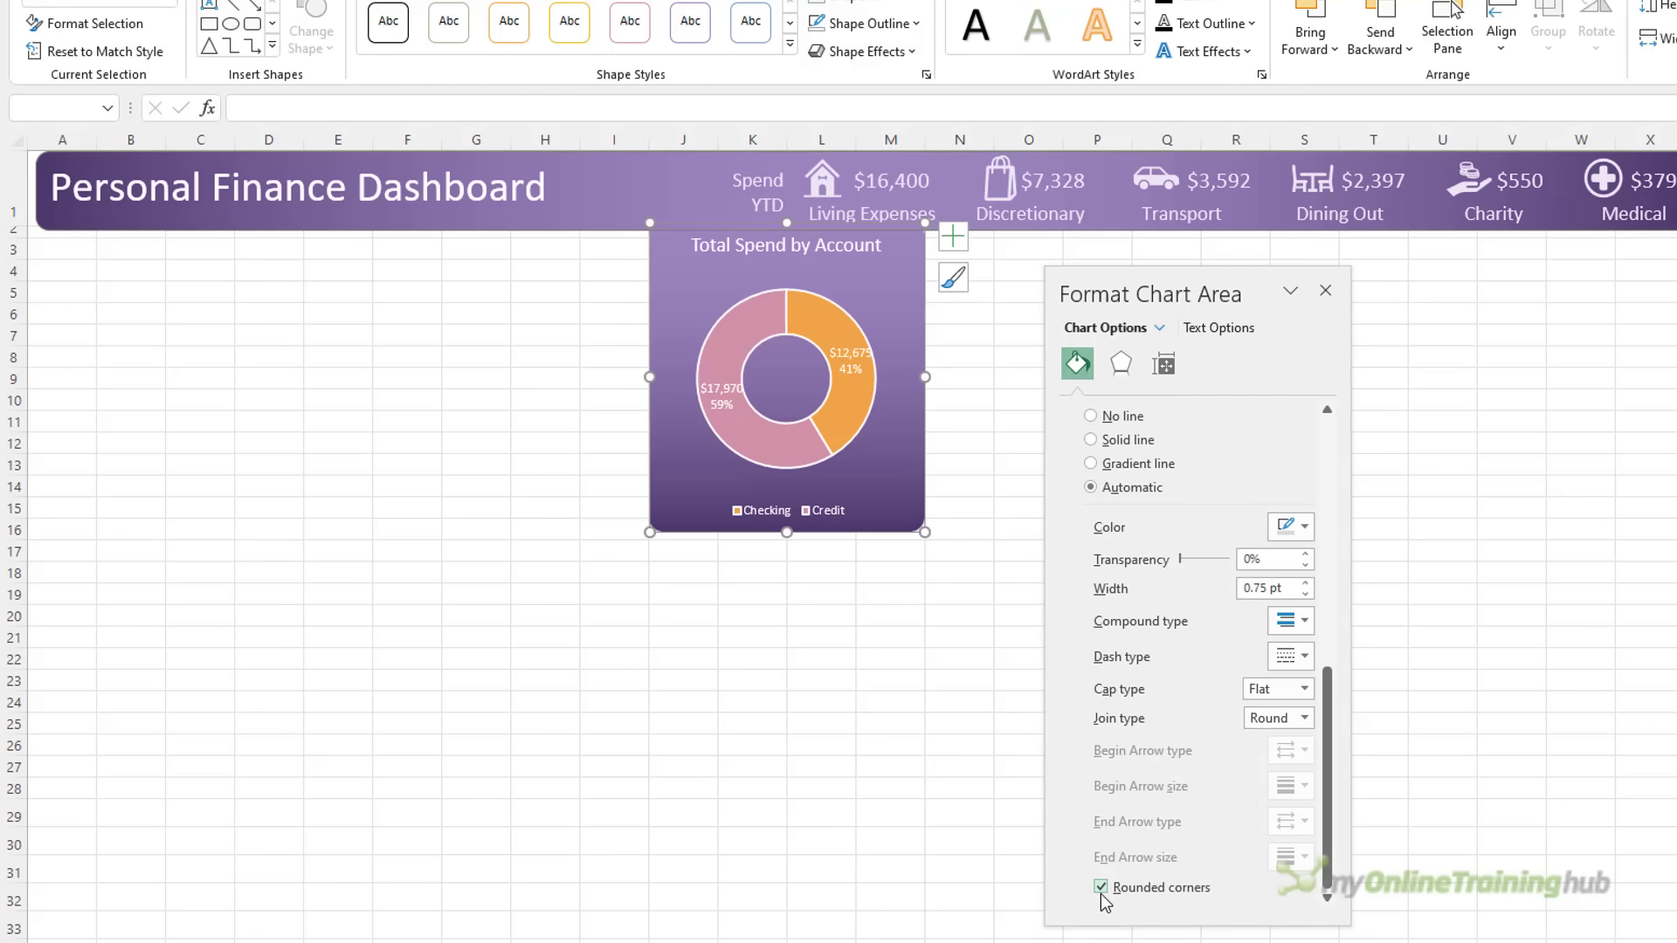
left_click(934, 704)
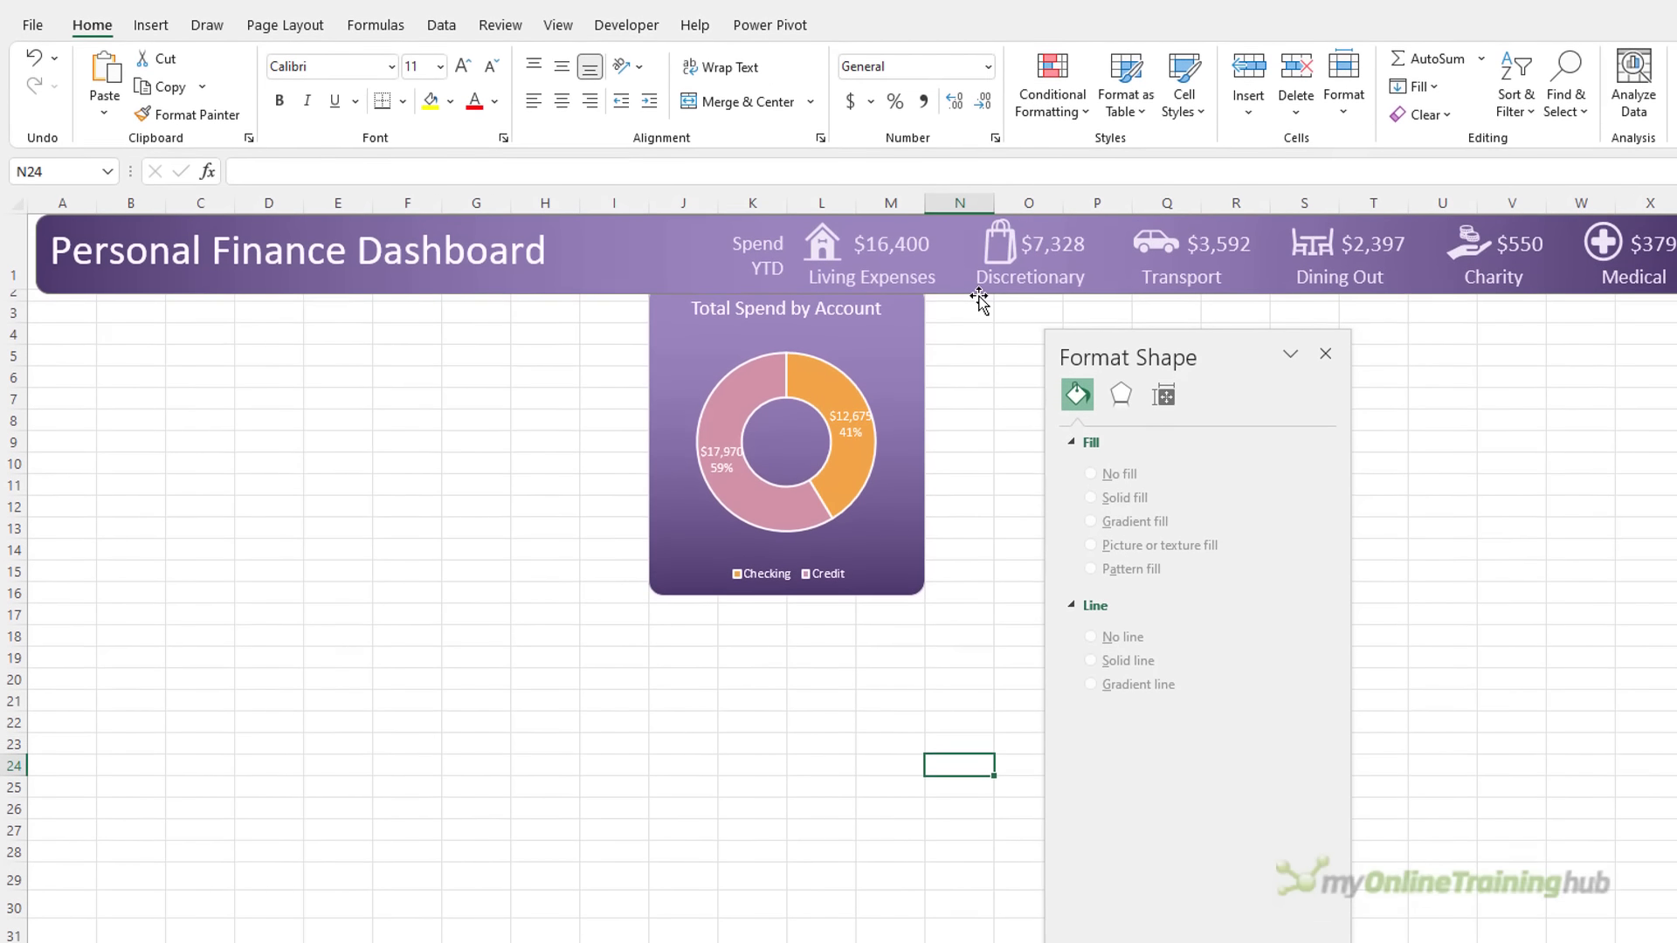
Enlarge the doughnut's plot area toward the top-right and bottom-left
left_click(978, 232)
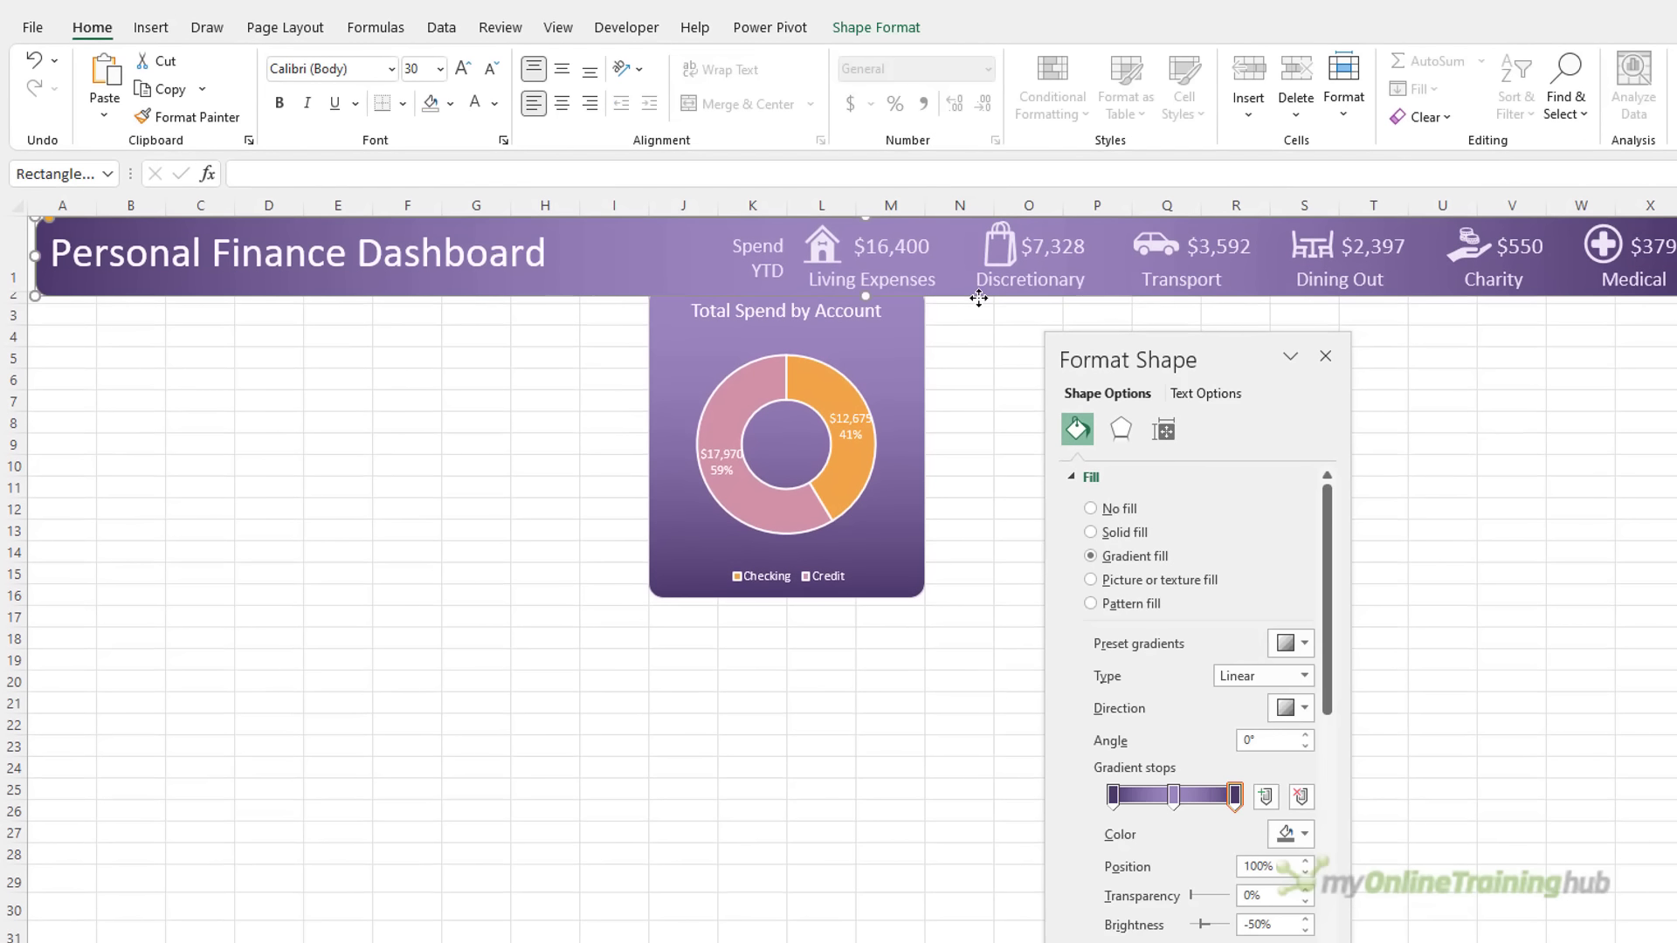
left_click(899, 32)
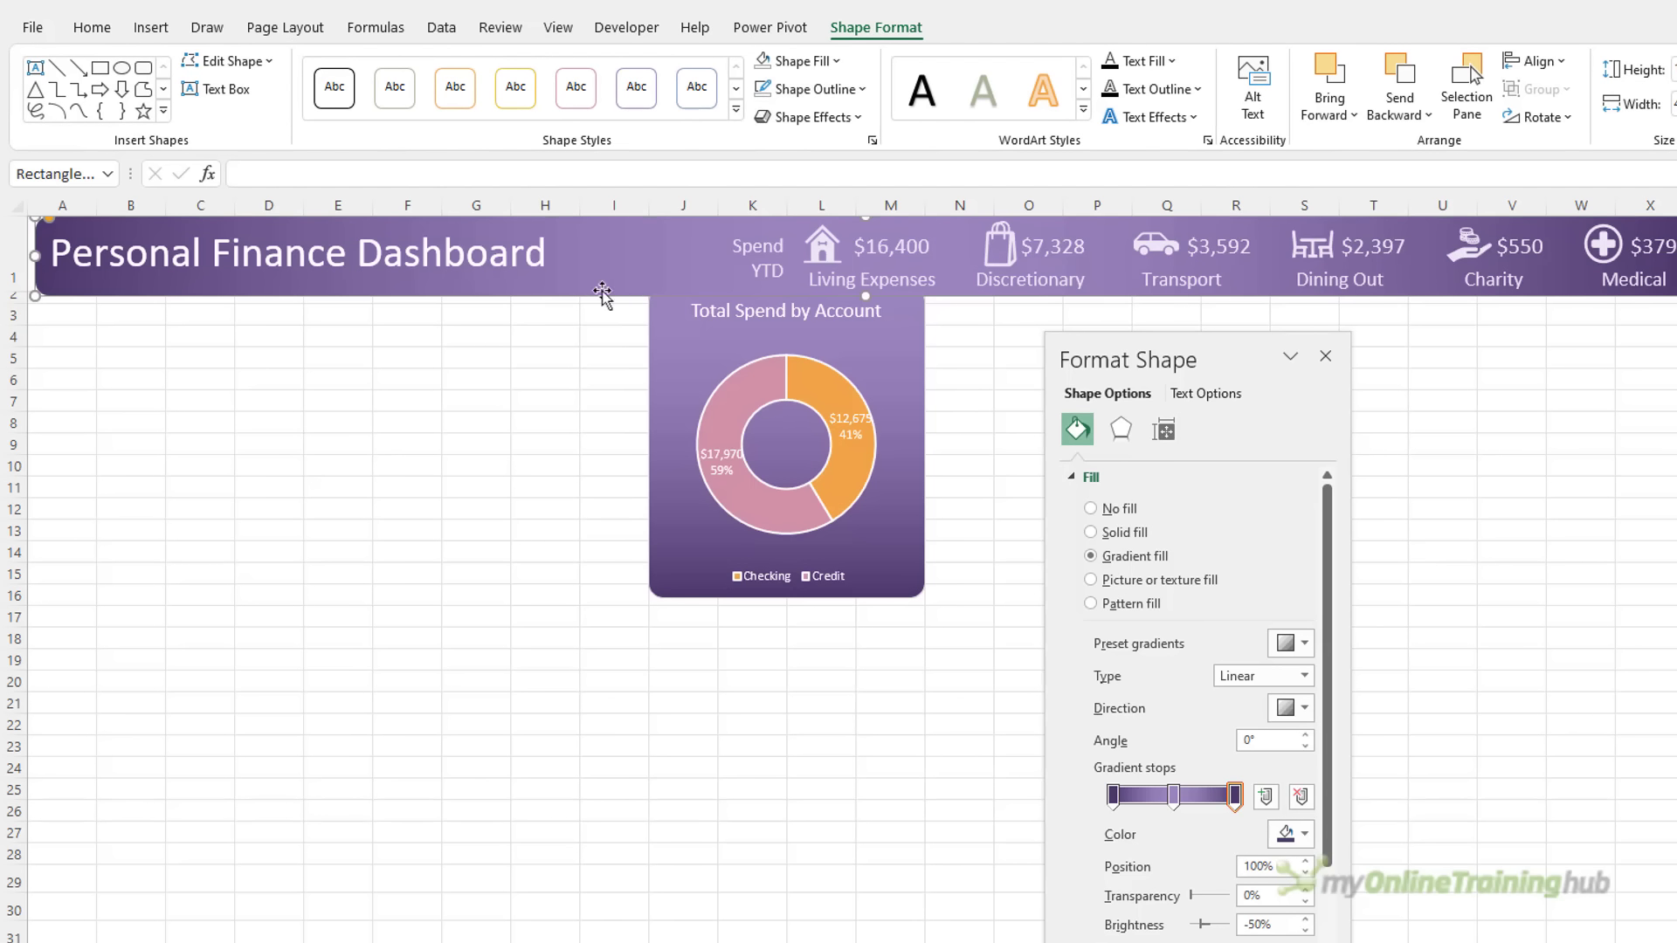
left_click(524, 379)
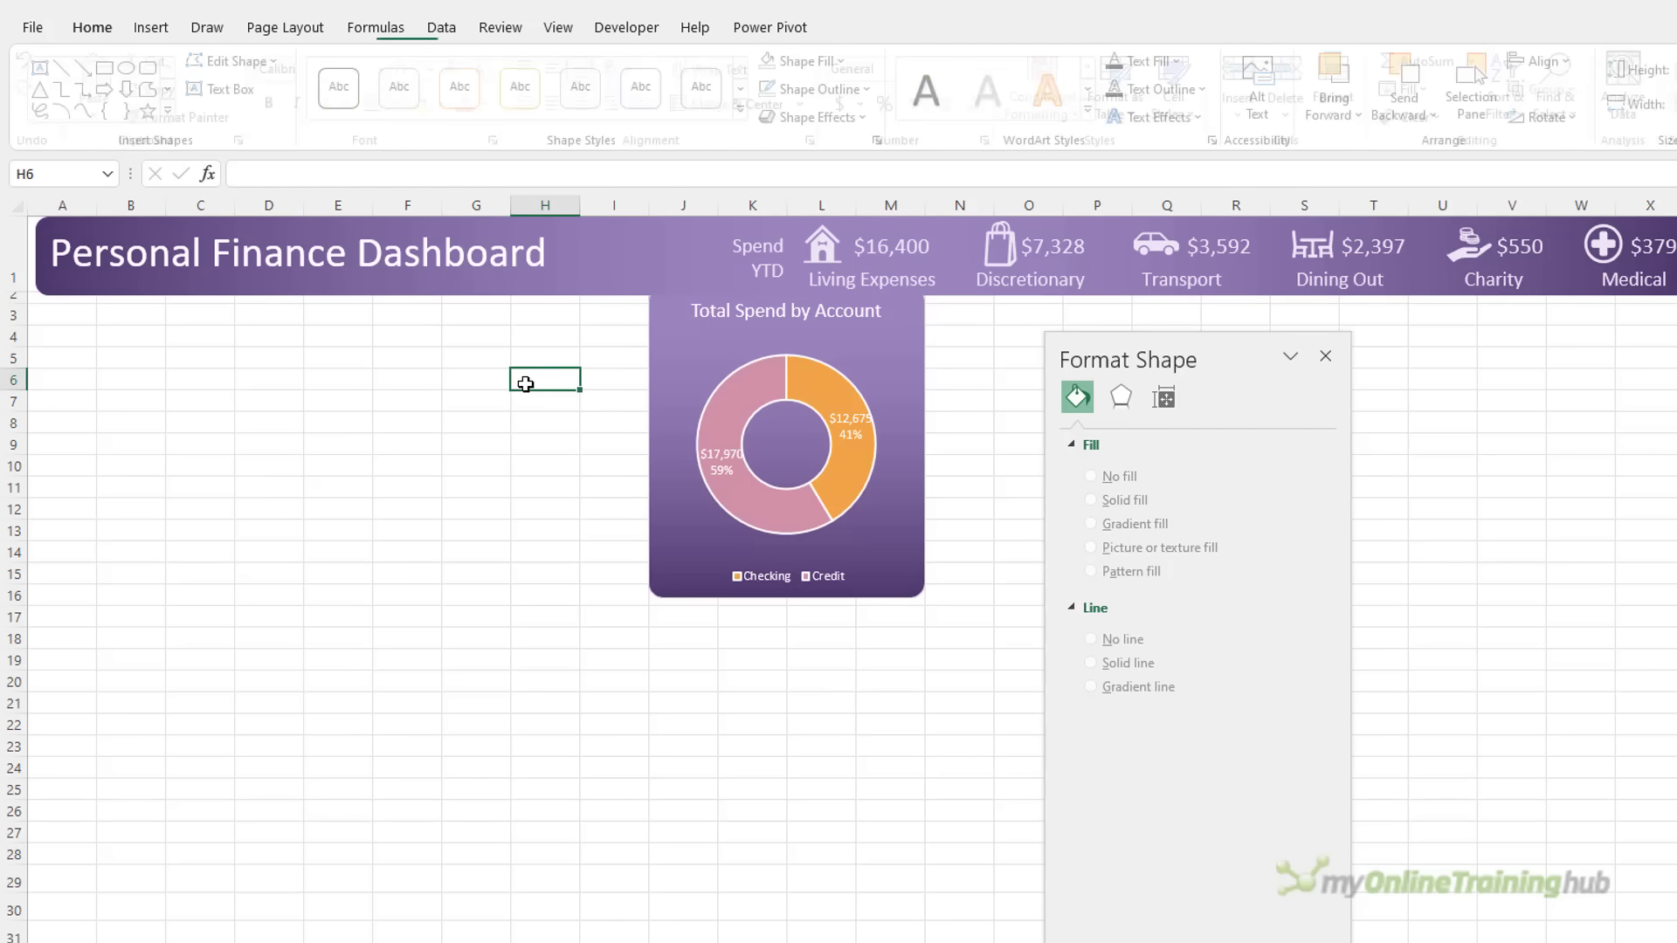
left_click(896, 410)
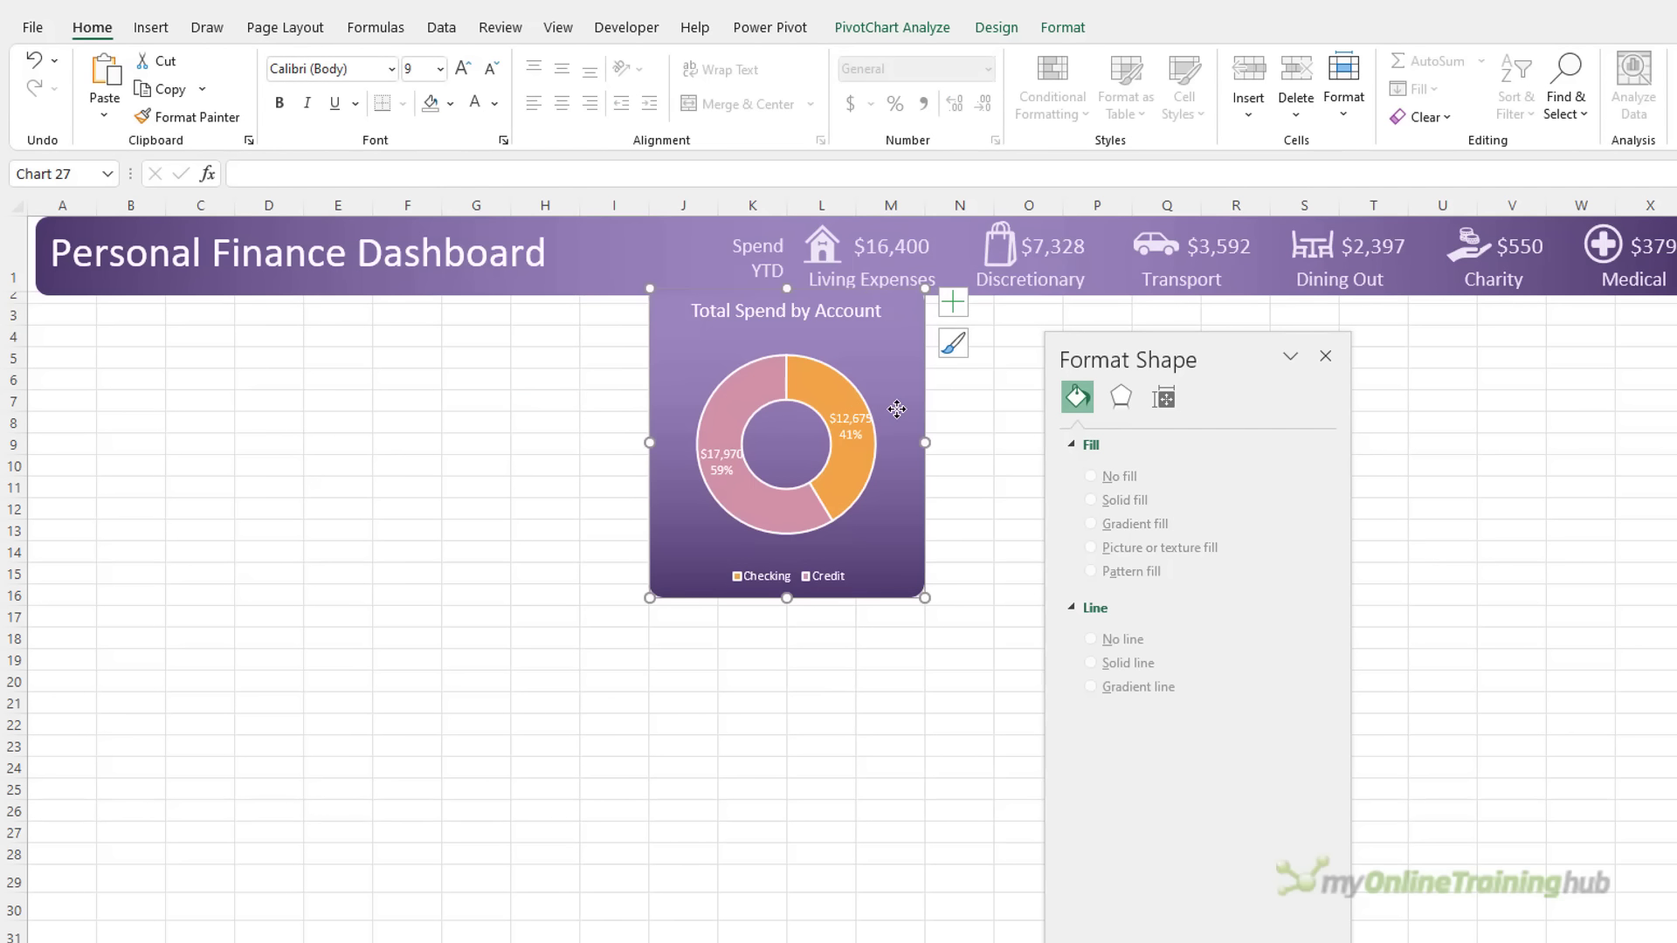
left_click(860, 615)
left_click(790, 317)
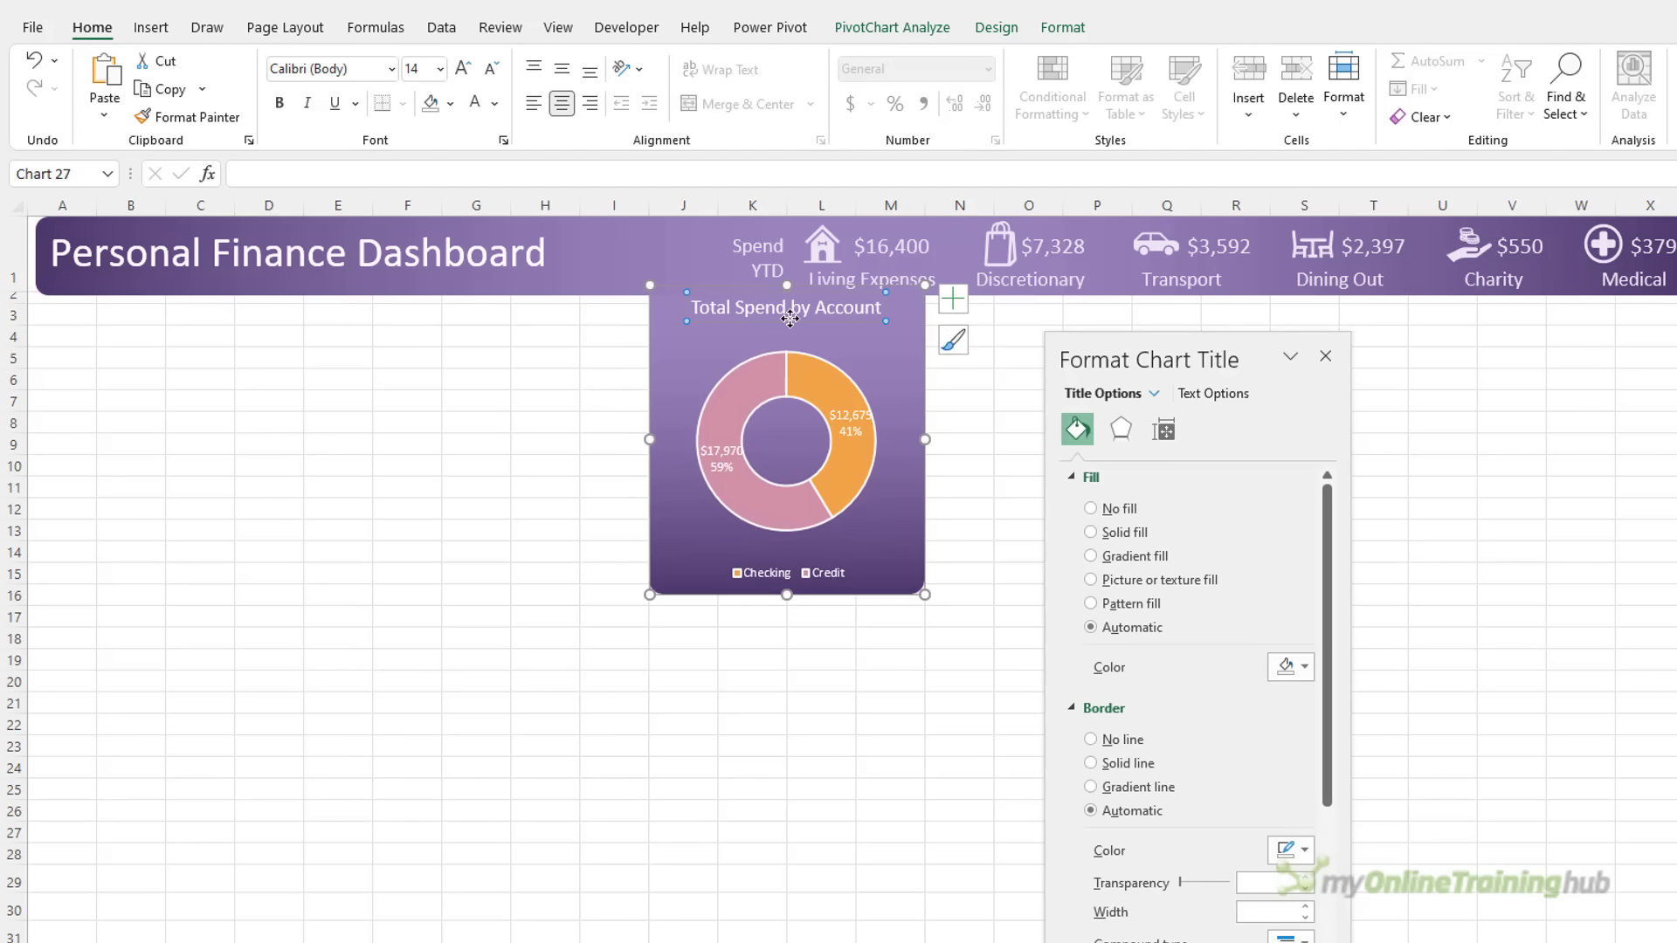
left_click(839, 377)
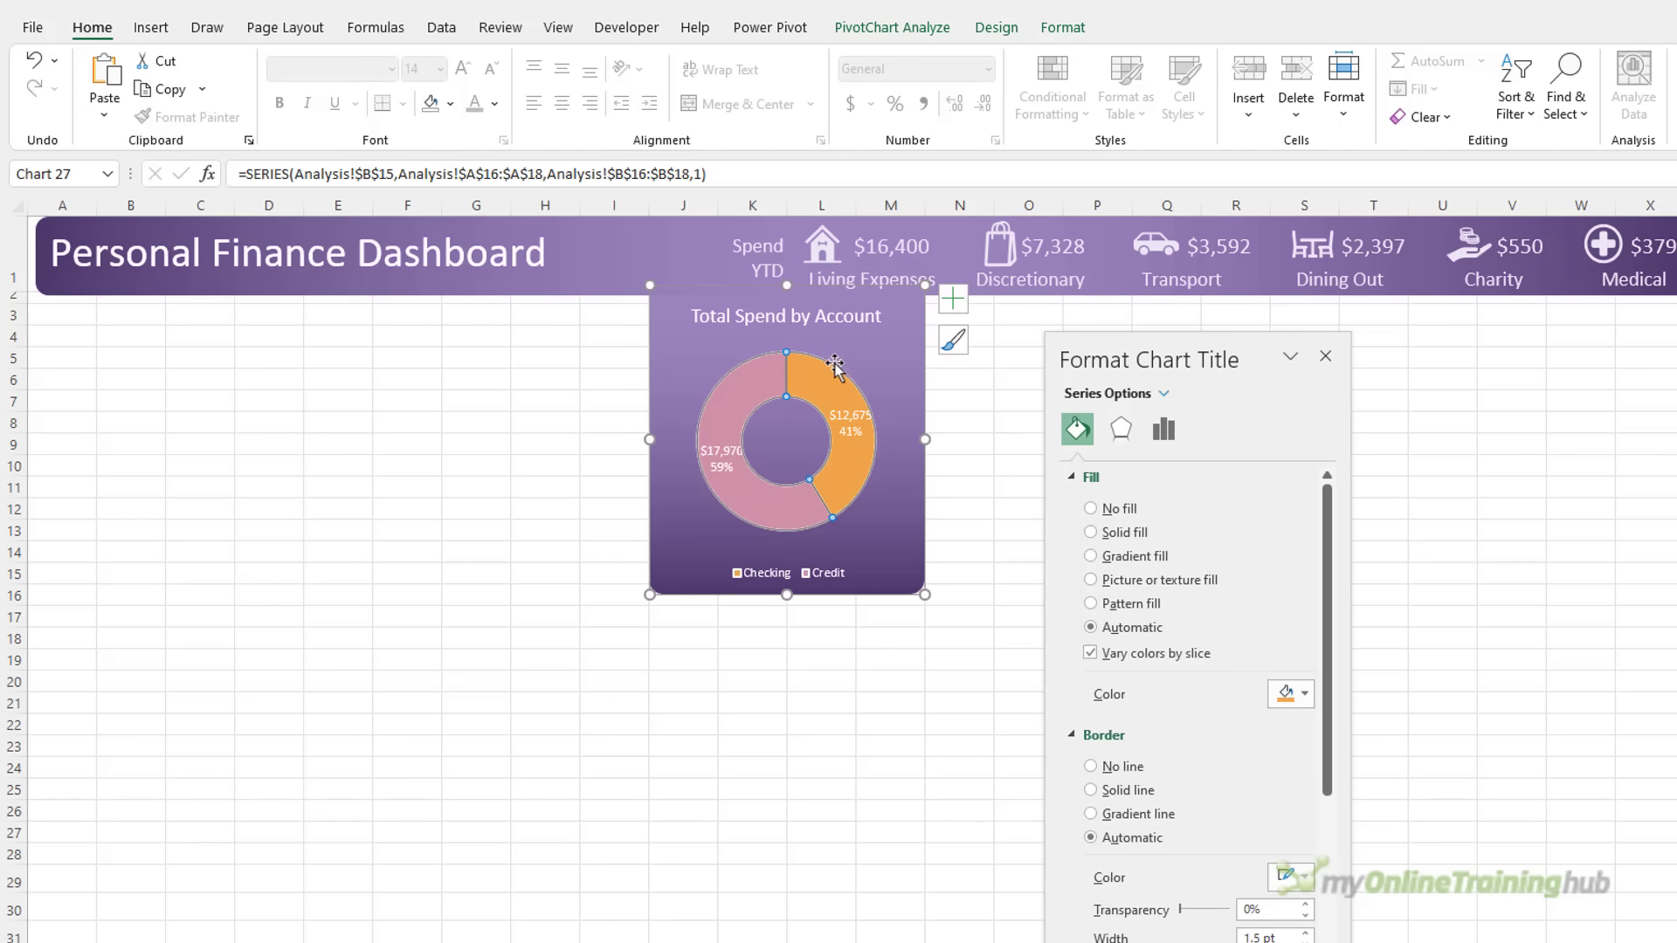
left_click(852, 363)
left_click_drag(873, 351, 884, 339)
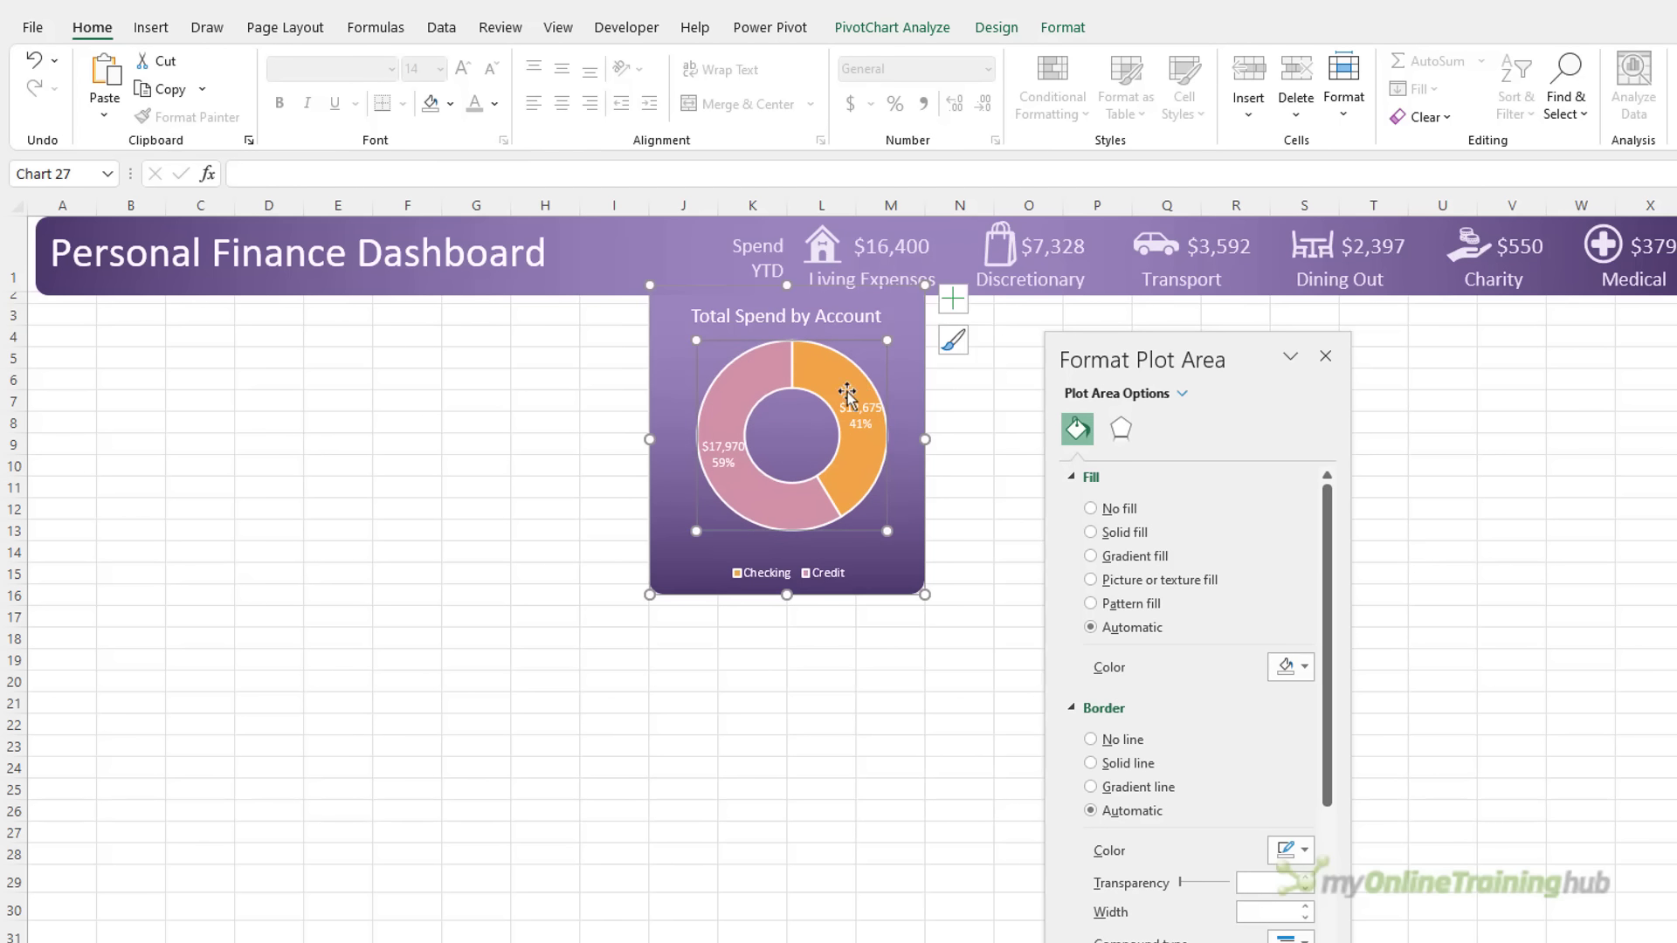
left_click_drag(694, 532, 680, 548)
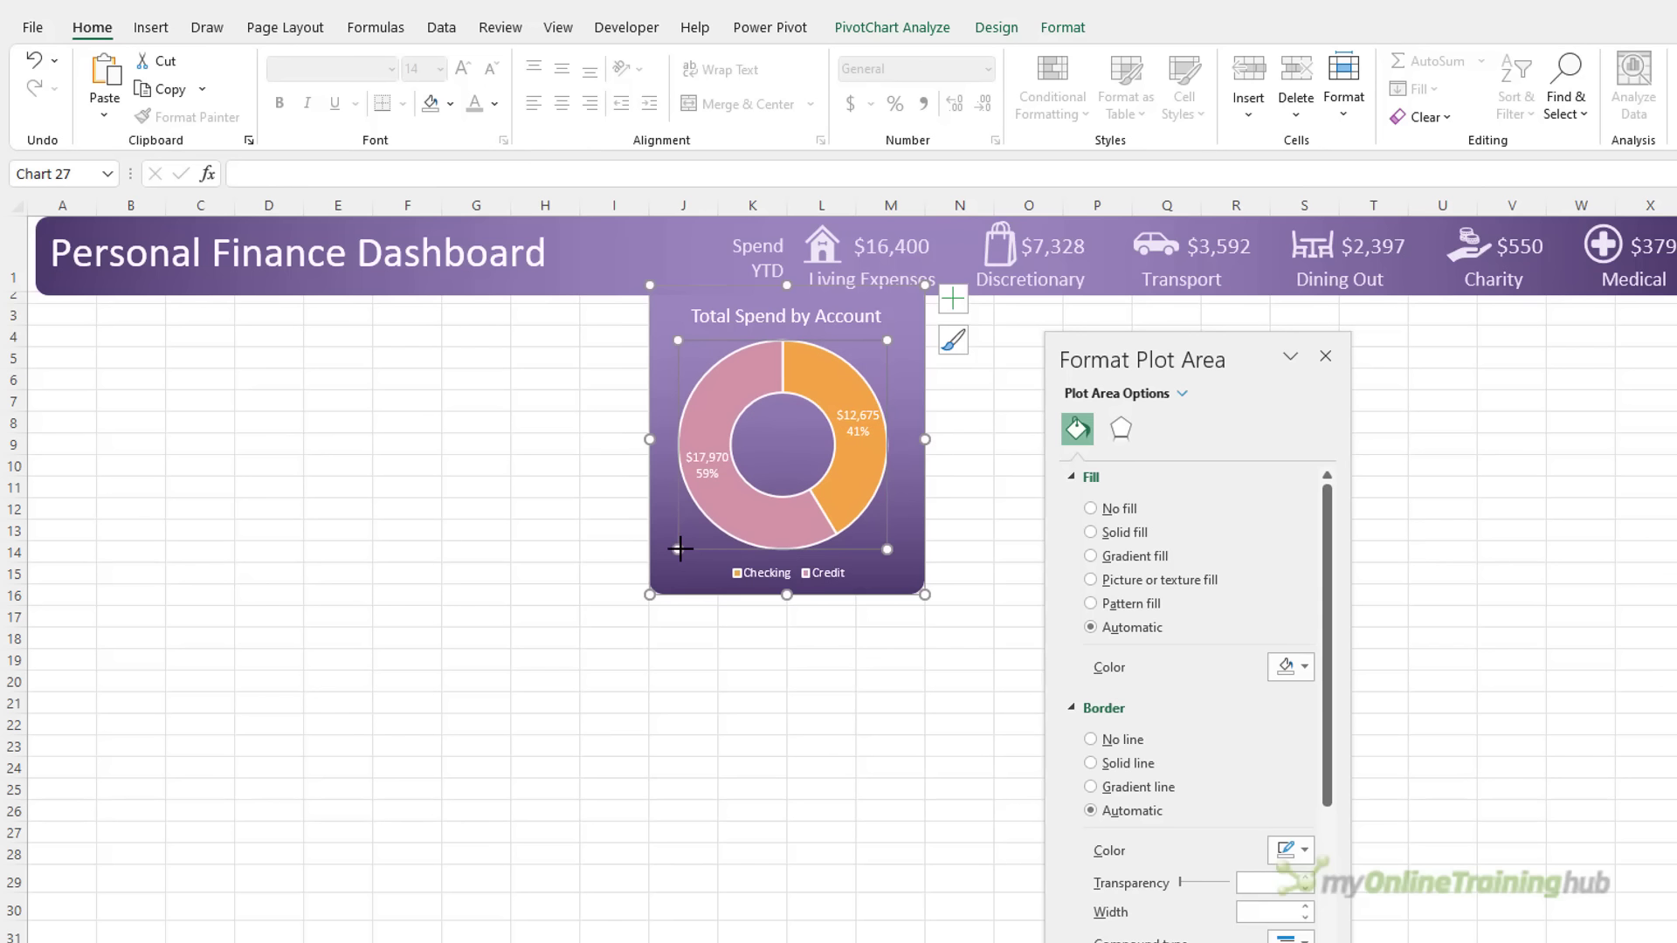
left_click(755, 659)
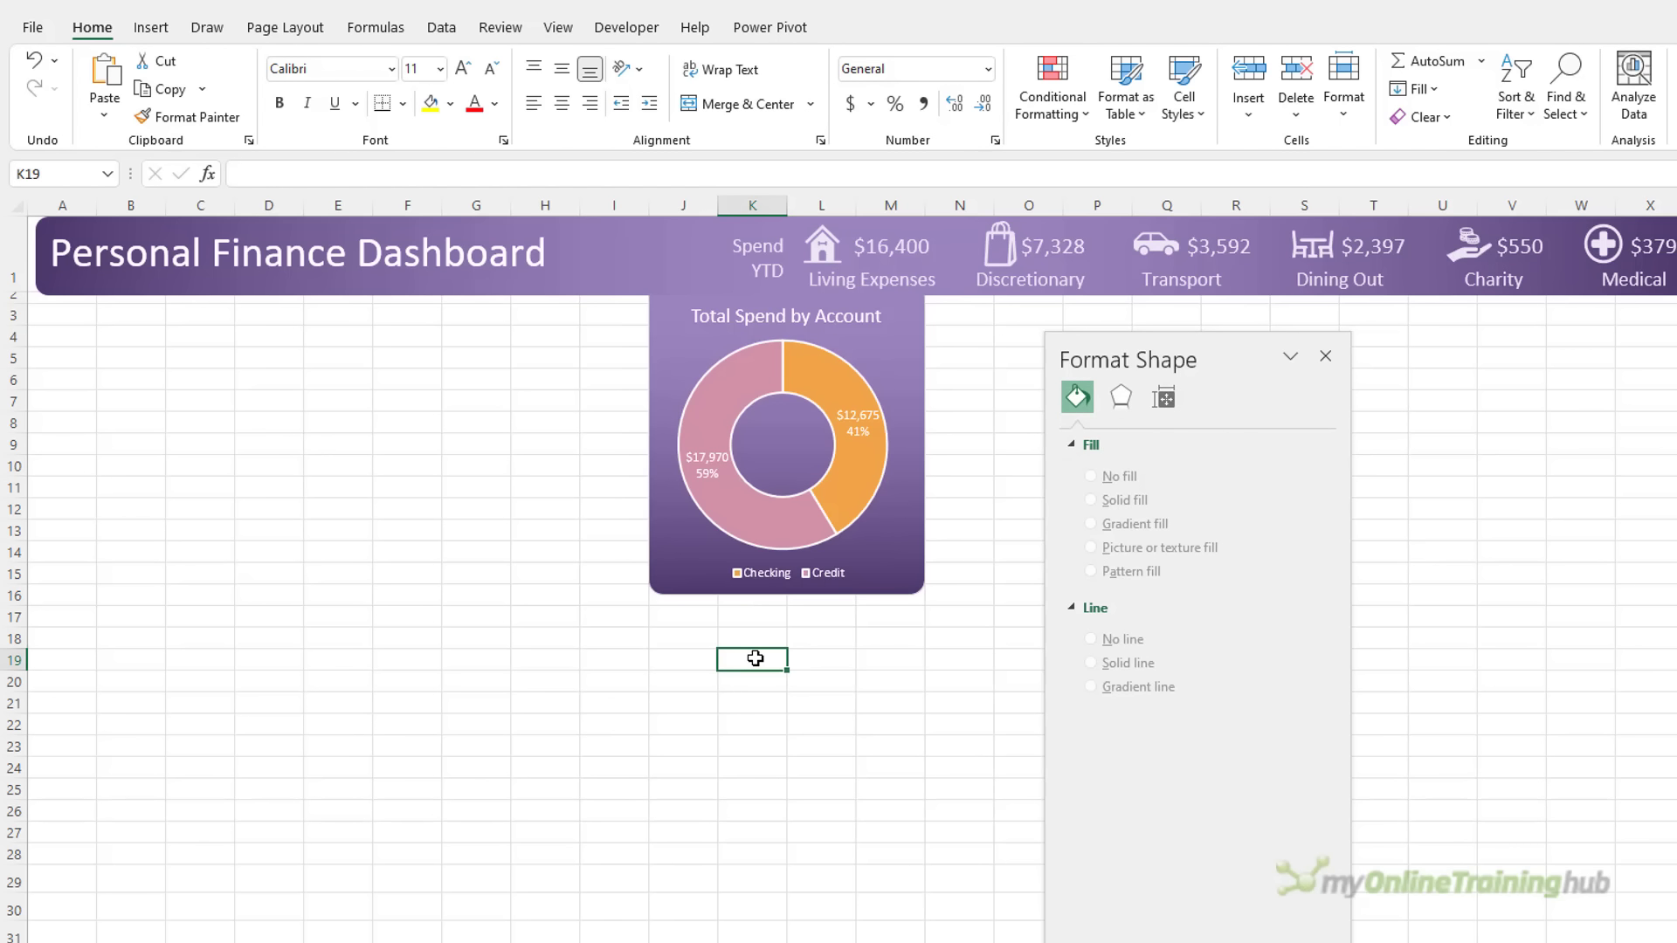
Draw a text box in the doughnut's centre linked to =Analysis!B18
left_click(158, 28)
left_click(344, 61)
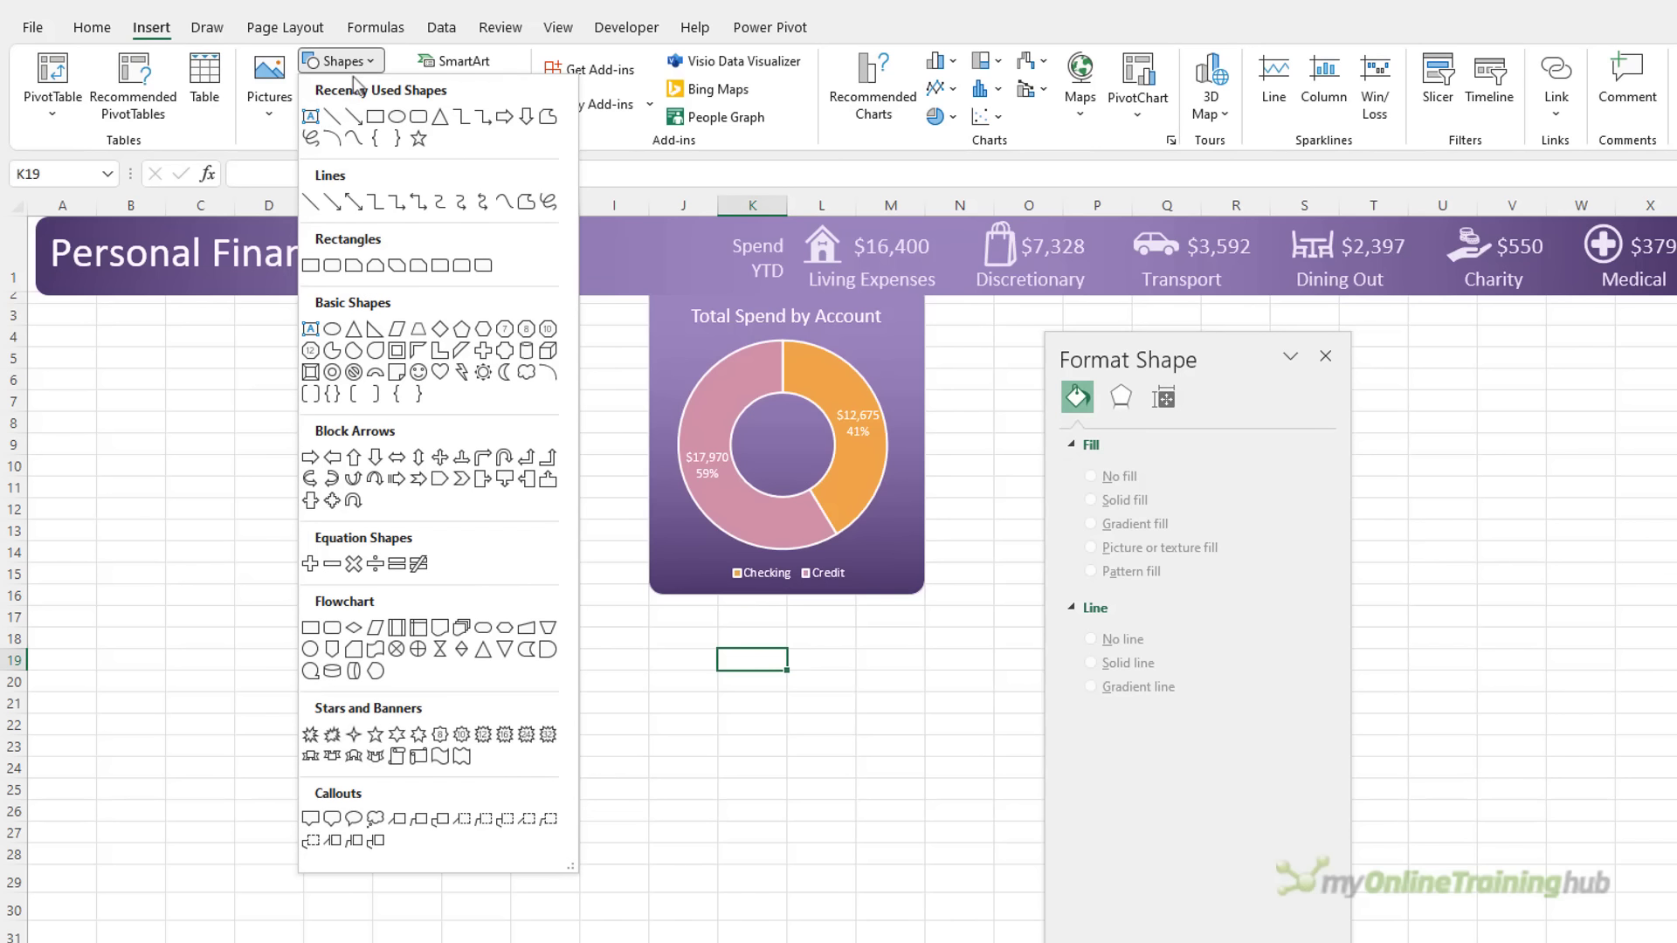
left_click(310, 116)
left_click_drag(719, 402, 852, 483)
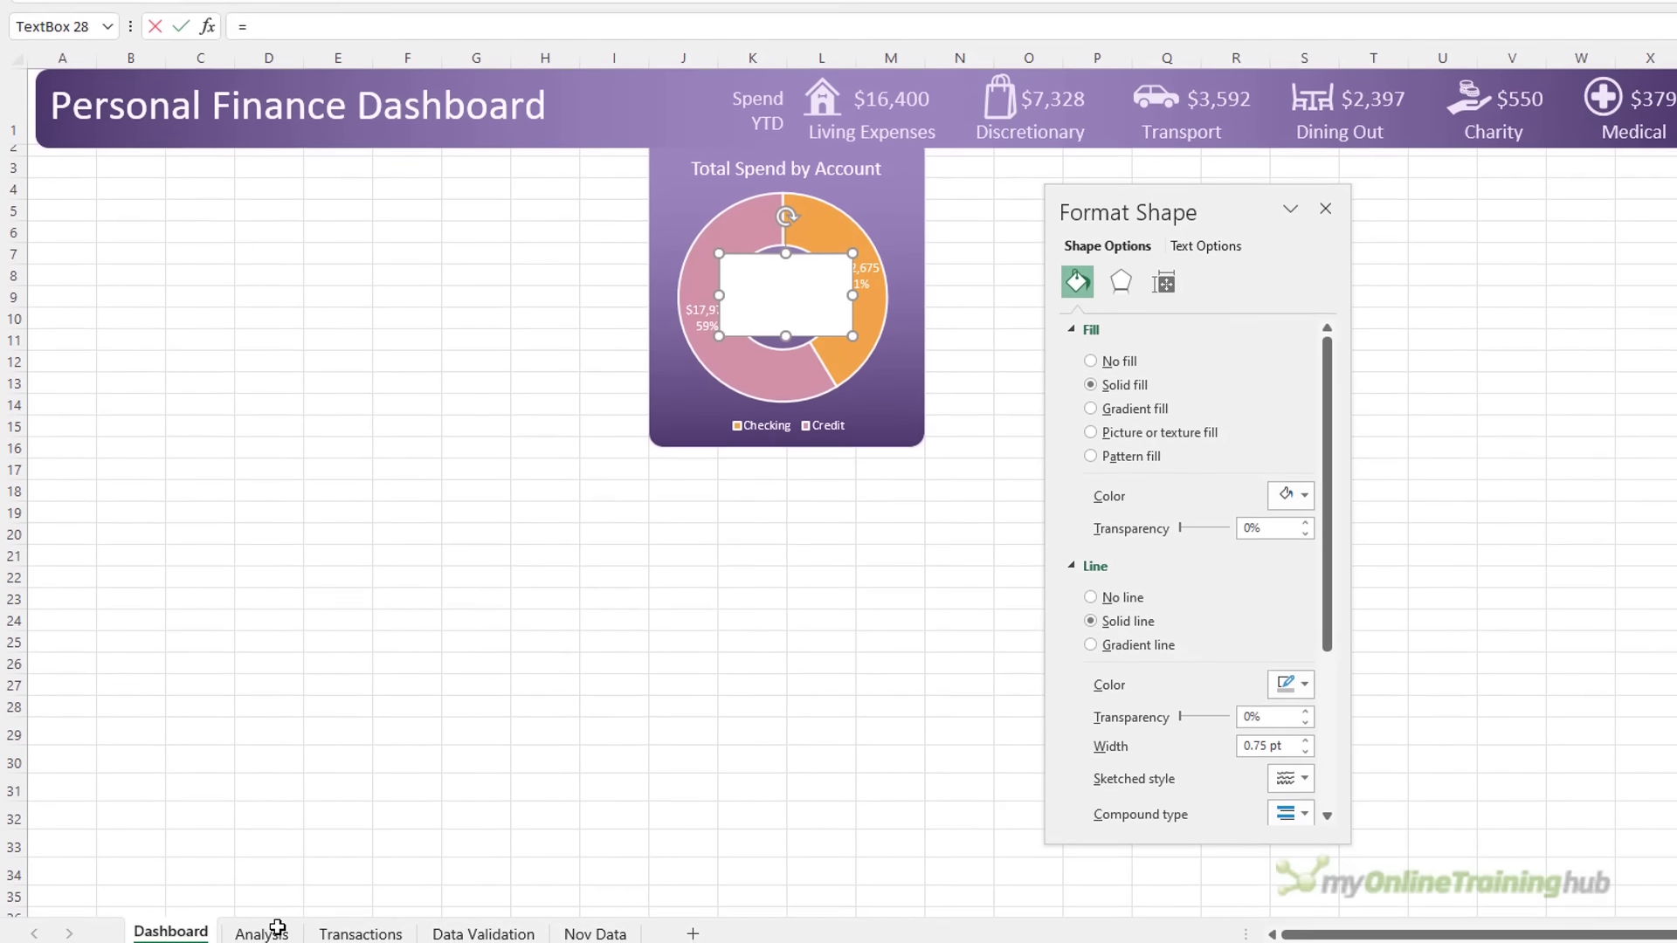
type("=")
left_click(262, 932)
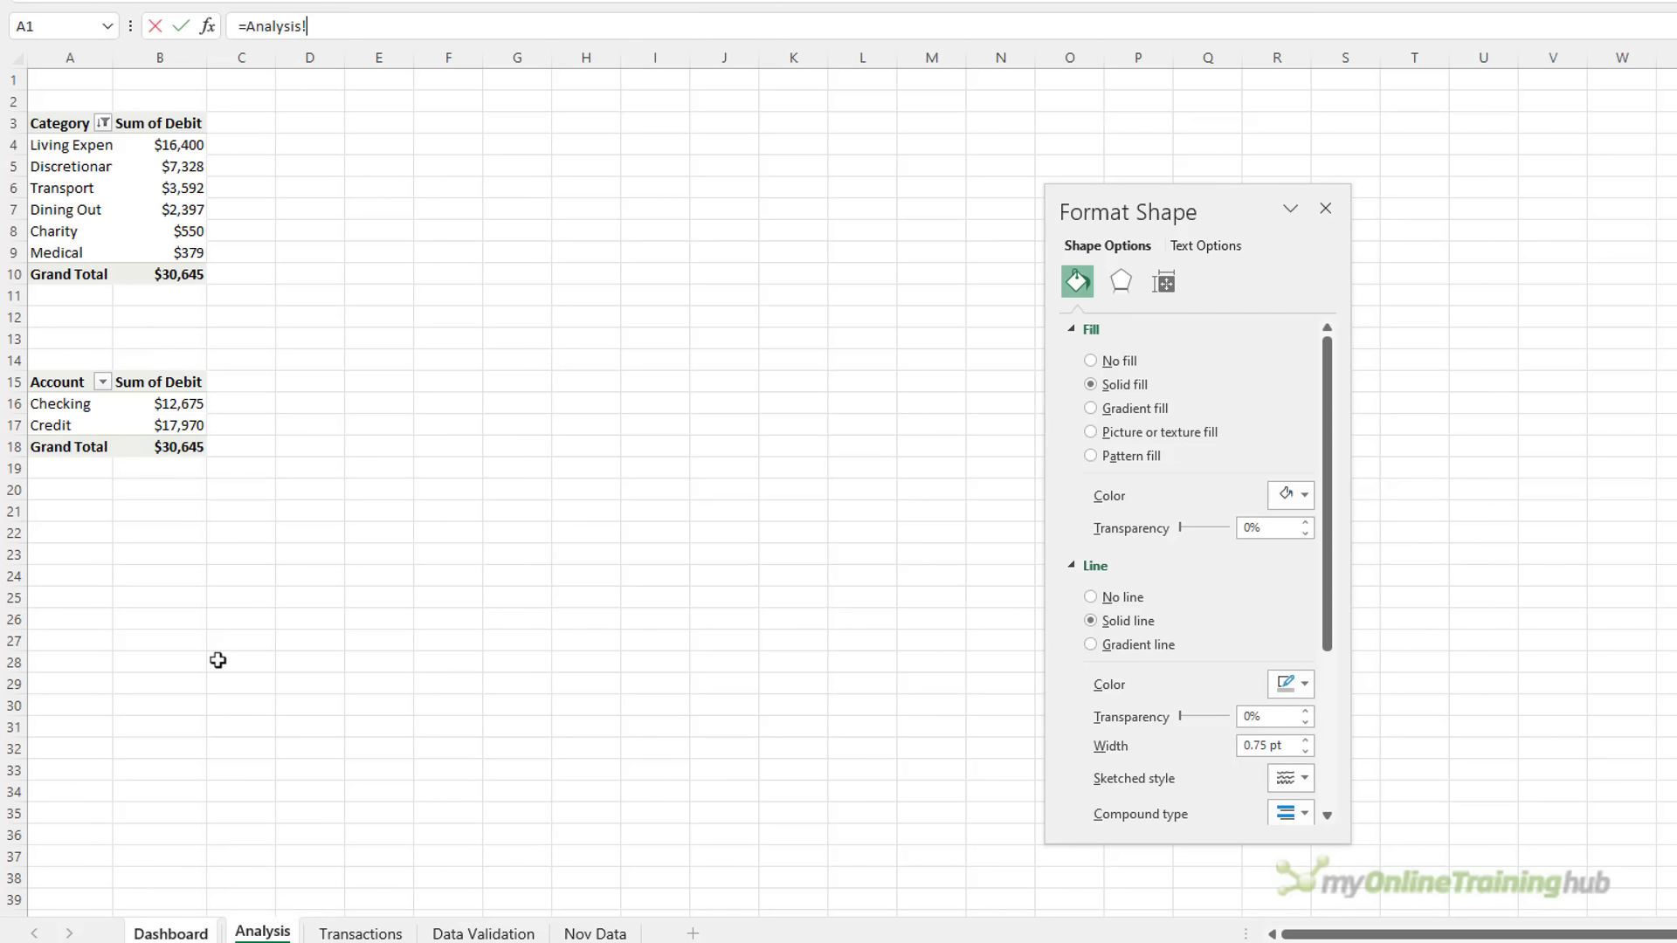
left_click(224, 445)
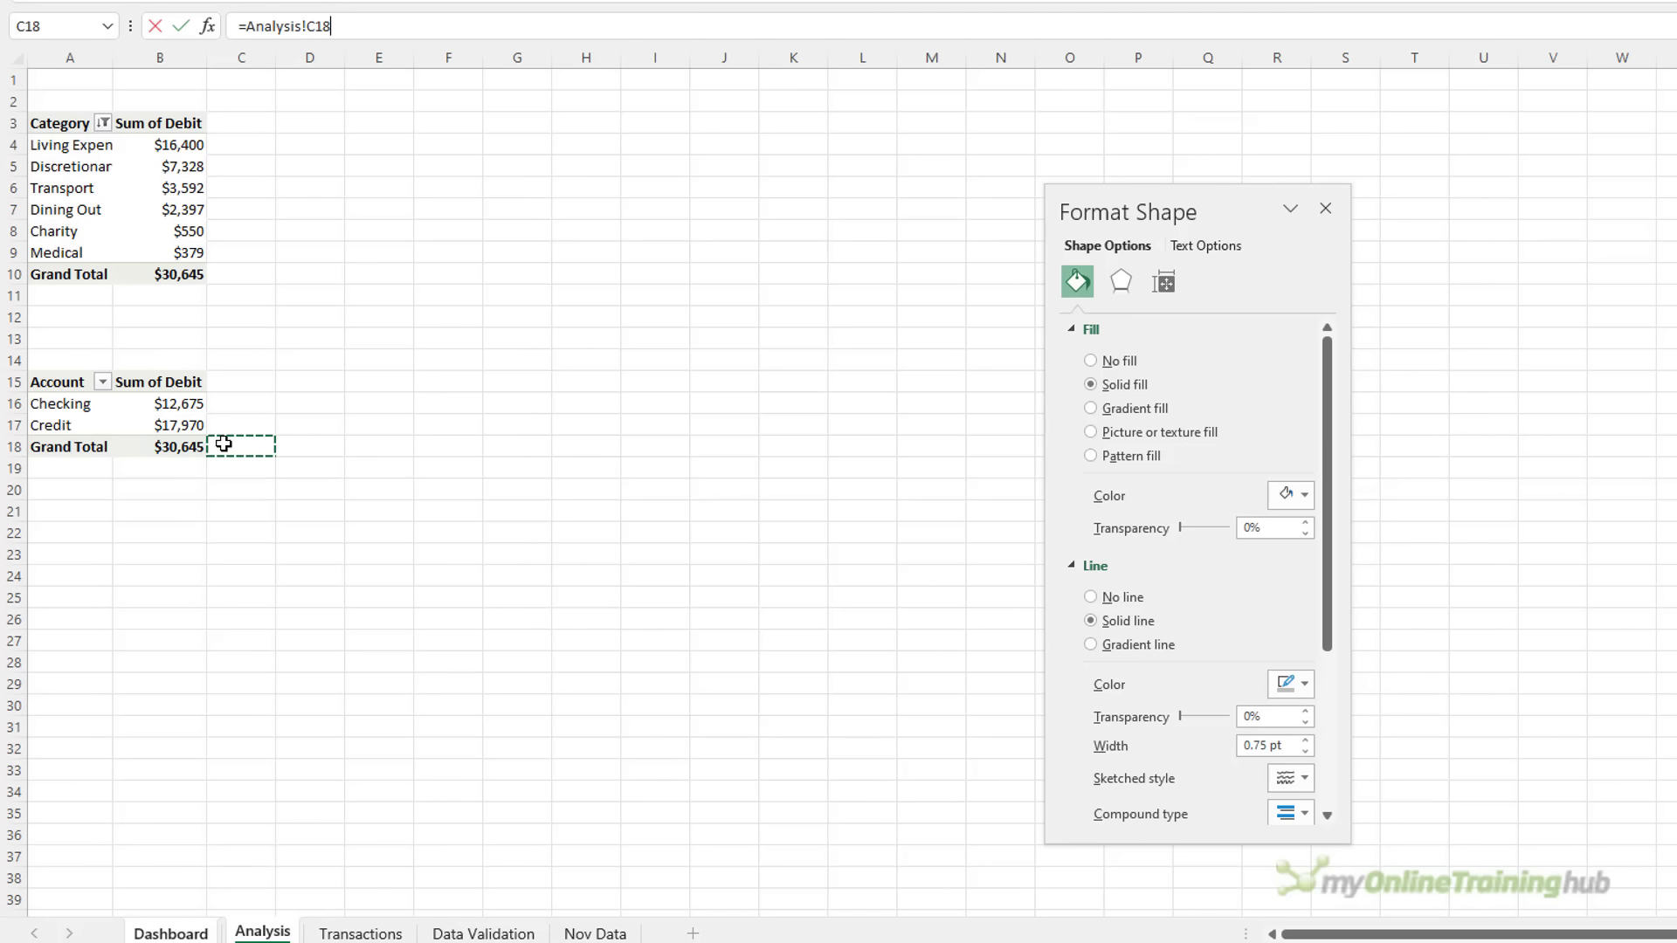
left_click(317, 21)
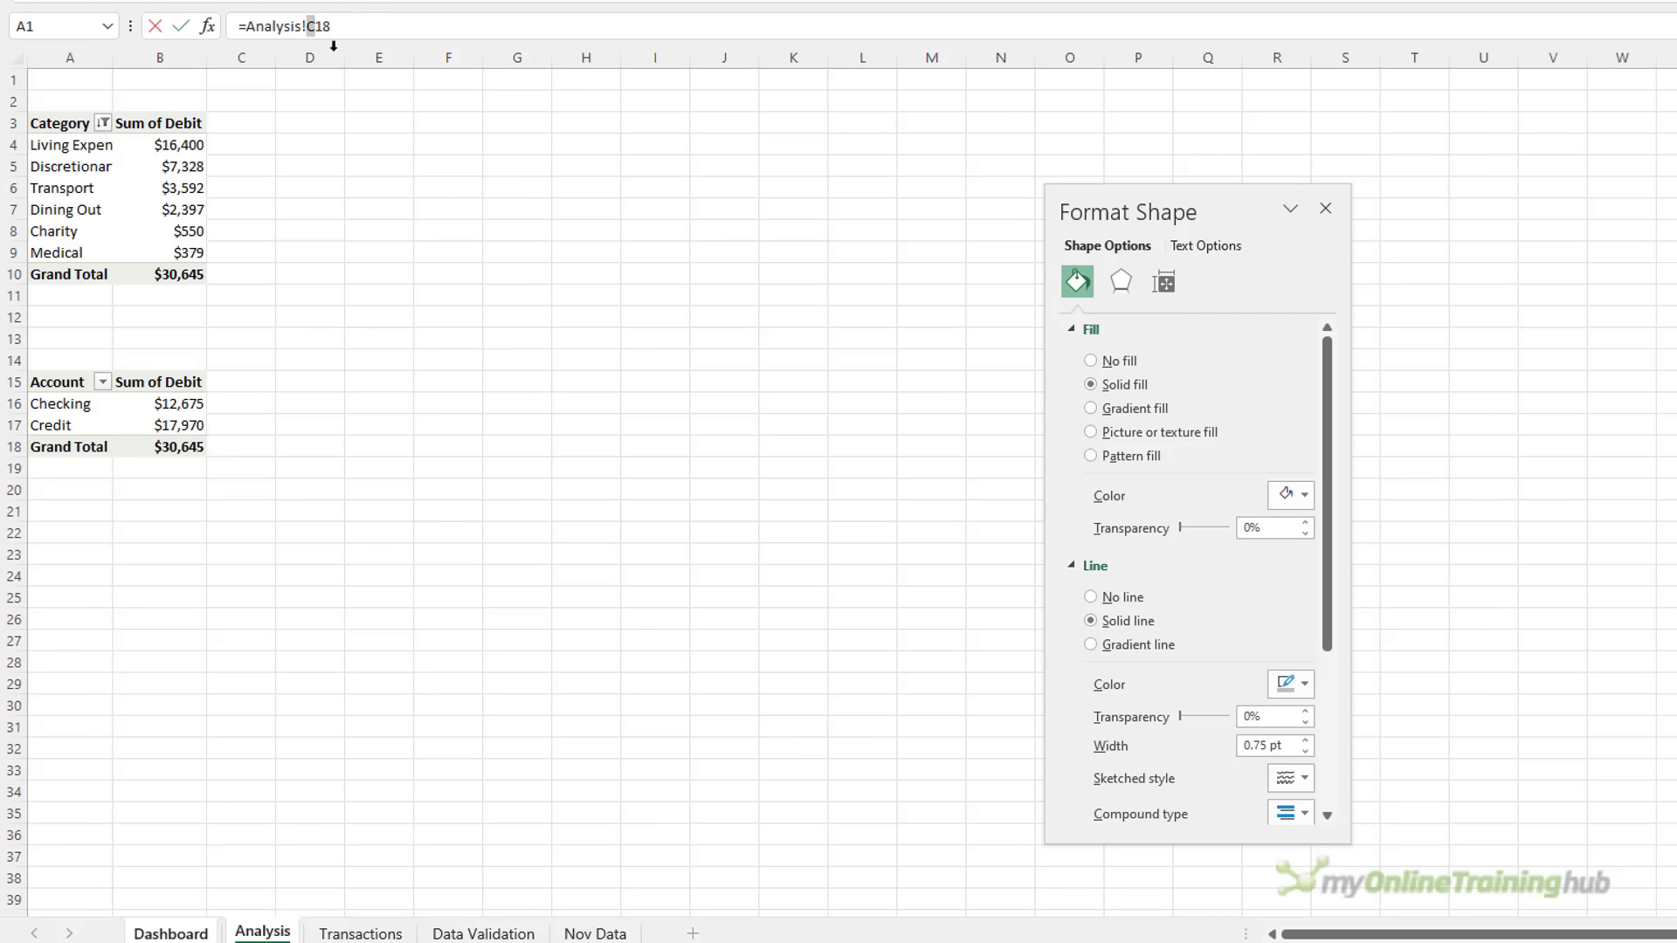
type("b")
key("Return")
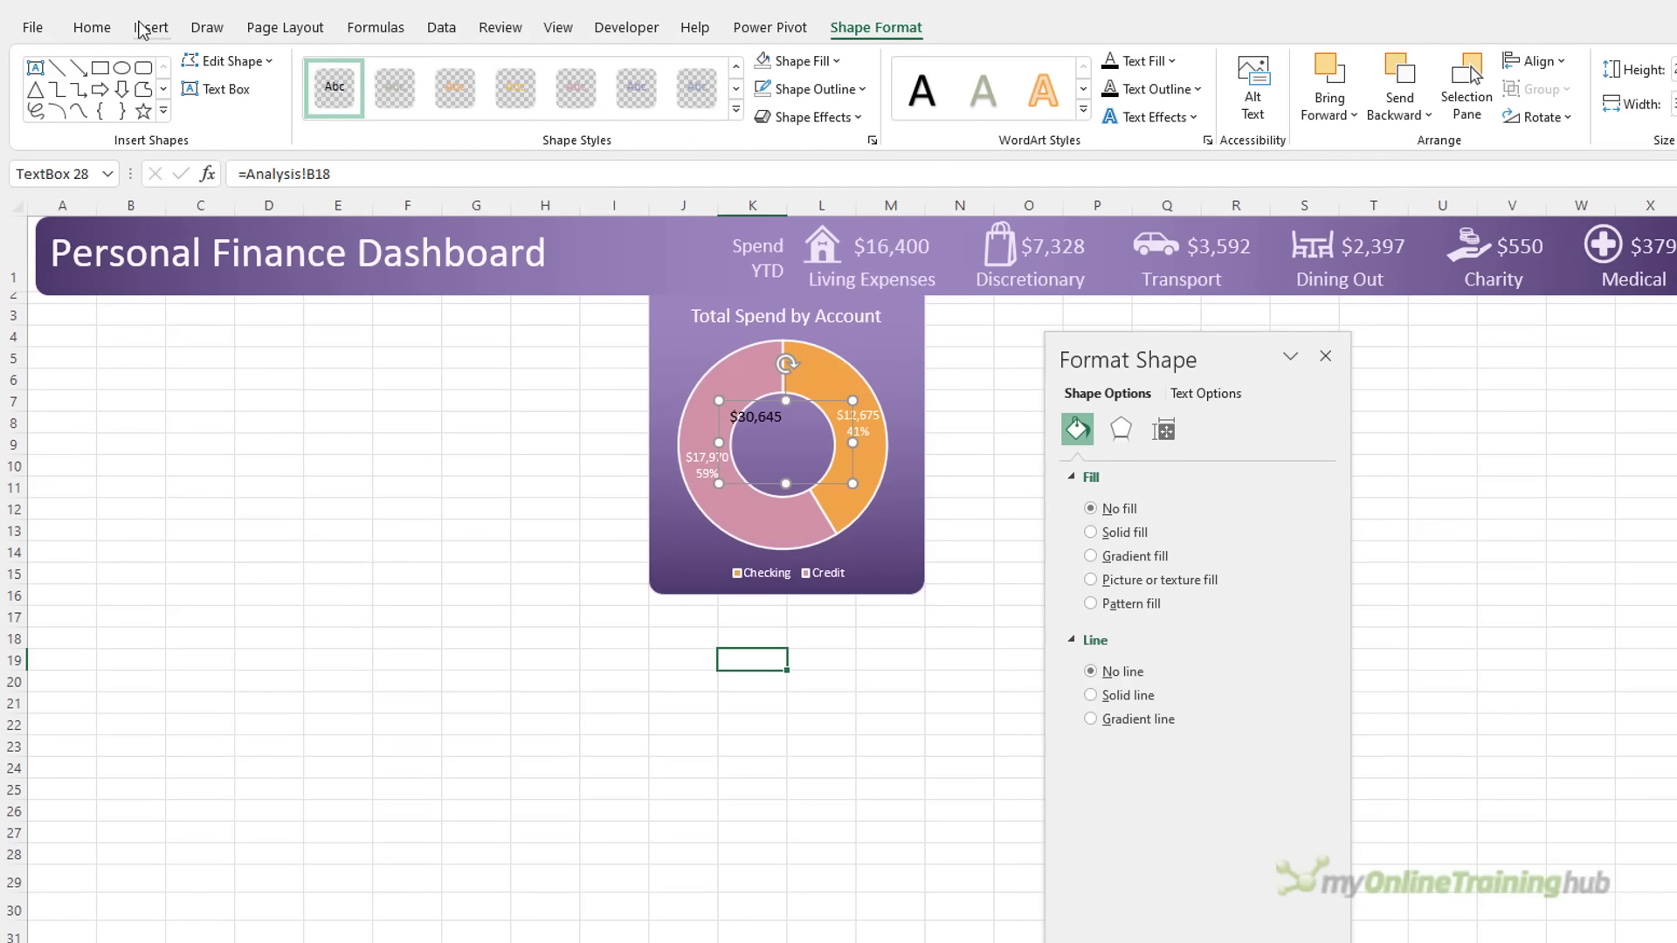
Centre the total vertically and horizontally and enlarge its font to 20
left_click(92, 27)
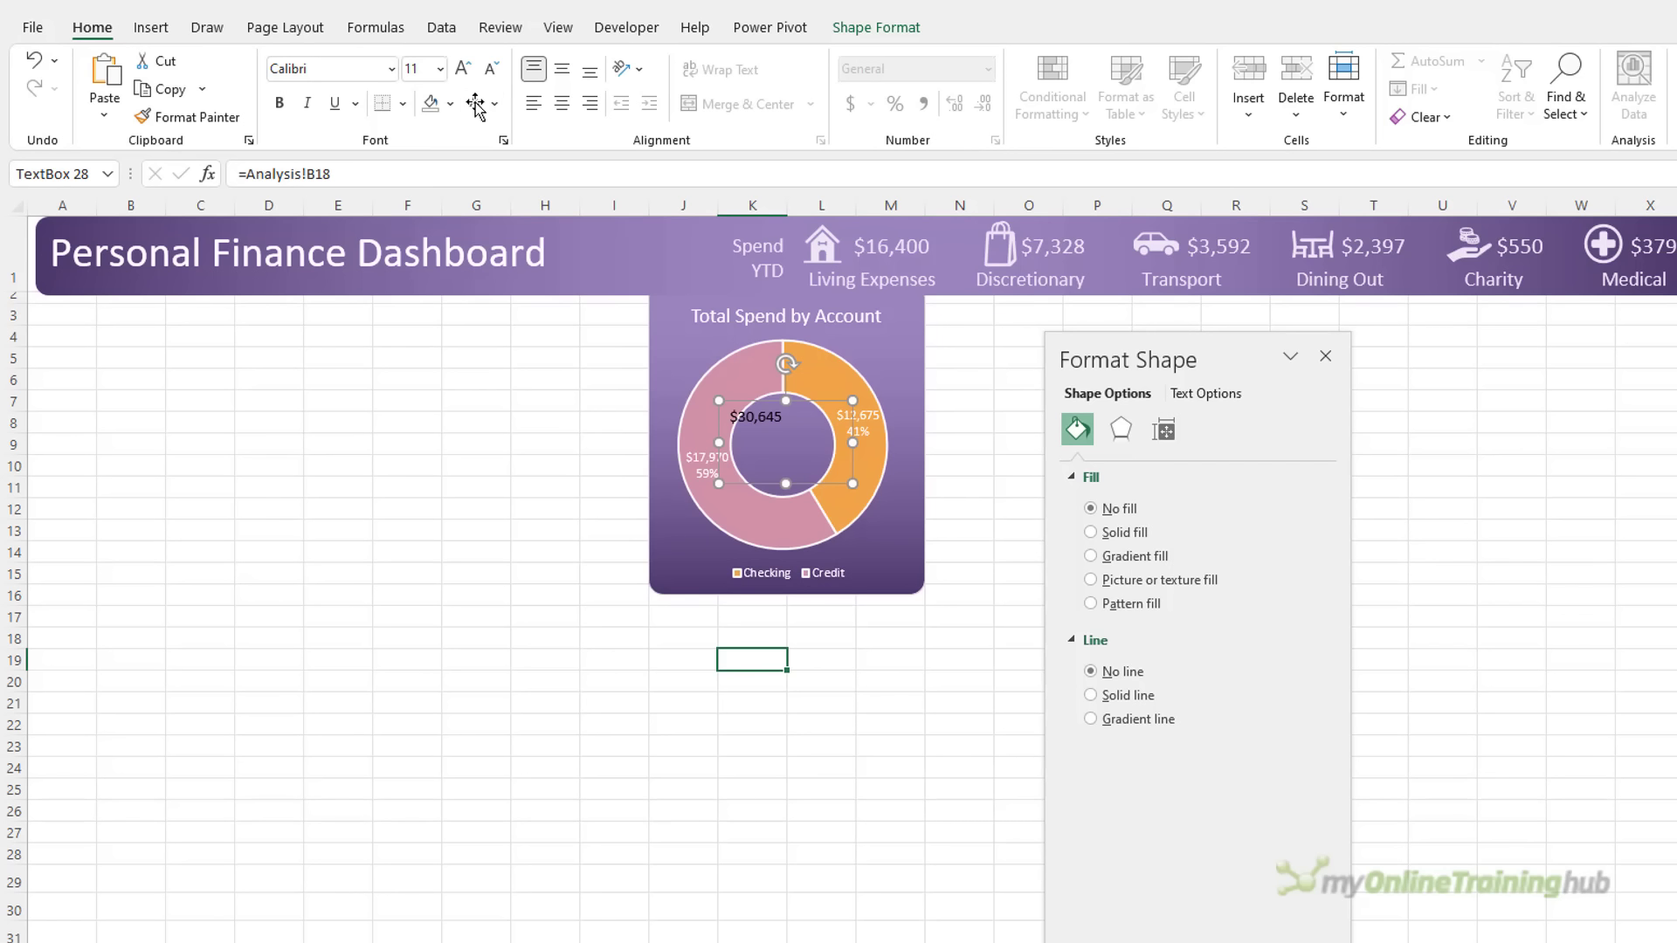
left_click(562, 68)
left_click(562, 105)
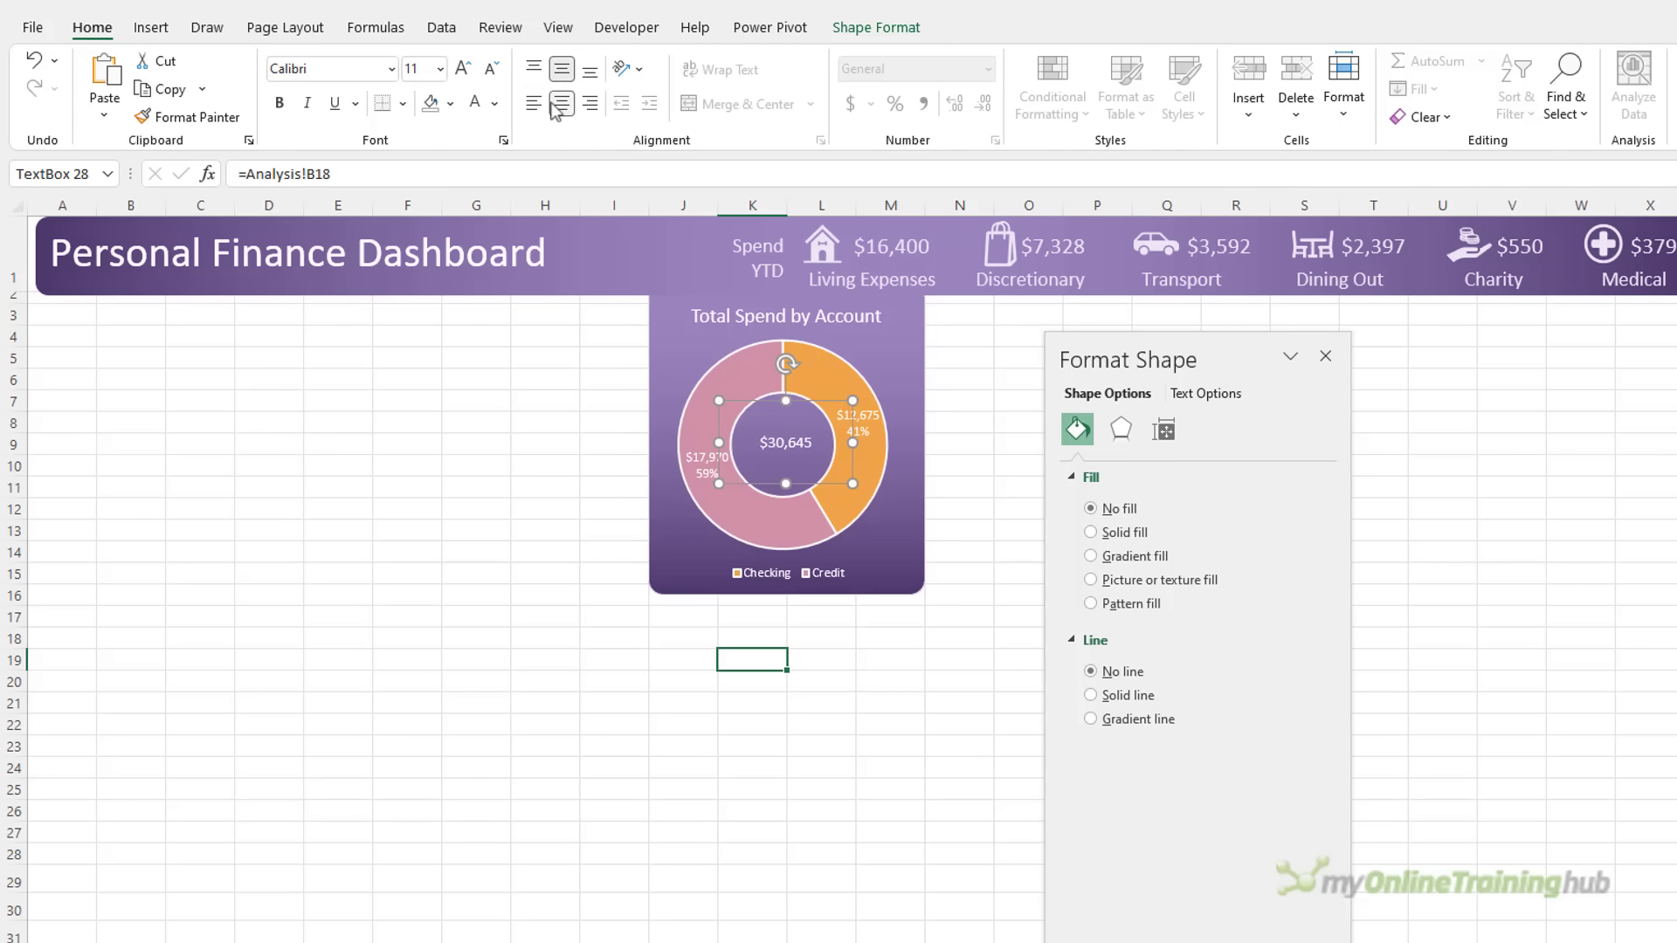
left_click(464, 70)
left_click(464, 70)
left_click(464, 69)
left_click(464, 70)
left_click(464, 70)
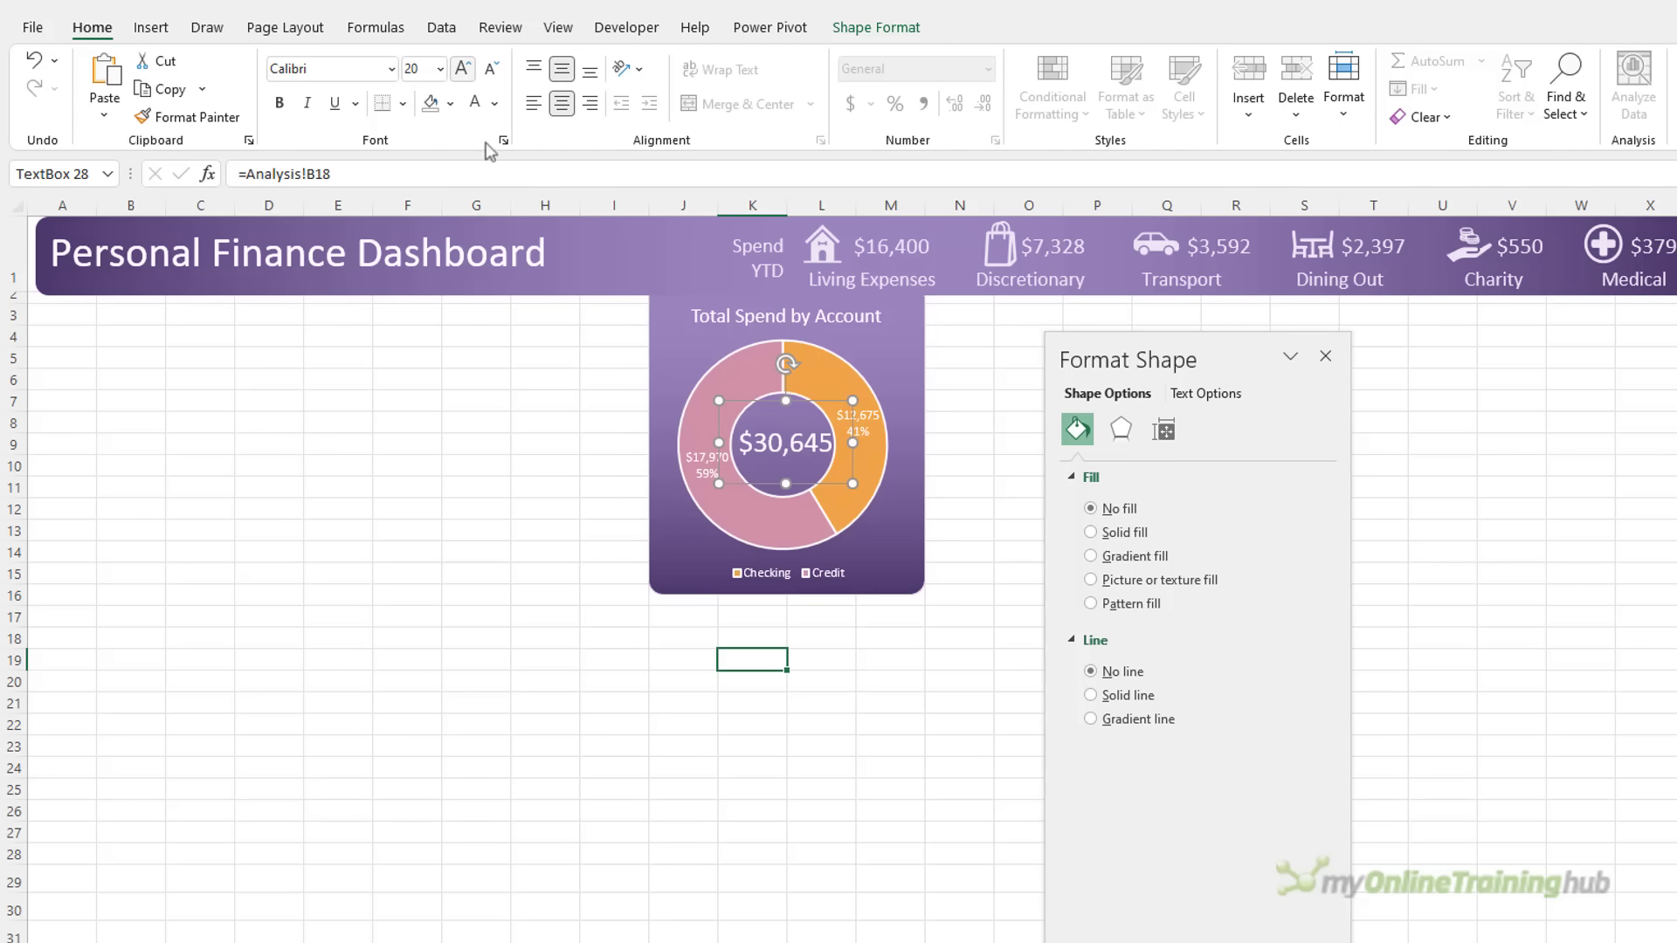
left_click(566, 474)
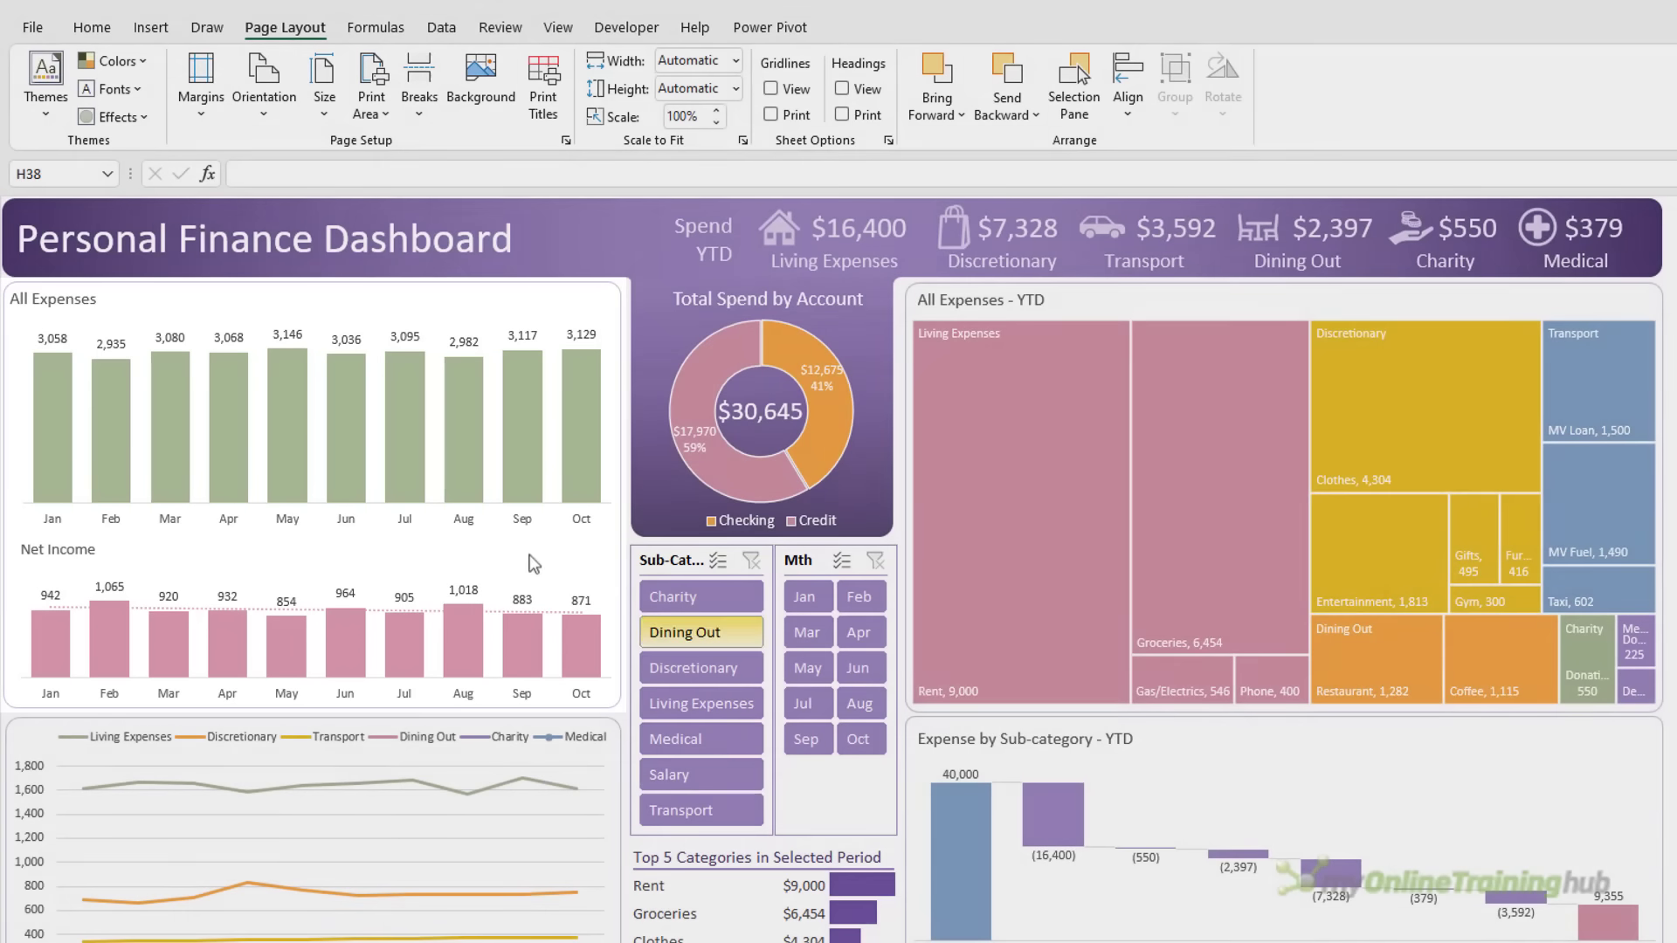
left_click(533, 556)
left_click(533, 342)
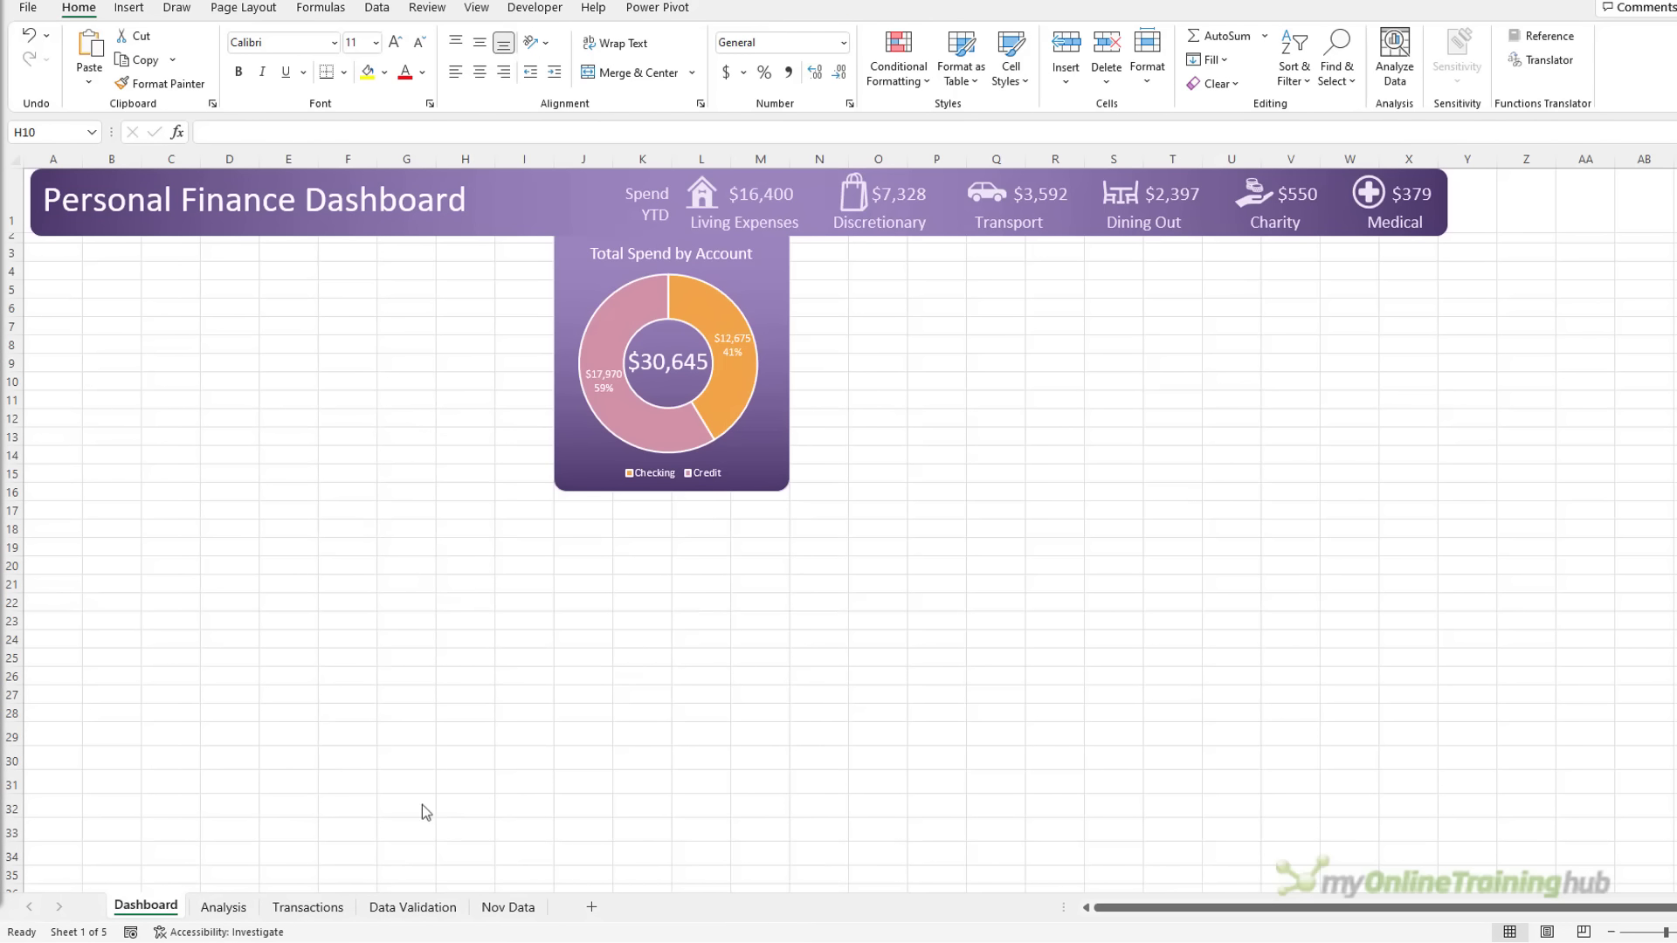
Create a PivotTable from the Transactions table at Analysis!$D$3
left_click(306, 907)
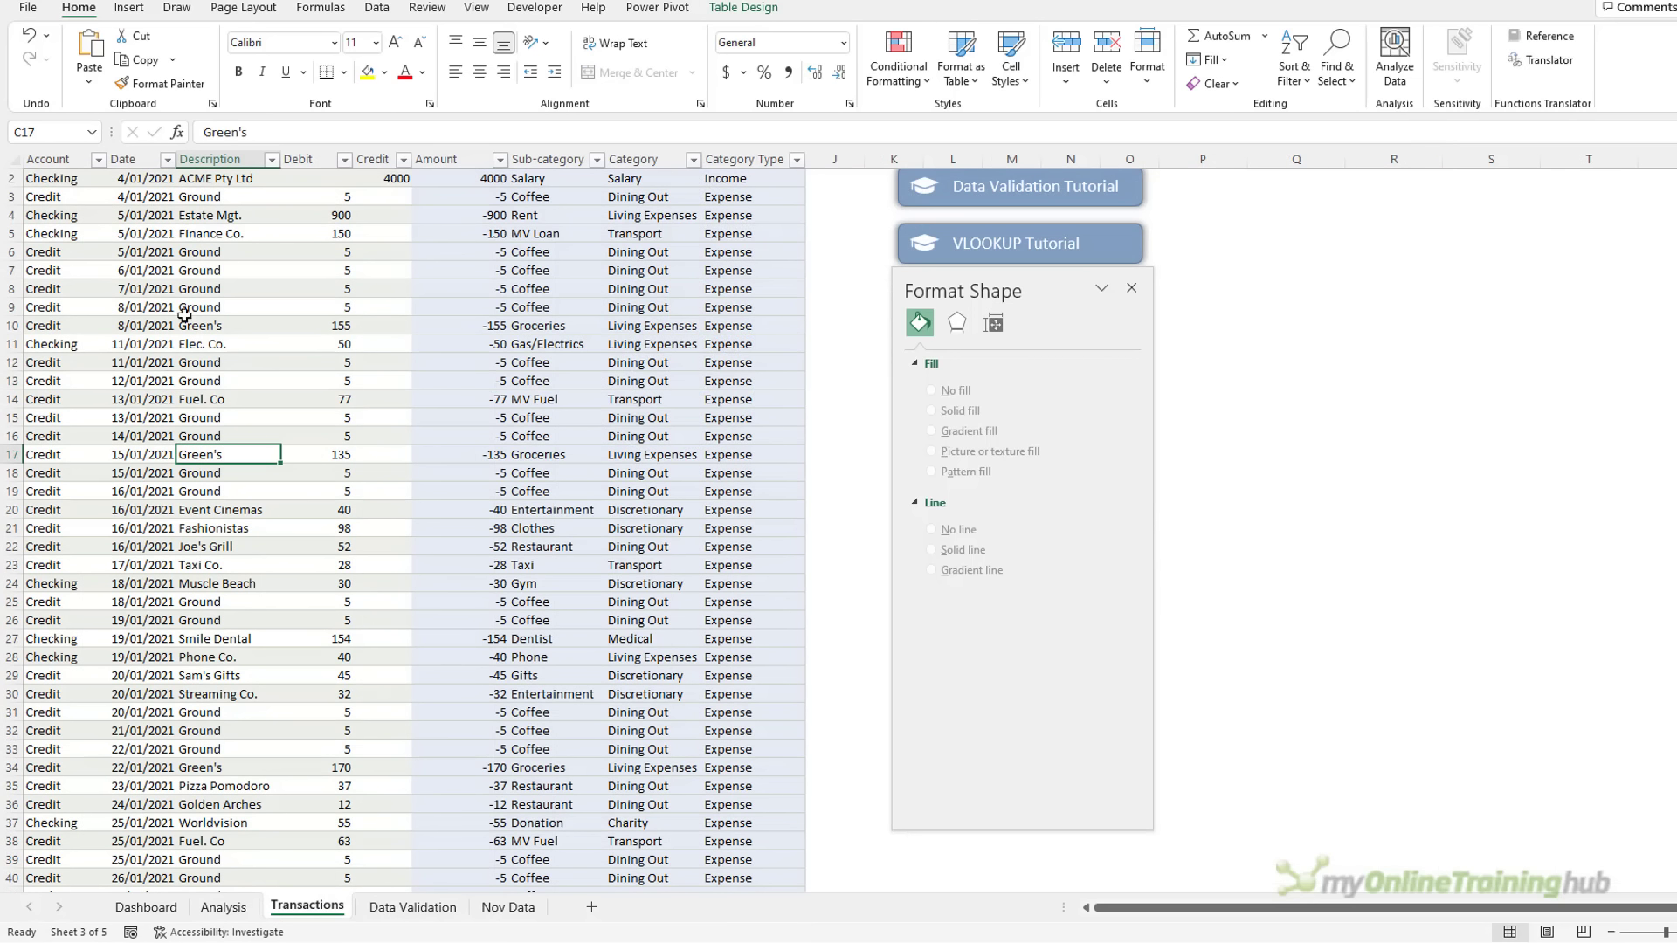
left_click(129, 8)
left_click(46, 51)
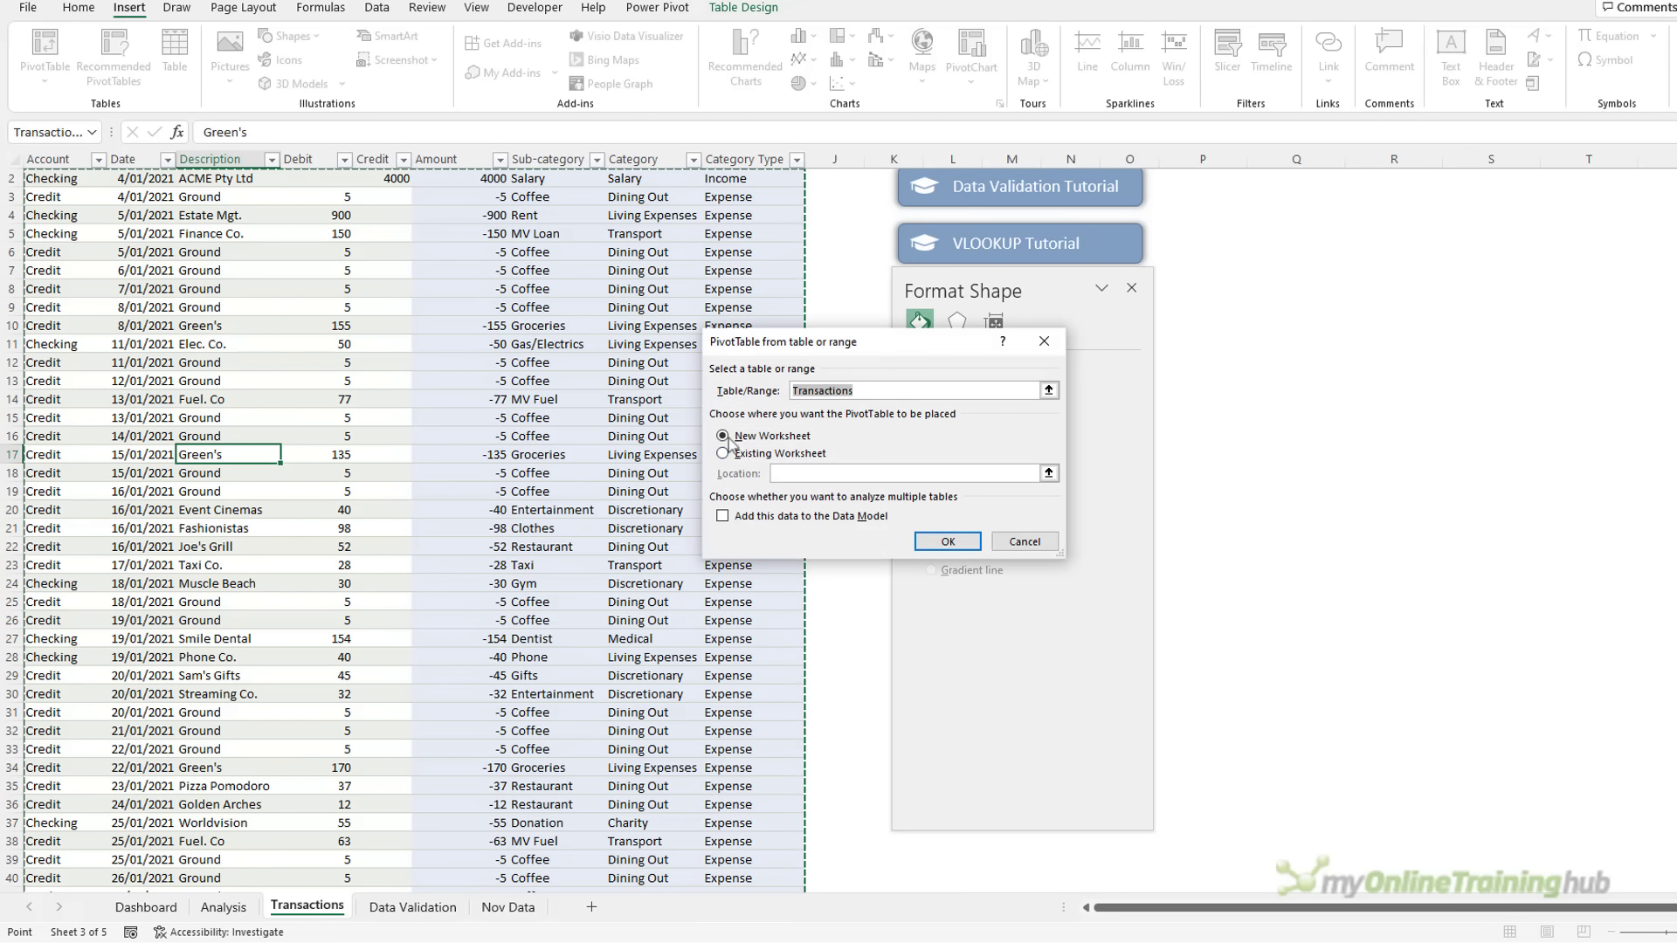
left_click(760, 454)
left_click(223, 907)
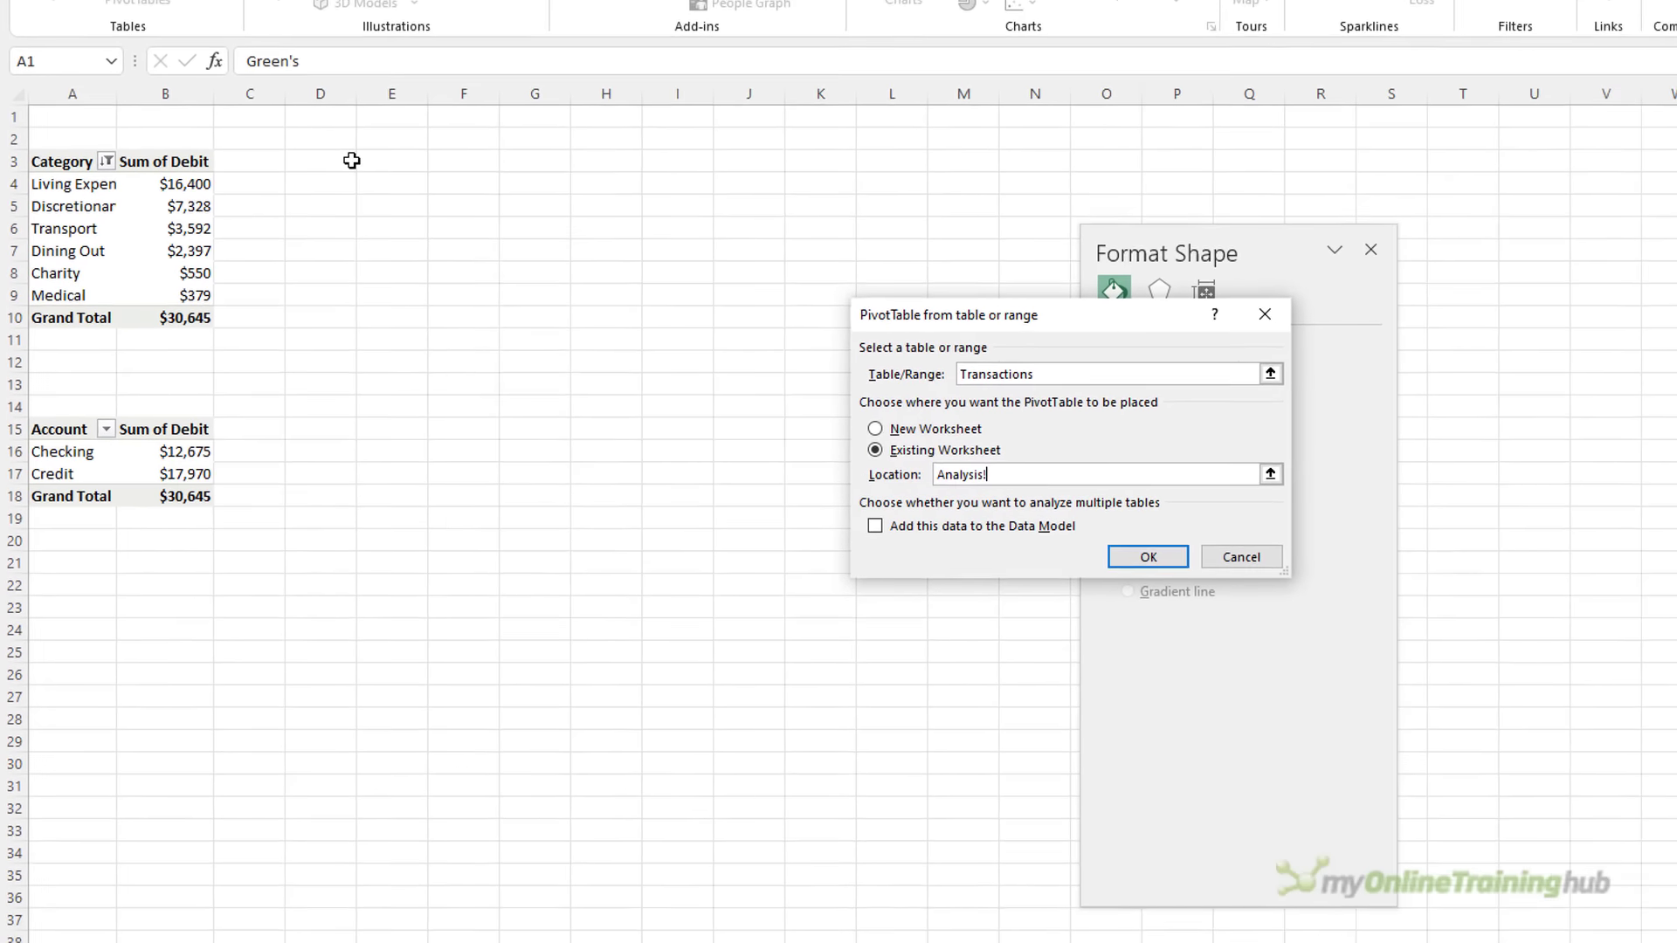
left_click(352, 161)
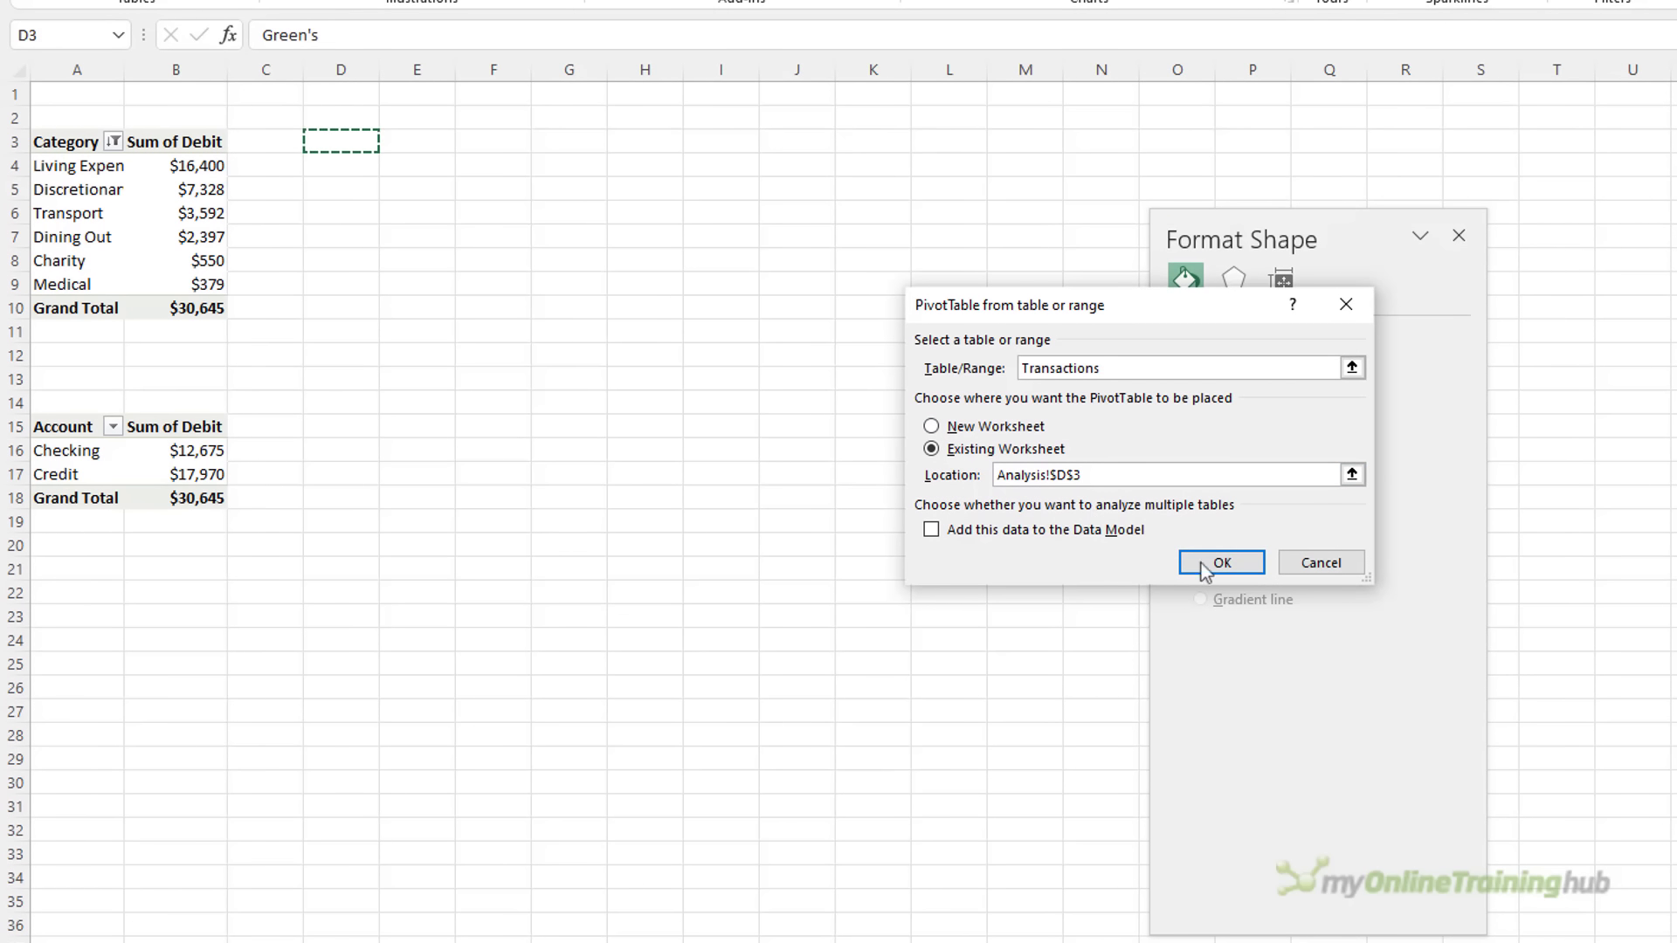
left_click(1147, 557)
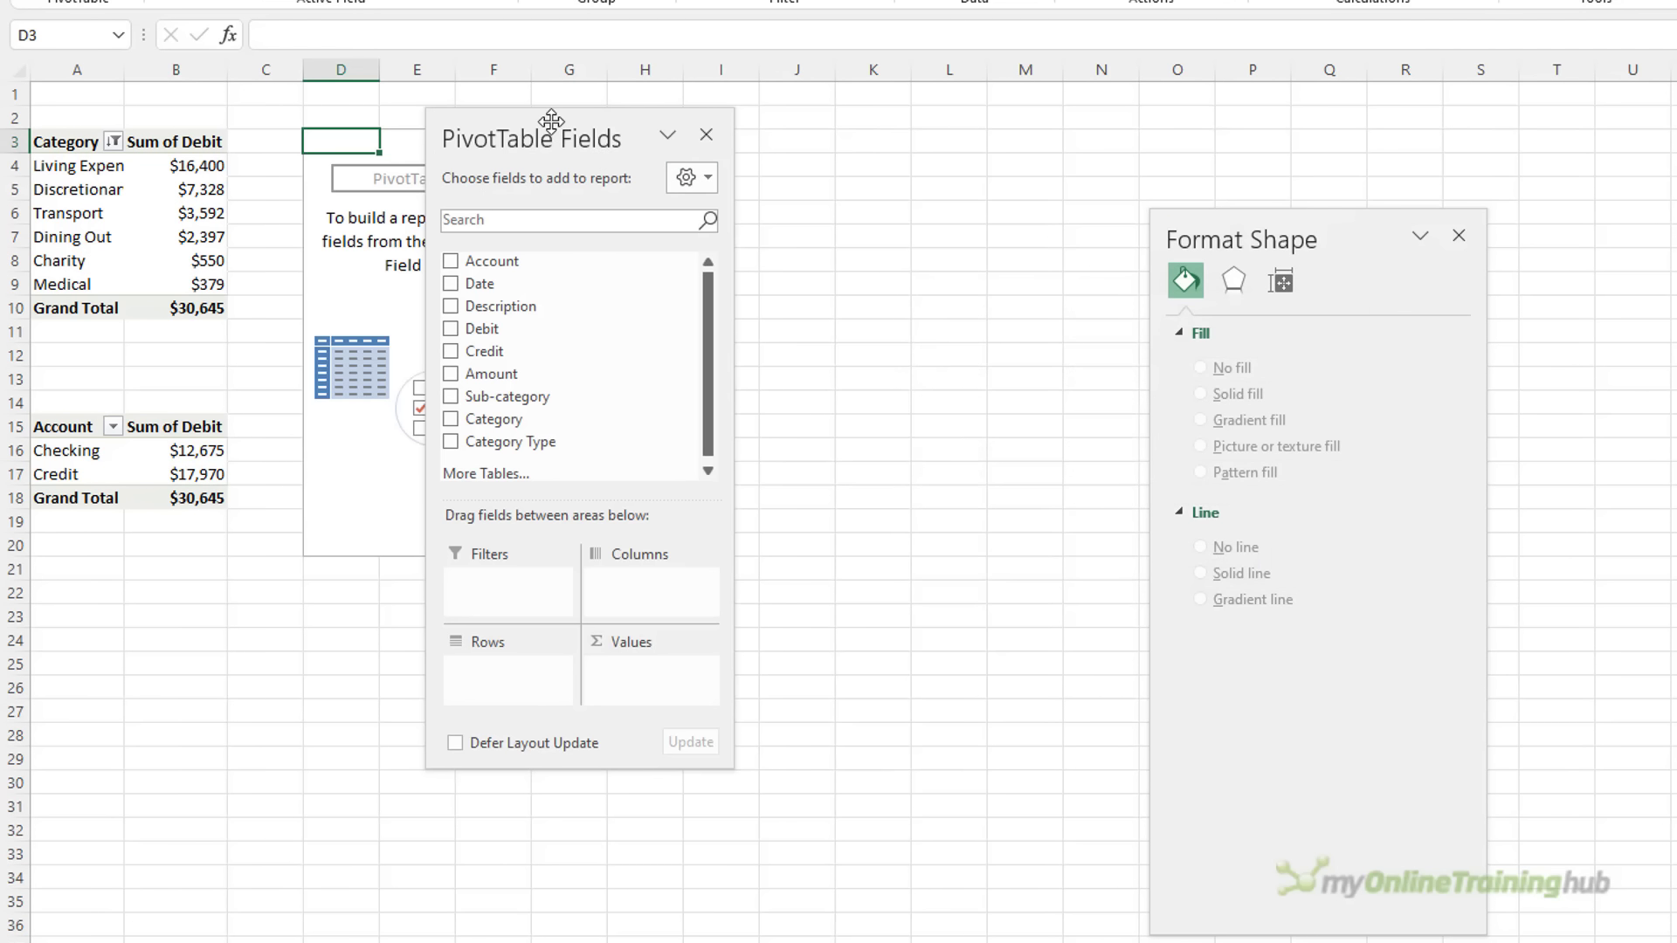
Filter the pivot by Category Type and list Date grouped by months only
left_click_drag(551, 120, 786, 118)
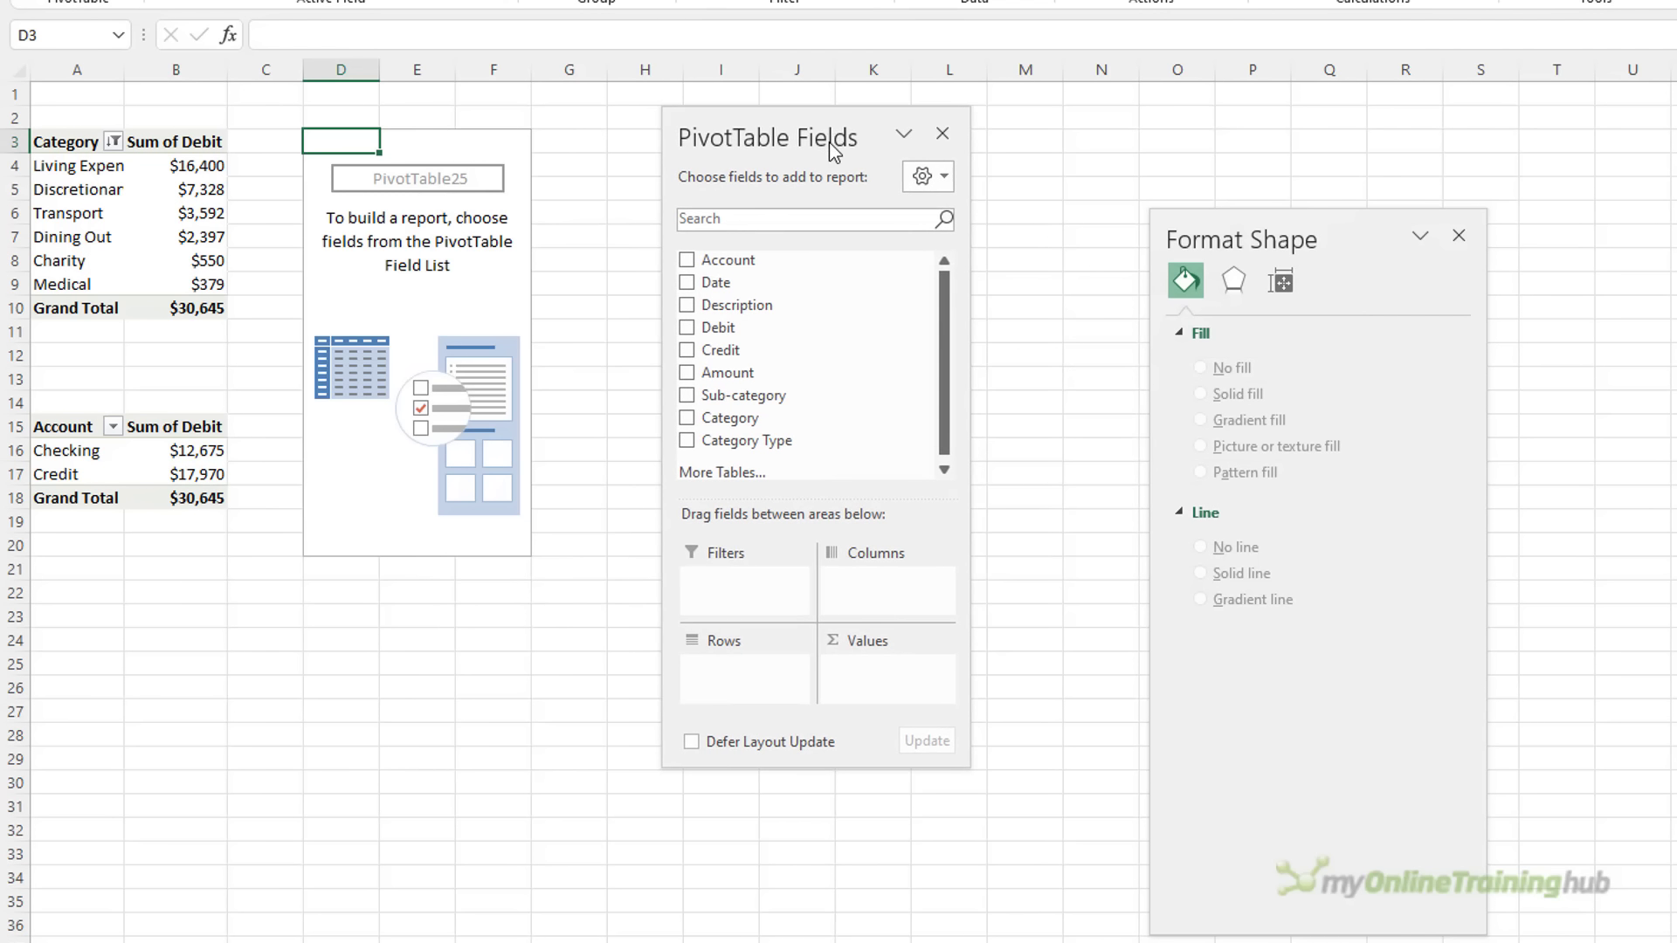
left_click_drag(746, 440, 758, 578)
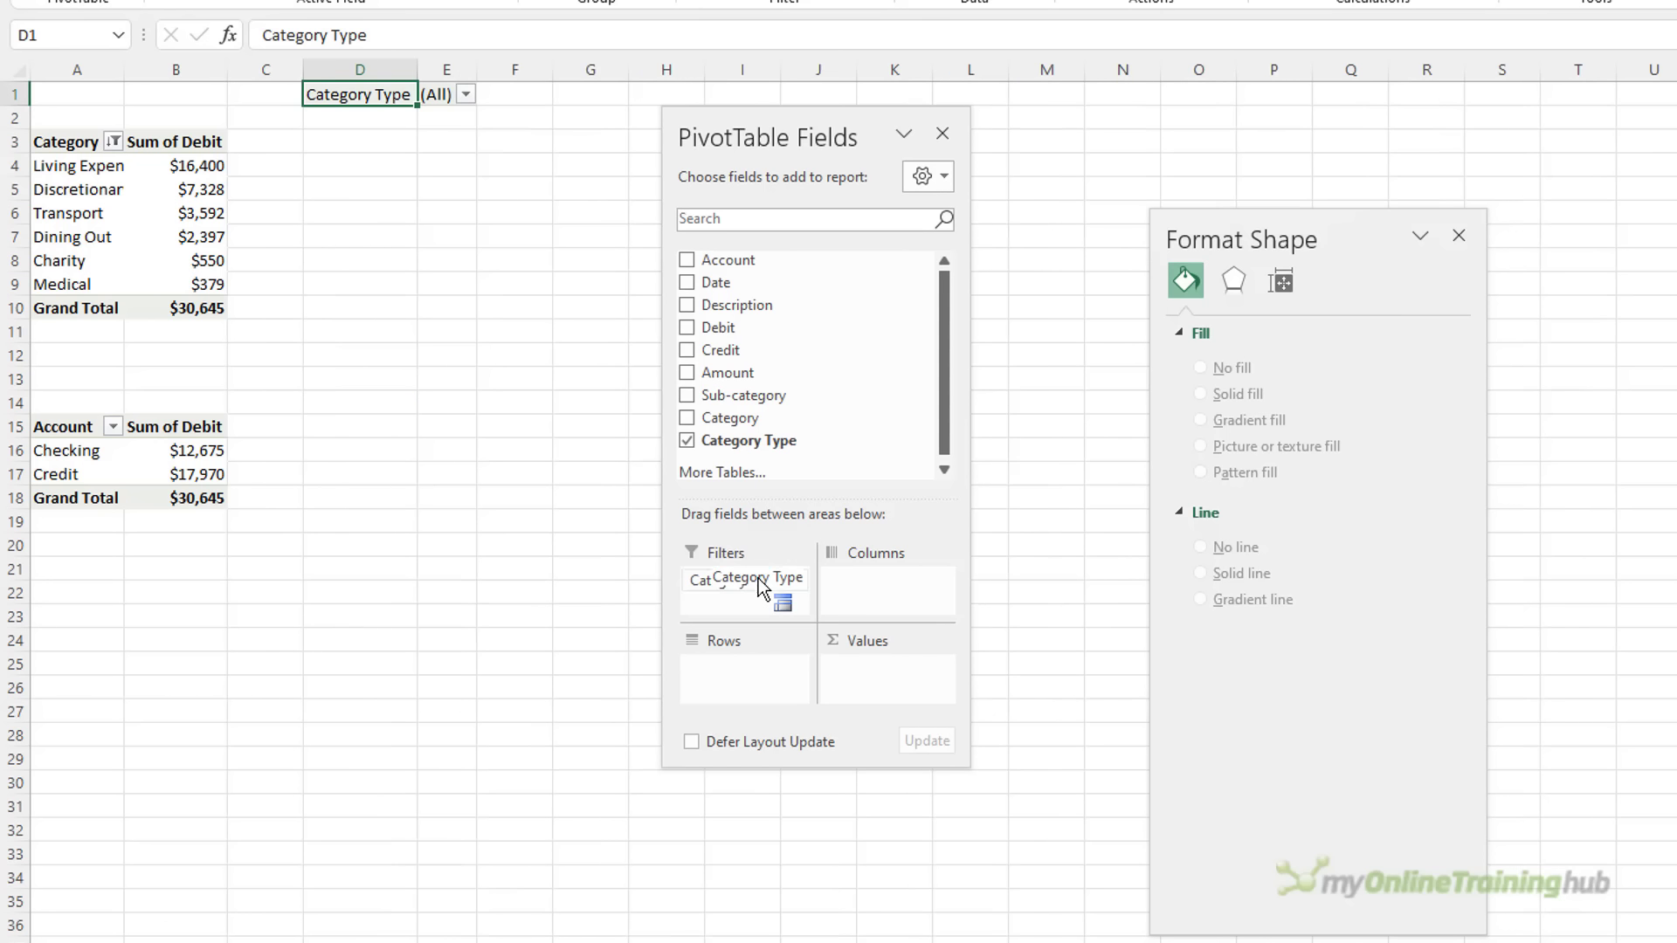
left_click(687, 283)
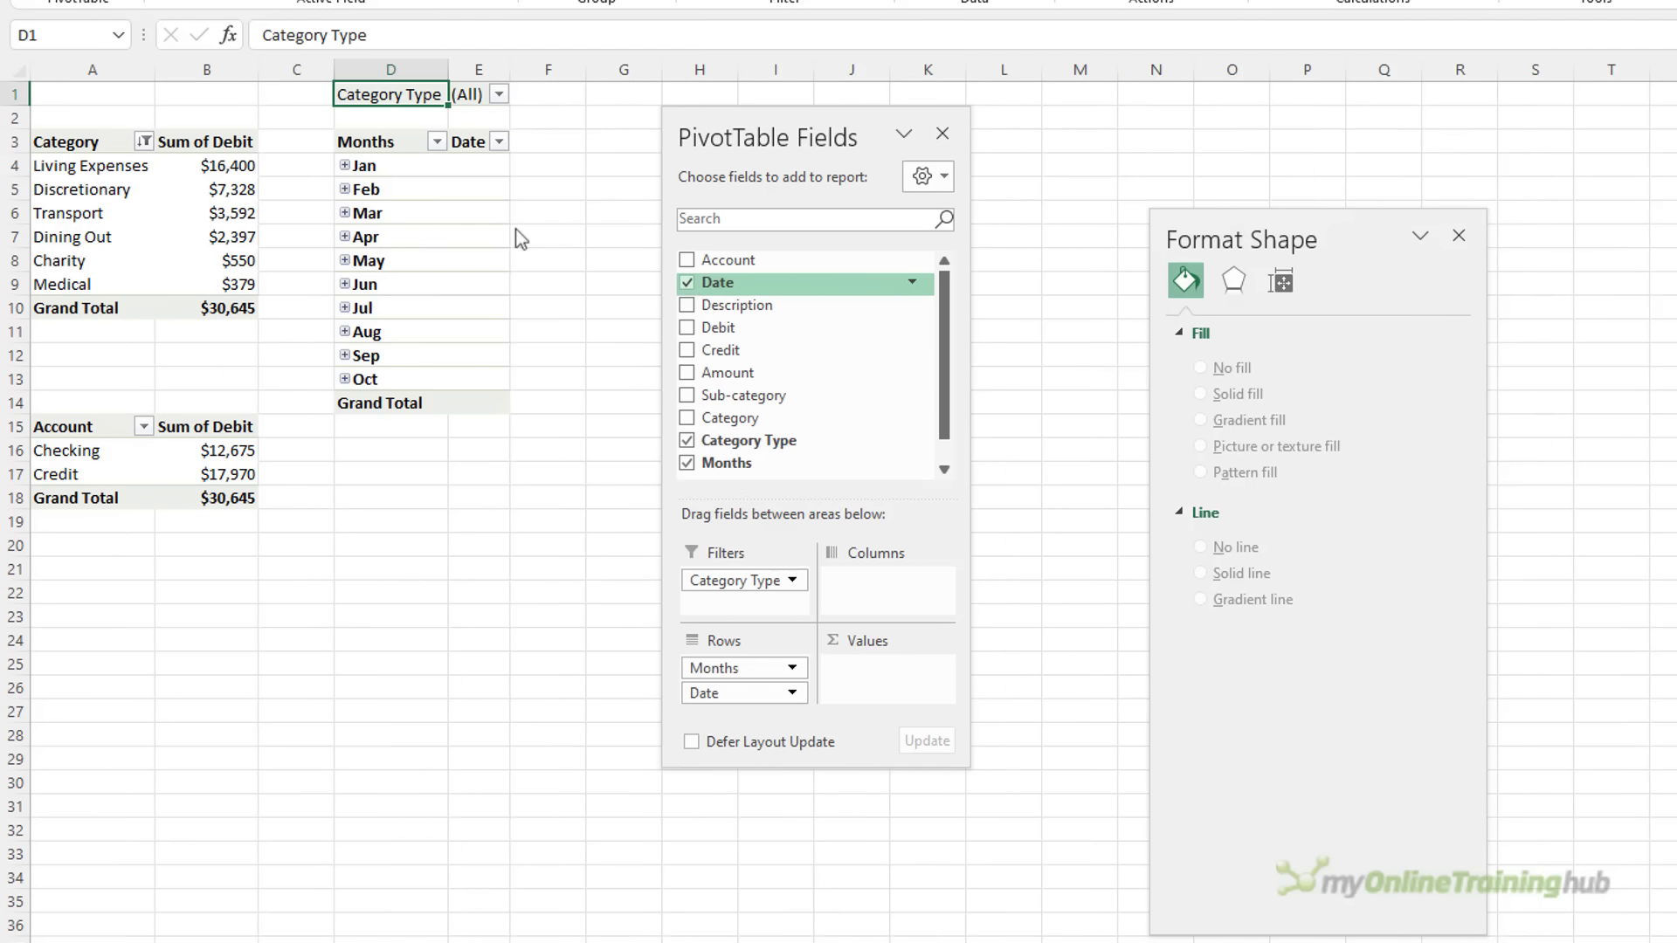
right_click(381, 186)
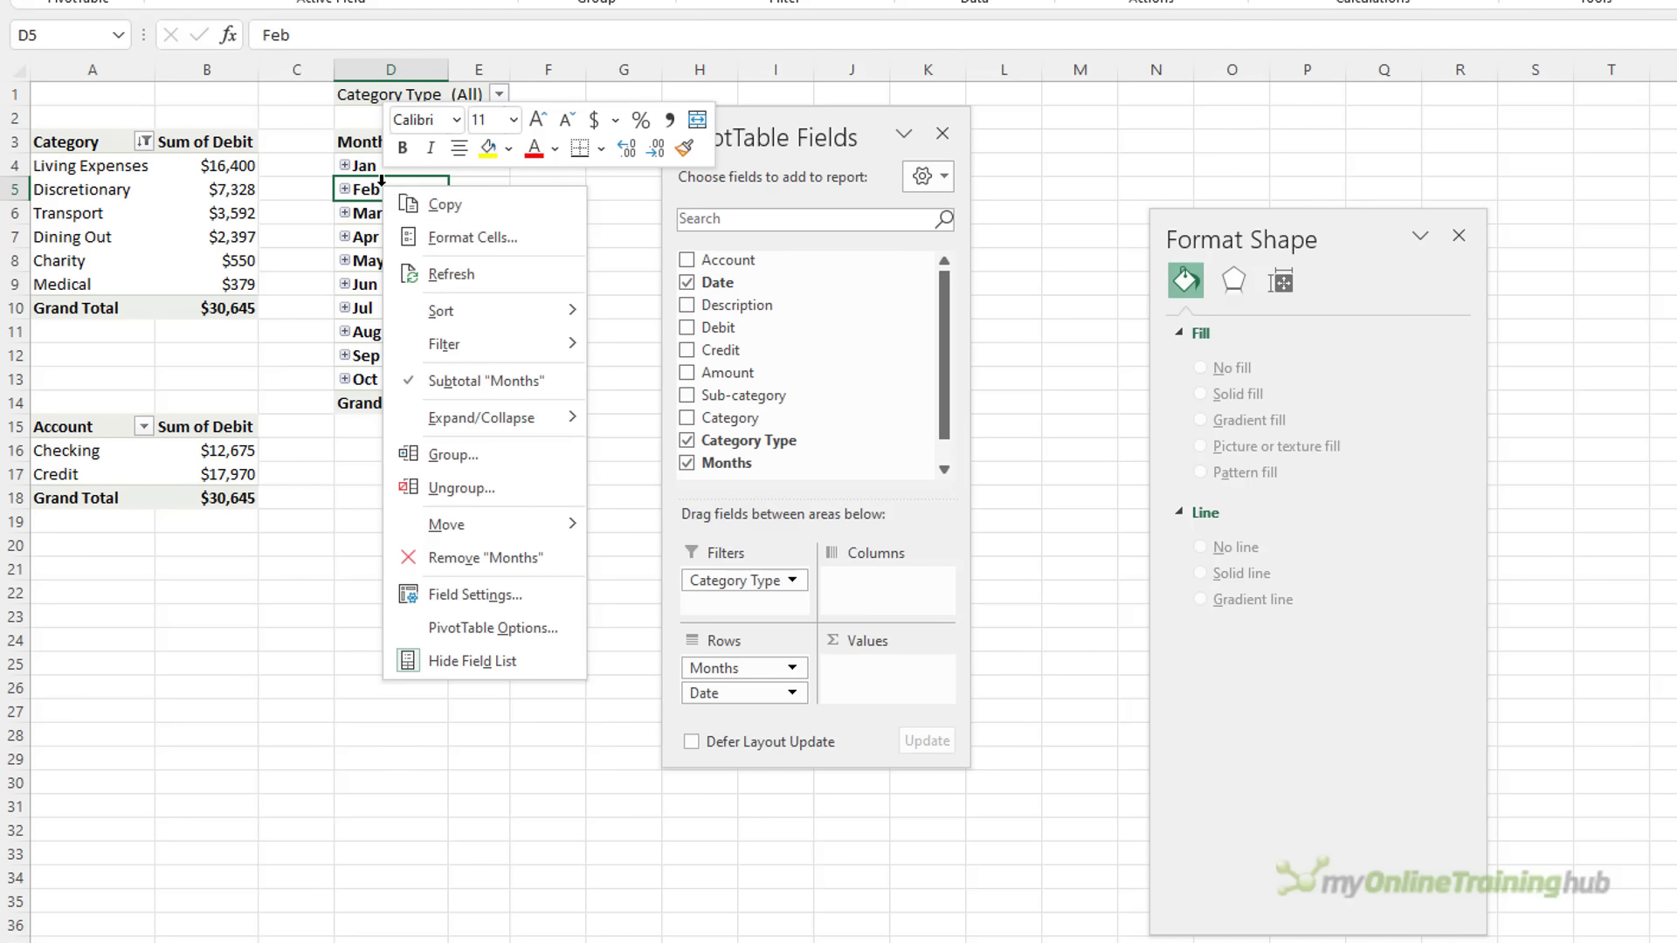
left_click(501, 453)
left_click(426, 463)
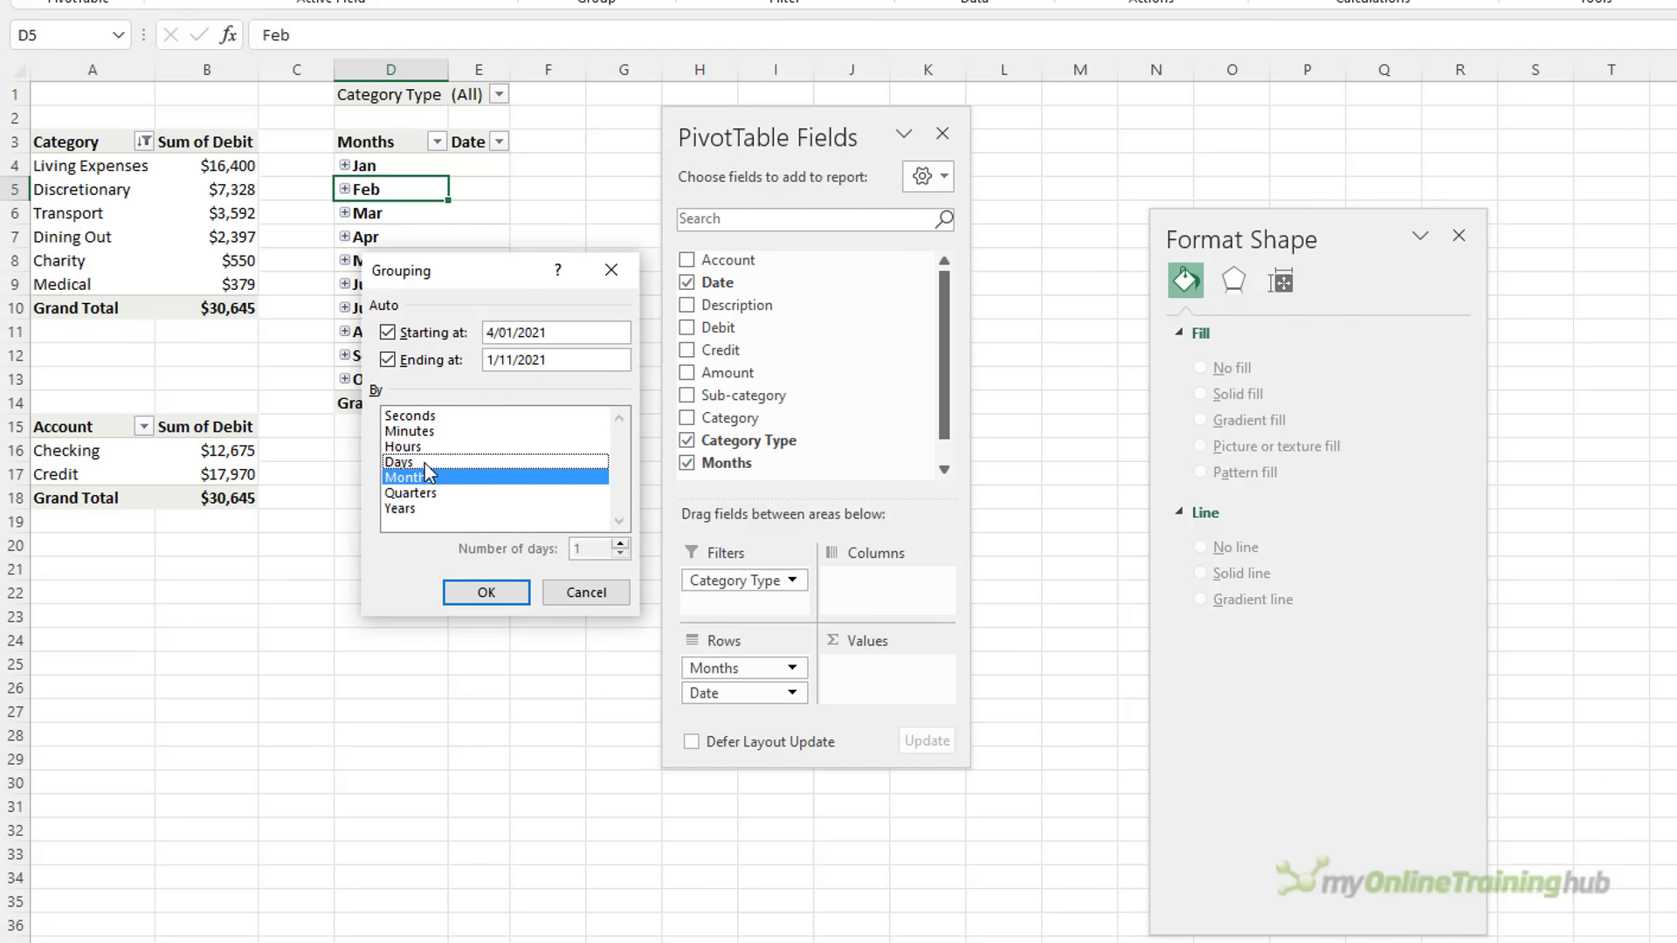
left_click(483, 598)
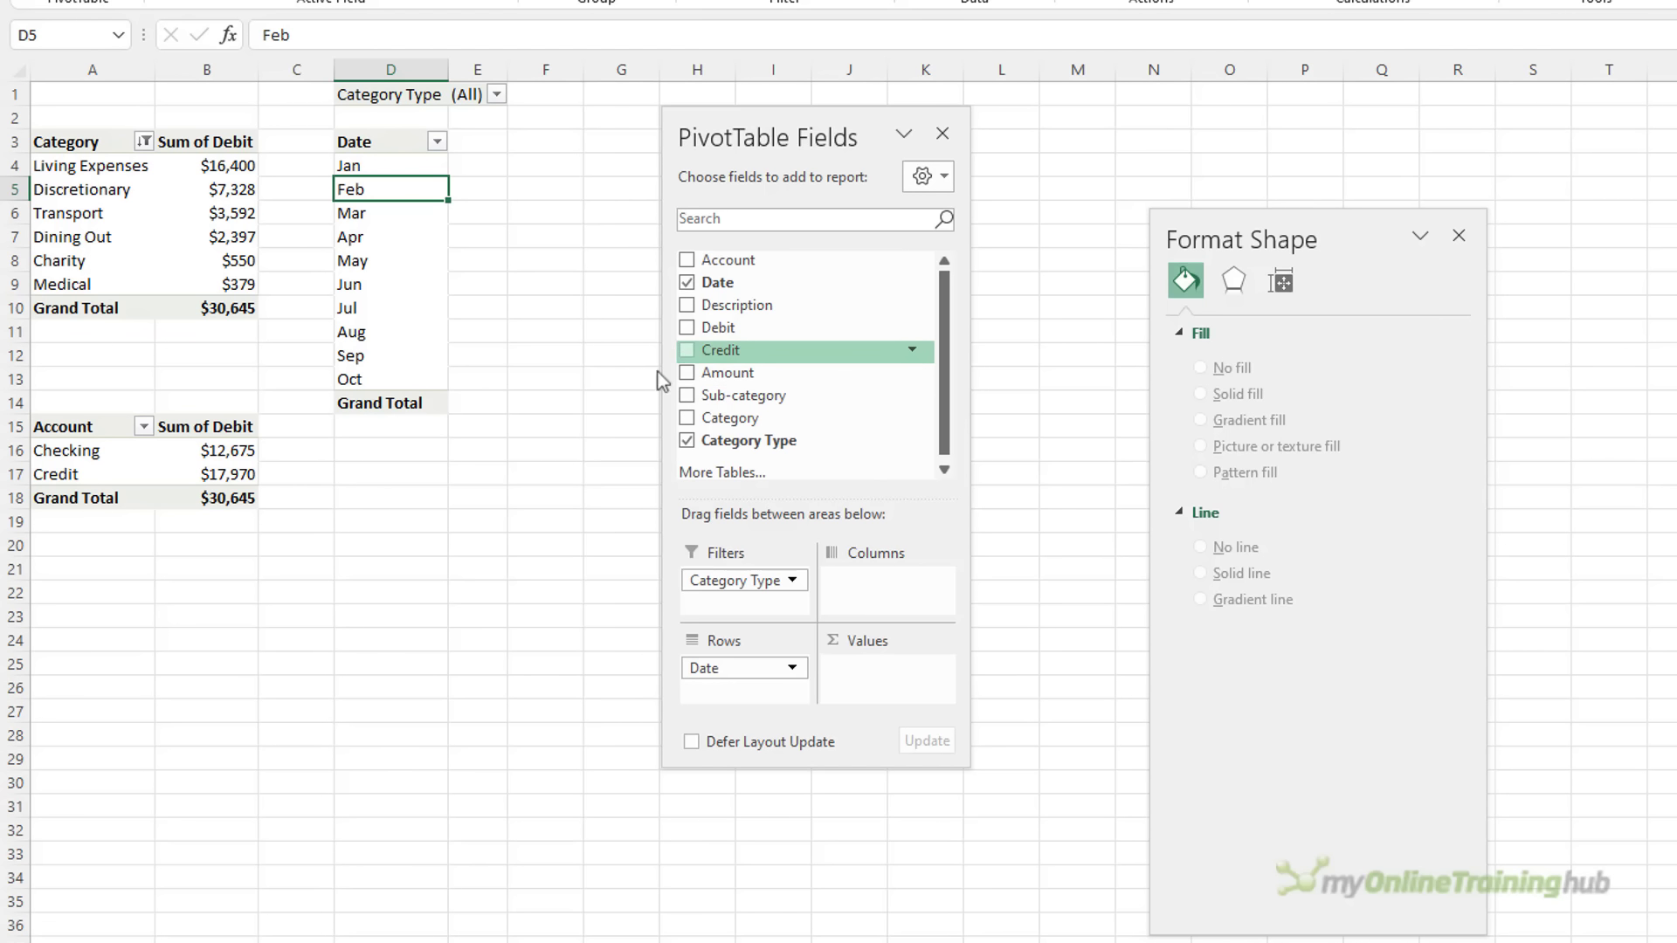
Sum Debit per month and rename the PivotTable PtExpColChart
left_click(686, 330)
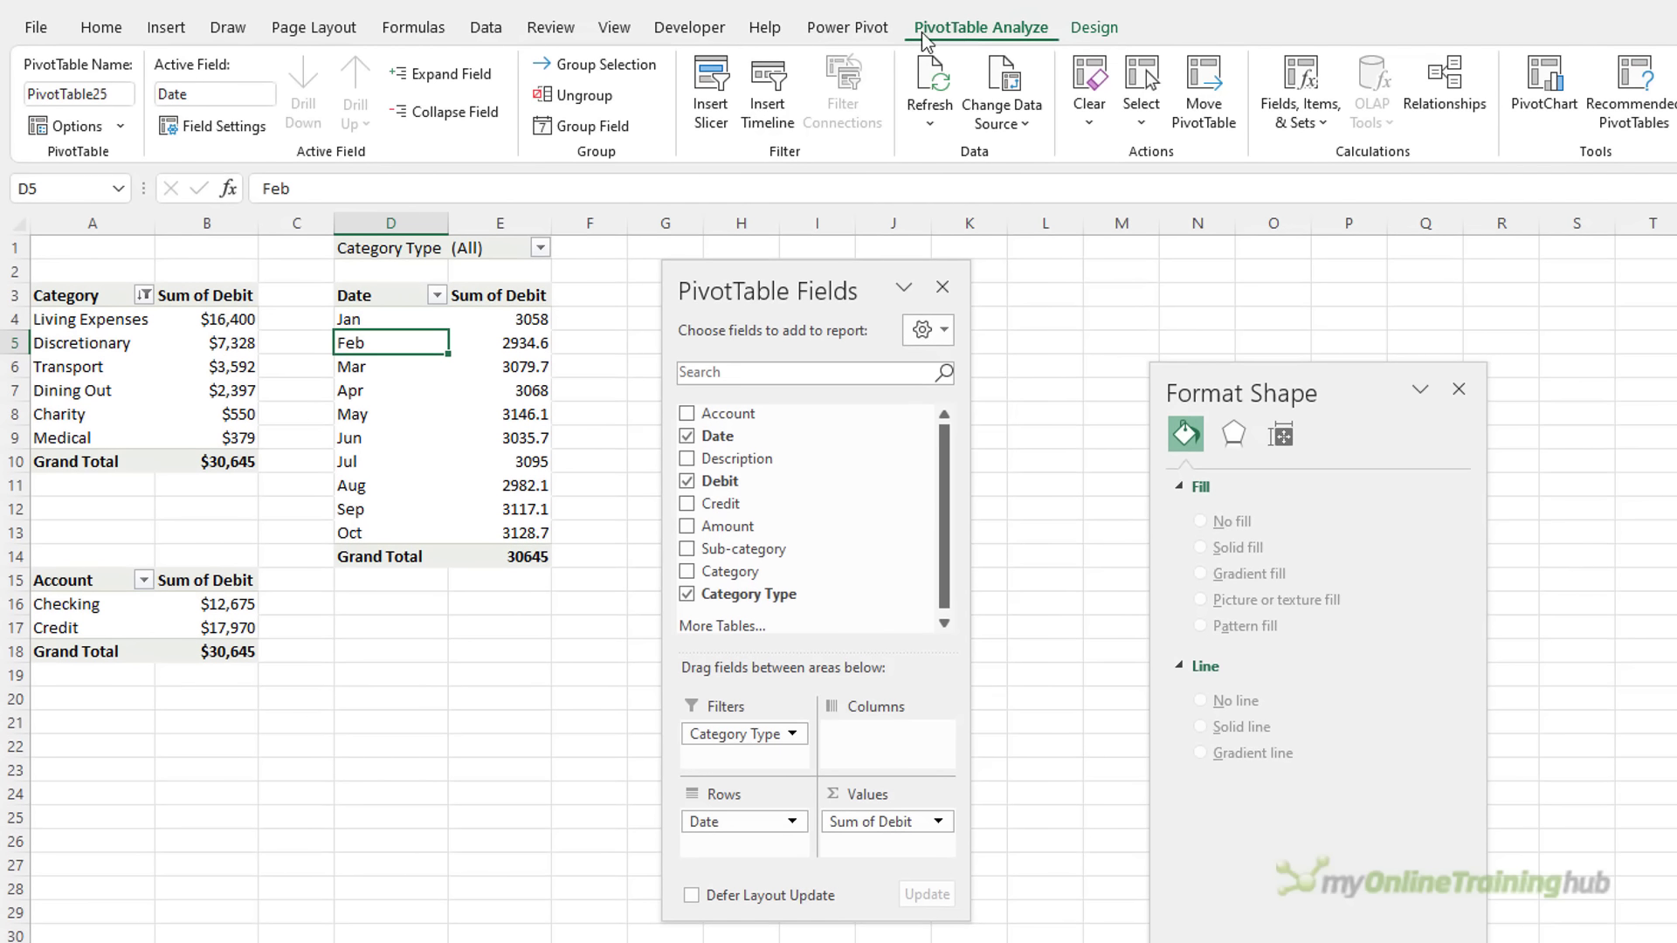
left_click(131, 96)
type("Pt")
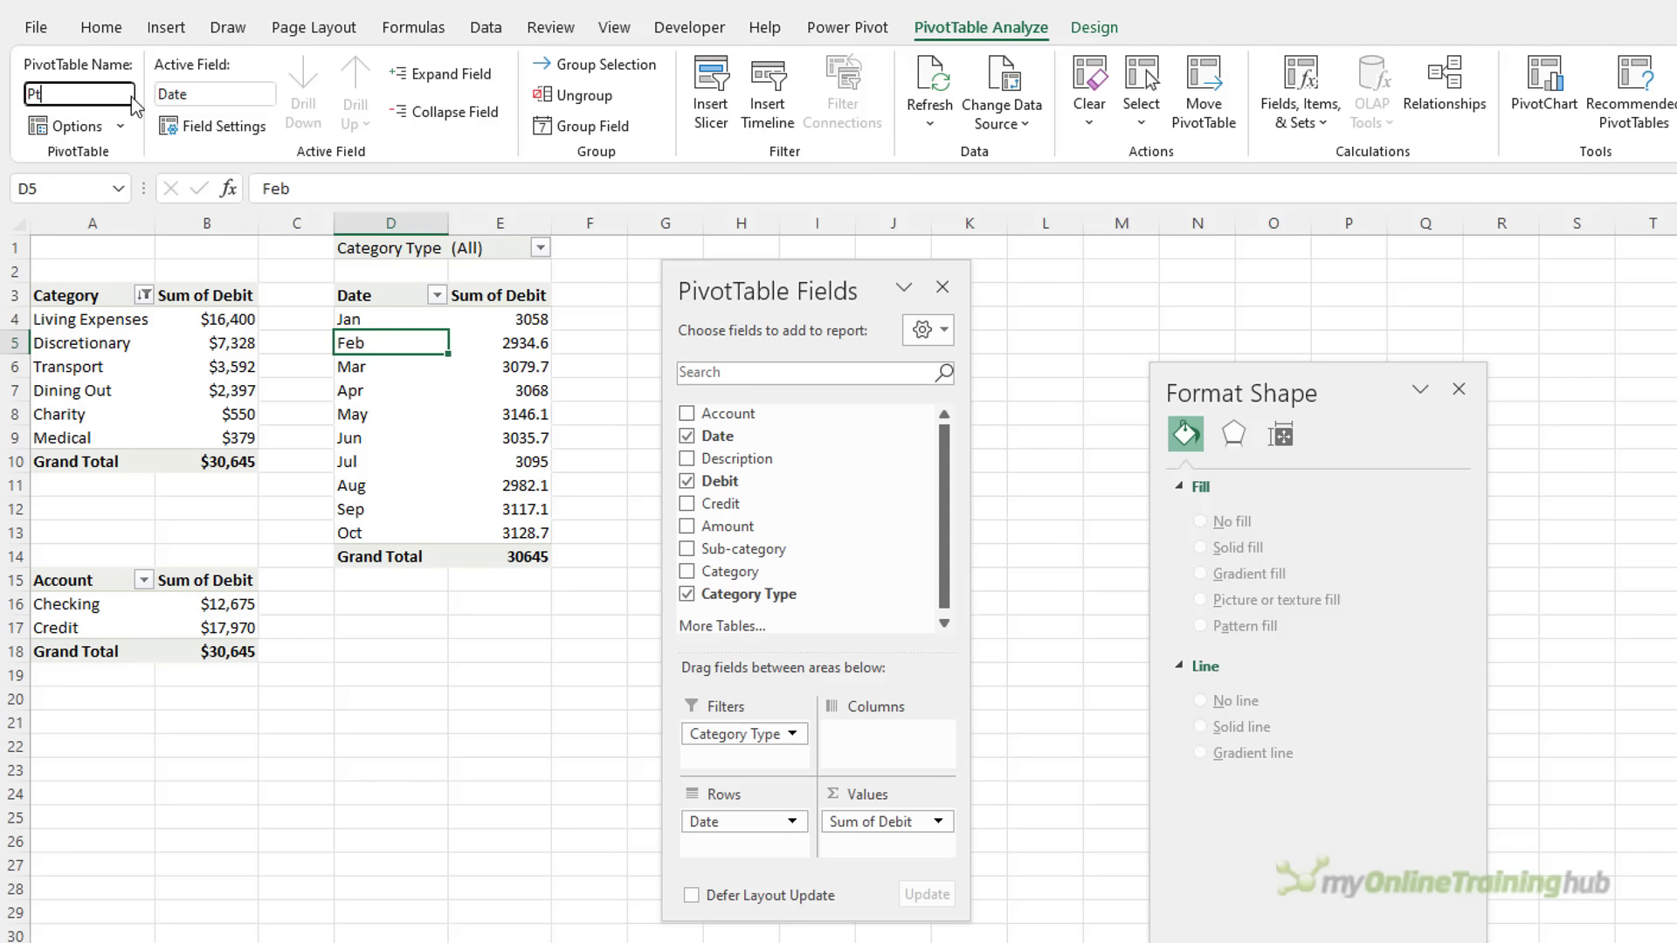
type("ExpColChart")
key("Return")
Format the Debit sums as whole numbers with thousands separators, then begin a PivotChart
right_click(470, 344)
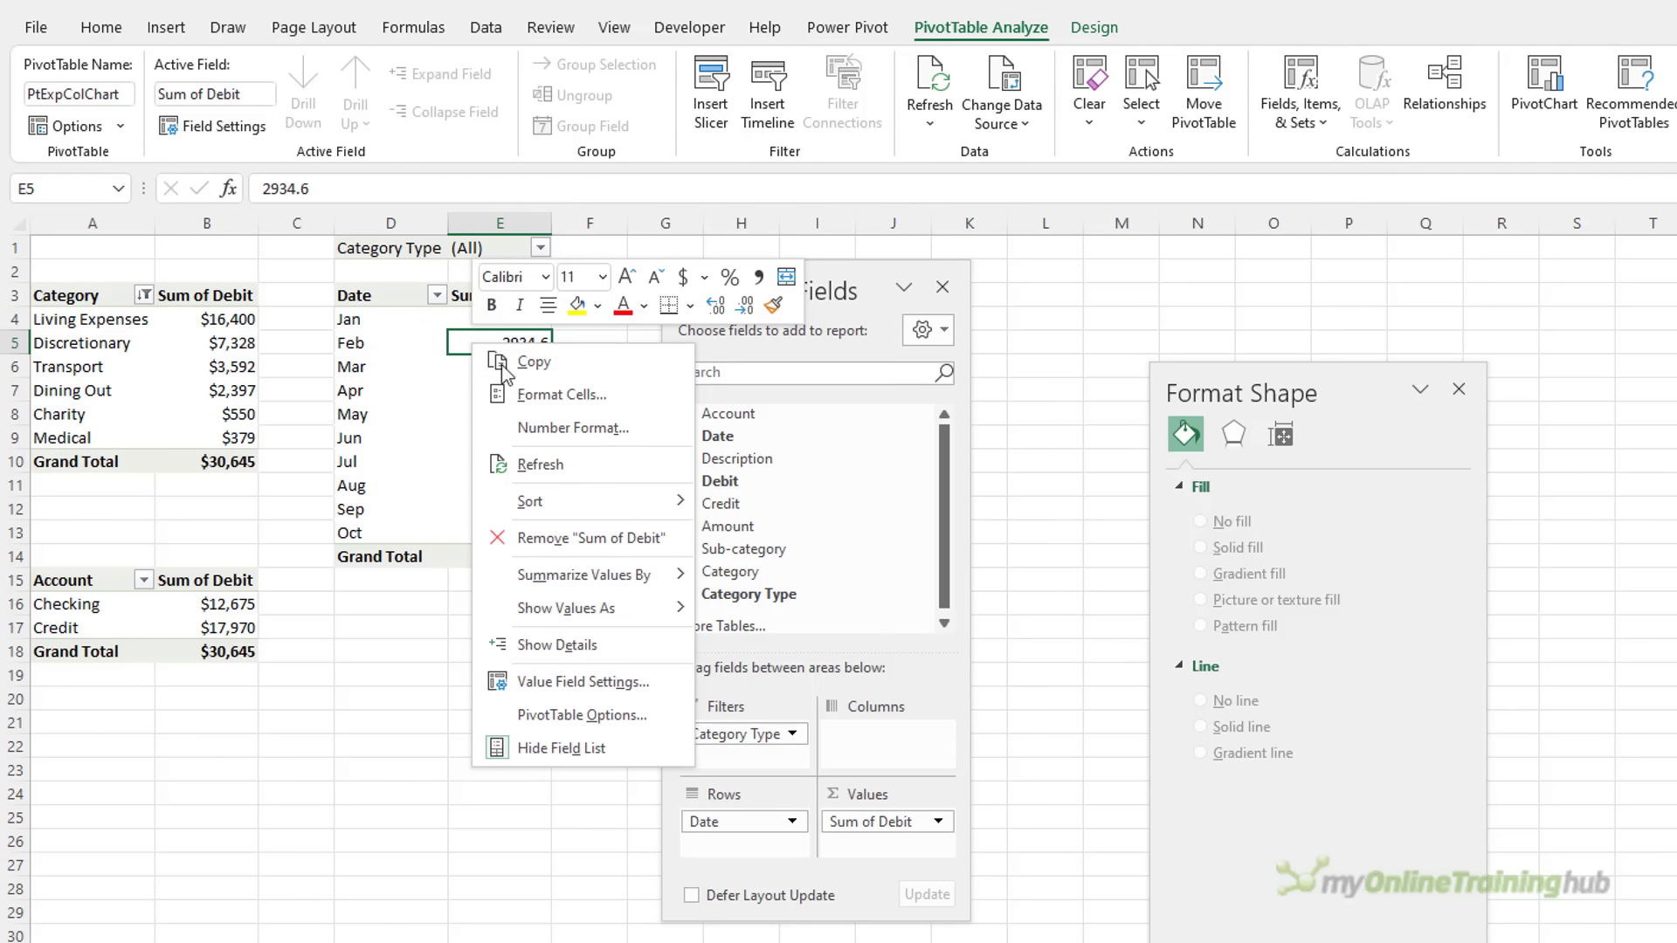
left_click(587, 428)
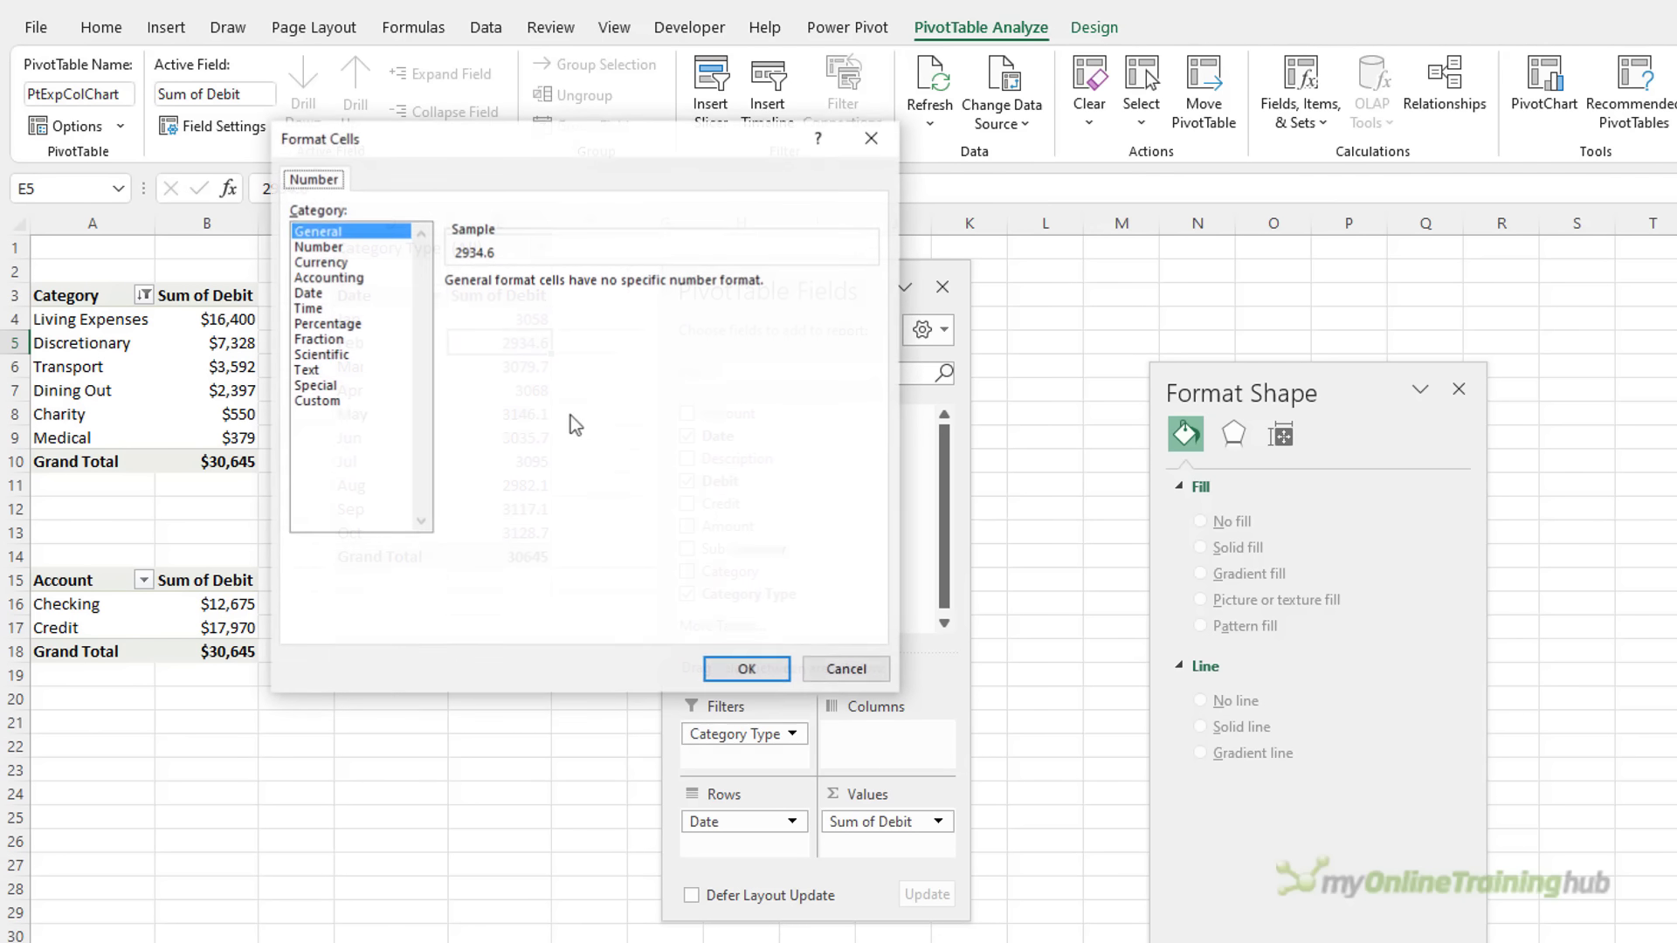
left_click(325, 248)
left_click(472, 313)
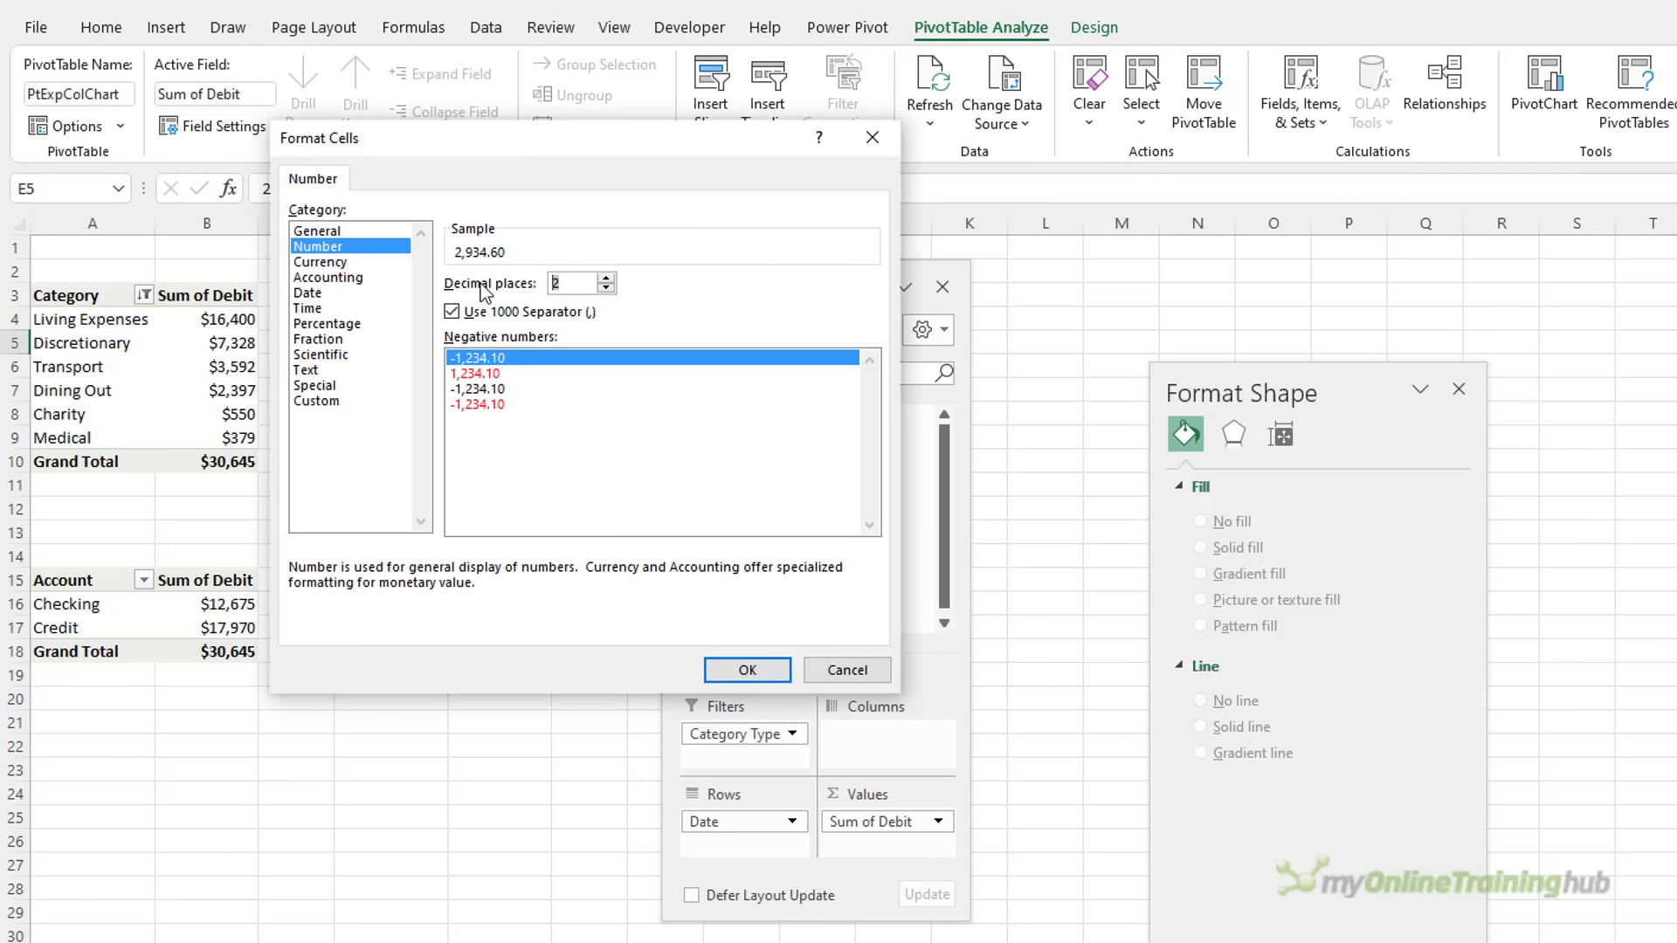
type("0")
key("Return")
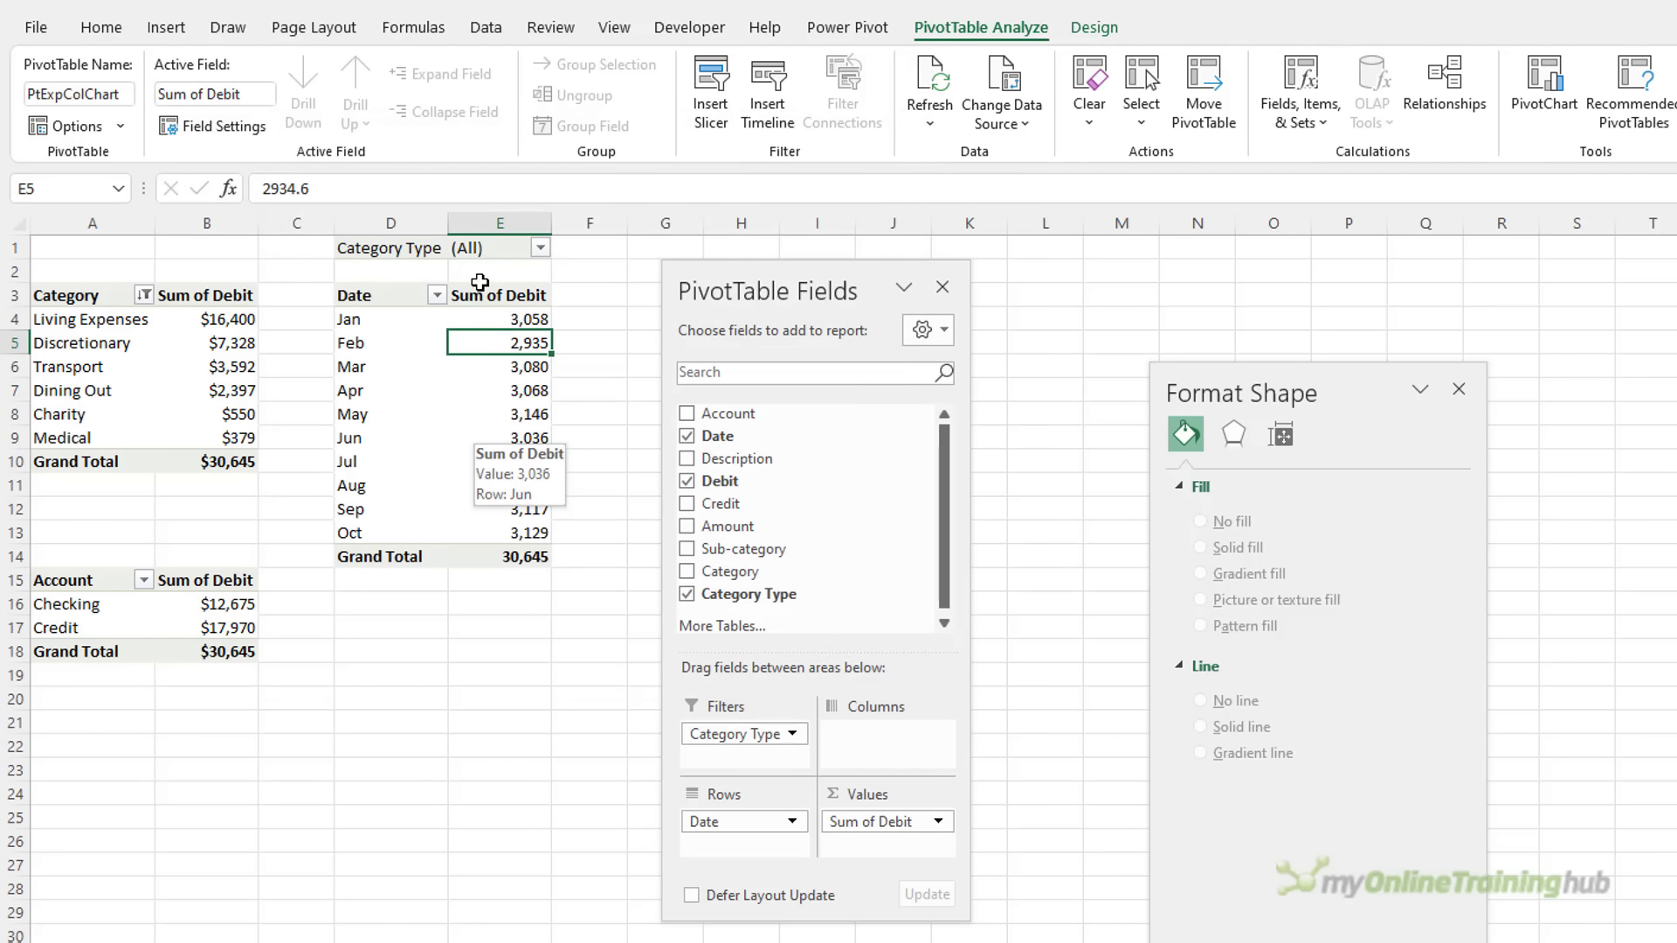
left_click(1544, 87)
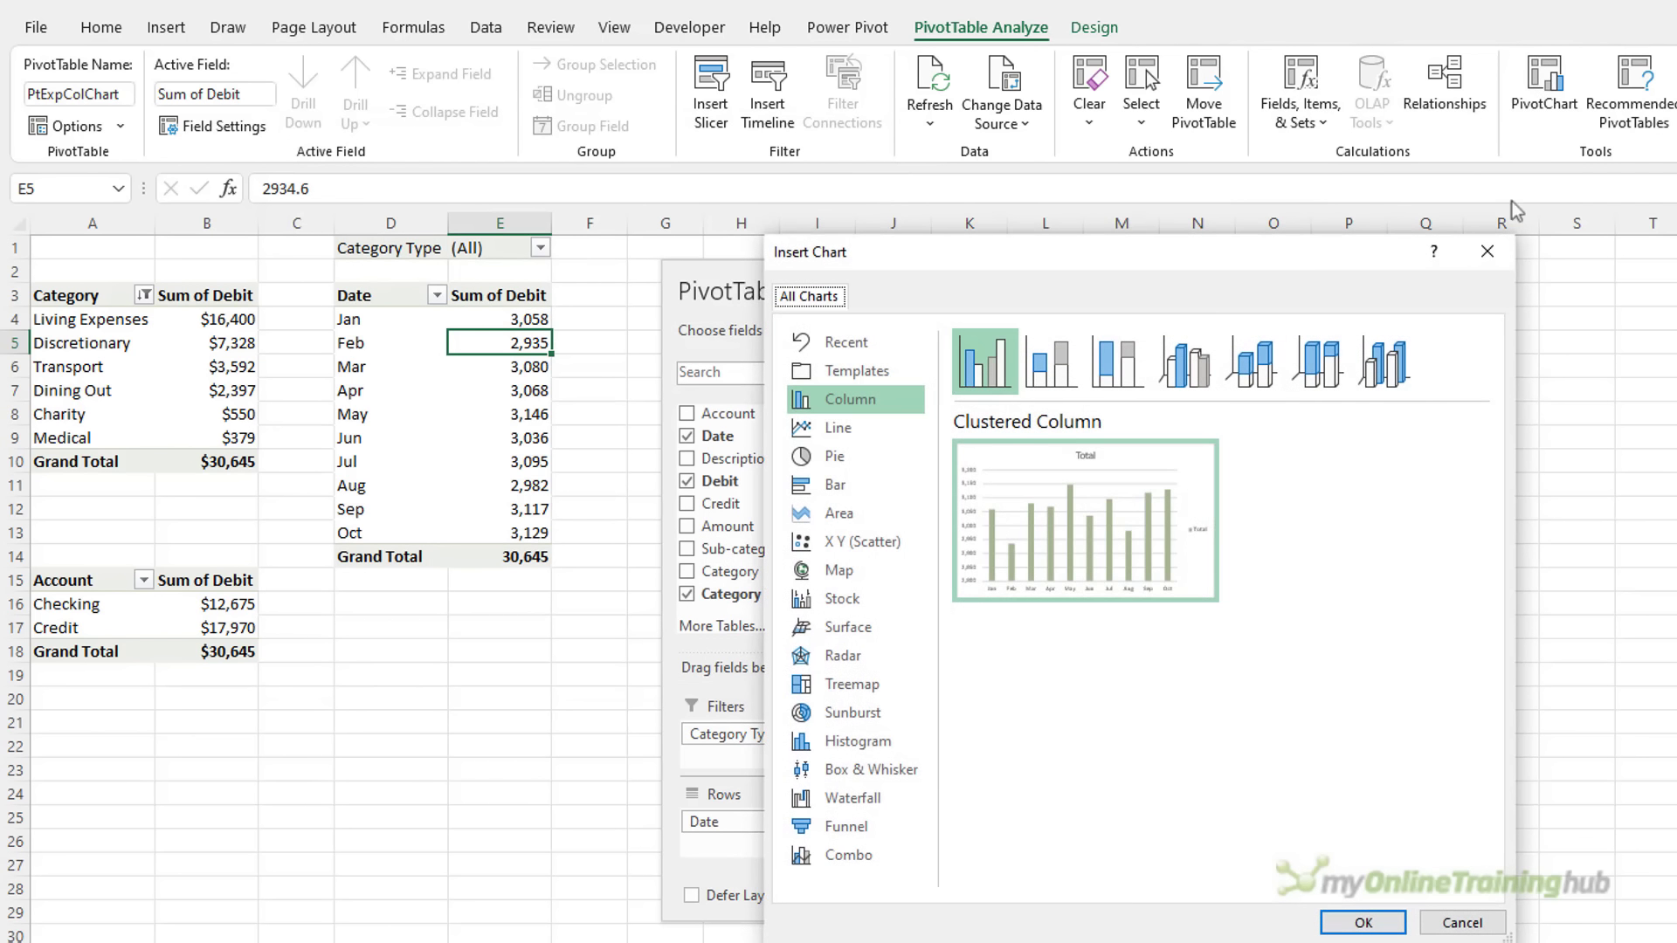
Insert a clustered column PivotChart beside the pivot tables and hide all its field buttons
left_click(1354, 928)
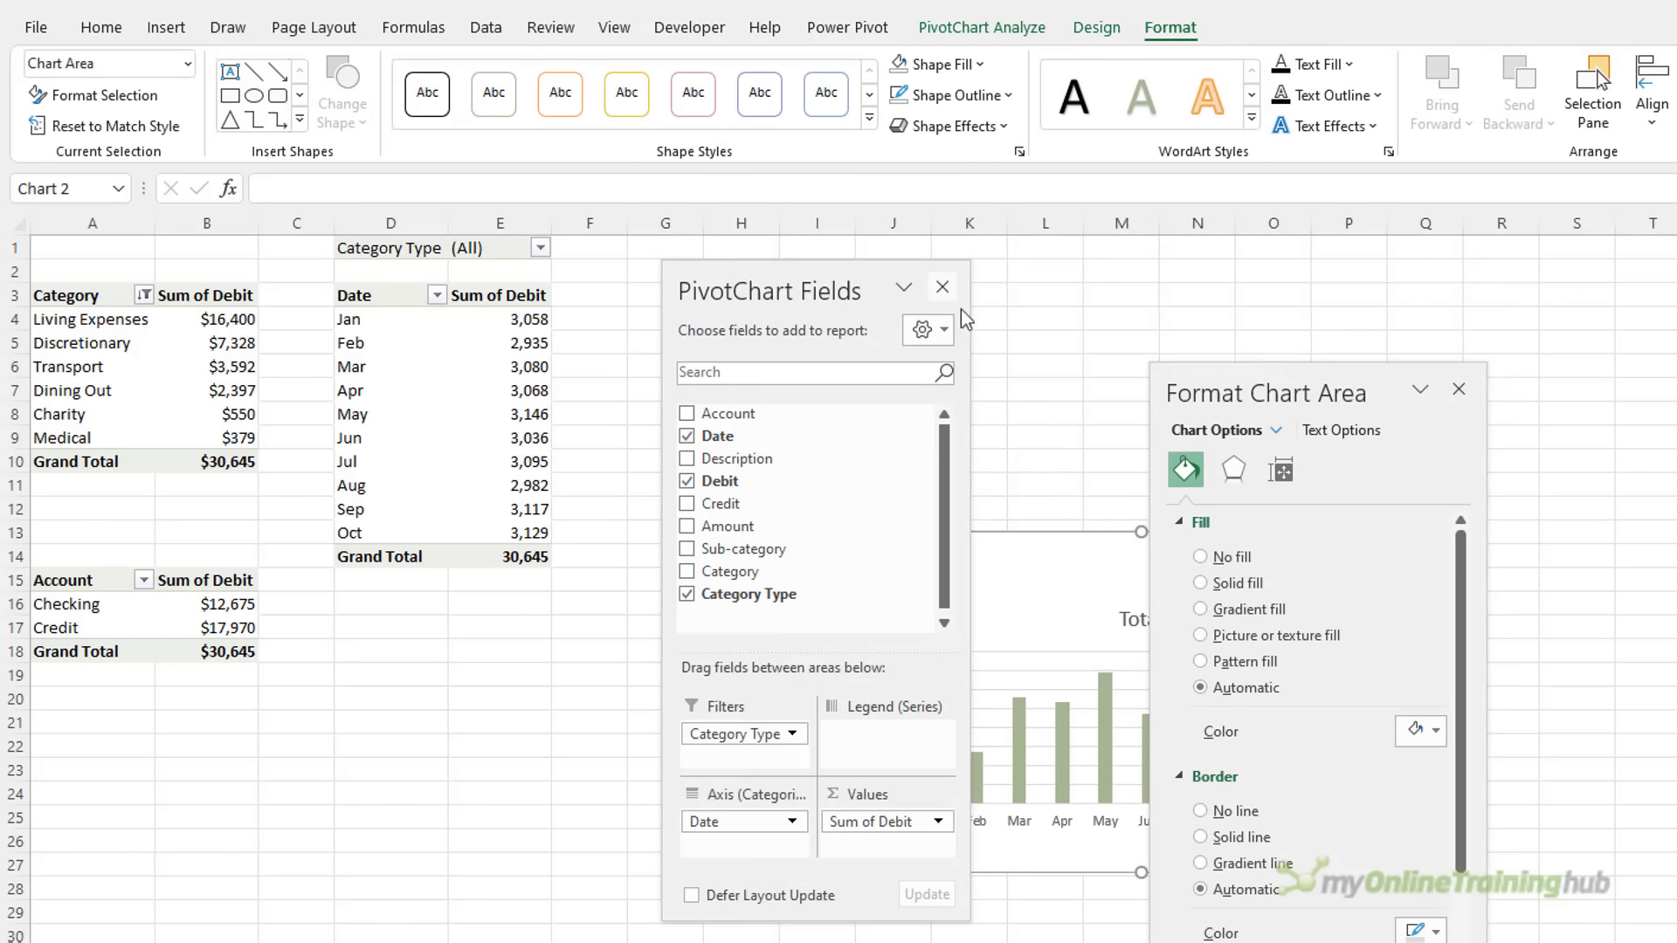
left_click(943, 287)
left_click_drag(991, 546, 707, 277)
right_click(638, 286)
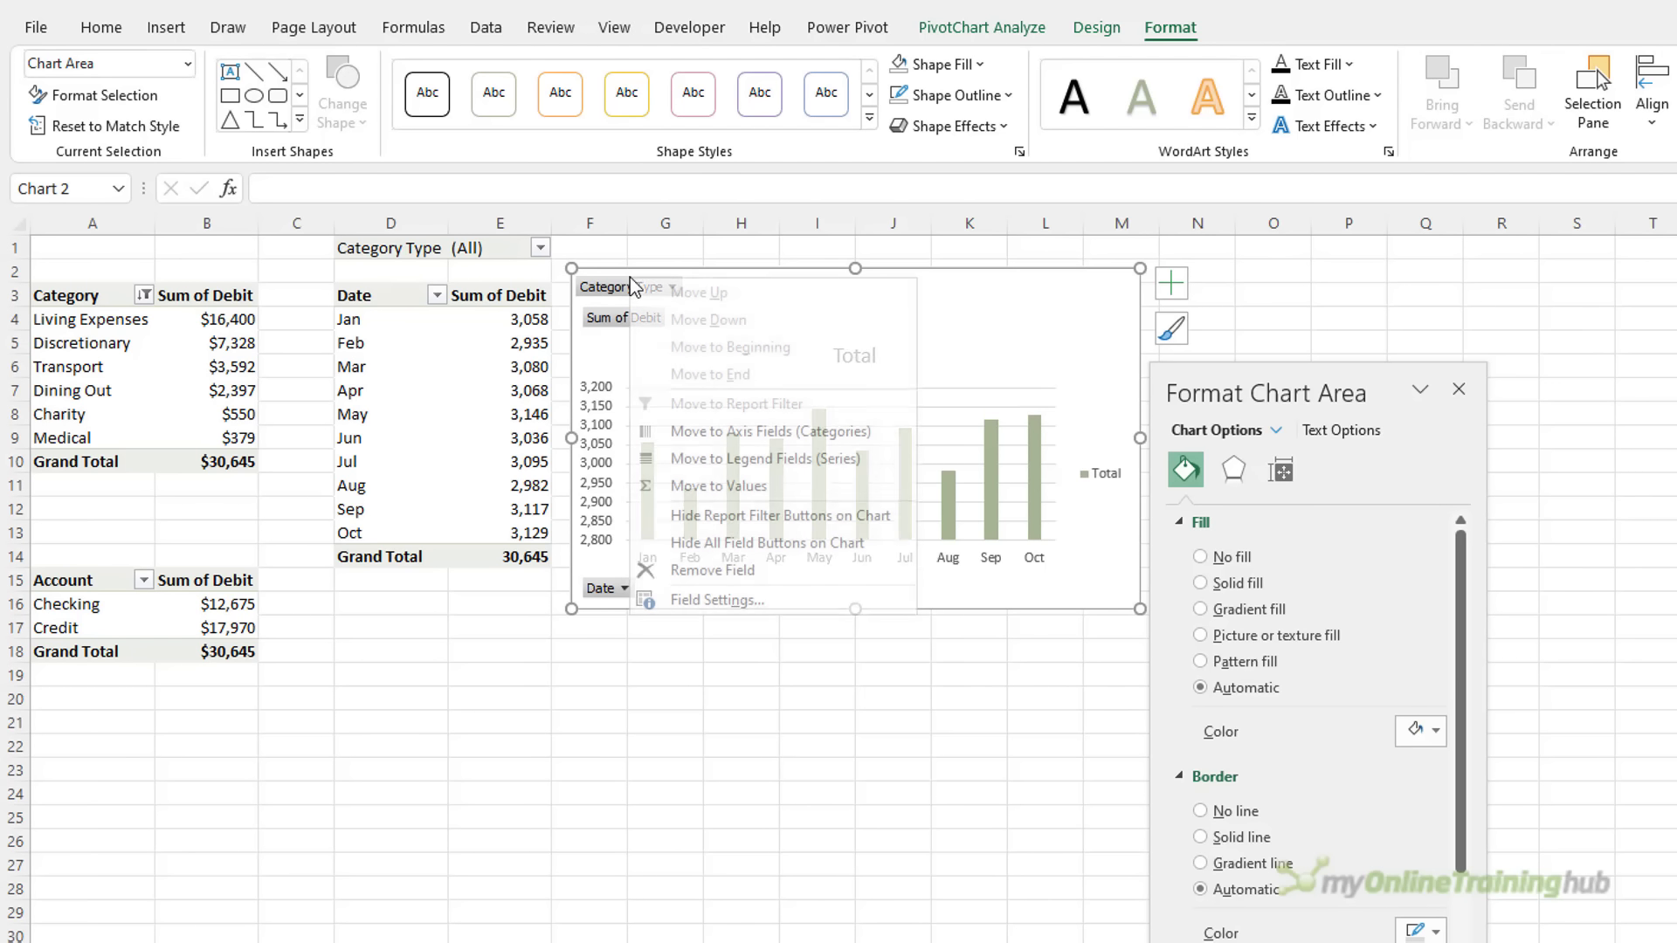
left_click(797, 544)
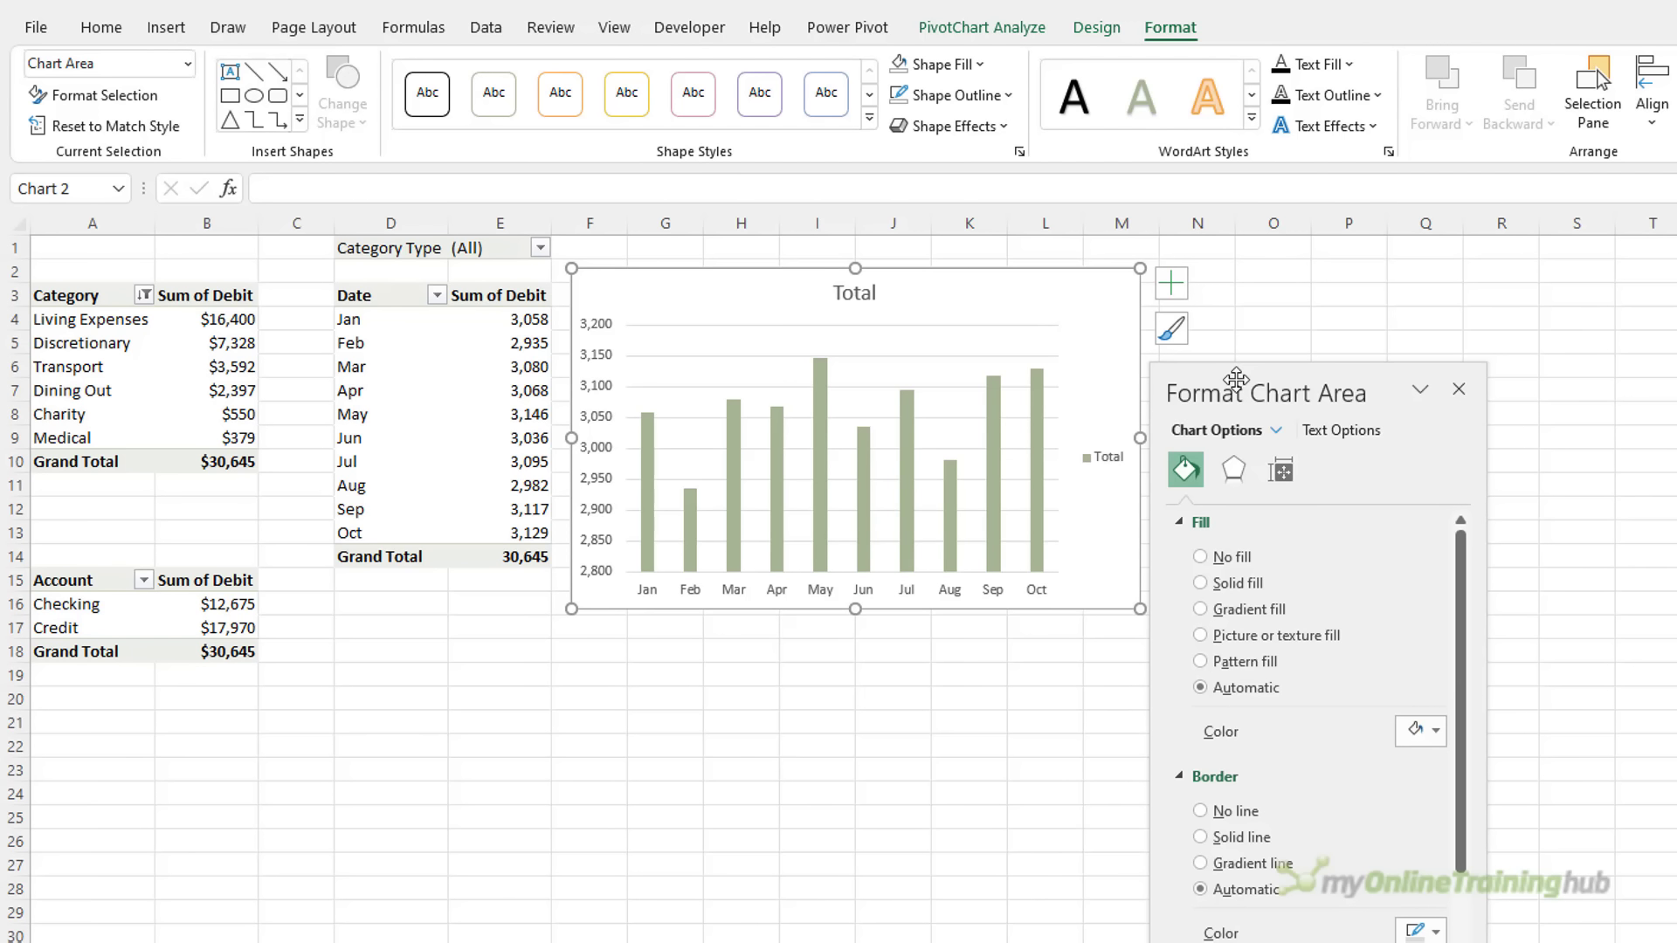
Remove the chart's legend and gridlines and add data labels to the columns
left_click_drag(1224, 369, 1456, 322)
left_click(1175, 280)
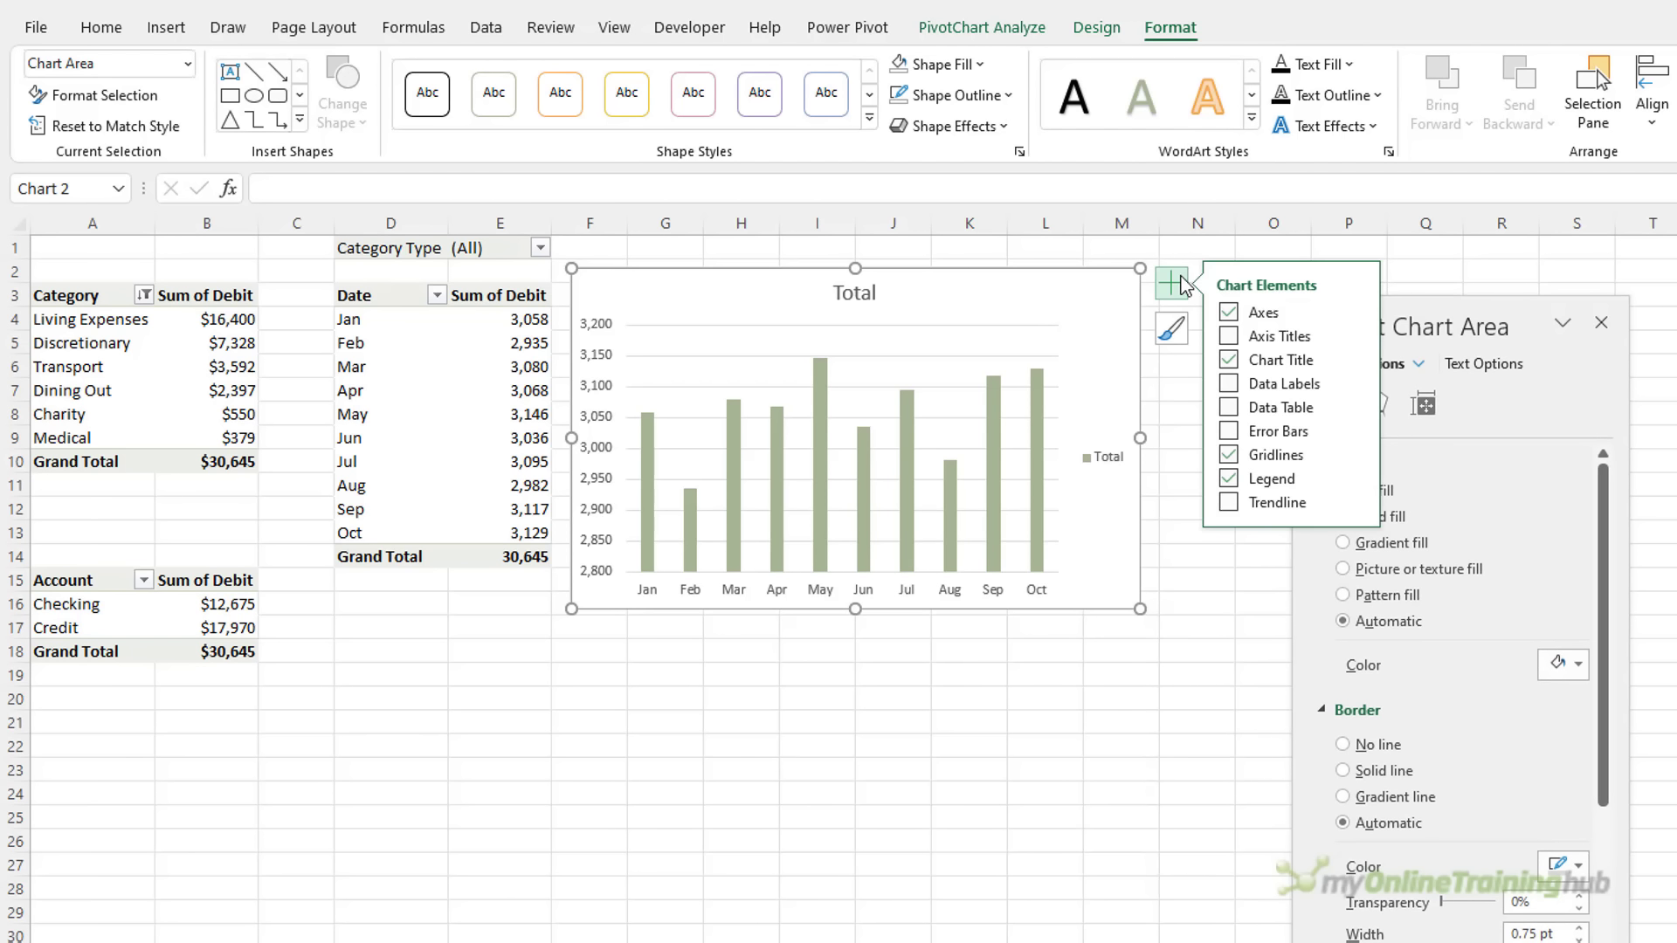
left_click(1228, 479)
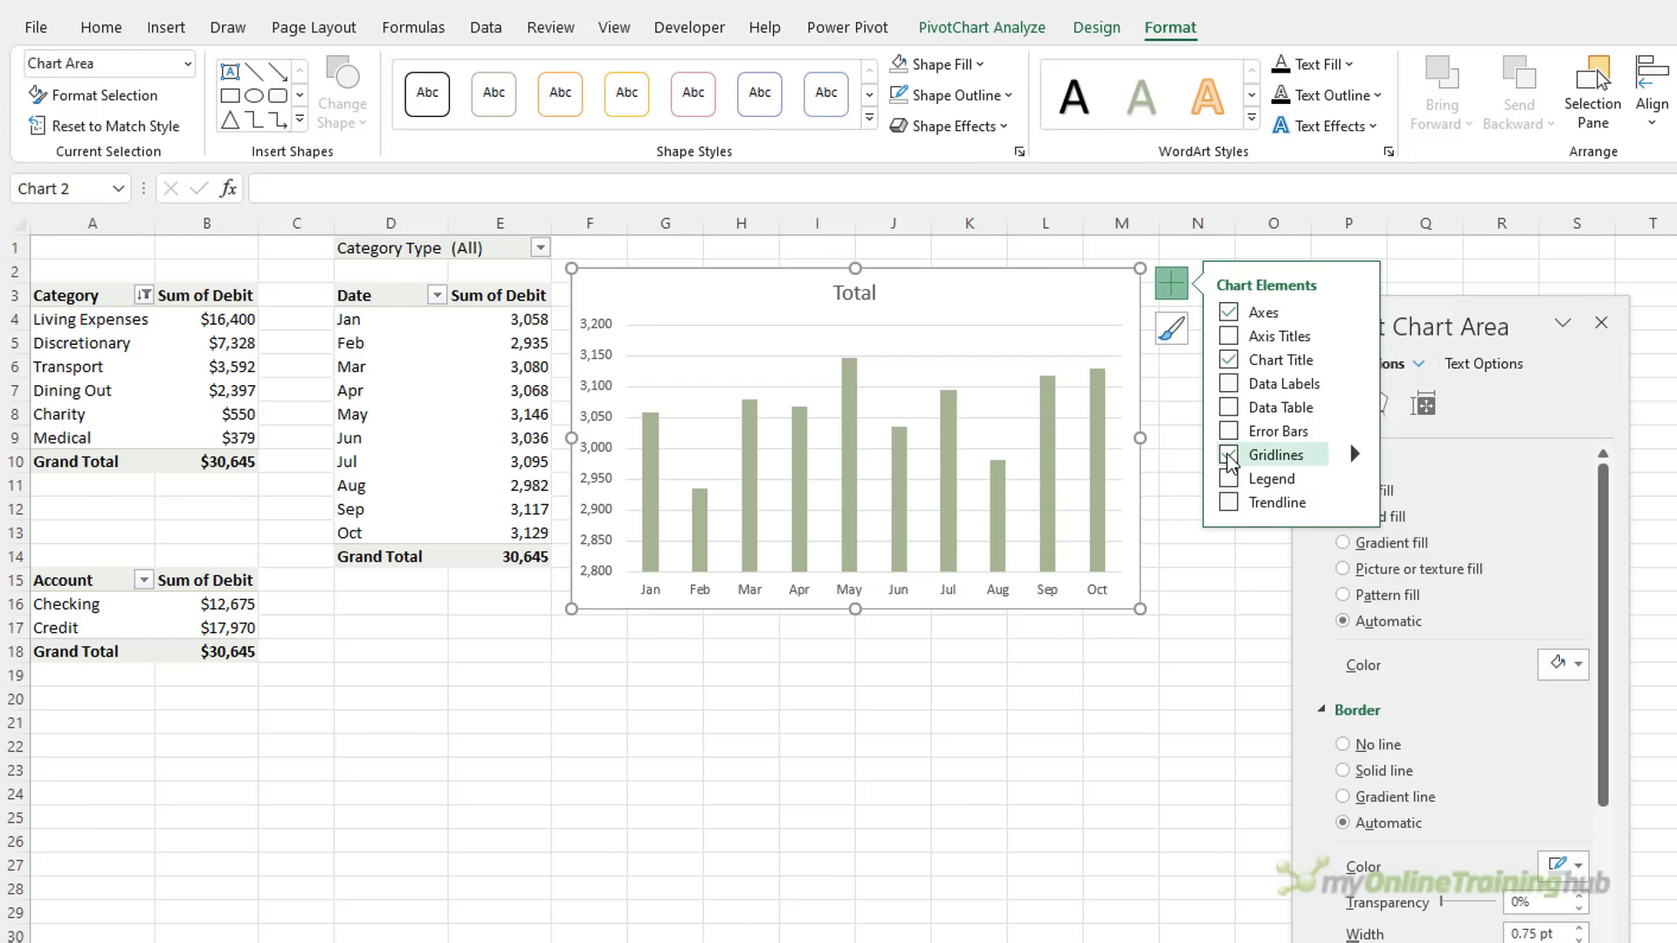
left_click(1229, 455)
left_click(1229, 387)
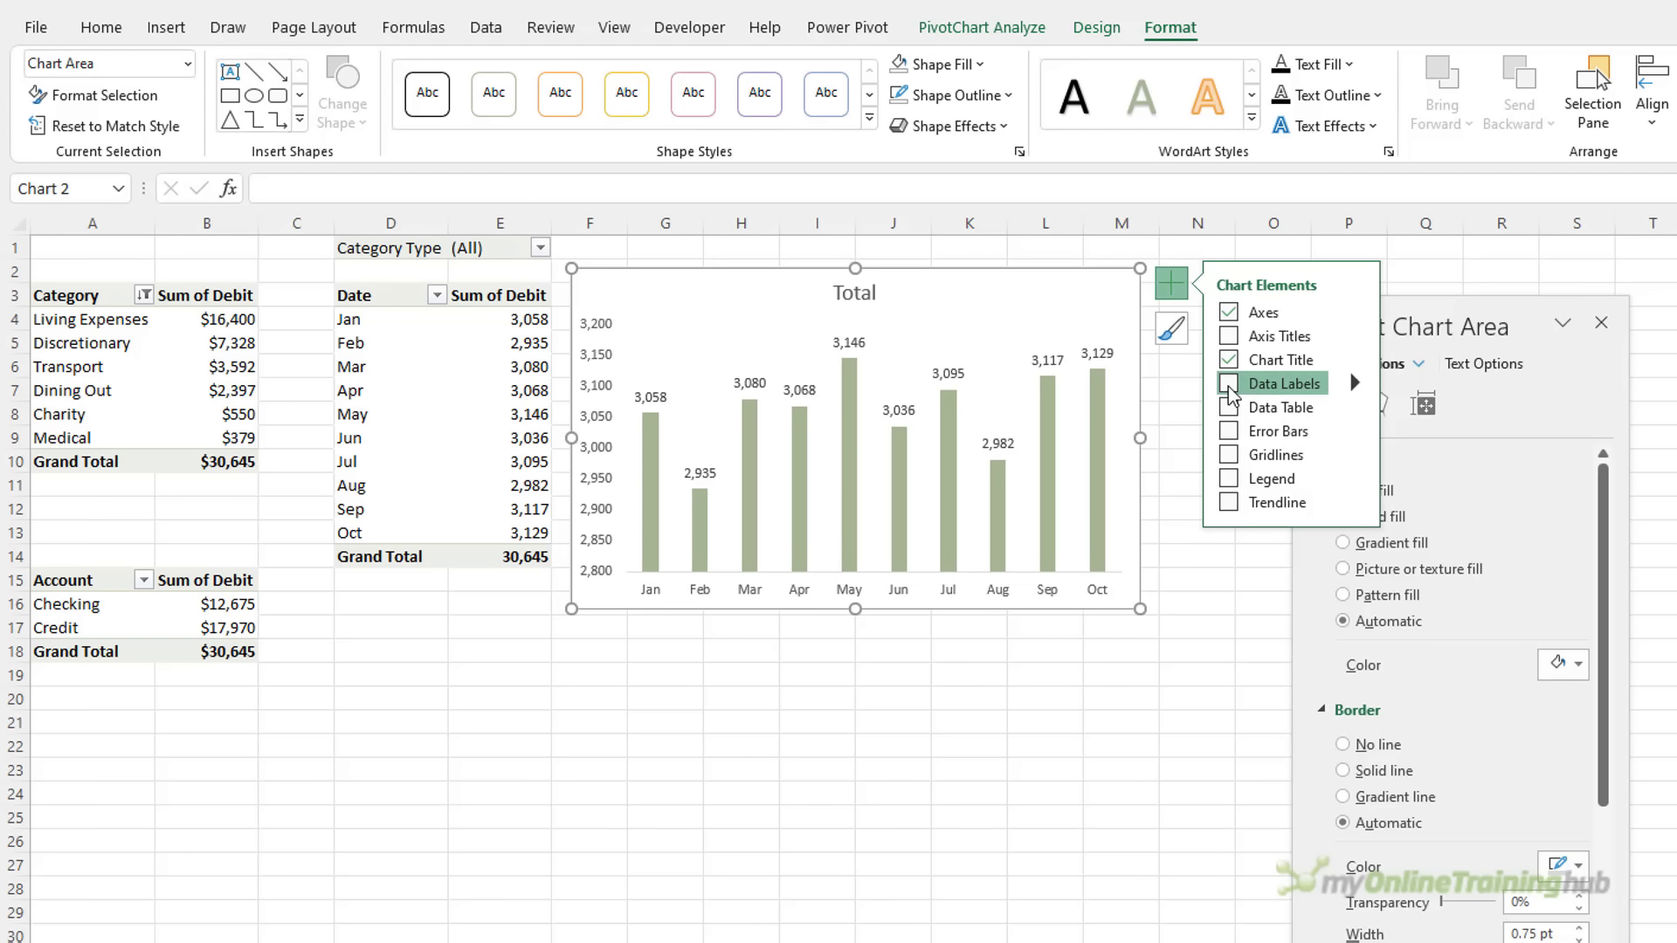
Set the value axis bounds to minimum 0 and maximum 3200
left_click(606, 522)
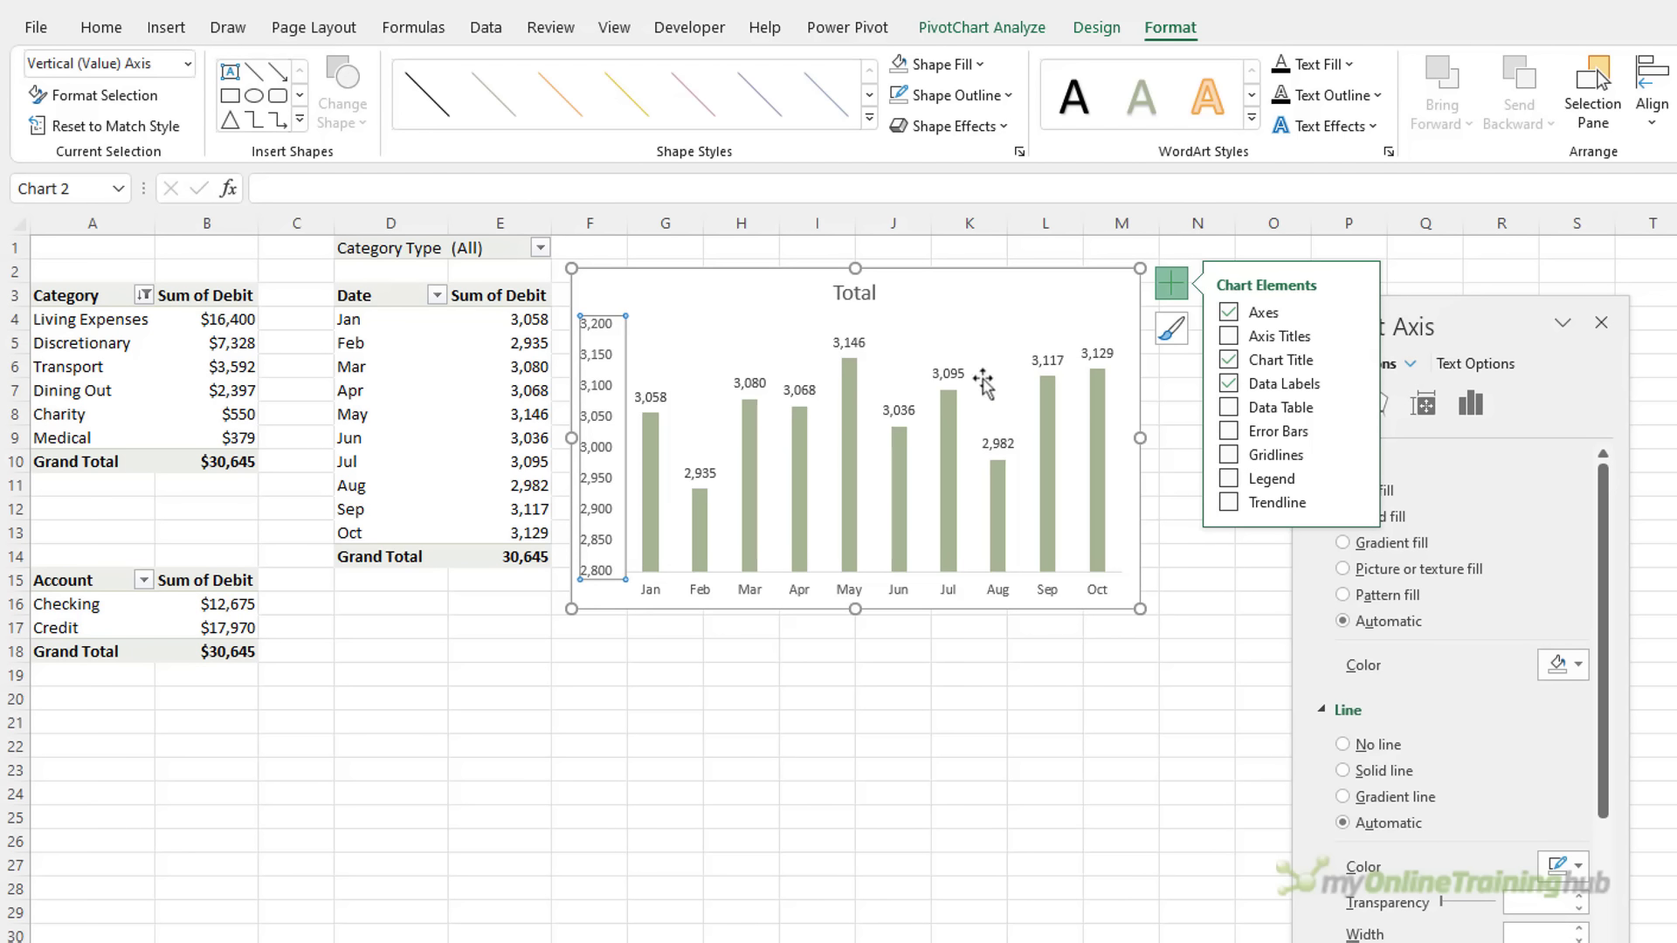
left_click(1171, 297)
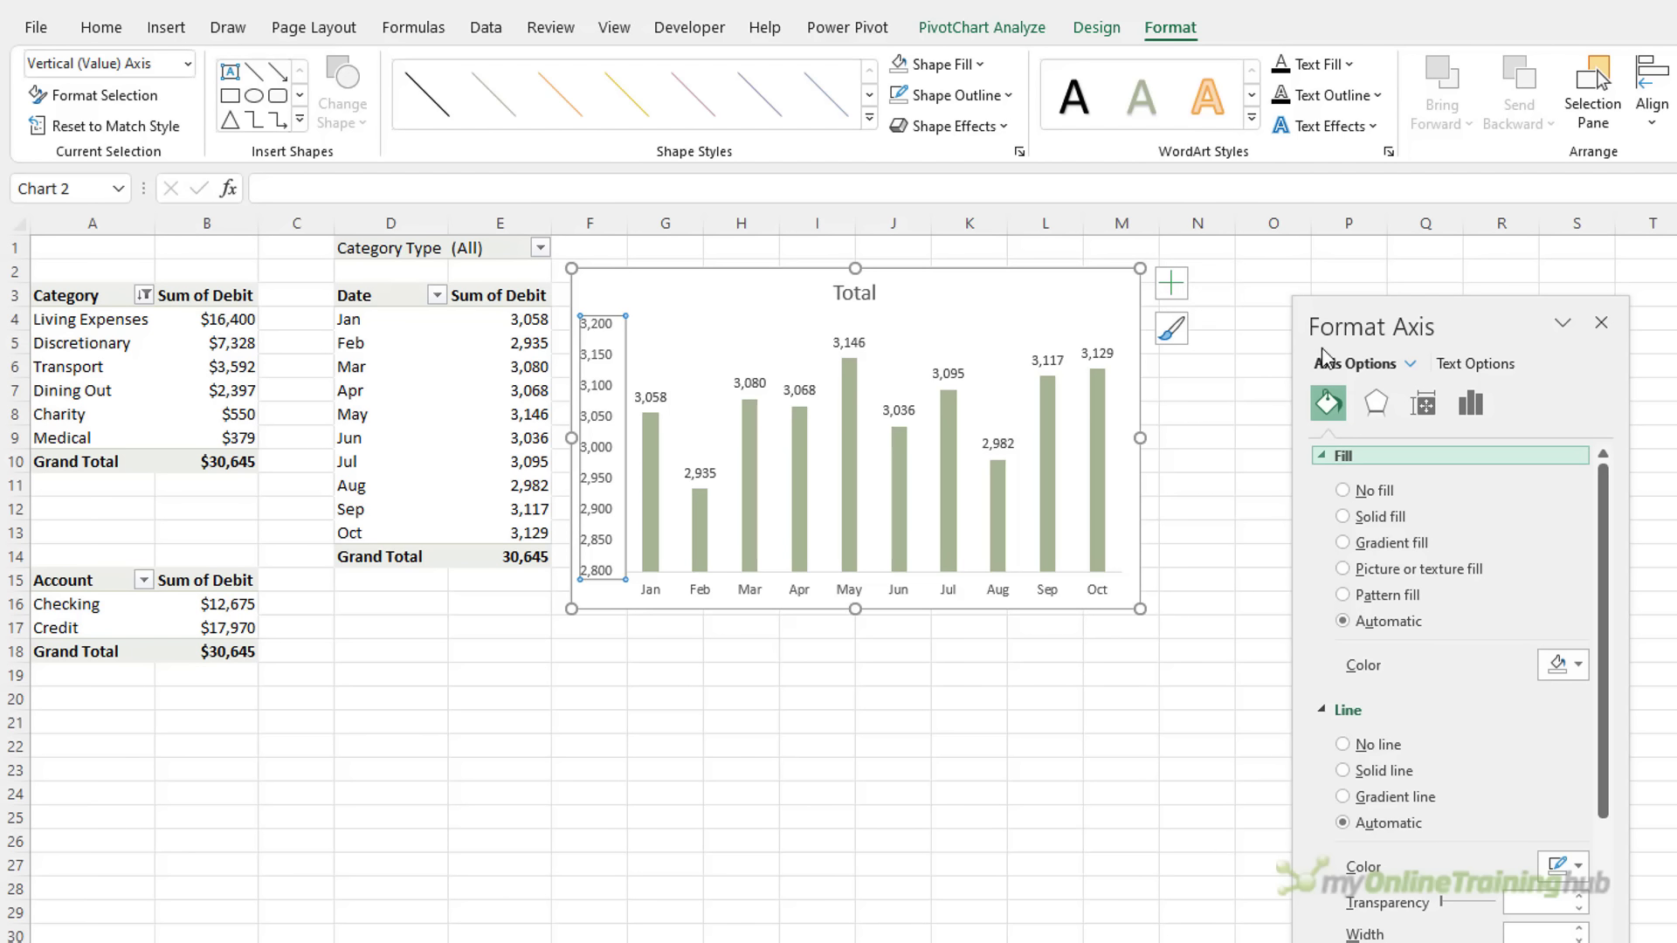
left_click(1471, 403)
left_click(1389, 456)
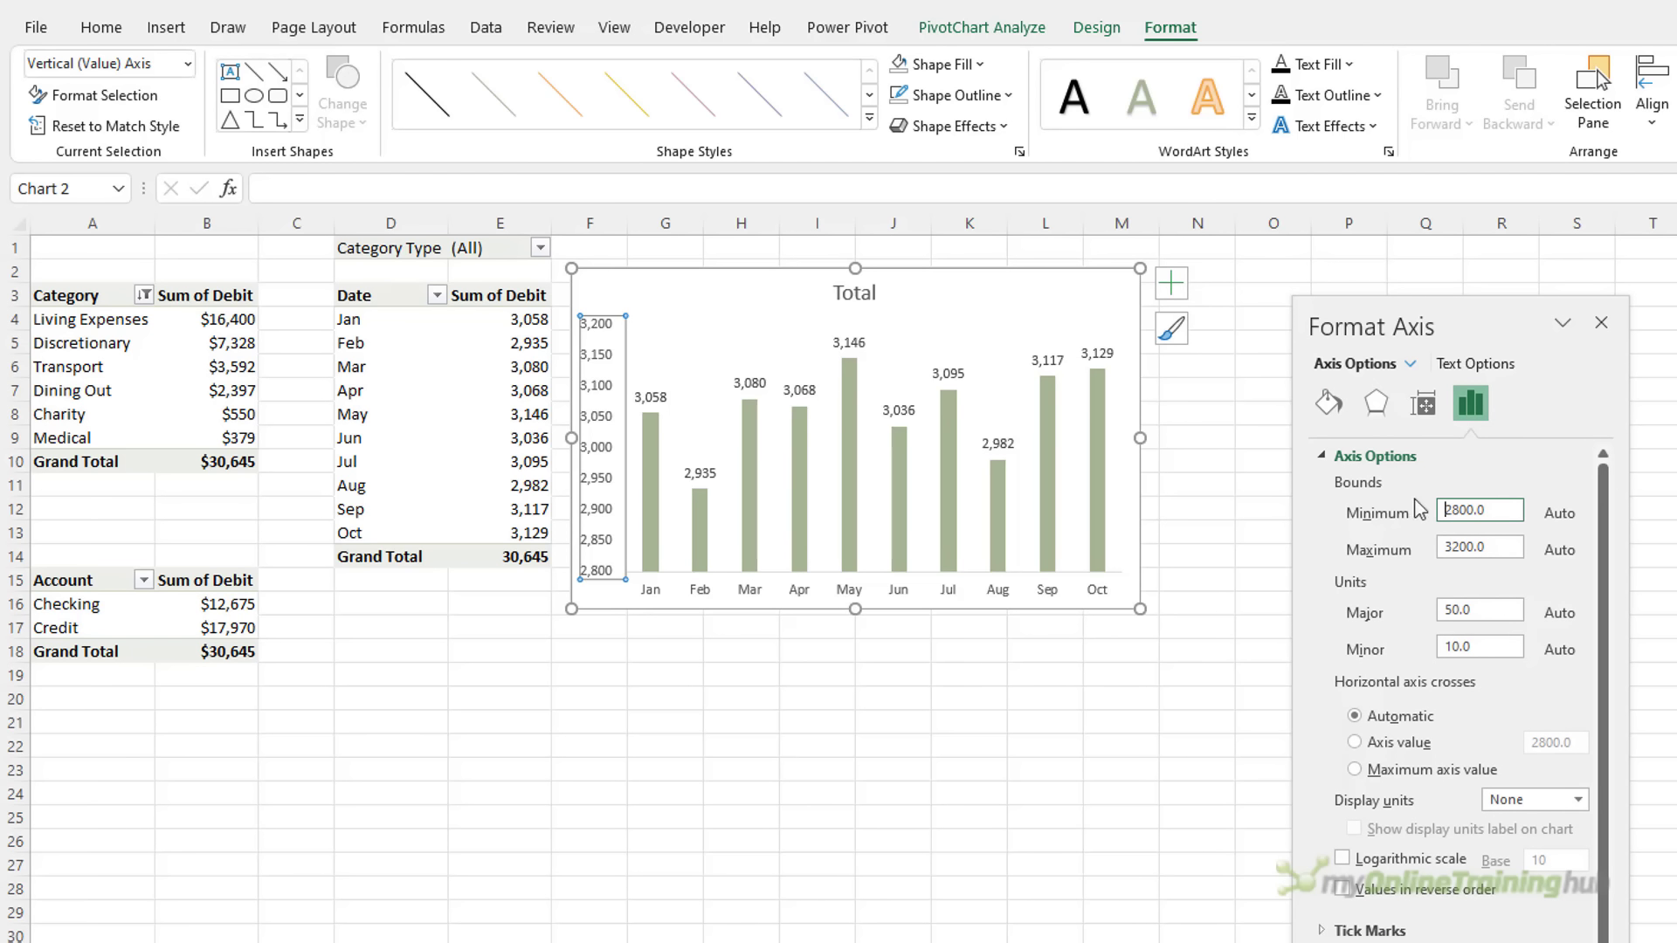
left_click(1397, 513)
type("0")
key("Tab")
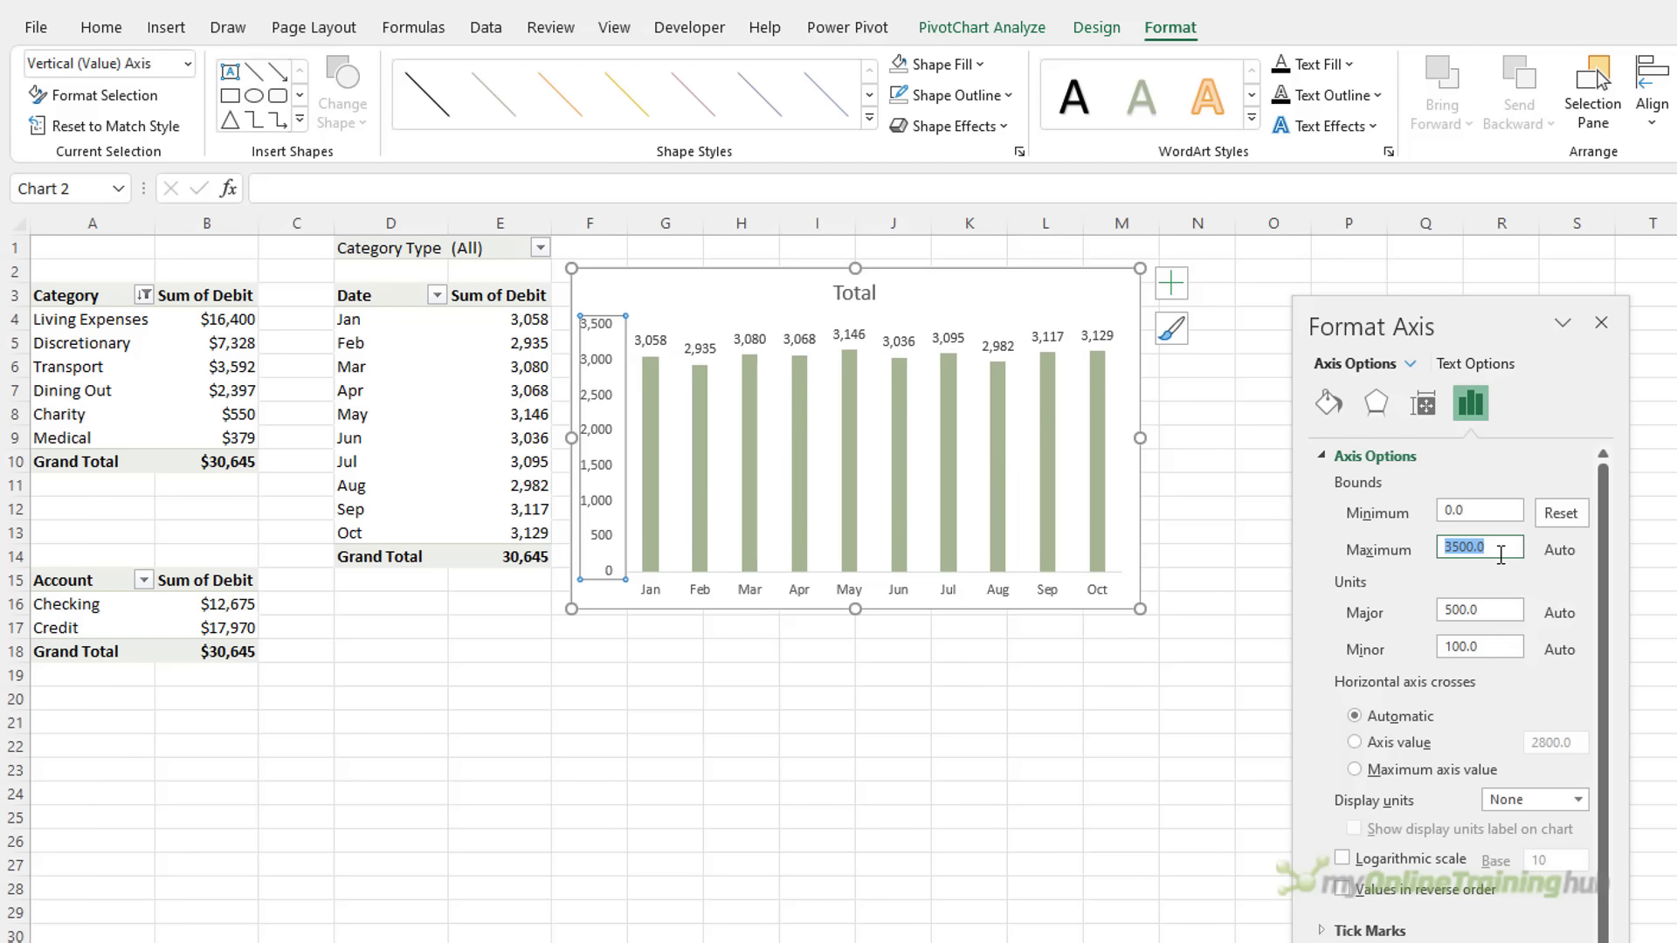
type("3200")
key("Tab")
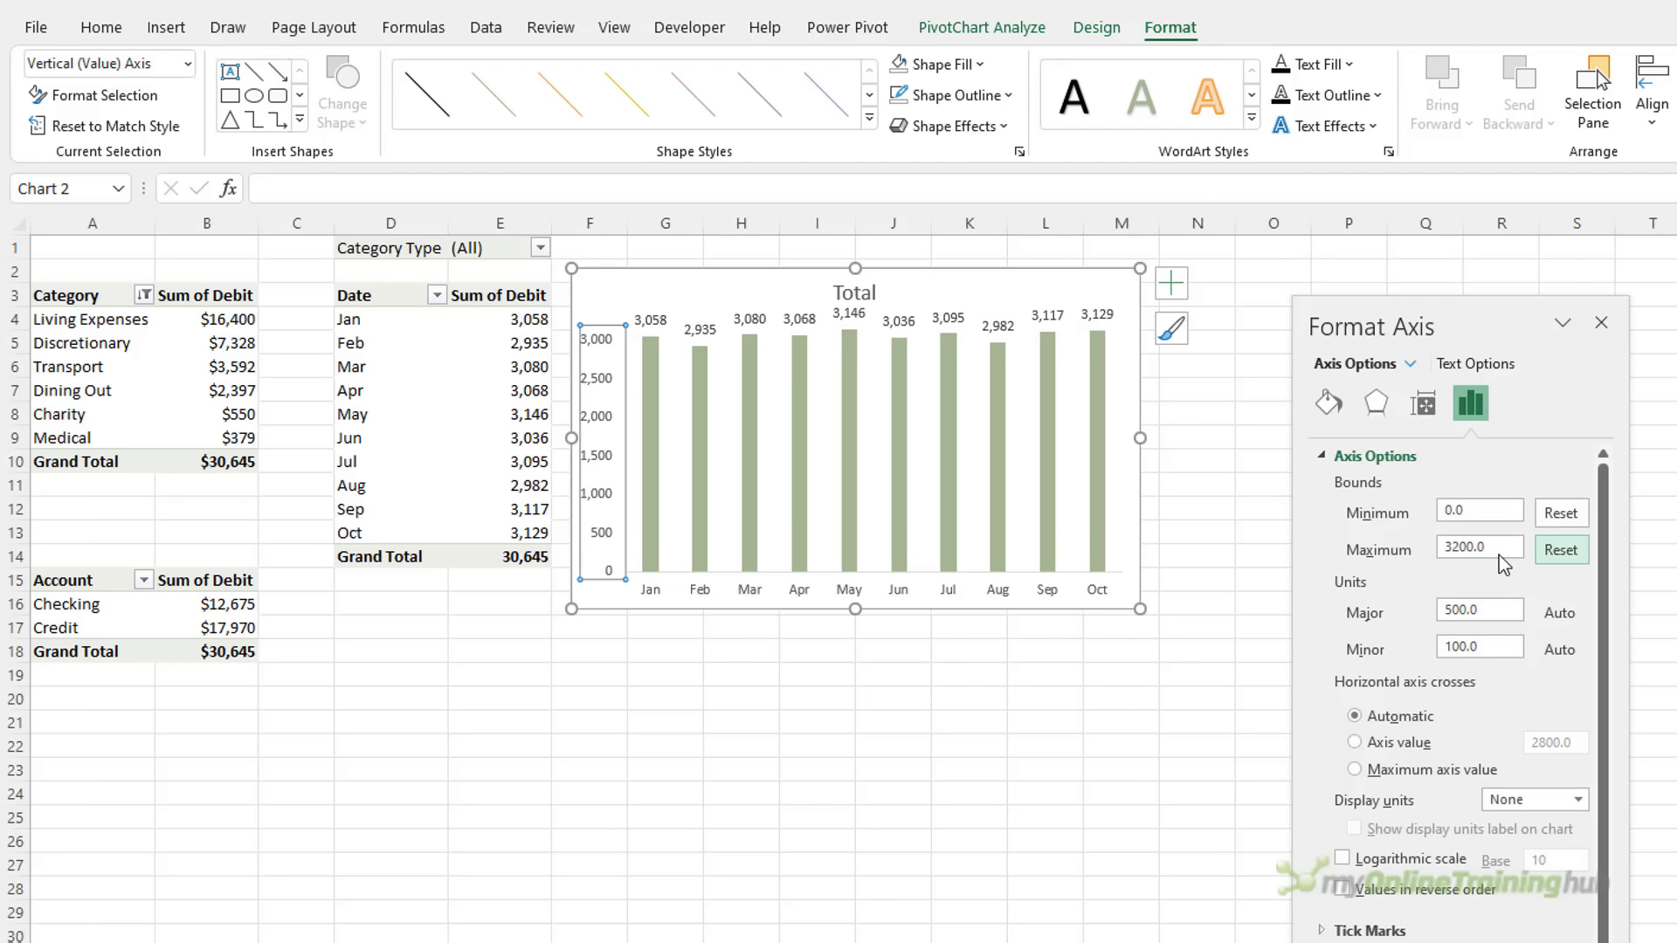
Hide the primary vertical axis
left_click(1171, 282)
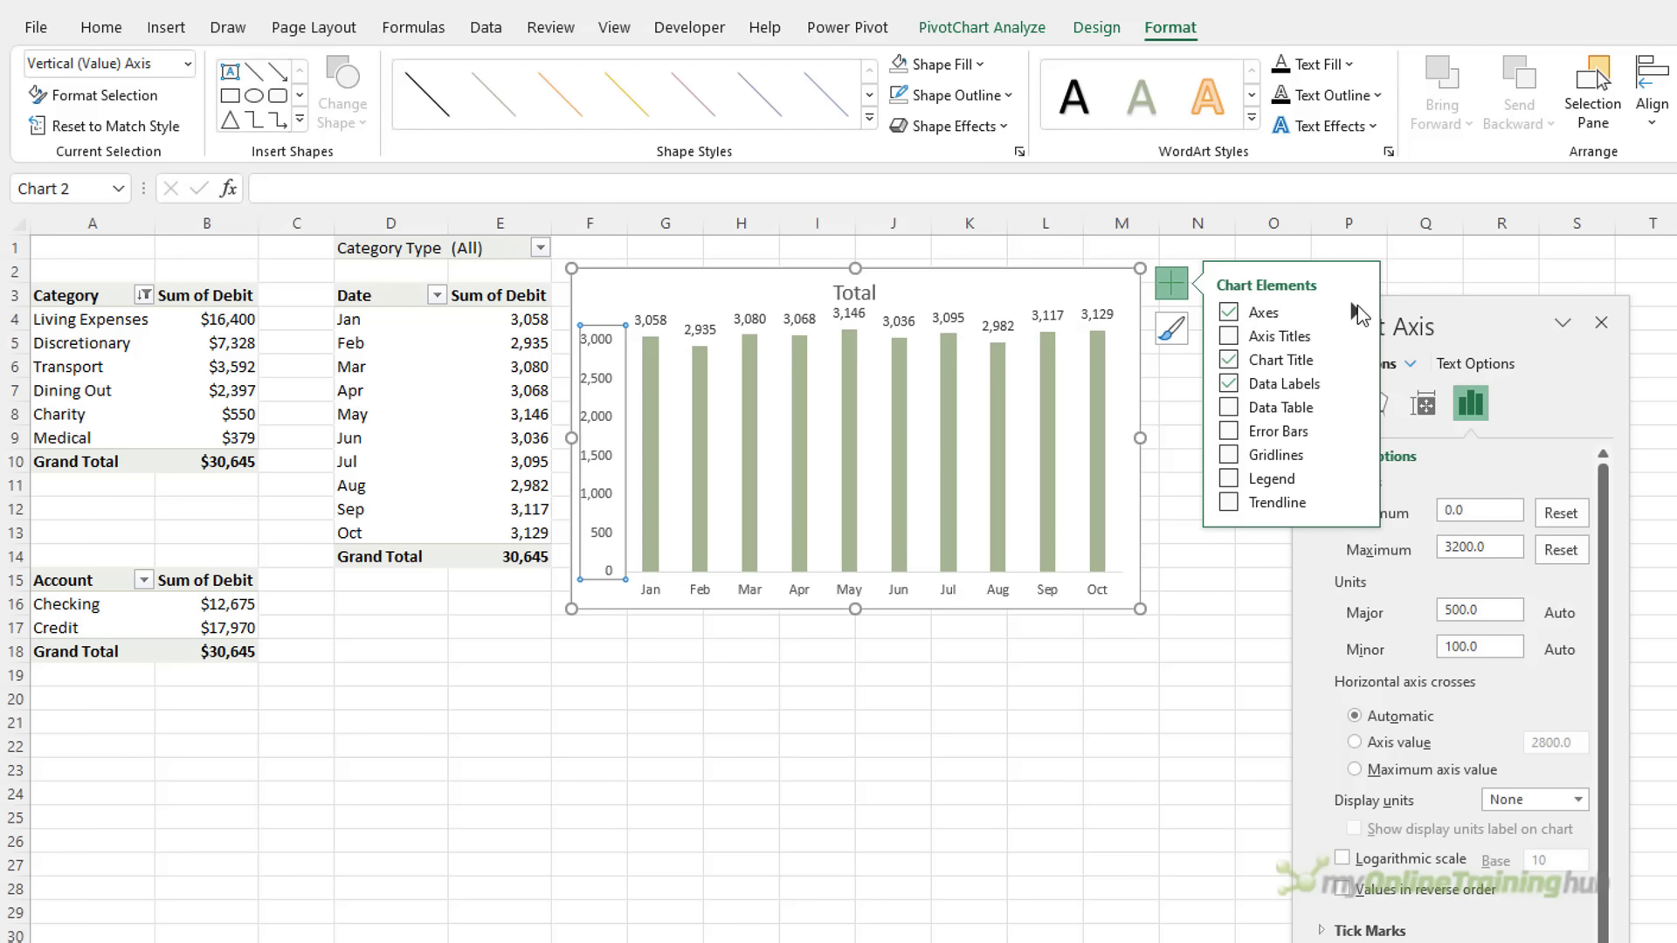
left_click(1357, 312)
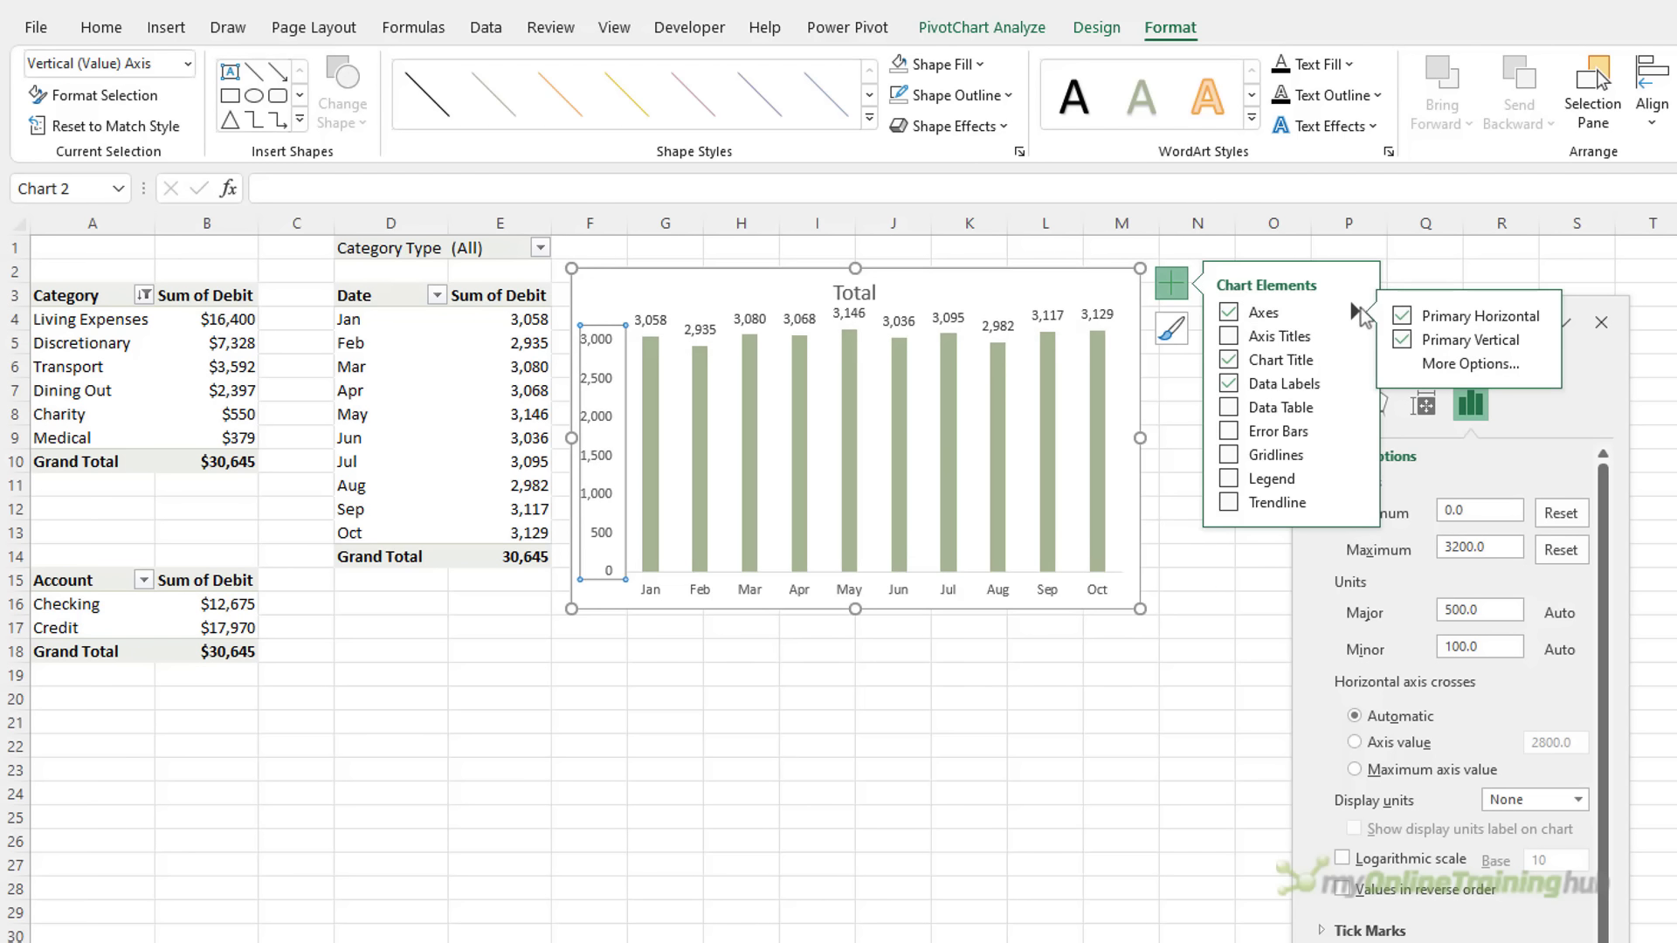
left_click(1403, 341)
Set the Total column series gap width to 50%
left_click(1050, 397)
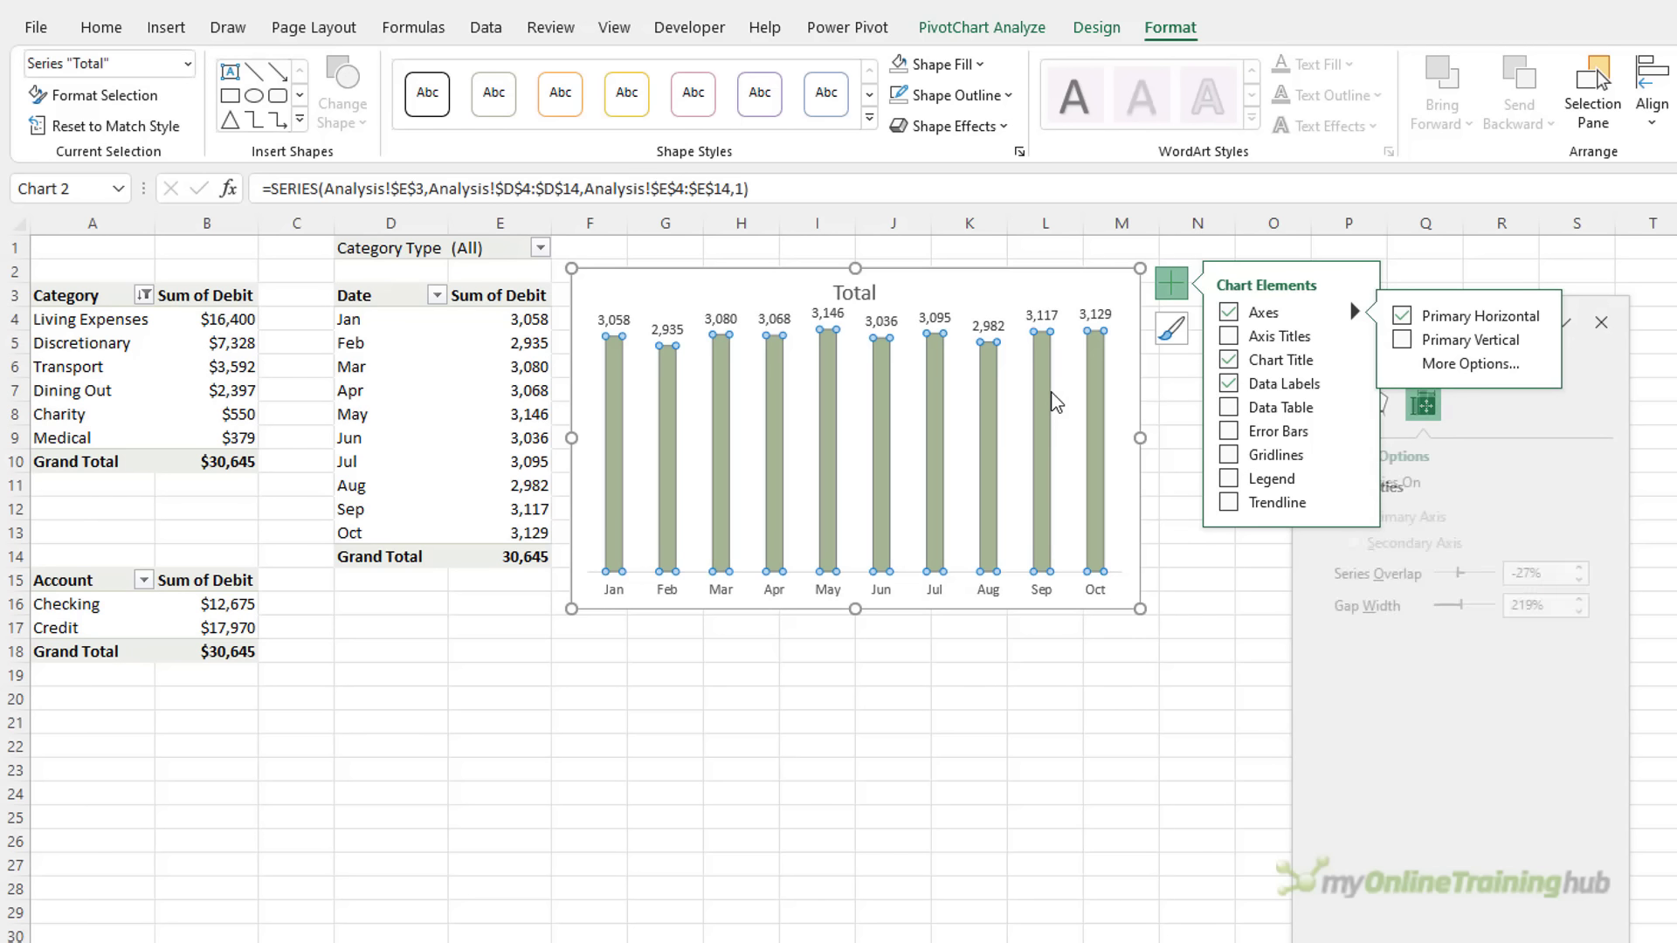
left_click(1170, 295)
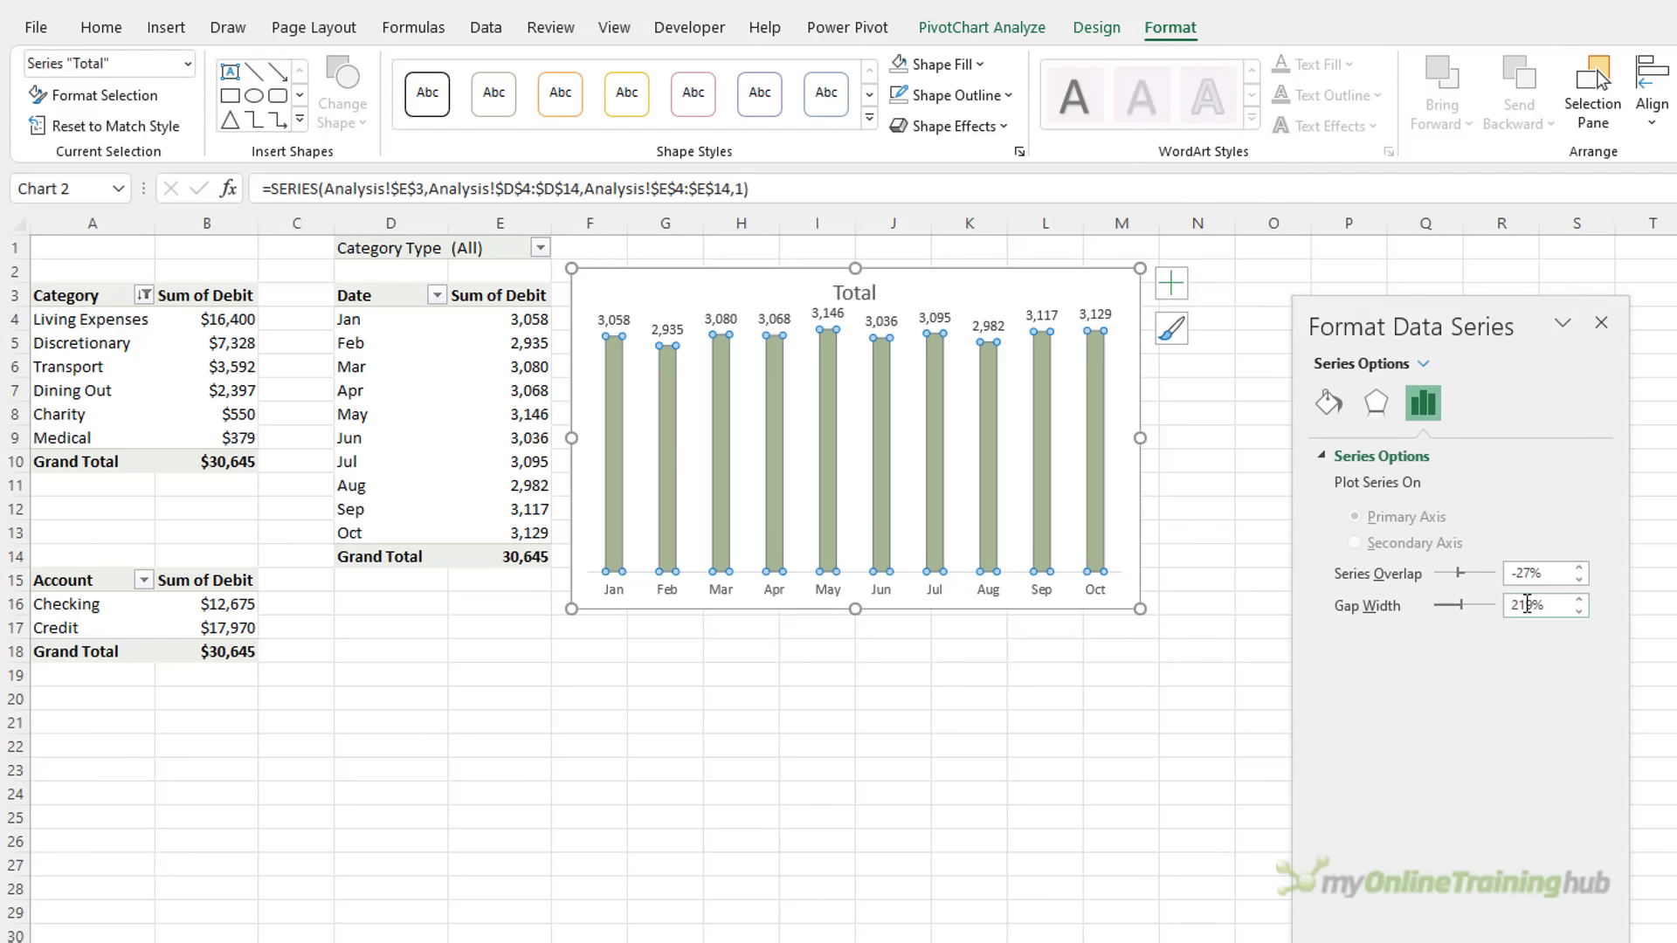
double_click(1526, 604)
type("50")
key("Return")
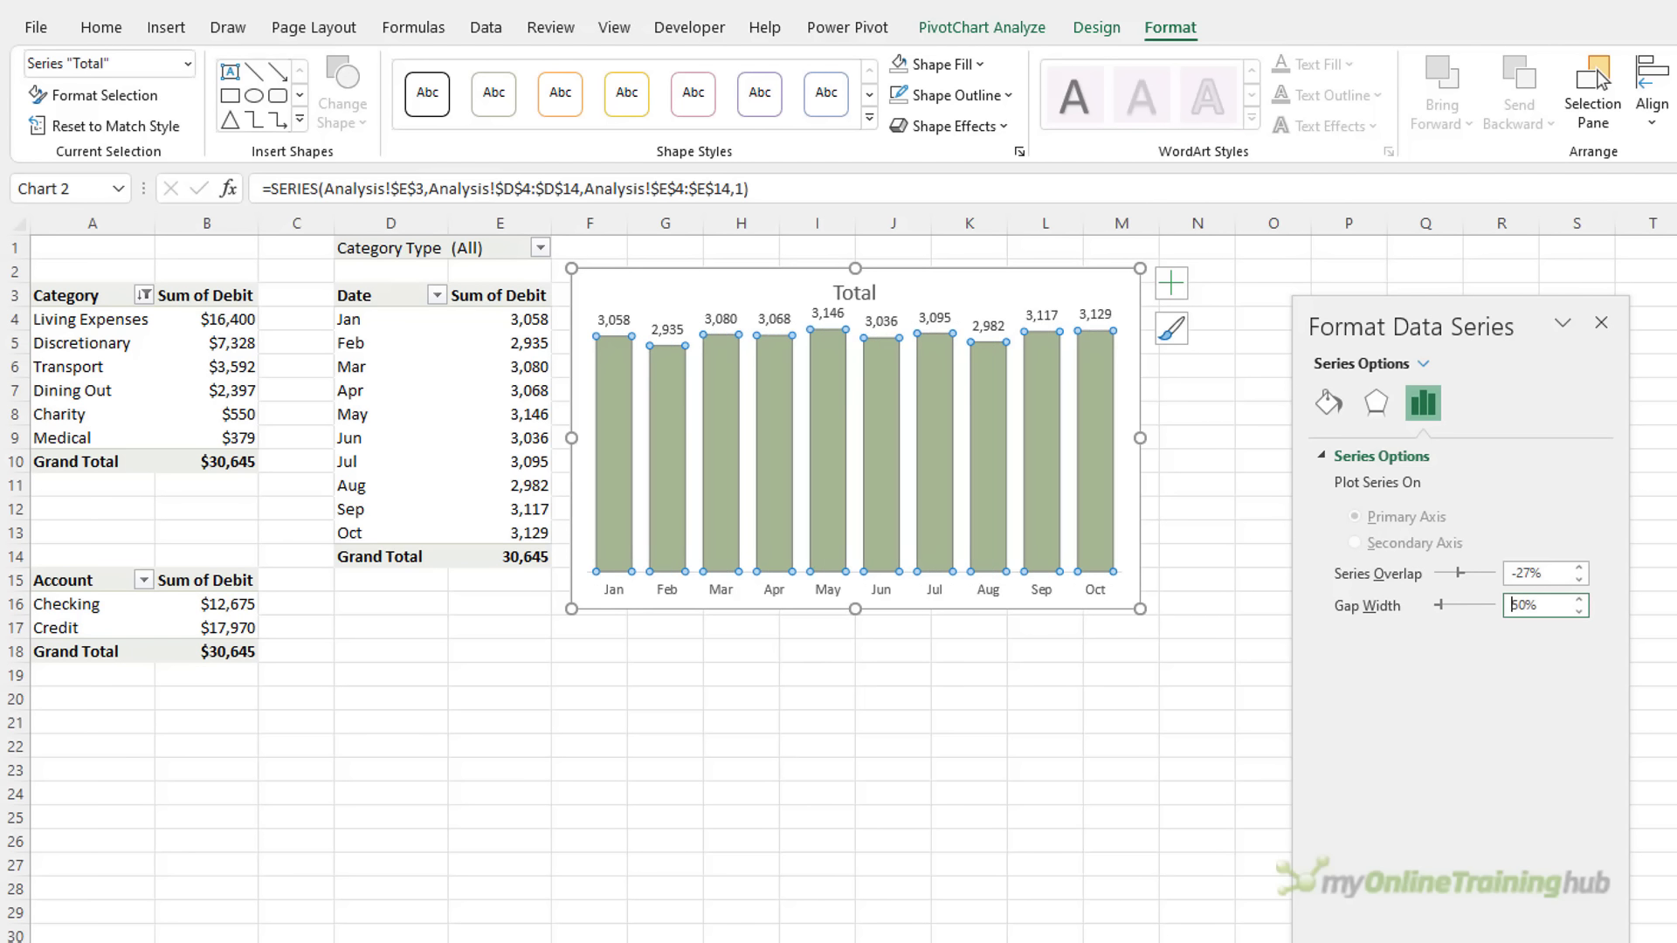
Drag the 'Total' chart title to the chart's top-left corner
left_click(872, 297)
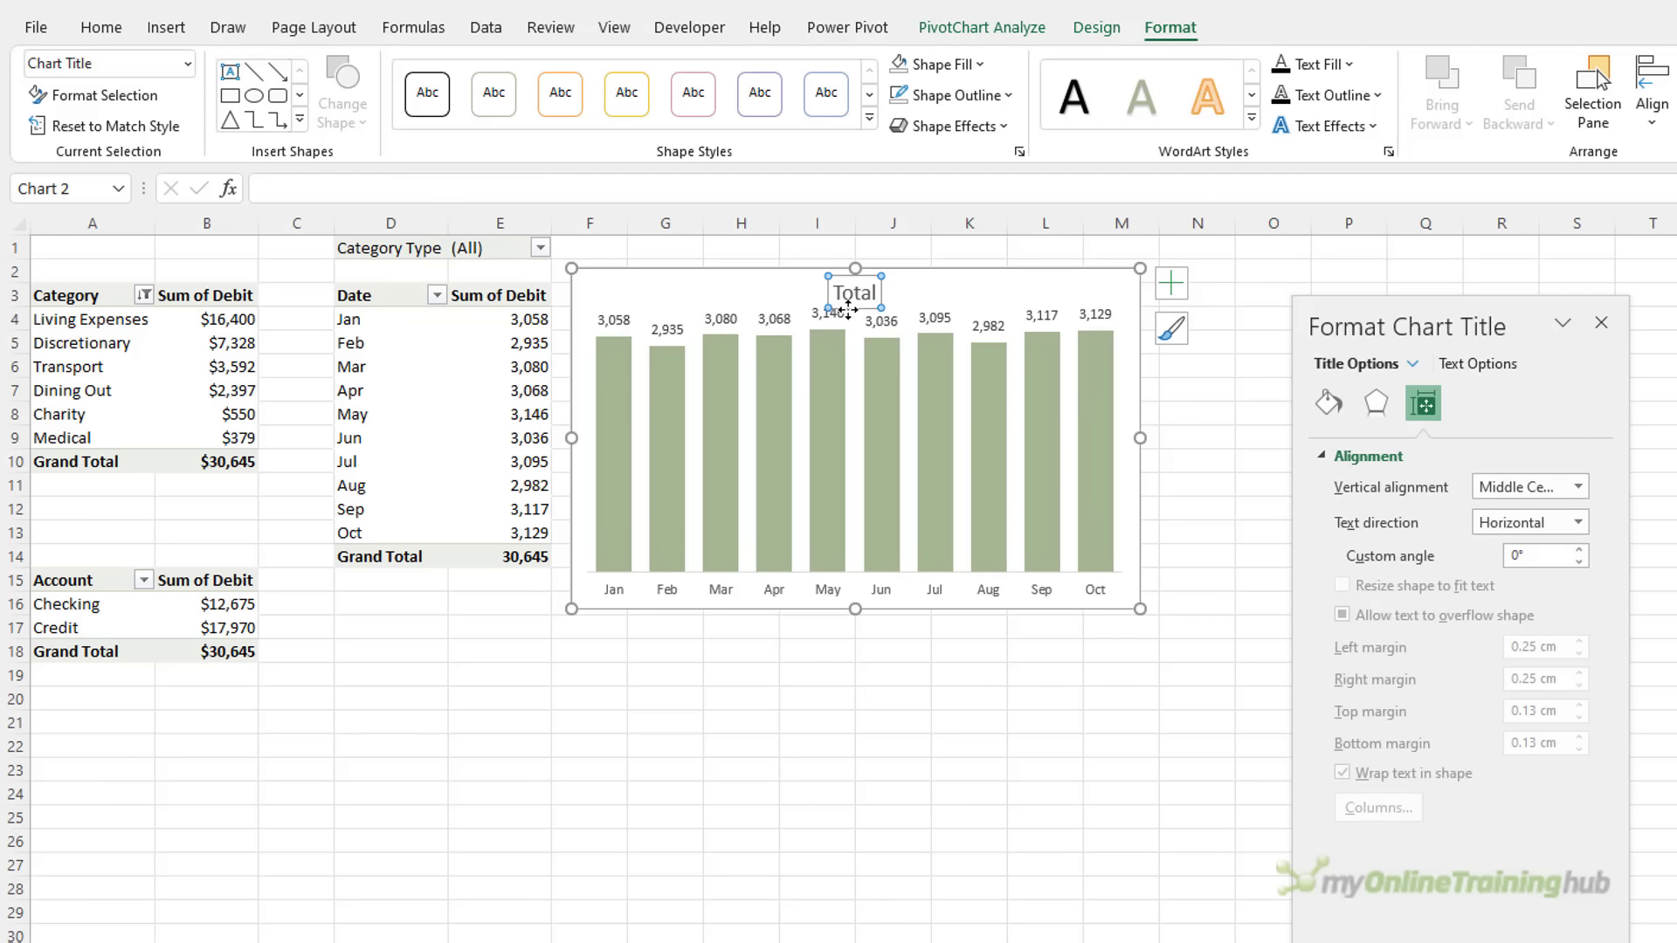
left_click_drag(847, 308, 607, 291)
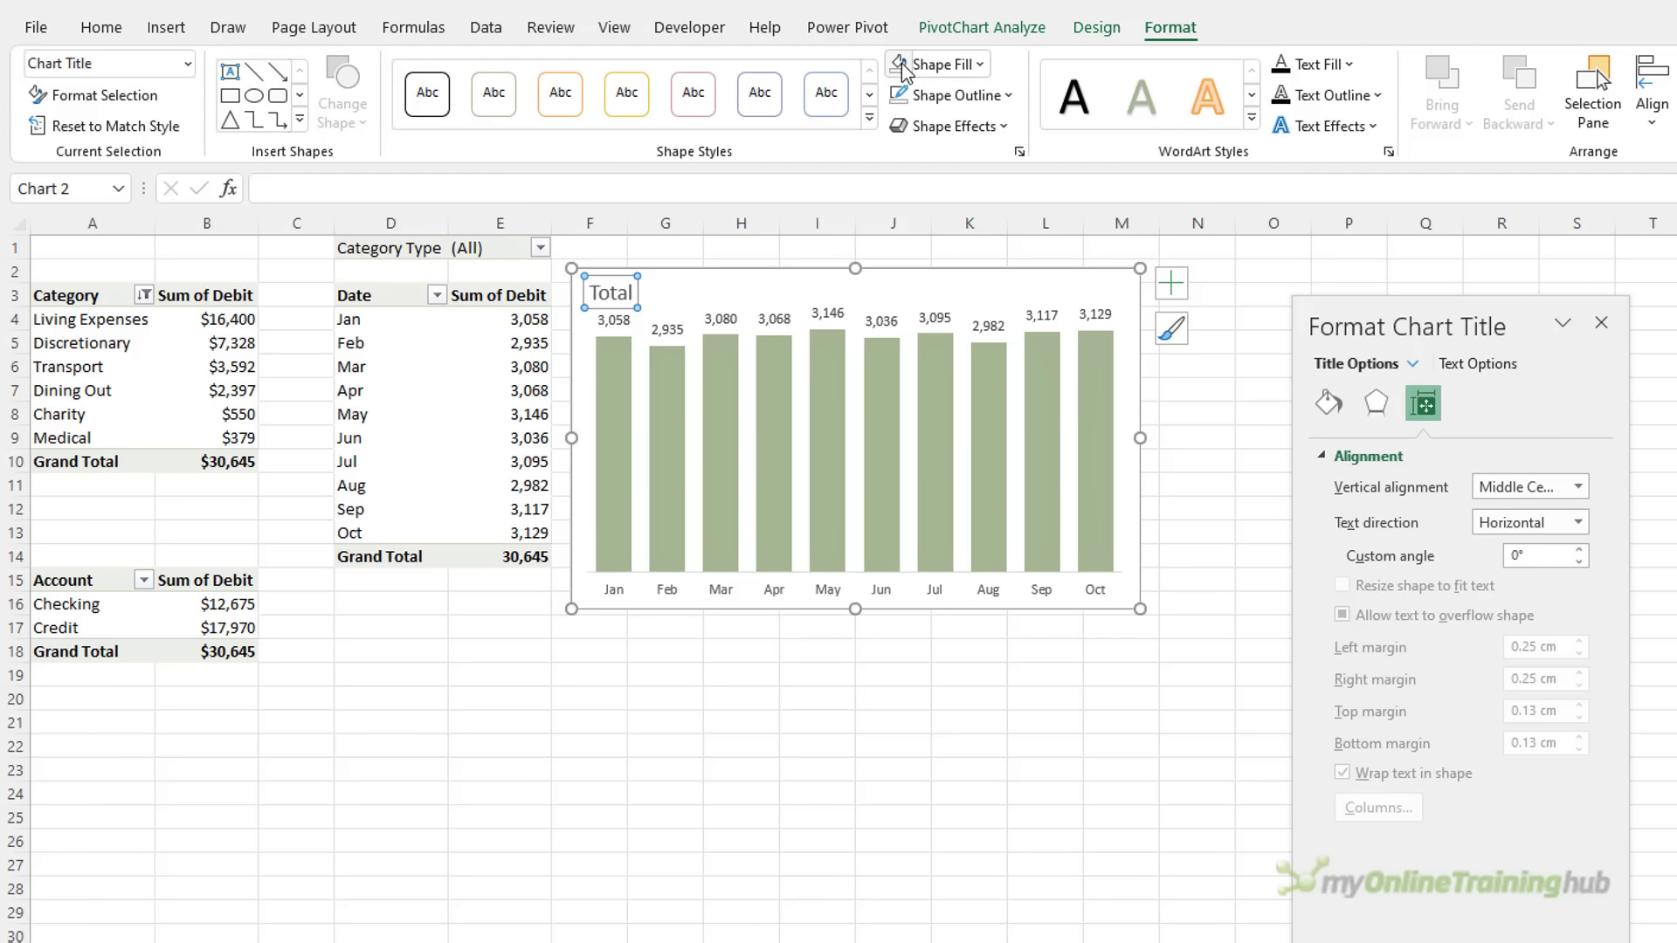
key("Escape")
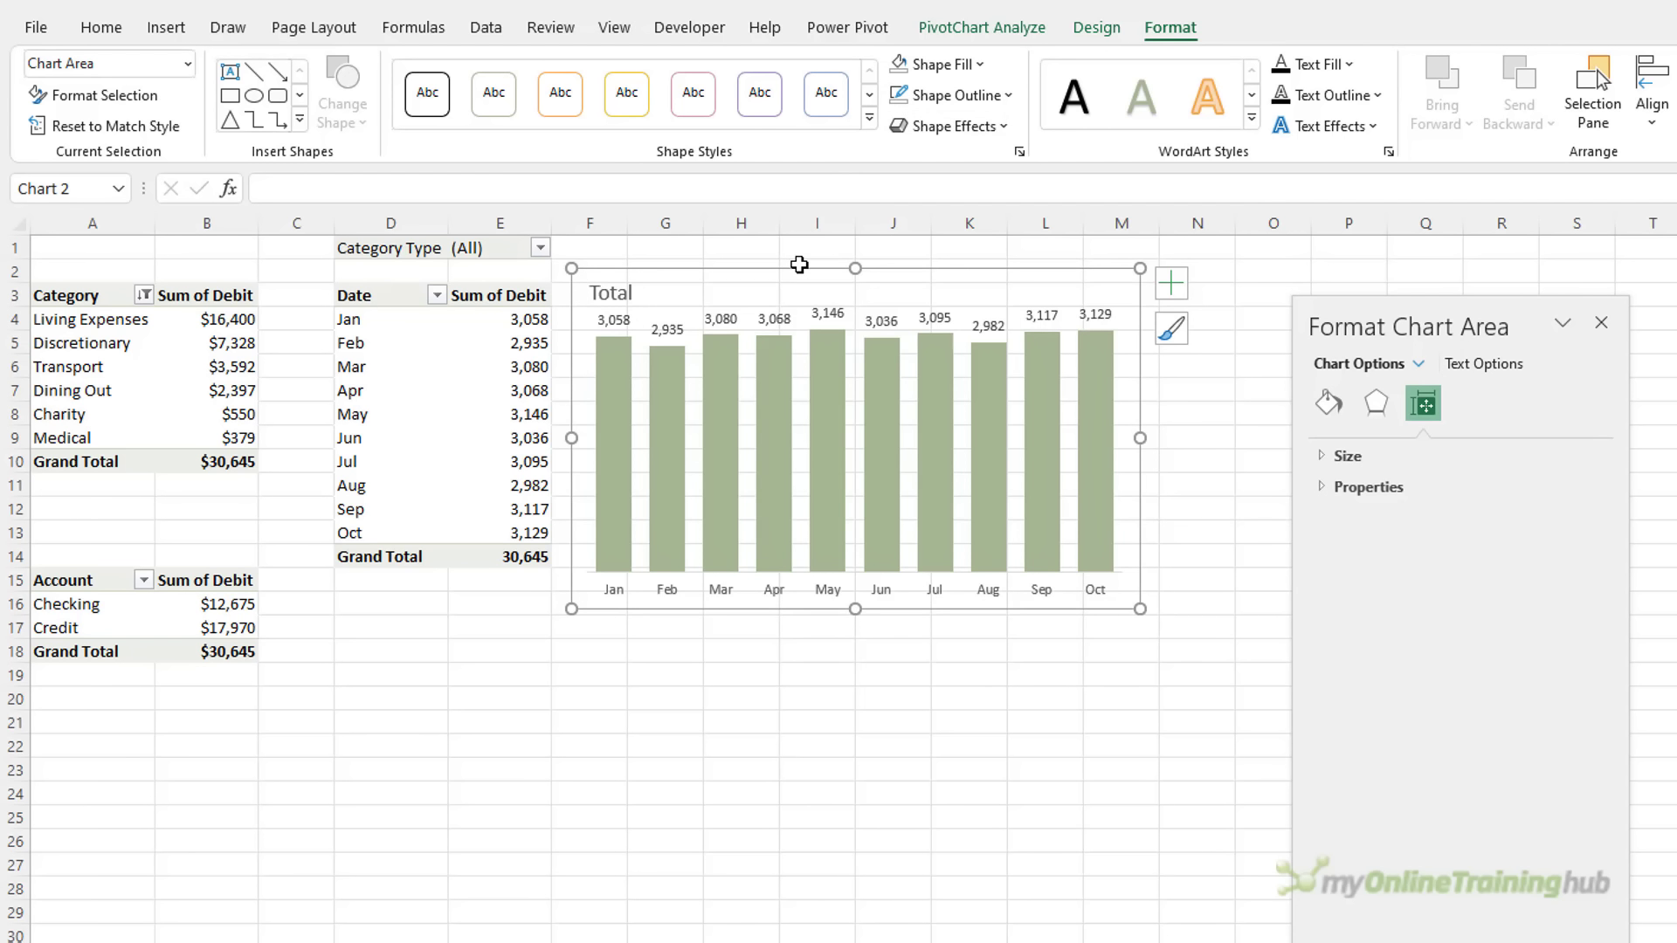
Move the chart onto the Personal Finance Dashboard, widened to column I and ending near row 14
key("Delete")
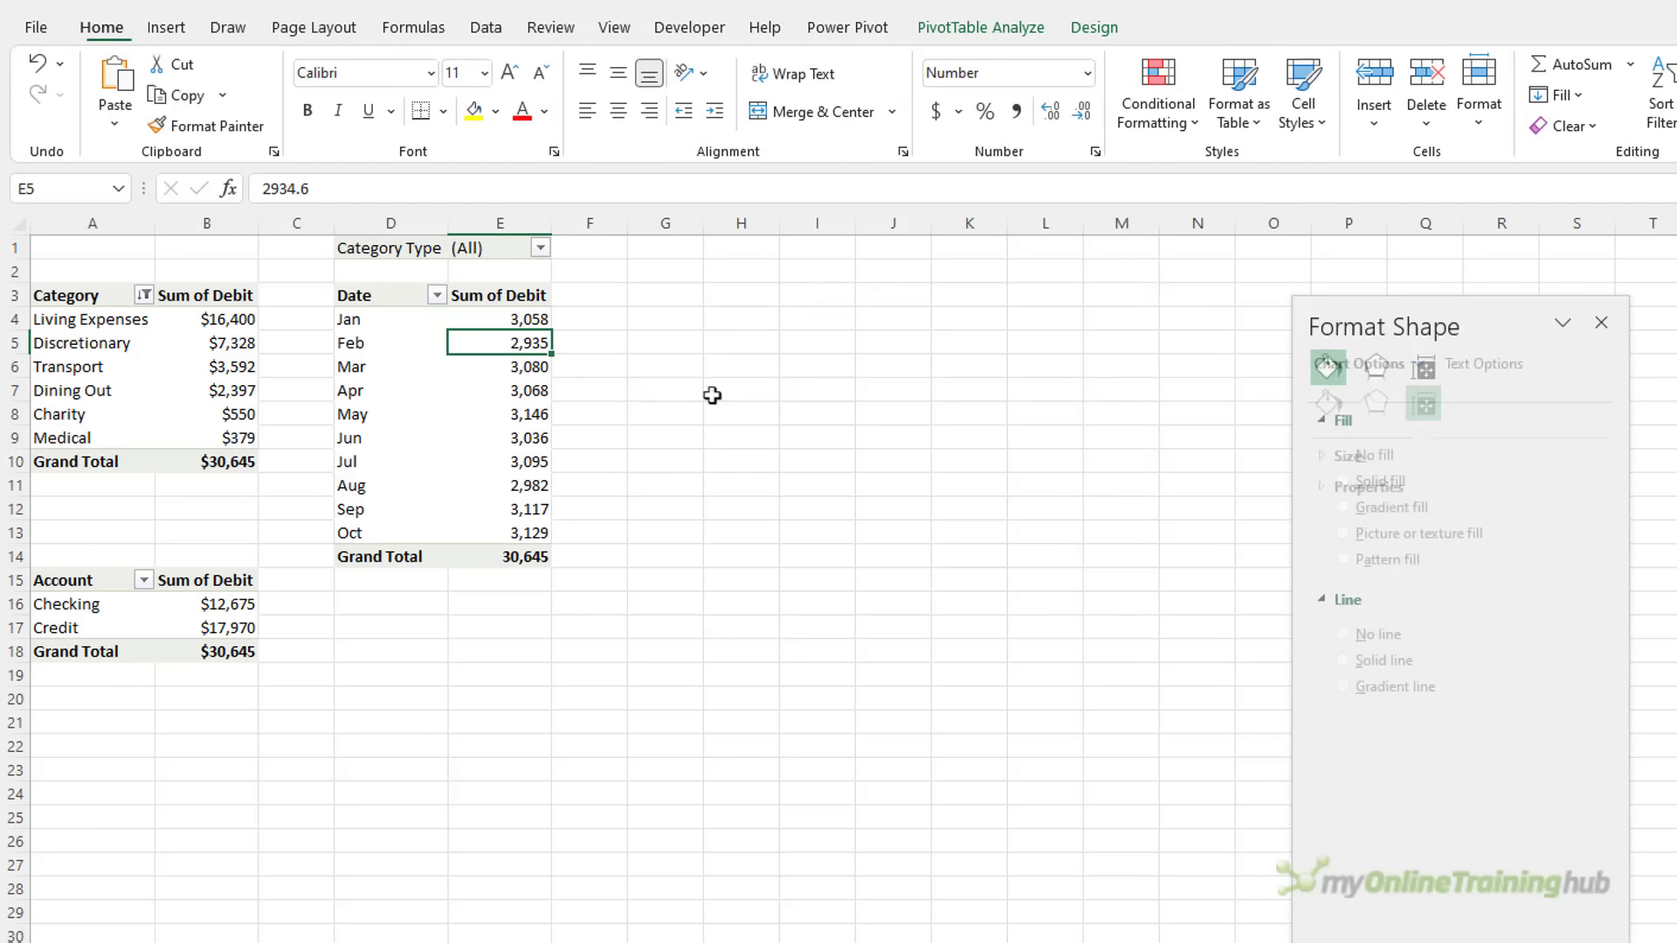
key("ctrl+Page_Down")
key("ctrl+v")
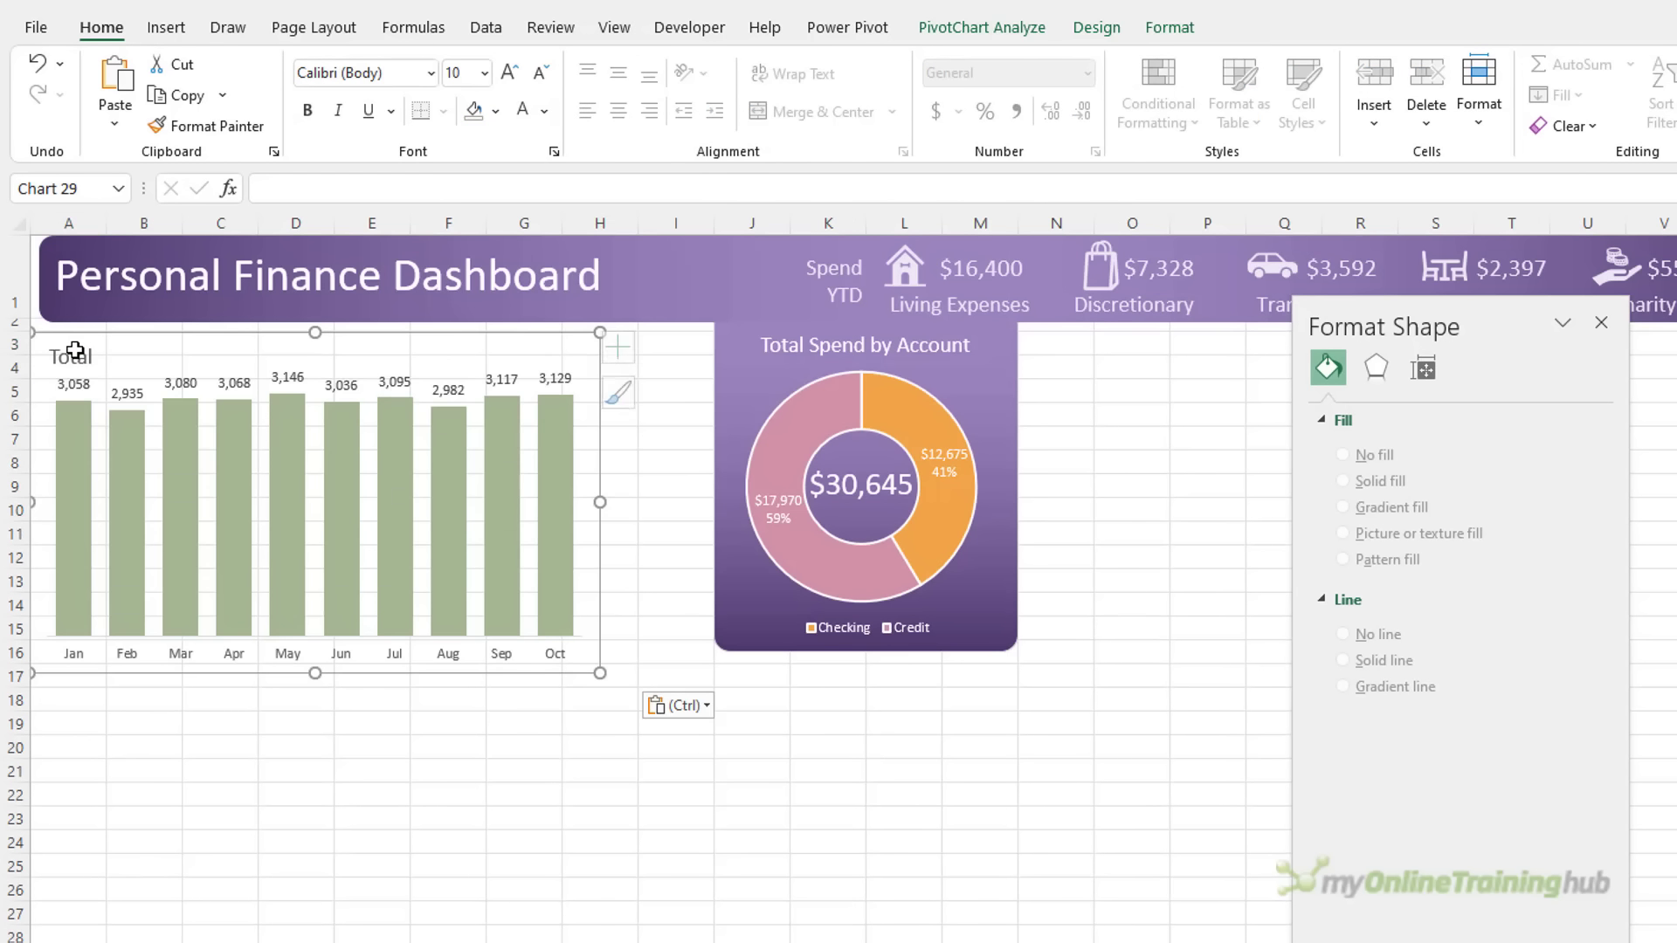
left_click_drag(599, 502, 706, 490)
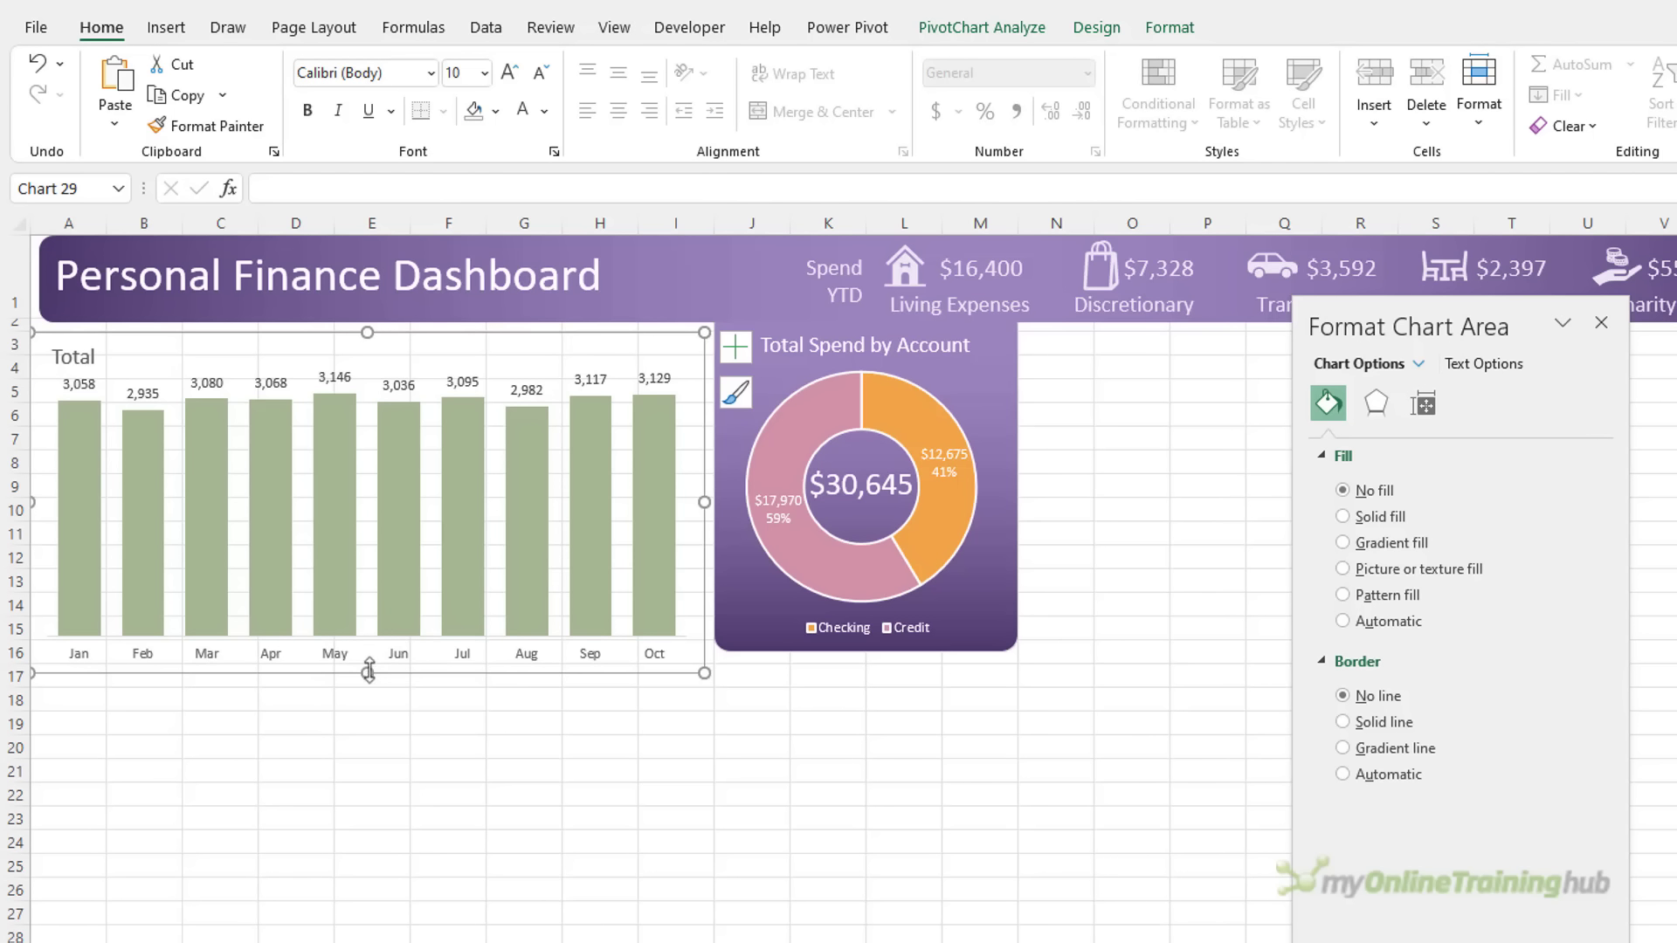
left_click_drag(379, 621, 378, 617)
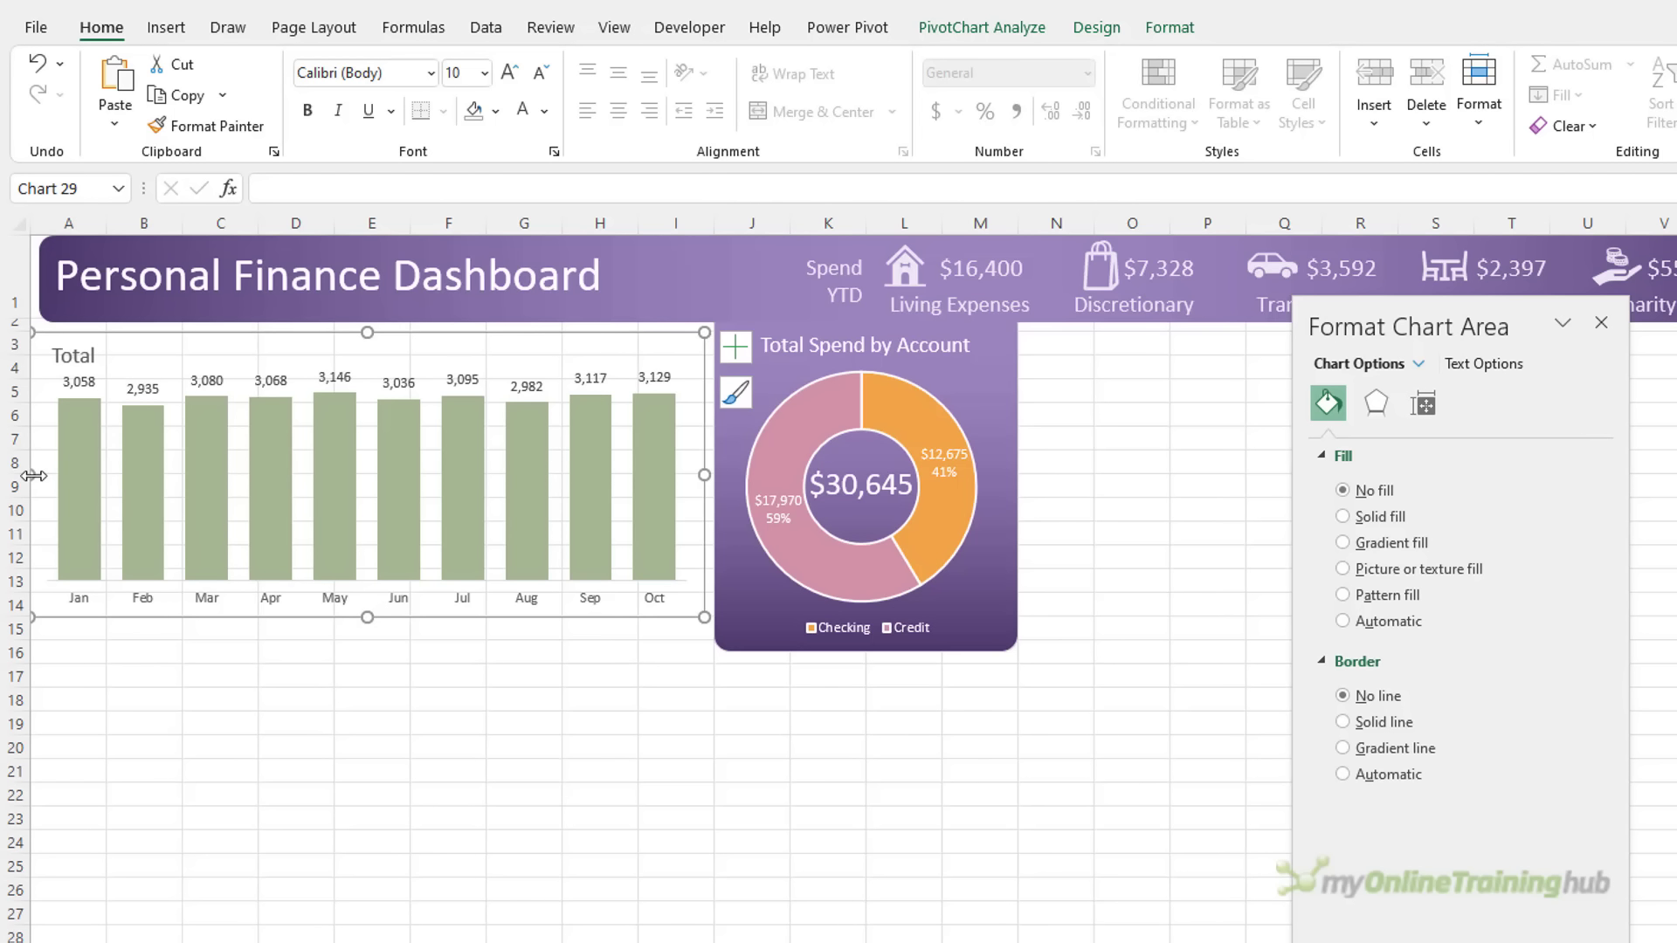
Hide the dashboard sheet's gridlines
left_click(614, 27)
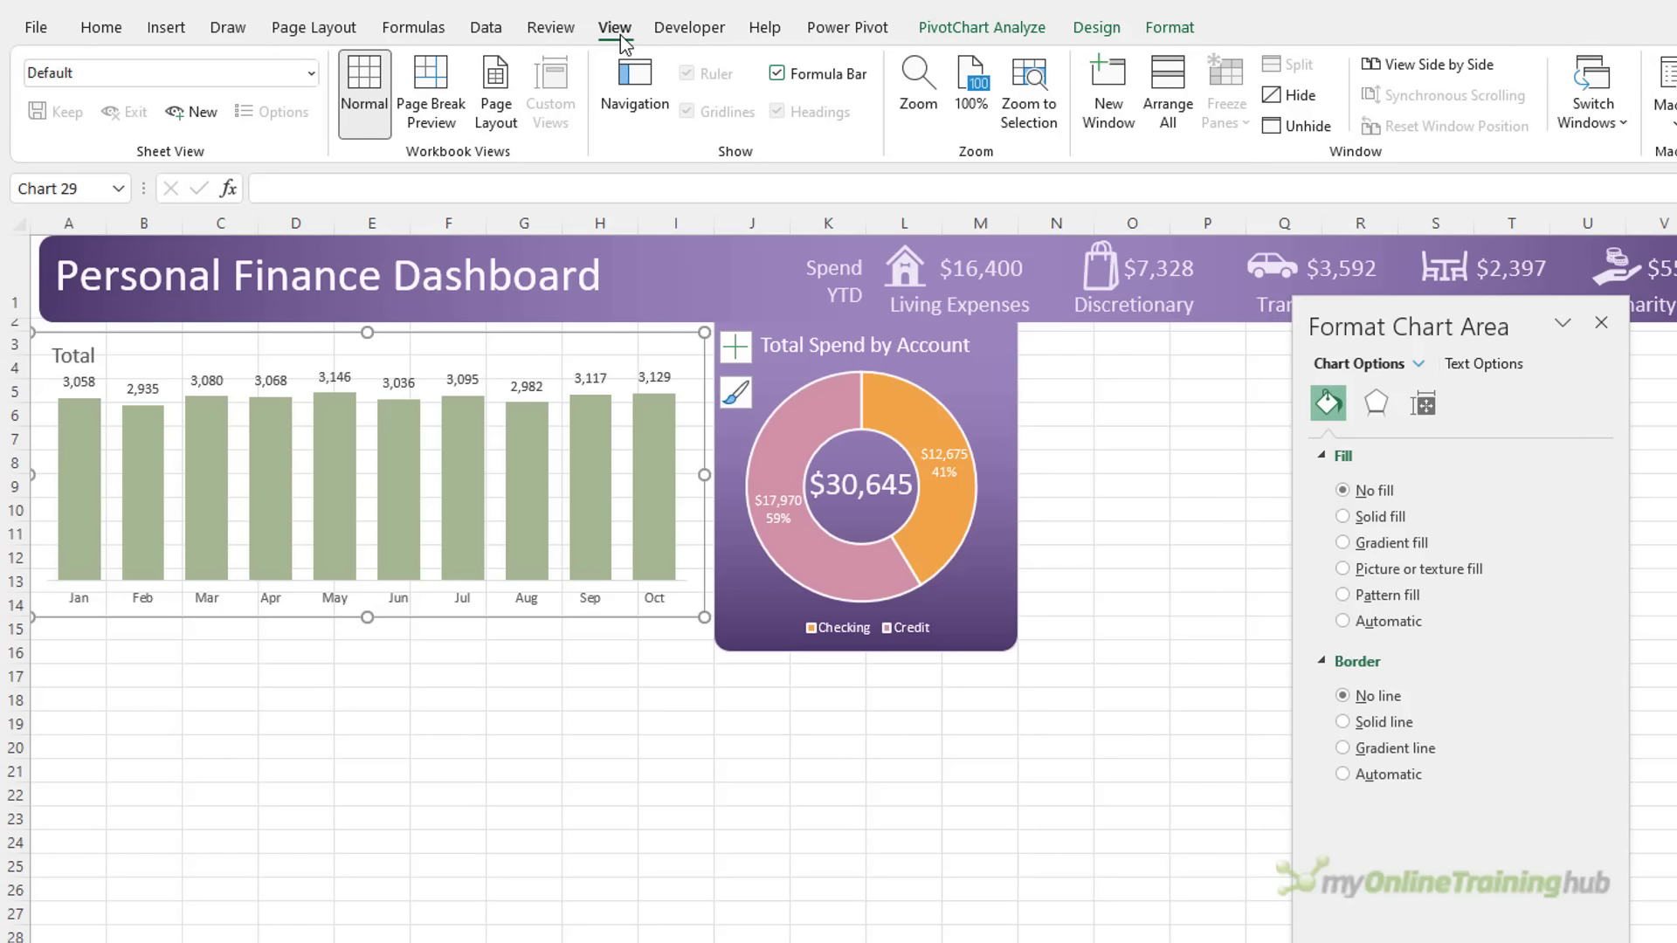
left_click(558, 698)
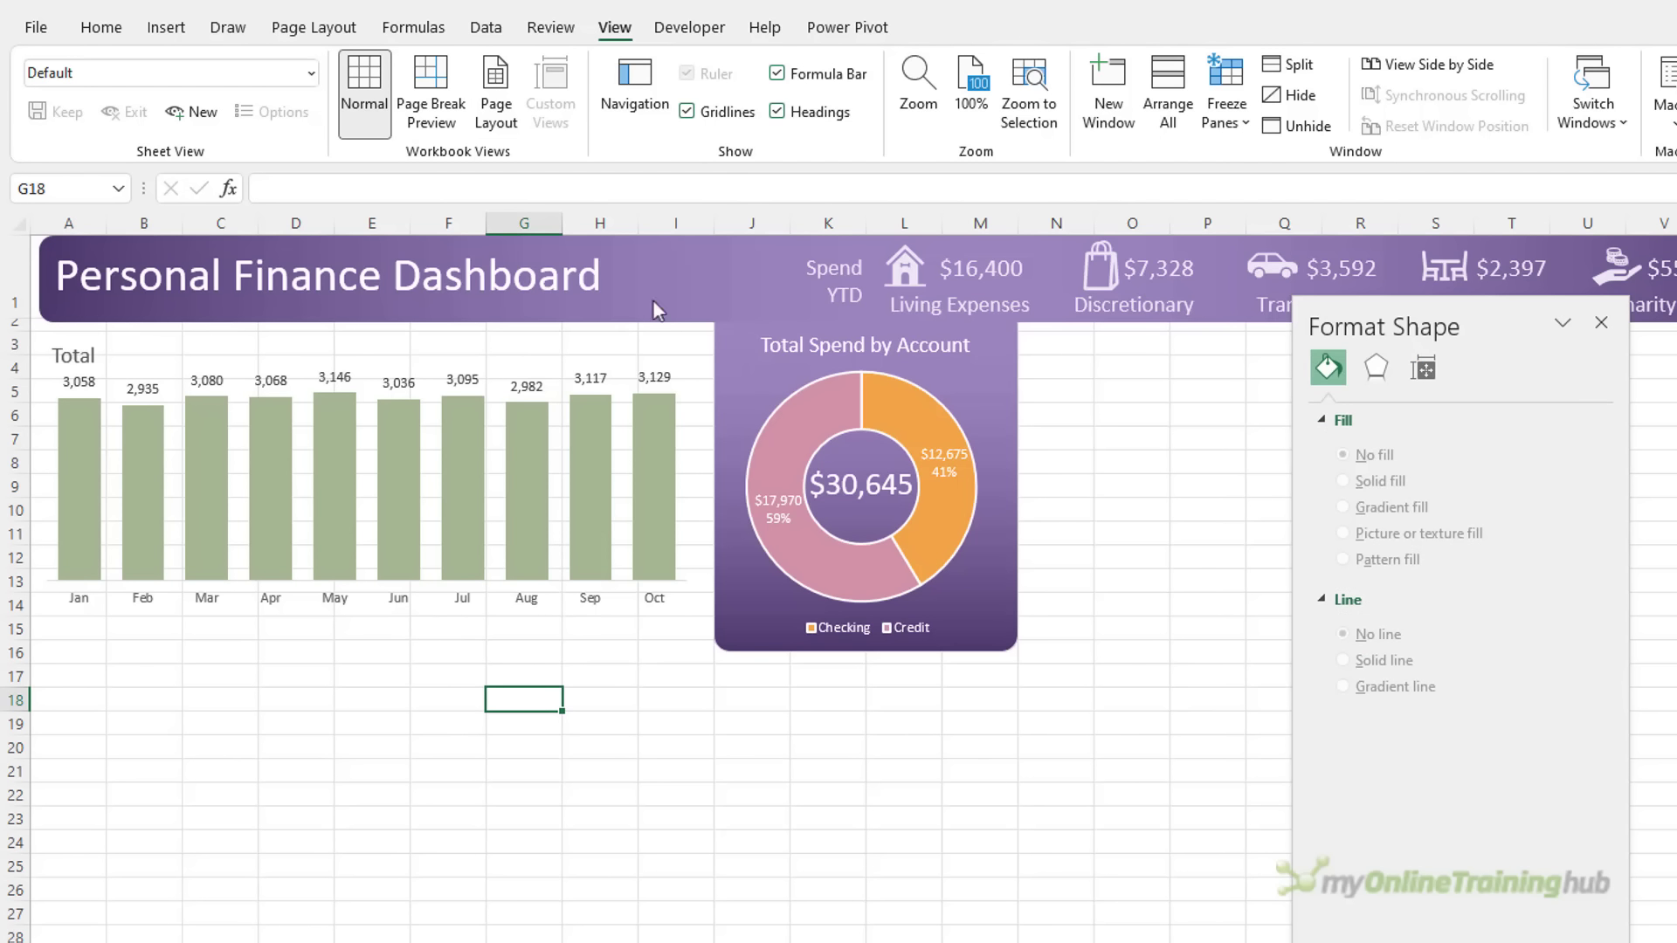
left_click(695, 112)
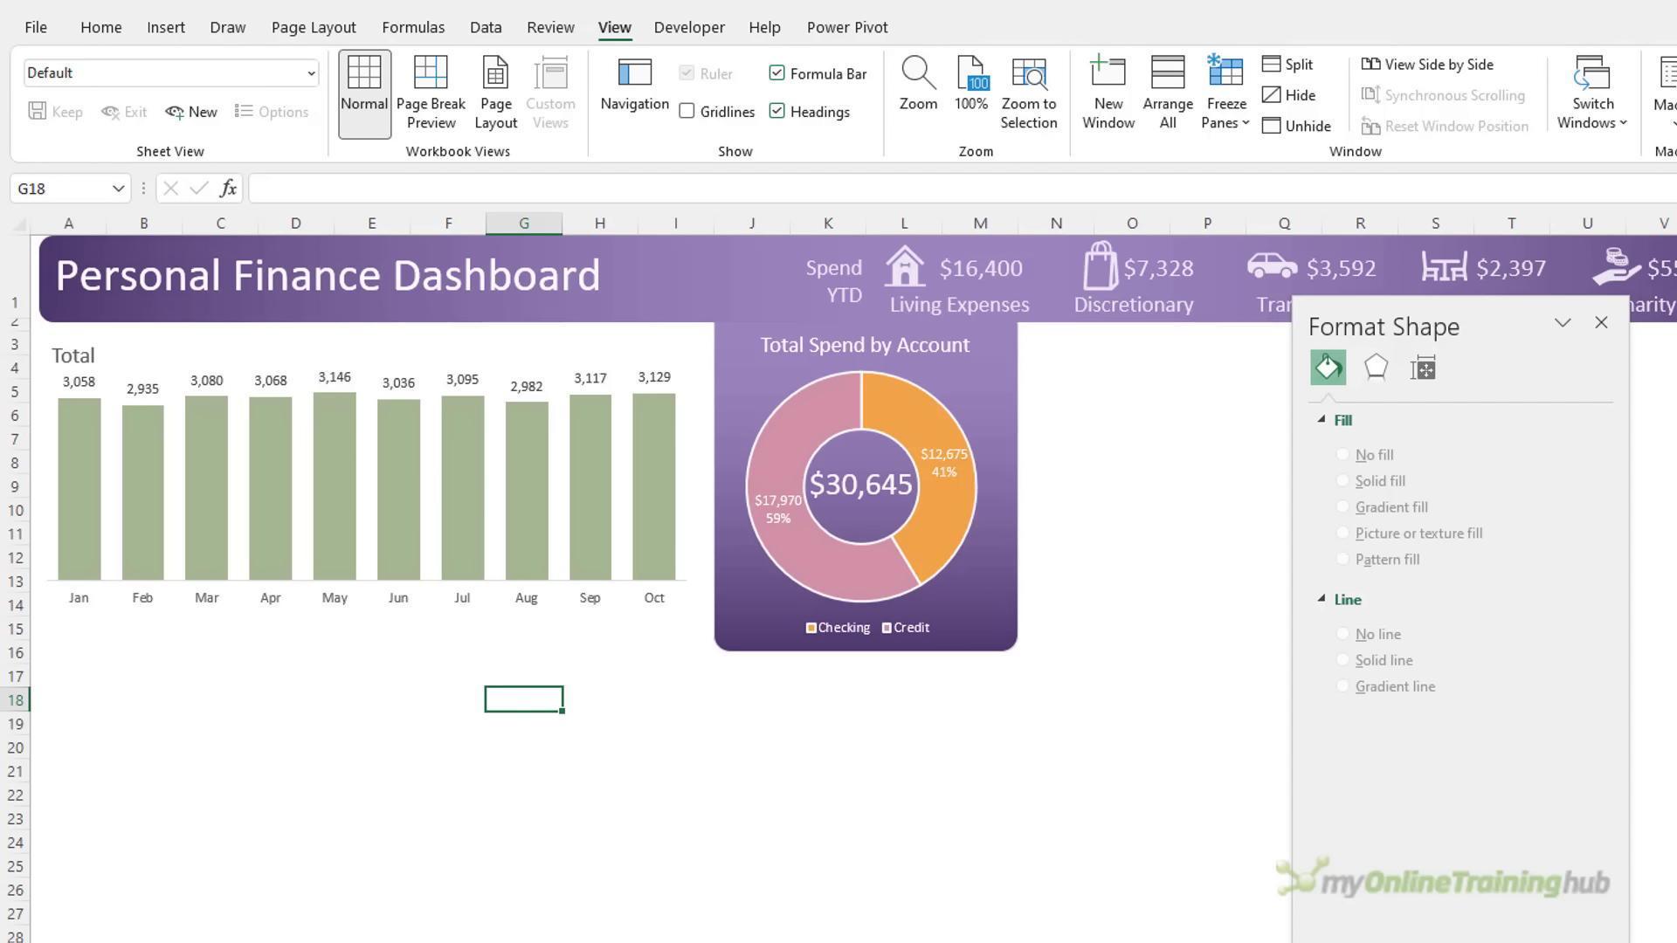
Copy the monthly PivotTable from D1:E14 to G1
key("ctrl+Page_Up")
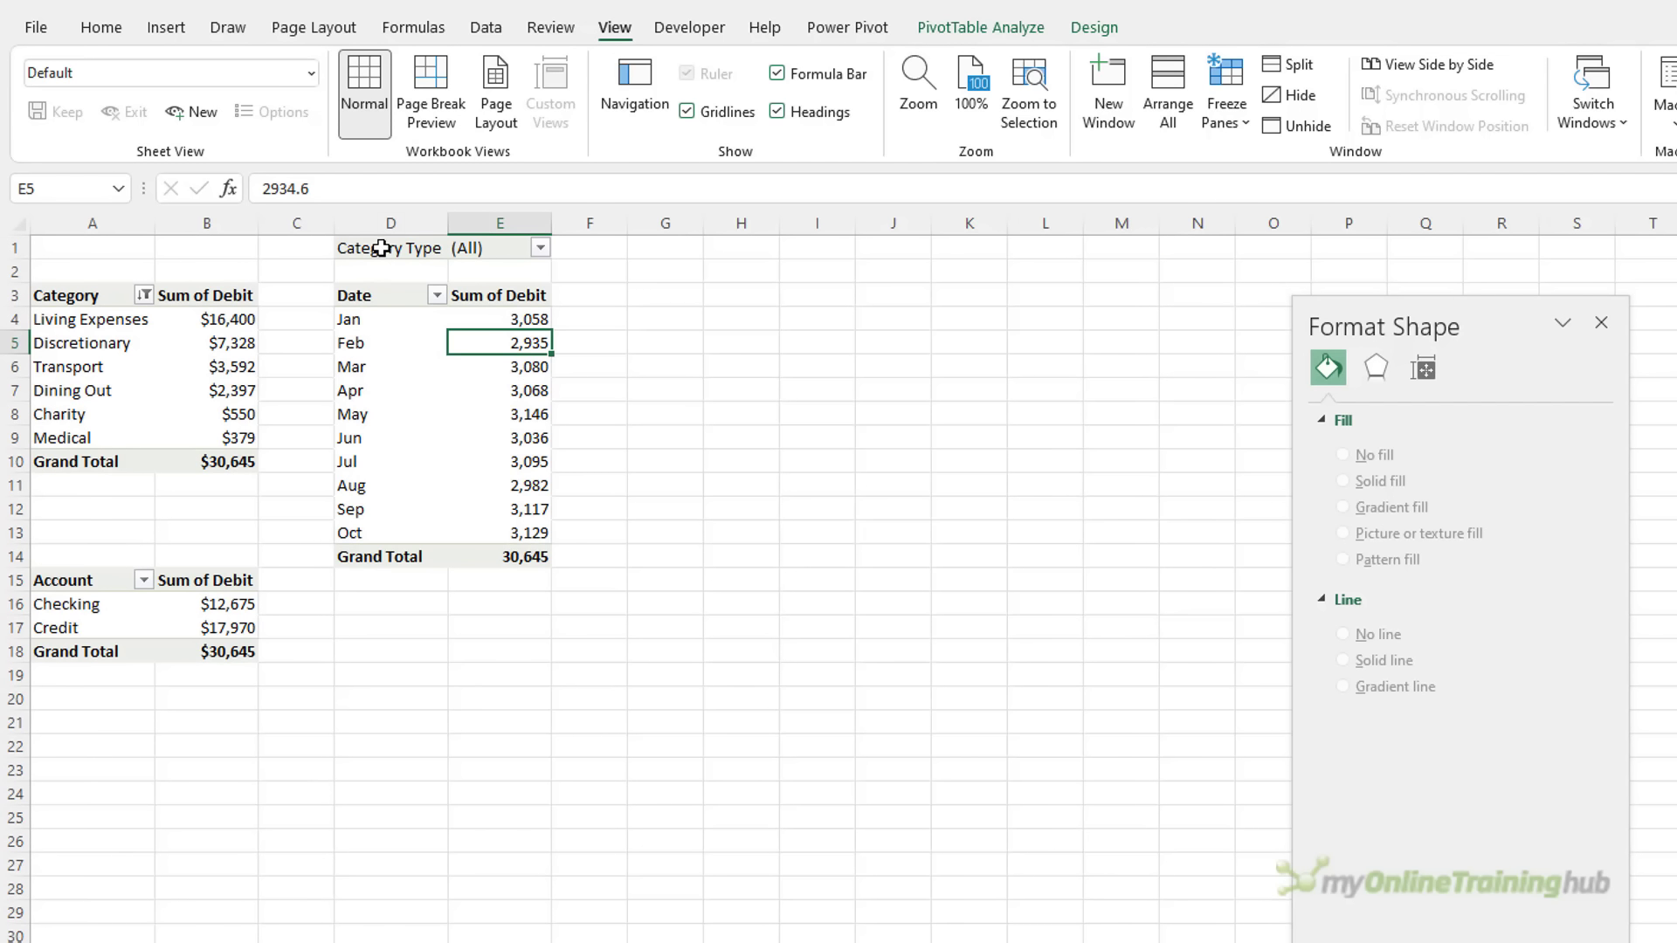
left_click_drag(382, 249, 520, 552)
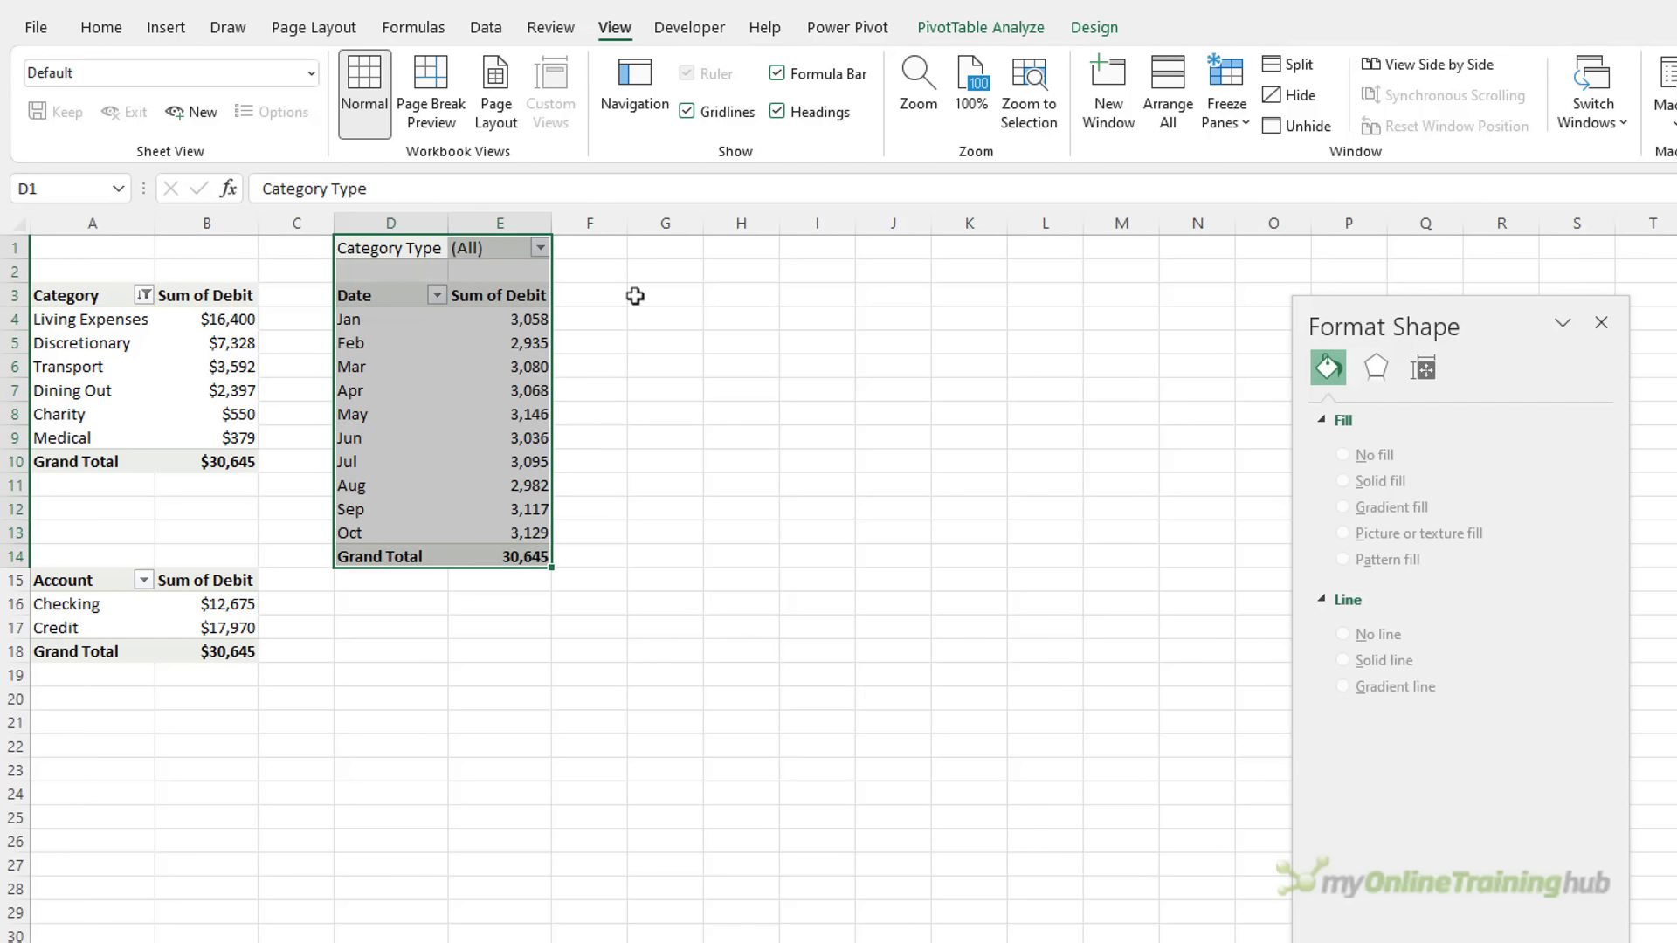
key("ctrl+c")
left_click(655, 250)
key("ctrl+v")
left_click(711, 373)
In the copy, replace Sum of Debit with Sum of Amount and remove the Category Type filter
right_click(765, 436)
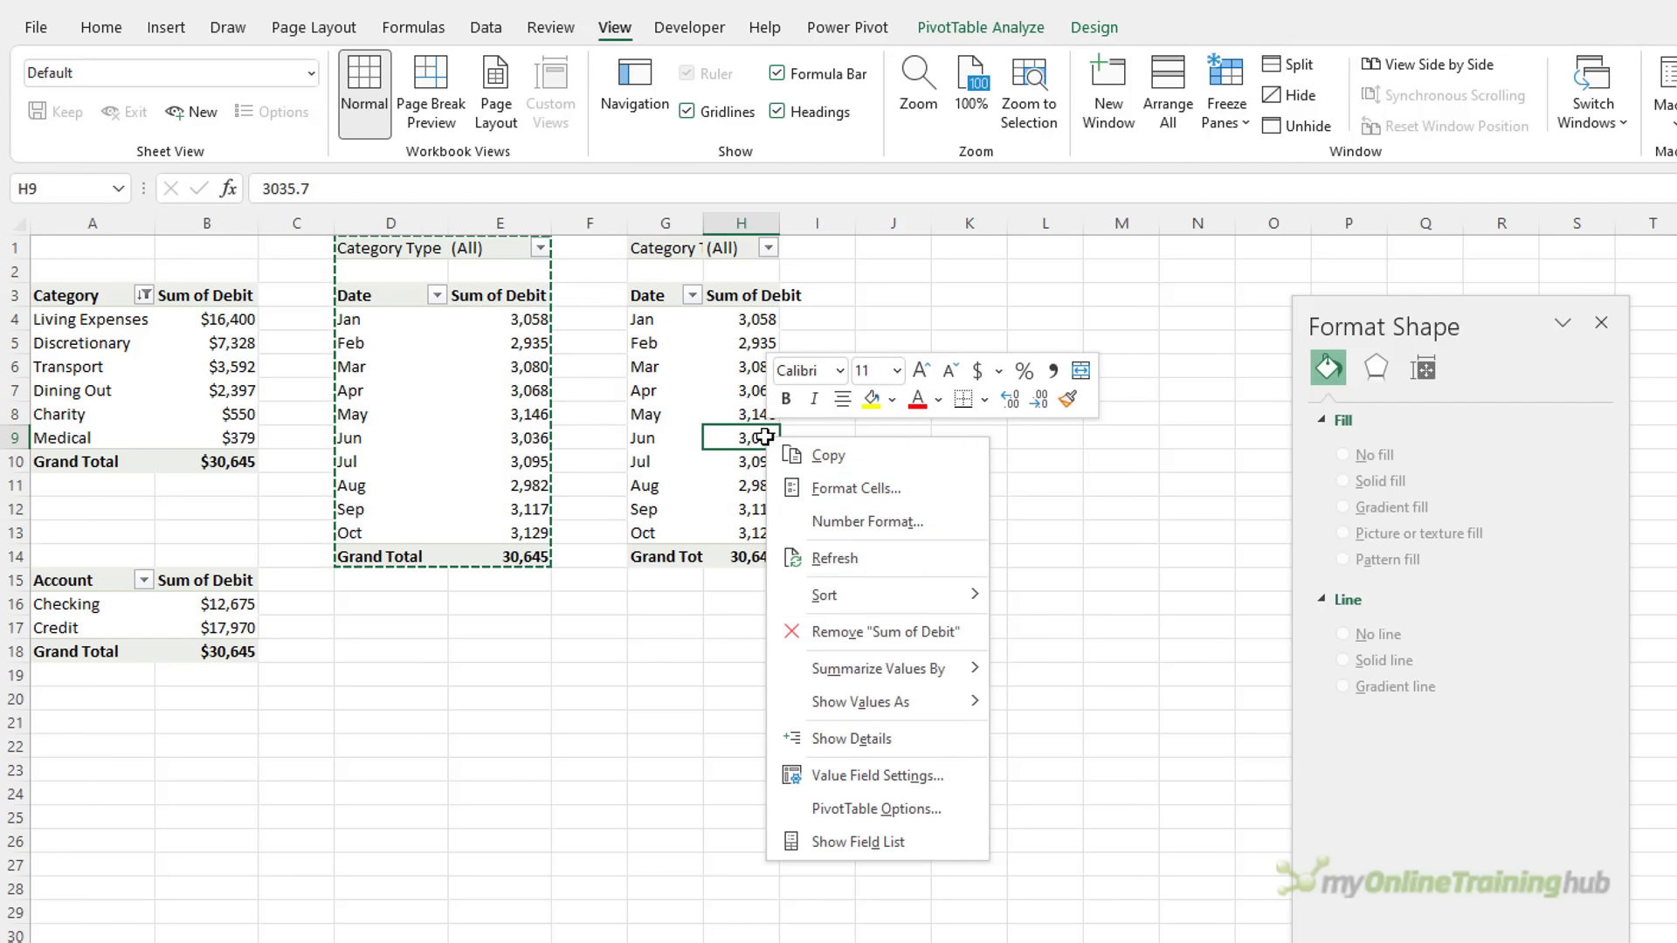
left_click(939, 843)
left_click_drag(821, 281, 1045, 220)
left_click_drag(1115, 760, 724, 668)
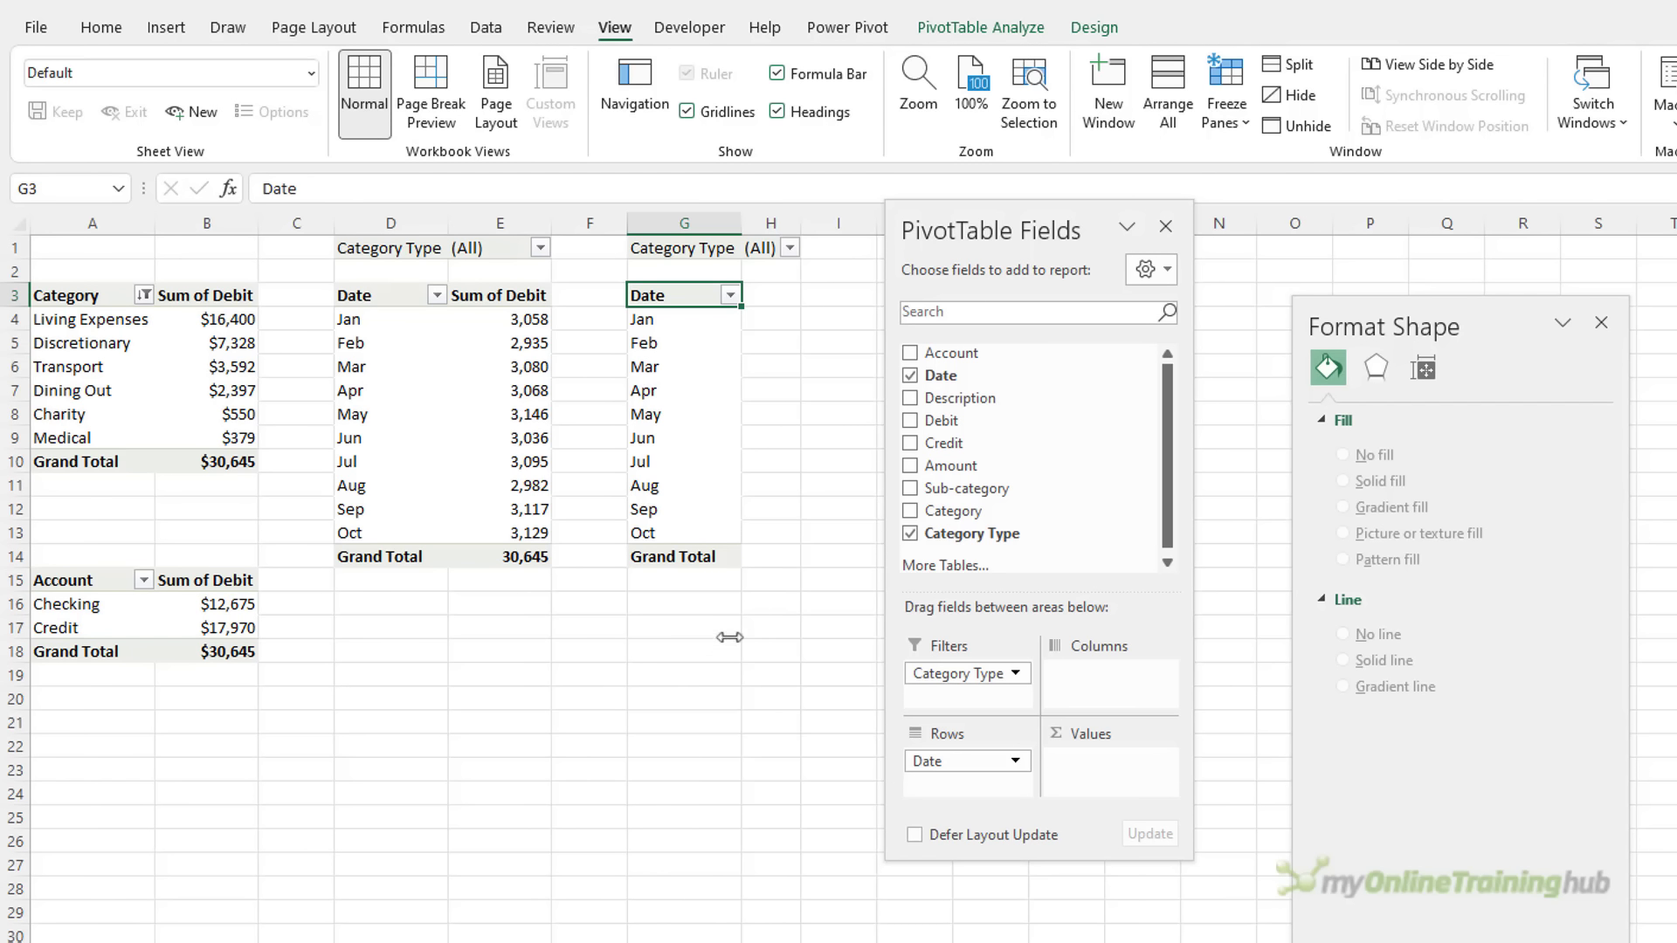
left_click(909, 466)
left_click_drag(958, 674, 687, 647)
Relabel the Grand Total row as 'Net'
left_click_drag(672, 320, 689, 541)
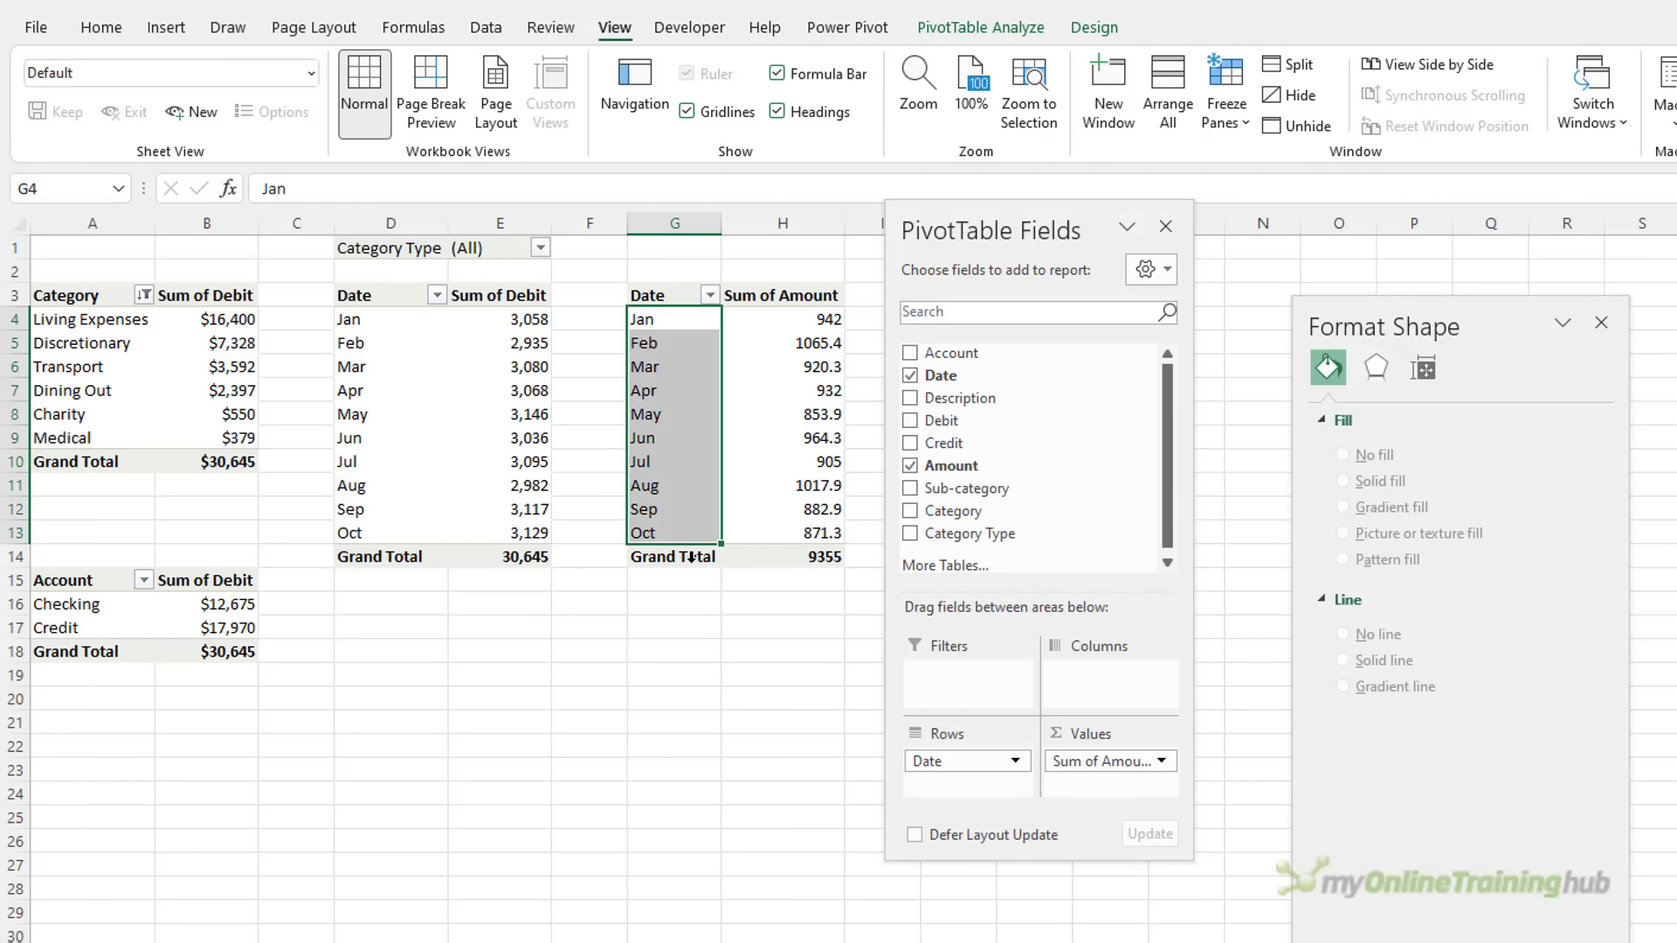
left_click(689, 560)
type("N")
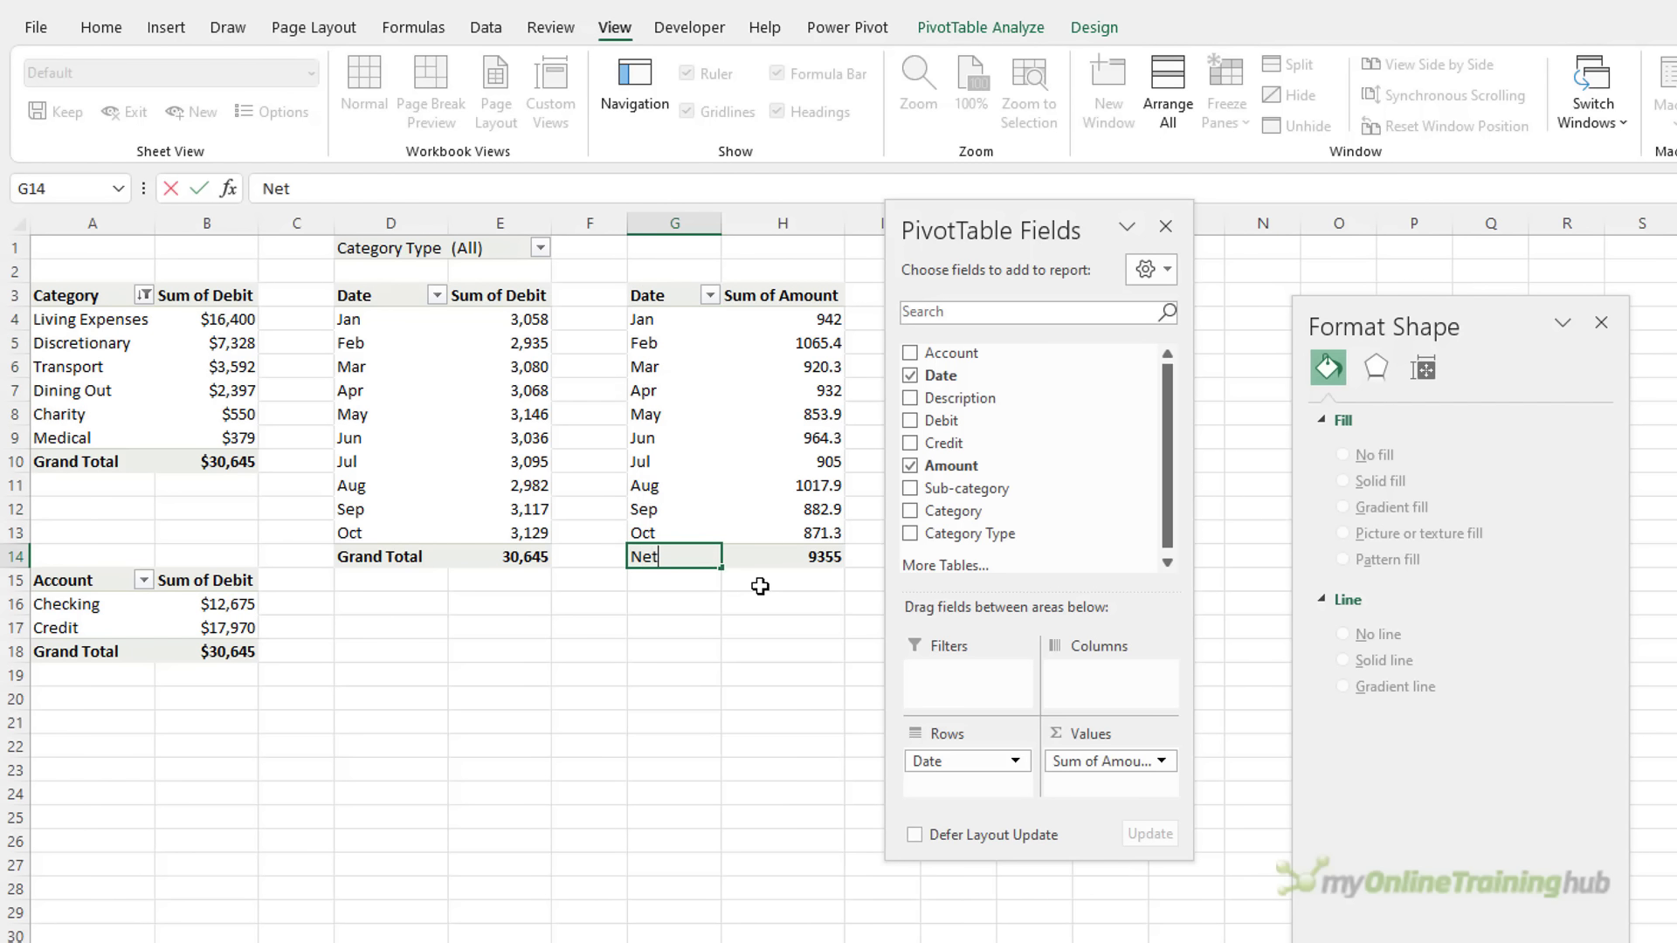
type("et")
key("Return")
Format the amount values as numbers with 0 decimals and thousands separators
right_click(795, 414)
left_click(903, 490)
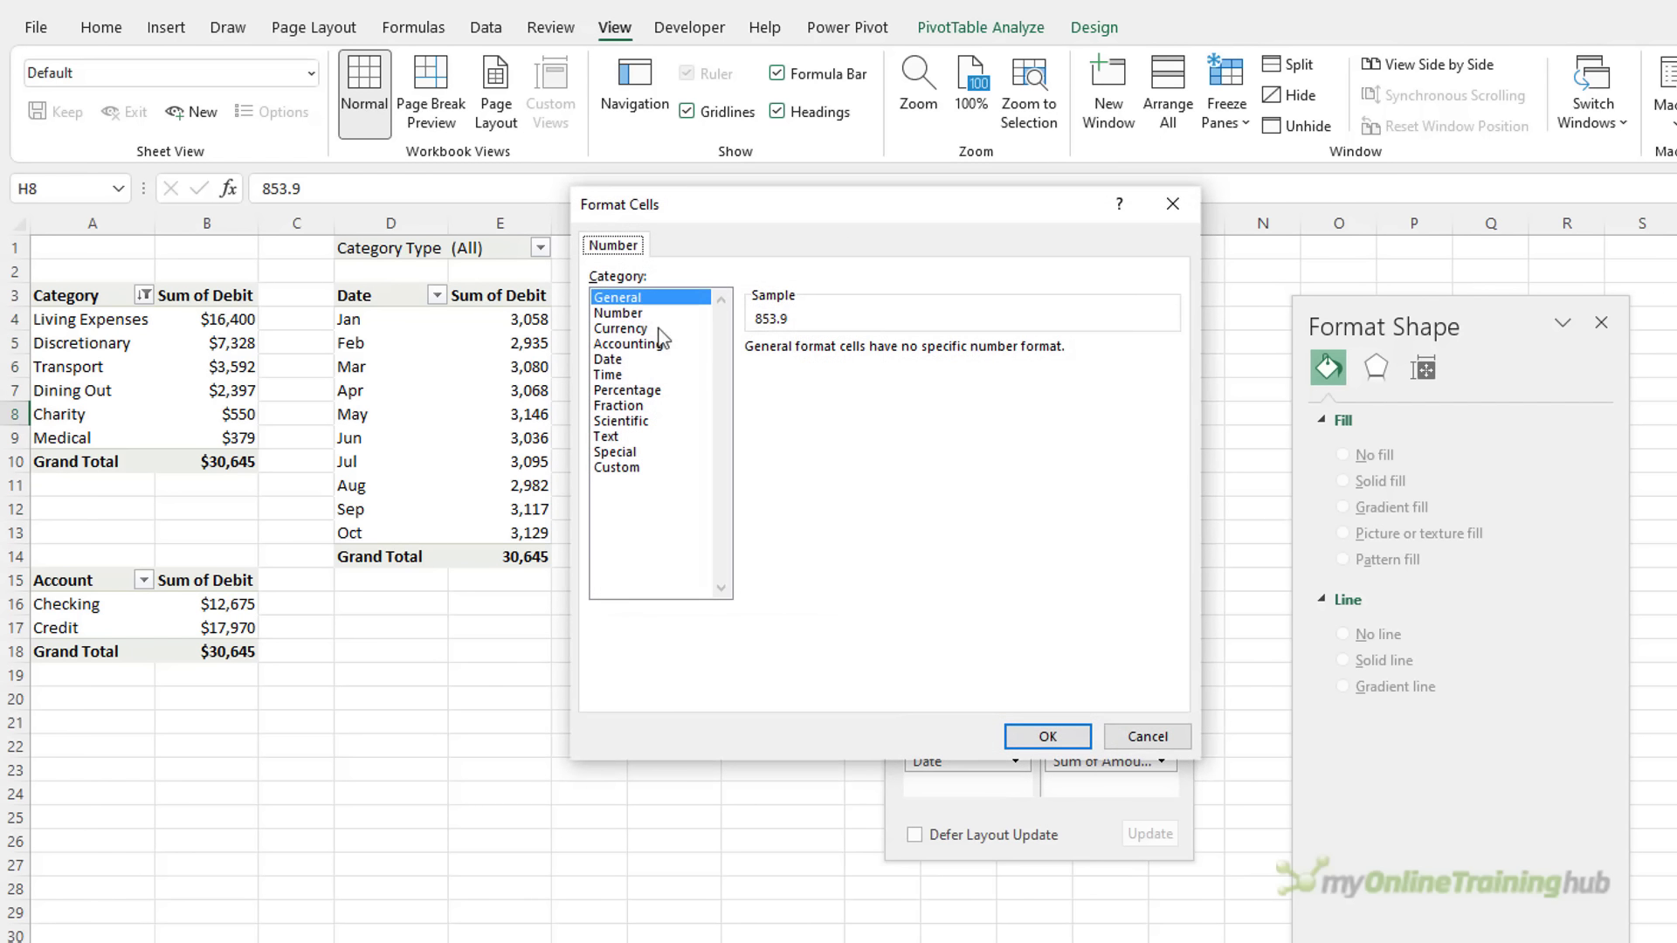
left_click(618, 313)
left_click(752, 378)
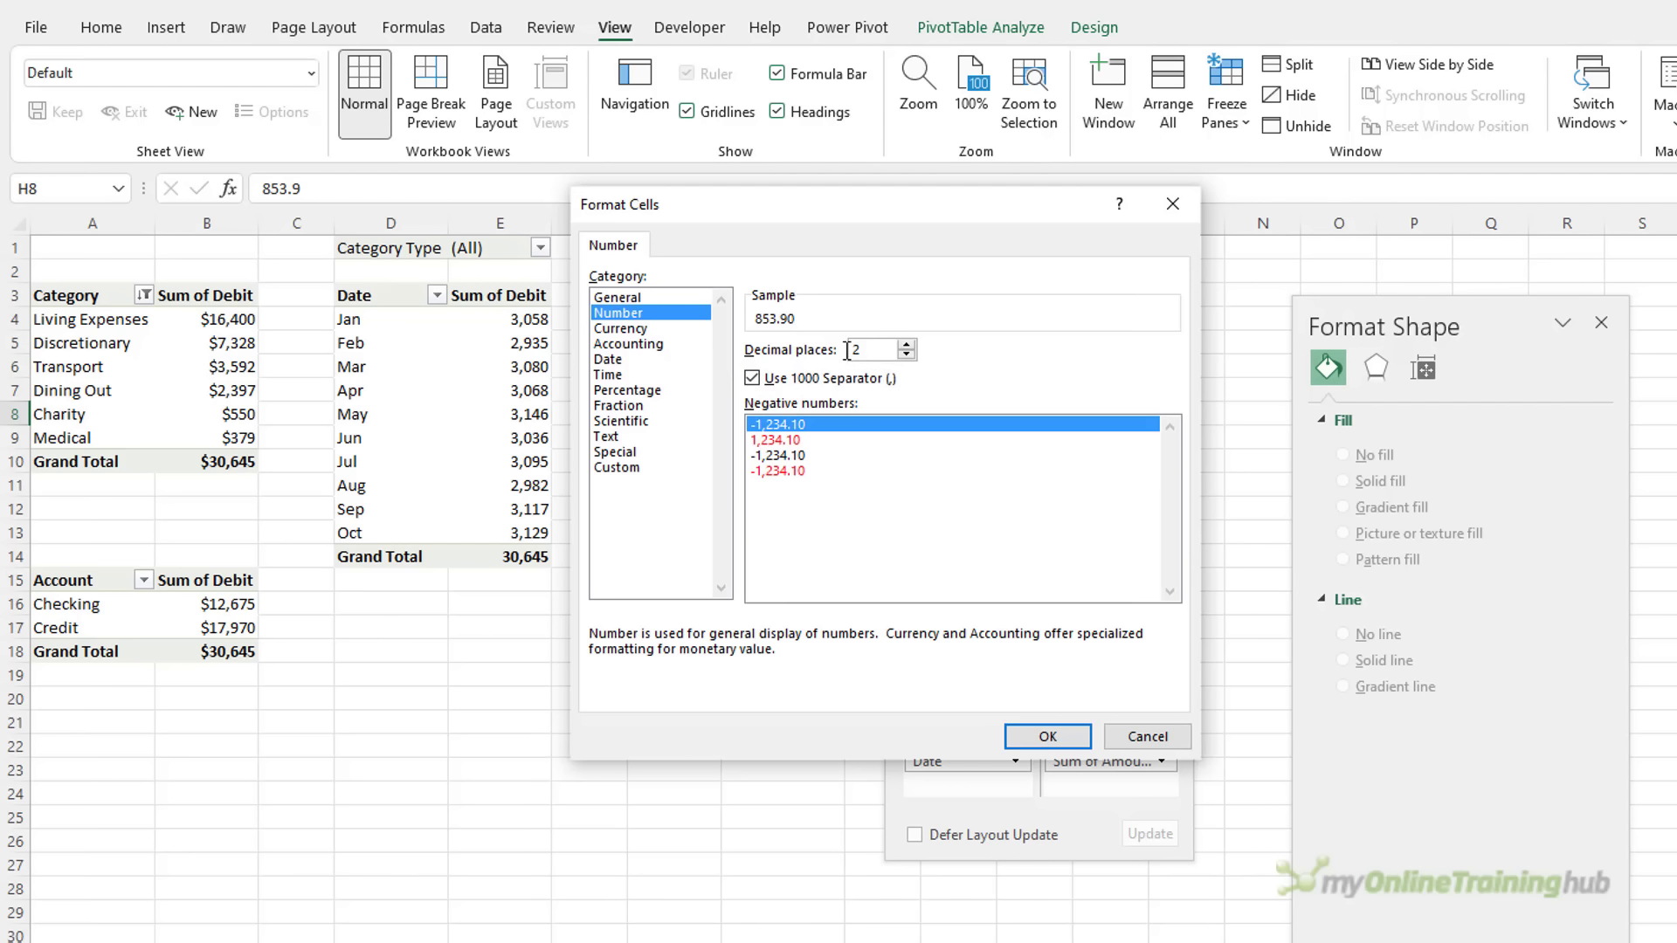
type("0")
key("Return")
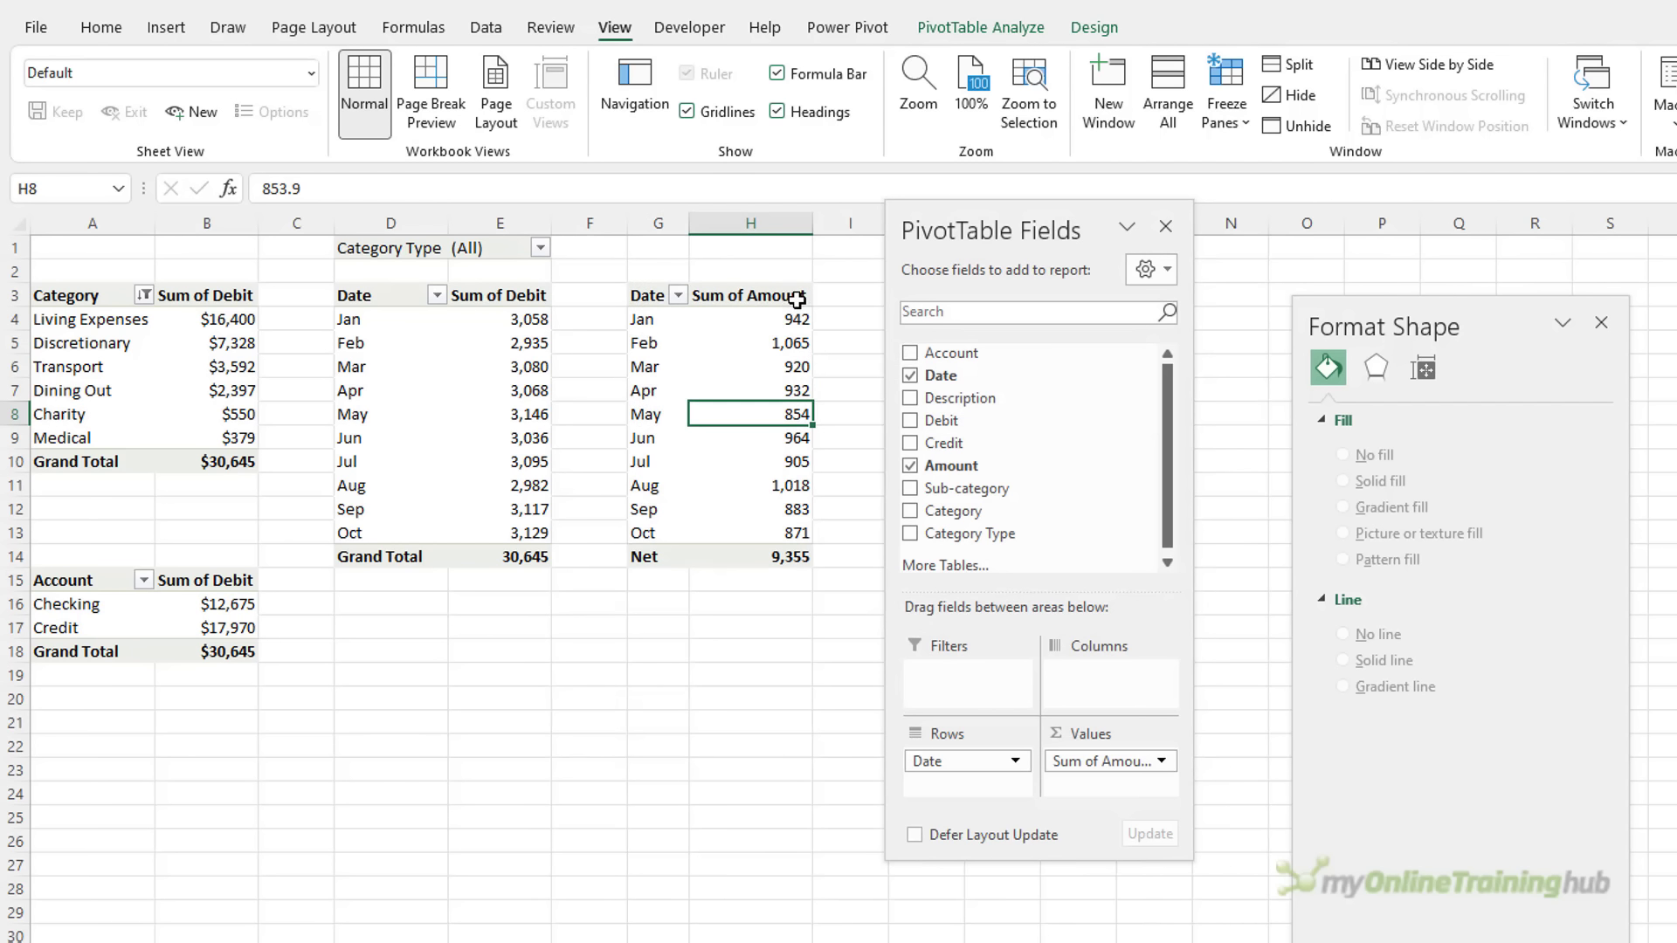
Rename the PivotTable PTNetColChart
left_click(980, 27)
left_click(122, 96)
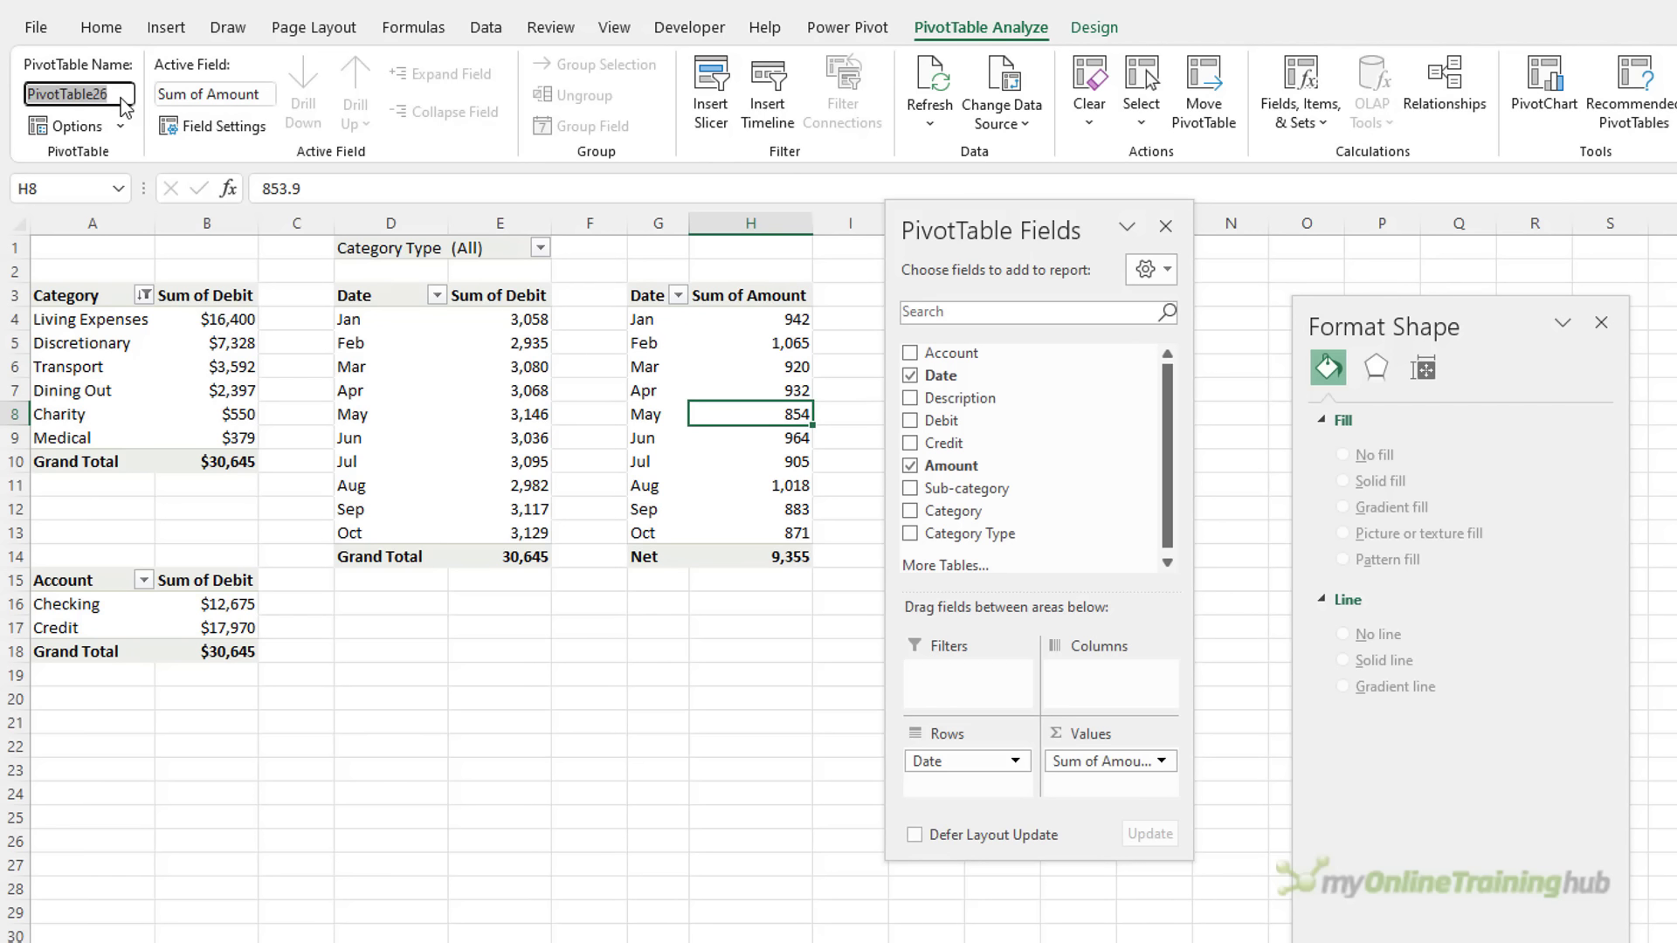
type("PTNetCol")
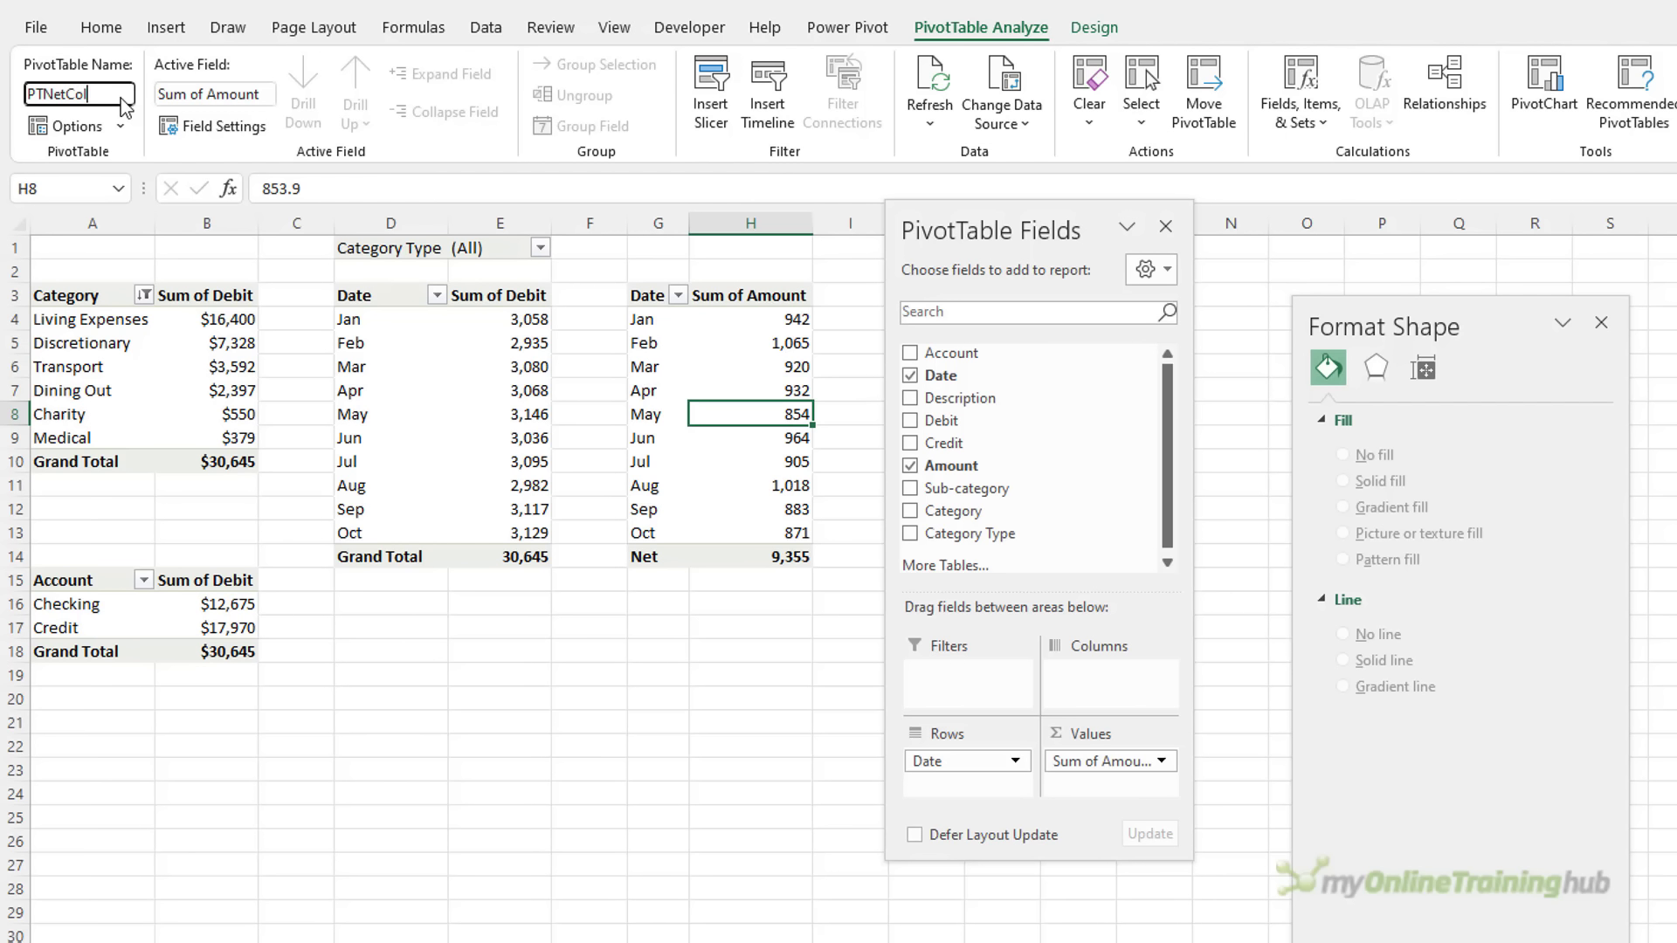
type("Chart")
key("Return")
Insert a clustered column PivotChart of monthly amounts and move it beside the pivot tables
left_click(1544, 87)
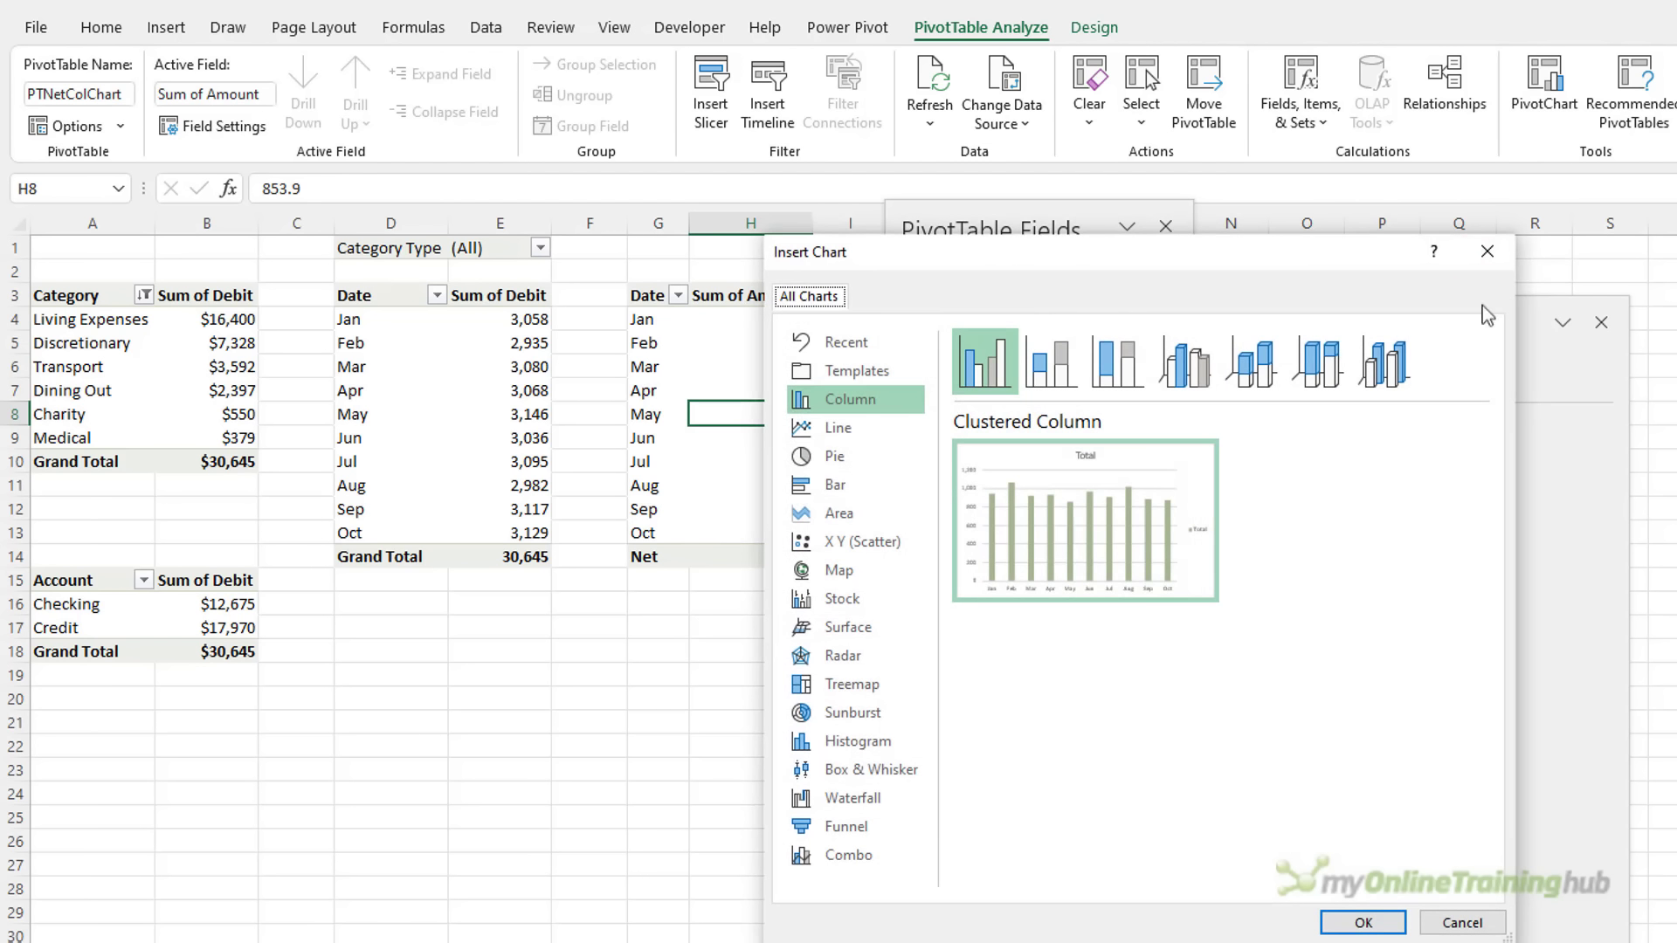
left_click(1358, 922)
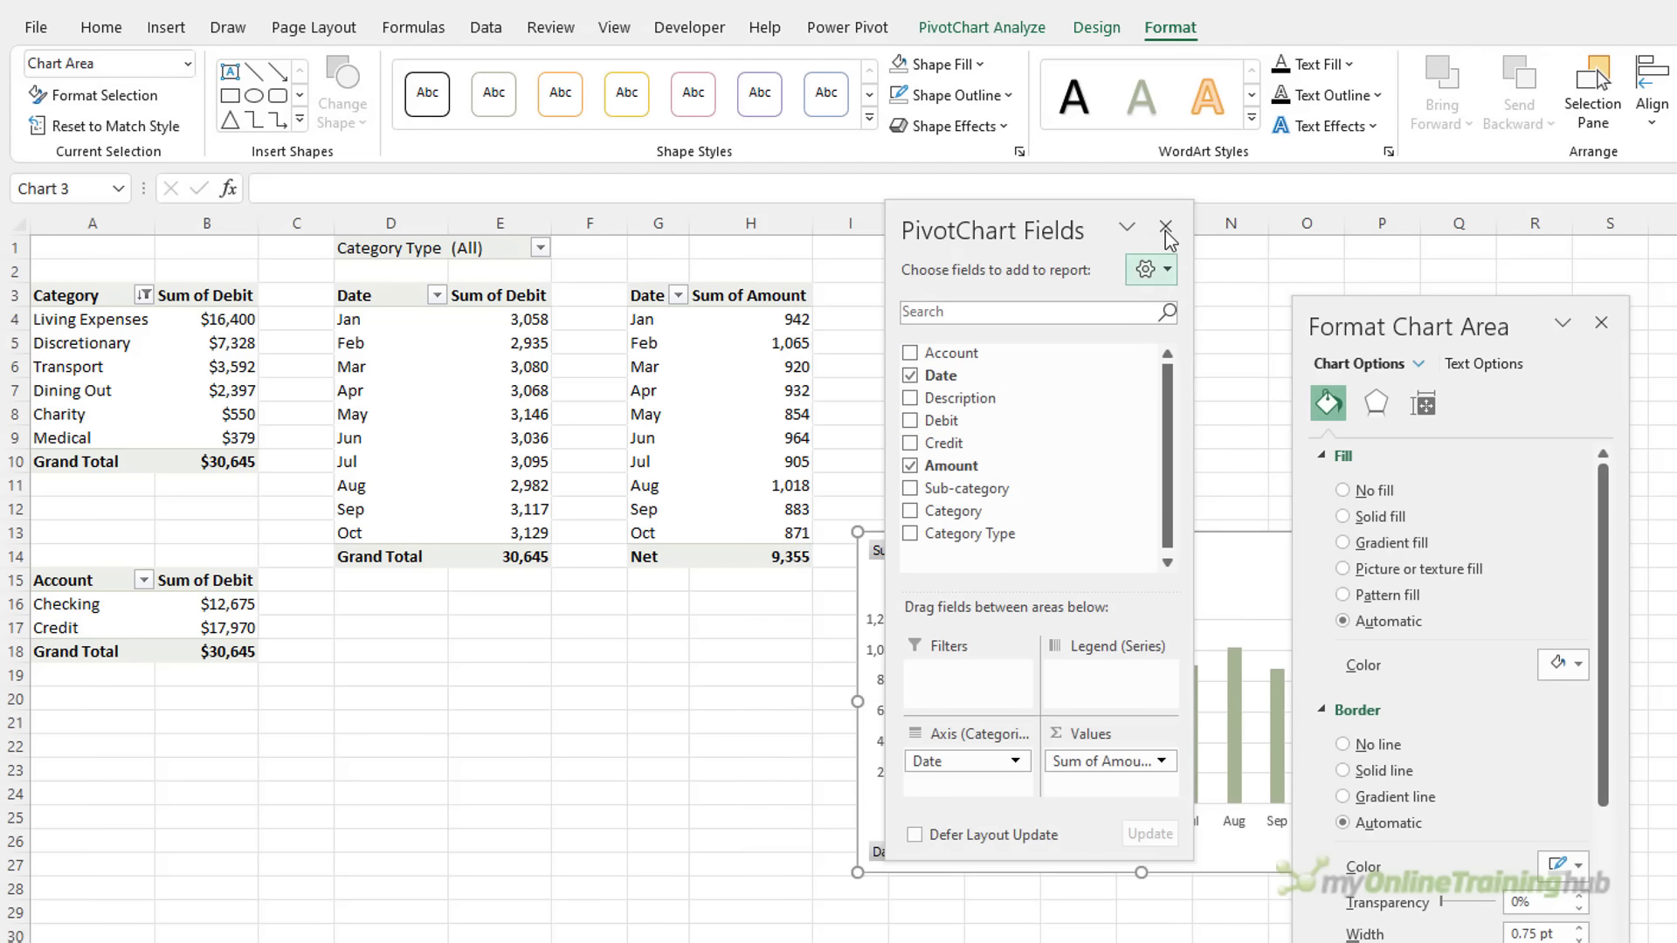
left_click(1165, 229)
left_click(1601, 322)
left_click_drag(1280, 535, 1229, 297)
Hide all field buttons on the new chart
right_click(908, 308)
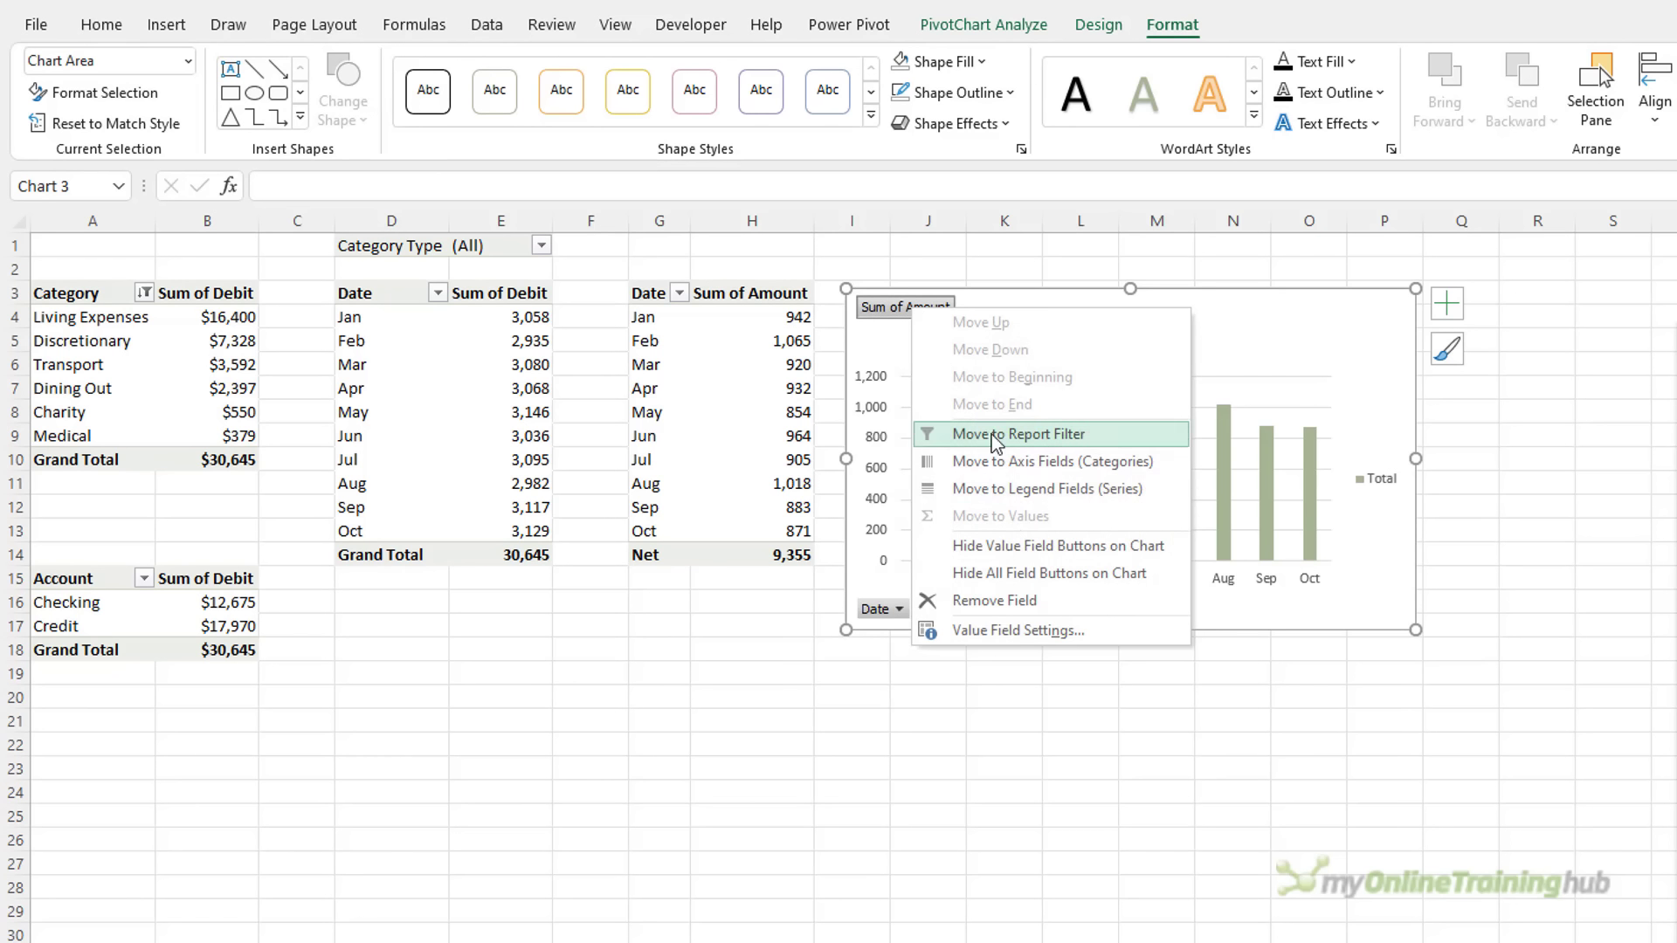
left_click(1041, 573)
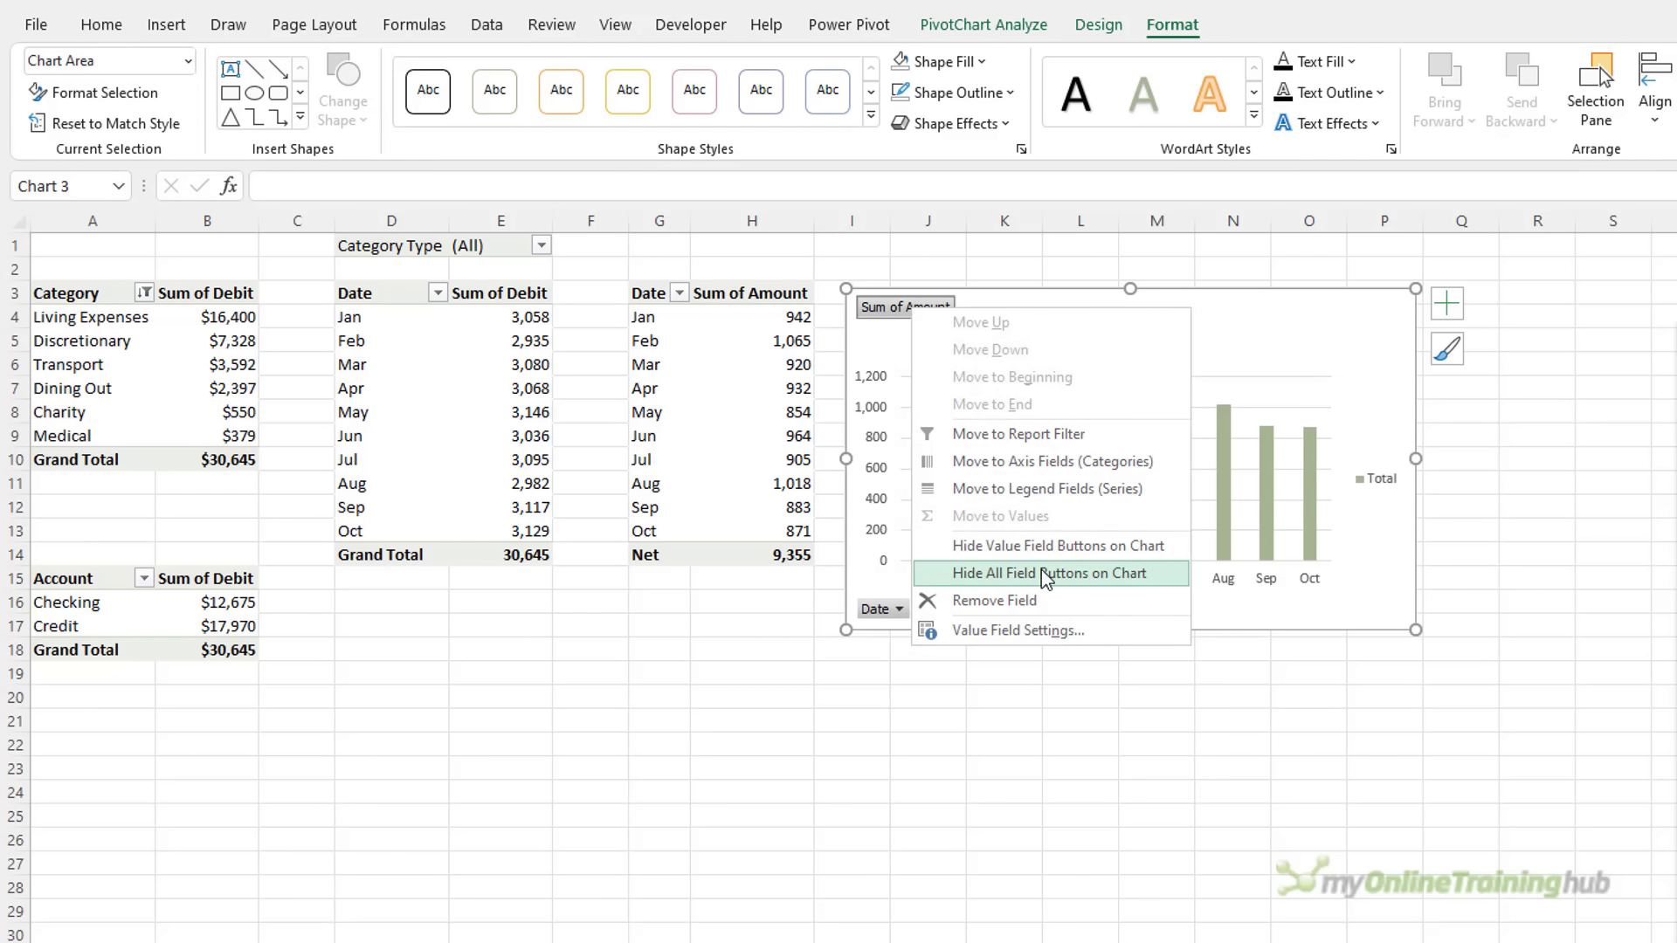
left_click(1446, 303)
Remove the legend and gridlines and add data labels to the columns
left_click(1504, 498)
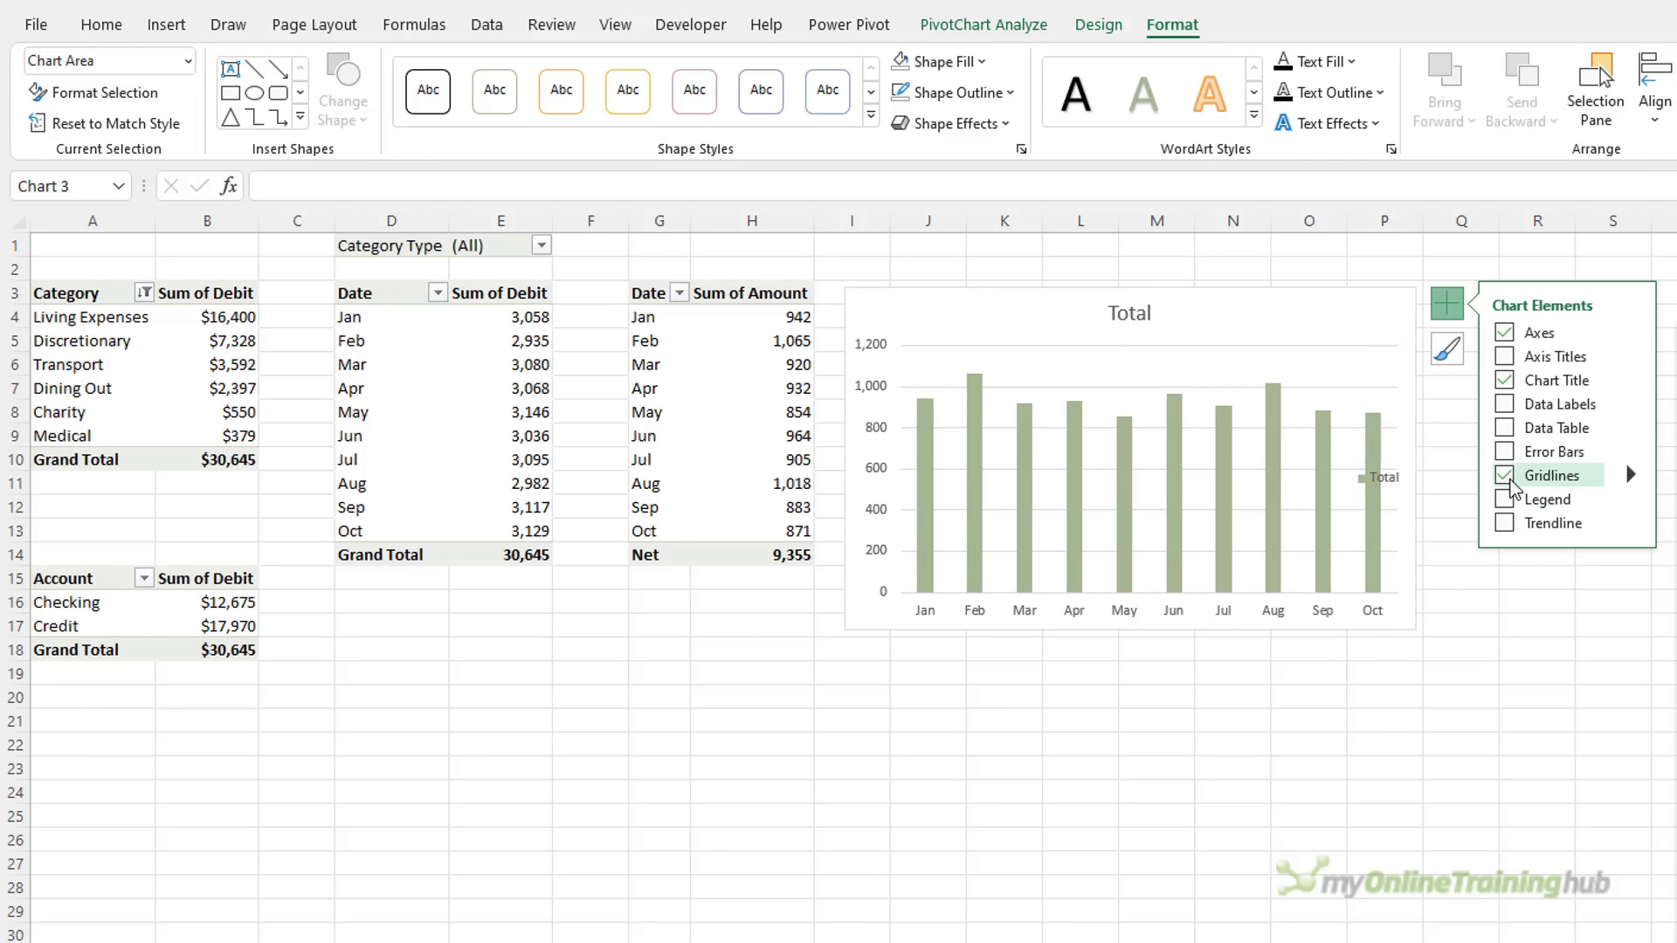
left_click(1504, 475)
left_click(1504, 404)
left_click(1504, 403)
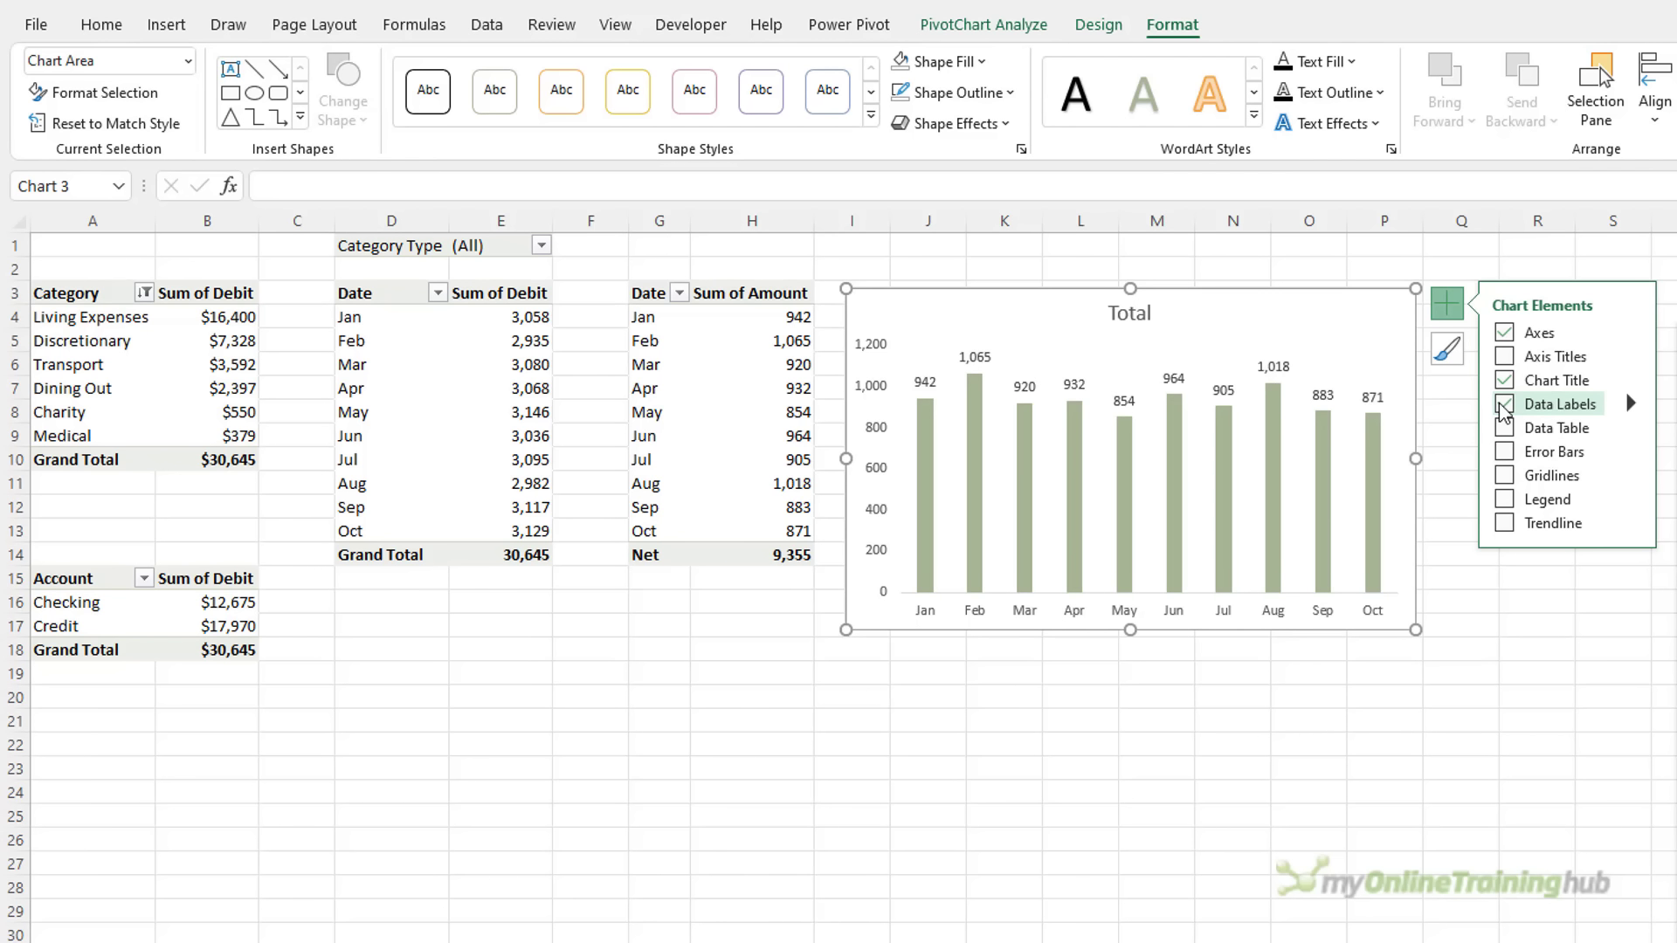
Set the value axis bounds to maximum 3200 and minimum 0
double_click(876, 387)
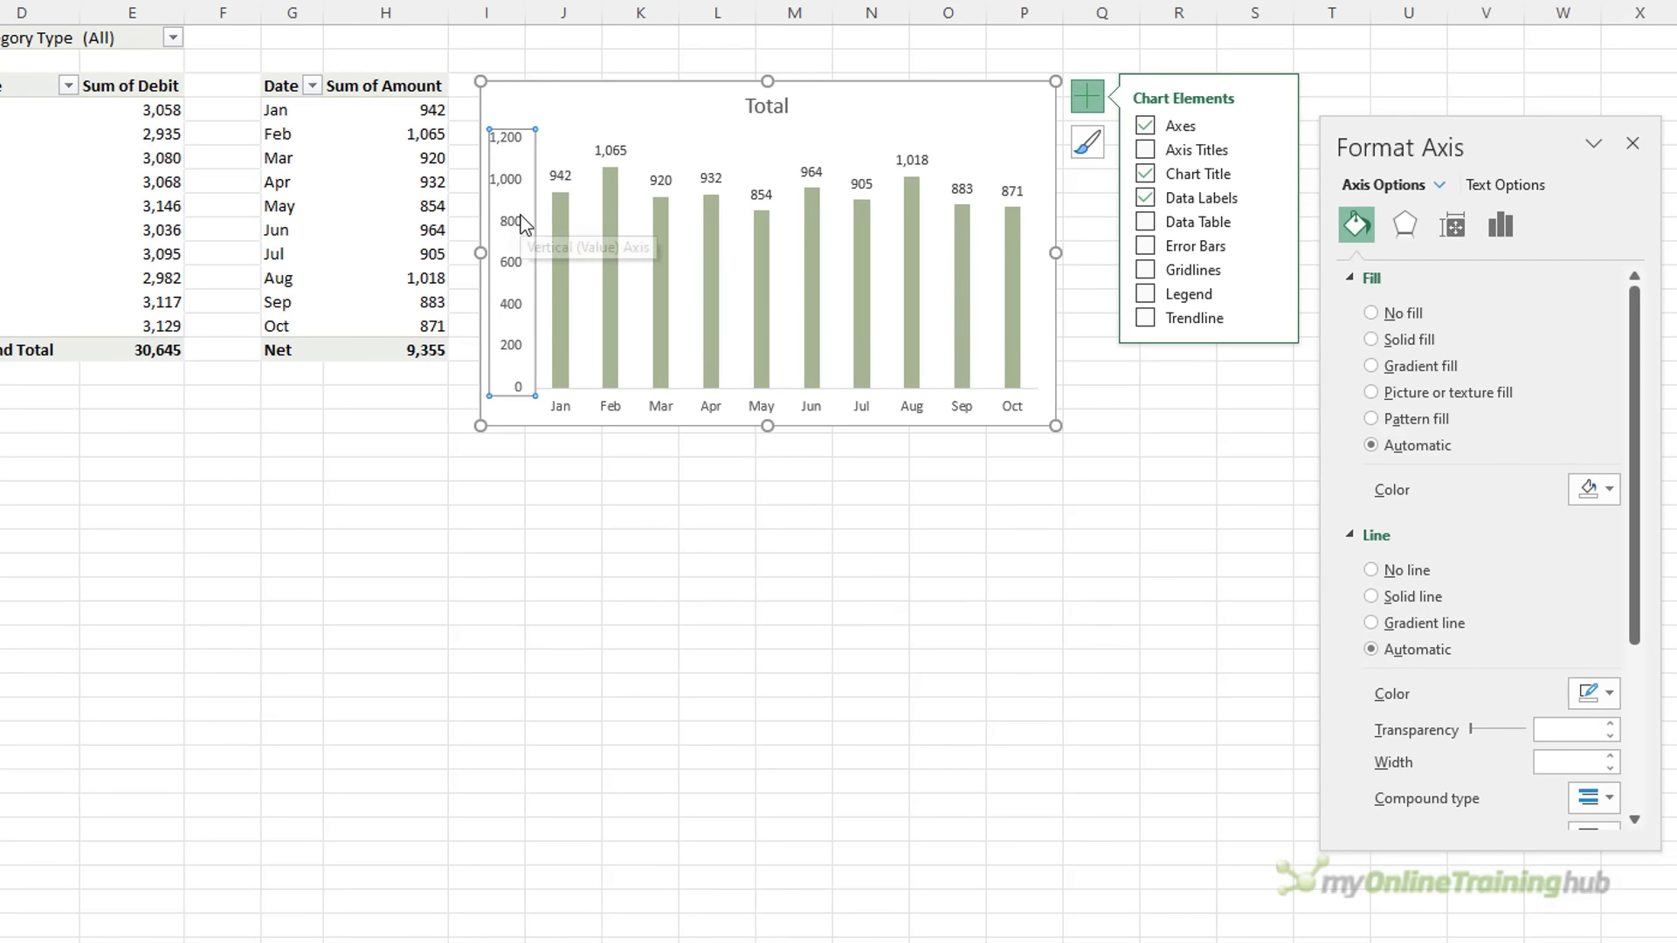
left_click(1500, 227)
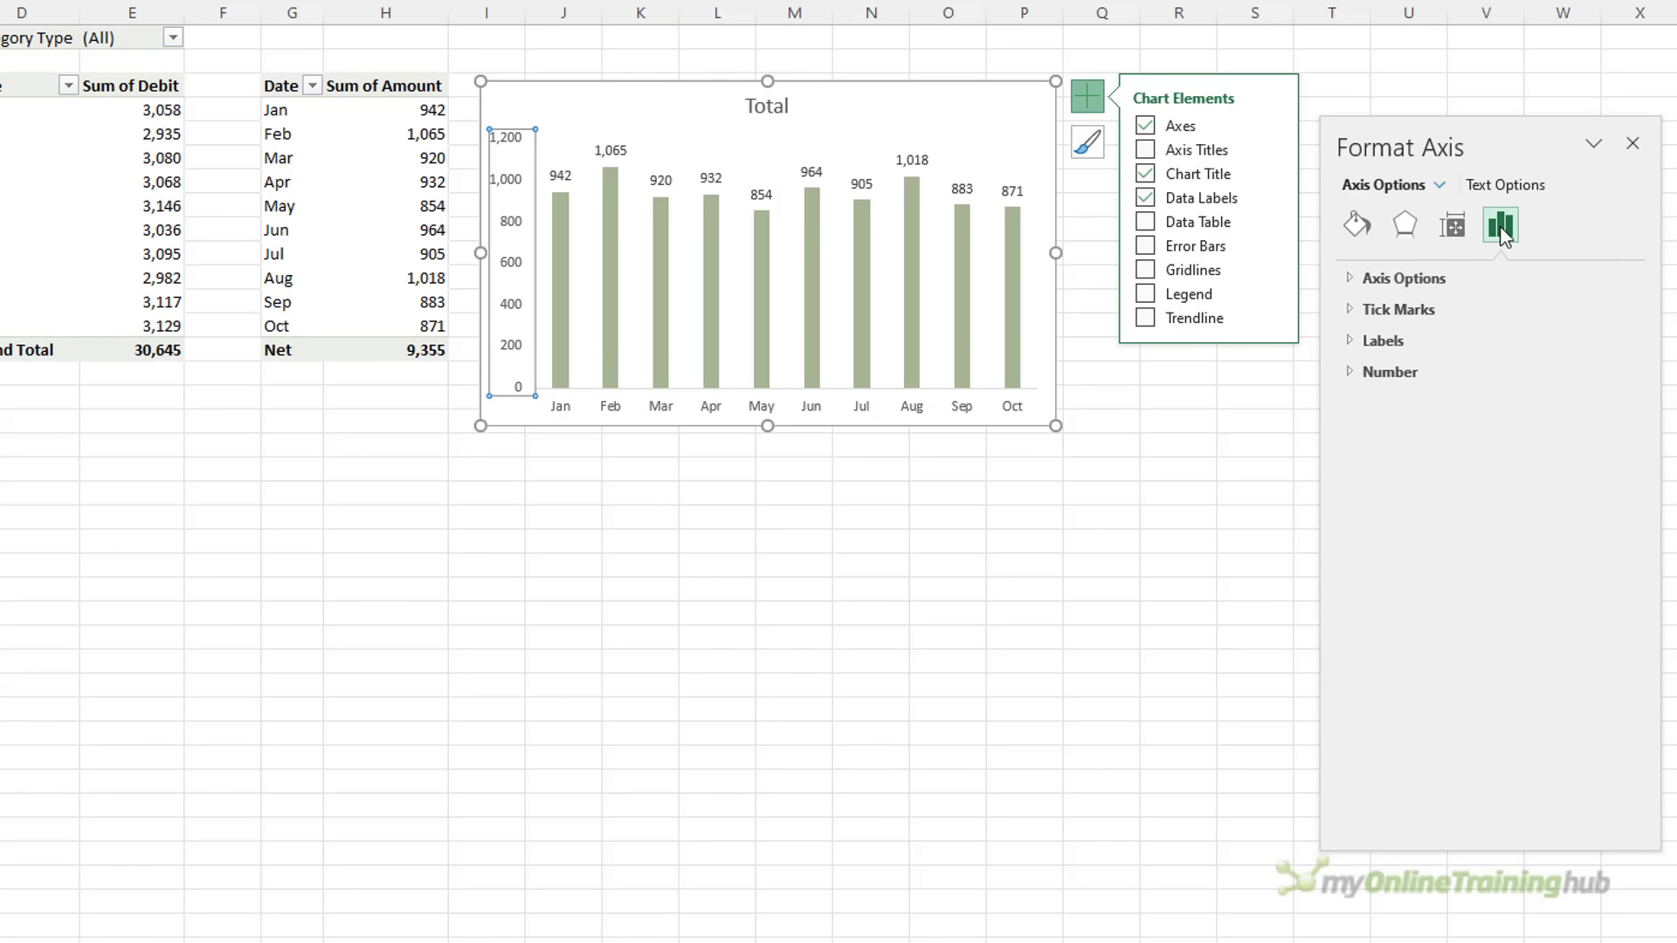
left_click(1356, 278)
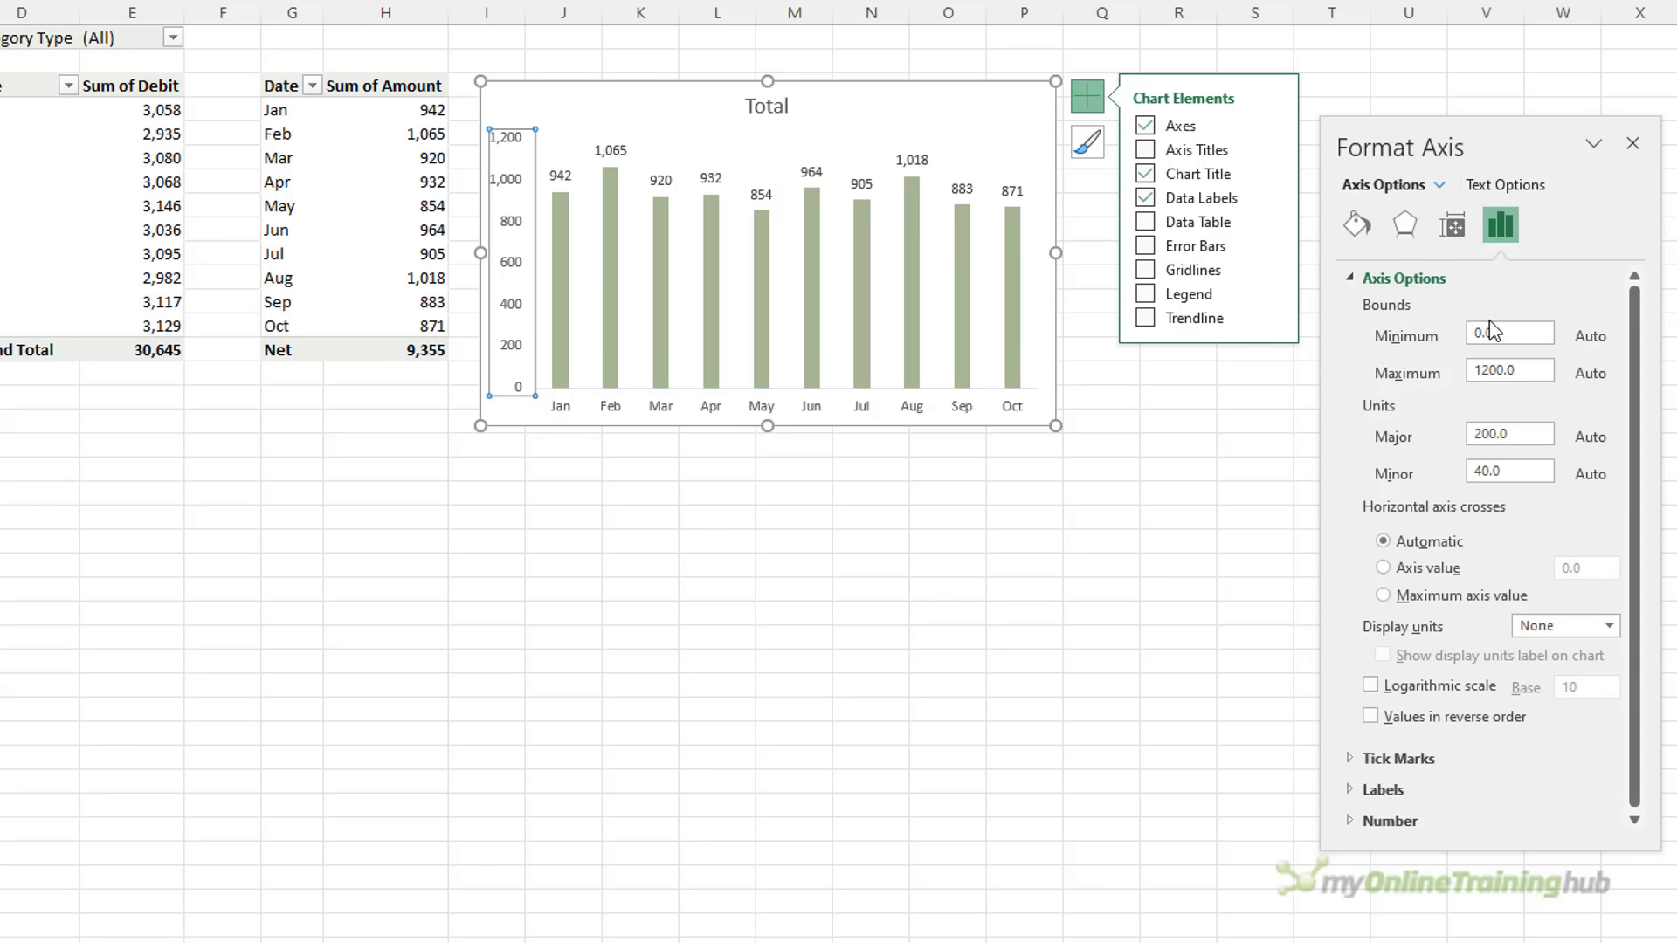
left_click(1535, 367)
left_click_drag(1541, 371, 1438, 377)
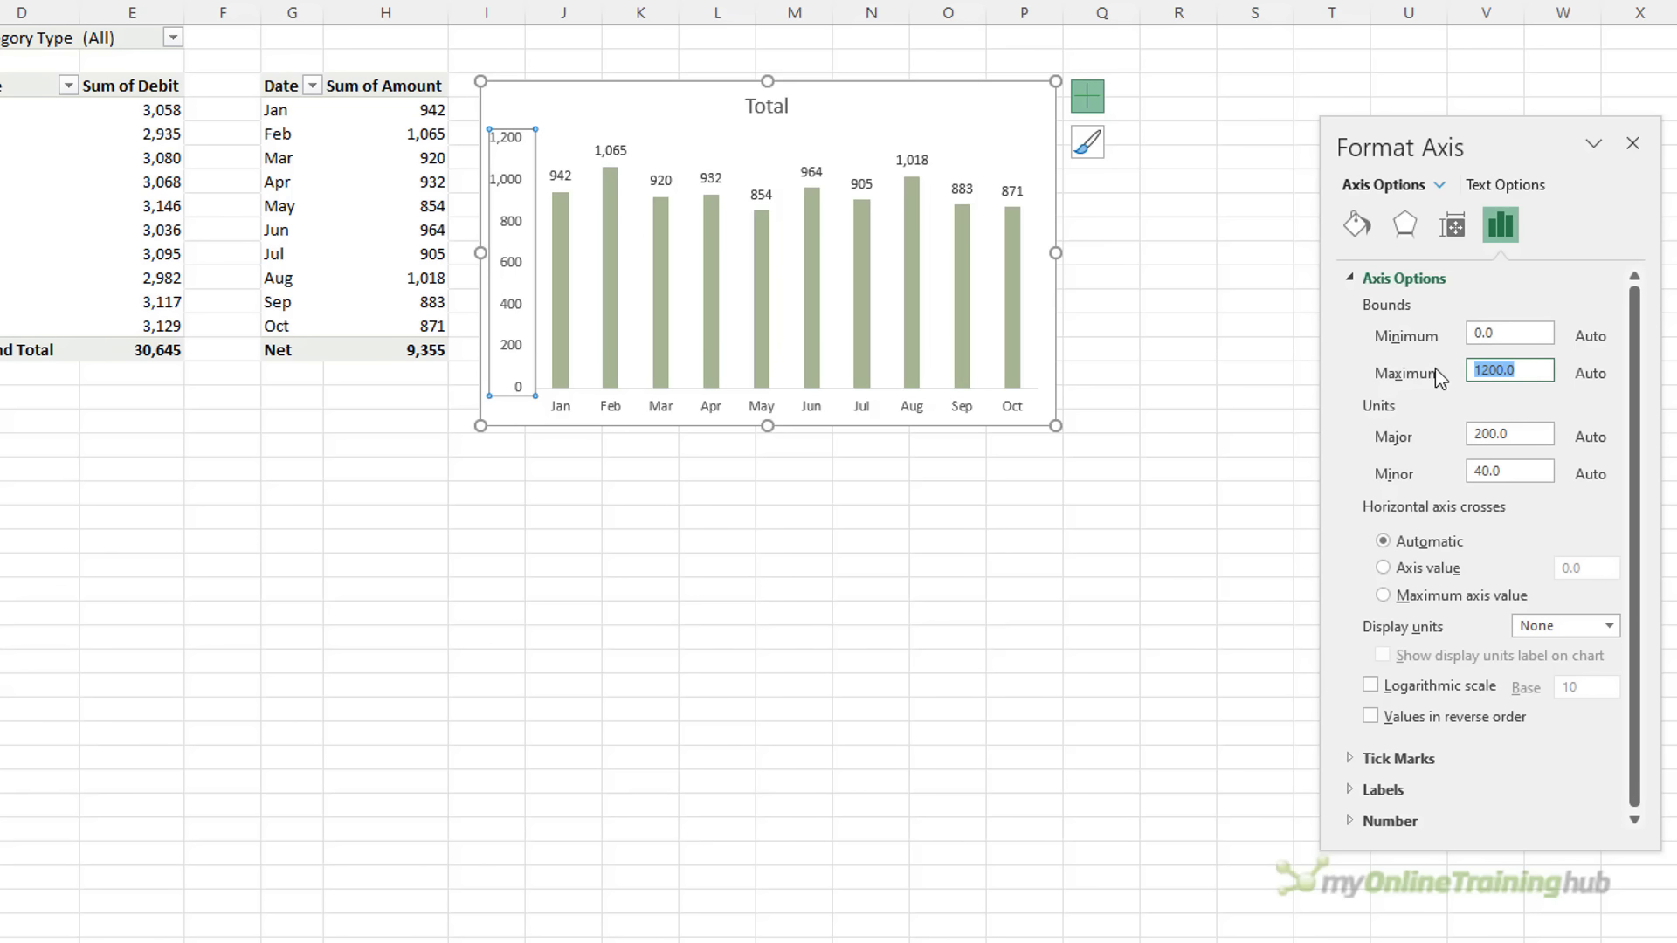
type("3200")
key("Return")
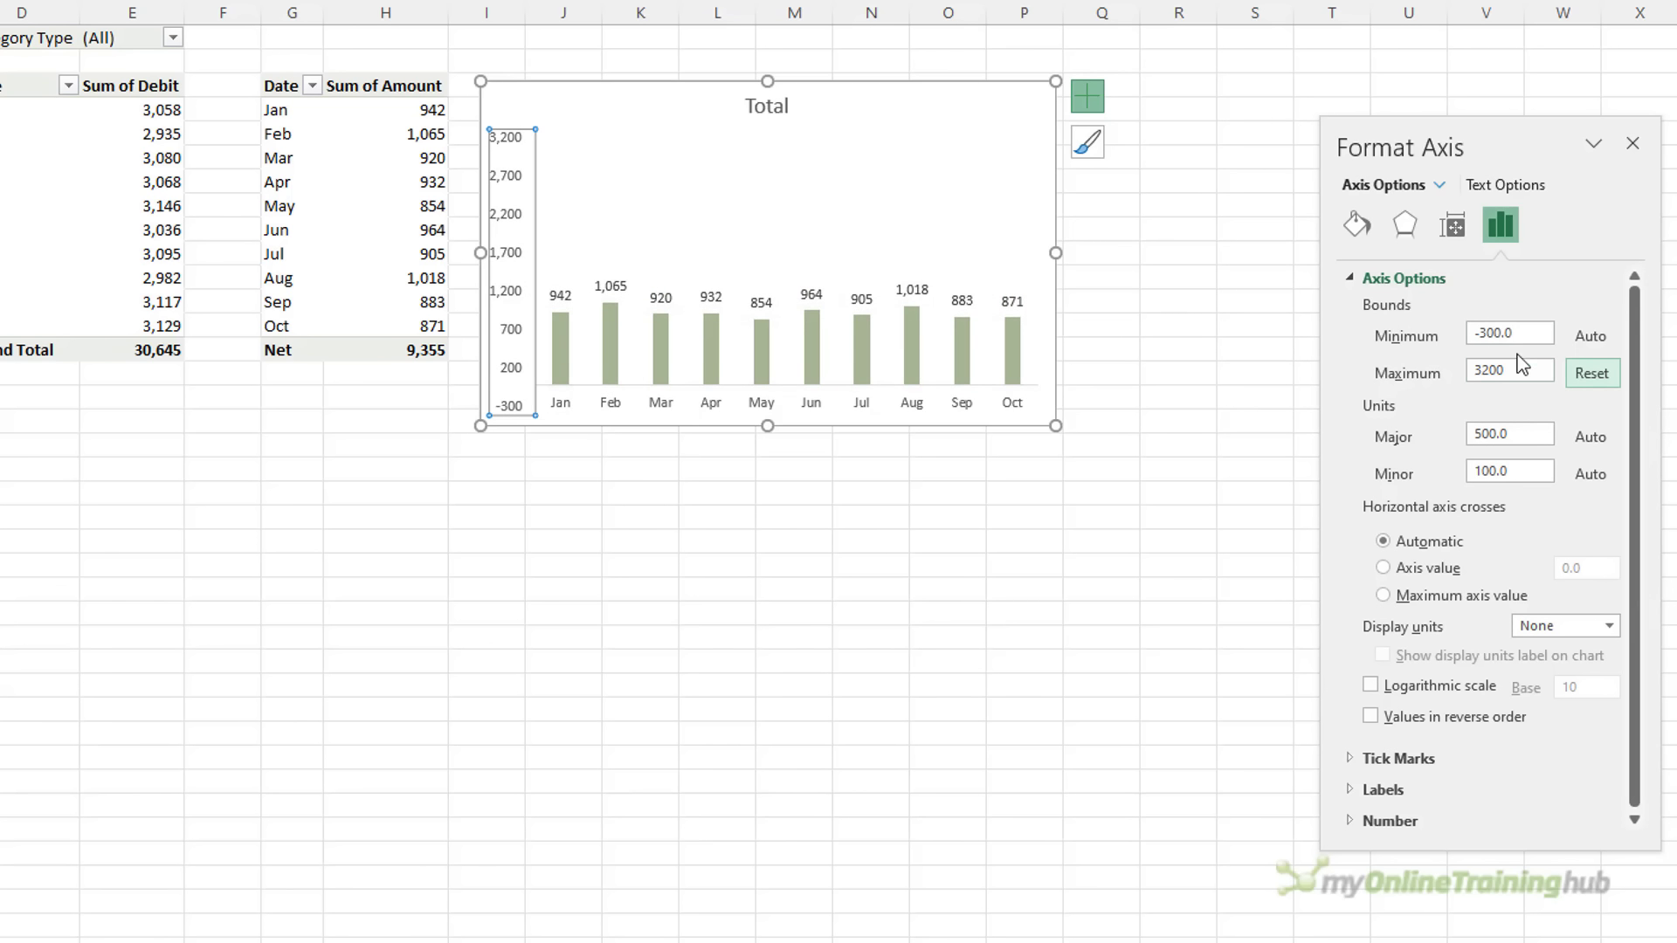
left_click_drag(1535, 330, 1466, 330)
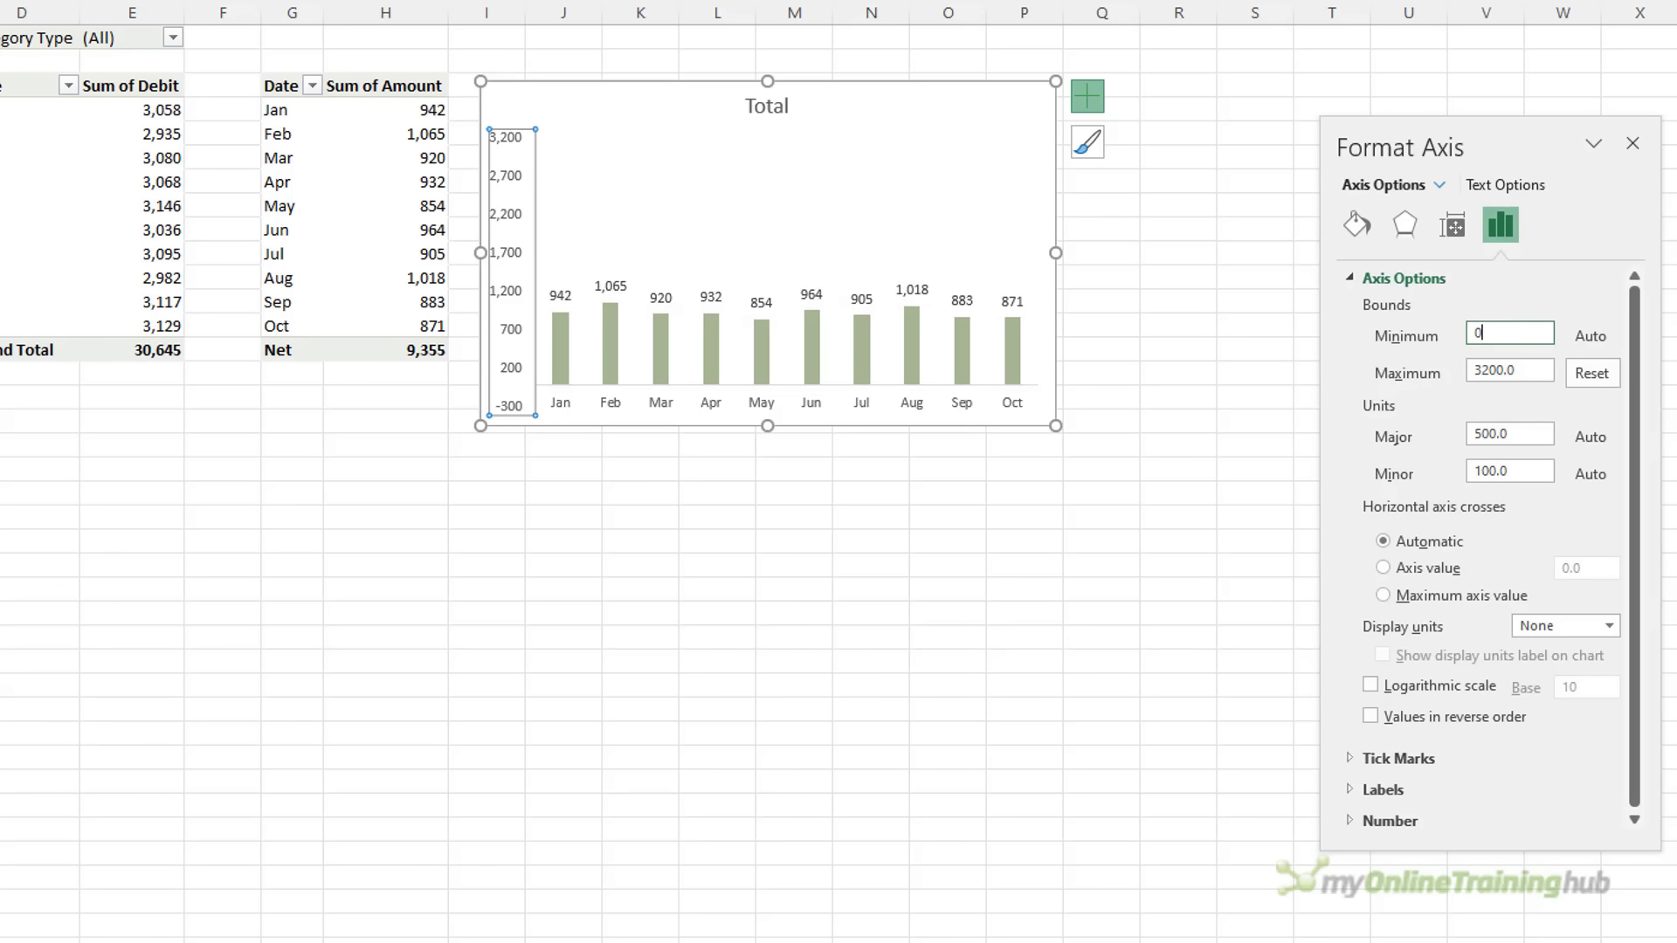
key("Return")
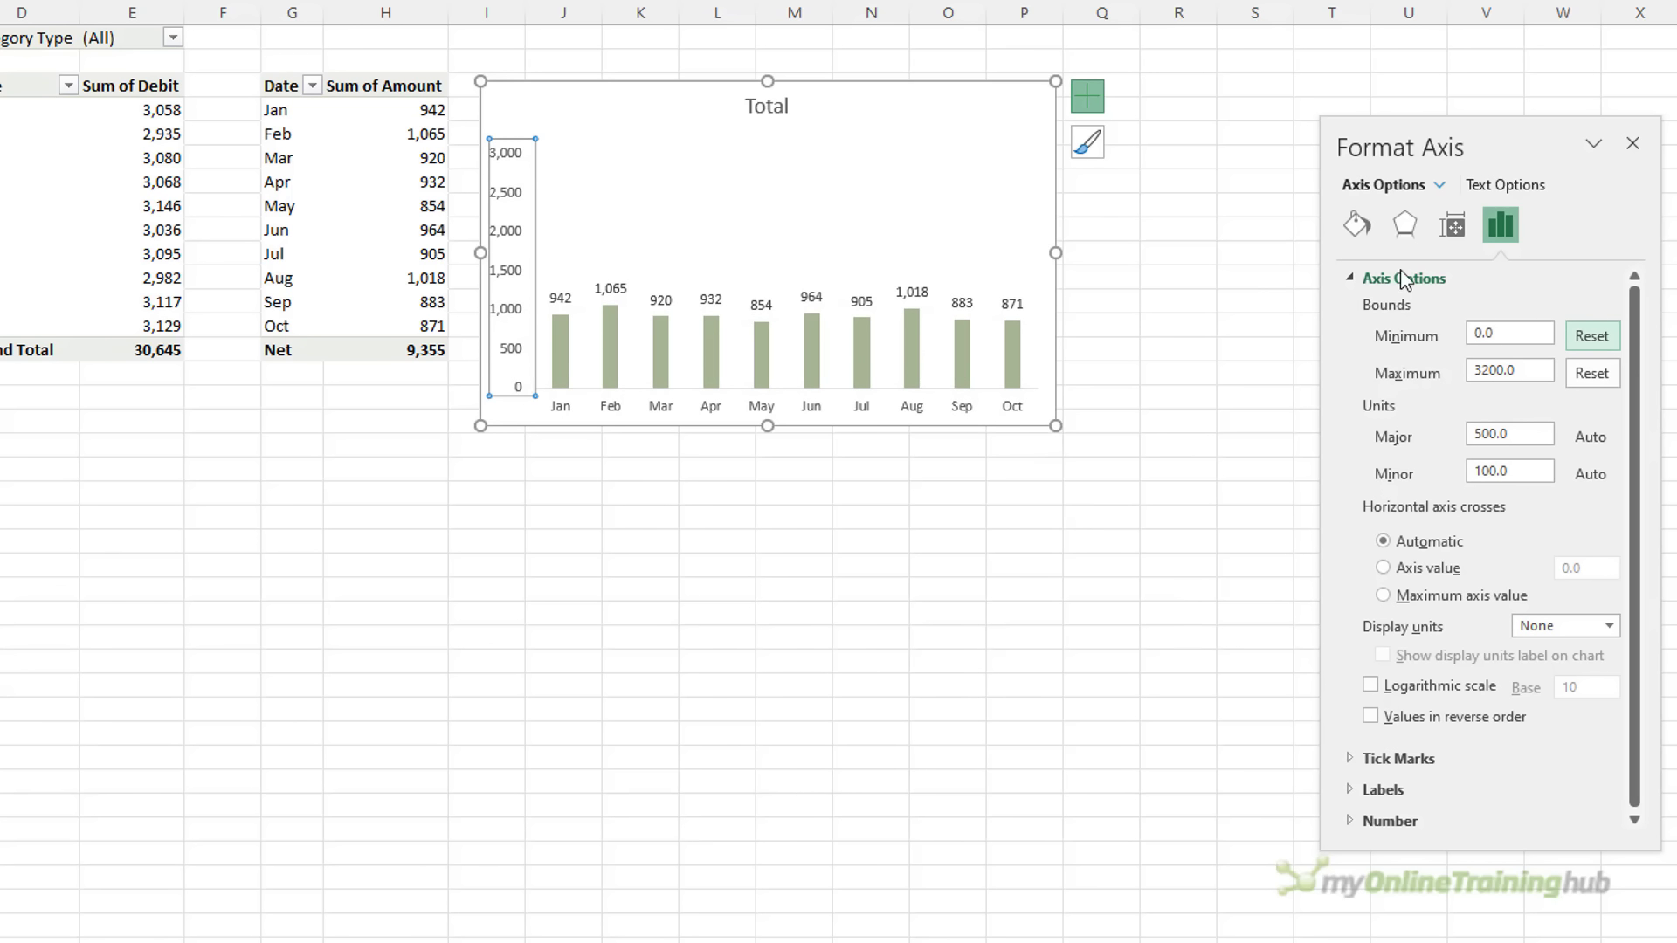
Hide the primary vertical axis
left_click(1092, 97)
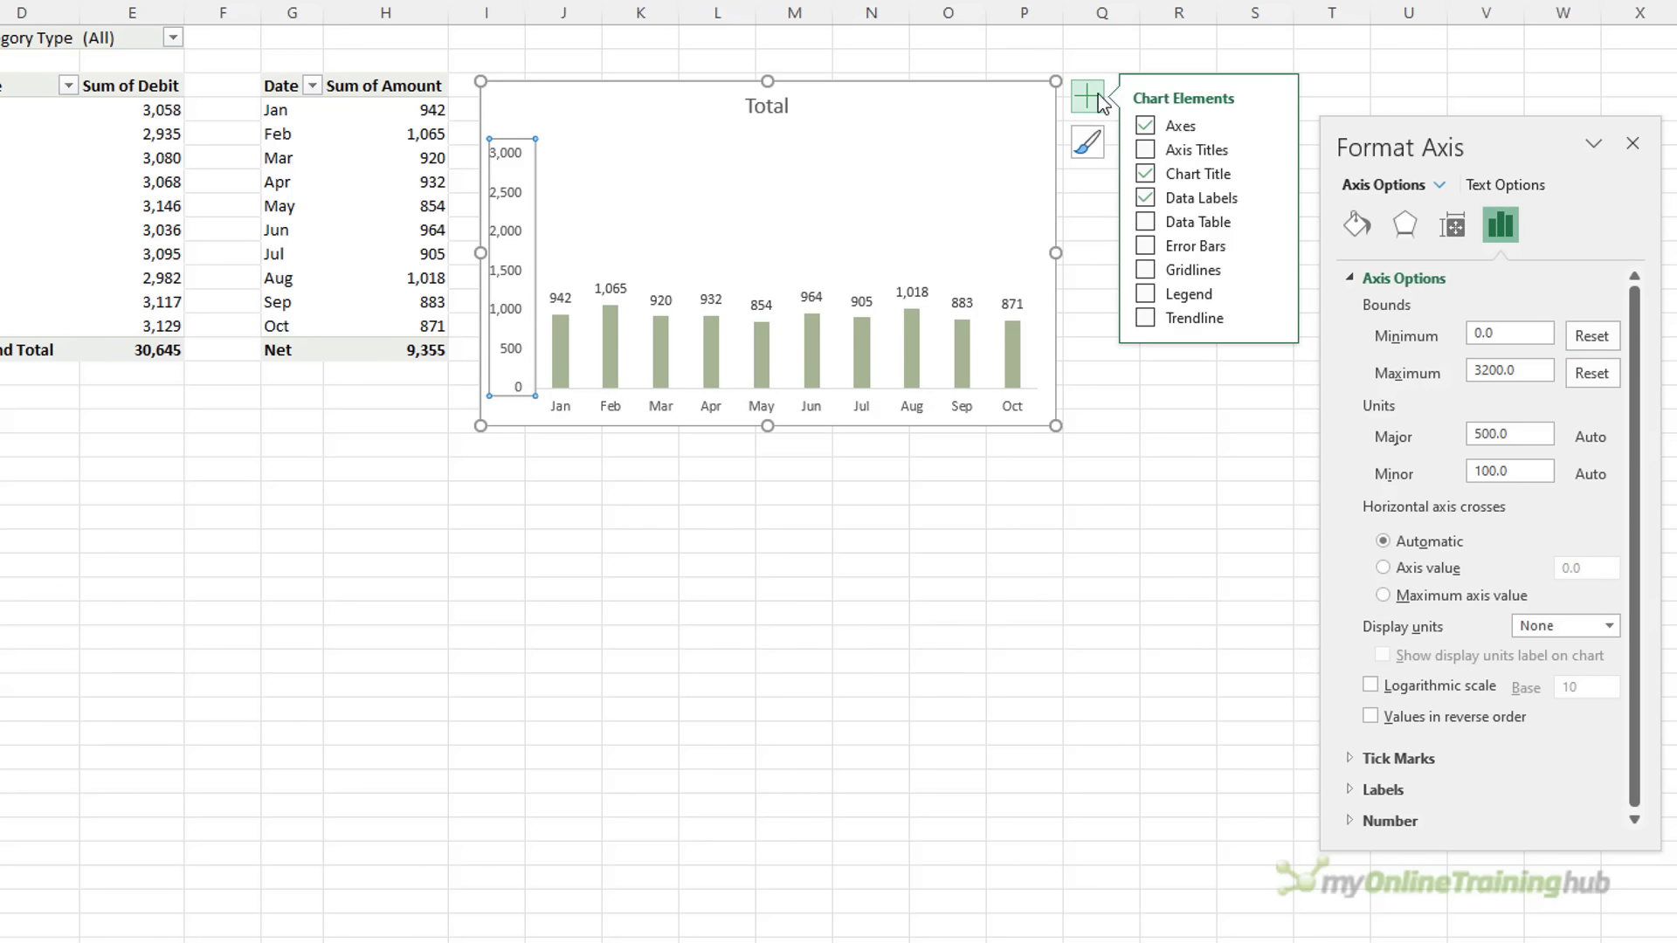
left_click(1273, 124)
left_click(1323, 154)
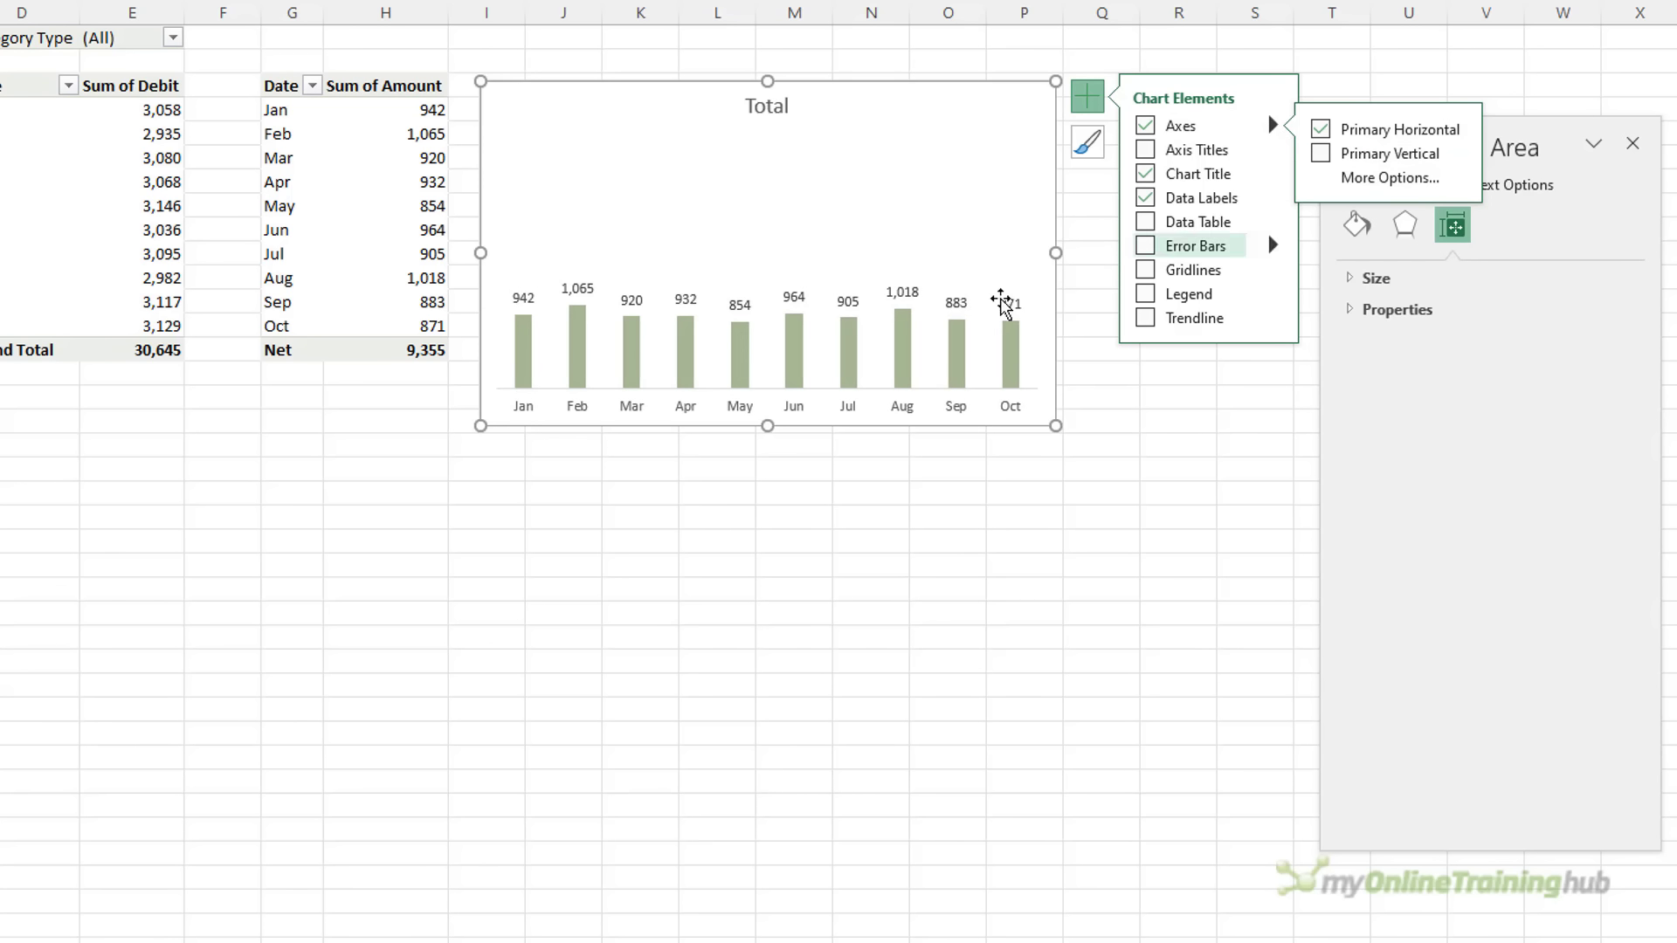
Give the columns a 50% gap width and a pink fill
left_click(910, 346)
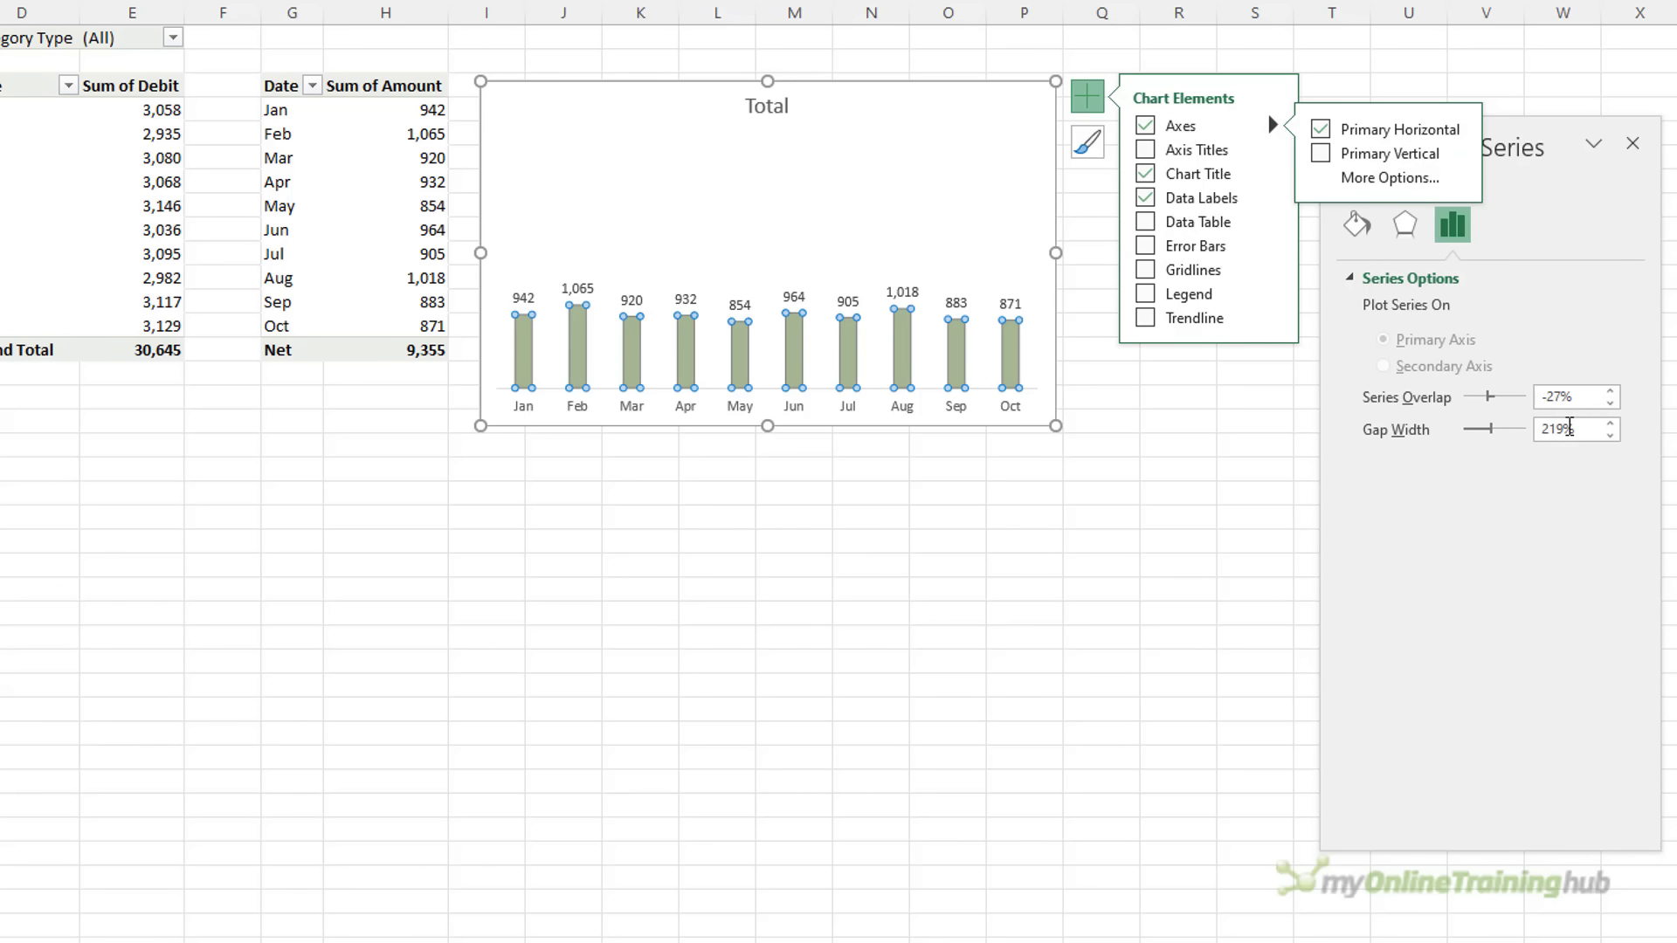
left_click(1569, 425)
type("50")
key("Tab")
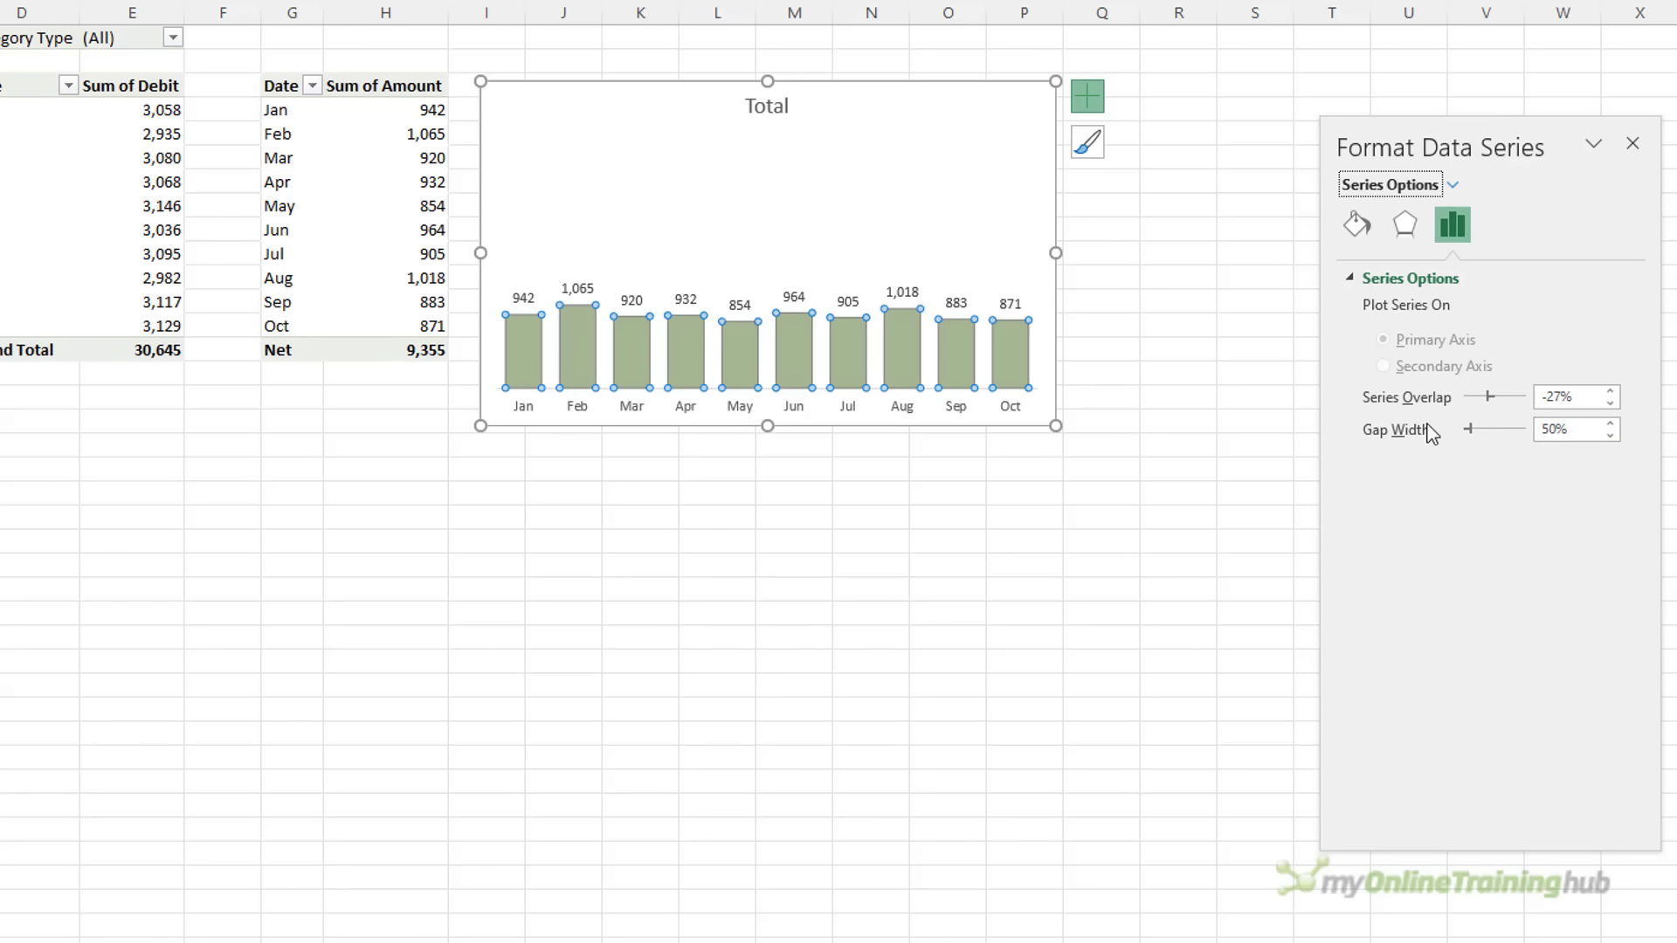
left_click(1356, 225)
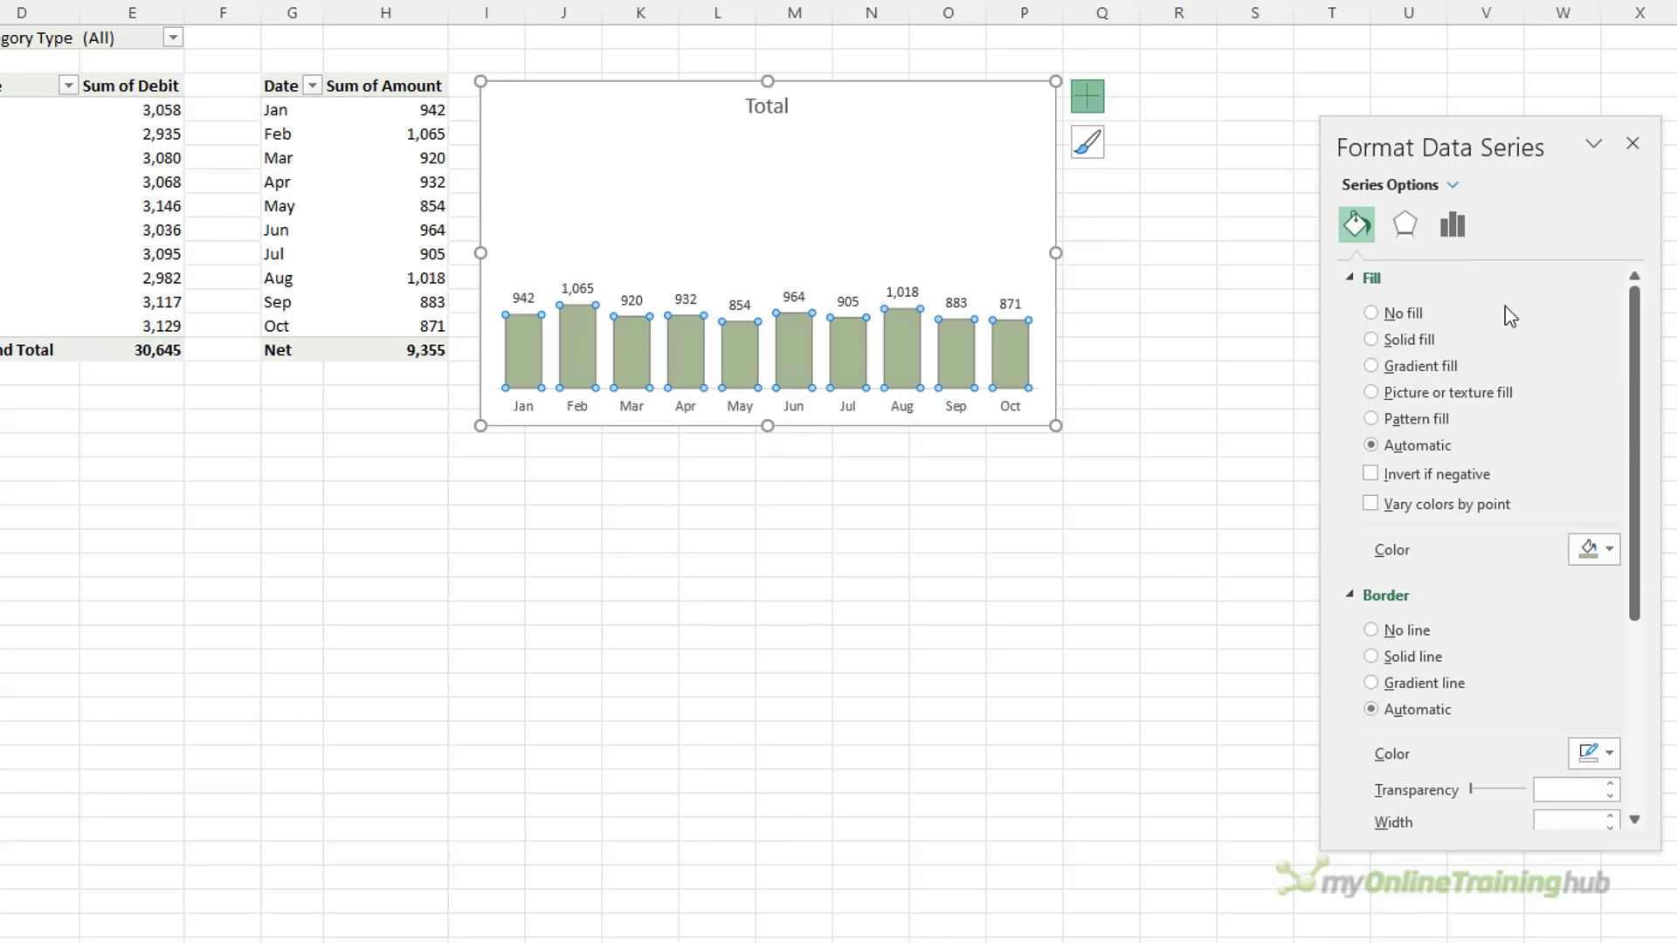
left_click(1608, 552)
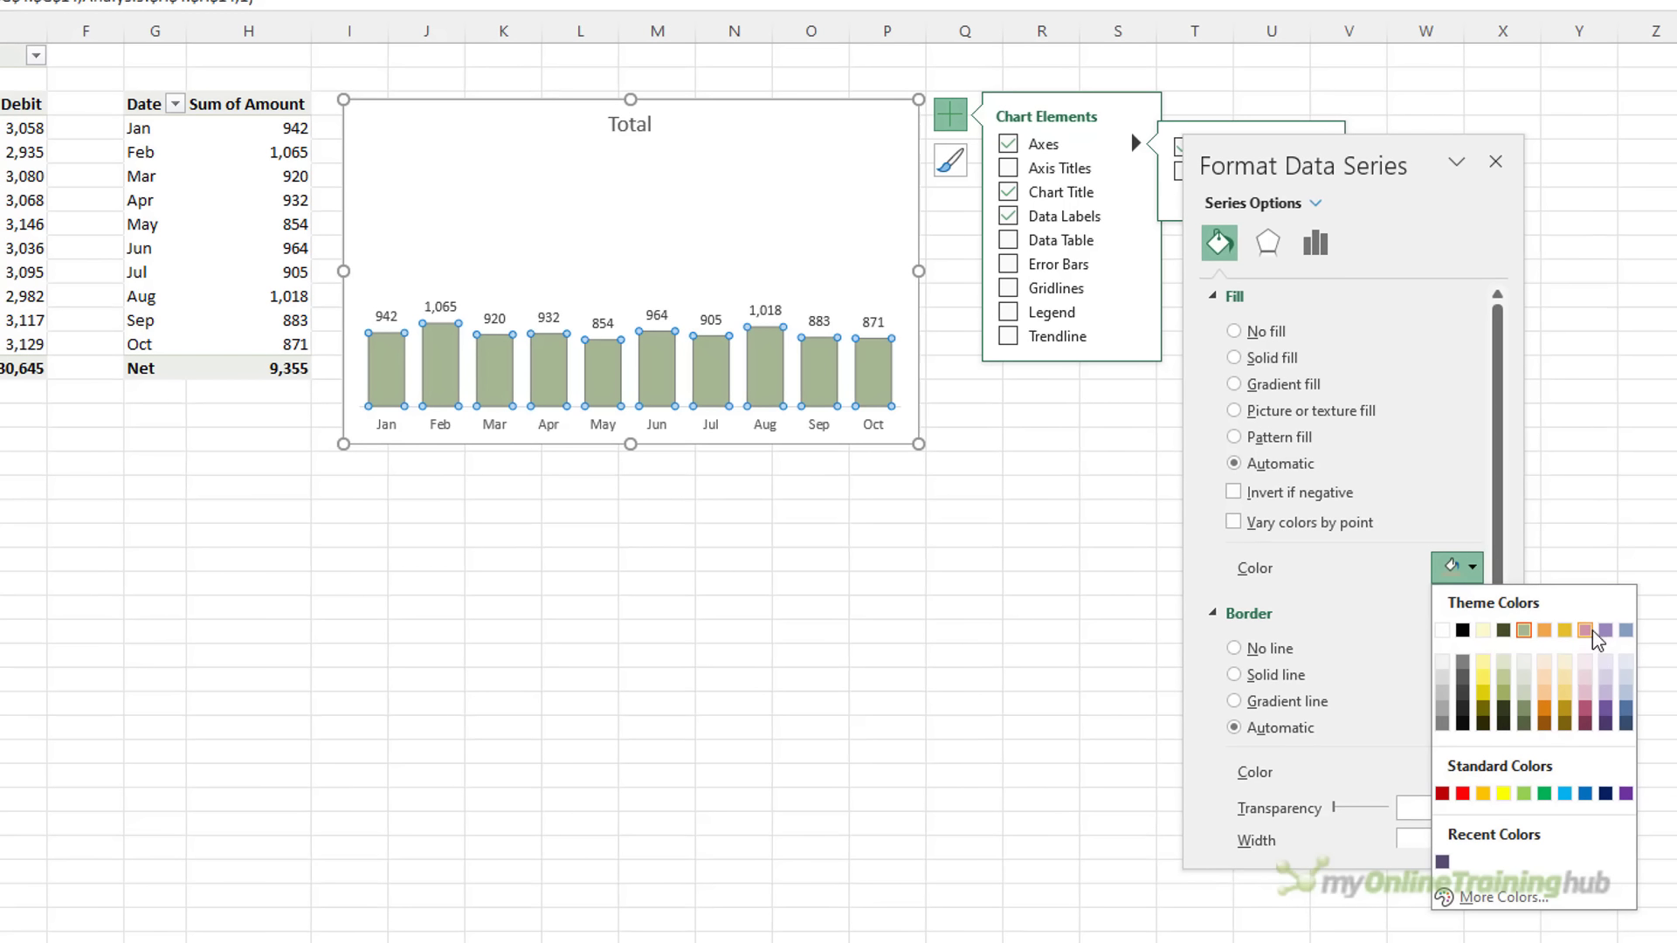
left_click(1585, 631)
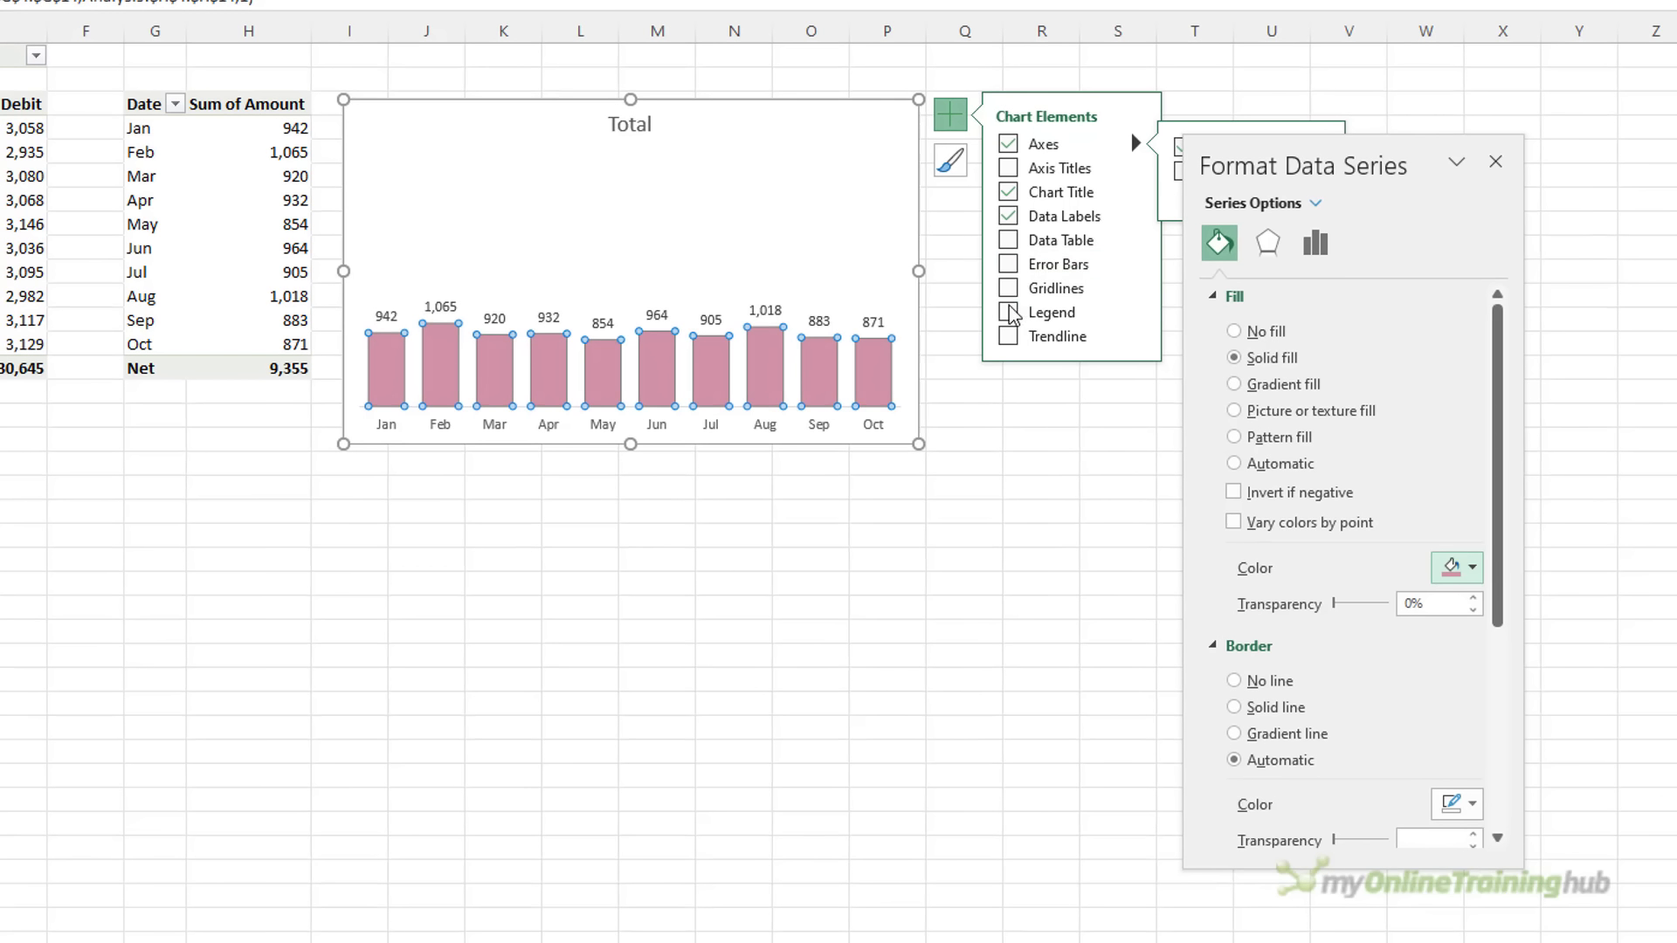
Add a pink trendline and move the chart title toward the left
left_click(1007, 337)
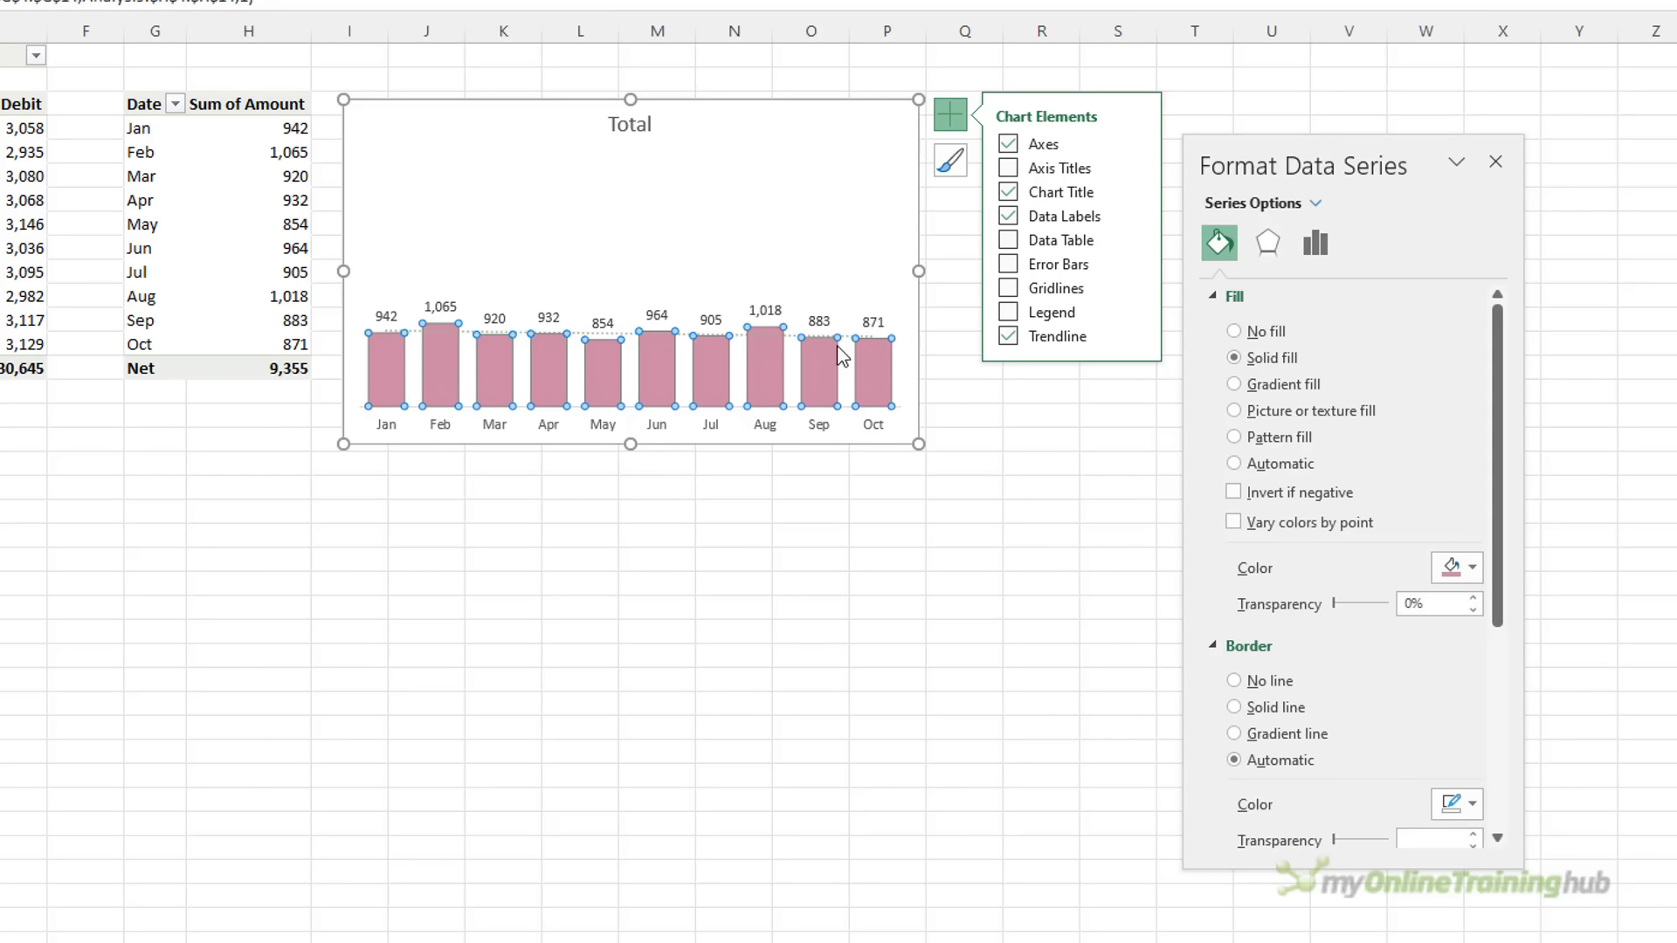
left_click(794, 333)
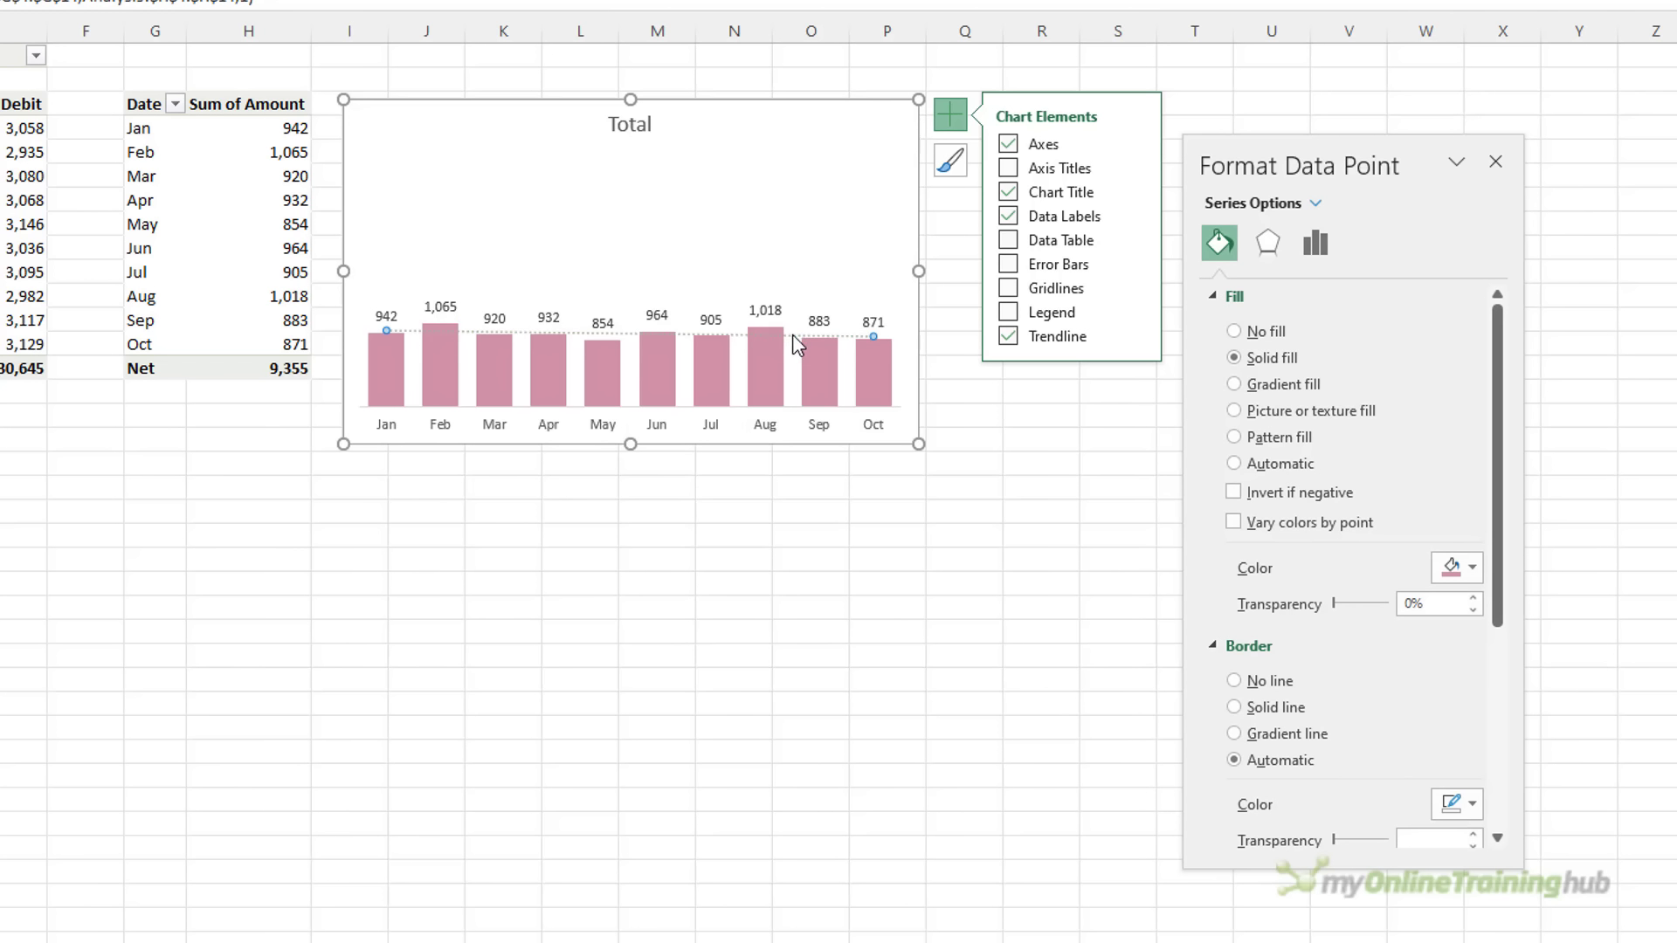
left_click(1468, 454)
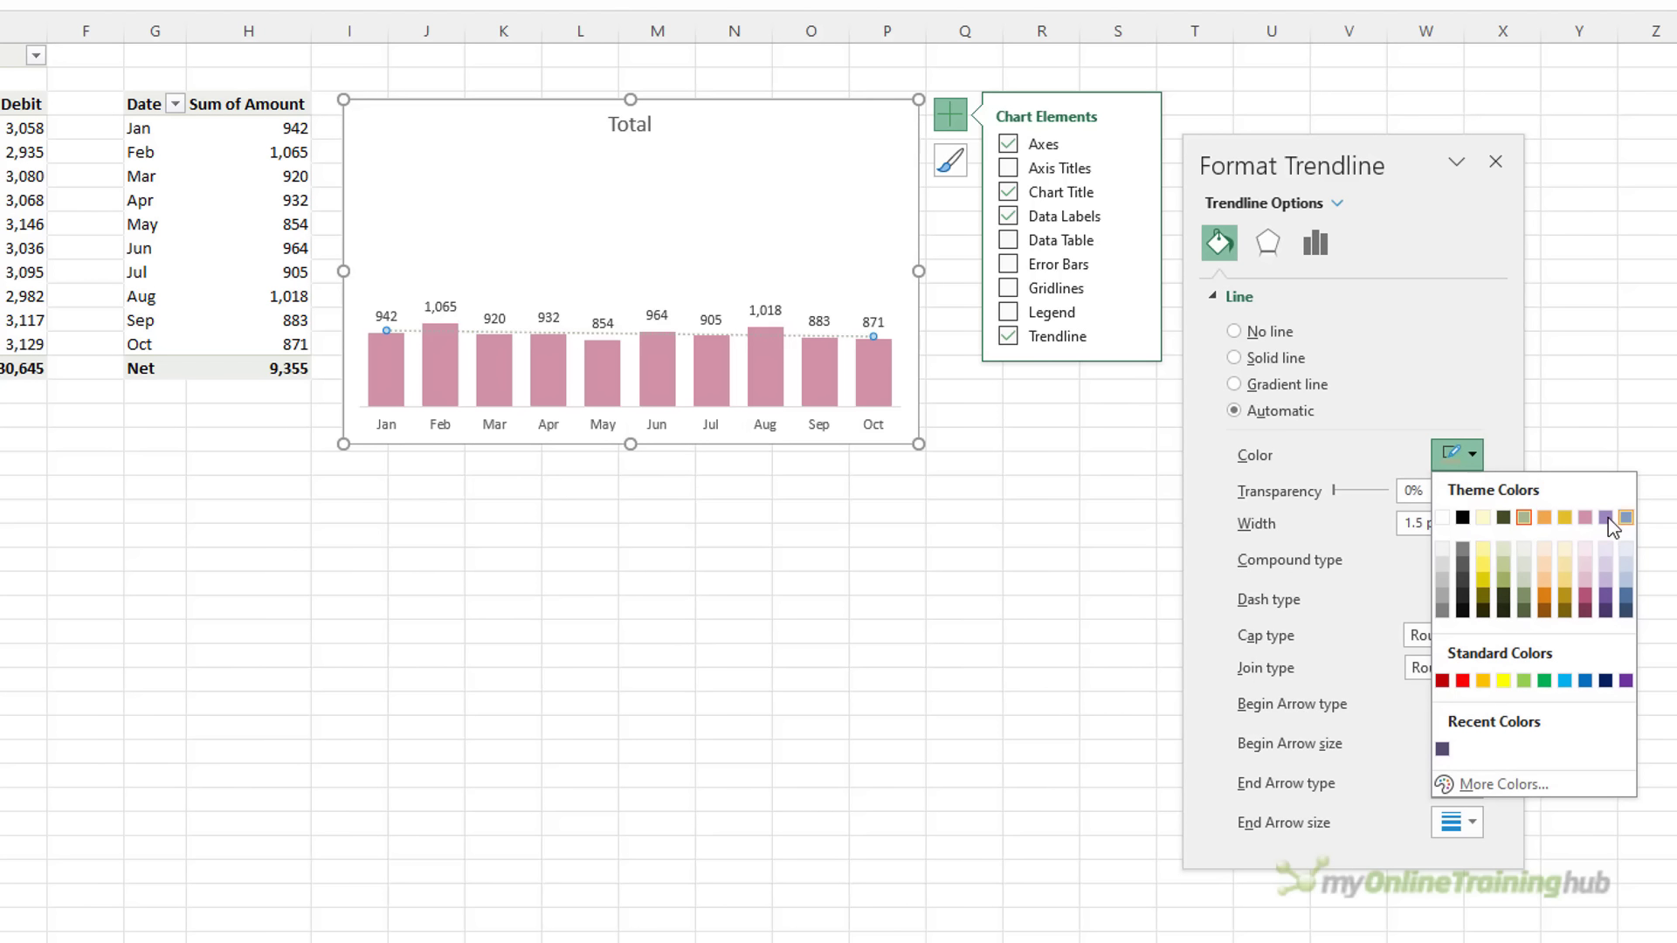
left_click(1585, 517)
left_click_drag(629, 127, 385, 255)
Retitle the chart 'Net Income' and remove its background fill
double_click(385, 245)
type("Net Income")
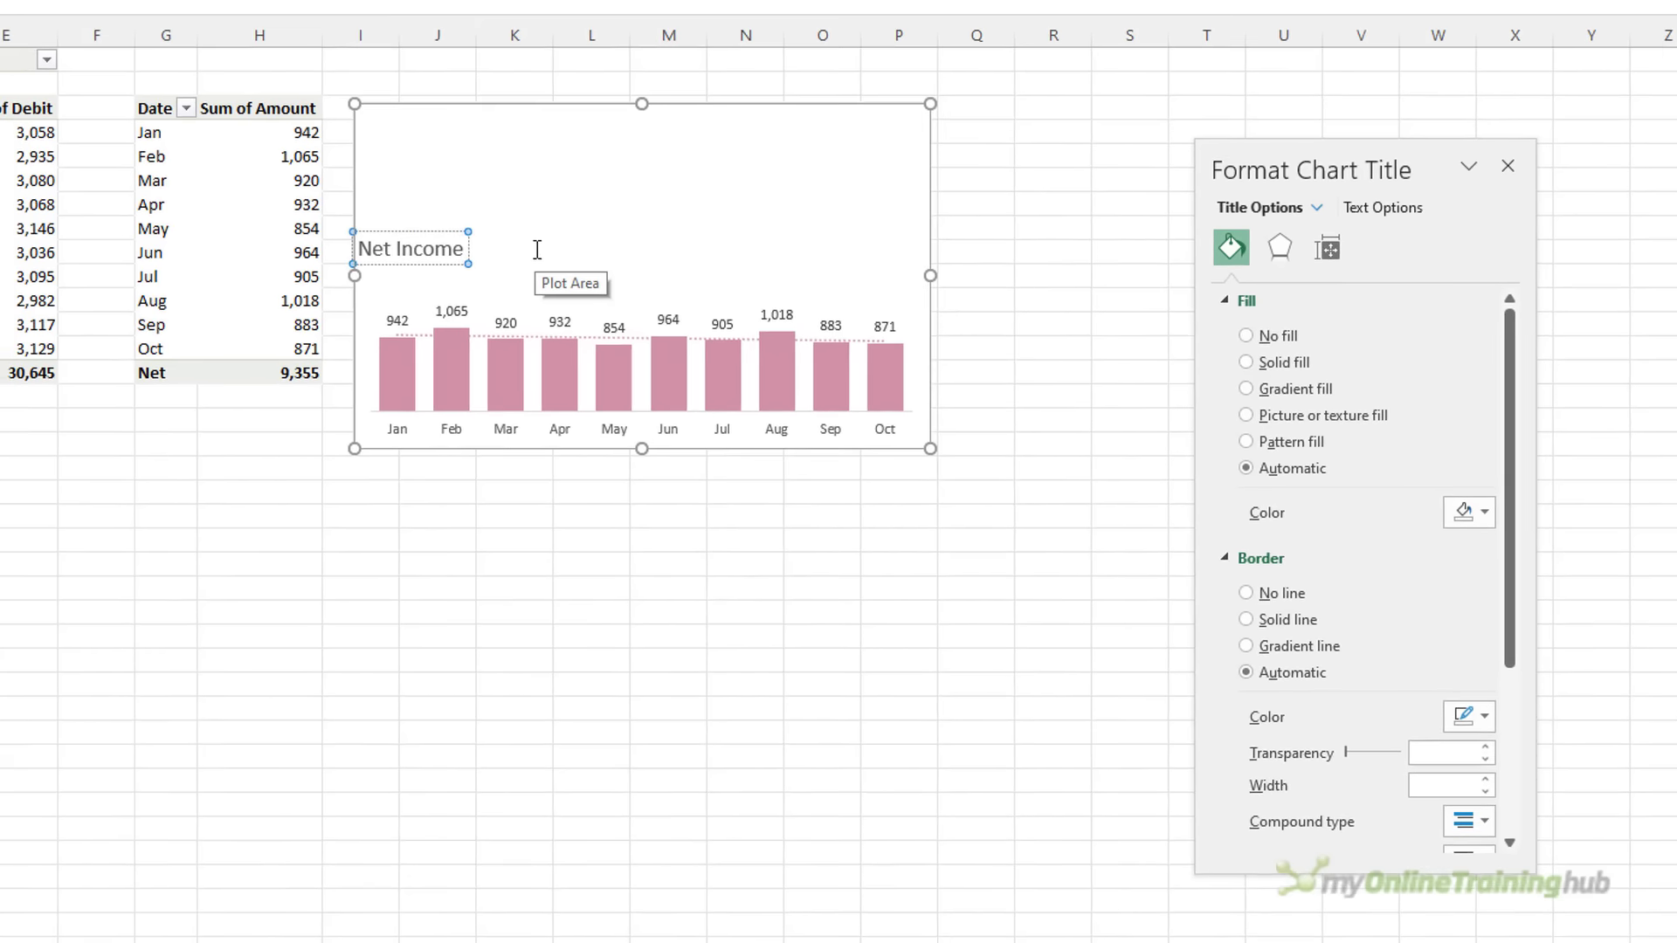
left_click(514, 588)
left_click(445, 115)
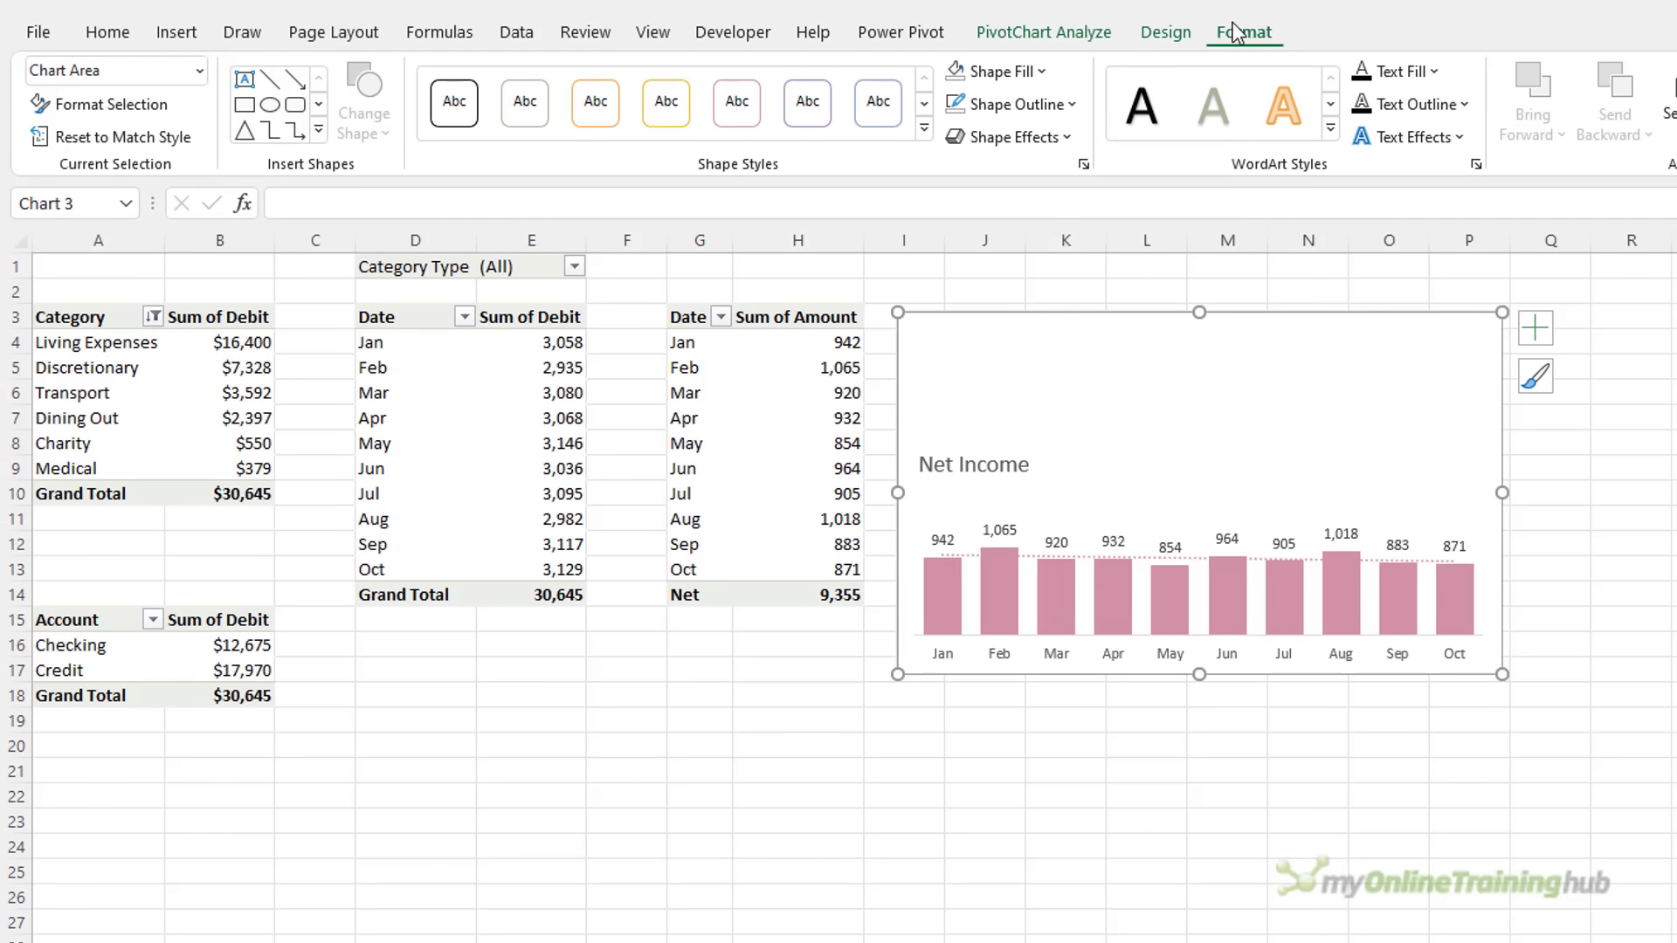
left_click(965, 74)
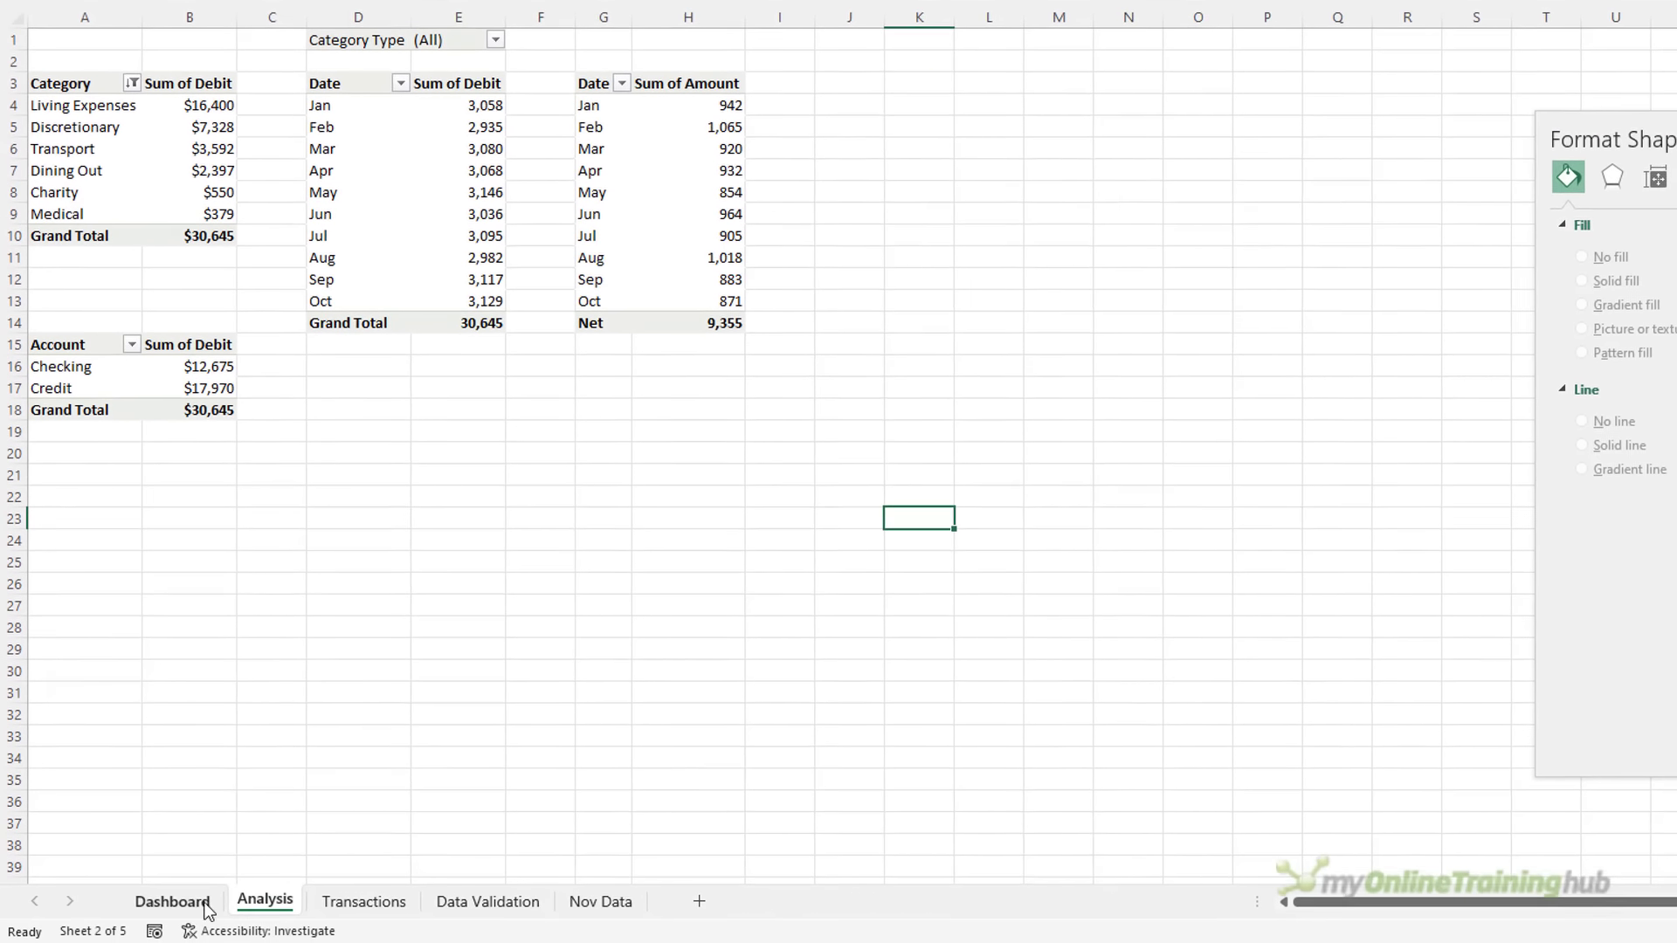
Paste the Net Income chart onto the Dashboard, widen it to match Total, and place it beneath
left_click(172, 898)
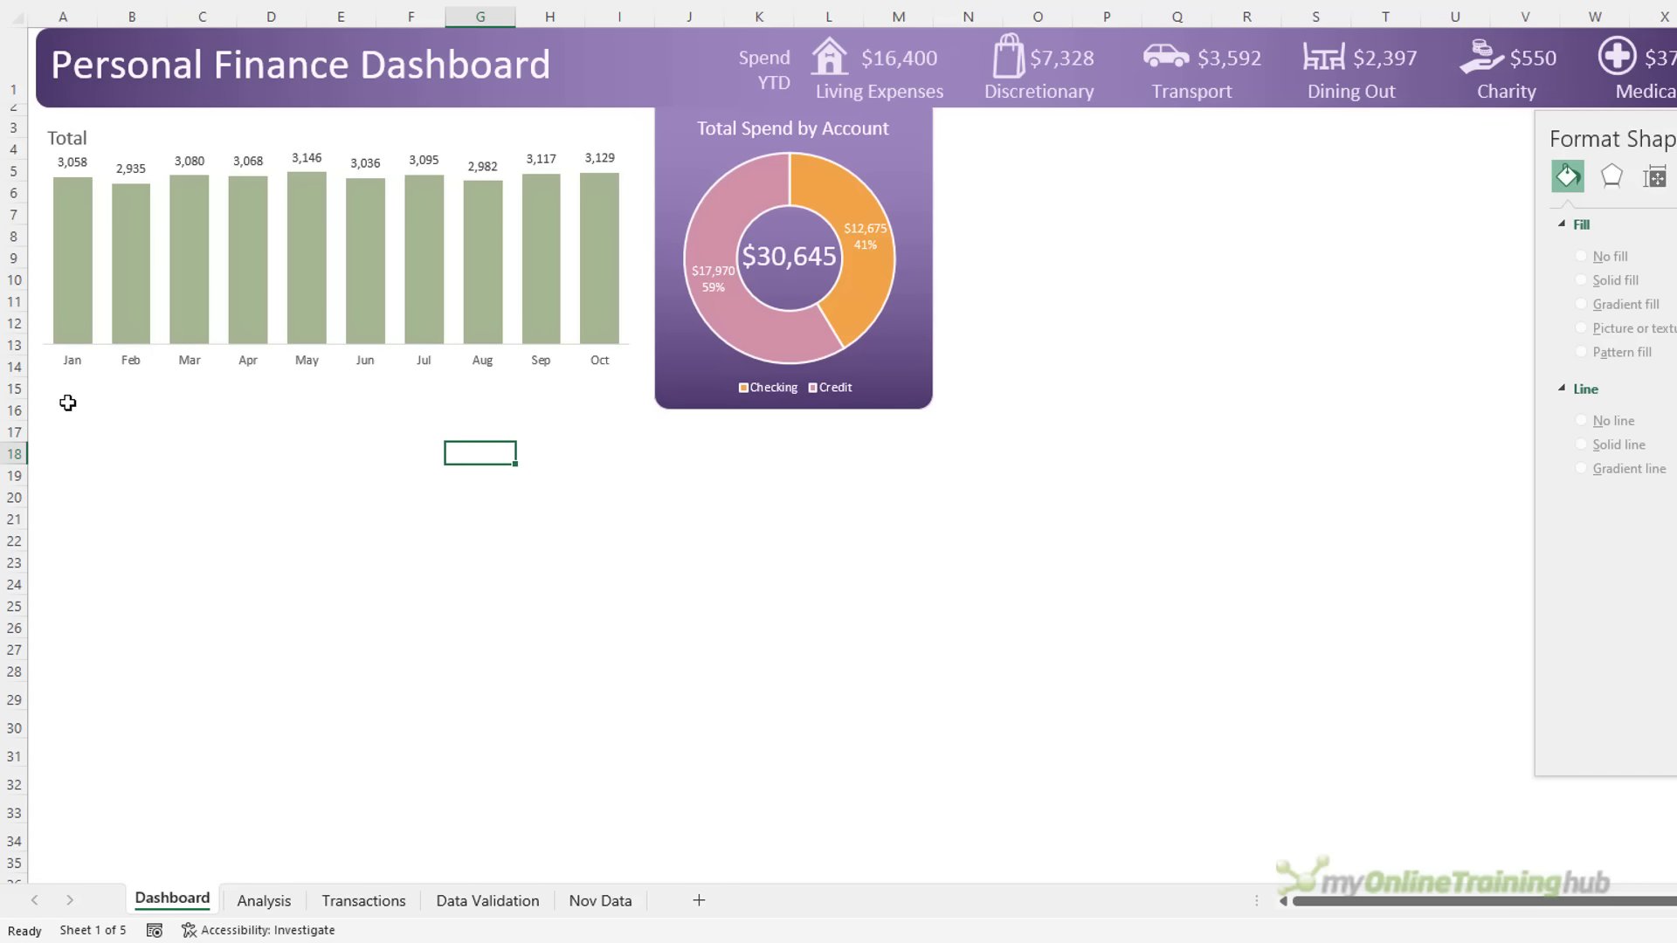
left_click(69, 403)
key("ctrl+v")
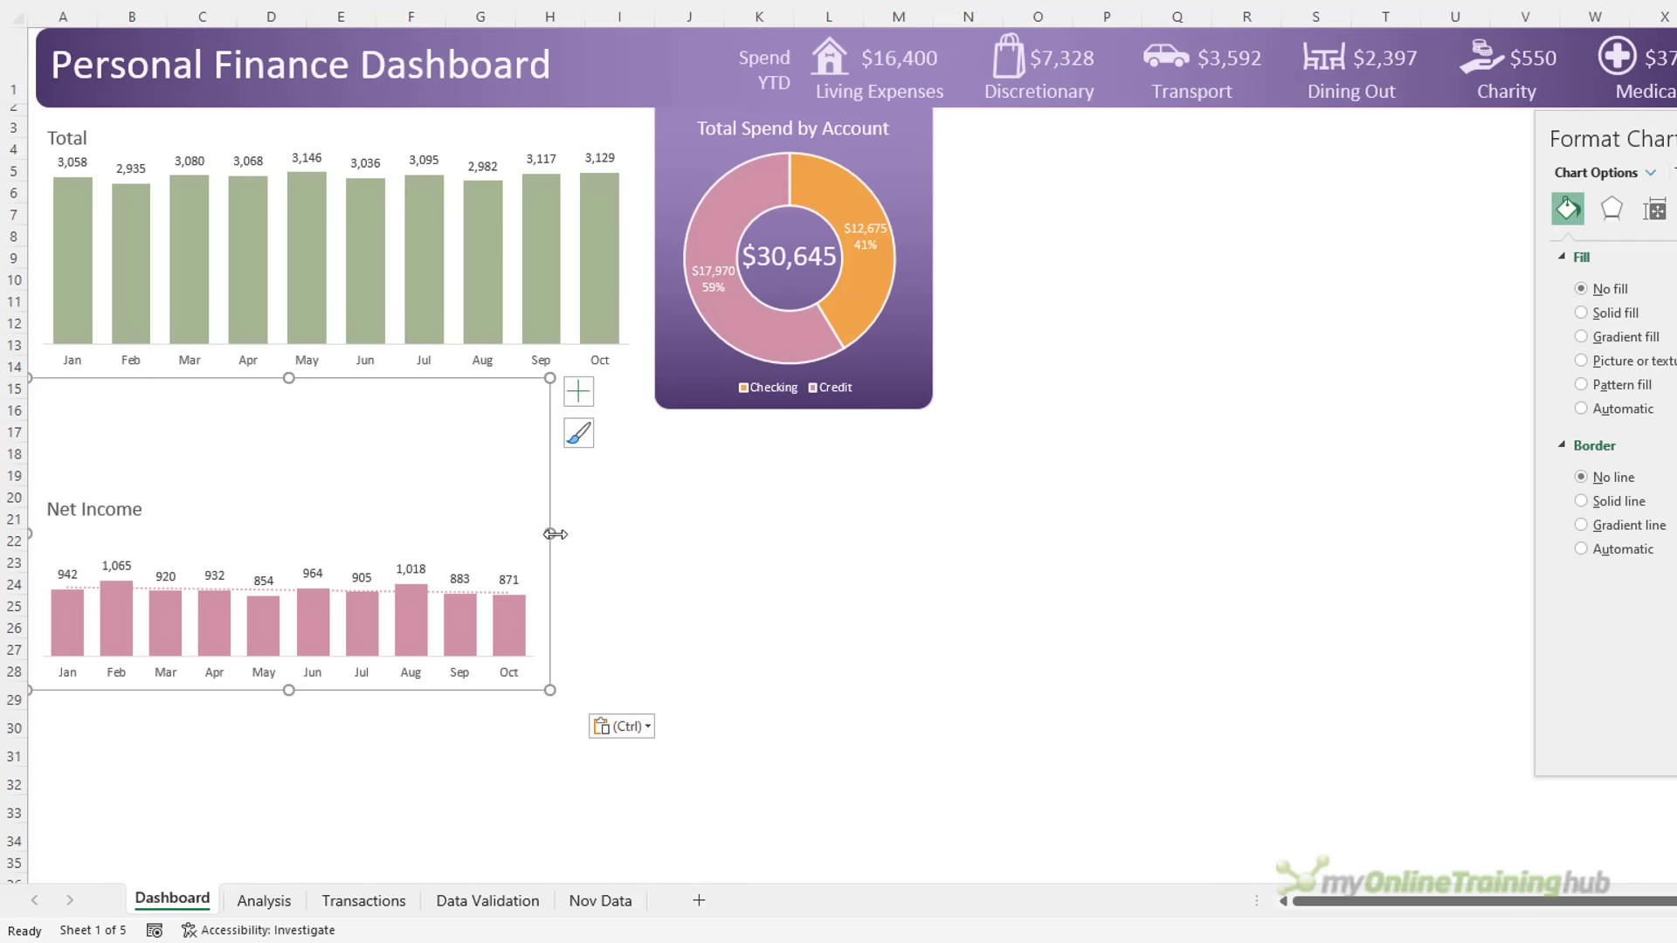
left_click_drag(550, 533, 639, 533)
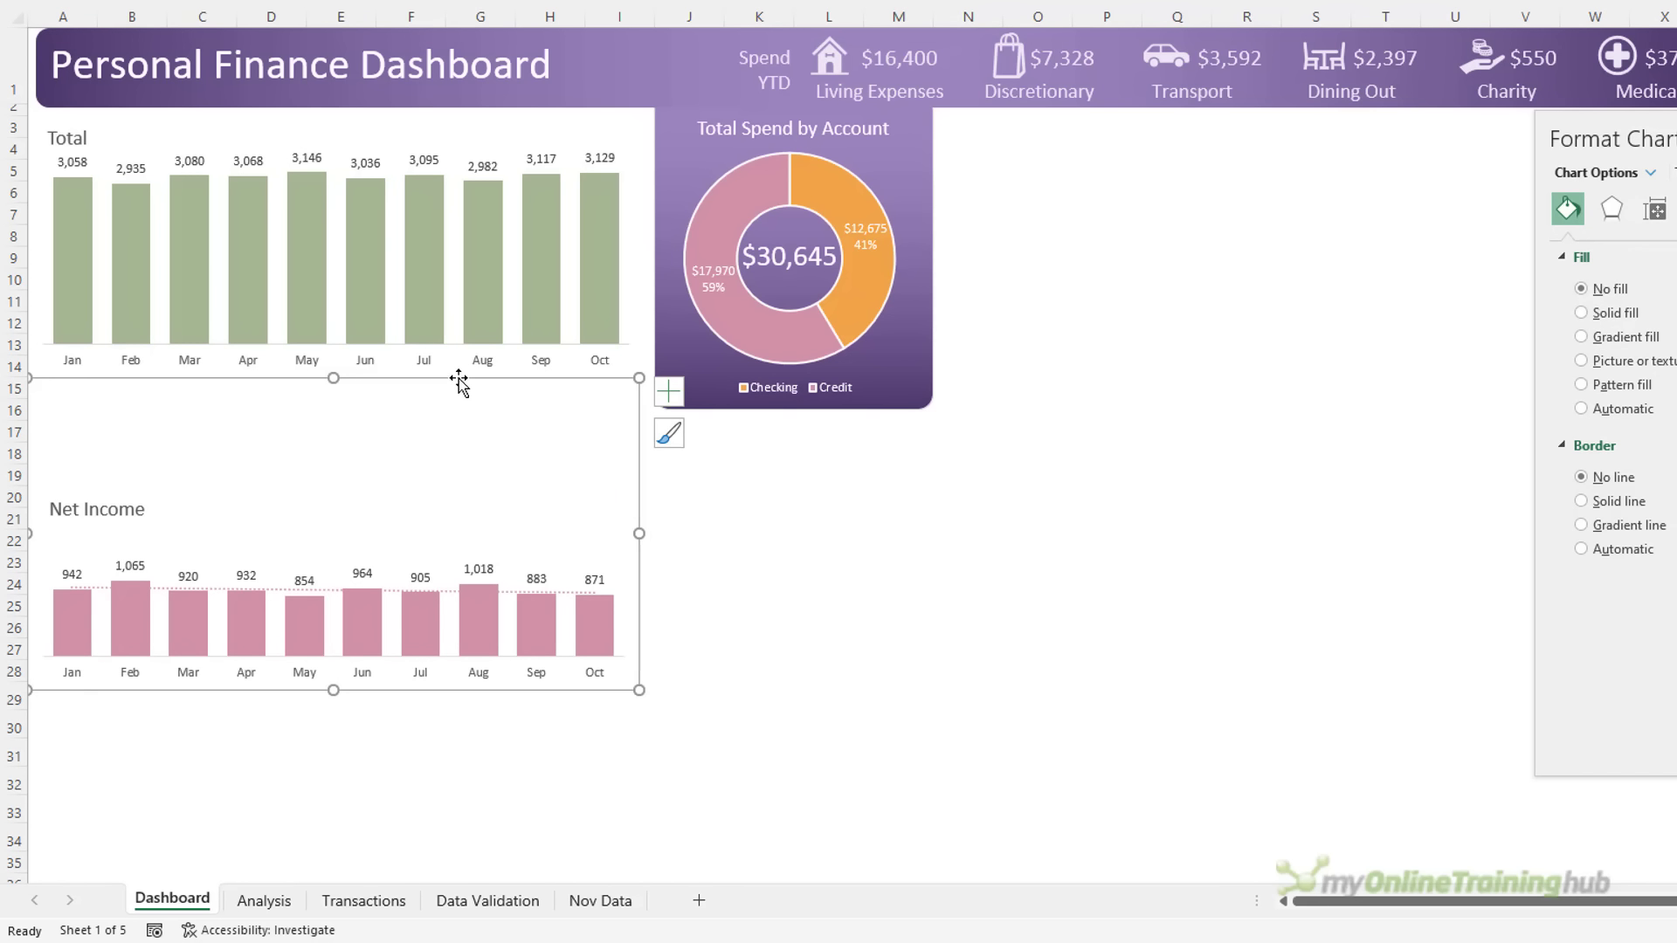
left_click_drag(459, 381, 442, 236)
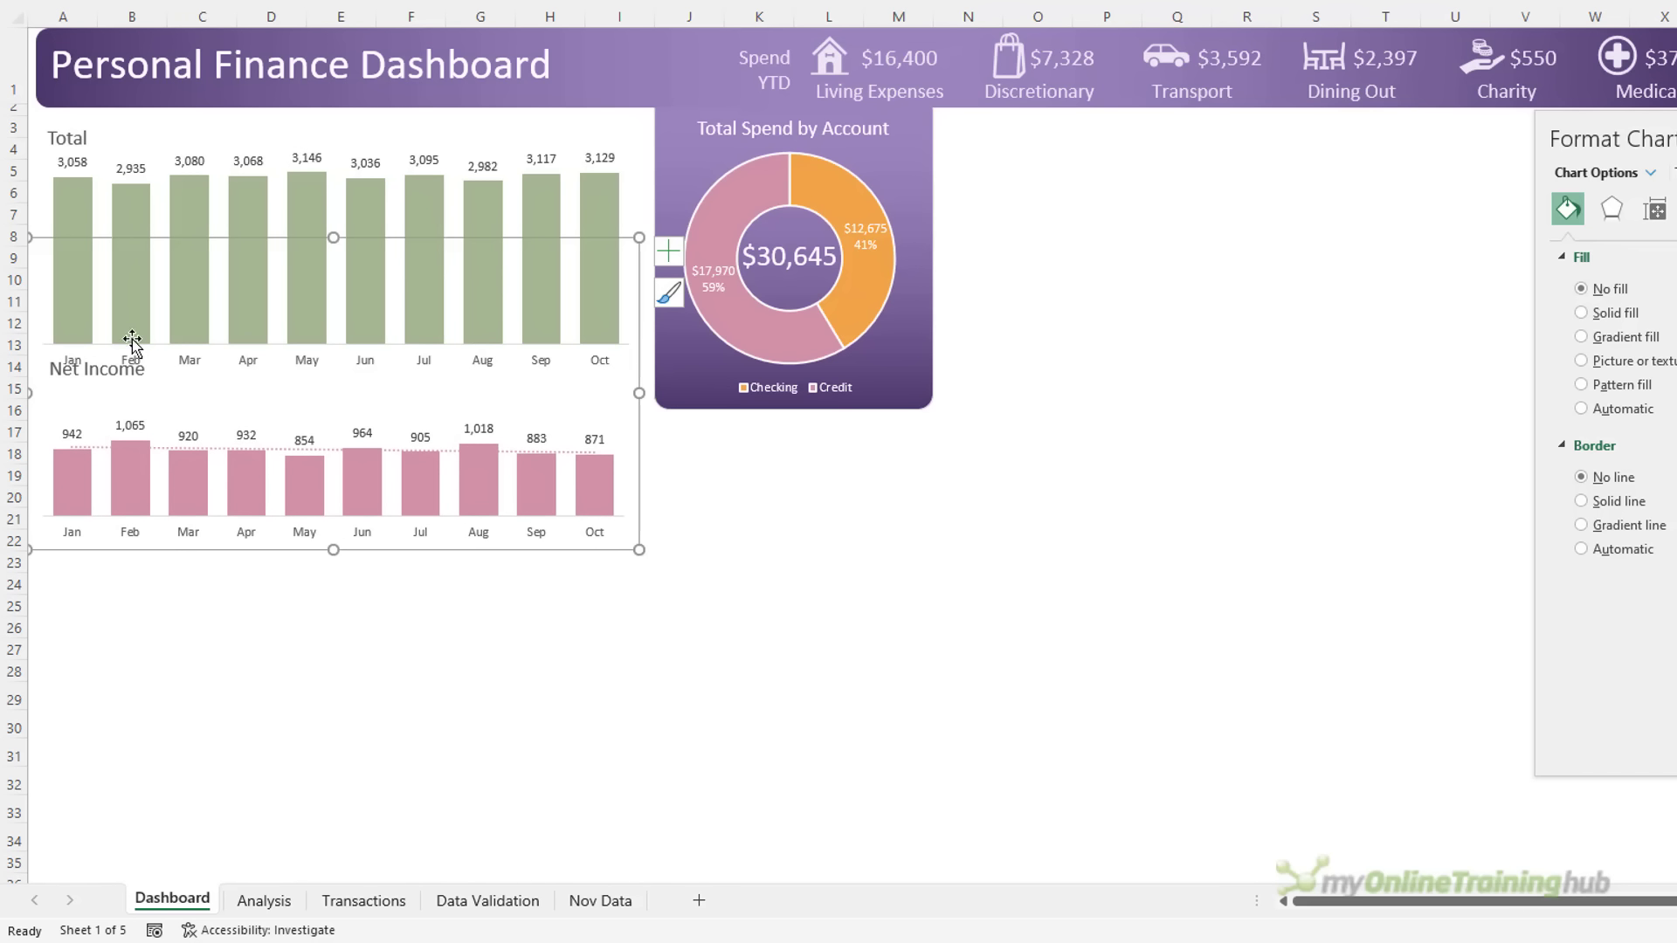
Decrease the font size of the Net Income and Total chart titles
left_click(97, 367)
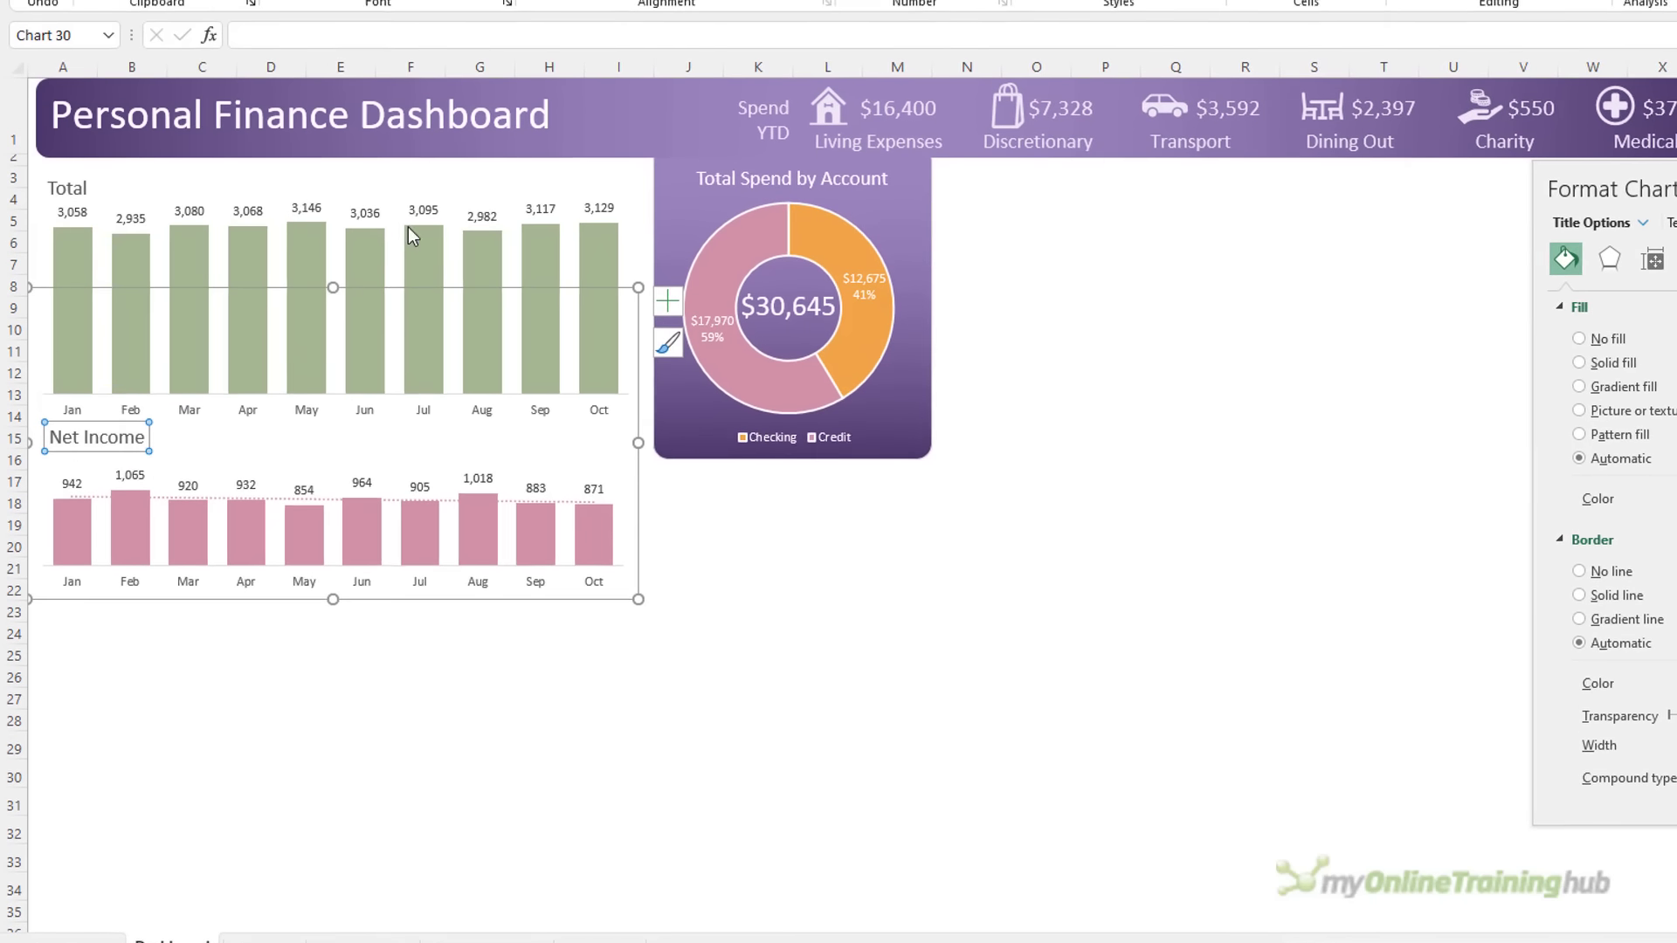
left_click(493, 66)
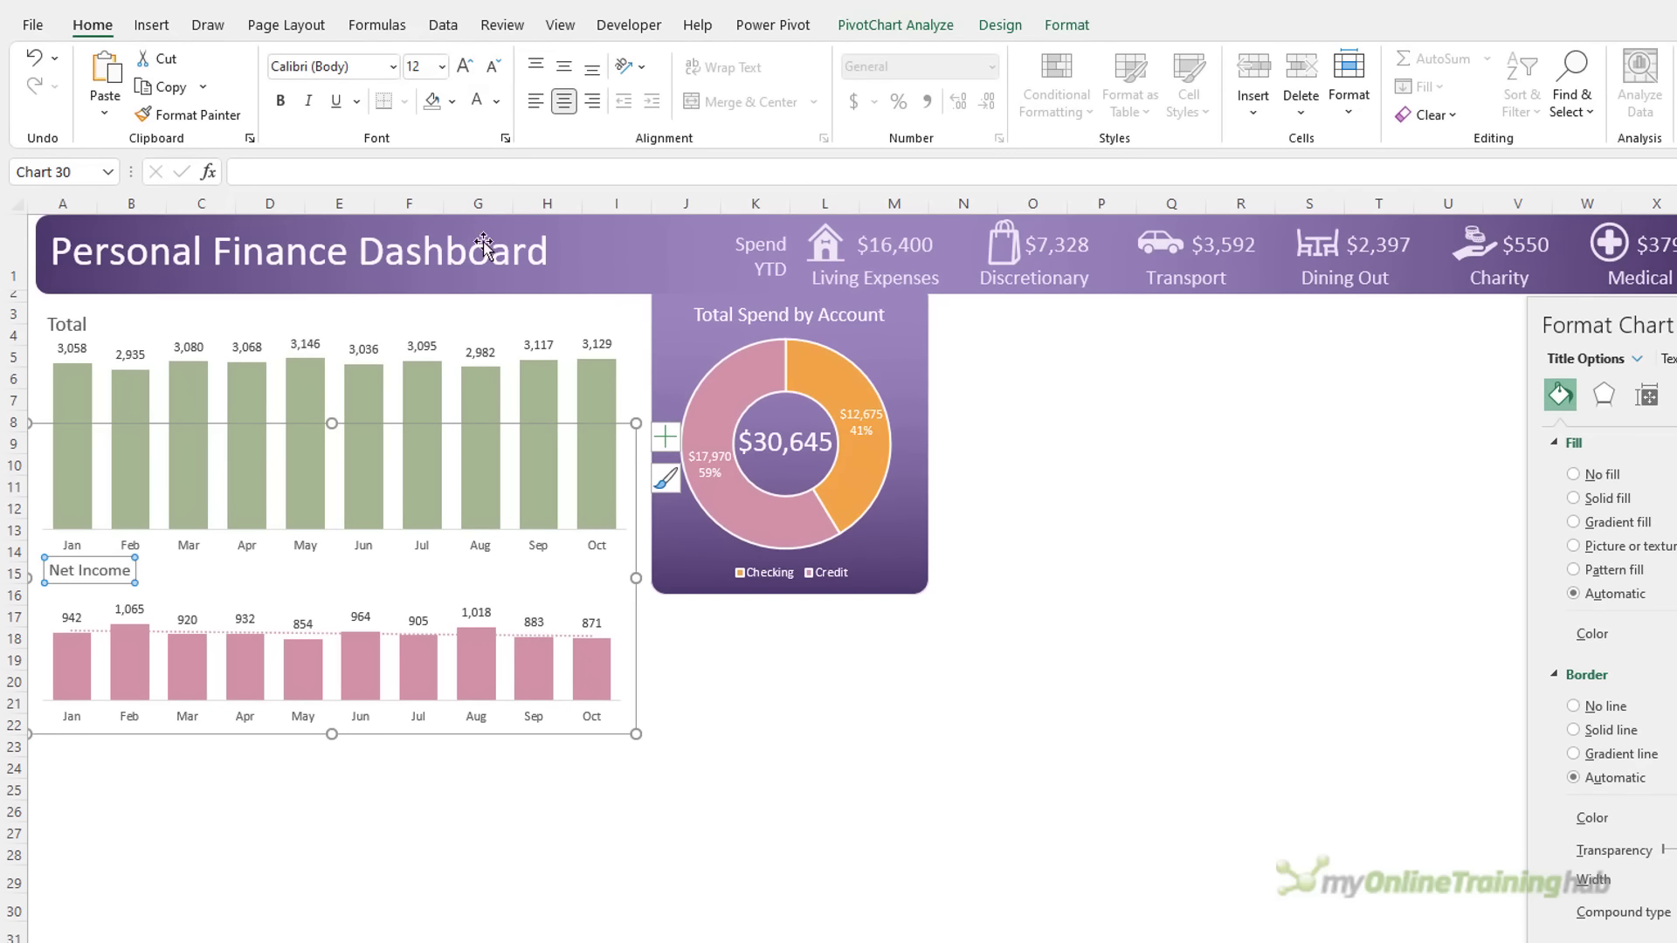
left_click(87, 330)
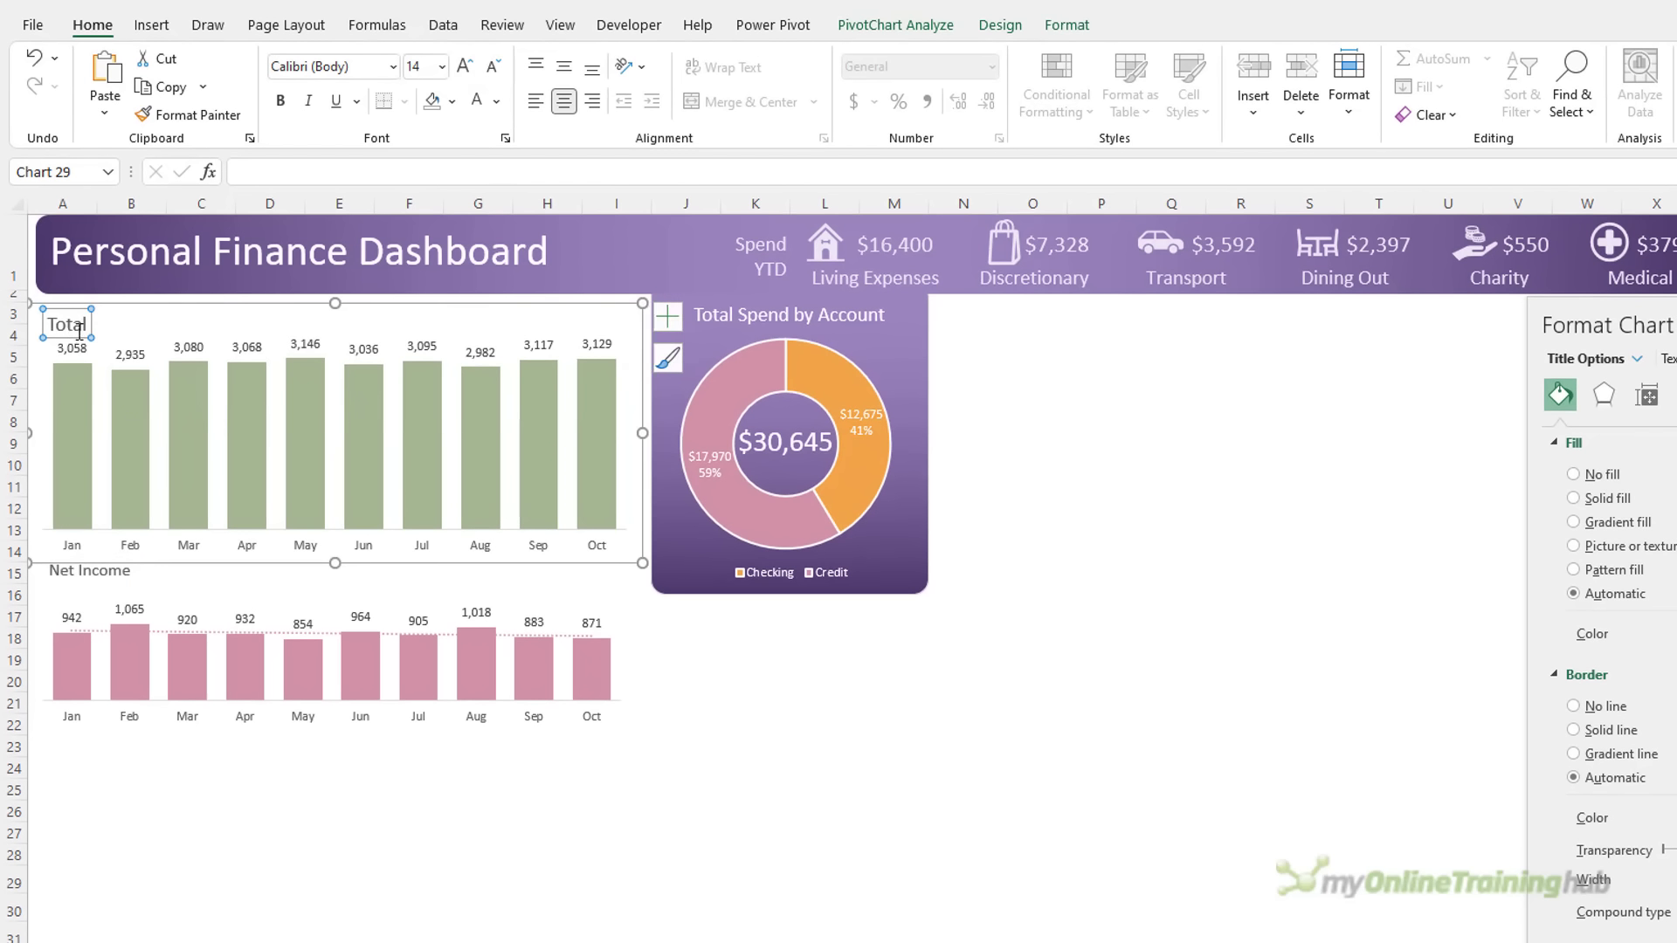
left_click(491, 70)
left_click(307, 815)
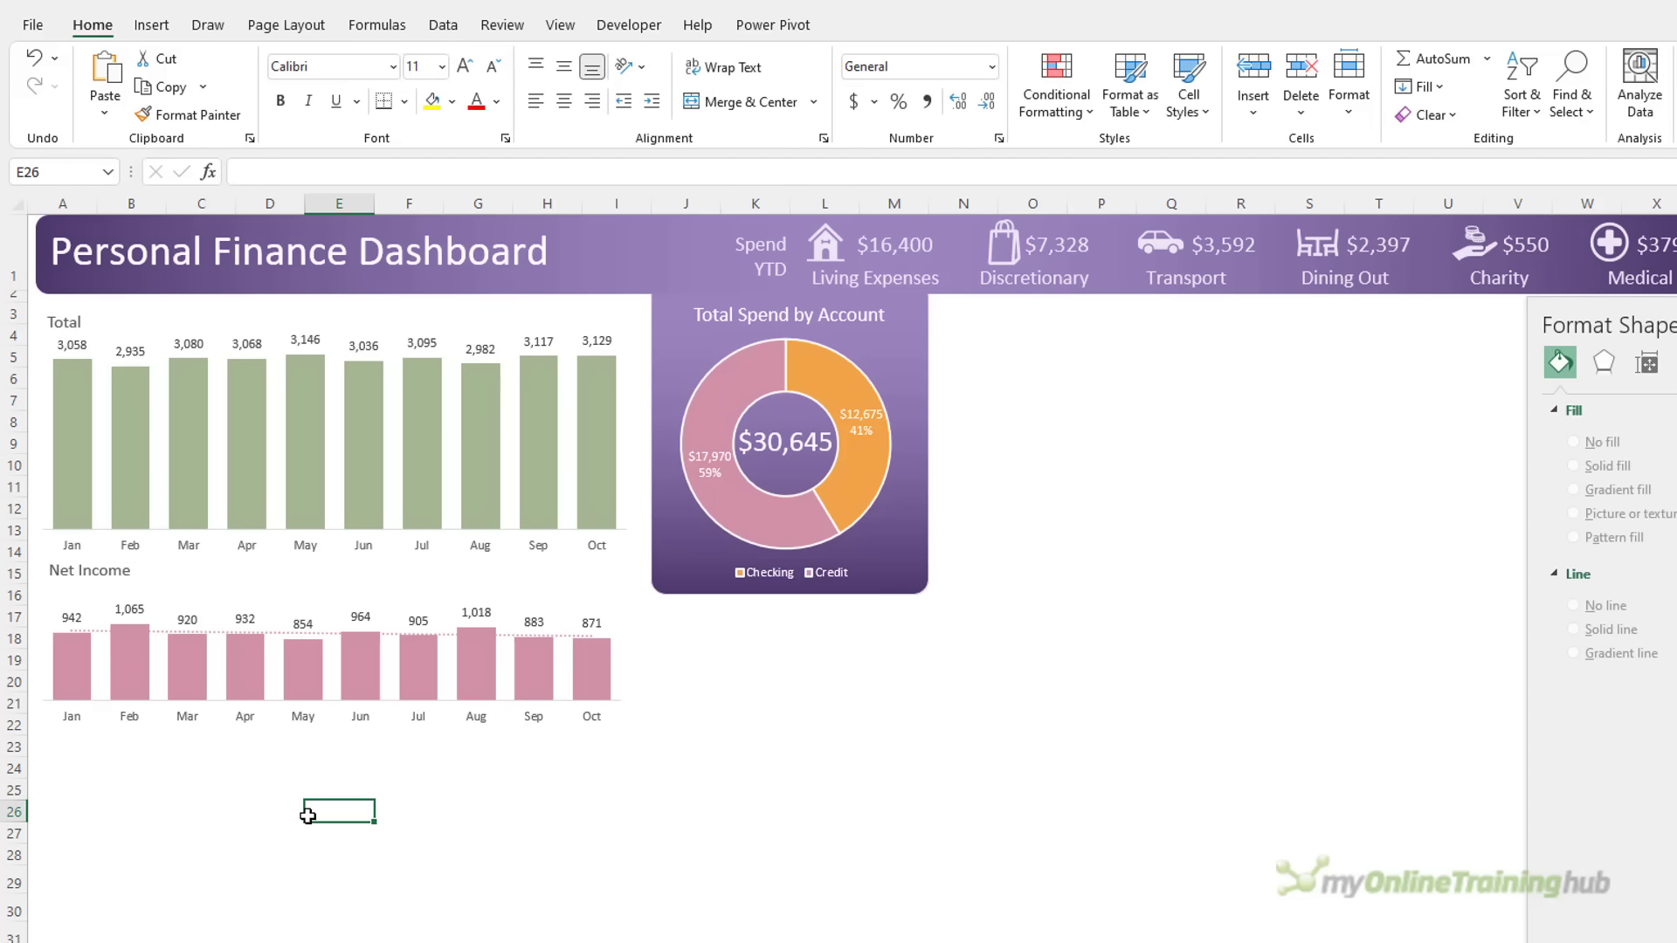
Draw a rounded rectangle covering both charts with less-rounded corners
left_click(152, 25)
left_click(343, 59)
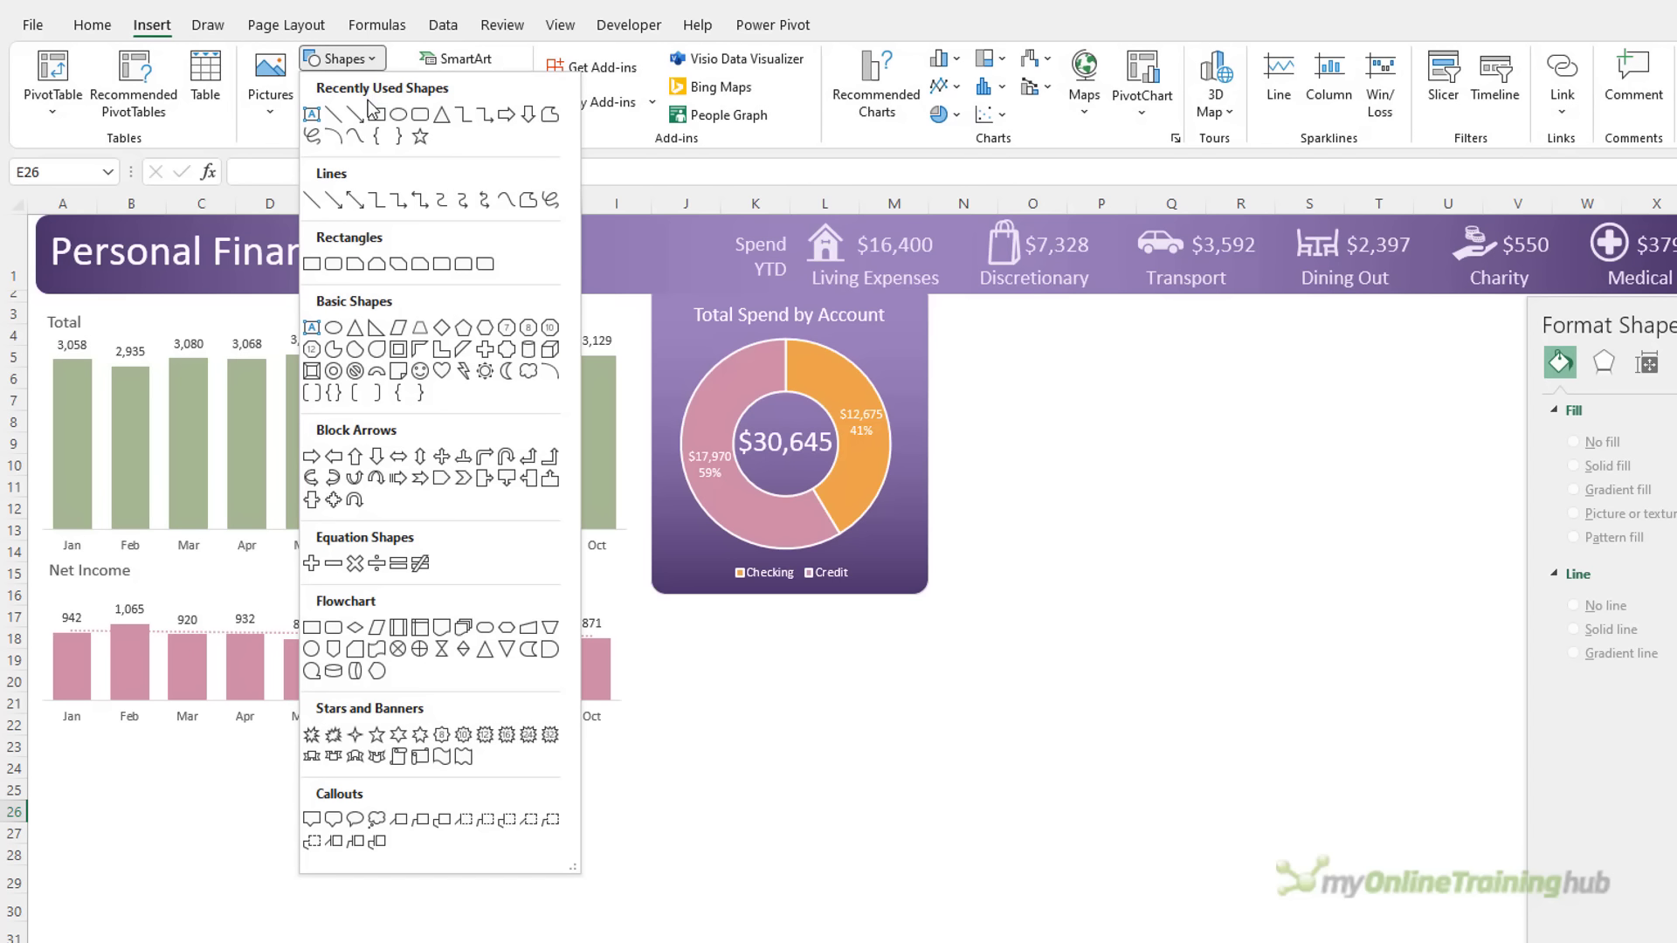
left_click(422, 118)
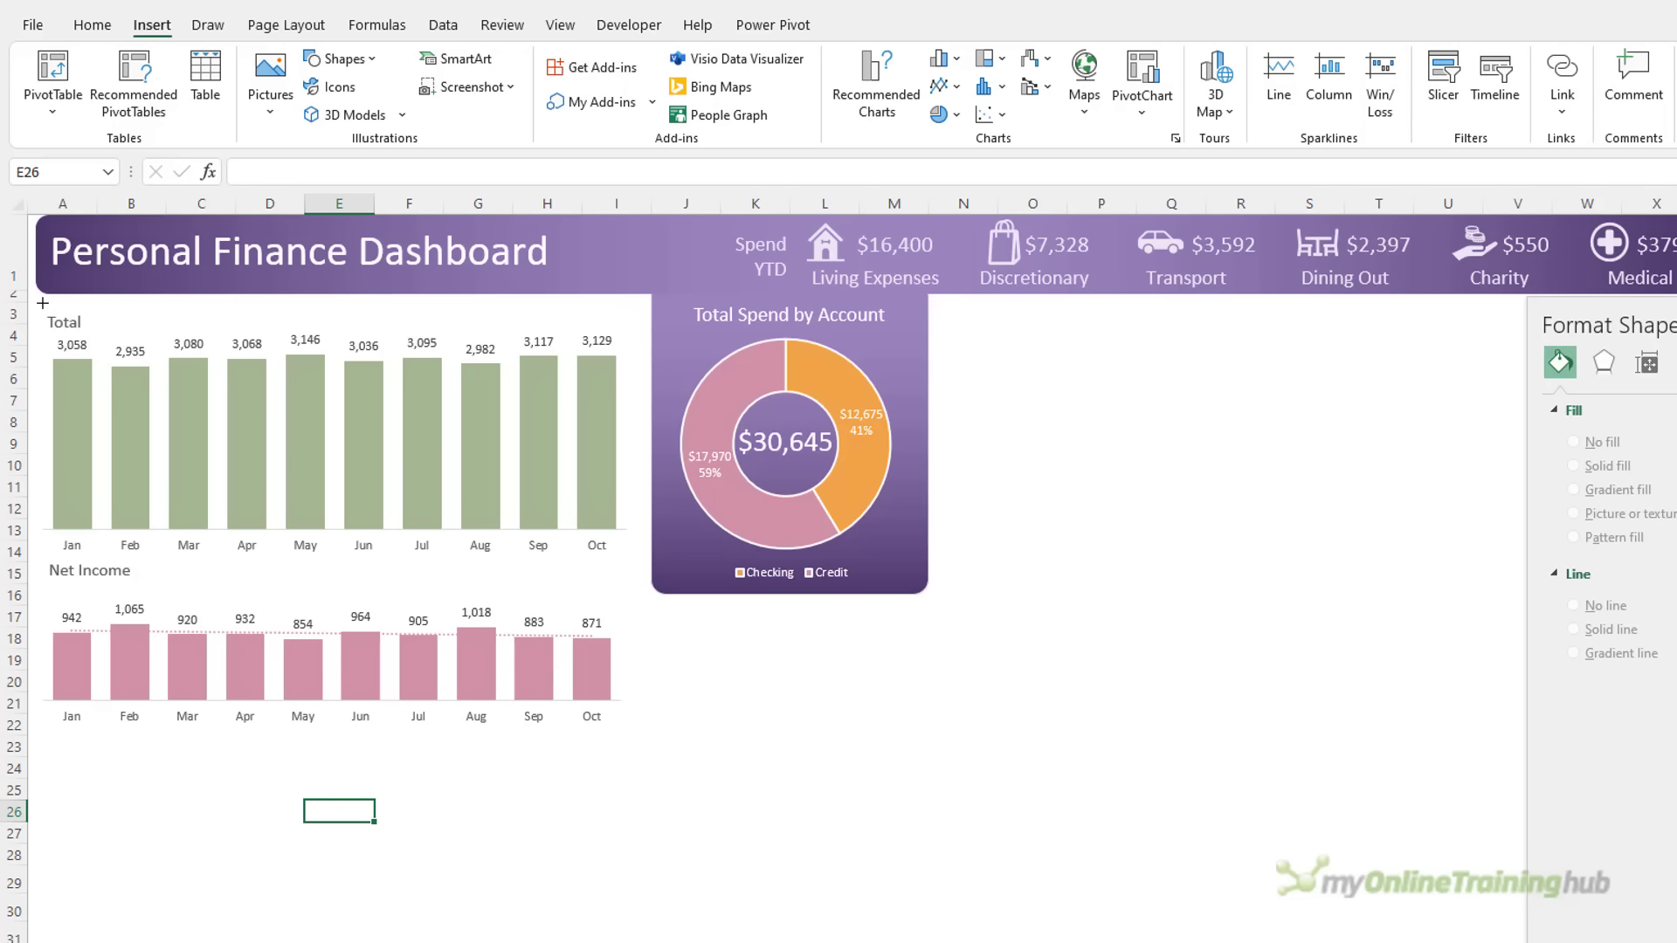
left_click_drag(31, 298, 642, 741)
left_click_drag(105, 301, 49, 302)
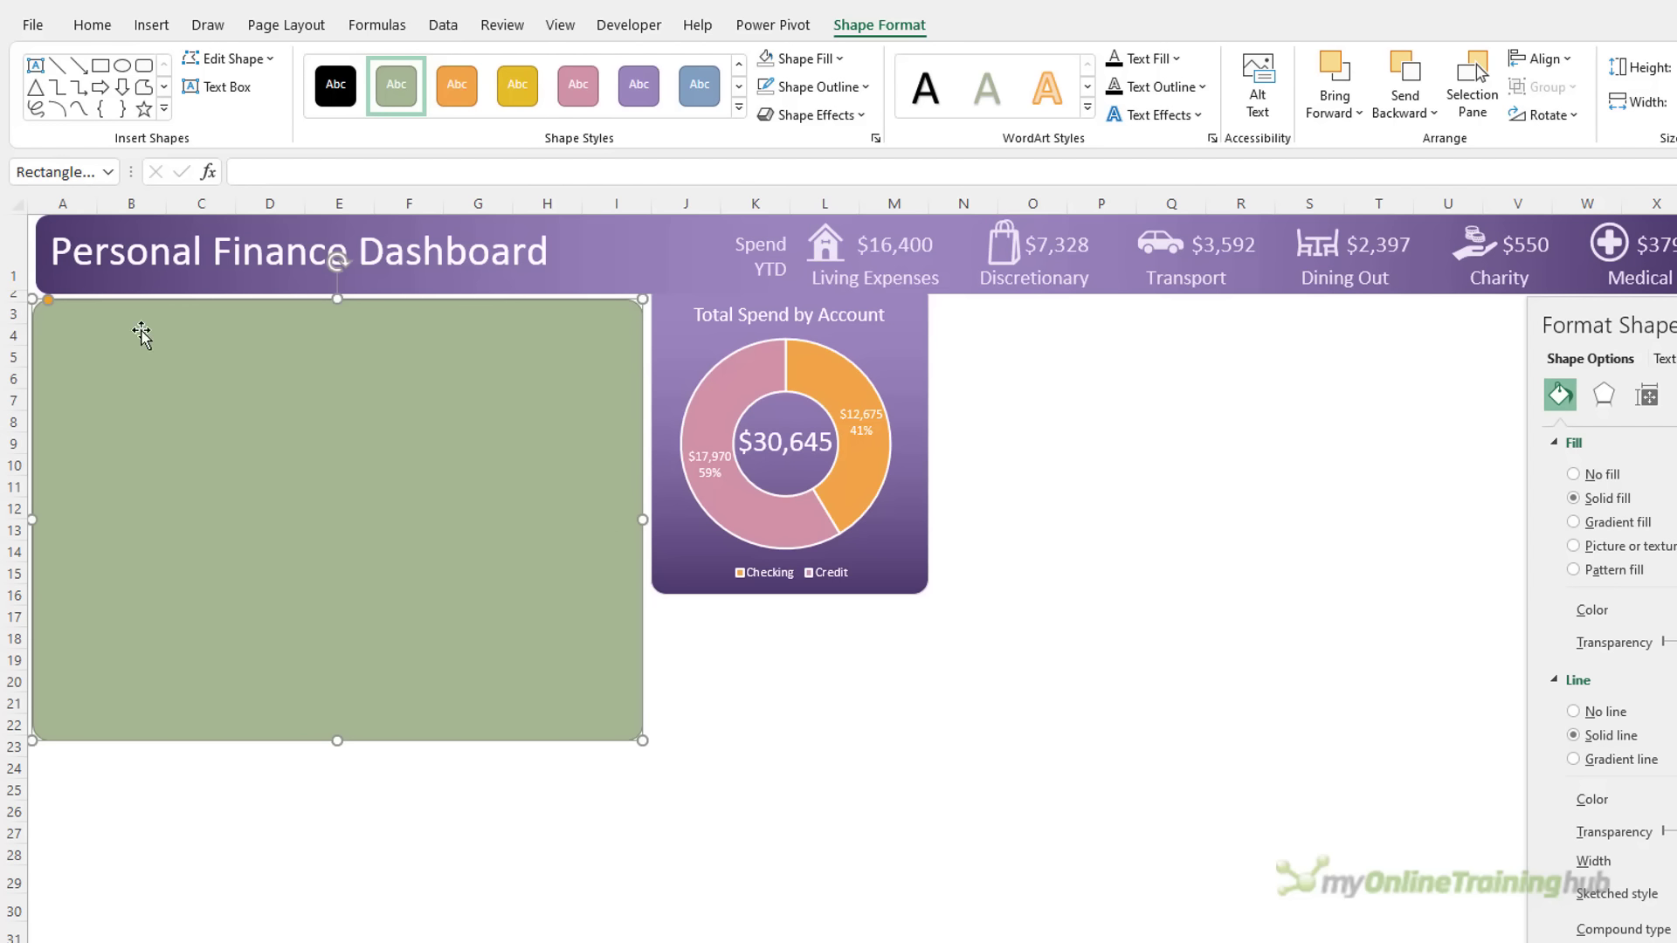
Give the rectangle no fill and a lavender outline, then go to the Analysis sheet
left_click(767, 59)
left_click(865, 89)
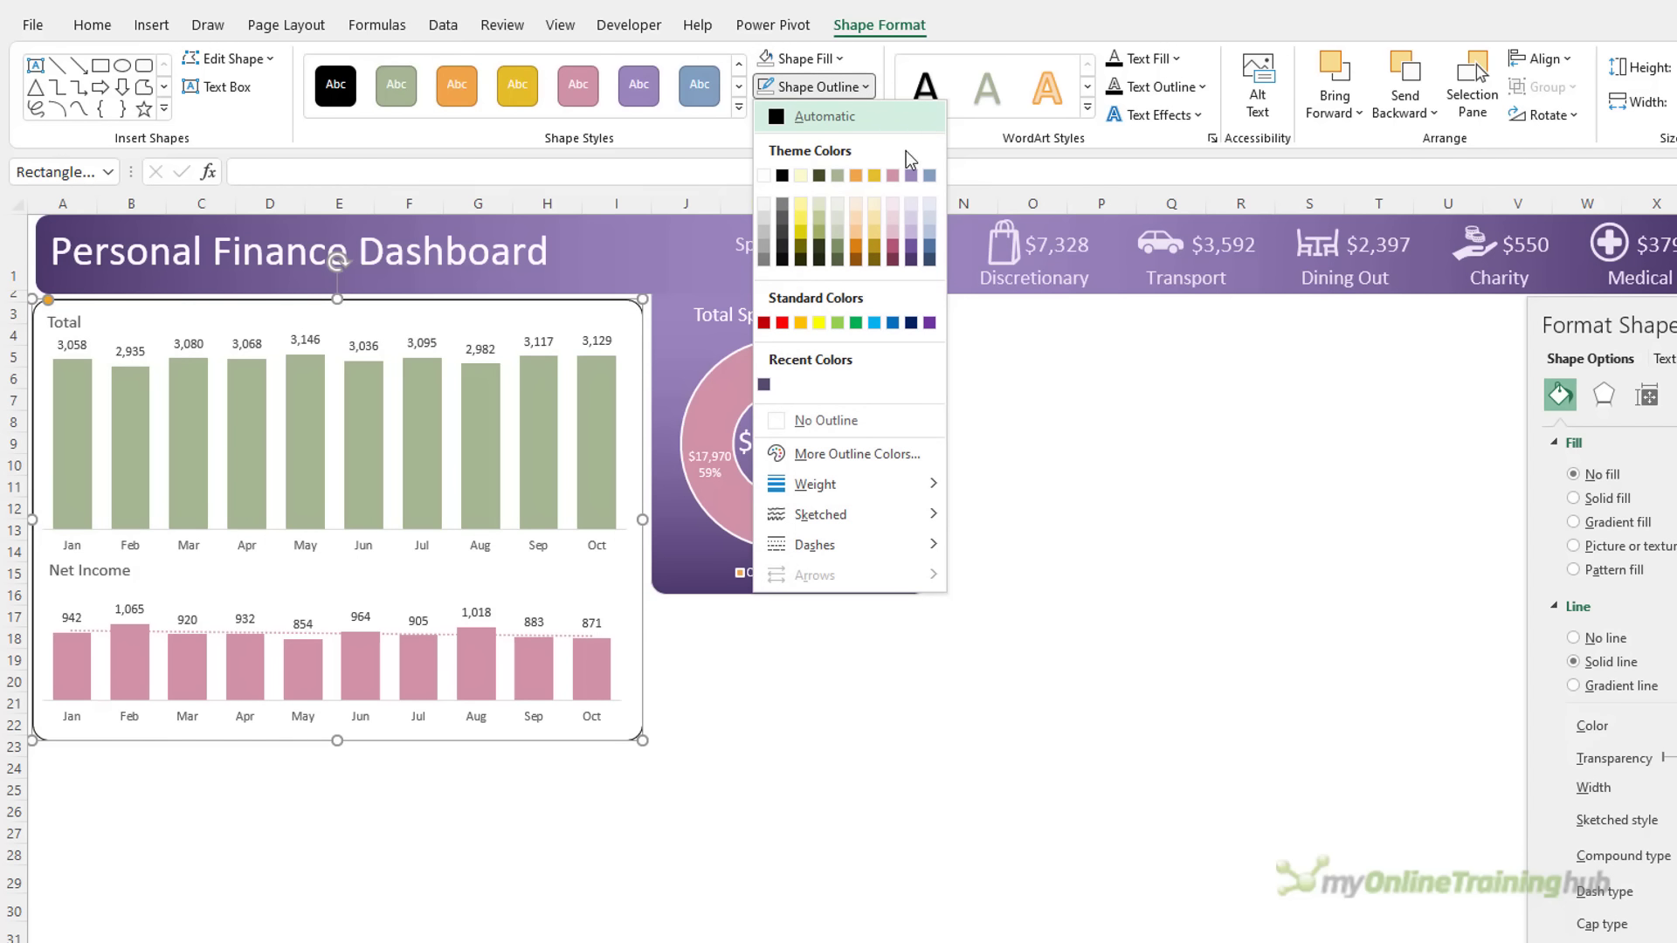
left_click(910, 217)
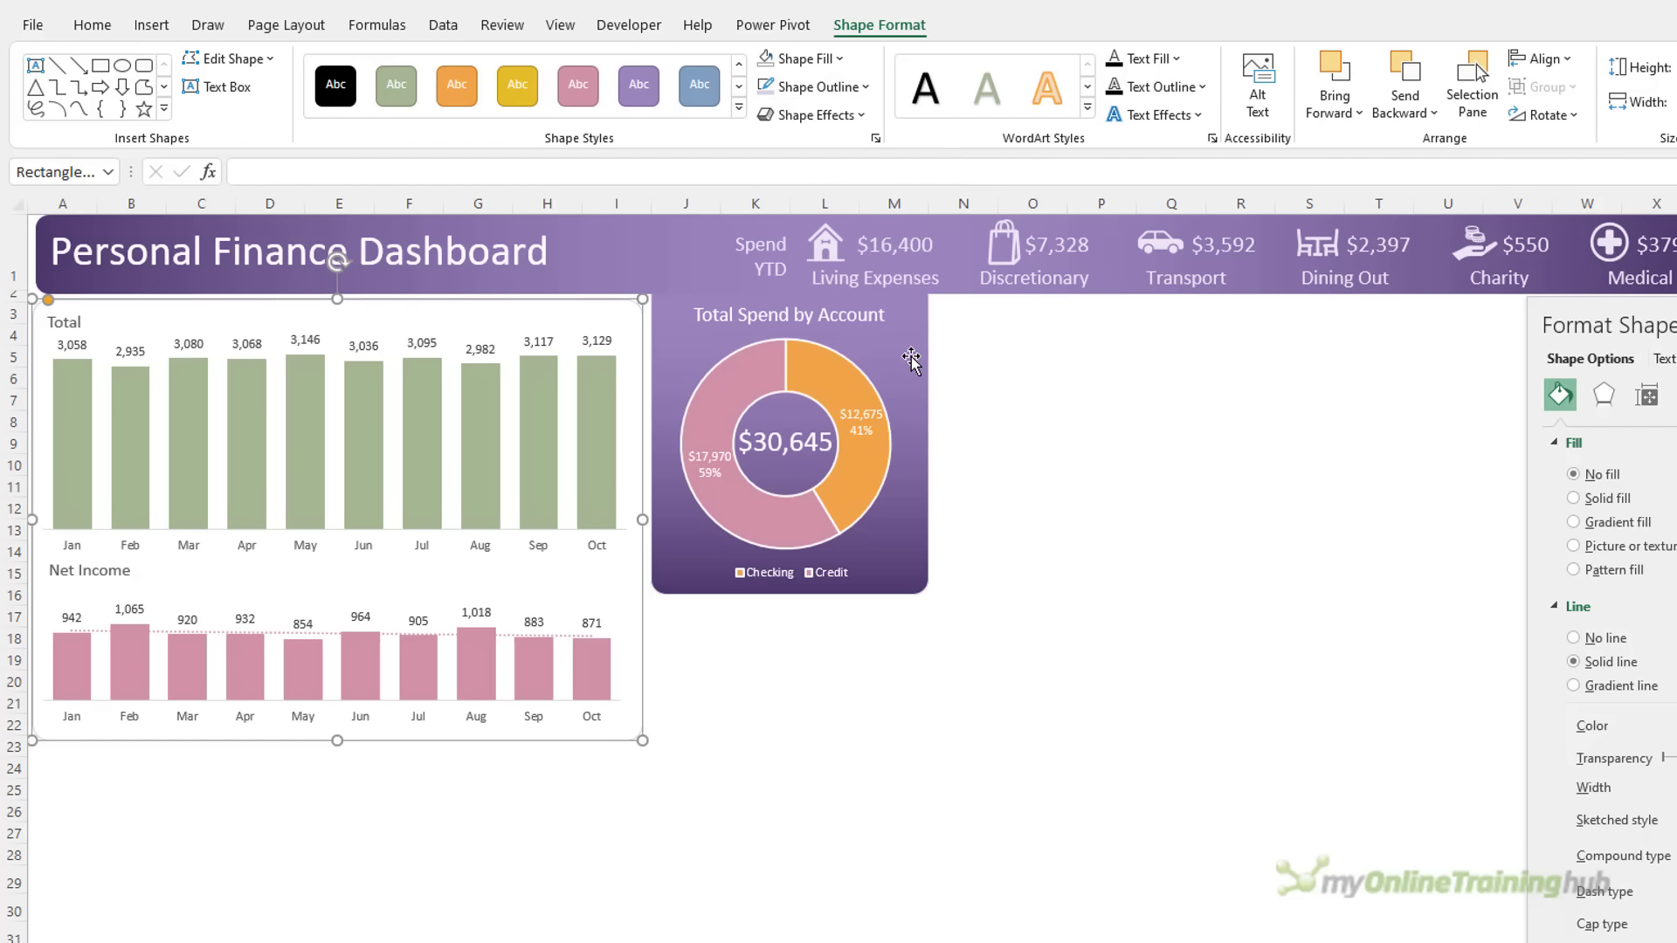
left_click(749, 786)
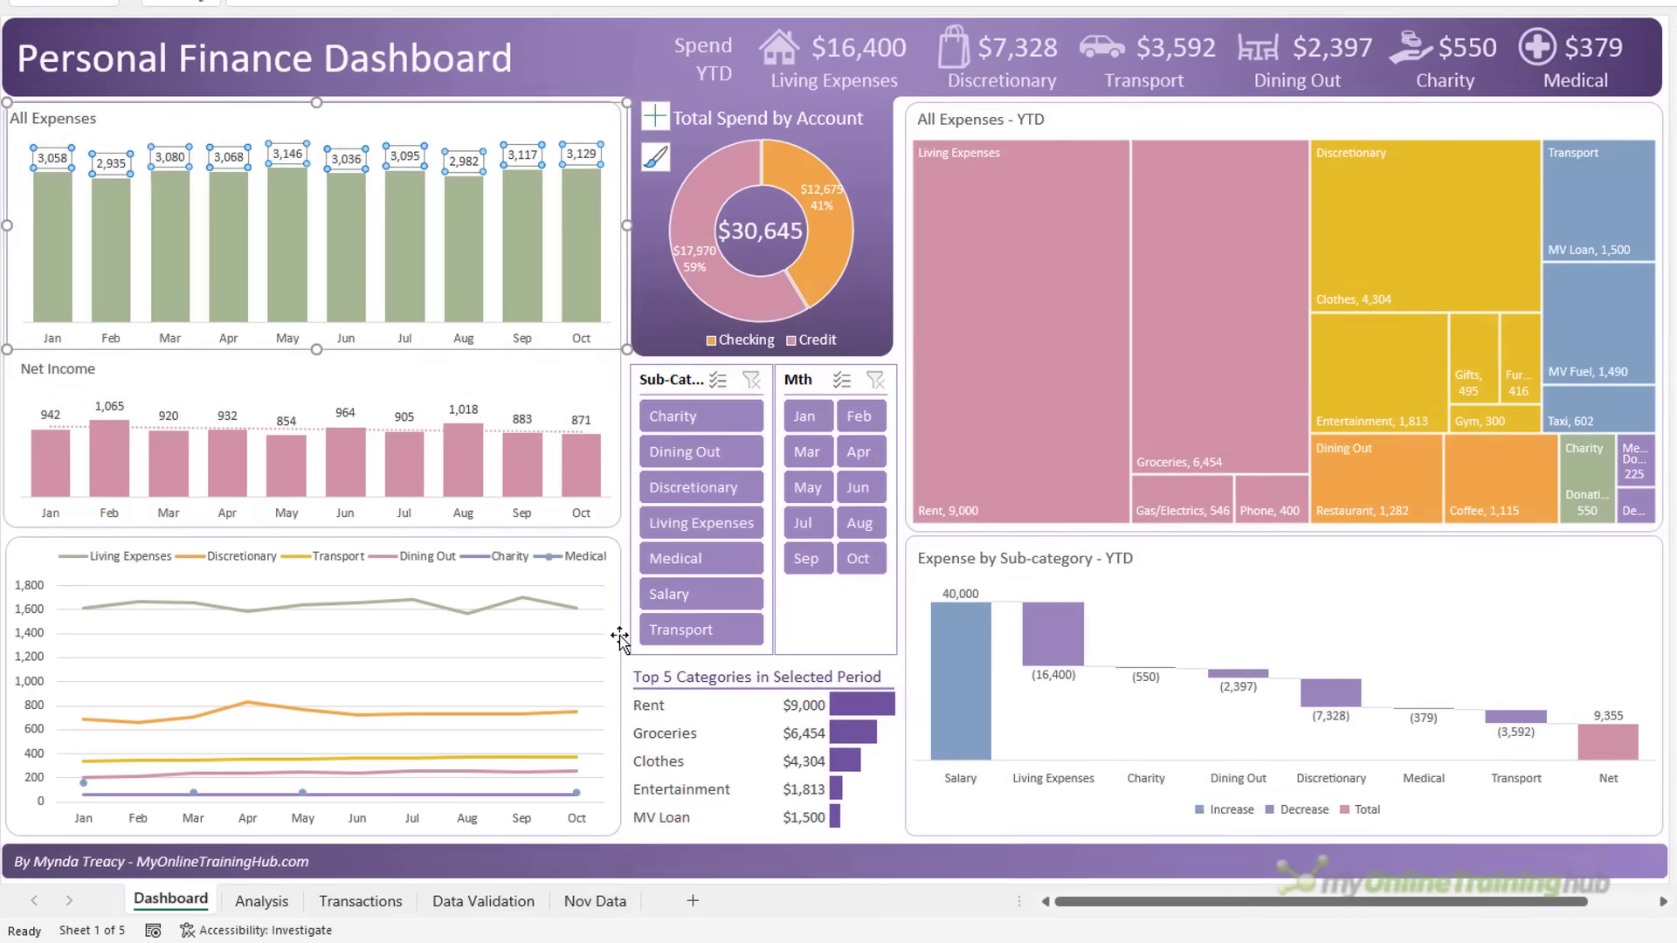
left_click(619, 639)
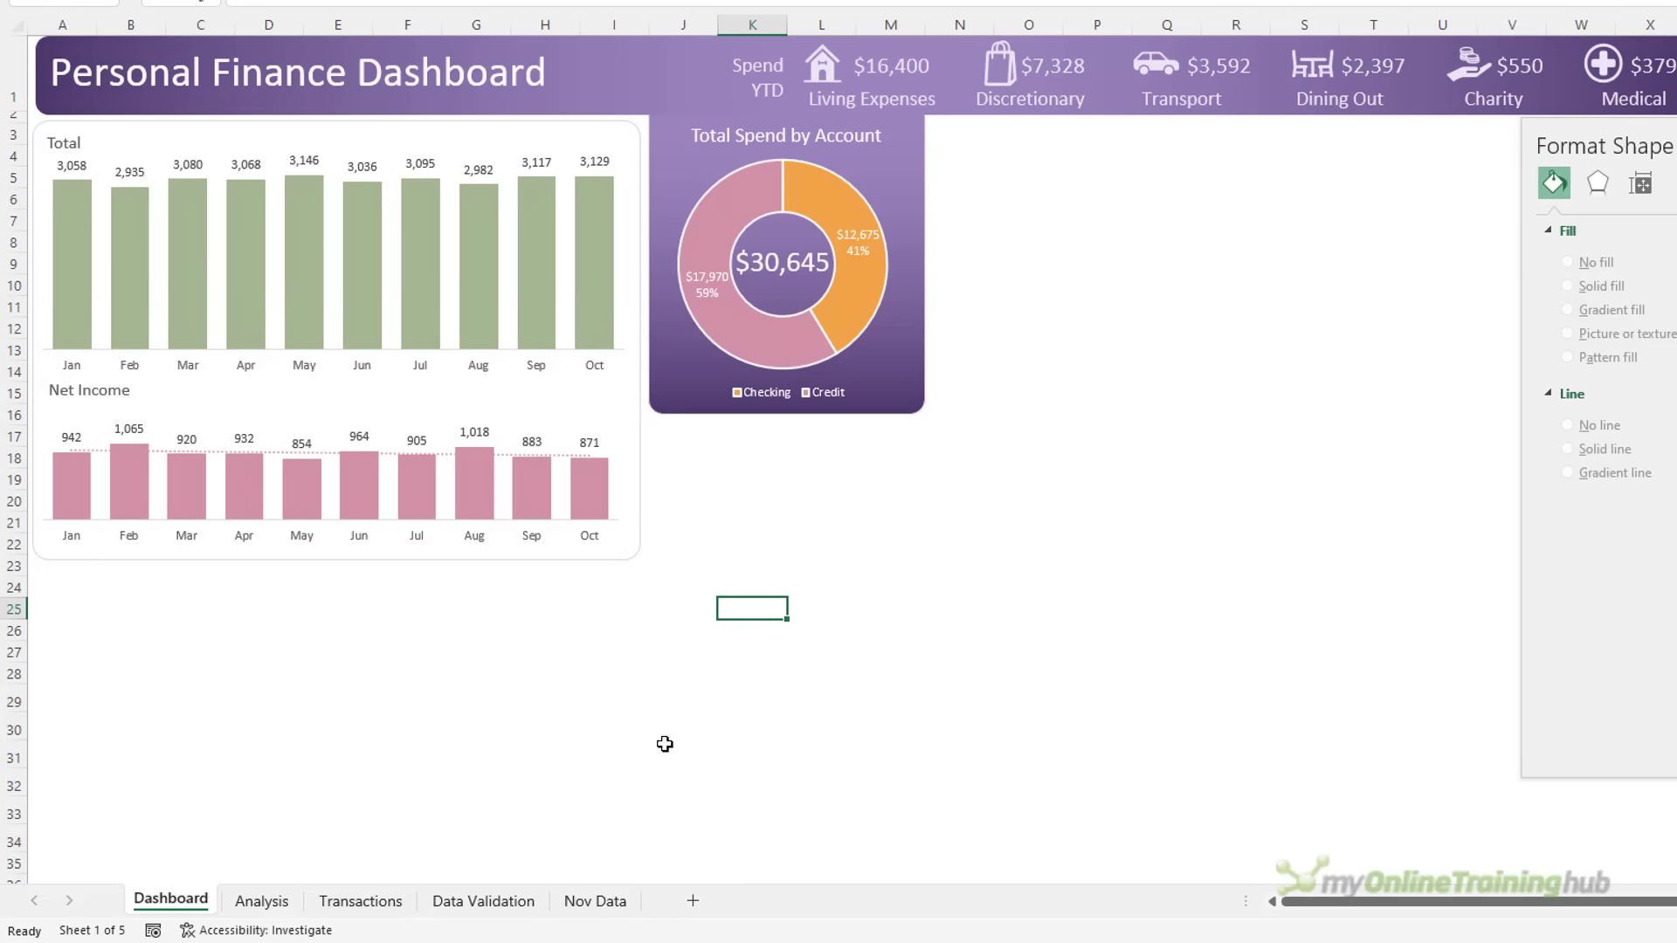
left_click(266, 901)
Copy the Date pivot table in D1:E14 to J1
left_click_drag(347, 56, 494, 330)
key("ctrl+c")
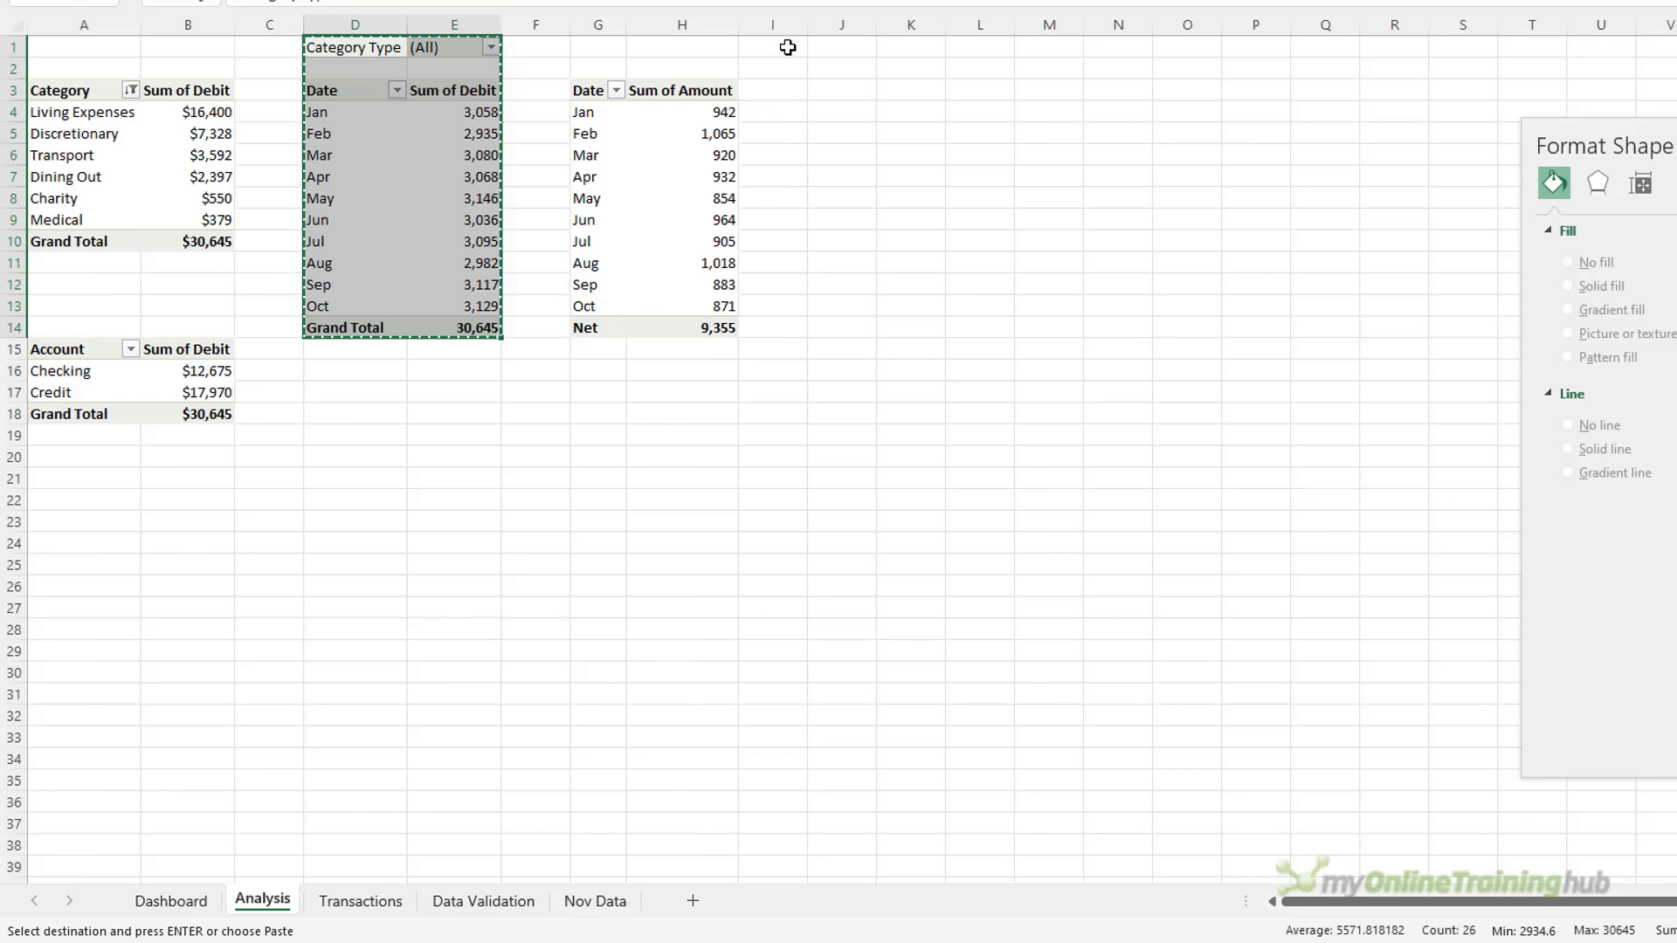
left_click(816, 49)
key("ctrl+v")
Add Category as columns to the copied pivot and remove its Grand Total column
left_click(908, 270)
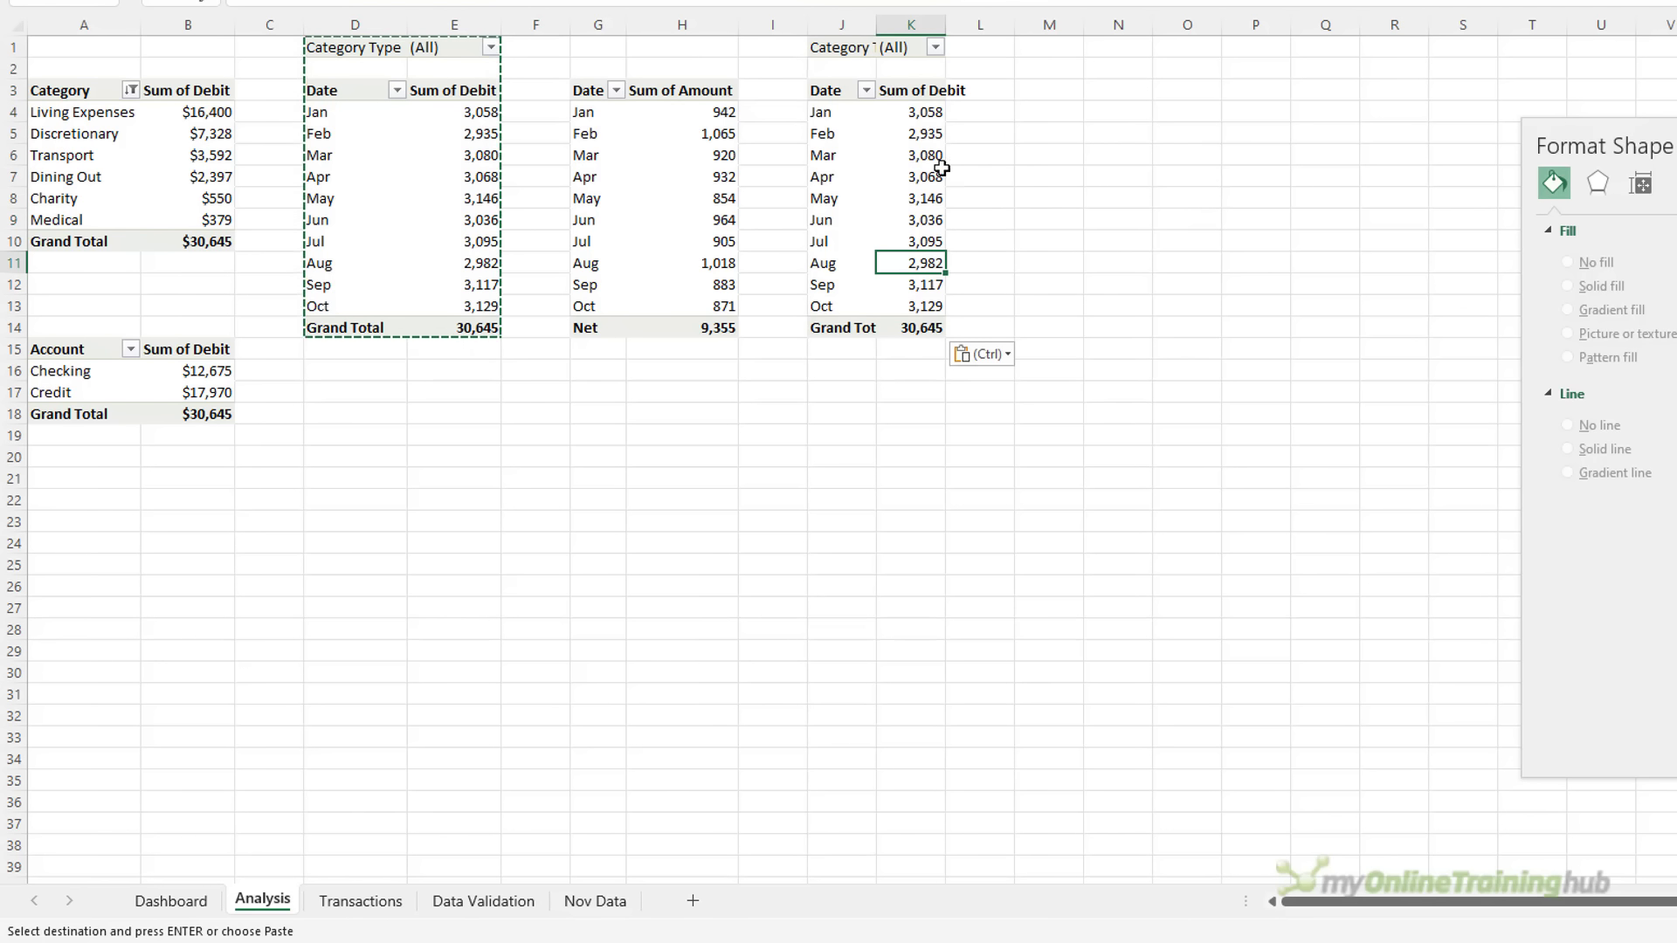
right_click(912, 177)
left_click(1066, 558)
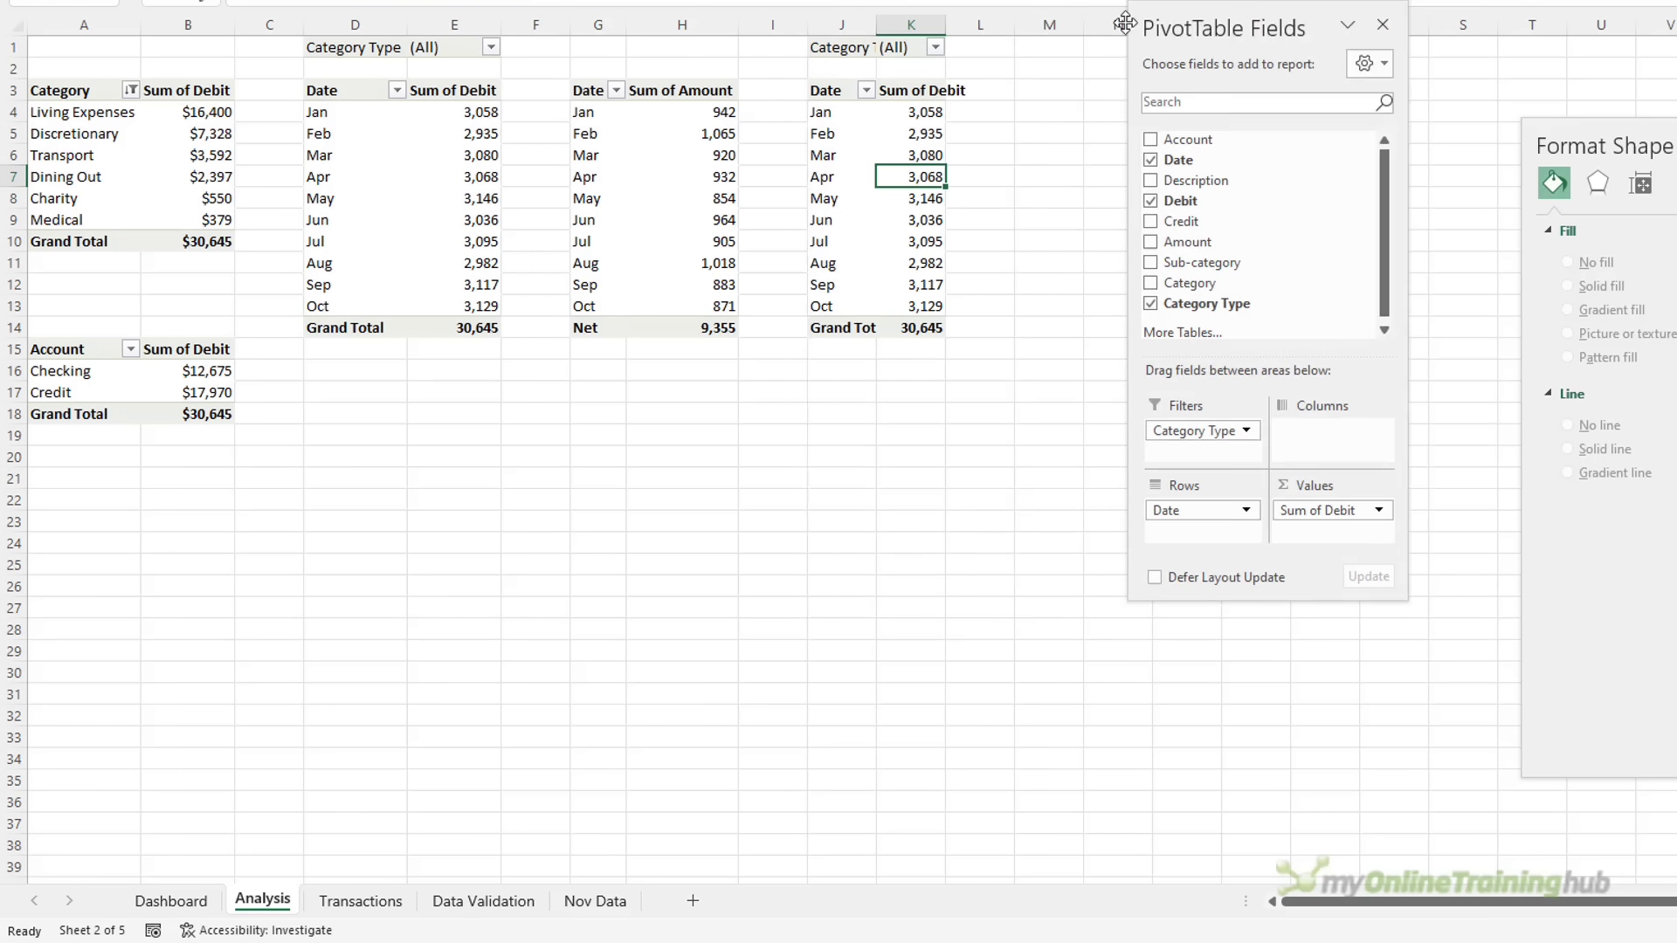
left_click_drag(1255, 10, 635, 9)
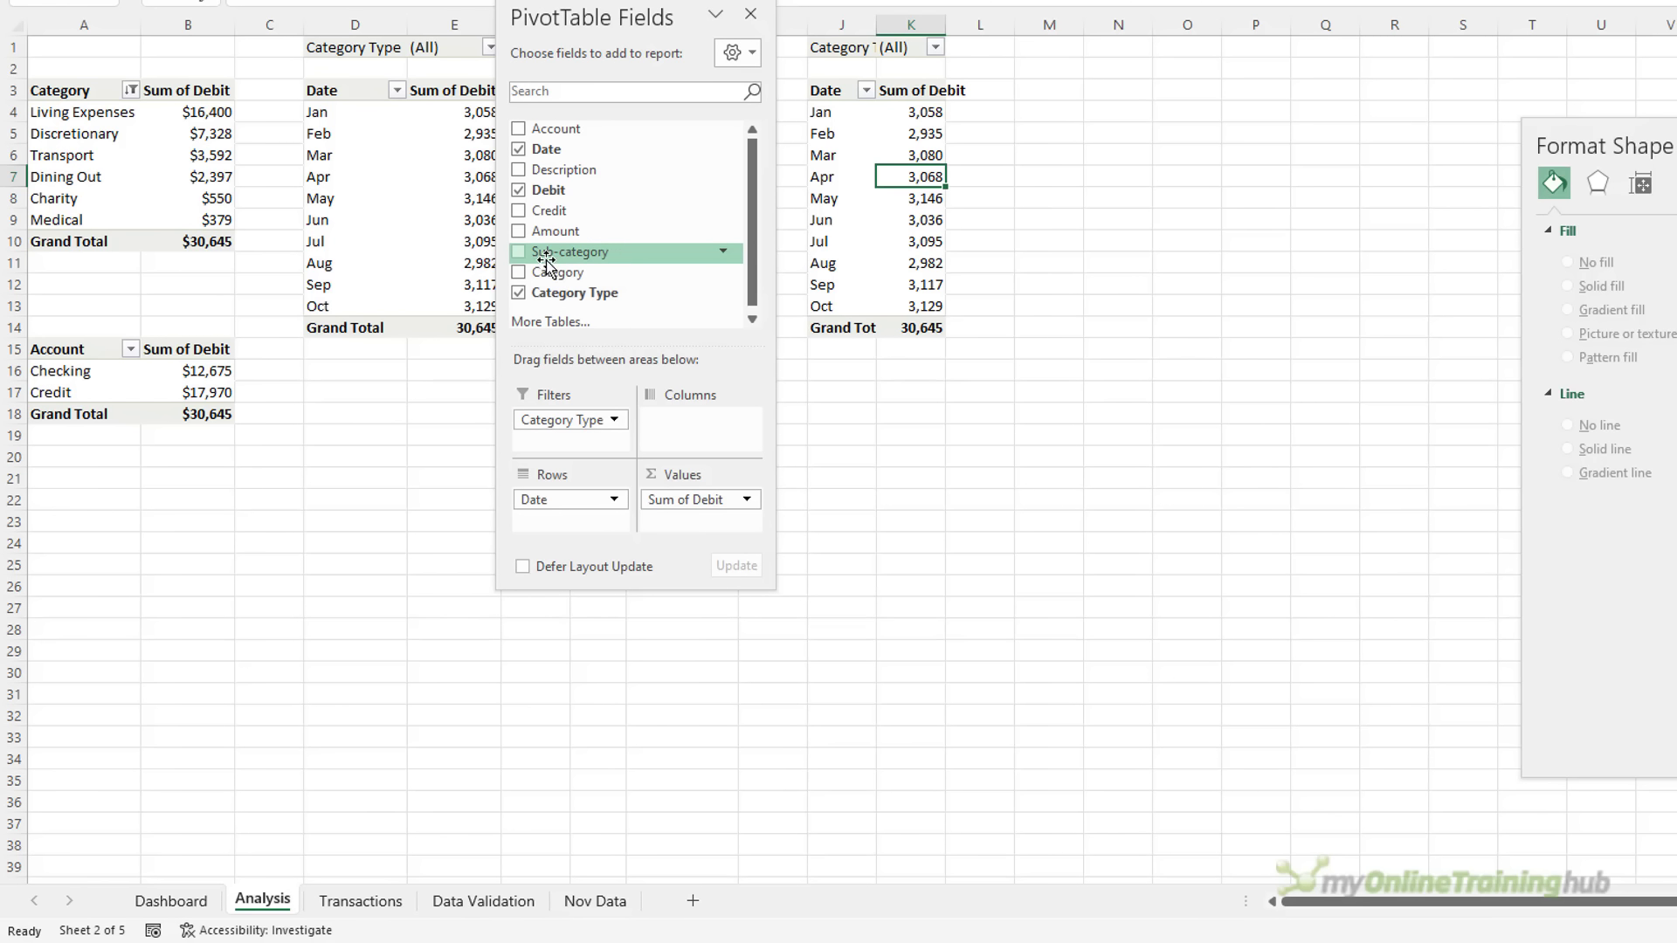
left_click_drag(663, 273, 719, 431)
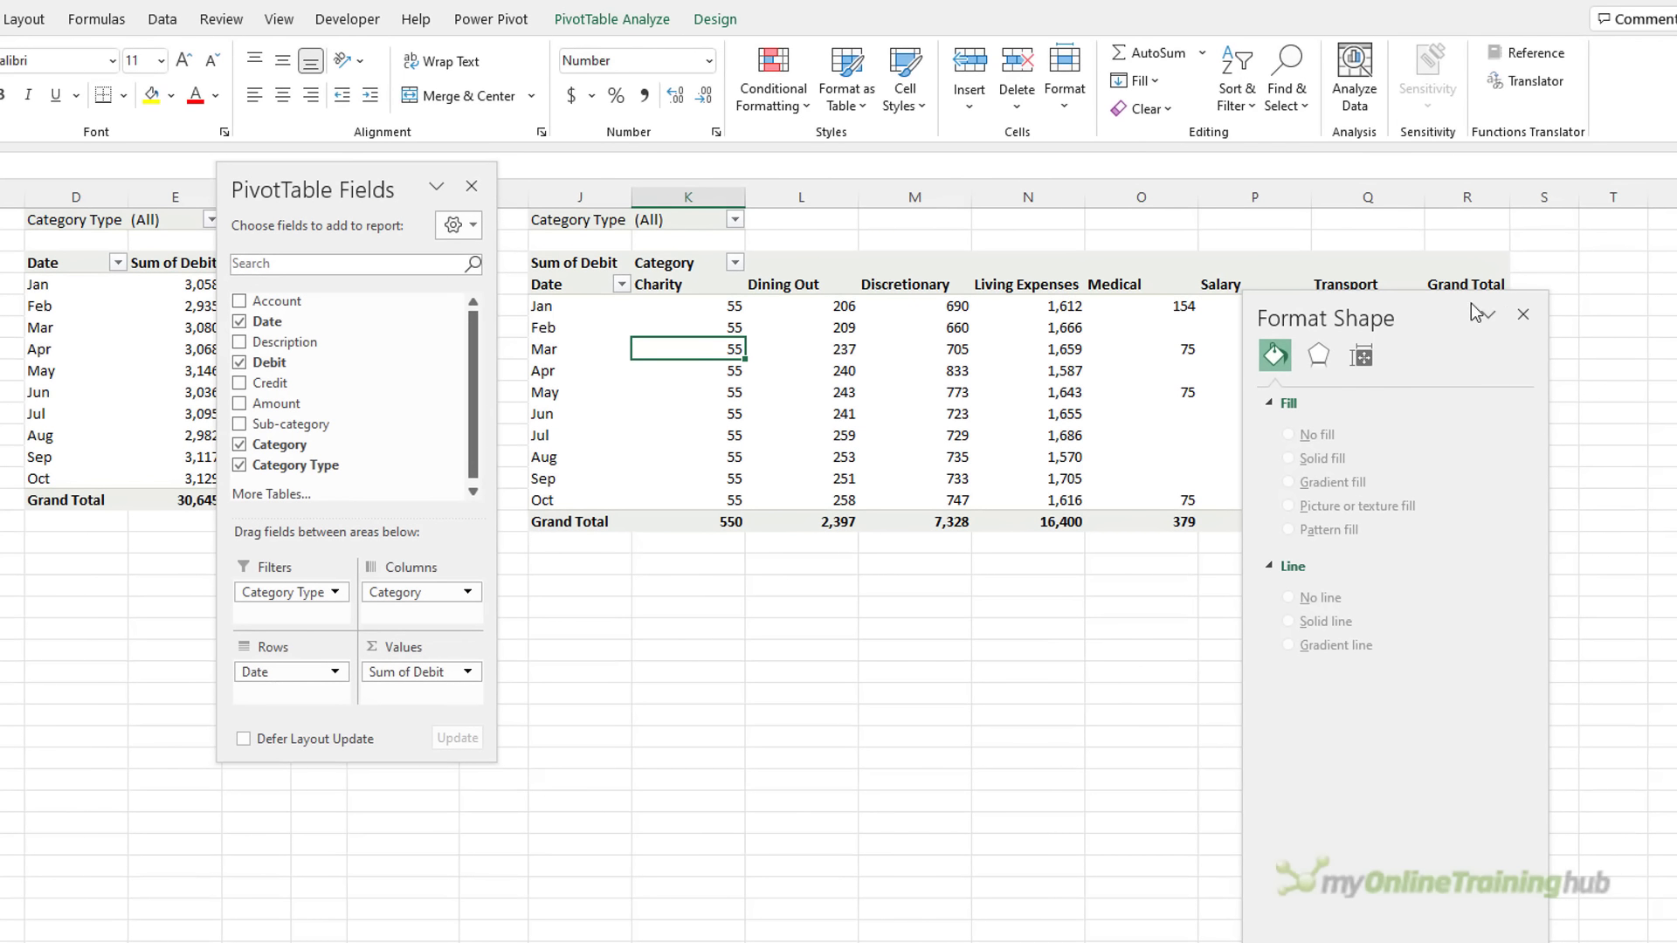
left_click(1523, 315)
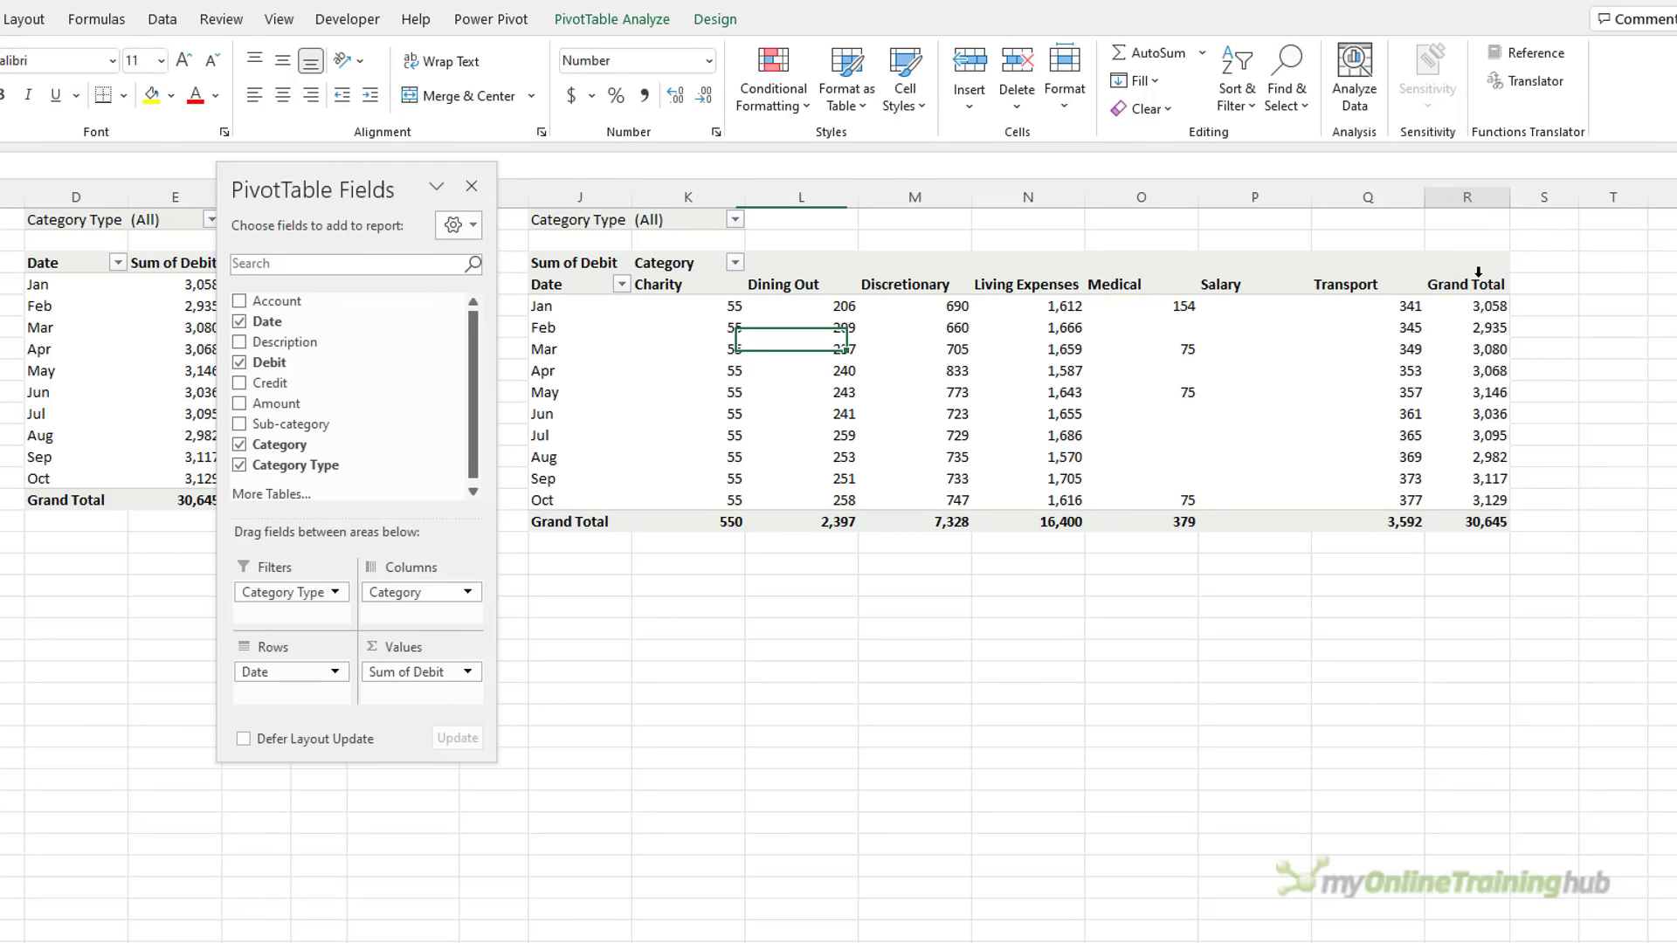
right_click(1483, 286)
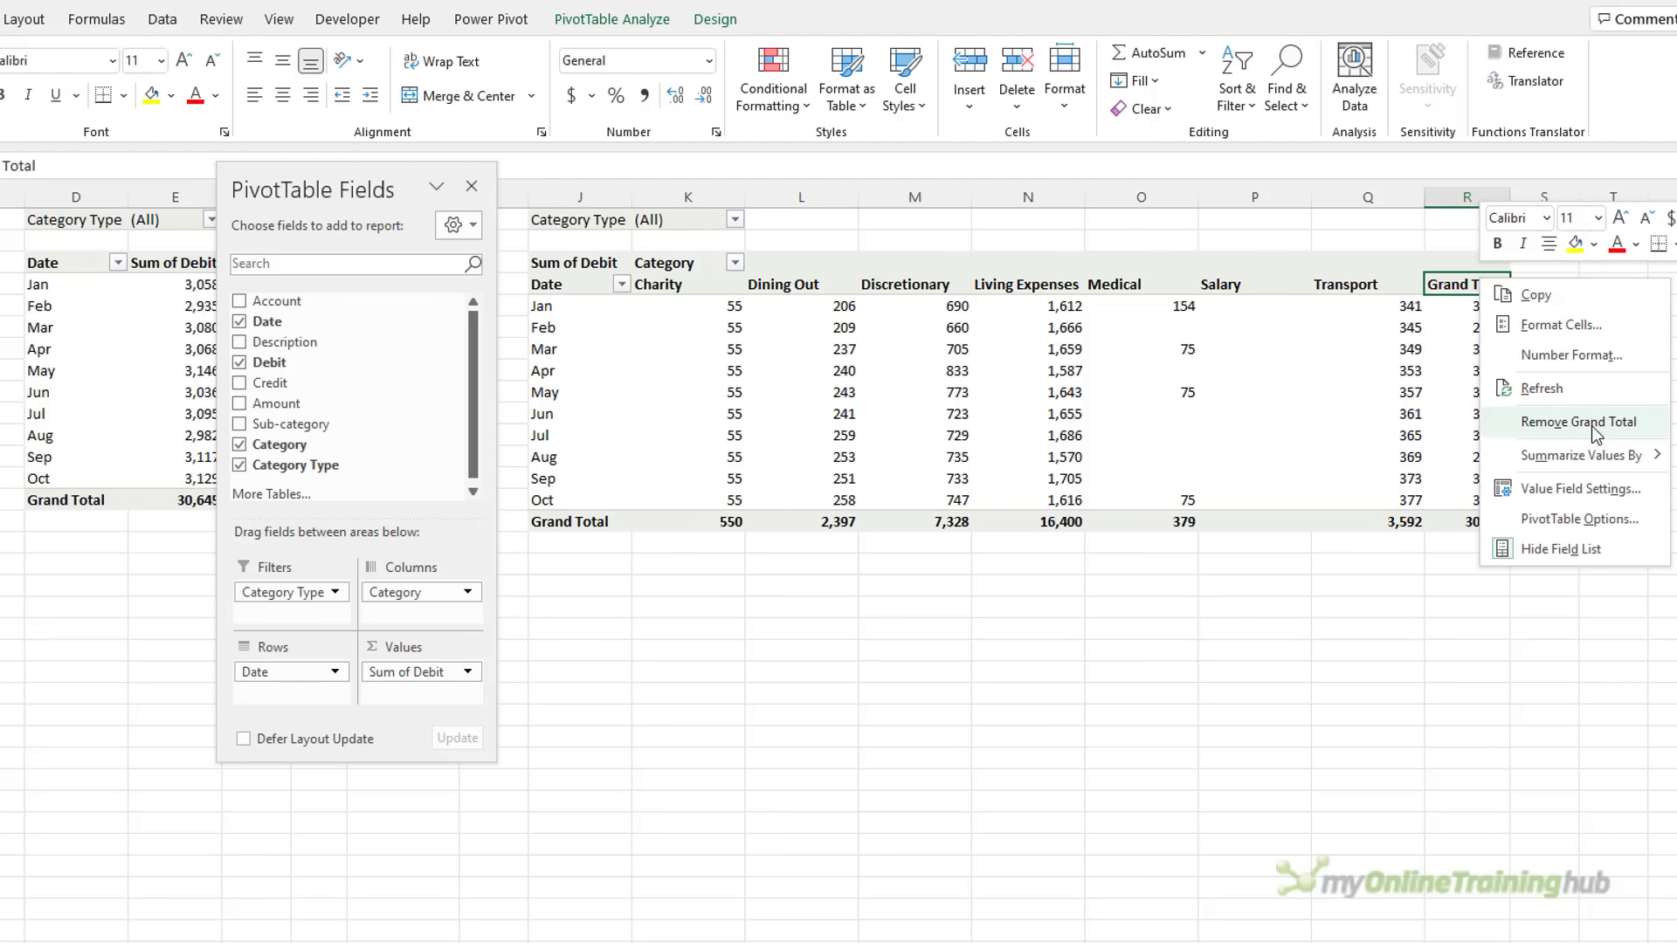
left_click(1577, 422)
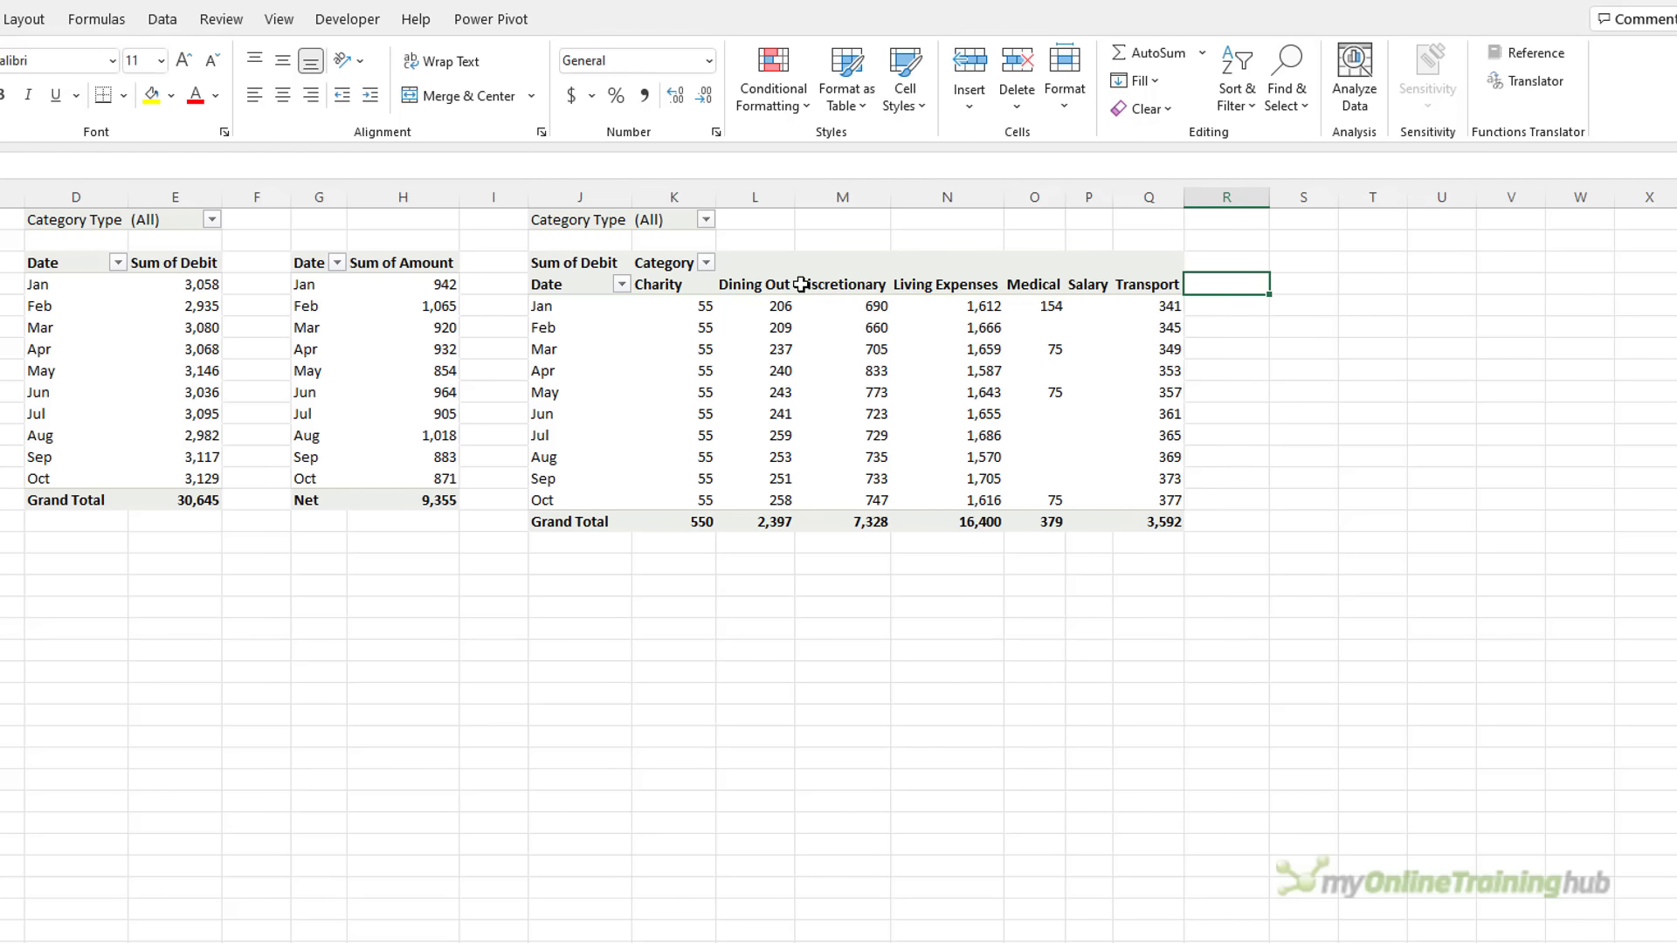
Sort the categories in descending order by Sum of Debit
left_click(676, 273)
left_click(676, 283)
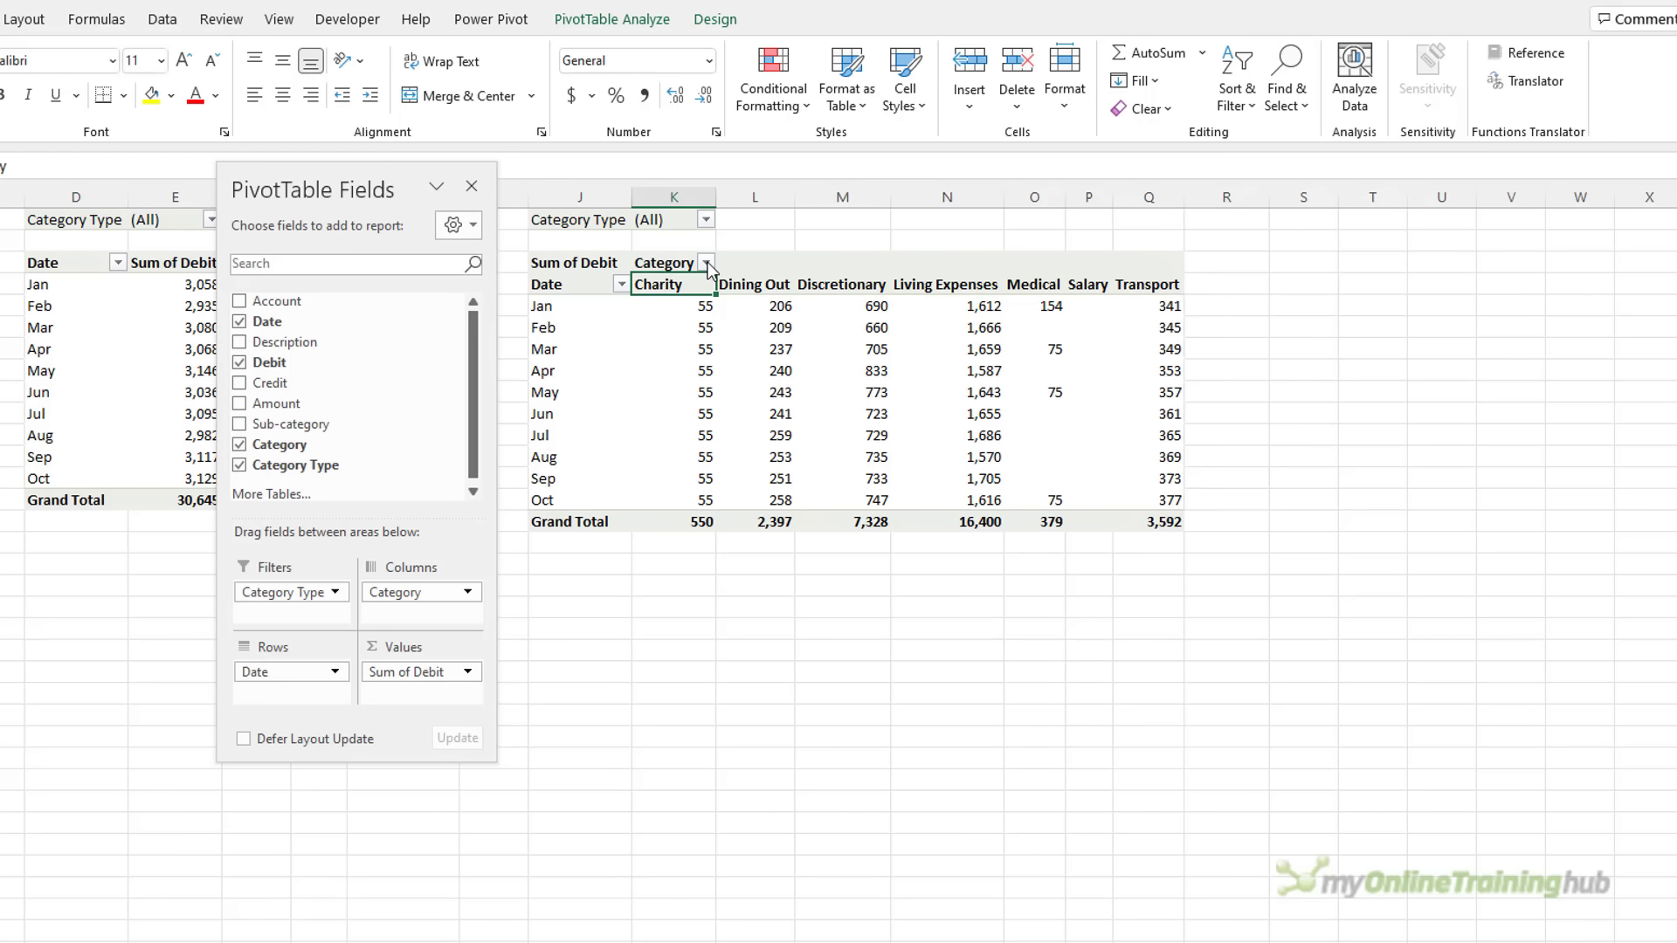
left_click(706, 263)
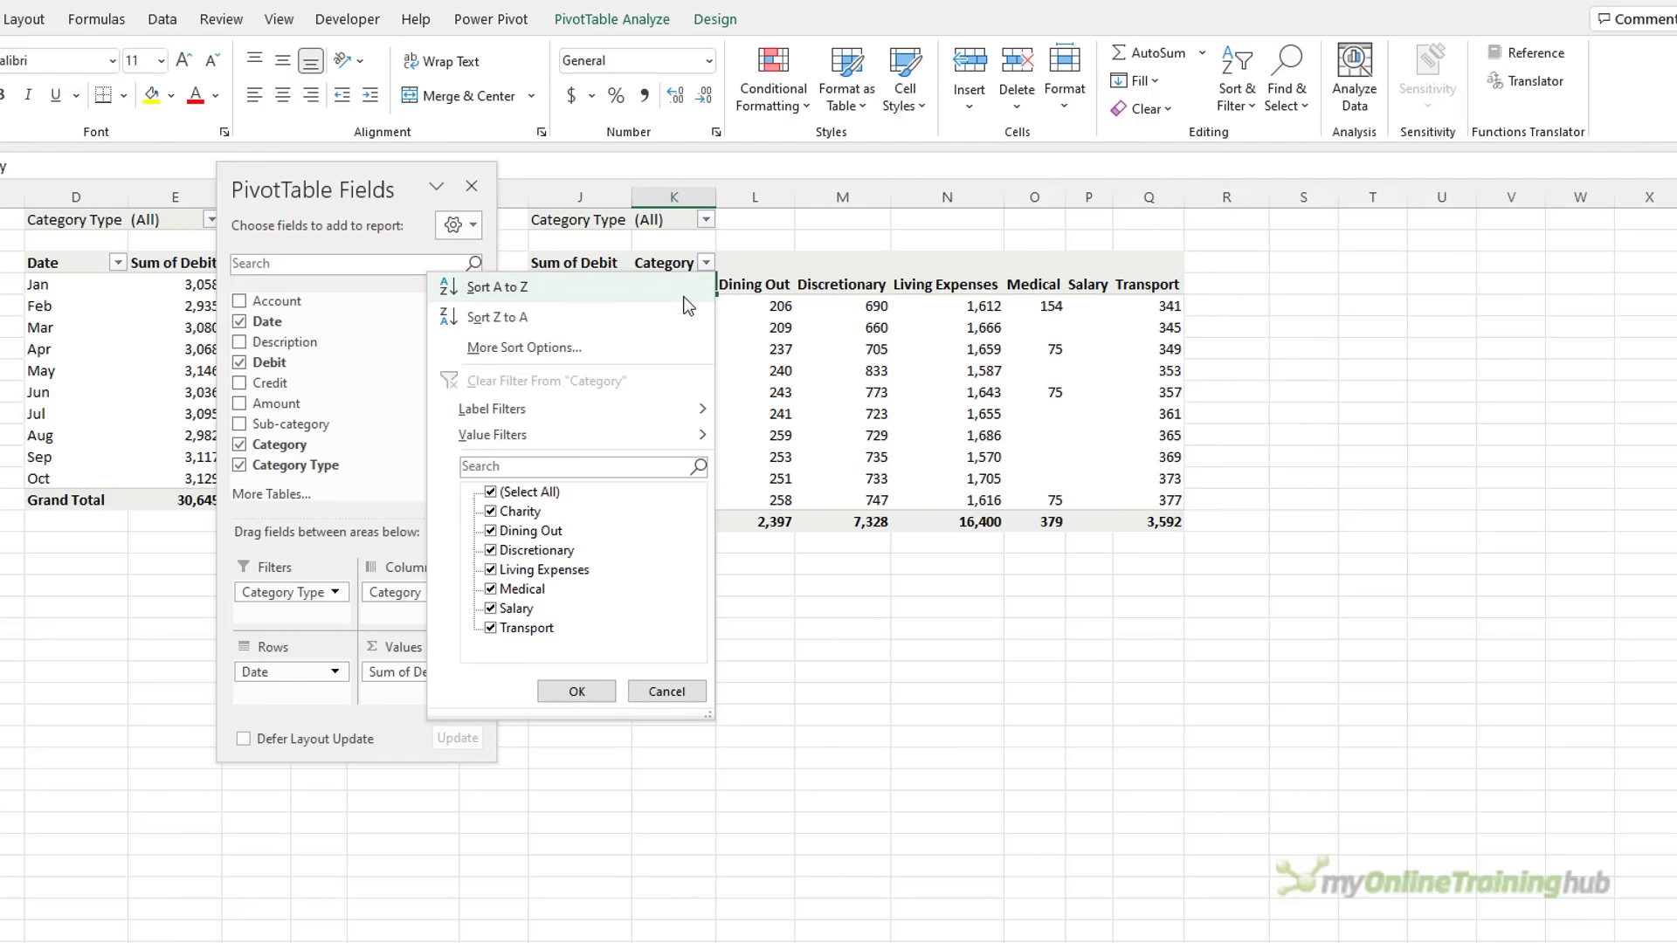
left_click(626, 349)
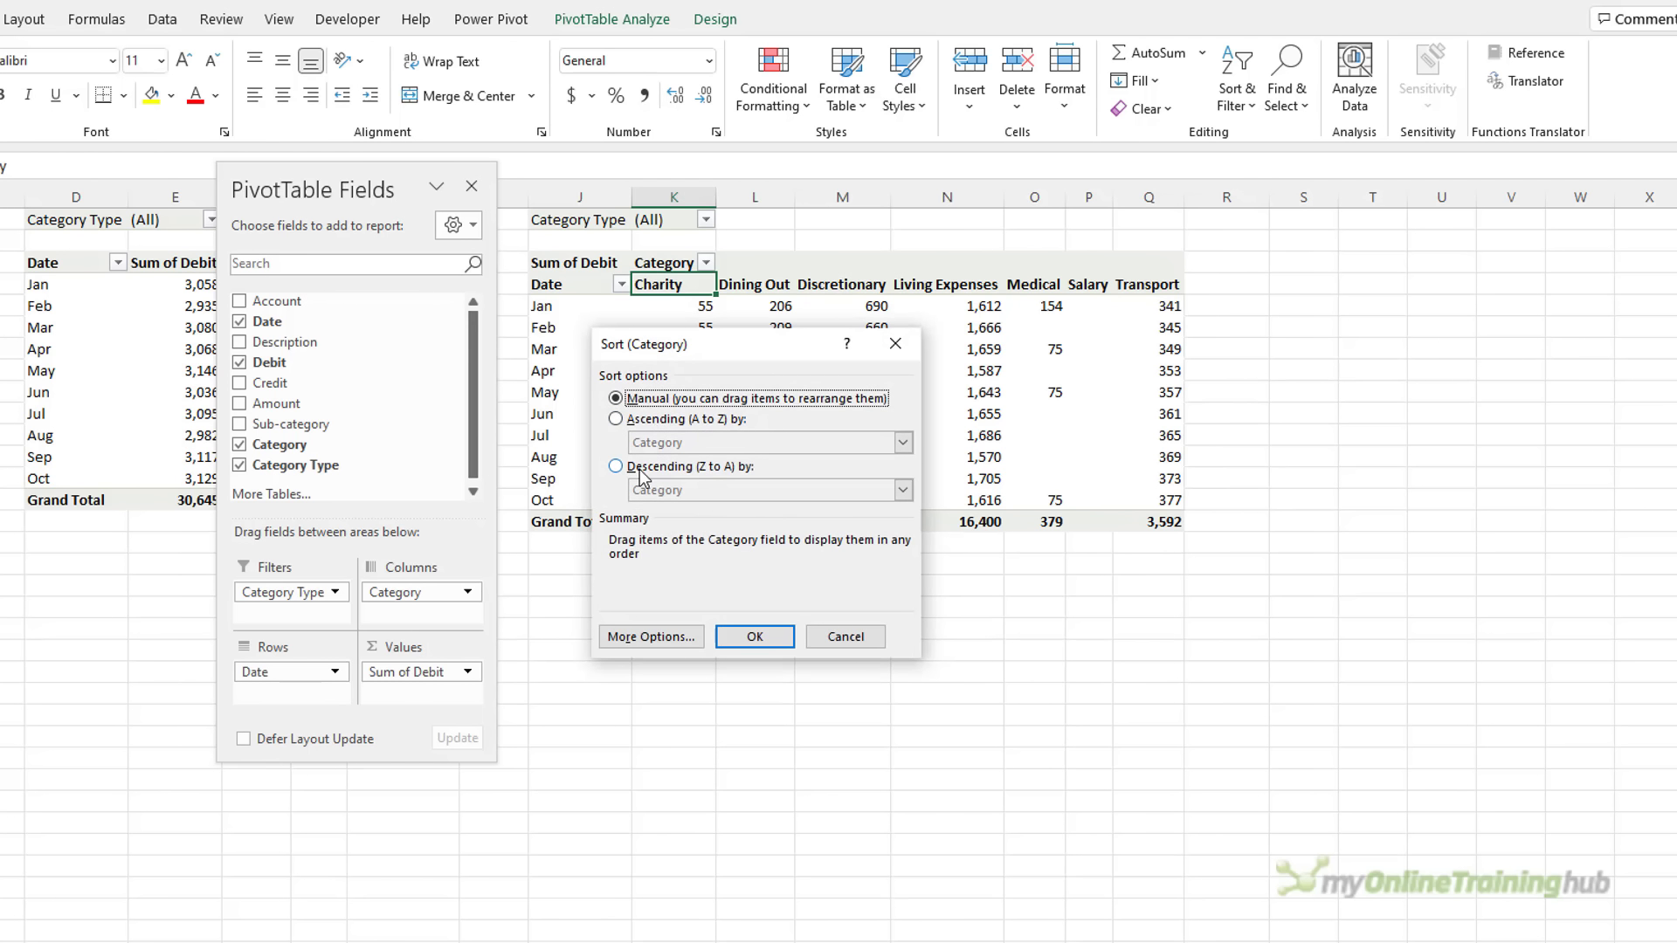
left_click(639, 470)
left_click(902, 490)
left_click(793, 524)
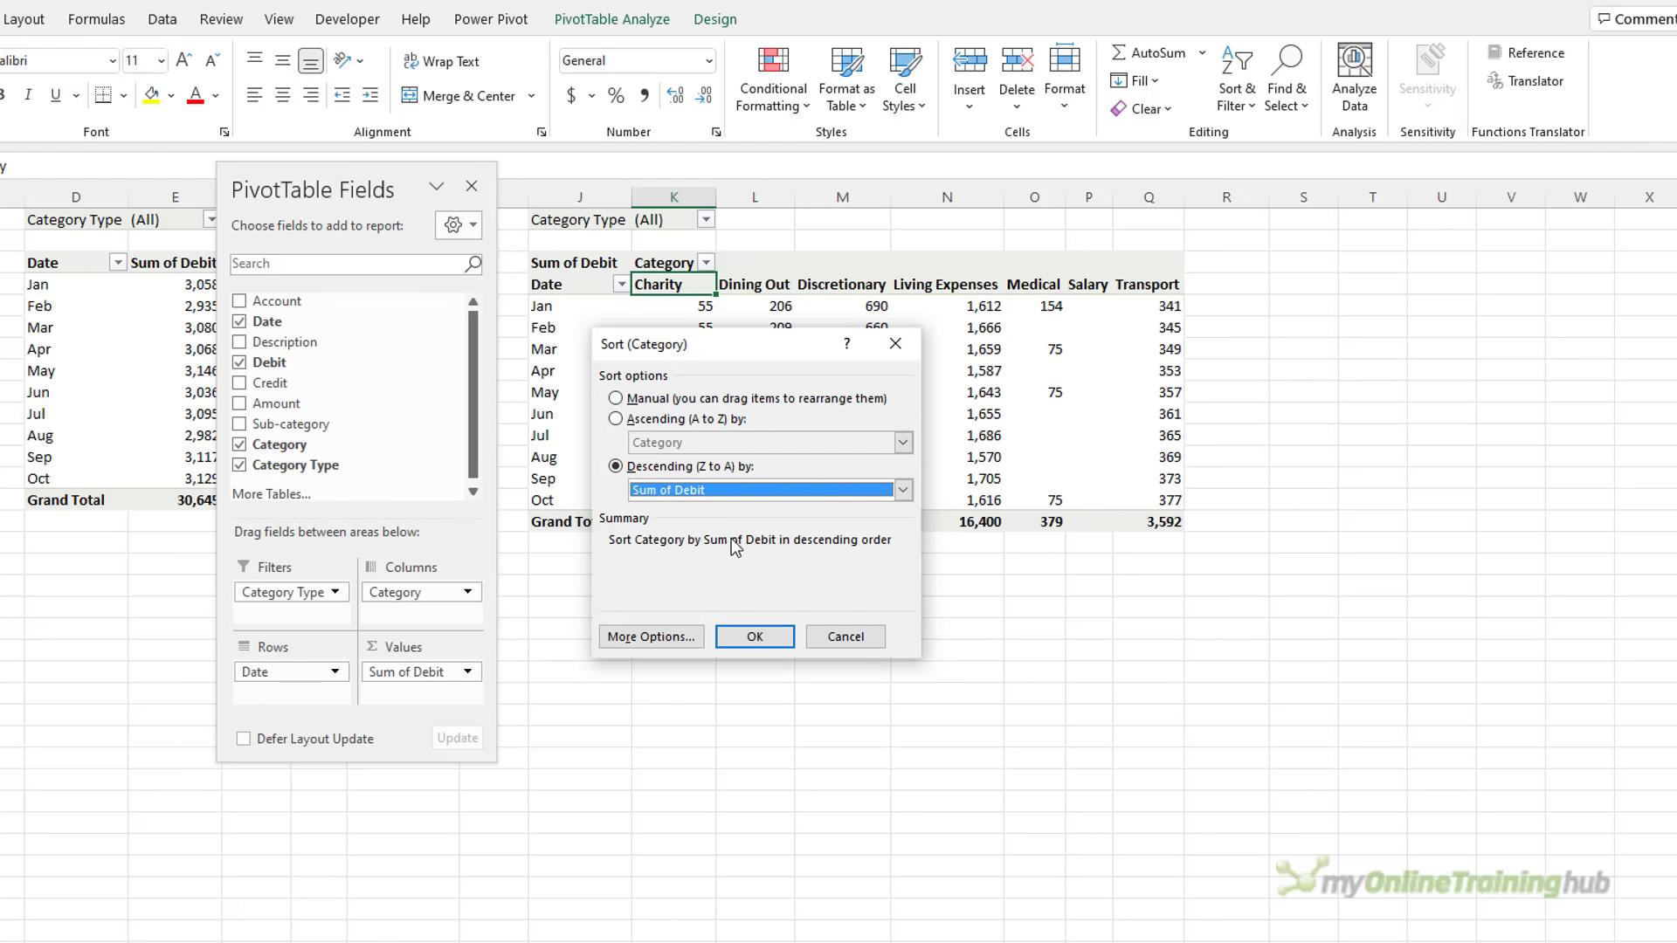
left_click(769, 636)
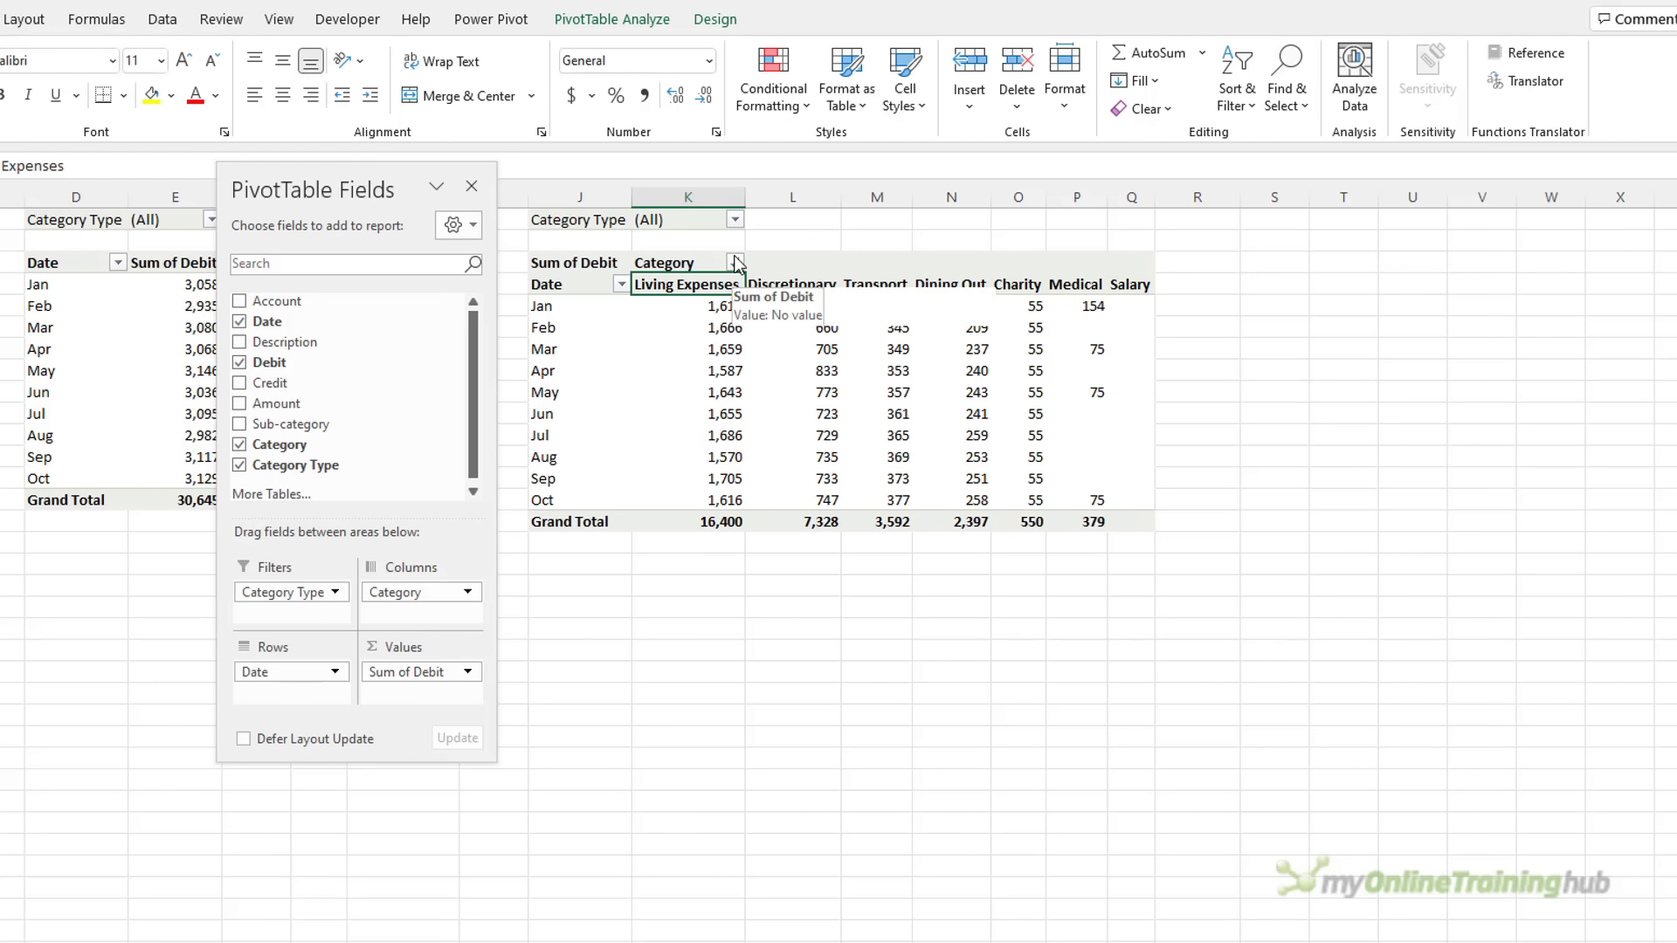
Filter Category Type to Expense and remove the pivot's grand total row
left_click(734, 220)
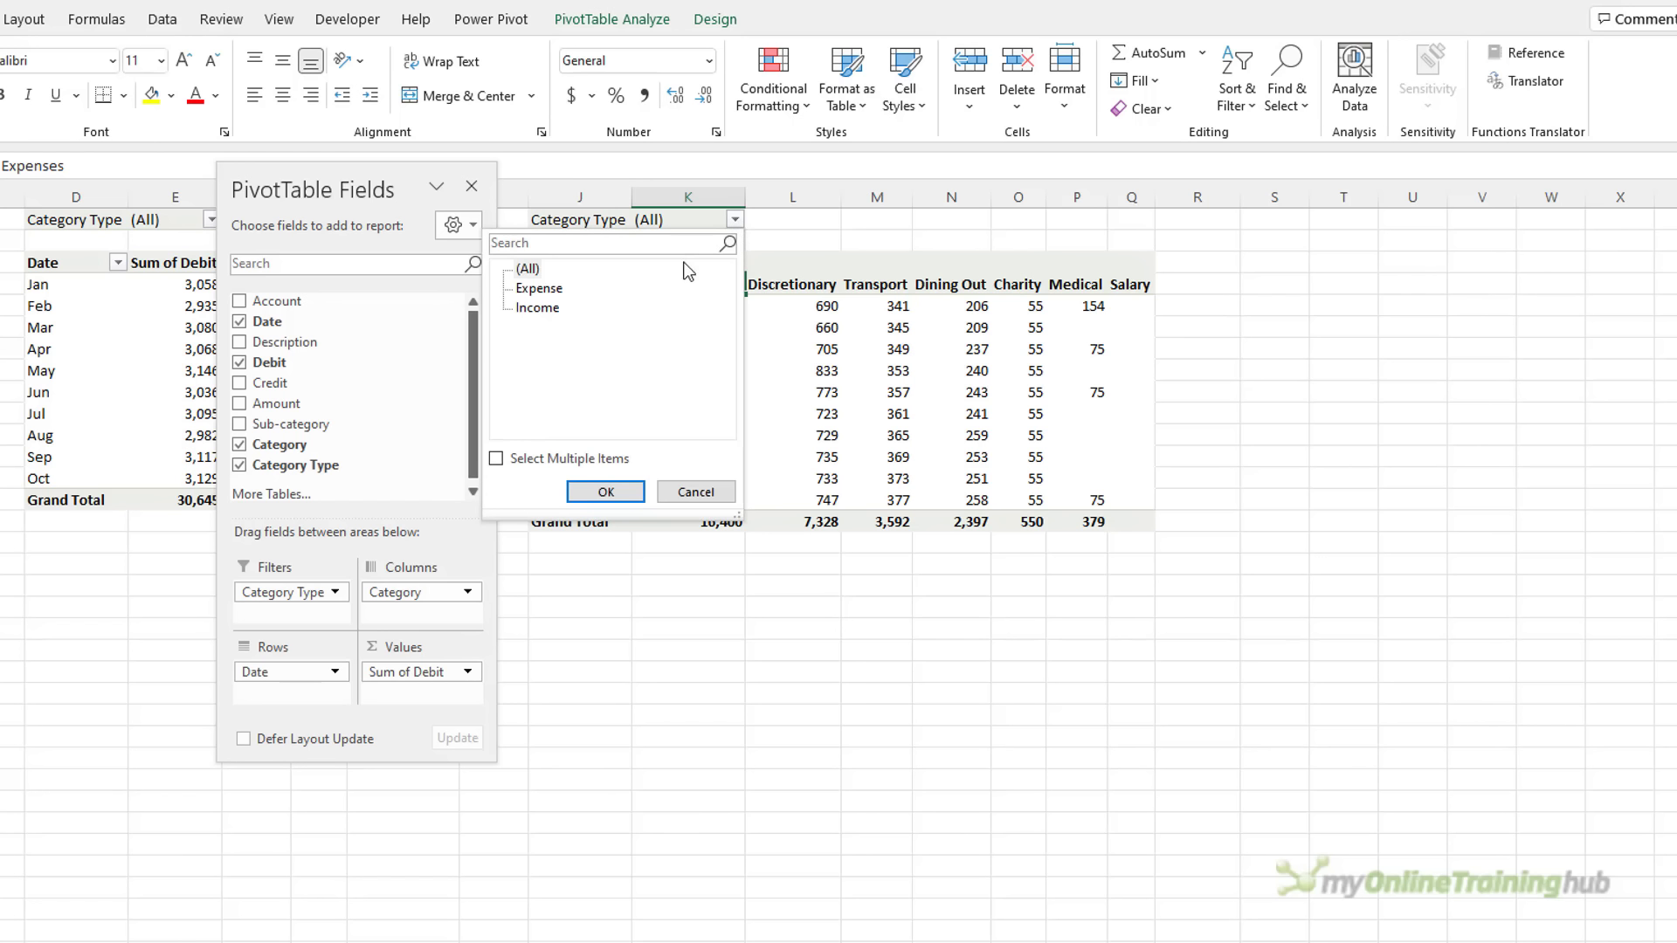
left_click(539, 288)
left_click(606, 492)
right_click(570, 522)
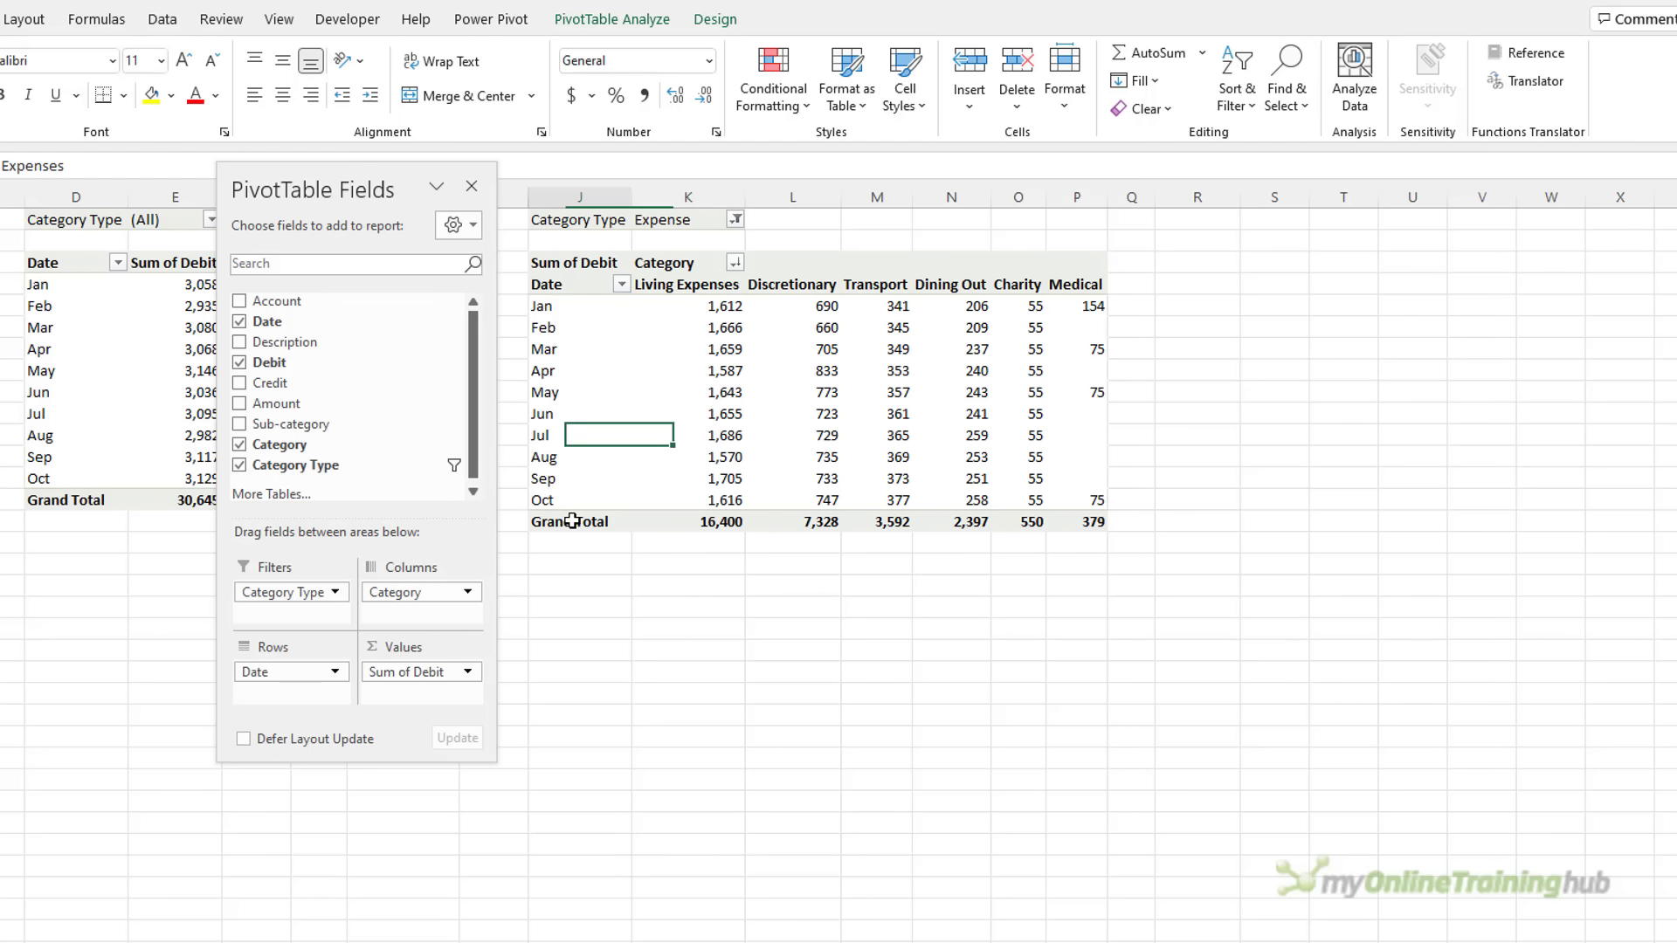
left_click(627, 664)
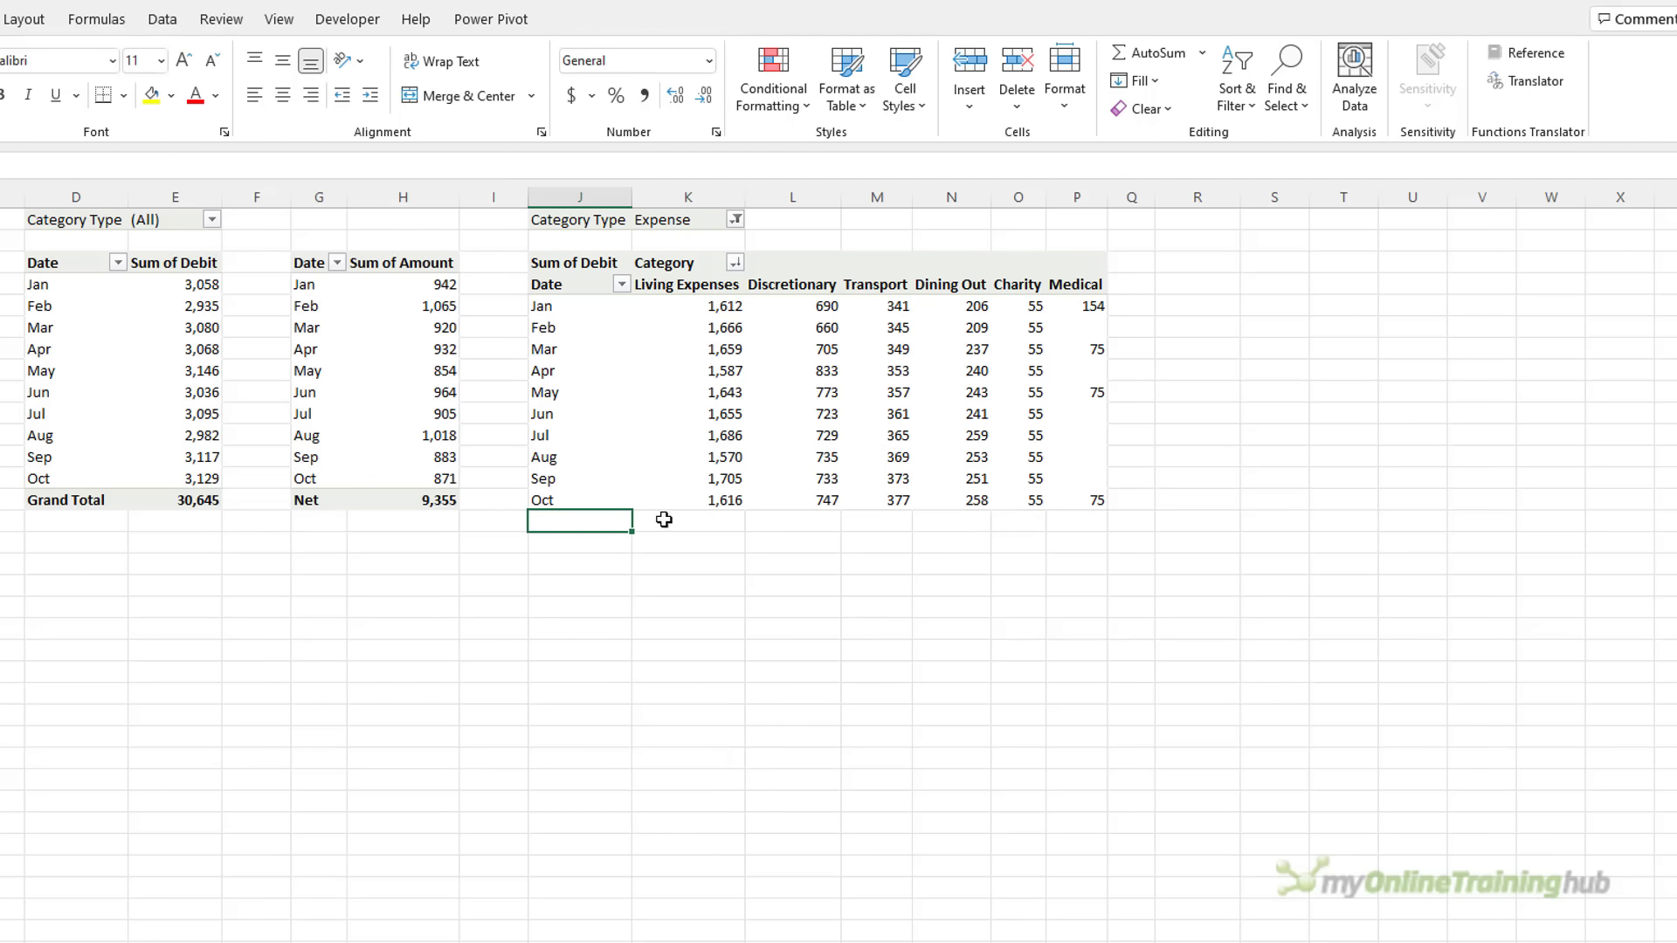
left_click(688, 457)
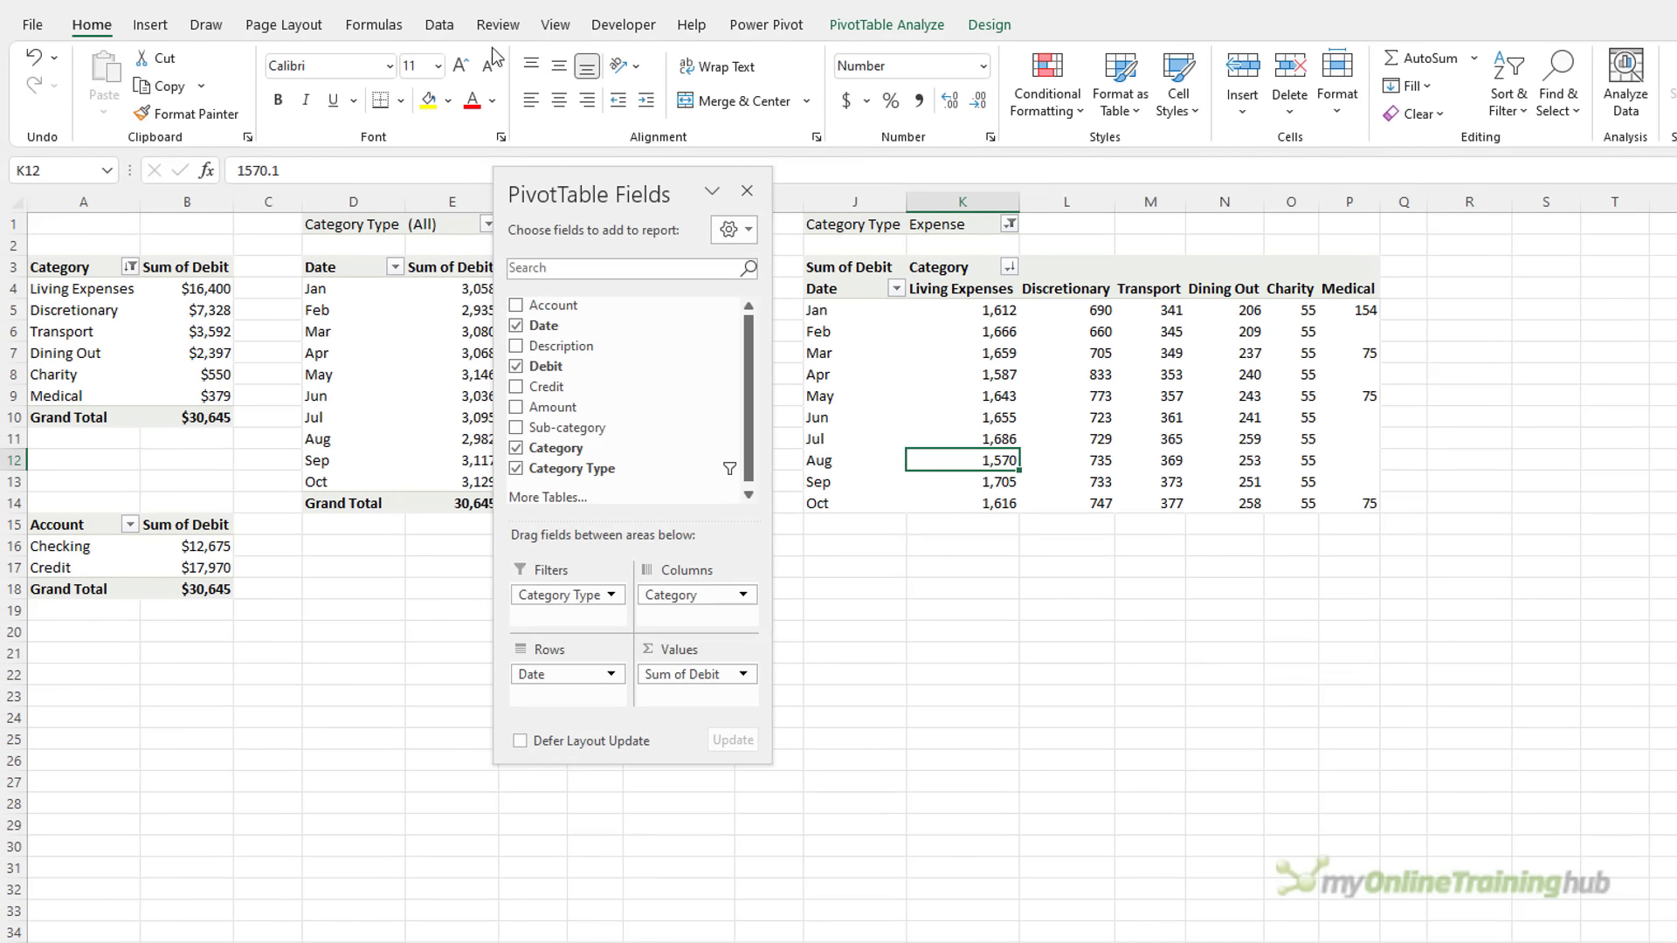
Insert a line chart of the pivot, hide all field buttons, and put the legend on top
left_click(154, 25)
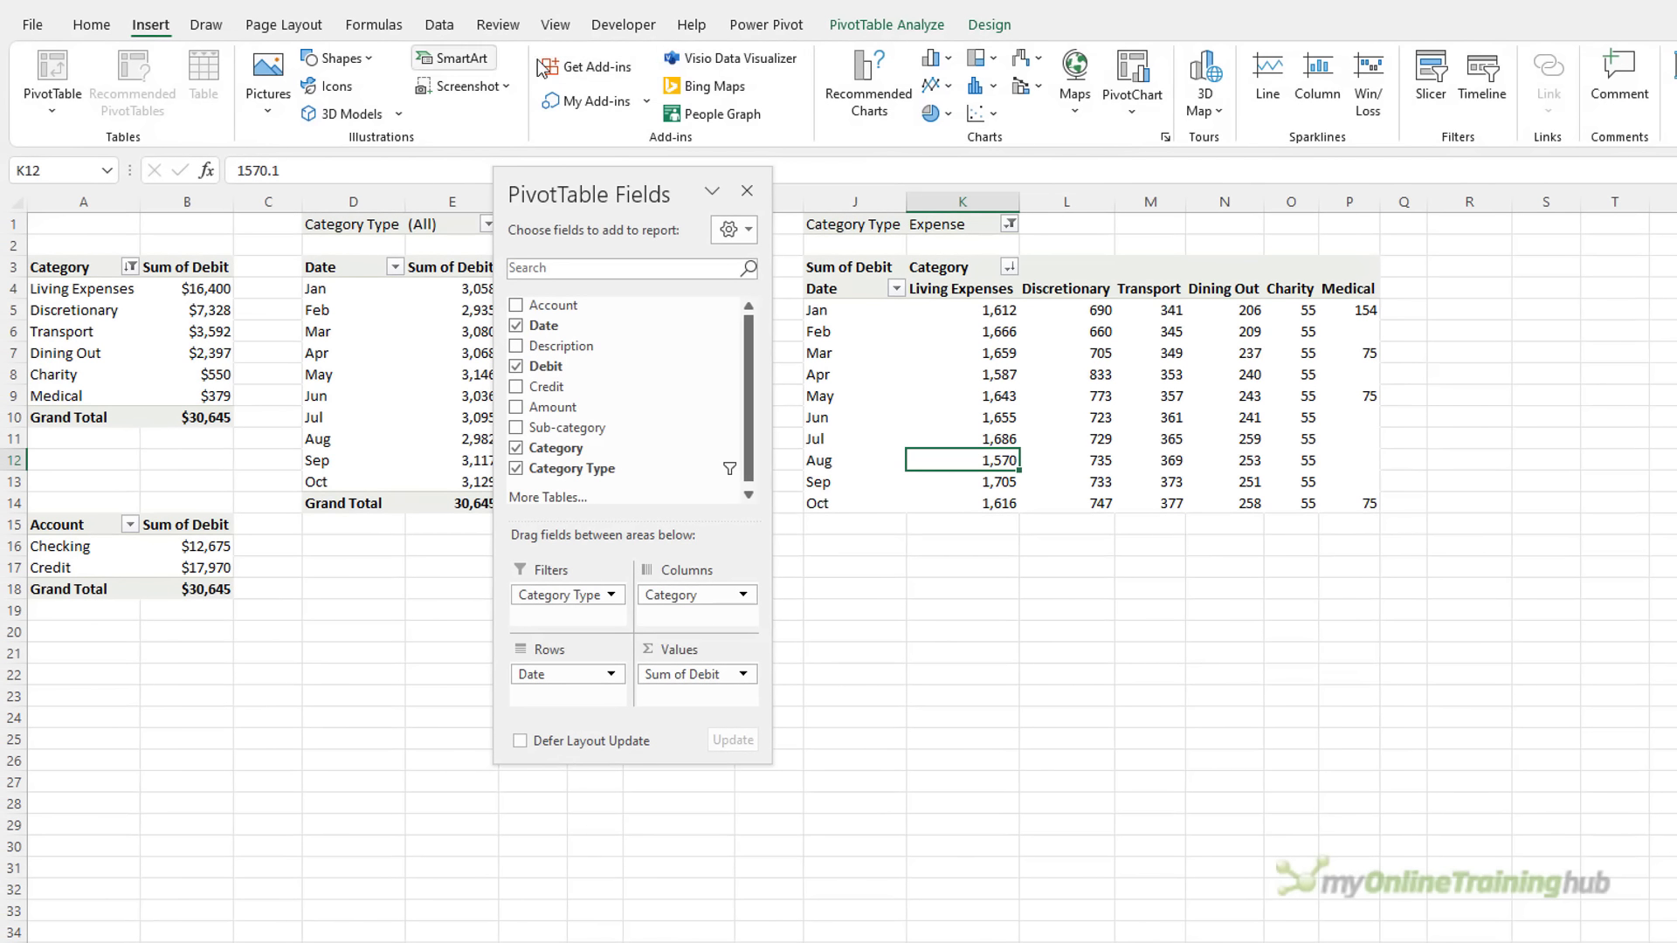
left_click(937, 85)
left_click(949, 161)
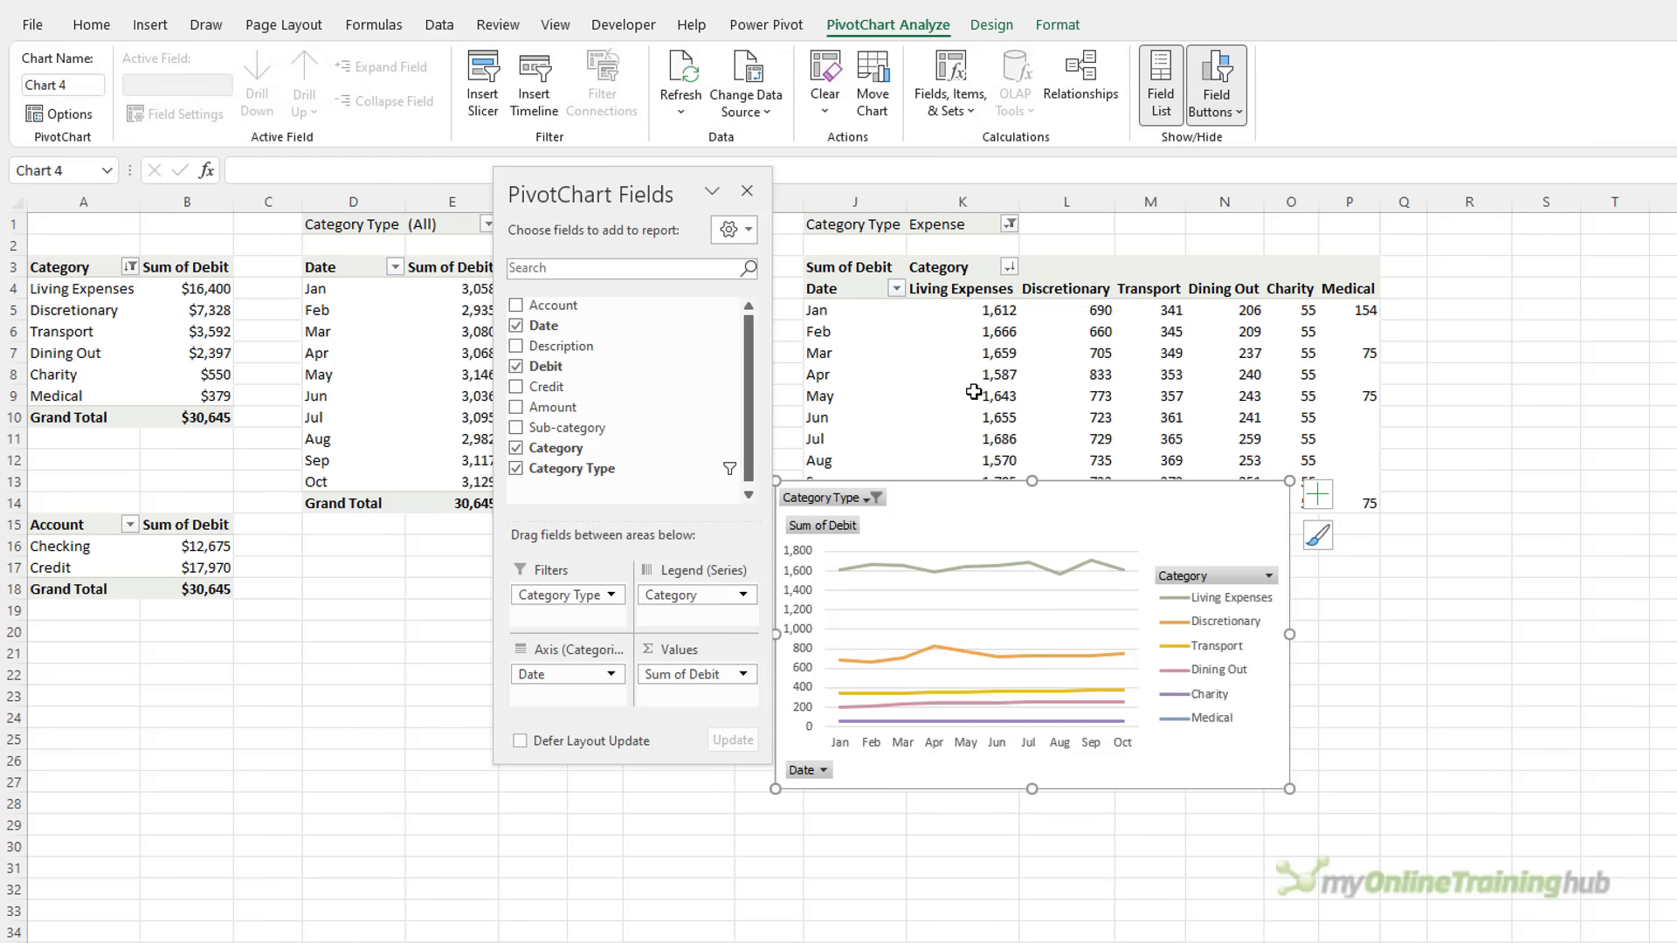
right_click(840, 499)
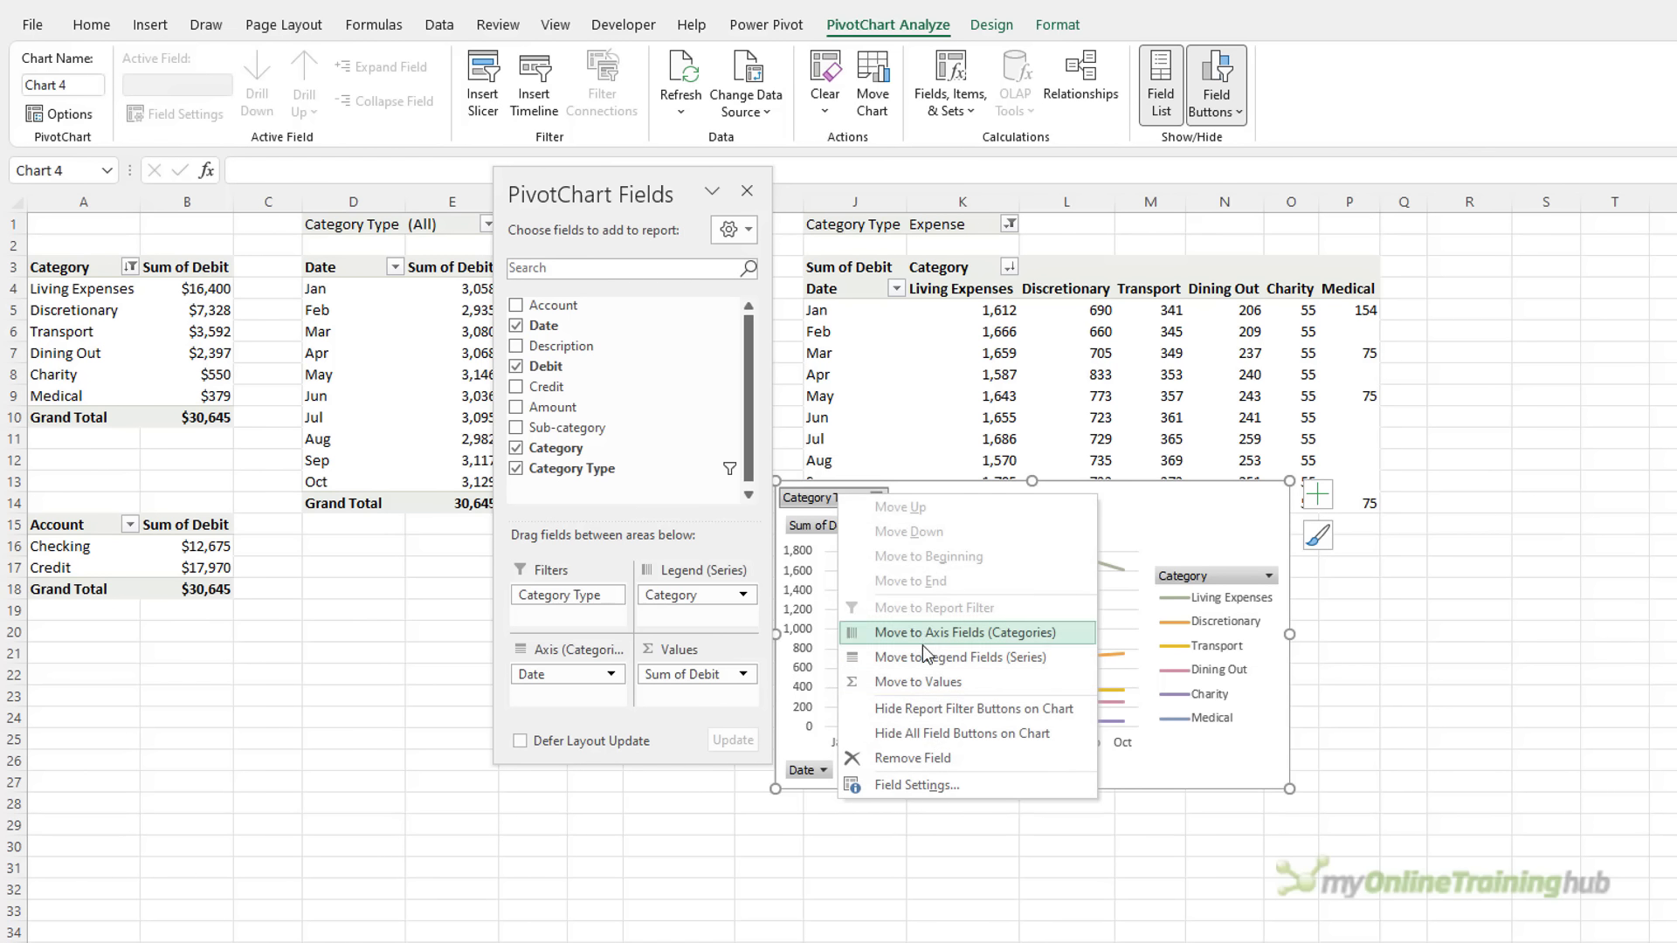
left_click(960, 737)
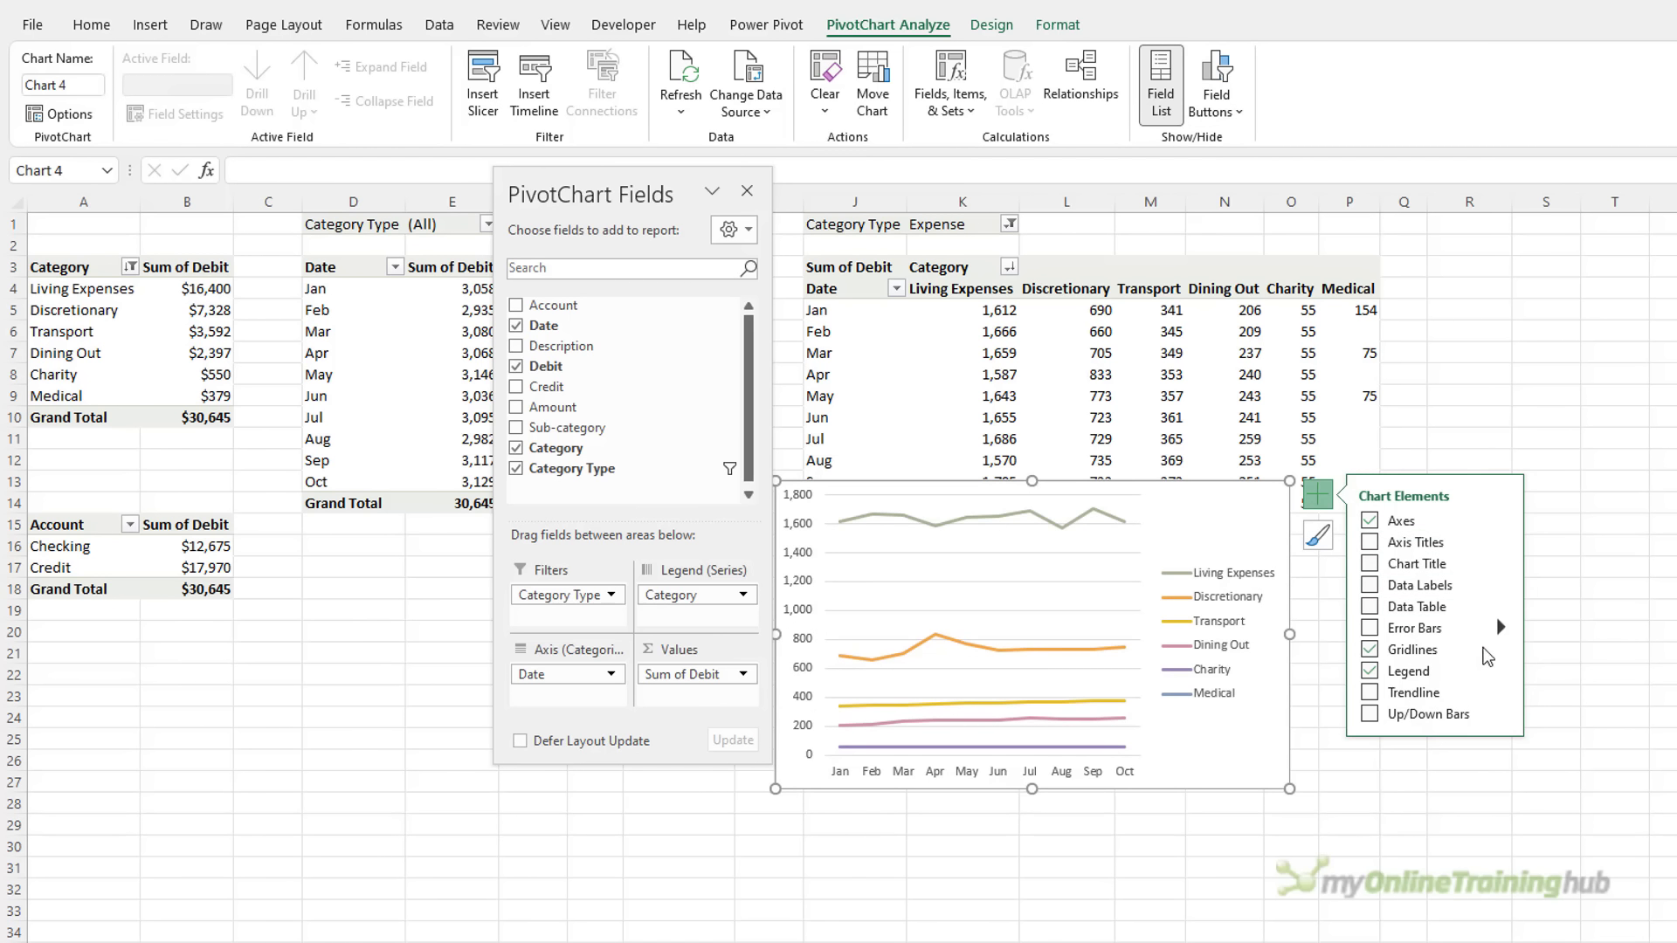
left_click(1500, 669)
left_click(1549, 702)
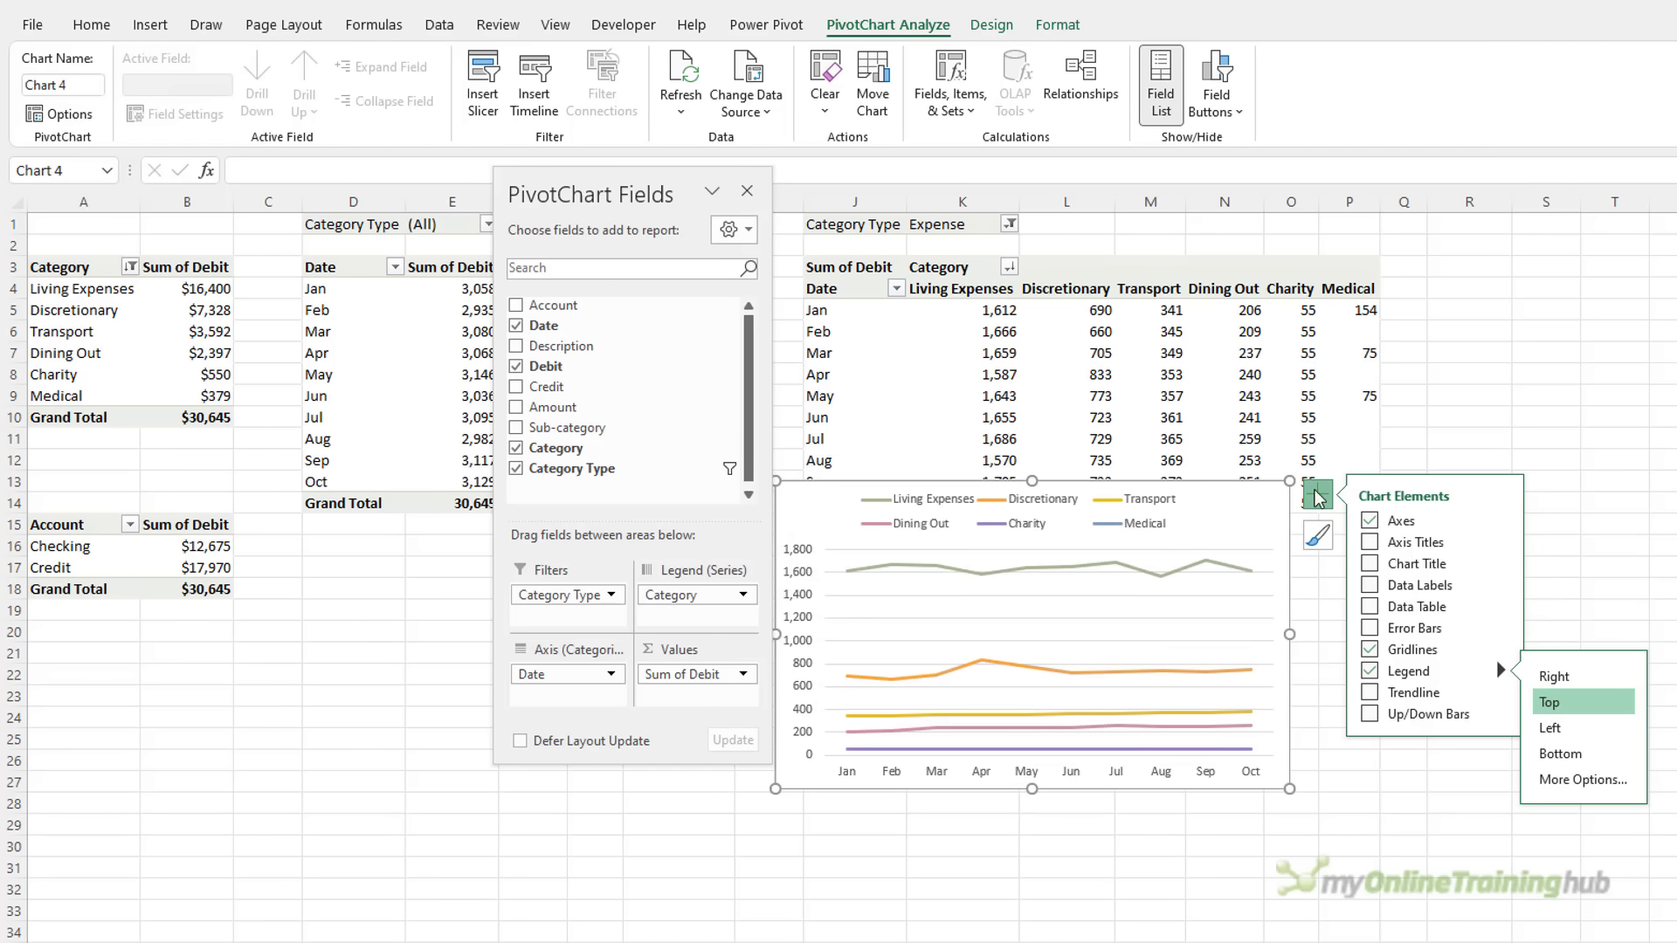
Widen and reposition the line chart, then open formatting for the Medical series
left_click_drag(1295, 633, 1488, 627)
left_click_drag(1486, 535, 1523, 526)
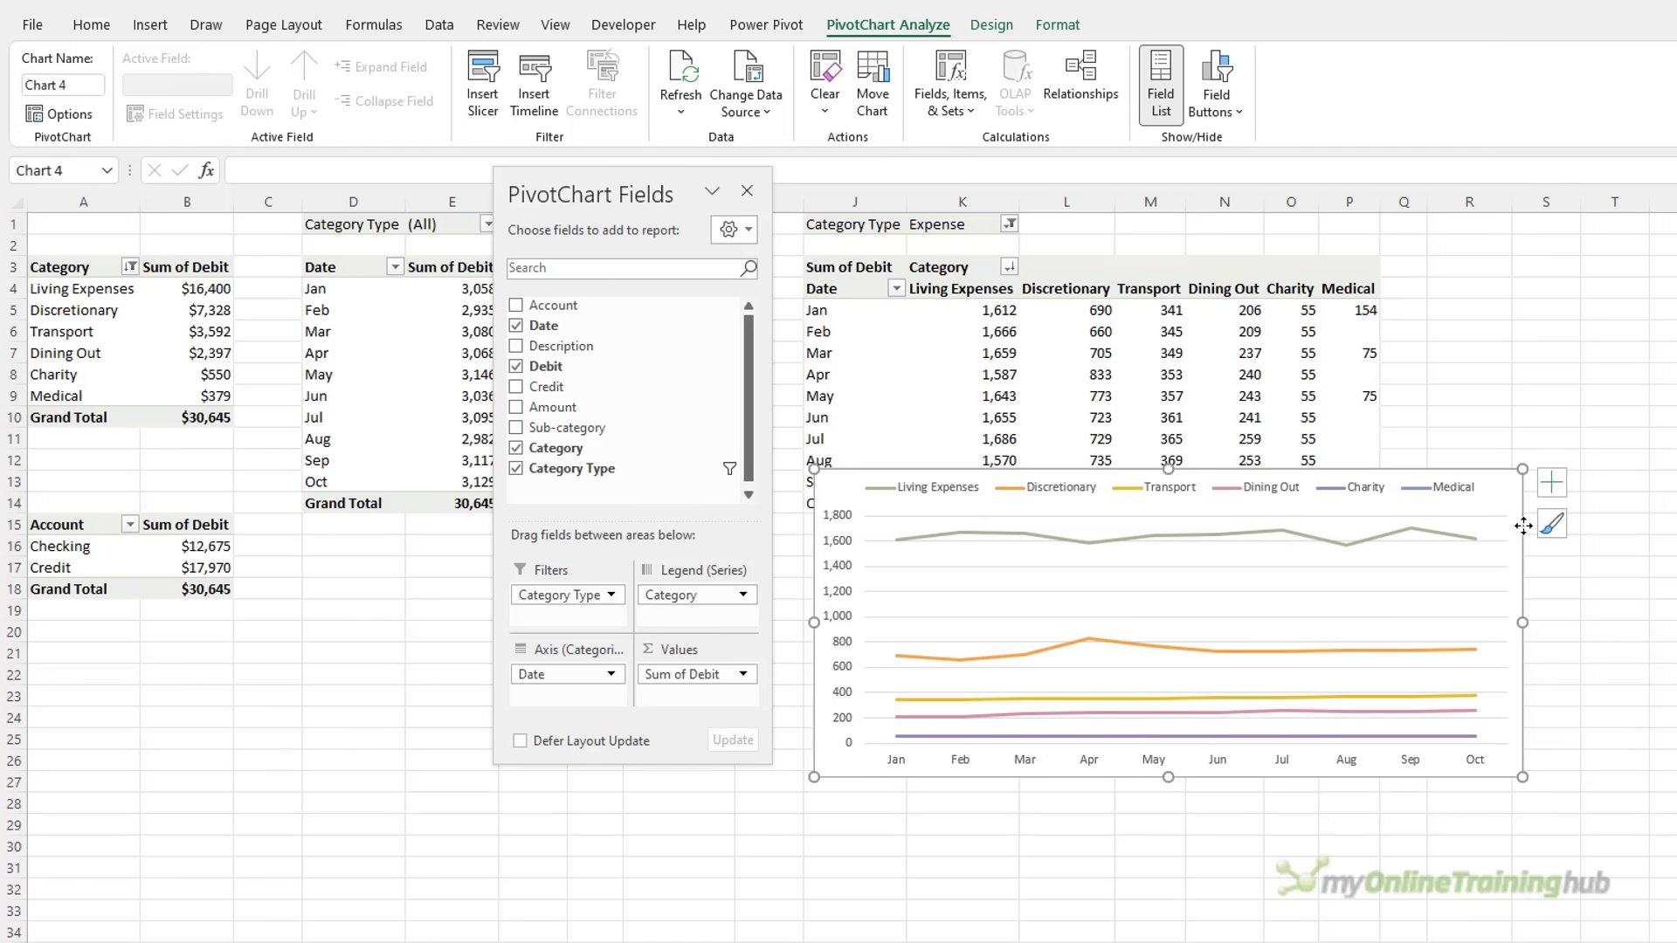
left_click(1580, 377)
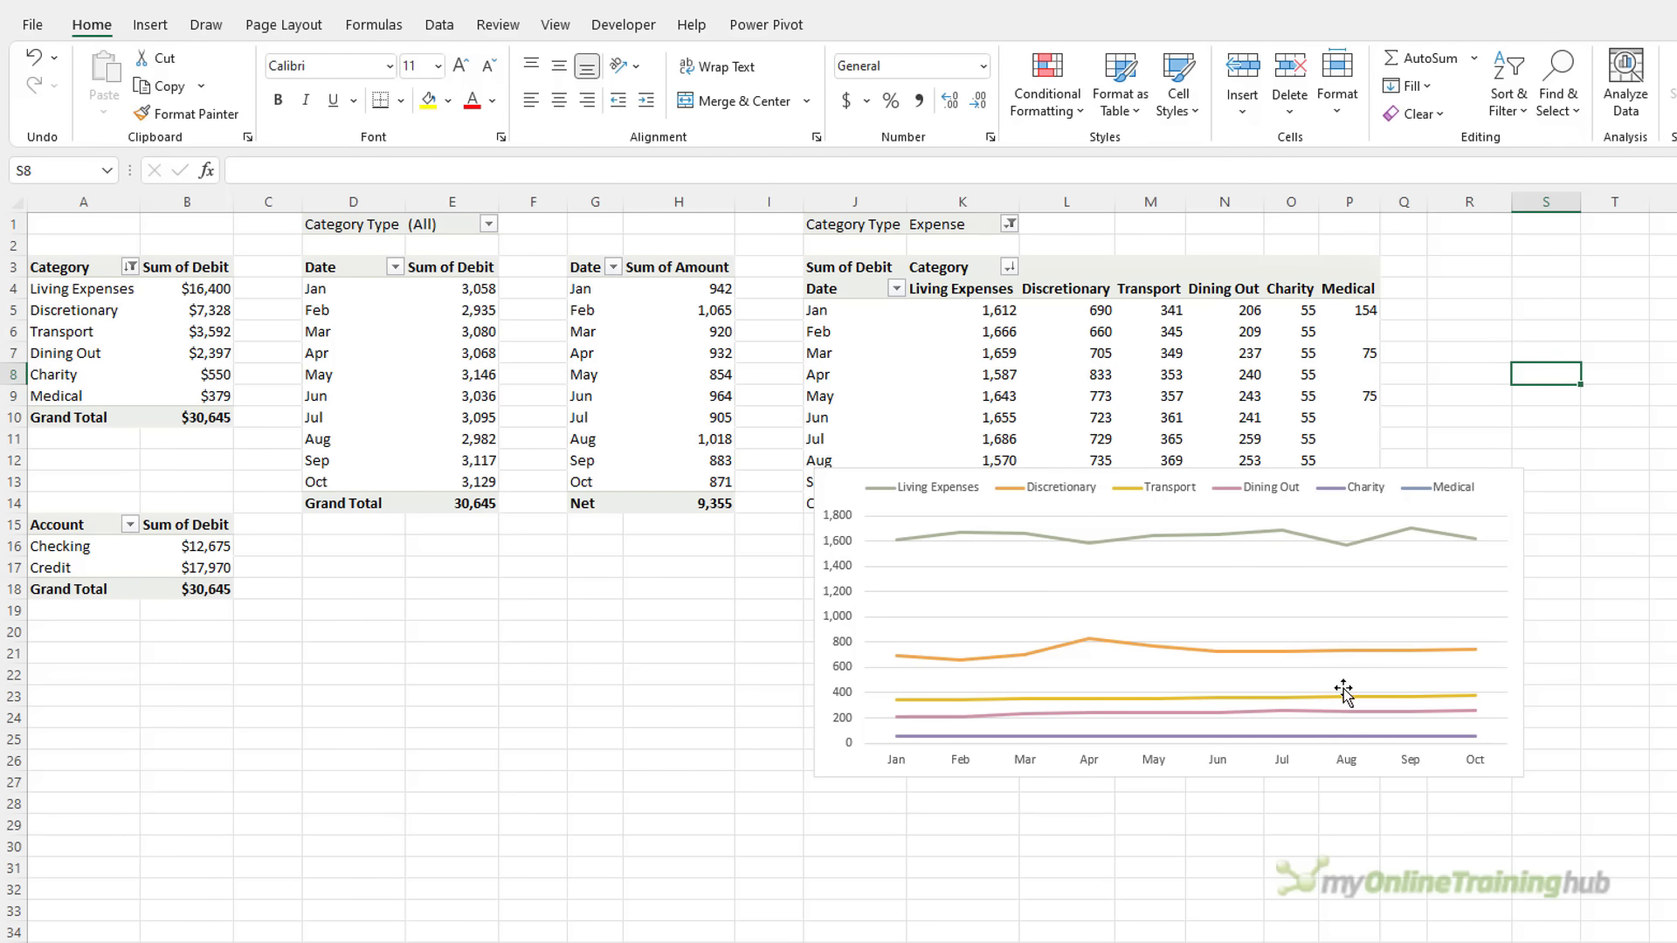
left_click(1354, 736)
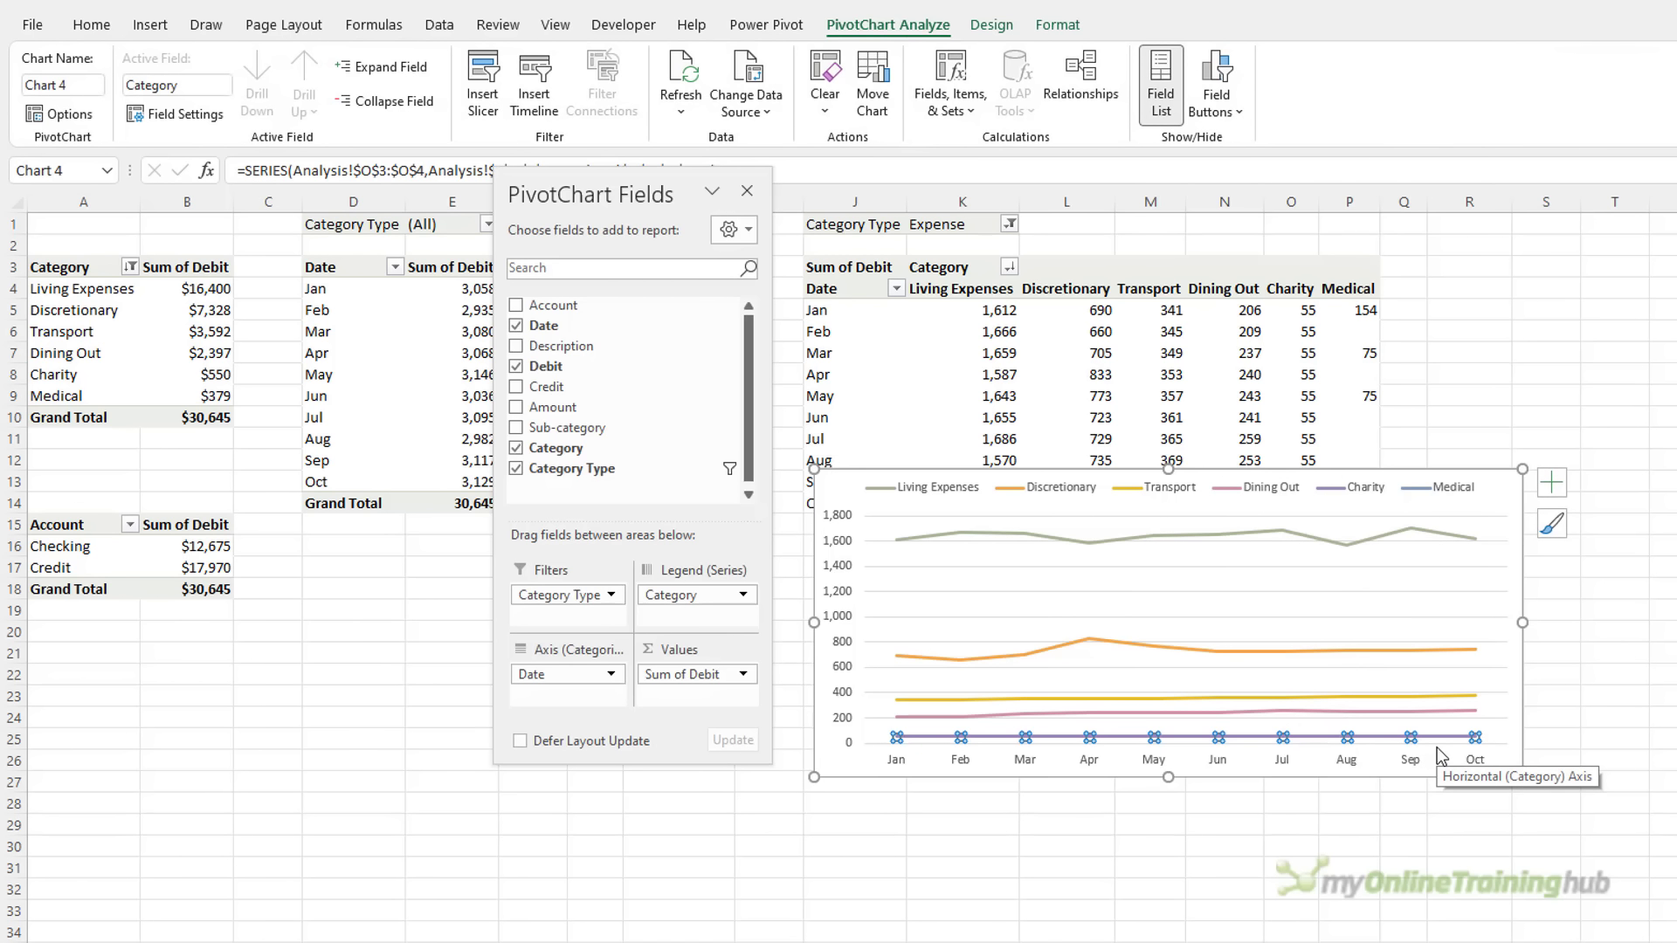
key("ctrl+Up")
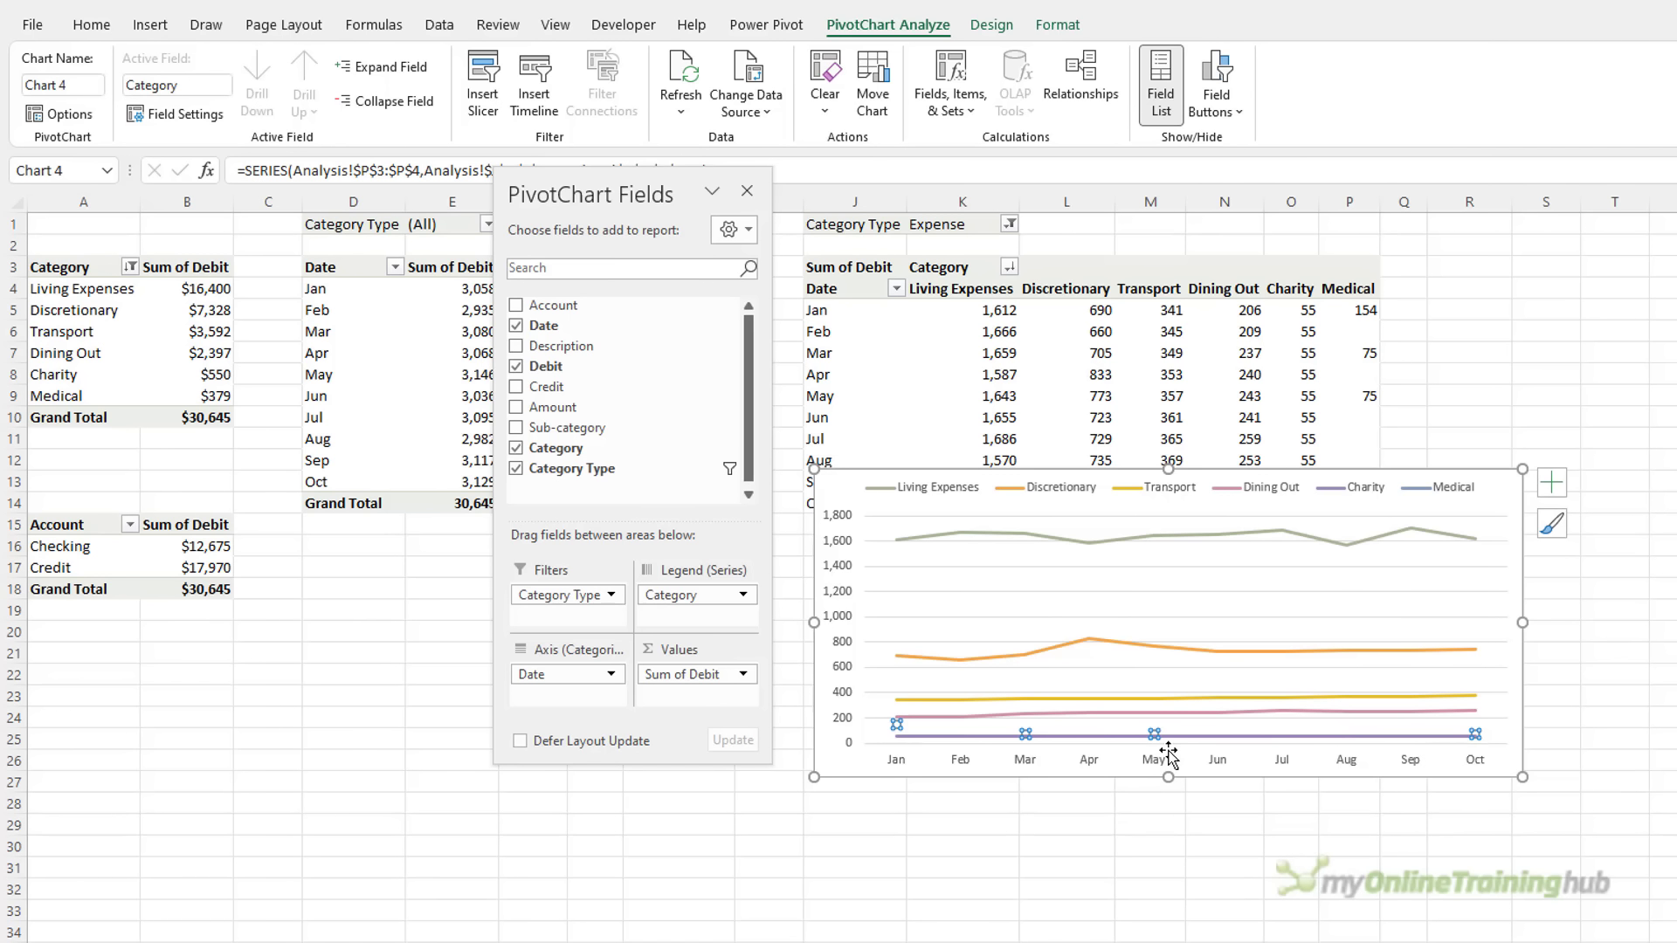
key("ctrl+1")
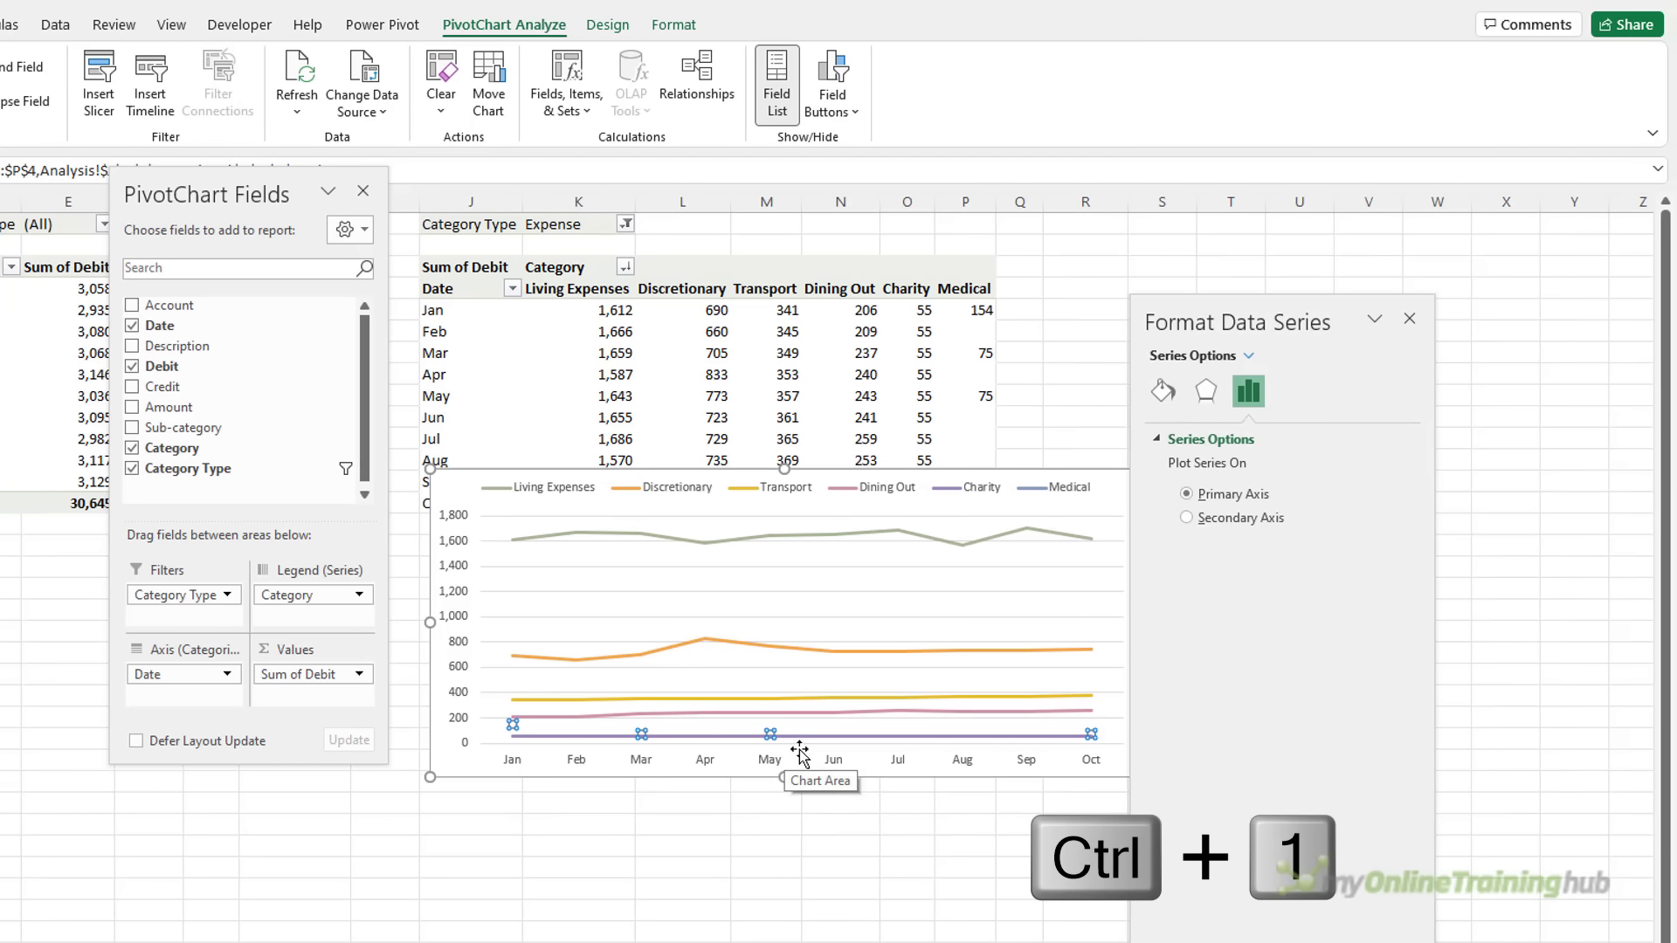
Set the Medical series to a built-in circle marker
left_click(1163, 391)
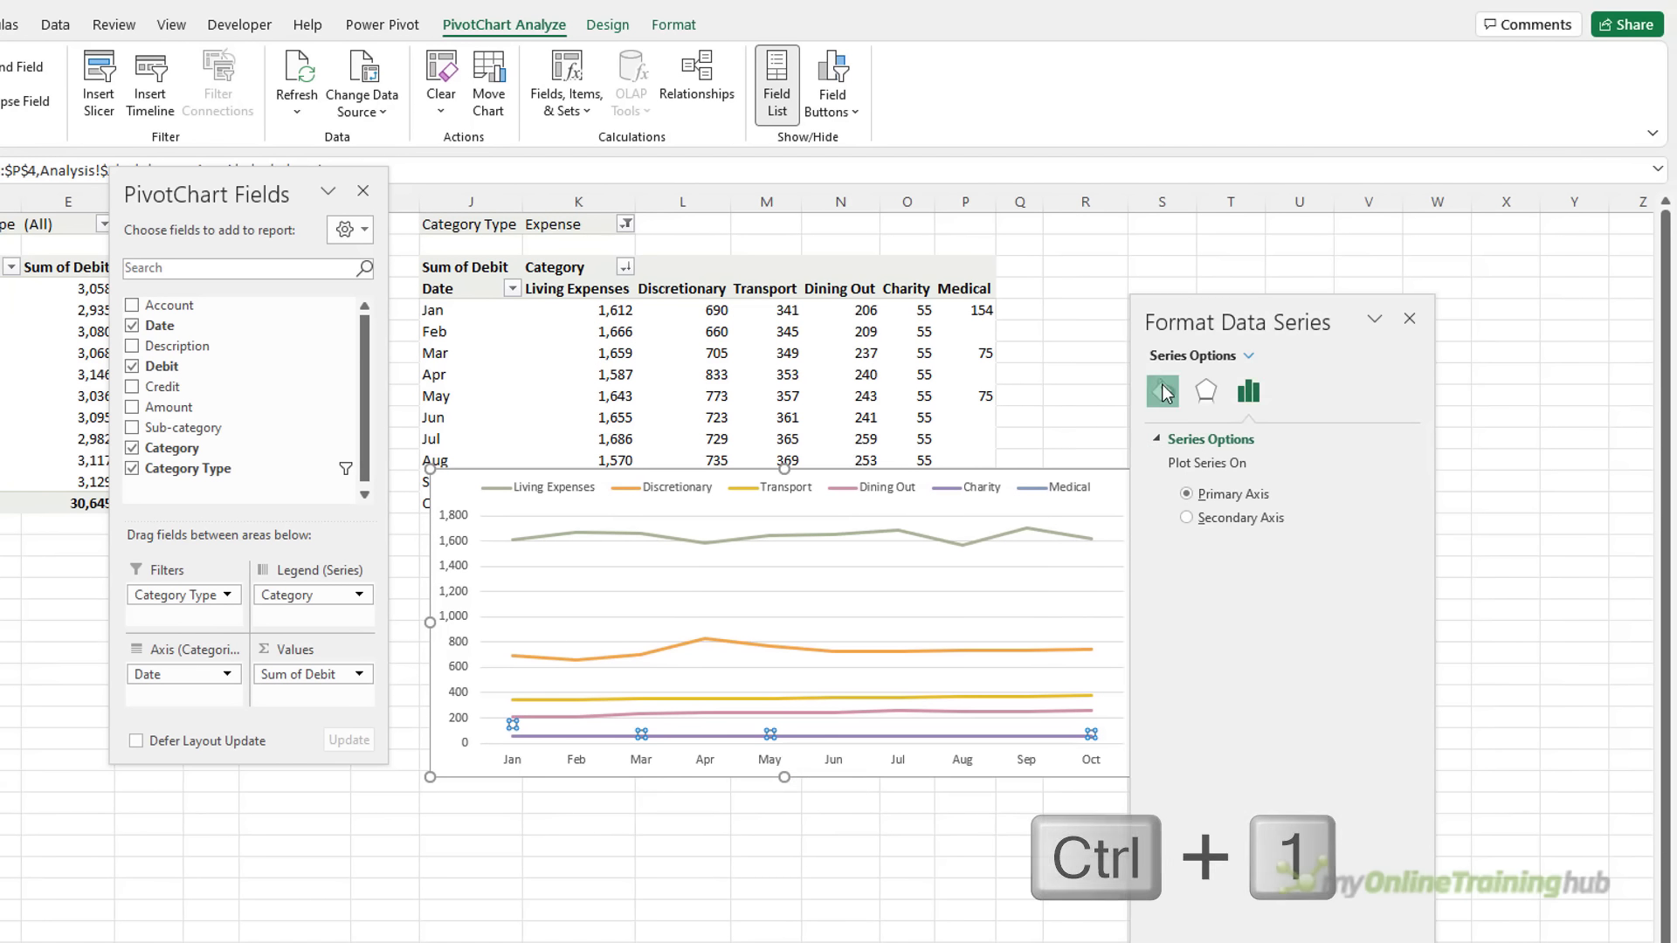
left_click(1249, 441)
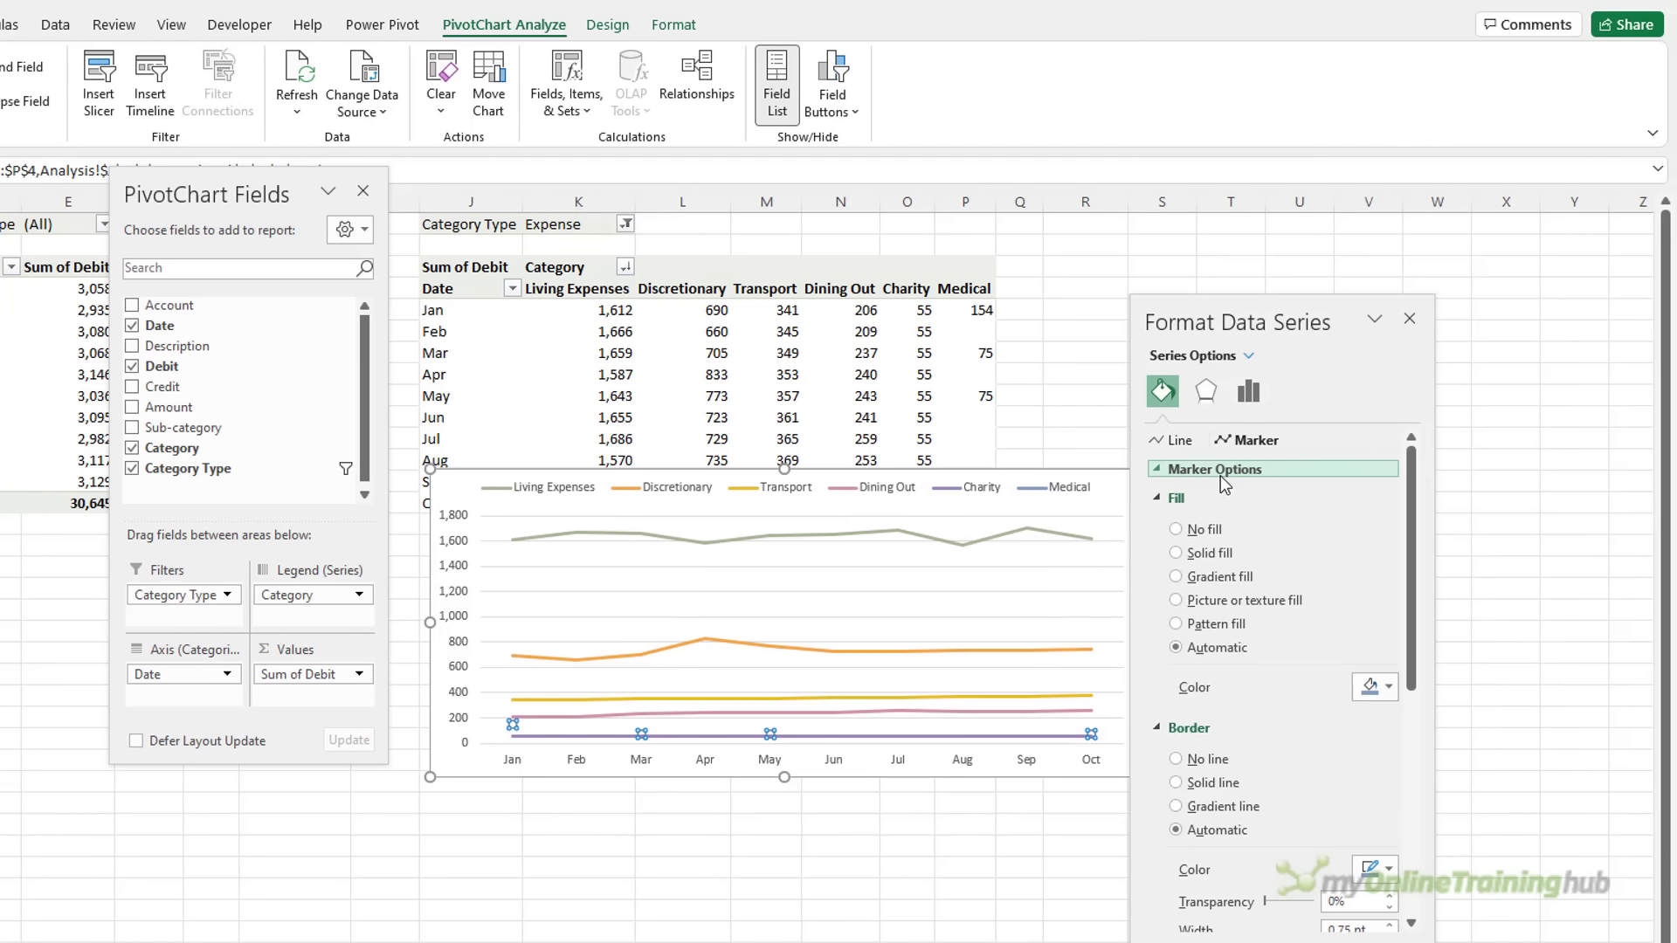
left_click(1210, 469)
left_click(1203, 548)
left_click(1258, 575)
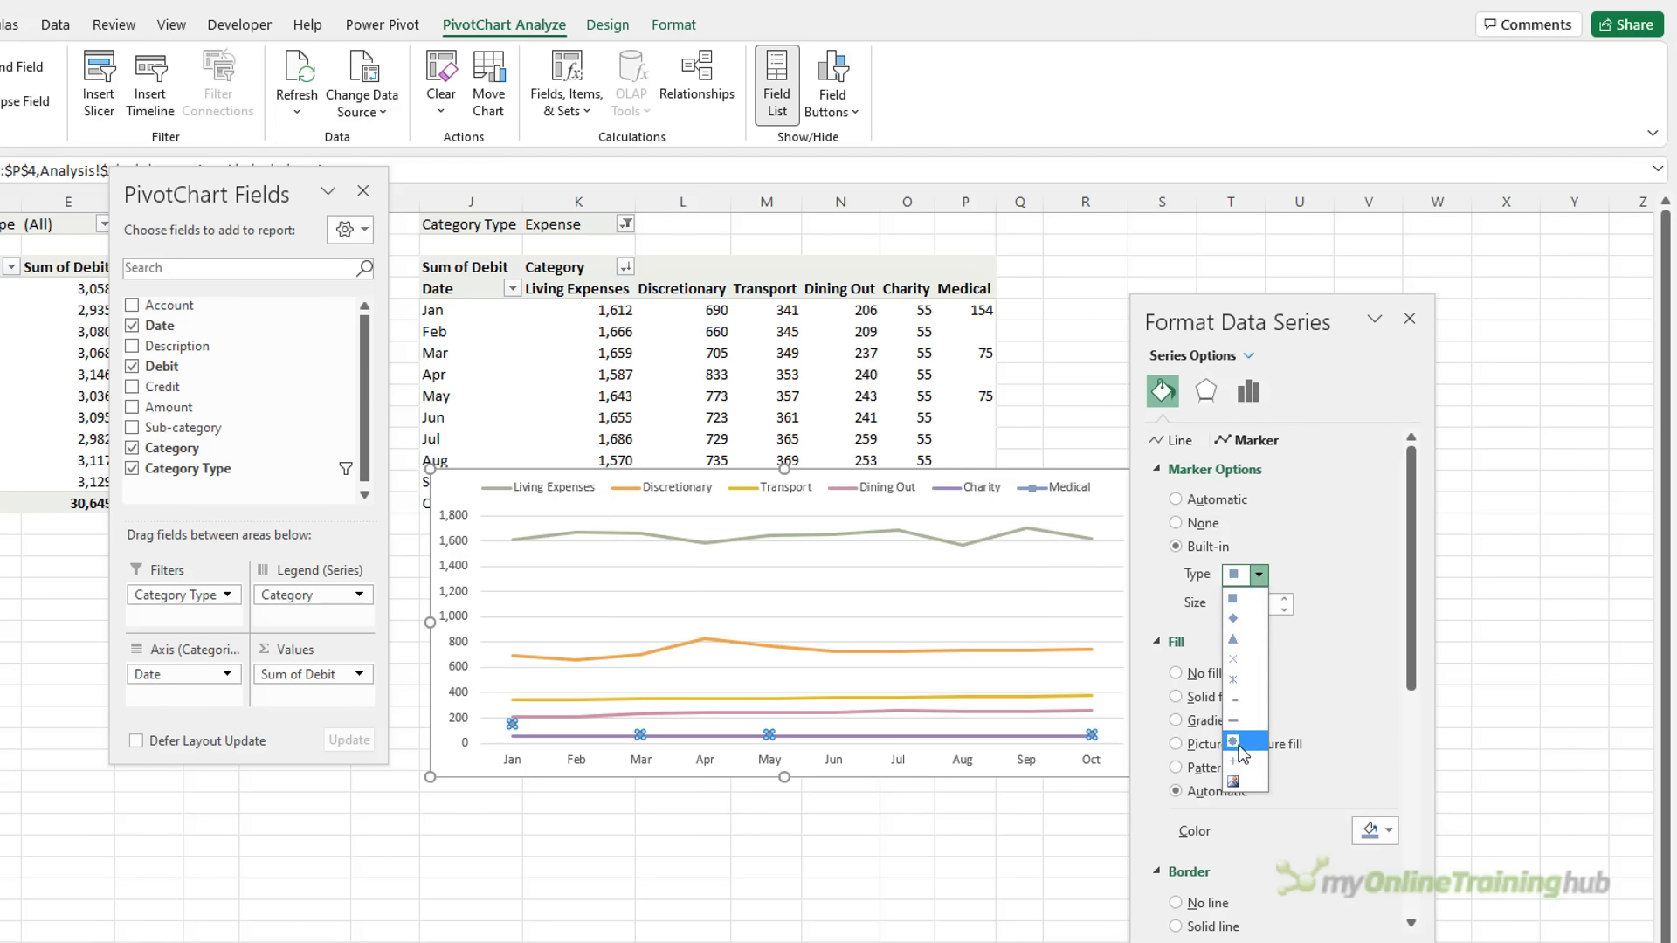
left_click(1233, 741)
Select the line chart's legend and then its whole chart area
left_click(1067, 824)
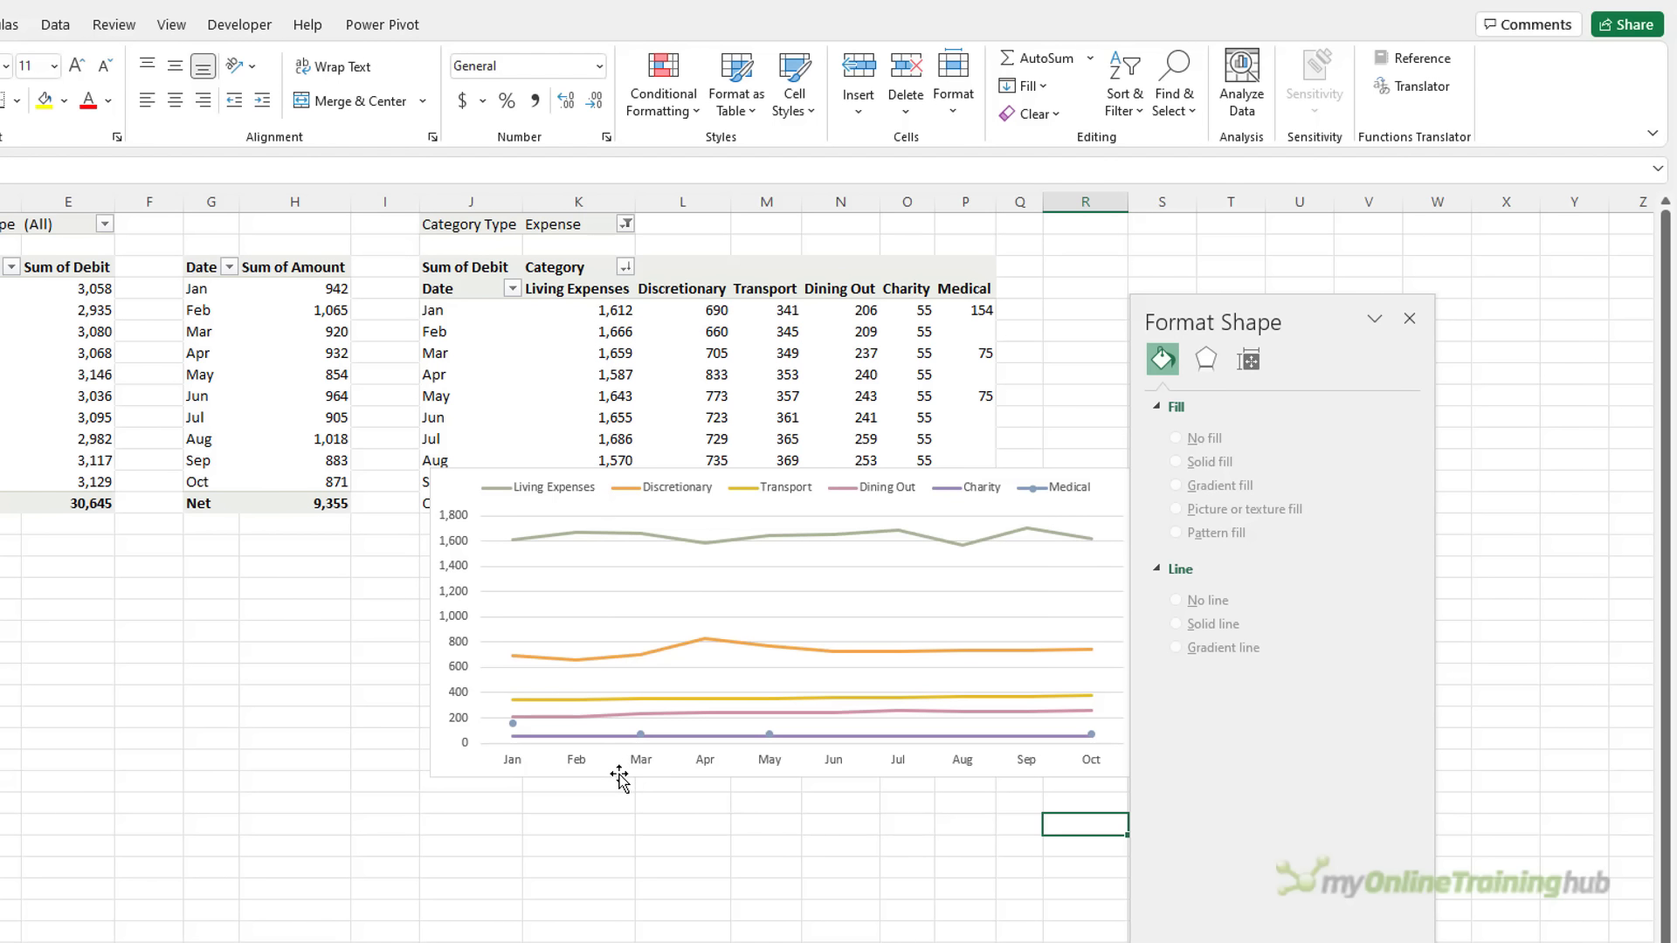
left_click(814, 486)
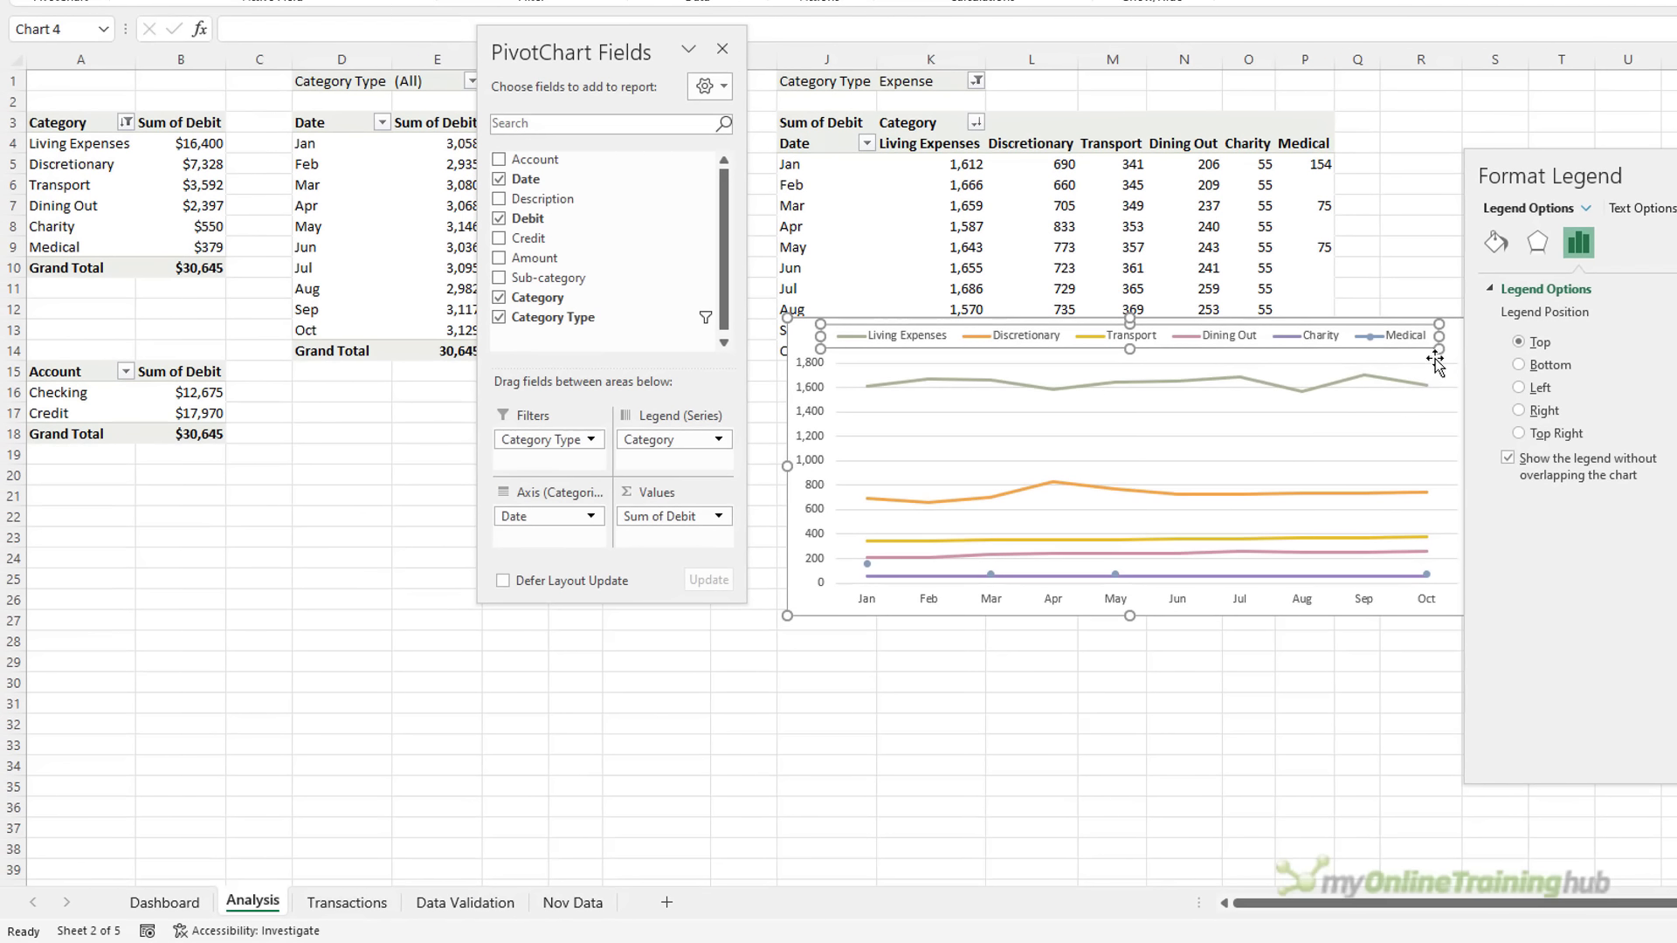
left_click(1359, 387)
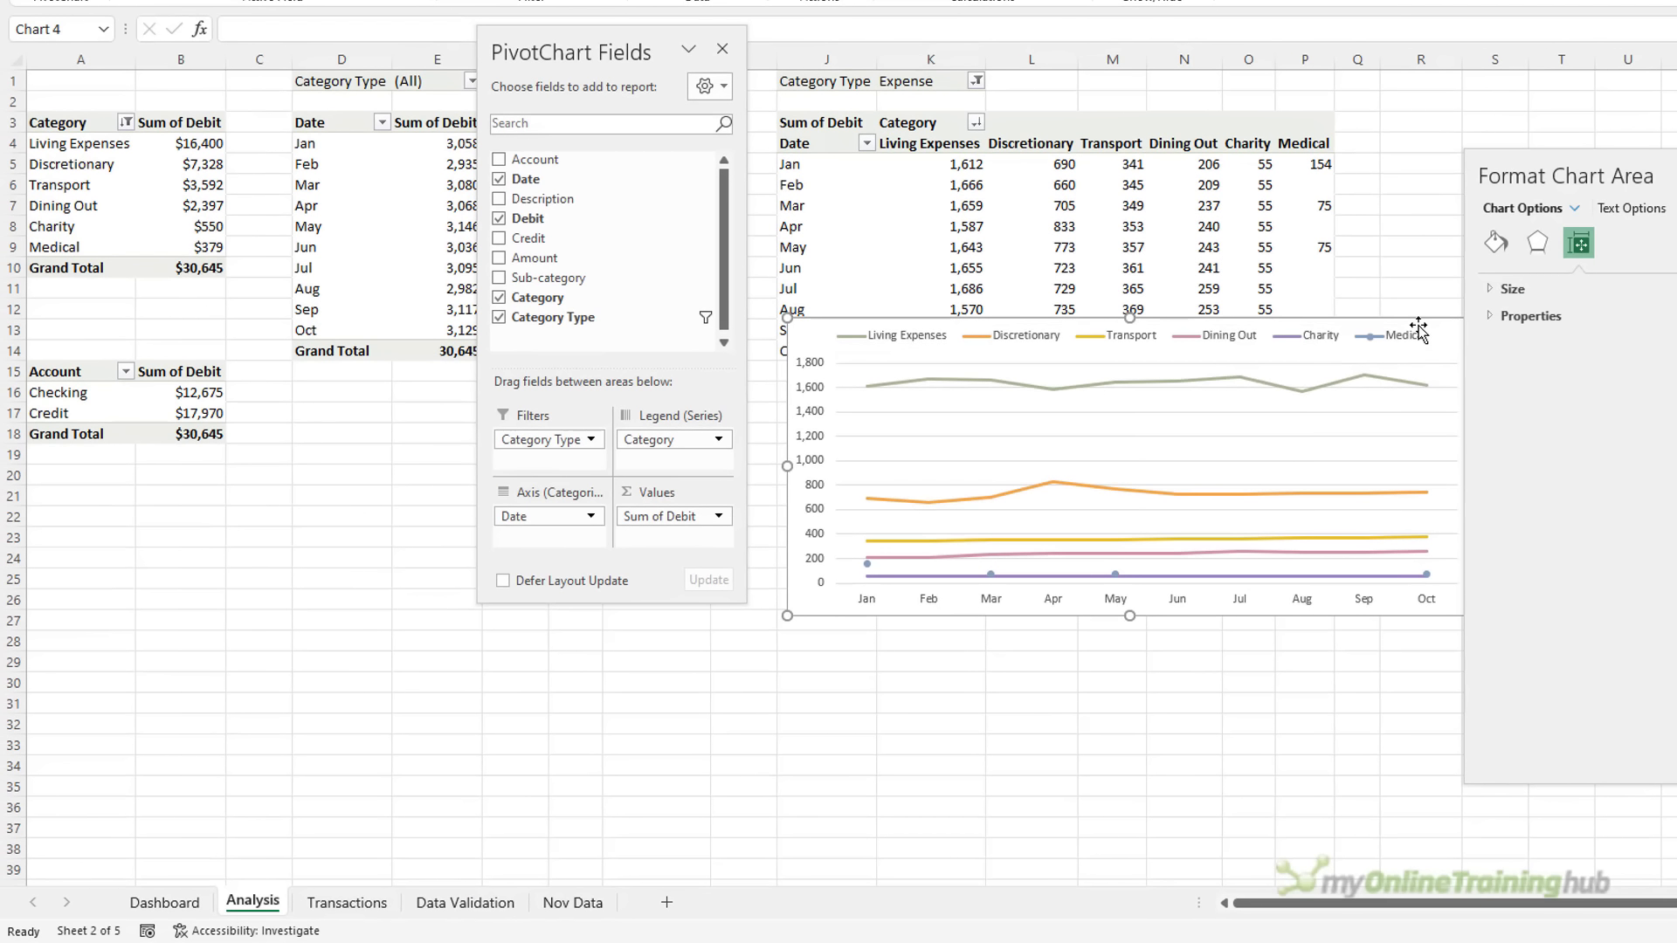
left_click(1450, 660)
Paste the line chart at A24 on the Dashboard and size it to match the panels above
left_click(174, 899)
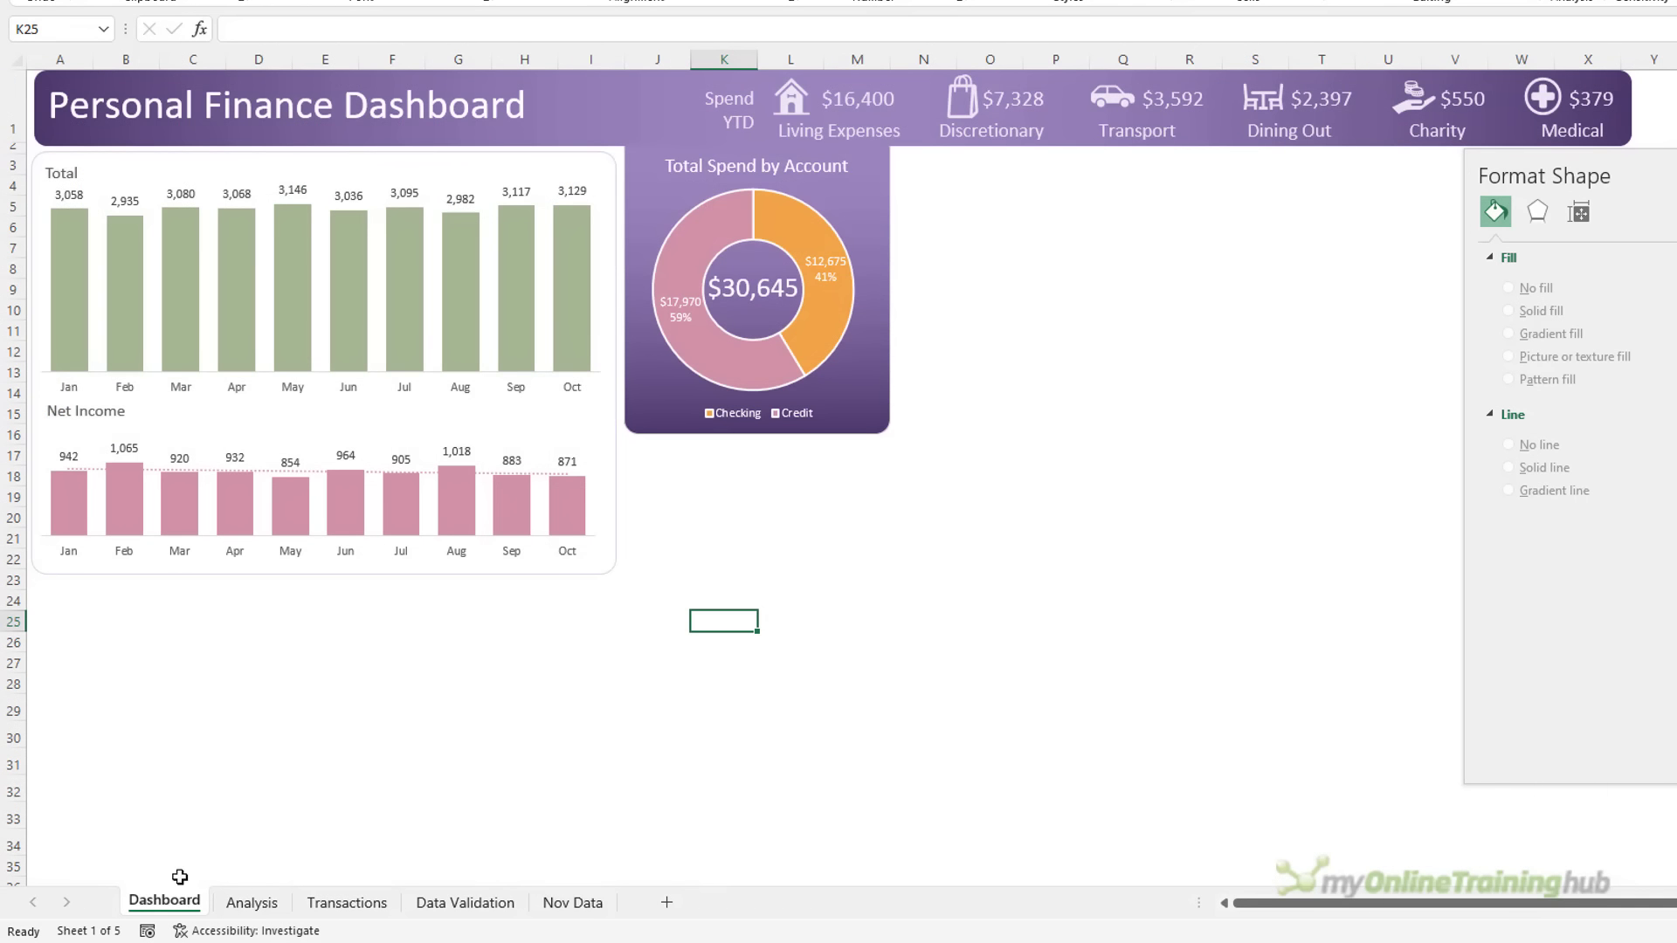
left_click(52, 605)
key("ctrl+v")
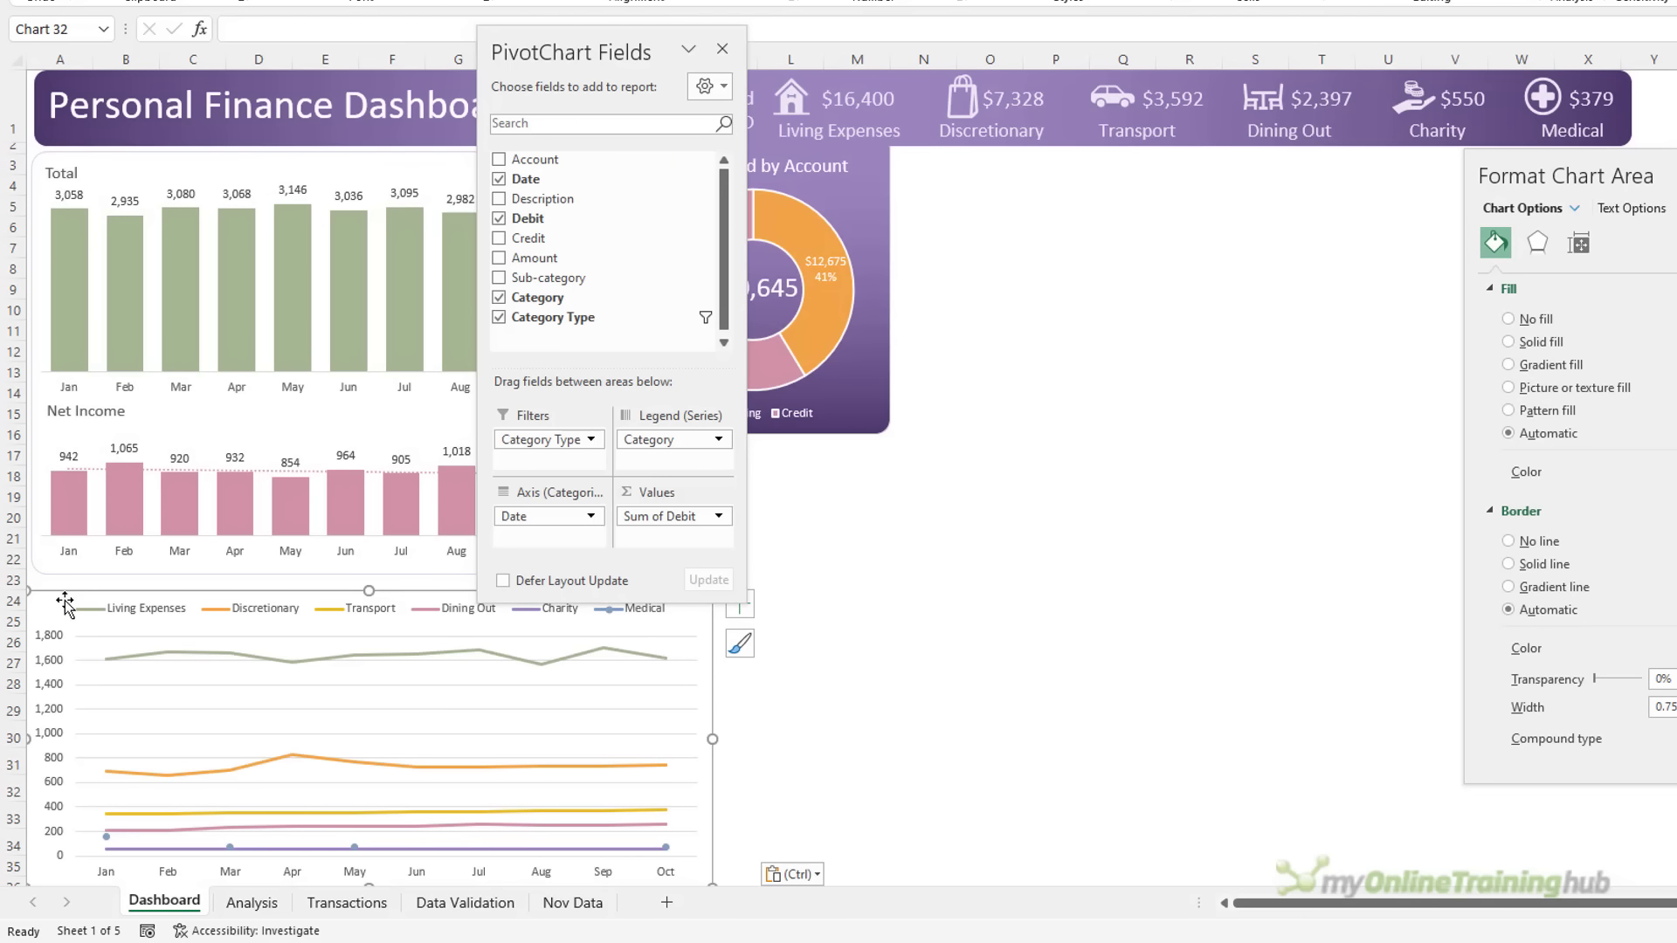
left_click(65, 608)
left_click(722, 48)
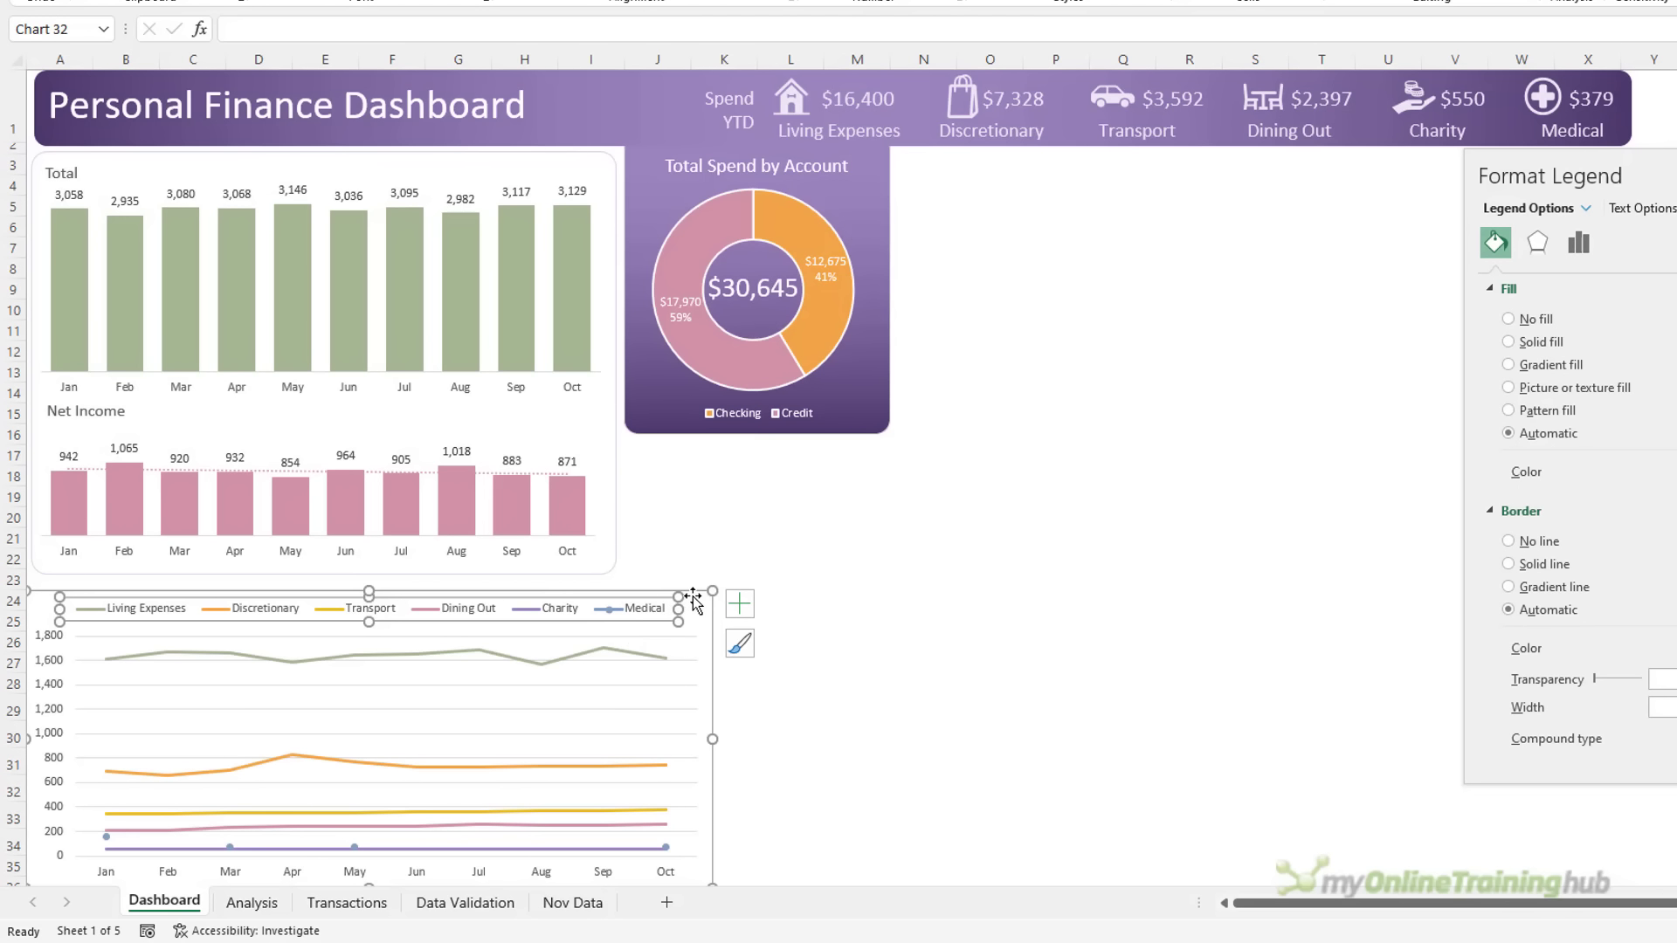
left_click_drag(714, 766, 716, 748)
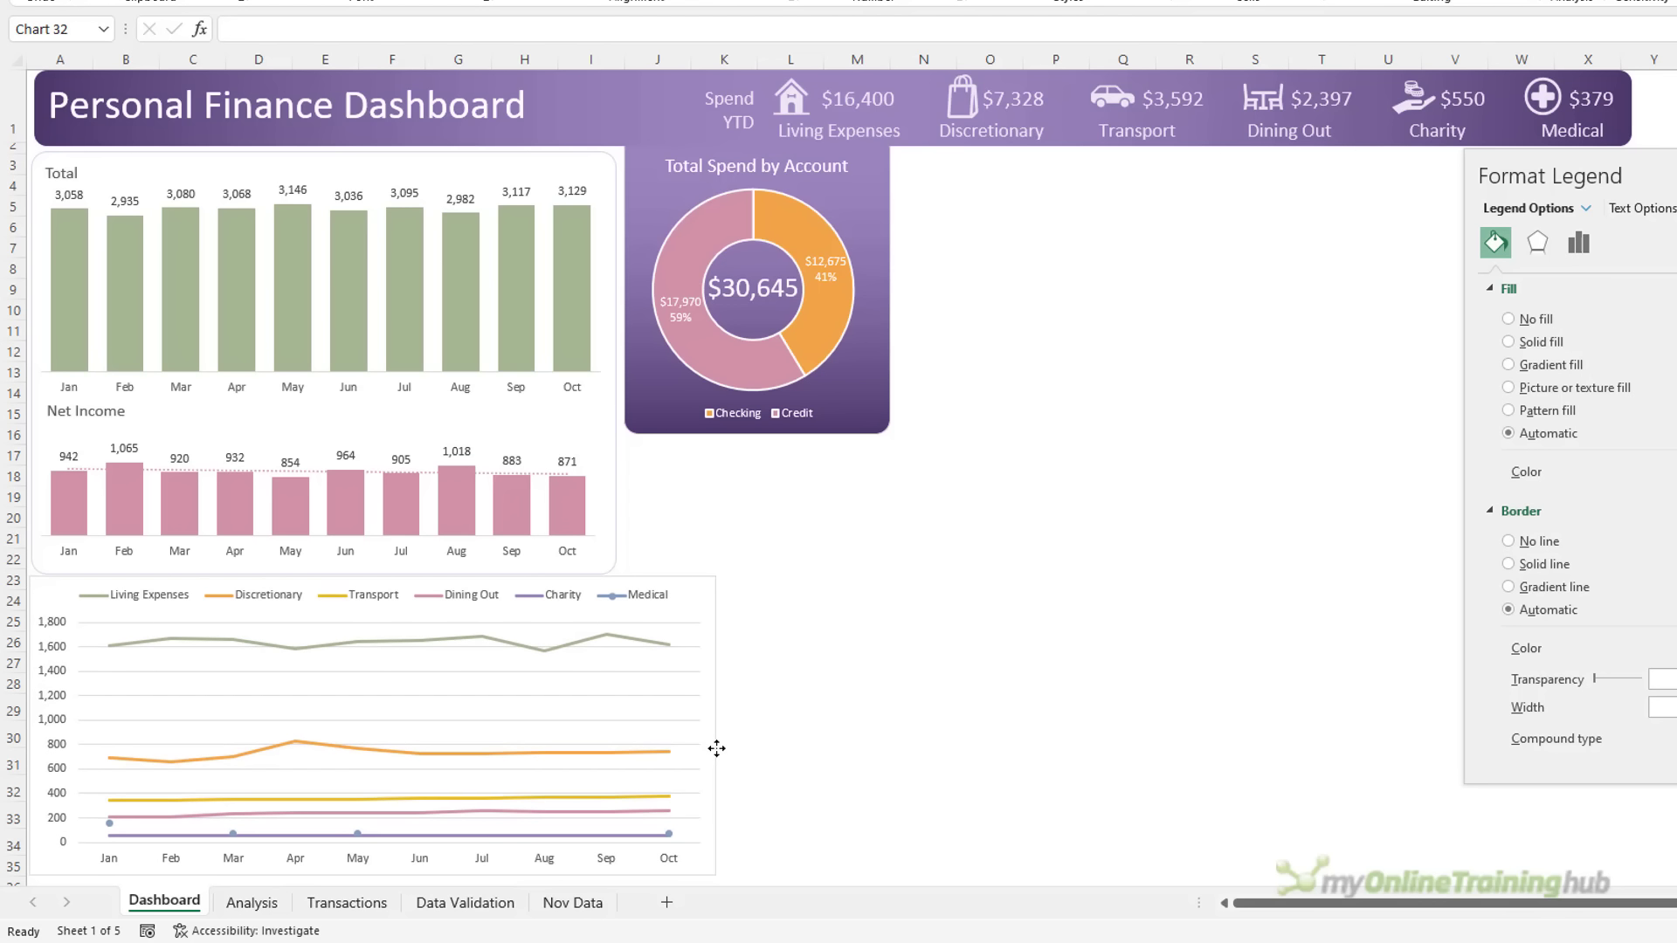
left_click(717, 748)
scroll(699, 629, "down", 2)
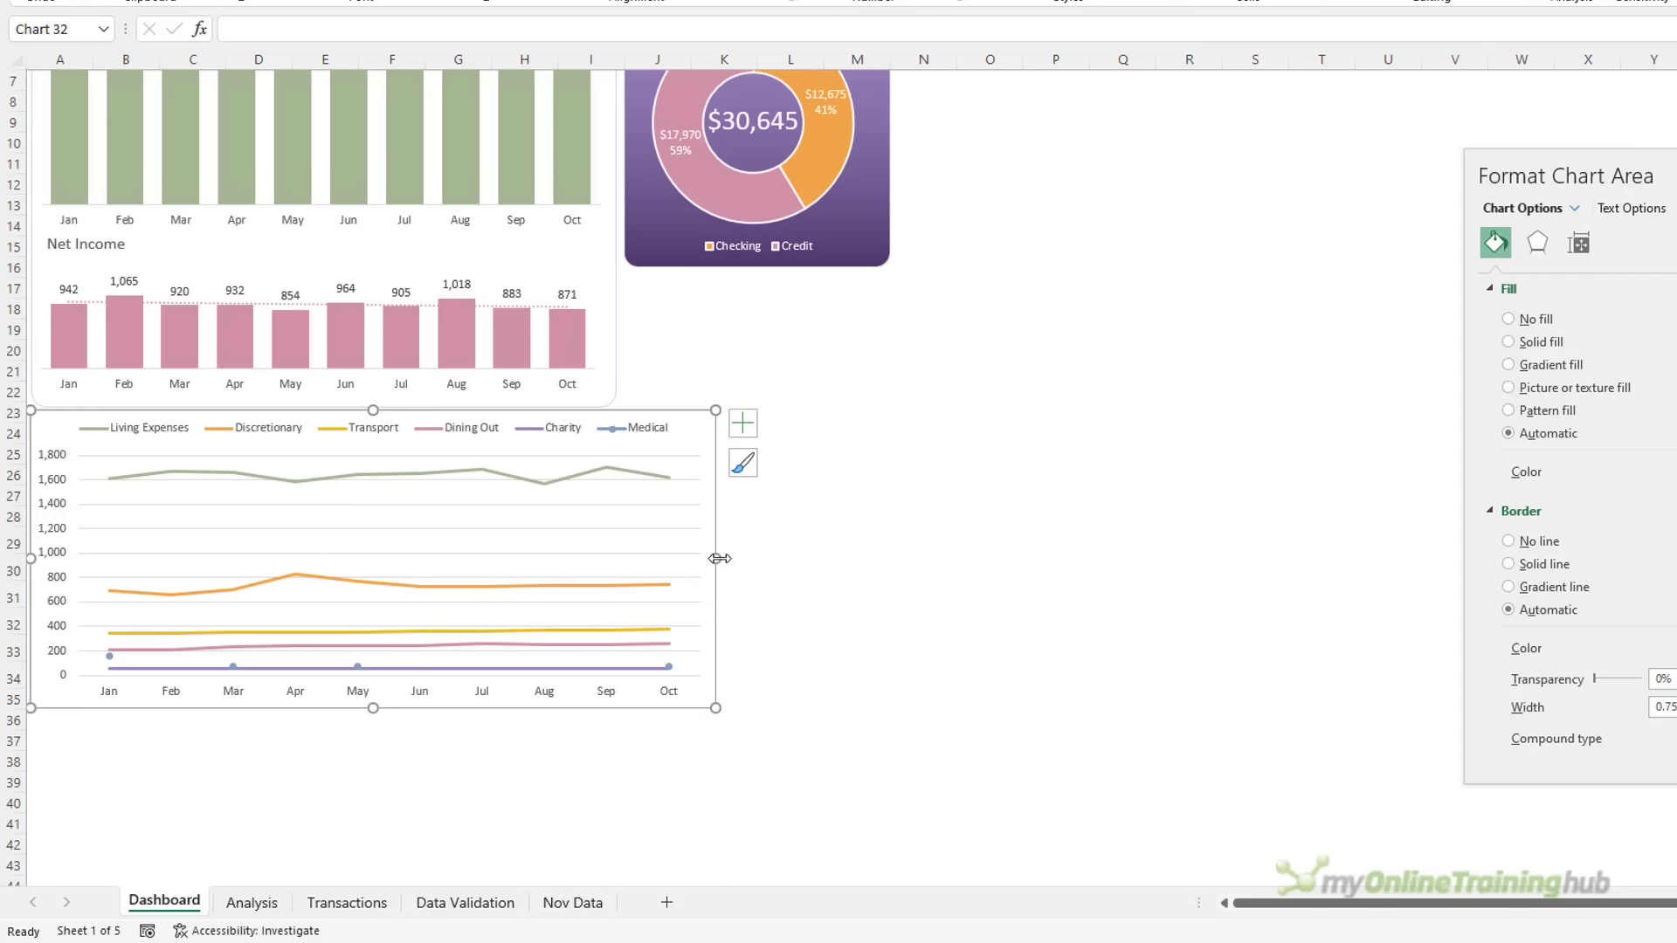
left_click_drag(719, 558, 614, 558)
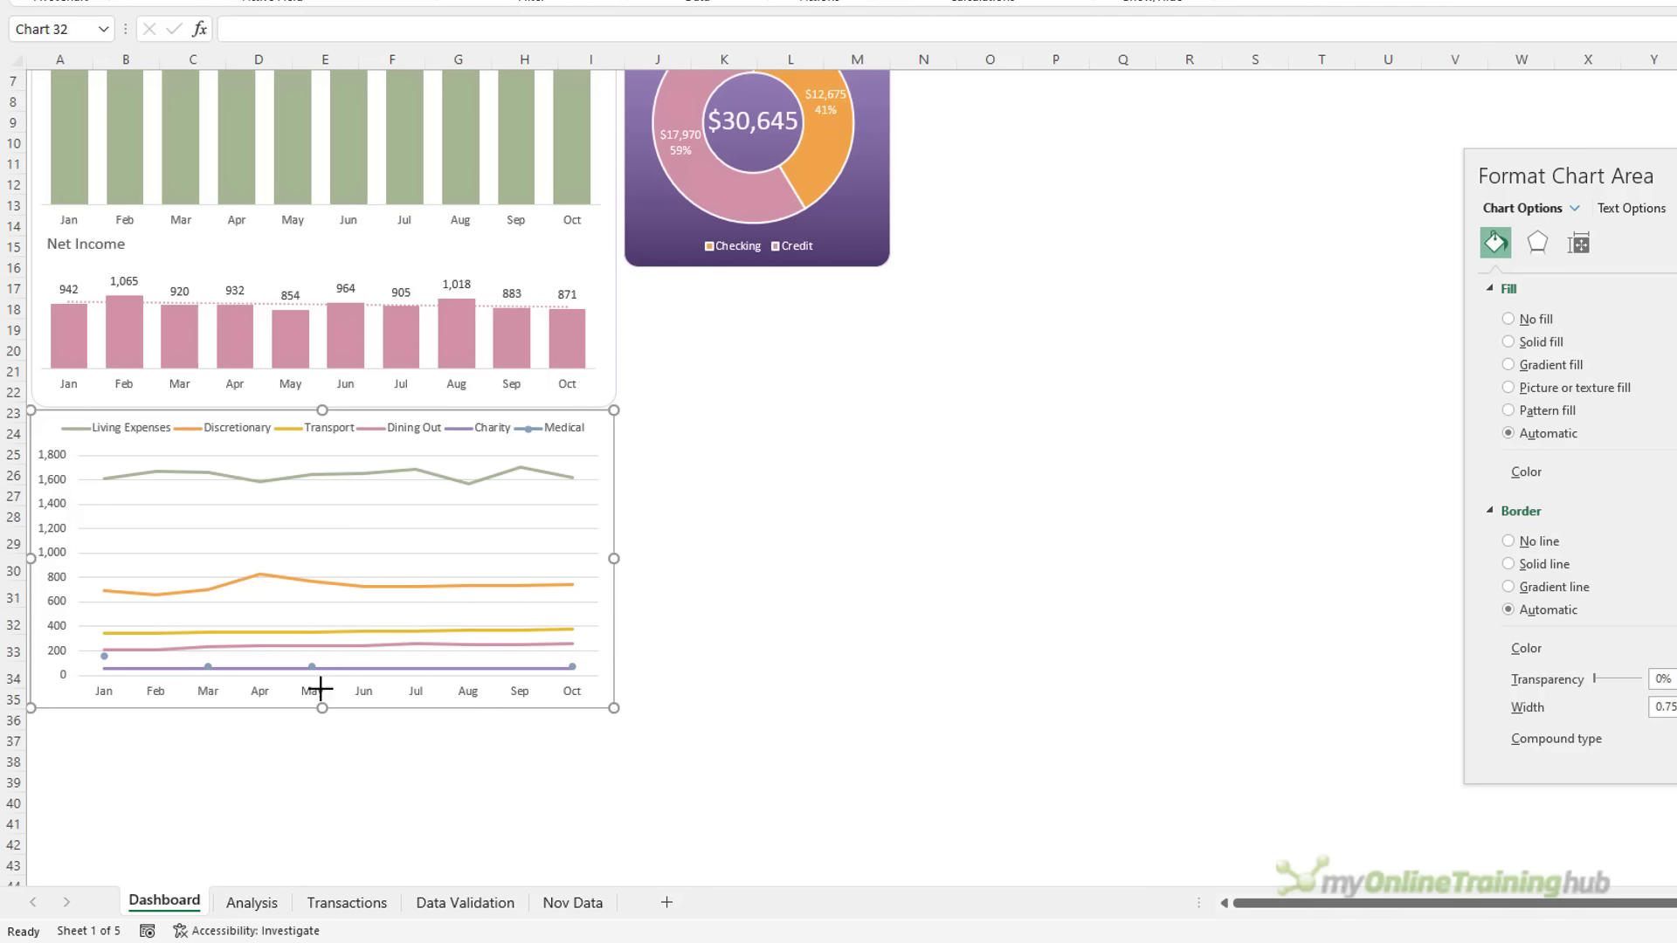
left_click_drag(321, 684, 320, 684)
scroll(763, 595, "up", 2)
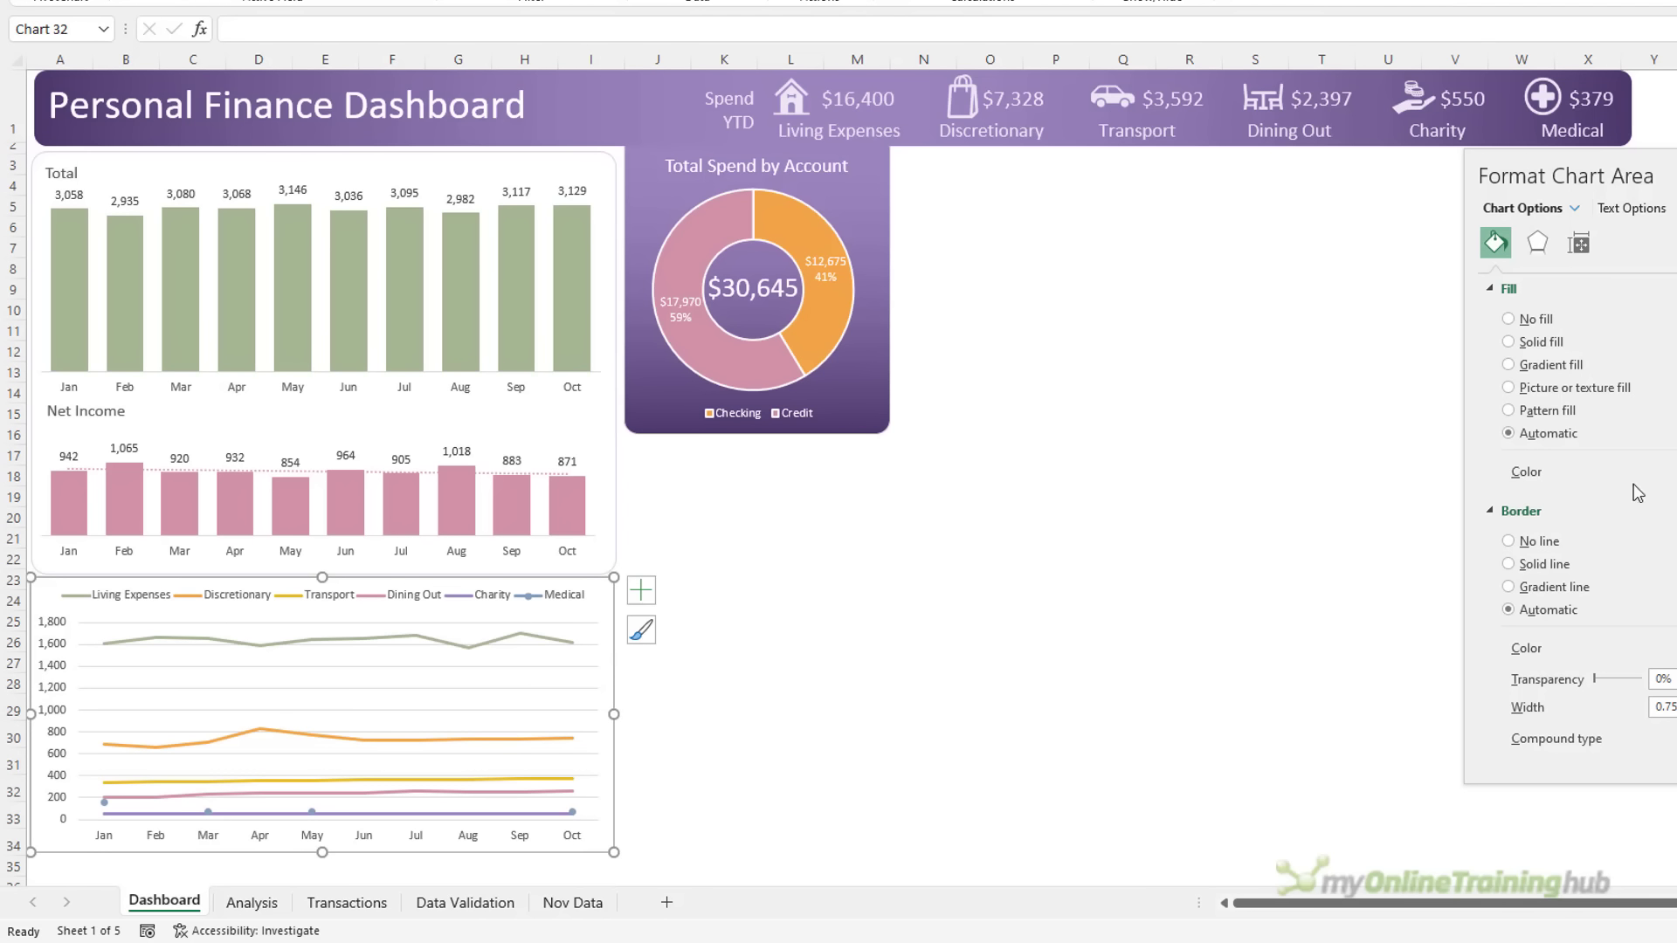
Give the line chart a solid lavender border with rounded corners
left_click_drag(1561, 193, 762, 250)
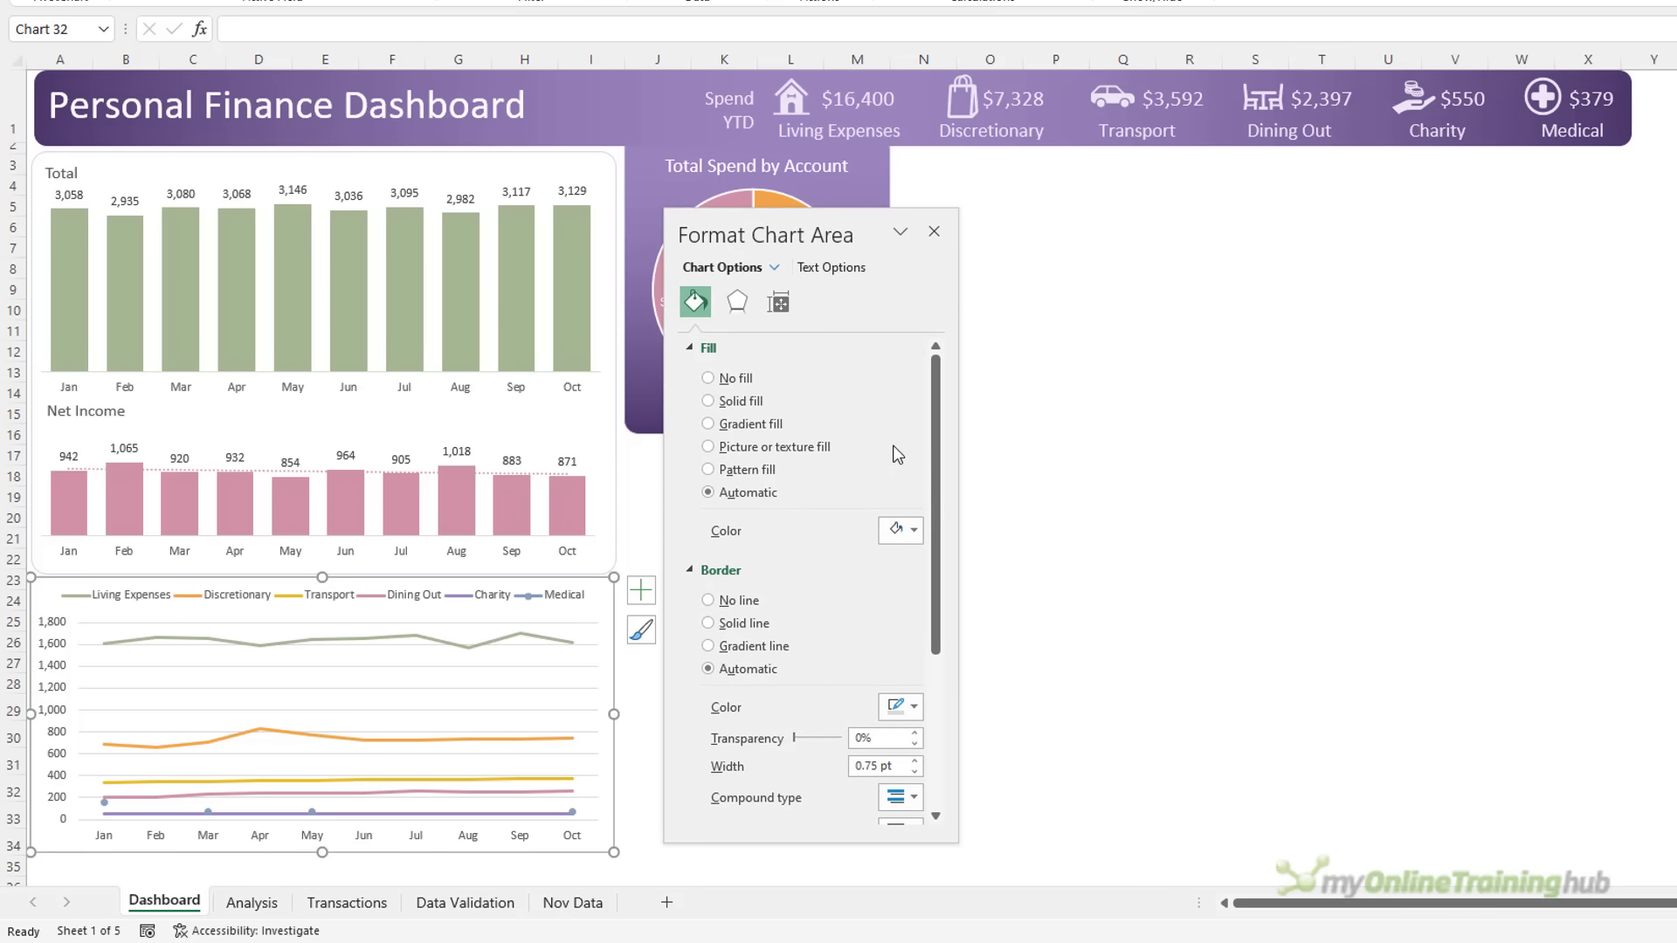
scroll(914, 539, "down", 5)
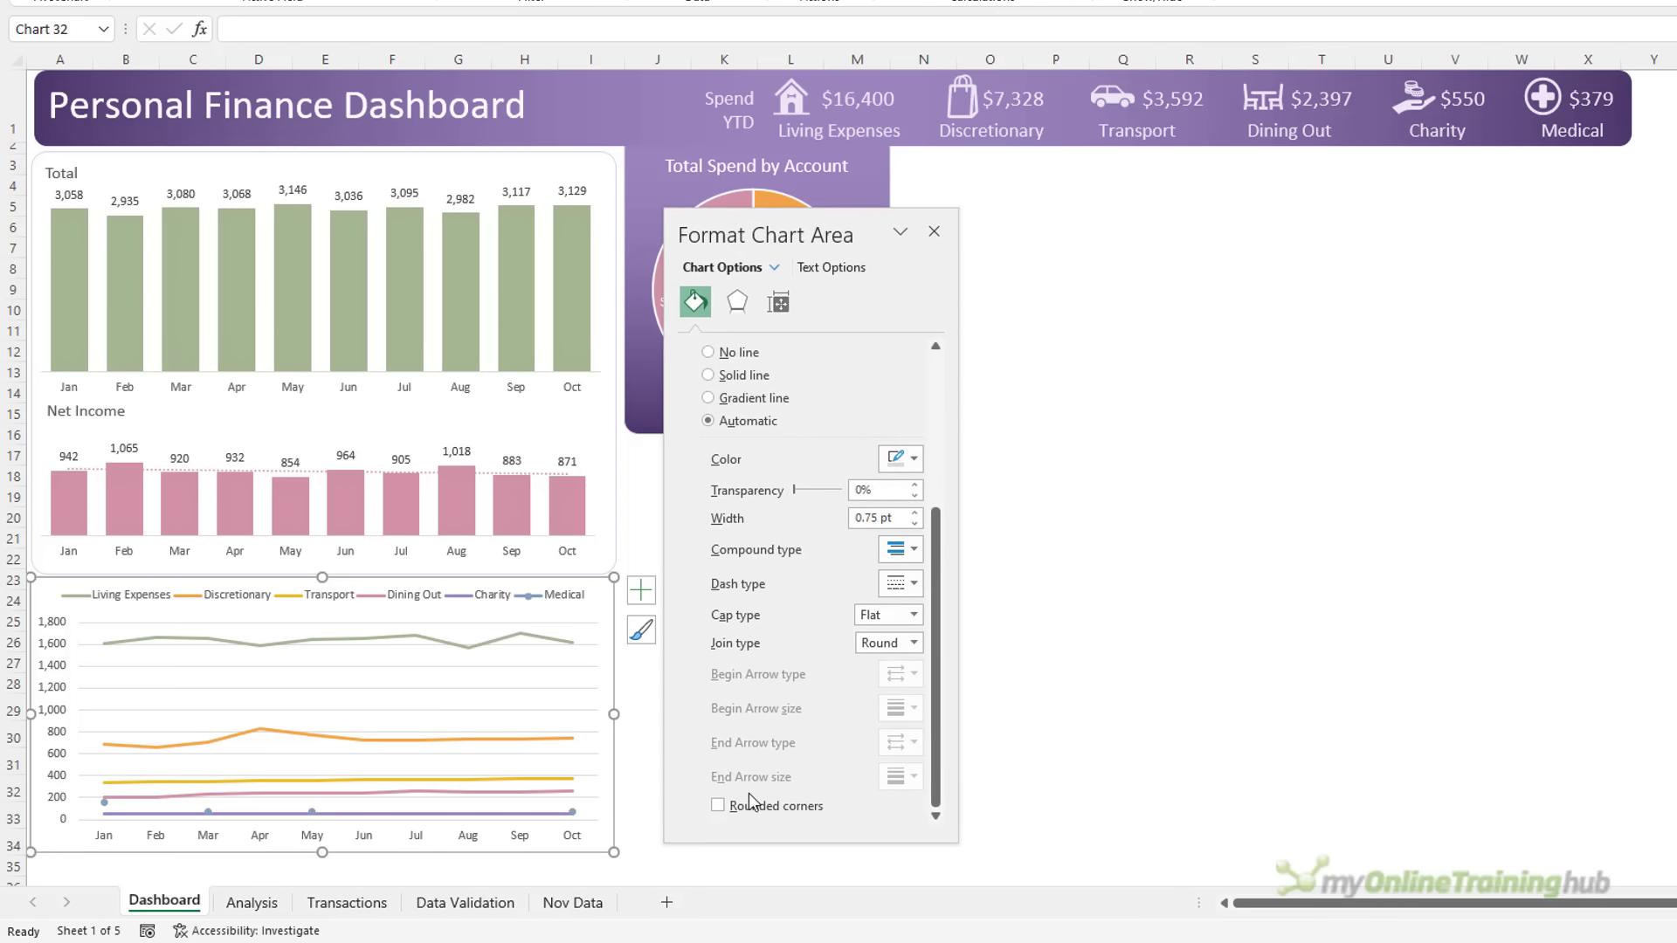
left_click(903, 457)
left_click(1029, 553)
left_click(1079, 459)
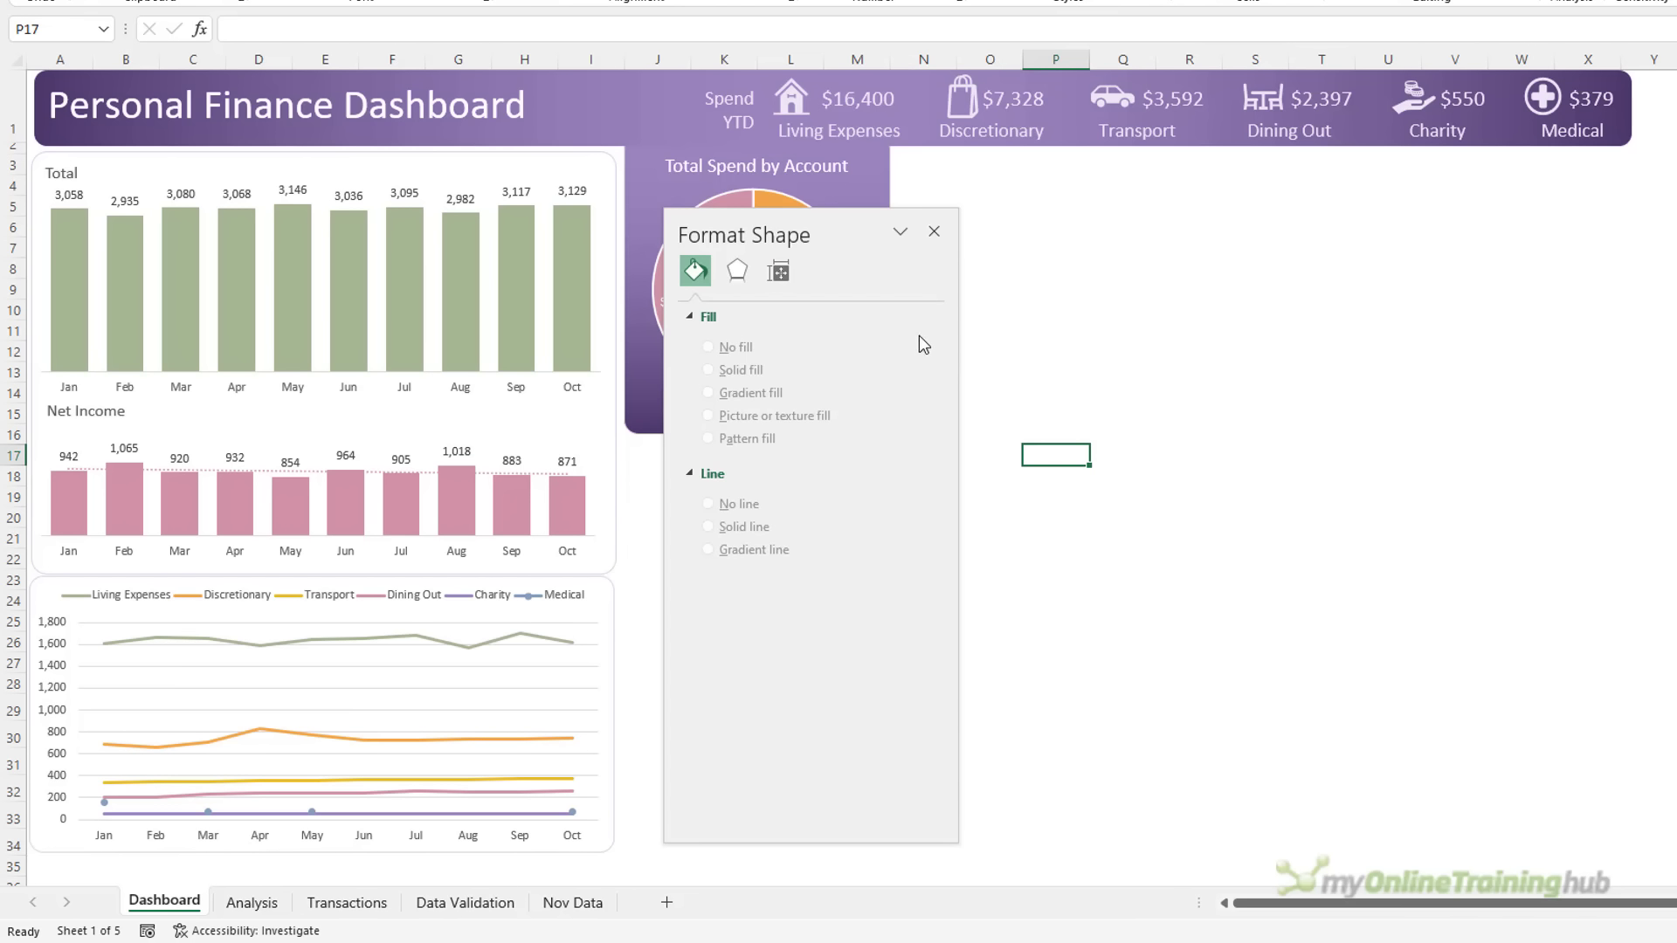
left_click(933, 231)
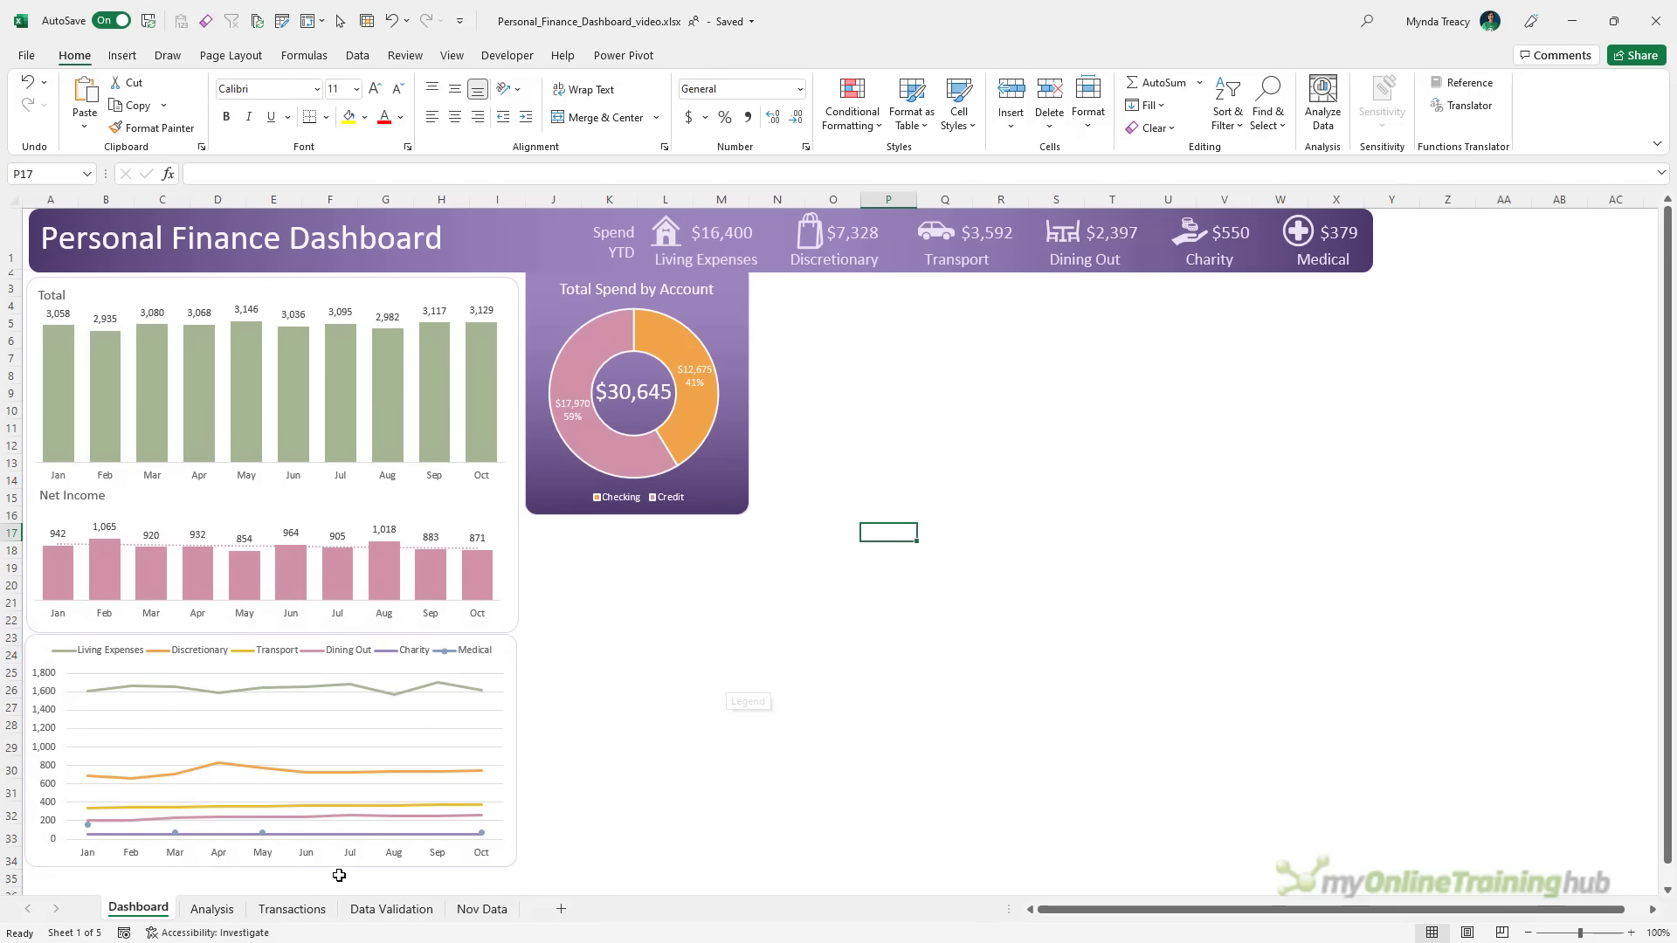
Insert a PivotTable from the Transactions table at Analysis!R3 on the existing worksheet
left_click(269, 909)
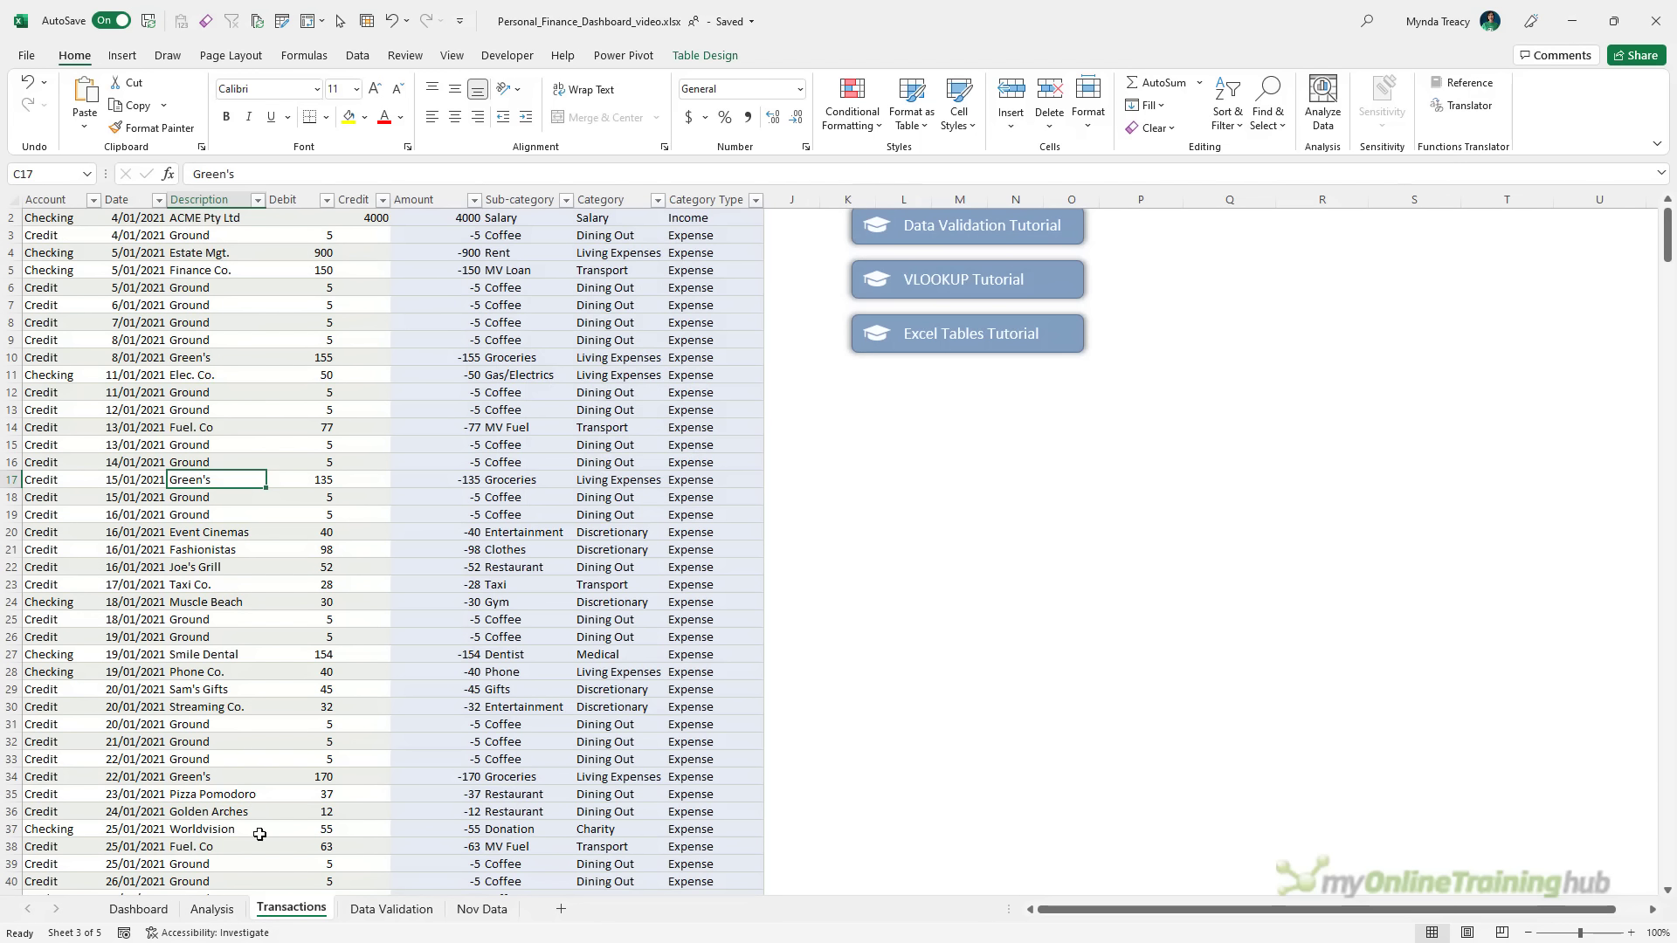
left_click(122, 55)
left_click(42, 96)
left_click(685, 479)
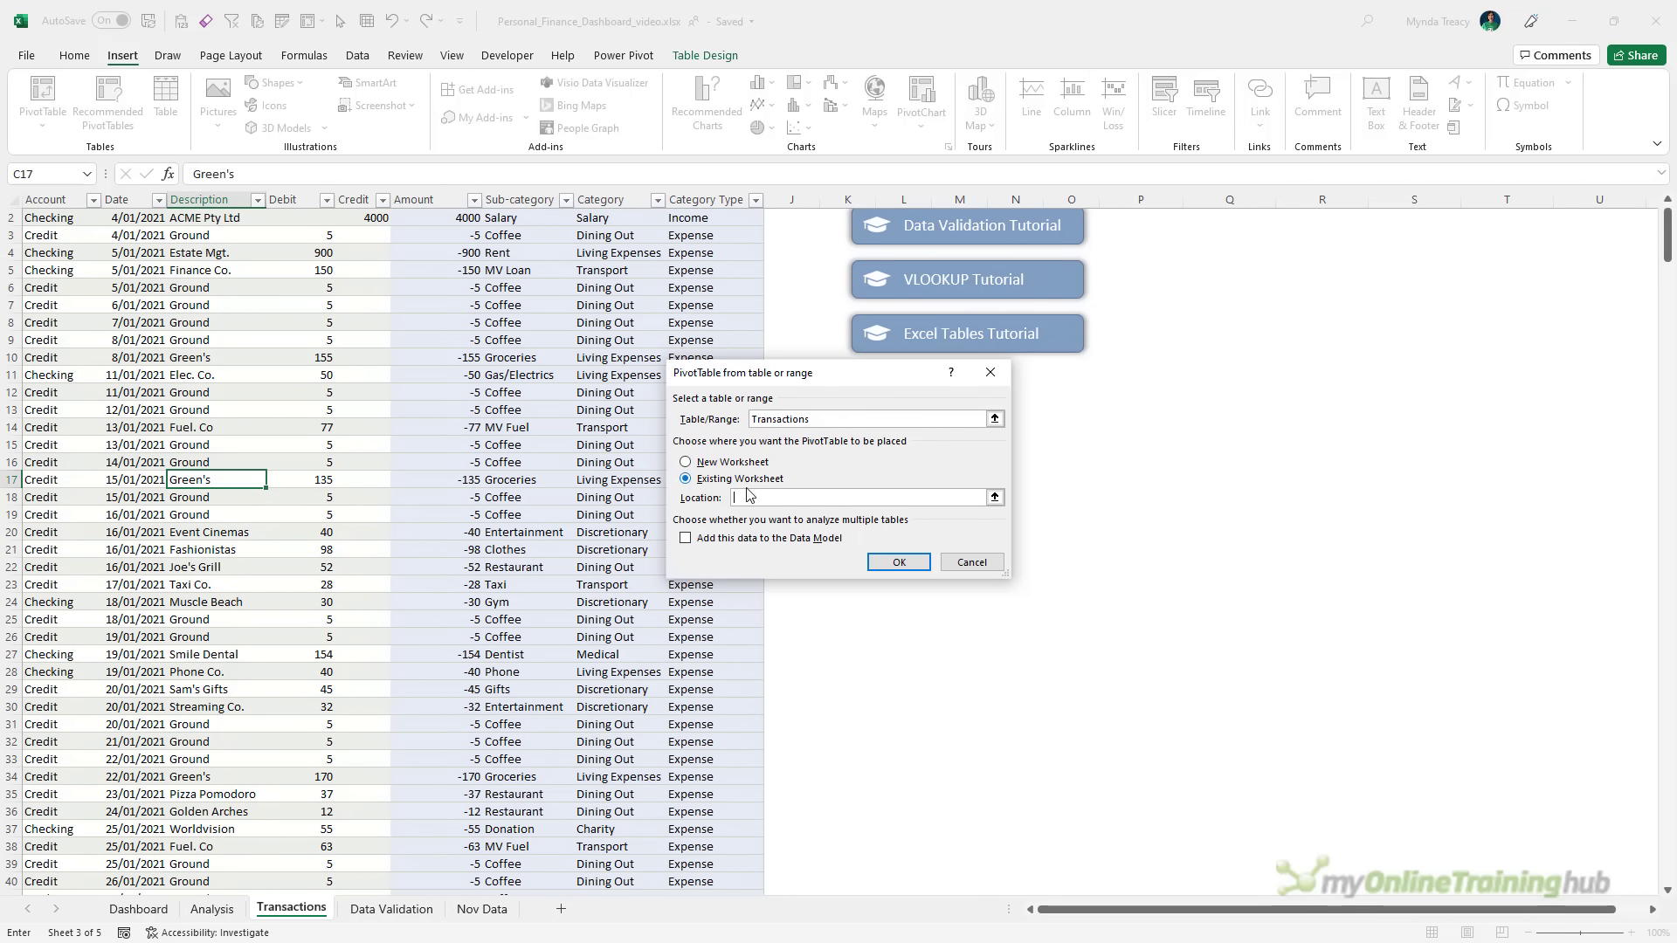
left_click(212, 909)
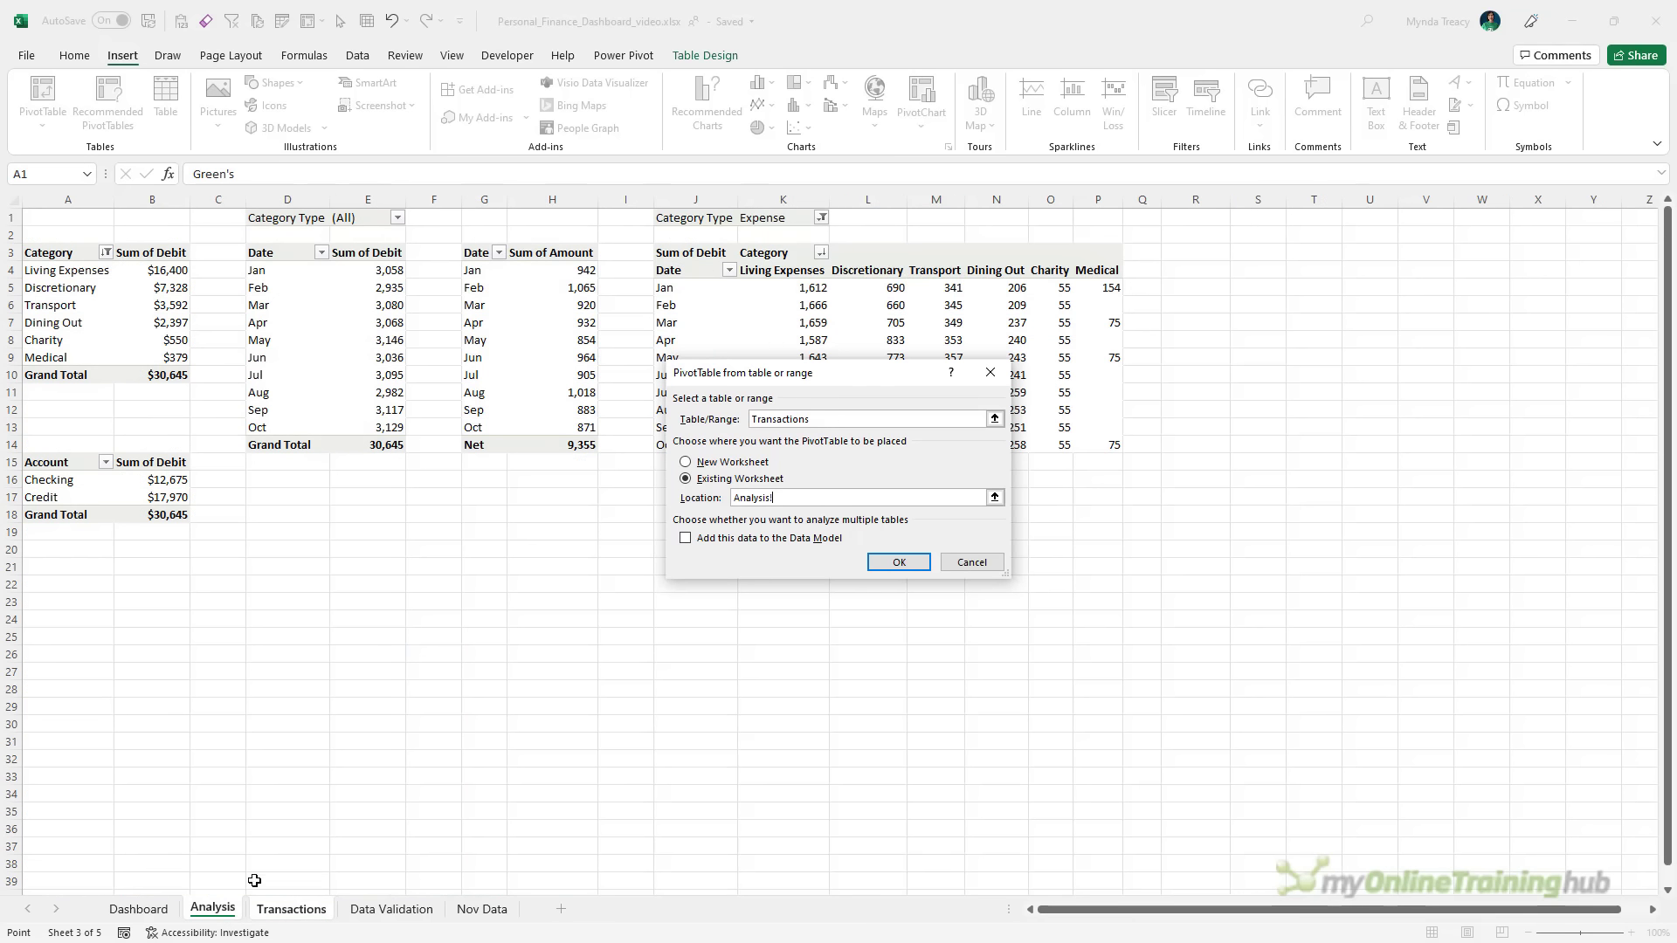
left_click(1218, 231)
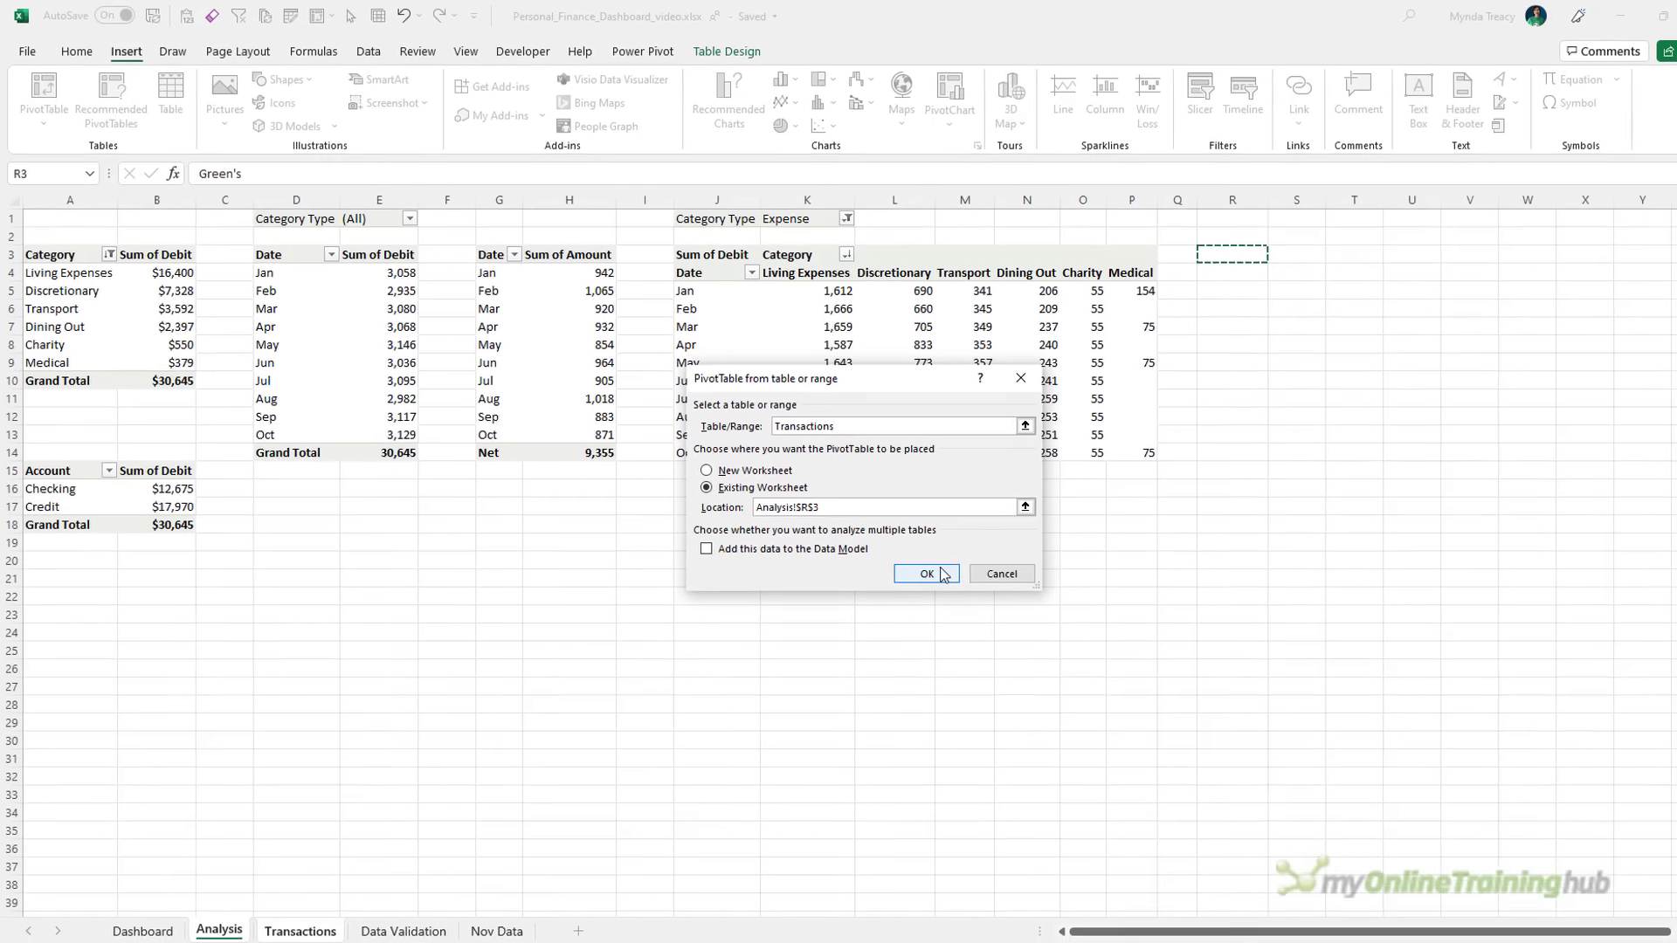
left_click(899, 561)
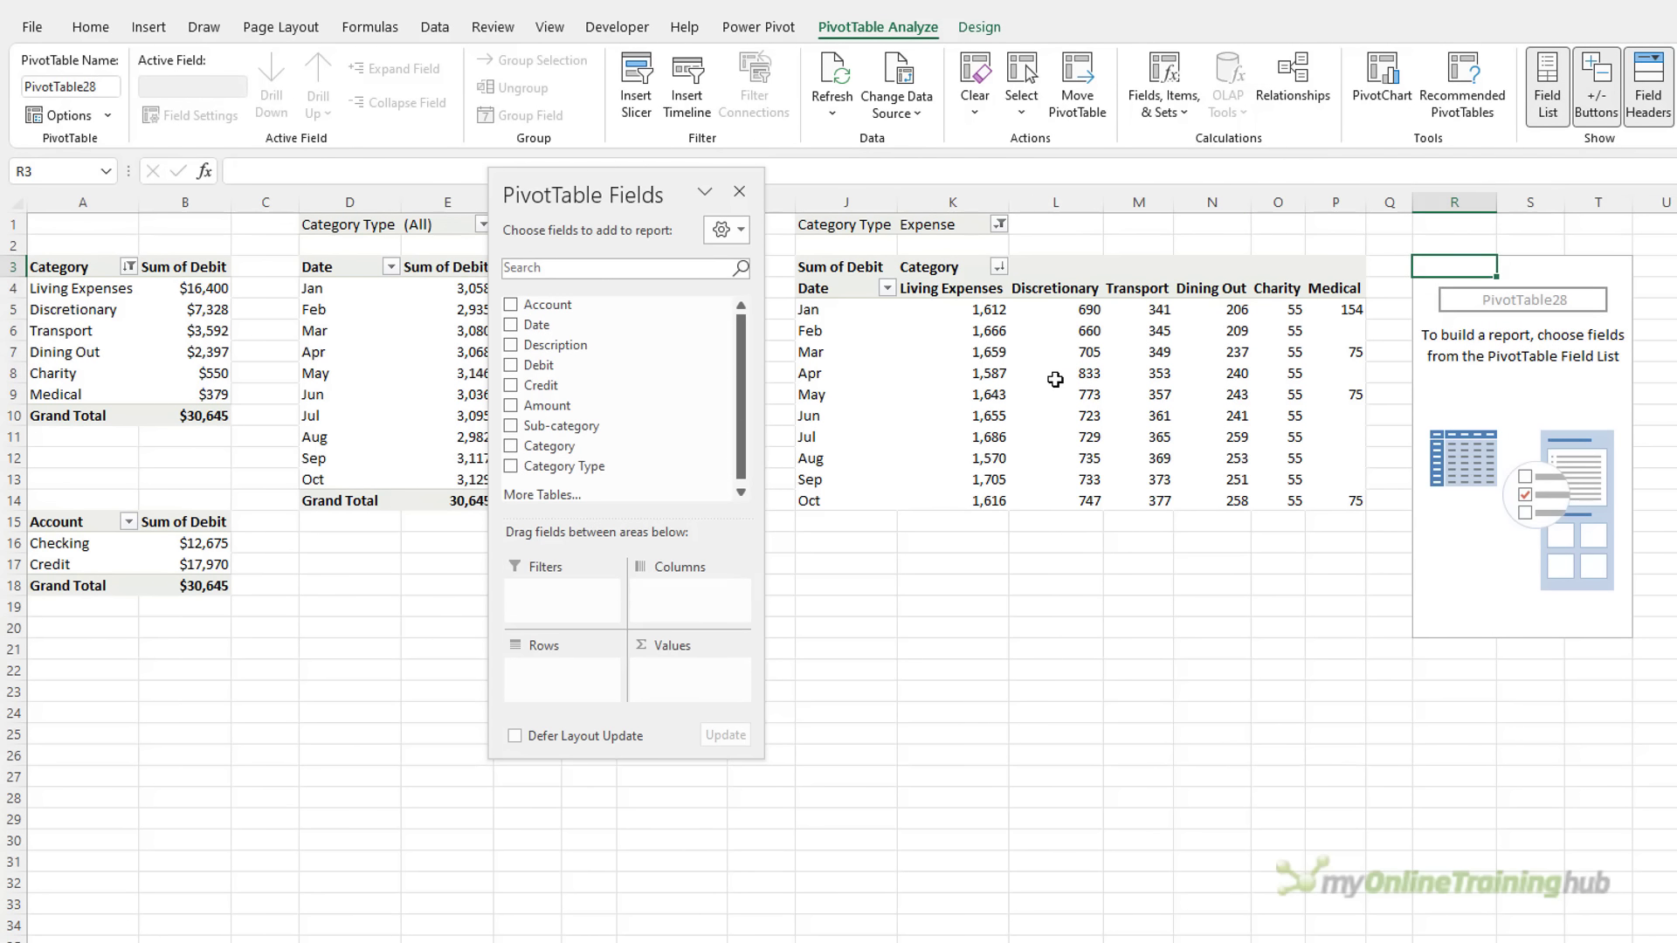
Rename the monthly category pivot to PTLineChart, then select the new empty pivot's name box
left_click(1054, 379)
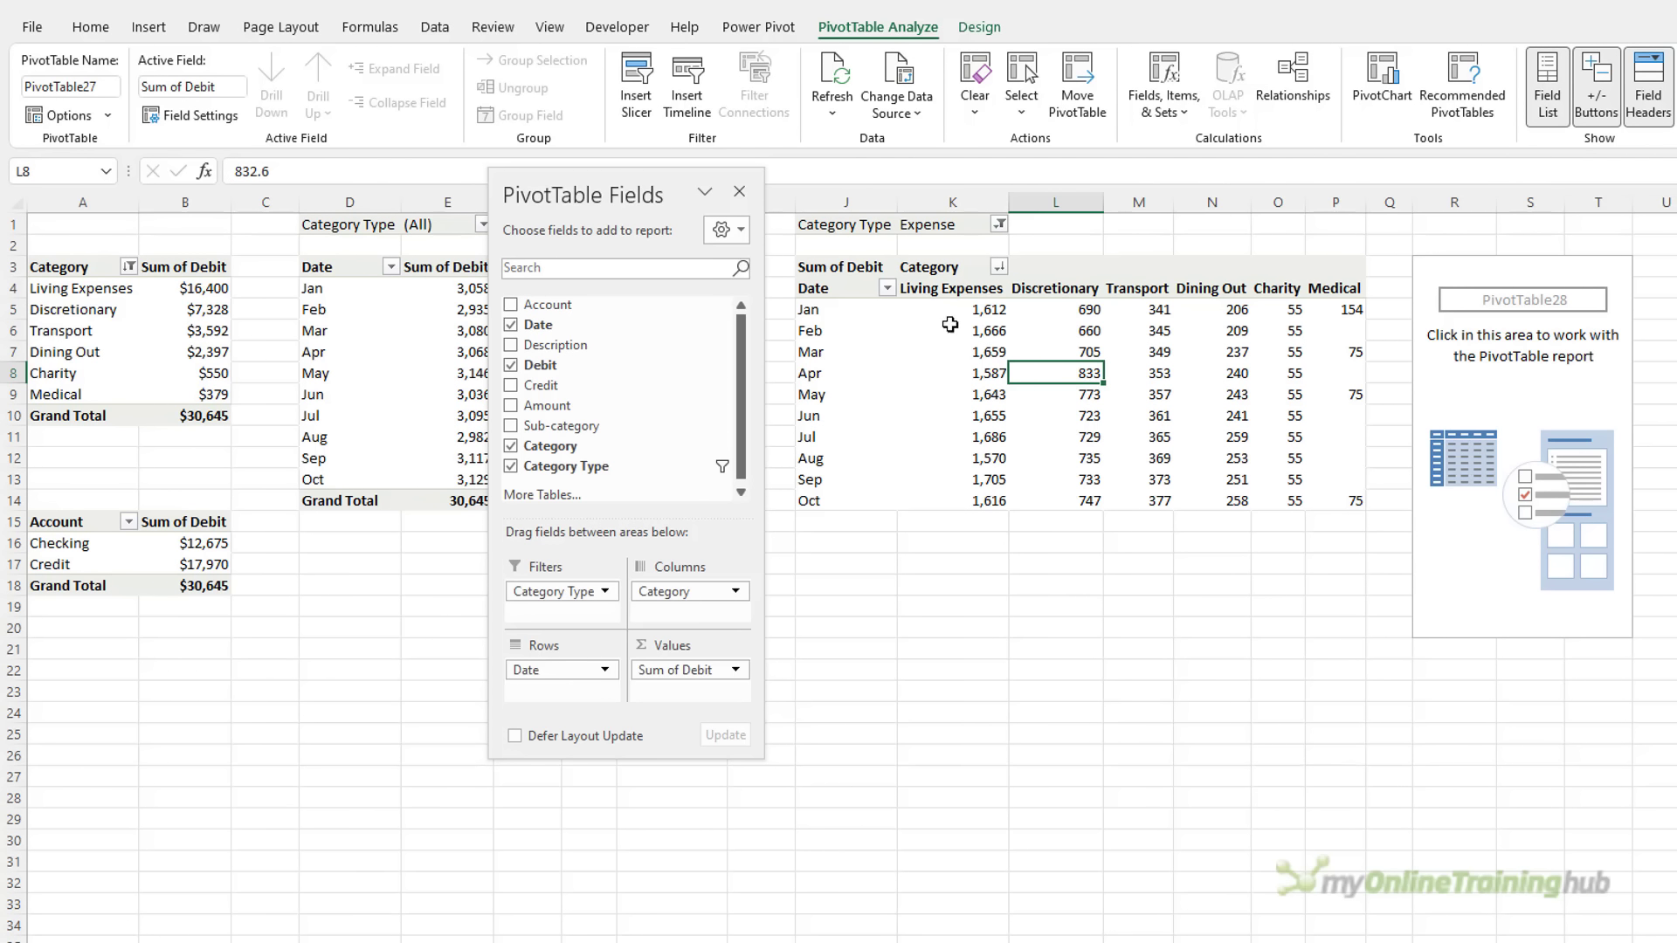
left_click(108, 85)
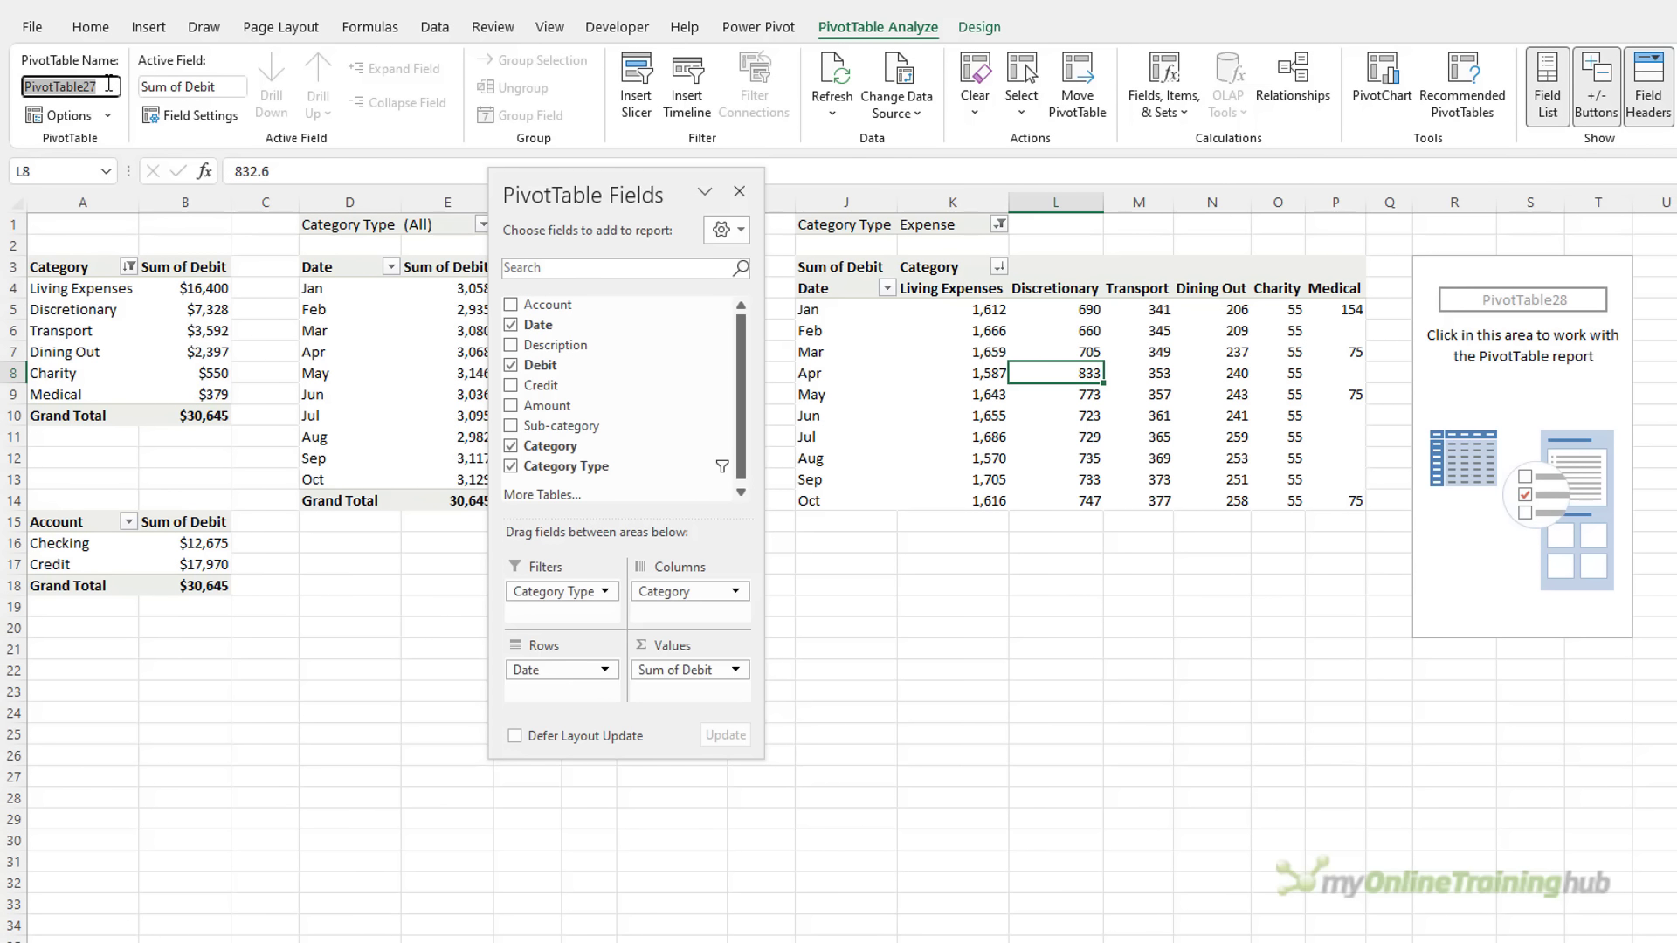
type("PTLineChart")
left_click(1405, 348)
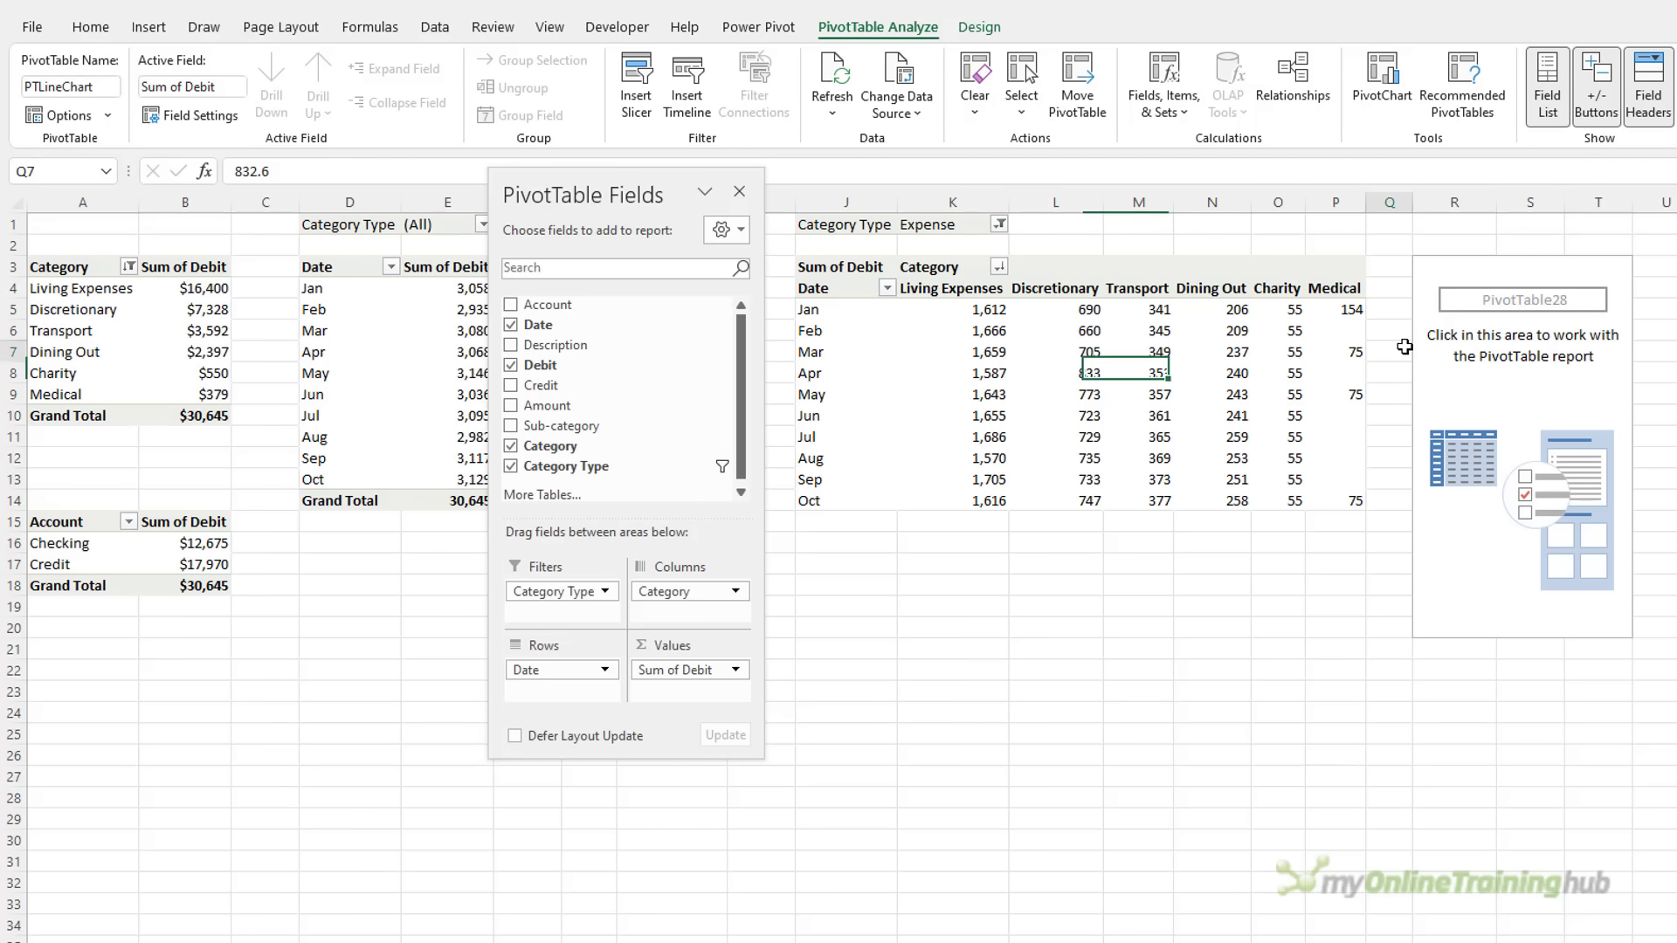
left_click(1471, 328)
left_click(115, 84)
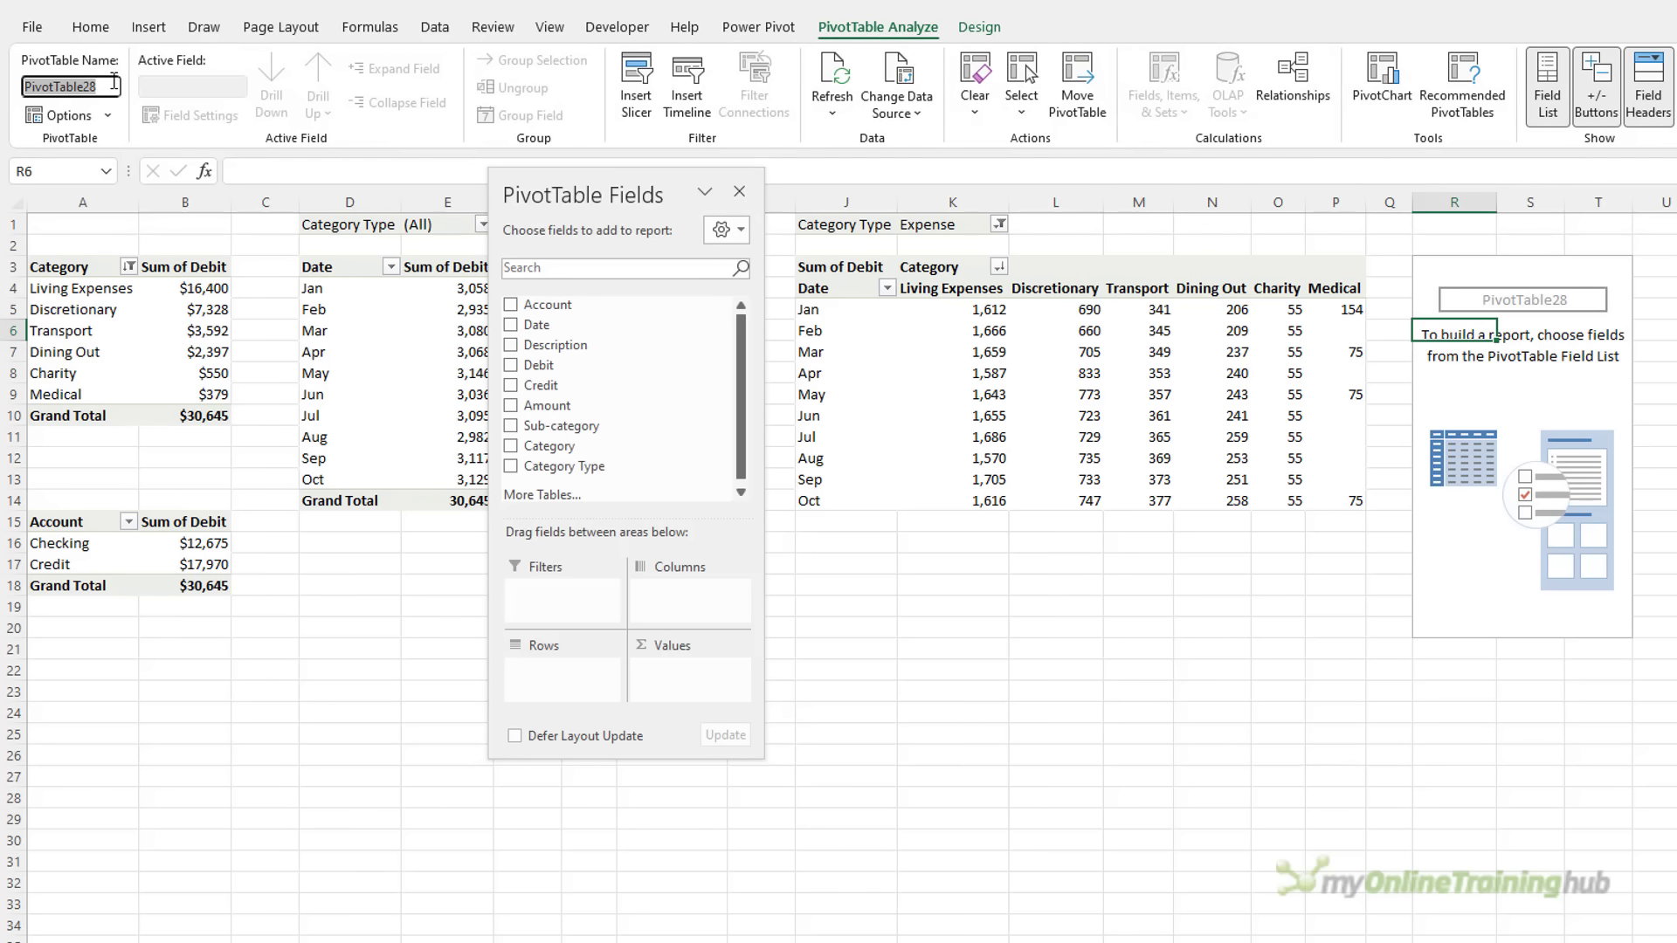
Name the pivot PTTreemap with Category Type filtered to Expense, Category/Sub-category rows and Debit values
type("PTTreemap")
key("Return")
left_click_drag(625, 186, 1062, 231)
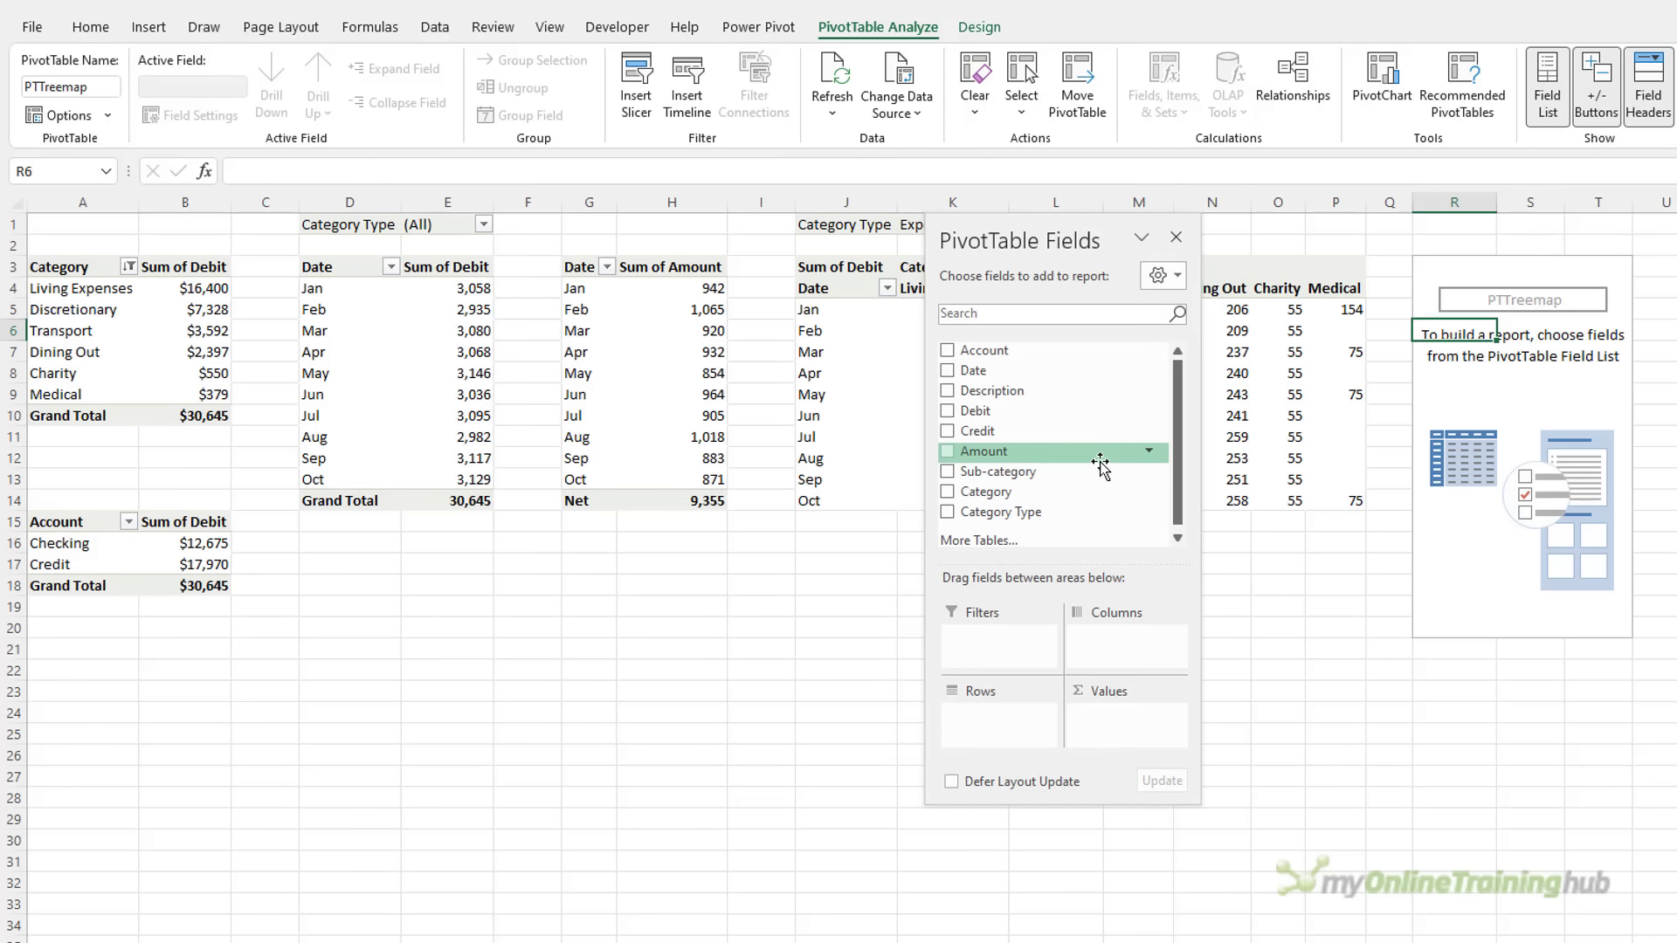
left_click_drag(1048, 513, 1017, 653)
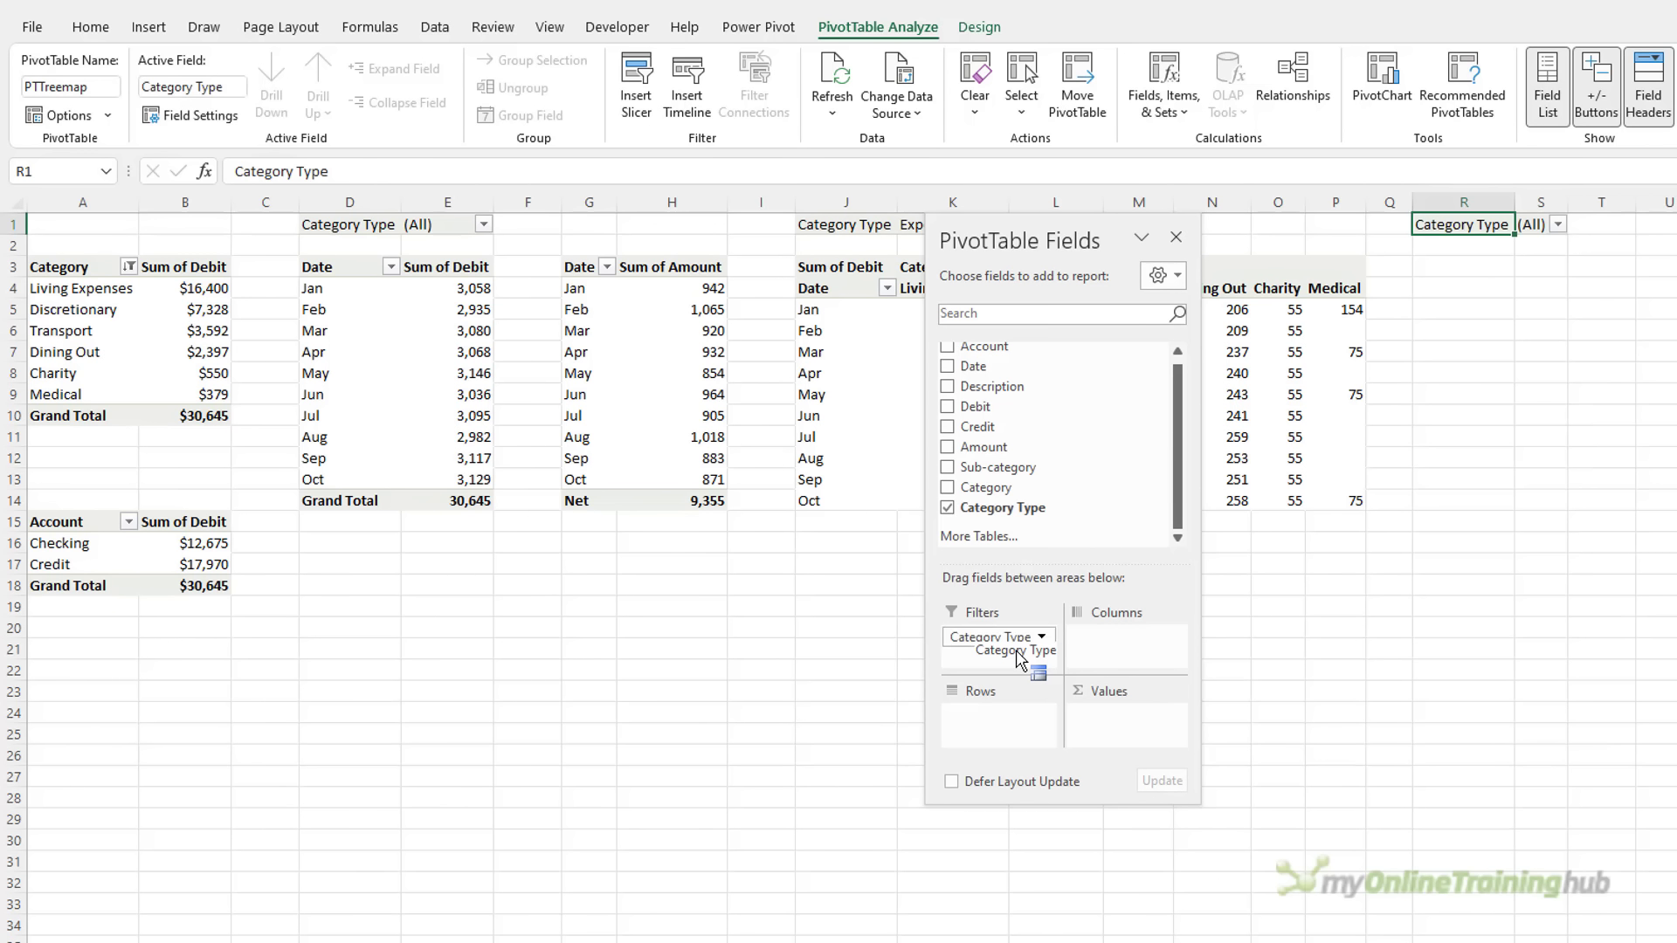
left_click(948, 487)
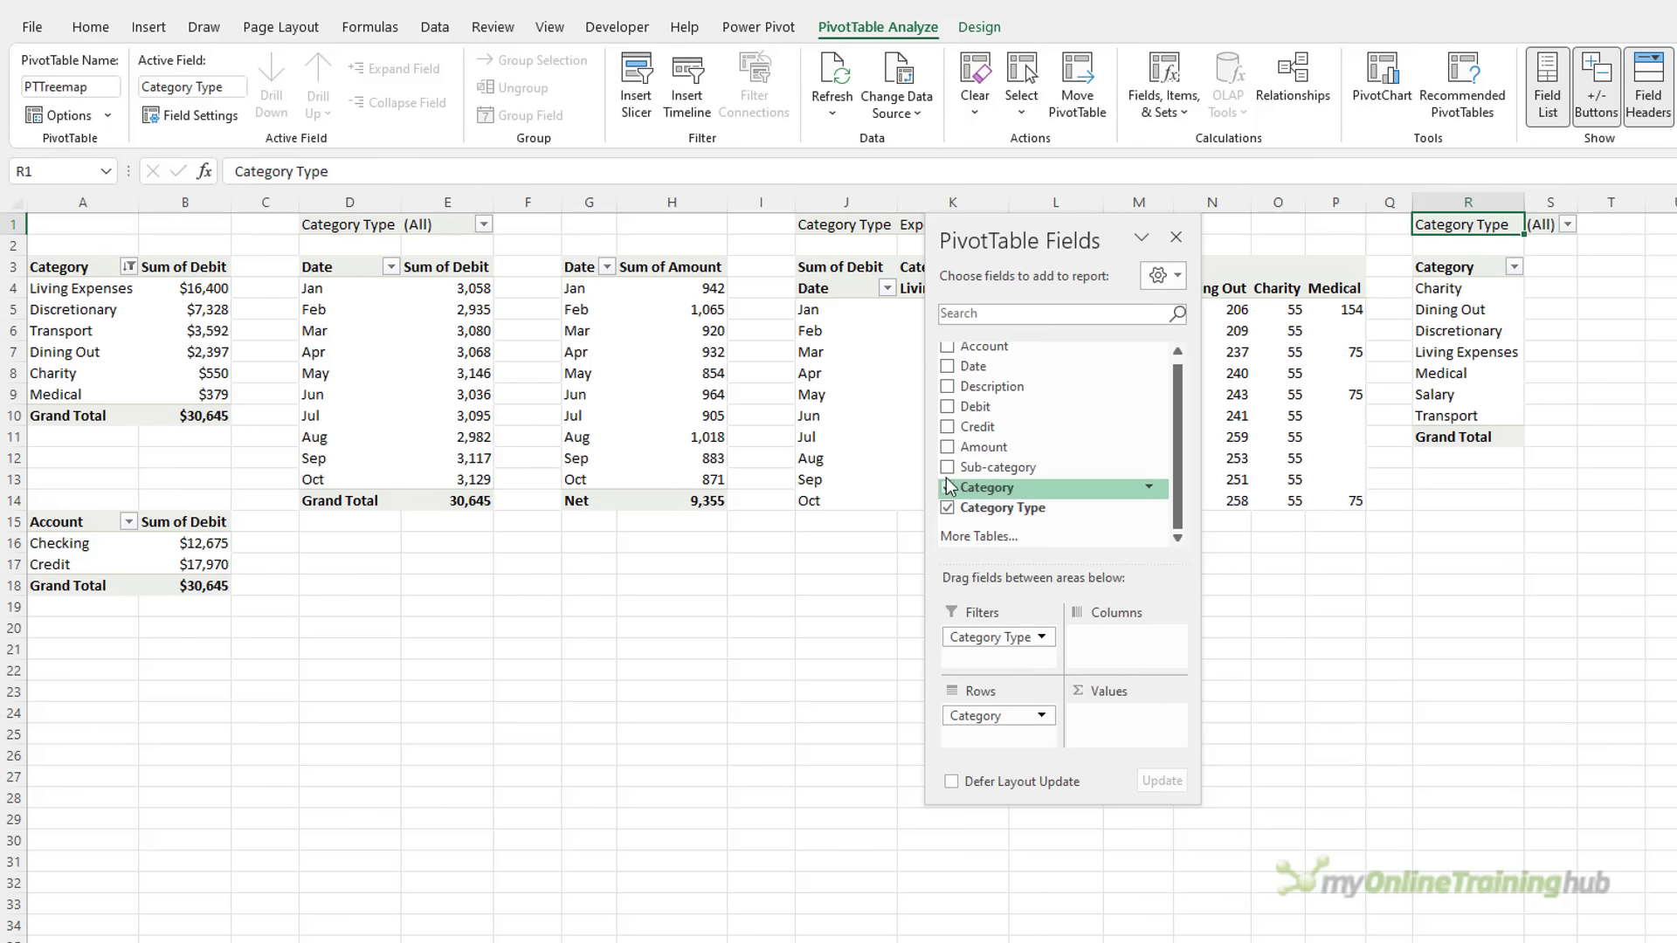
left_click(948, 467)
left_click(947, 406)
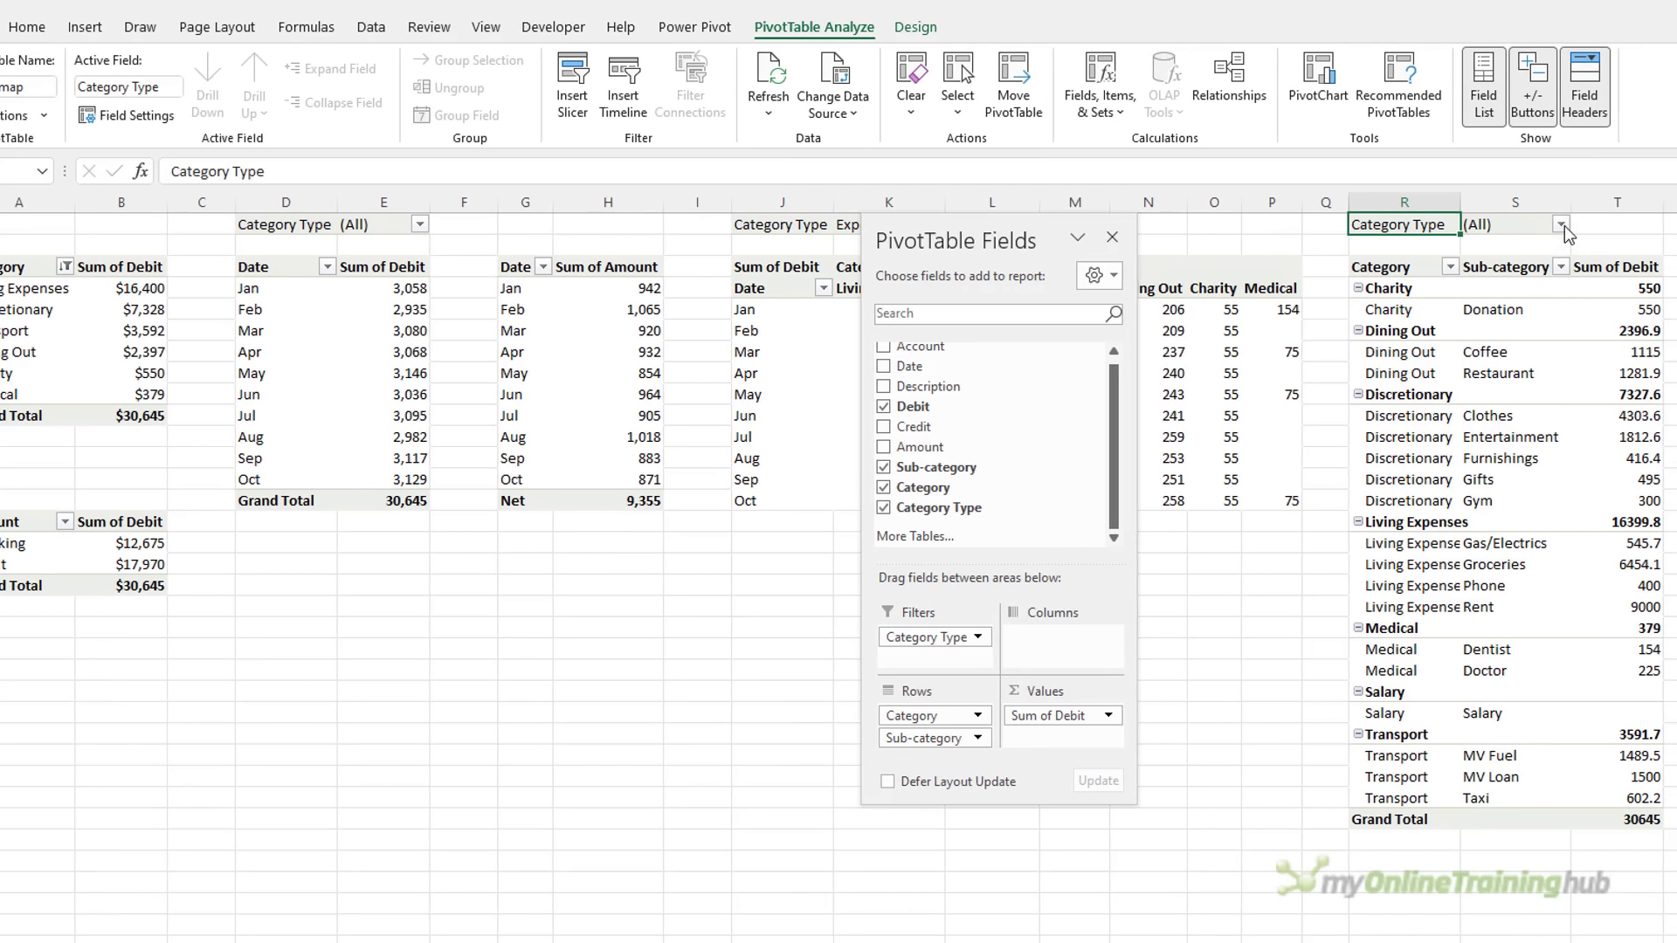
left_click(1607, 224)
left_click(1364, 293)
left_click(1448, 491)
Turn off Category subtotals, use Tabular Form, and remove the grand total
right_click(1427, 291)
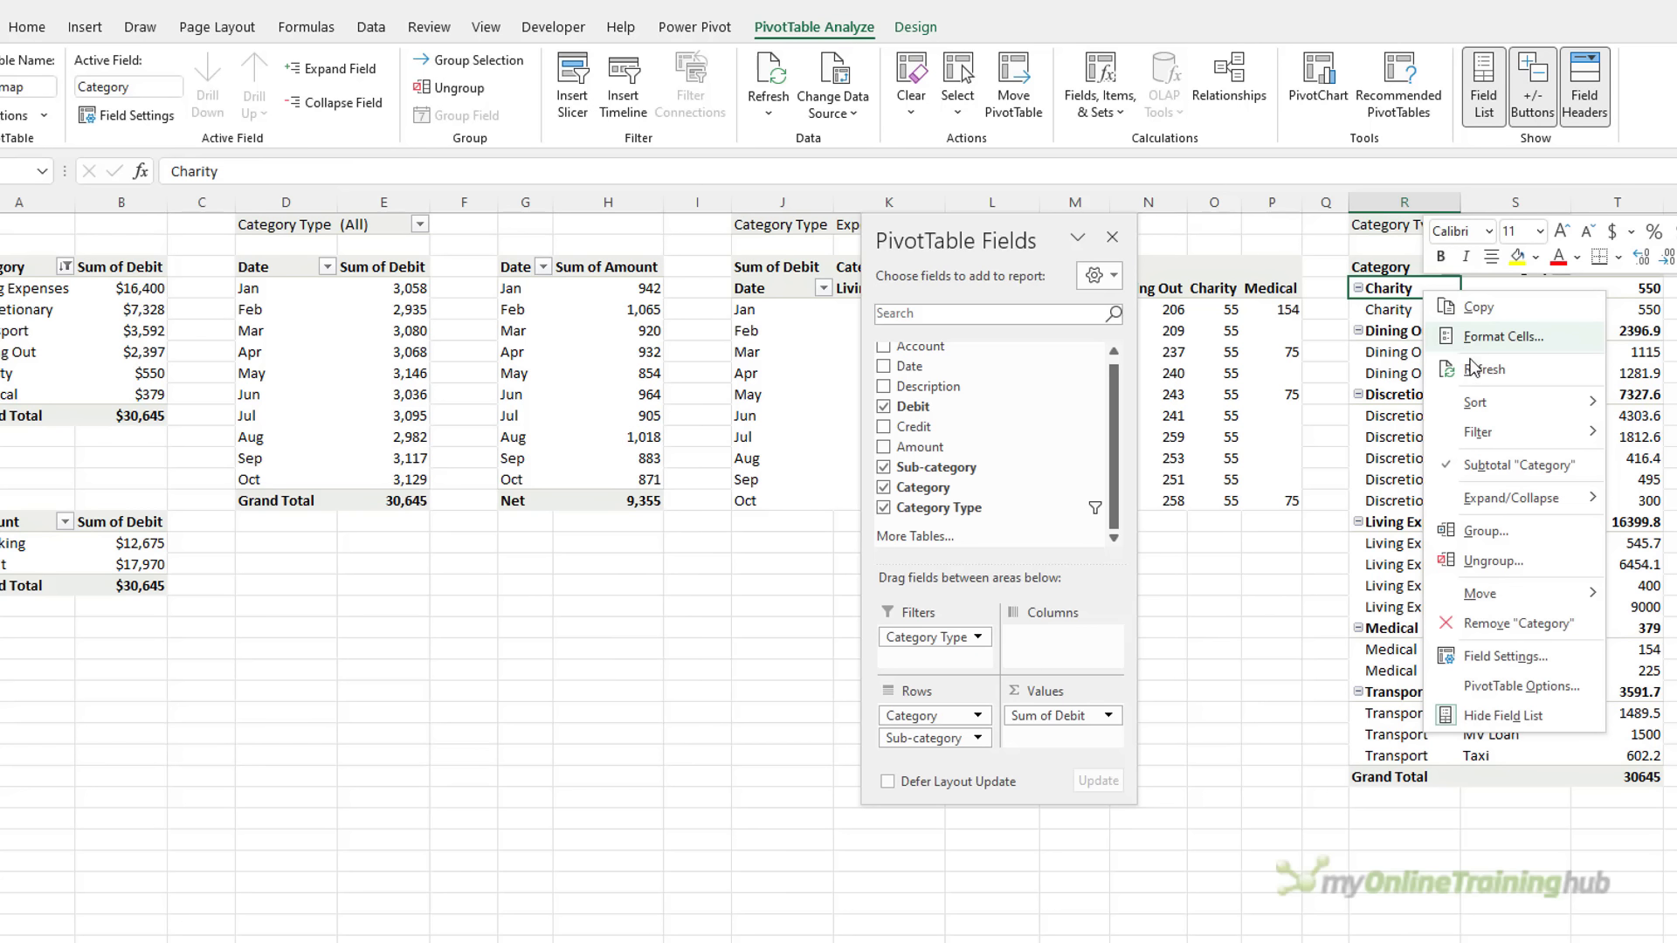
left_click(1520, 467)
left_click(915, 27)
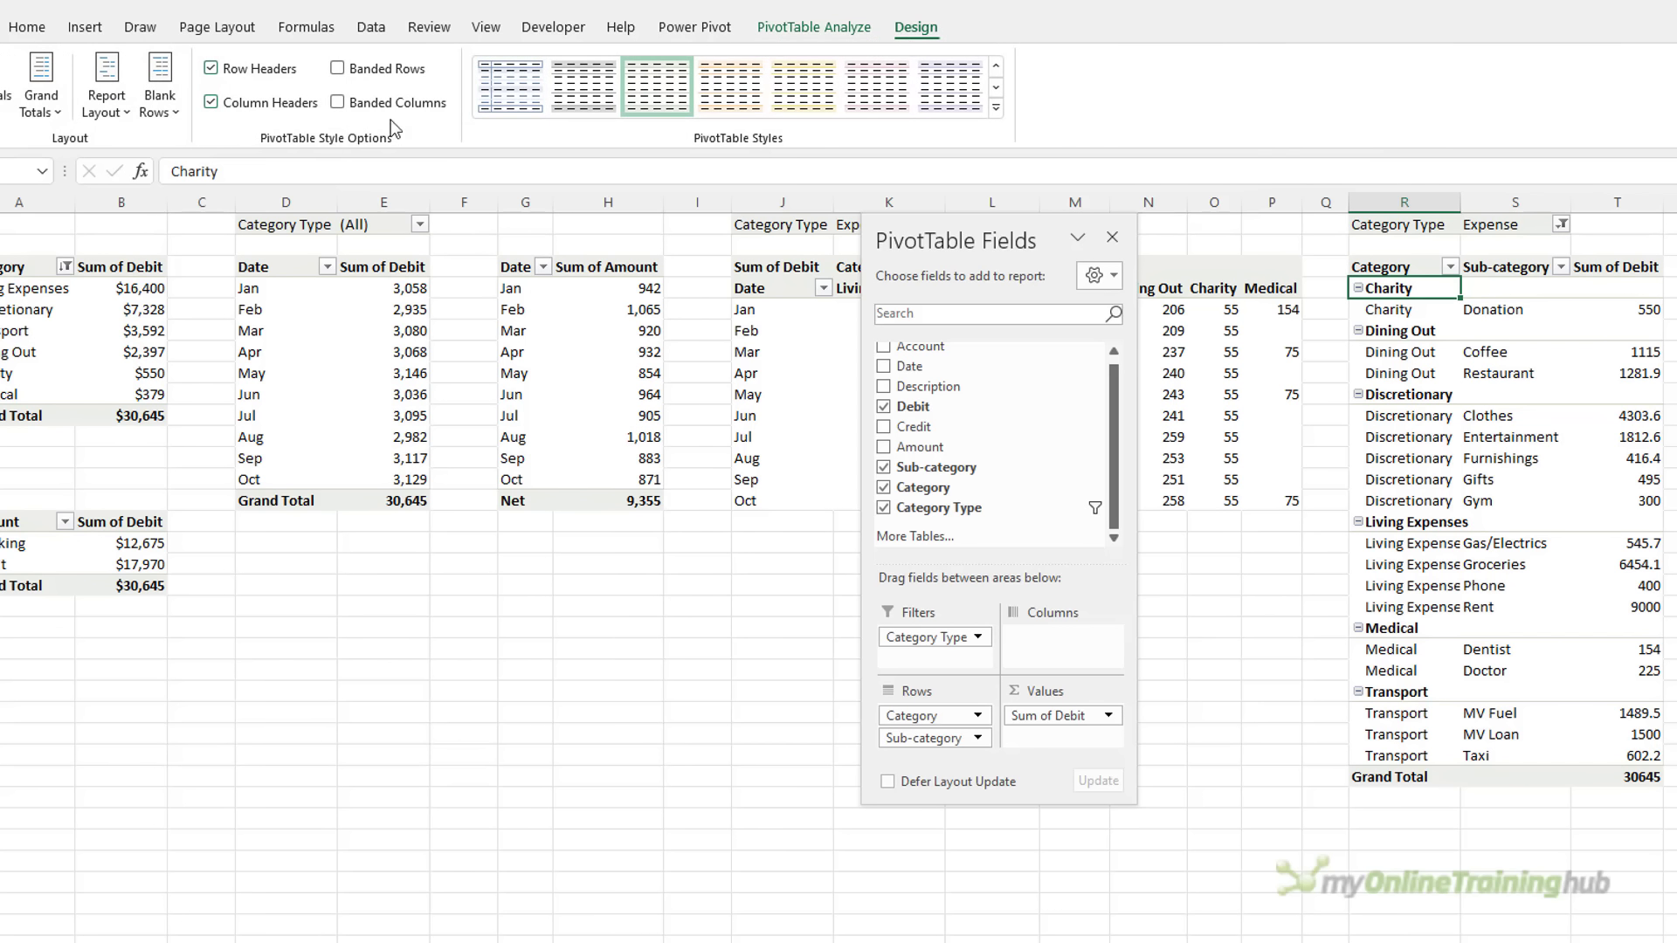
left_click(107, 92)
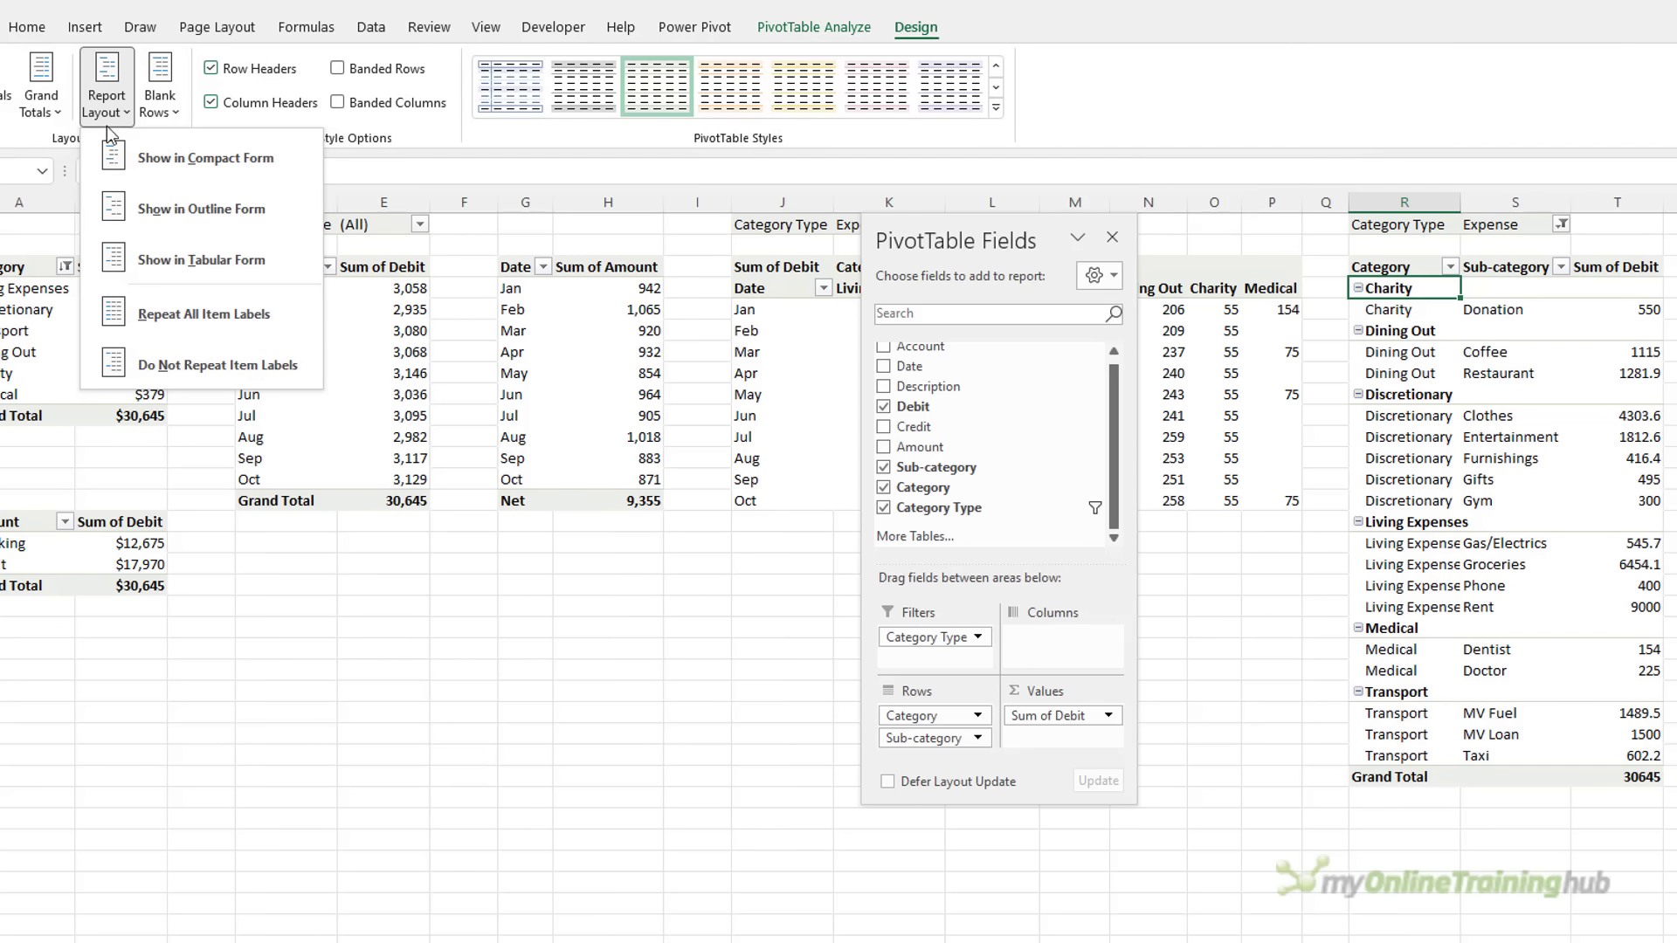
left_click(280, 264)
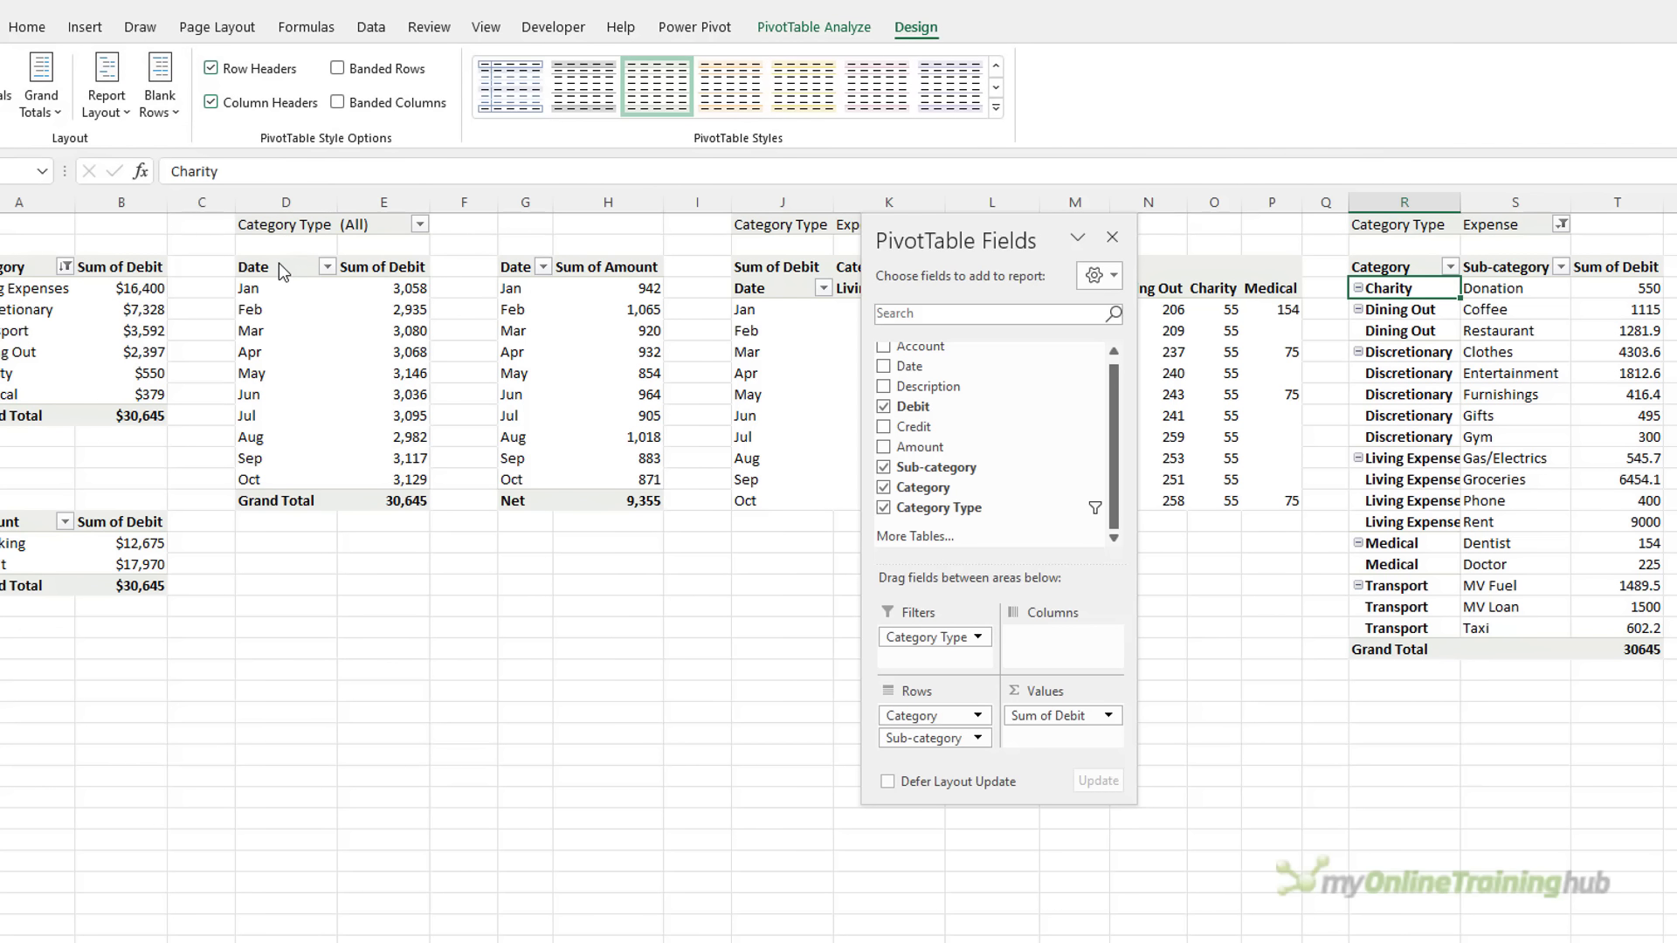
right_click(1414, 653)
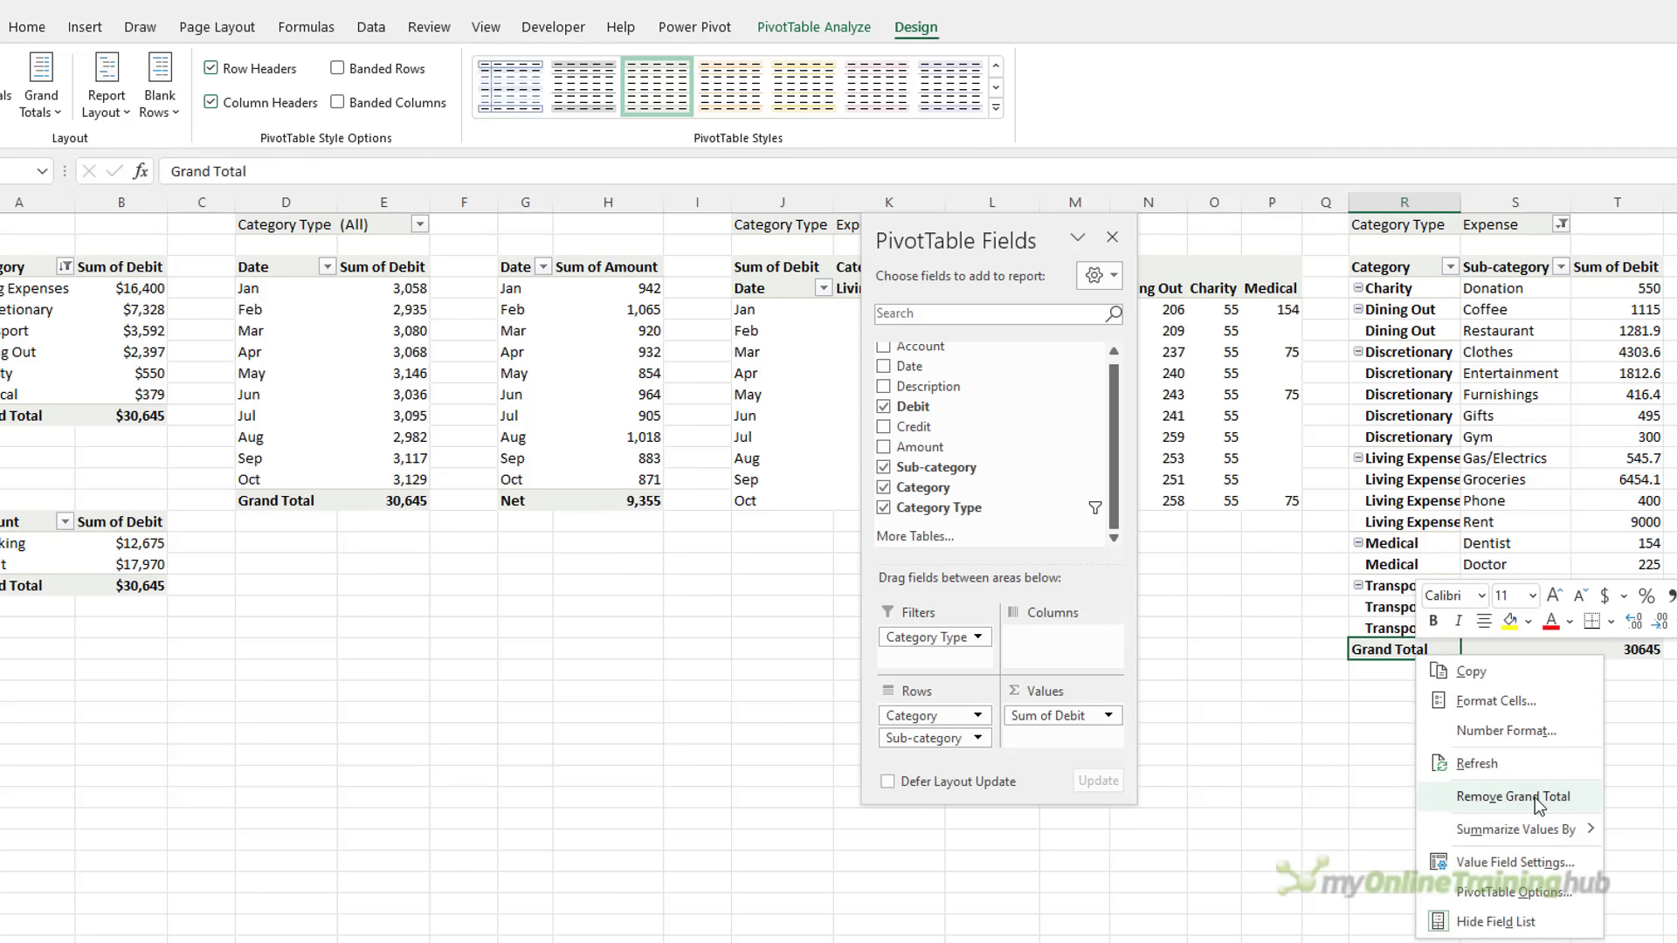
left_click(1537, 798)
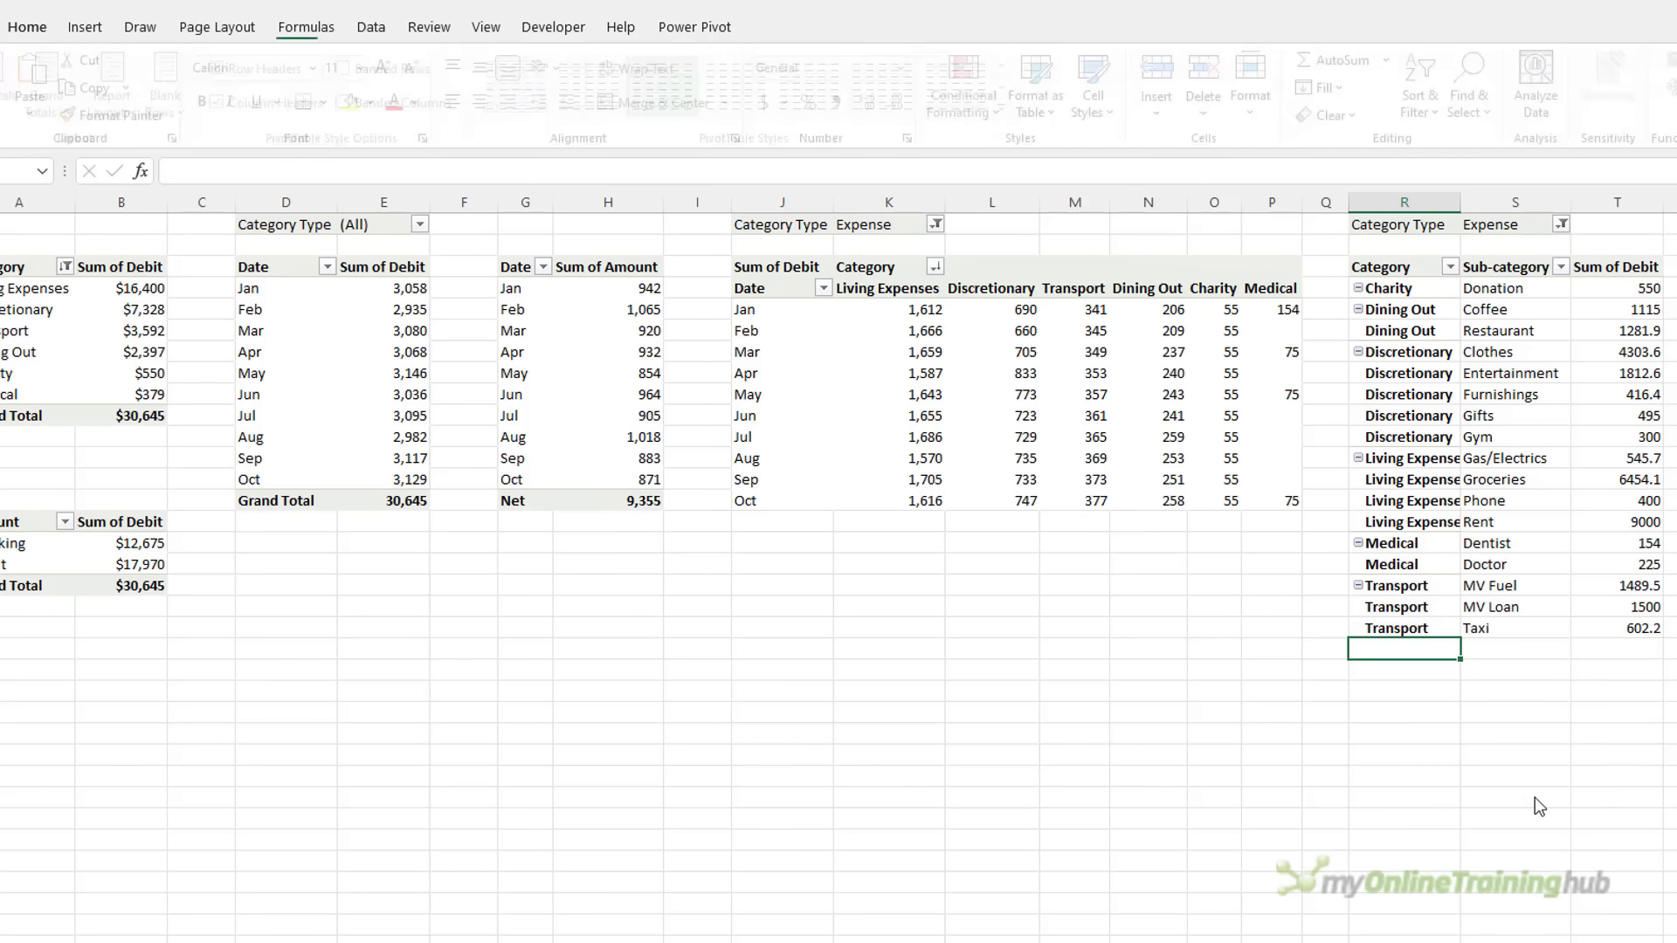
left_click(1432, 315)
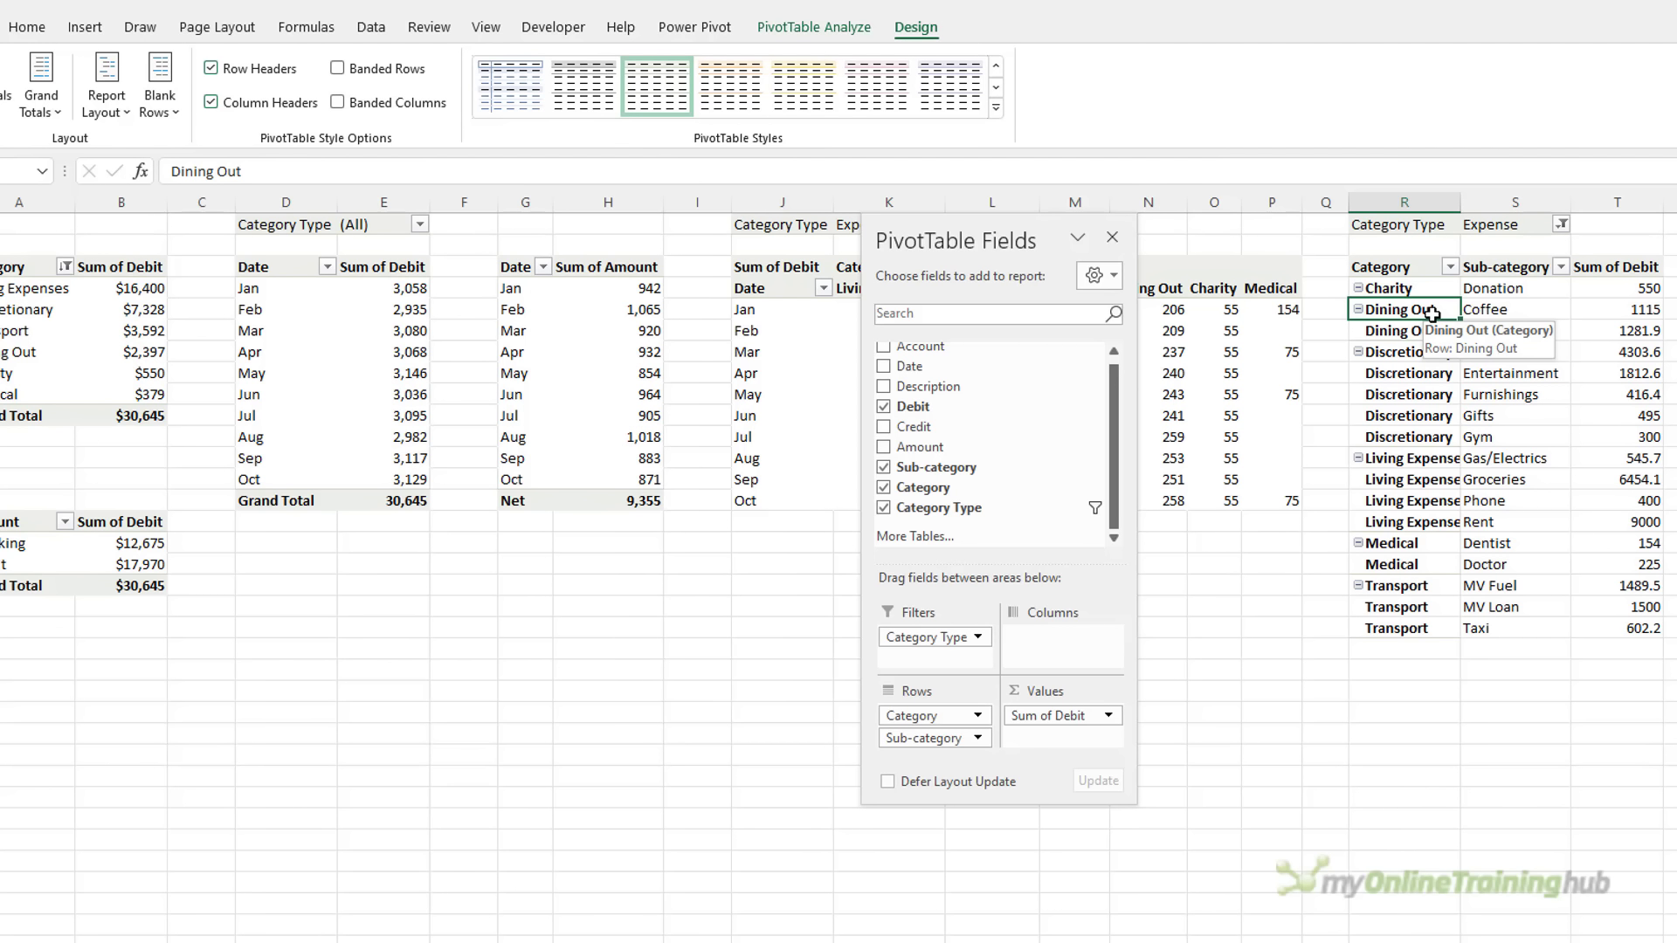
left_click(813, 27)
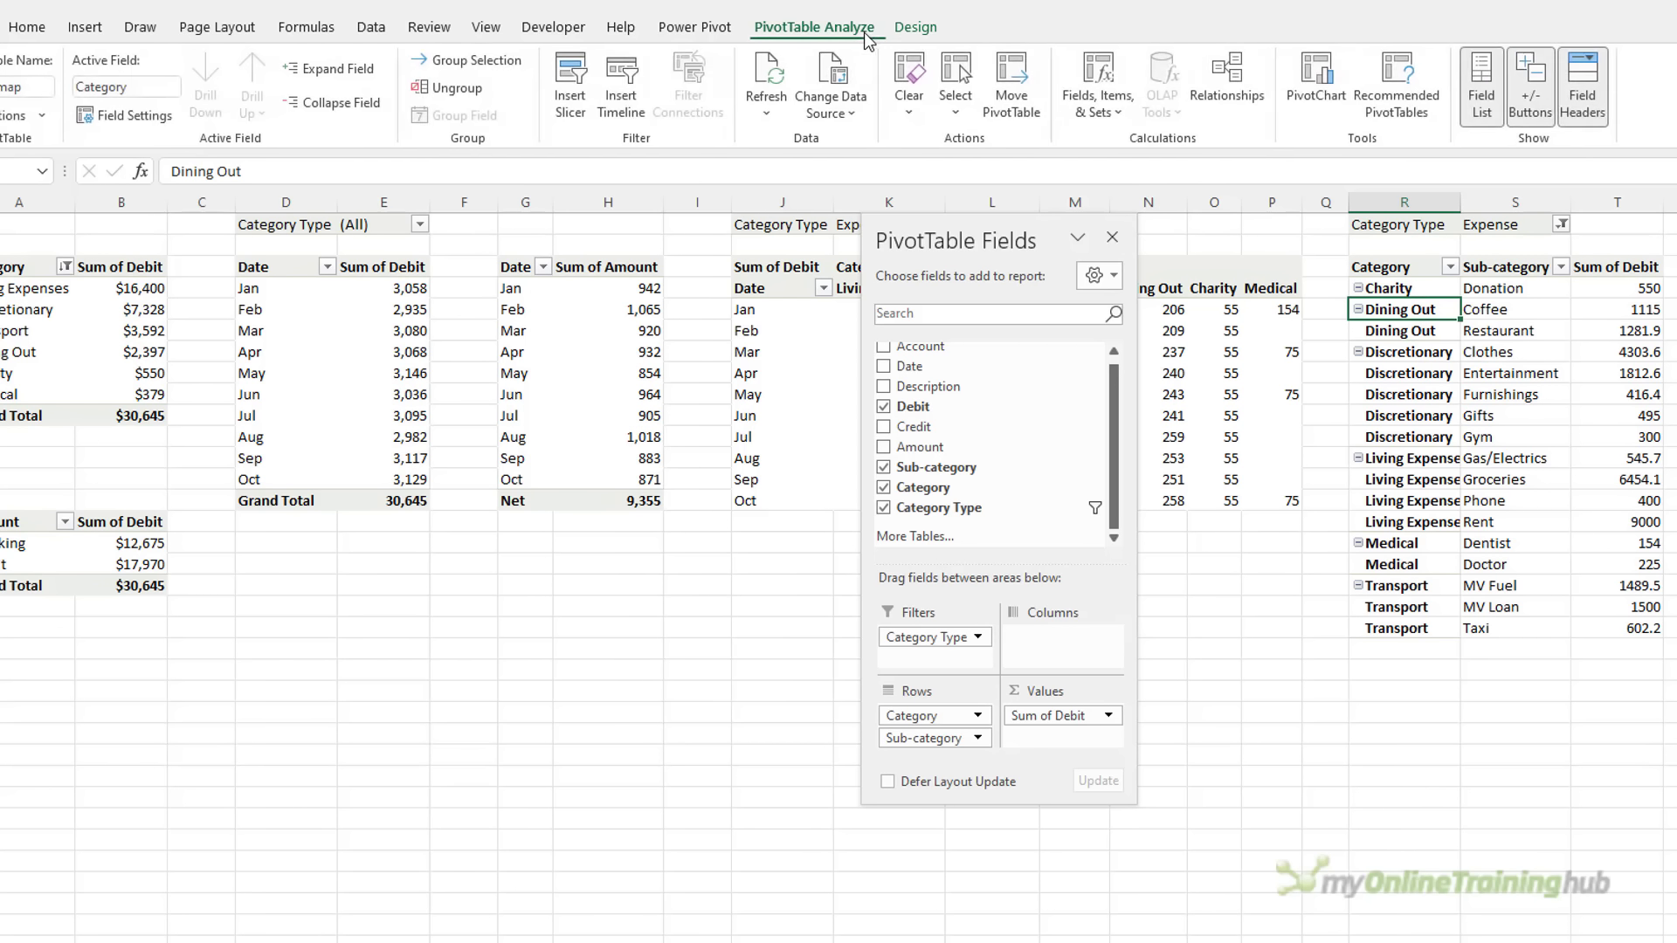
Try a Treemap PivotChart, then cancel since treemaps can't use pivot data
left_click(1318, 79)
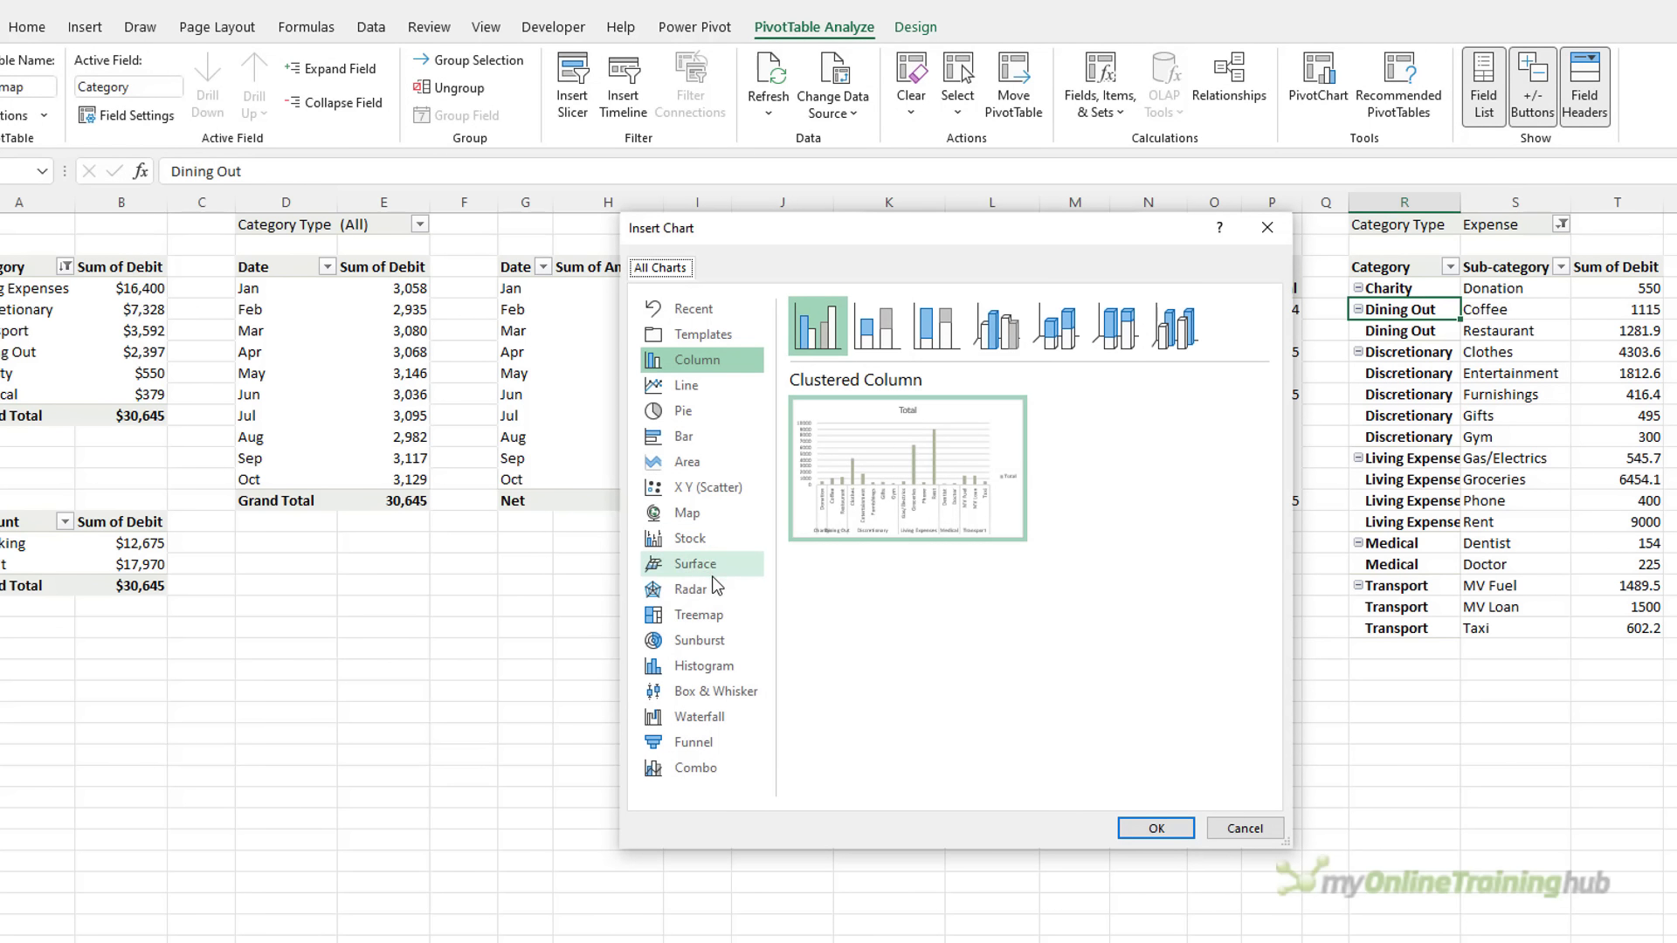
left_click(700, 614)
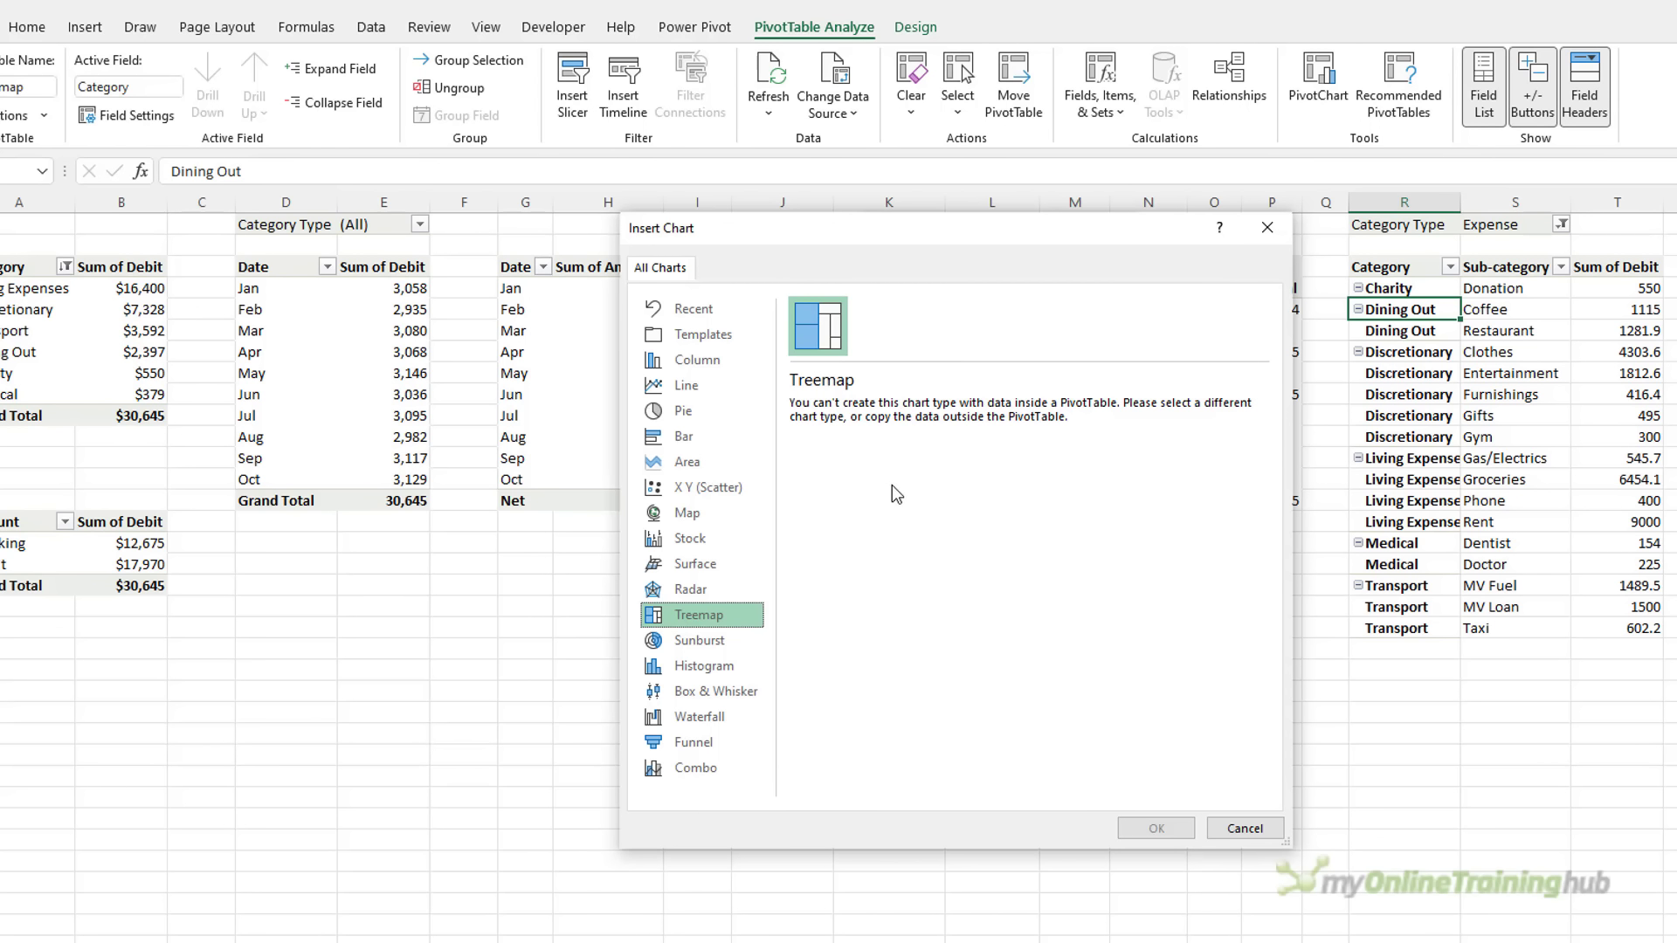
left_click(1245, 828)
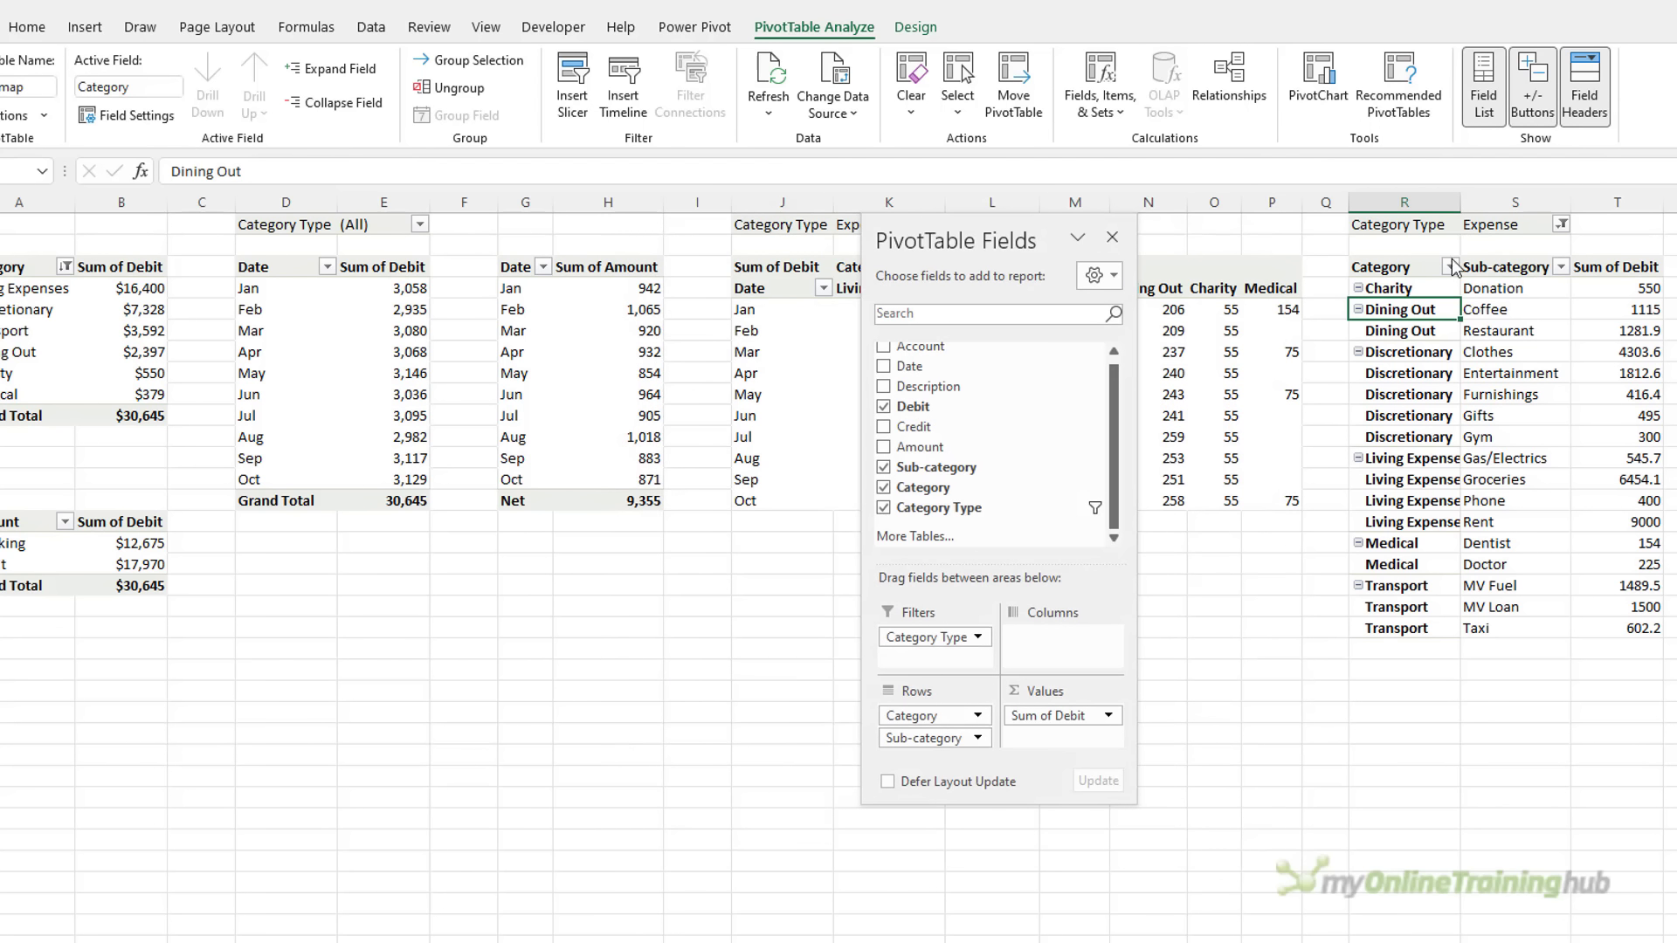
Paste a values-only copy of the PTTreemap pivot into column V beside it
left_click_drag(1437, 267, 1610, 628)
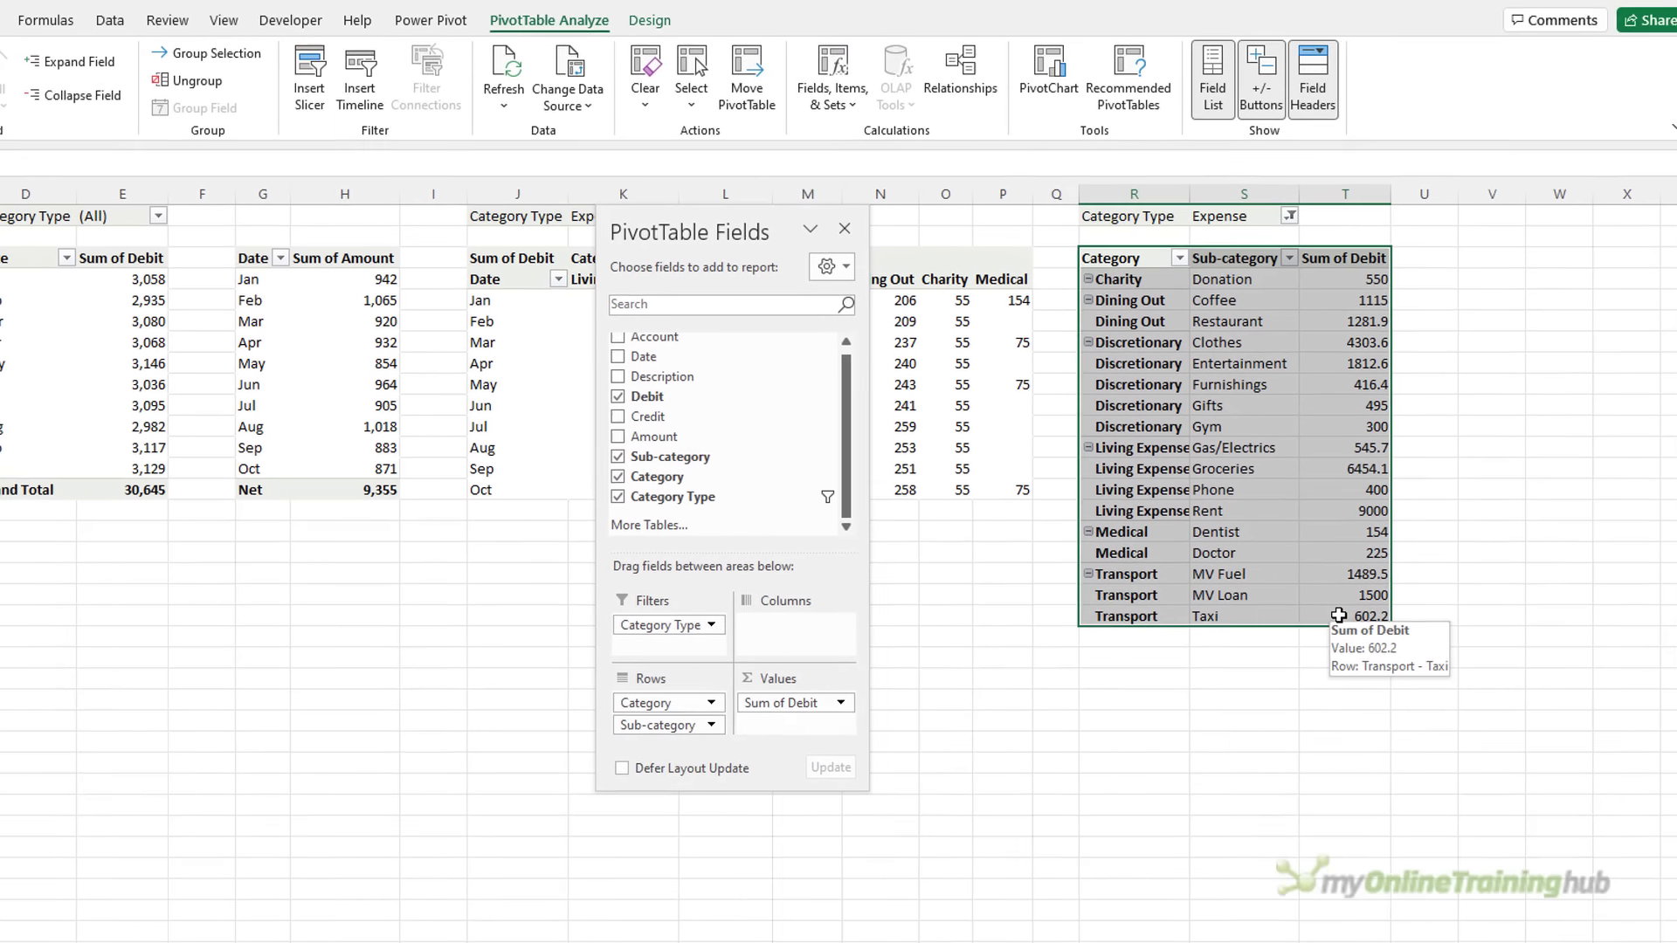
key("ctrl+c")
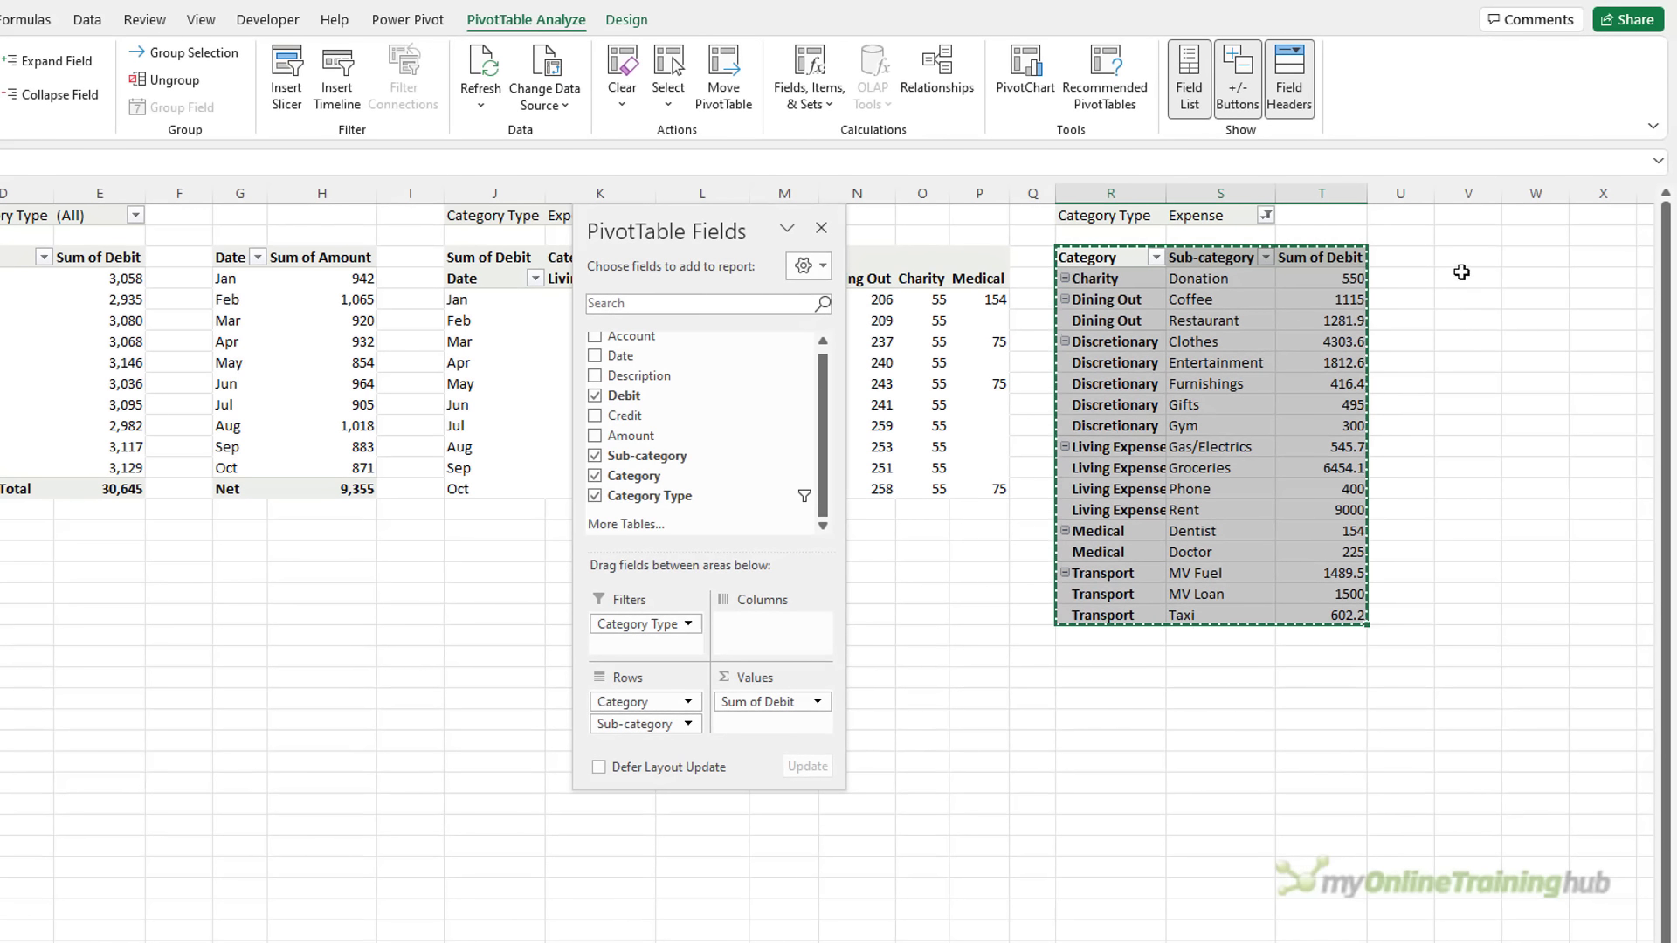
left_click(1459, 256)
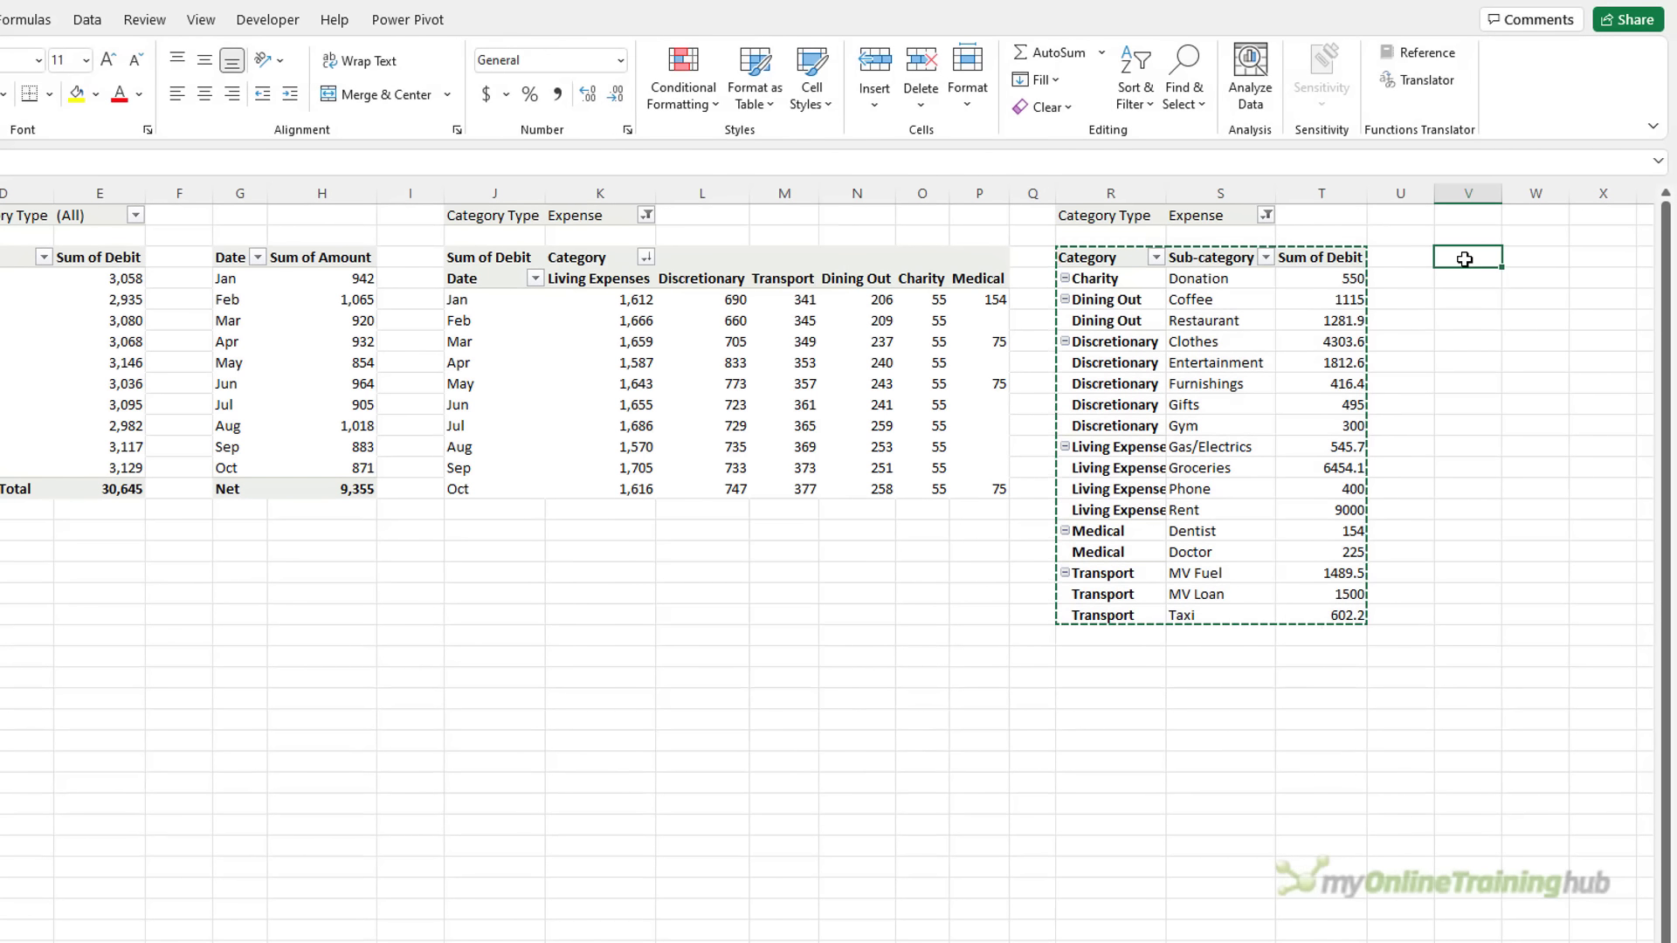
key("alt")
key("e")
key("s")
key("v")
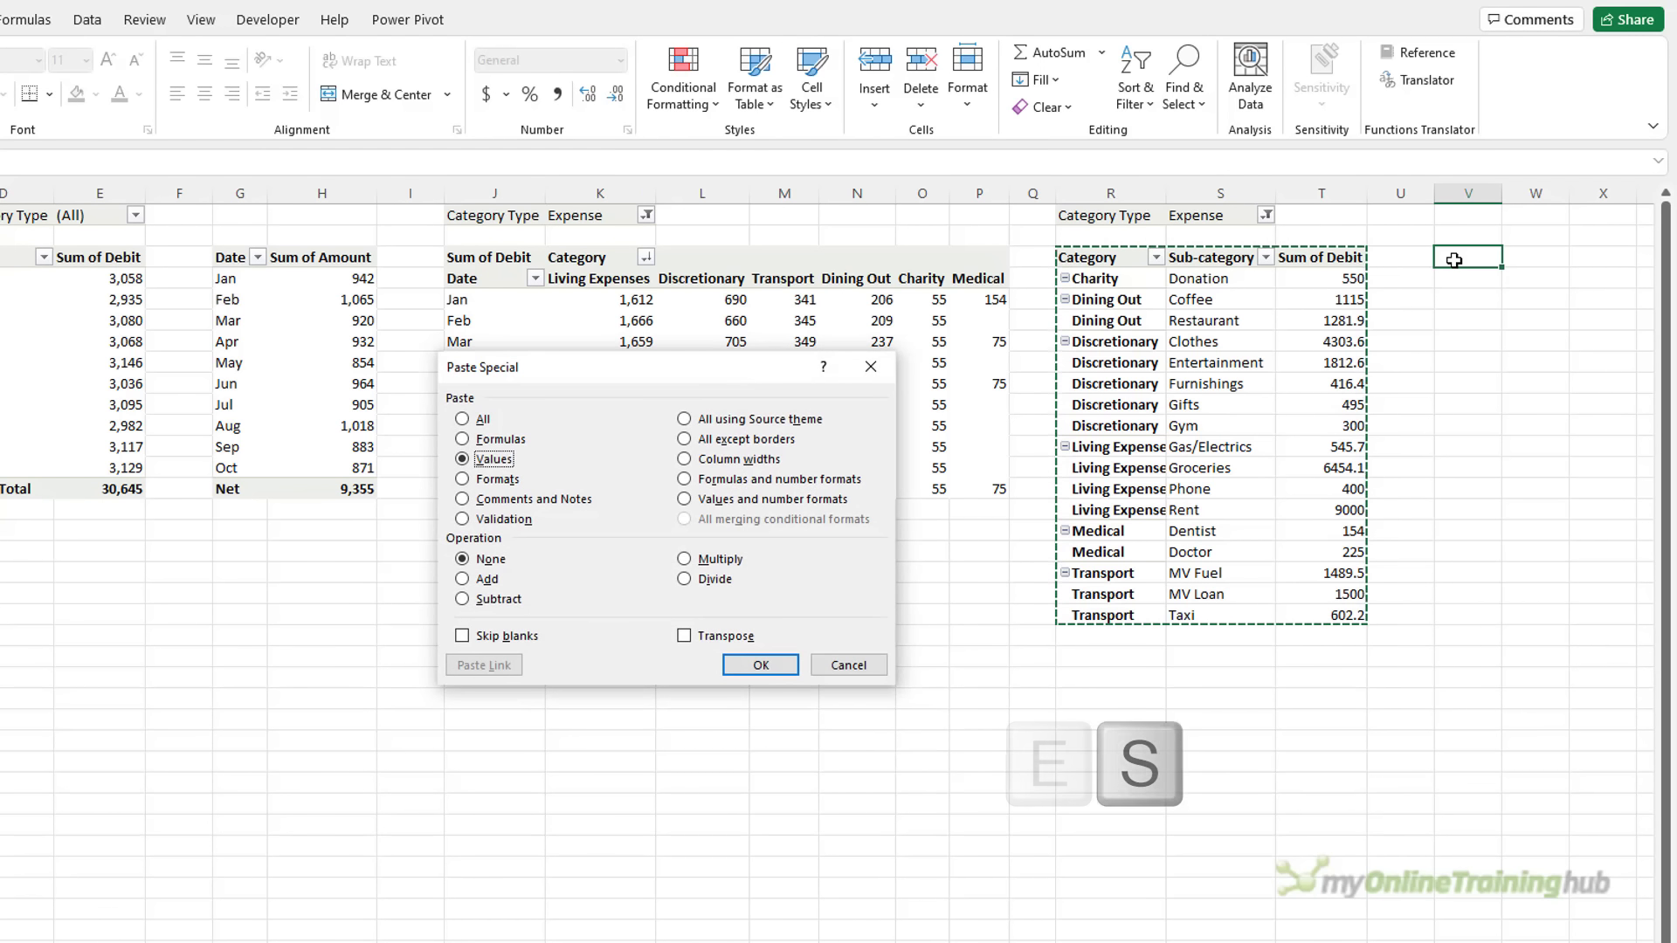
key("Return")
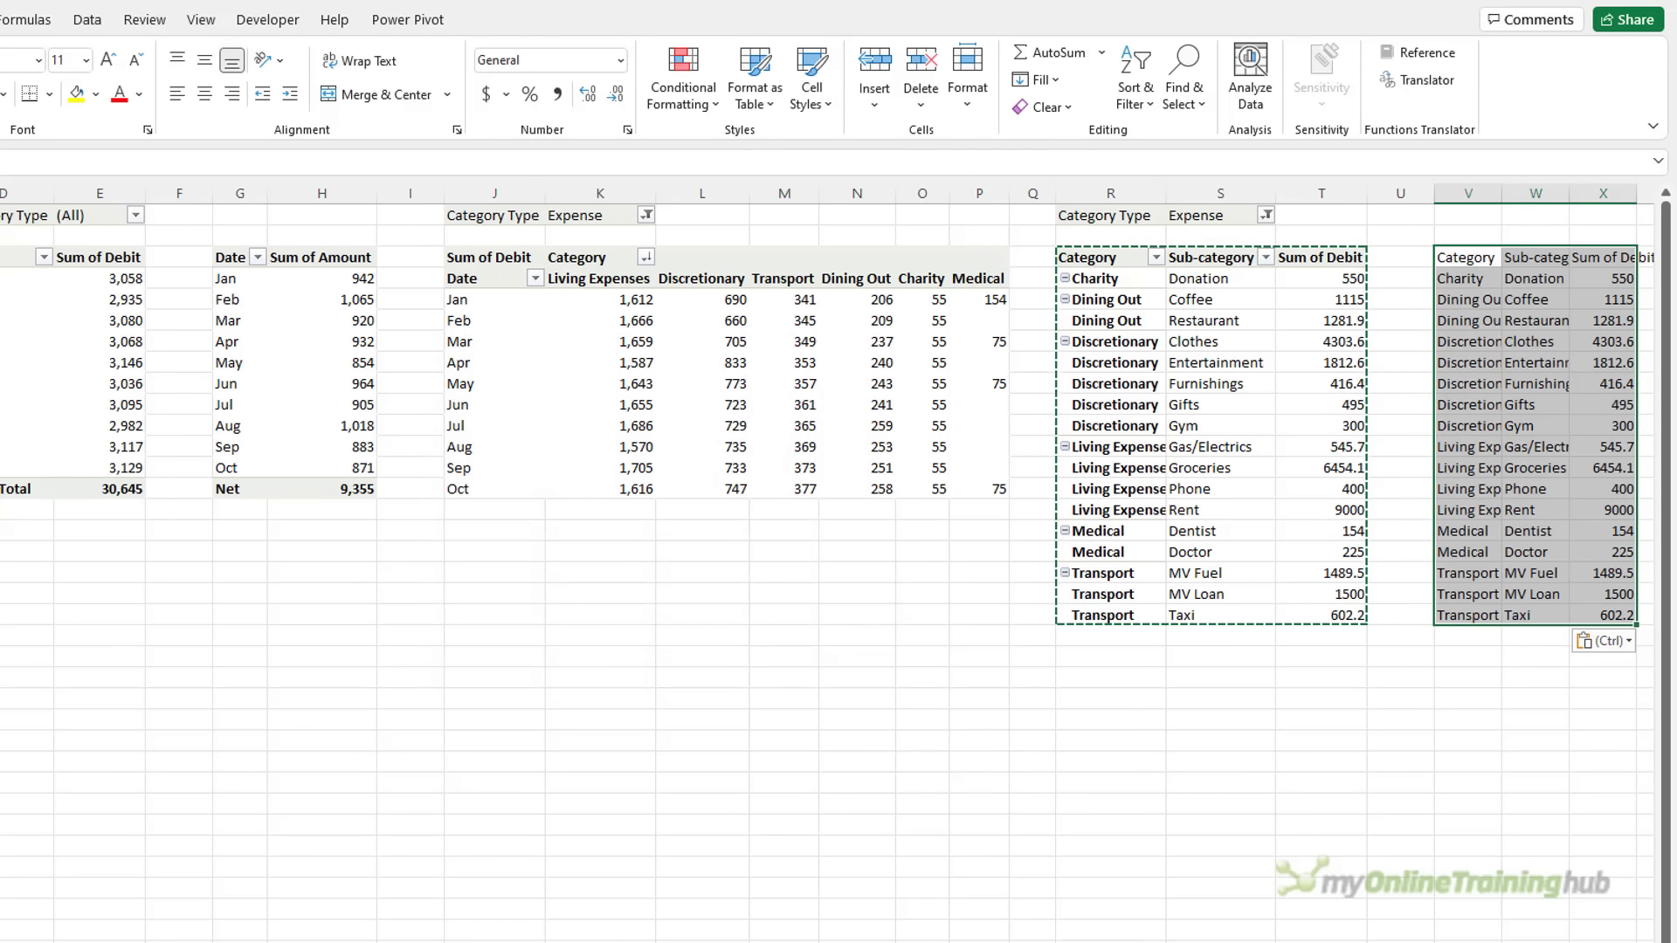
scroll(830, 559, "right", 3)
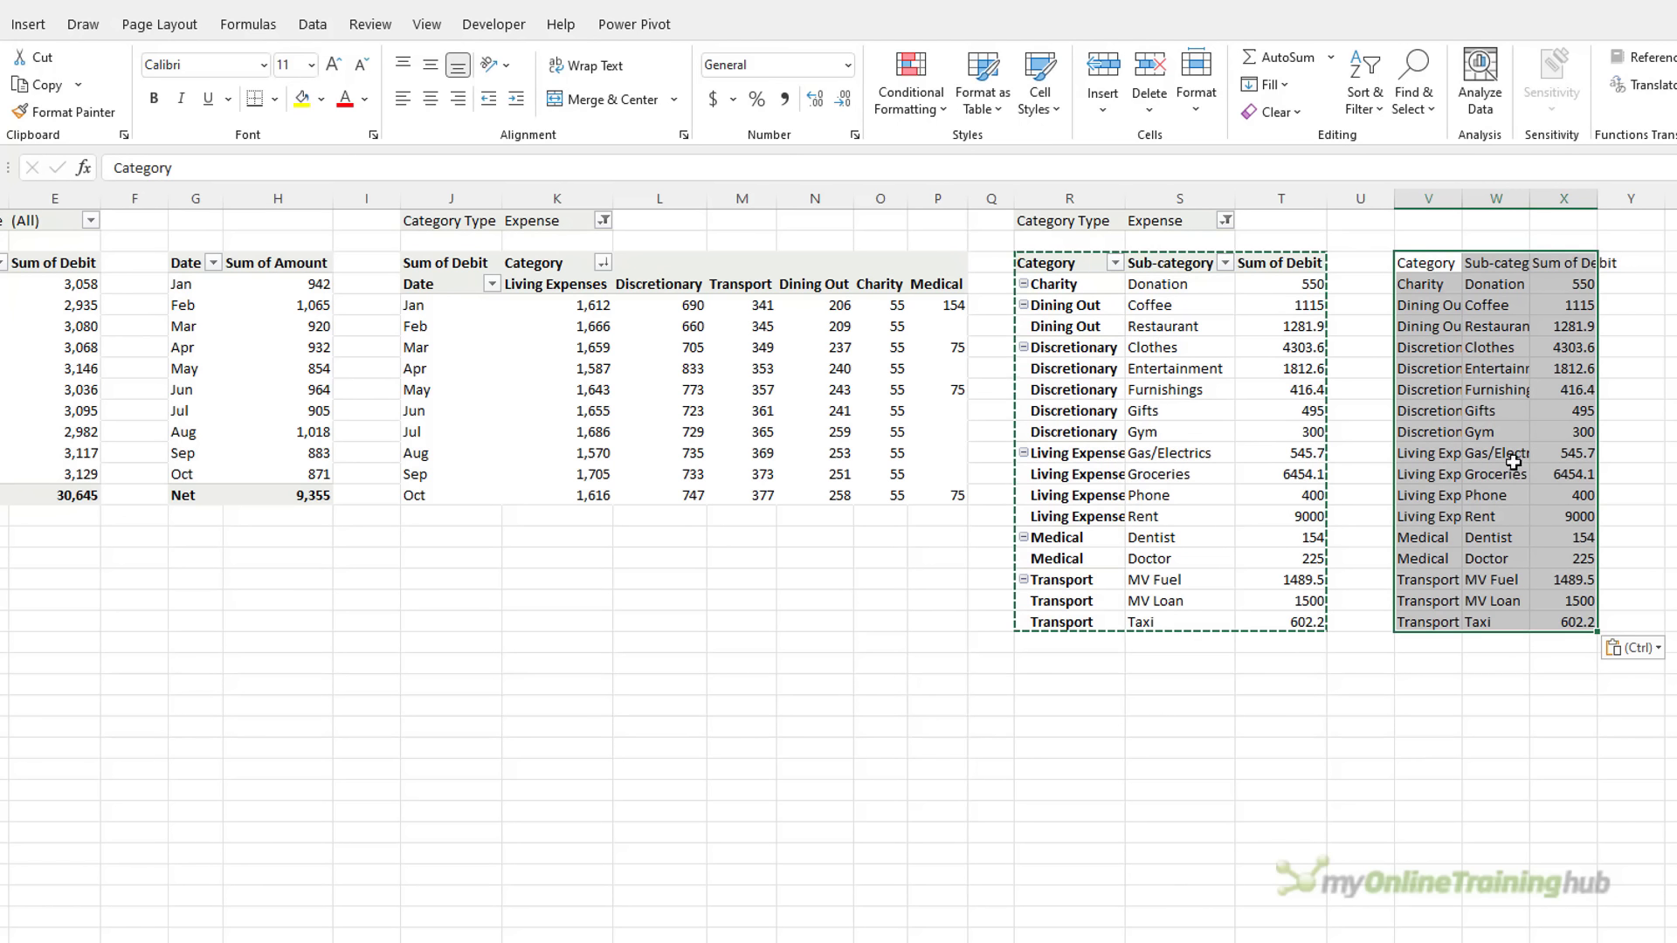
left_click(7, 28)
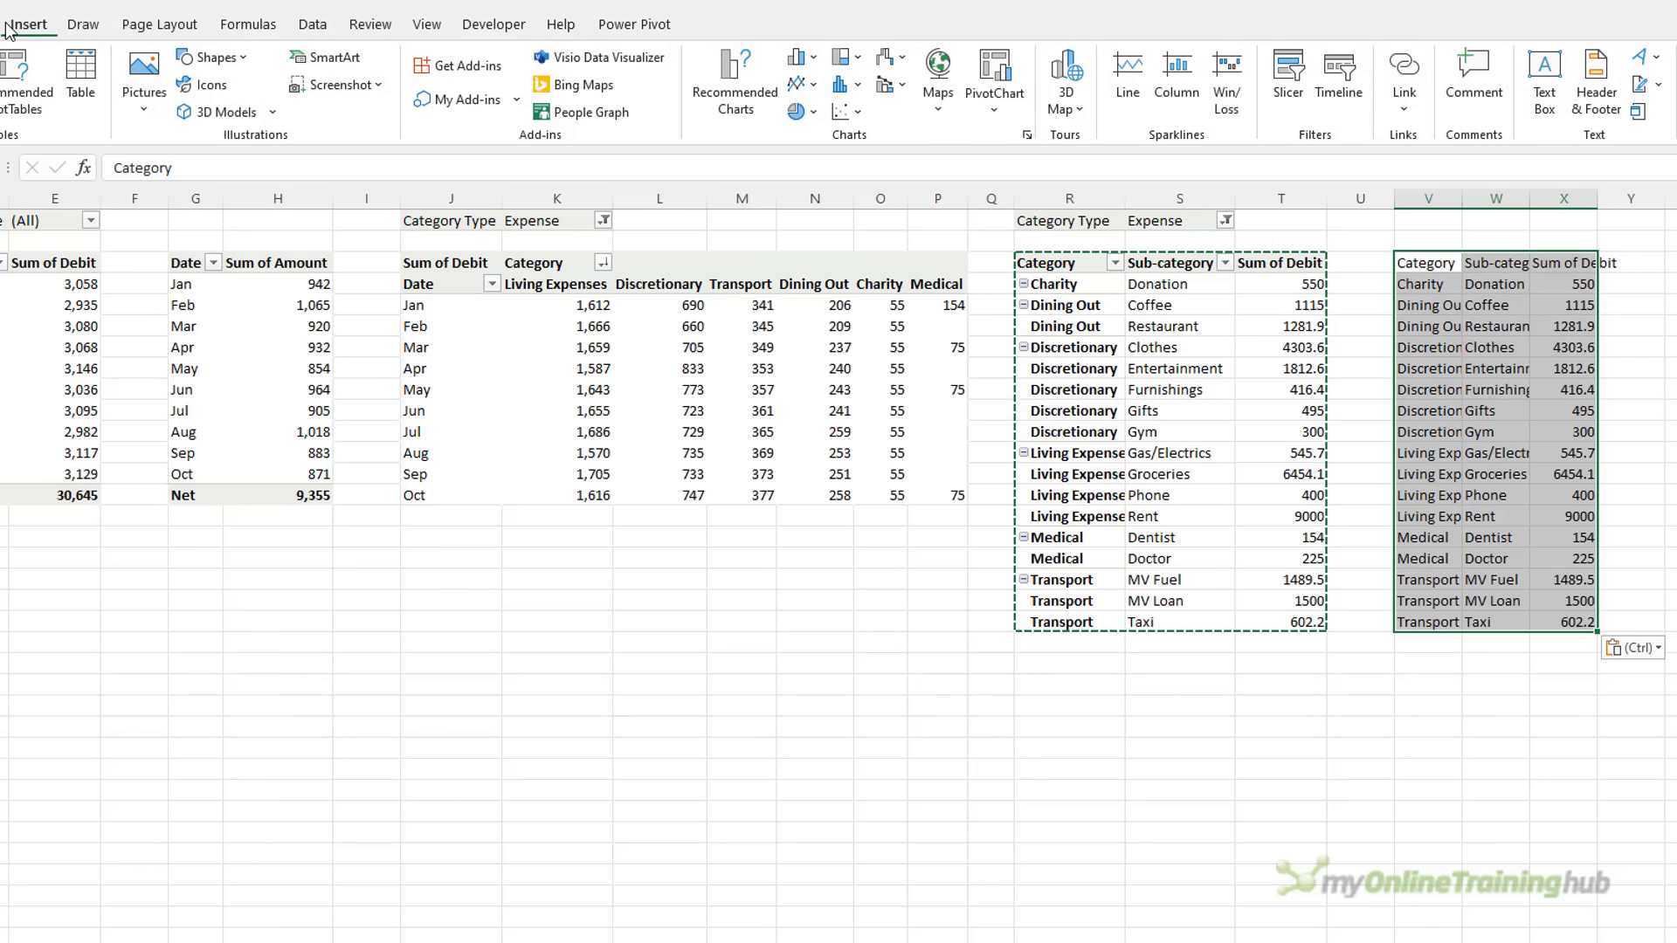
Insert a Treemap chart from the copied data and move it up and left
left_click(844, 58)
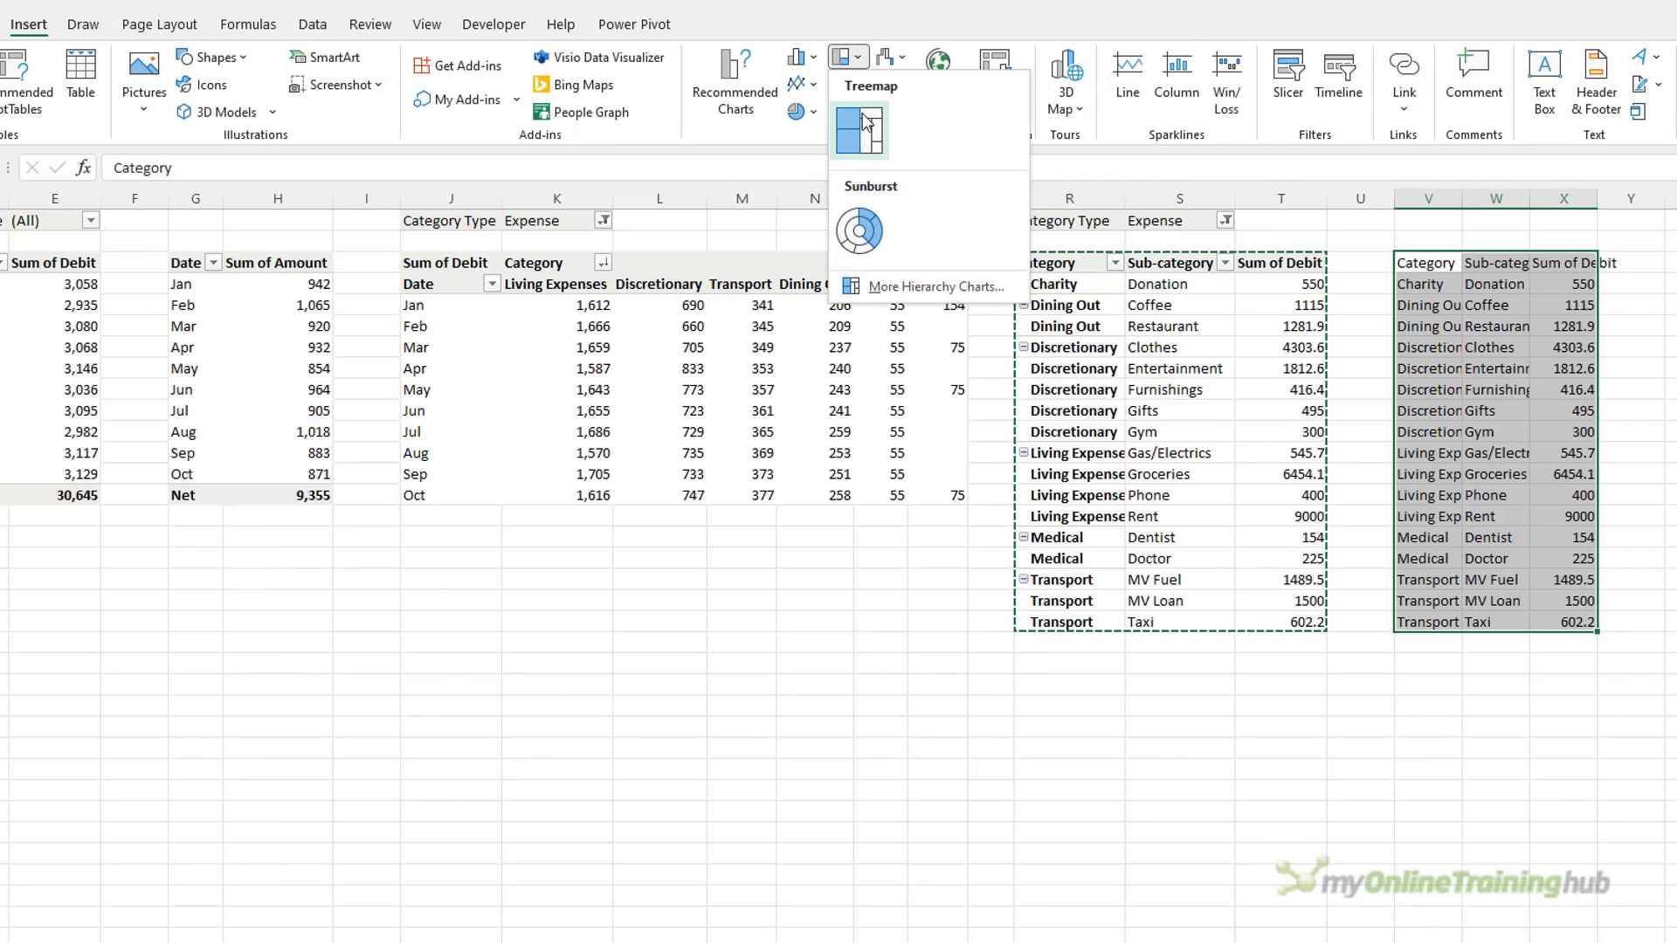
left_click(860, 128)
left_click_drag(682, 496, 378, 324)
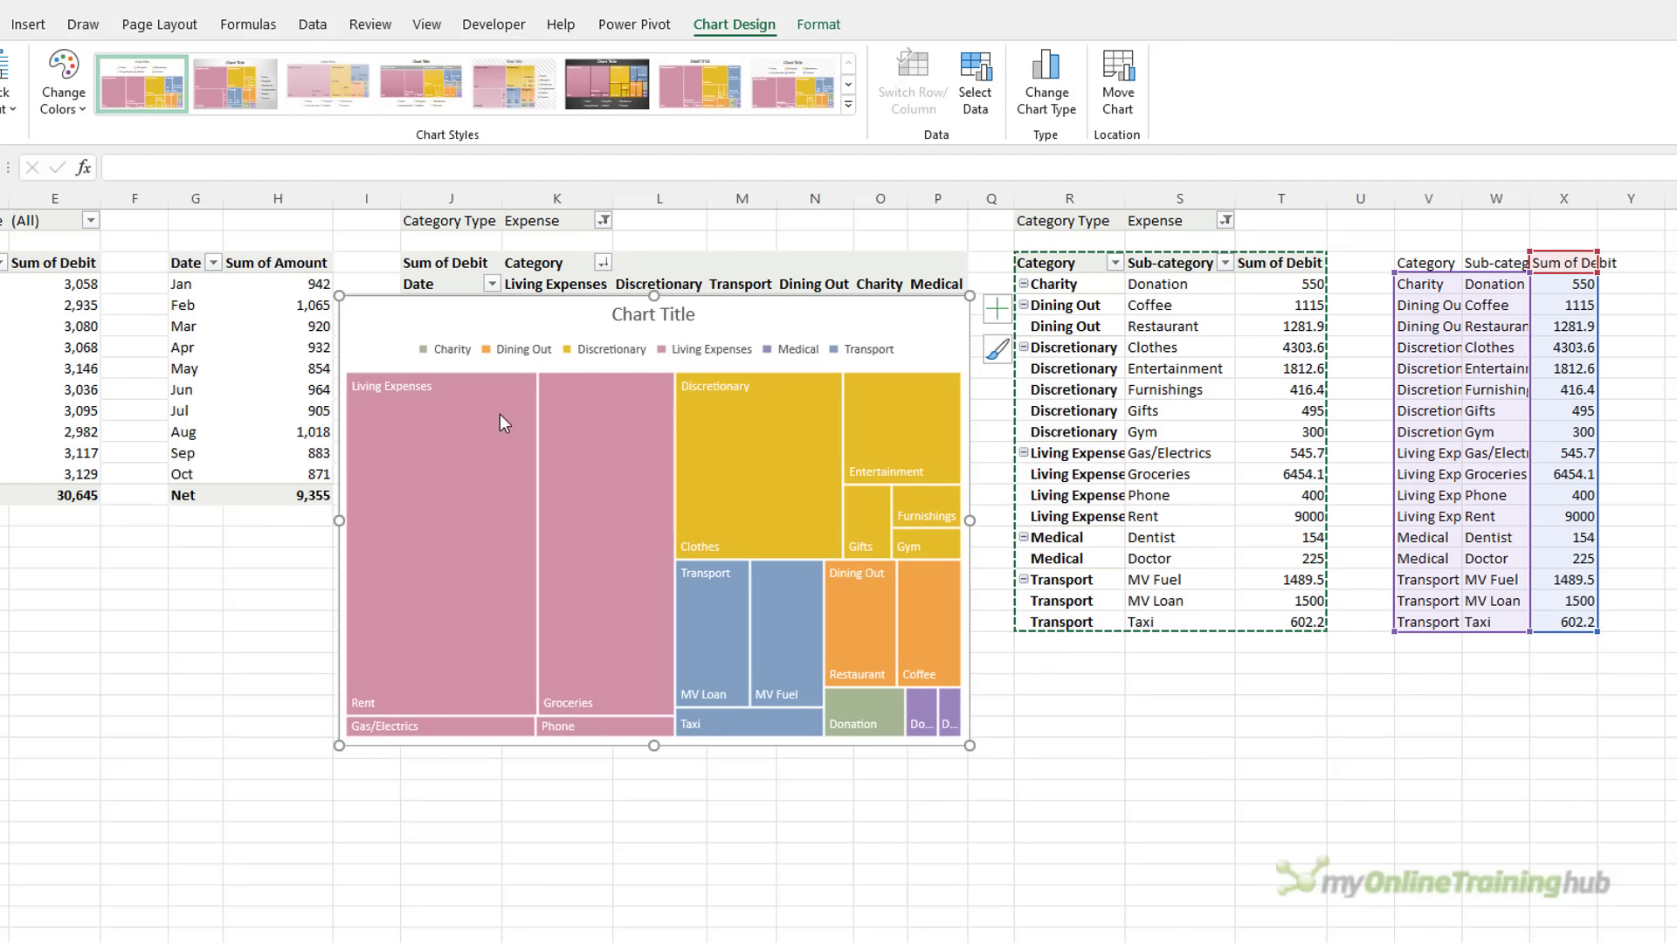
Point the treemap's Sum of Debit series to name T3 and values T4:T20
right_click(580, 442)
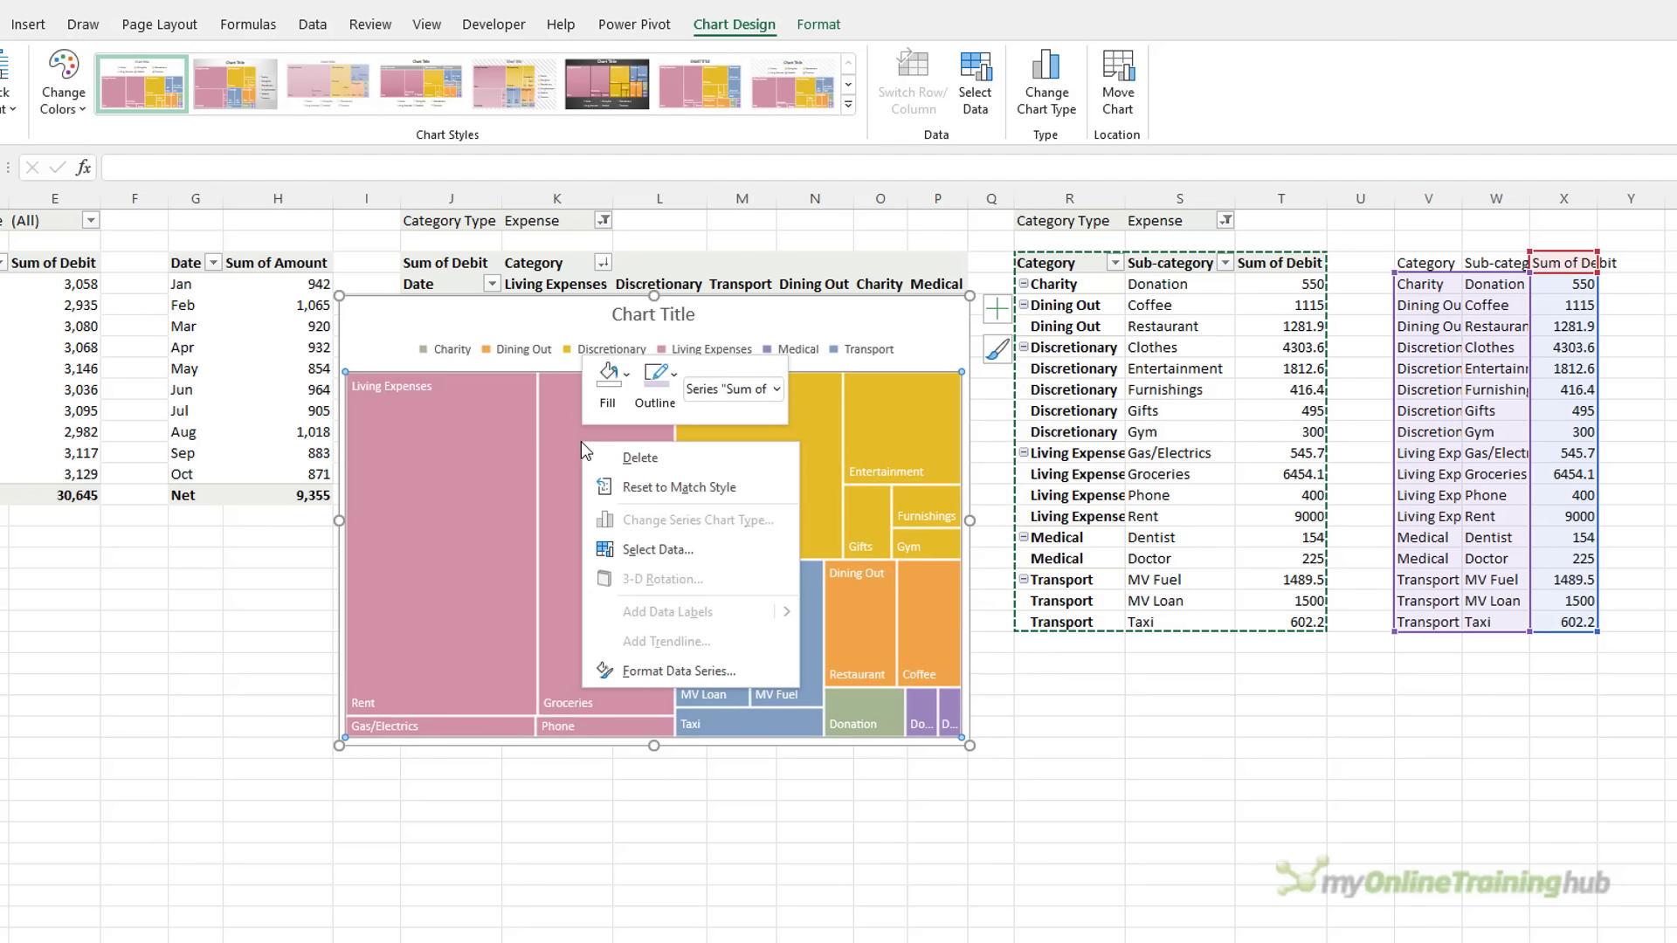
left_click(699, 552)
left_click(693, 552)
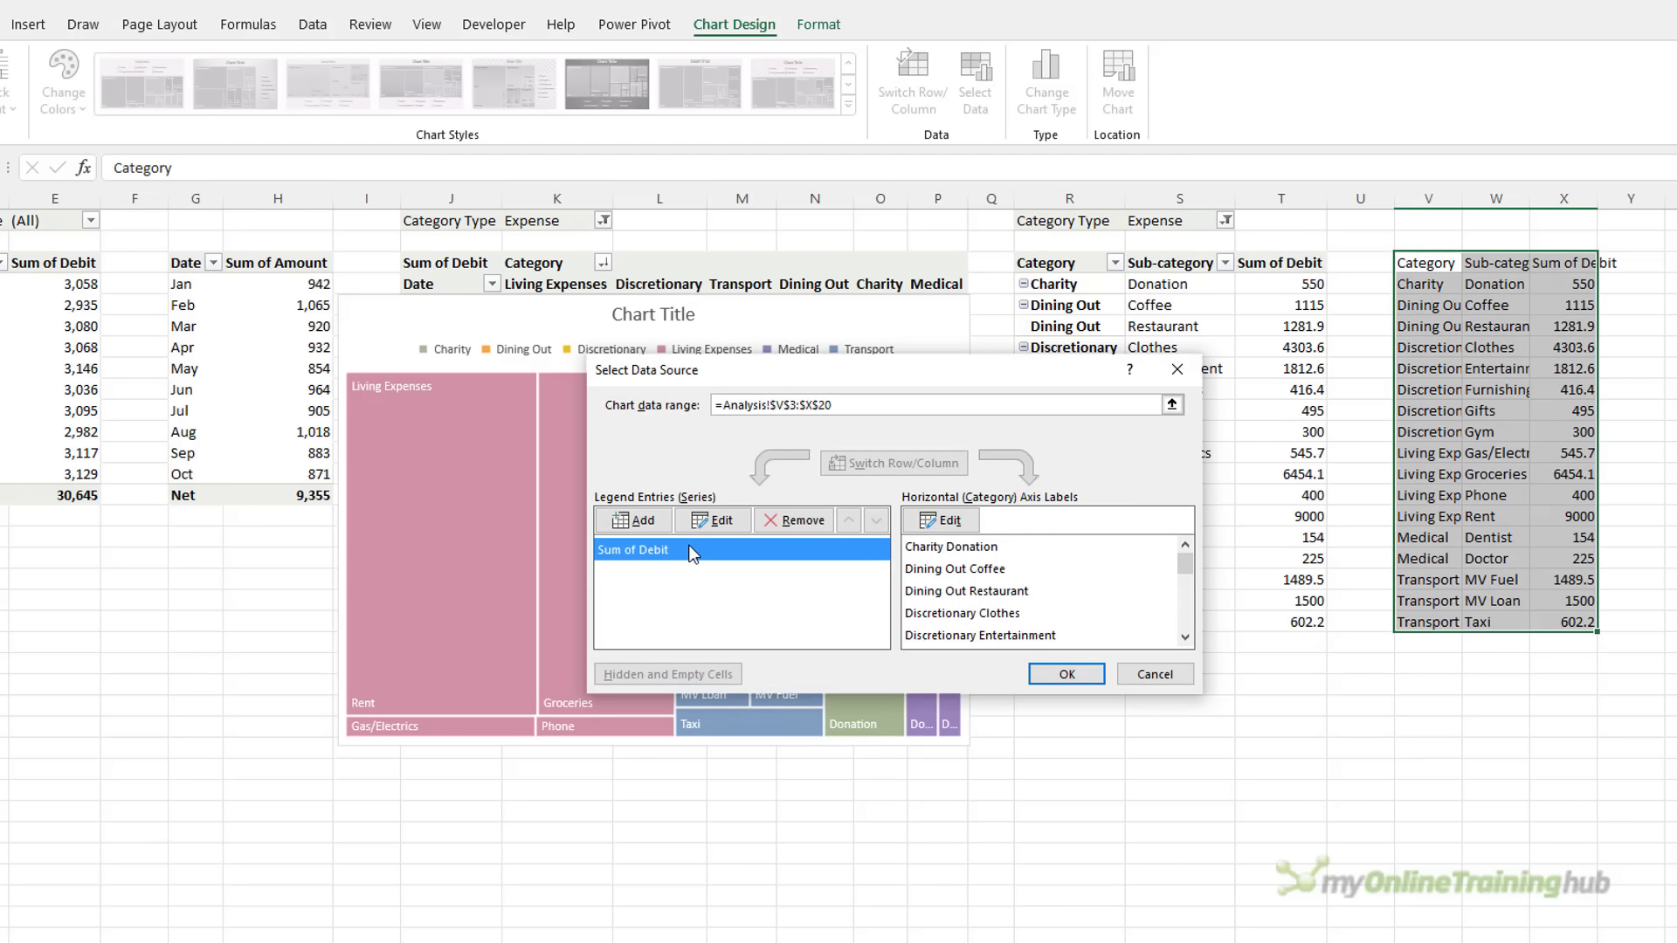
left_click(711, 520)
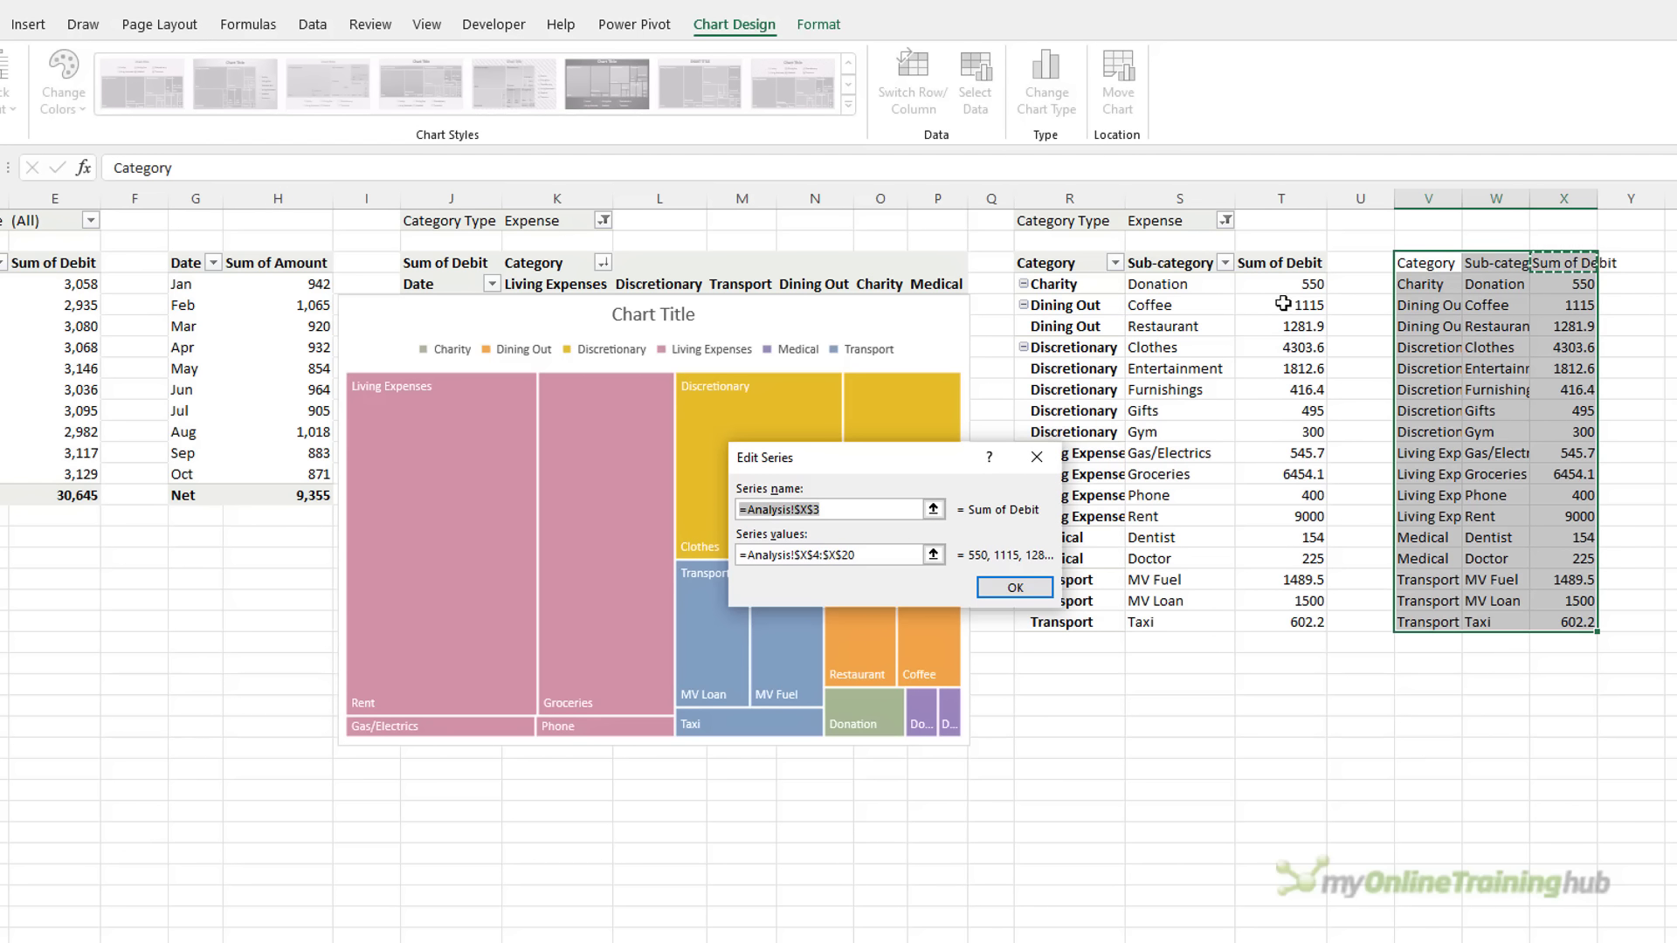
left_click(1281, 263)
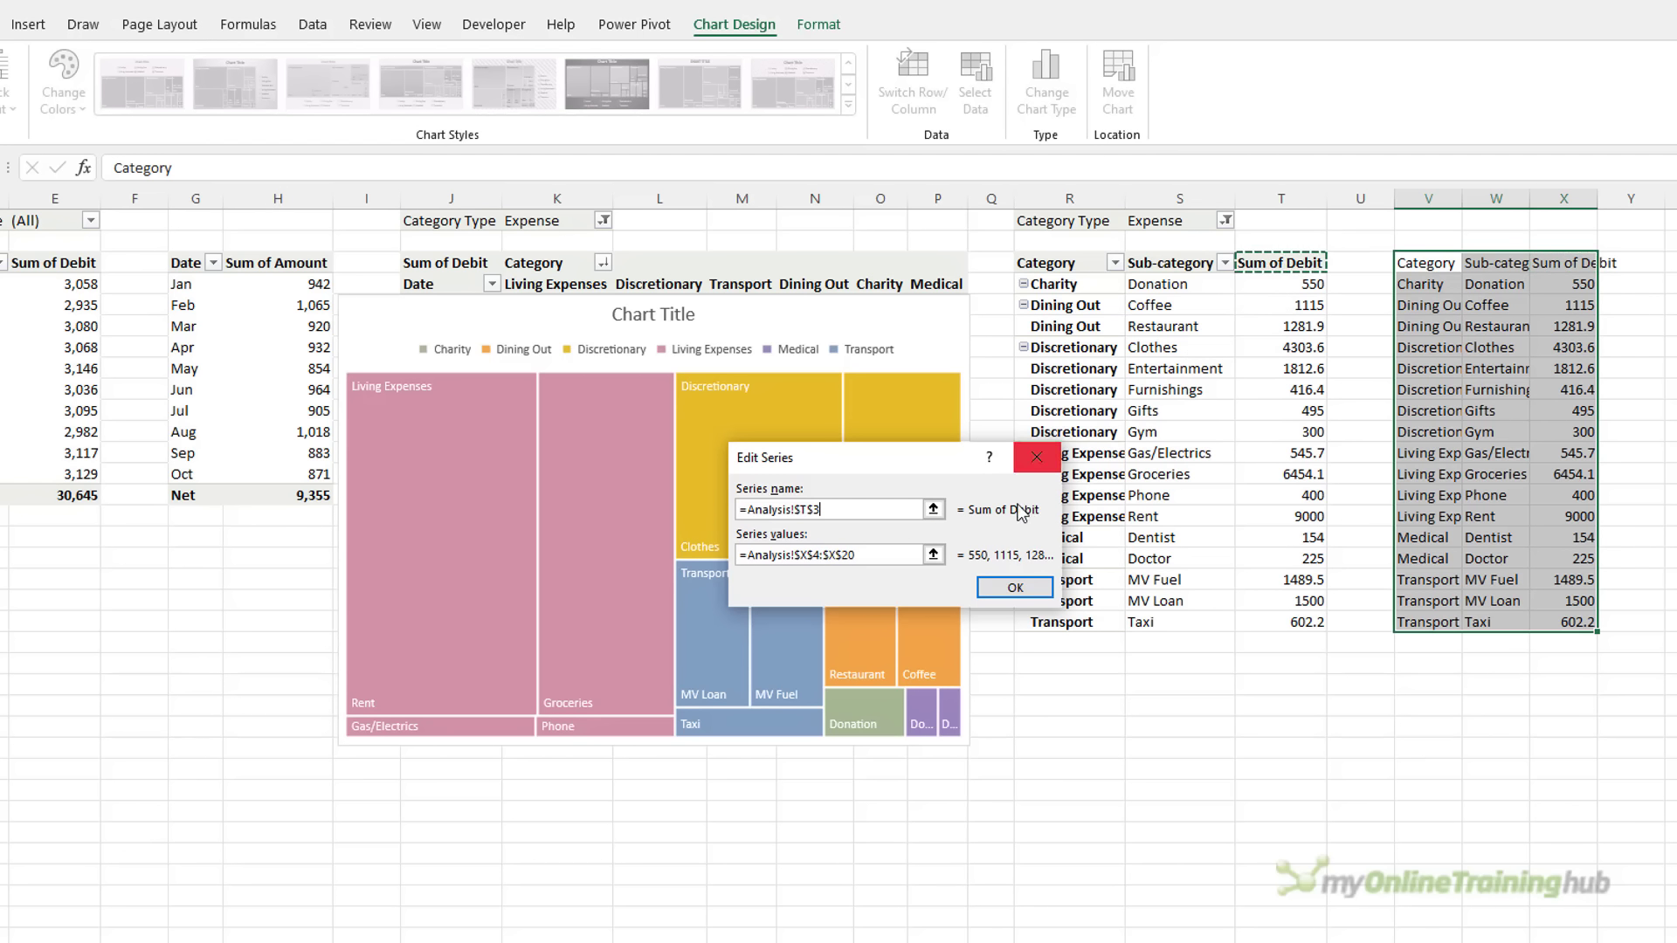
left_click(885, 553)
key("ctrl+a")
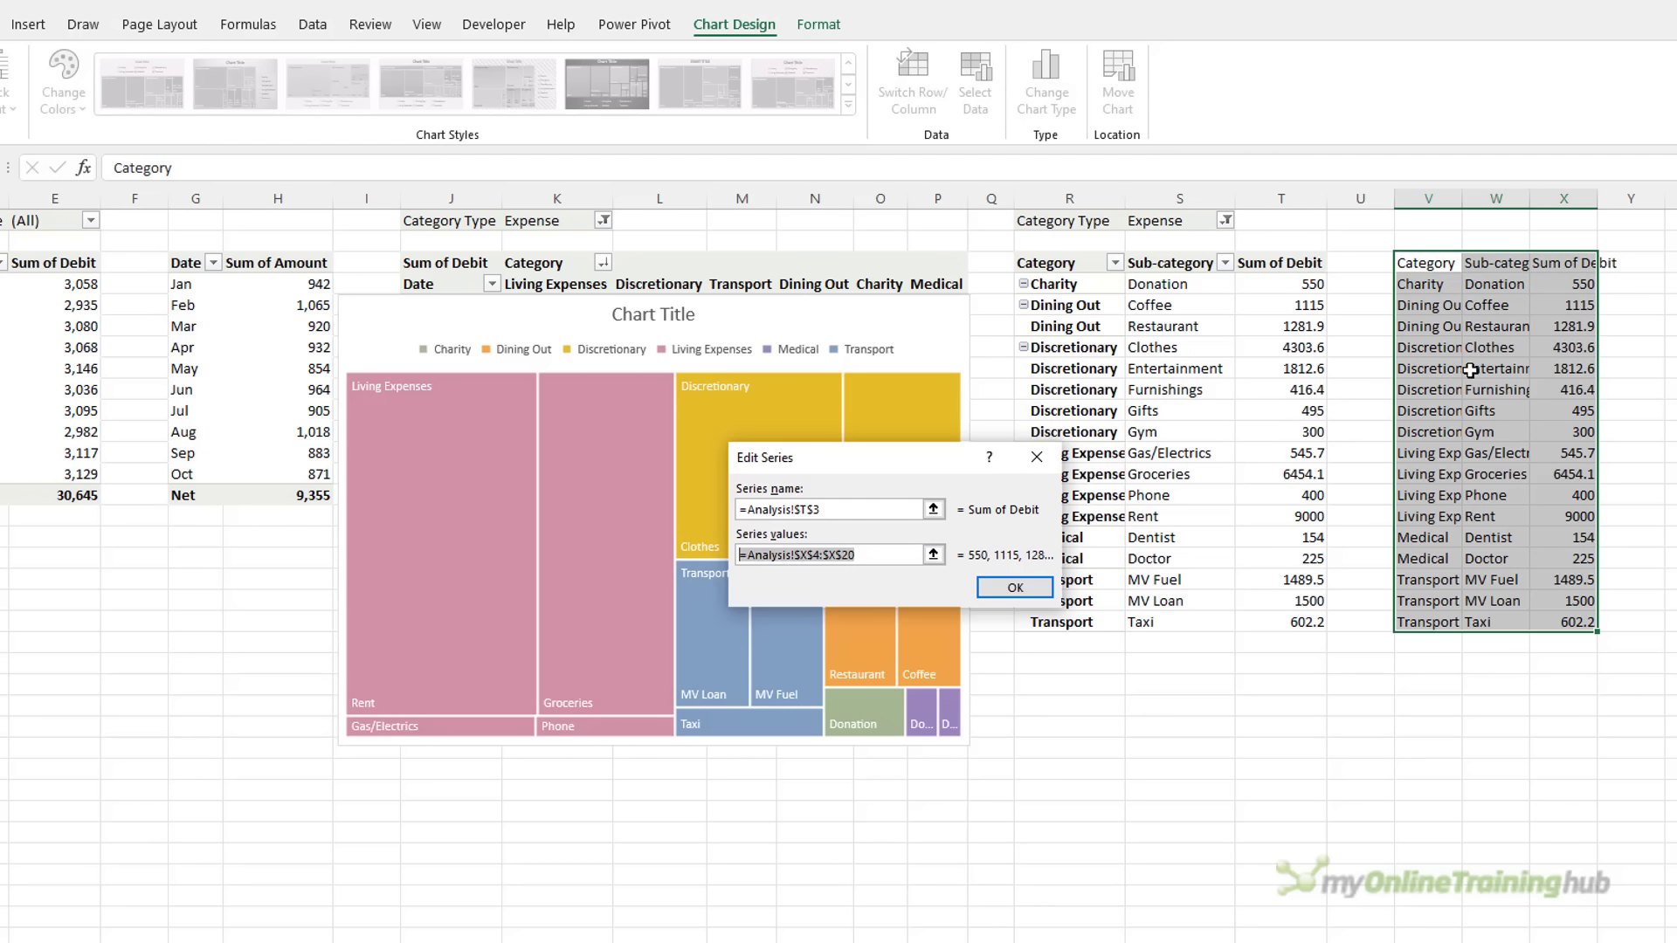
key("BackSpace")
left_click_drag(1293, 281, 1293, 621)
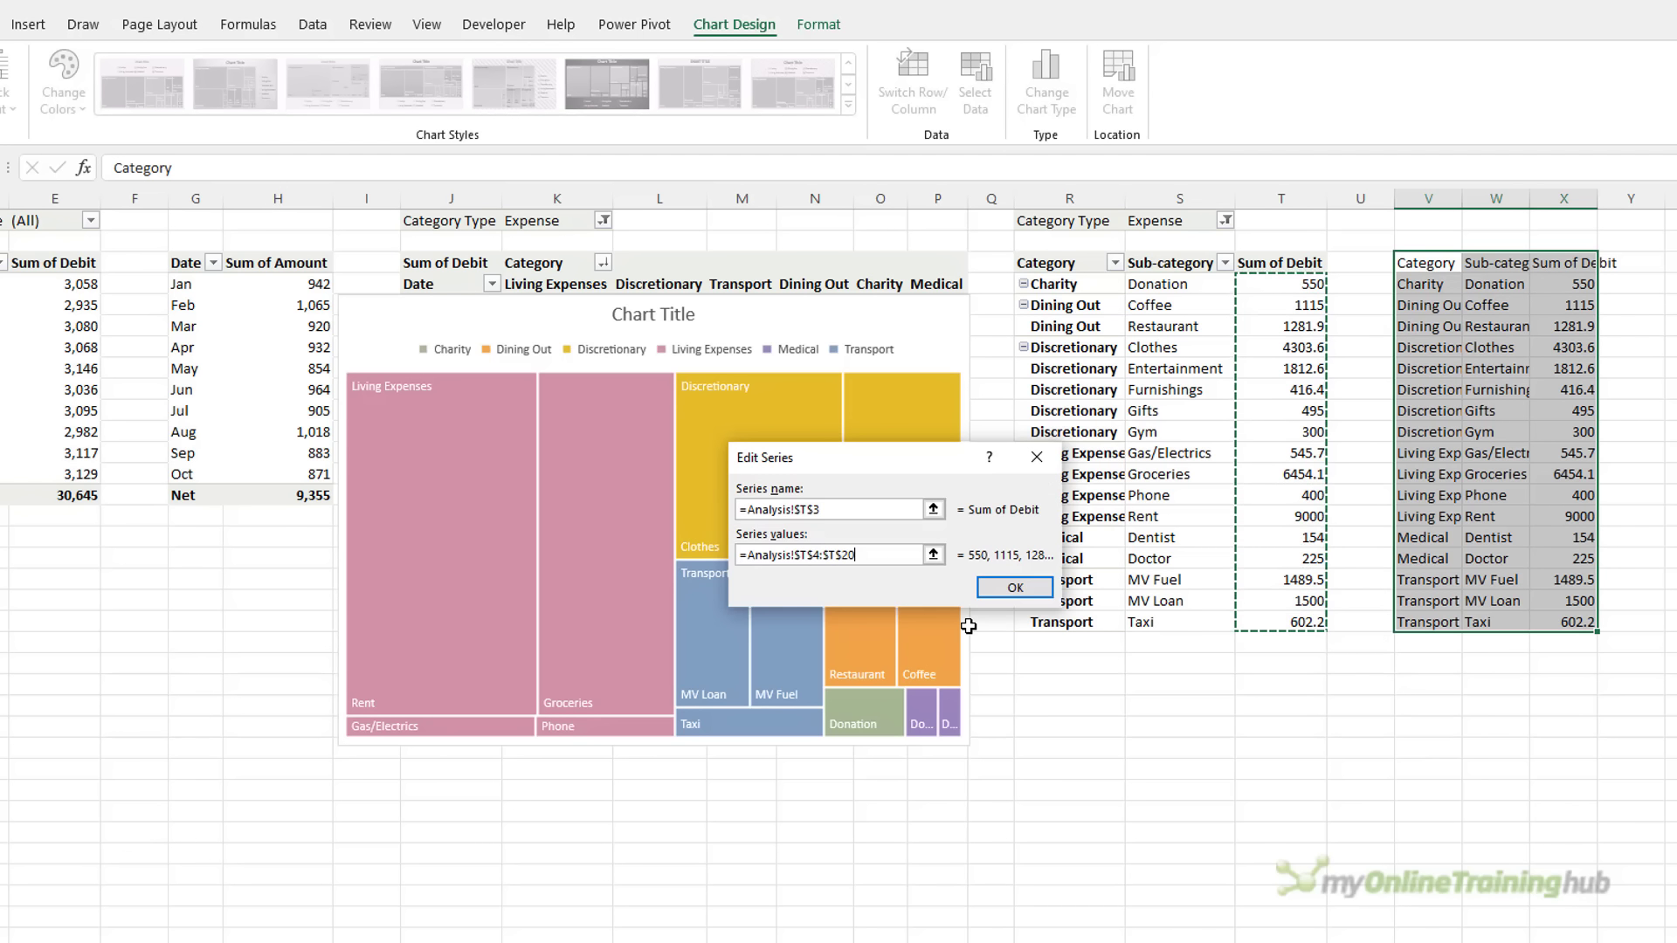
left_click(1013, 587)
Set the treemap's category labels to R4:S20 and apply the data source
left_click(950, 522)
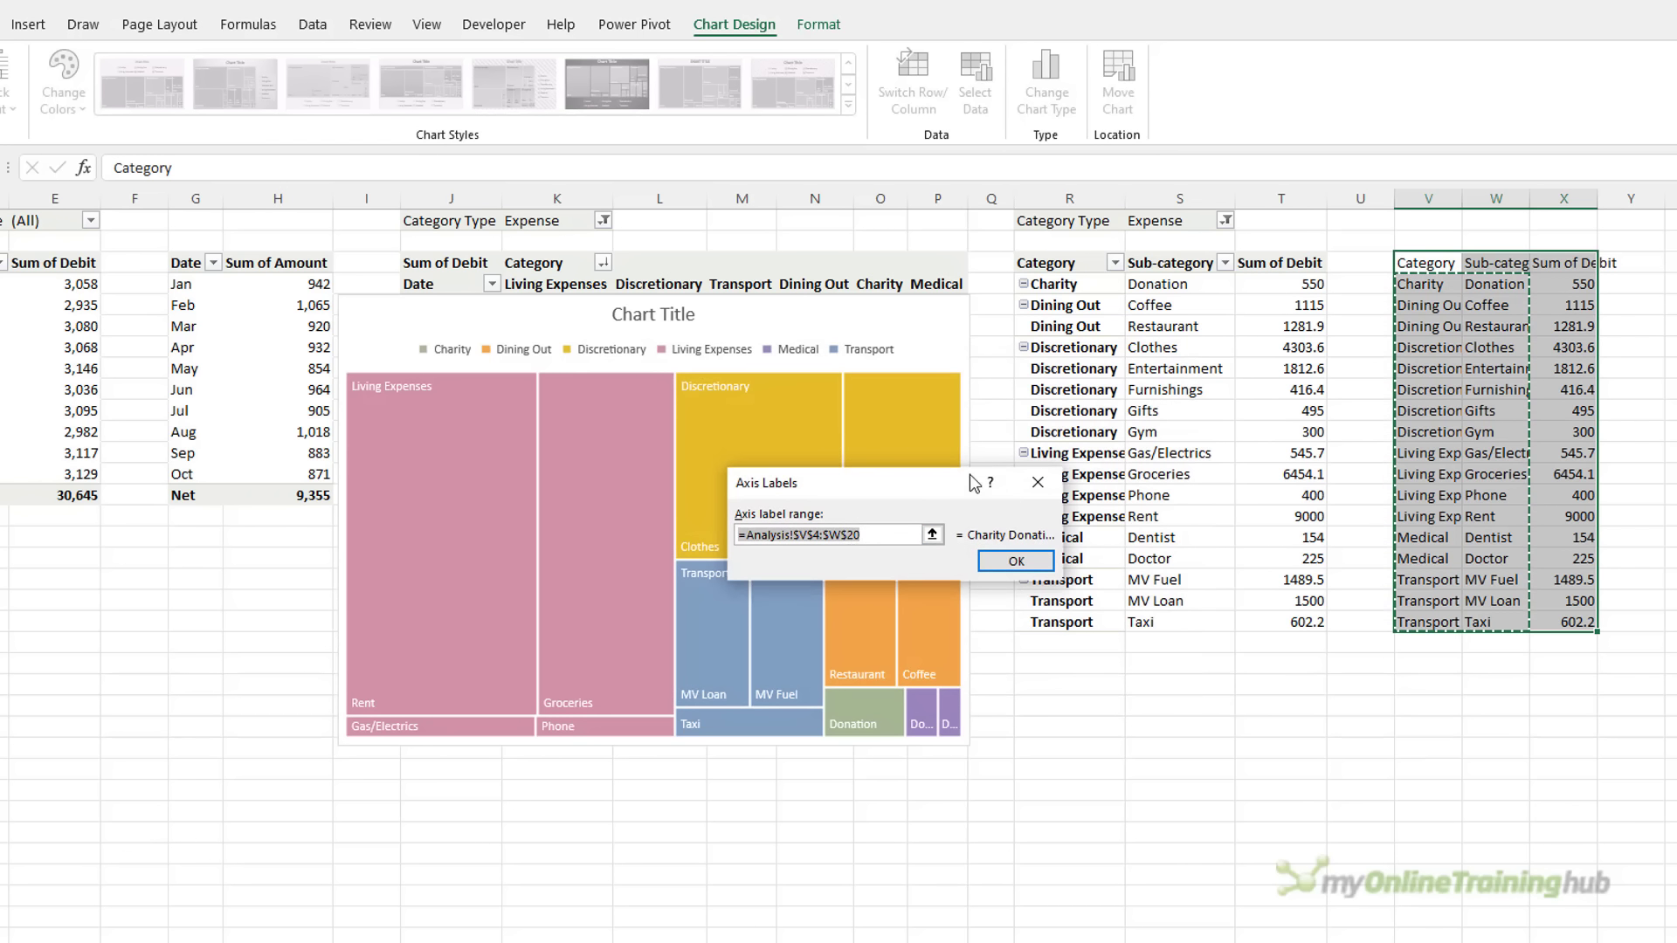
left_click_drag(1066, 285, 1127, 606)
left_click(1014, 561)
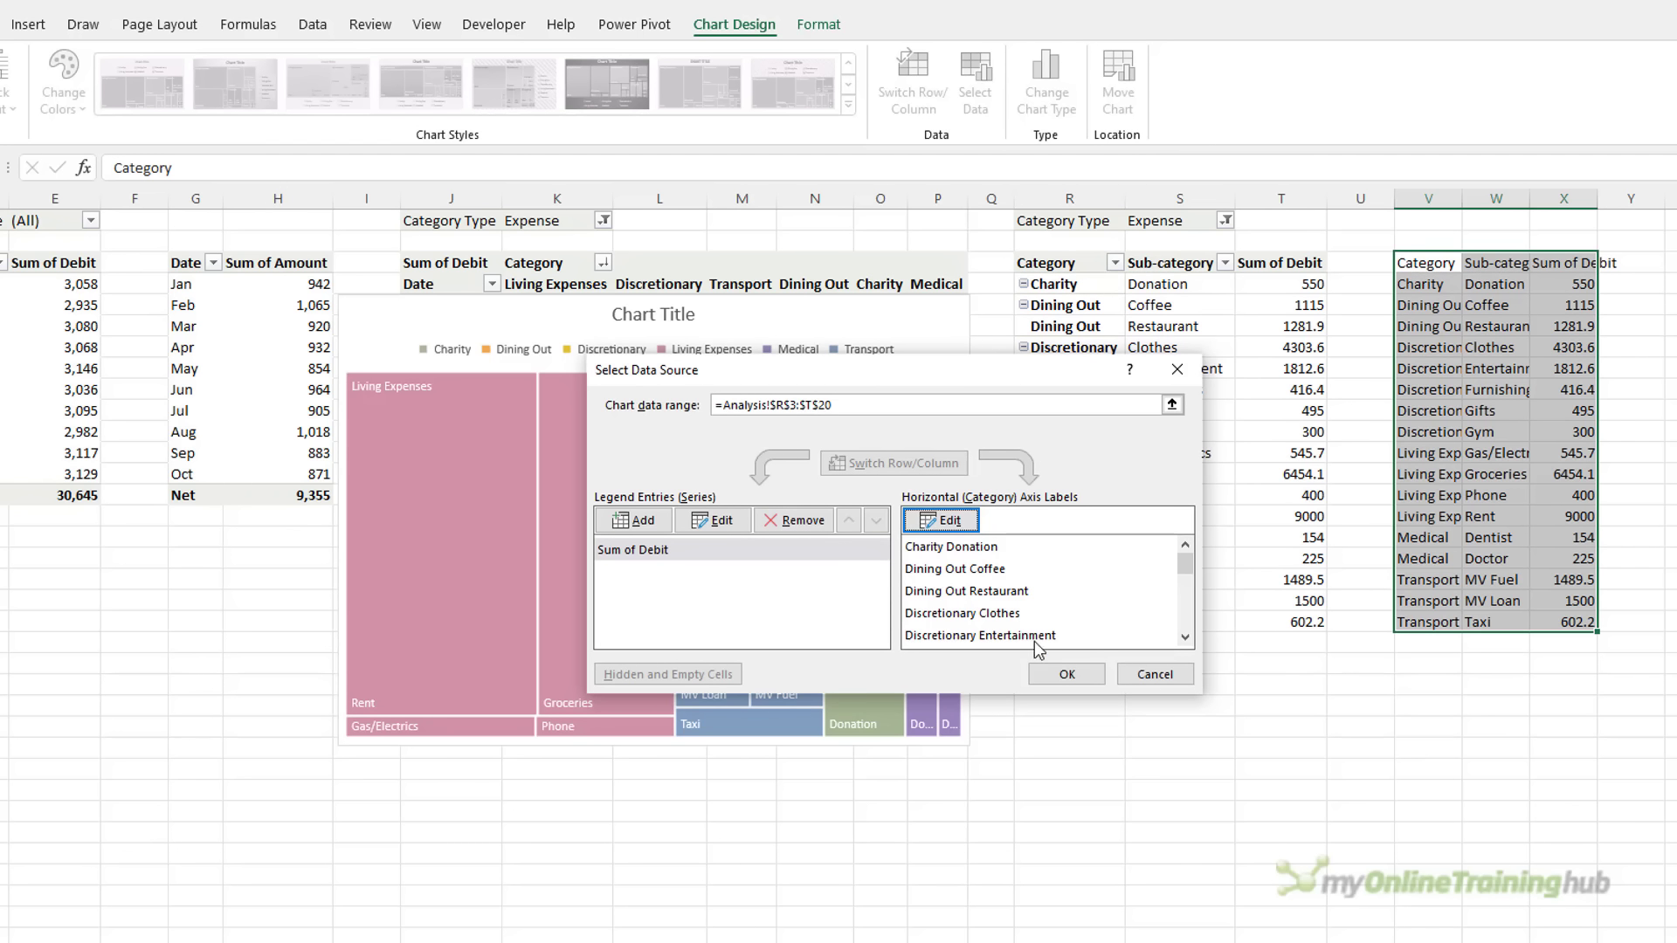
left_click(1055, 667)
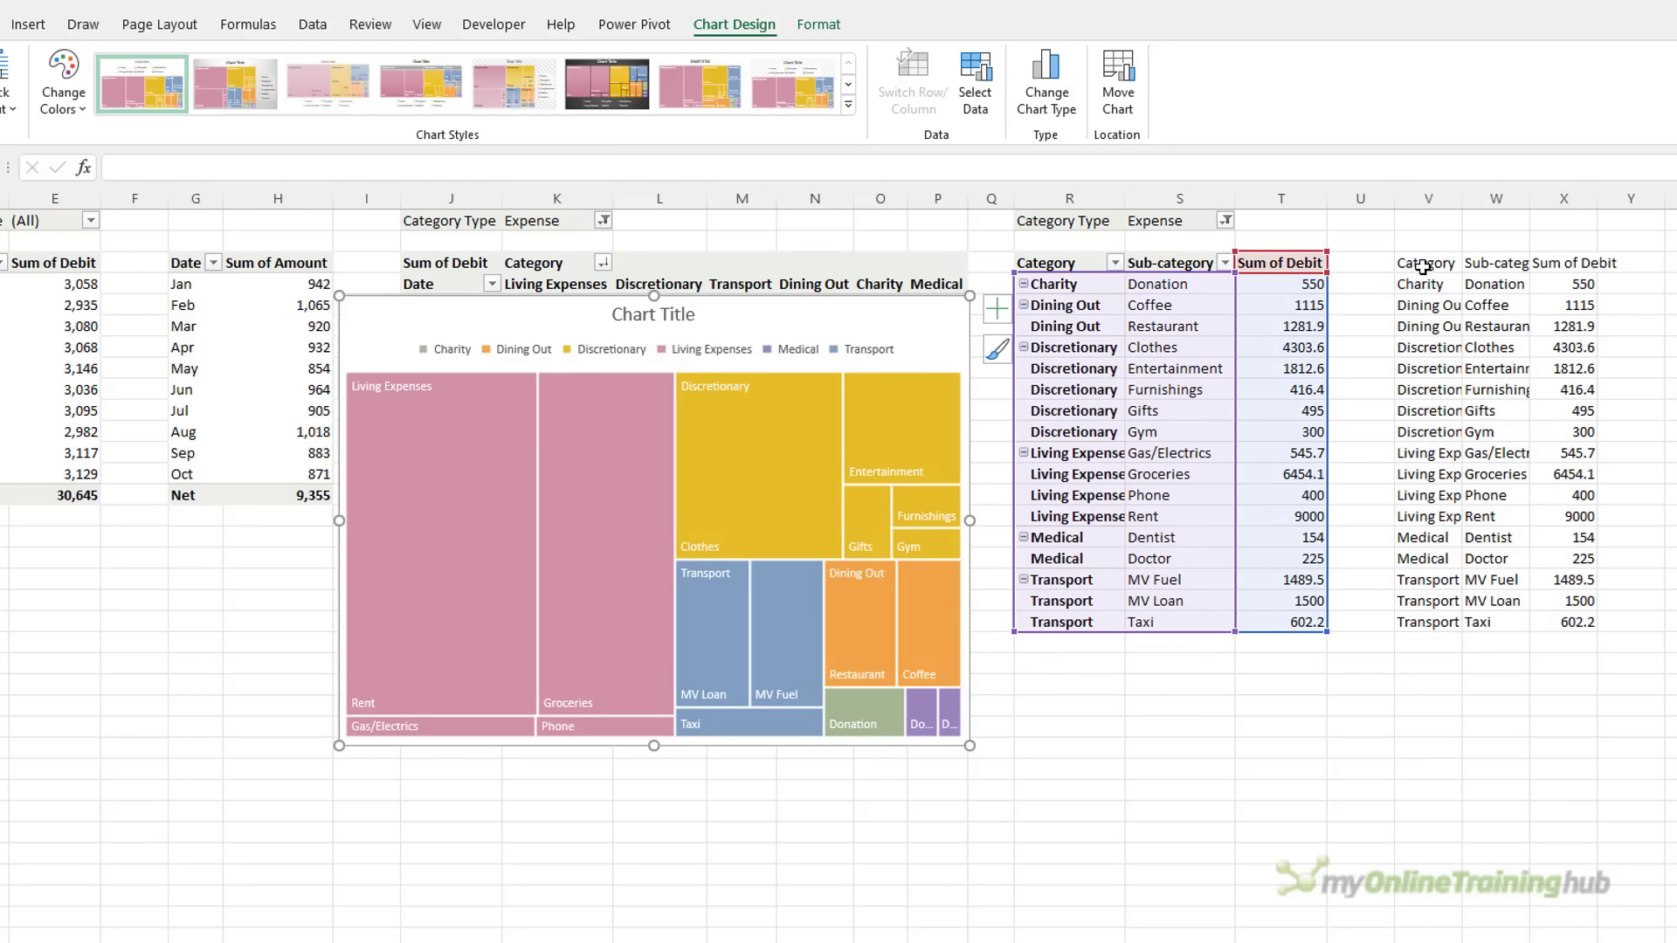
Clear the temporary copied data in V3:X20
left_click_drag(1424, 267, 1567, 626)
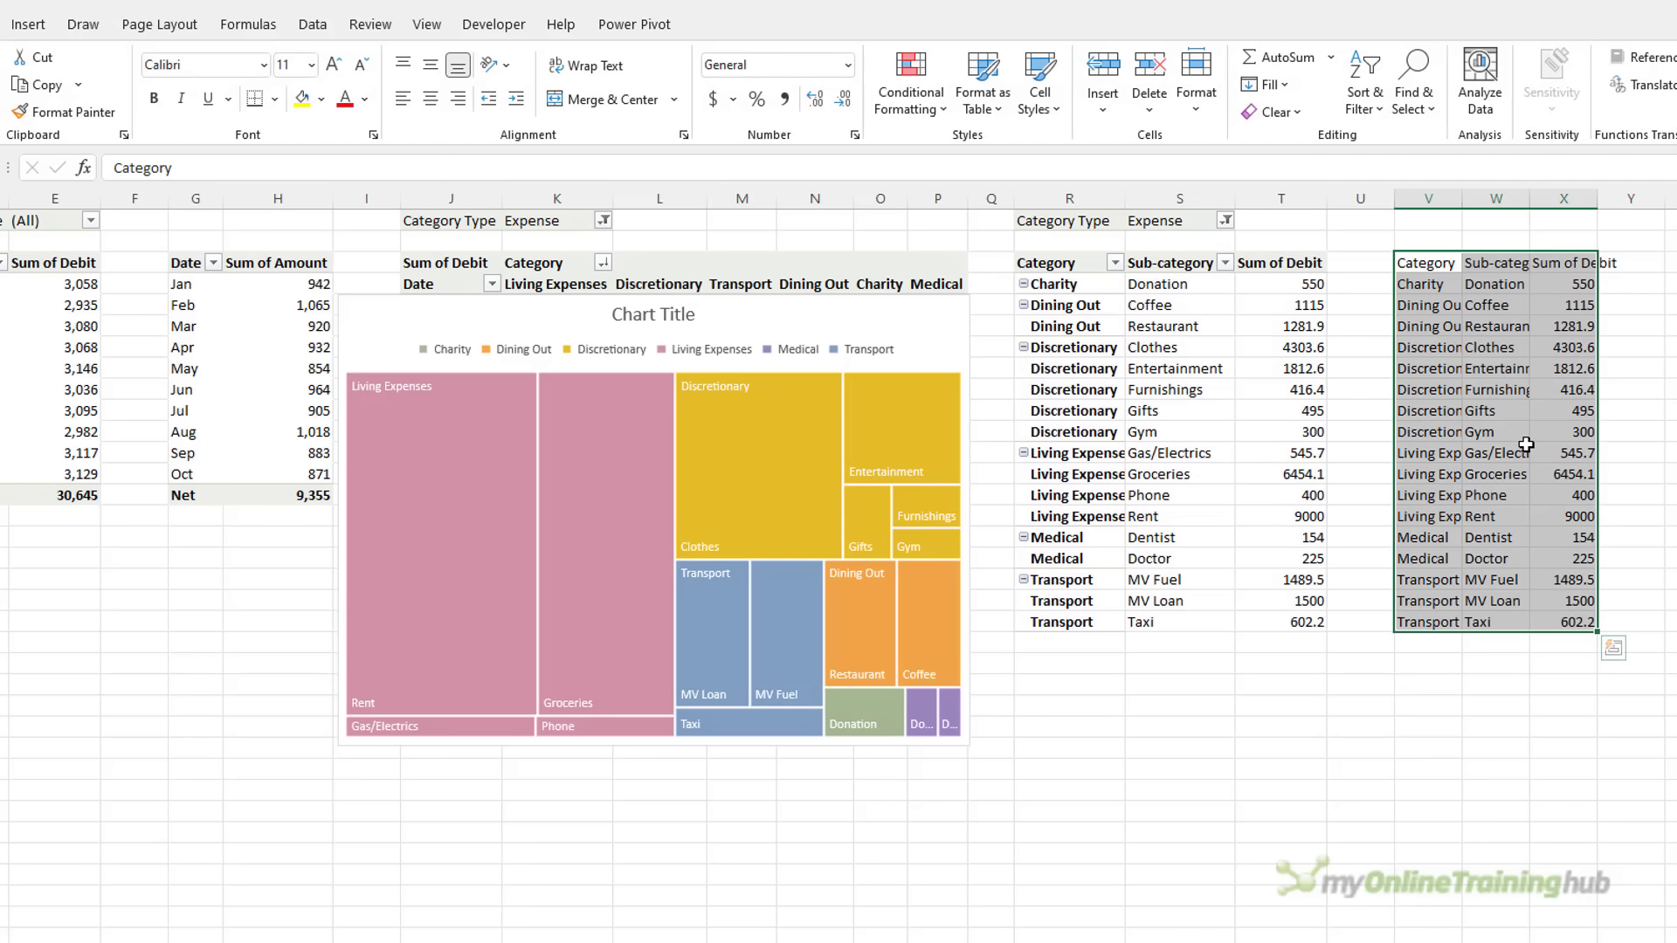
key("Delete")
left_click(455, 310)
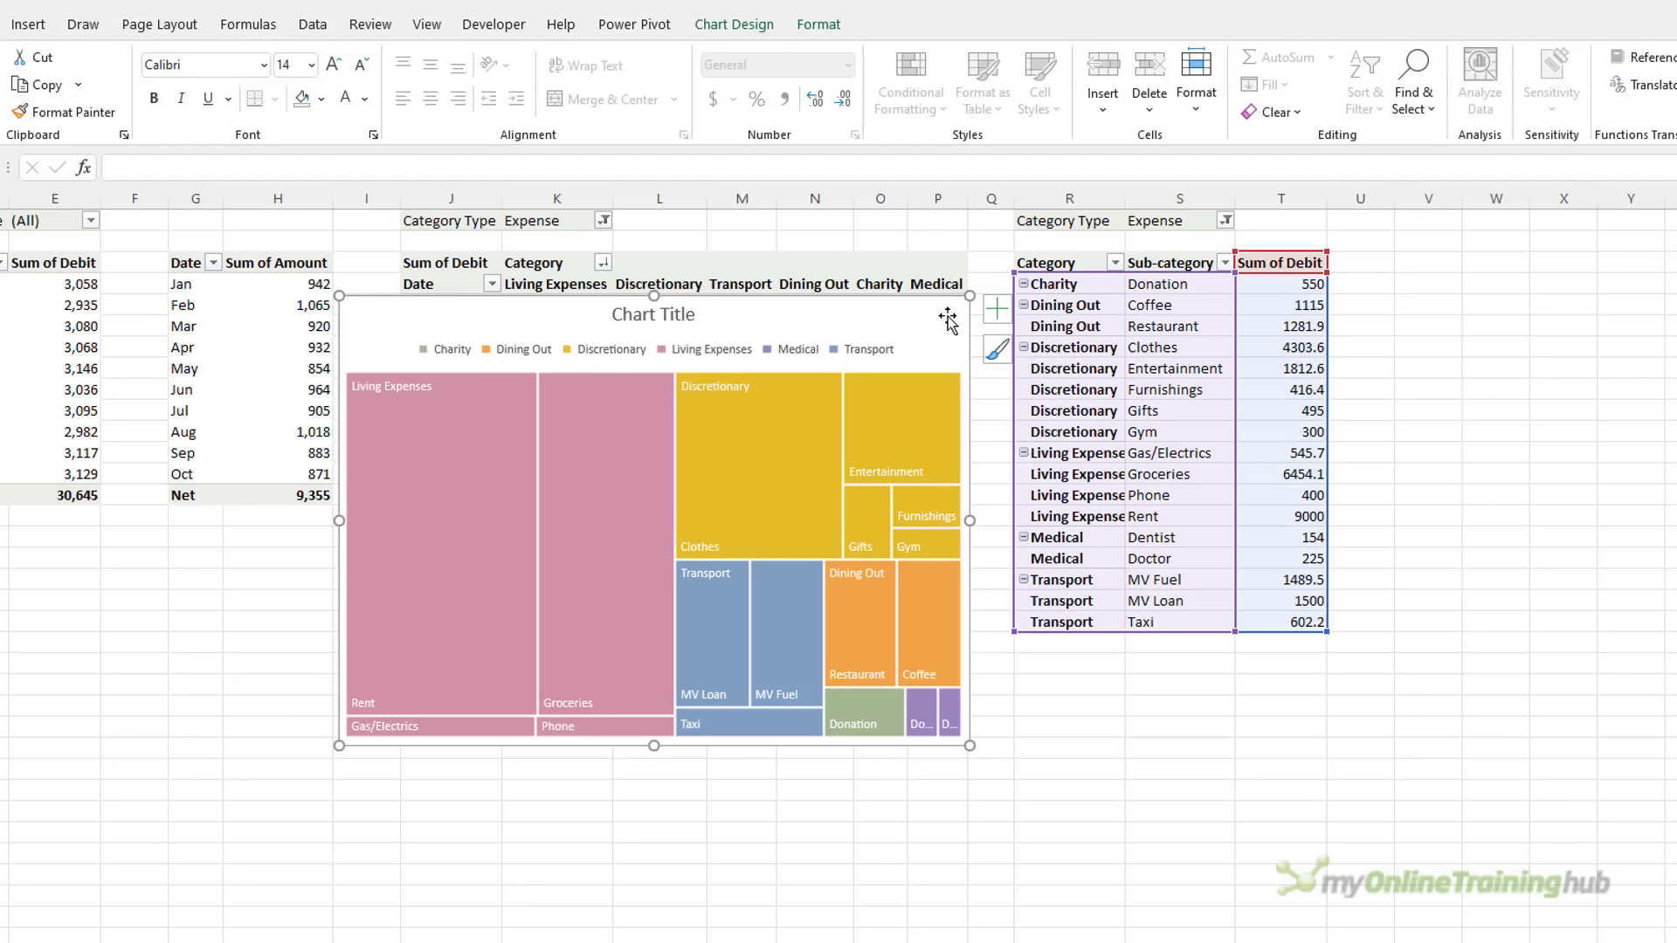
Hide the treemap legend, add values to its data labels, and cut the chart
left_click(991, 311)
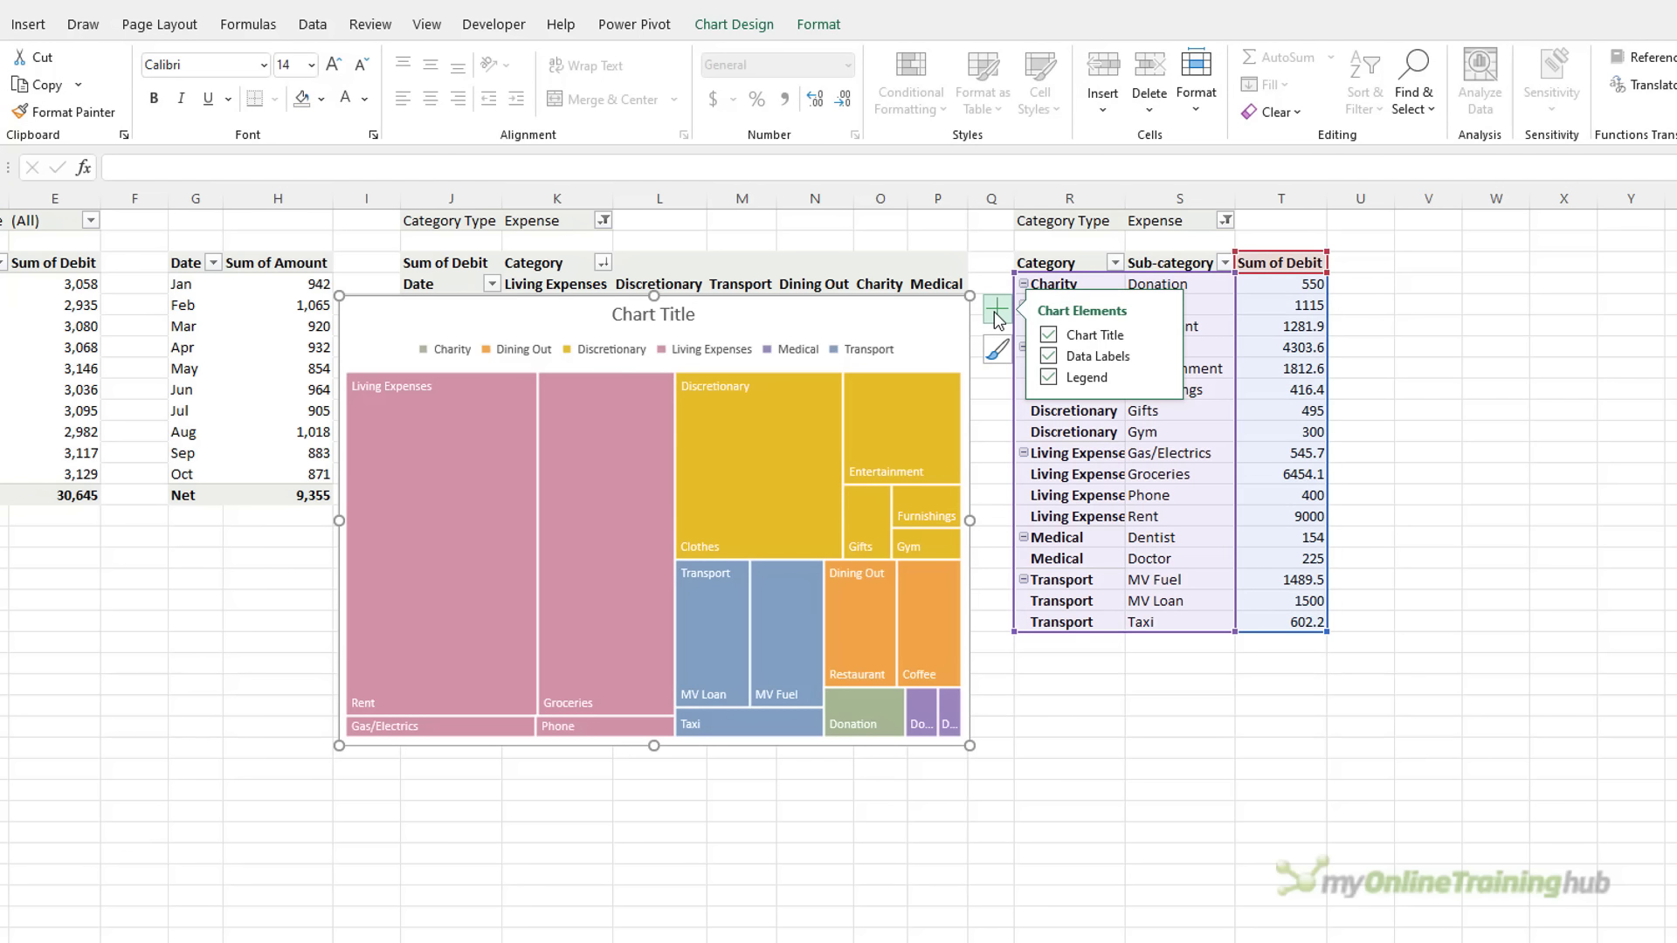
left_click(1160, 376)
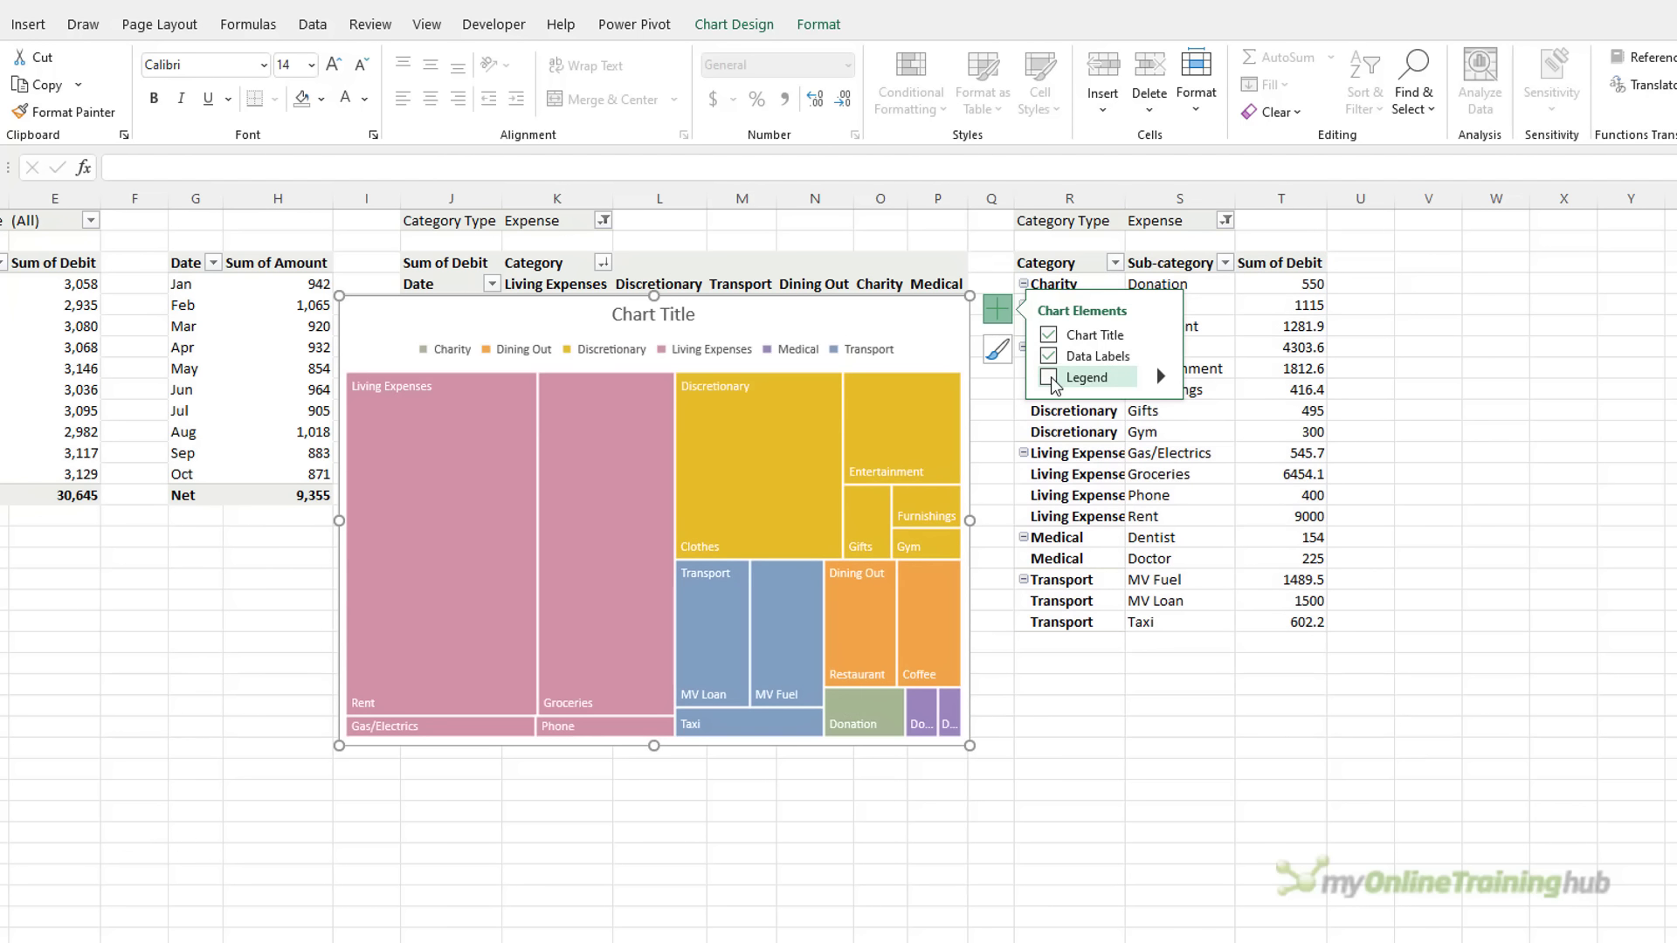
left_click(1166, 357)
left_click(1208, 411)
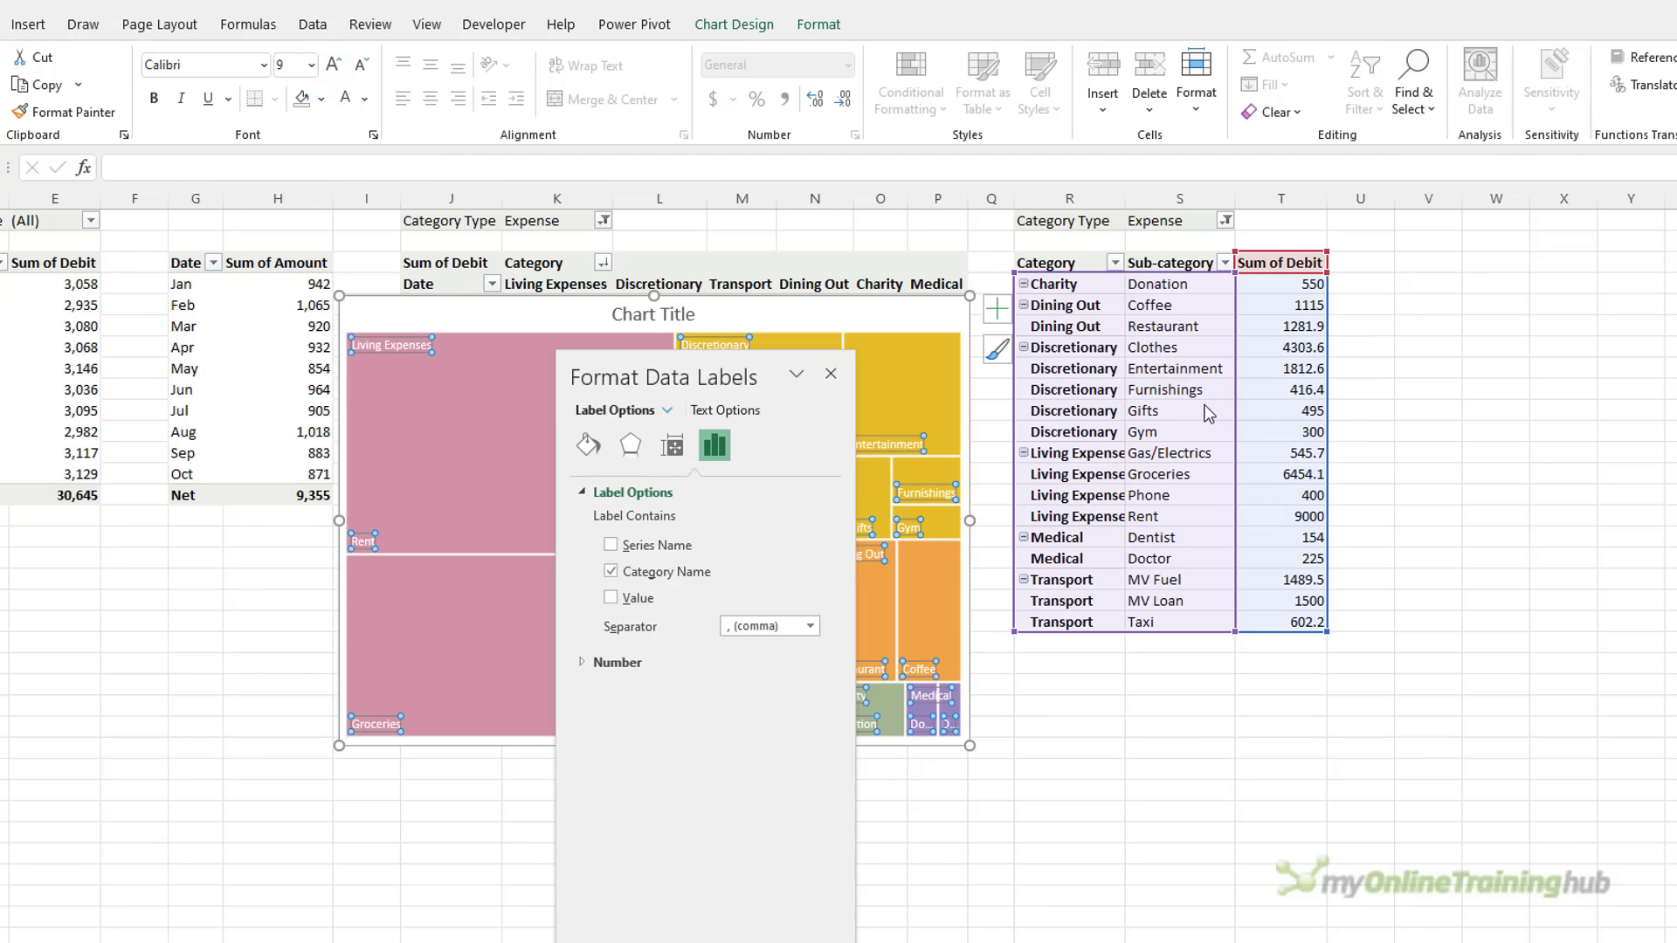
left_click_drag(705, 371, 1233, 280)
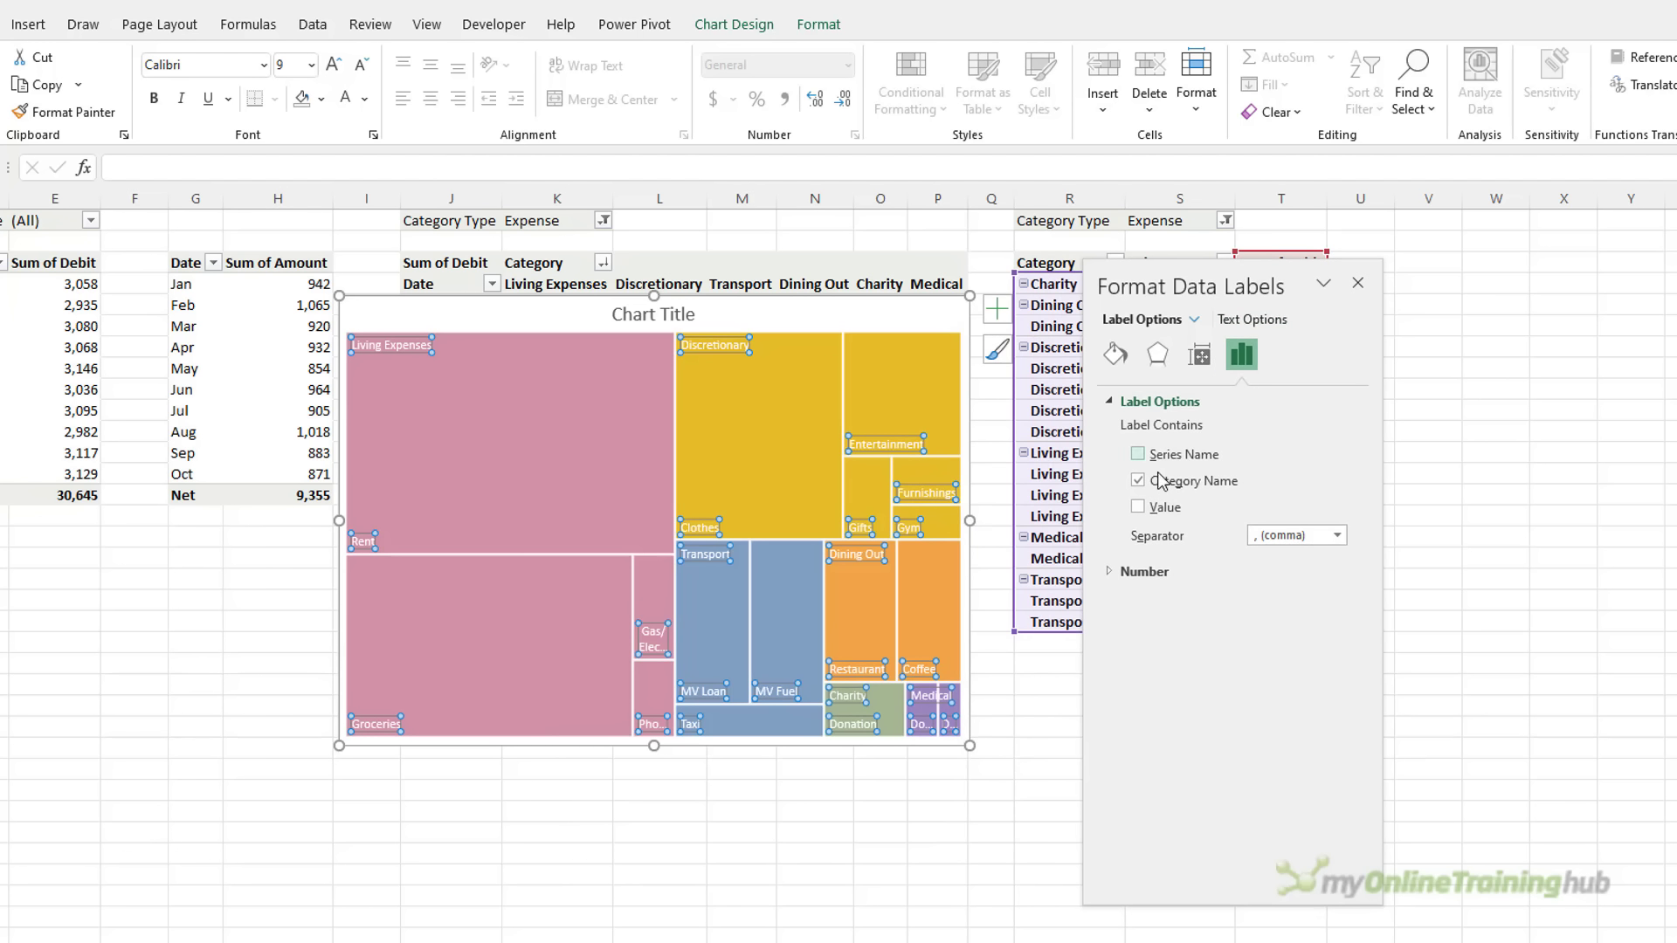
left_click(1139, 508)
left_click(854, 319)
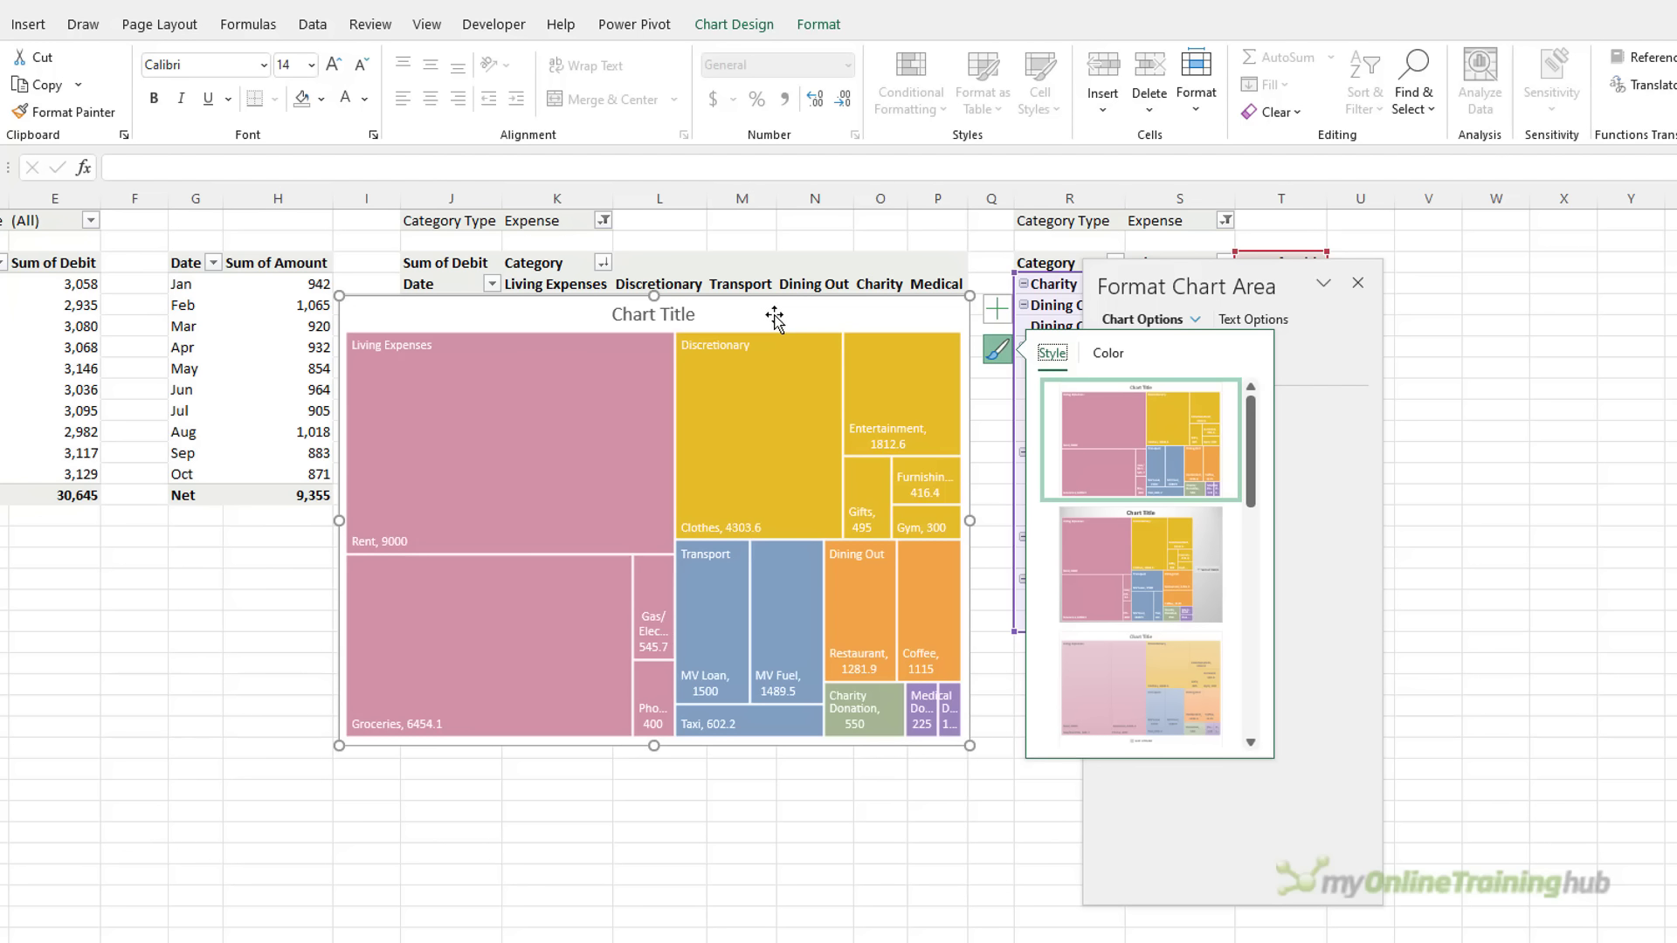
key("Delete")
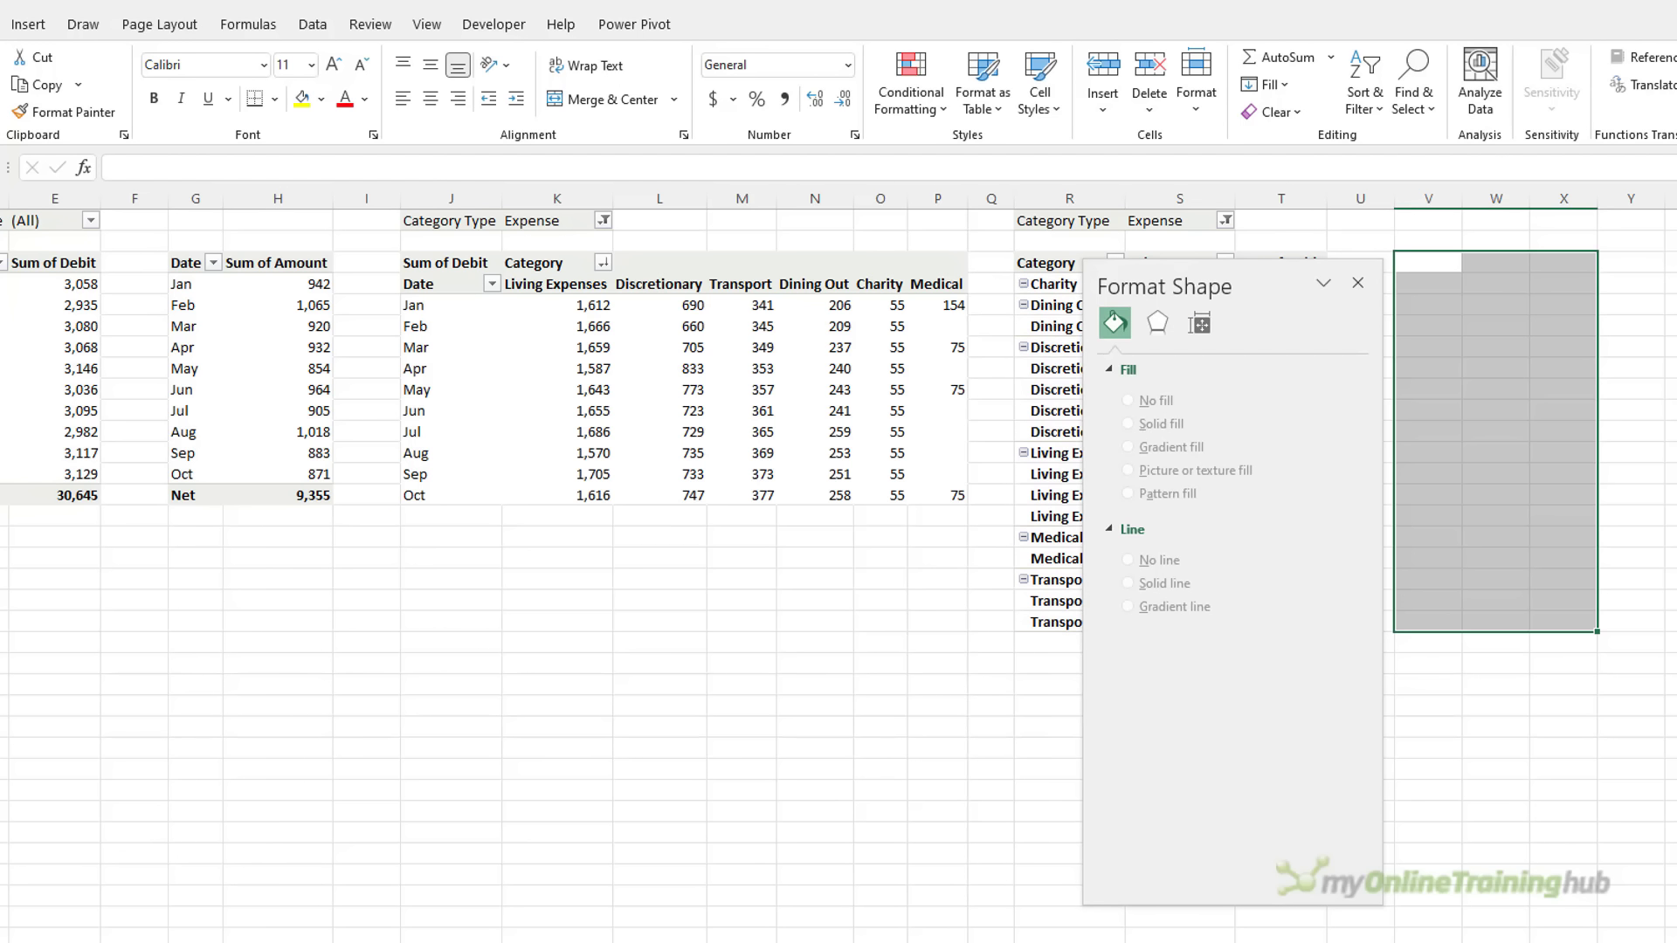
Paste the treemap onto the Dashboard beside the donut, making it wider and shorter
key("ctrl+Page_Up")
key("ctrl+v")
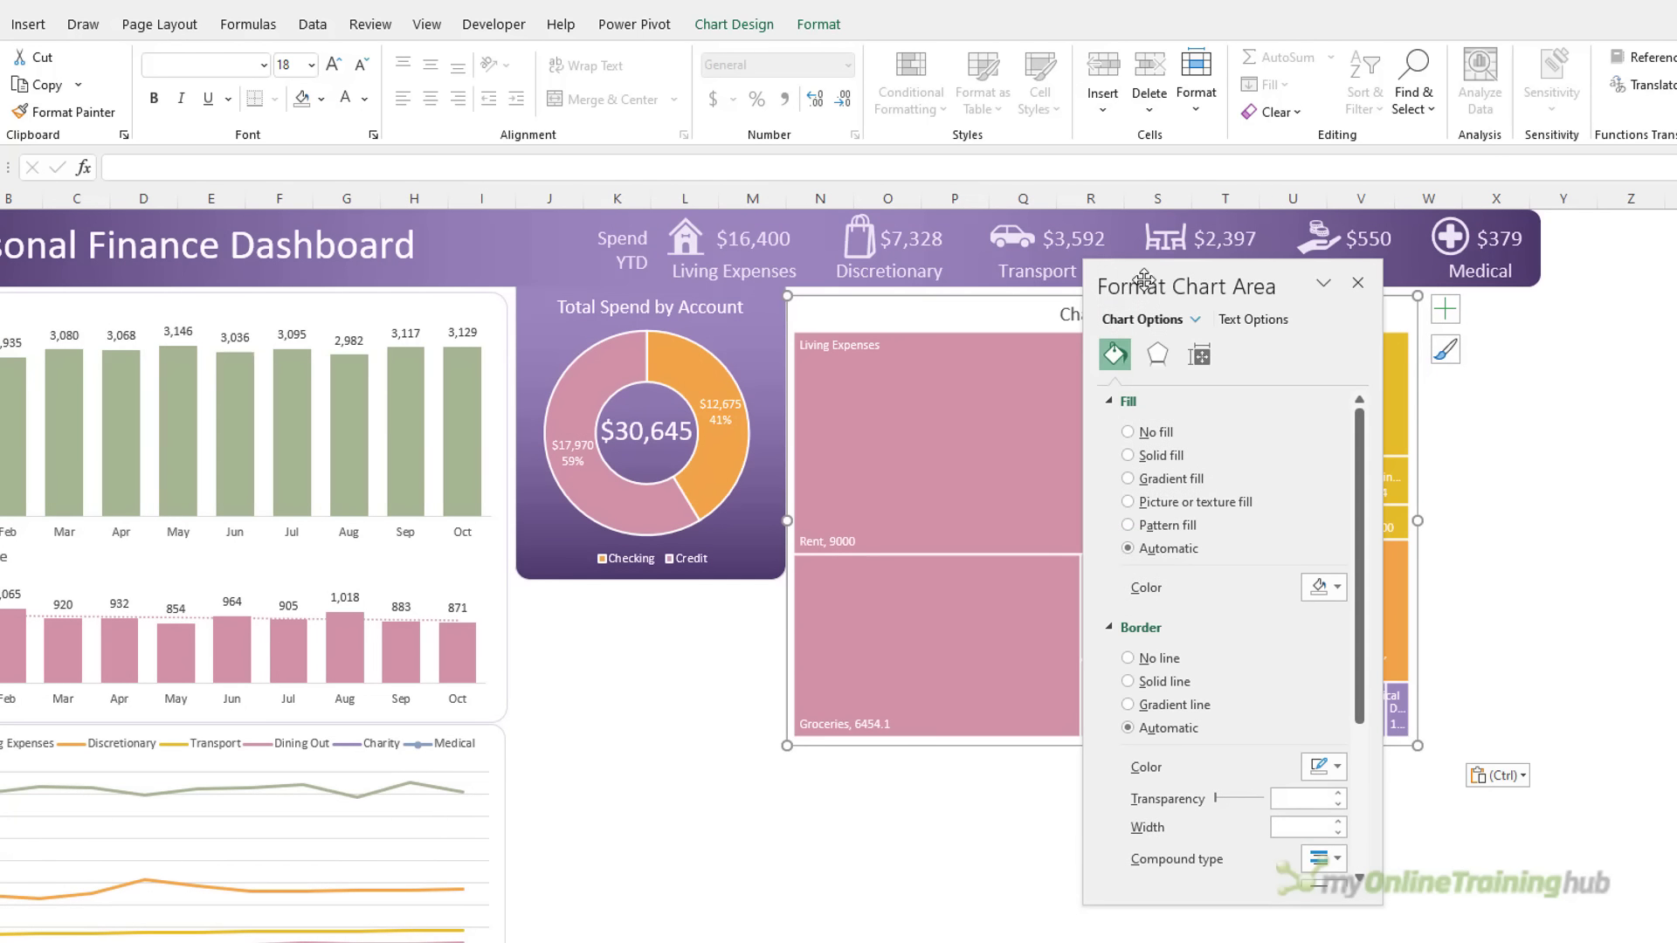
left_click(1359, 285)
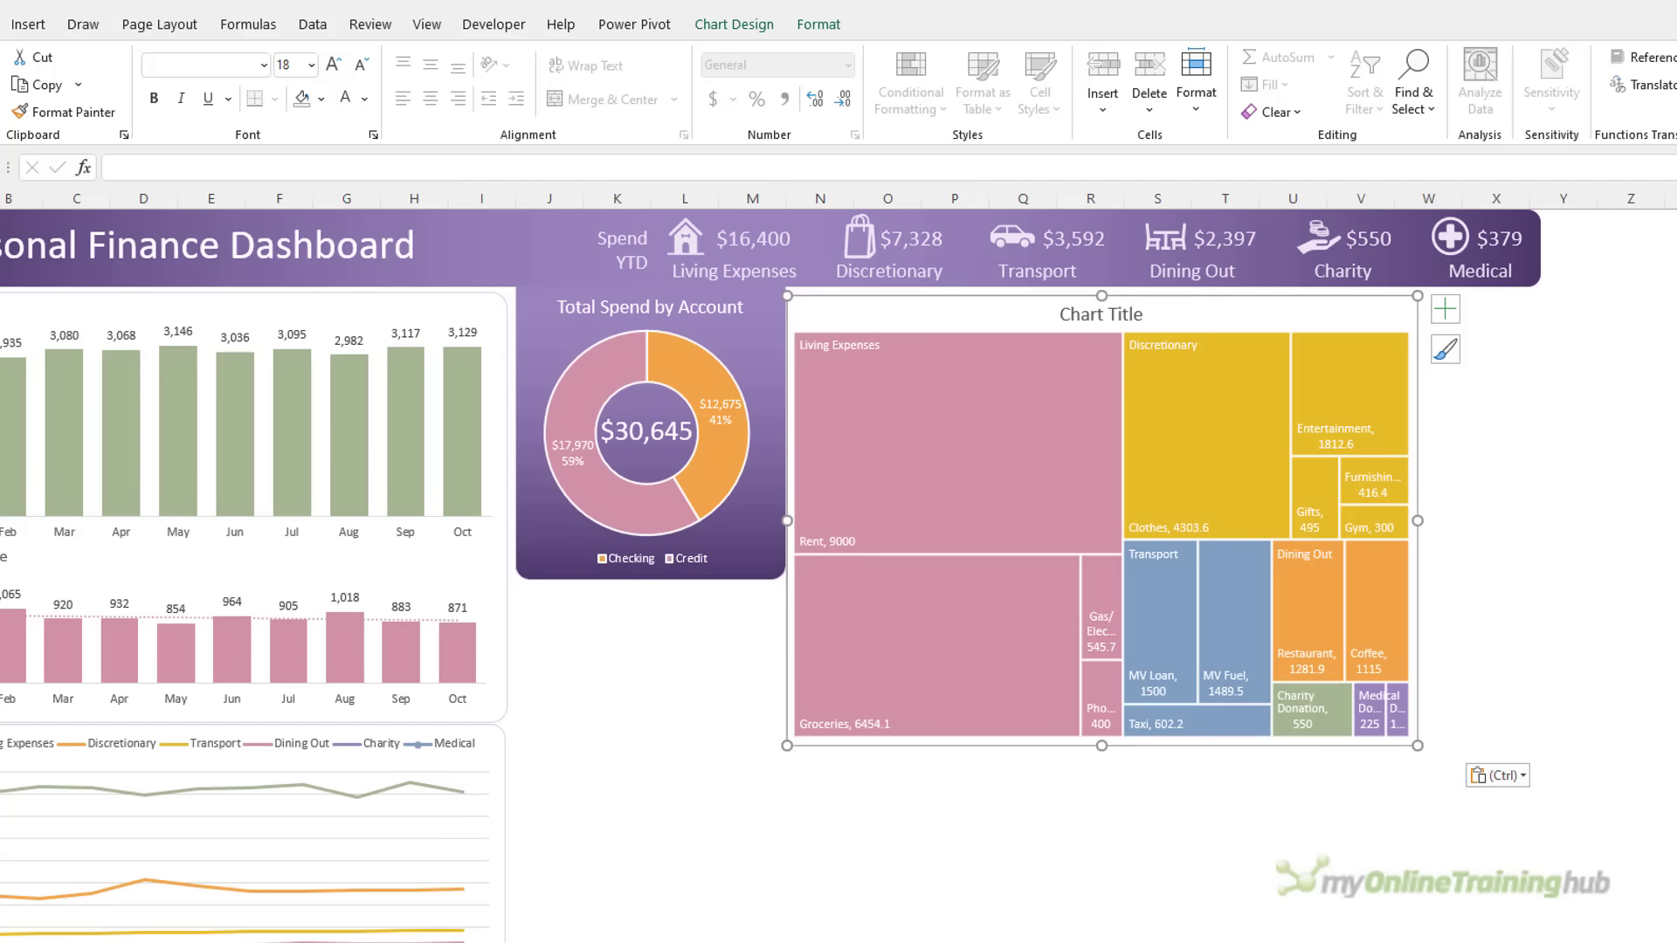
left_click_drag(1415, 745, 1538, 716)
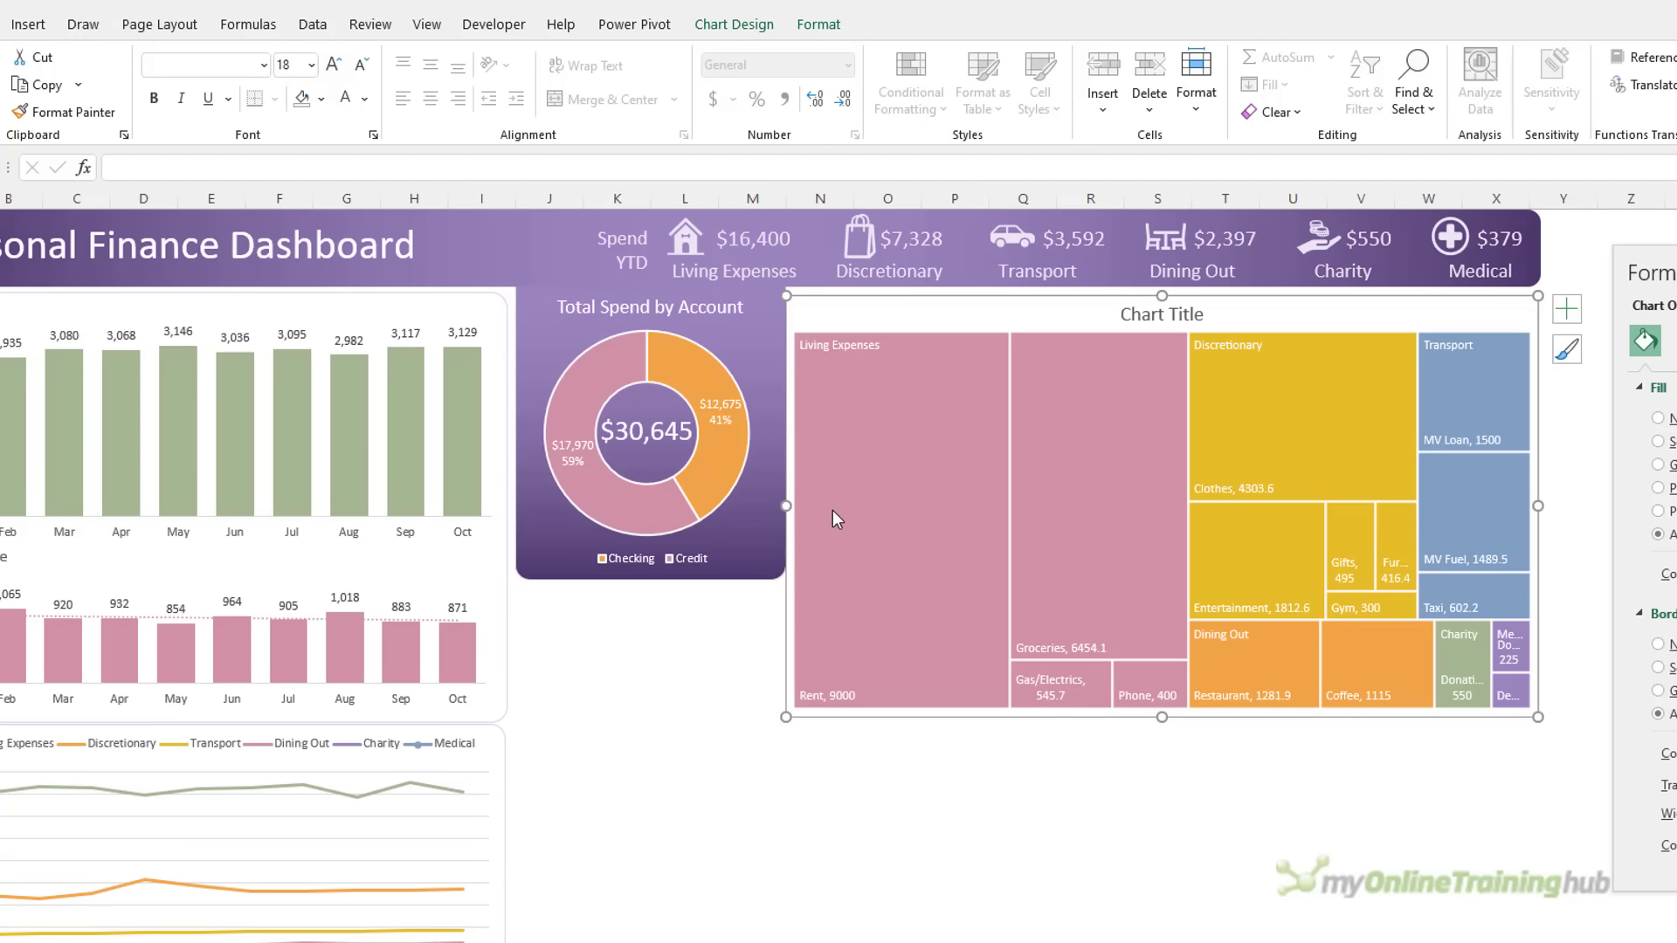
Remove the treemap's outline border and nudge it slightly right
left_click(814, 27)
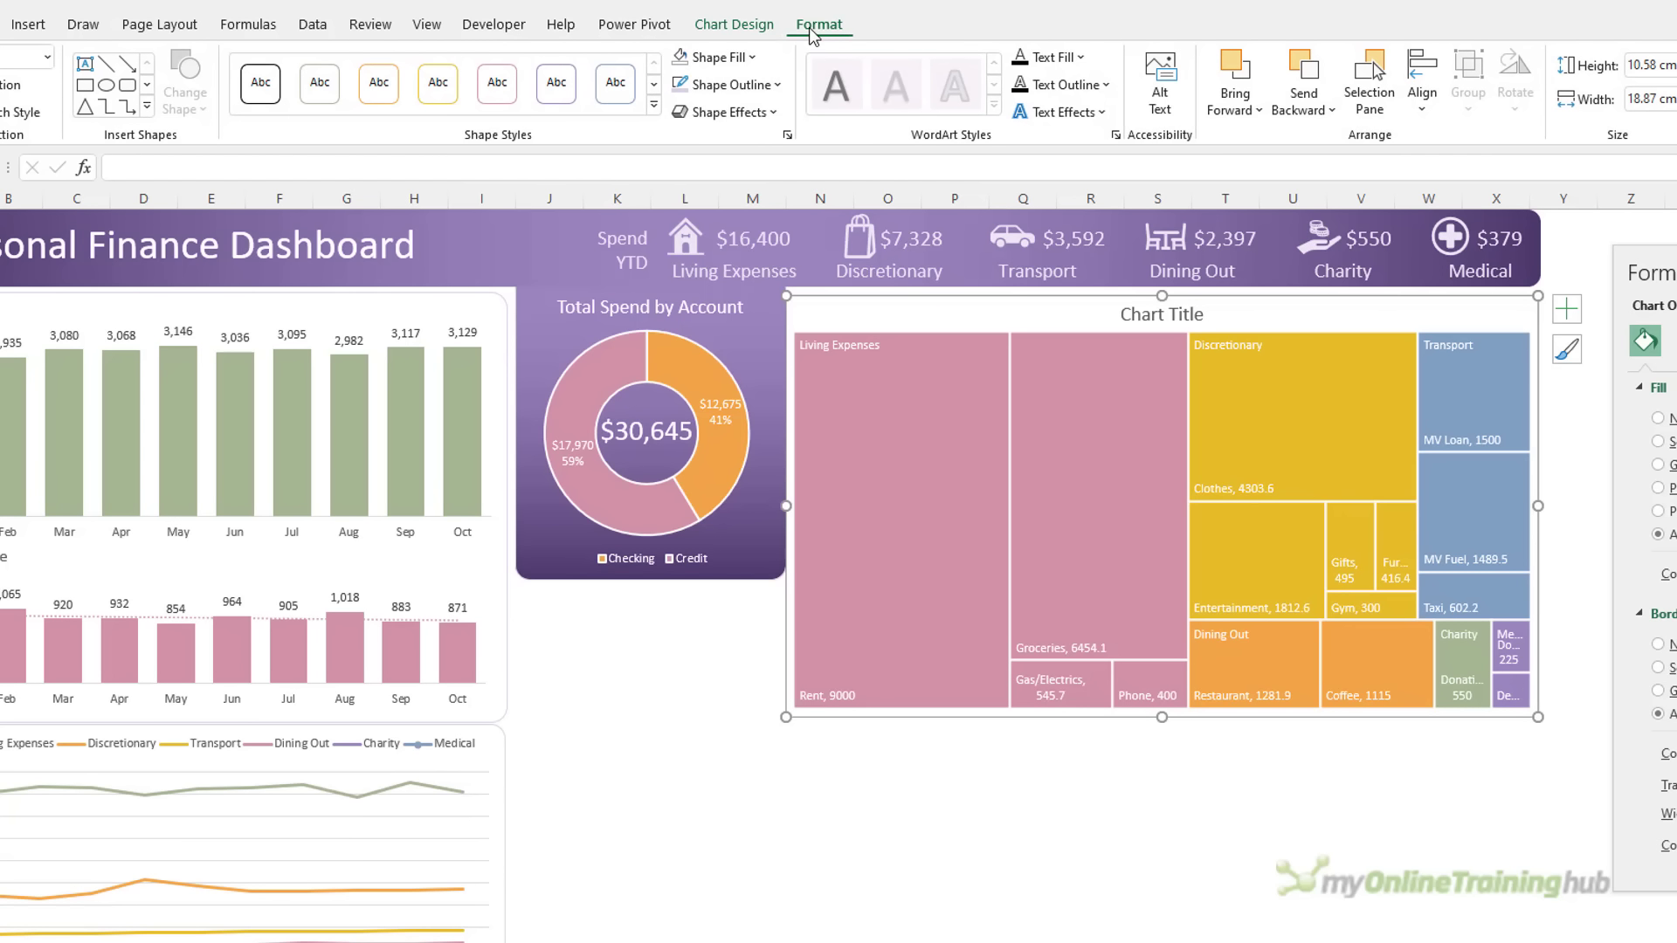
left_click(776, 85)
left_click(776, 84)
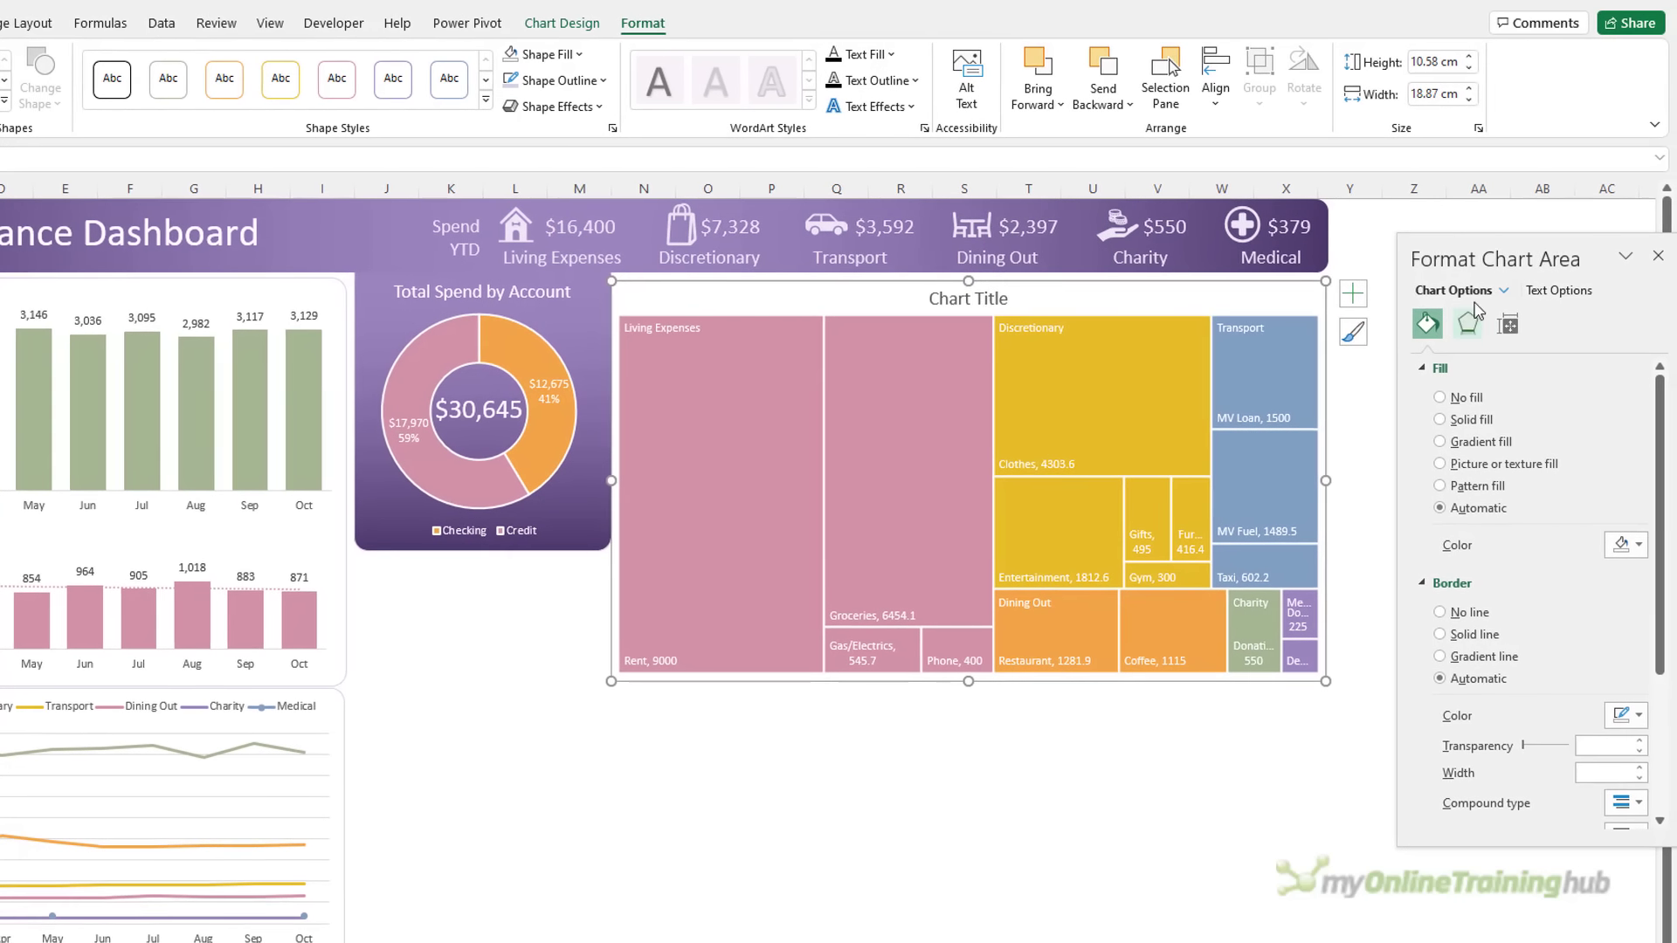
left_click_drag(1538, 255, 1452, 241)
left_click_drag(1582, 472, 1583, 684)
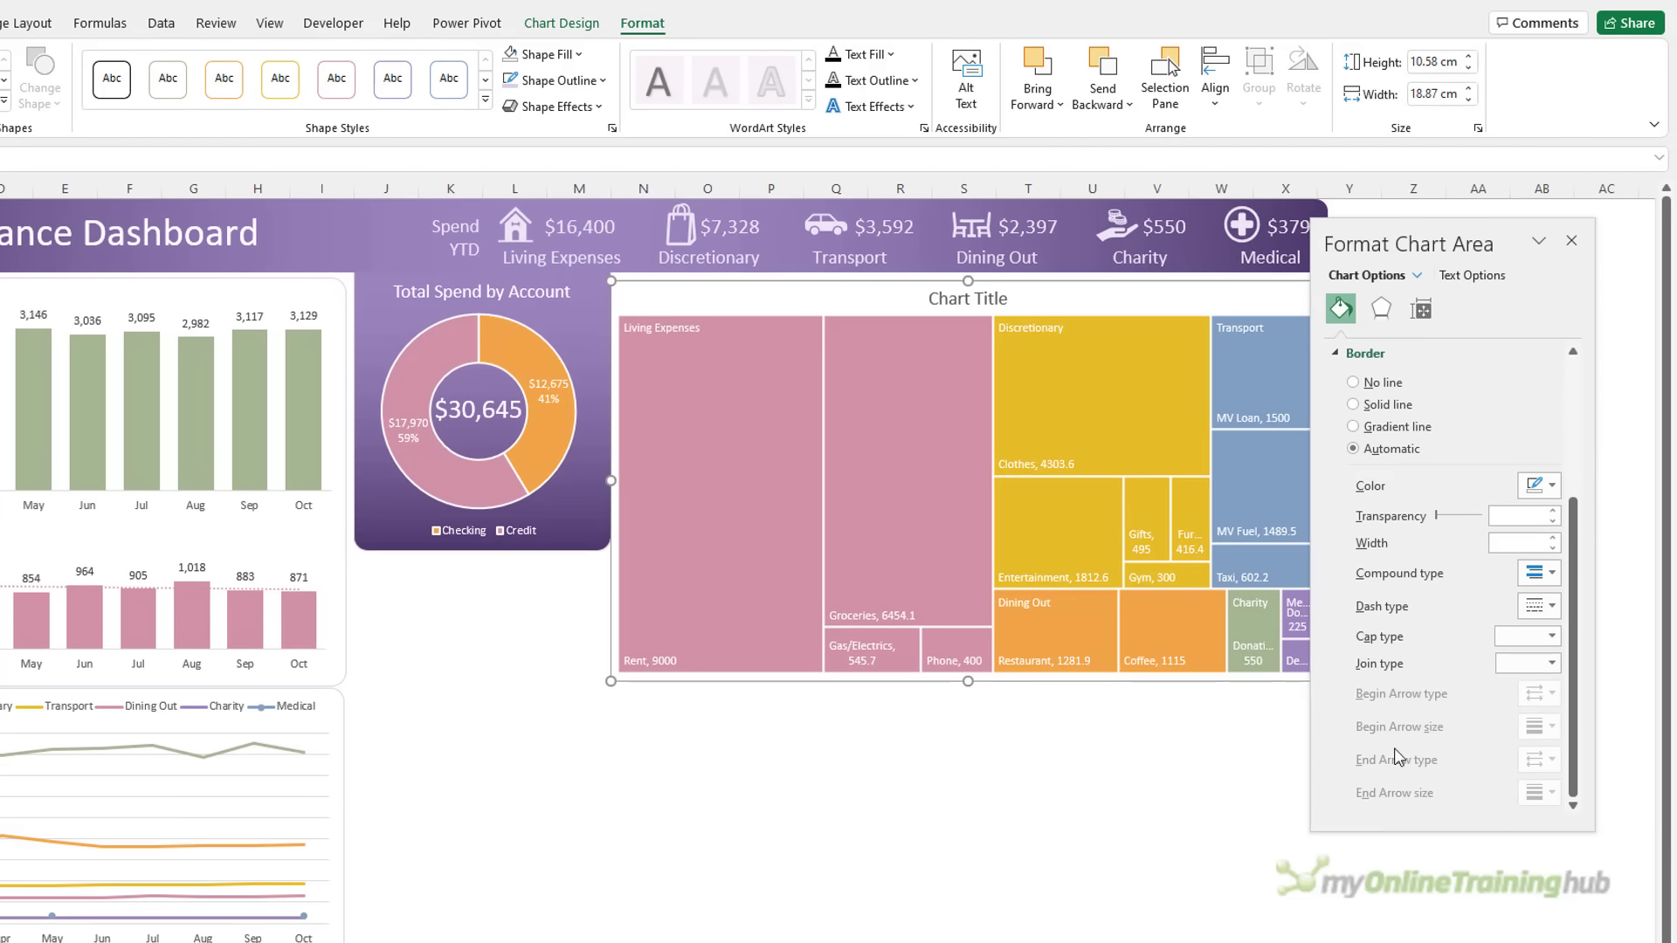
left_click_drag(1469, 233, 1505, 233)
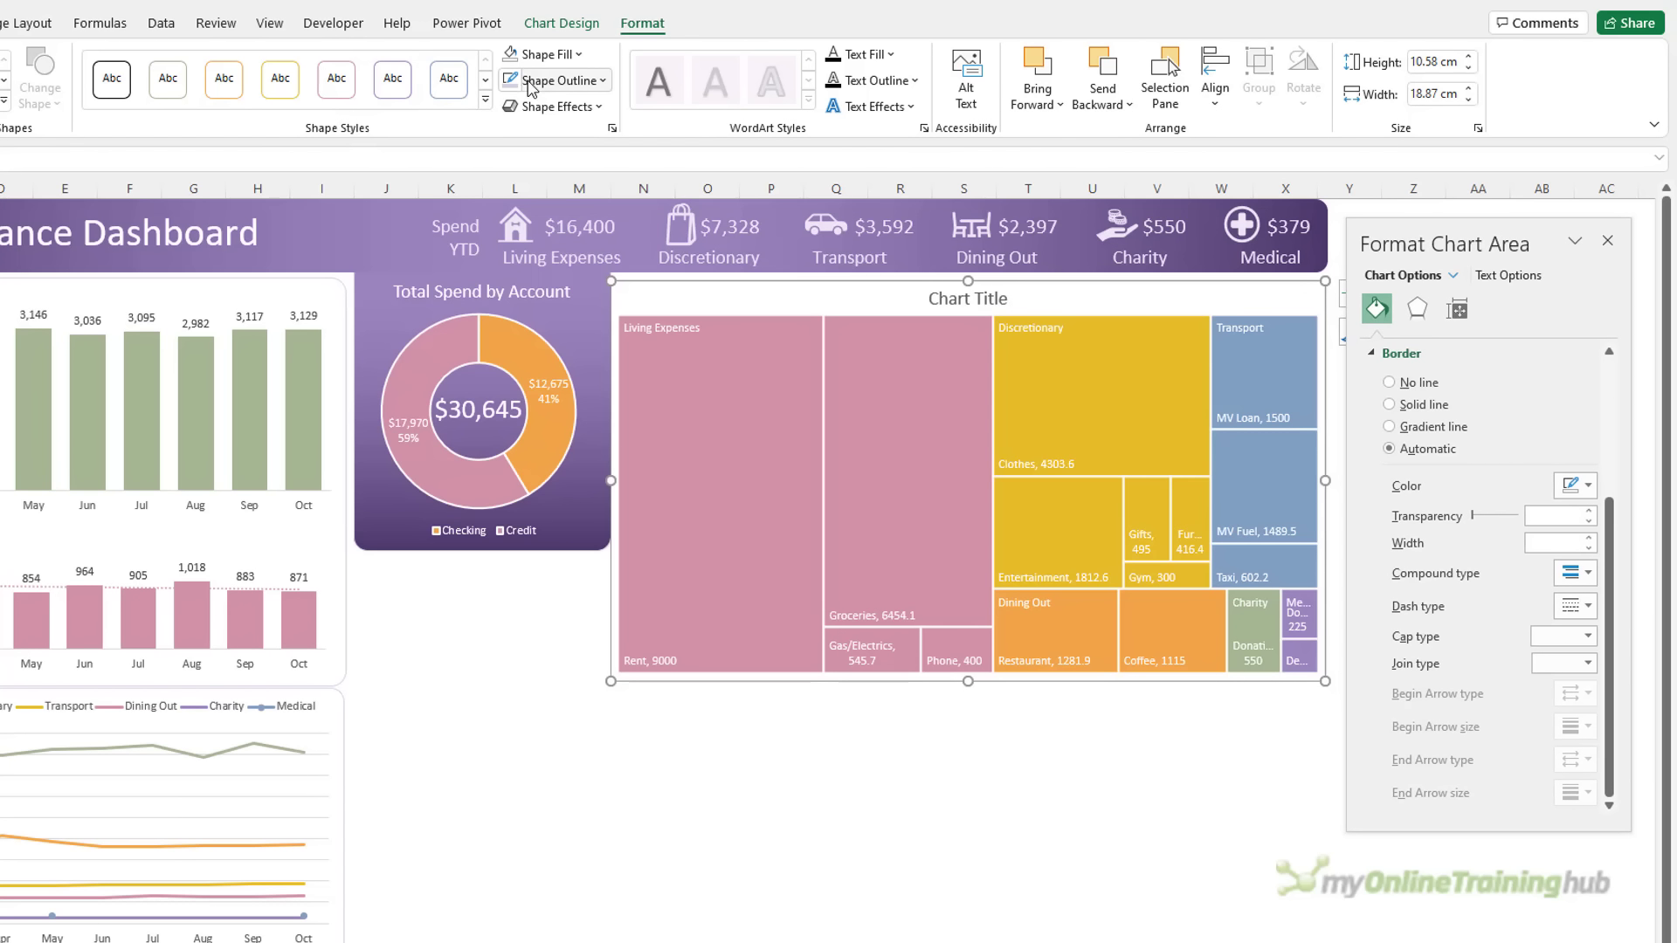
left_click(563, 81)
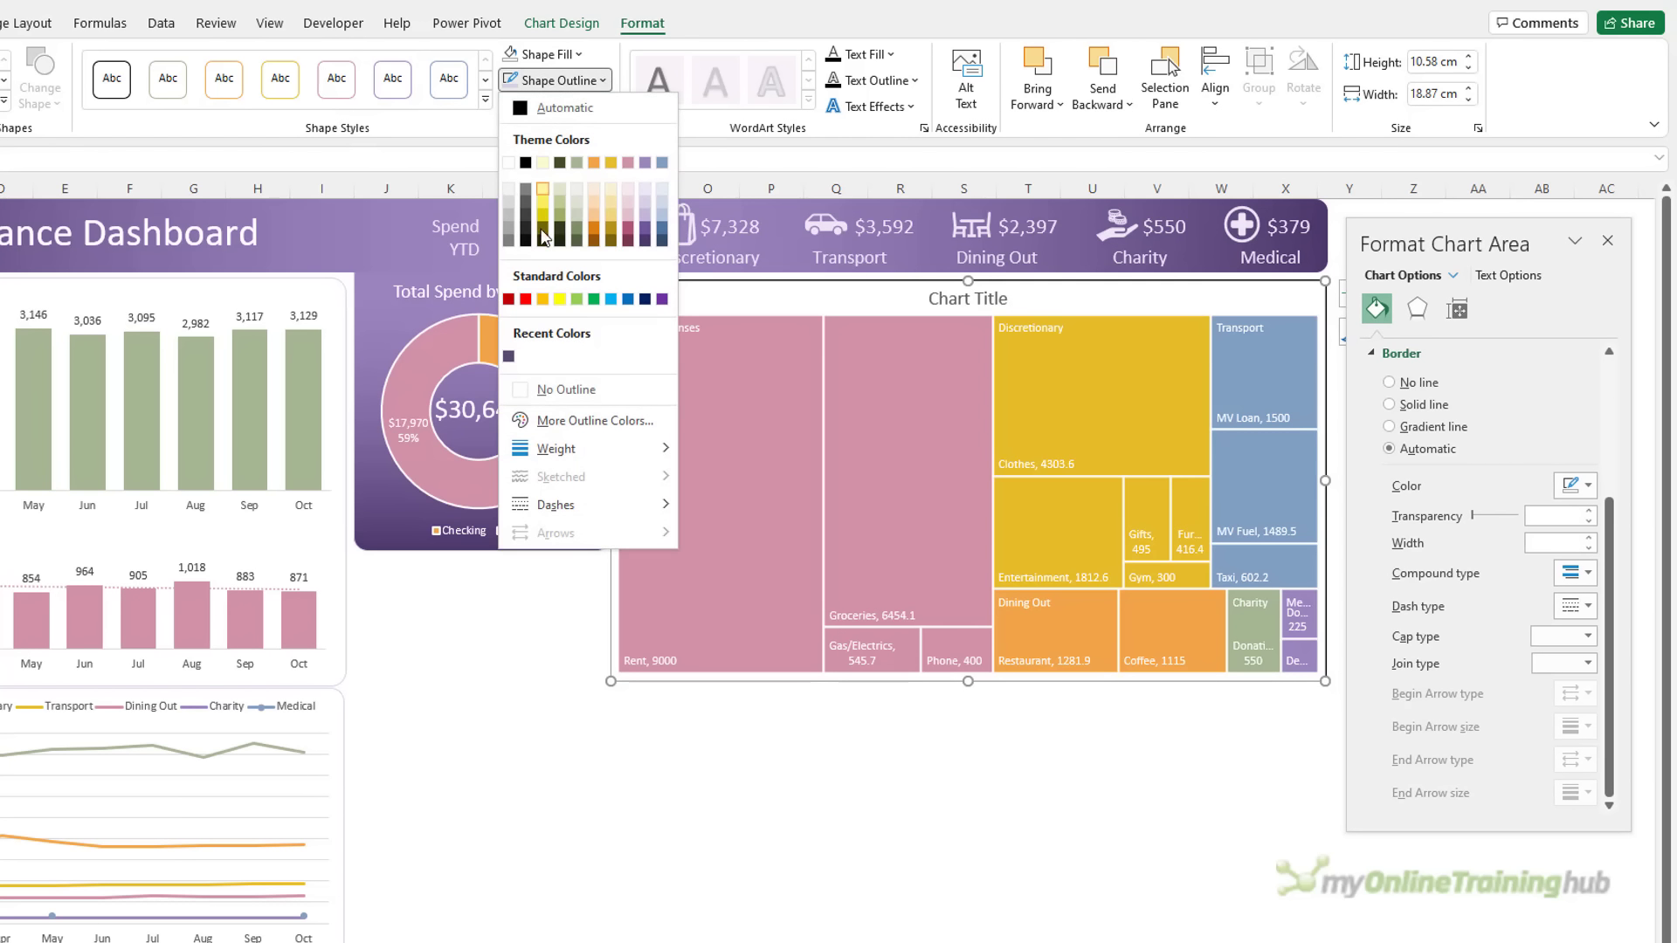
left_click(559, 388)
left_click_drag(616, 475, 618, 476)
left_click(722, 809)
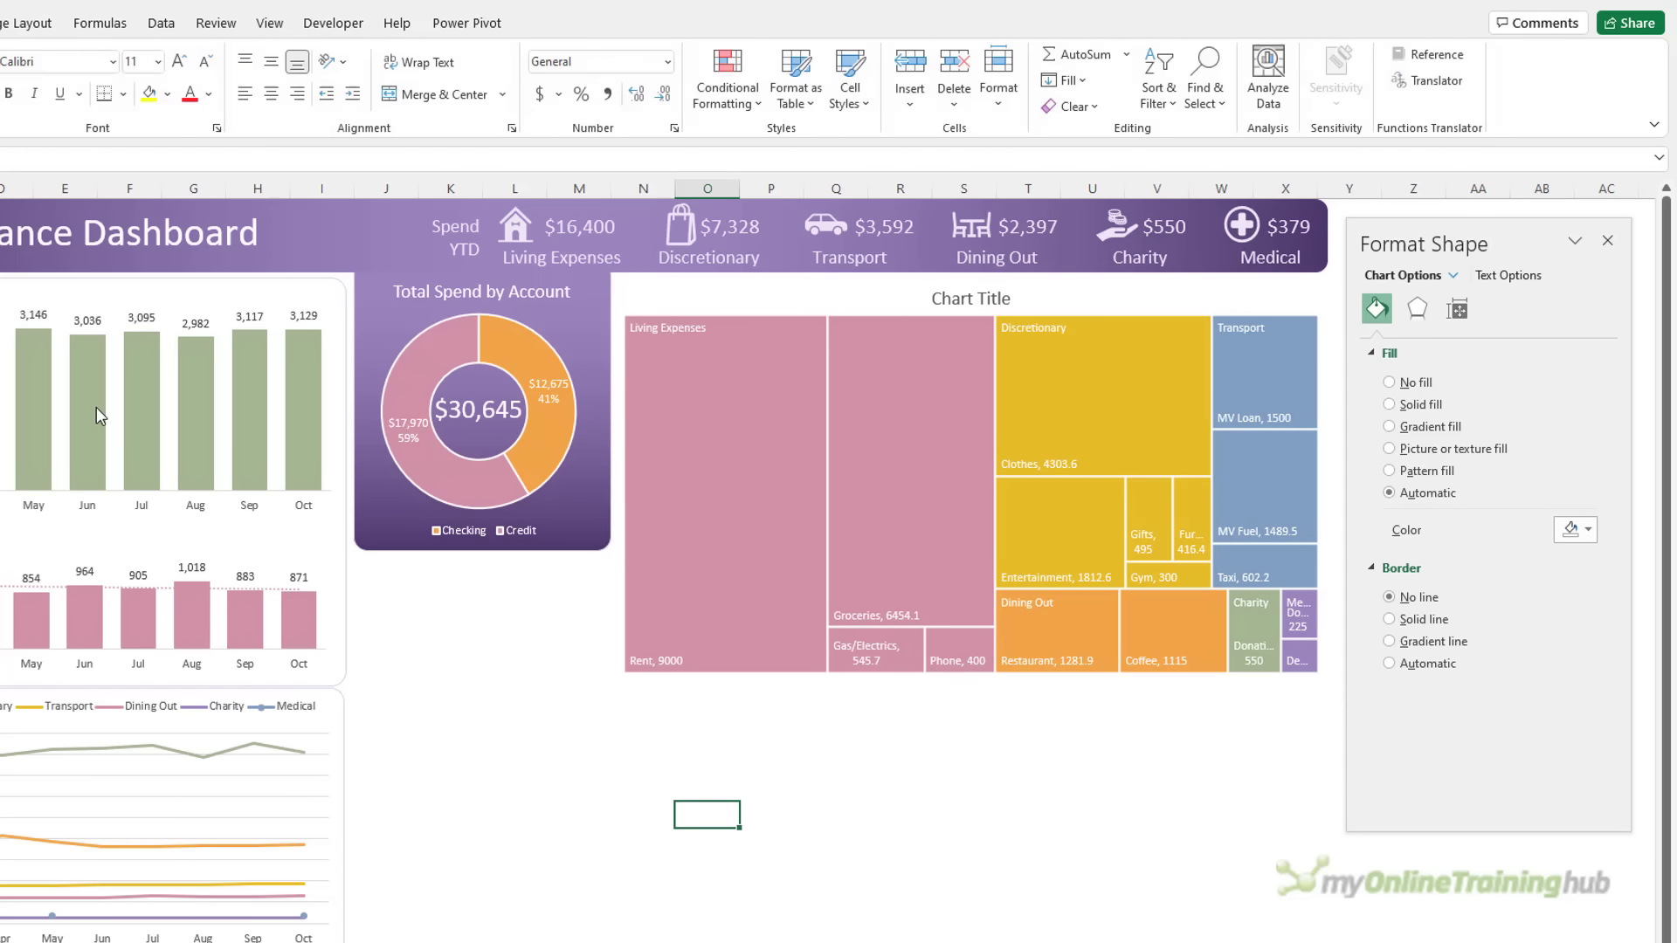
Shift the left chart group to the right alongside the treemap
left_click(346, 478)
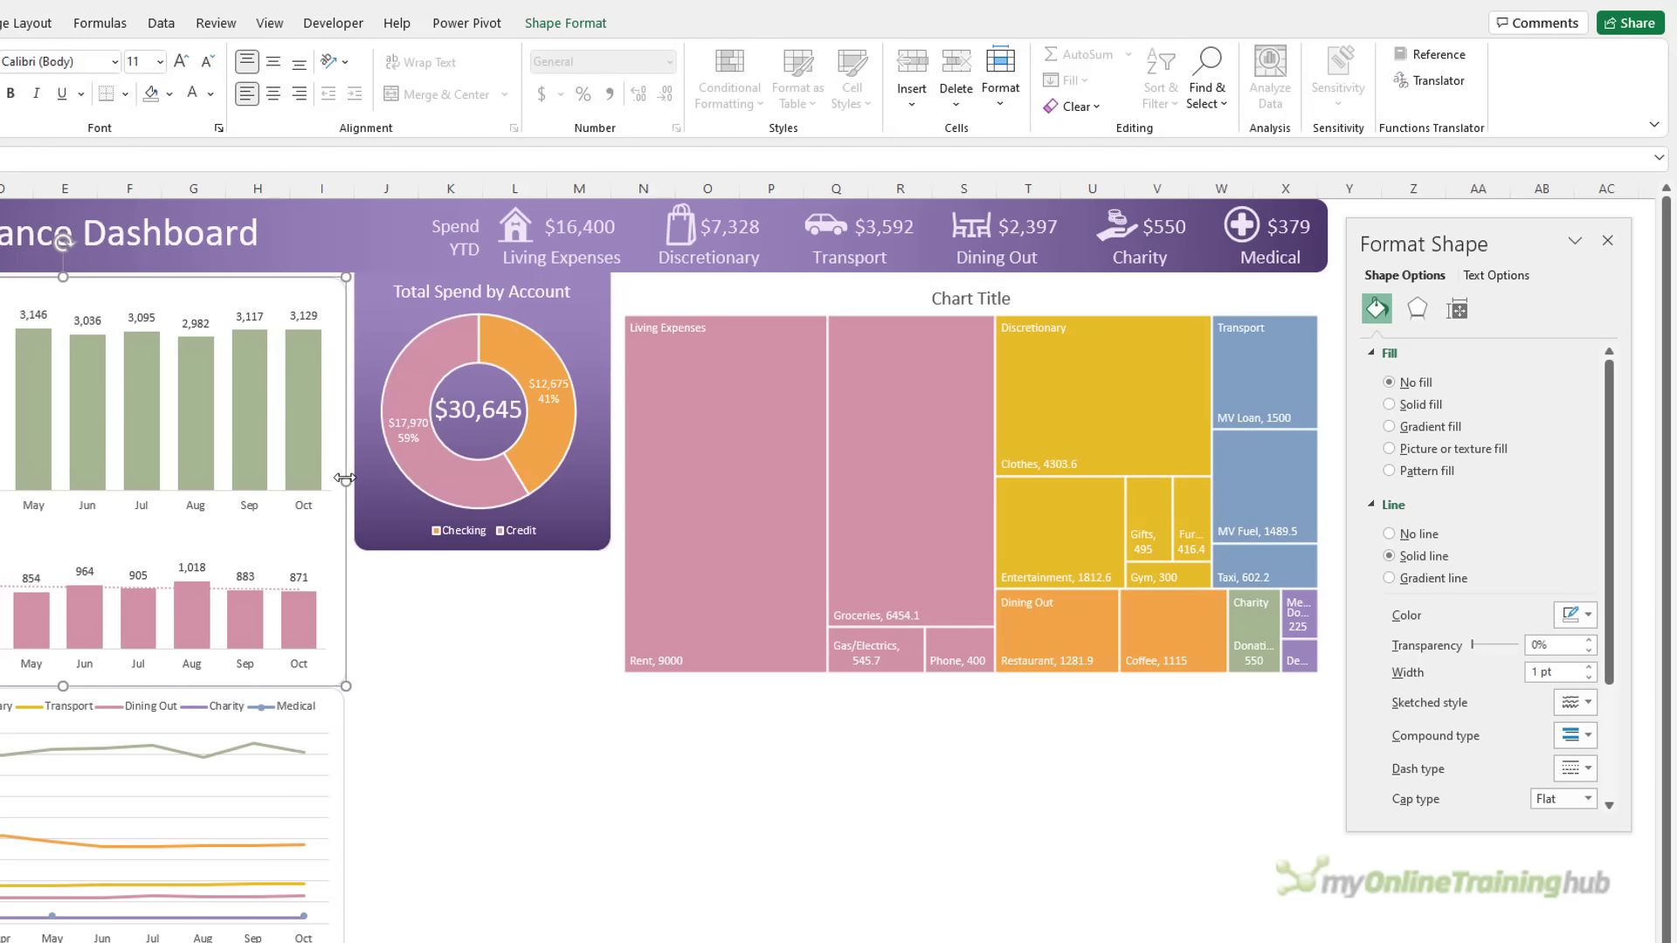
left_click_drag(346, 478, 1327, 480)
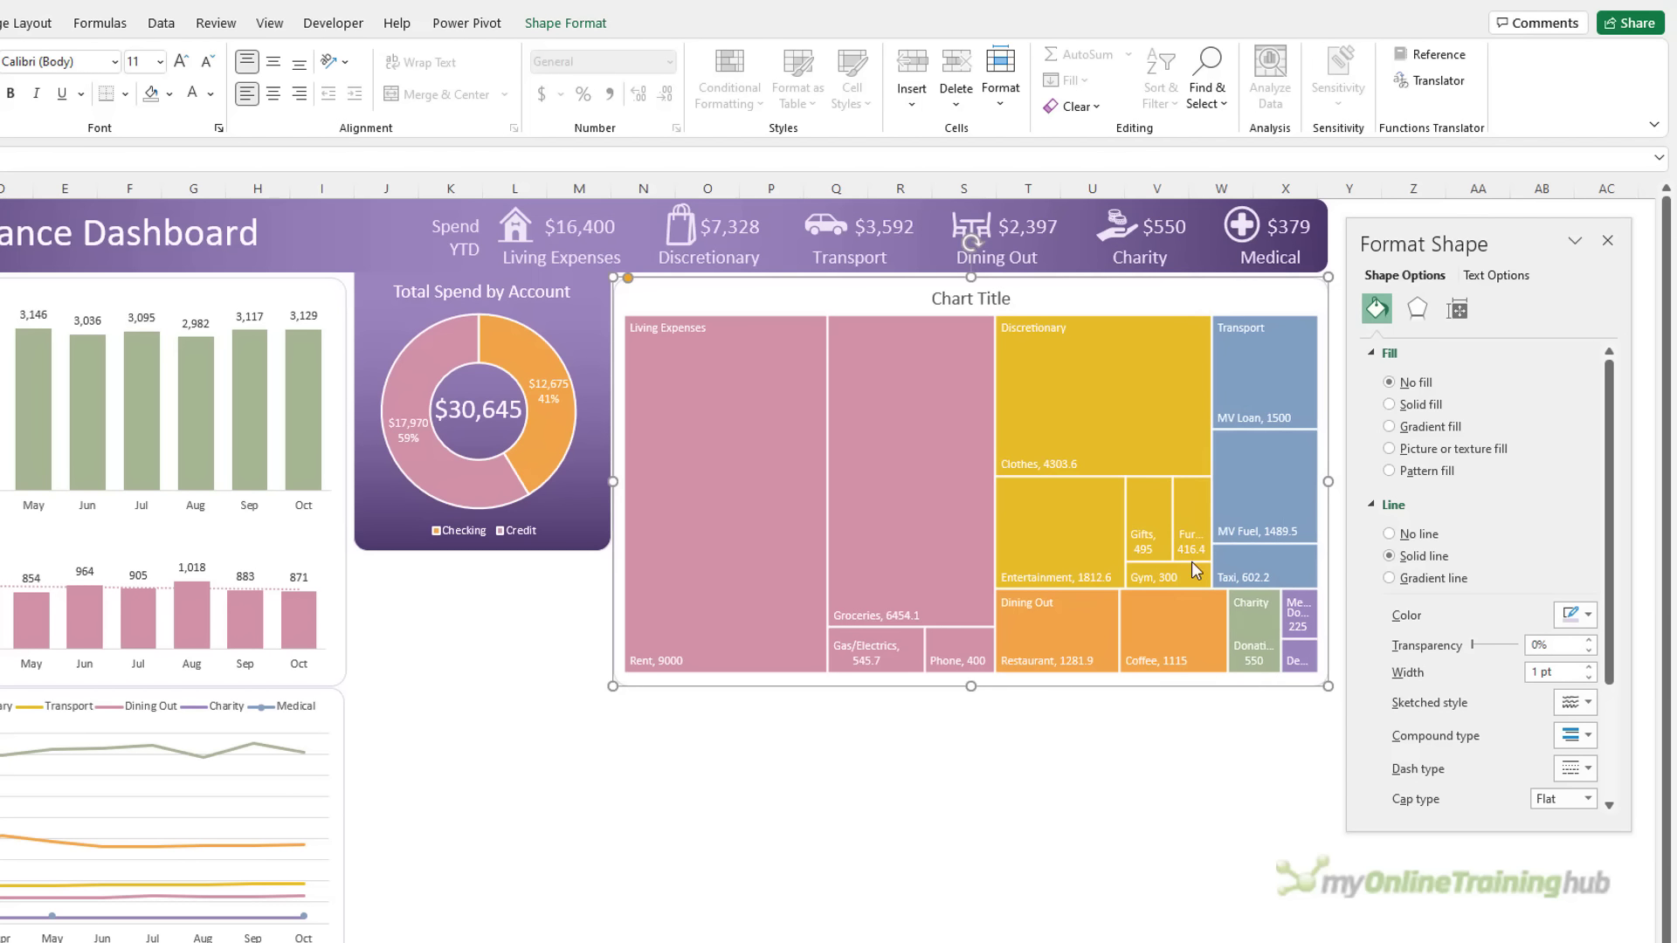
left_click(773, 729)
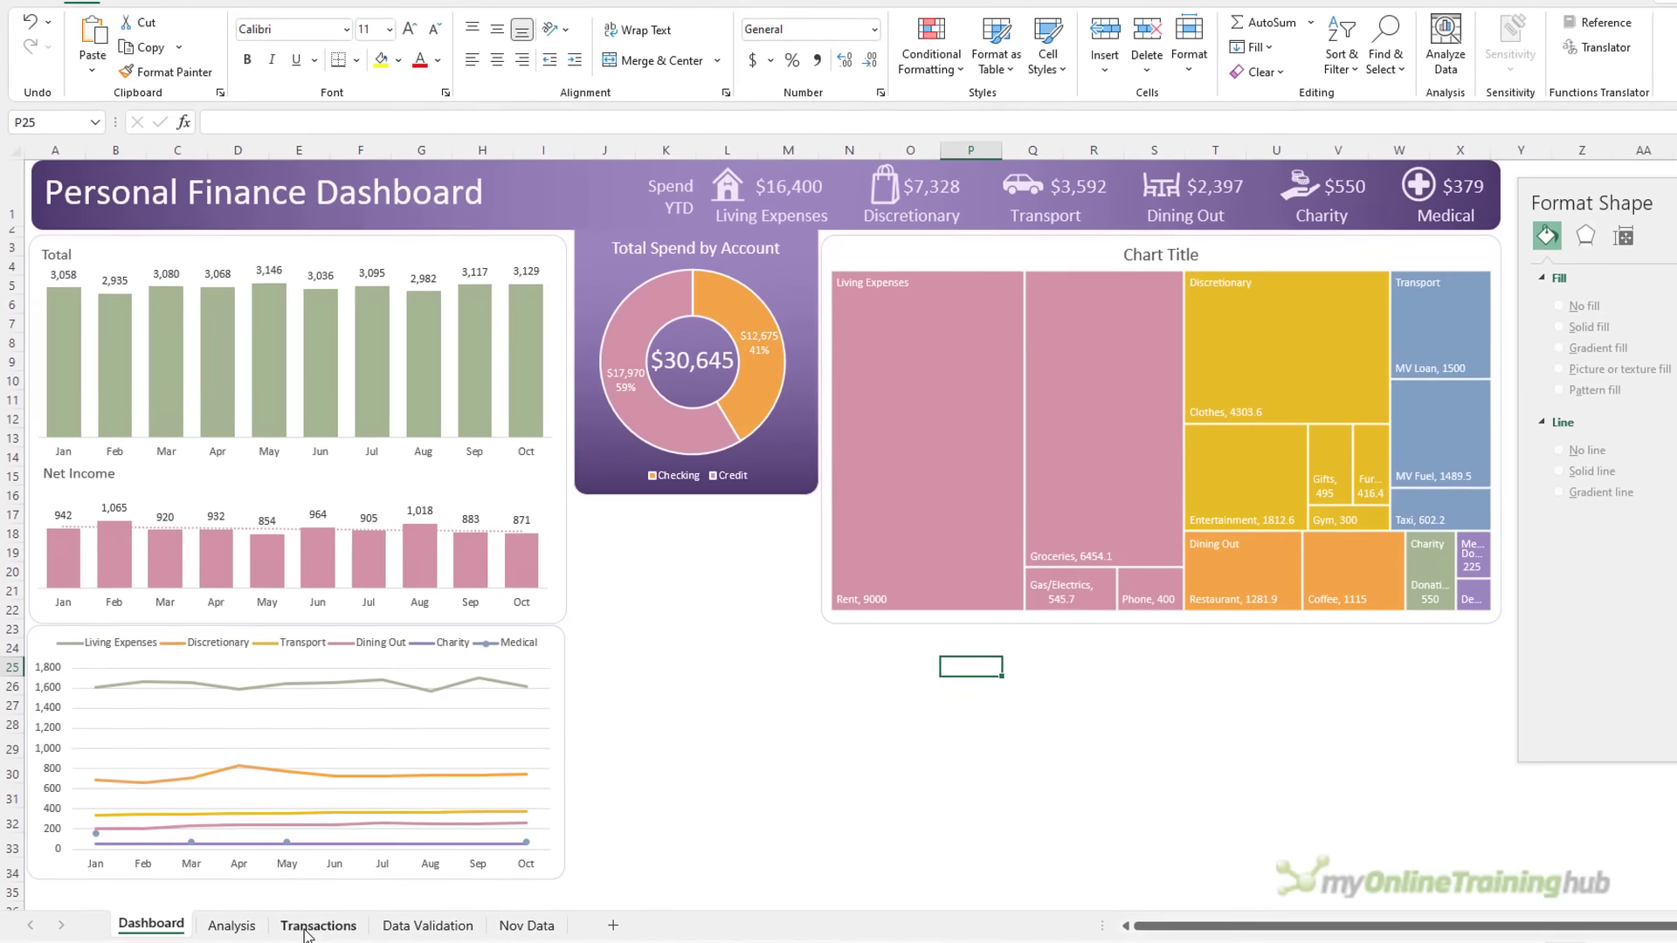
Insert a PivotTable from the Transactions table at Analysis!R25
left_click(347, 902)
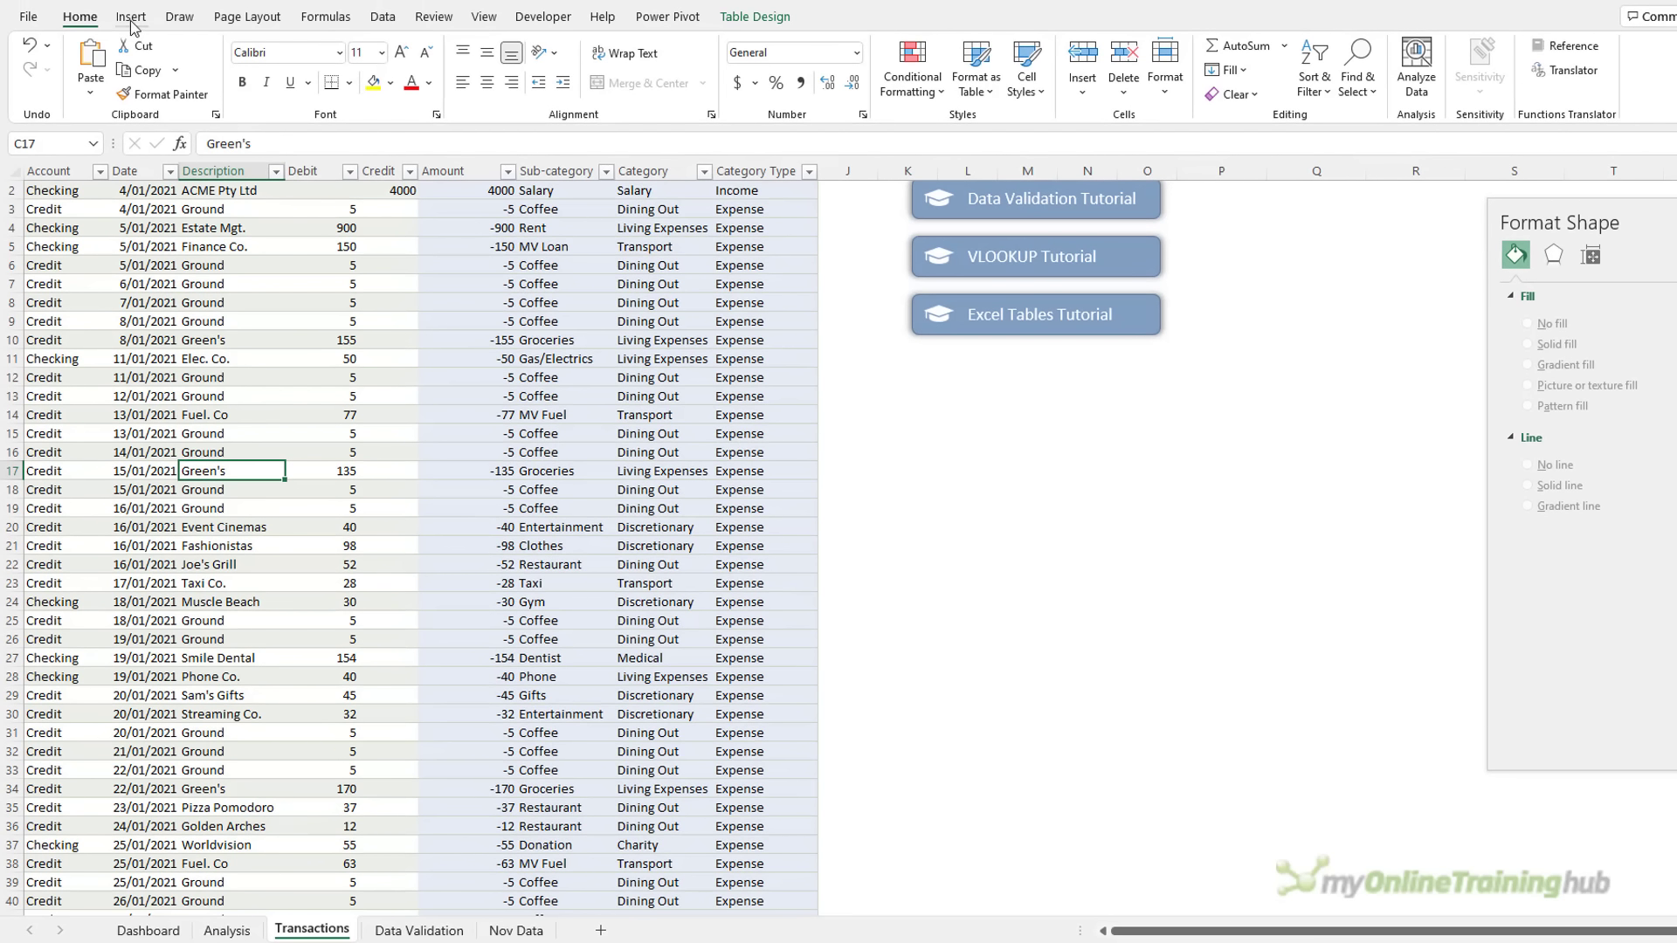
left_click(131, 17)
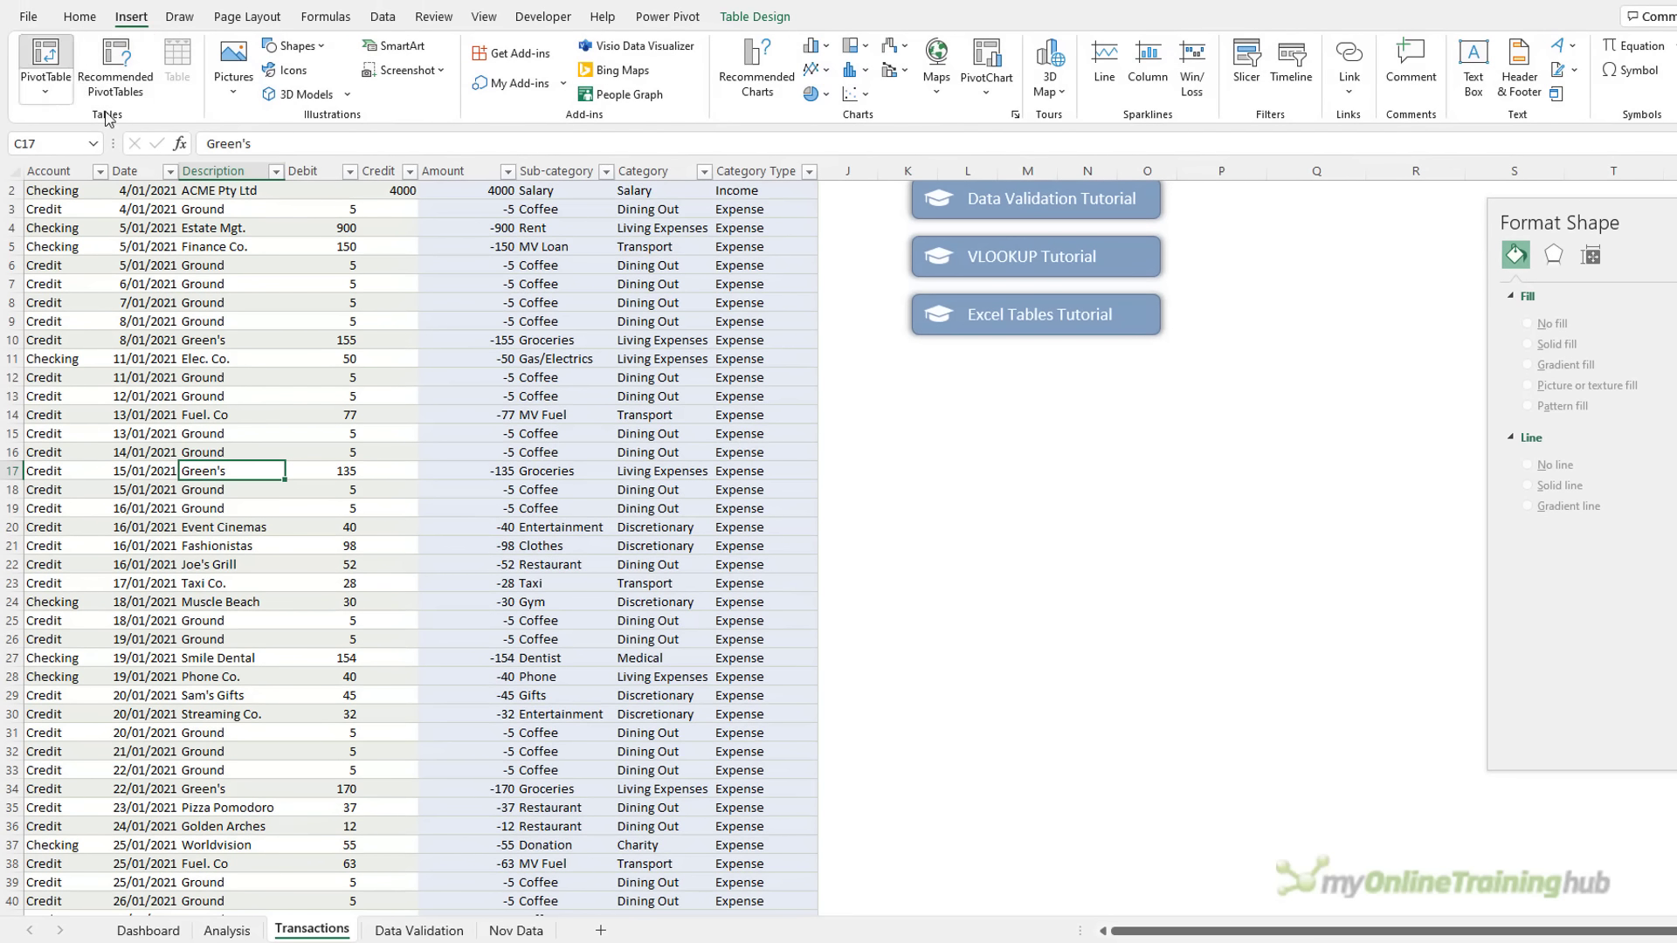
left_click(46, 61)
left_click(750, 471)
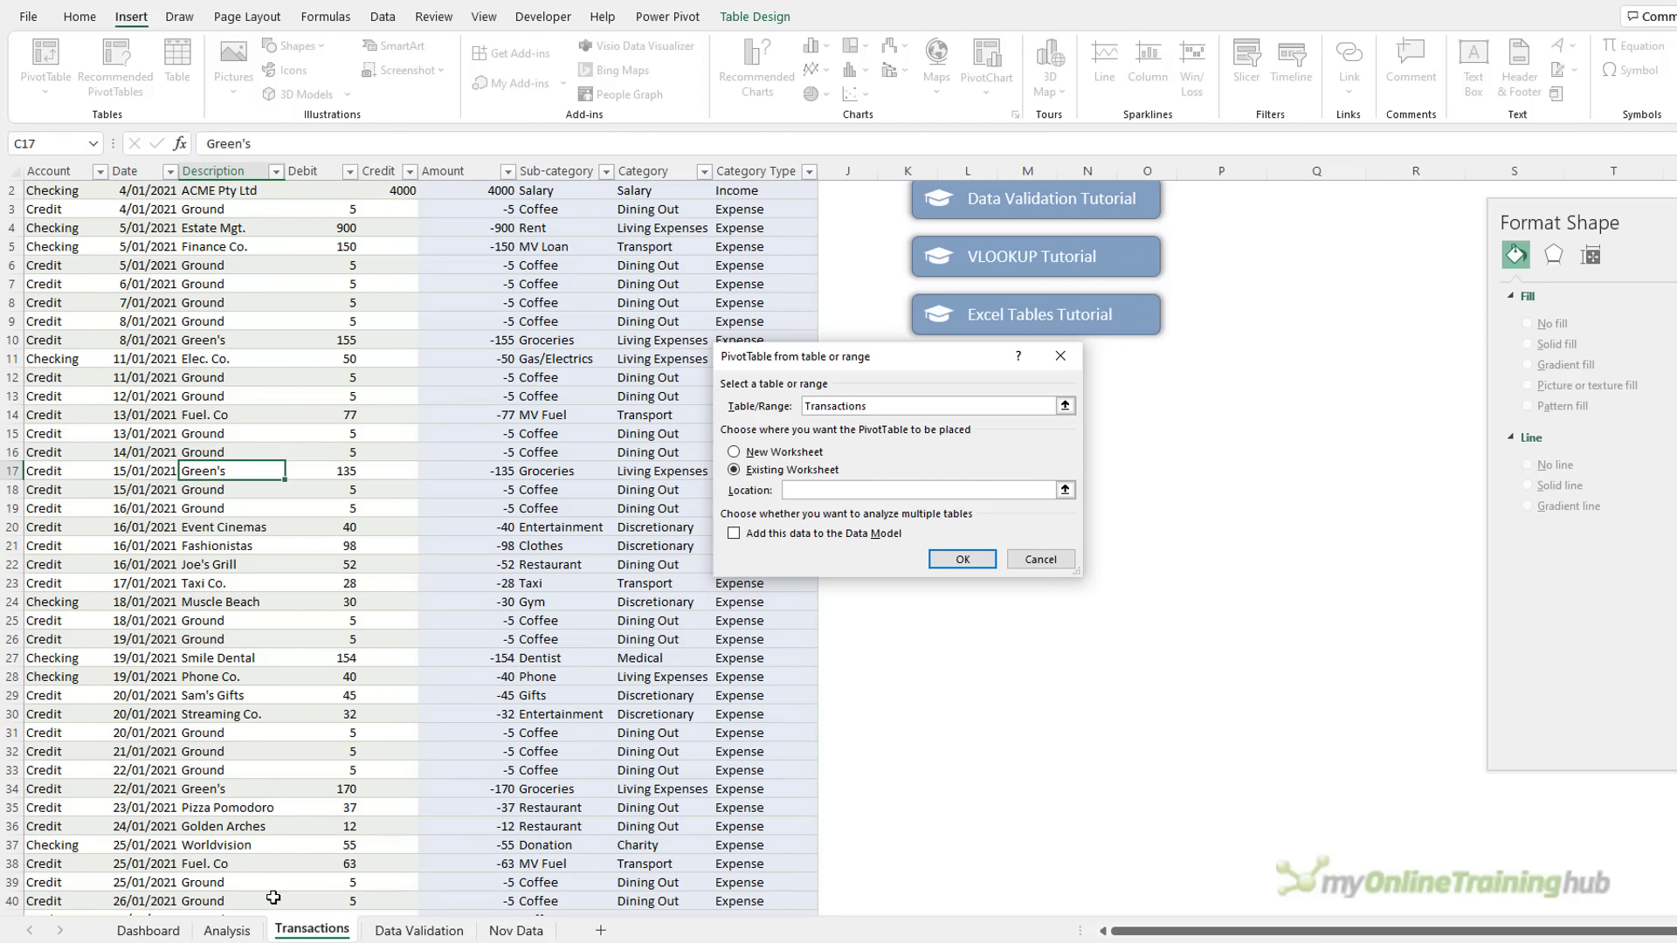
left_click(227, 930)
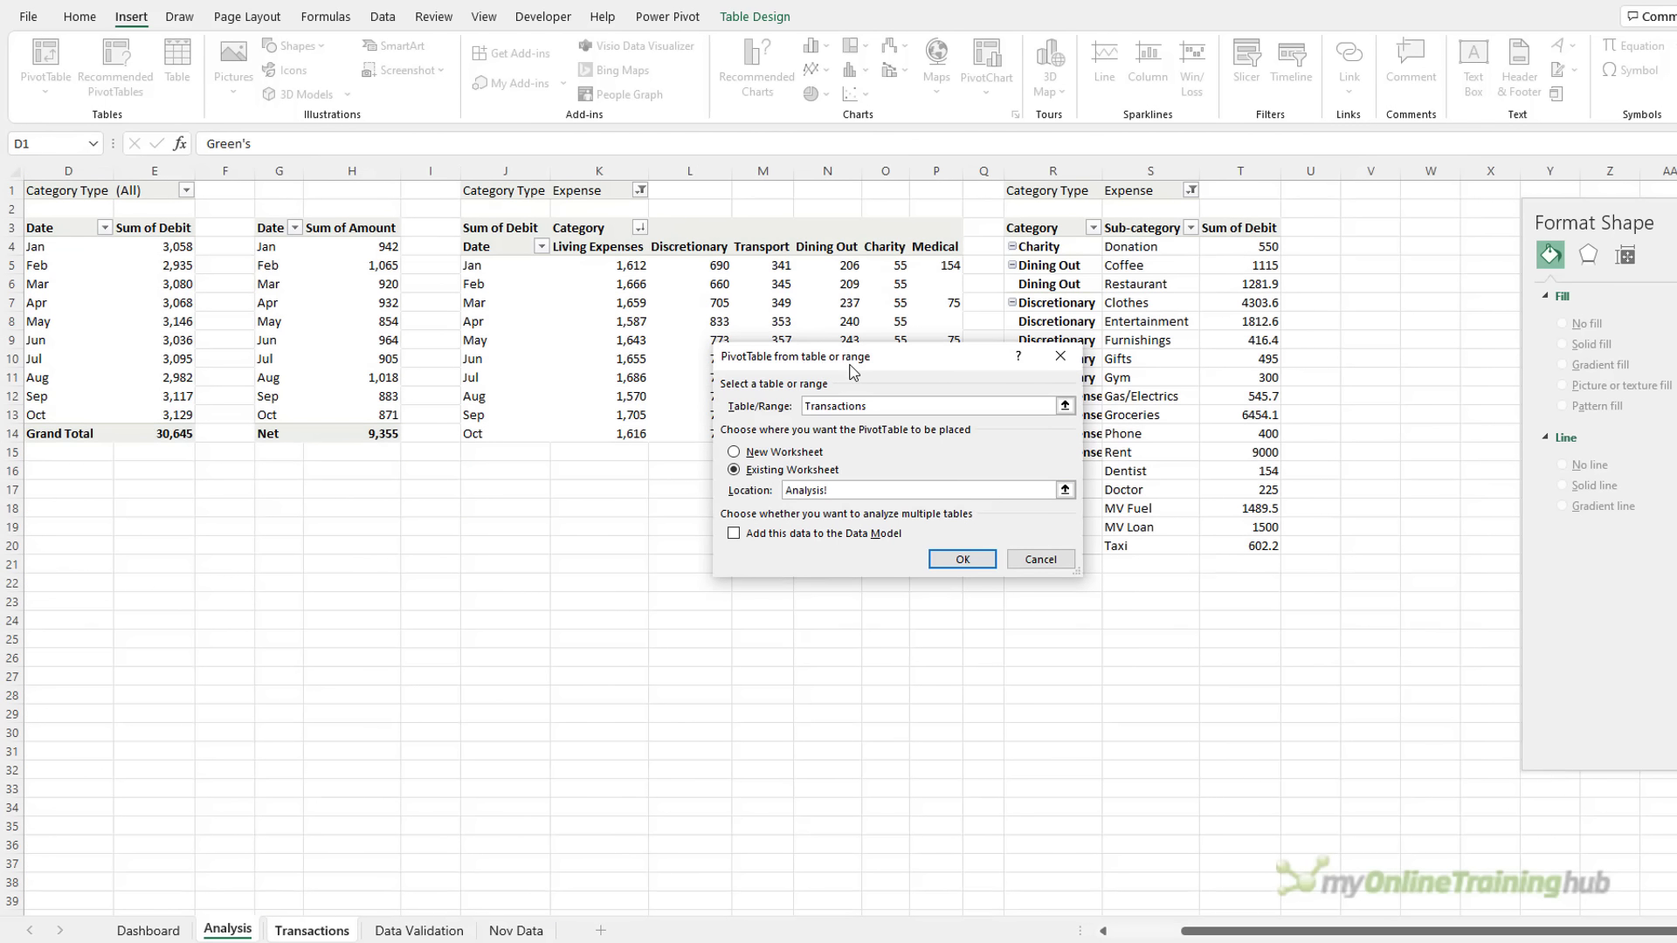
left_click_drag(852, 362, 650, 337)
left_click(1066, 640)
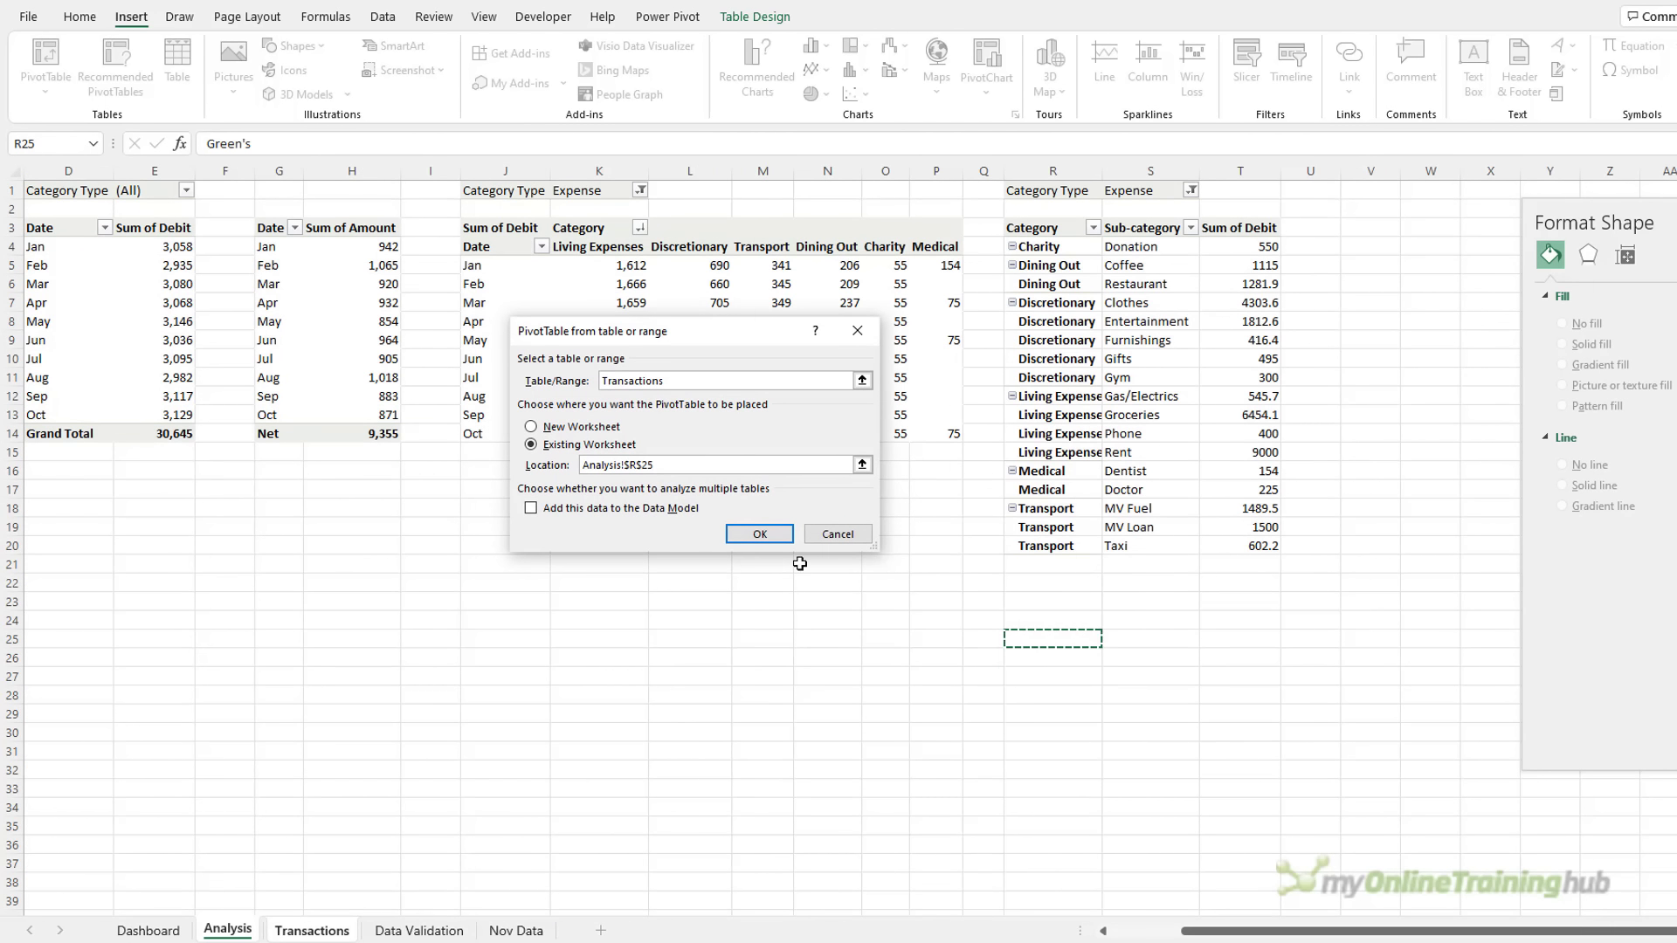
left_click(759, 534)
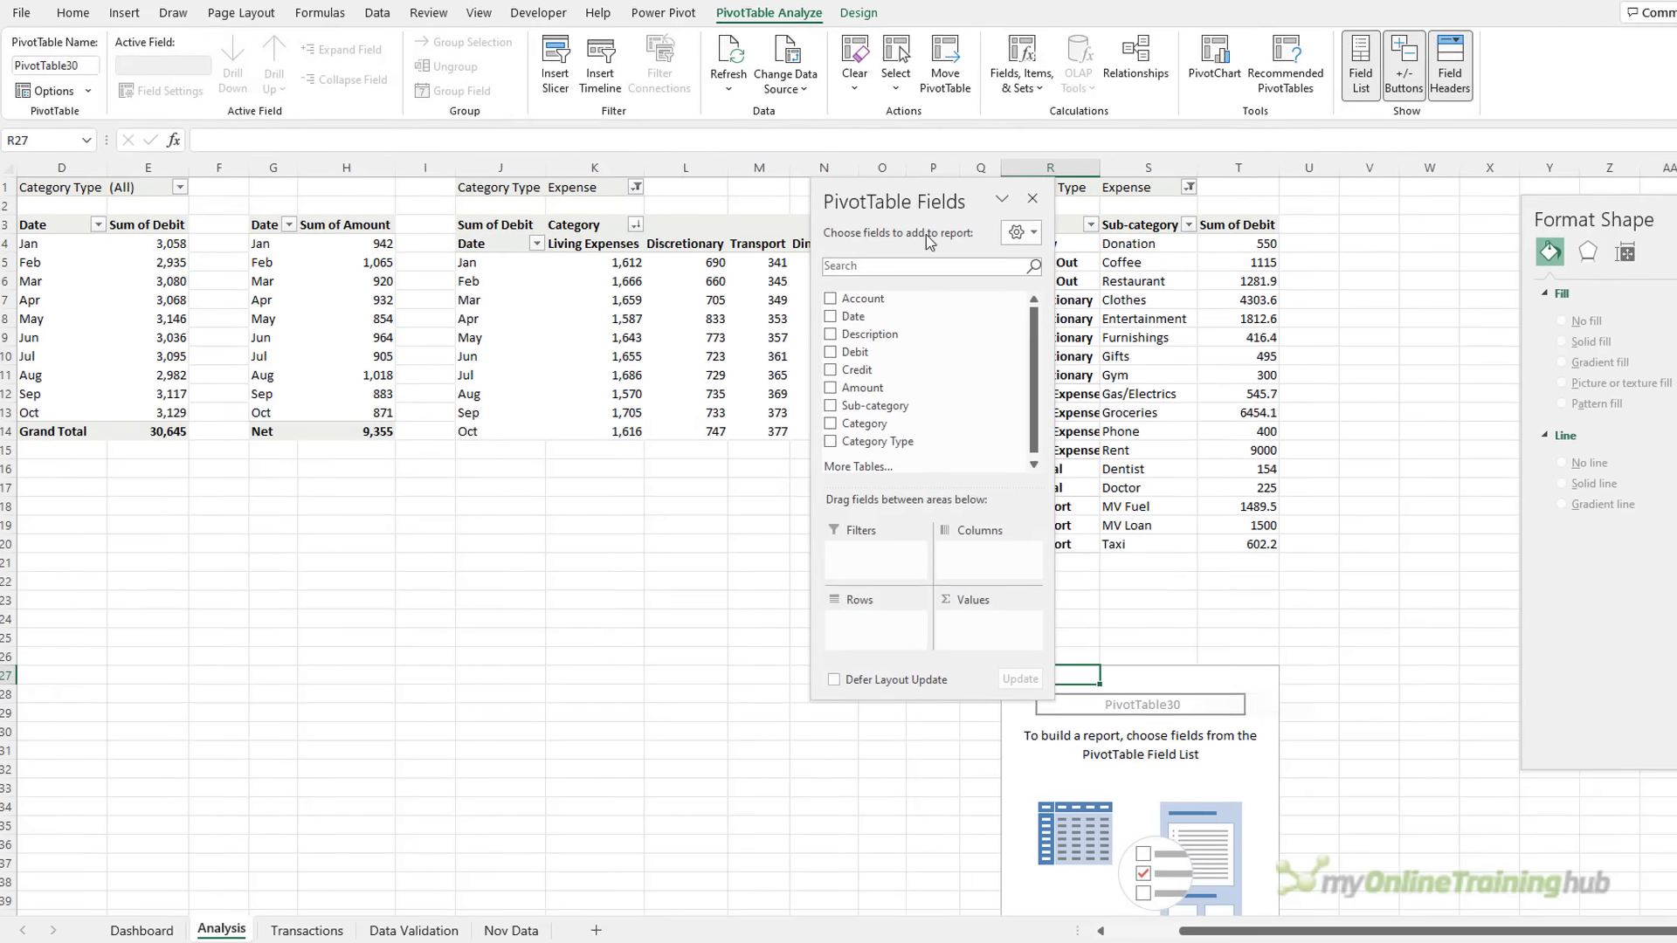
Add Date as filter, Category as rows, Amount as values, and name it PTWaterfall
left_click_drag(936, 199, 763, 382)
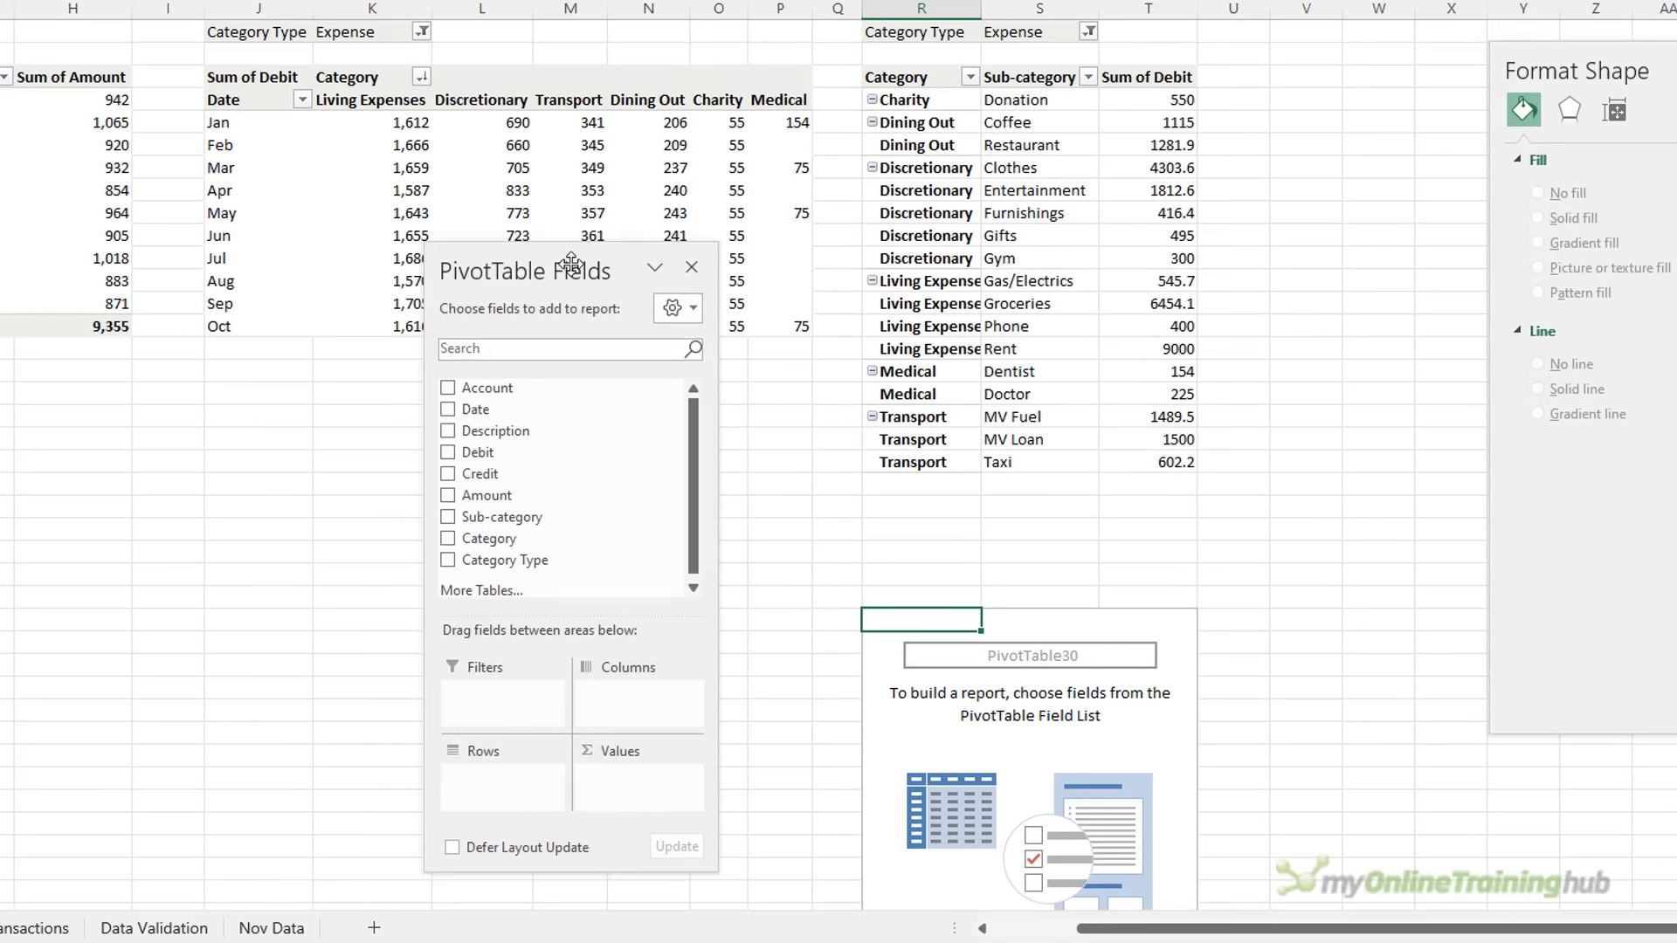
scroll(1250, 347, "down", 2)
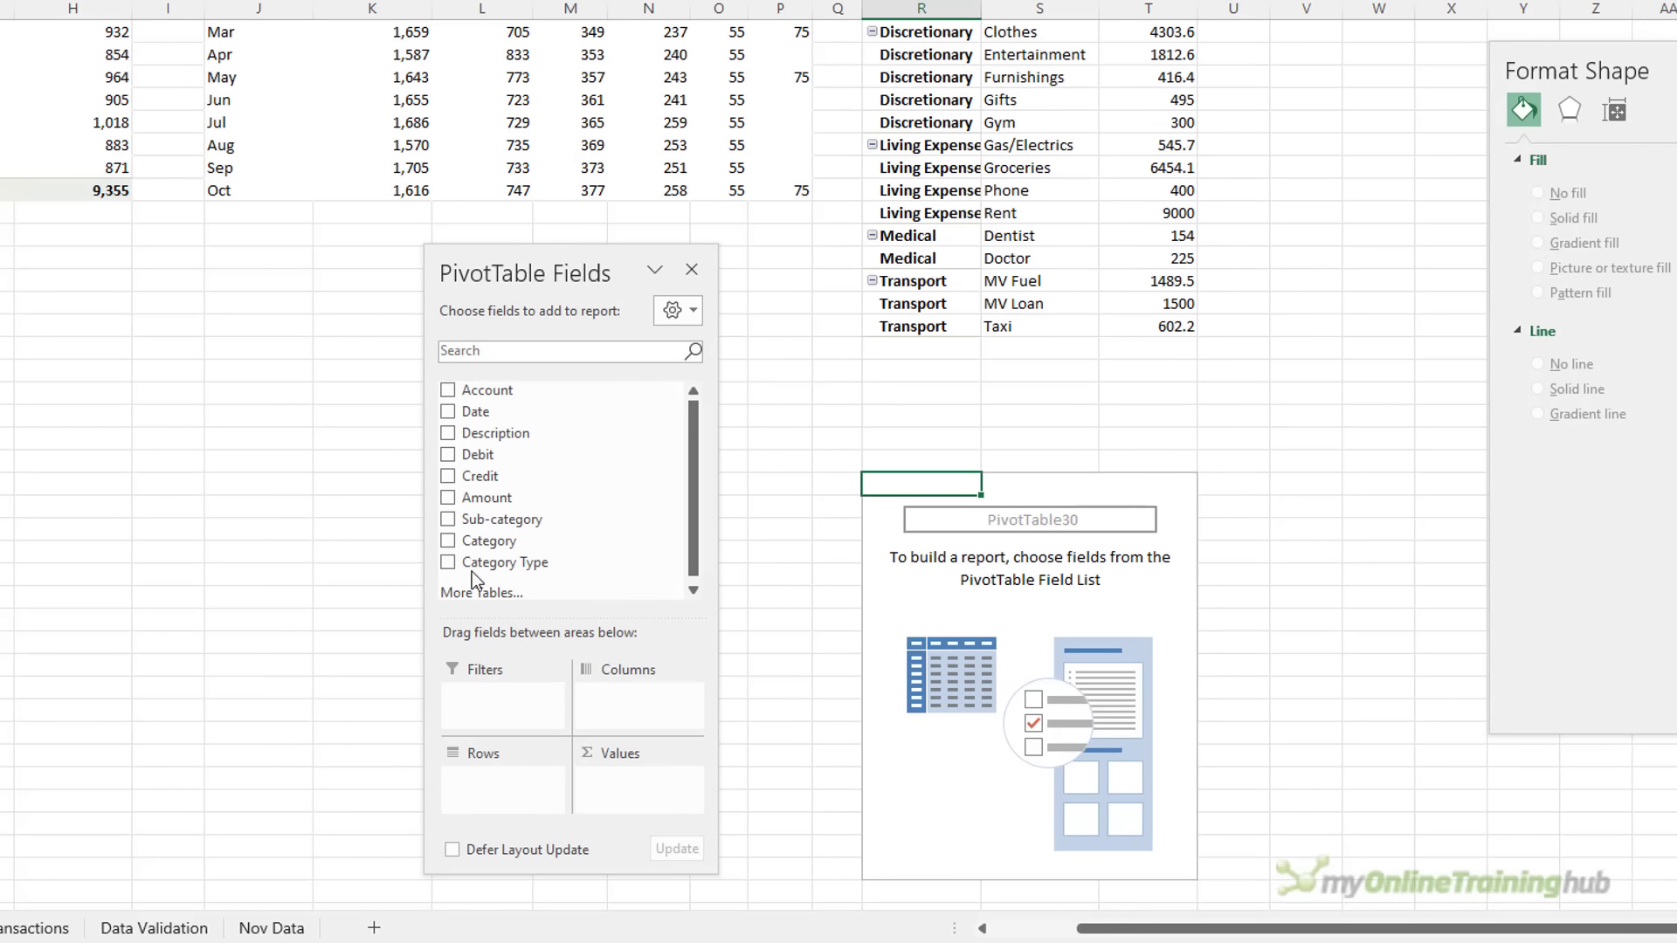
left_click_drag(452, 416, 491, 698)
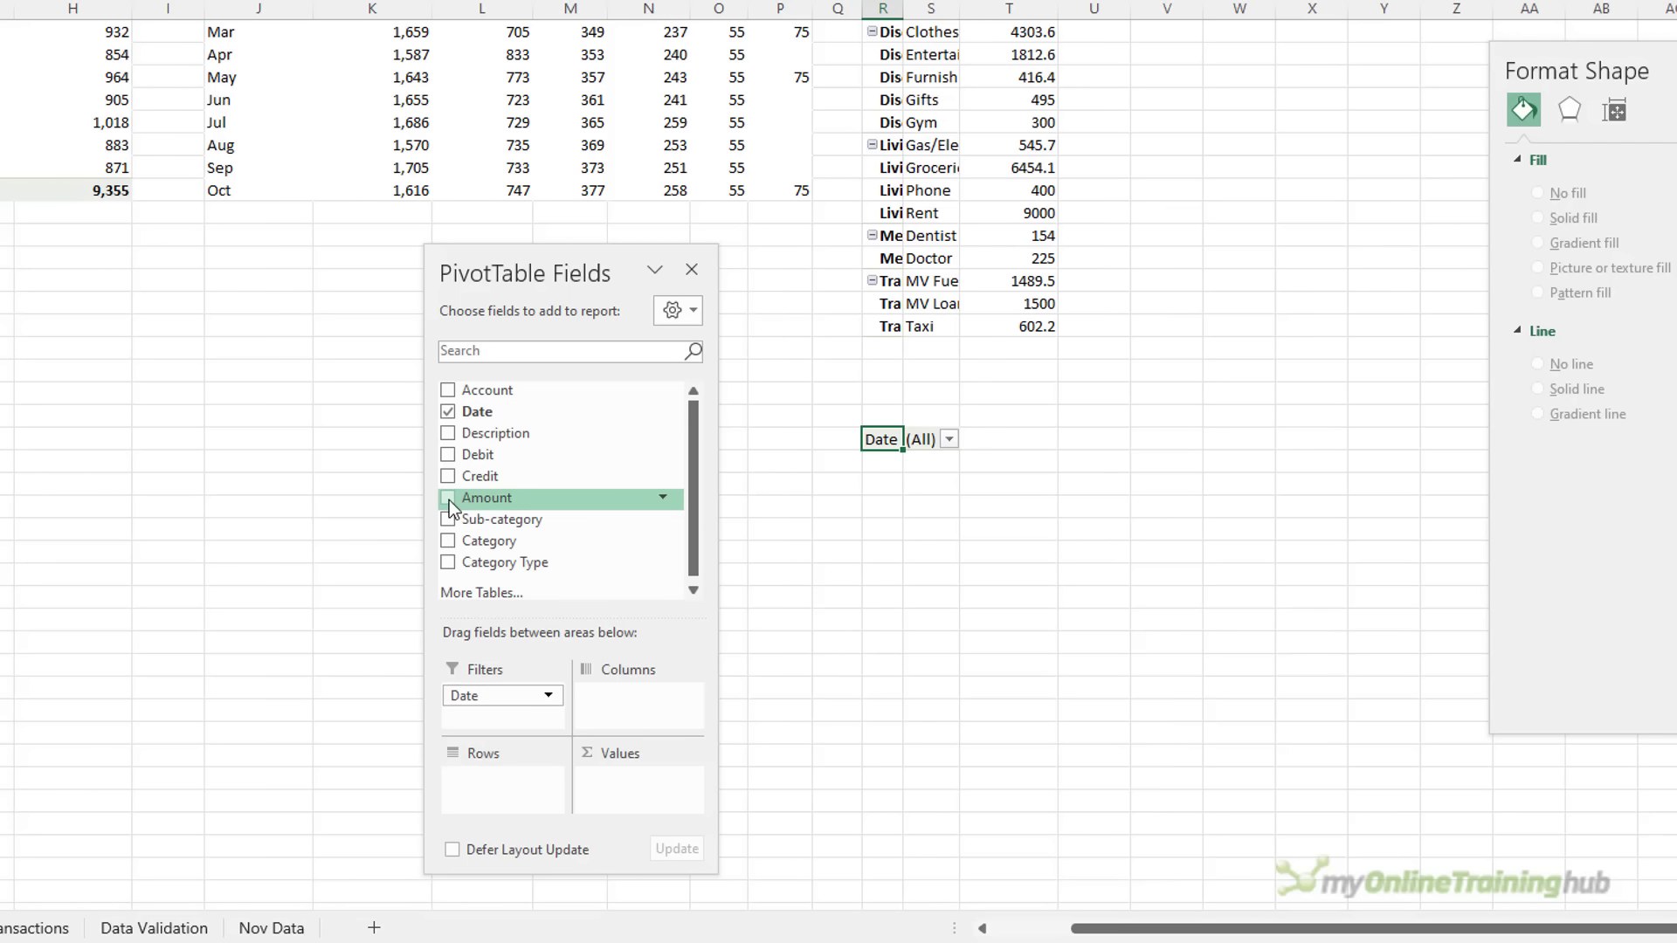
left_click(449, 542)
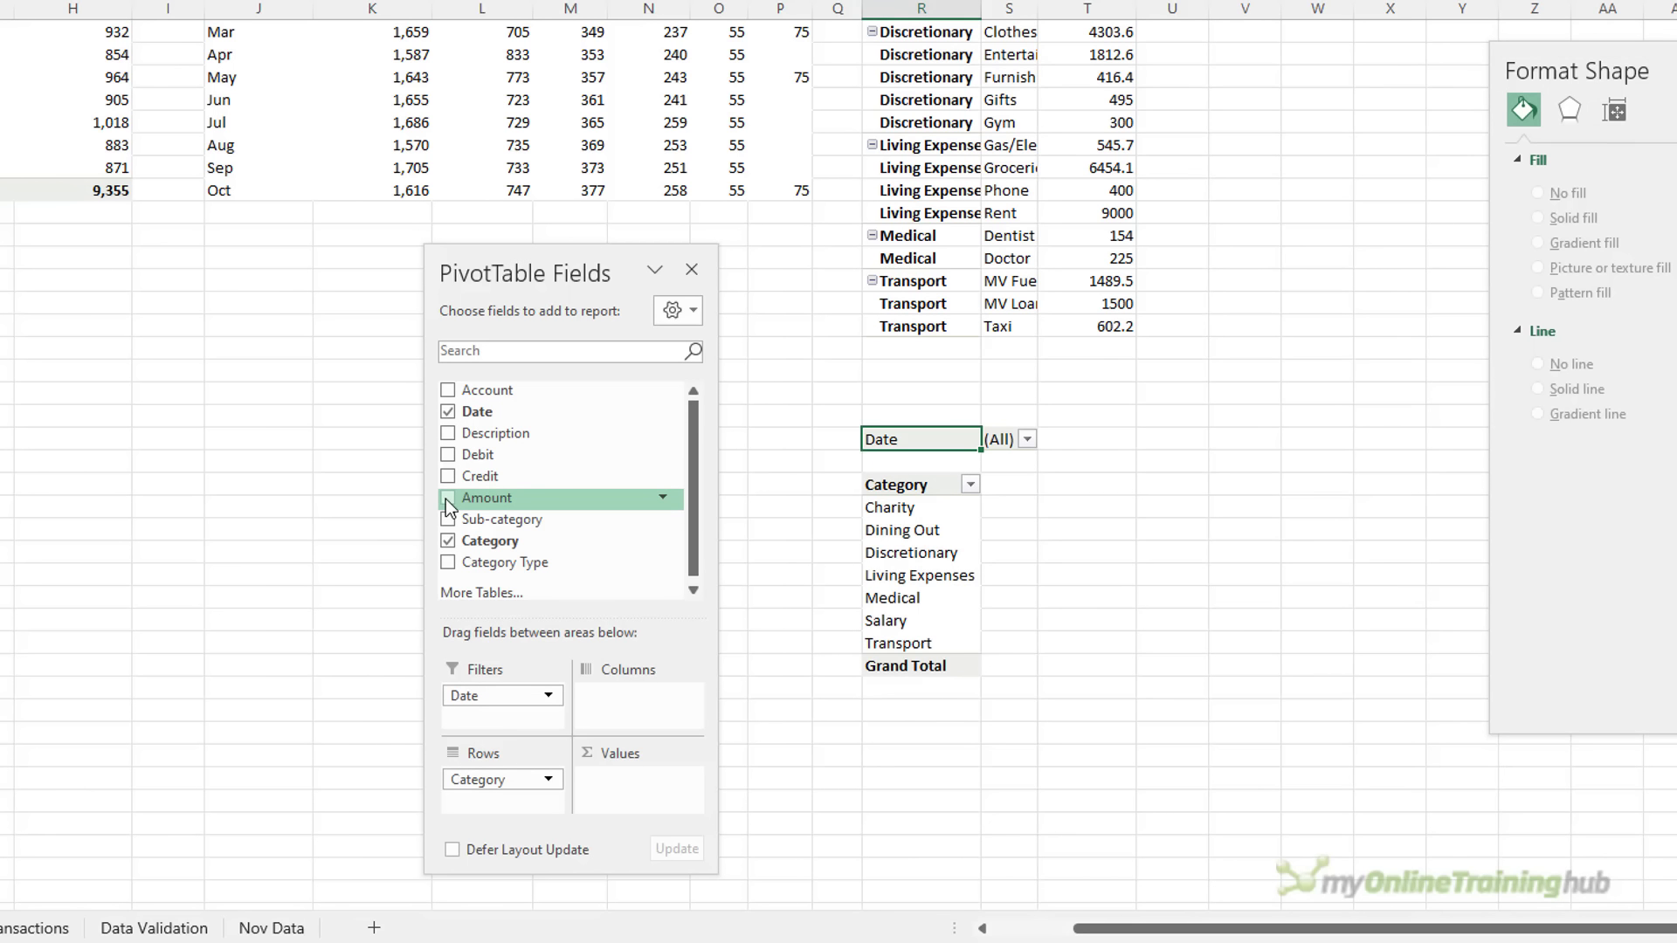
left_click(447, 497)
left_click(1039, 553)
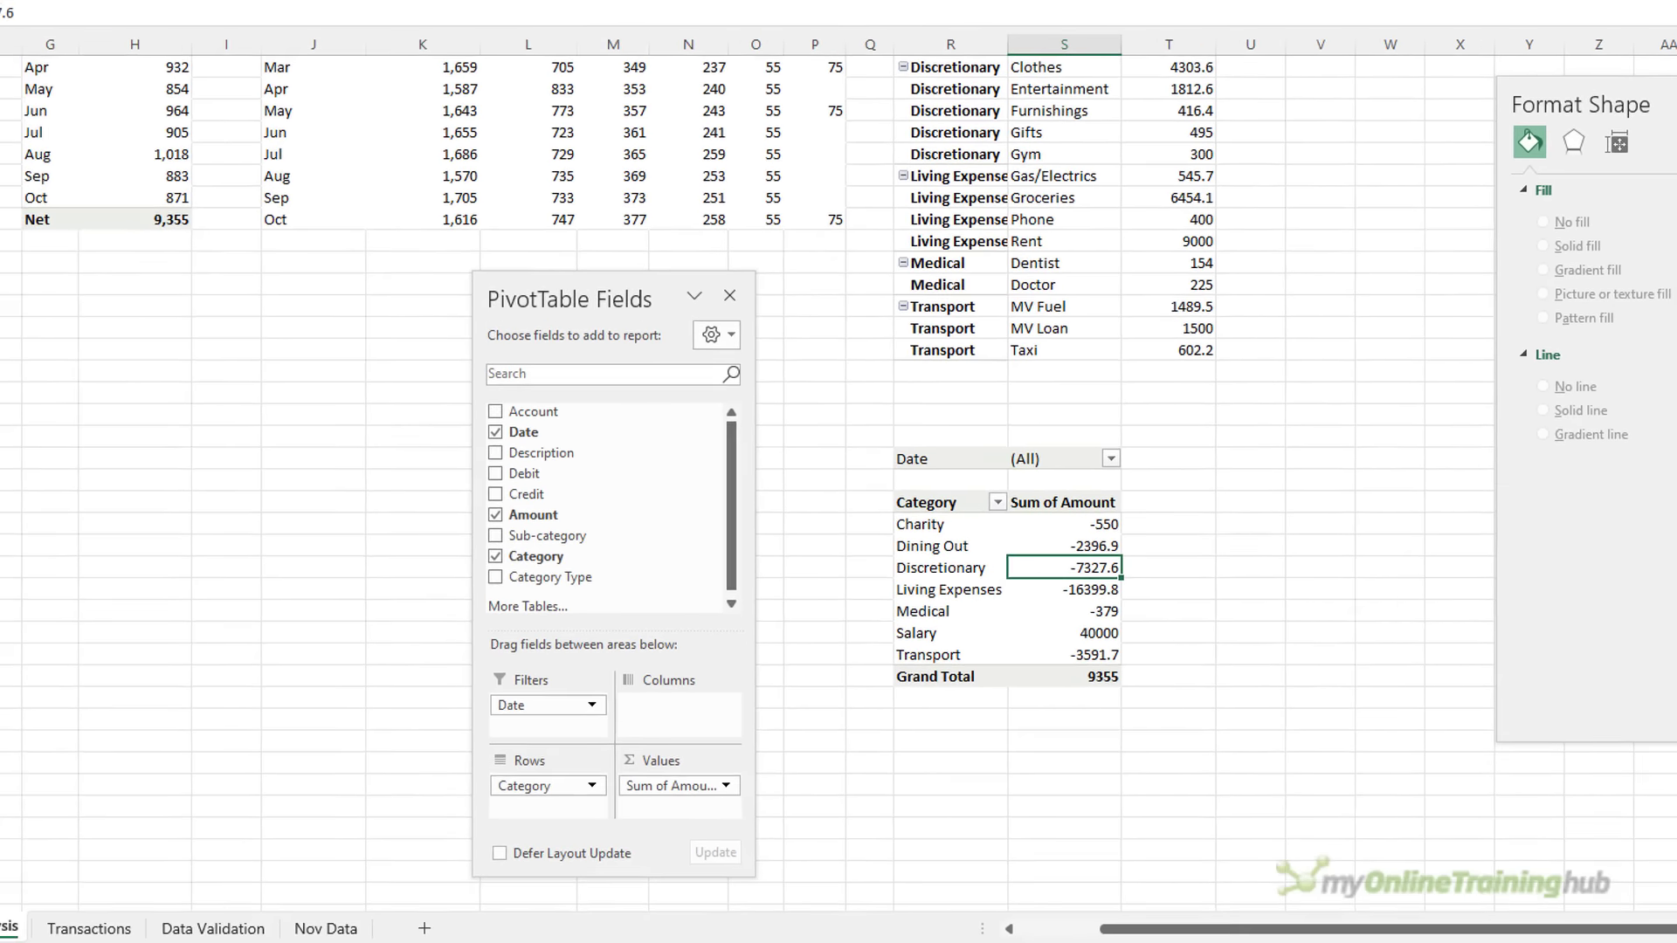
left_click(103, 69)
type("PTWate")
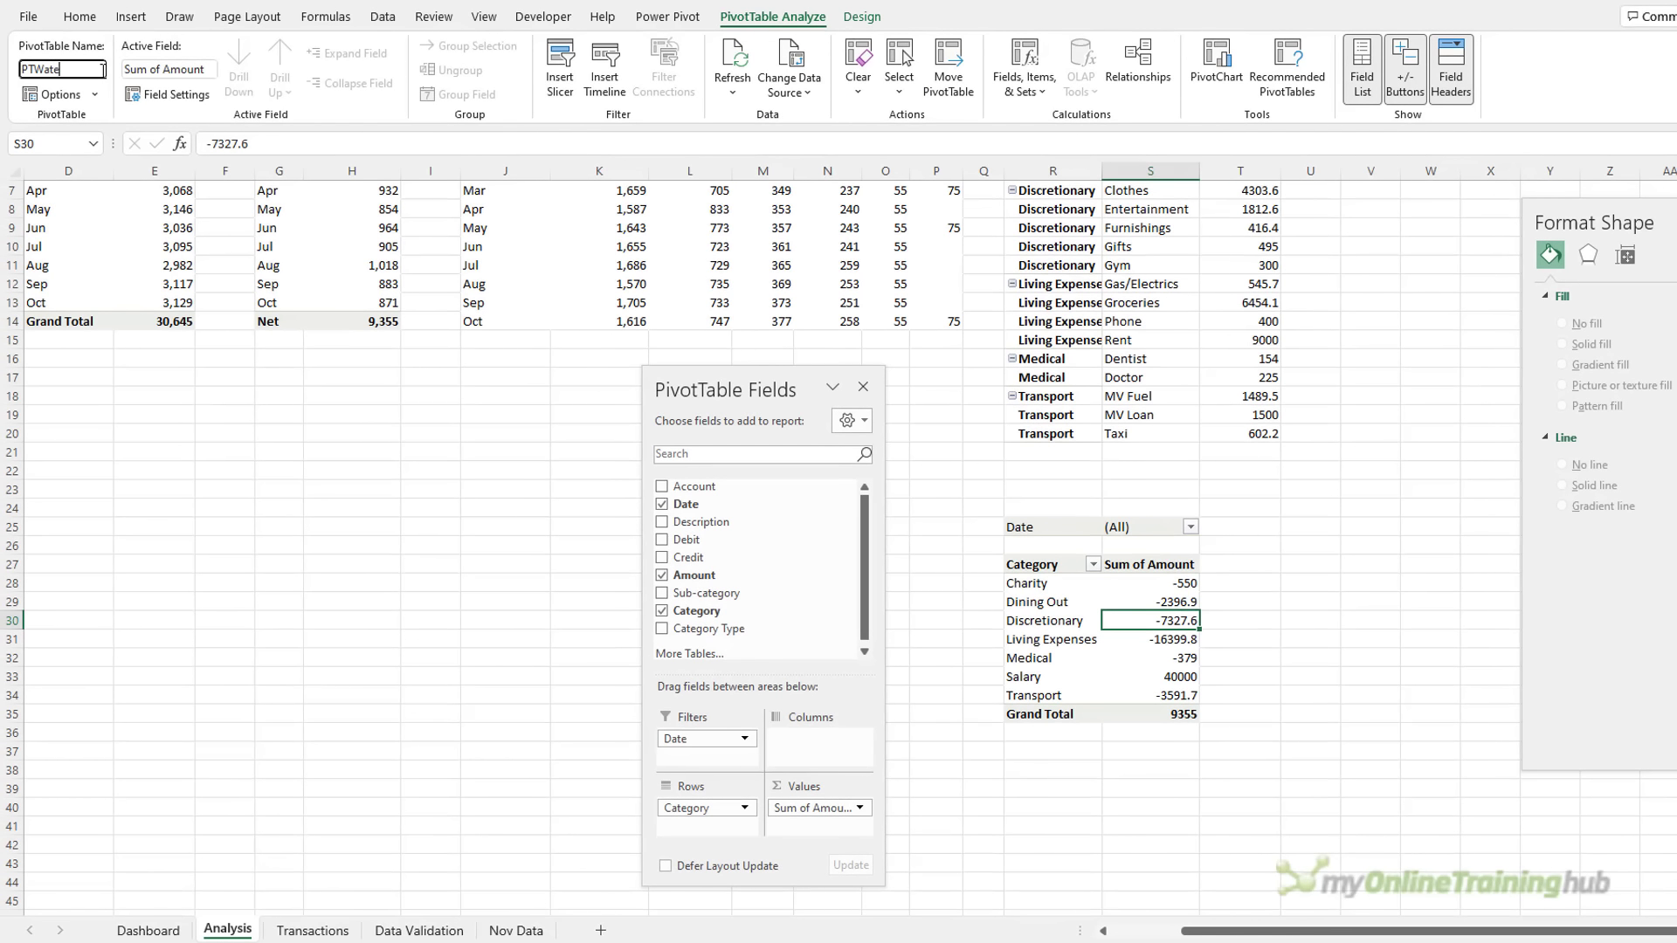
type("rfall")
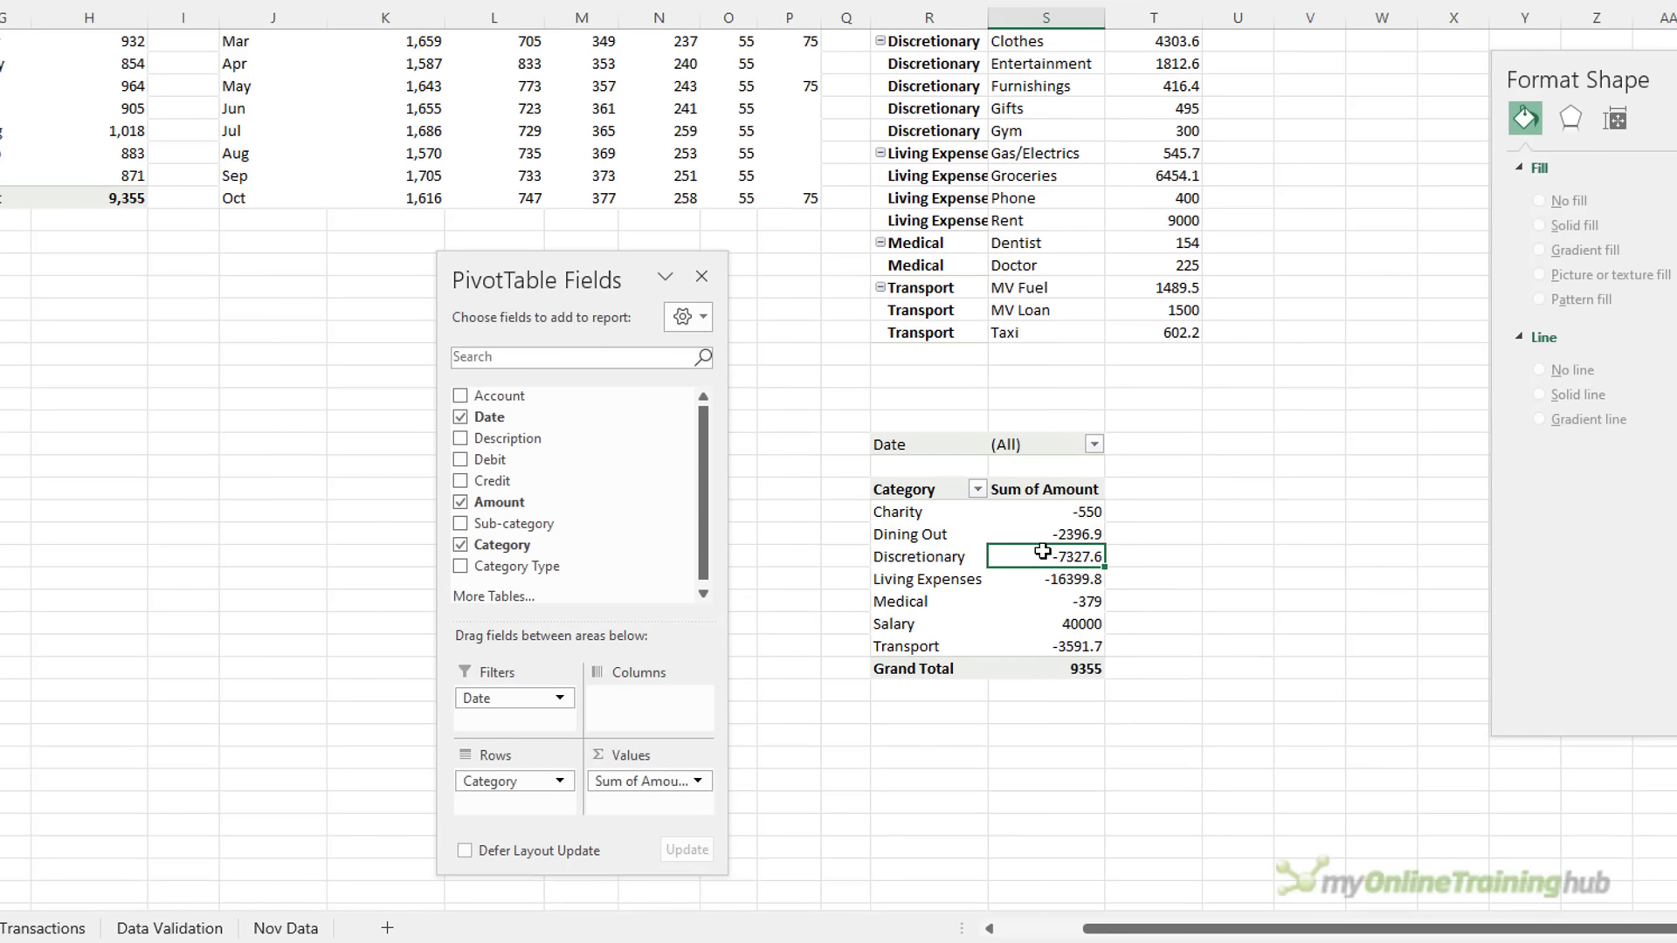
Format Sum of Amount as Number with 0 decimal places and a 1000 separator
right_click(1042, 551)
left_click(1153, 629)
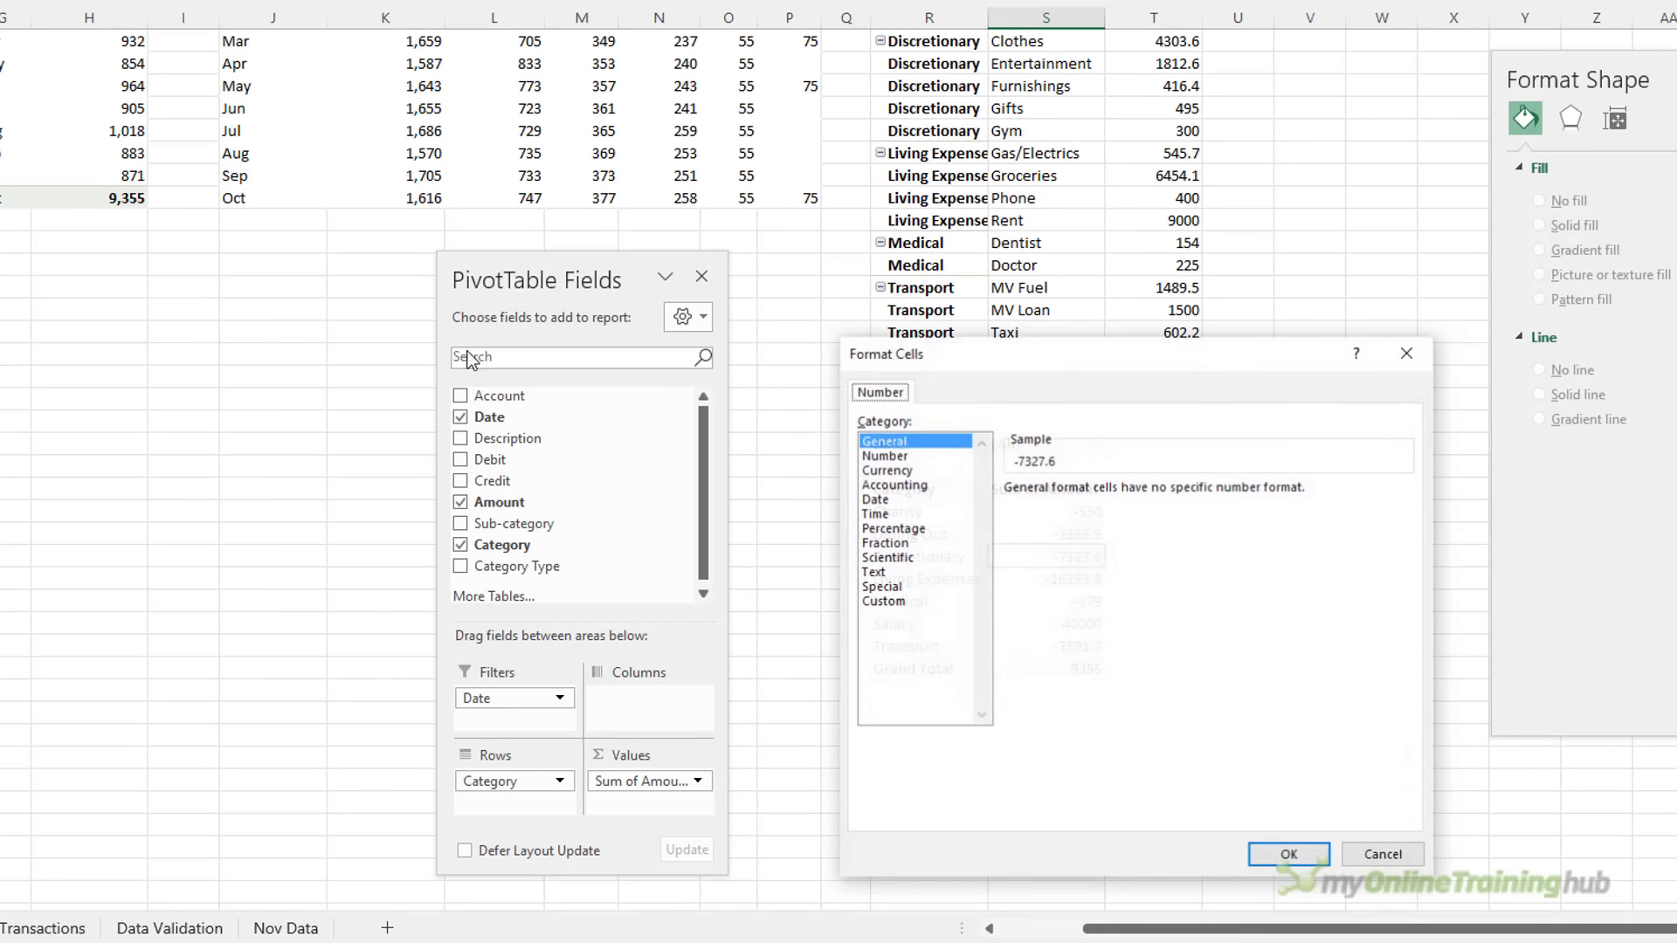
type("0")
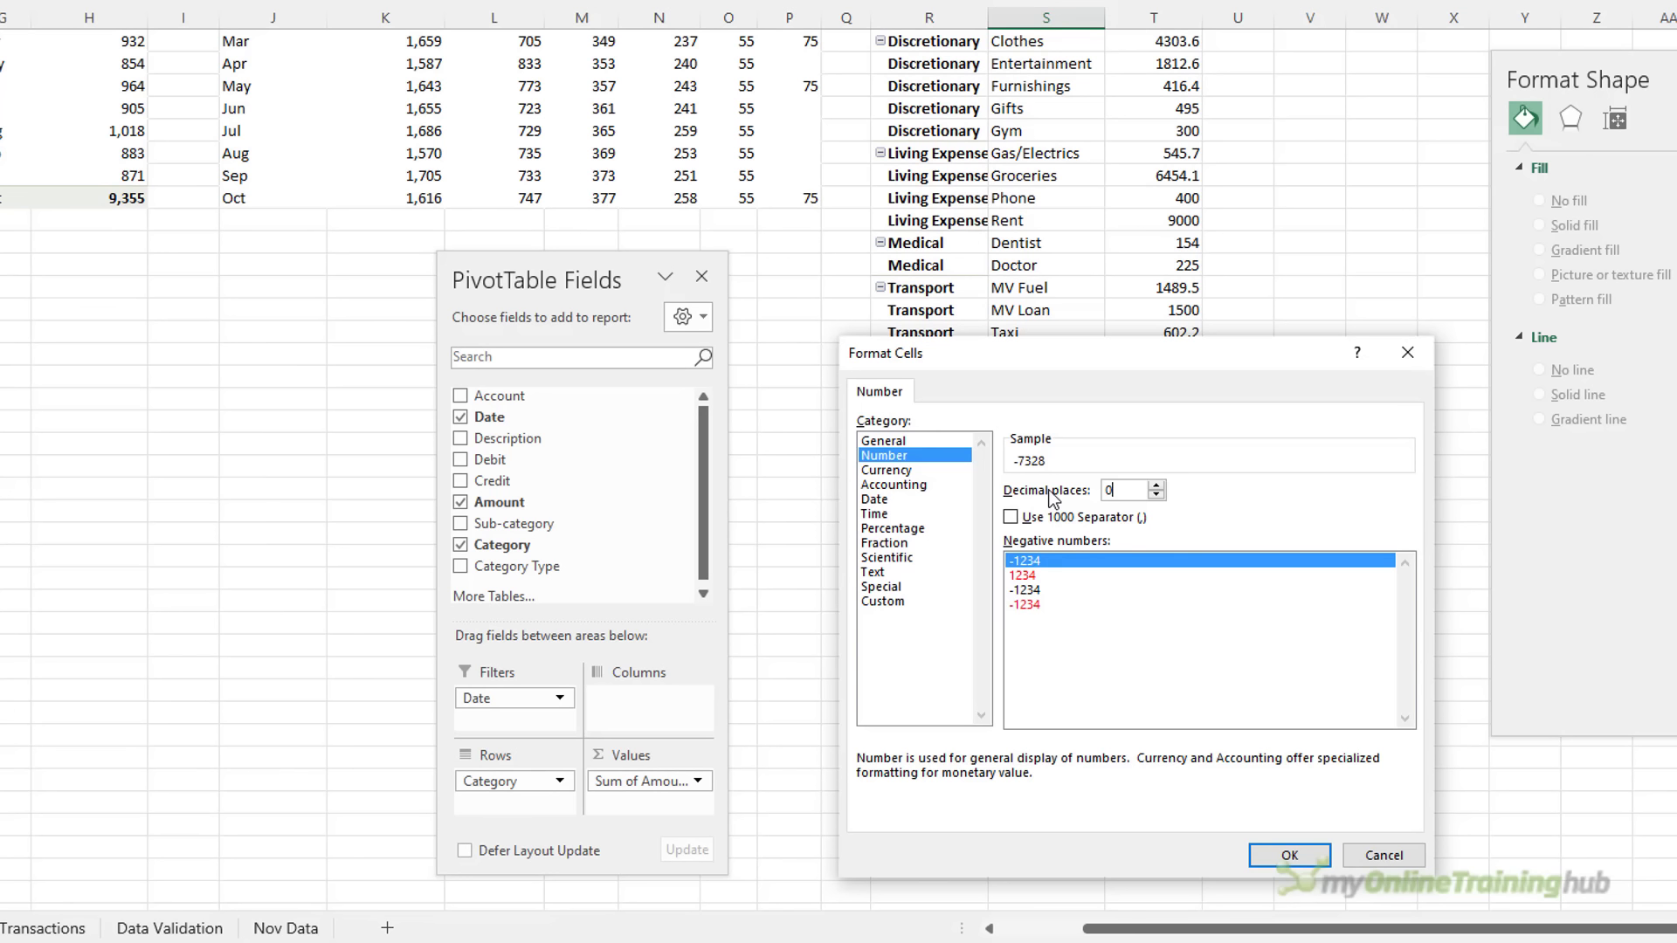
left_click(1046, 519)
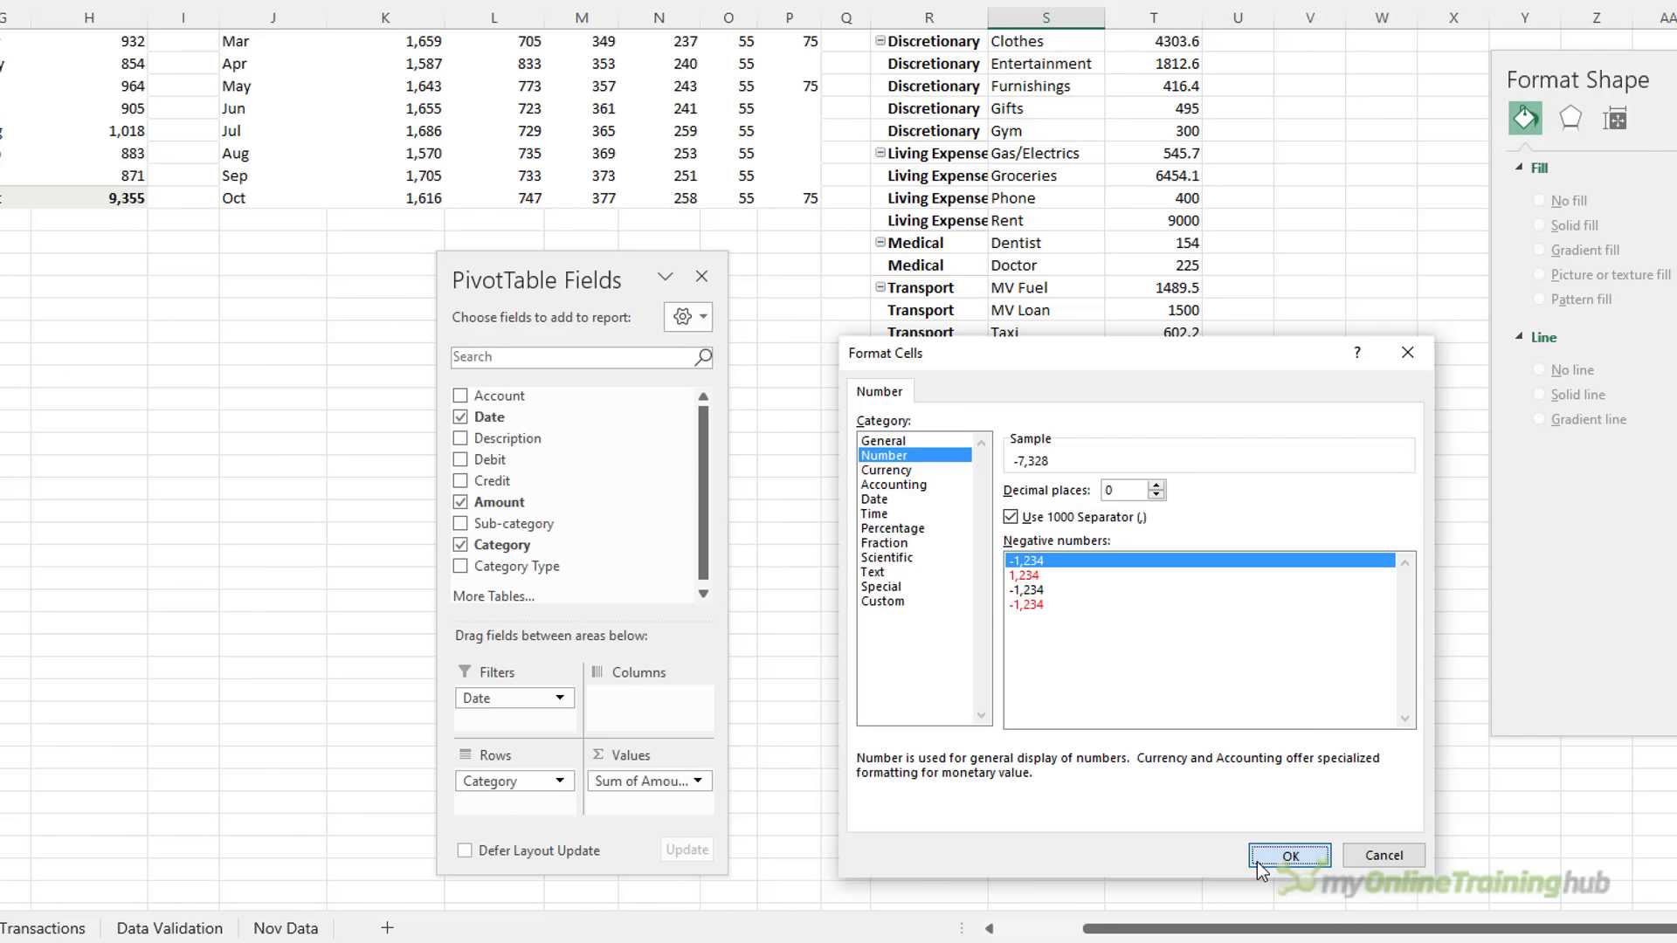
left_click(1256, 862)
left_click(889, 624)
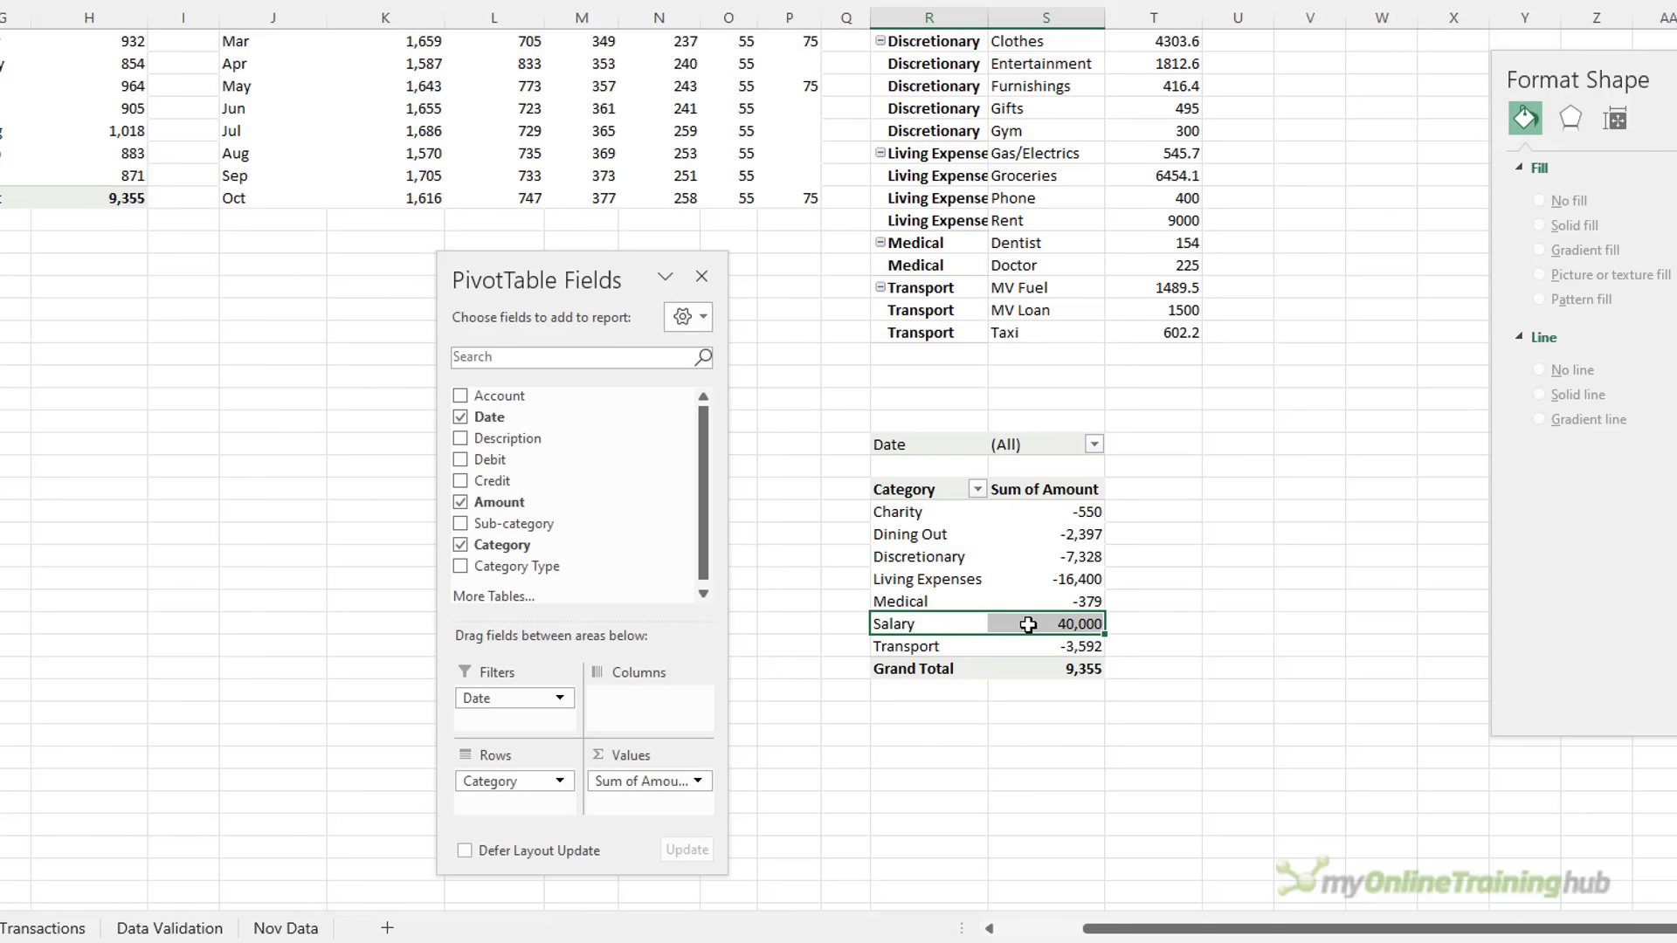
left_click(1036, 580)
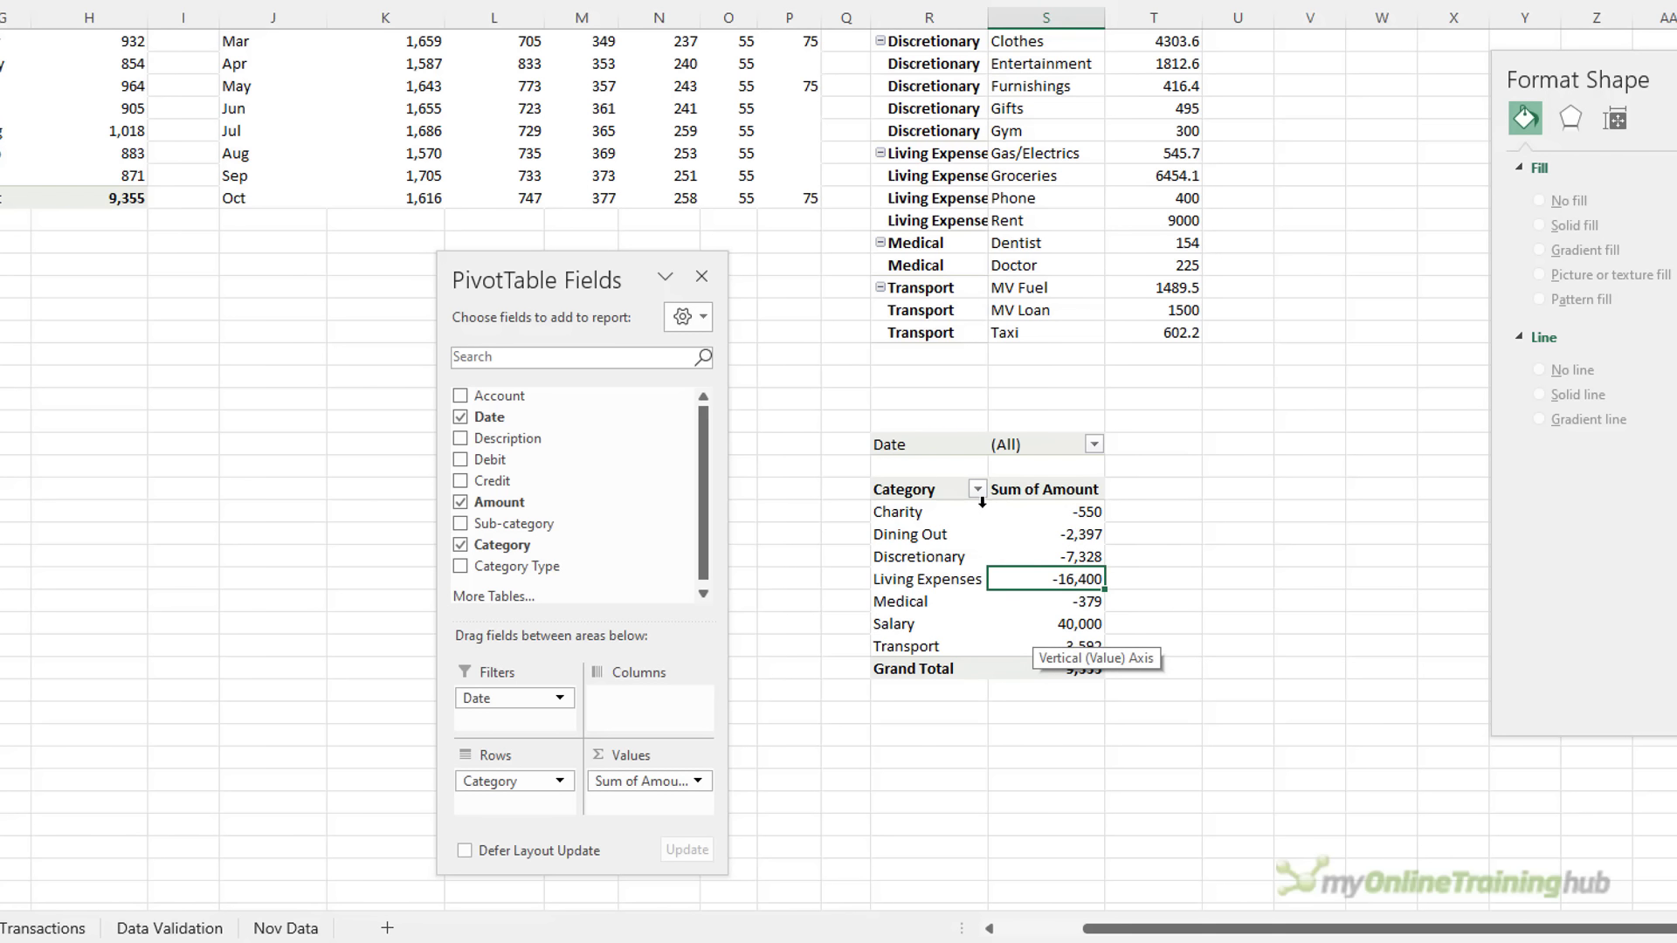
Try sorting the categories largest to smallest, then undo the sort
right_click(1061, 517)
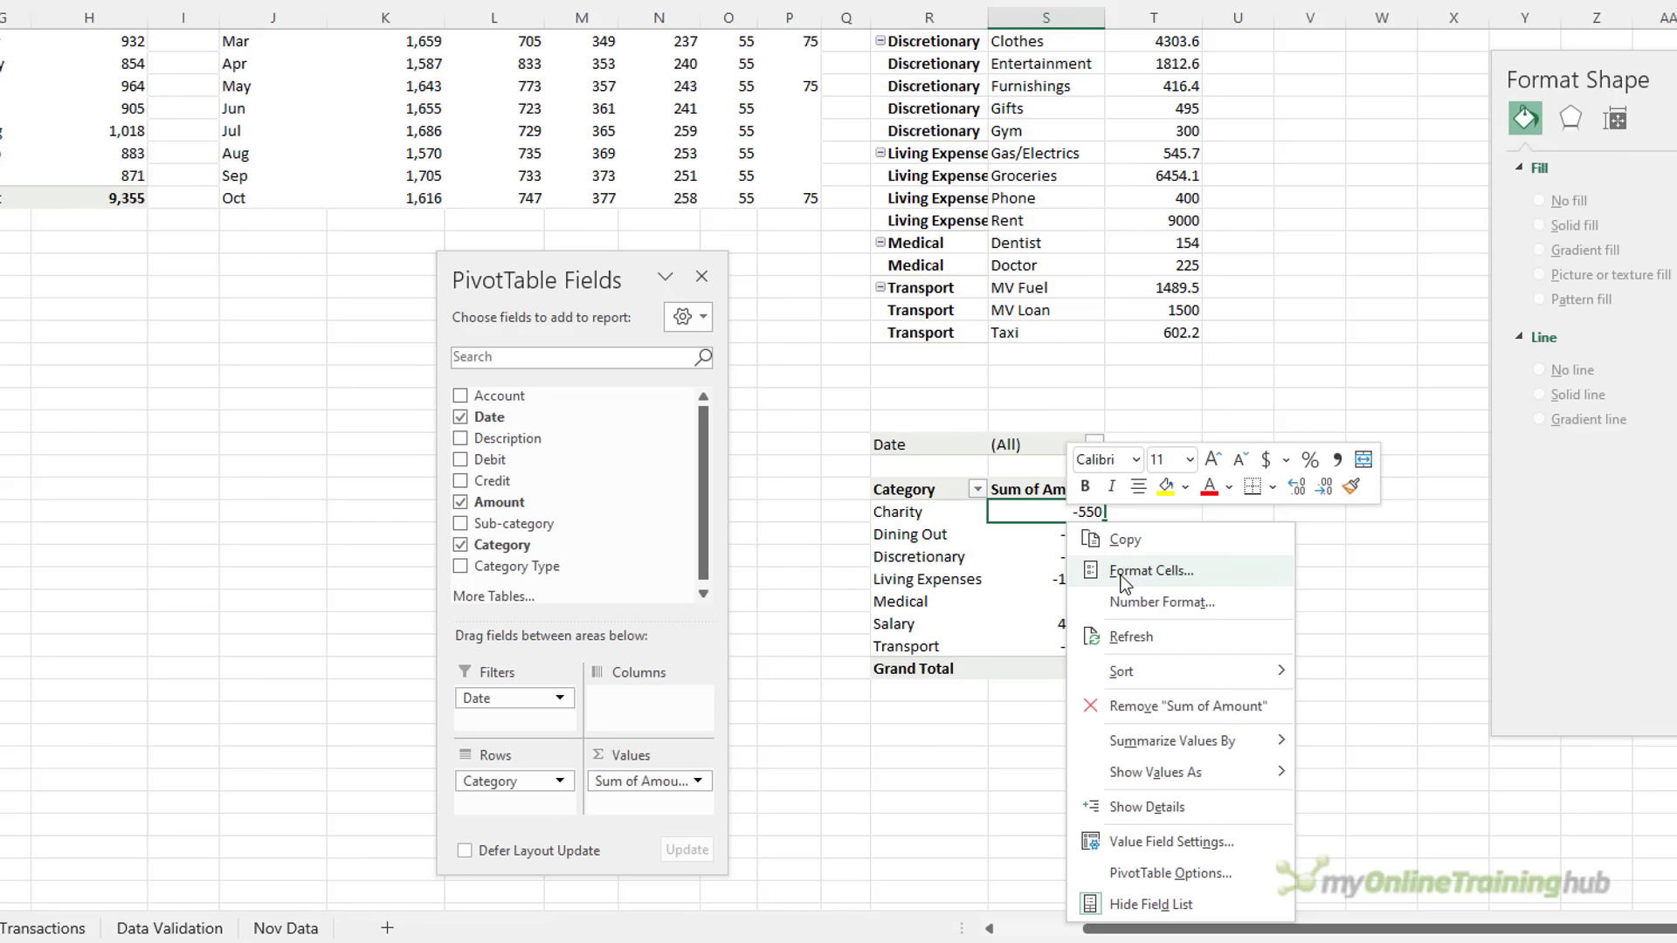
mouse_move(1193, 670)
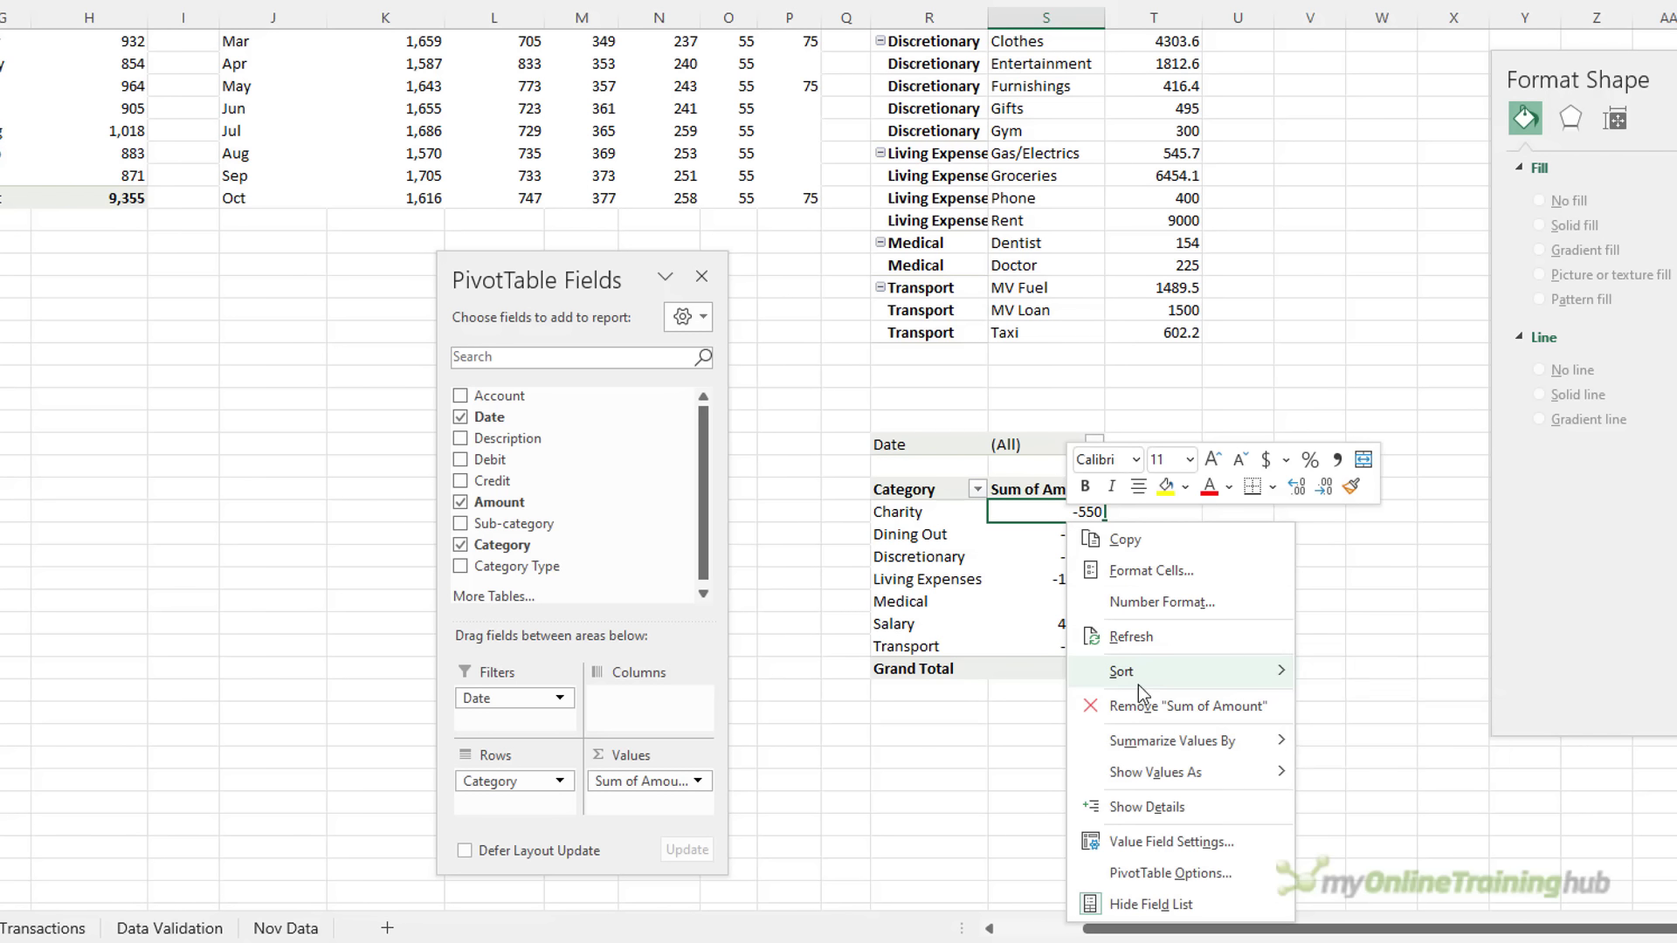
left_click(1378, 706)
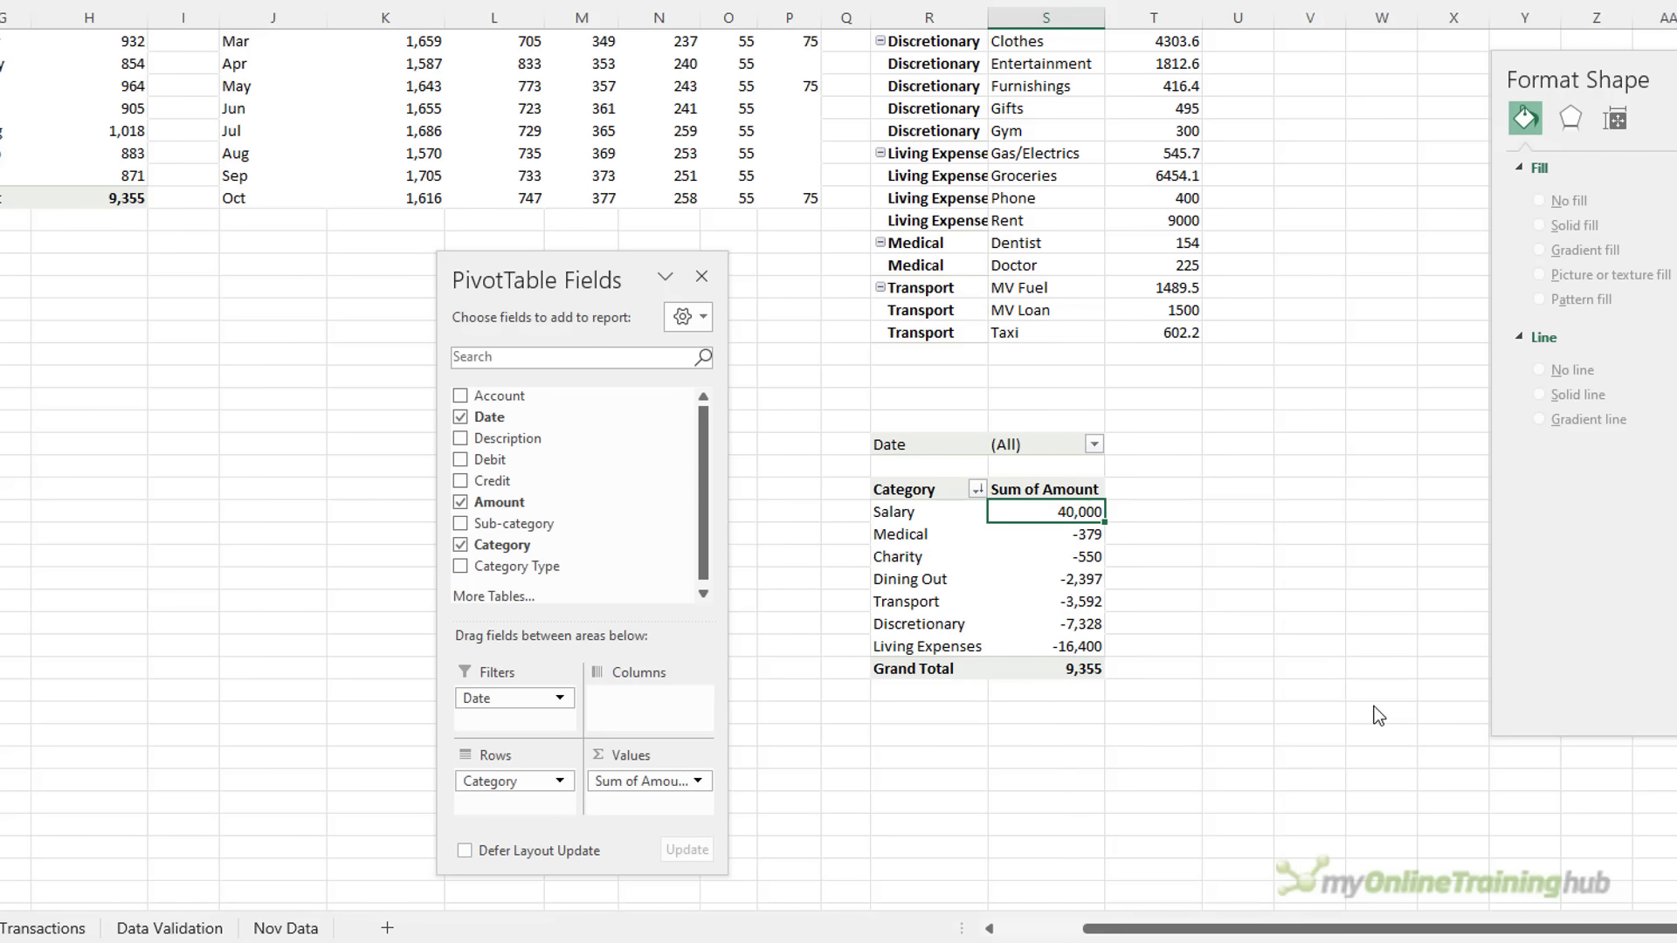
left_click(1036, 538)
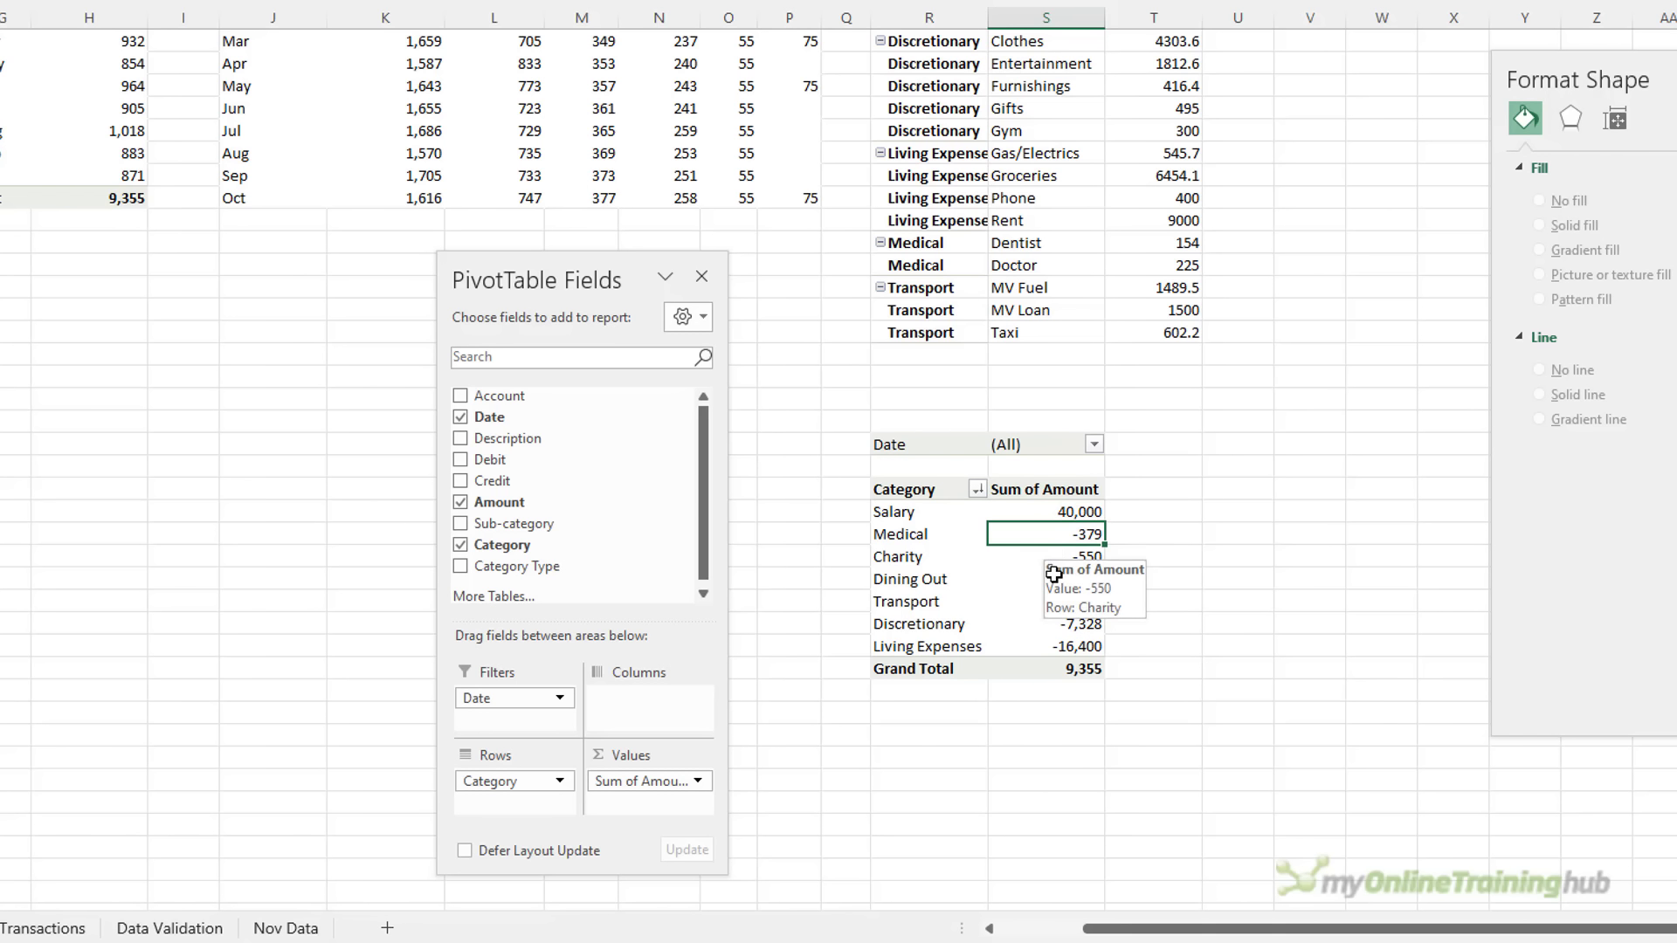
left_click(1054, 644)
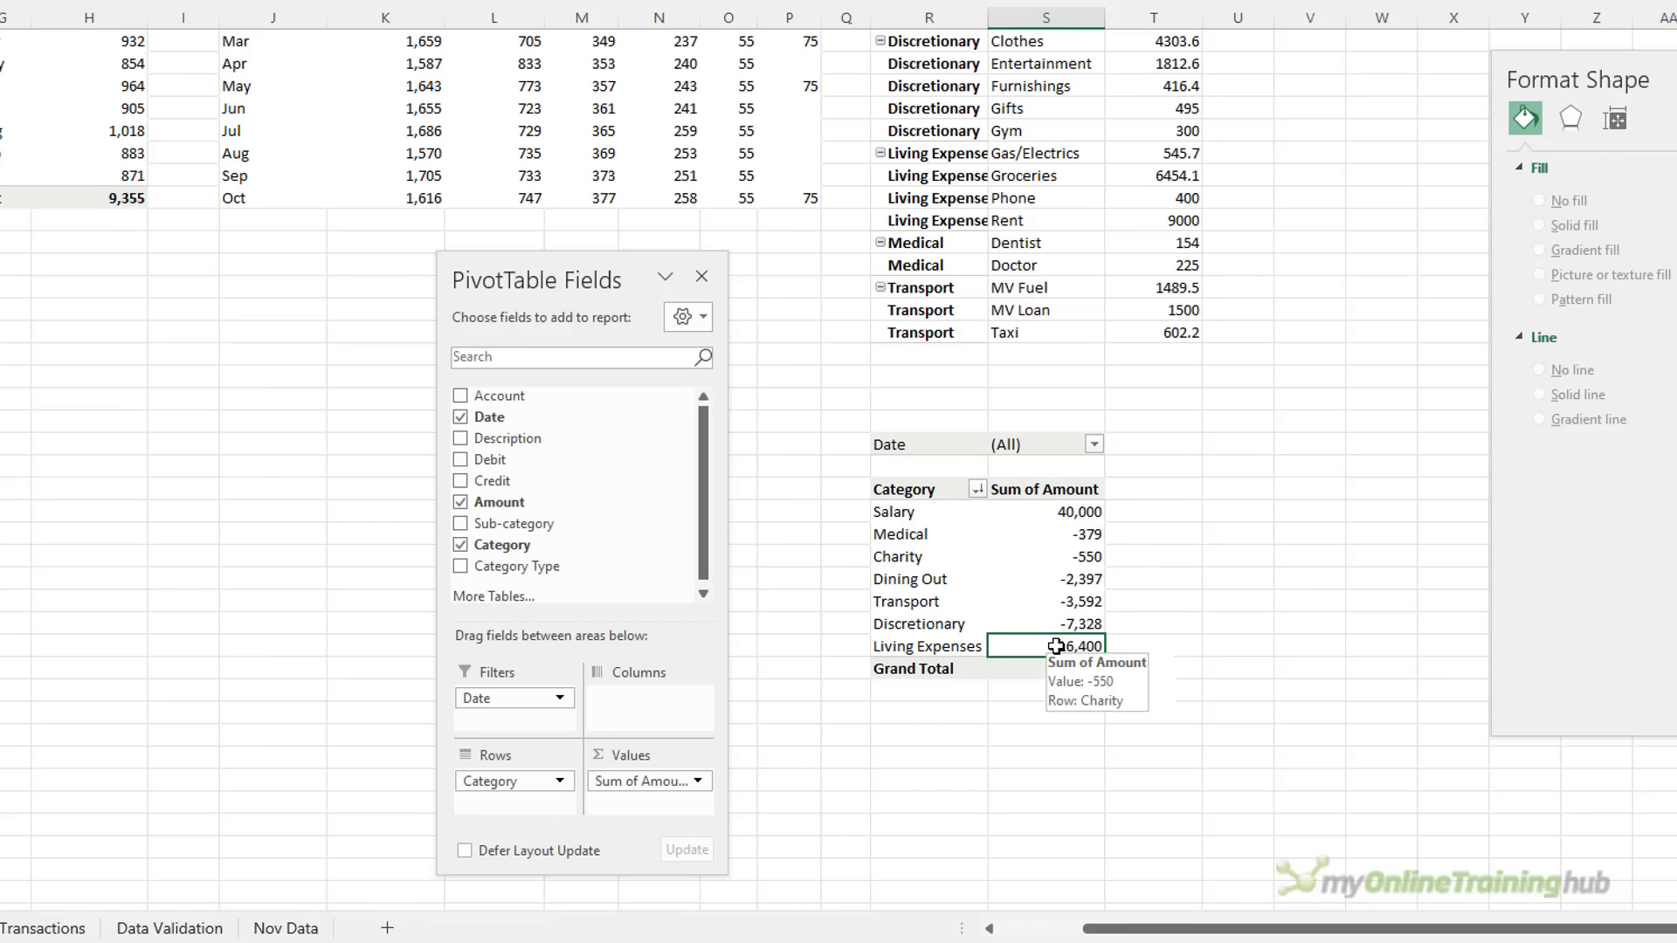
left_click(946, 647)
left_click_drag(948, 645, 960, 524)
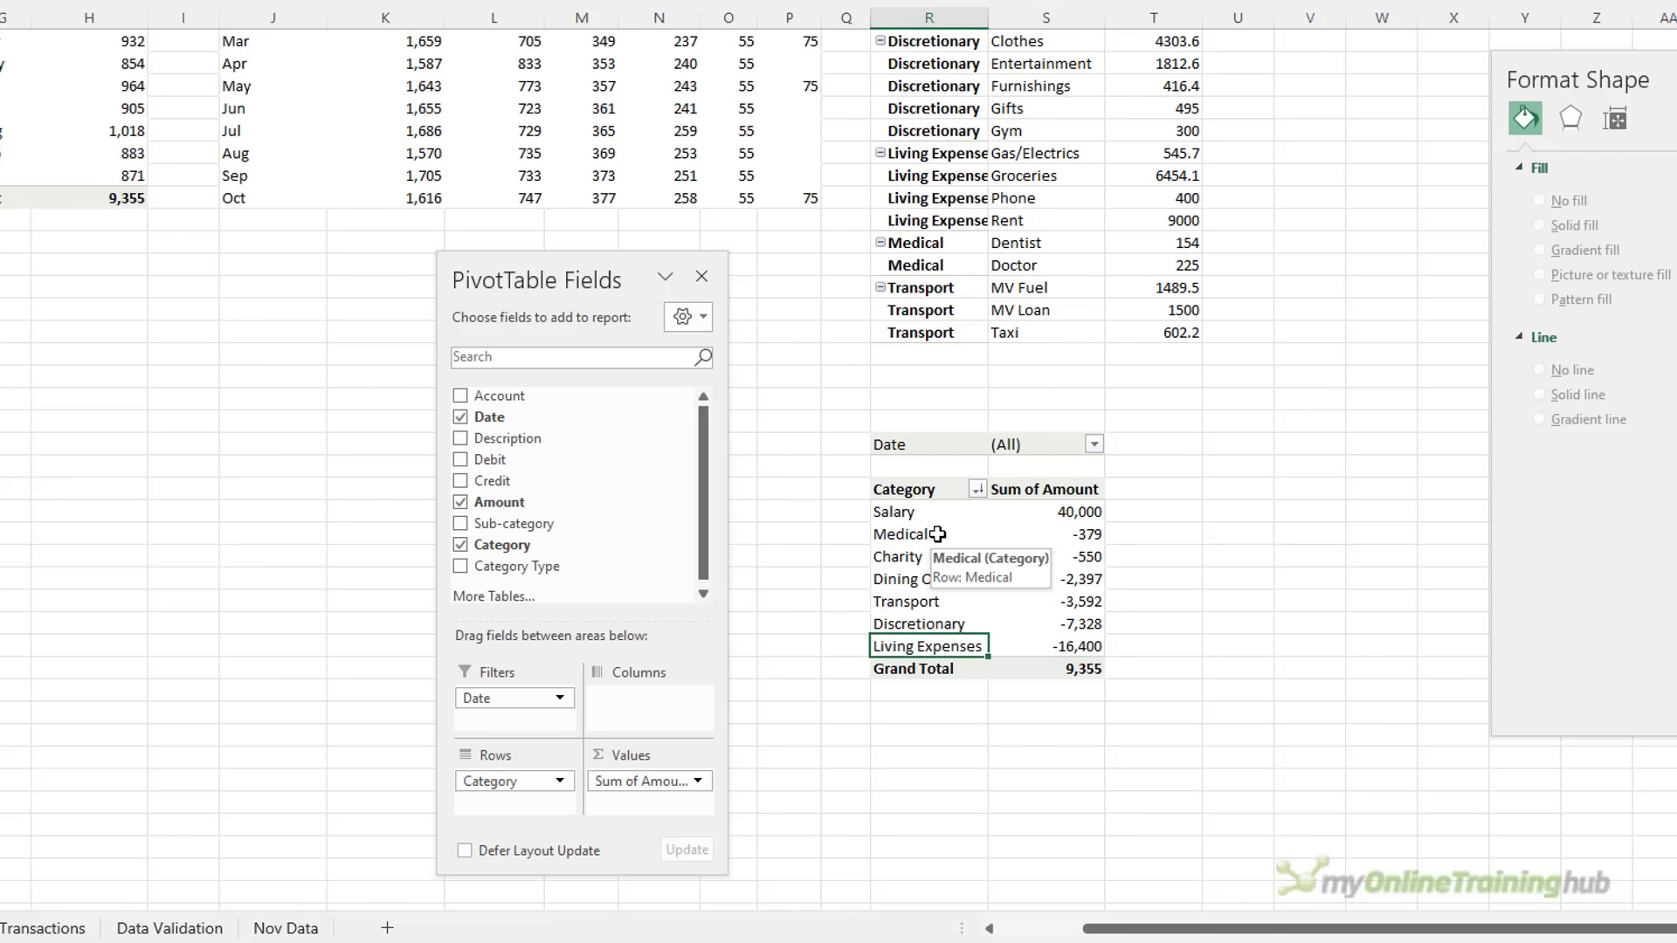
key("ctrl+z")
Drag Salary to the top of the pivot with Living Expenses directly beneath
left_click(926, 614)
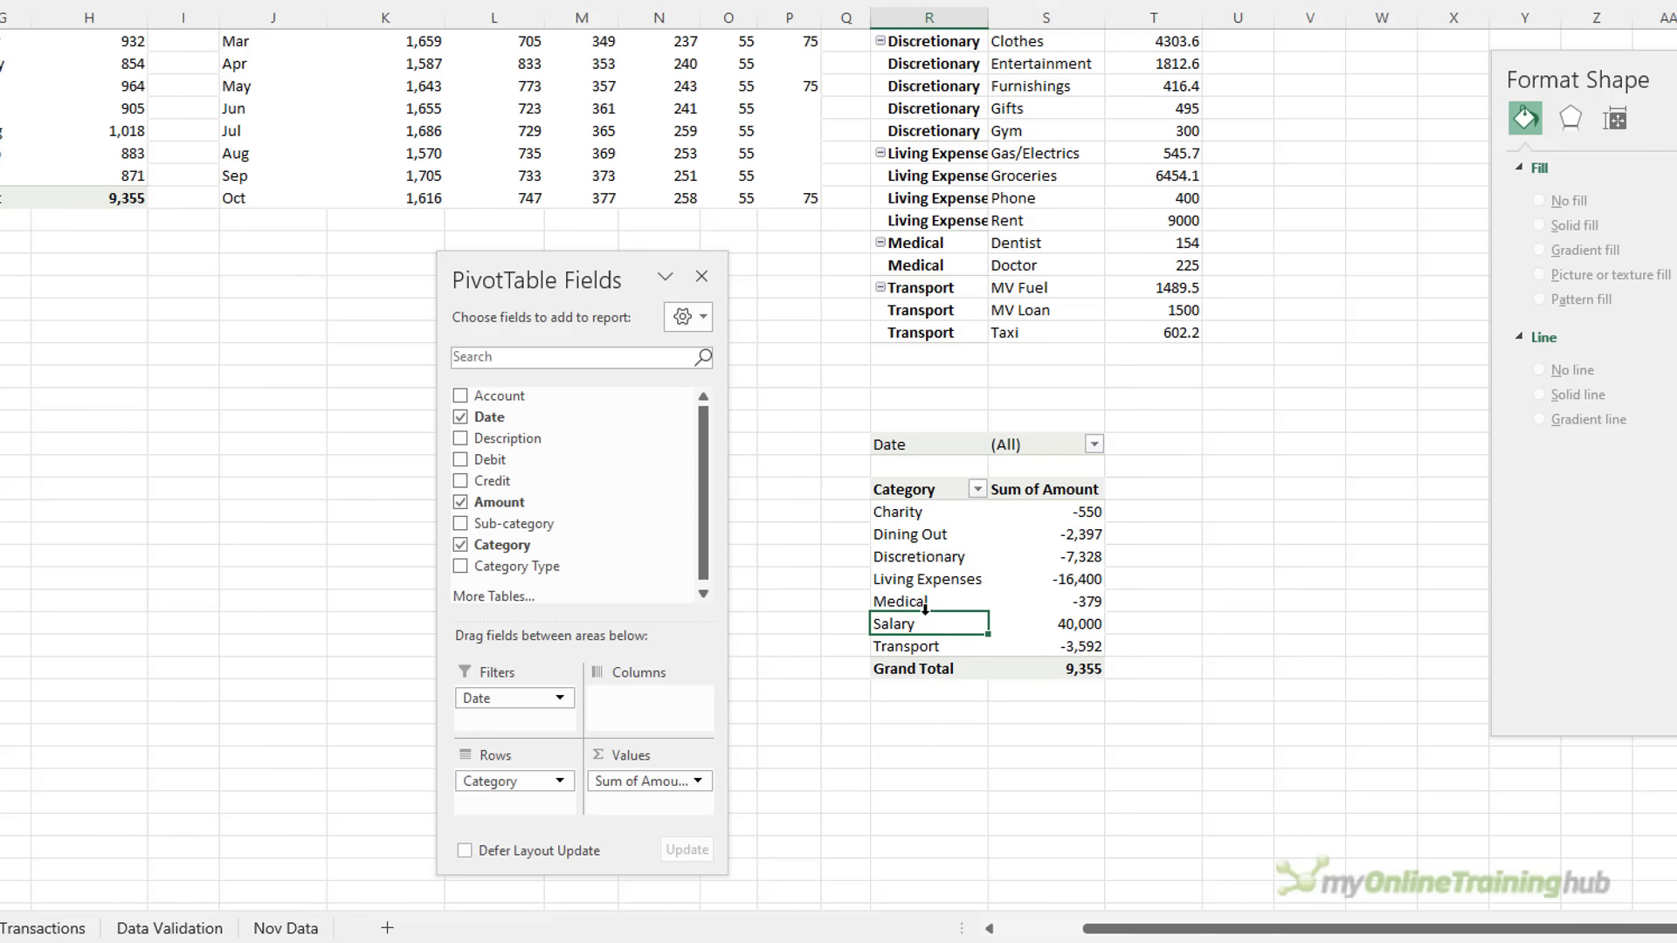
left_click_drag(925, 620, 935, 491)
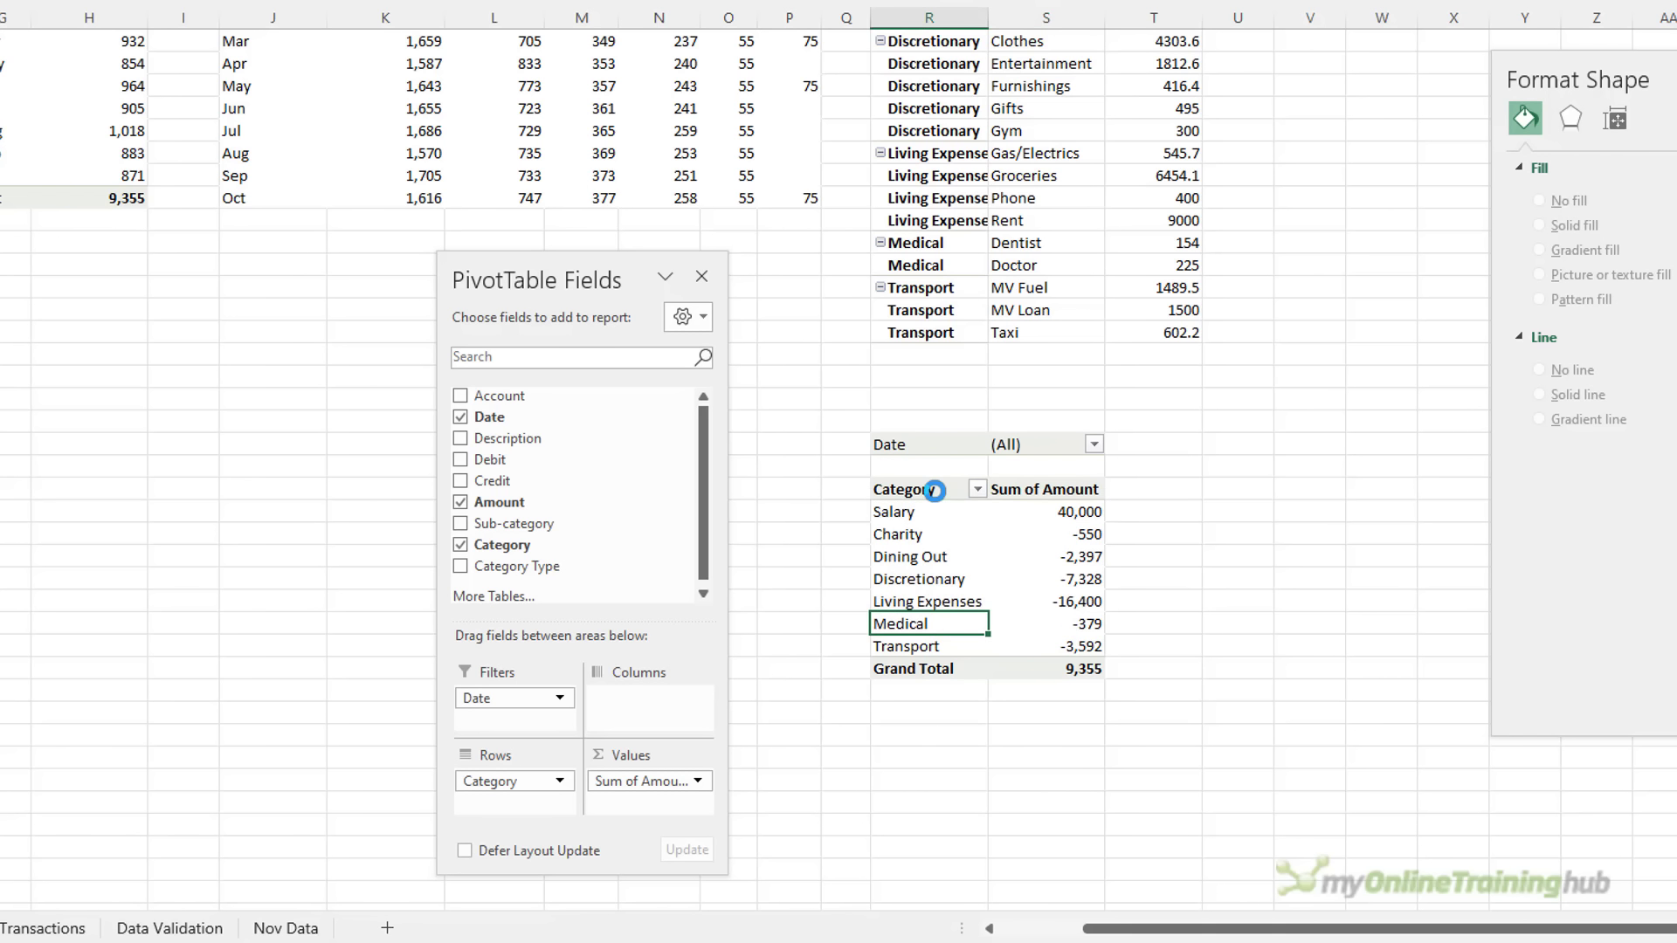
left_click(944, 601)
left_click_drag(943, 585, 943, 532)
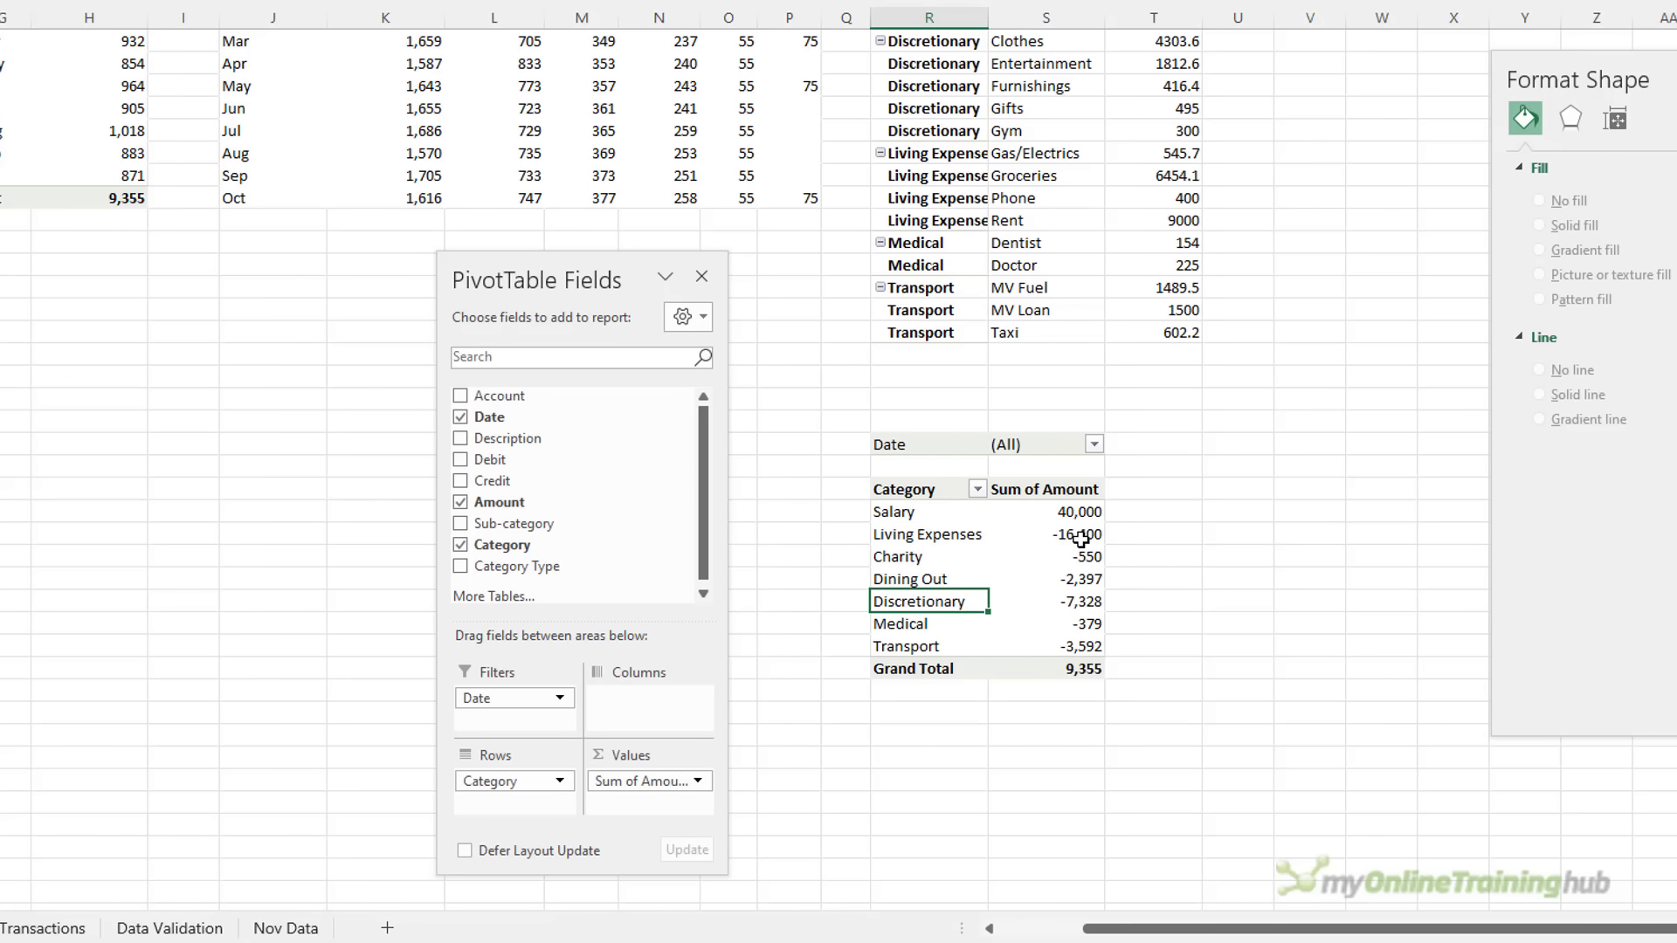
left_click(923, 489)
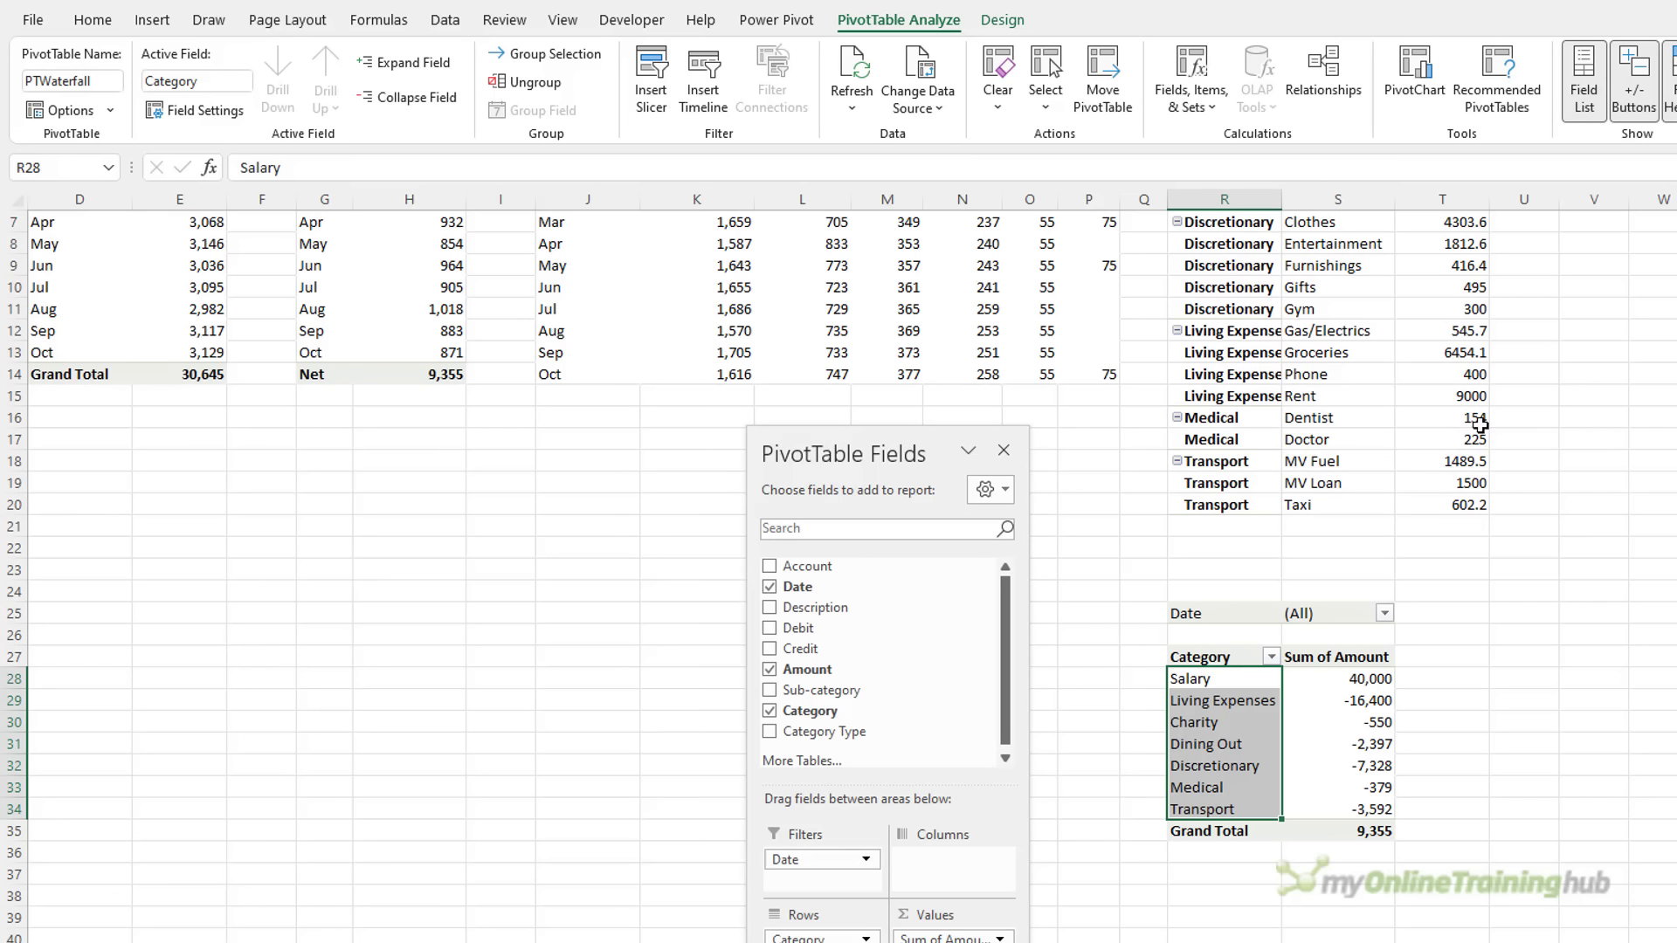
left_click(1415, 77)
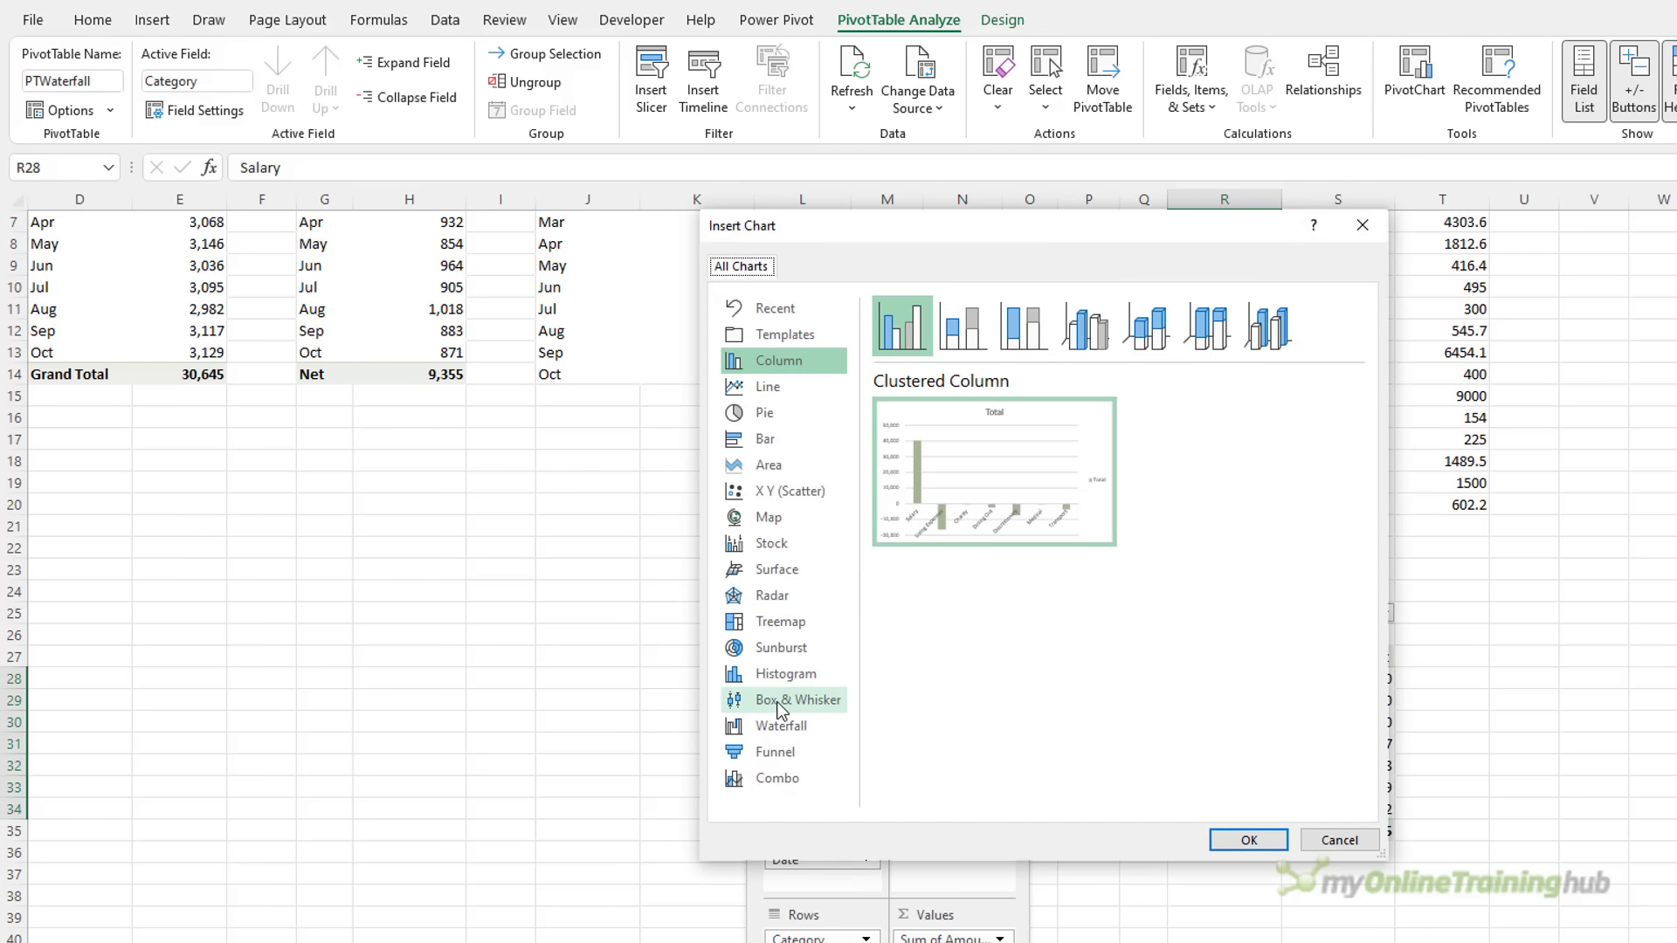
Paste the pivot's categories and amounts (R27:S34) as plain values at U27
left_click(780, 726)
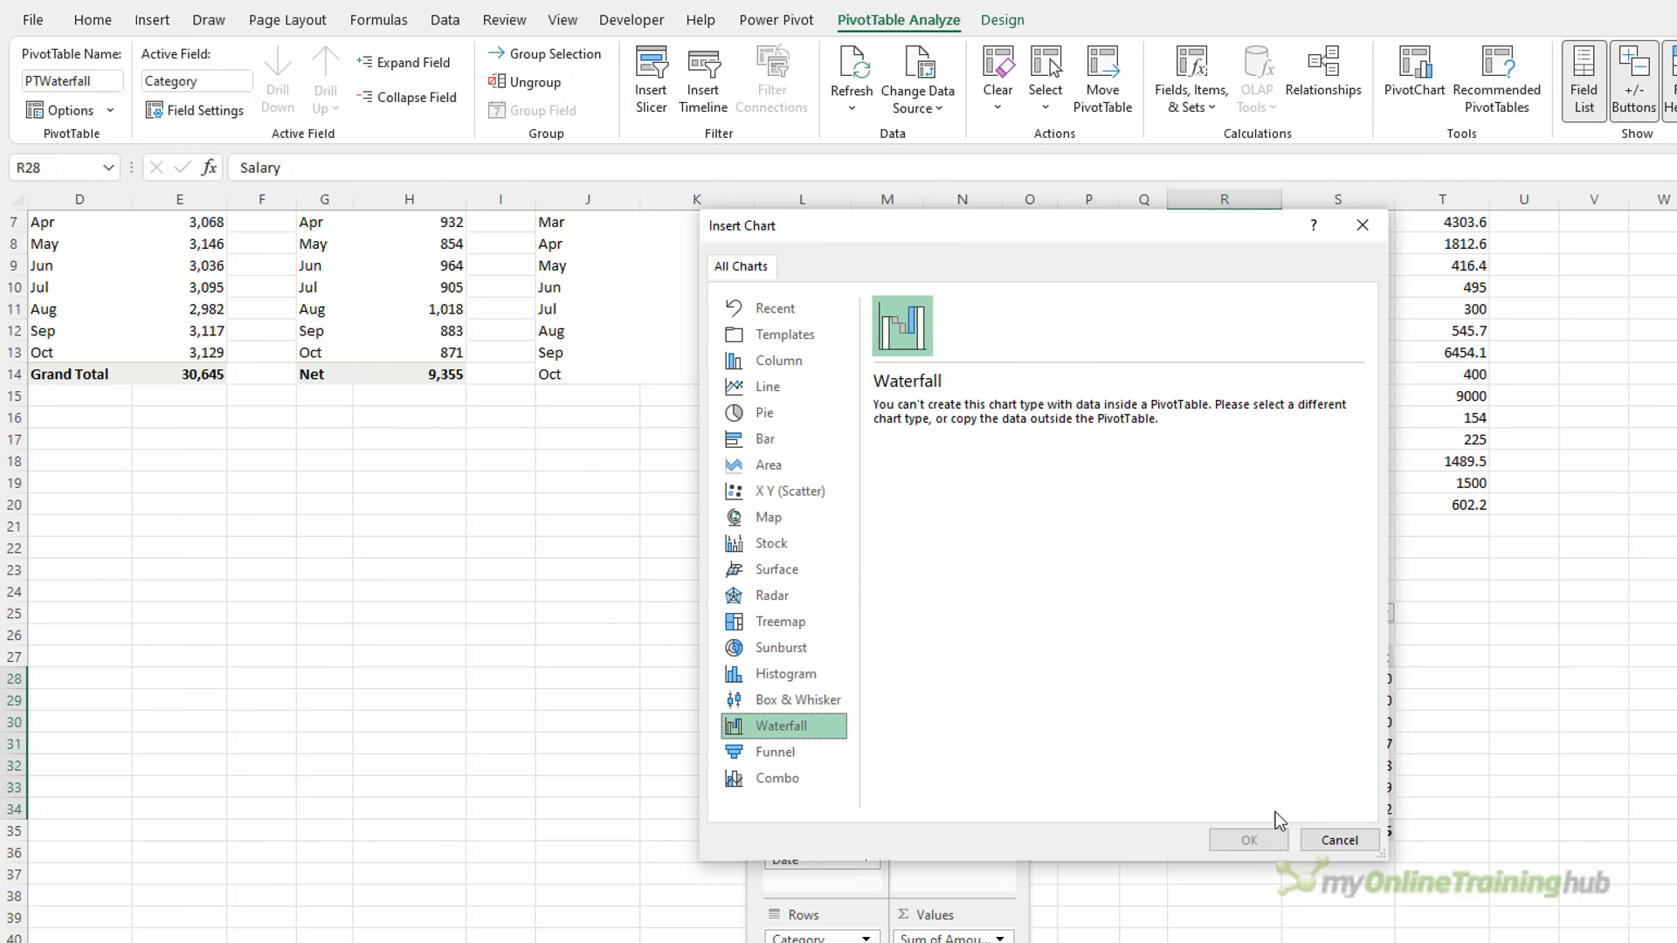
left_click(1336, 840)
left_click_drag(1201, 657, 1354, 831)
key("ctrl+c")
left_click(1526, 662)
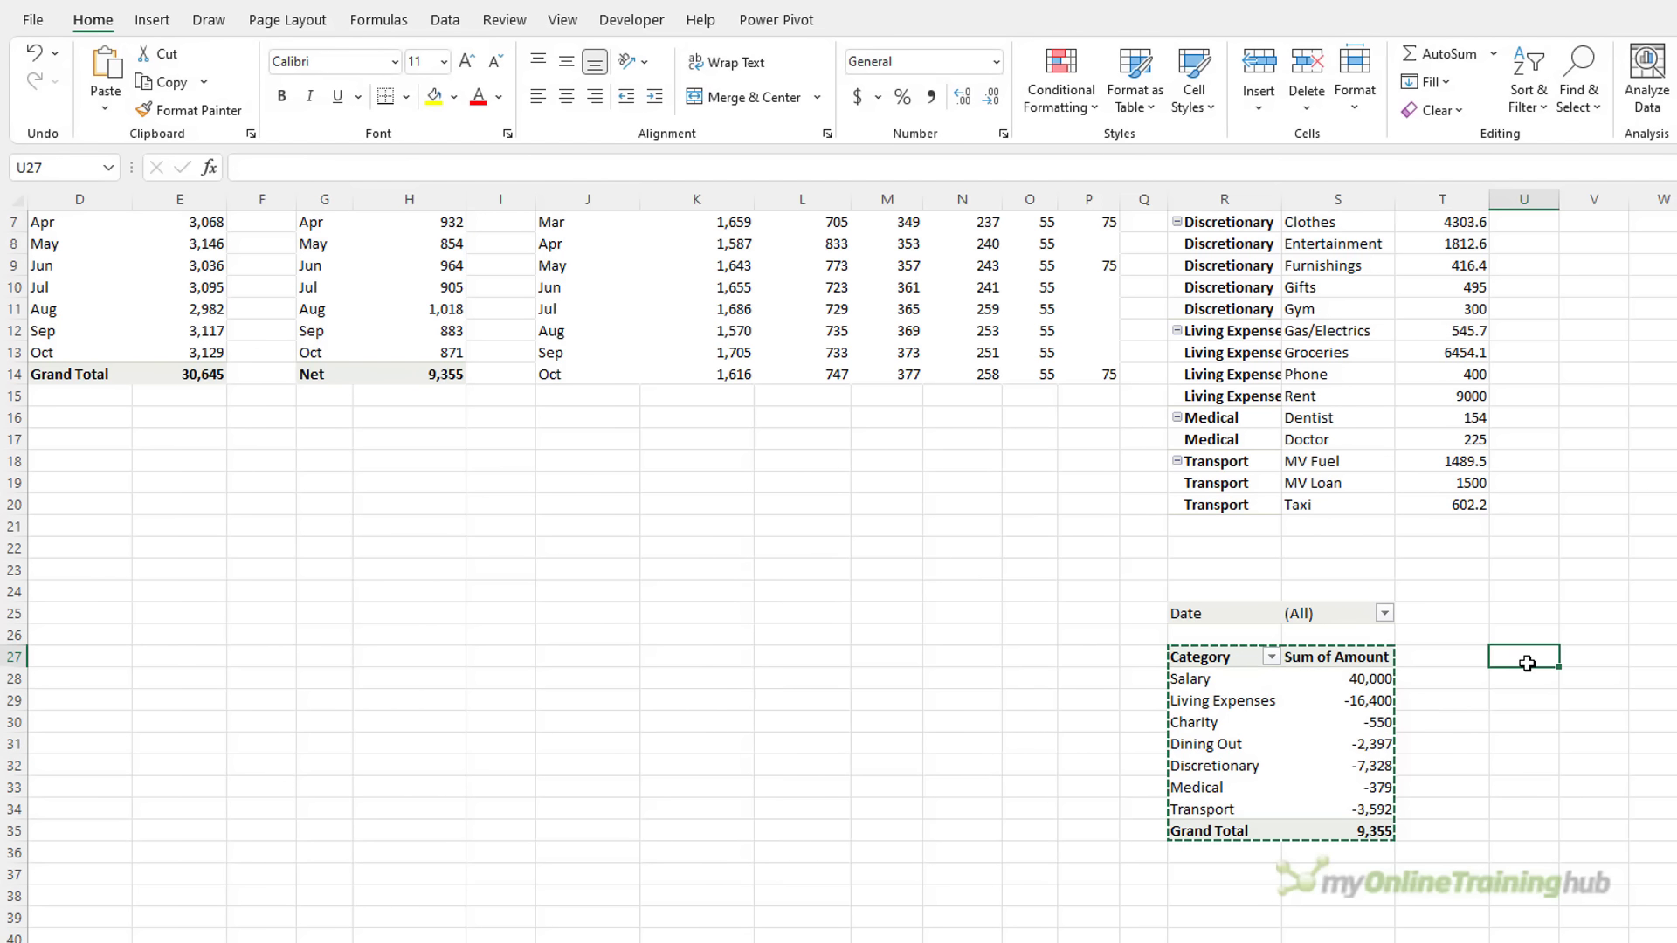
key("alt")
key("e")
key("s")
key("v")
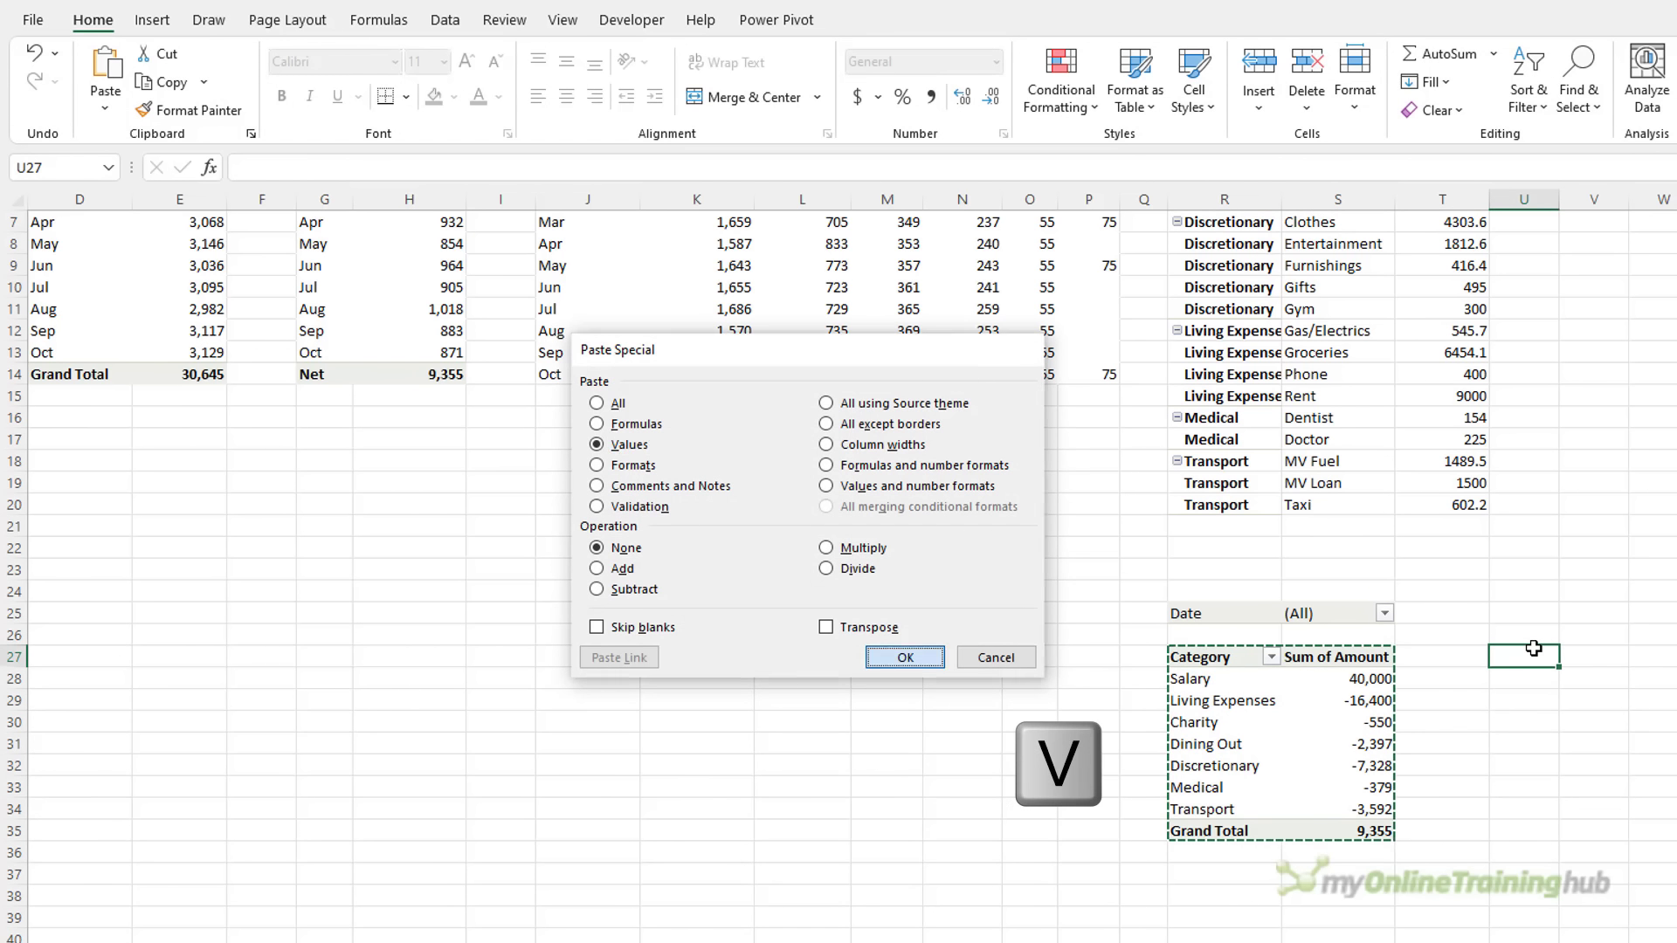
key("Return")
Insert a waterfall chart from the pasted values and move it left of the pivot
left_click(153, 19)
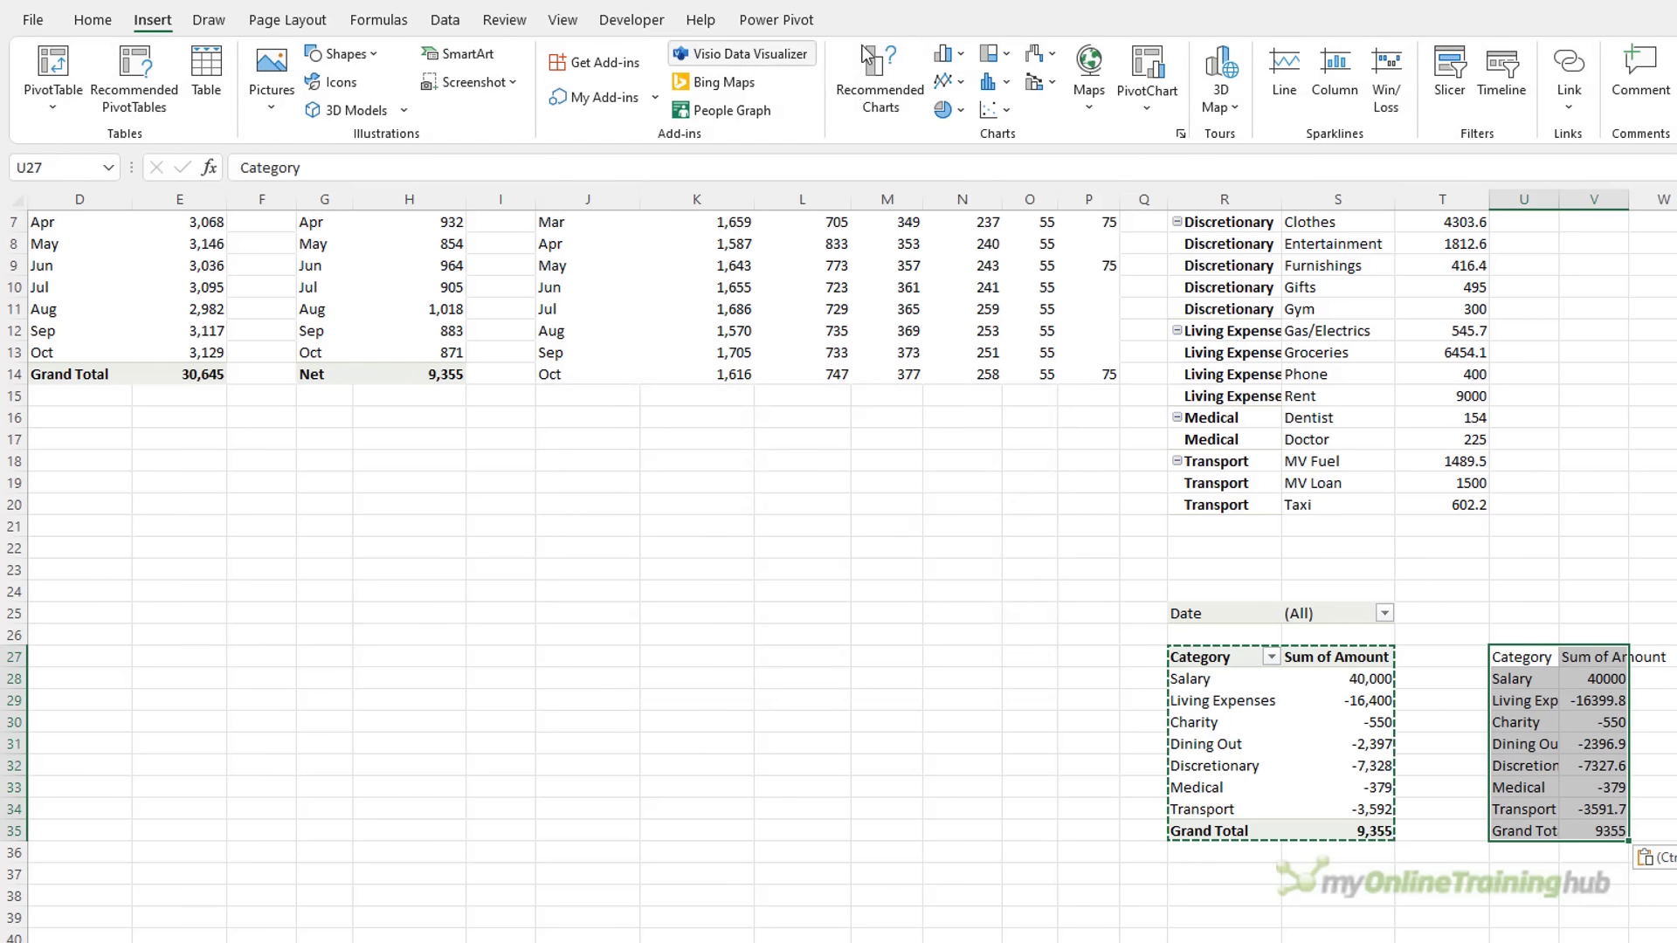
left_click(1038, 53)
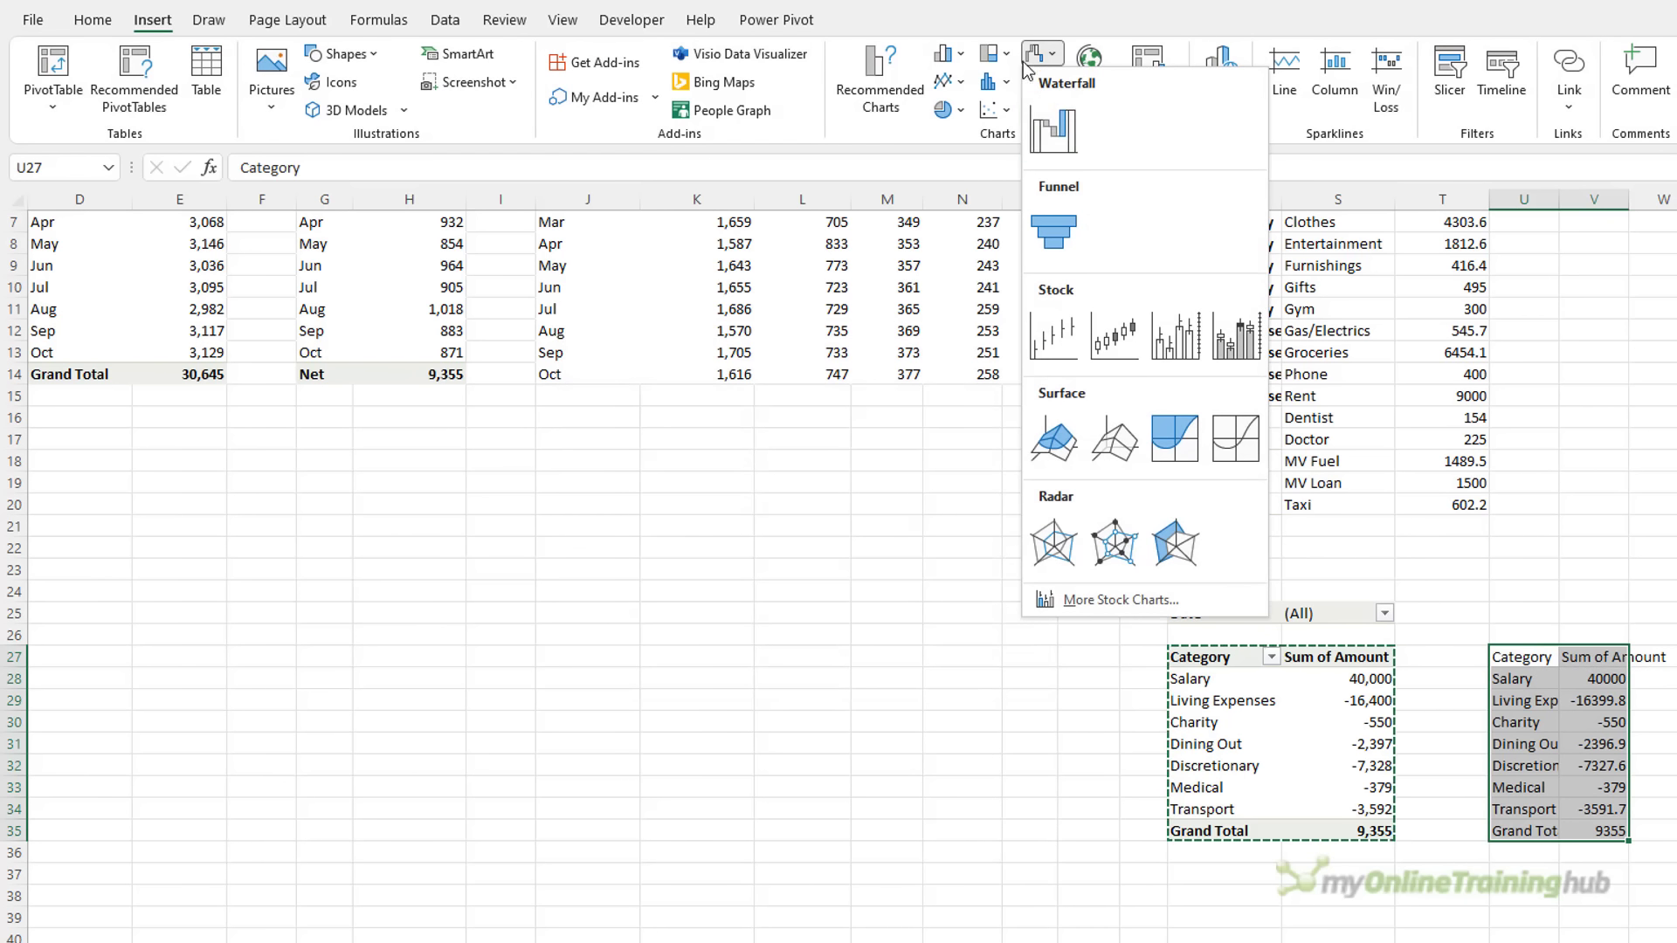
left_click(1044, 134)
left_click_drag(1112, 505, 843, 510)
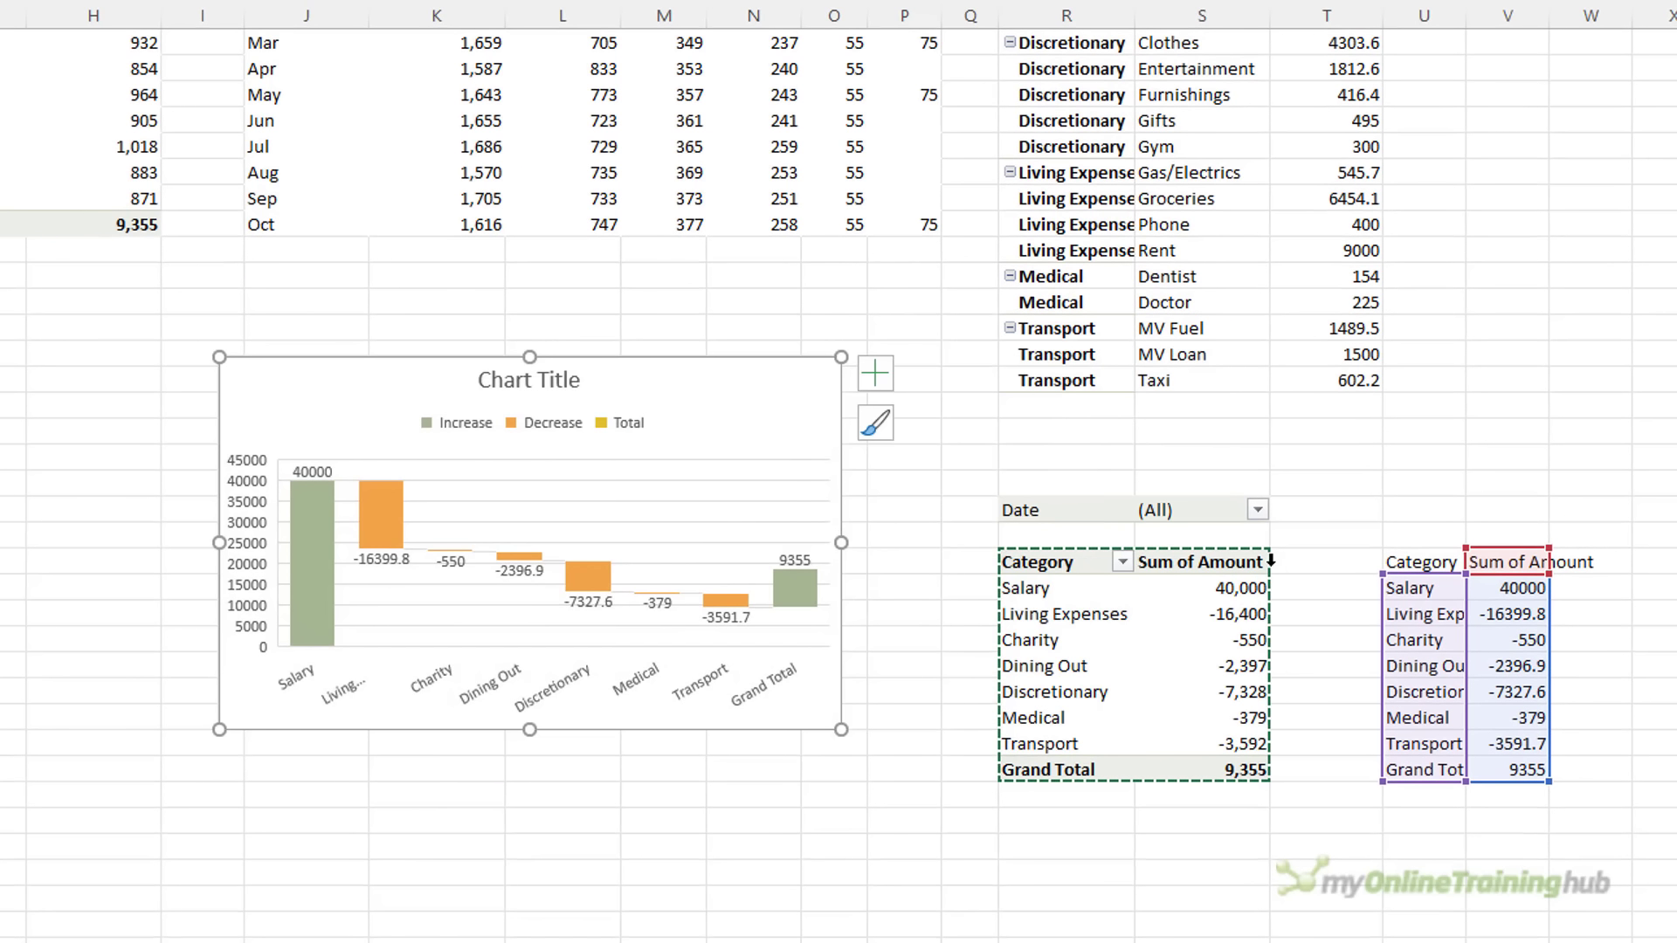
Point the waterfall series 'Sum of Amount' at the pivot amounts S28:S35
right_click(750, 496)
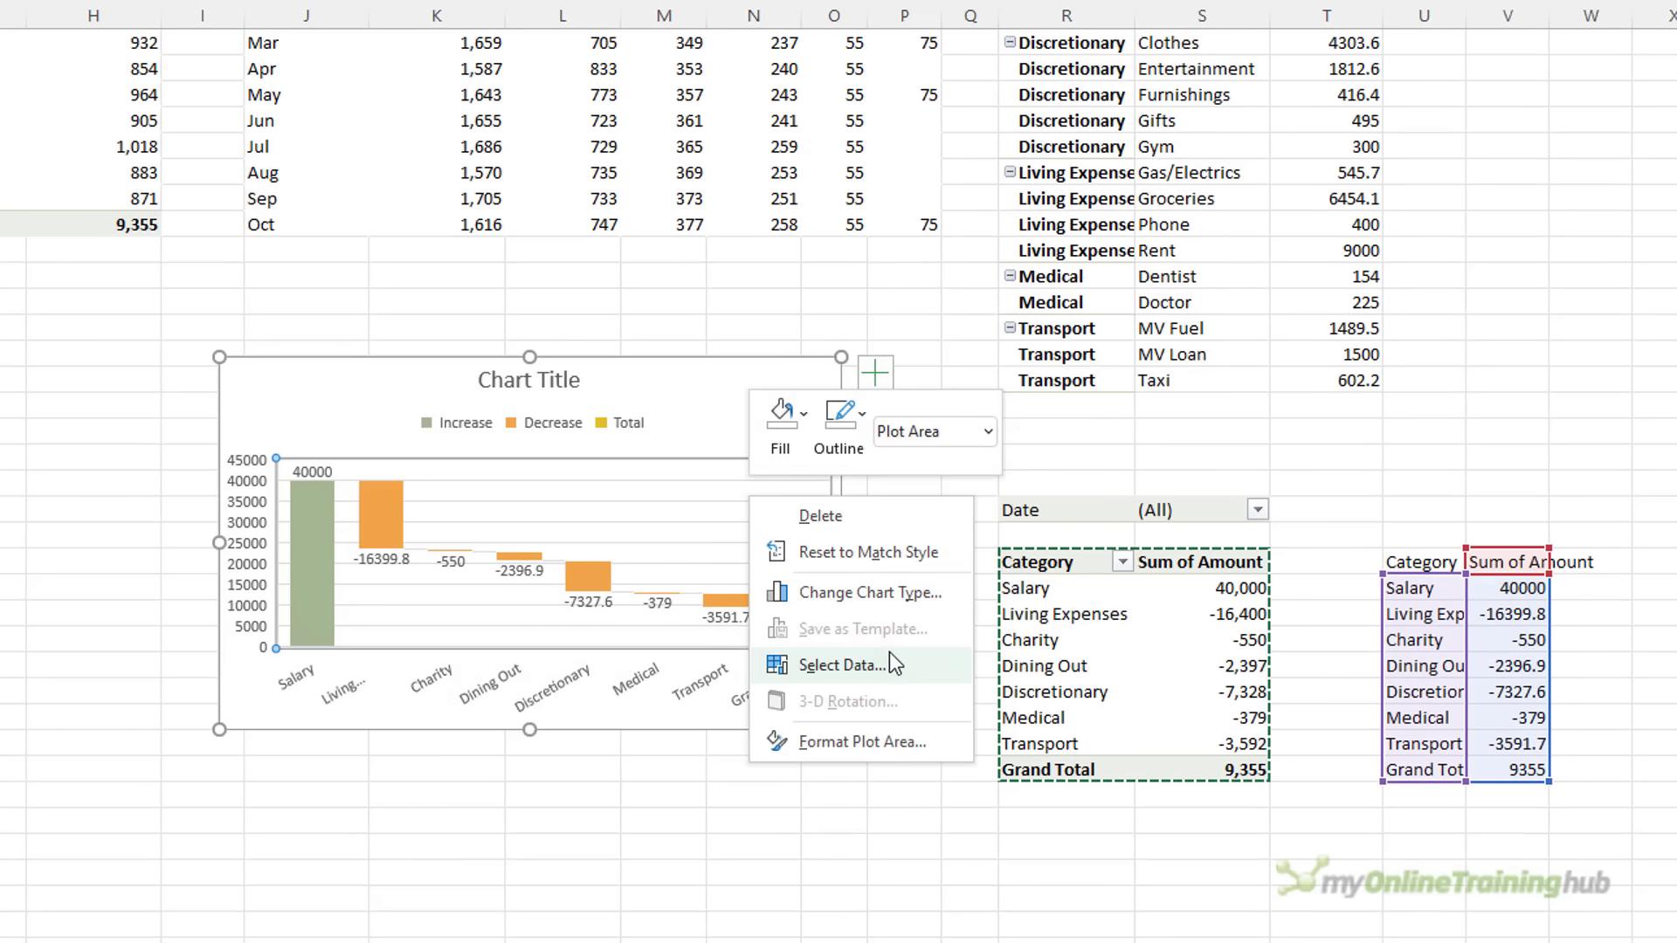
left_click(841, 665)
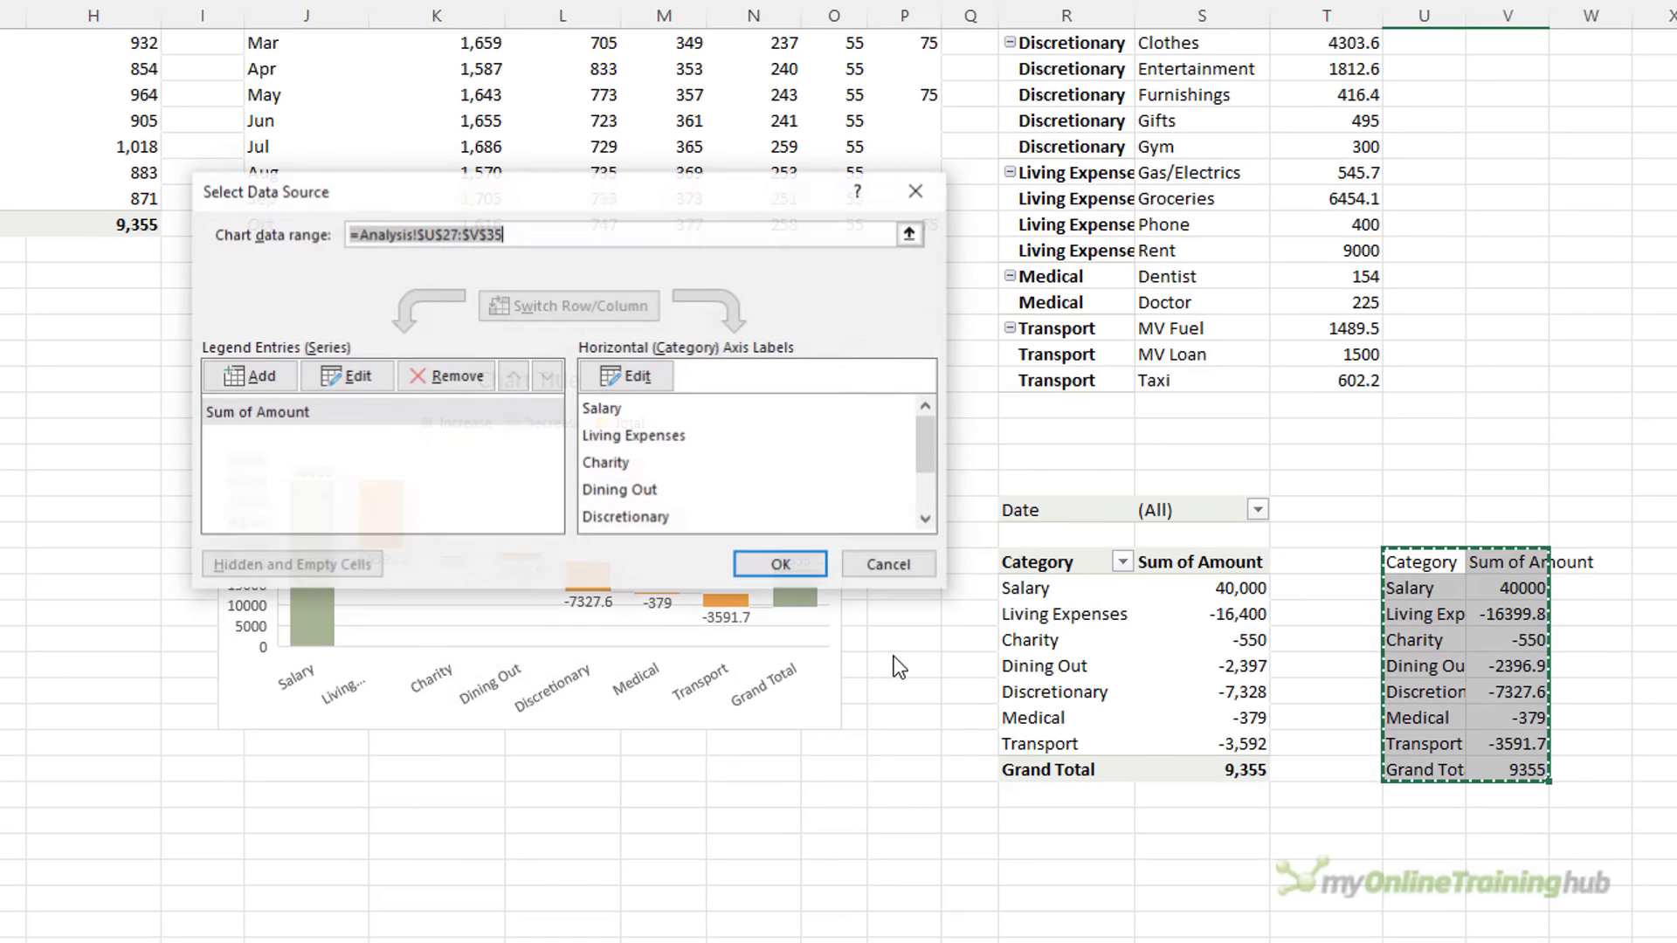
left_click(337, 376)
left_click(1199, 560)
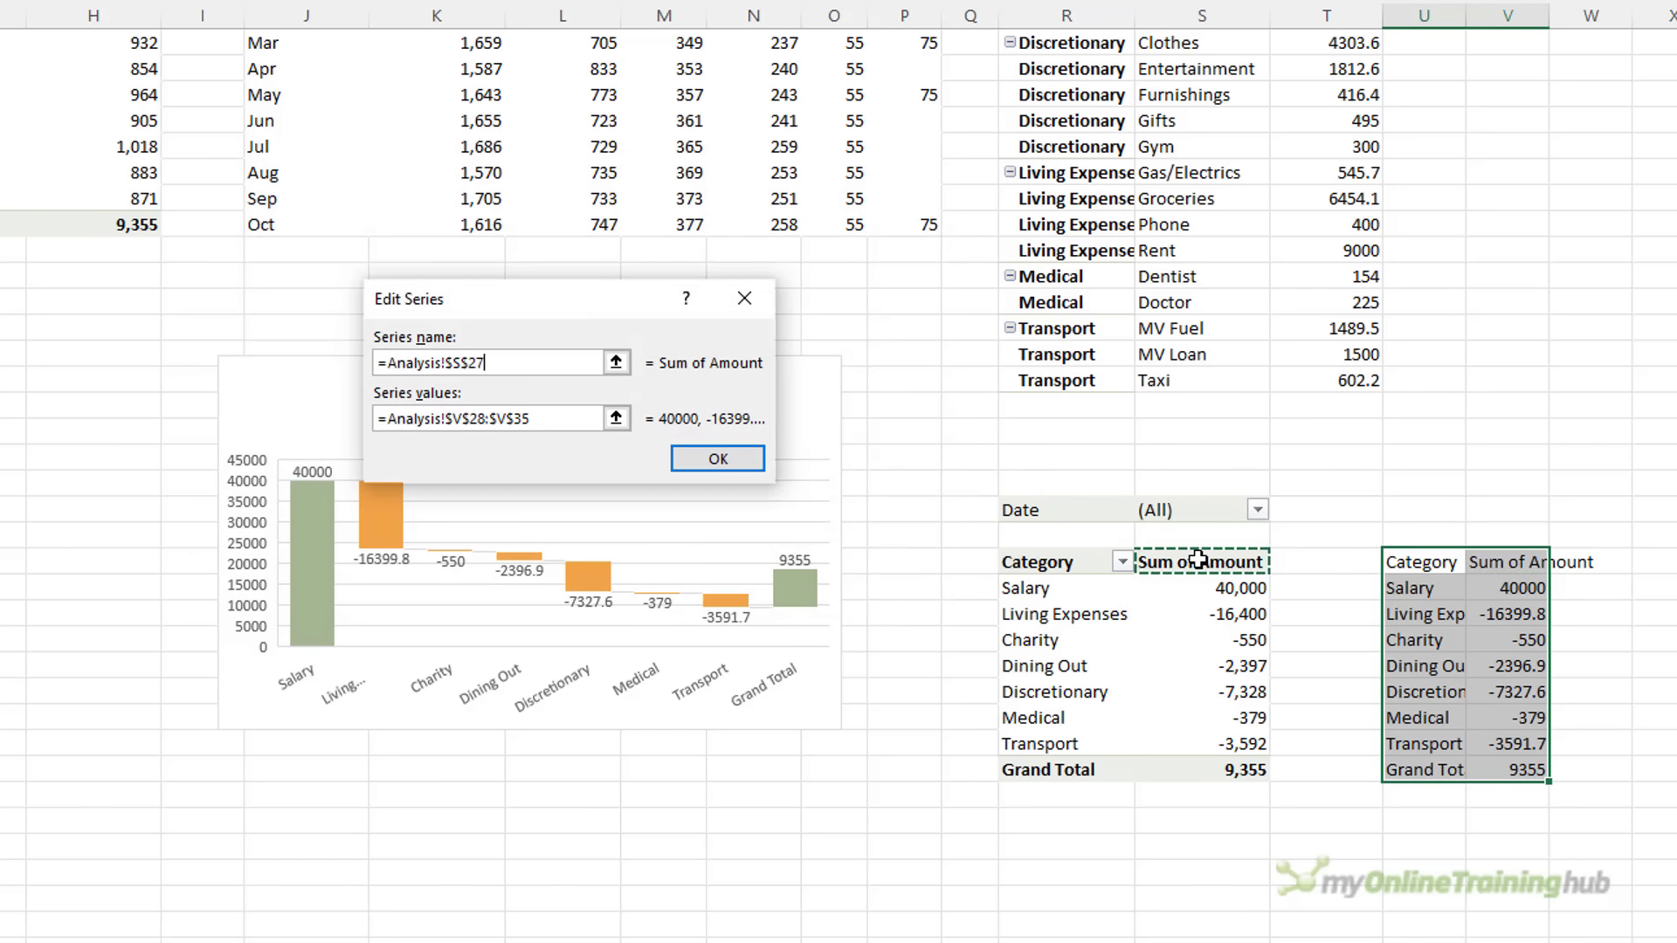
left_click(559, 420)
left_click_drag(536, 420, 371, 420)
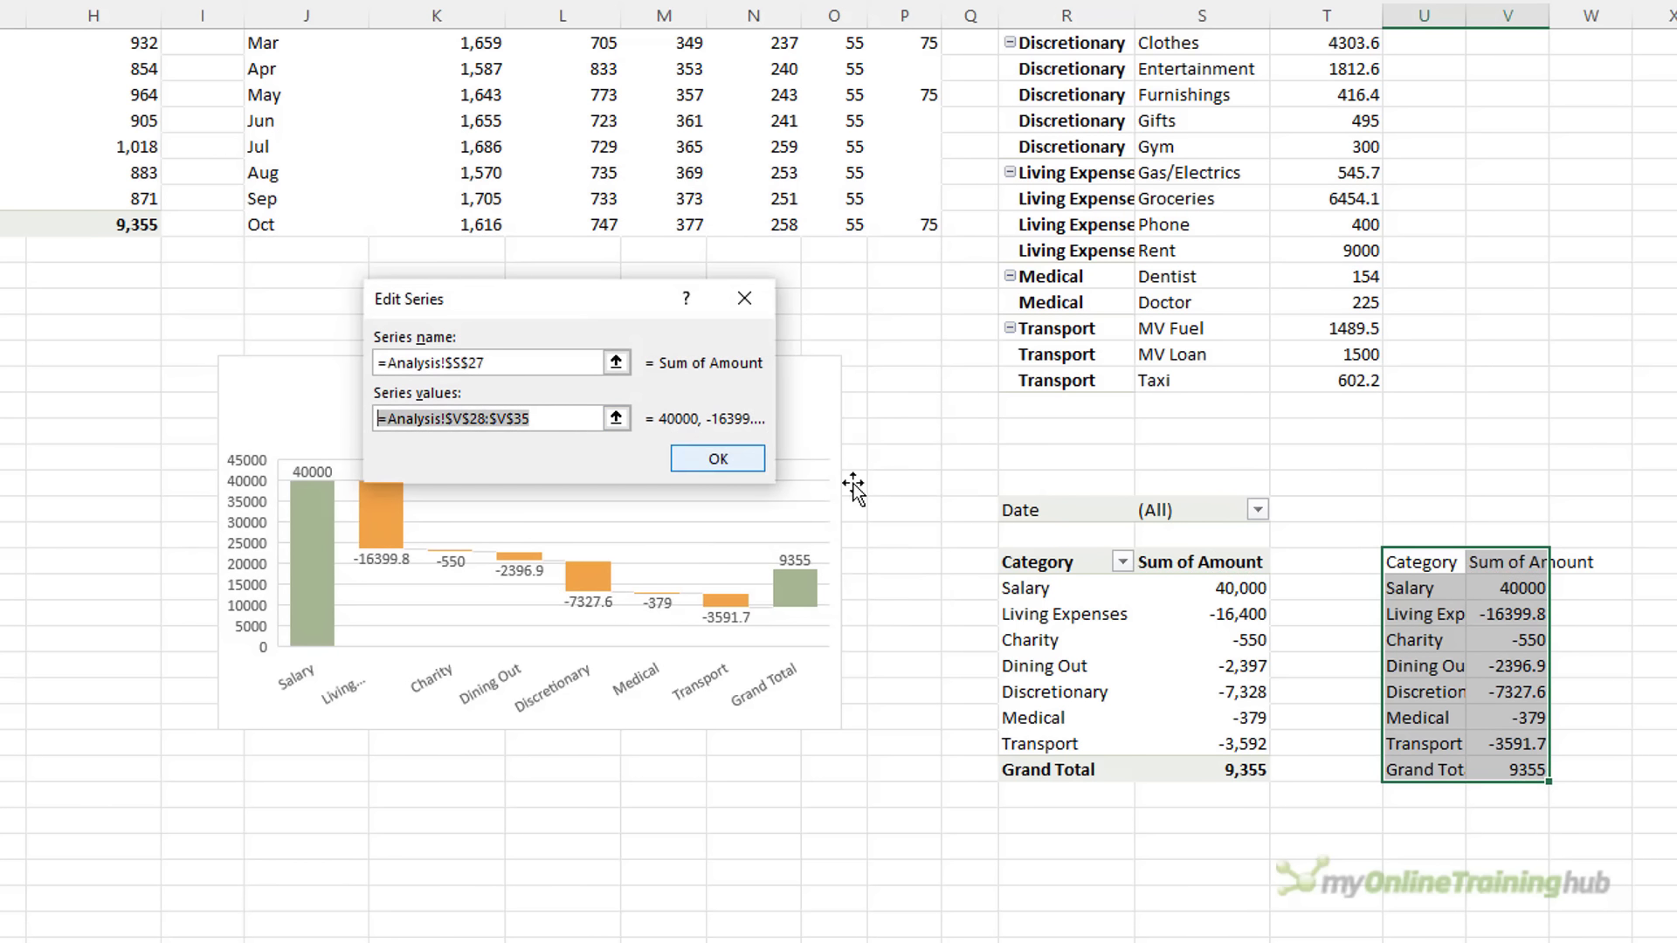
key("Delete")
left_click_drag(1170, 588, 1167, 766)
left_click(717, 455)
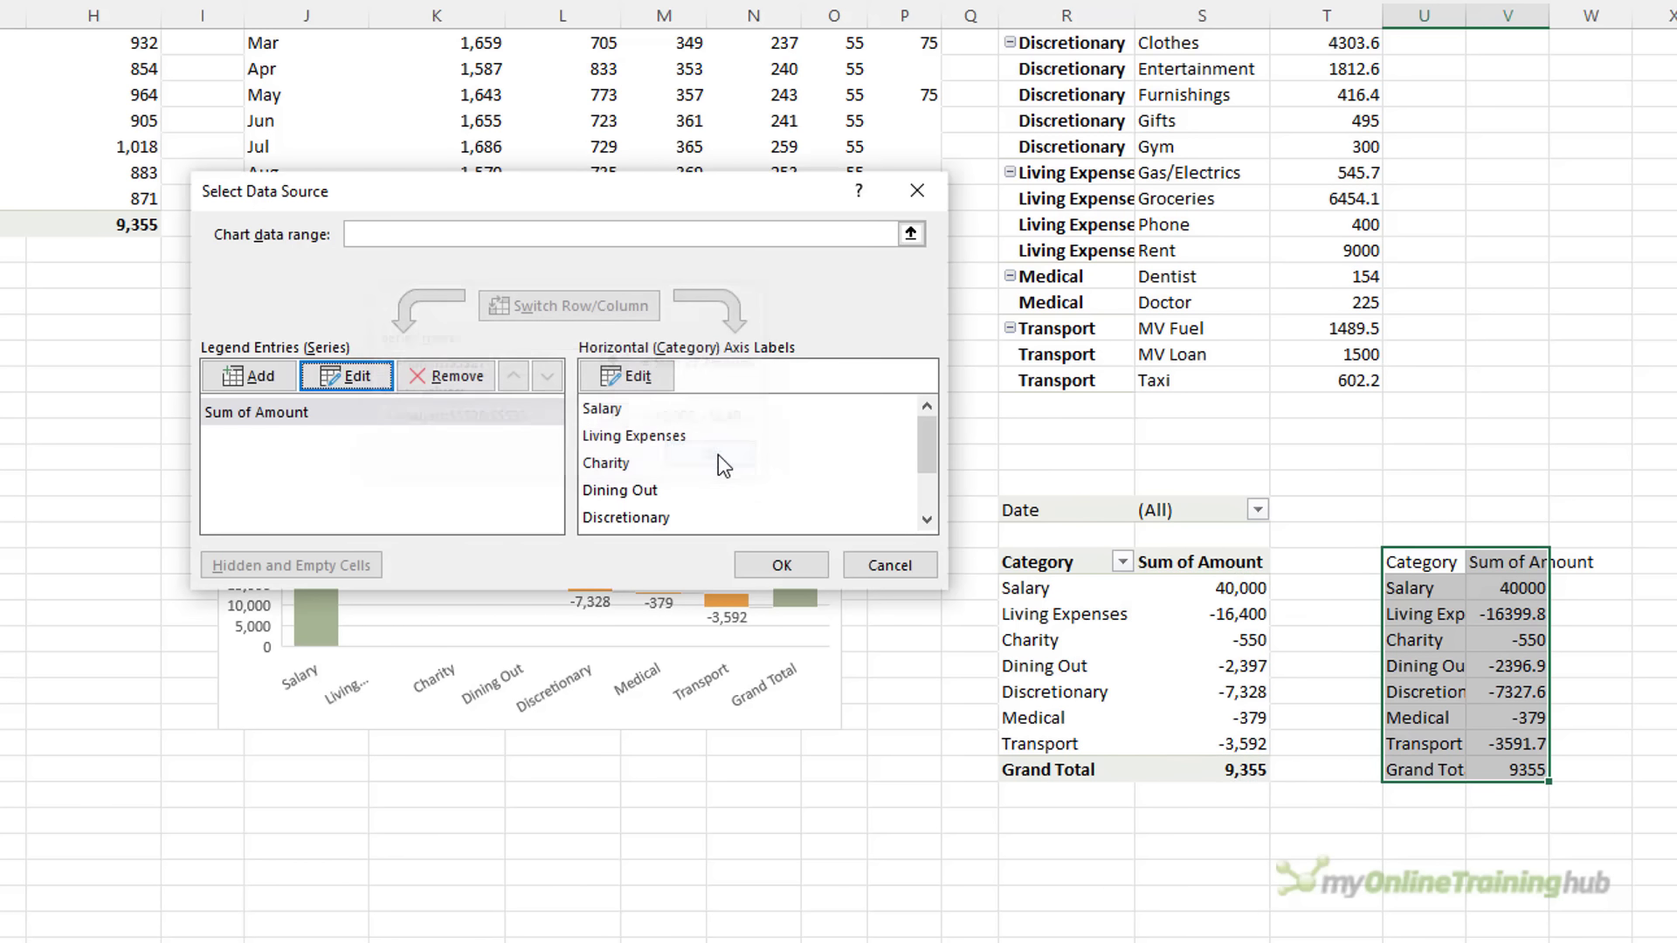
Use the pivot categories R28:R35 as the chart's axis labels
left_click(626, 376)
key("Delete")
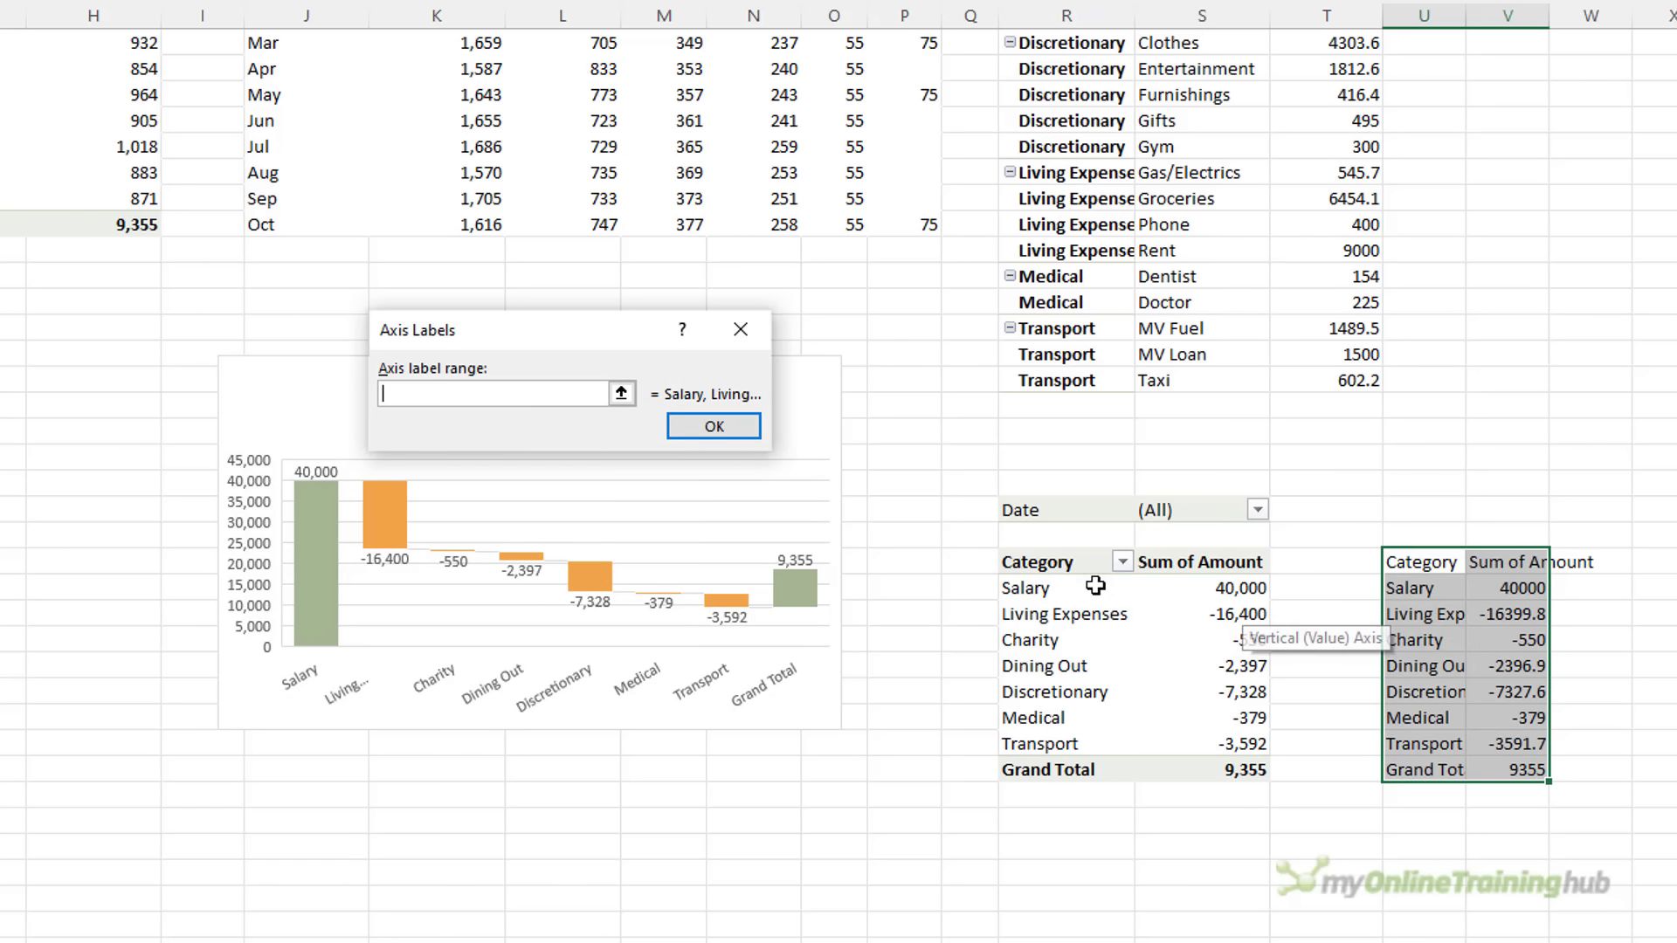
left_click_drag(1095, 585, 1093, 771)
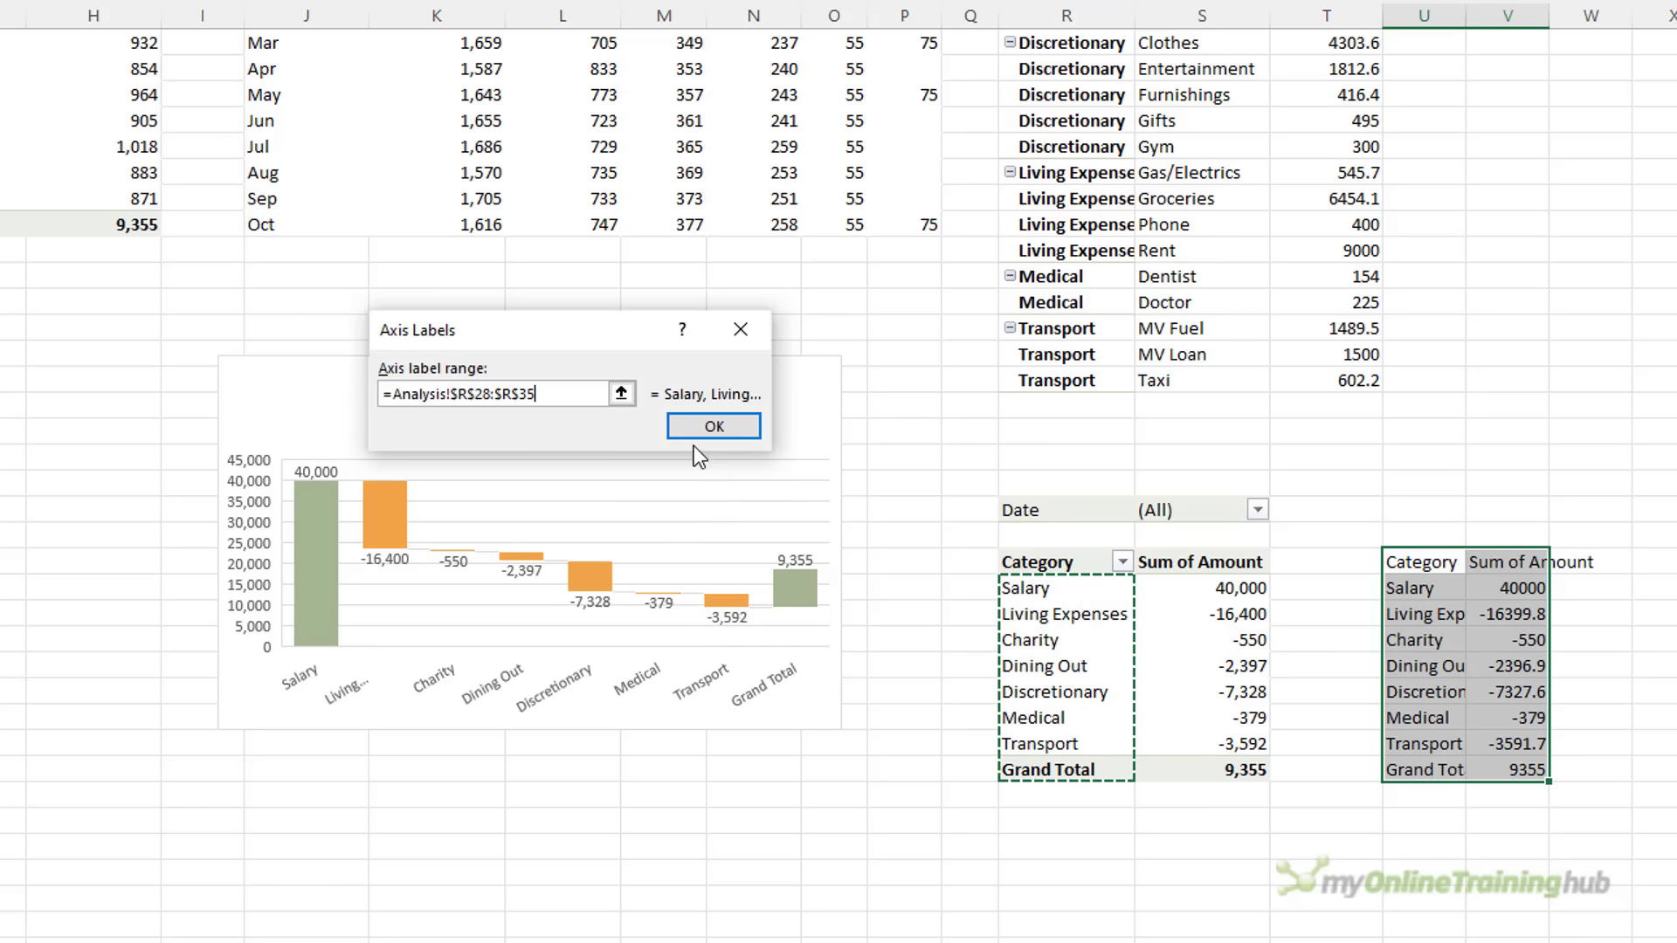
left_click(698, 430)
left_click(756, 569)
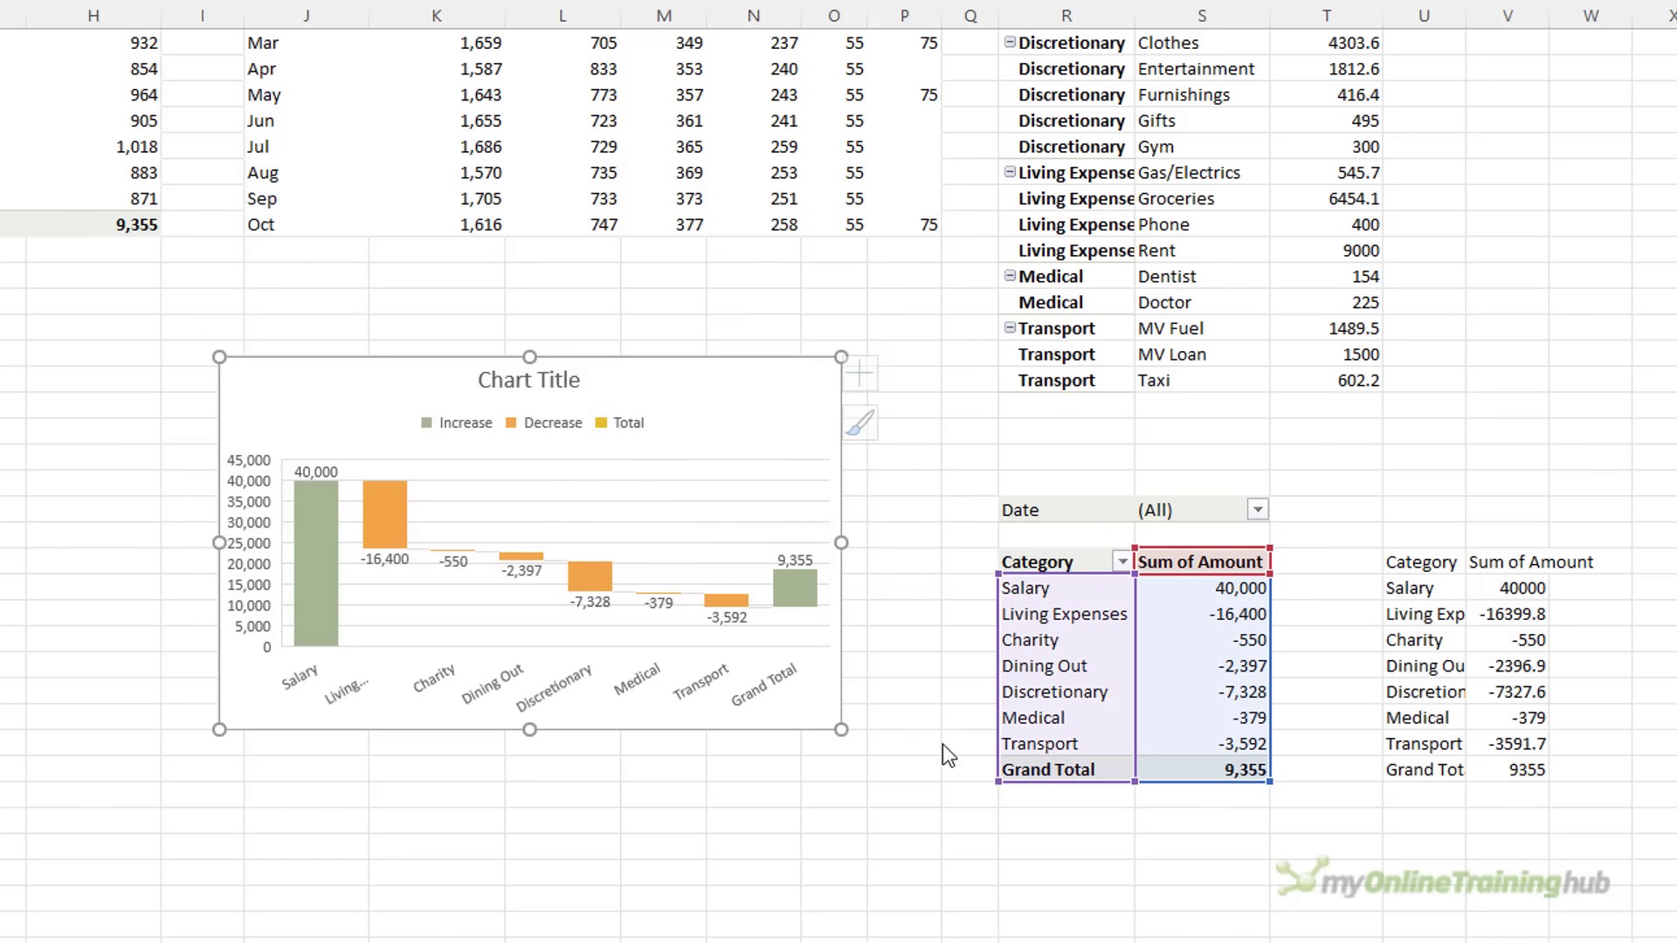
Rename the pivot's Grand Total label to 'Net'
left_click(1008, 766)
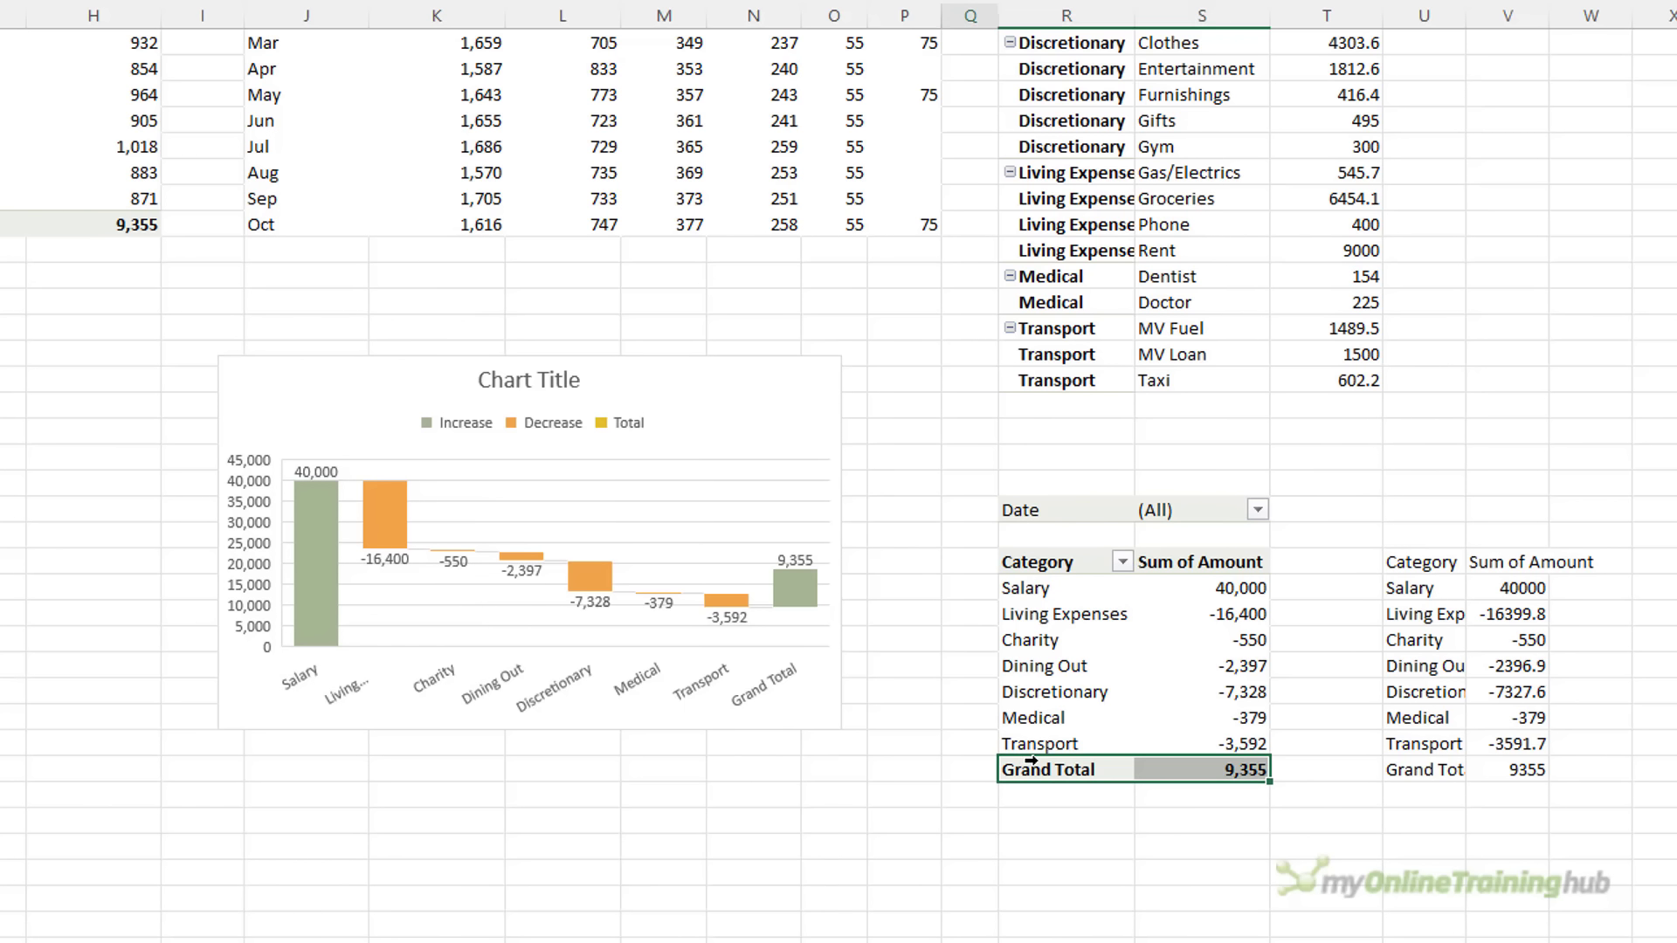
left_click(1031, 762)
type("Net")
key("Return")
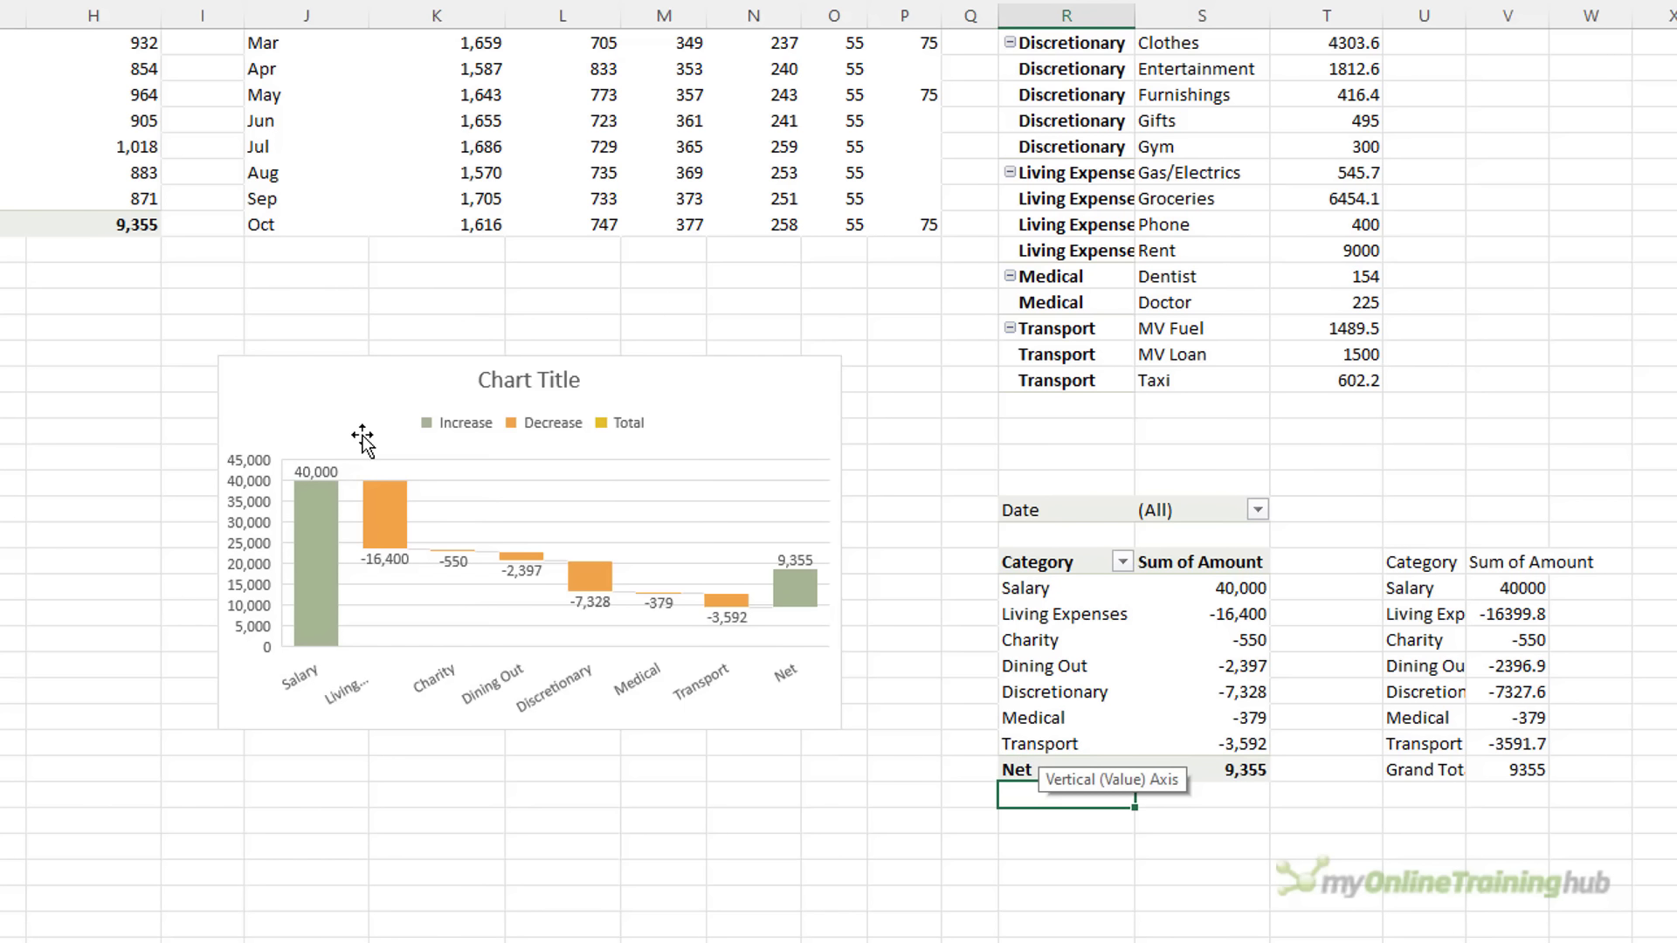
Widen the waterfall chart on both the right and left sides
left_click(362, 441)
left_click_drag(840, 542, 997, 576)
left_click_drag(213, 545, 167, 546)
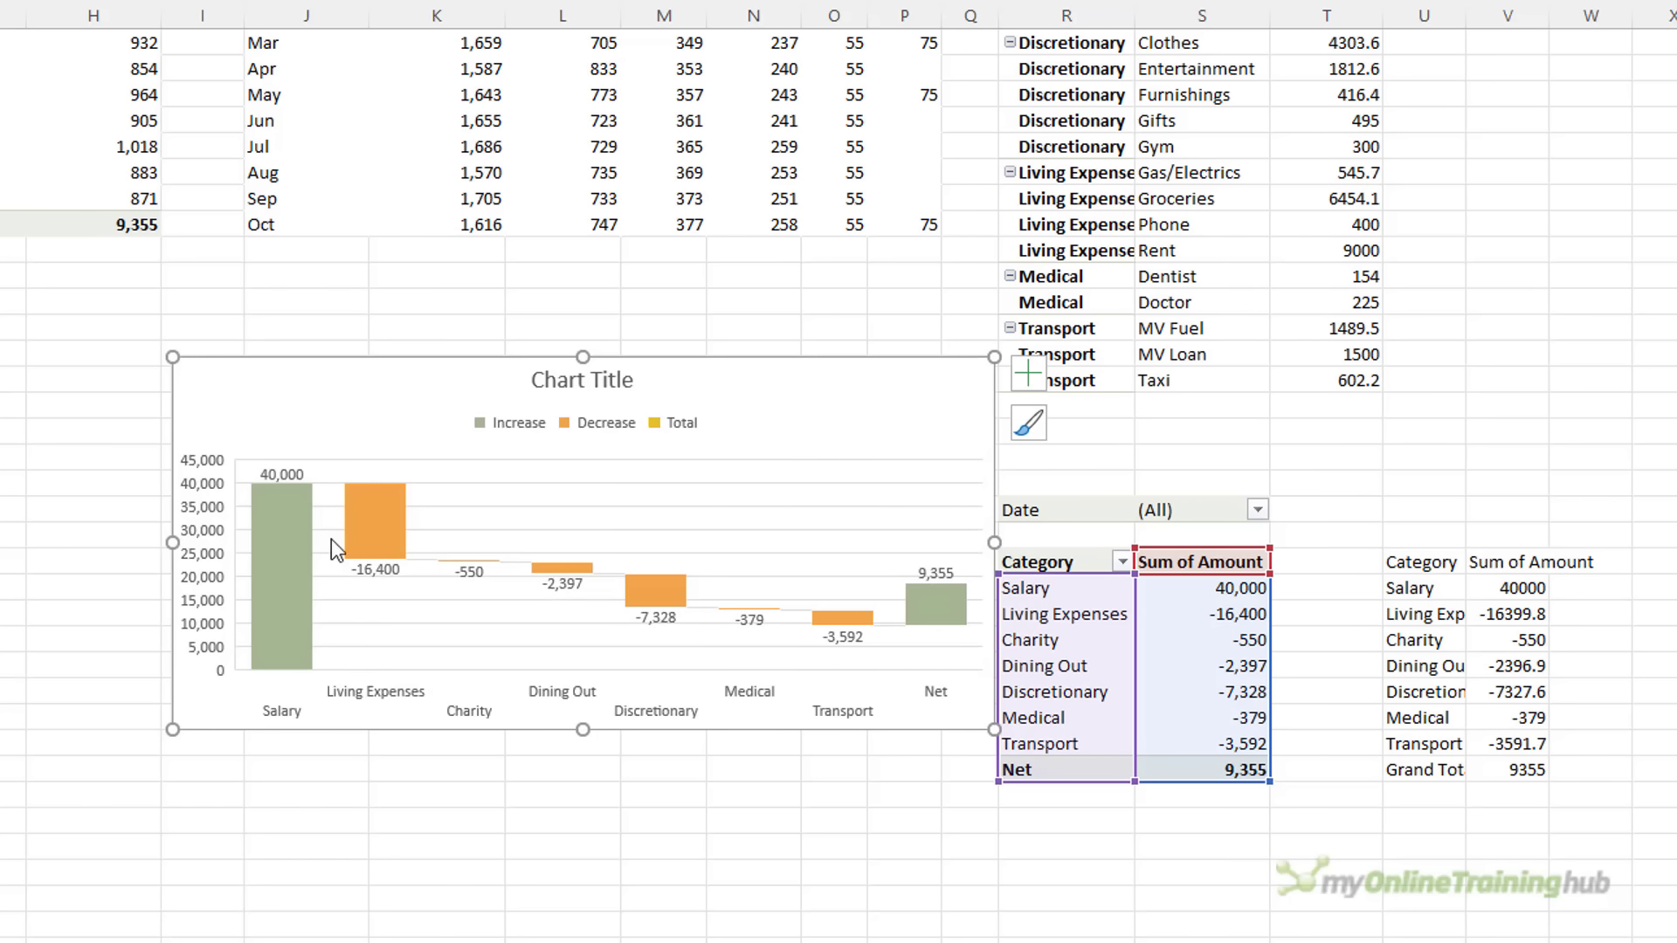
Remove the waterfall chart's gridlines and primary vertical axis
left_click(1029, 374)
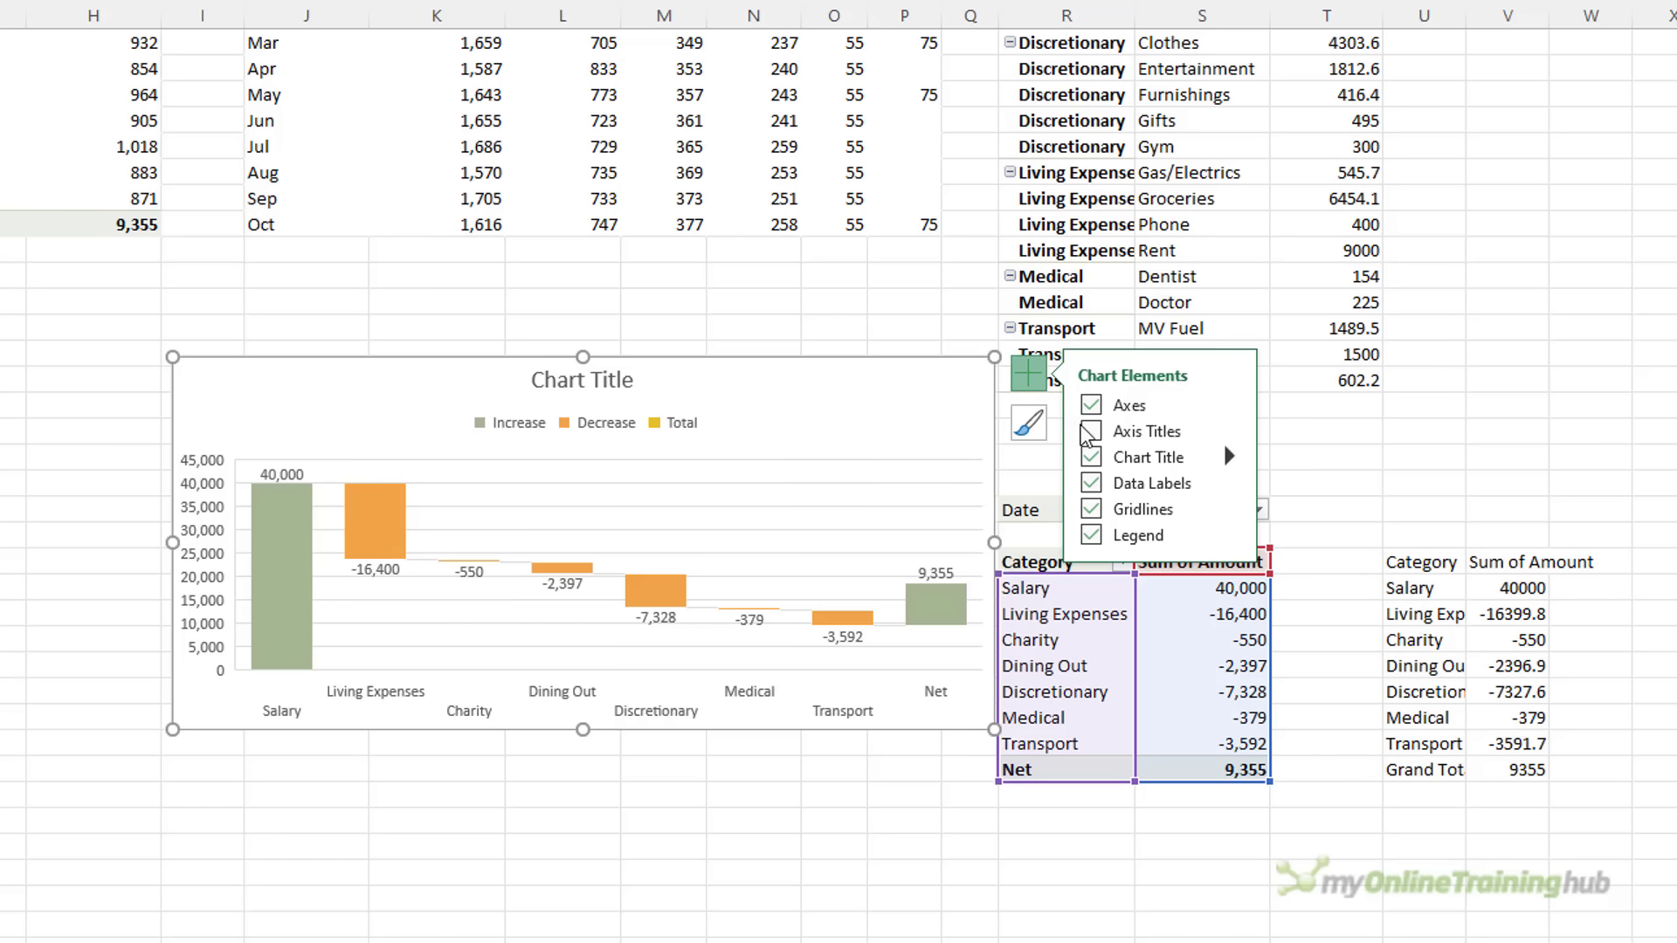
left_click(1092, 509)
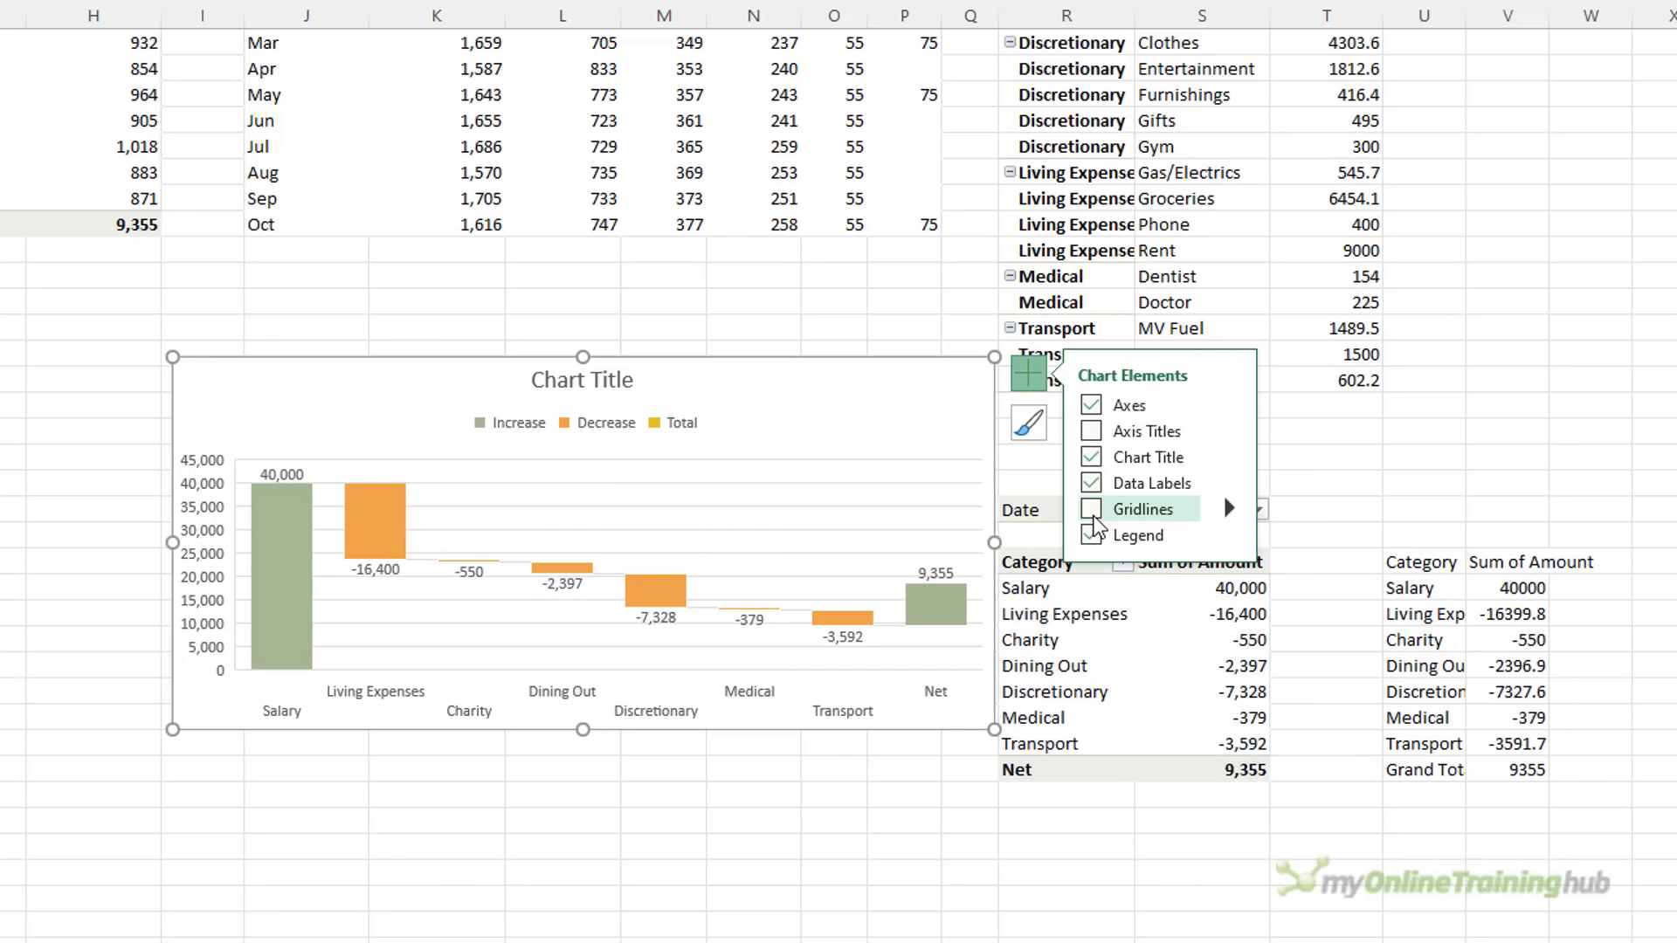
left_click(1230, 404)
left_click(1281, 436)
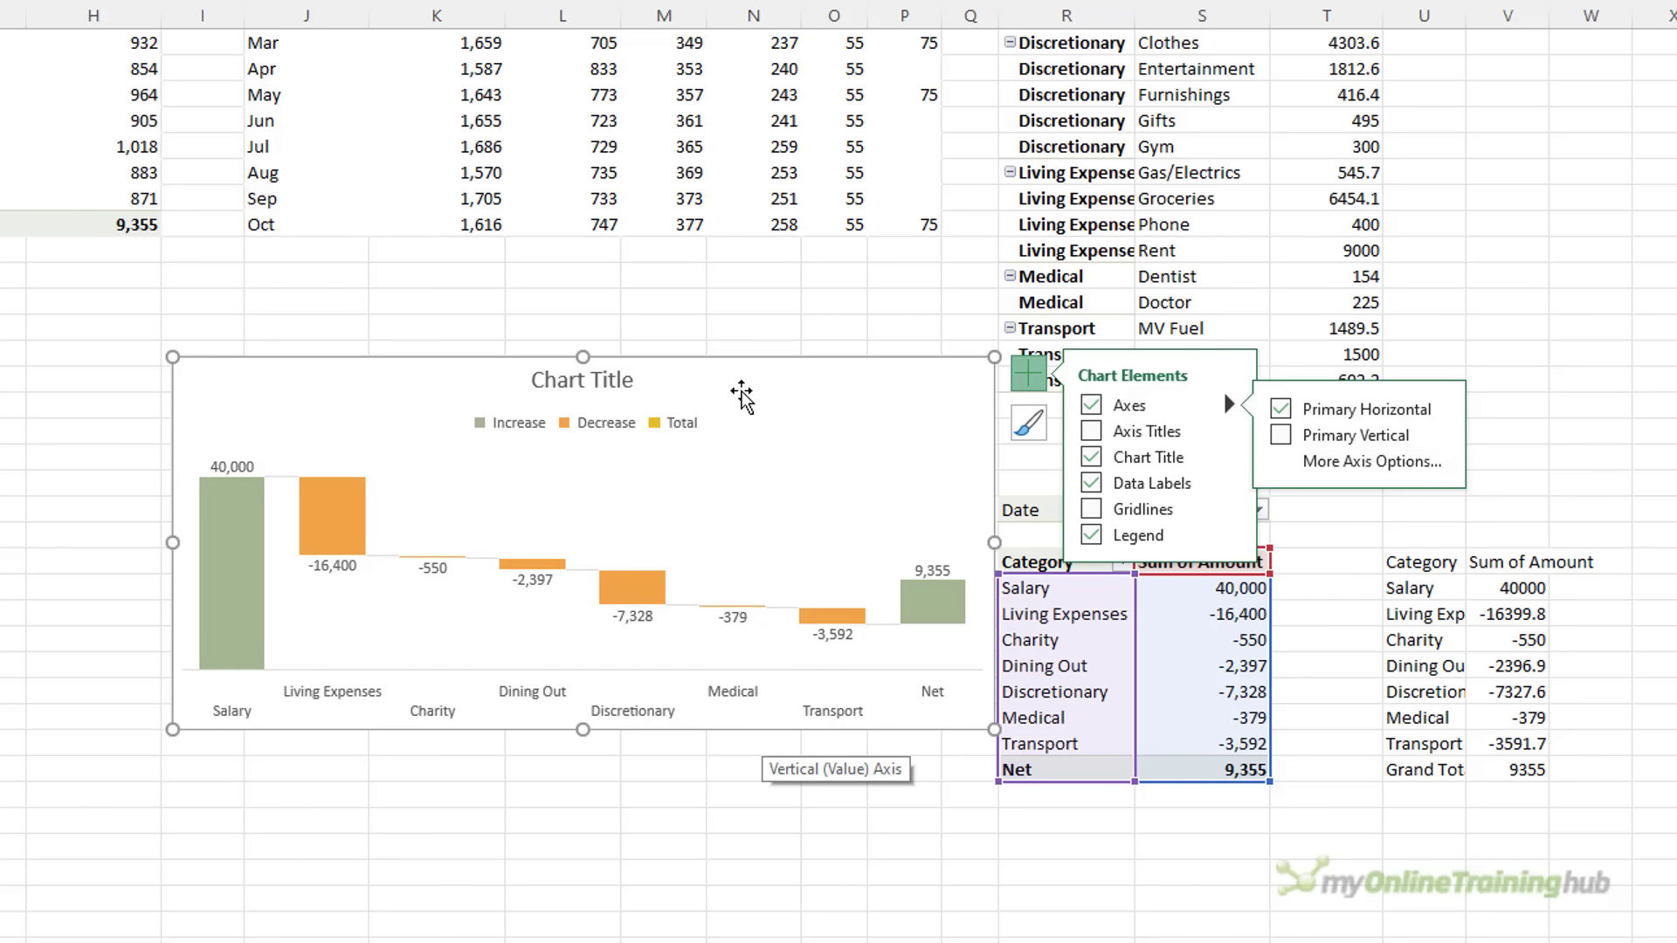
left_click(736, 323)
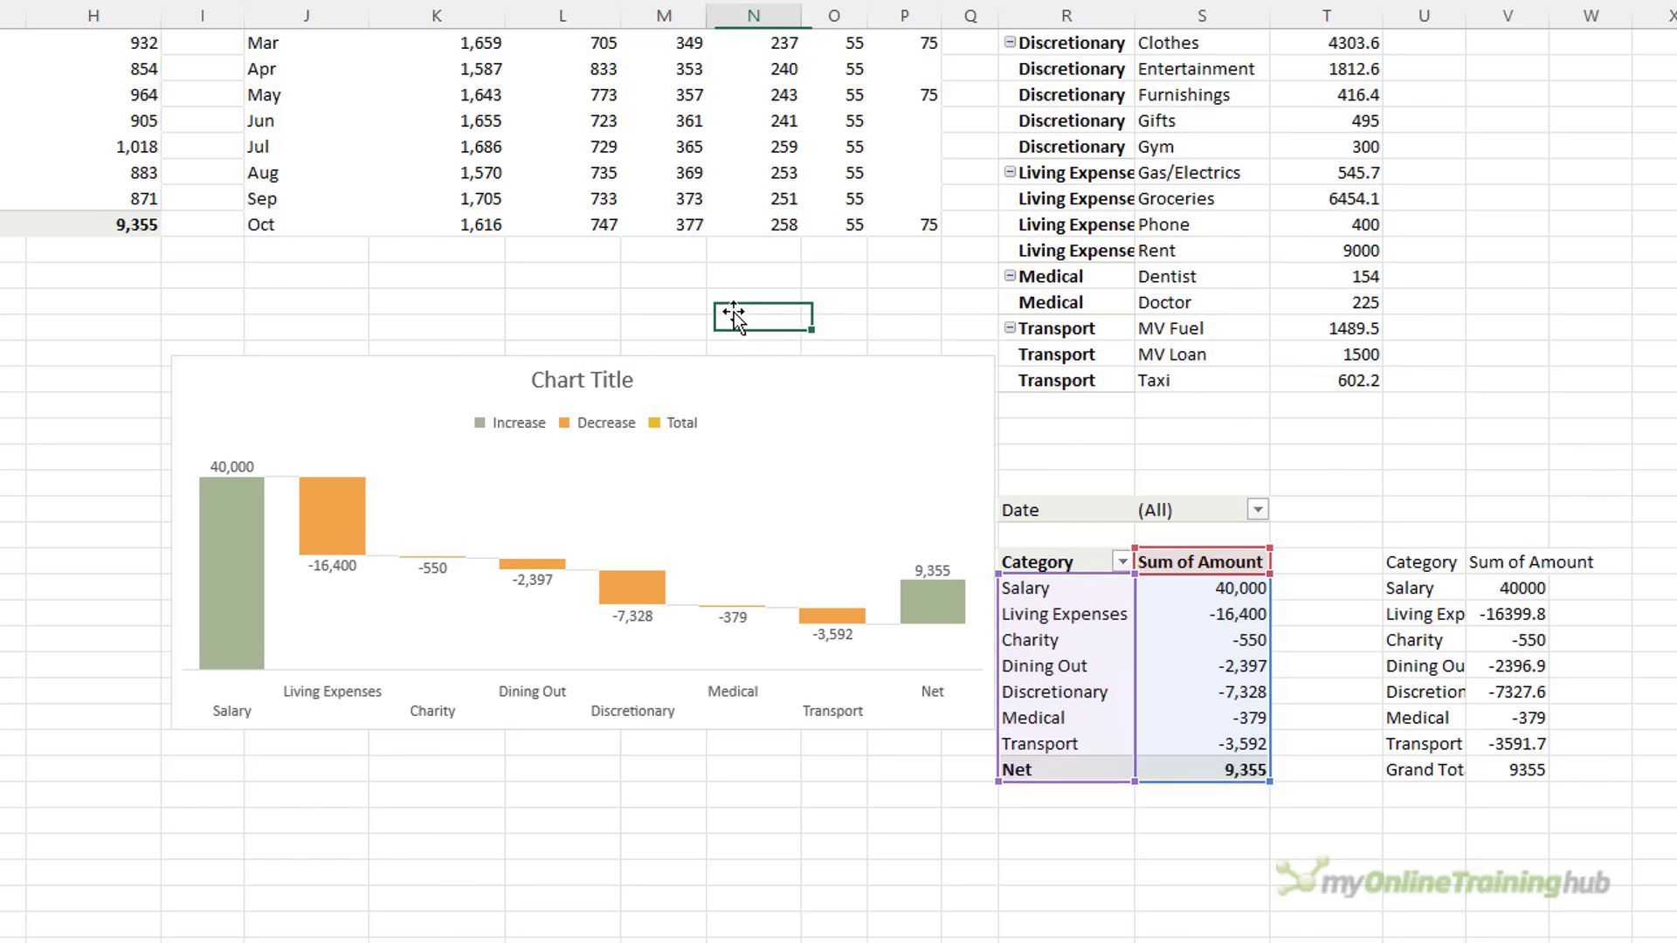
left_click(738, 371)
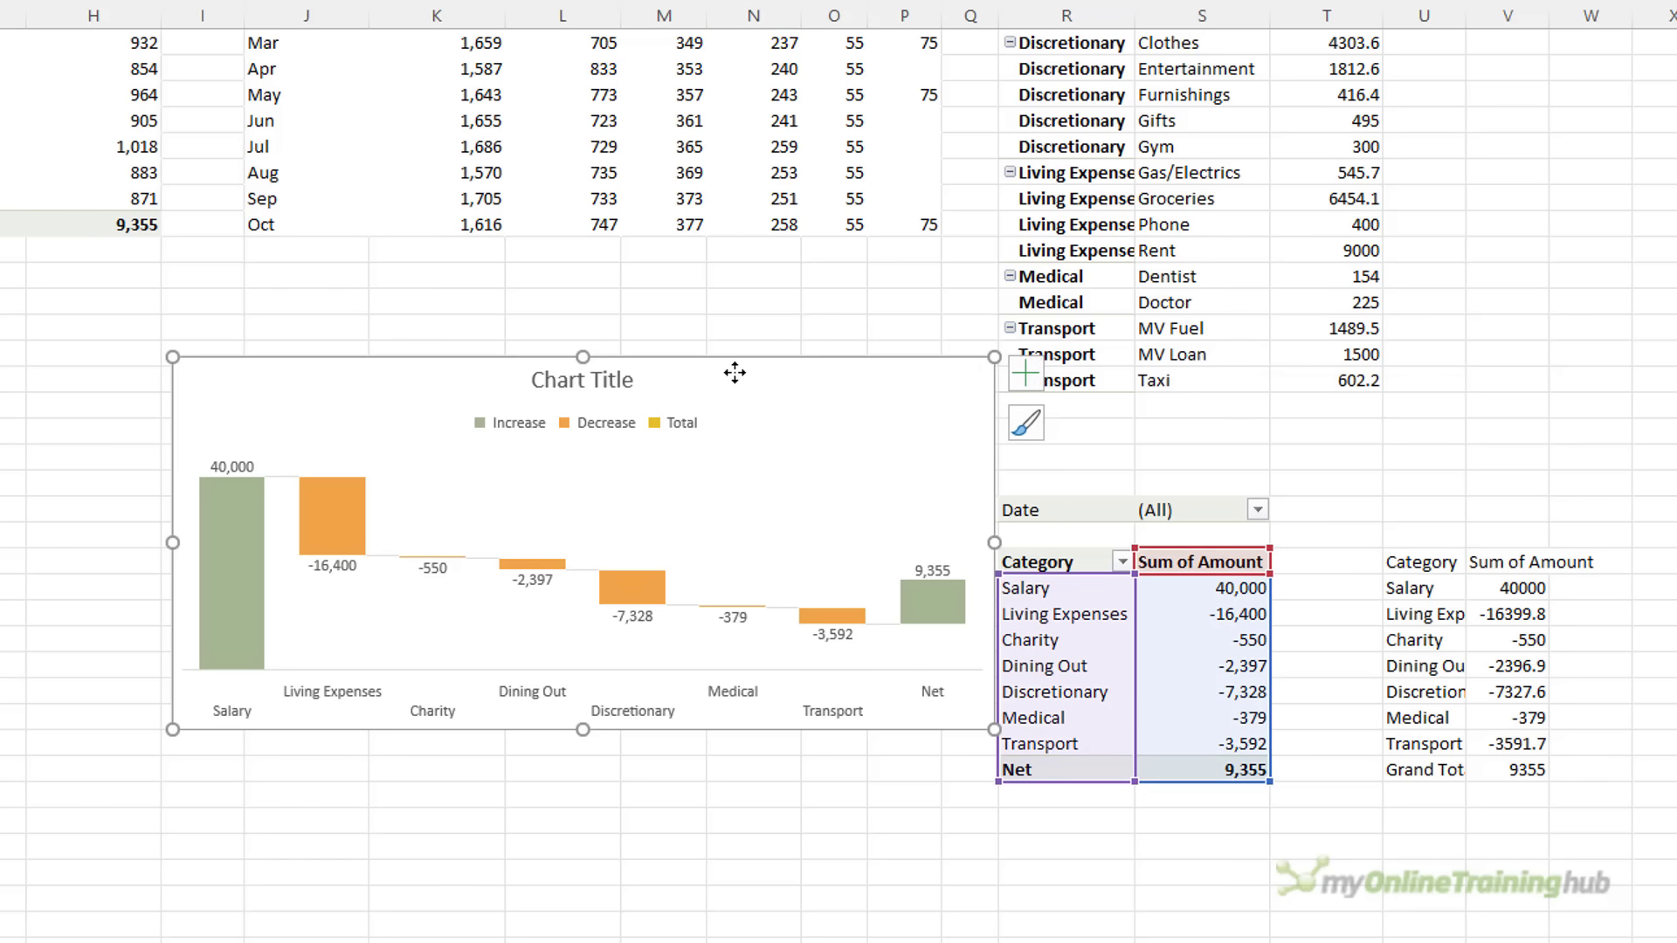
Set the Net bar as a total
left_click(931, 604)
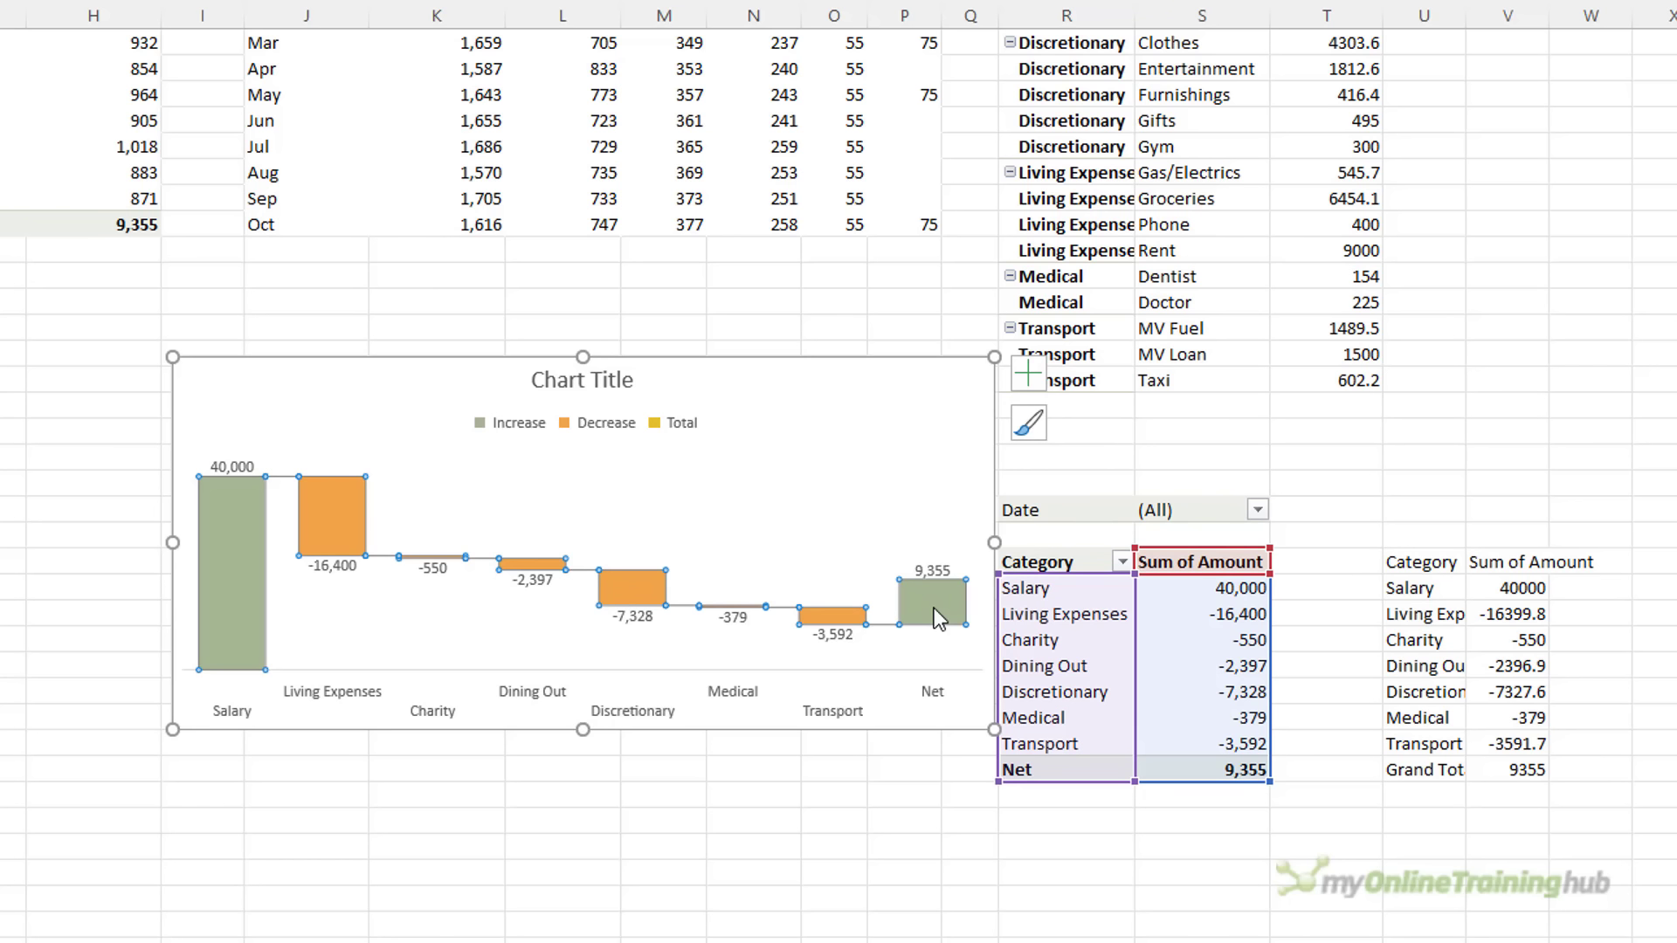
mouse_move(926, 626)
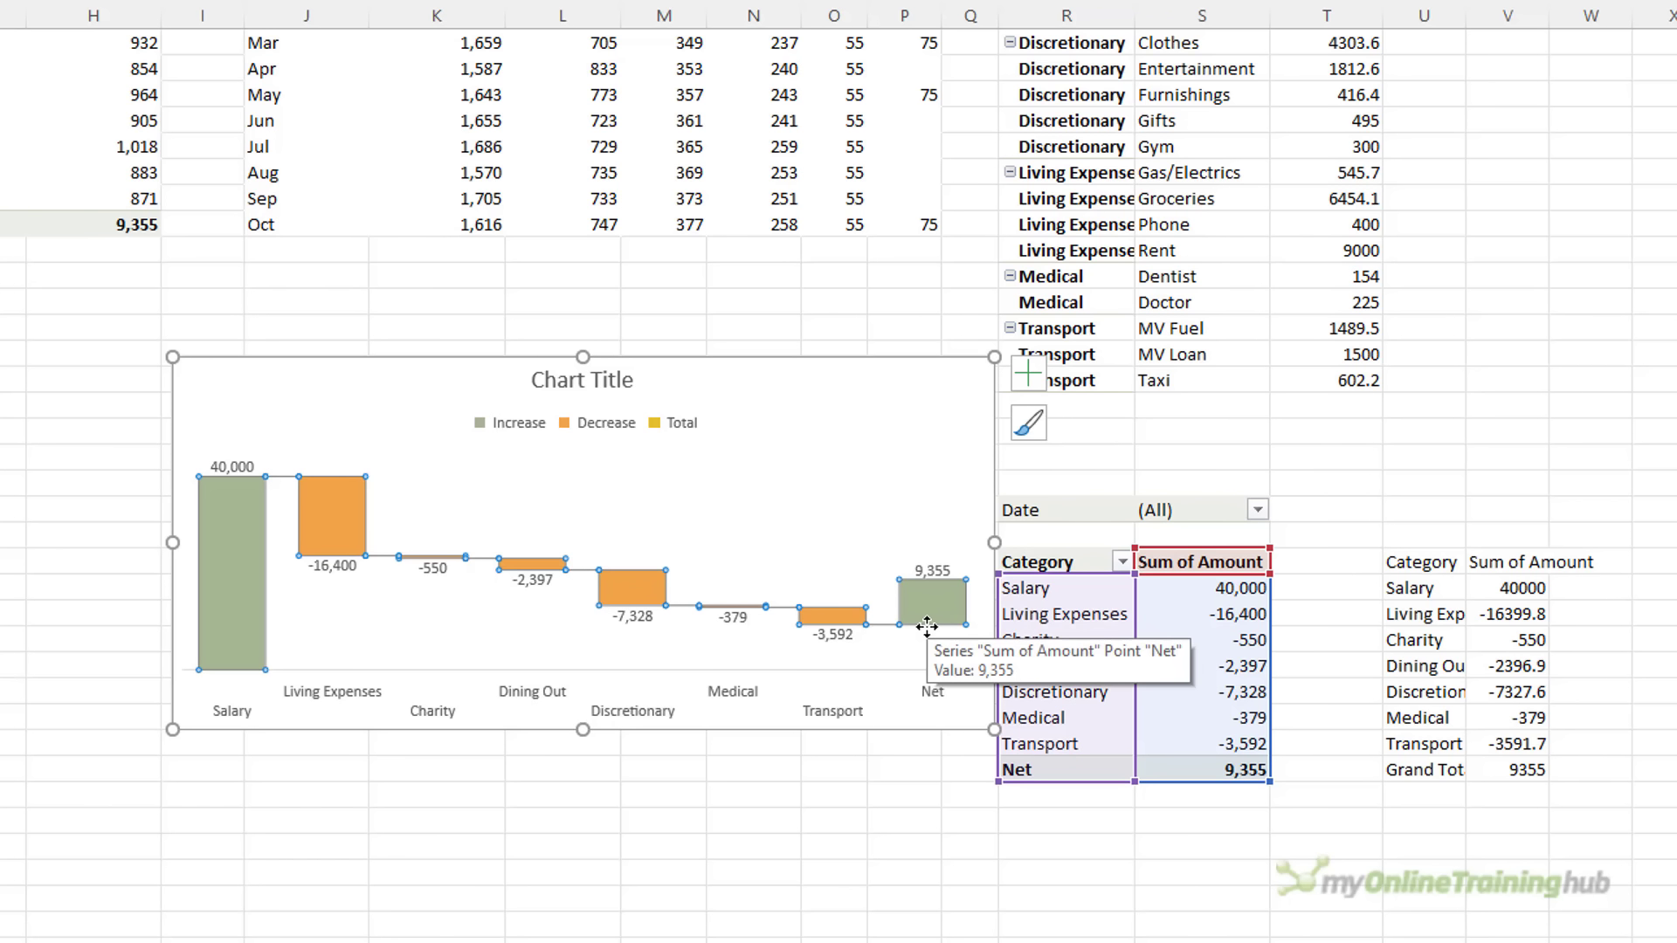
left_click(927, 611)
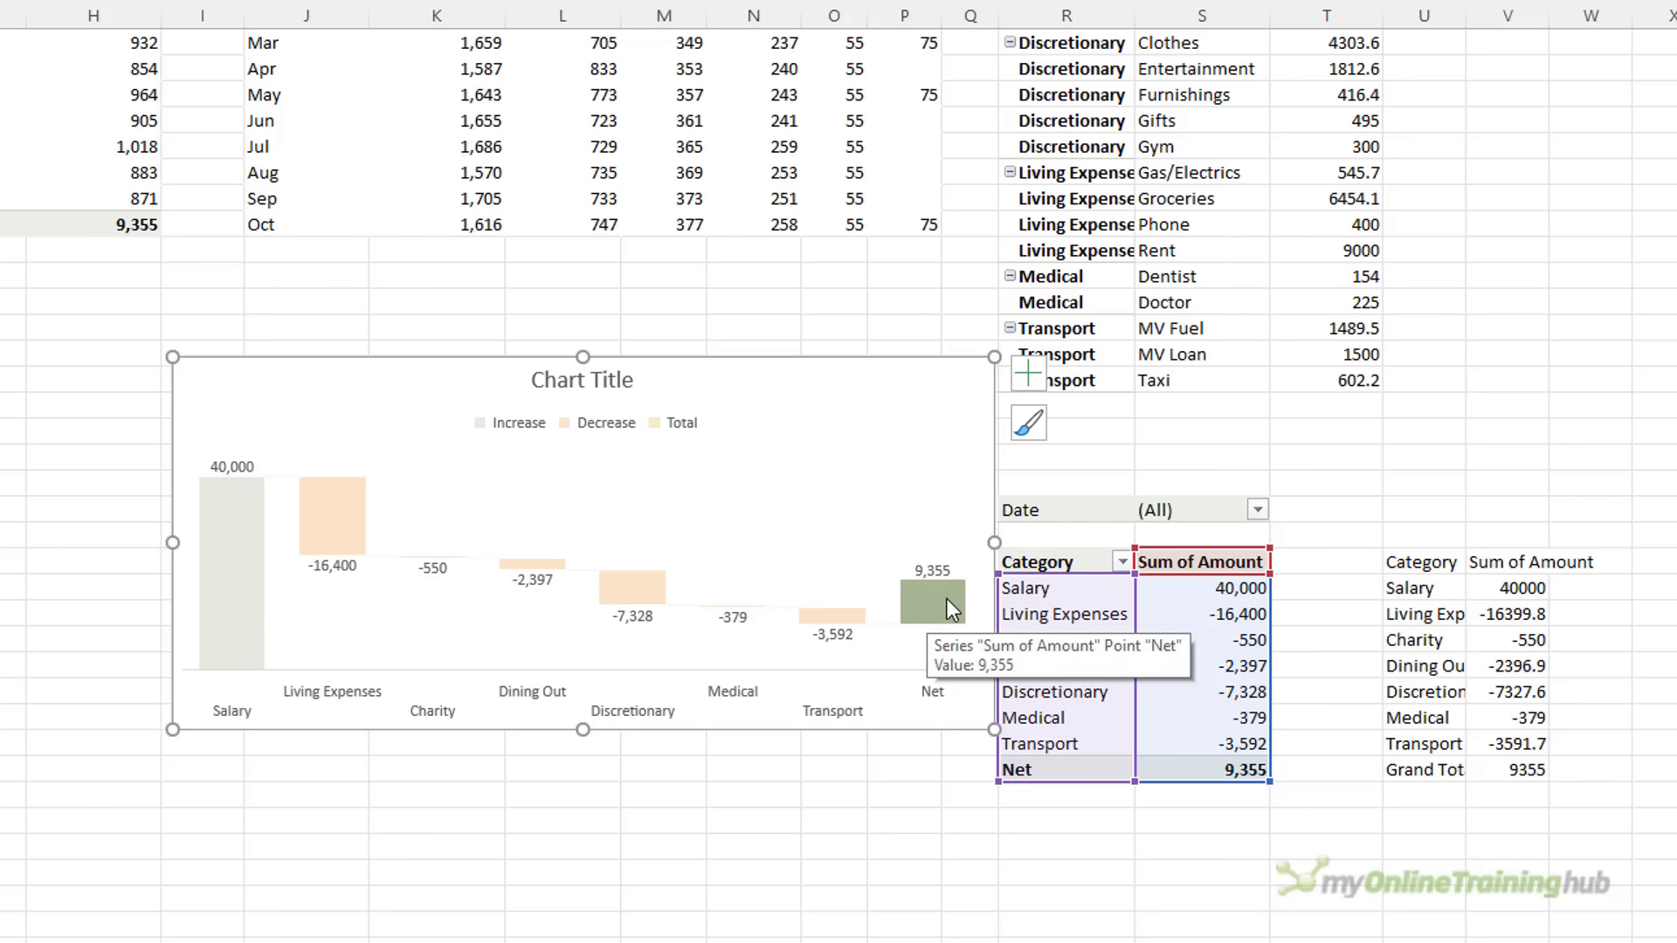
right_click(926, 593)
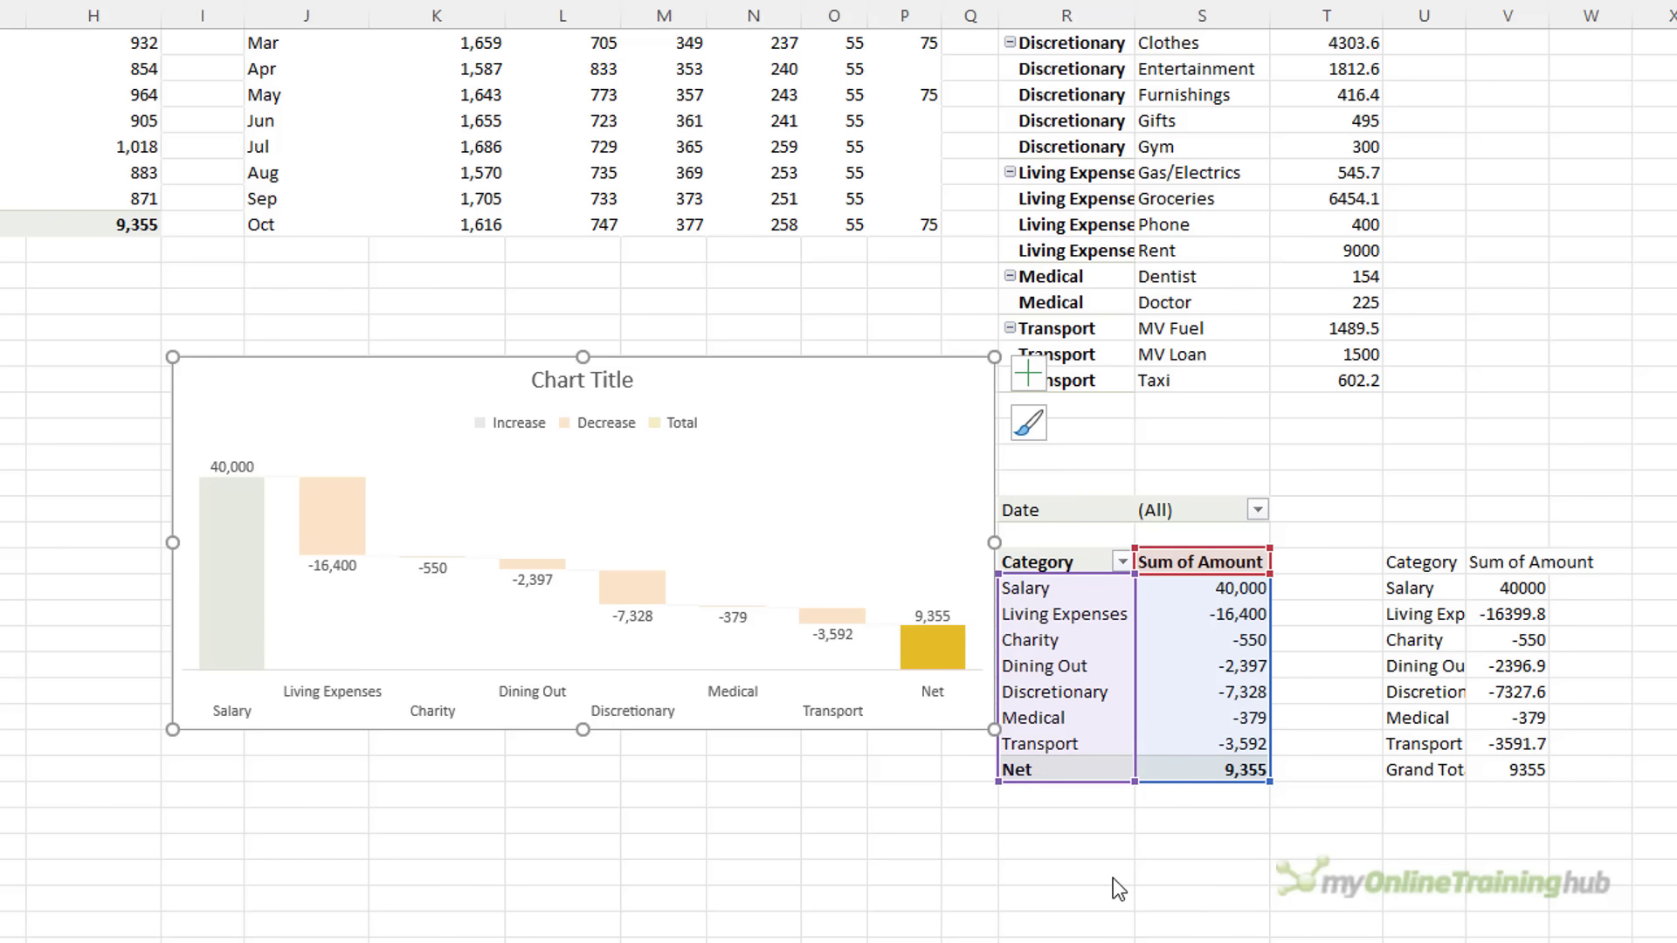
left_click(347, 797)
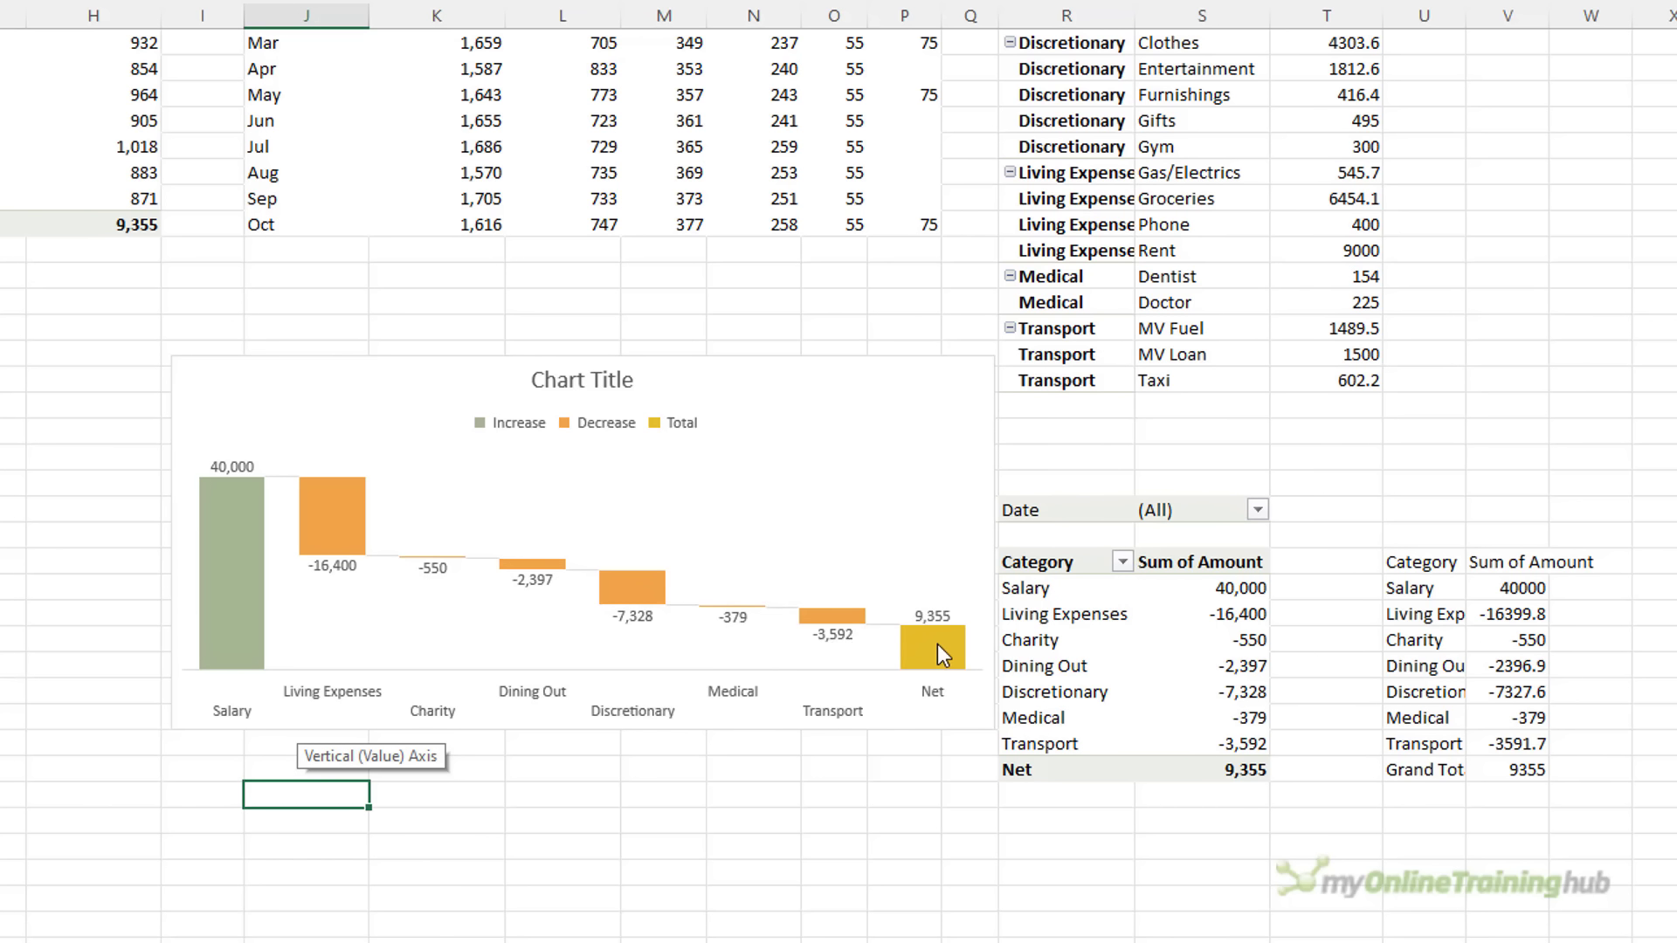
mouse_move(936, 643)
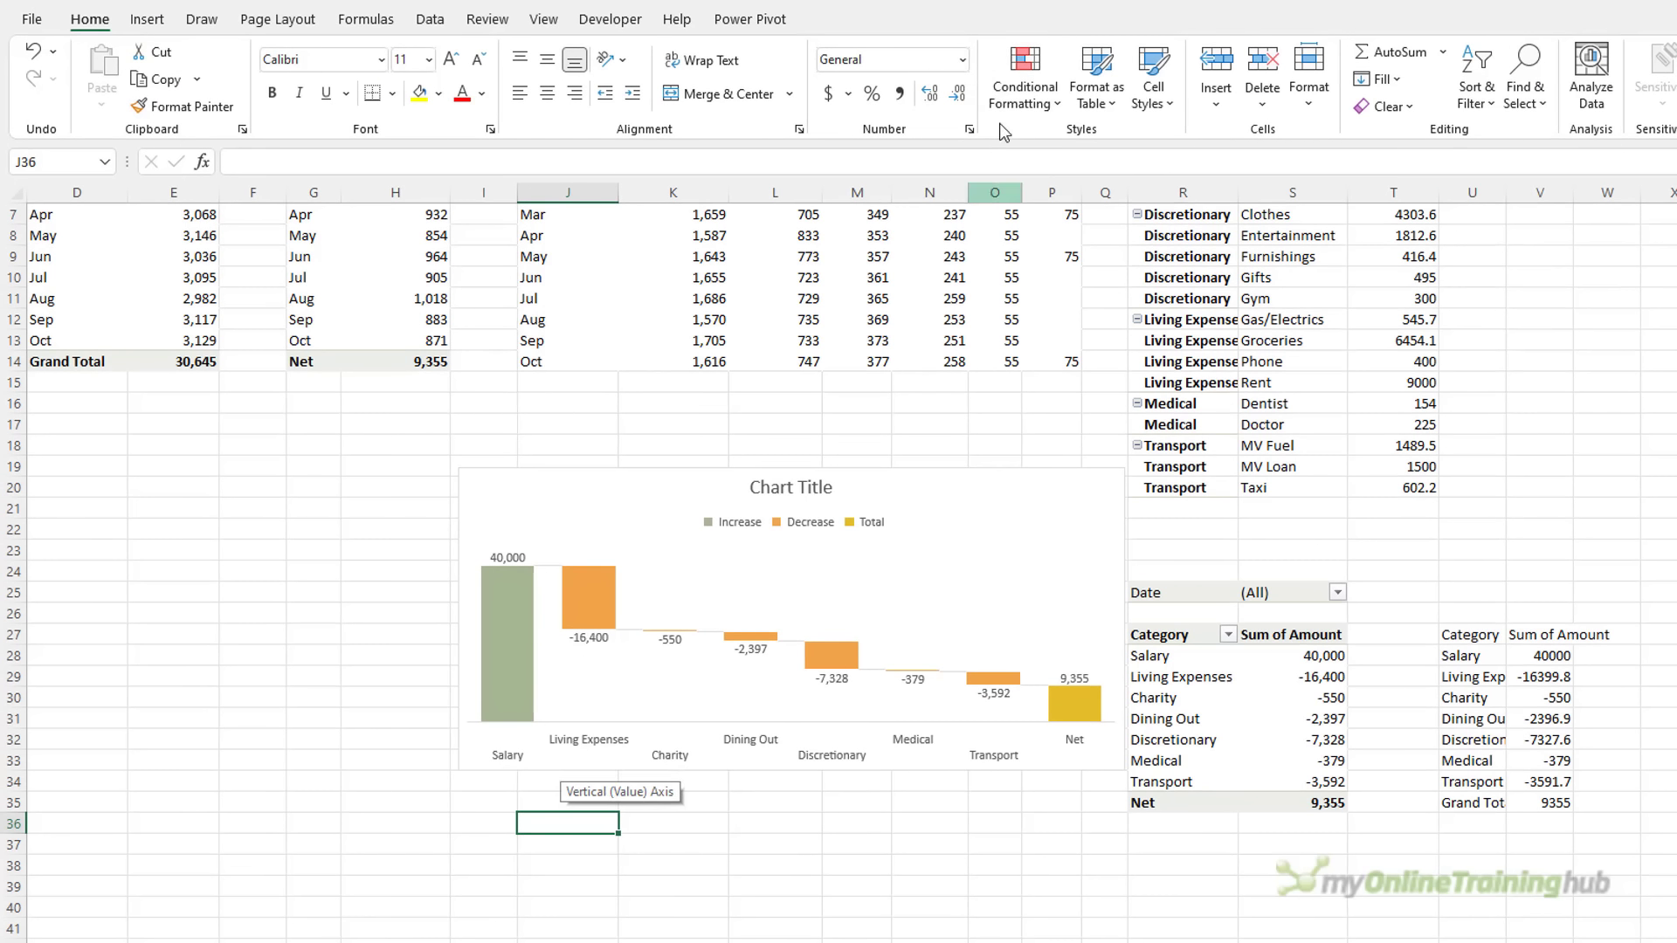
Recolour the waterfall with Colorful Palette 4, then go to the Dashboard sheet
left_click(874, 578)
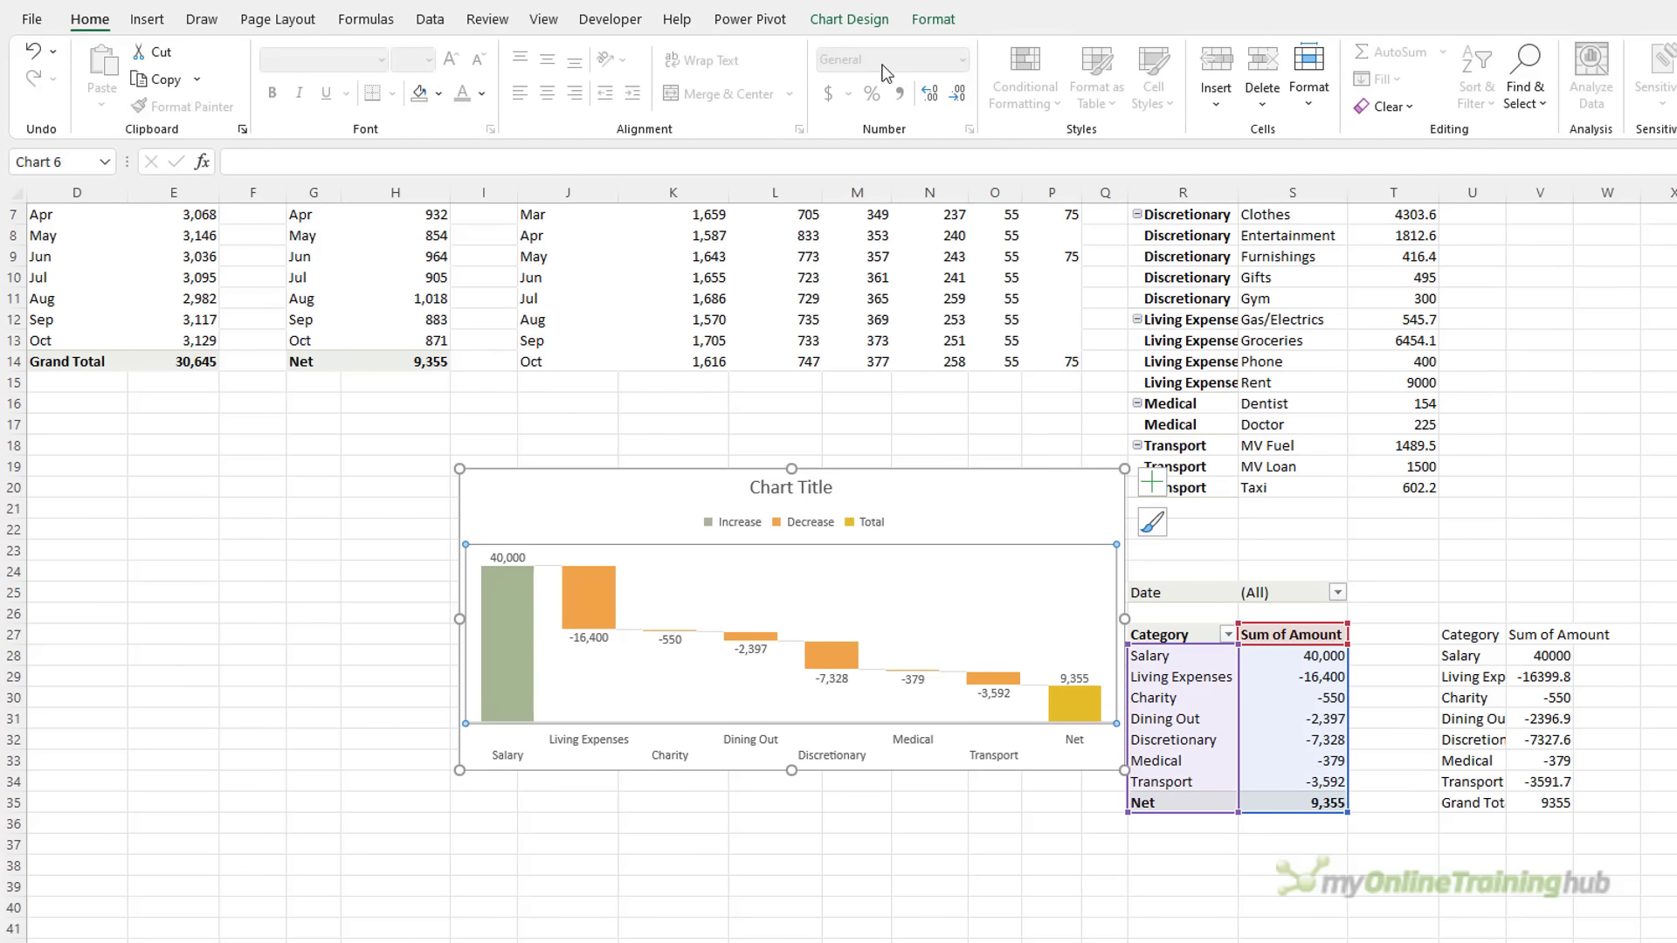
left_click(851, 19)
left_click(166, 88)
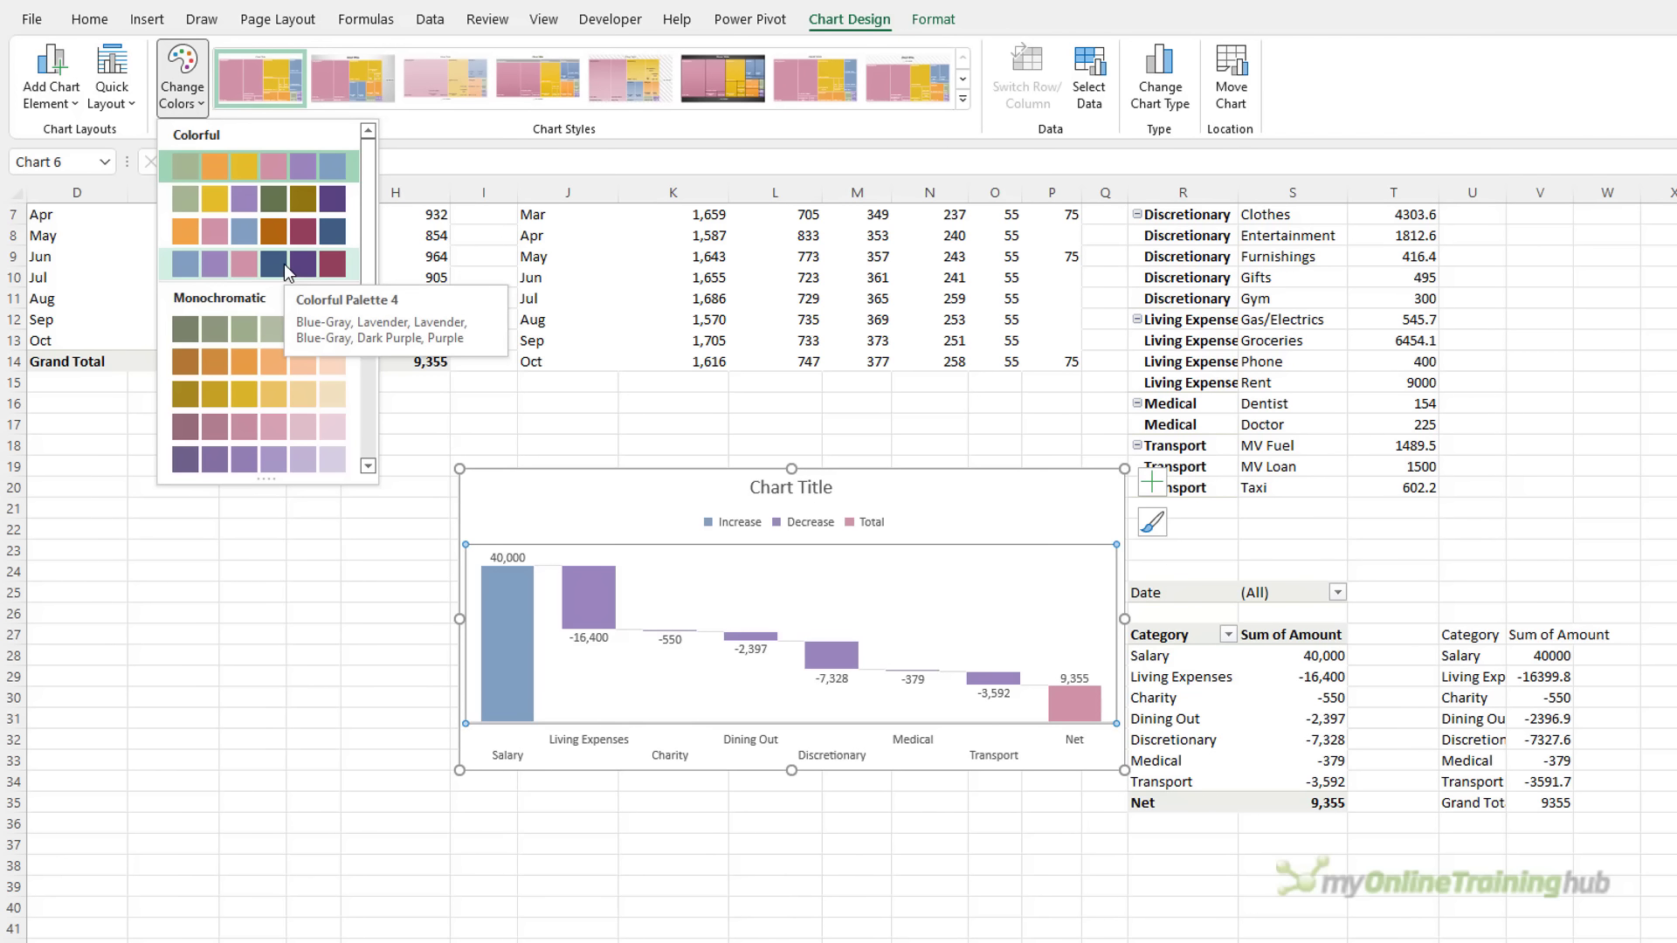
left_click(286, 266)
left_click(594, 462)
left_click(597, 477)
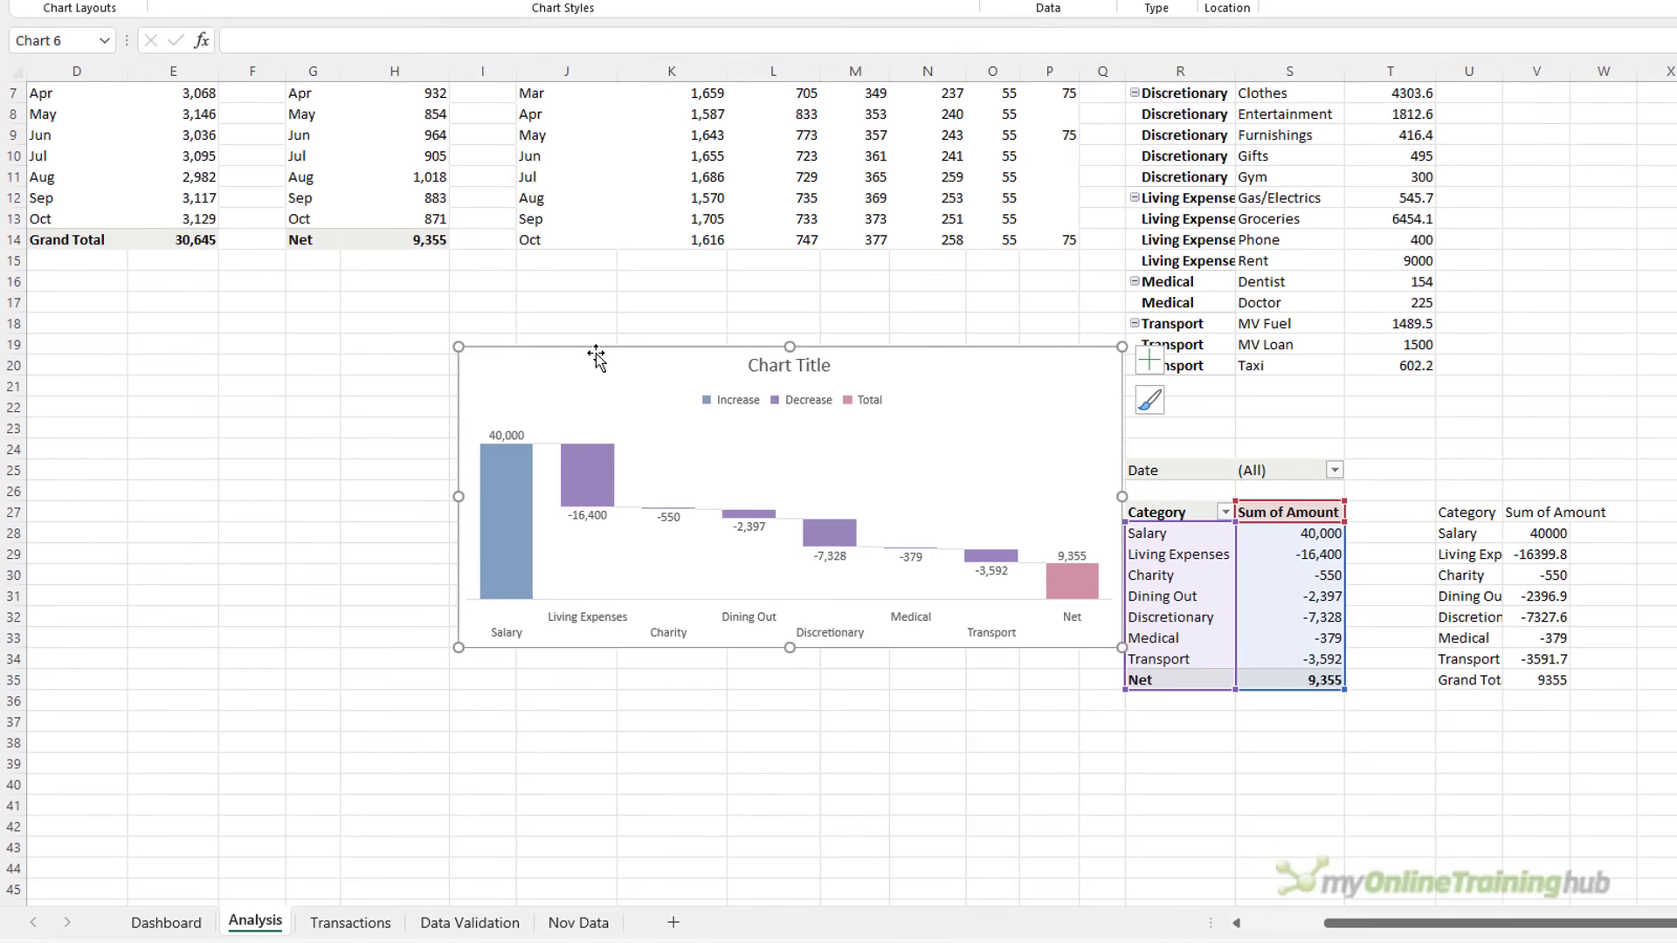
left_click(594, 345)
left_click(166, 922)
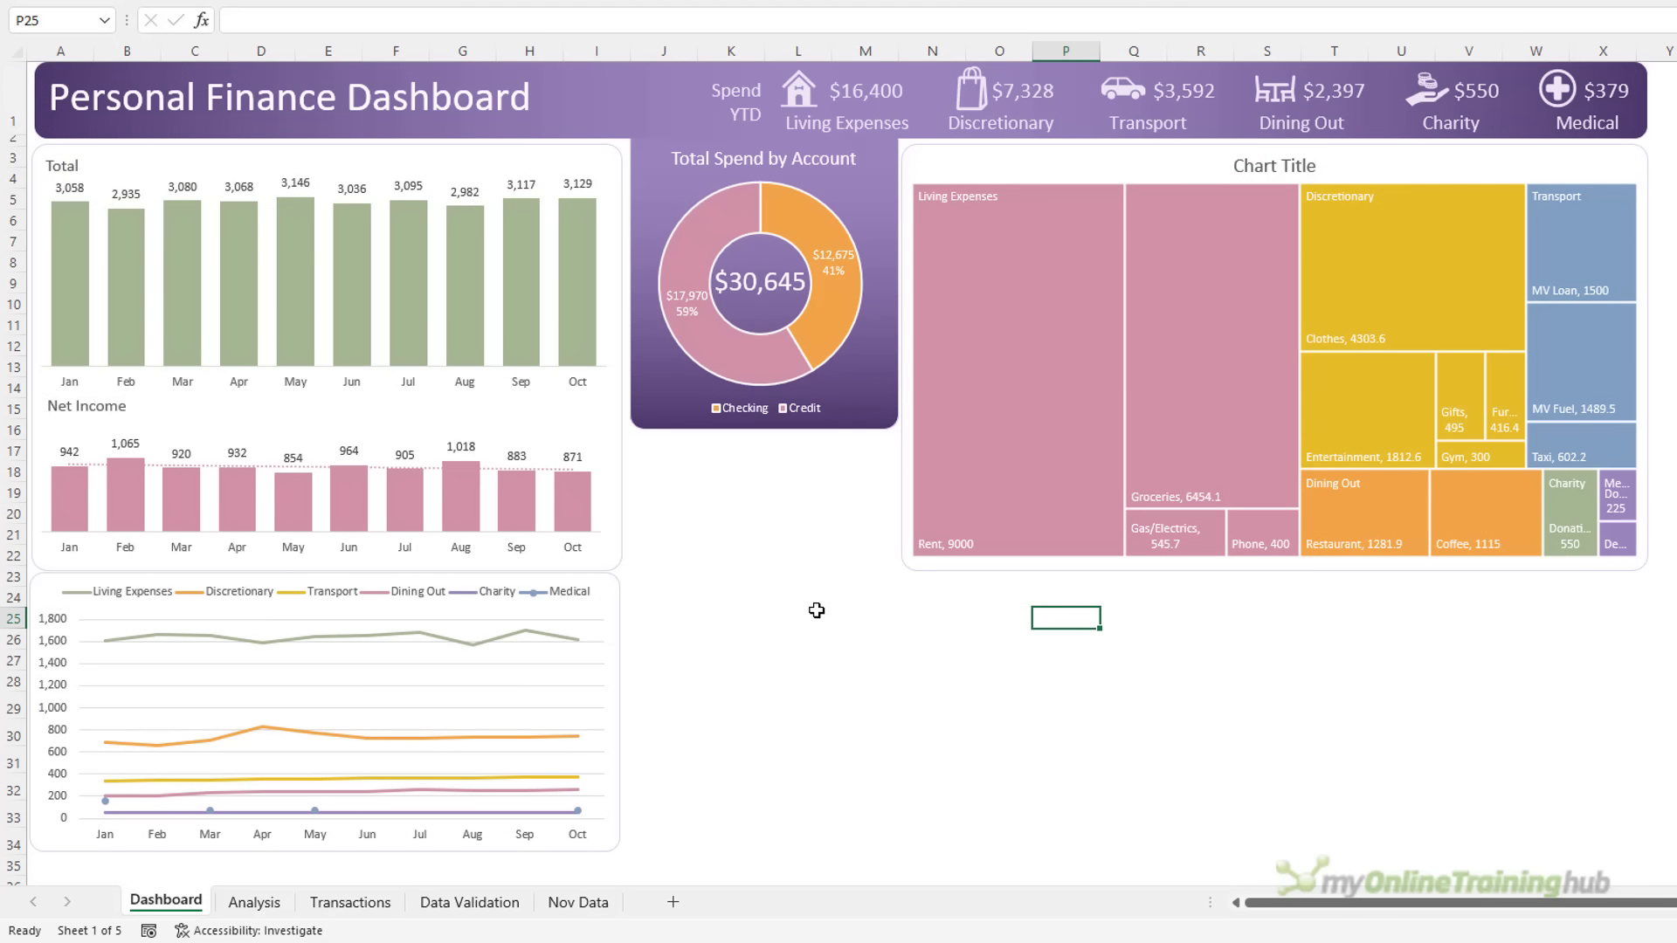
Paste the waterfall chart at N24, sized to match the treemap's width and made taller
left_click(928, 596)
key("ctrl+v")
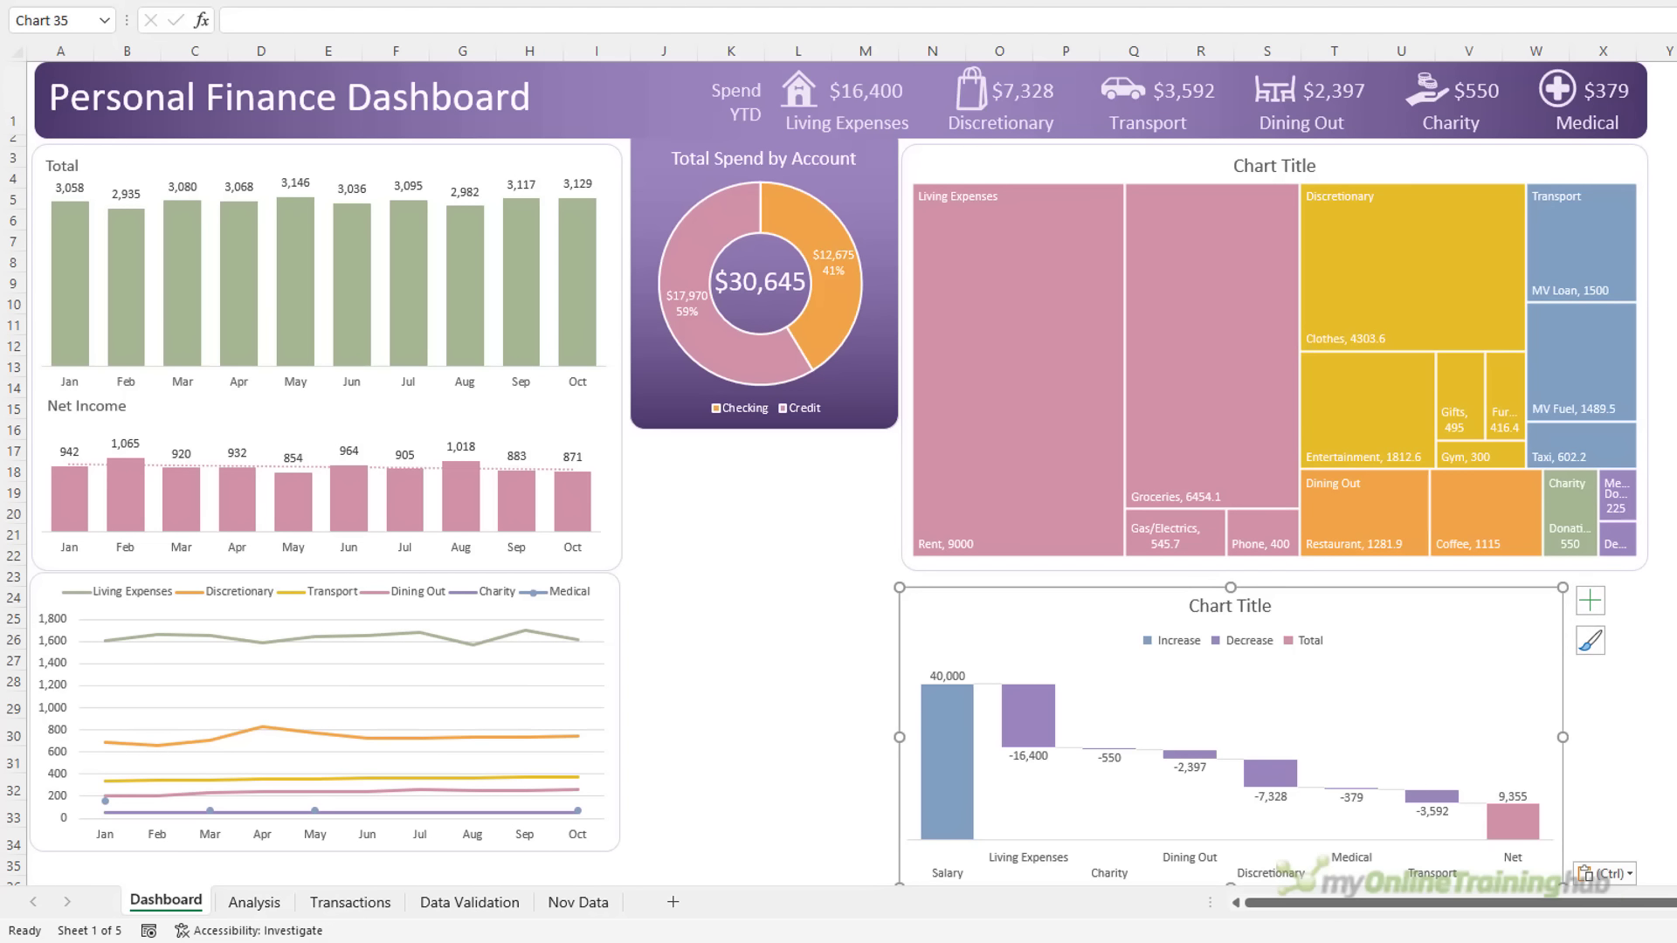
scroll(1496, 756, "right", 1)
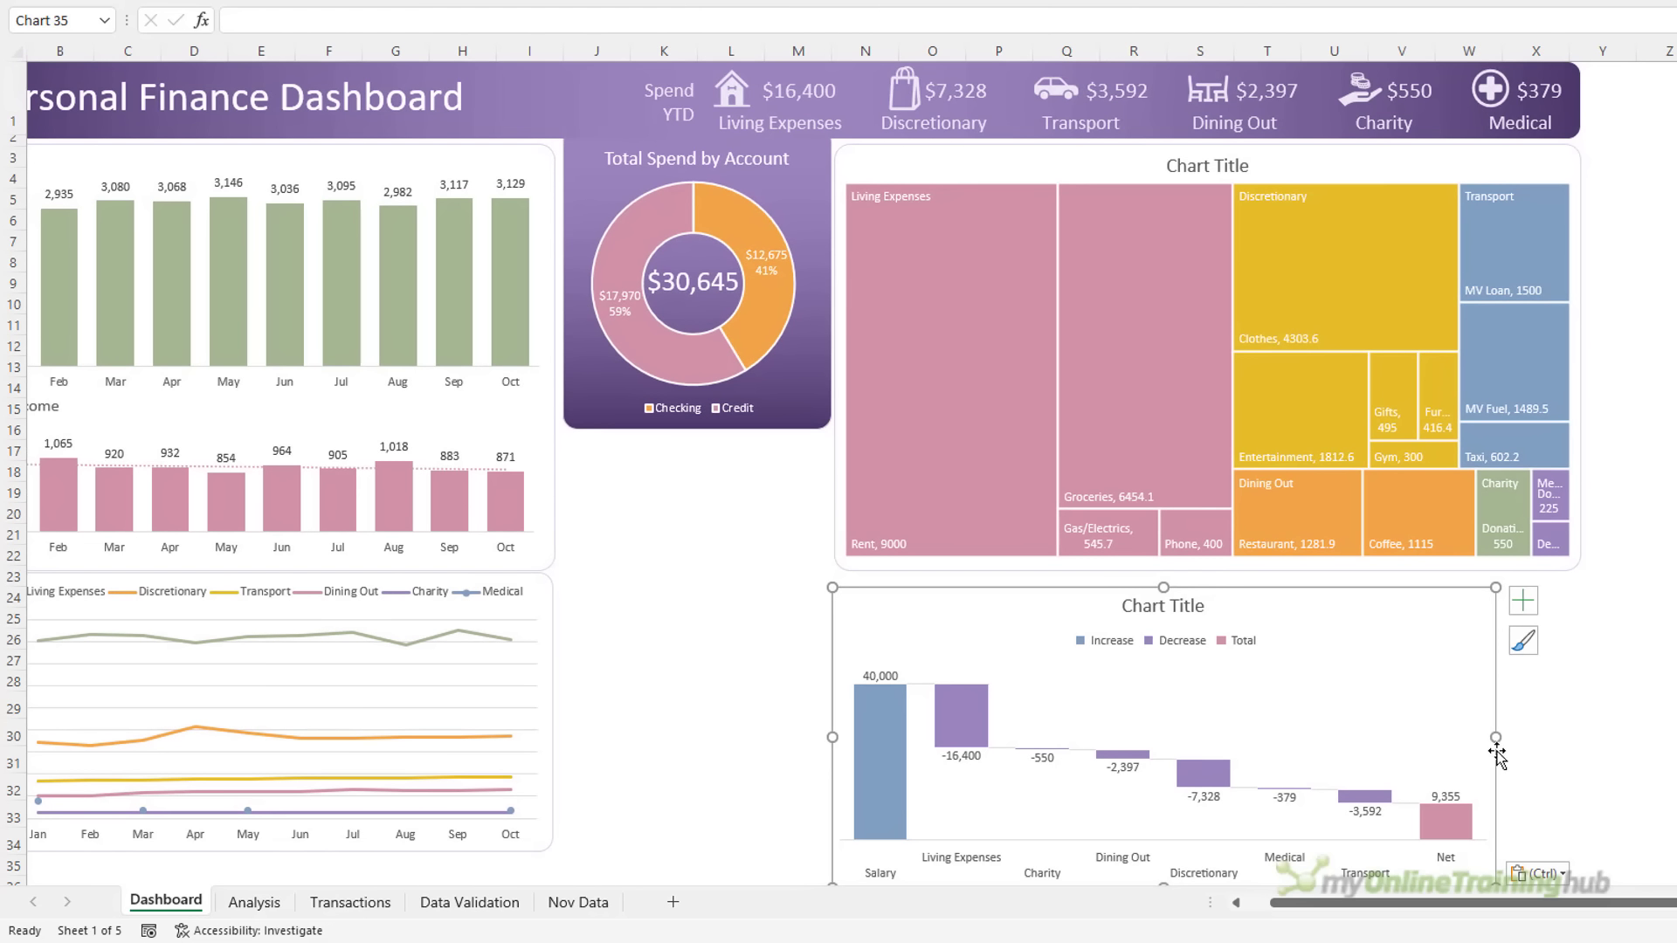
left_click_drag(1496, 741, 1571, 741)
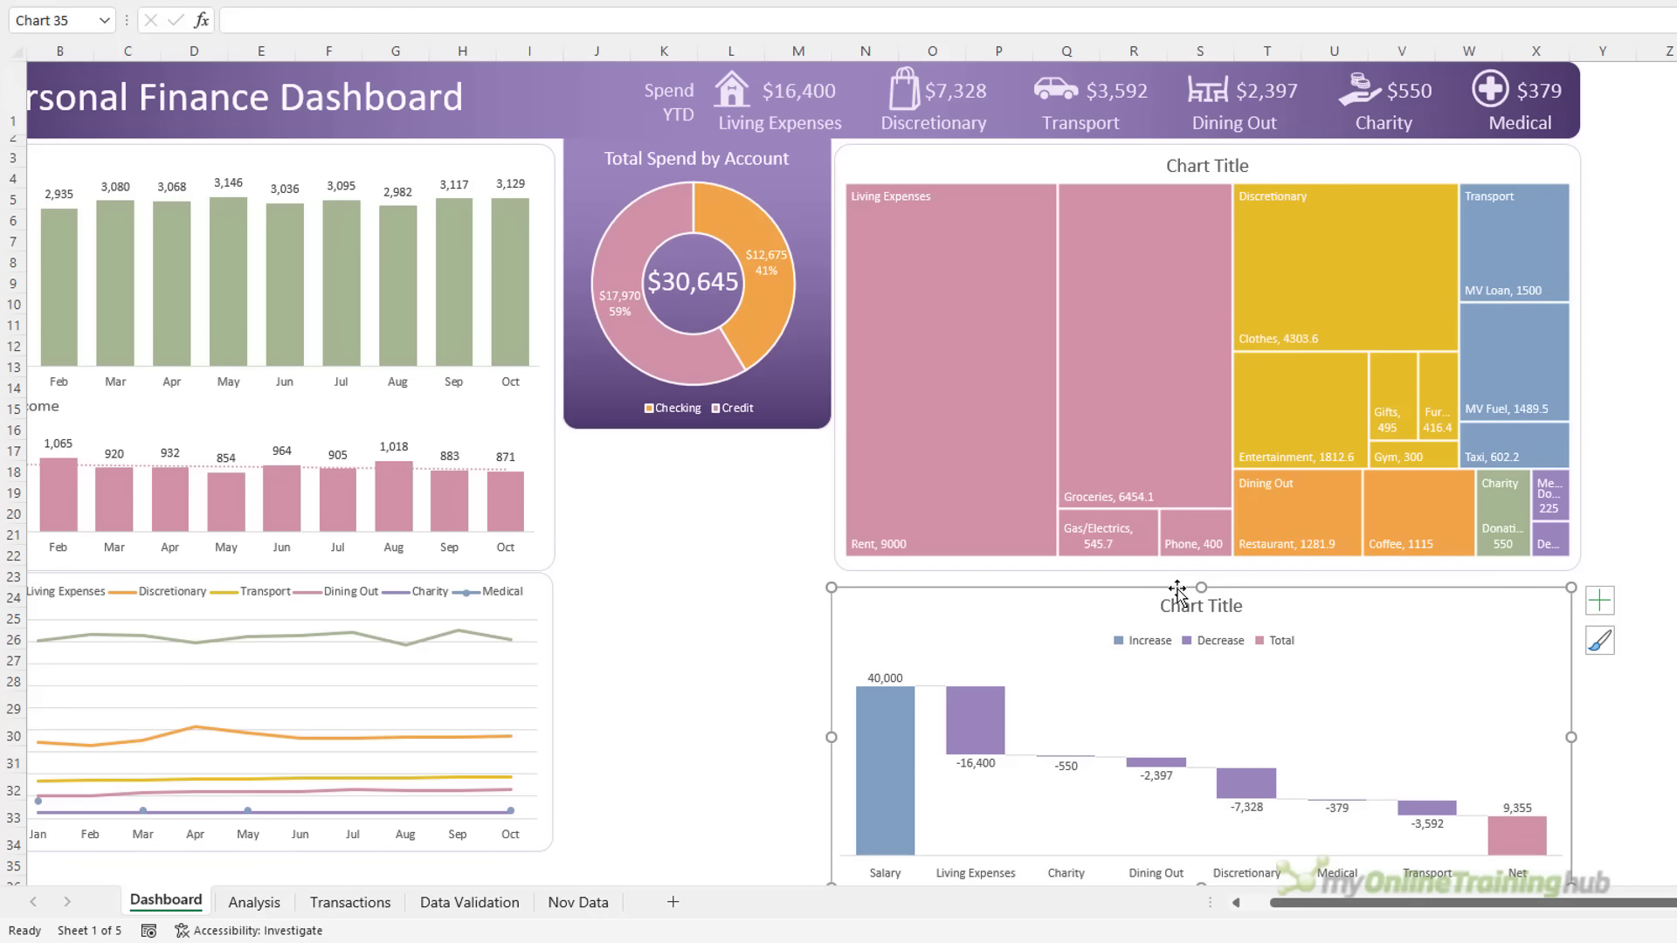
key("Up")
key("Up")
key("Up")
key("Up")
key("Up")
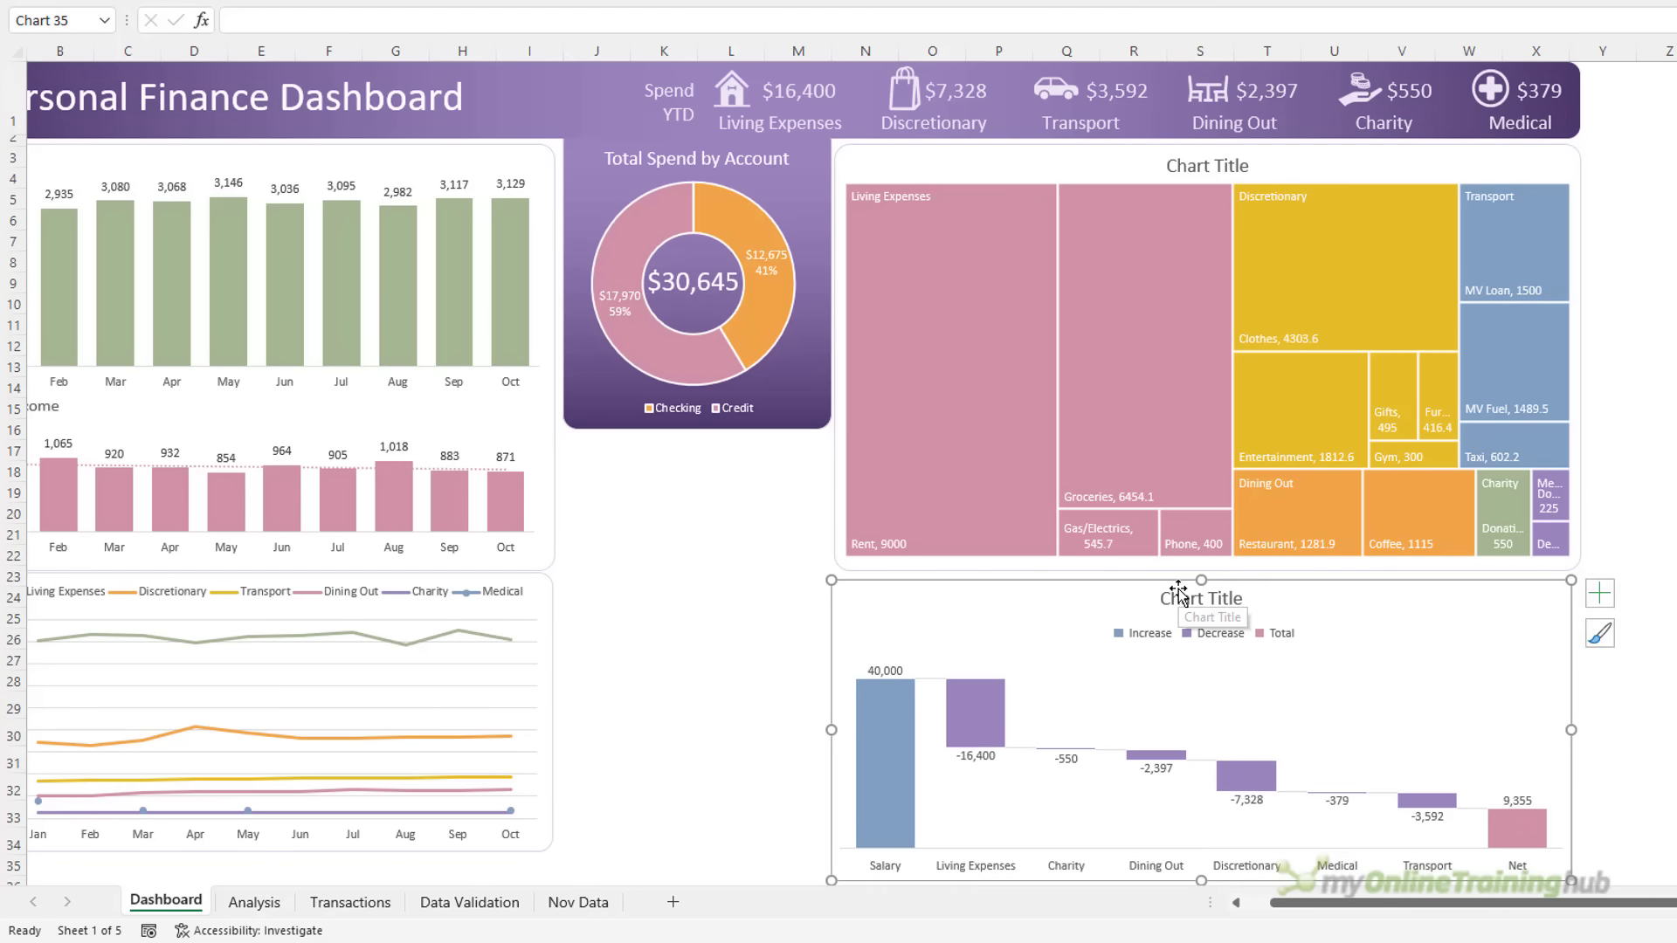
key("Right")
key("Right")
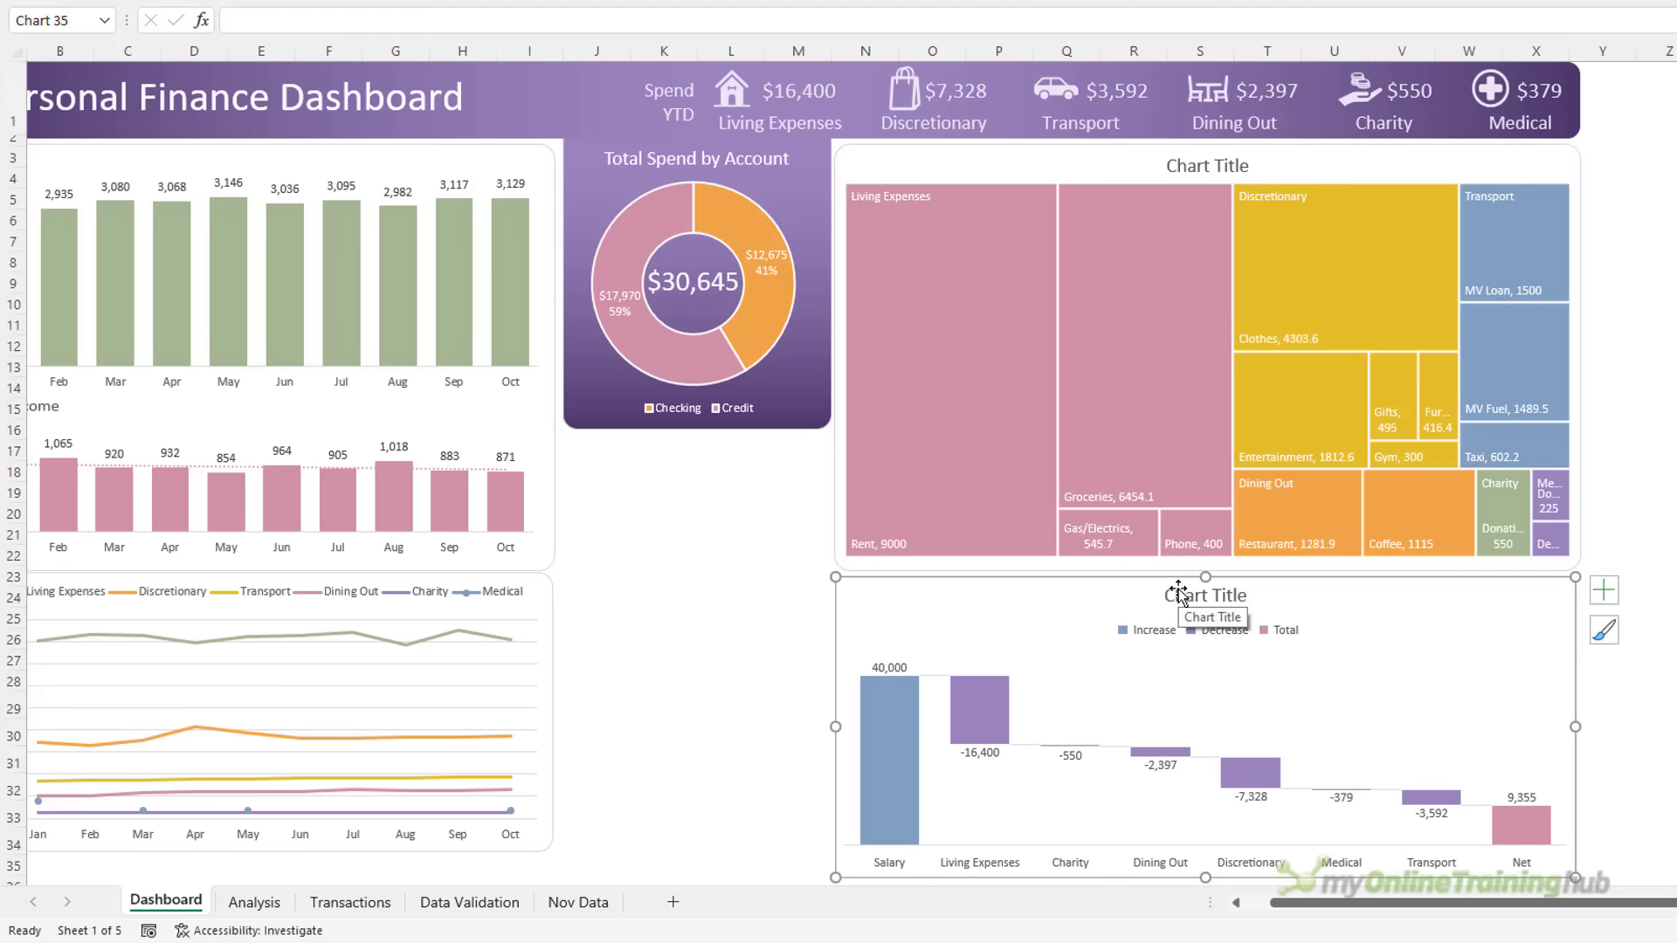
key("ctrl+1")
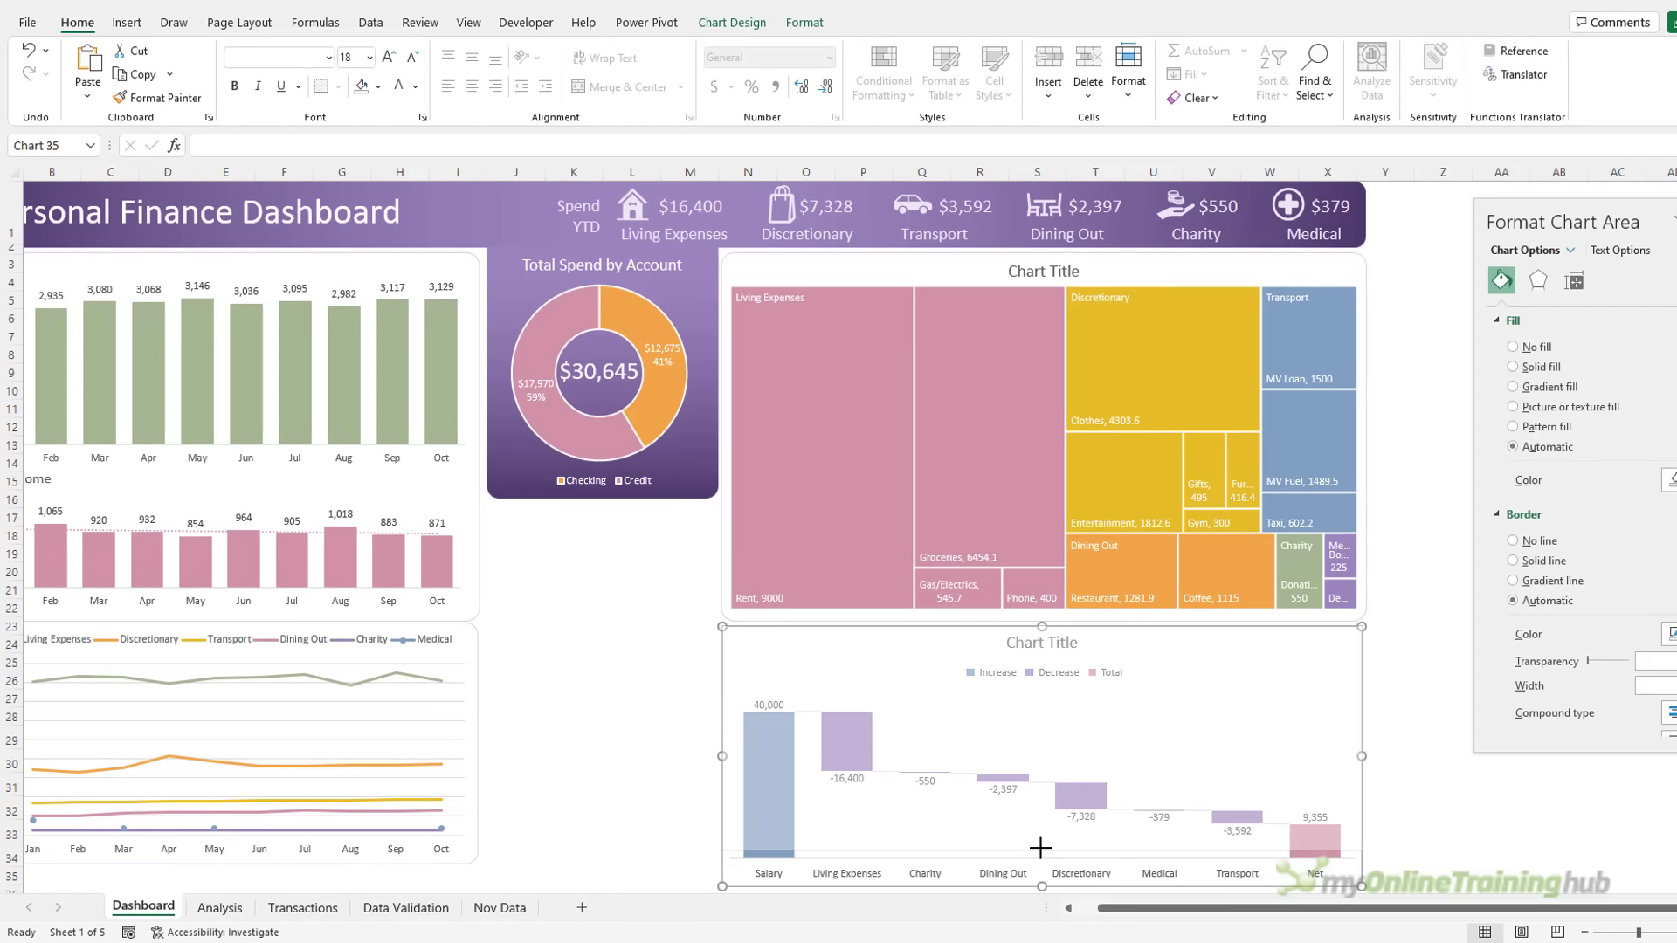
left_click_drag(1039, 847, 1040, 866)
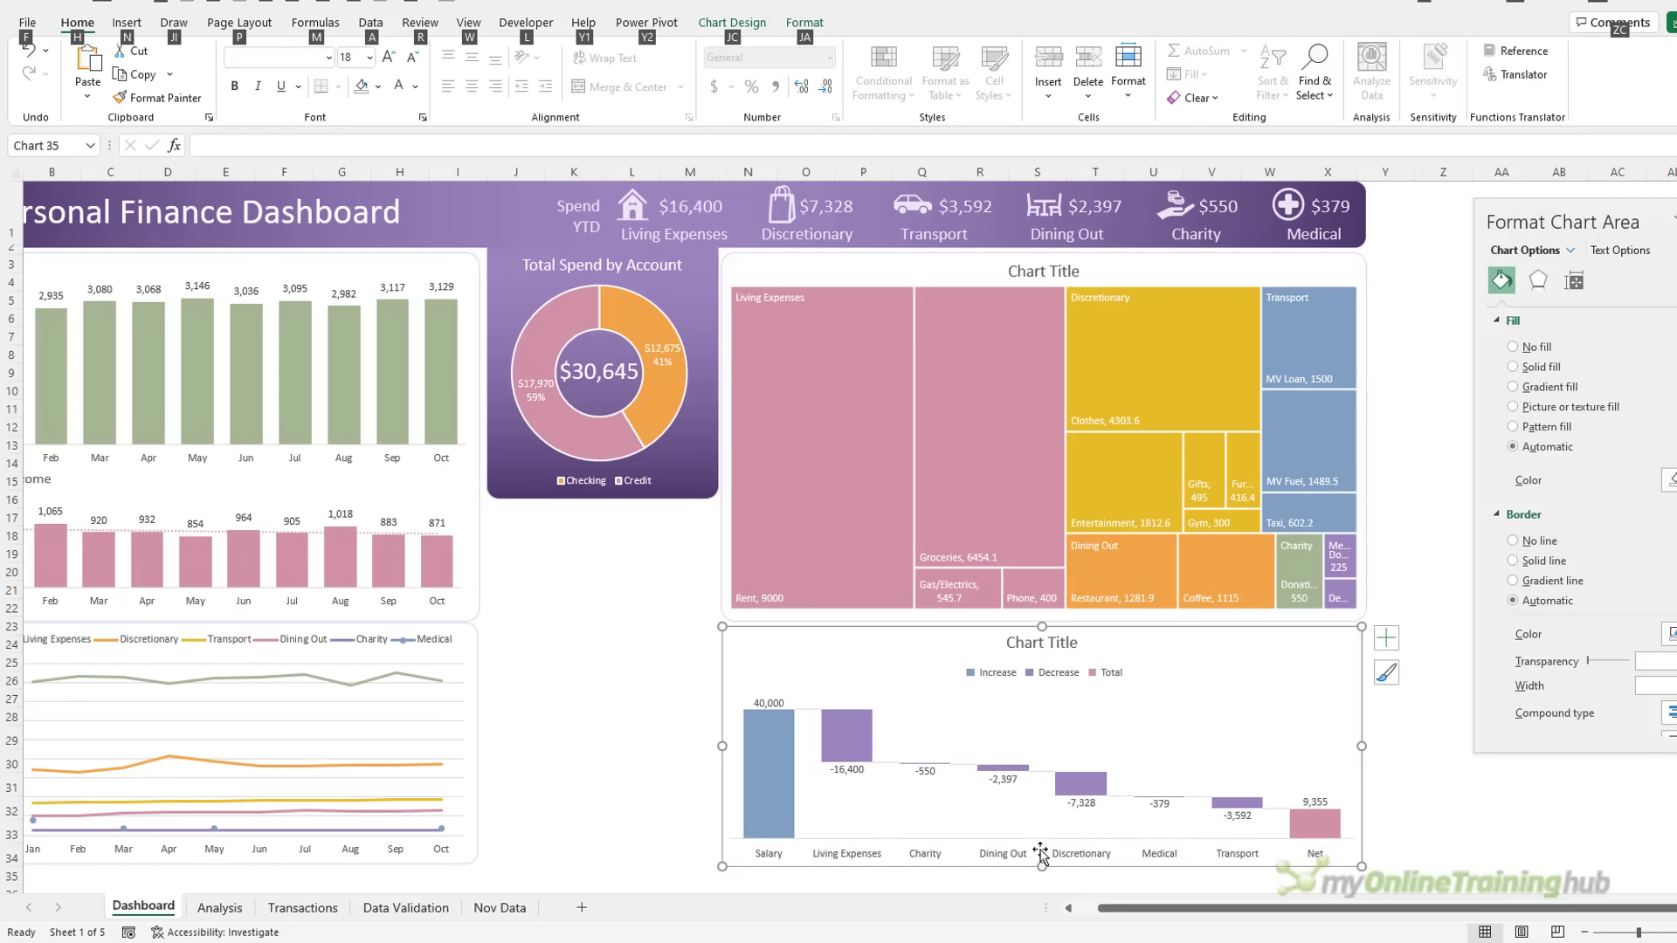
key("alt")
left_click(805, 24)
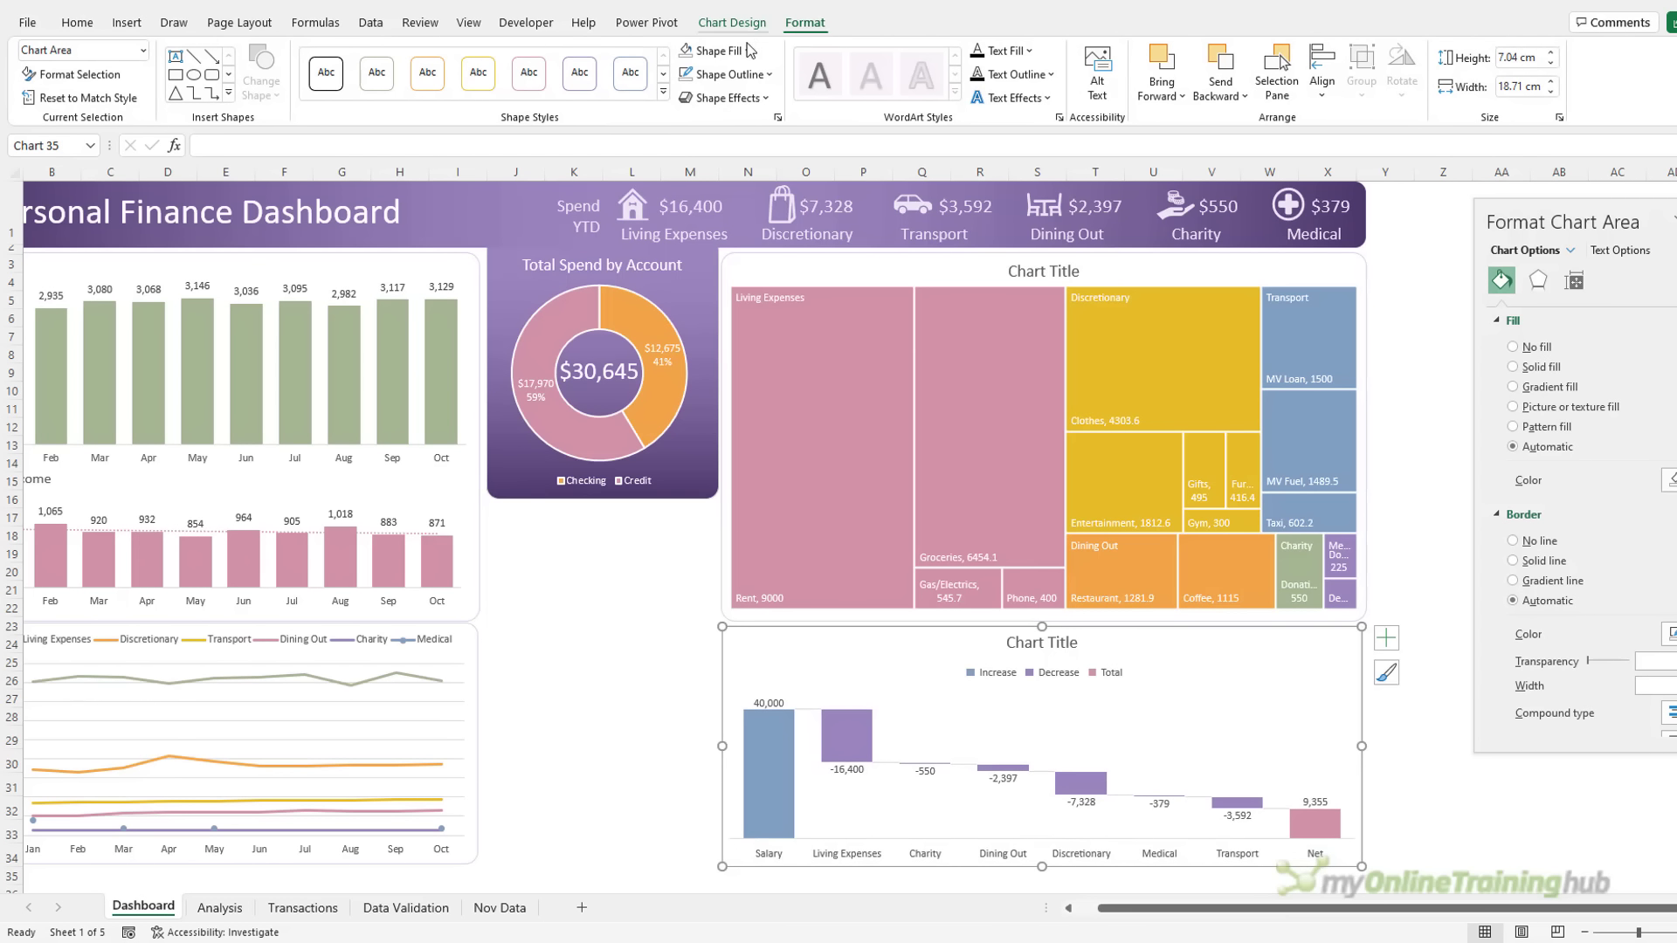
left_click(638, 616)
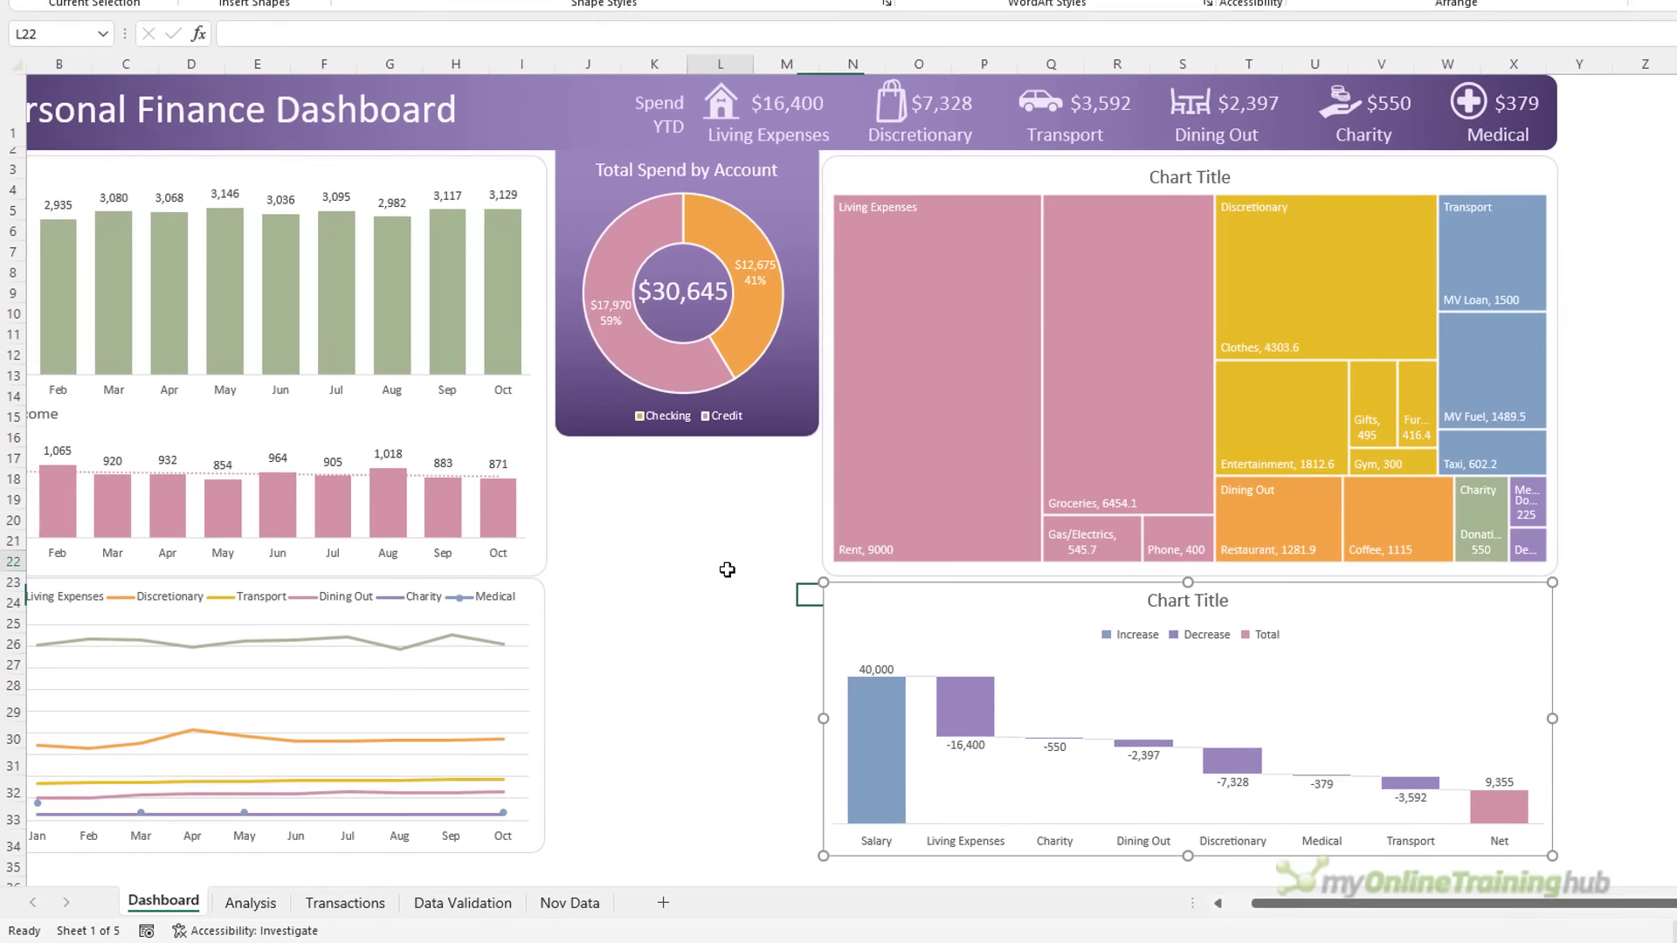
Duplicate the treemap's rounded background panel and fit it behind the waterfall chart
left_click(824, 543)
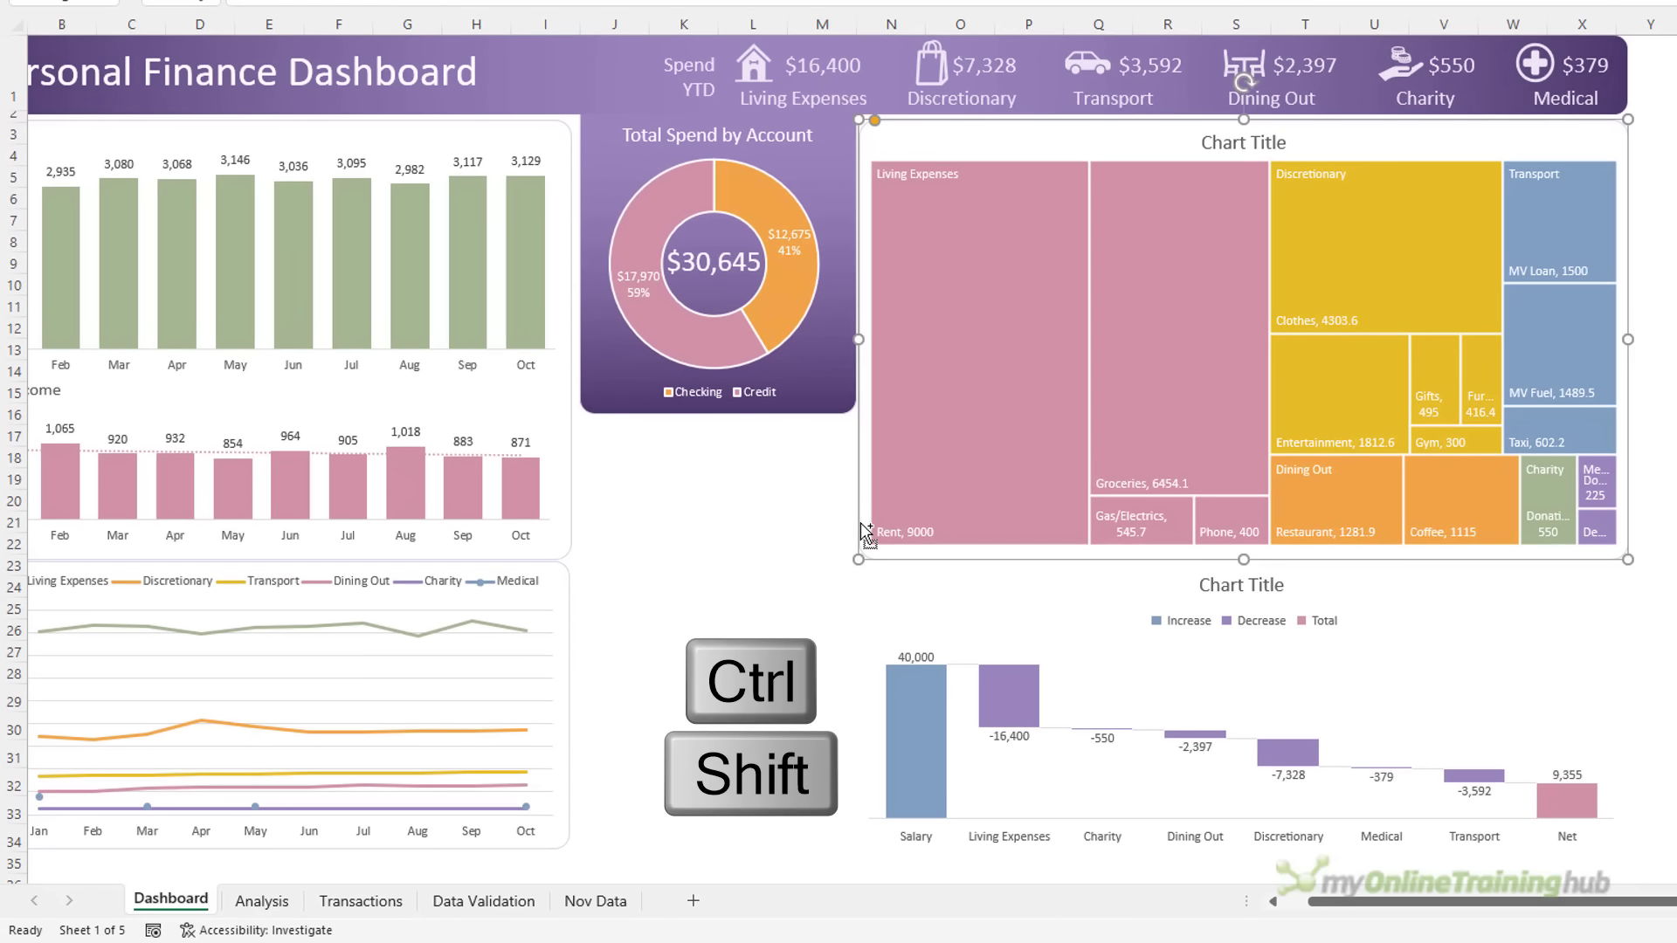
left_click_drag(861, 523, 887, 830)
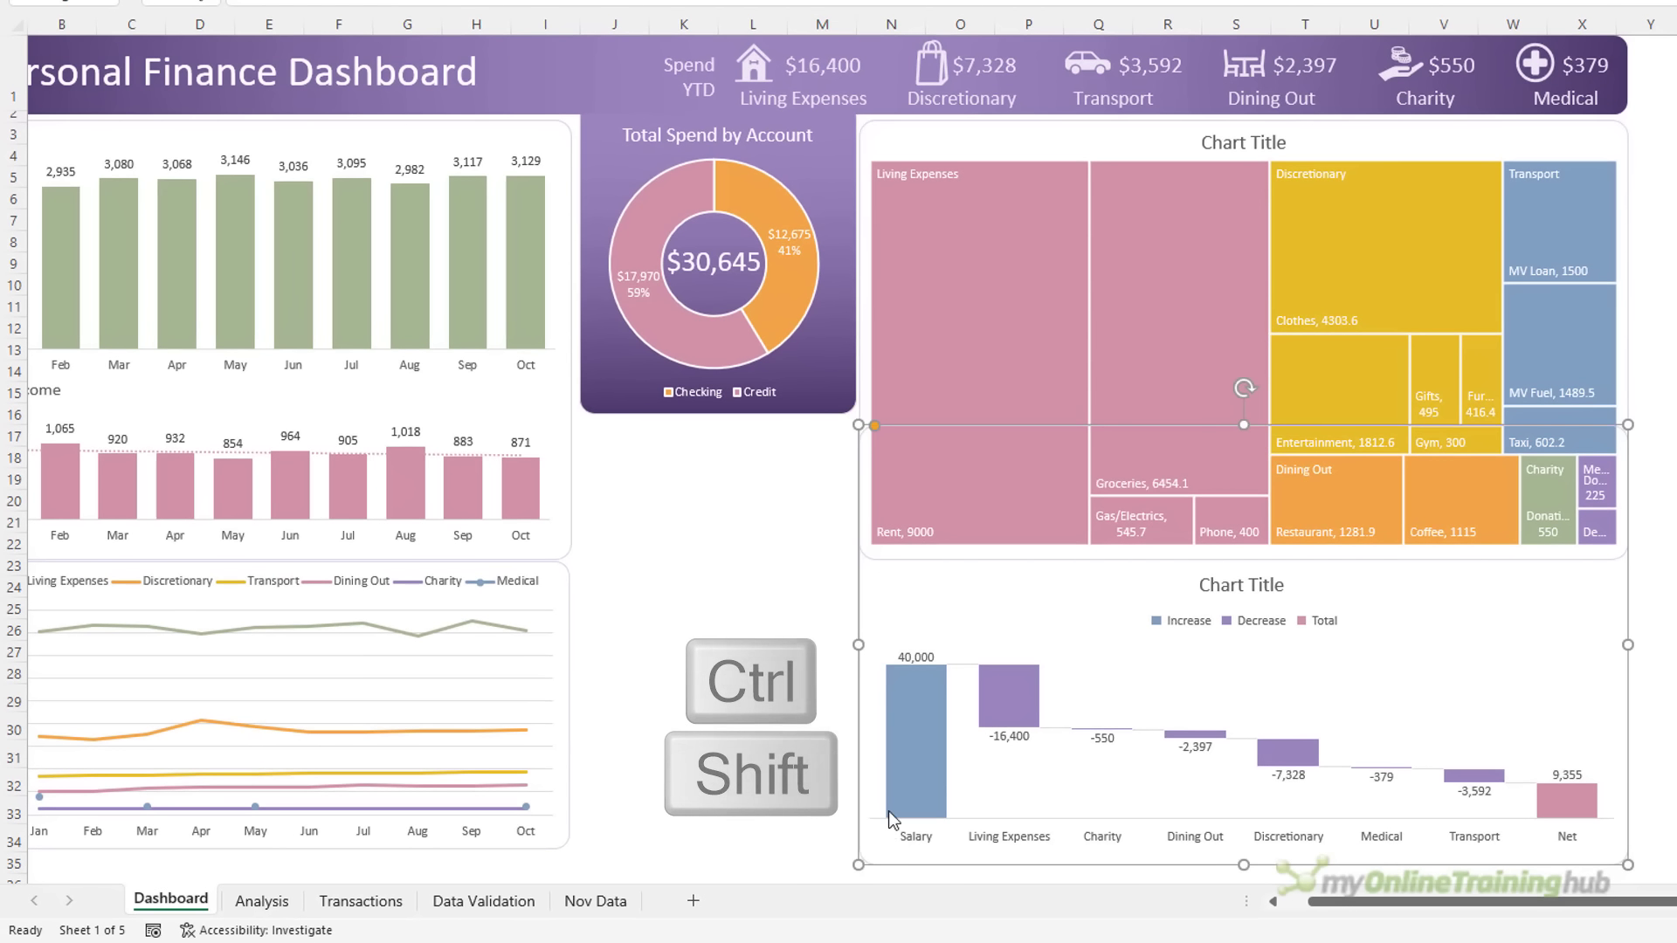
left_click_drag(1243, 422, 1254, 568)
Move the waterfall chart's legend to the bottom
double_click(1254, 568)
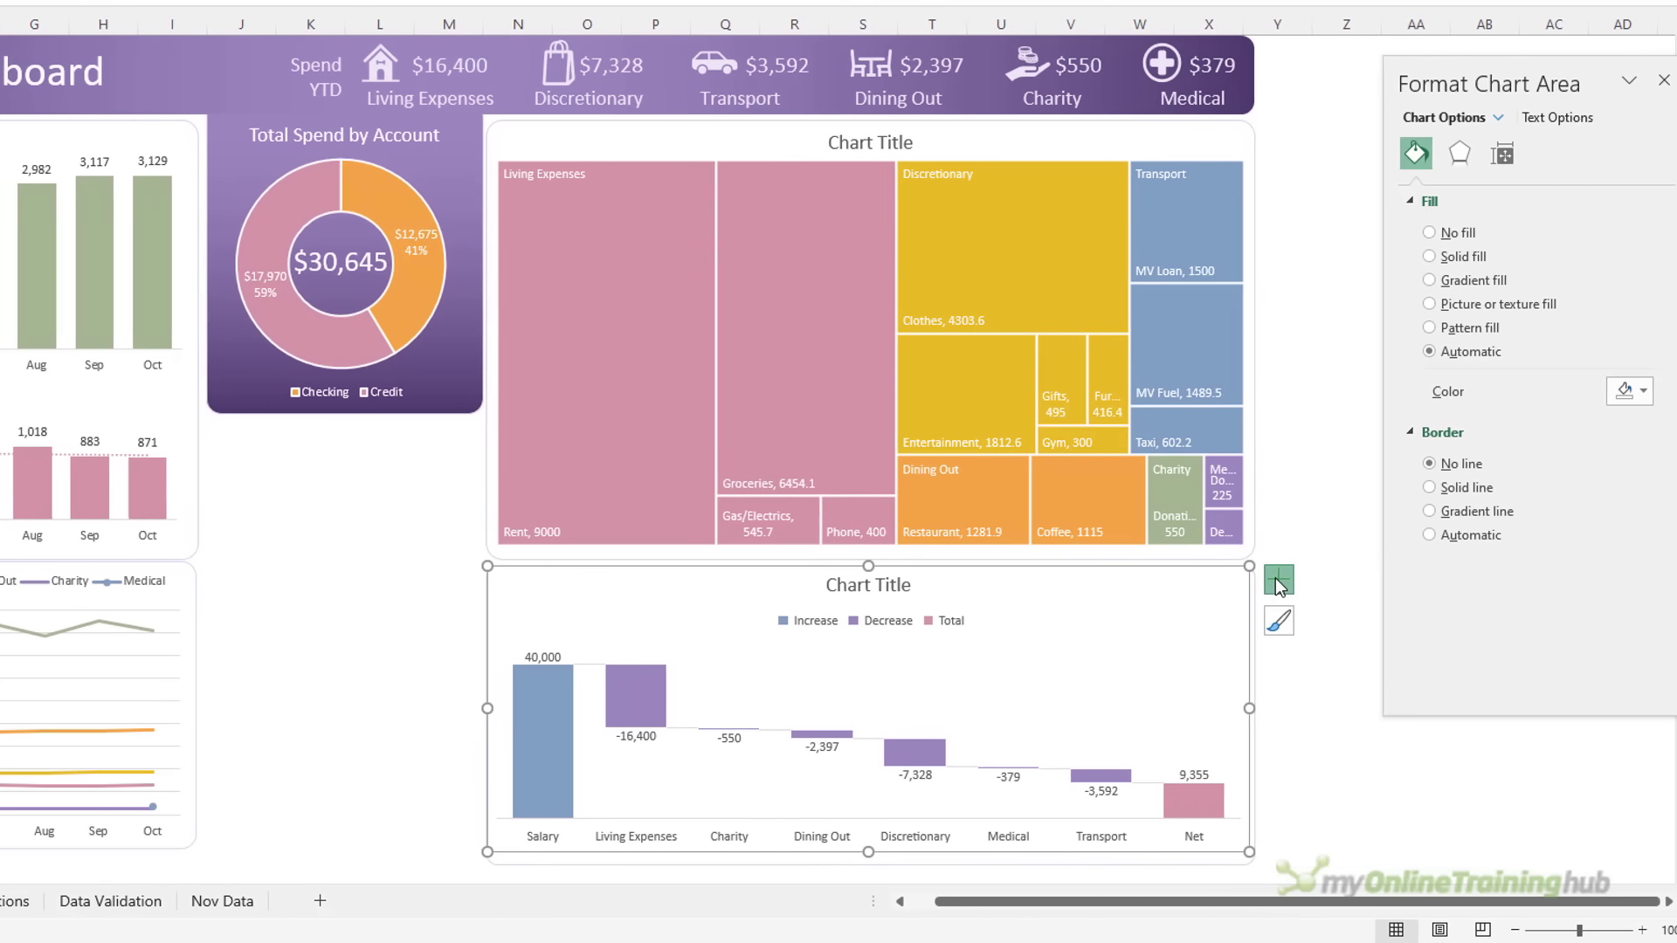
left_click(1255, 579)
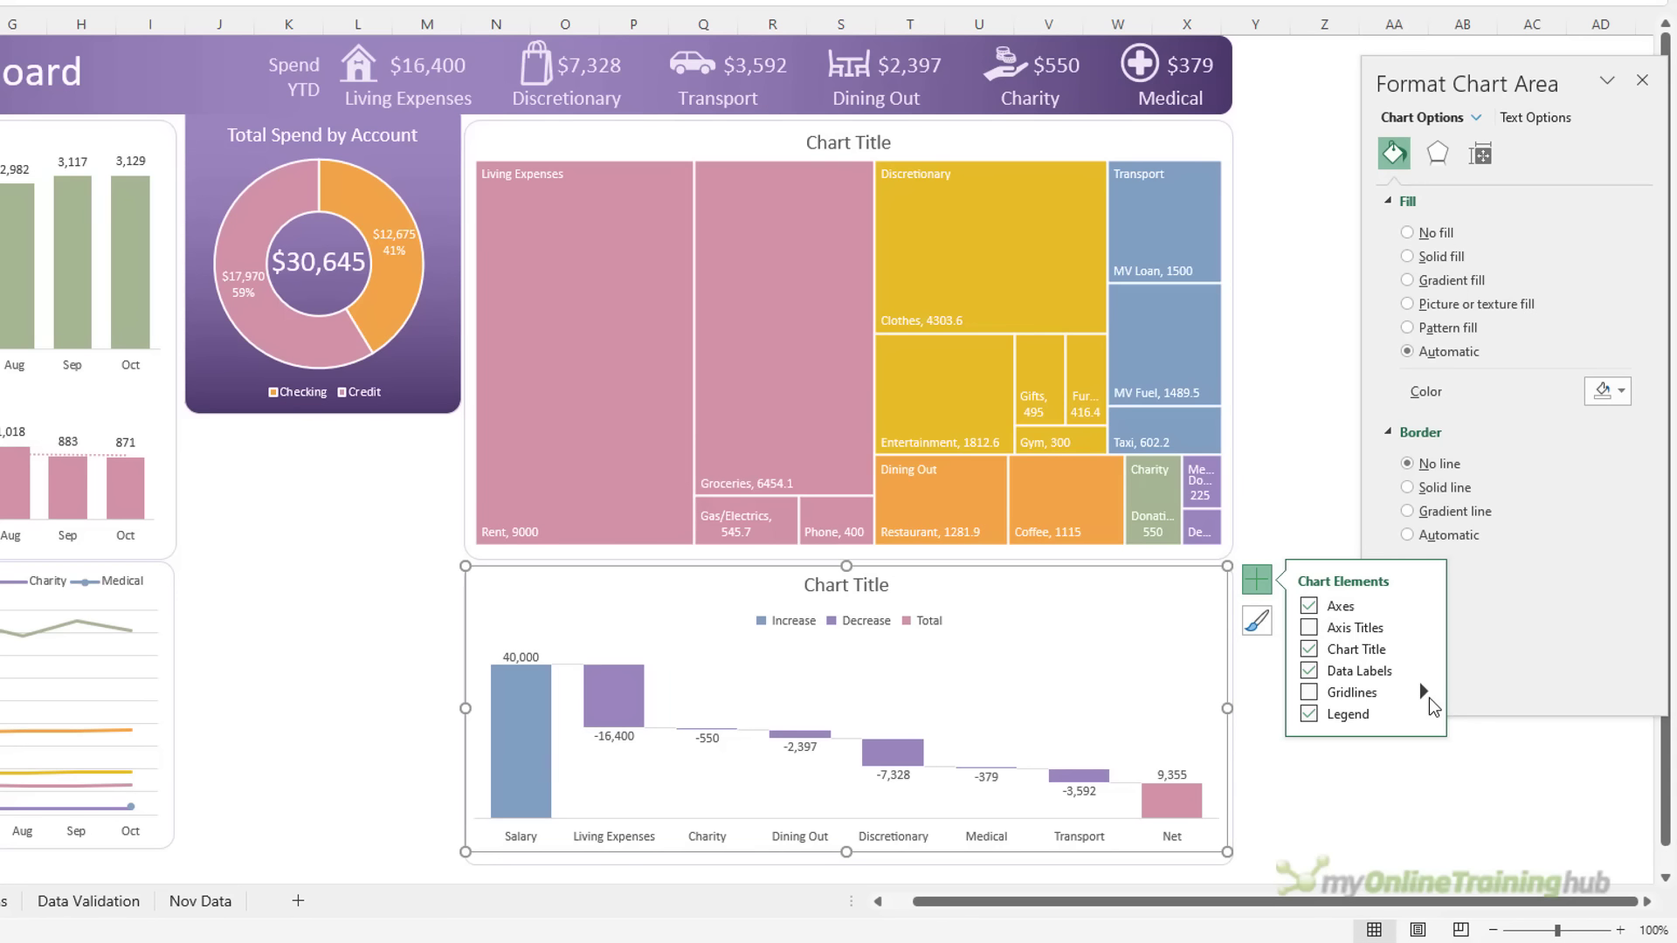
mouse_move(1429, 707)
left_click(1483, 796)
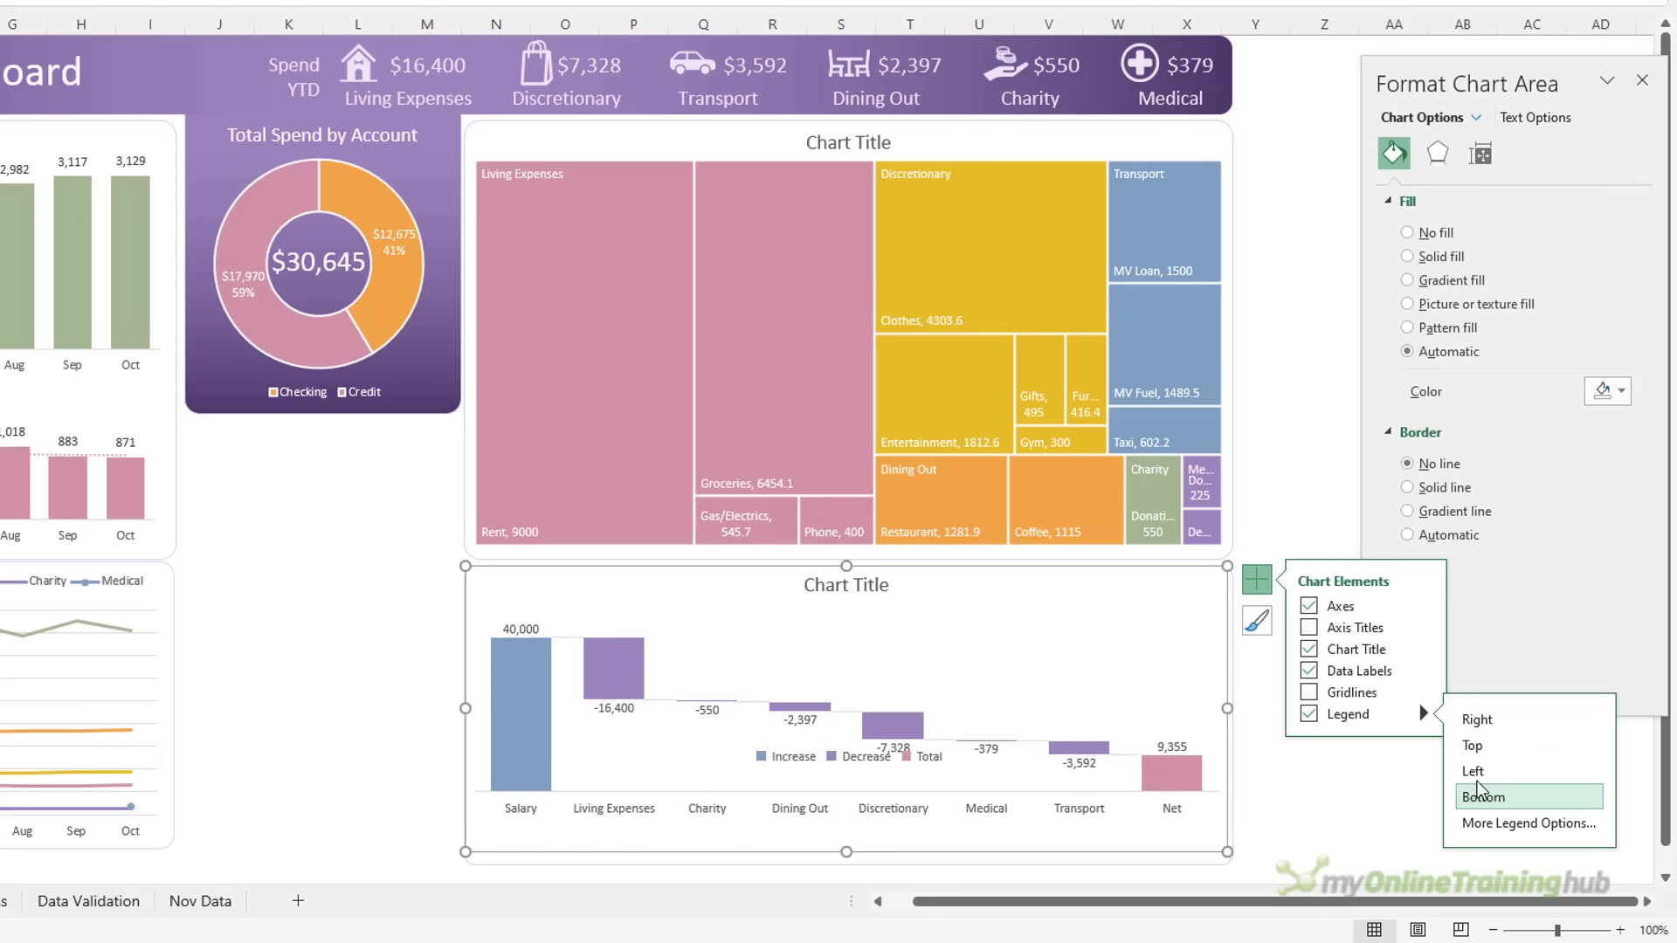
left_click(830, 589)
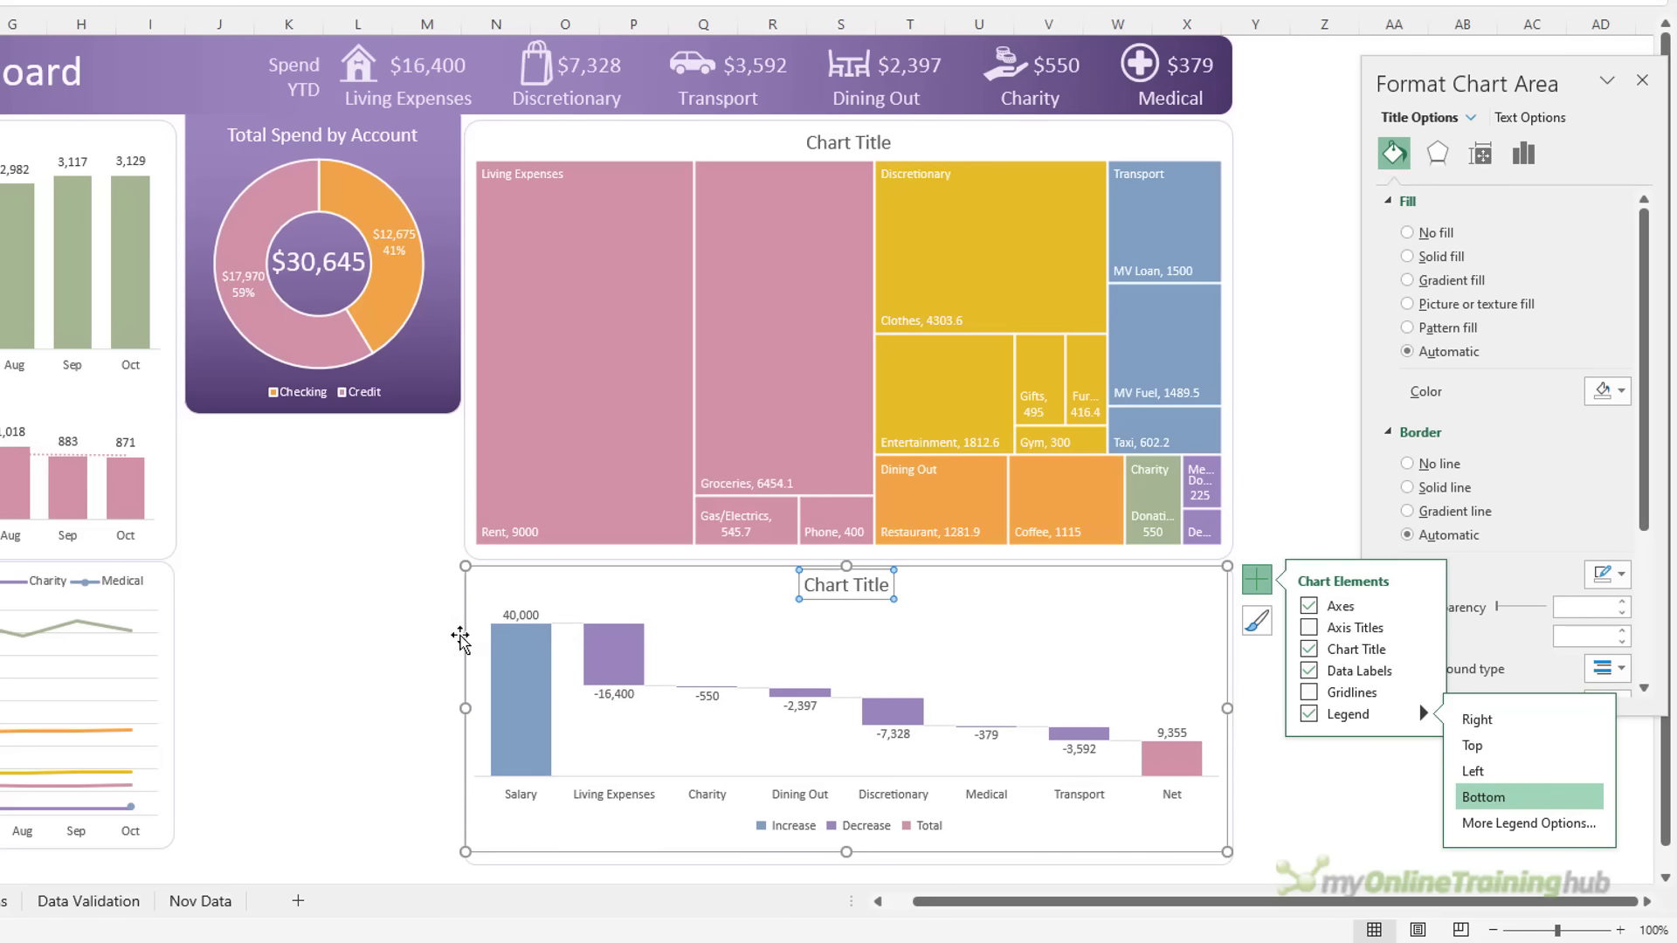
left_click(429, 605)
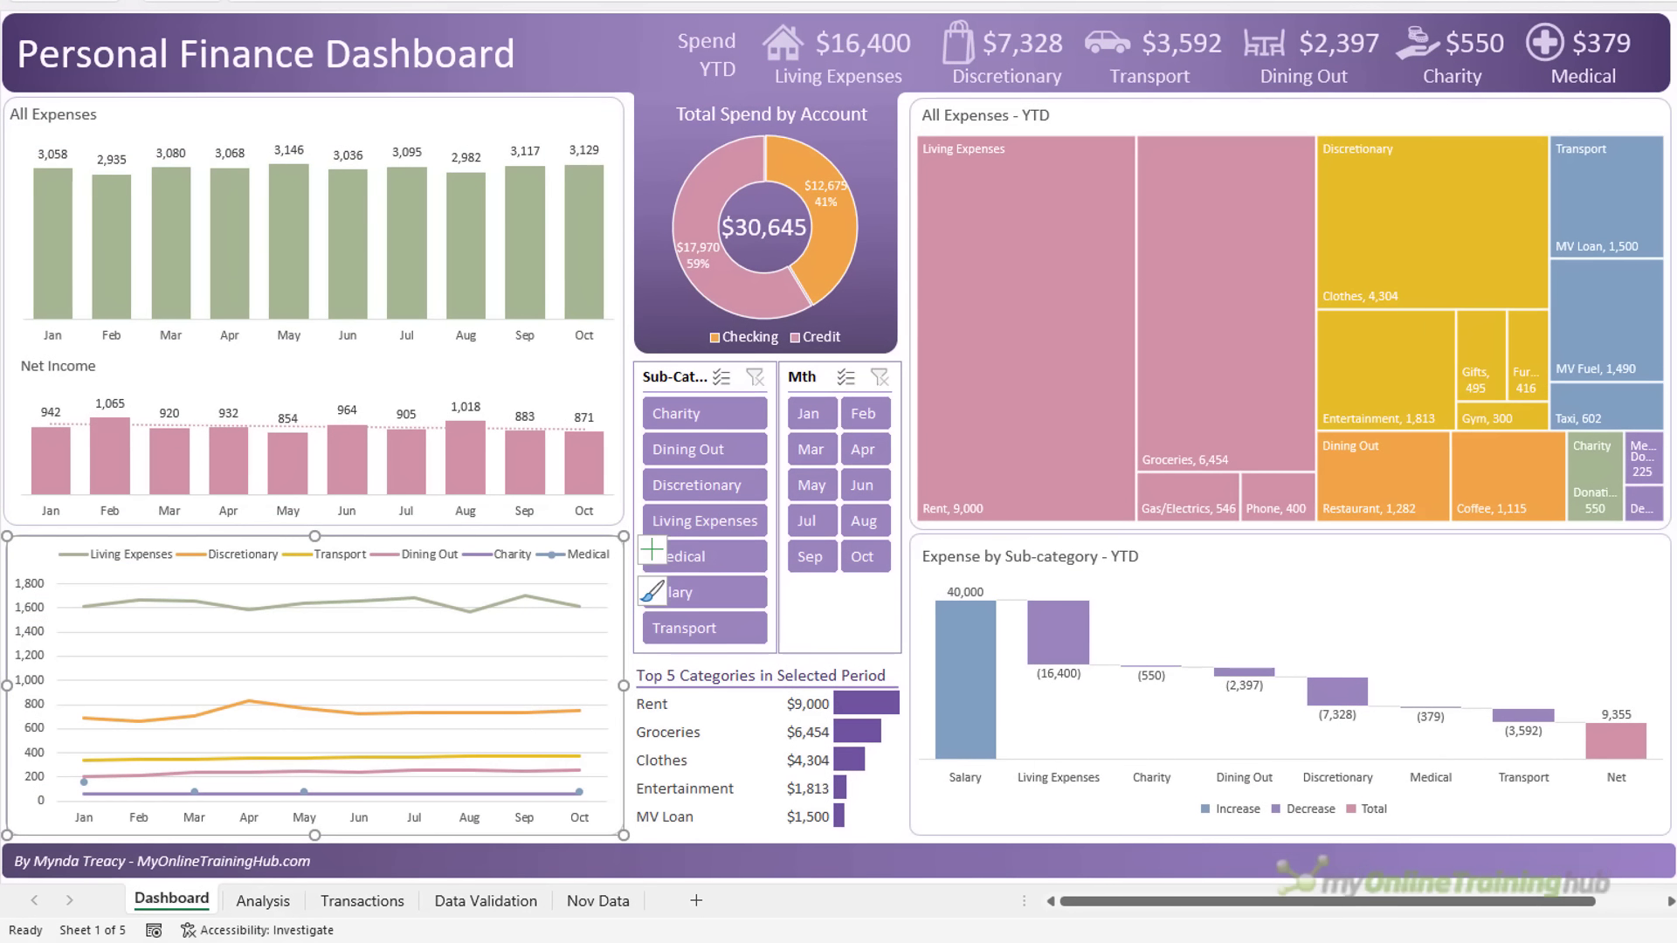
left_click_drag(725, 703, 664, 709)
left_click(711, 757)
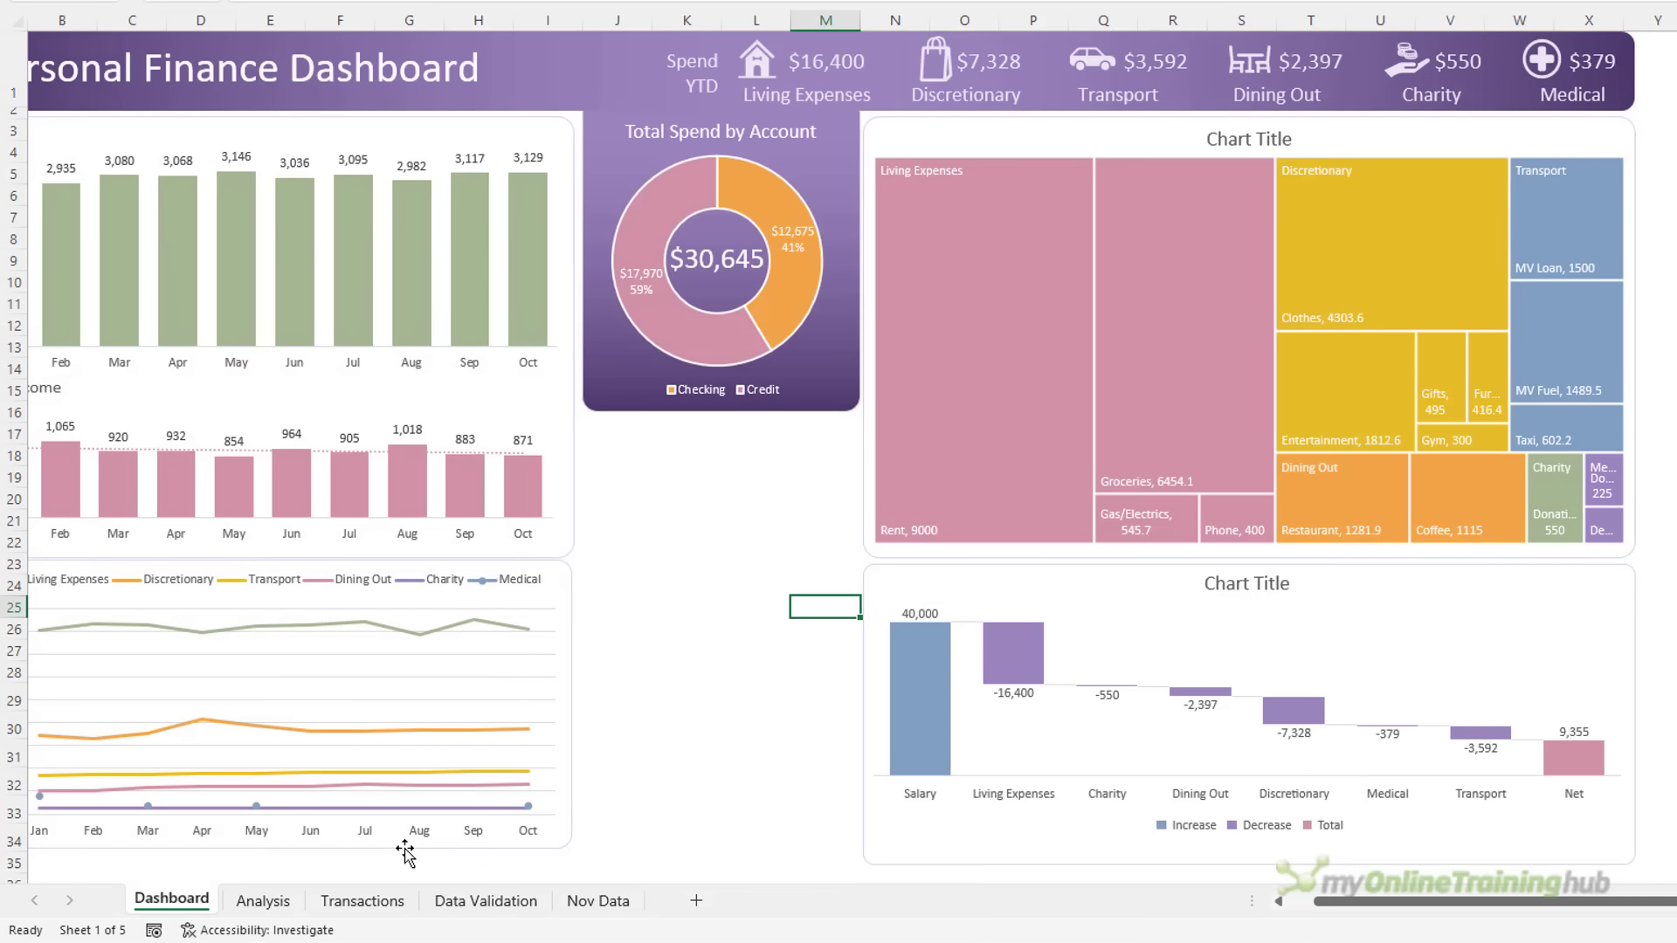
Copy the Analysis sheet's category spend pivot A3:B10 to cell A22
left_click(246, 902)
scroll(200, 179, "down", 1)
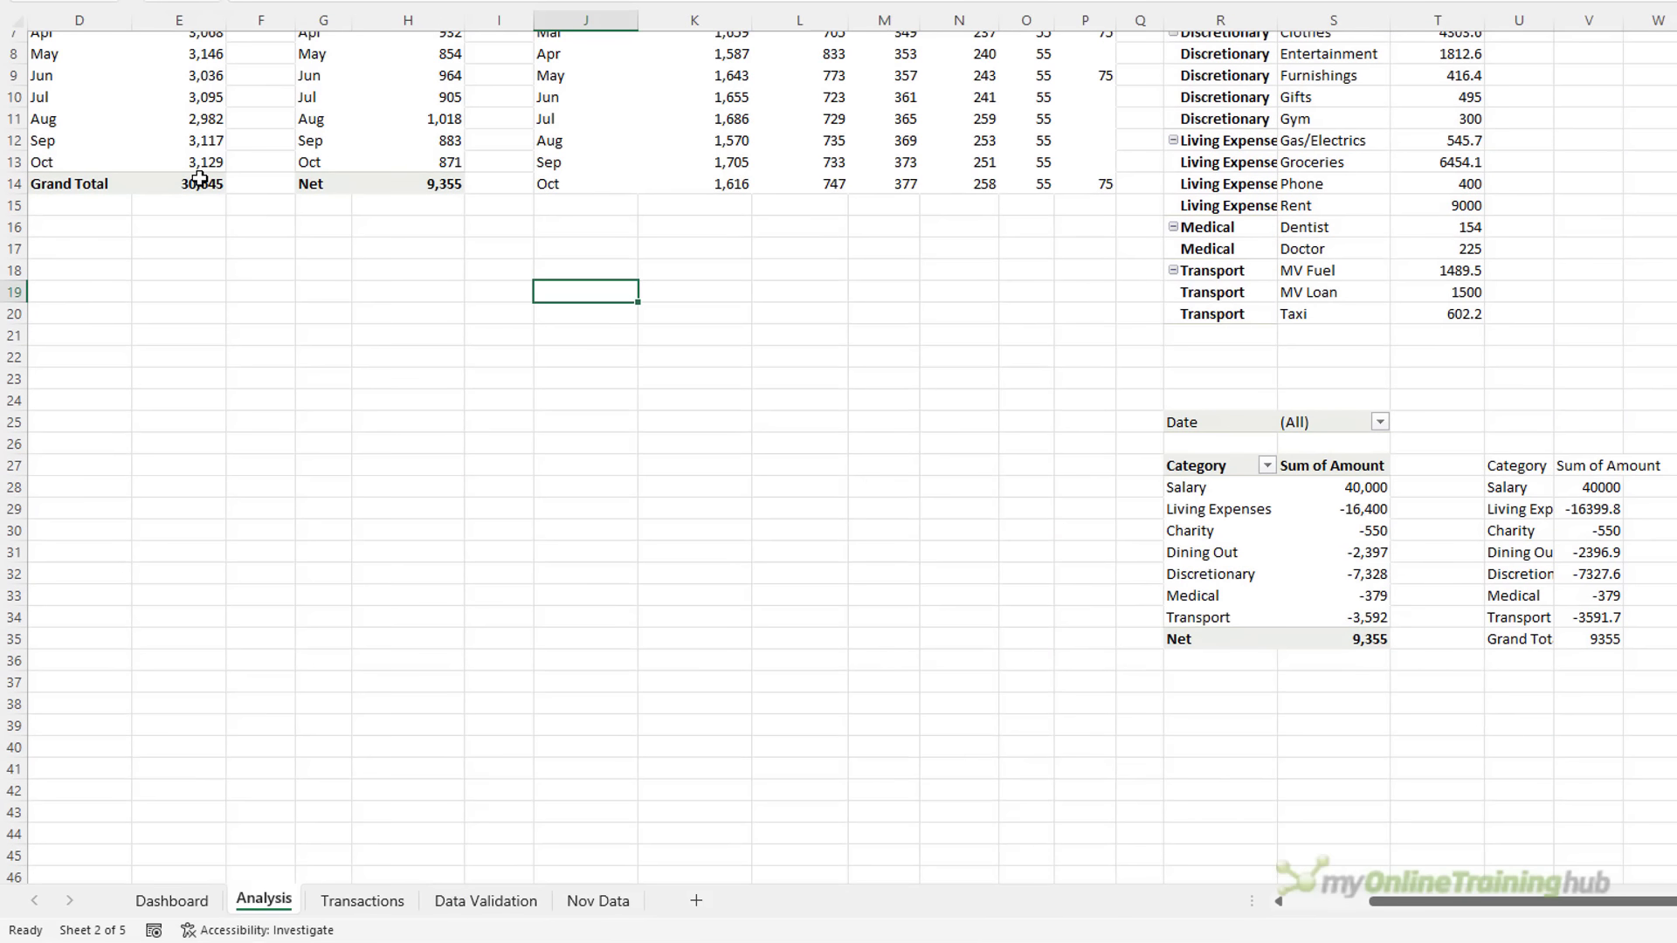
scroll(200, 179, "up", 2)
key("ctrl+Home")
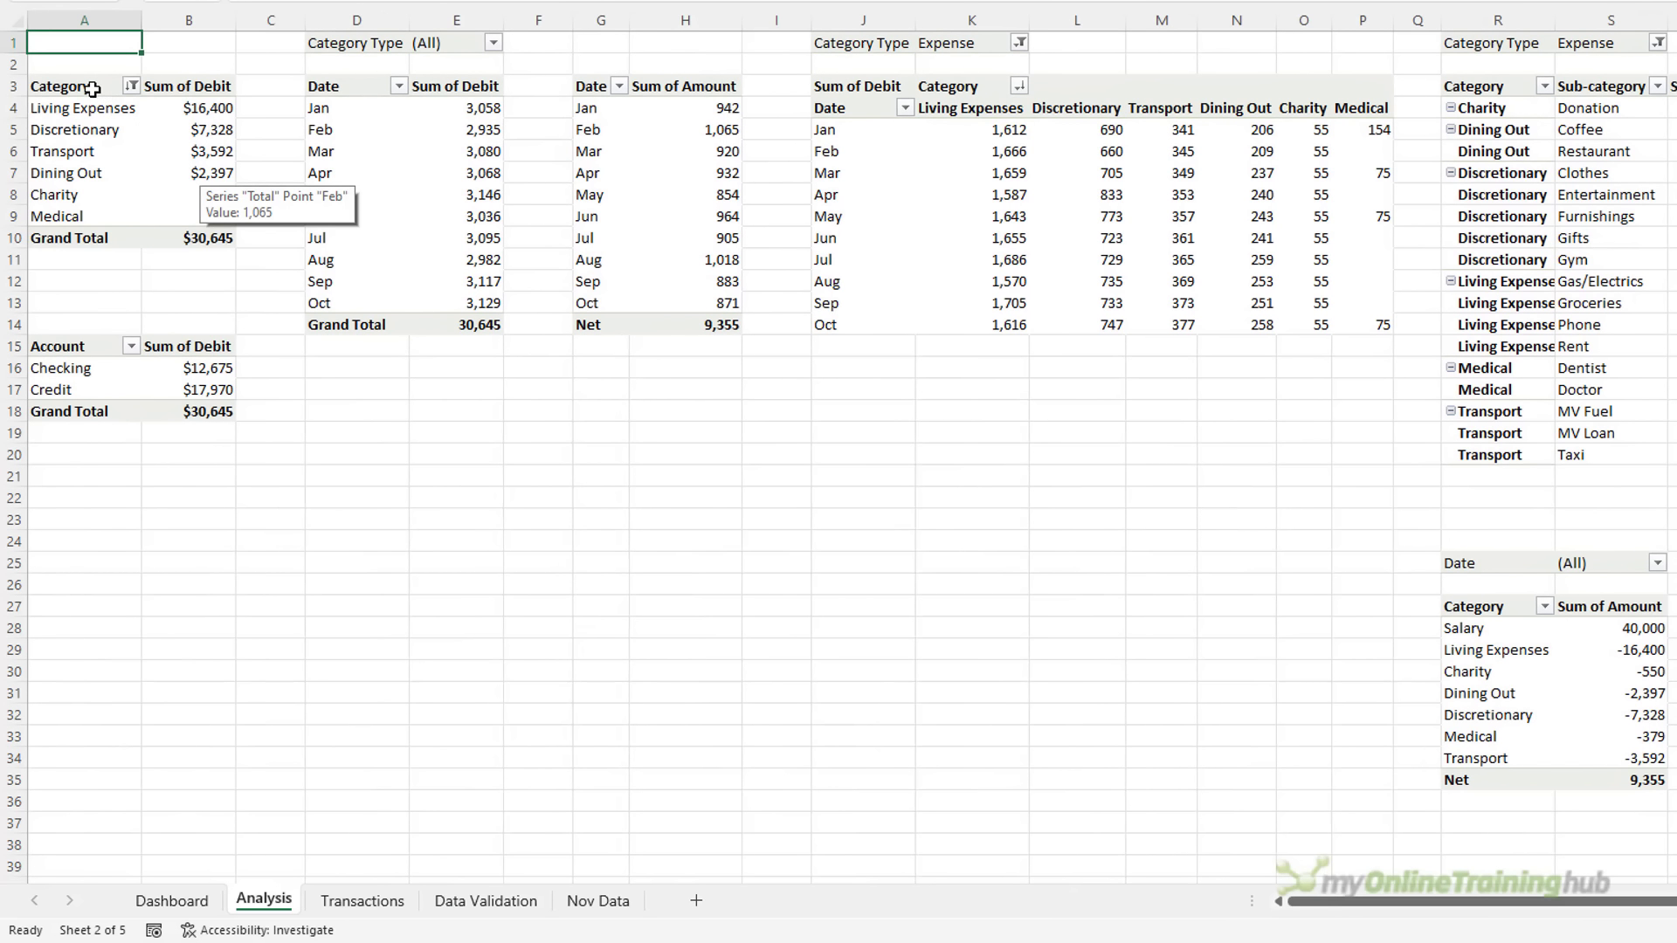
left_click_drag(92, 89, 209, 238)
key("ctrl+c")
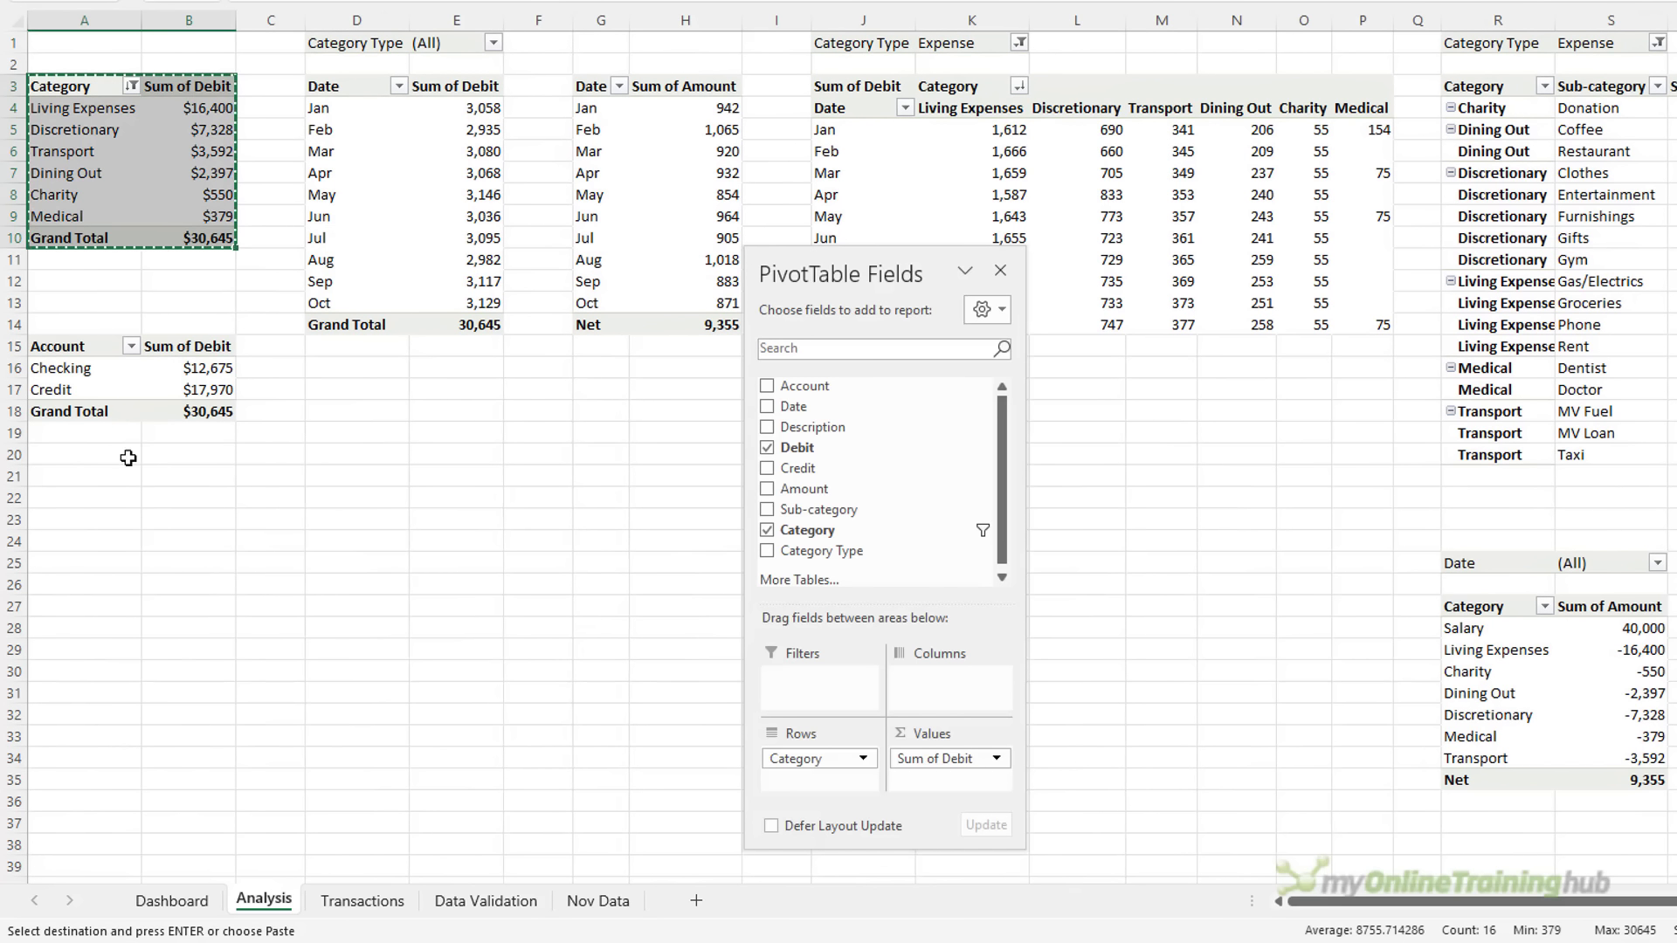
left_click(103, 494)
key("ctrl+v")
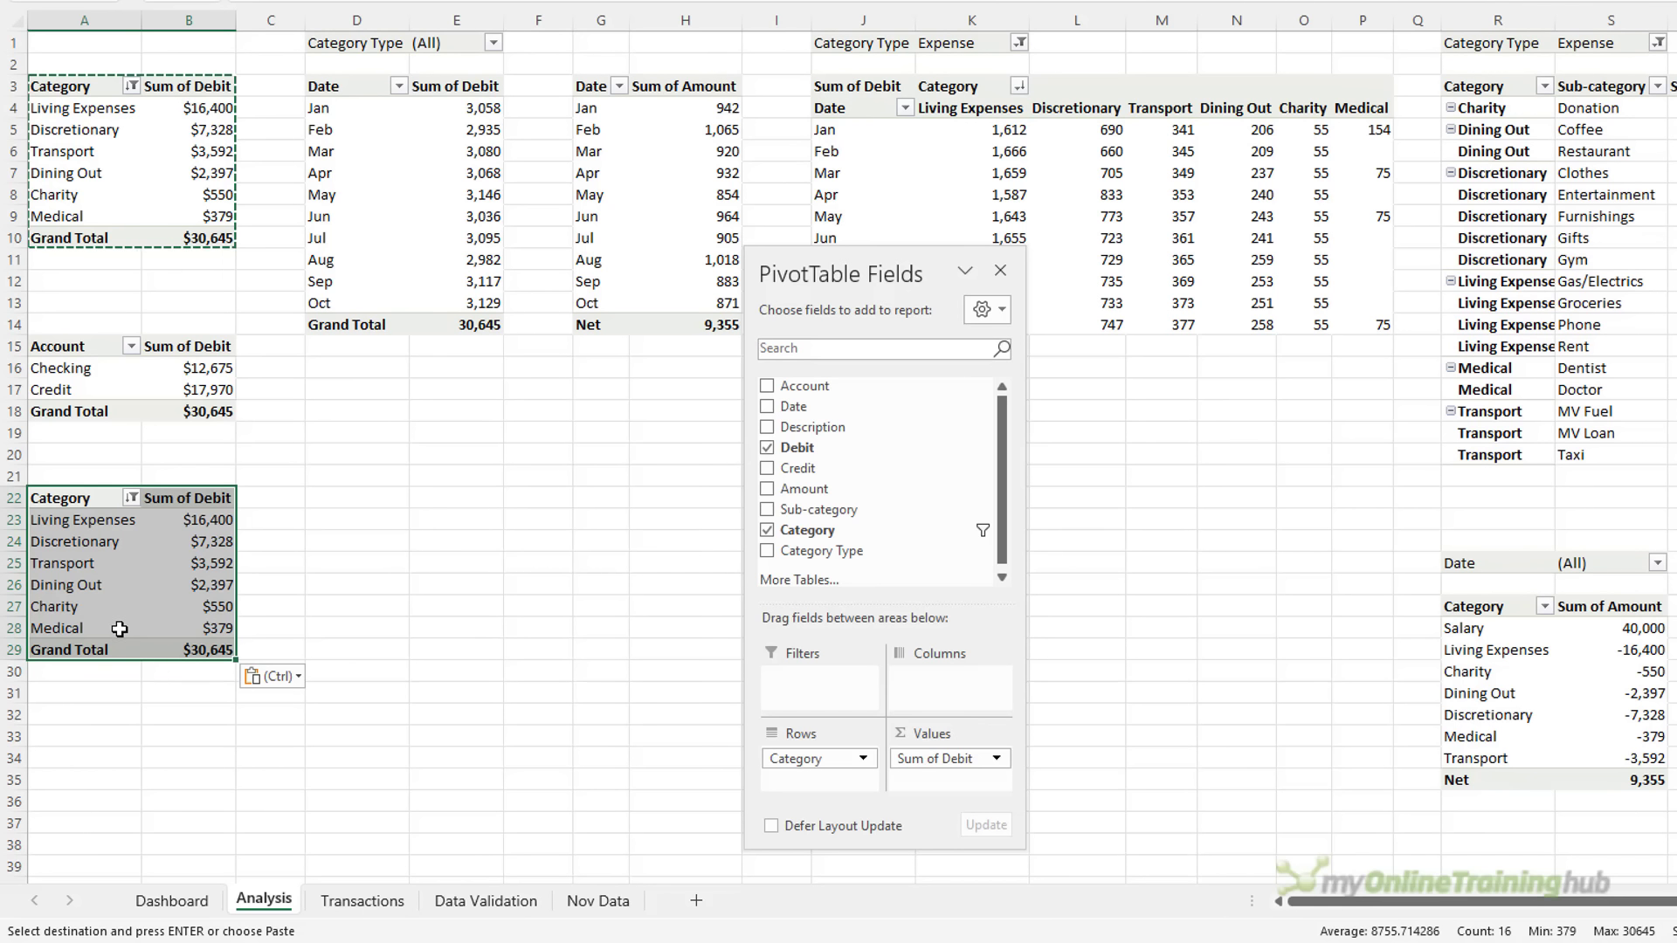
Remove the grand total from the copied pivot
left_click(112, 648)
right_click(110, 649)
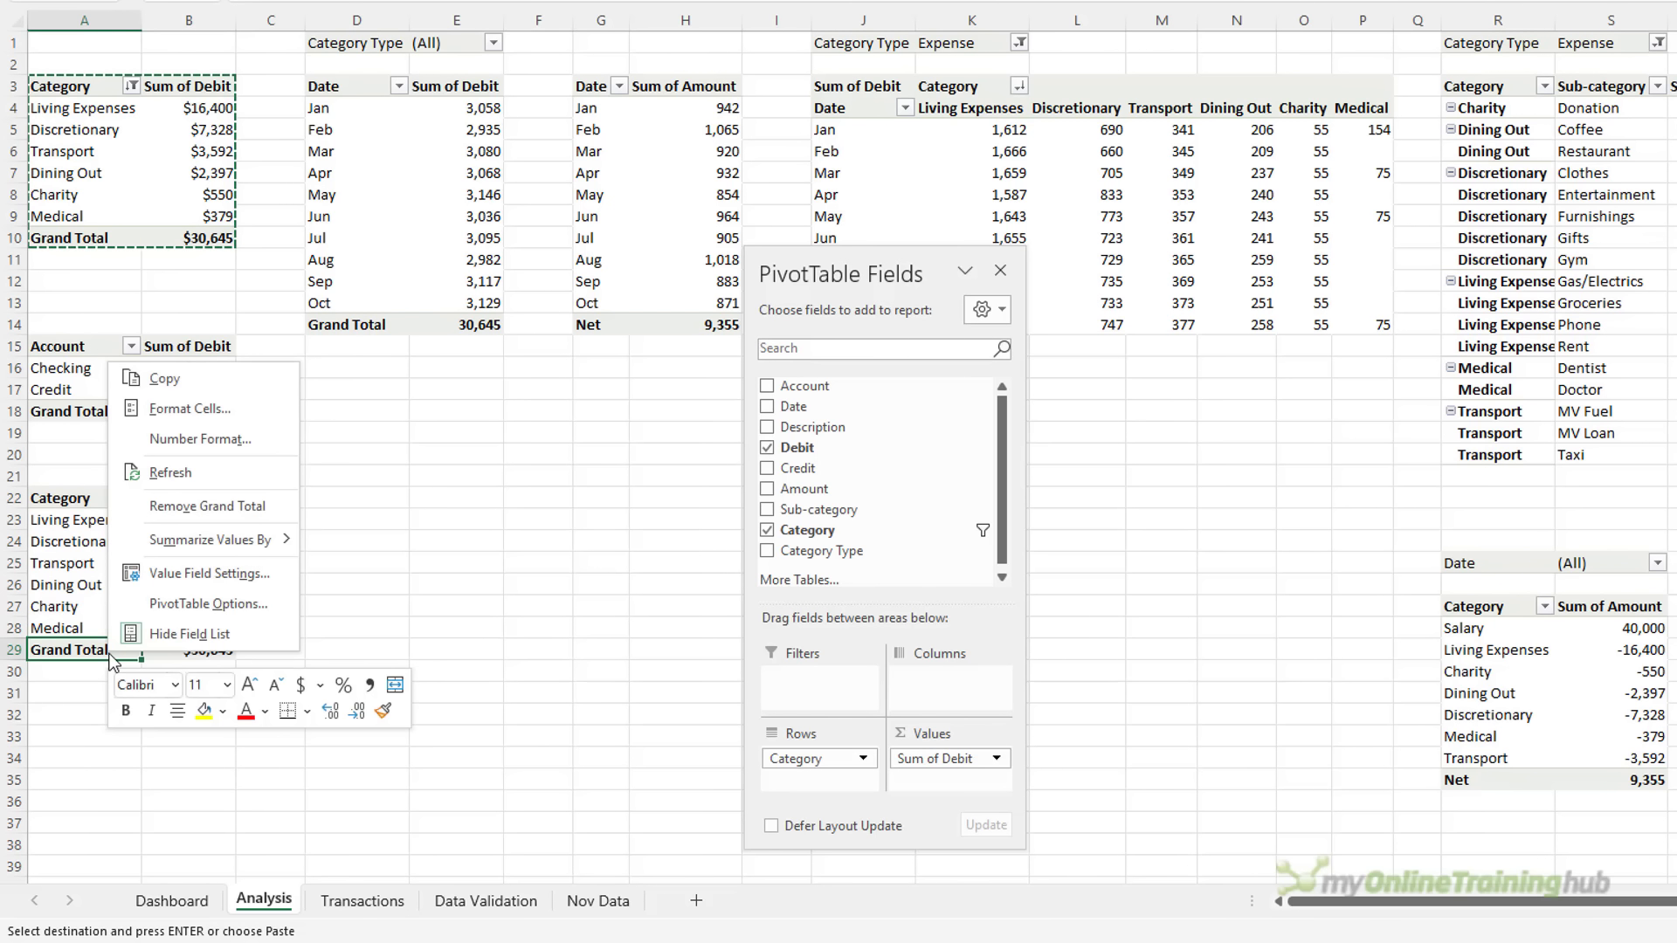
left_click(277, 515)
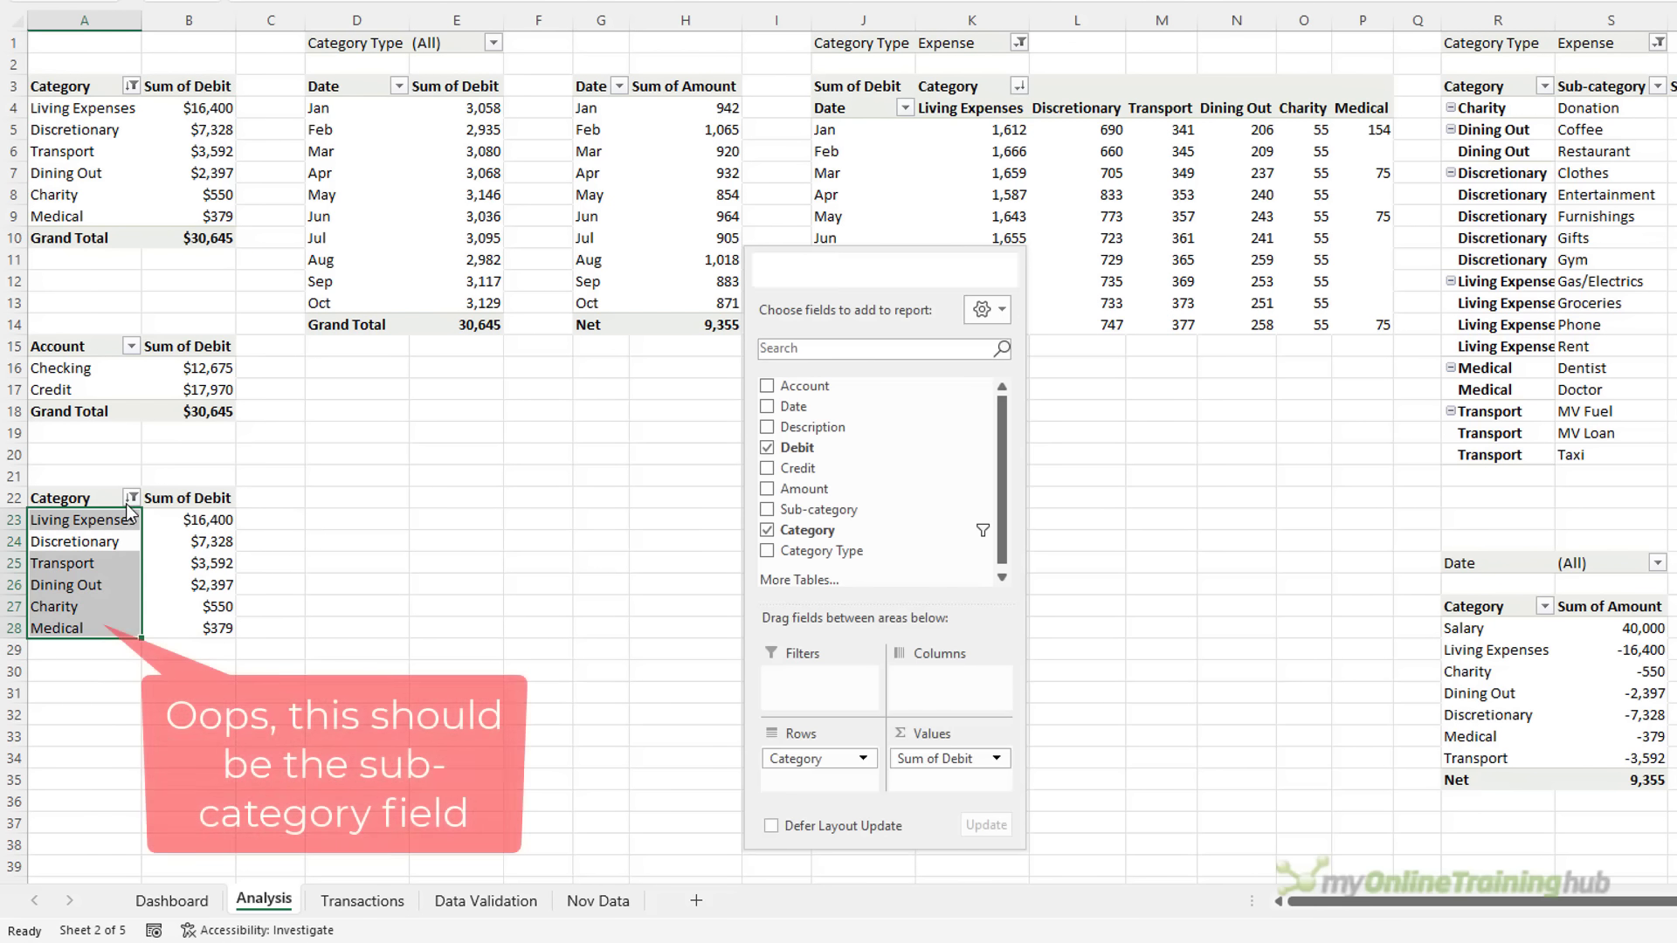
Filter the copied pivot's Category field to the top 5 by value
left_click(131, 497)
mouse_move(262, 201)
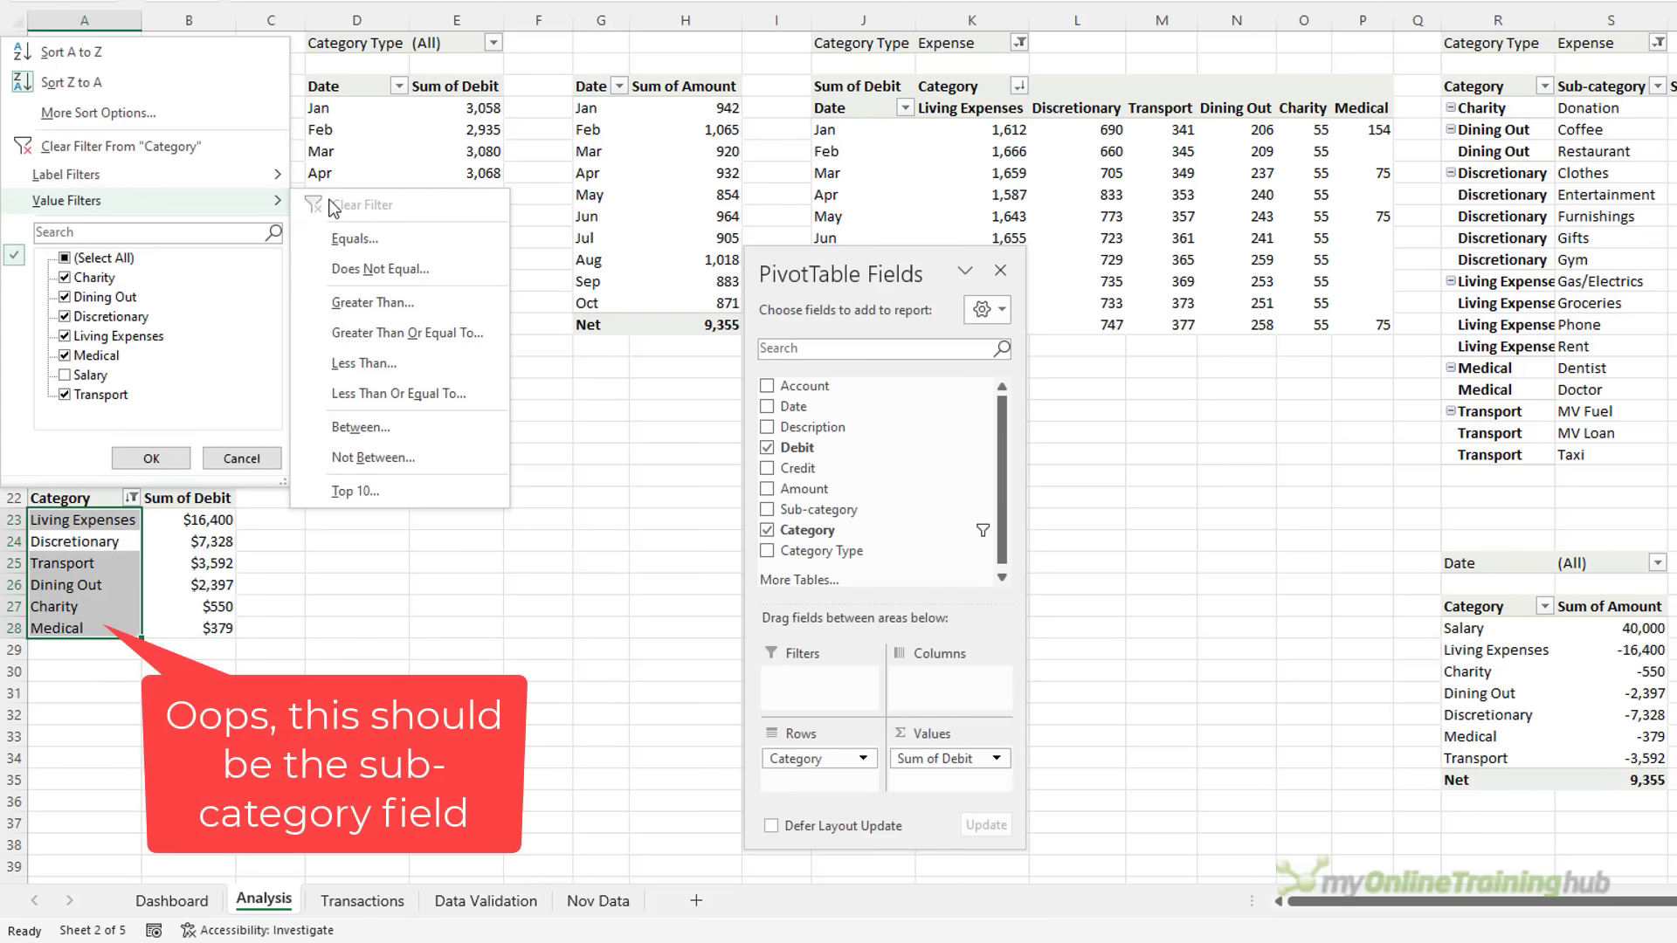
left_click(418, 497)
double_click(735, 289)
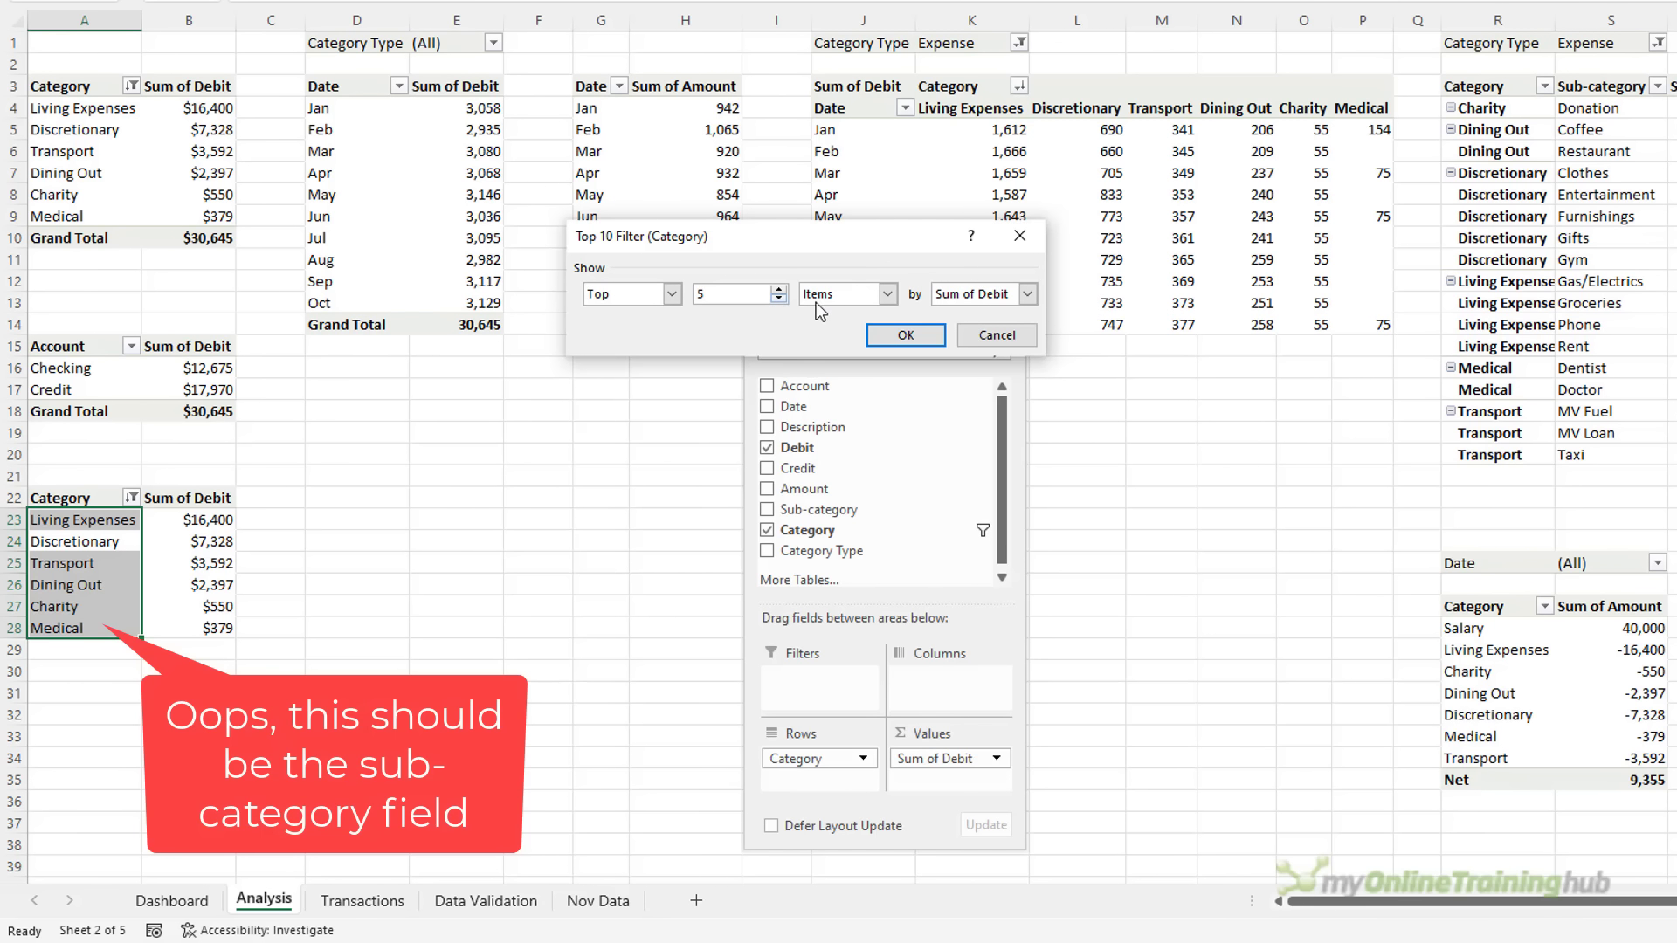
left_click(939, 336)
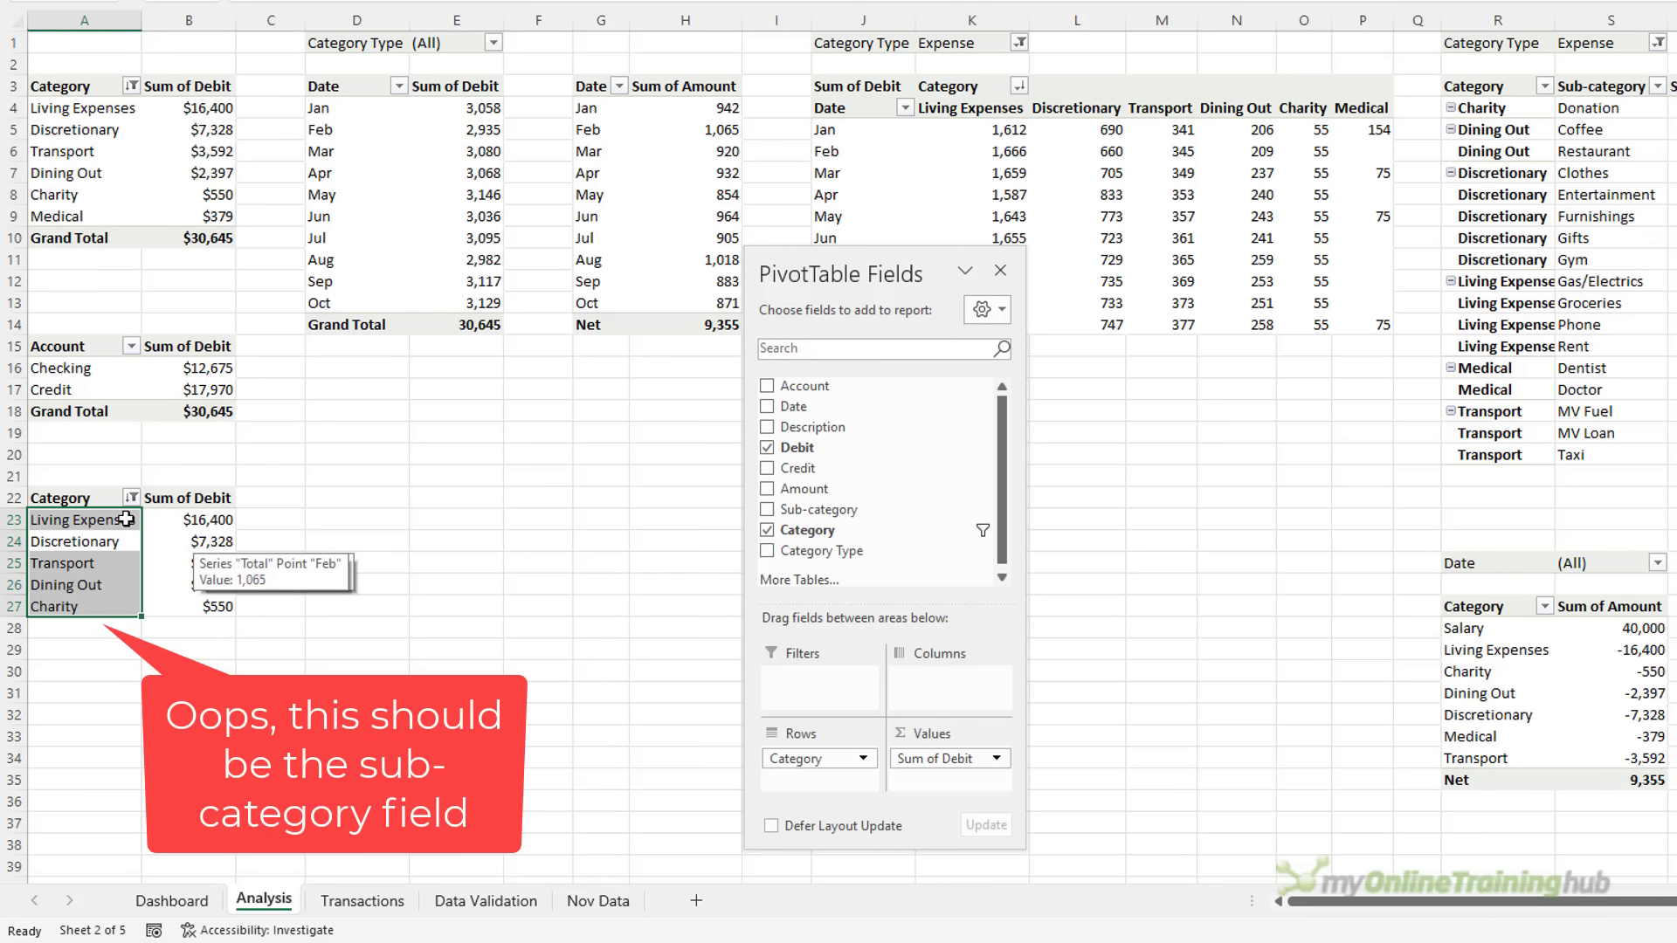
Copy the five top-category rows A23:B27 and return to the Dashboard
left_click_drag(83, 519, 206, 607)
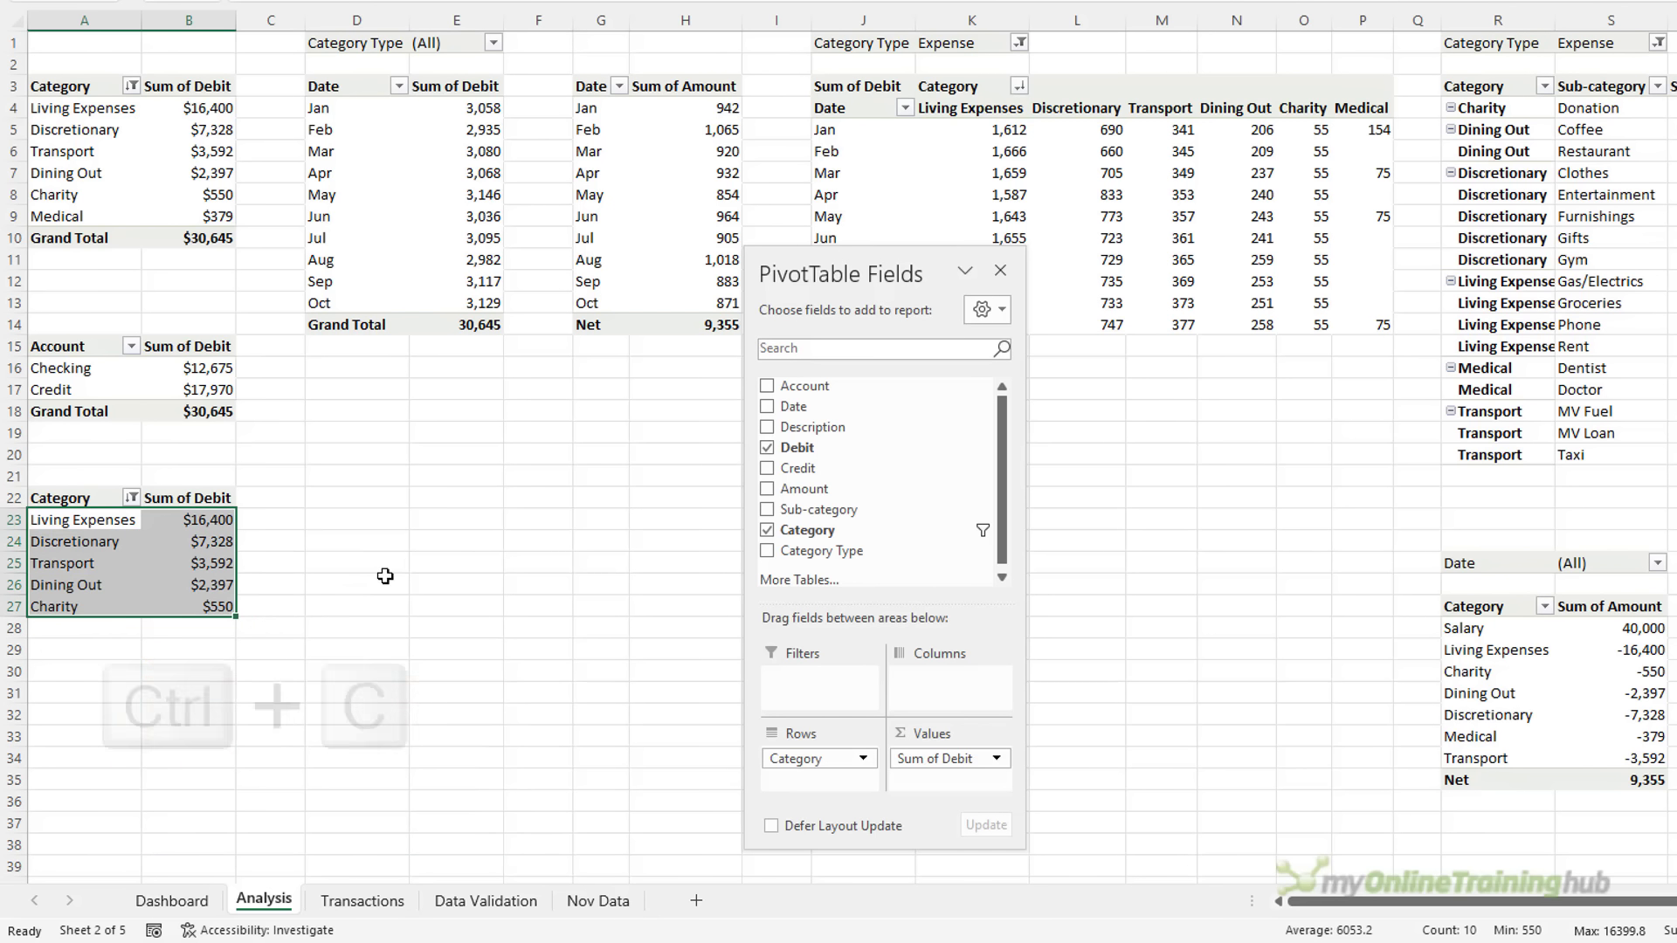
key("ctrl+c")
left_click(179, 900)
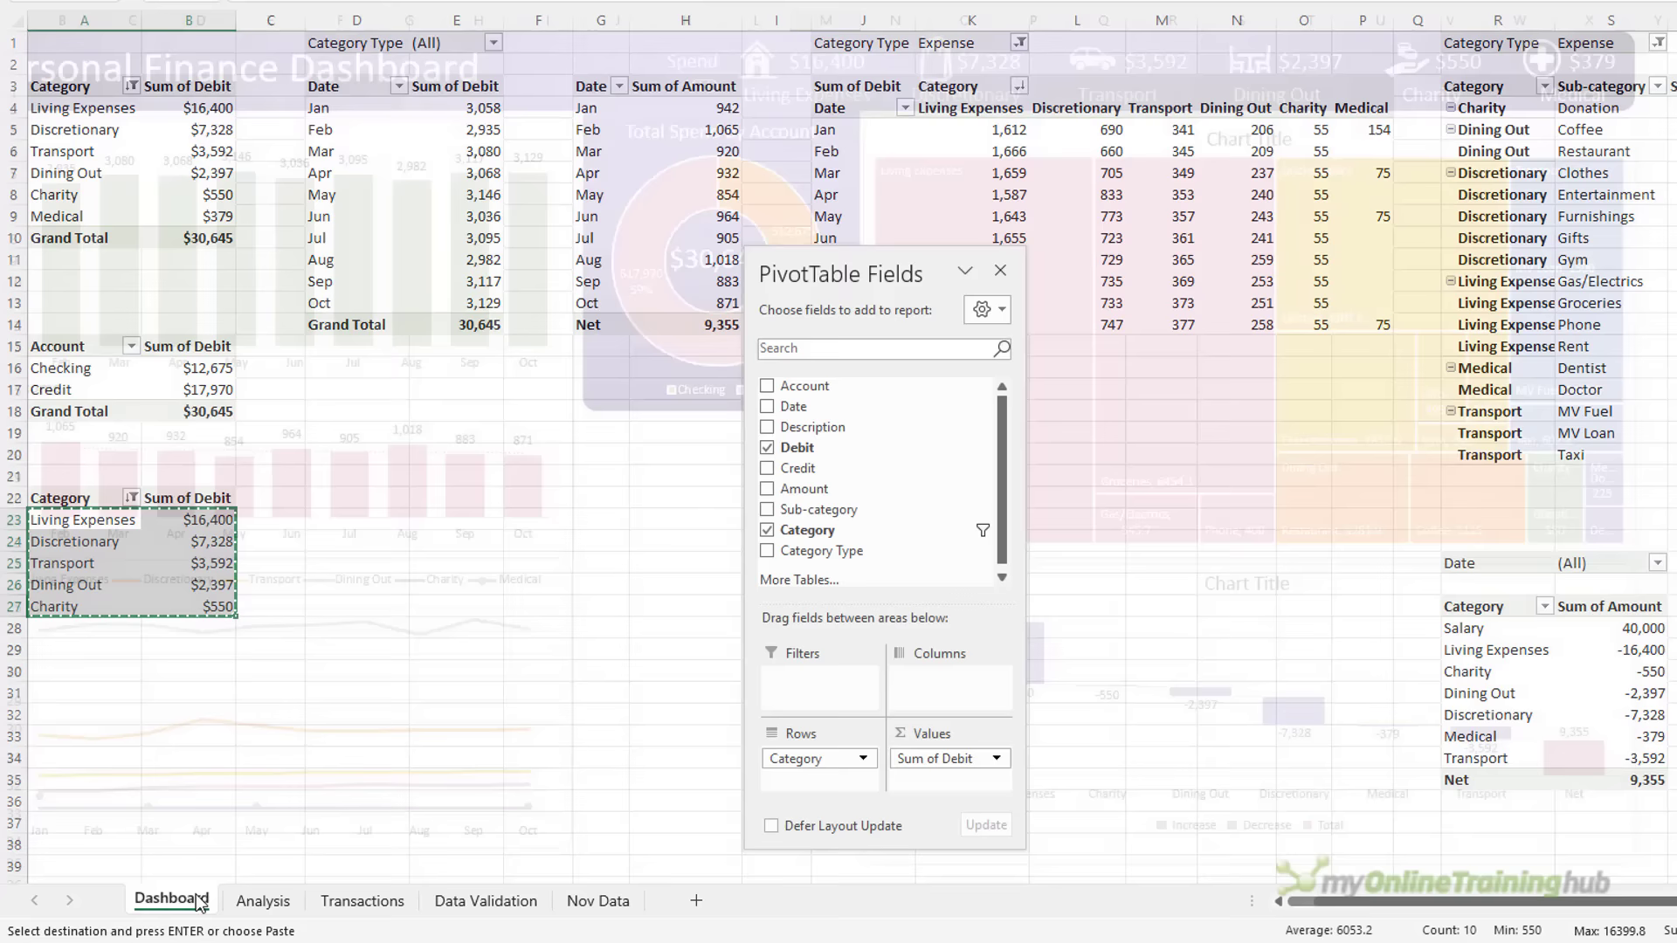
Paste-link the top 5 categories at J30, moving the amounts into column L
left_click(598, 651)
left_click(603, 696)
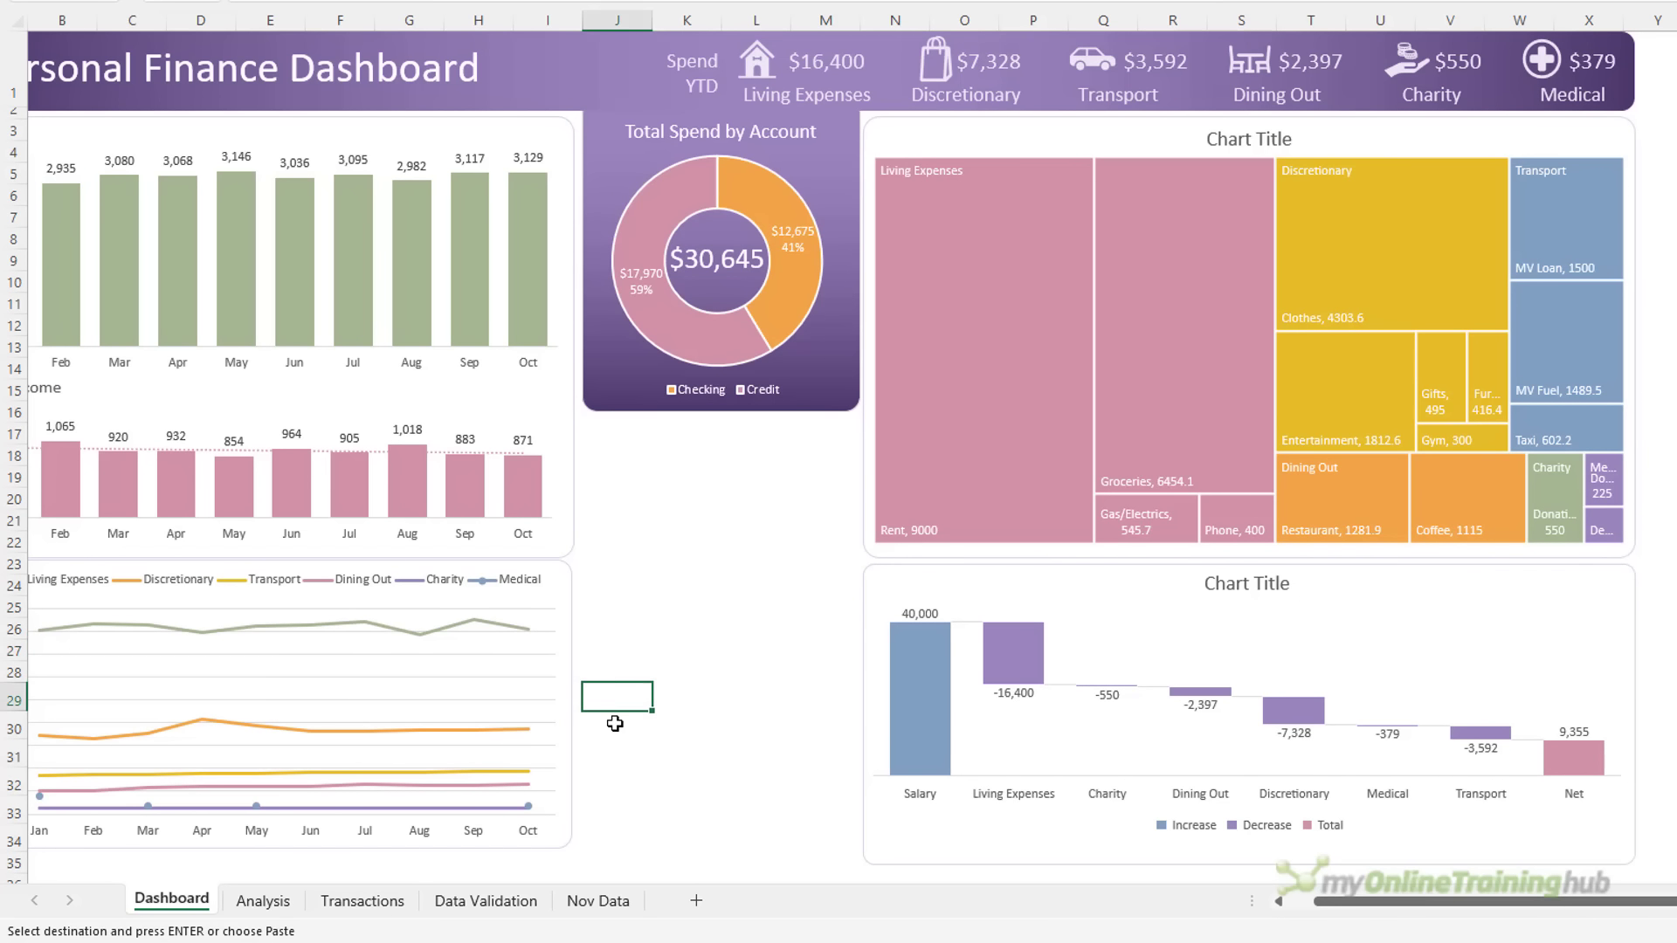
left_click(615, 725)
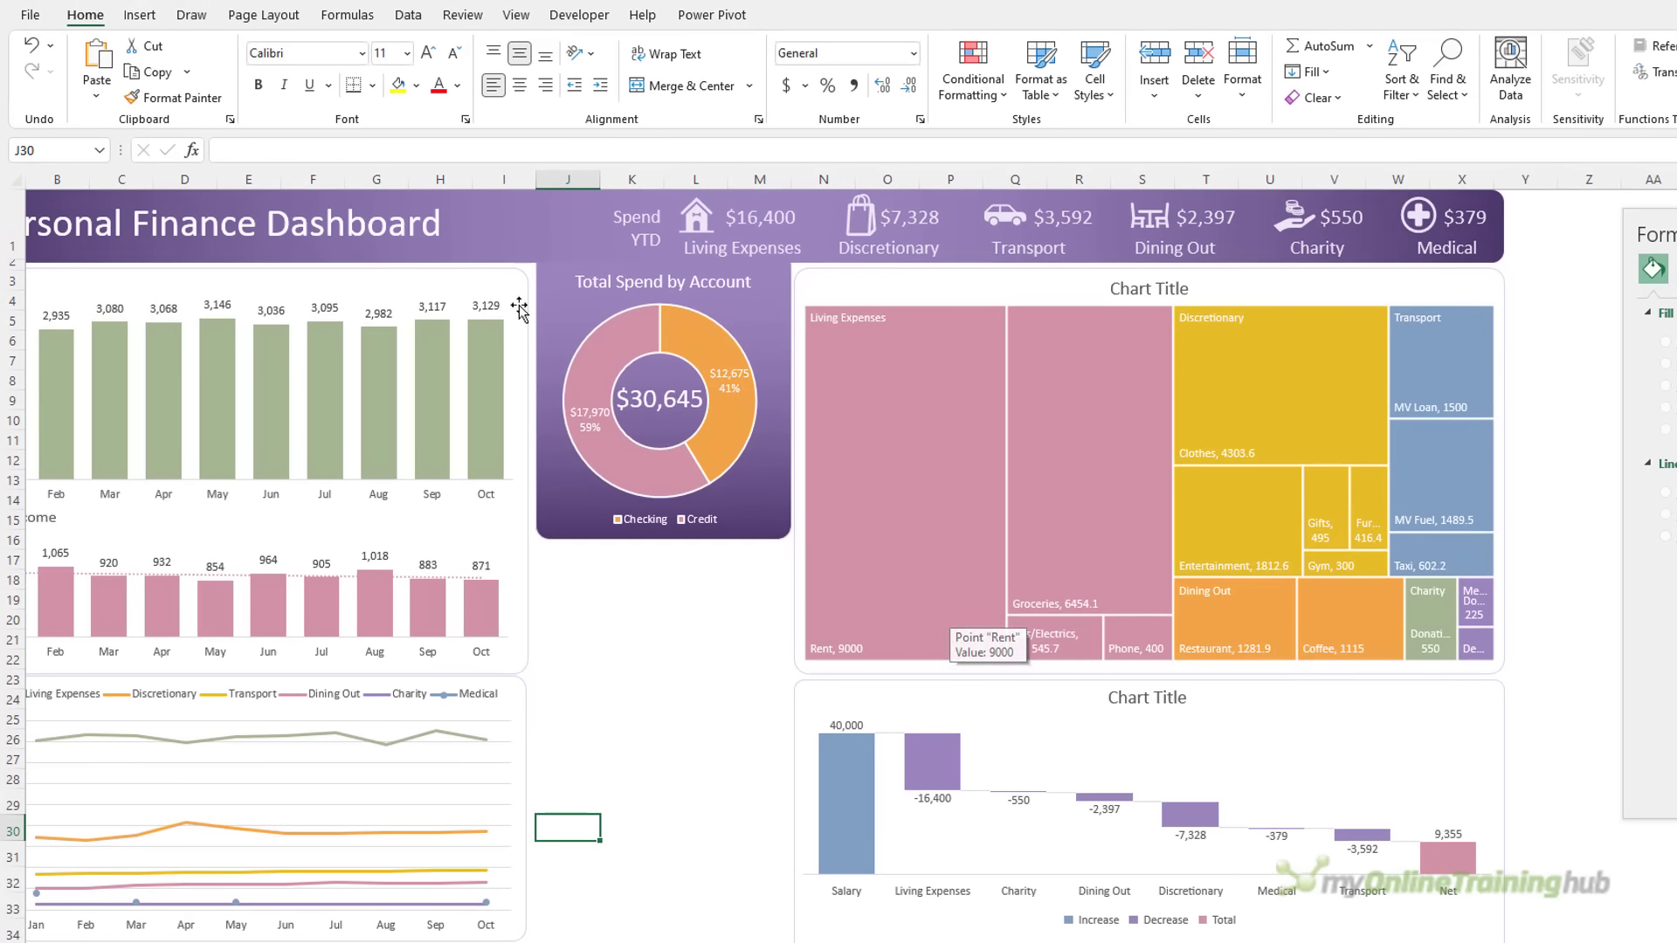
left_click(96, 88)
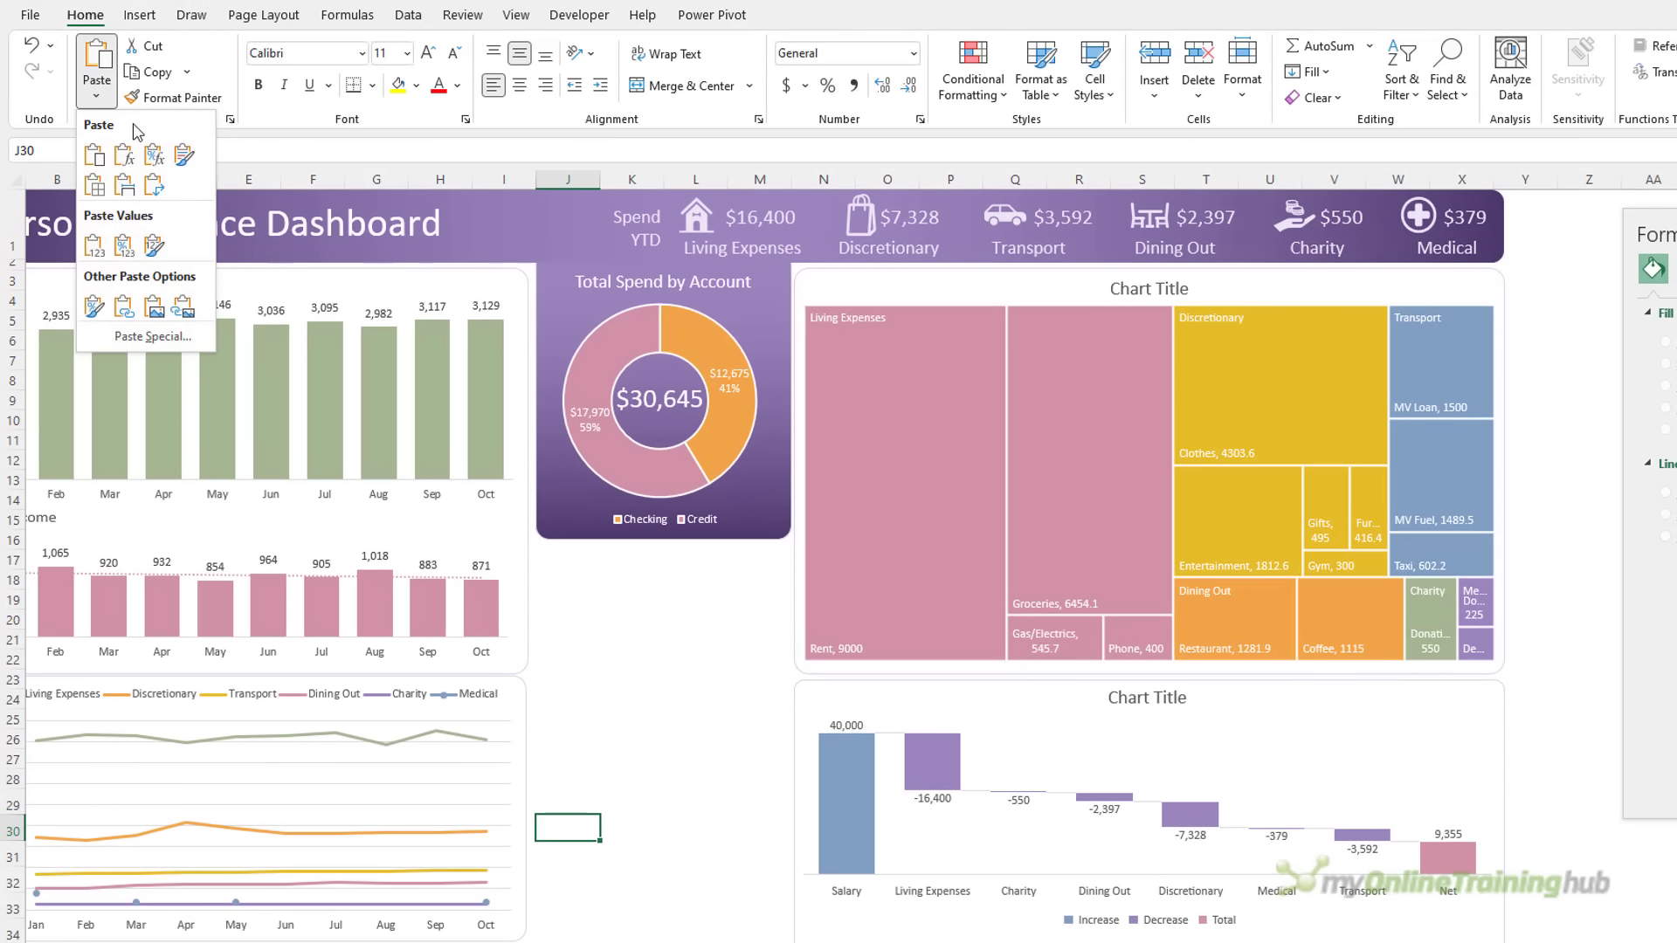
left_click(124, 306)
left_click_drag(638, 828, 642, 931)
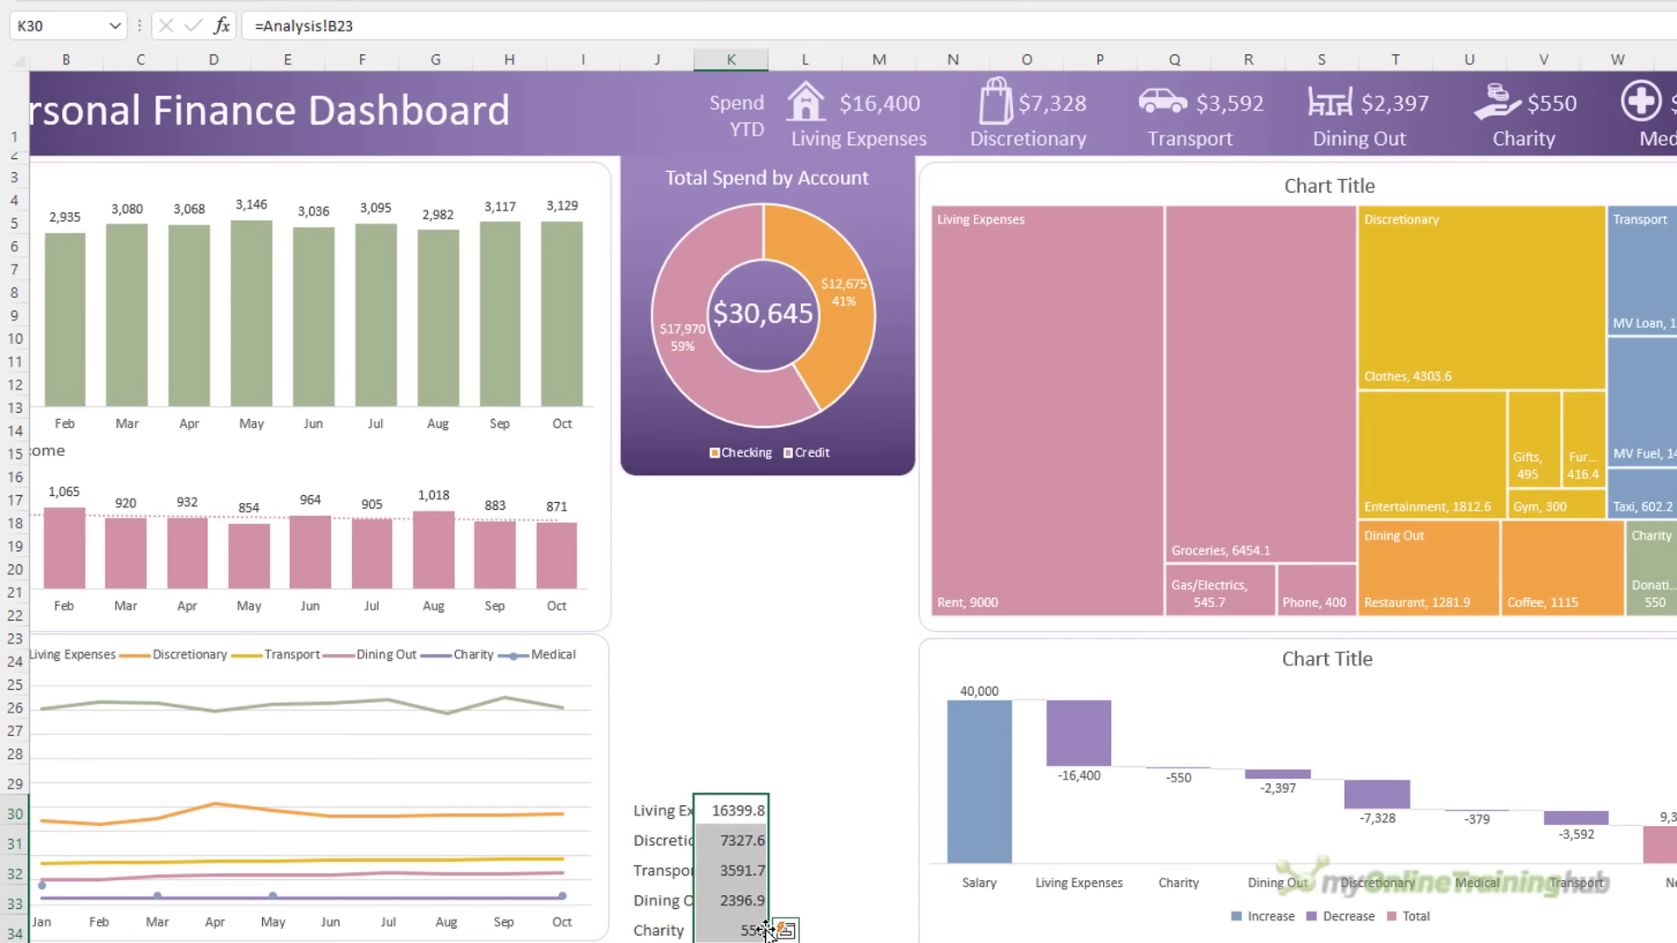
left_click_drag(765, 929, 771, 929)
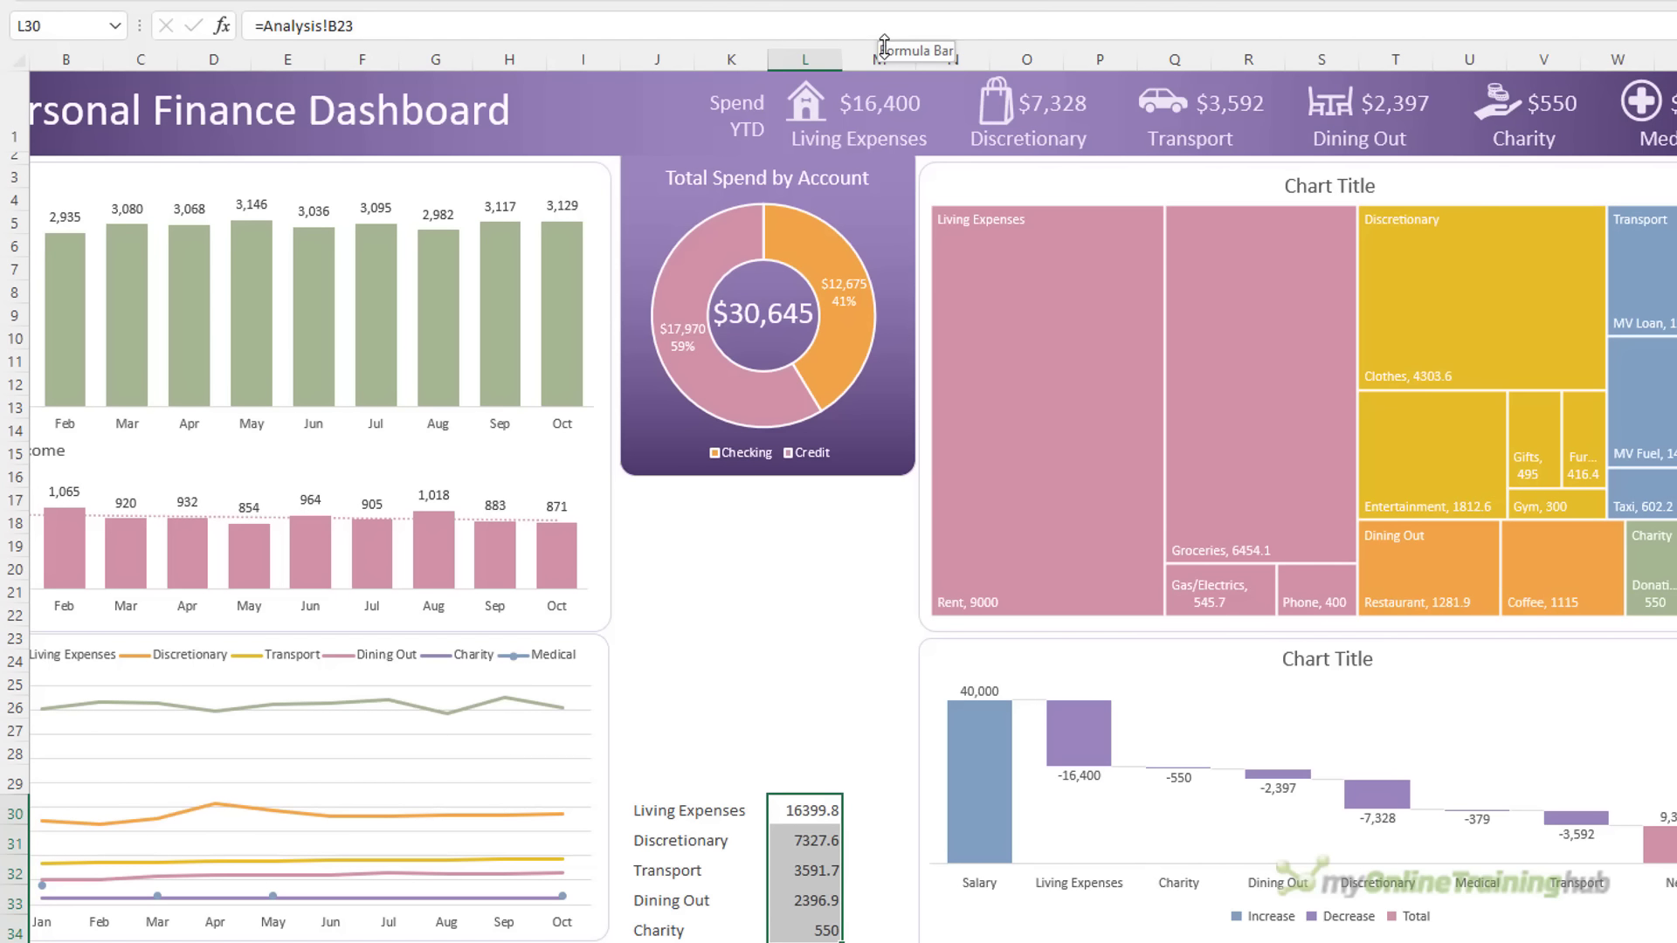
Format the amounts as Currency with 0 decimal places
key("ctrl+1")
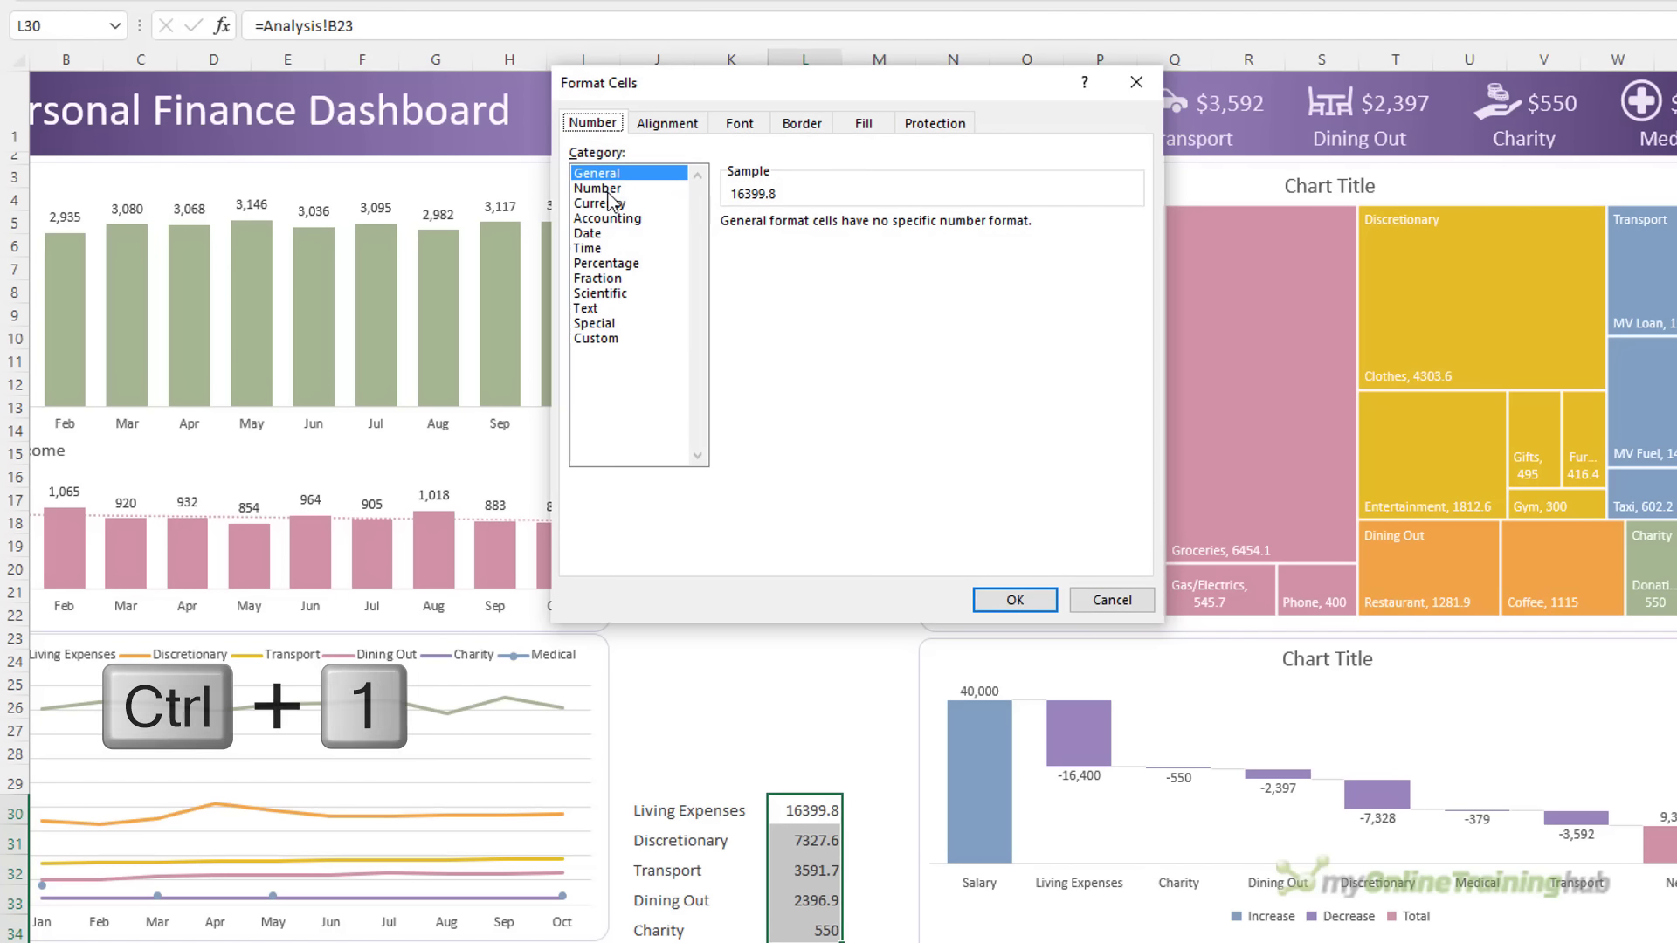
left_click(609, 203)
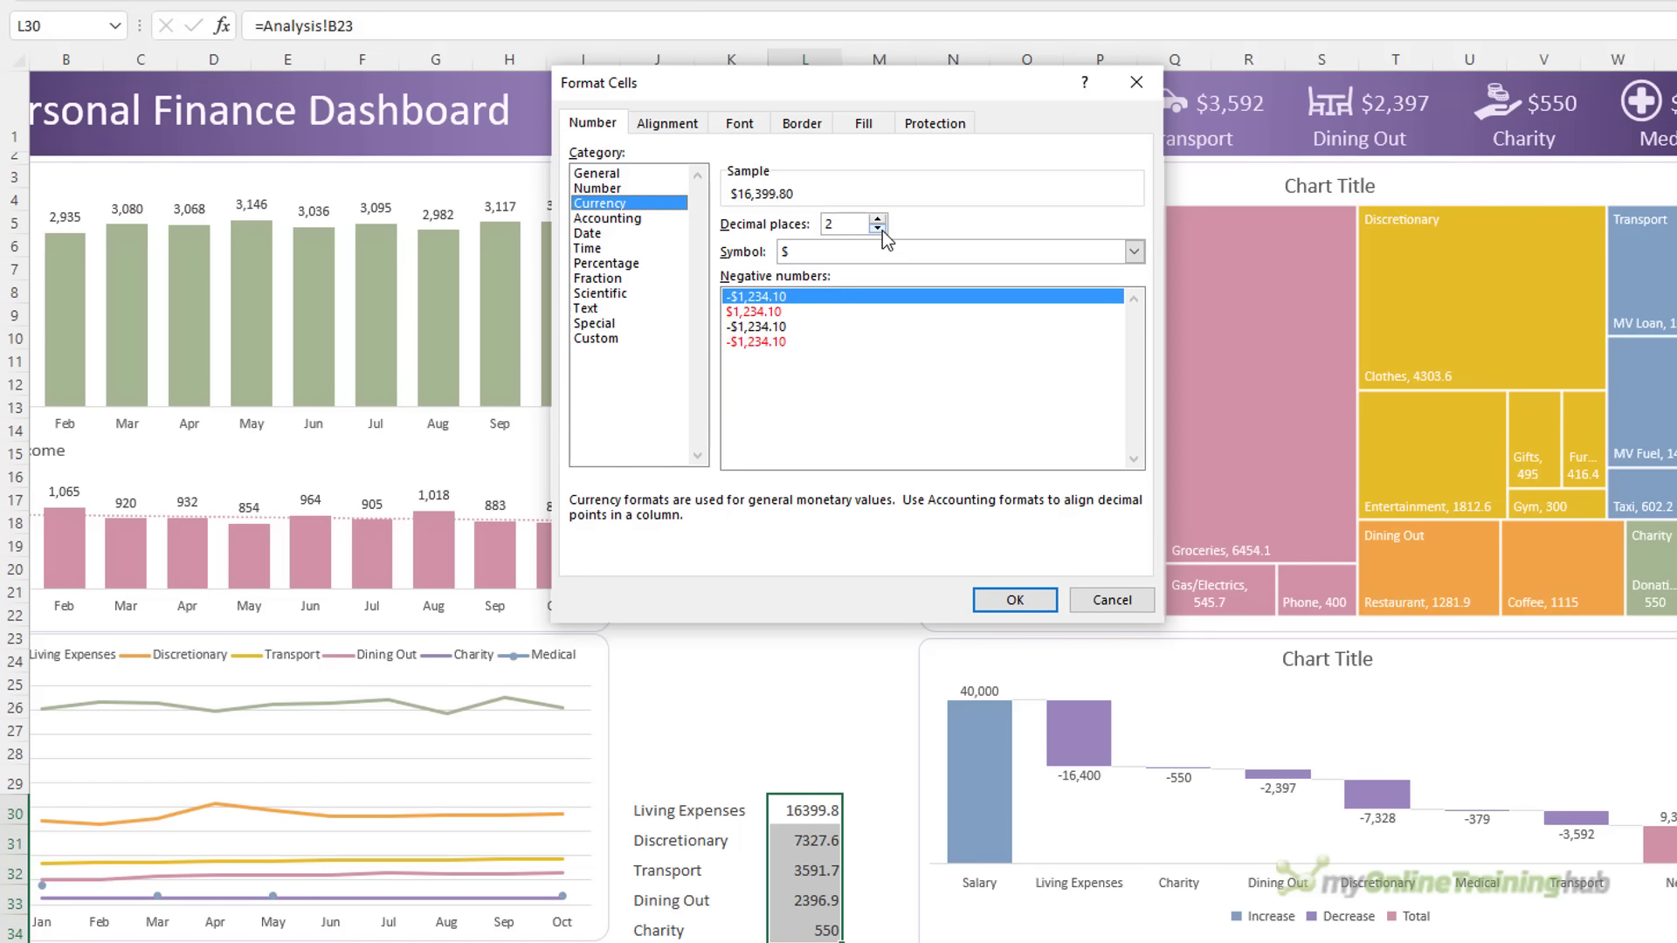
left_click(878, 229)
left_click(878, 229)
left_click(1015, 600)
Fill M30:M34 with =L30-style formulas mirroring each amount
left_click_drag(878, 810, 890, 922)
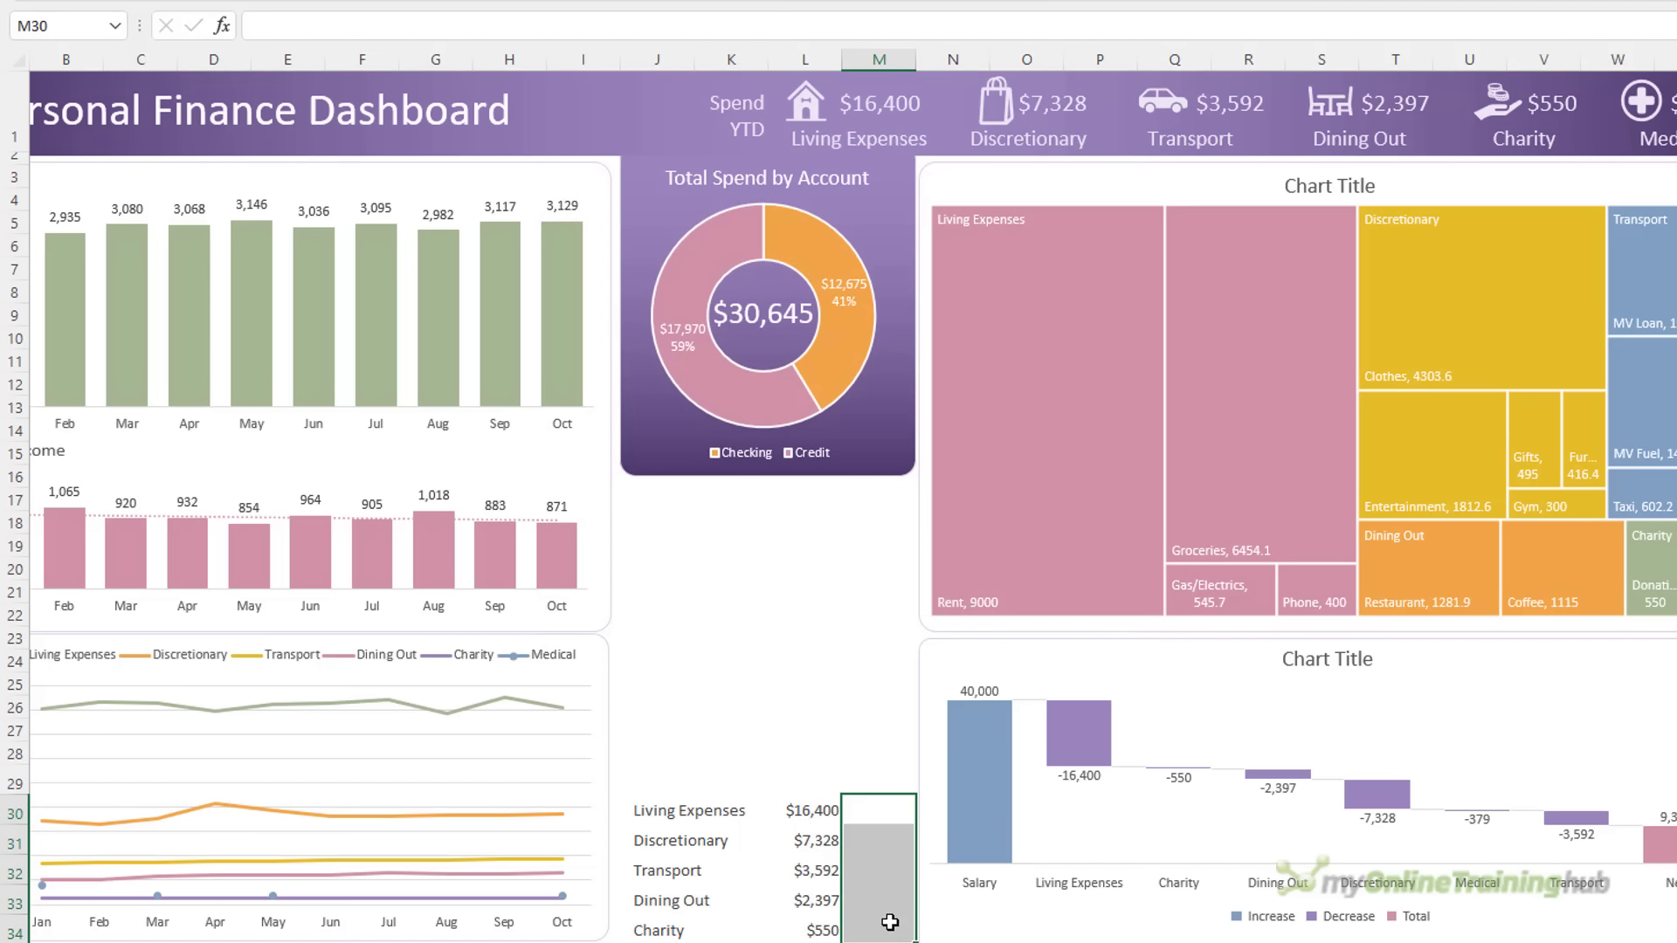
type("=")
key("Left")
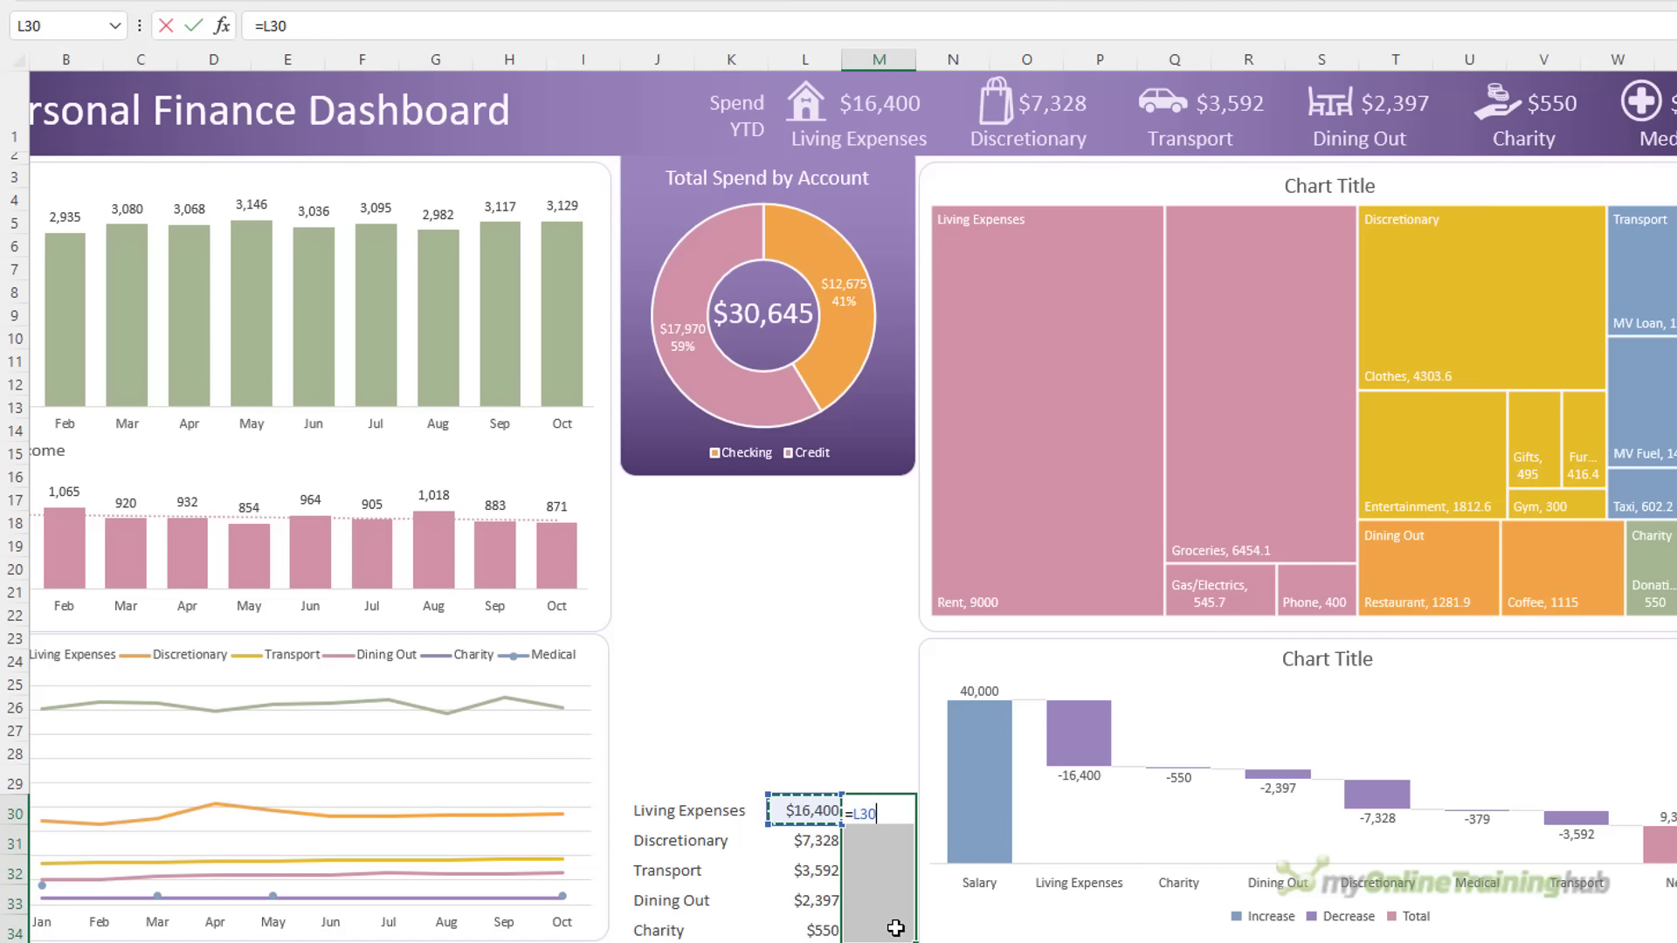
key("ctrl+Return")
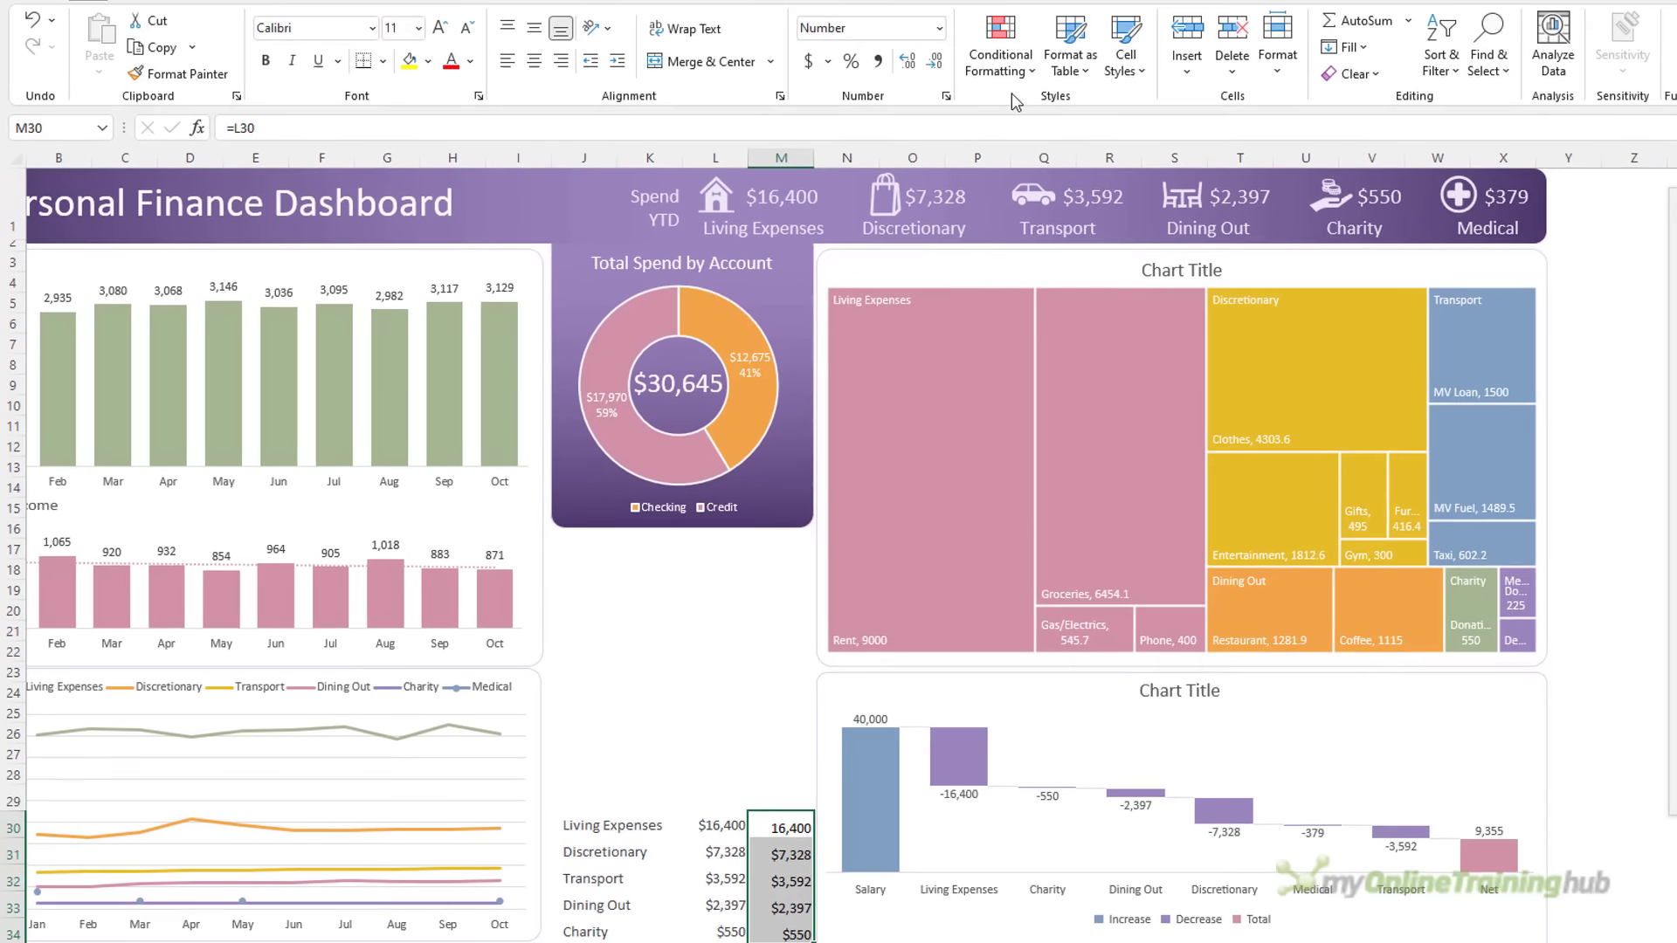
Add solid-fill data bars to M30:M34
left_click(983, 96)
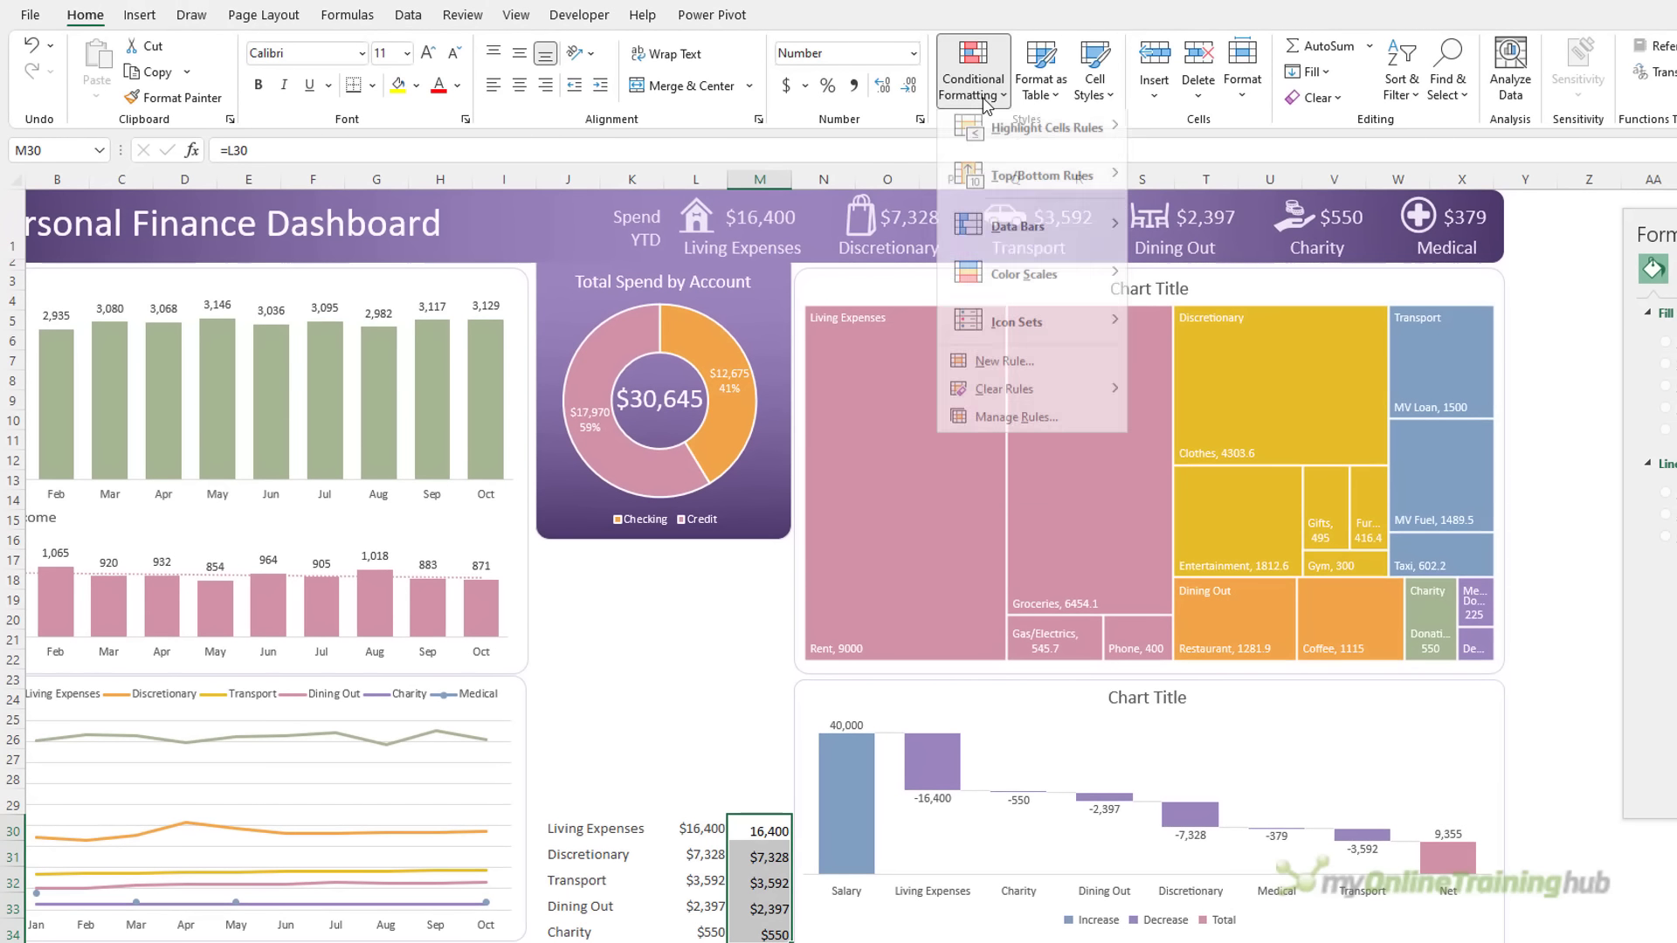
mouse_move(1013, 236)
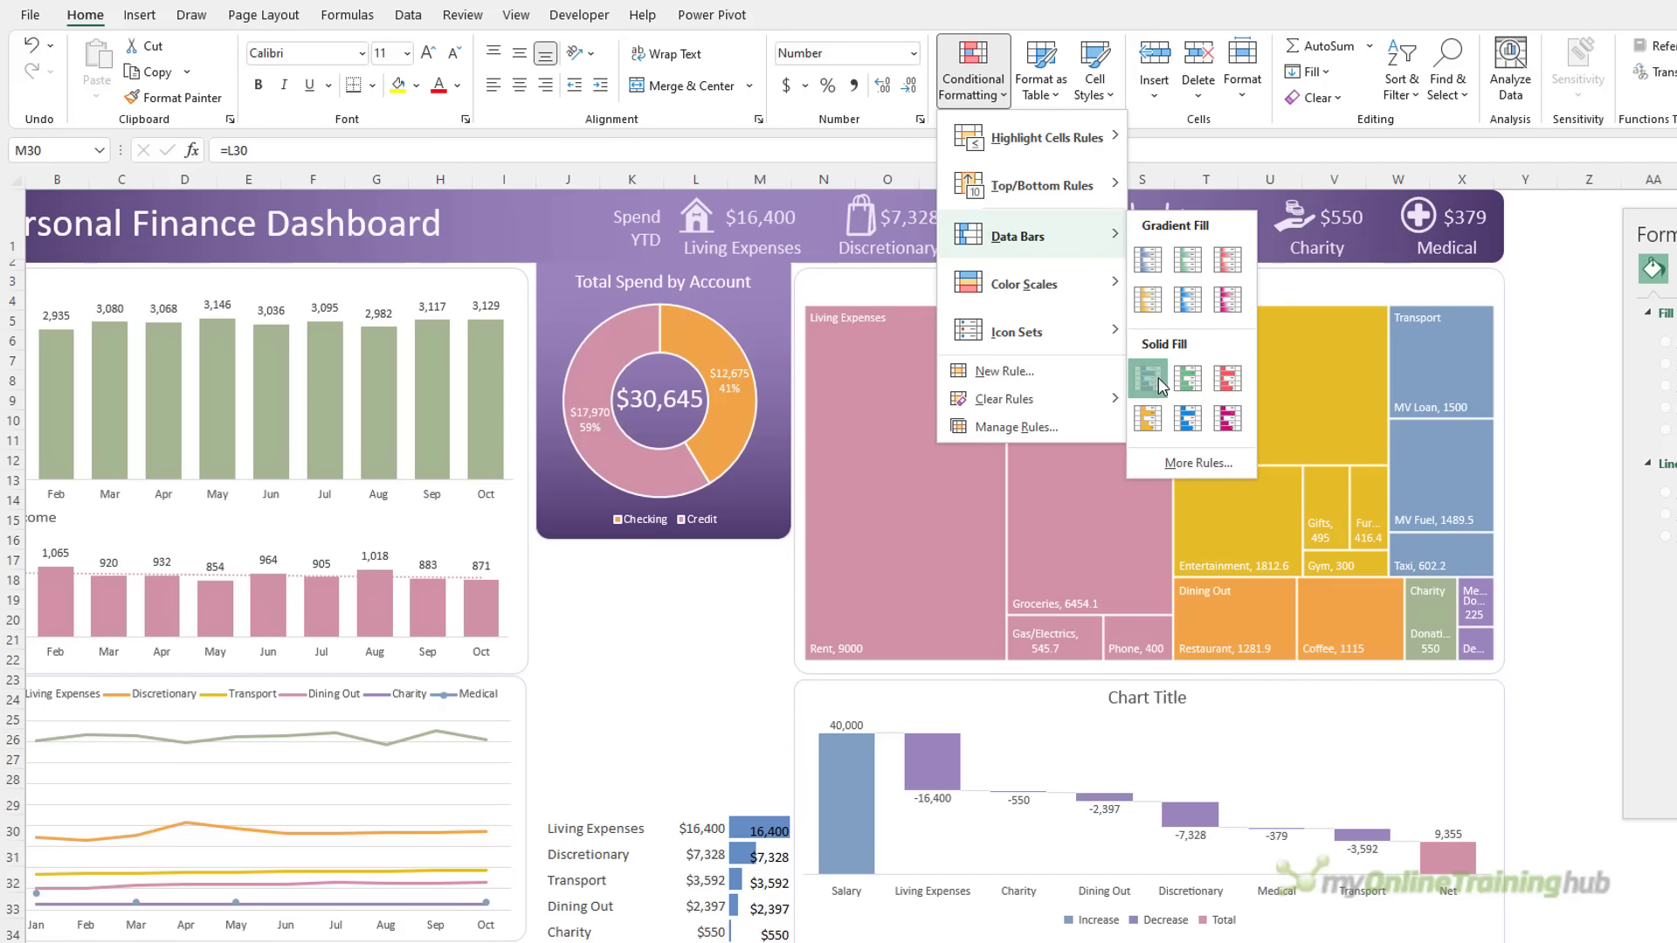
left_click(1158, 377)
Edit the data bar rule to show bar only in purple
left_click(972, 70)
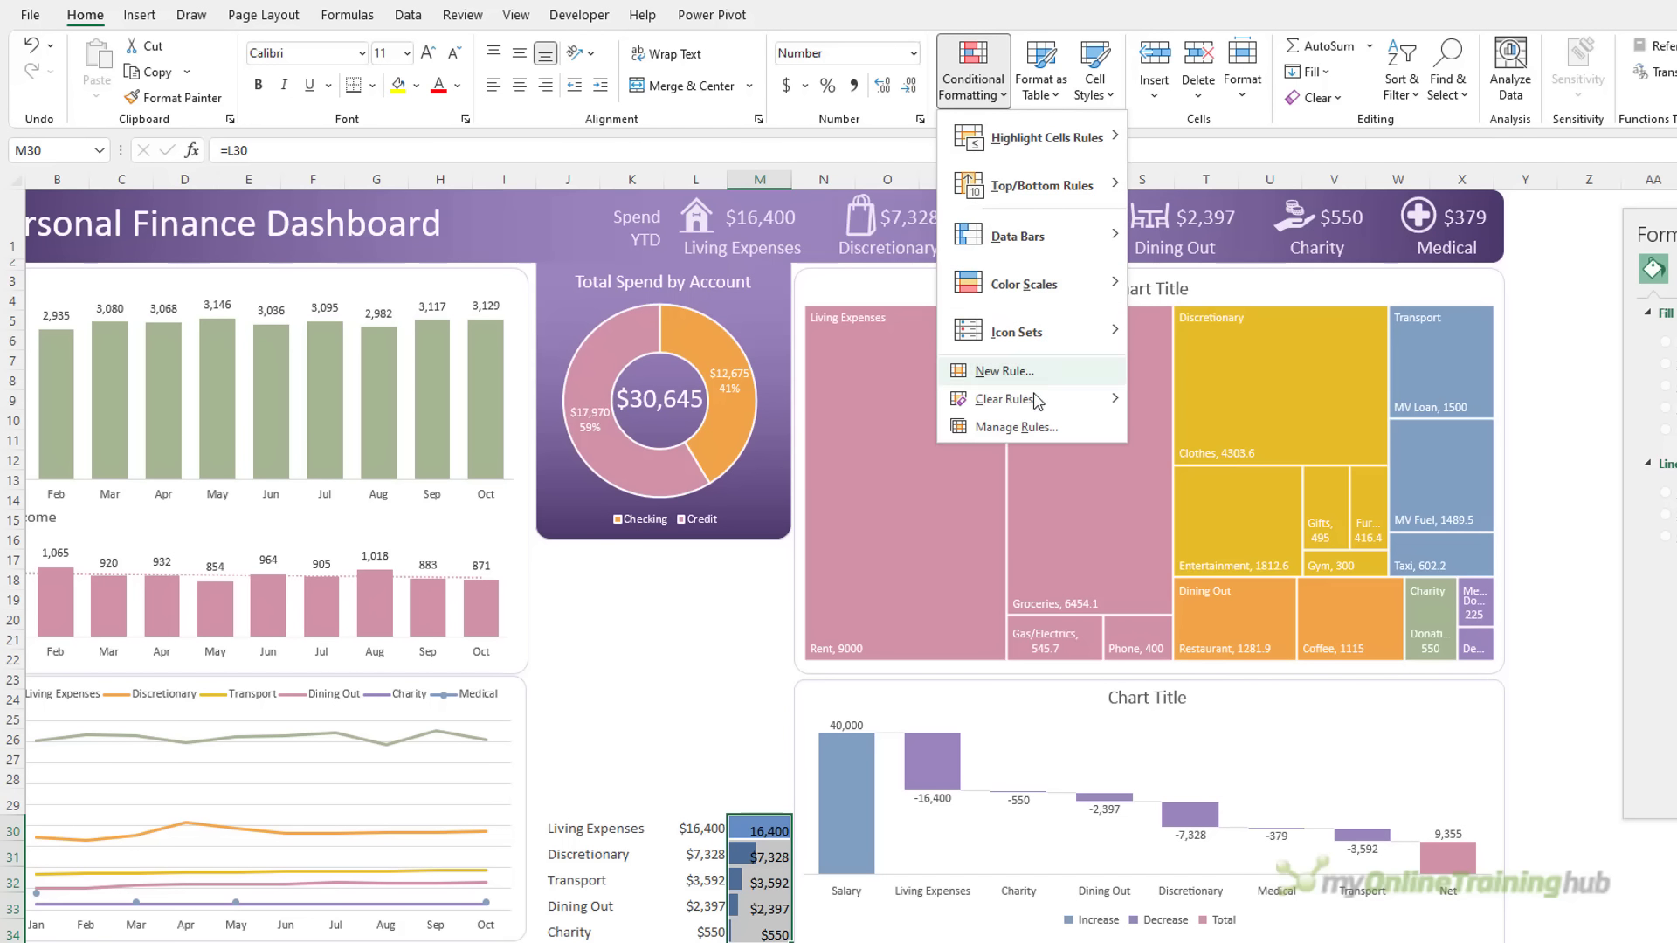
left_click(1067, 433)
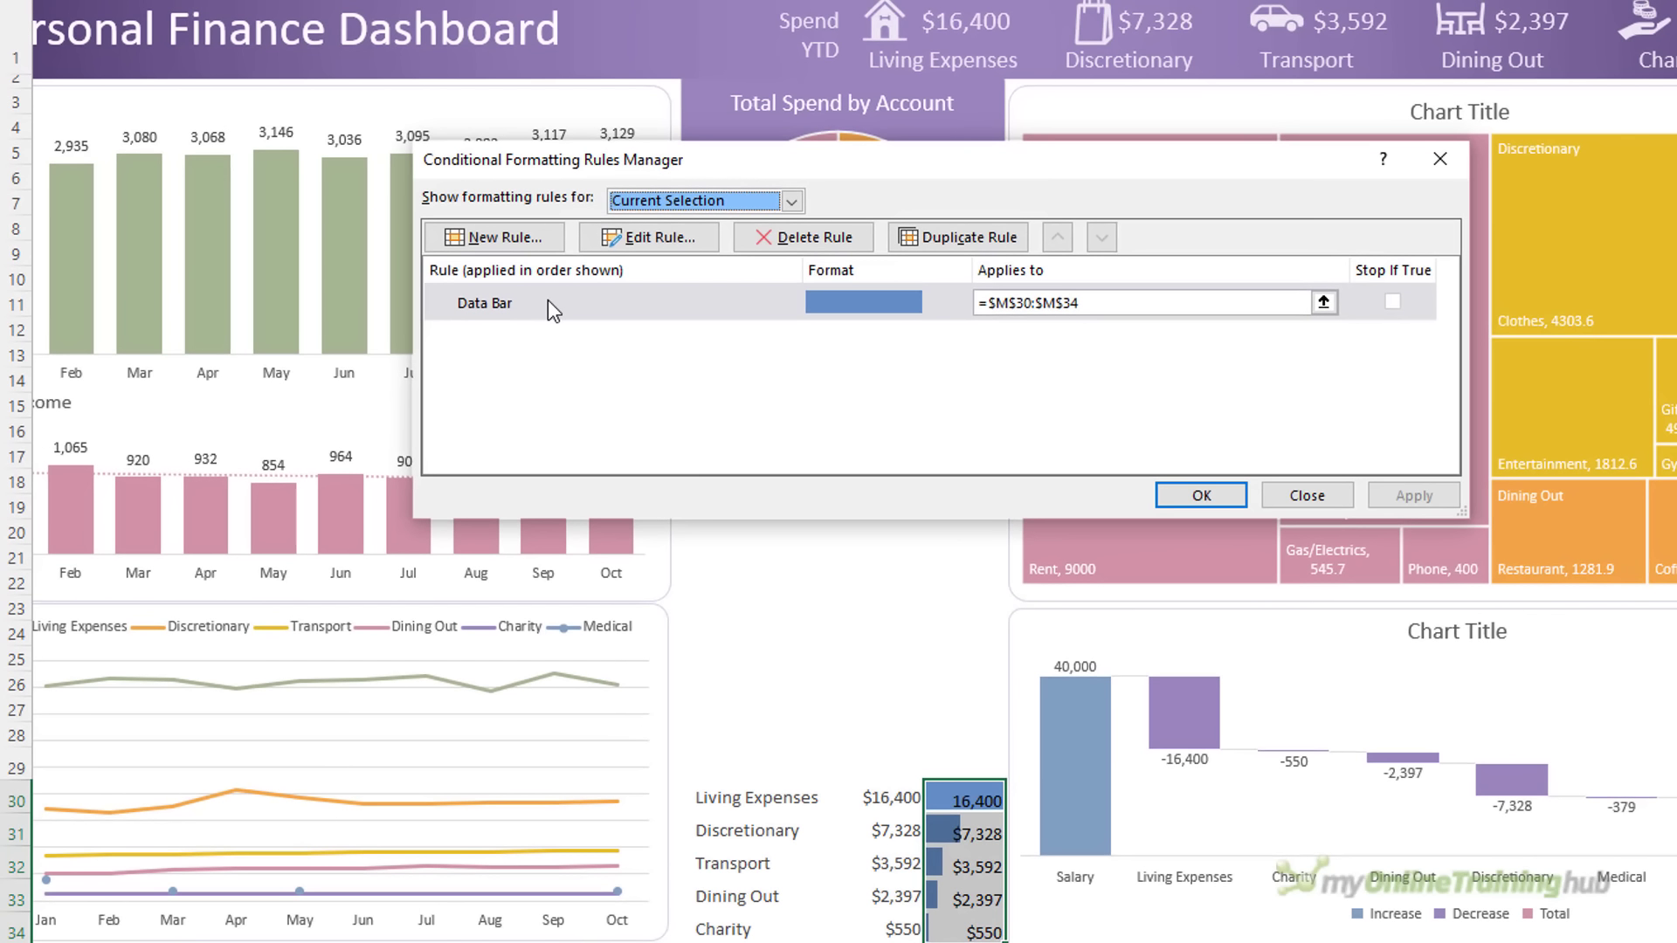
double_click(548, 300)
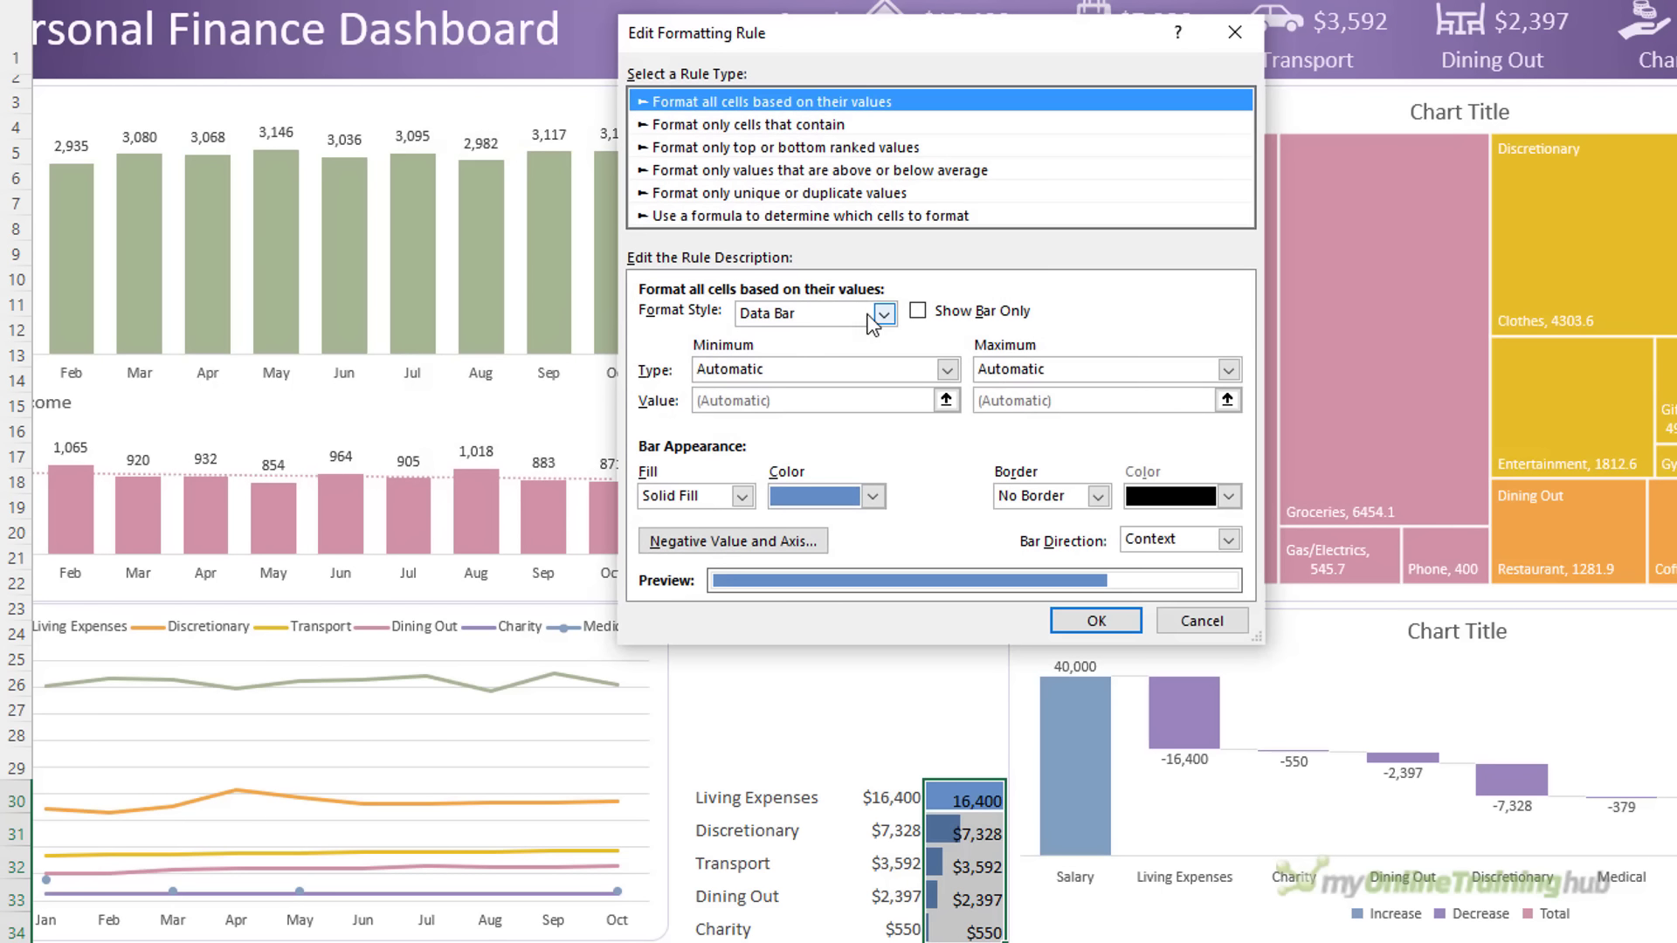
left_click(917, 311)
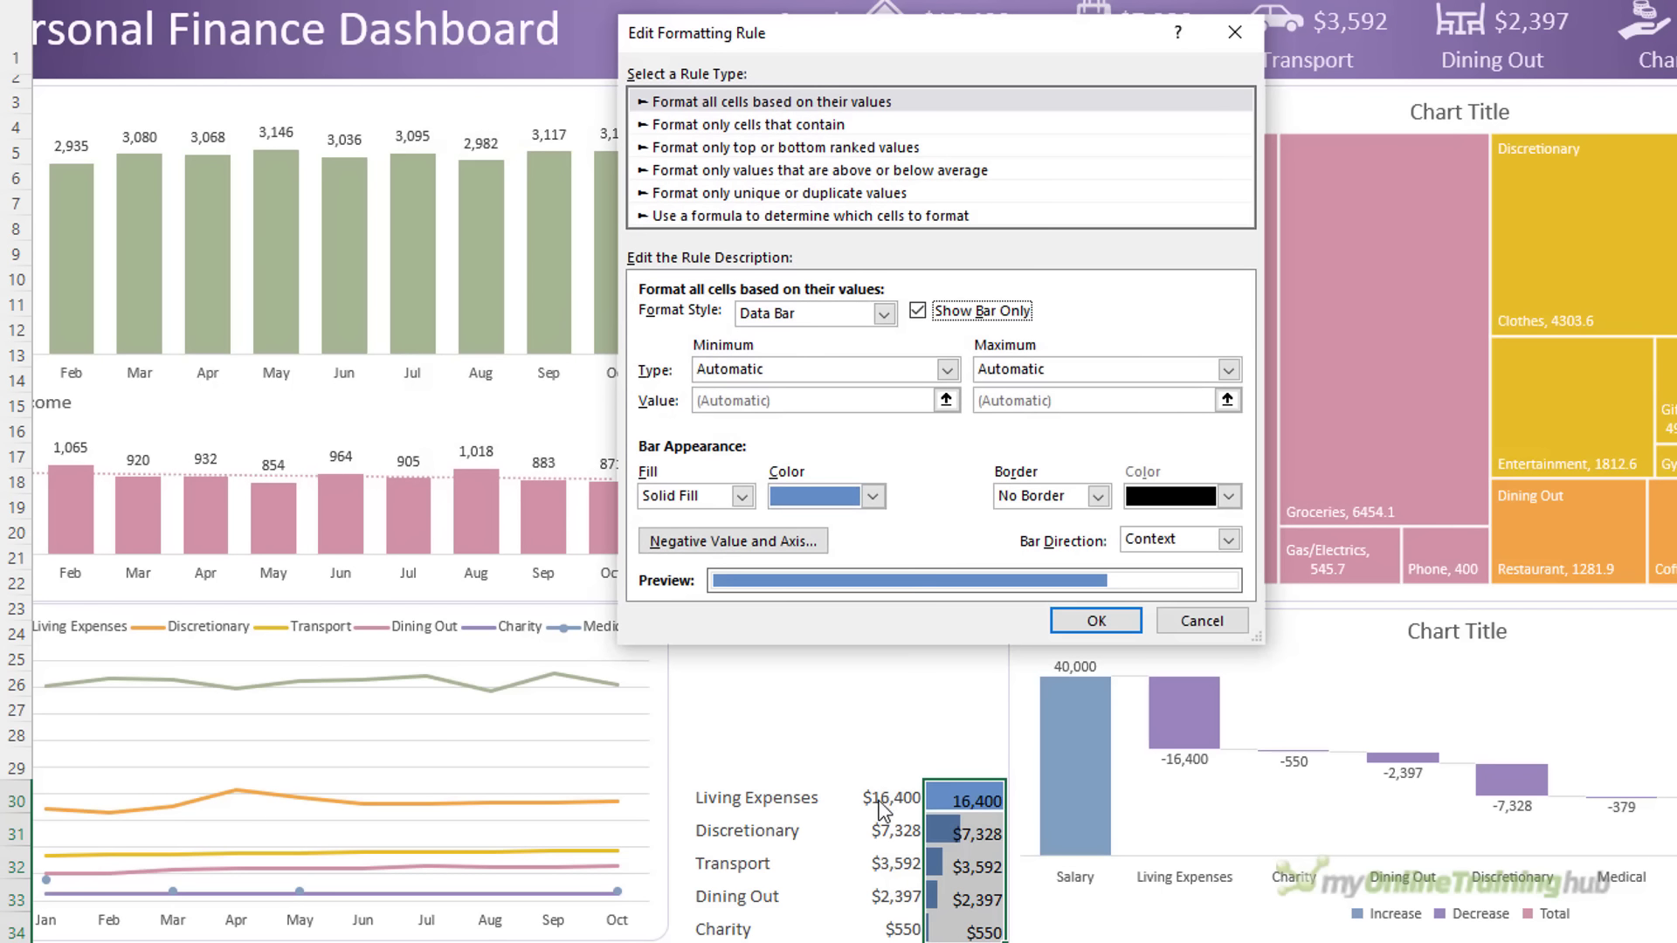
left_click(871, 496)
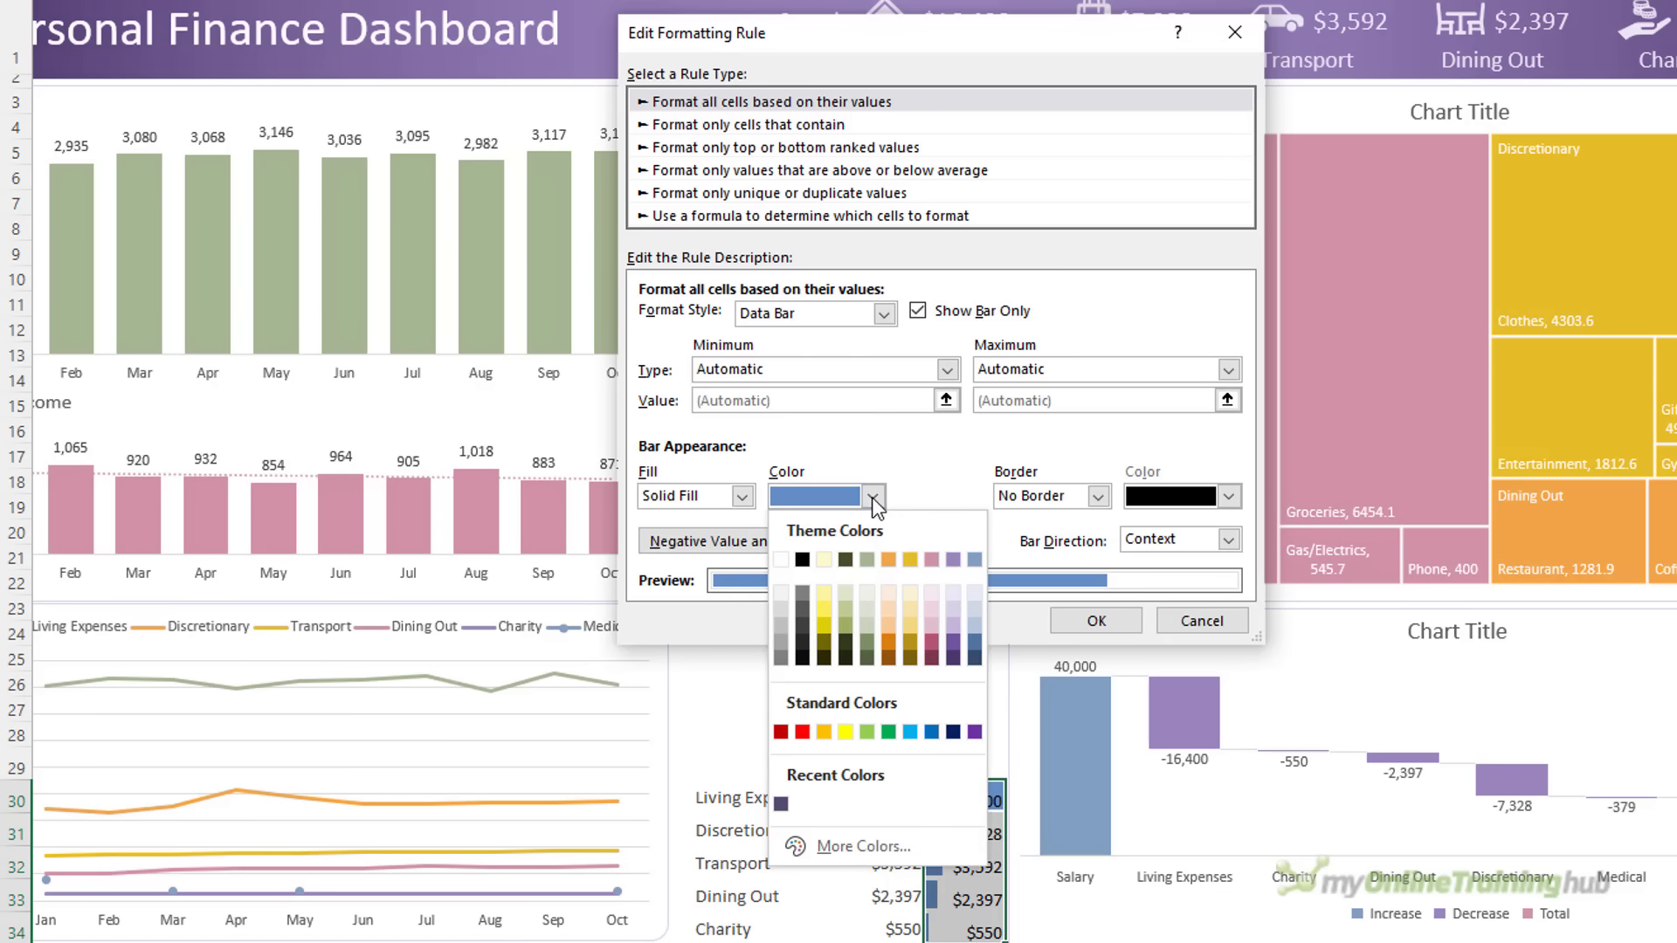
left_click(954, 643)
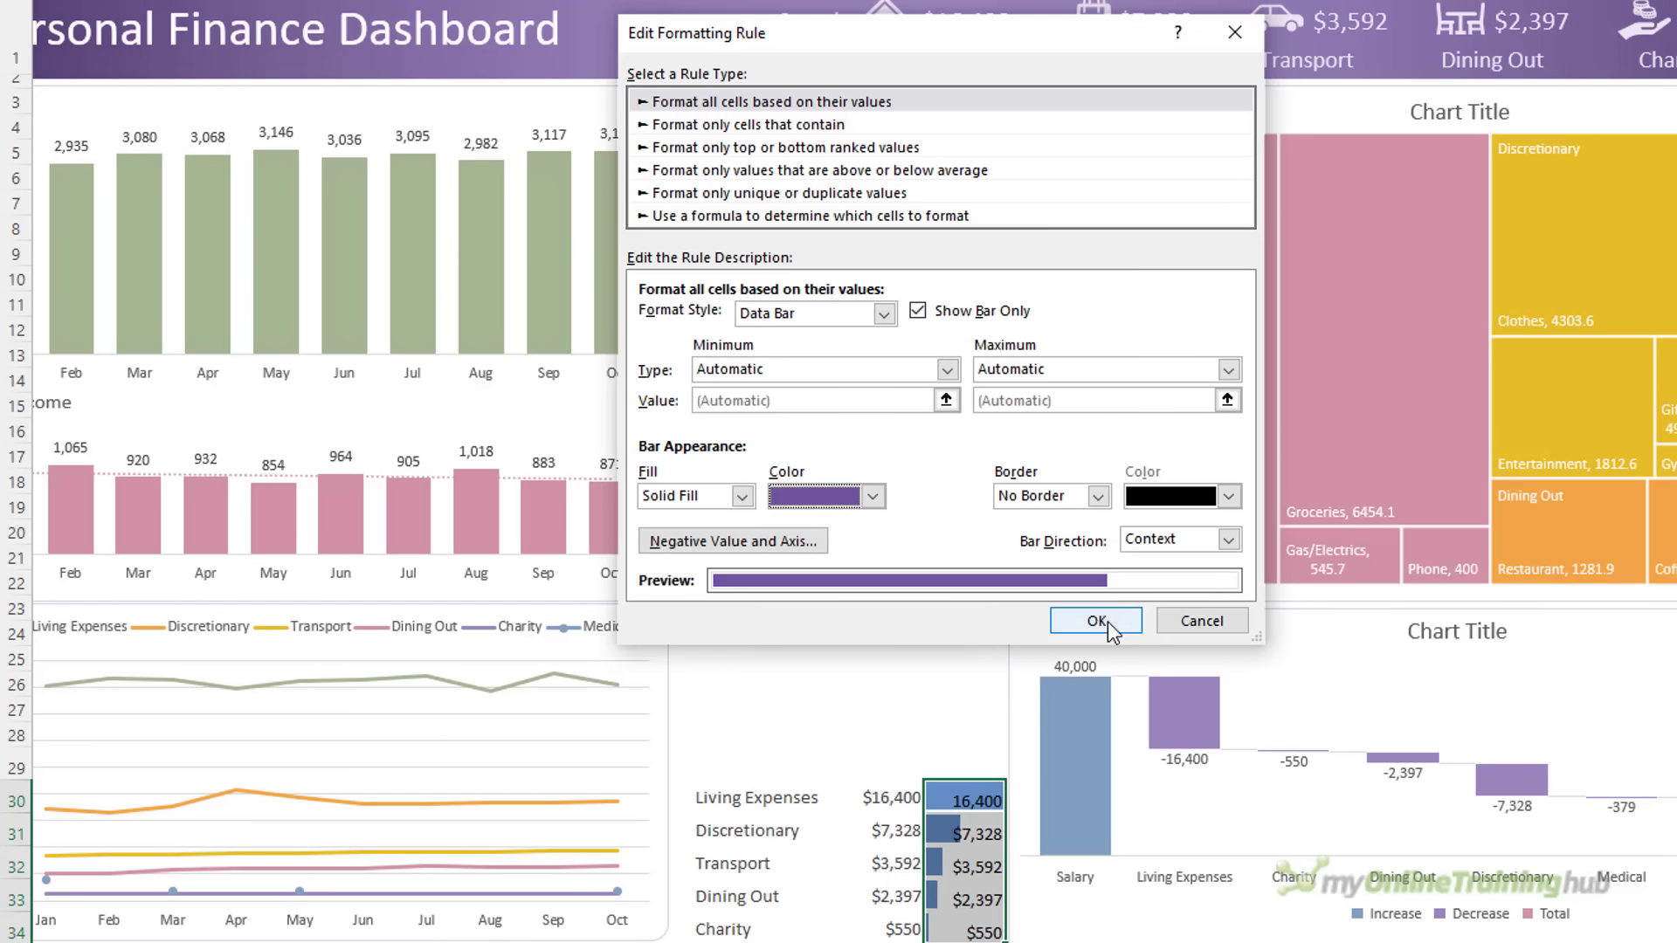
left_click(1129, 623)
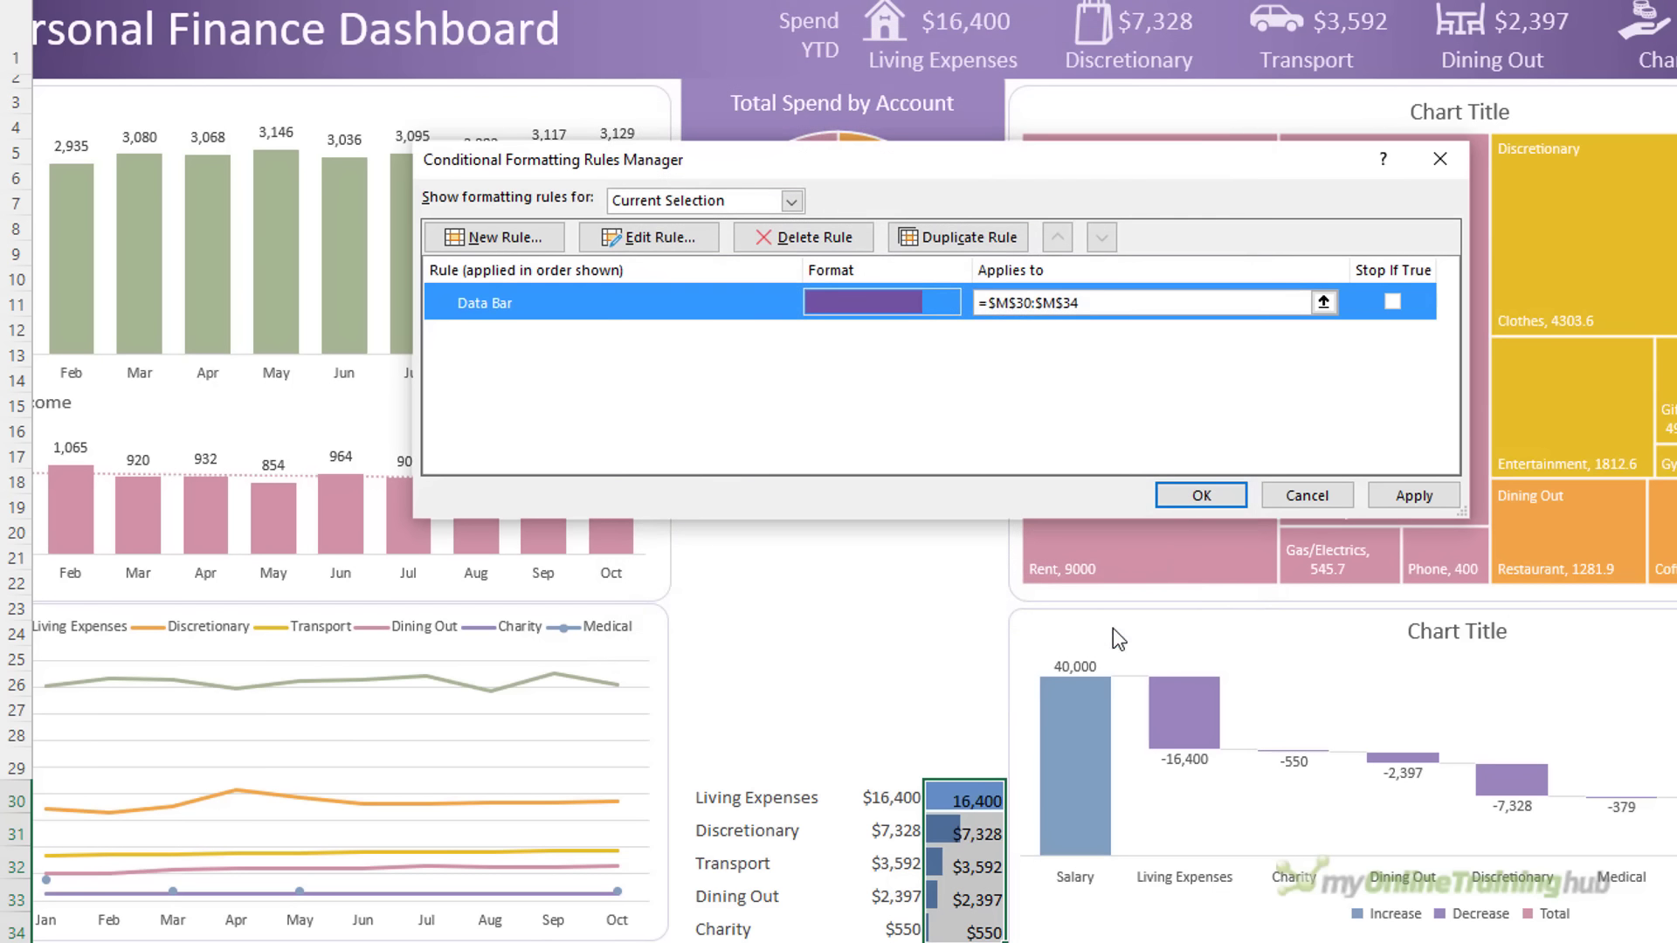
left_click(1196, 496)
left_click(869, 636)
left_click(751, 774)
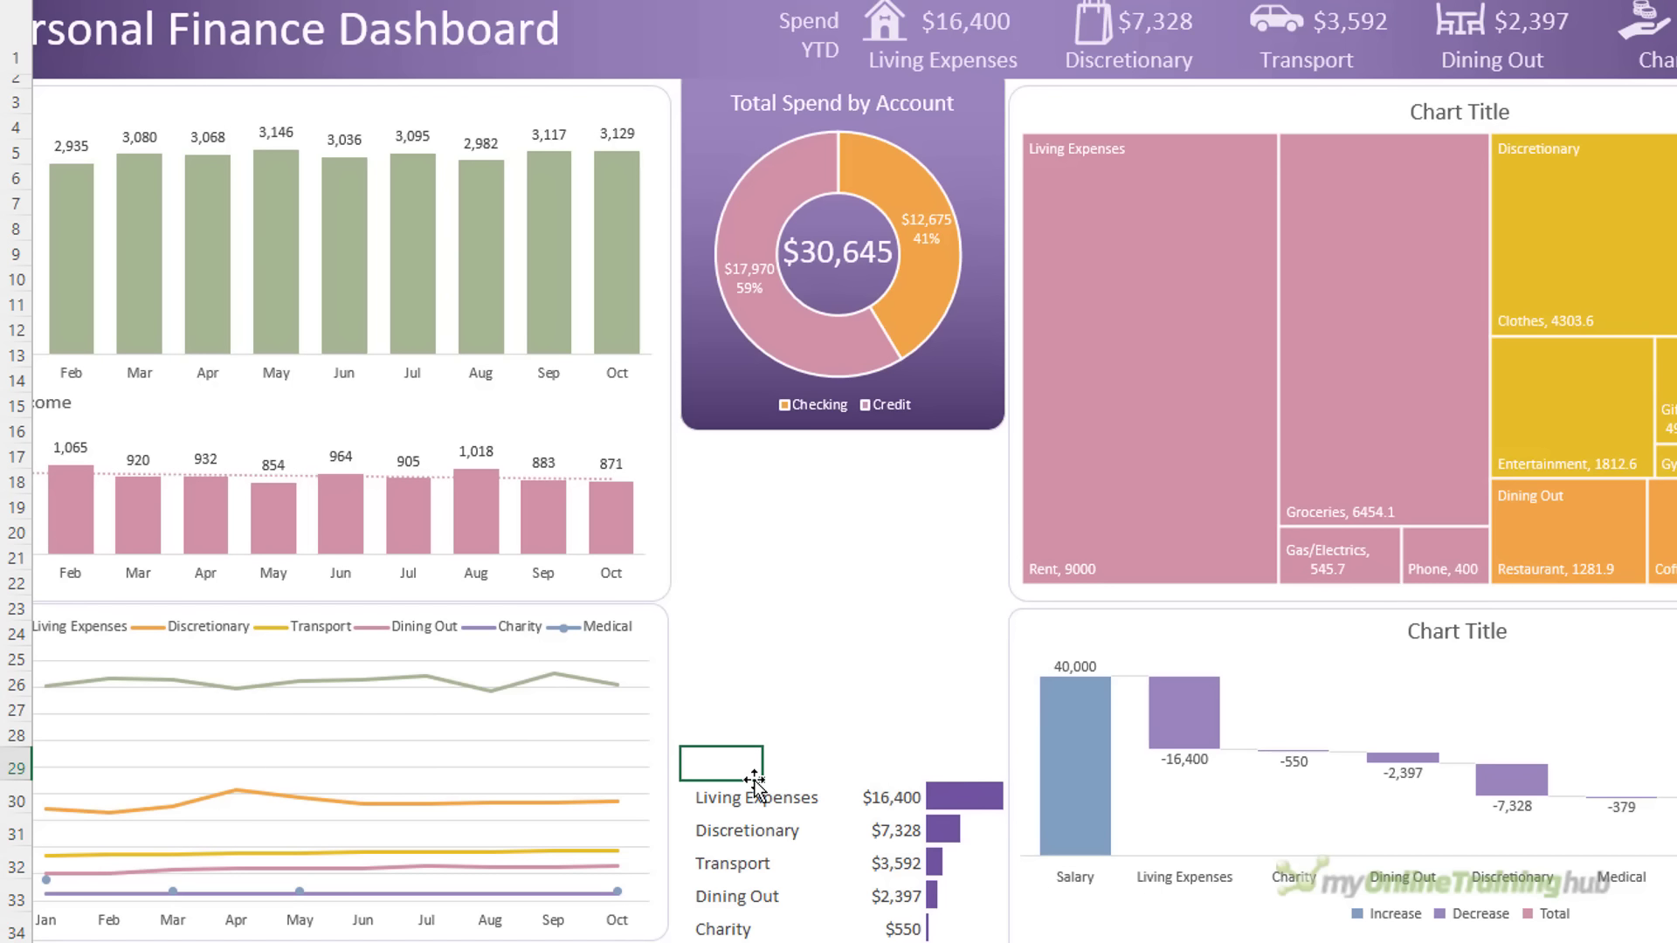
Enter the heading 'Top 5 Categories in Selected Period' in J29 and draw a horizontal line under it
type("Top 5 Categories in Selected Period")
key("Return")
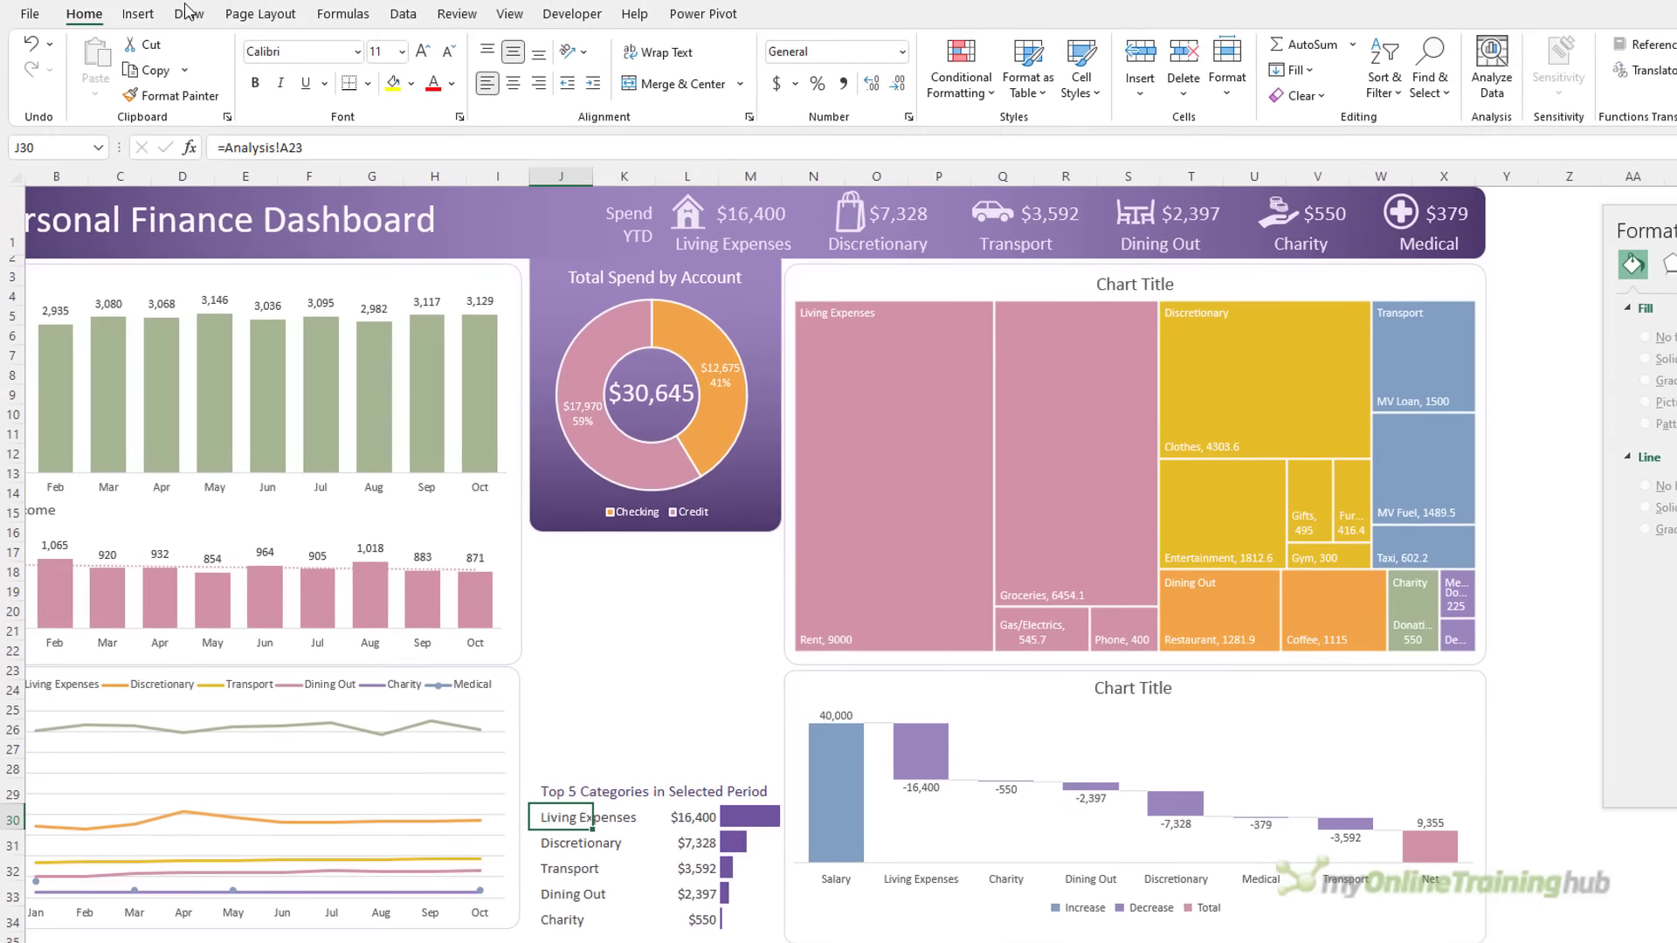
left_click(137, 14)
left_click(311, 44)
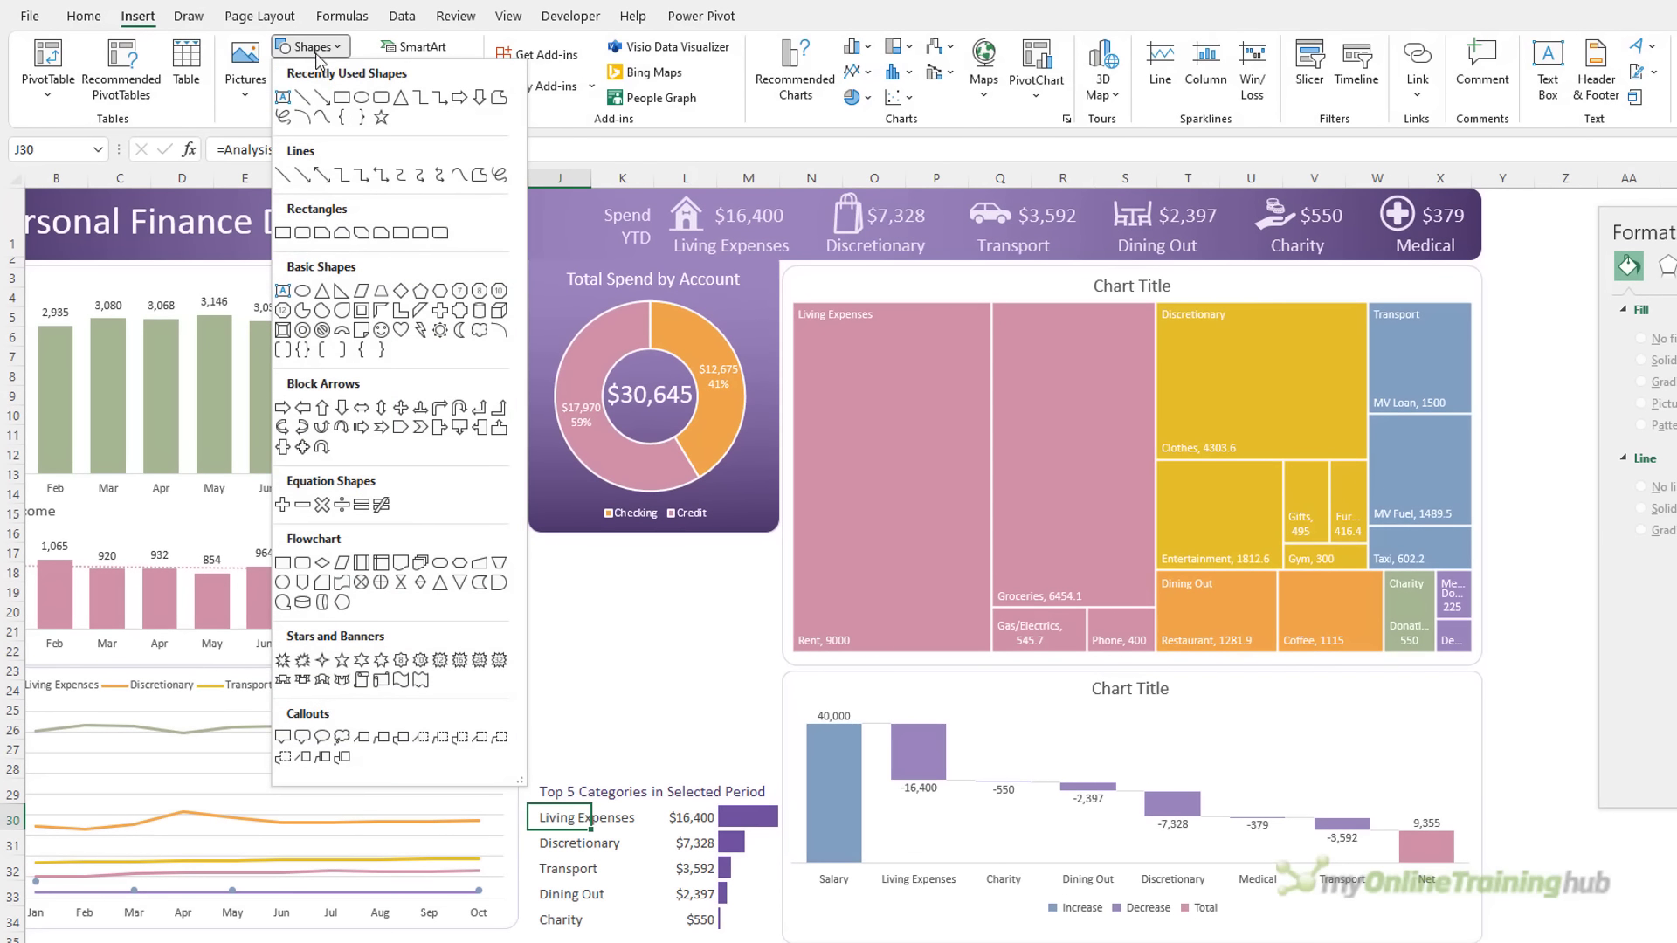
left_click(302, 99)
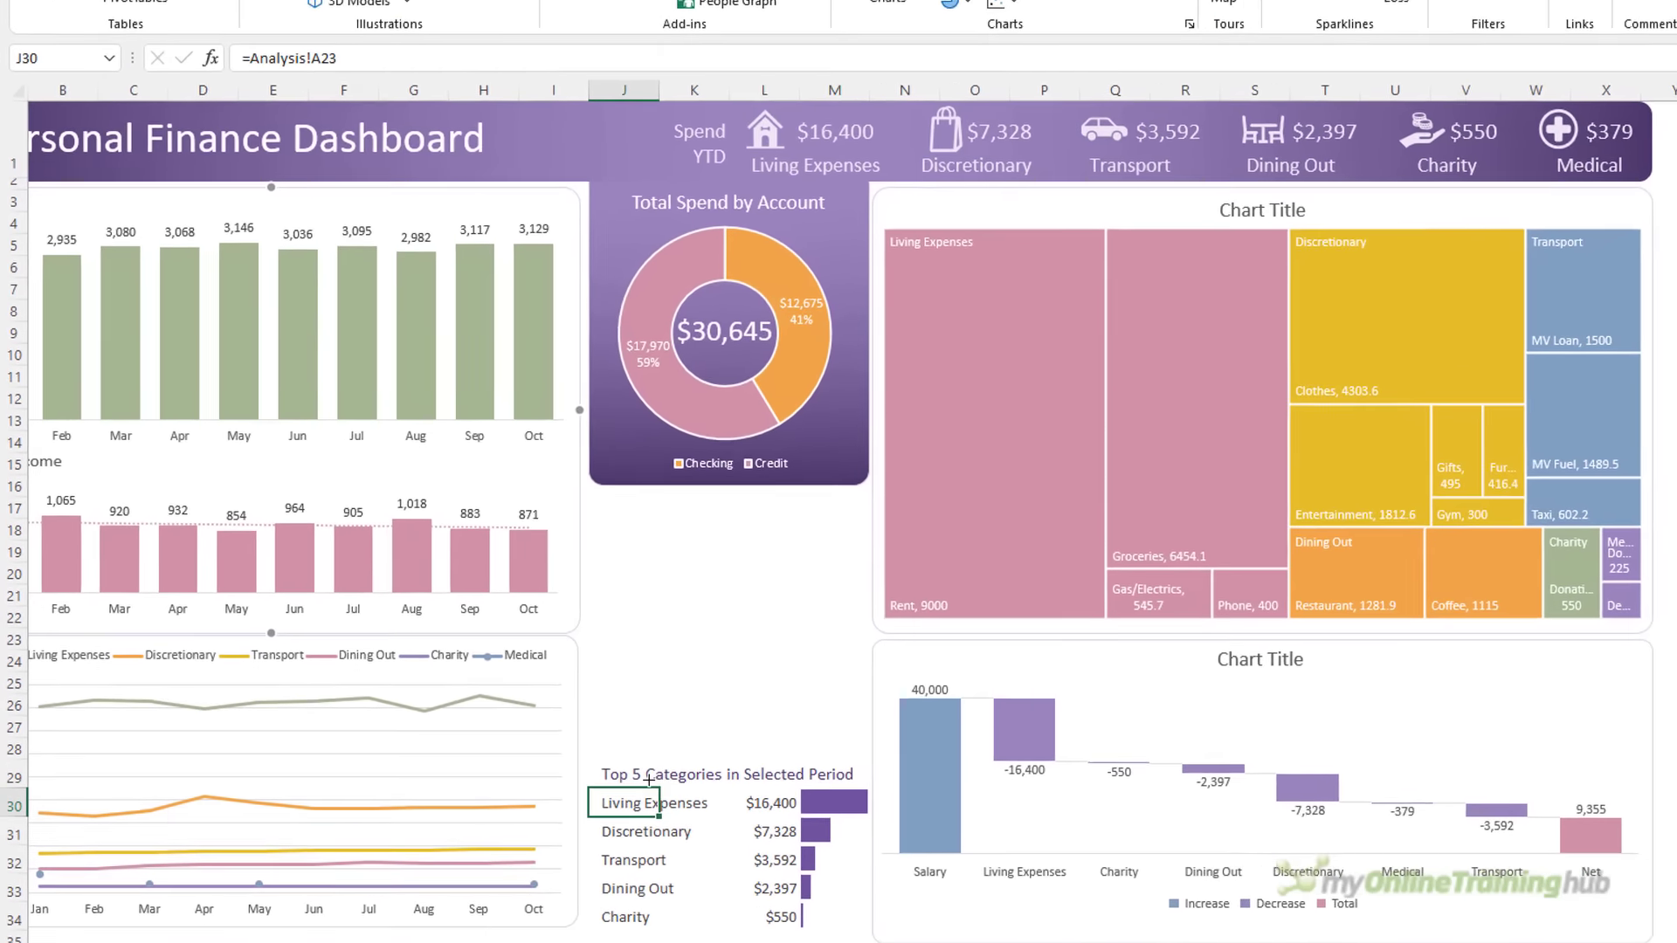
key("shift")
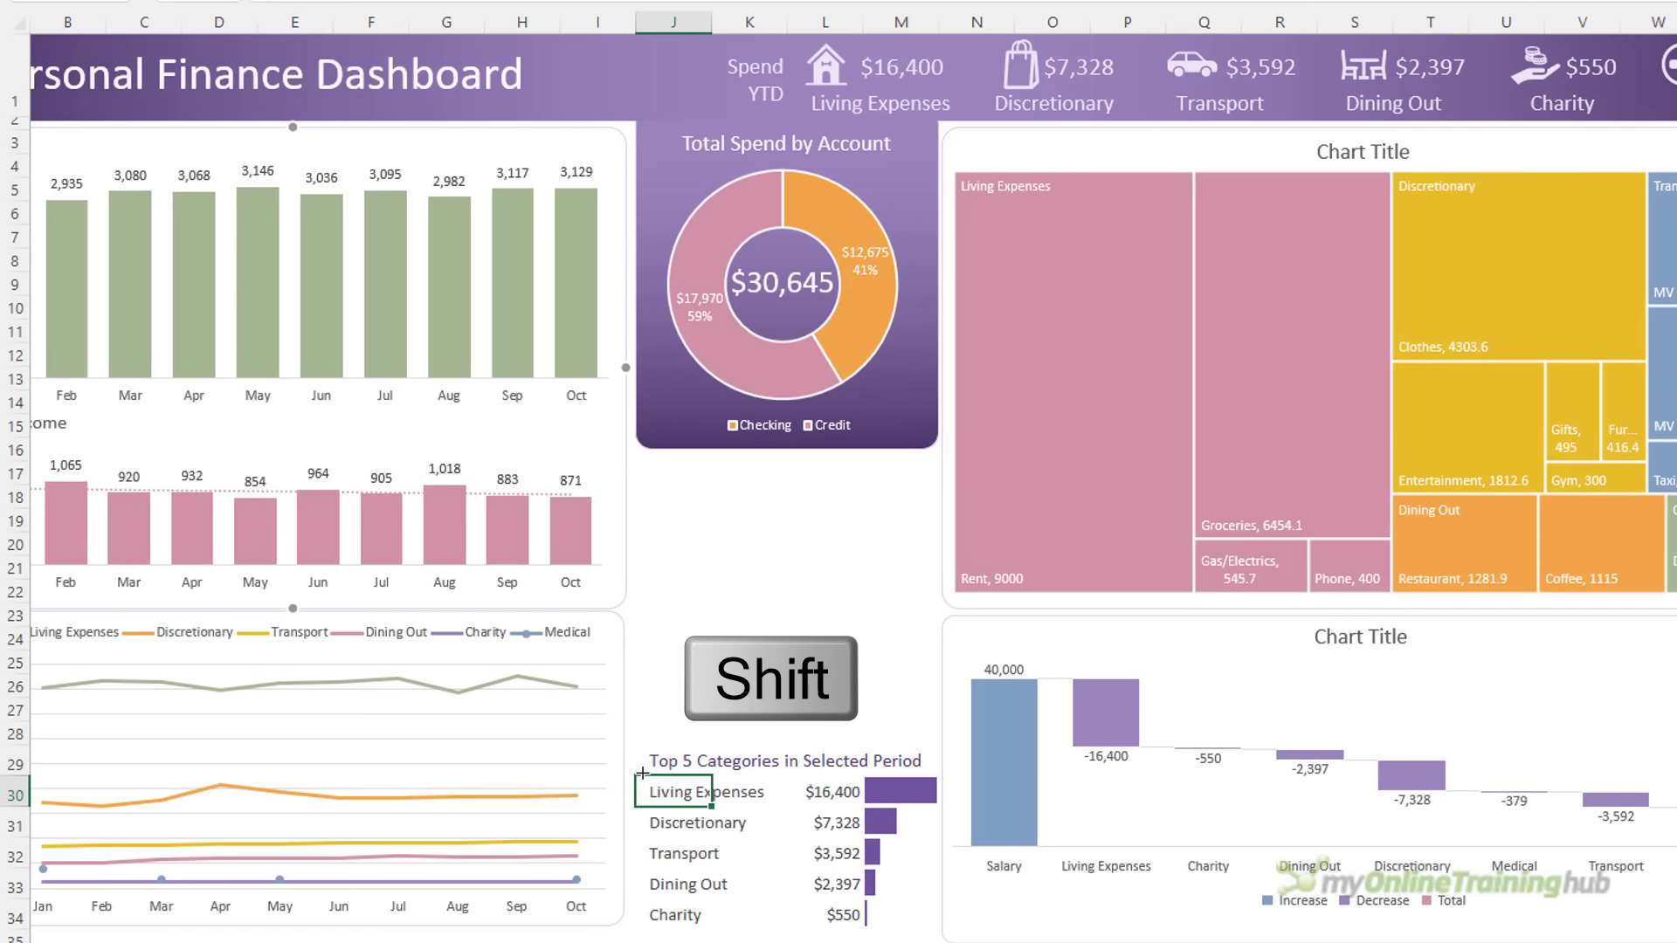
left_click_drag(666, 772, 928, 787)
left_click_drag(929, 787, 930, 787)
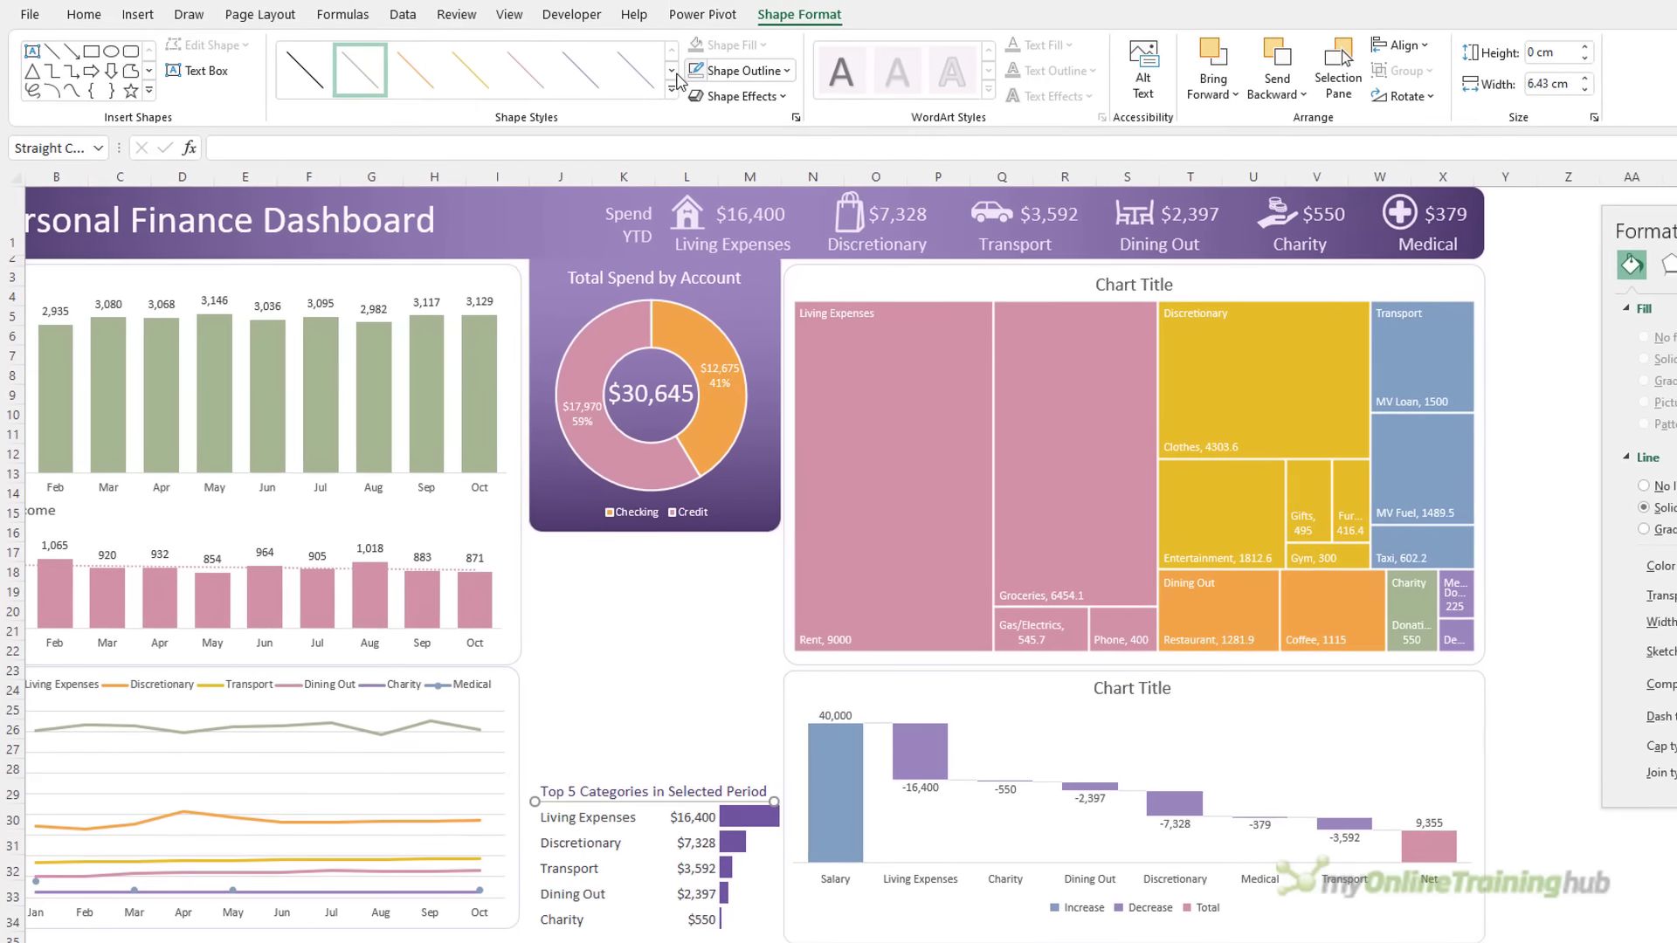
Give the underline a purple shape style
left_click(674, 85)
left_click(562, 237)
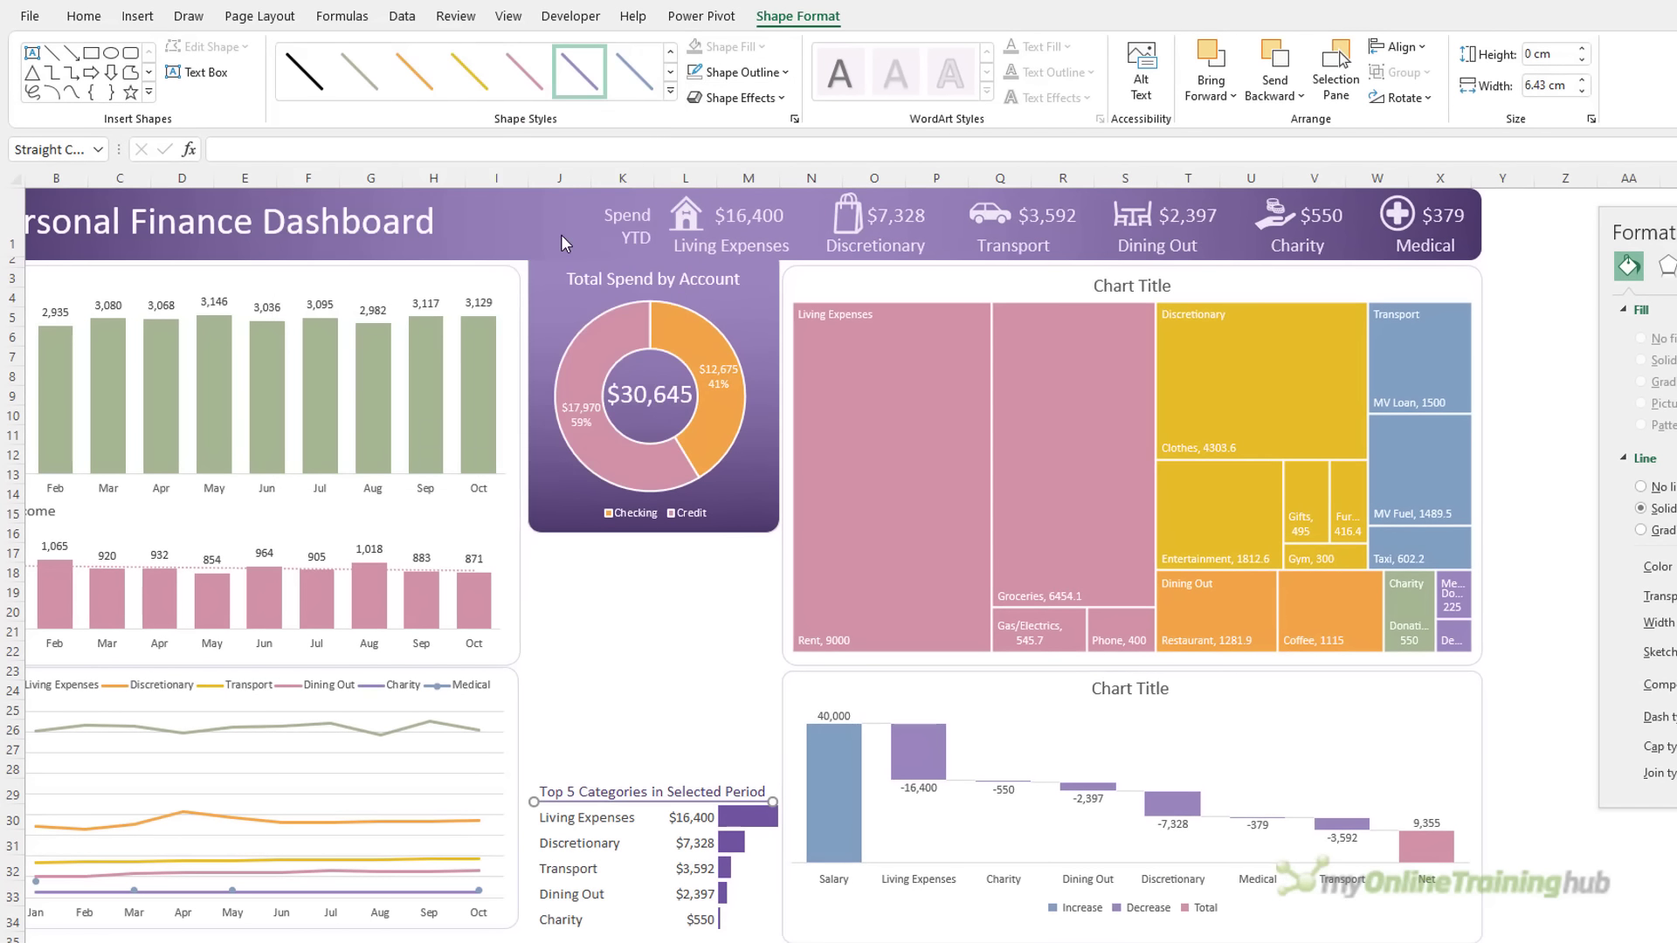
left_click(596, 635)
left_click(664, 801)
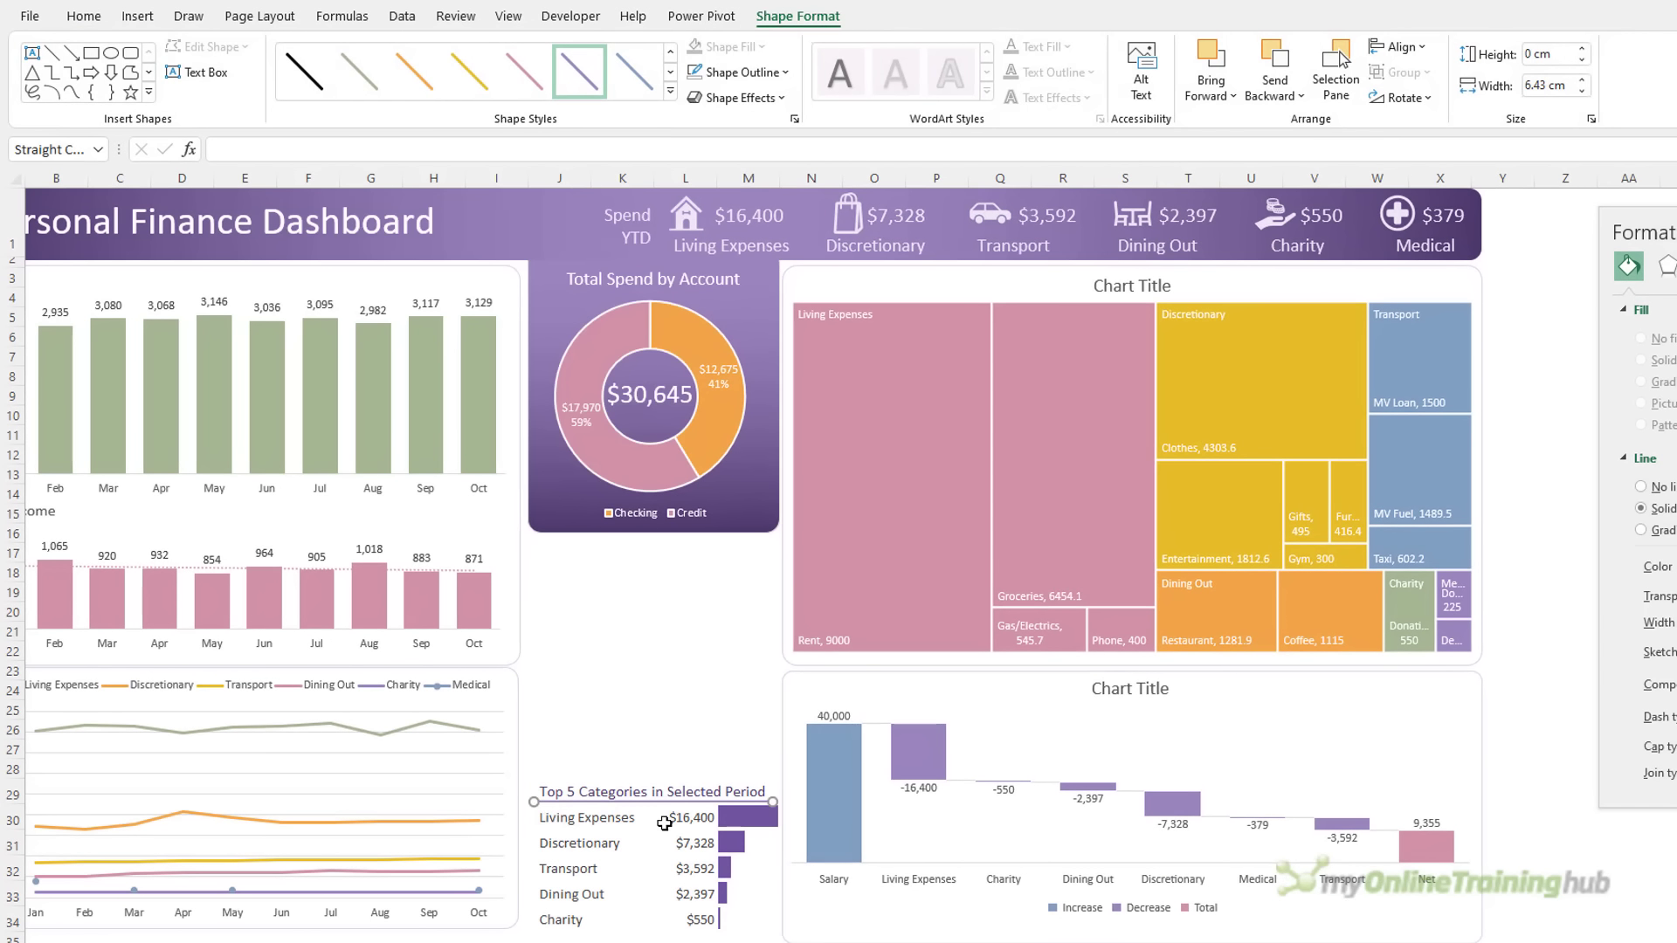
left_click(675, 731)
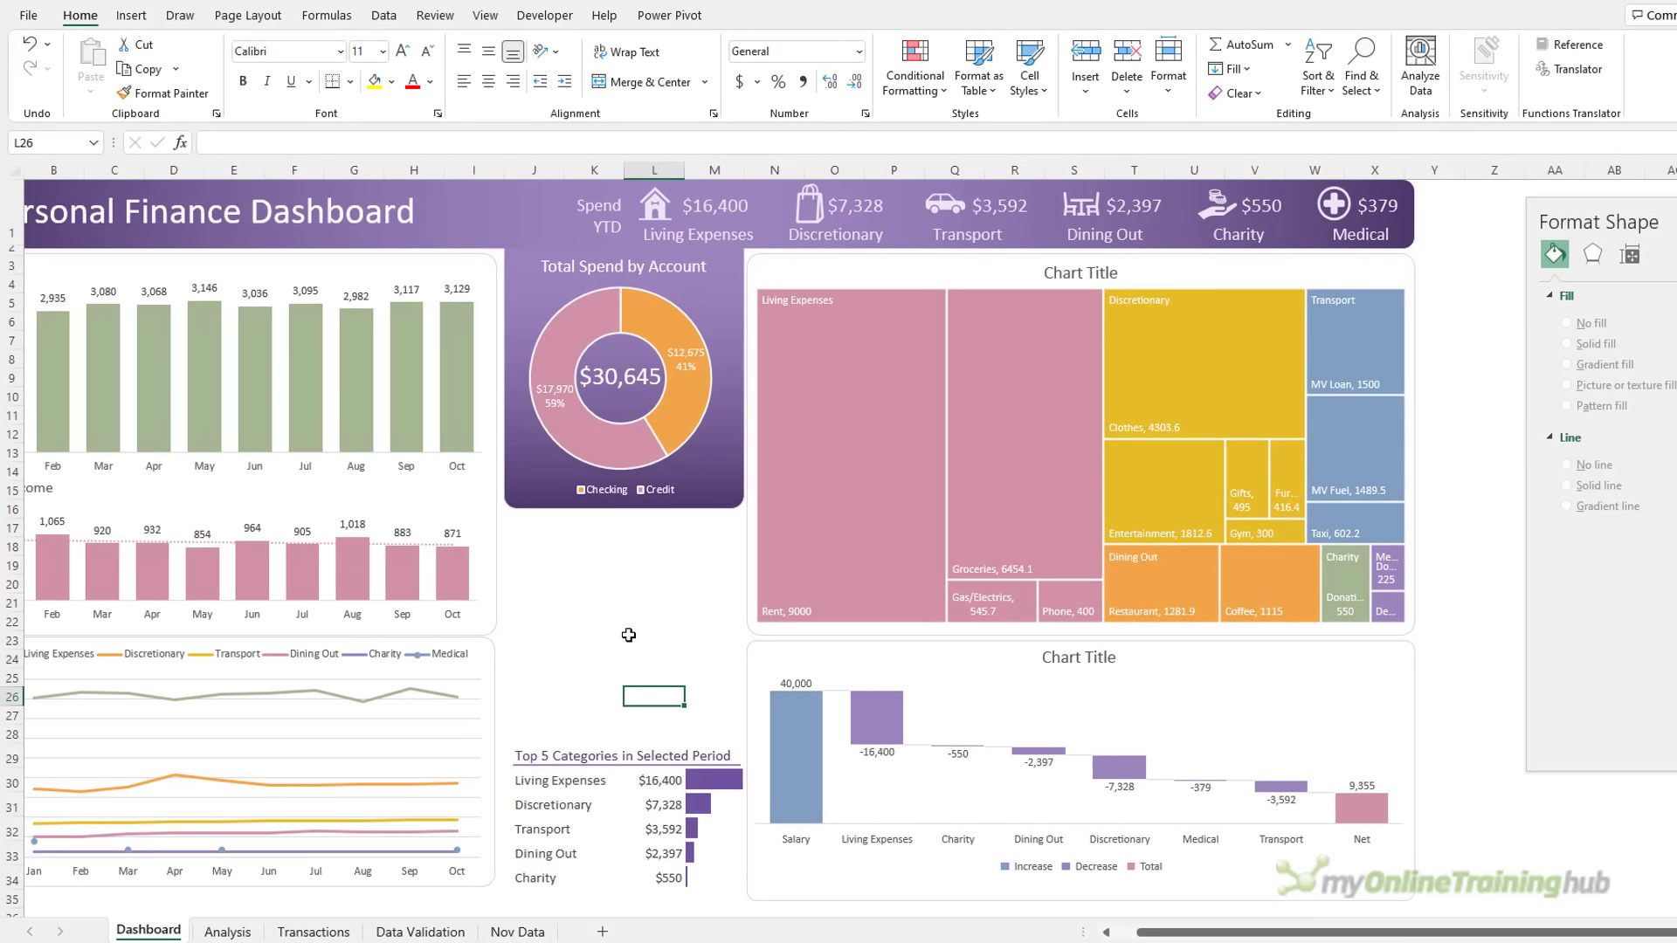
On the Analysis sheet, select the Category/Sub-category pivot and show its PivotTable Analyze tools
left_click(208, 937)
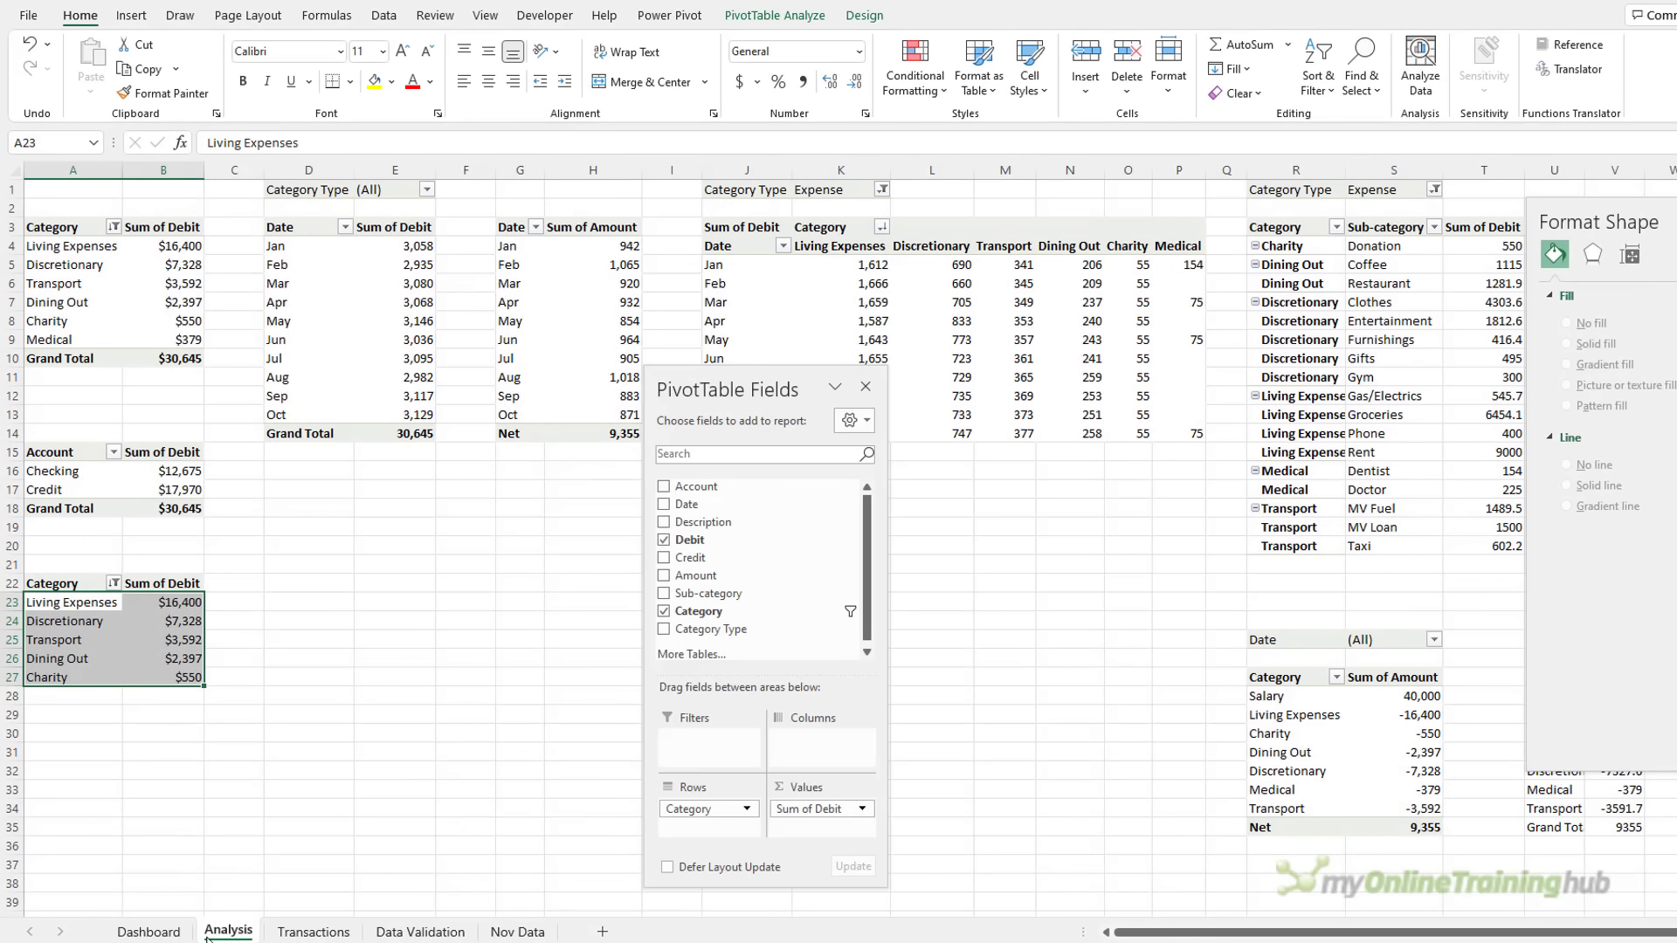
left_click(1334, 377)
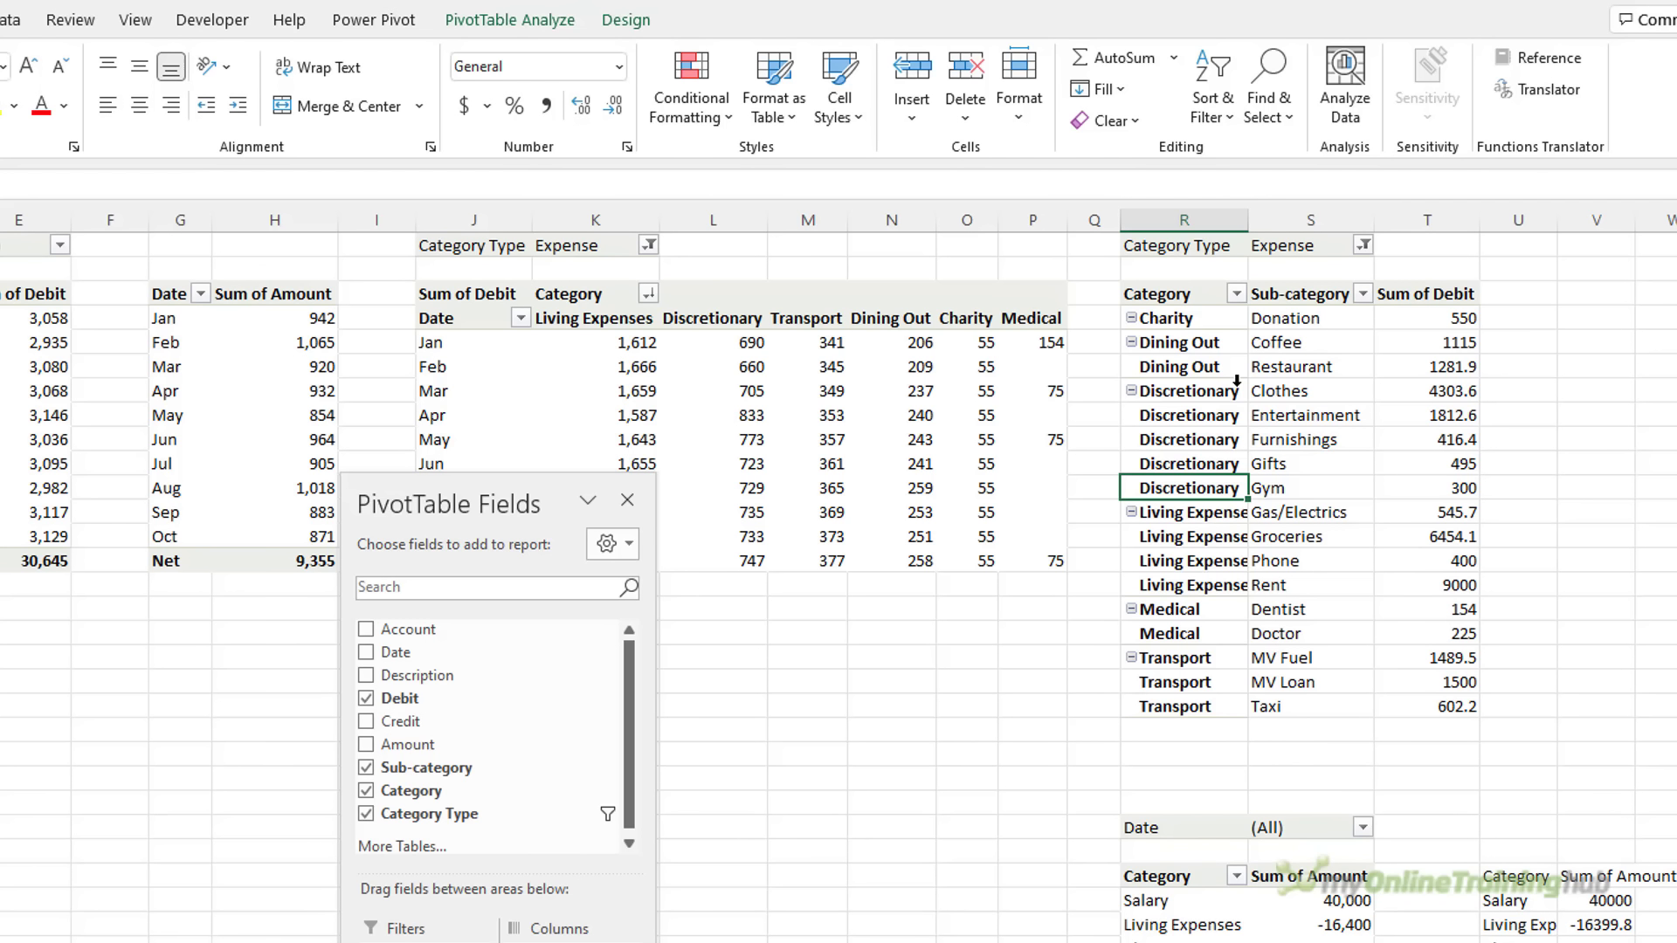
left_click(520, 25)
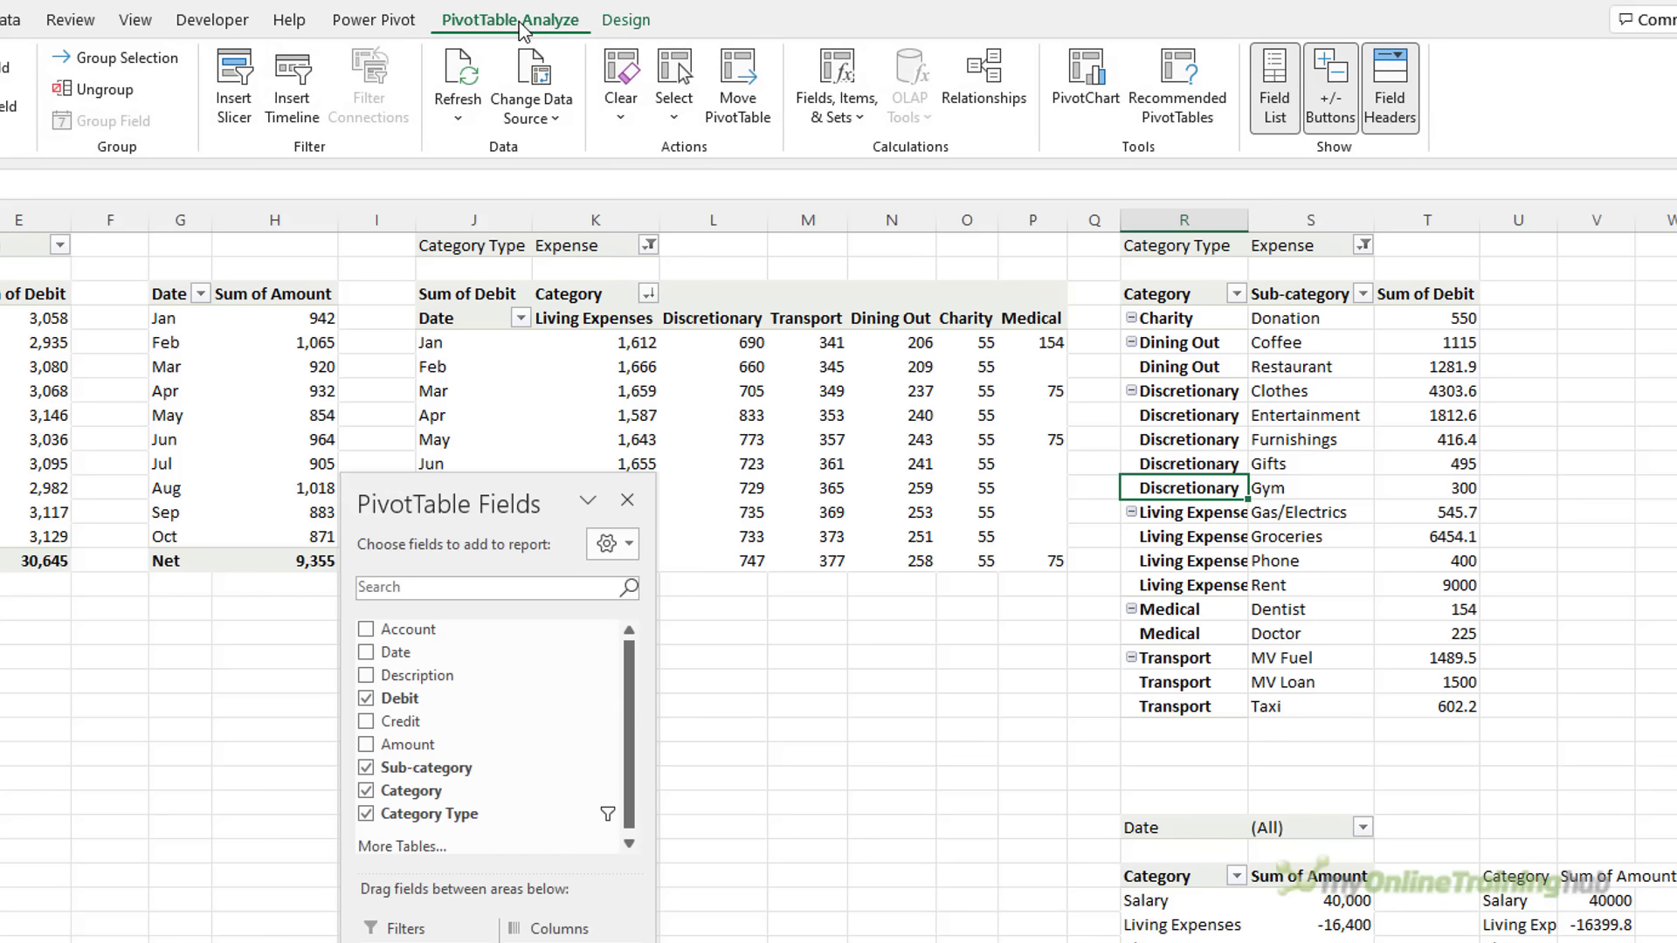
Insert Category and Date slicers for the pivot table
left_click(233, 109)
left_click(292, 540)
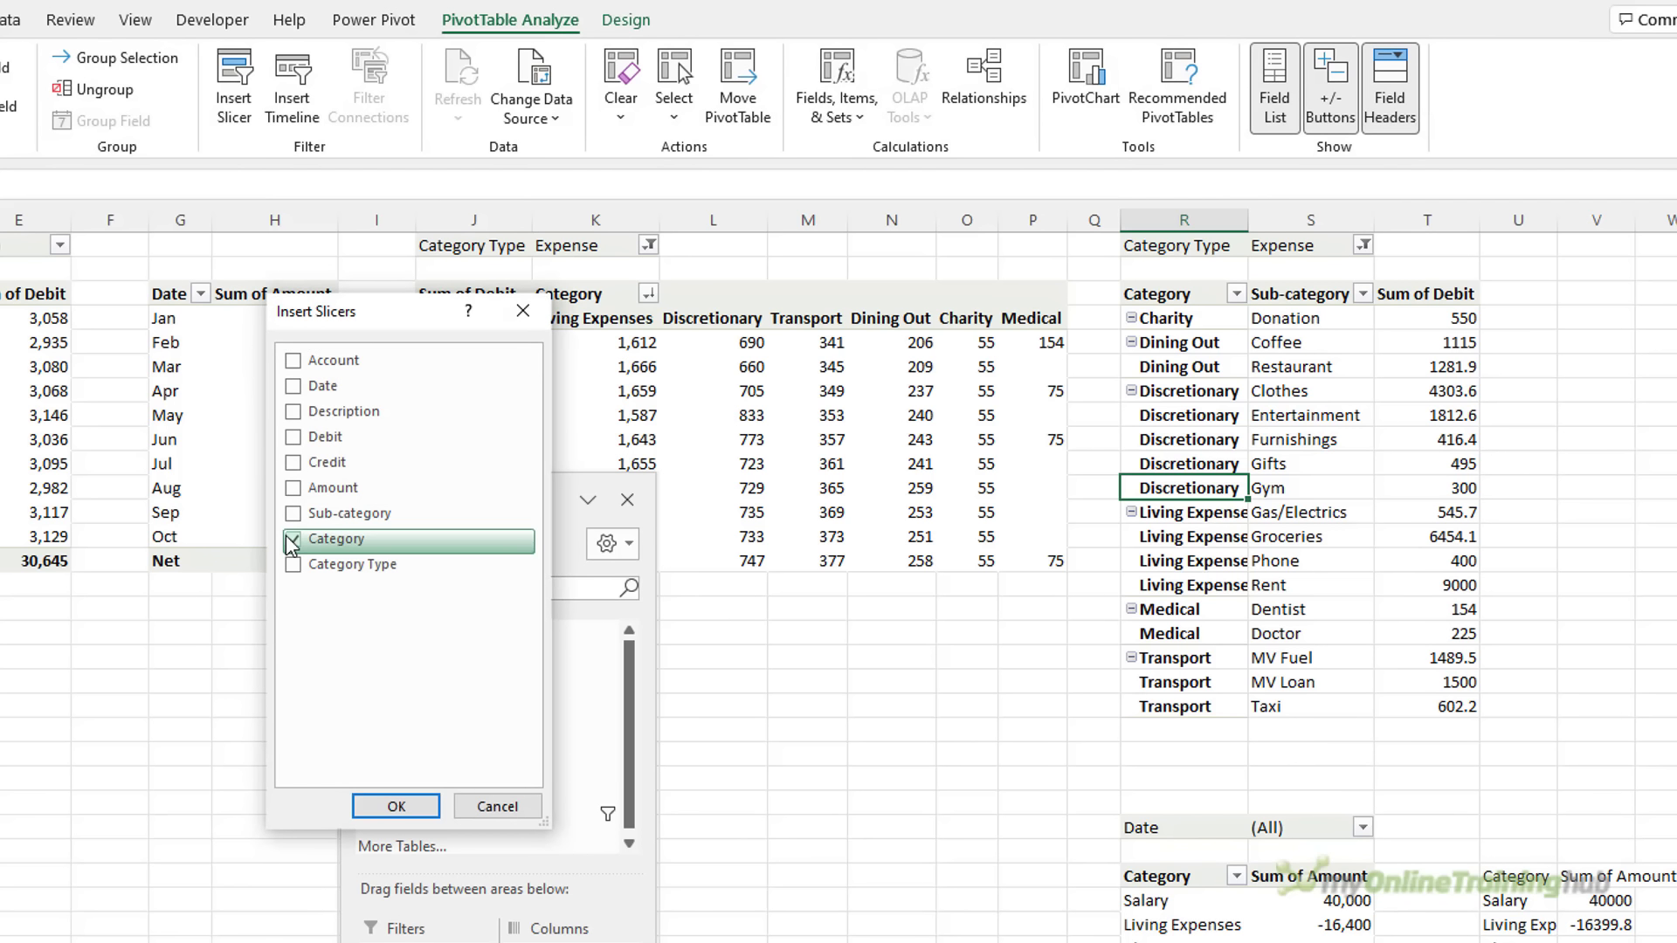
left_click(294, 387)
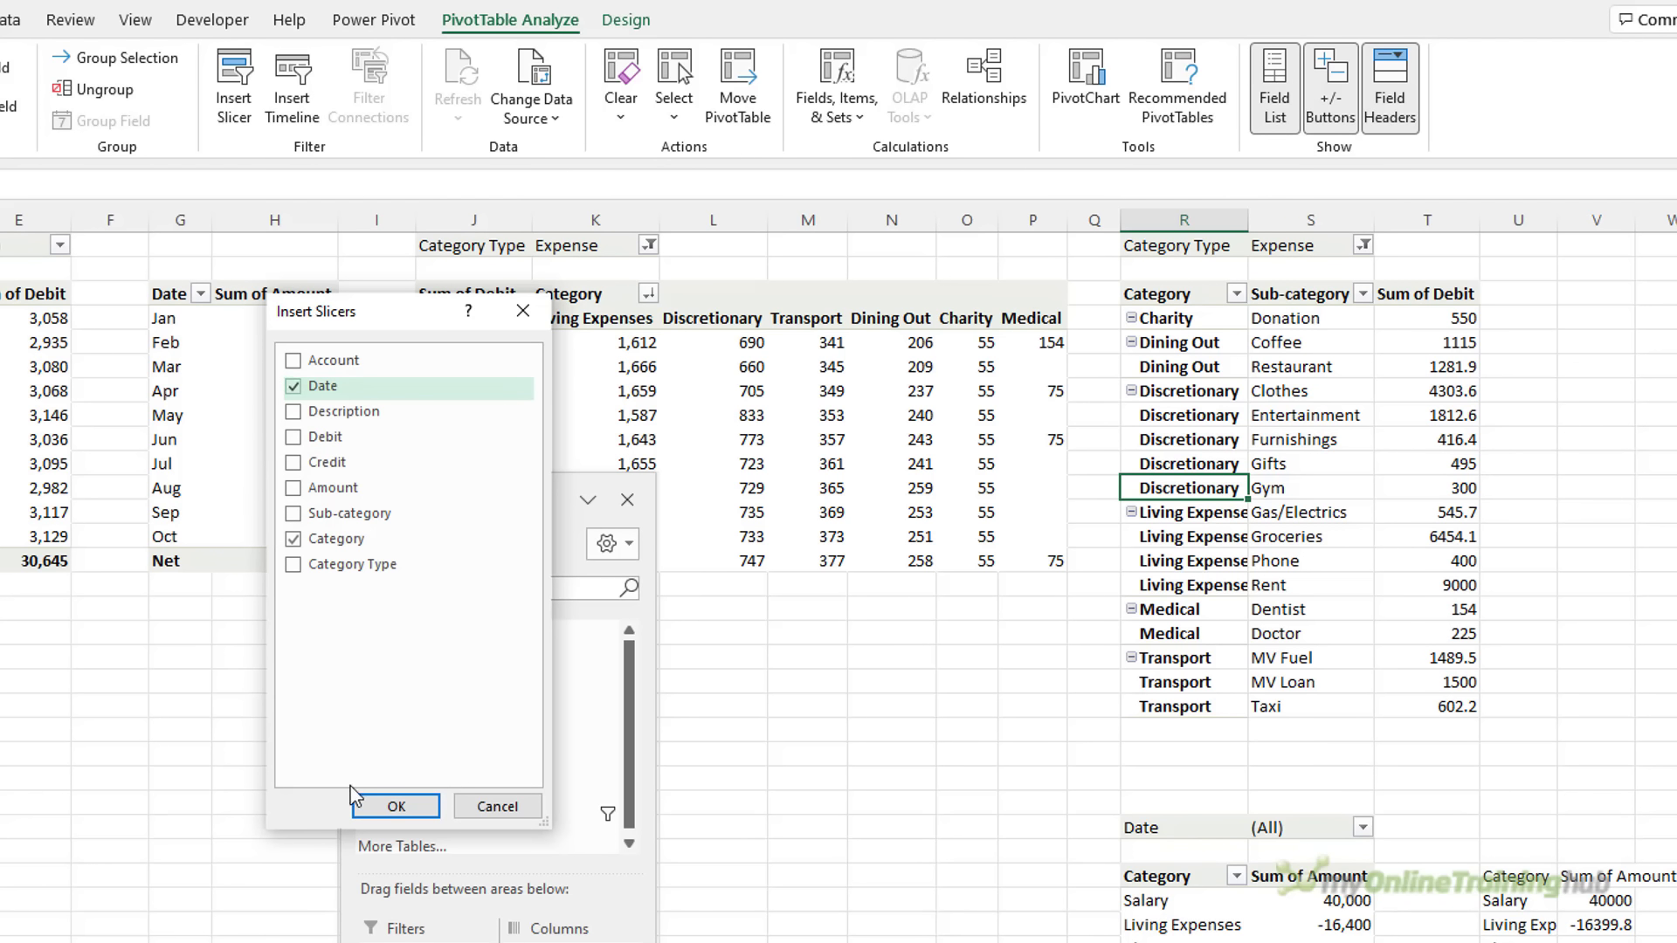
left_click(385, 804)
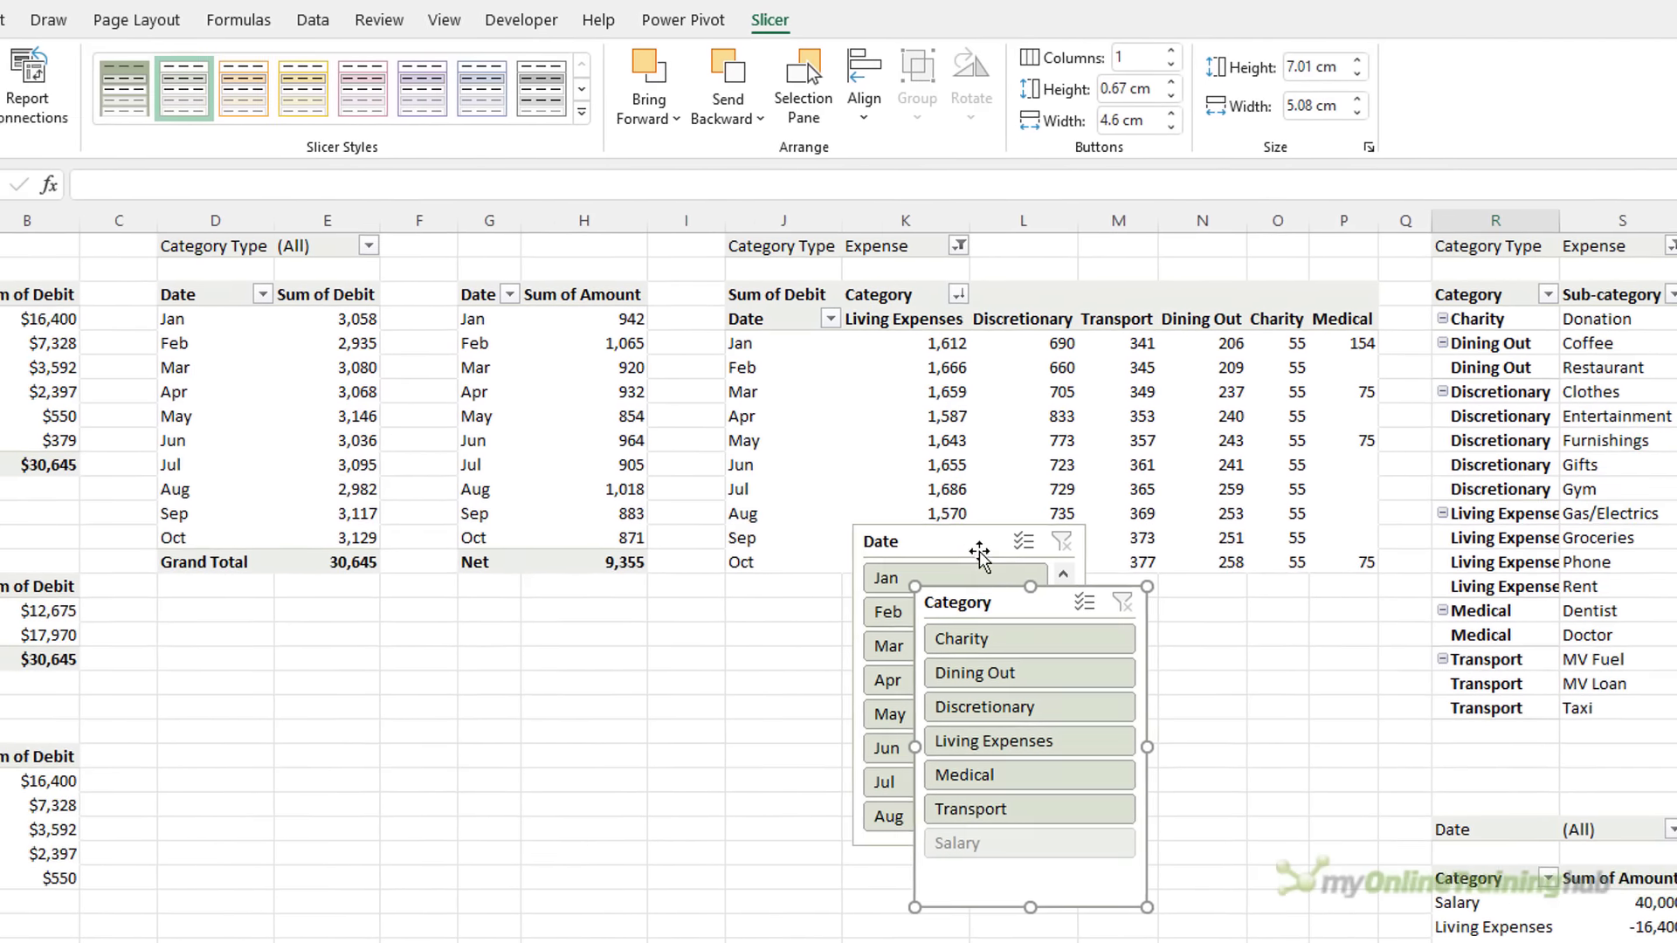
Apply the dark purple slicer style to both slicers
left_click(979, 553, "ctrl")
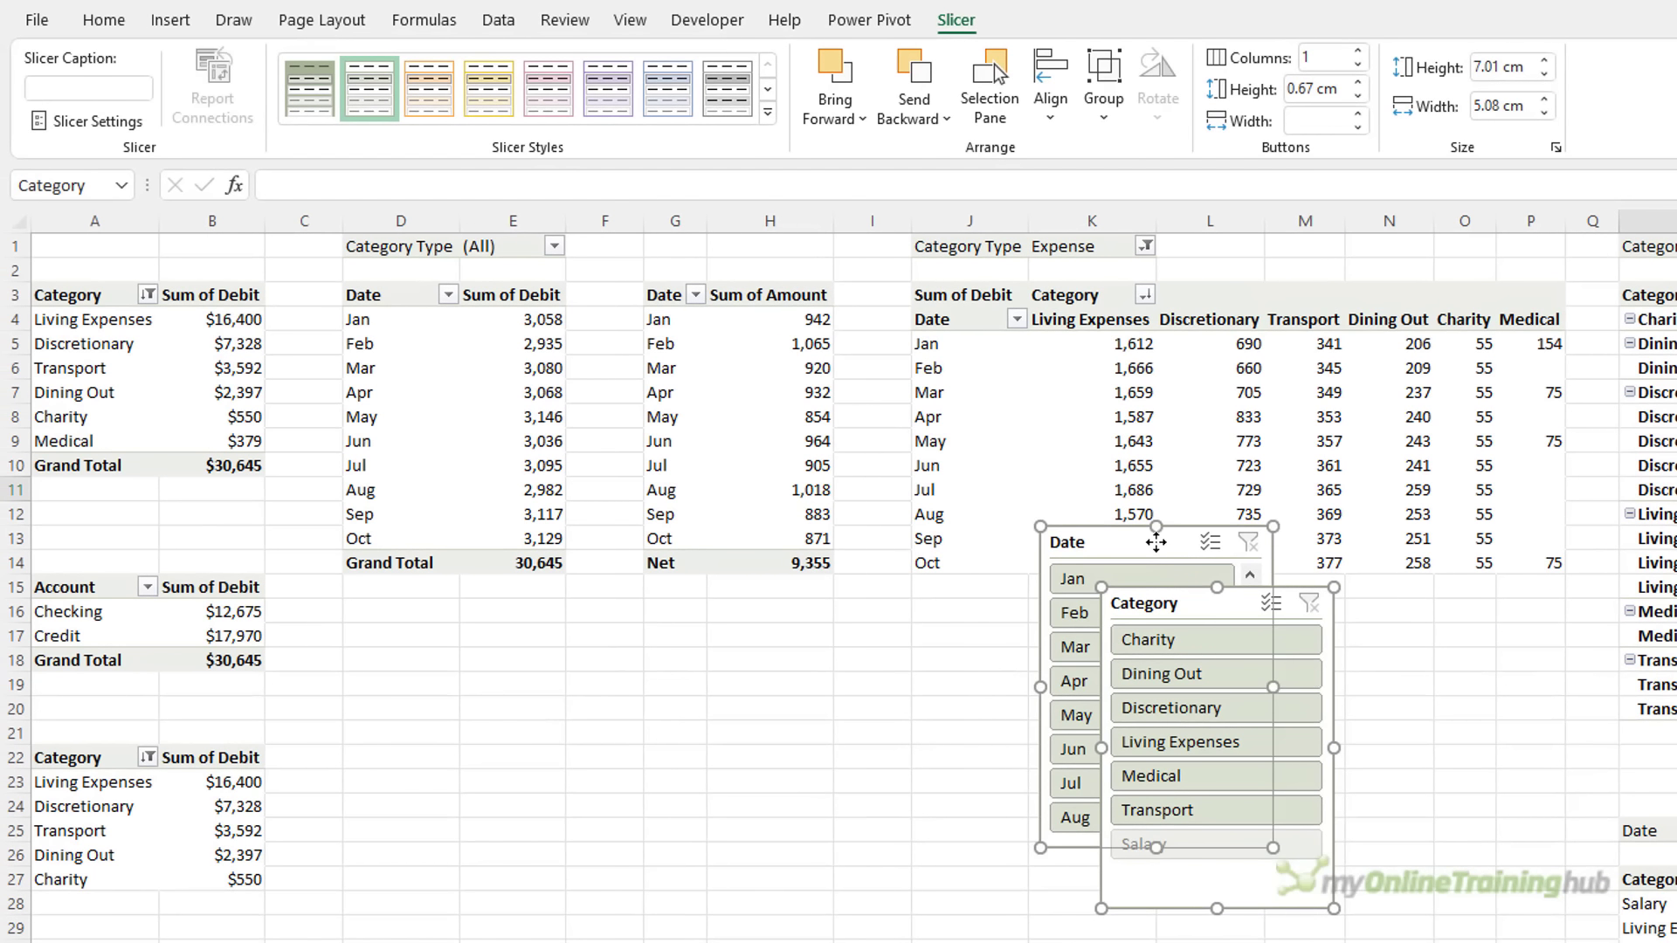
left_click(767, 112)
left_click(542, 342)
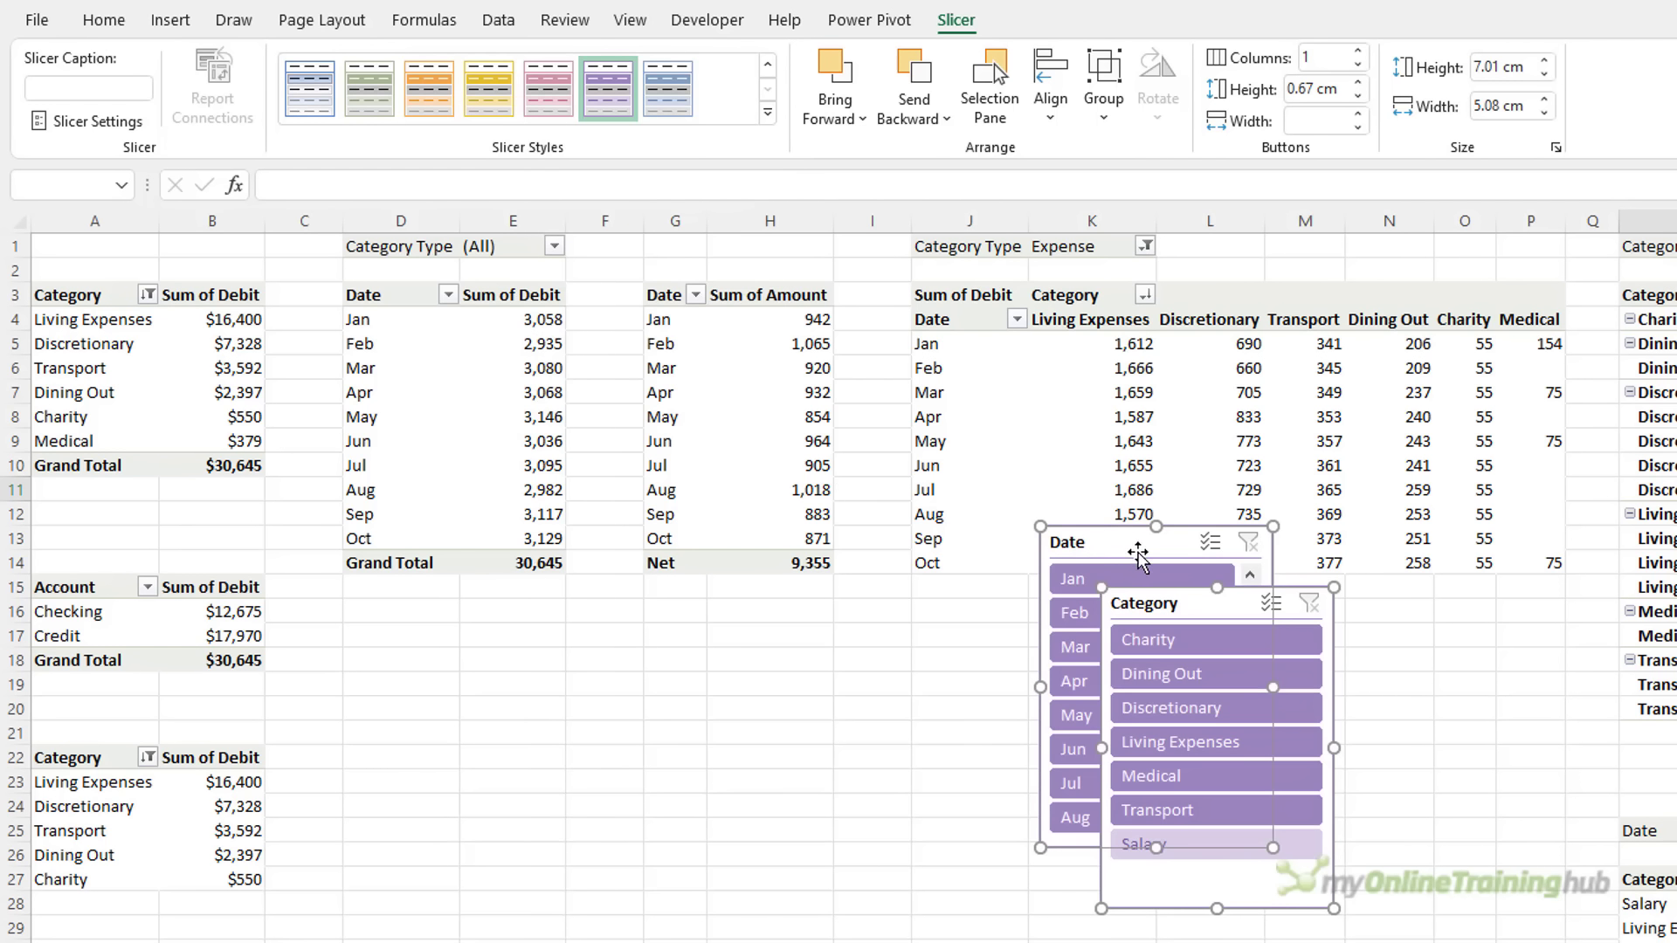
Place the Date slicer beside the Category slicer and show its months in 2 columns
left_click_drag(1124, 543, 936, 540)
left_click(1209, 611)
left_click_drag(950, 547, 705, 599)
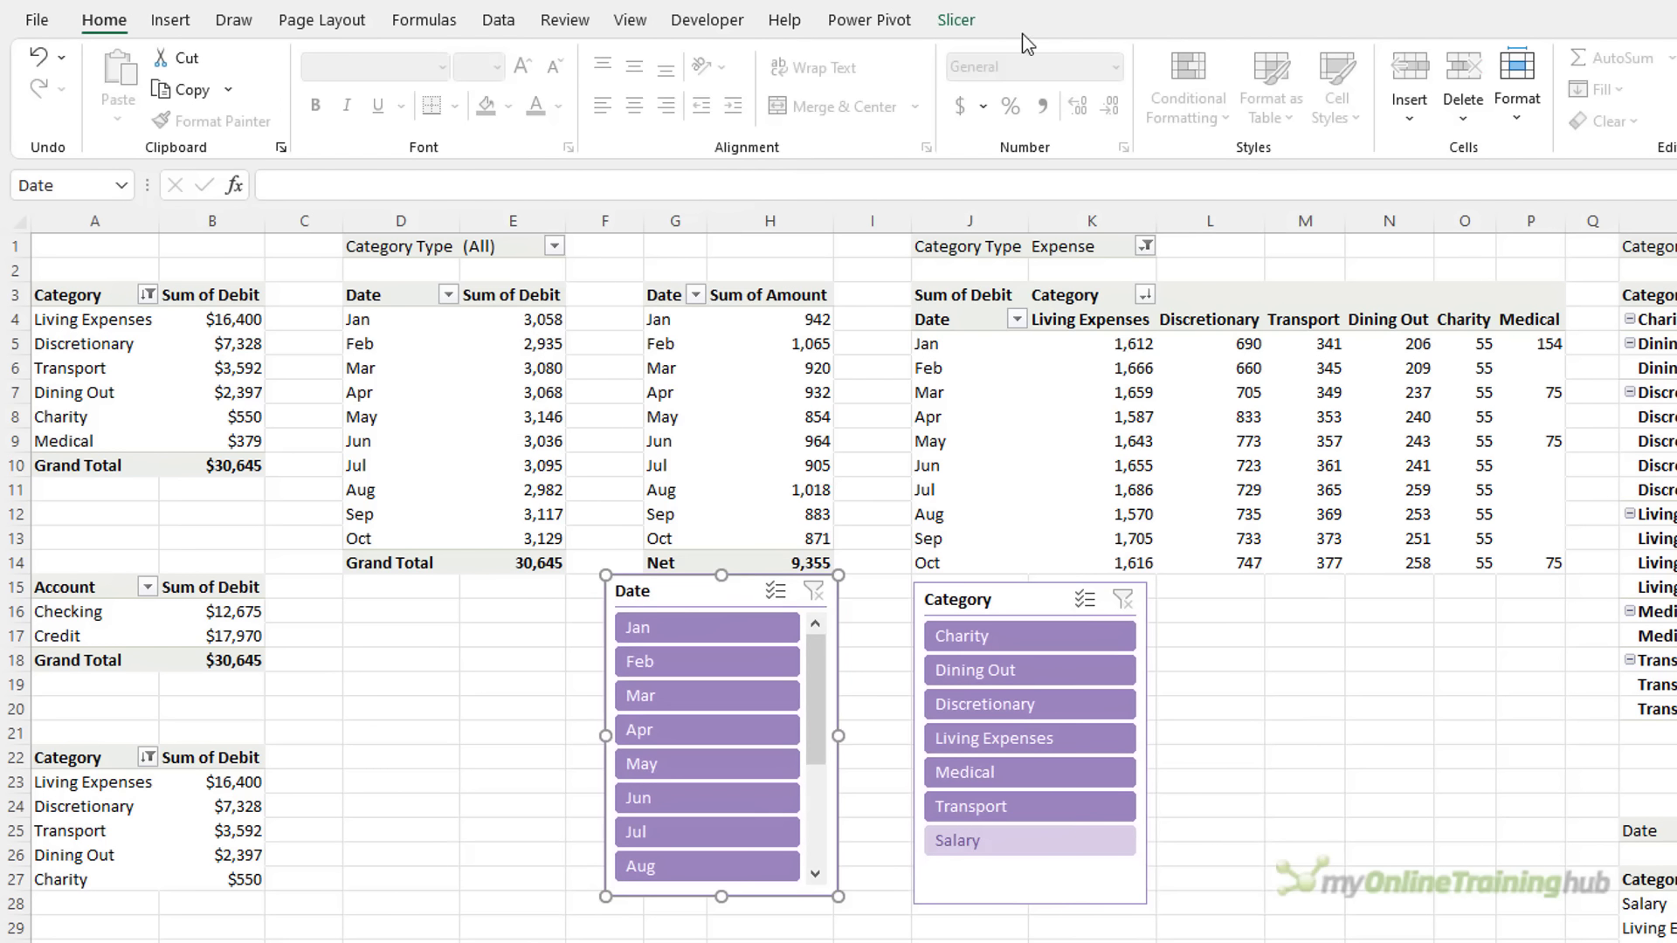
left_click(956, 20)
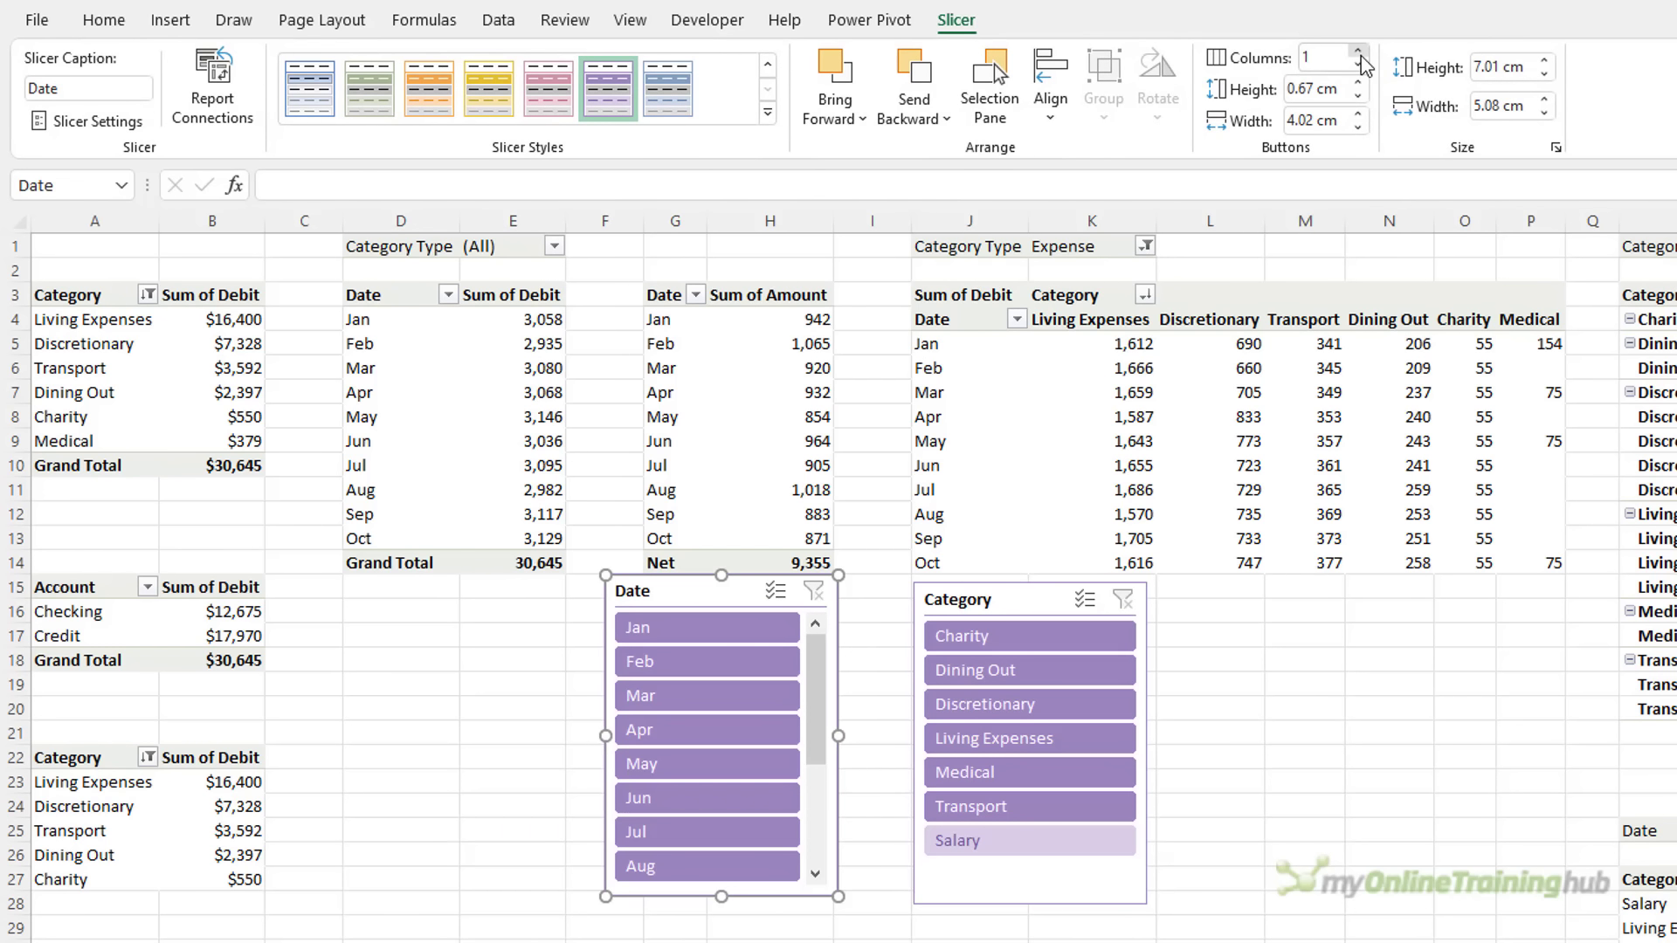
left_click(1361, 54)
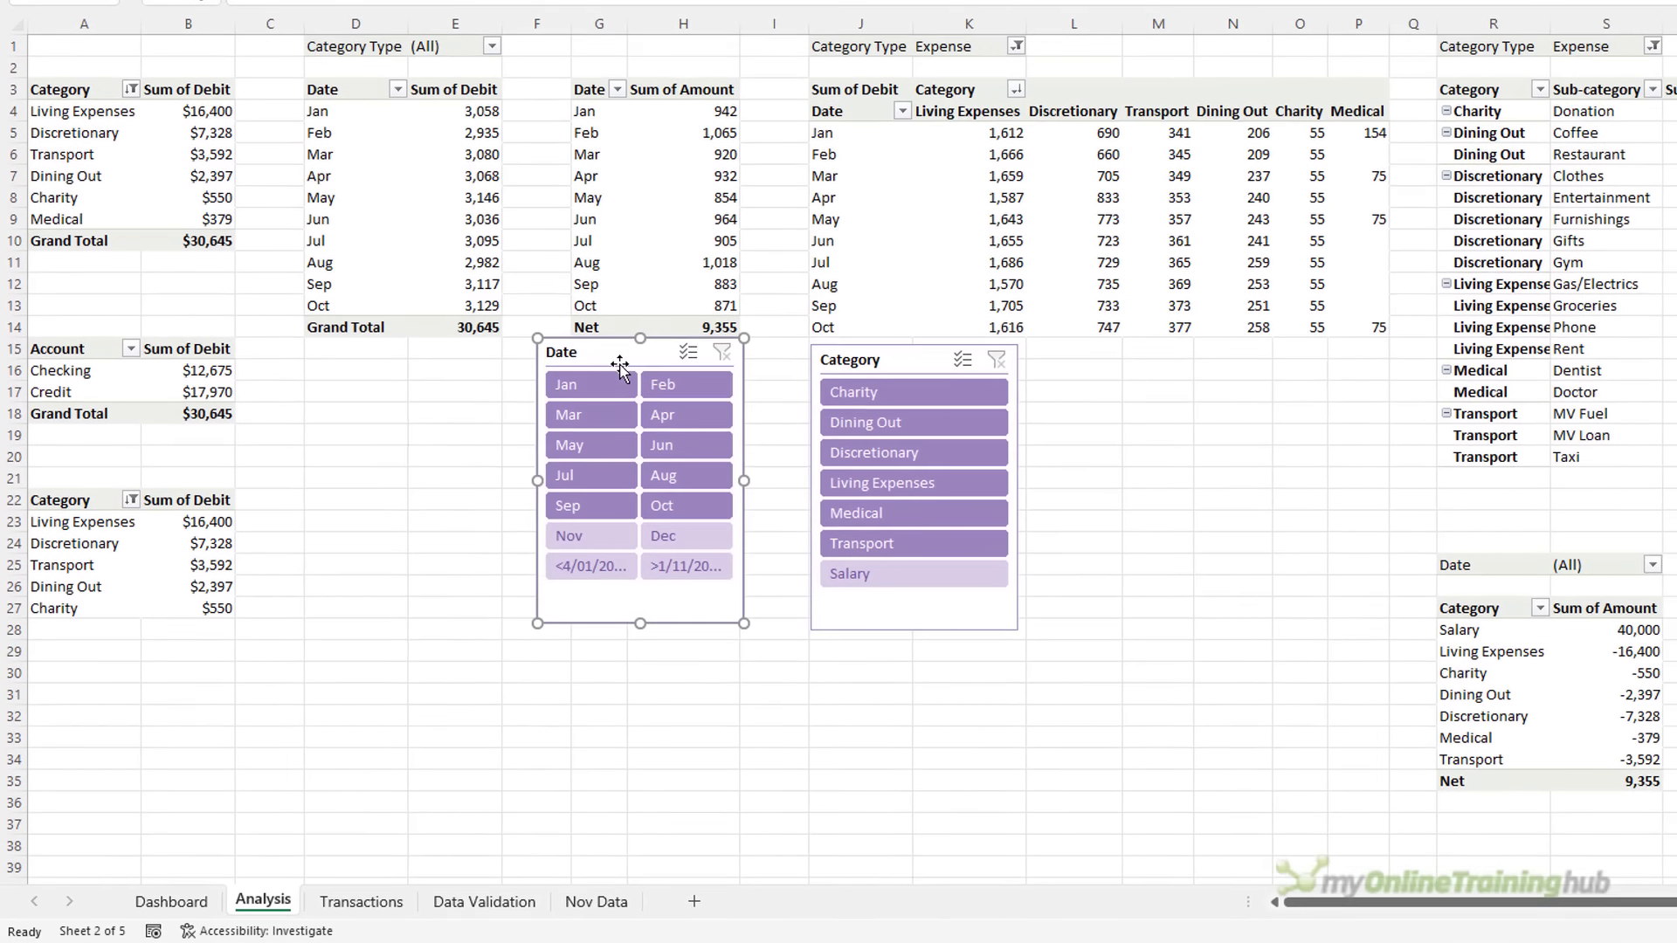
Caption the Date slicer 'Mth', hide items with no data, and narrow it
right_click(618, 358)
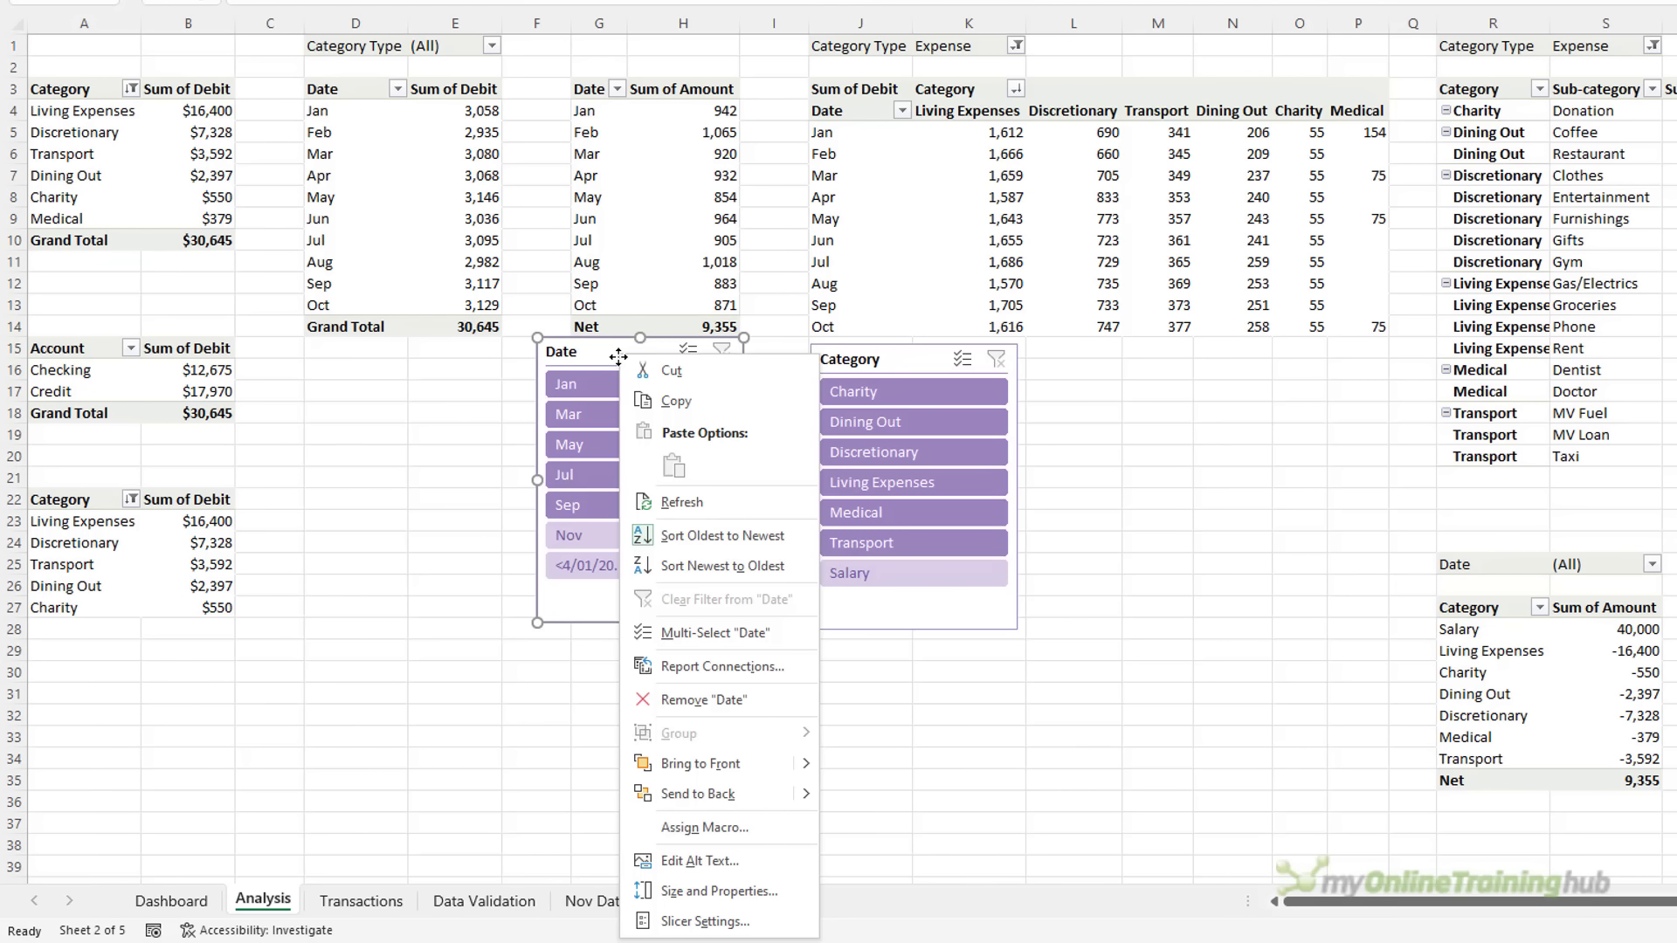
left_click(706, 921)
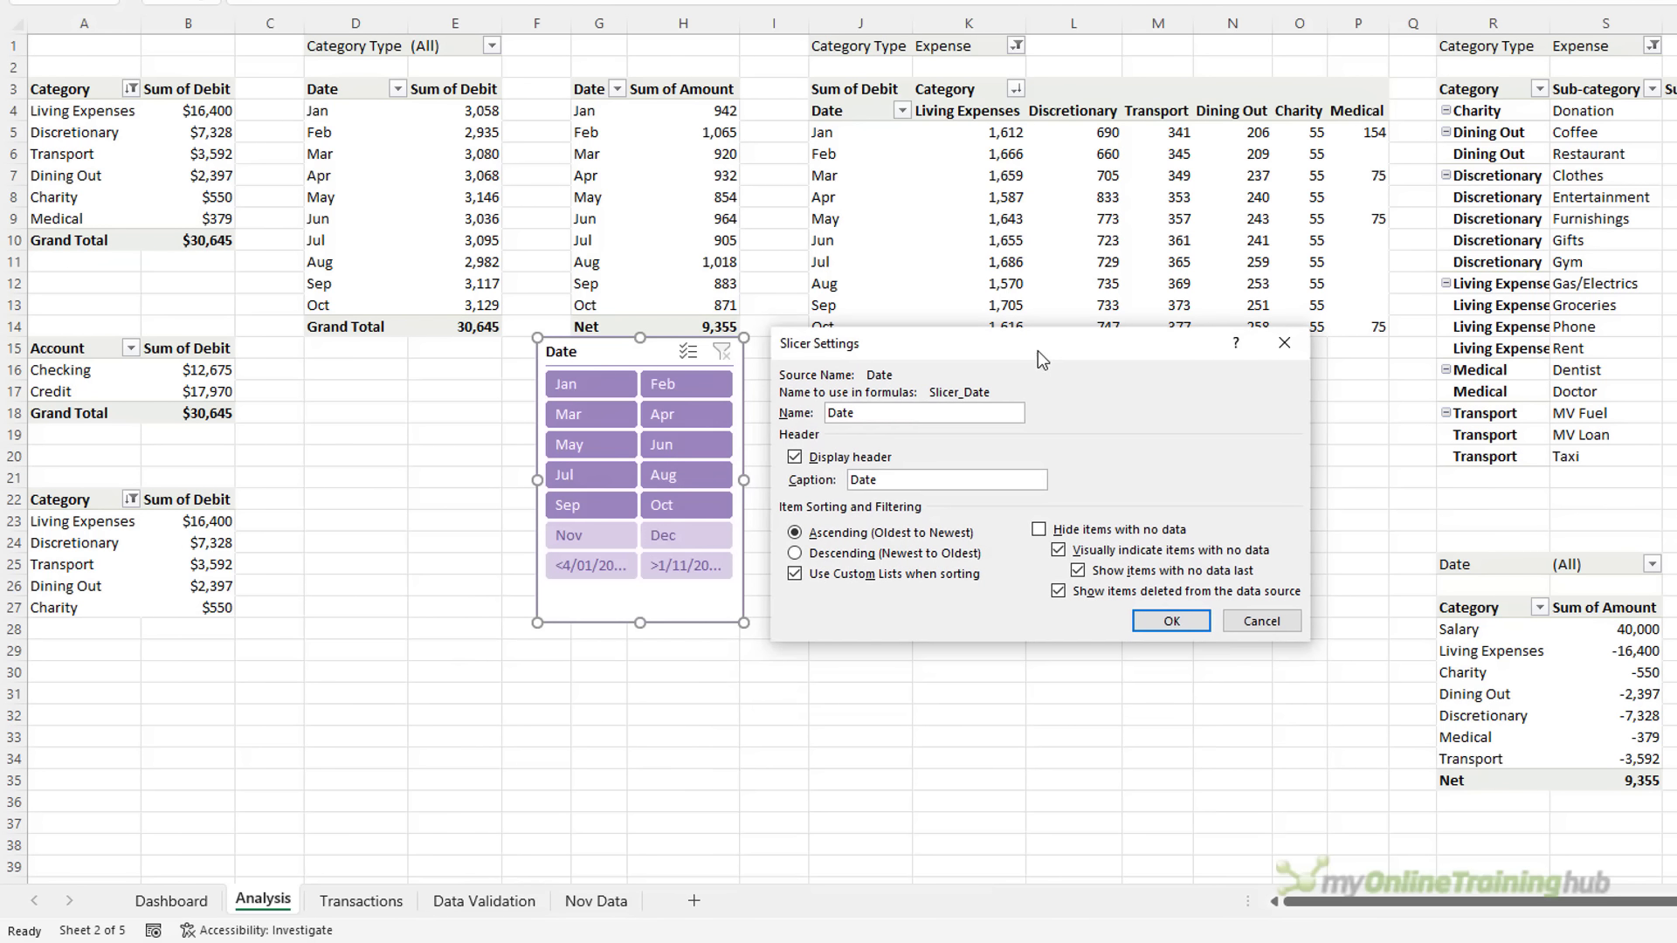
left_click_drag(907, 479, 769, 474)
left_click(1039, 529)
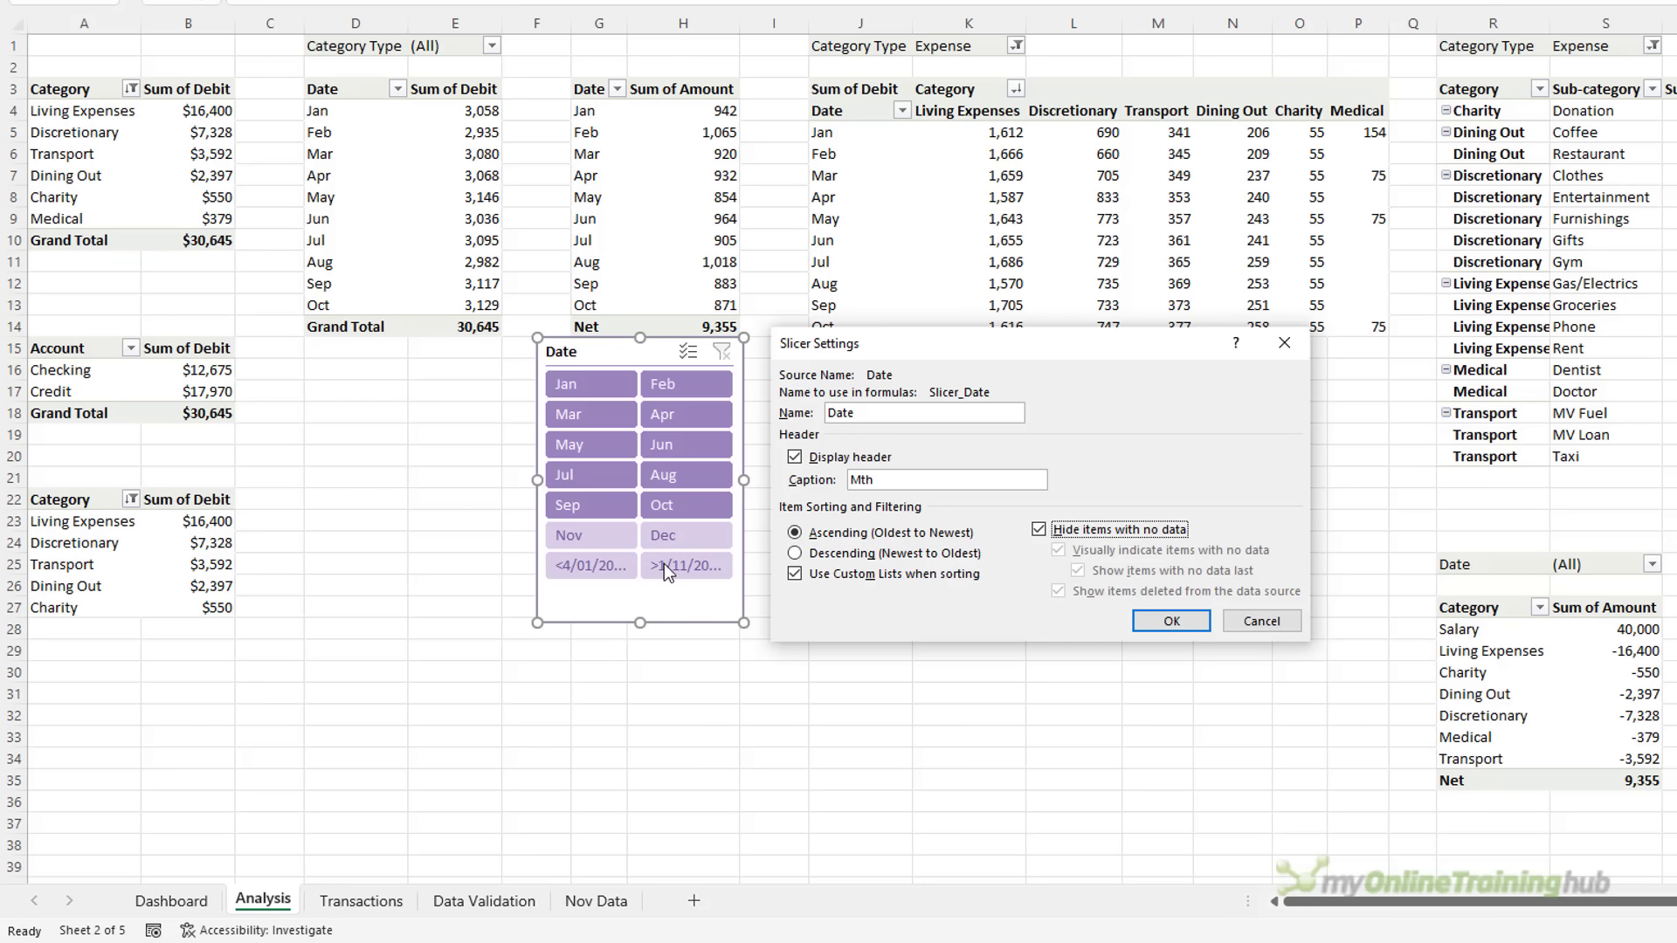
left_click(1156, 622)
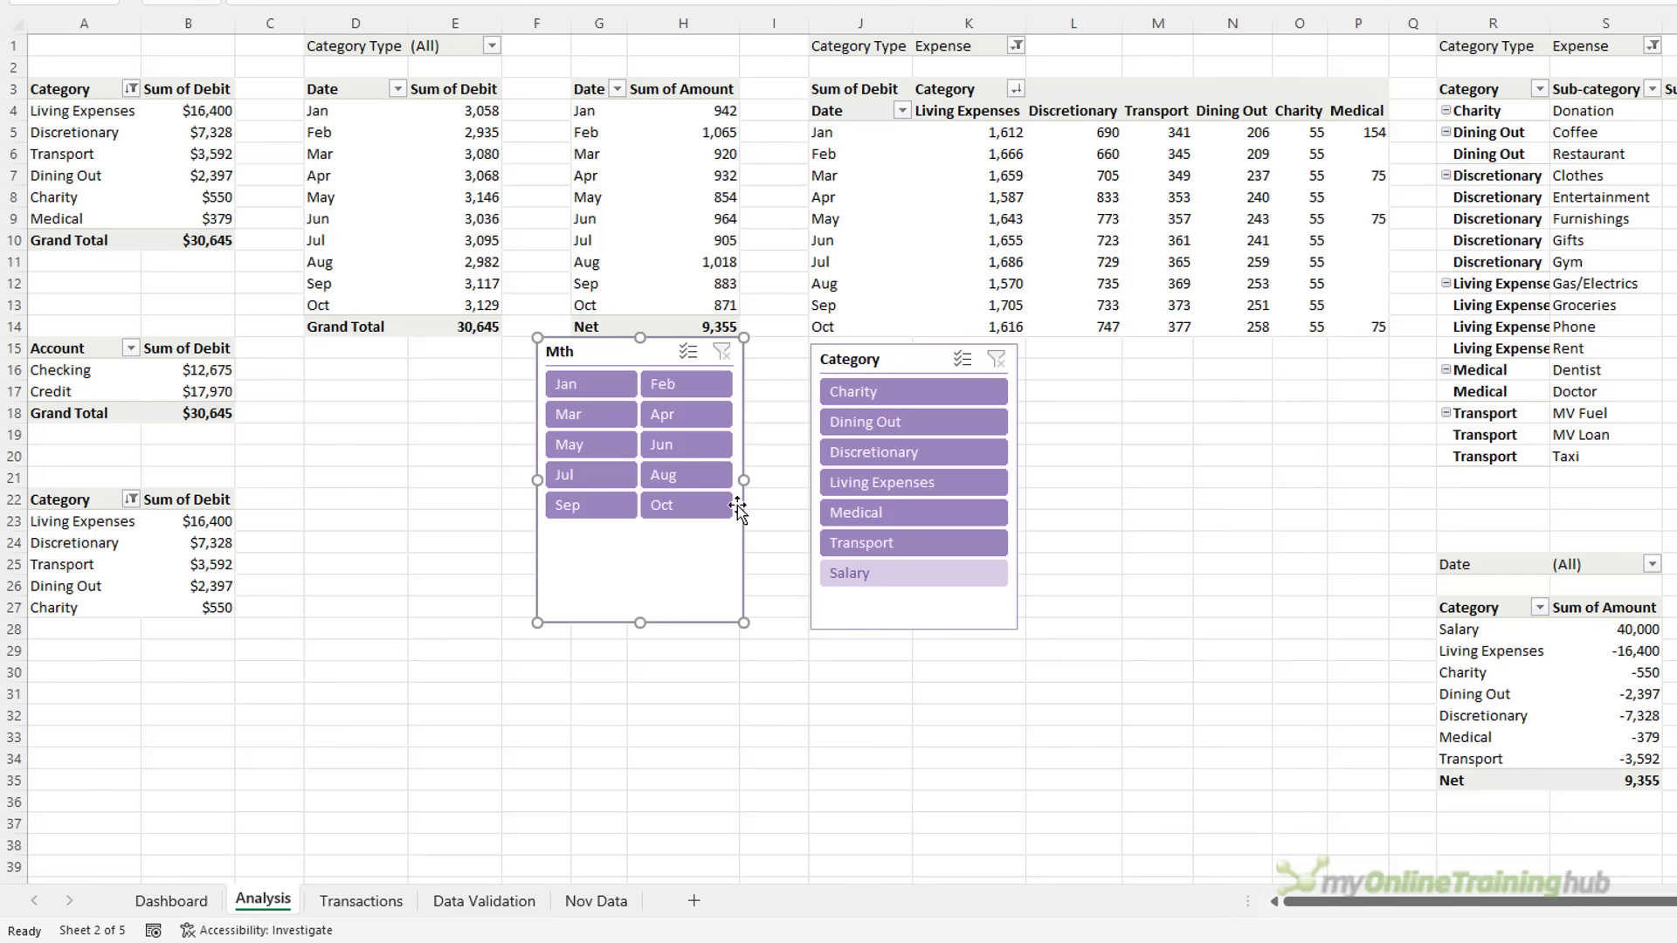
left_click_drag(744, 480, 682, 479)
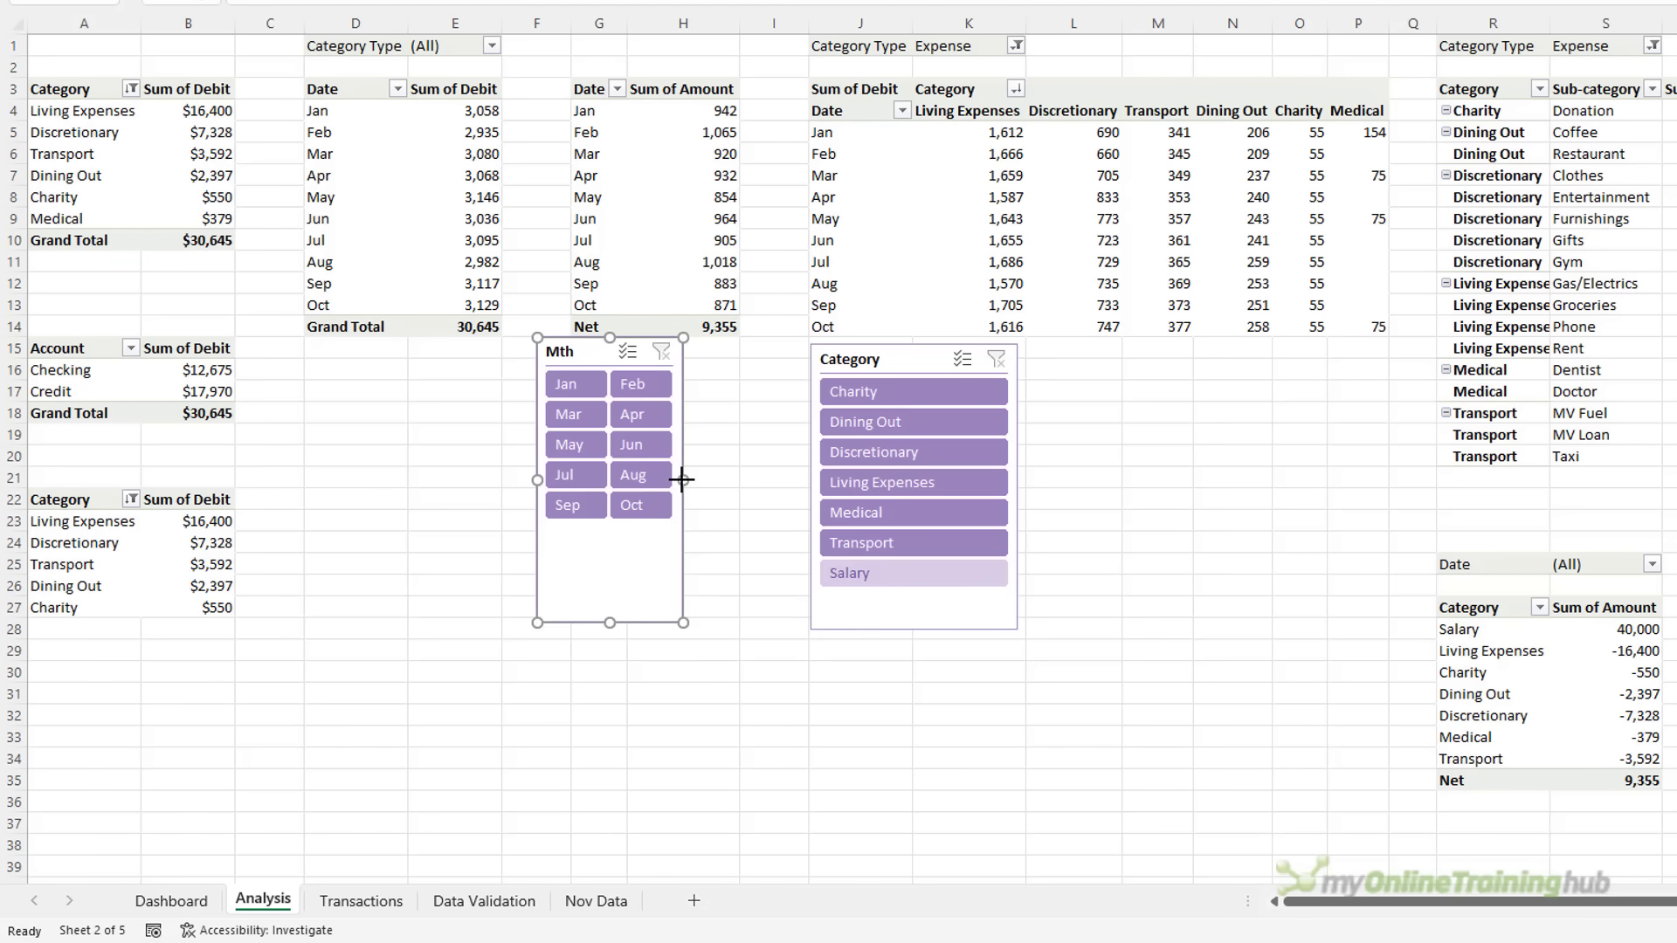
Make the Category slicer hide items with no data, dropping Salary
left_click(892, 364)
right_click(894, 363)
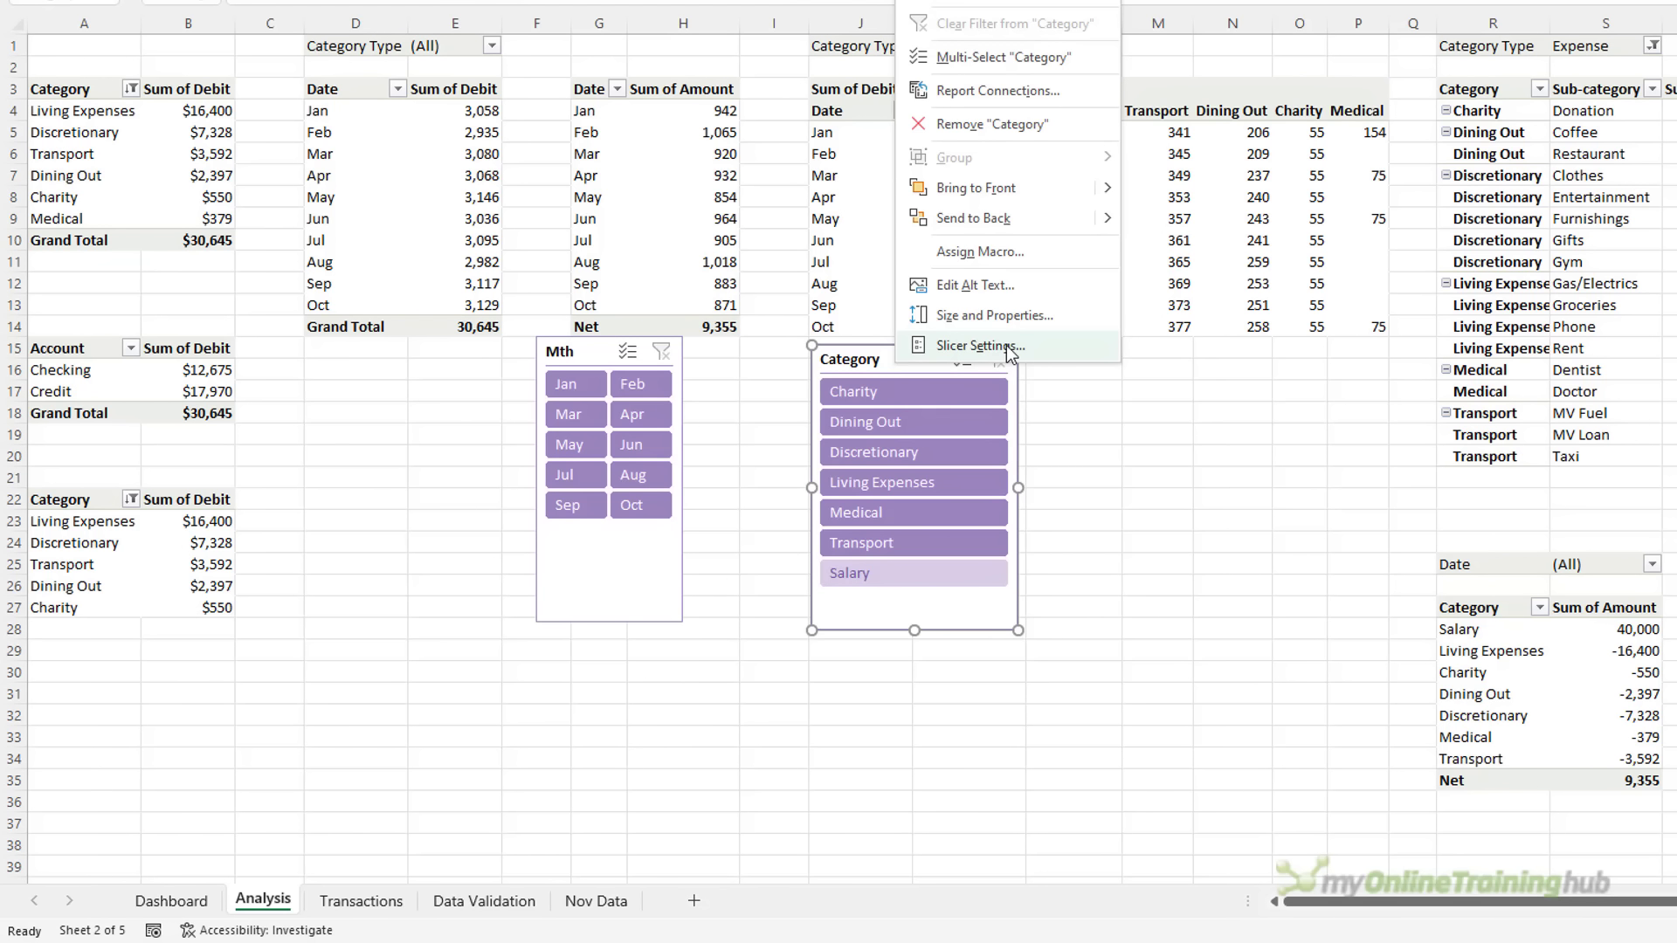
left_click(1009, 346)
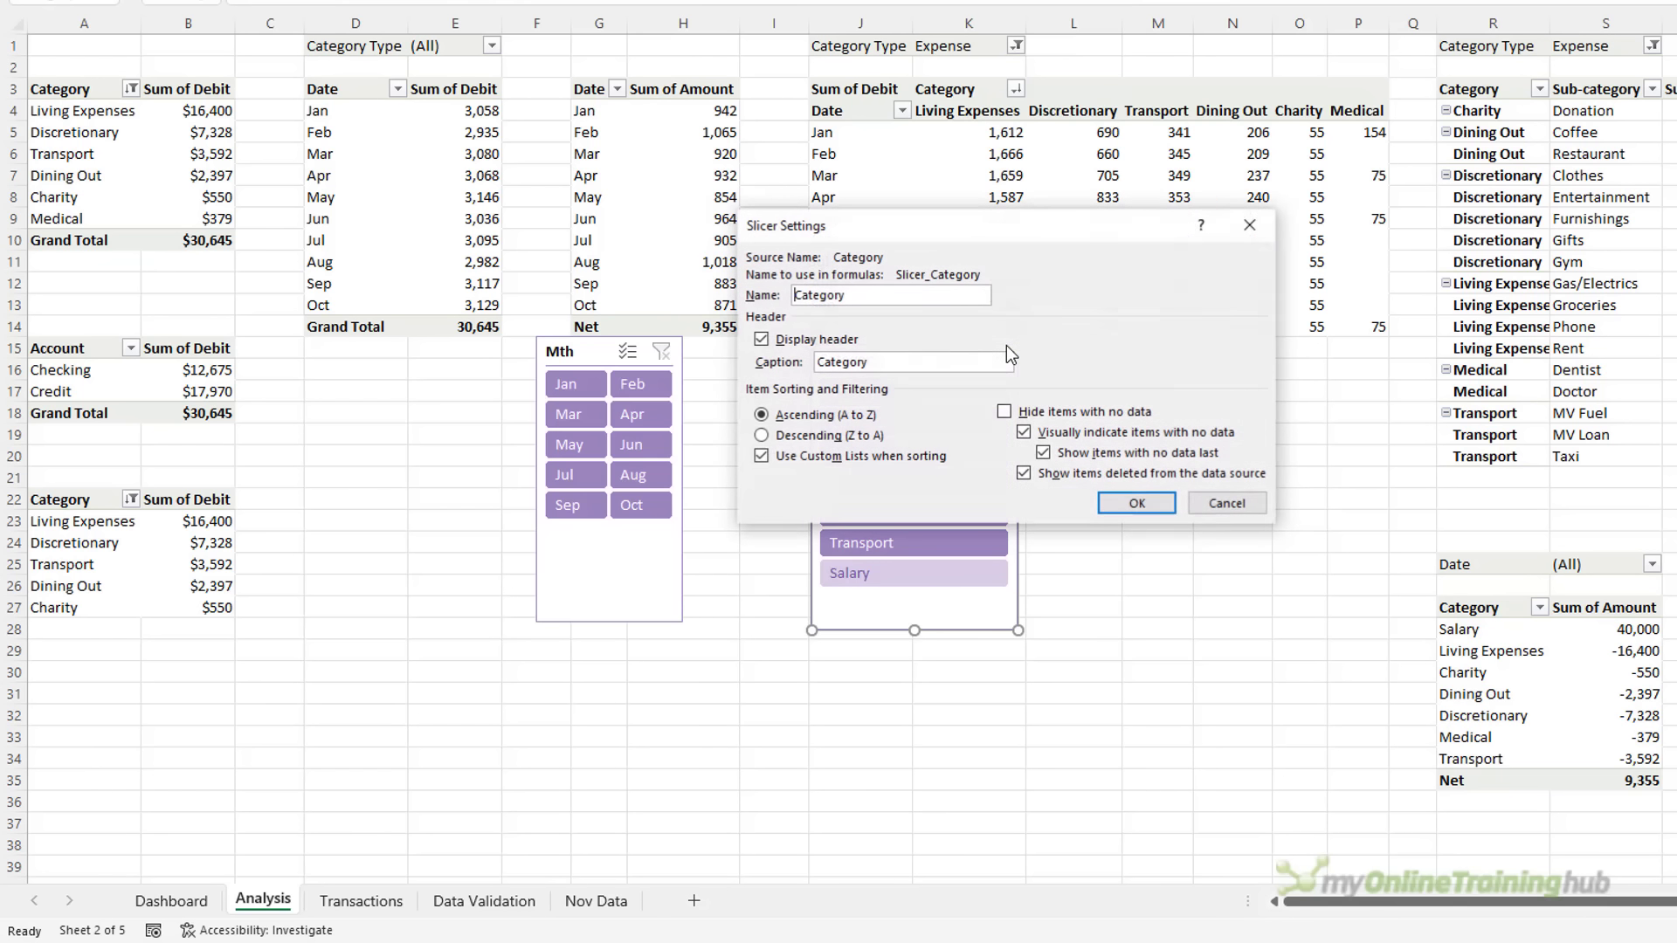
left_click(1031, 414)
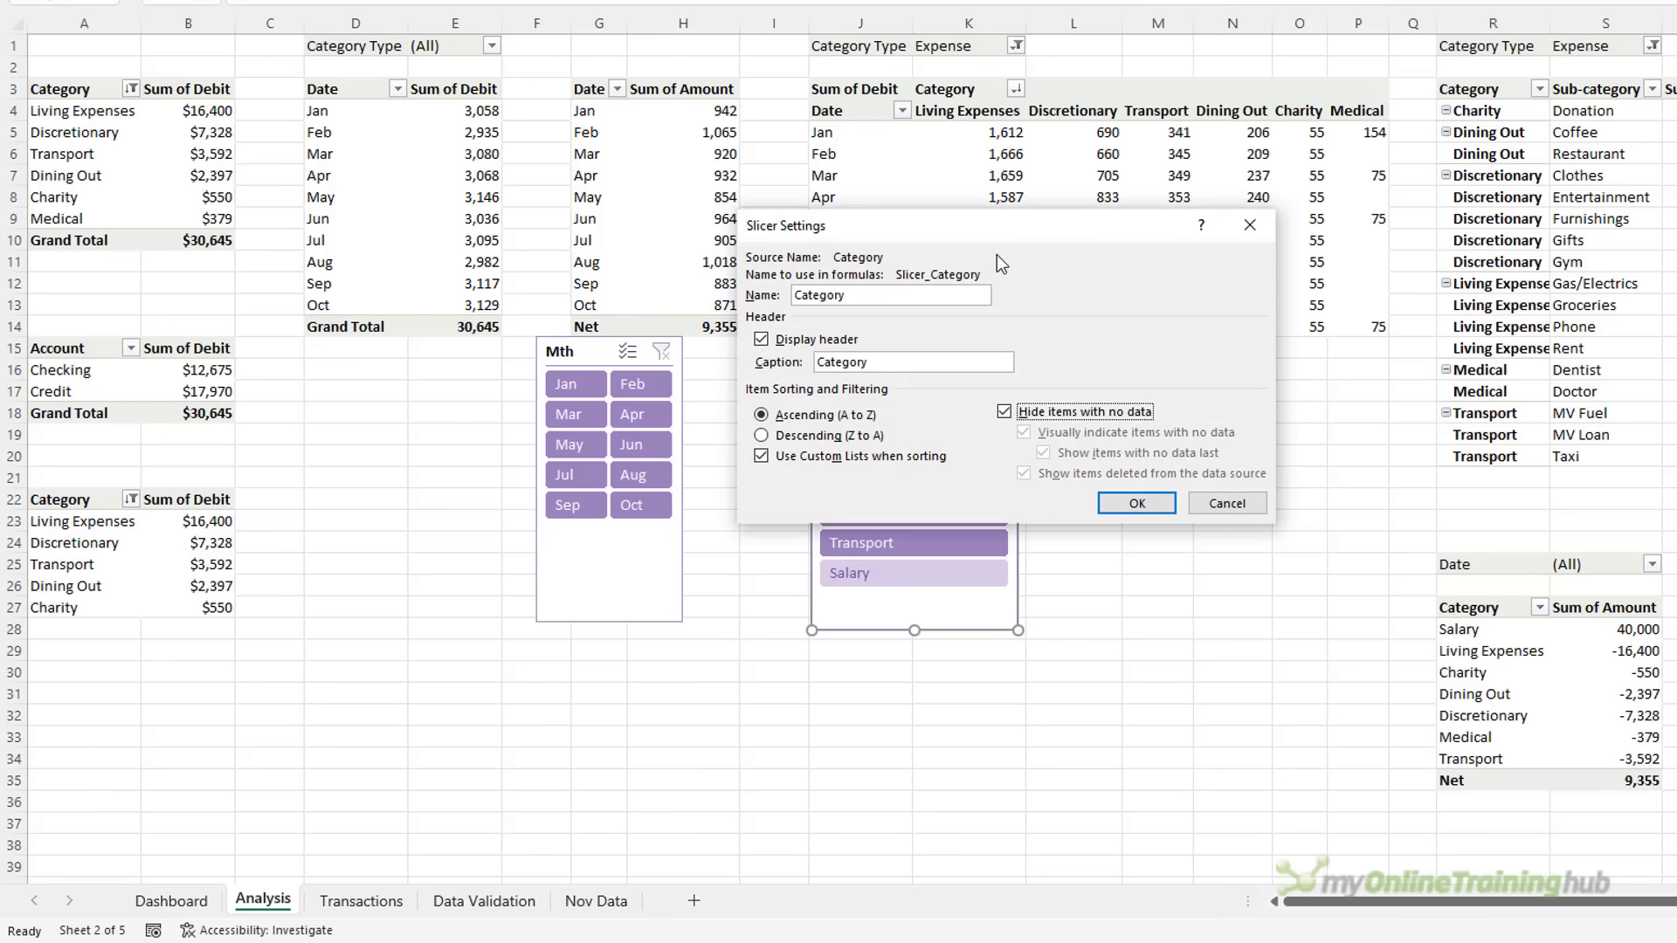
left_click_drag(1062, 228, 1431, 228)
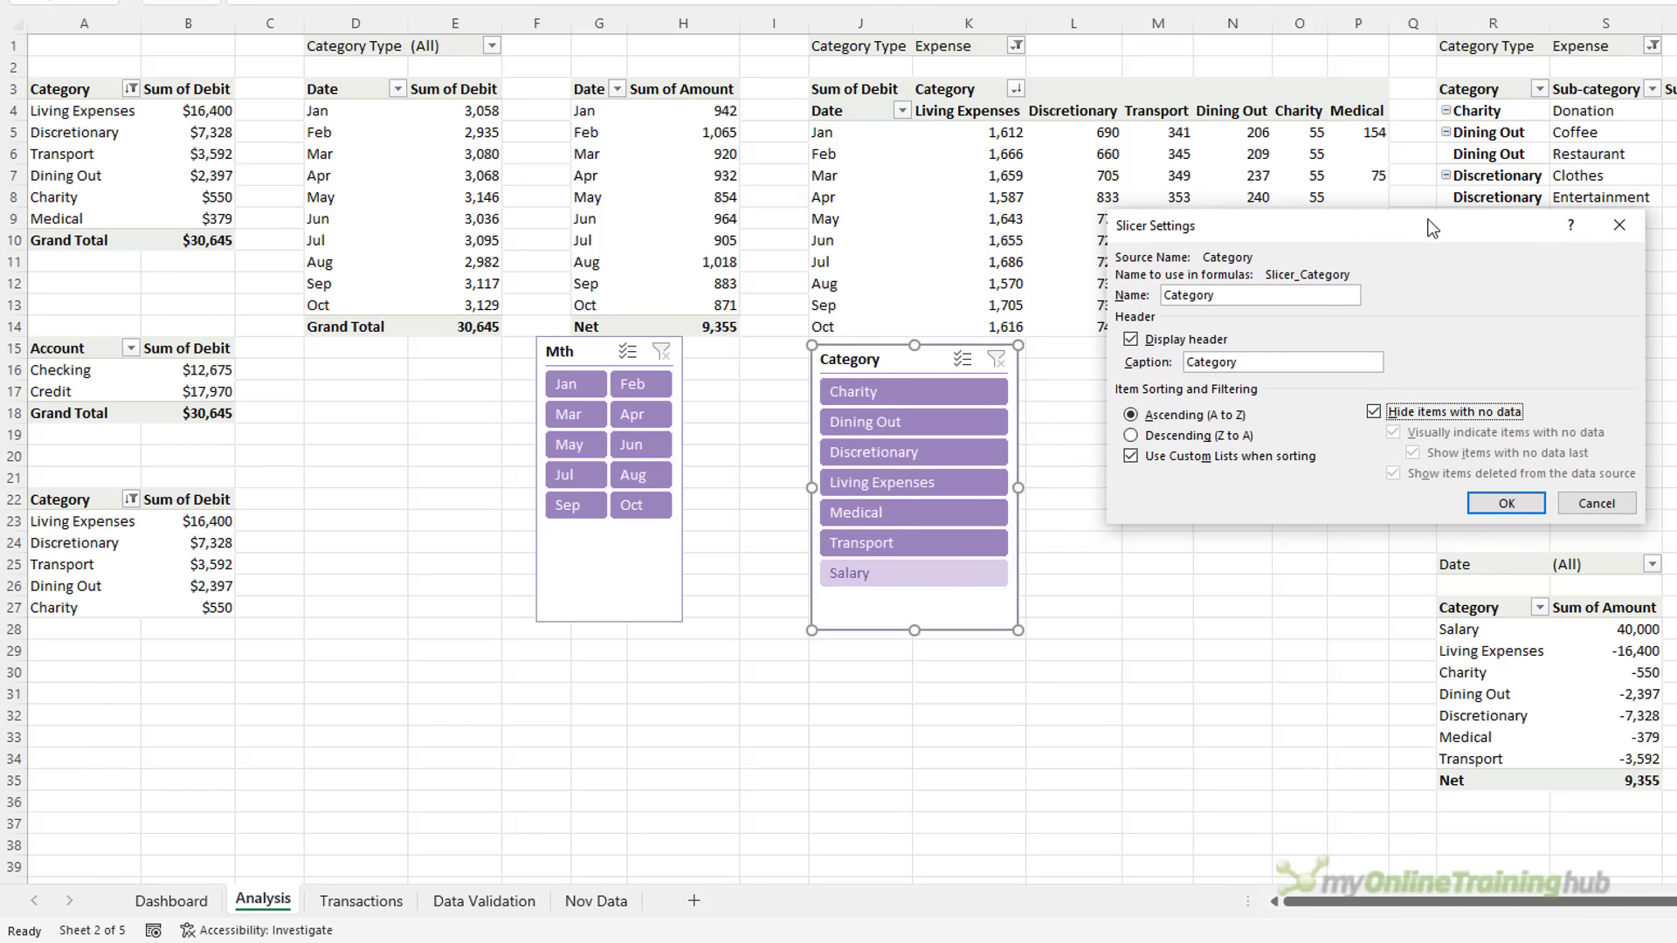
left_click(1489, 503)
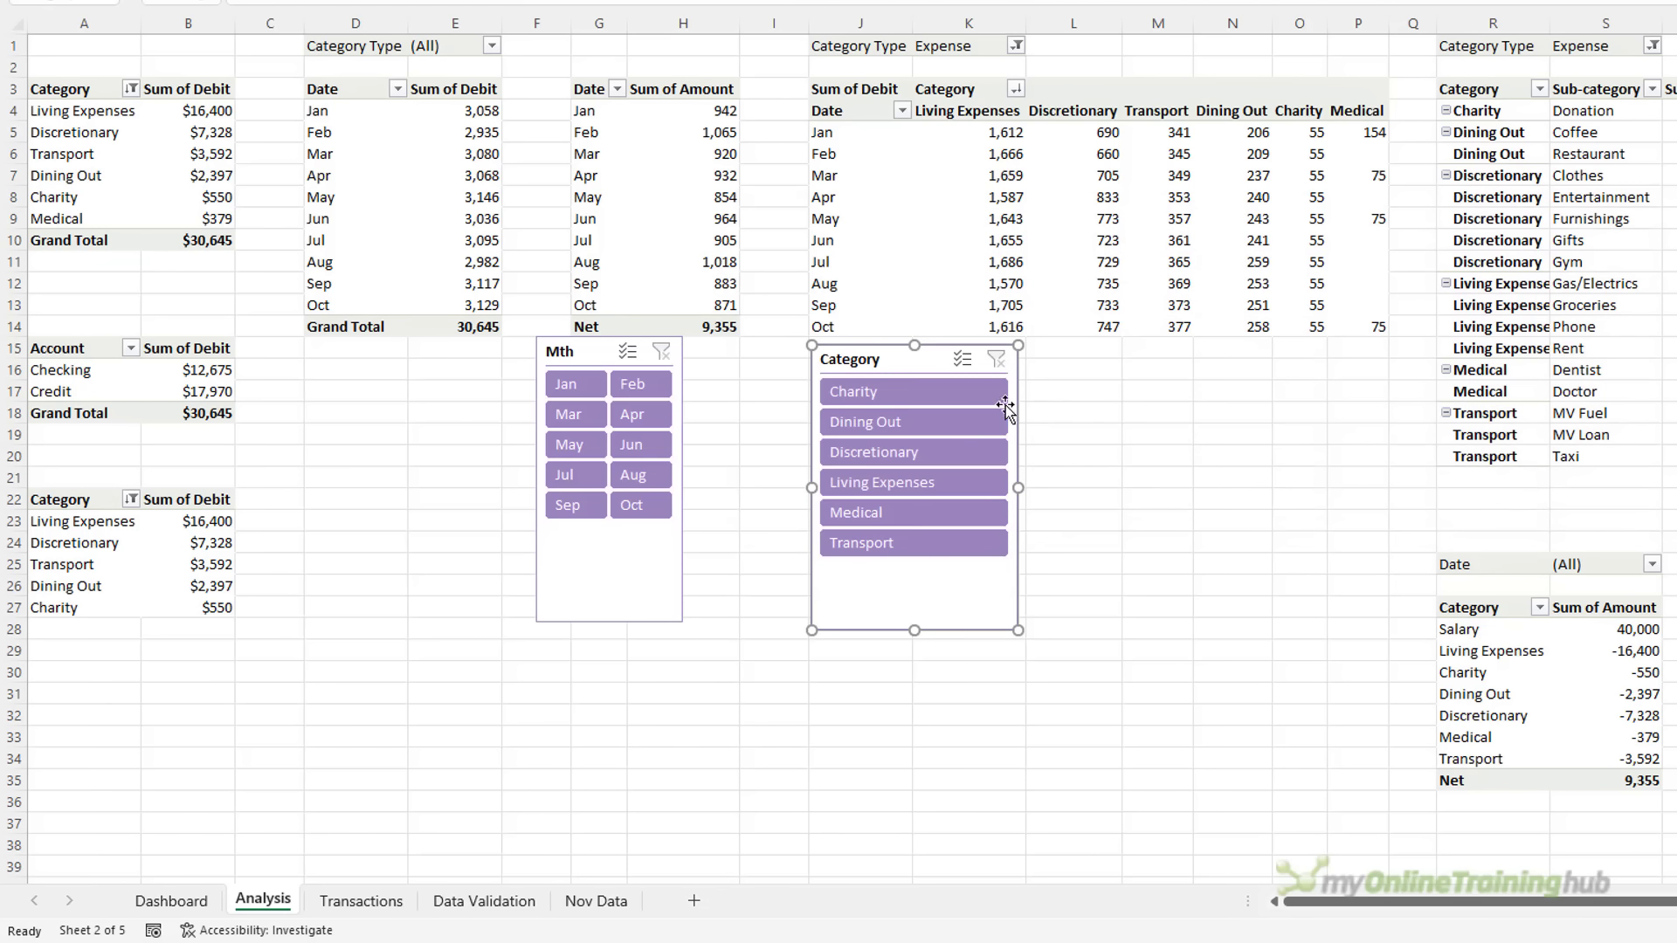
left_click(613, 353, "ctrl")
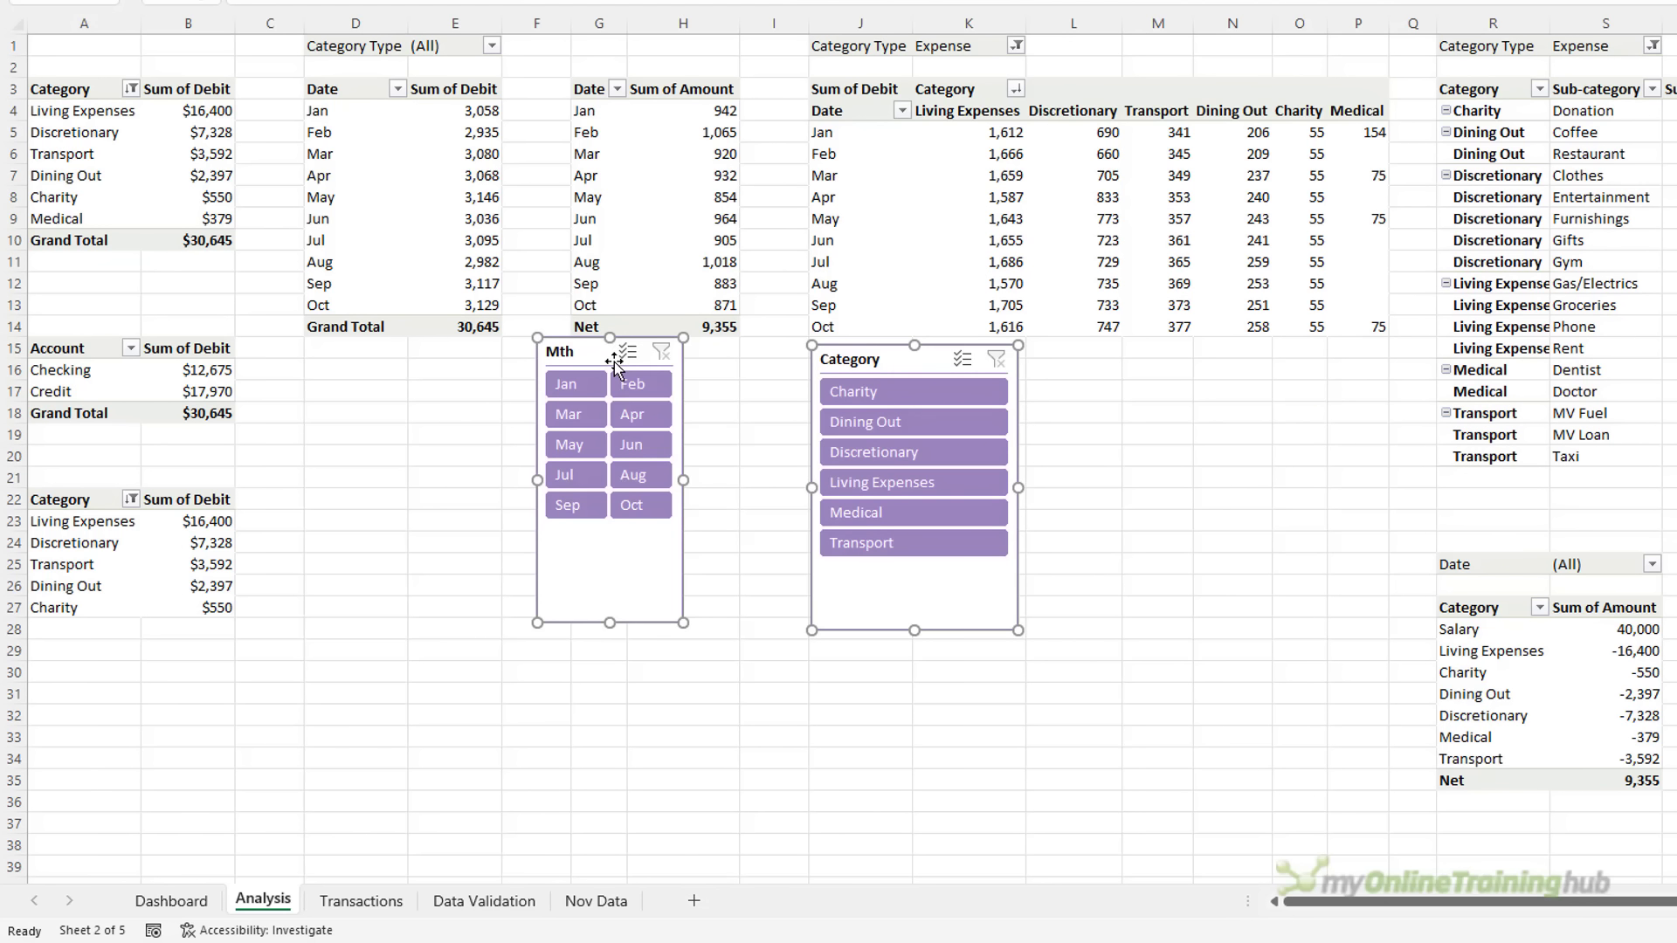
Cut both slicers from Analysis and paste them at cell J17 on the Dashboard
key("ctrl+x")
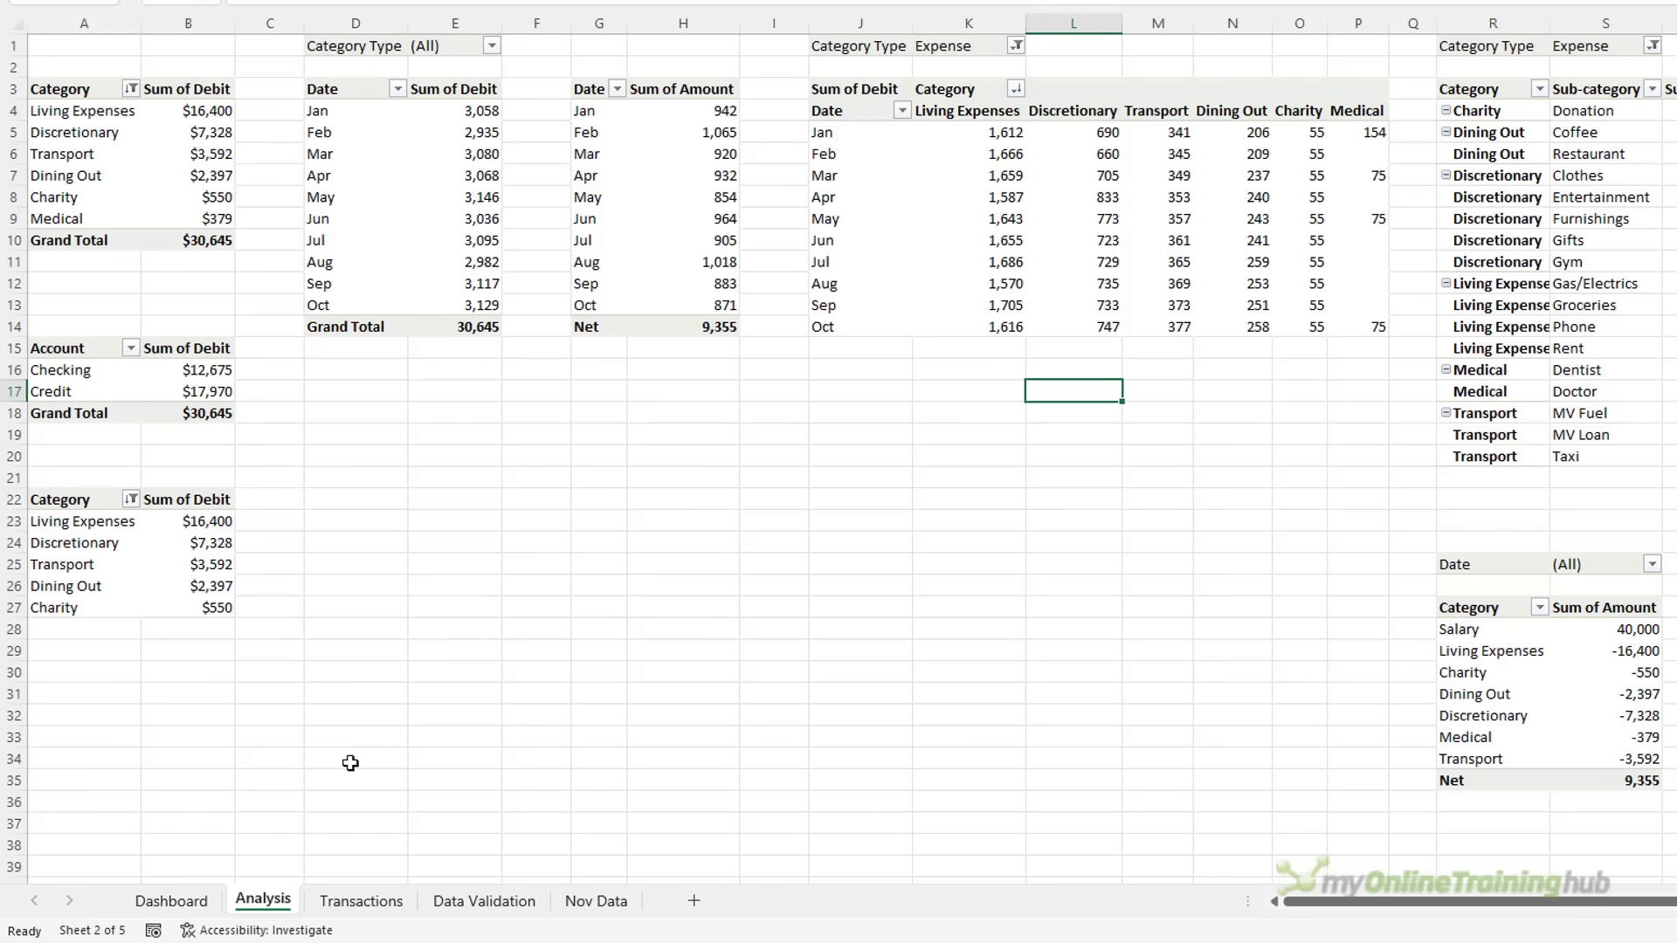
left_click(173, 900)
left_click(603, 436)
key("ctrl+v")
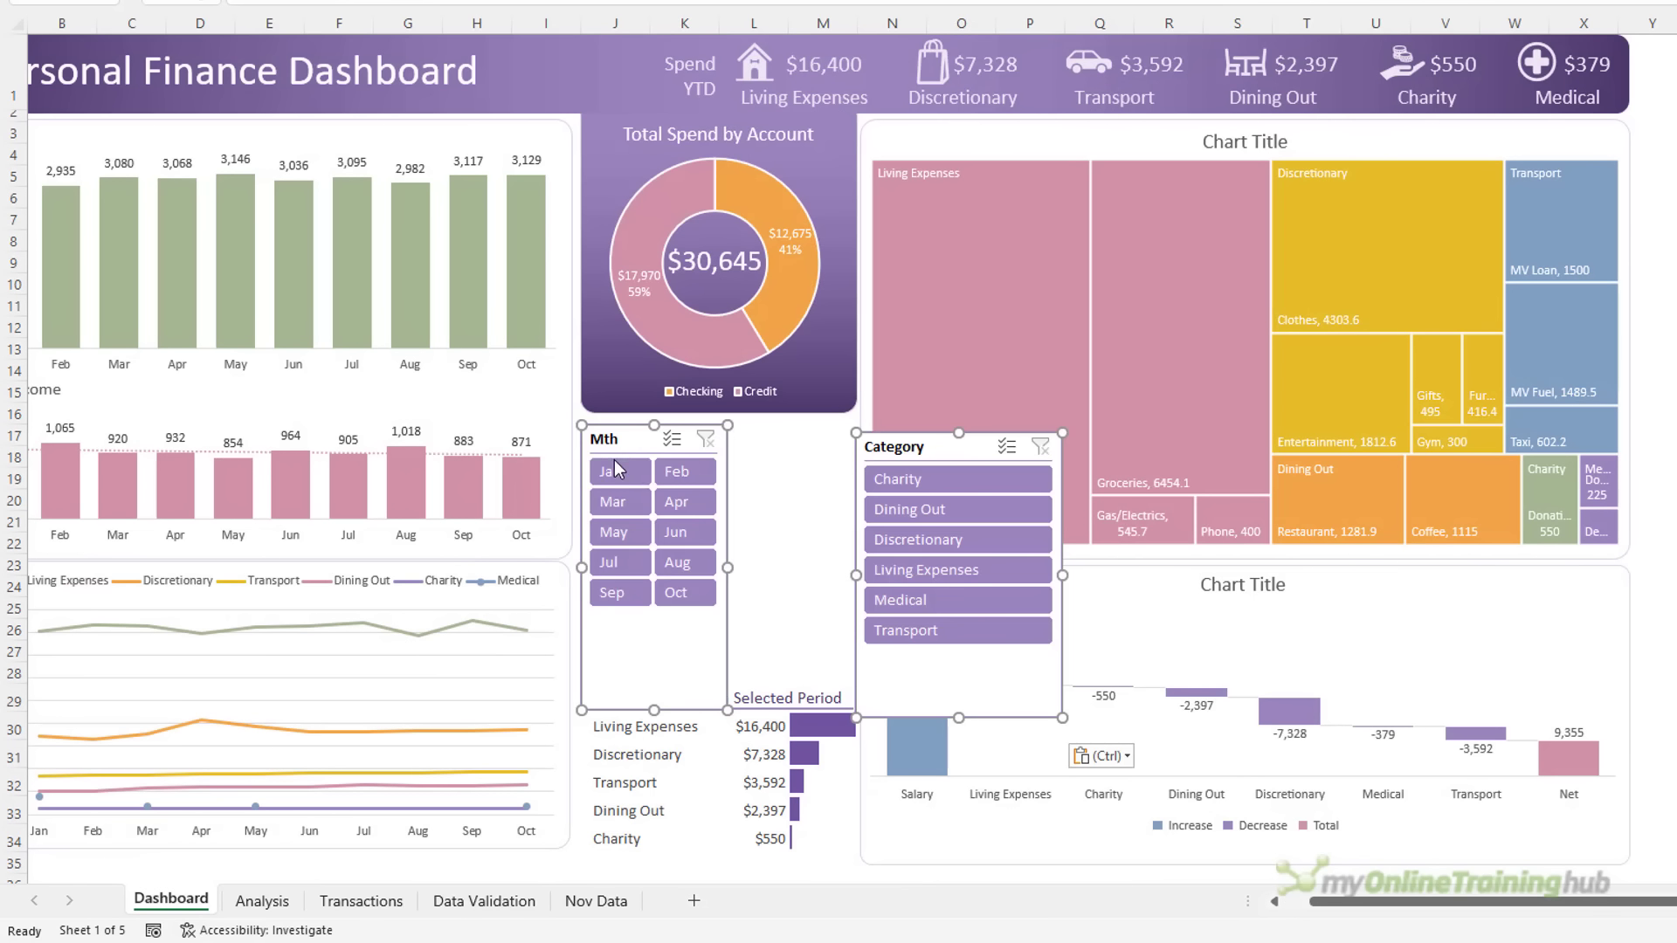
Arrange the Mth and Category slicers side by side, adjusting their widths
left_click(681, 460)
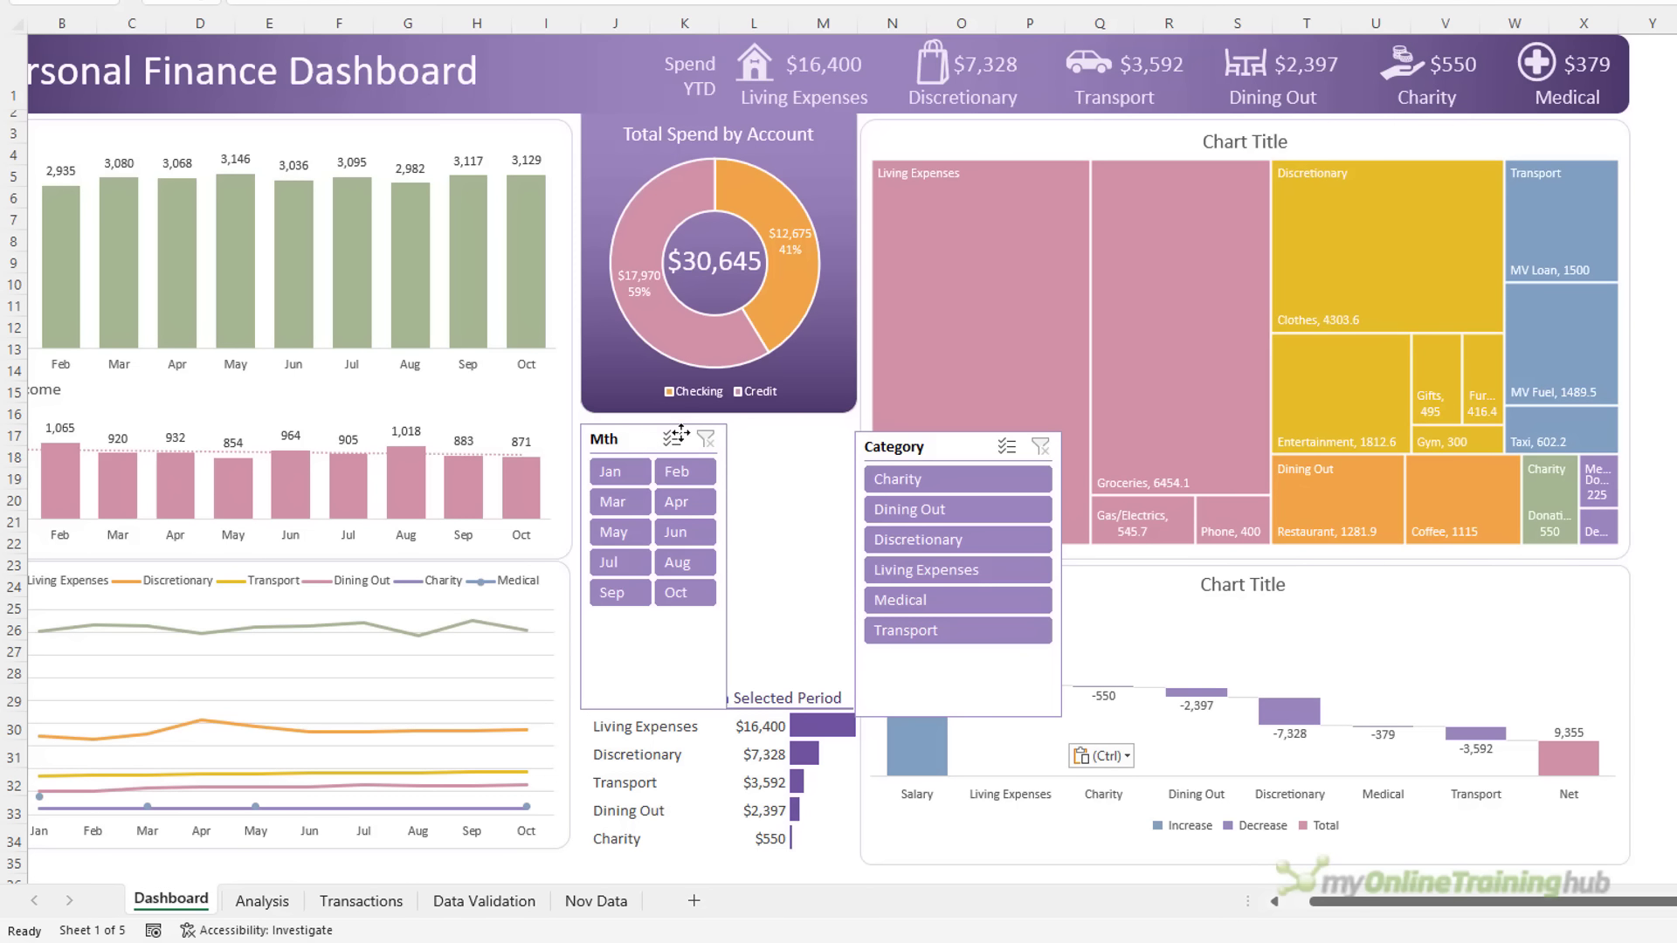
left_click_drag(680, 460, 810, 459)
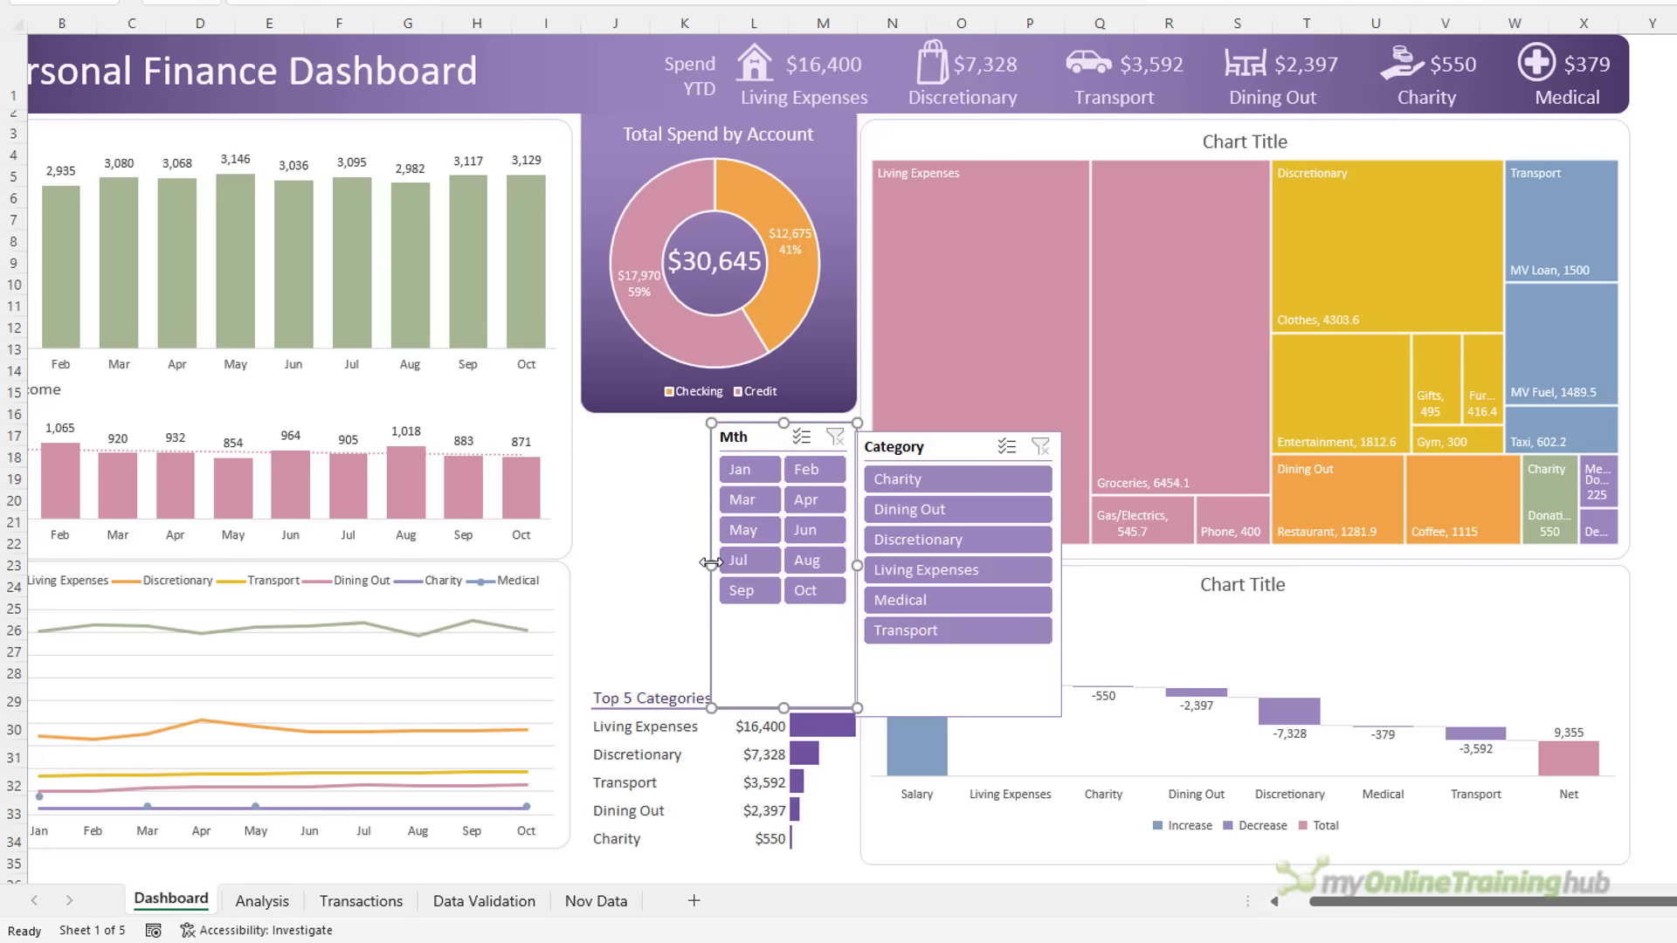
left_click_drag(711, 562, 745, 569)
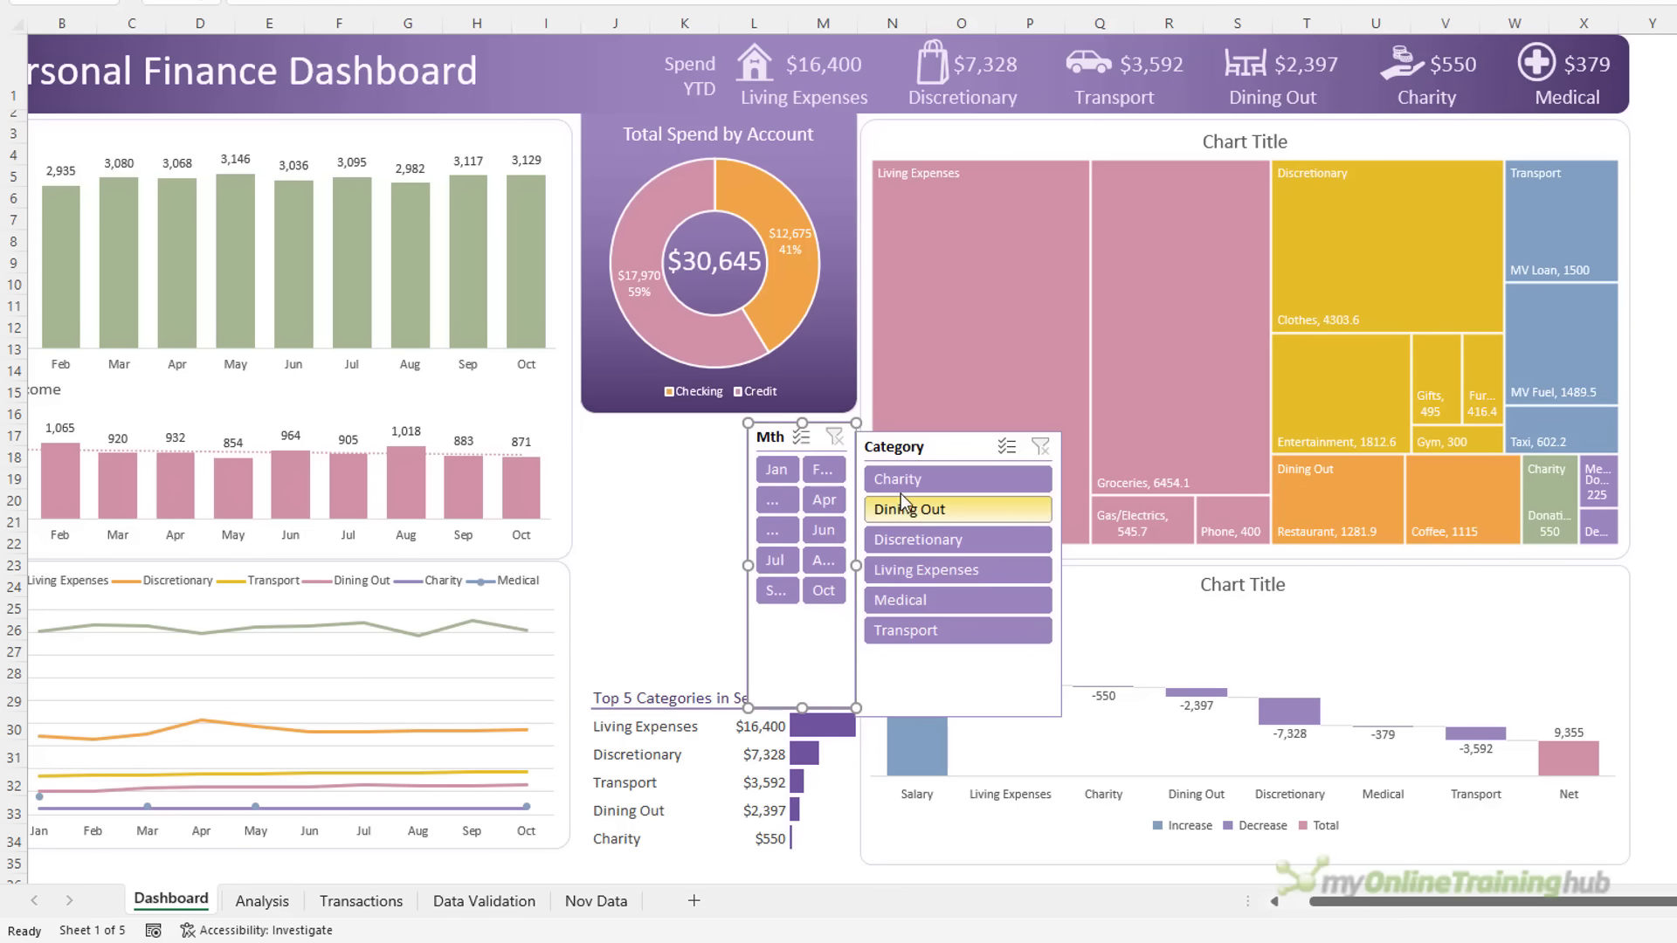
left_click_drag(934, 448, 659, 437)
left_click_drag(793, 565, 738, 564)
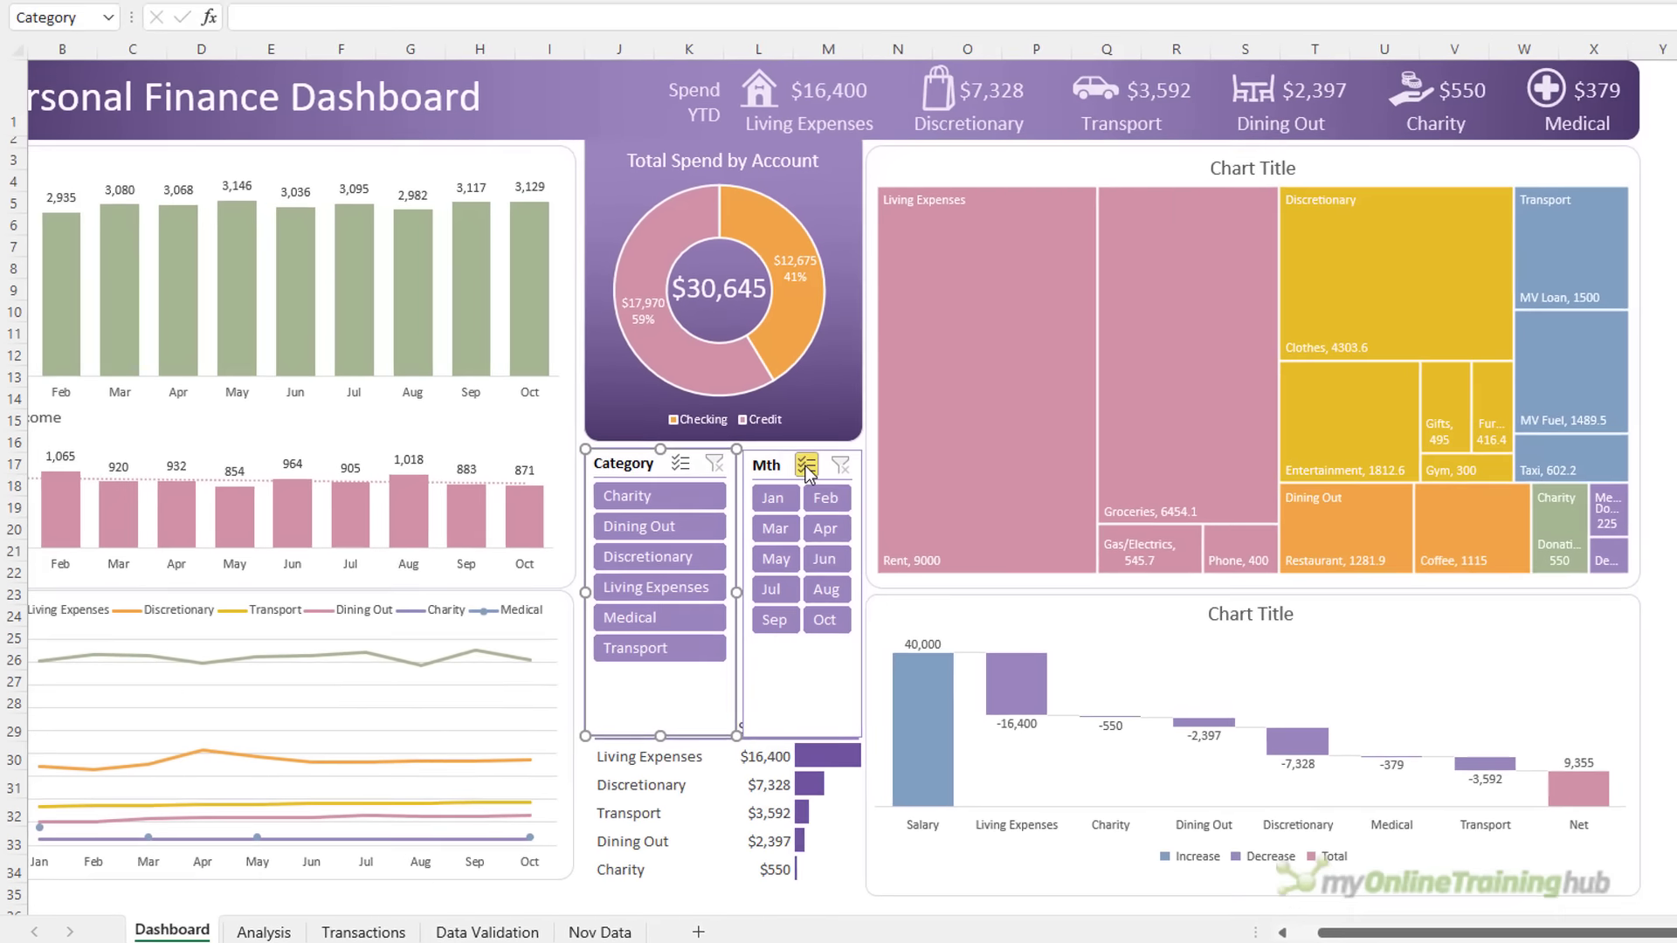
Top-align both slicers, shorten them to 6.27 cm, and set button height to 0.8 cm
left_click(780, 431, "ctrl")
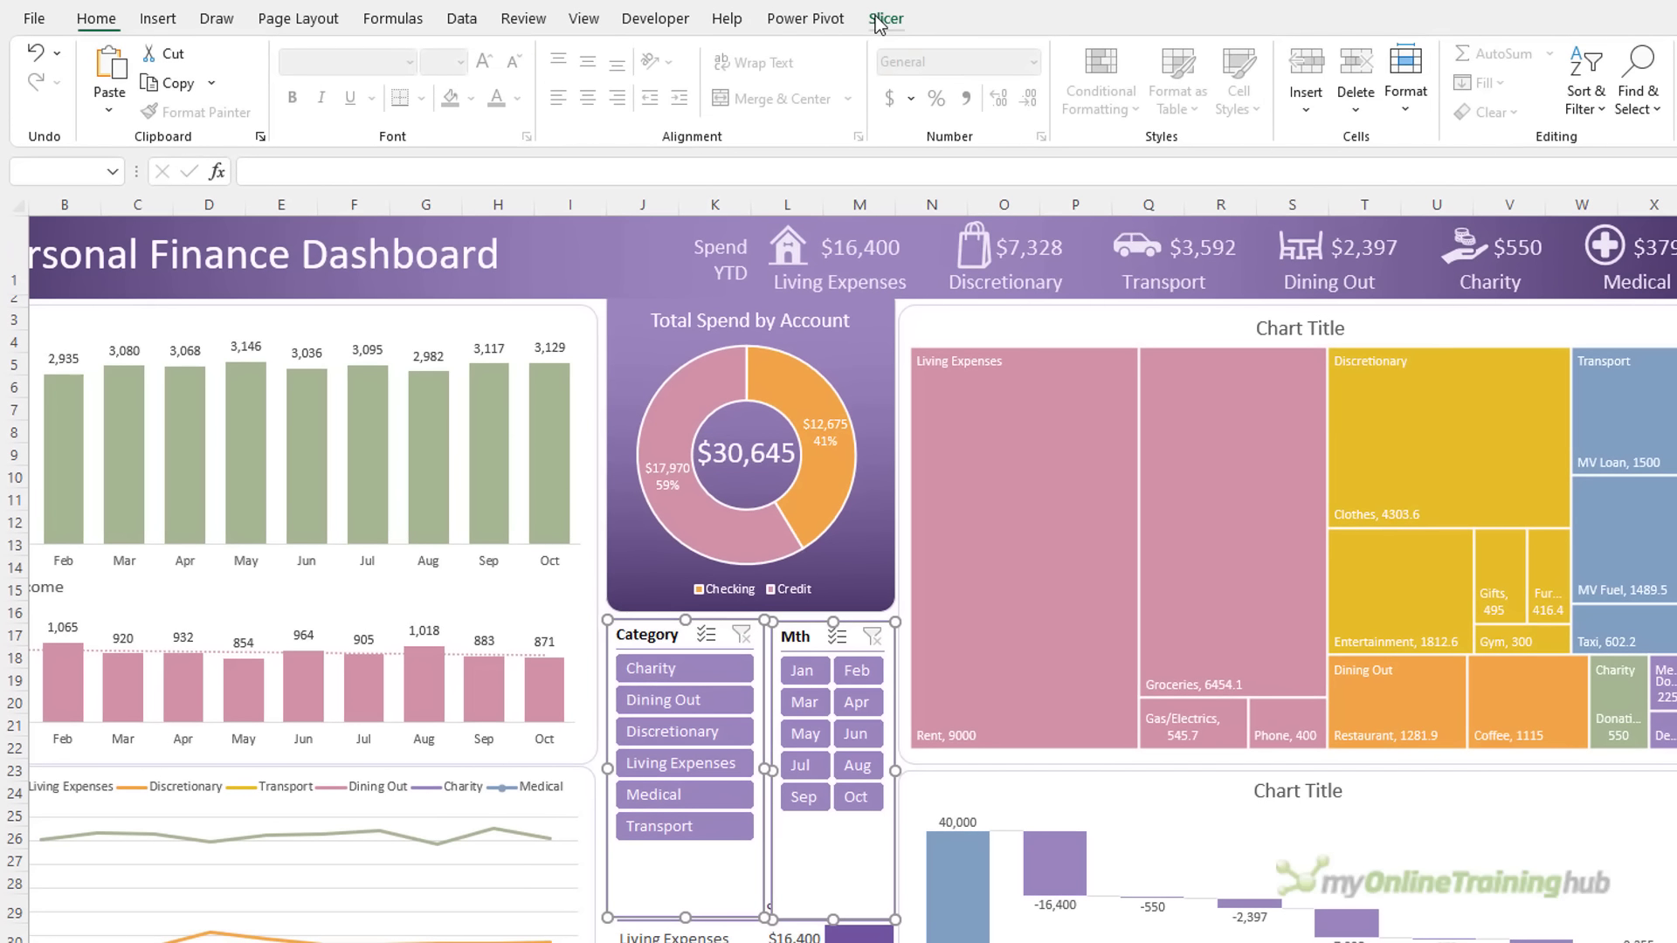
left_click(884, 18)
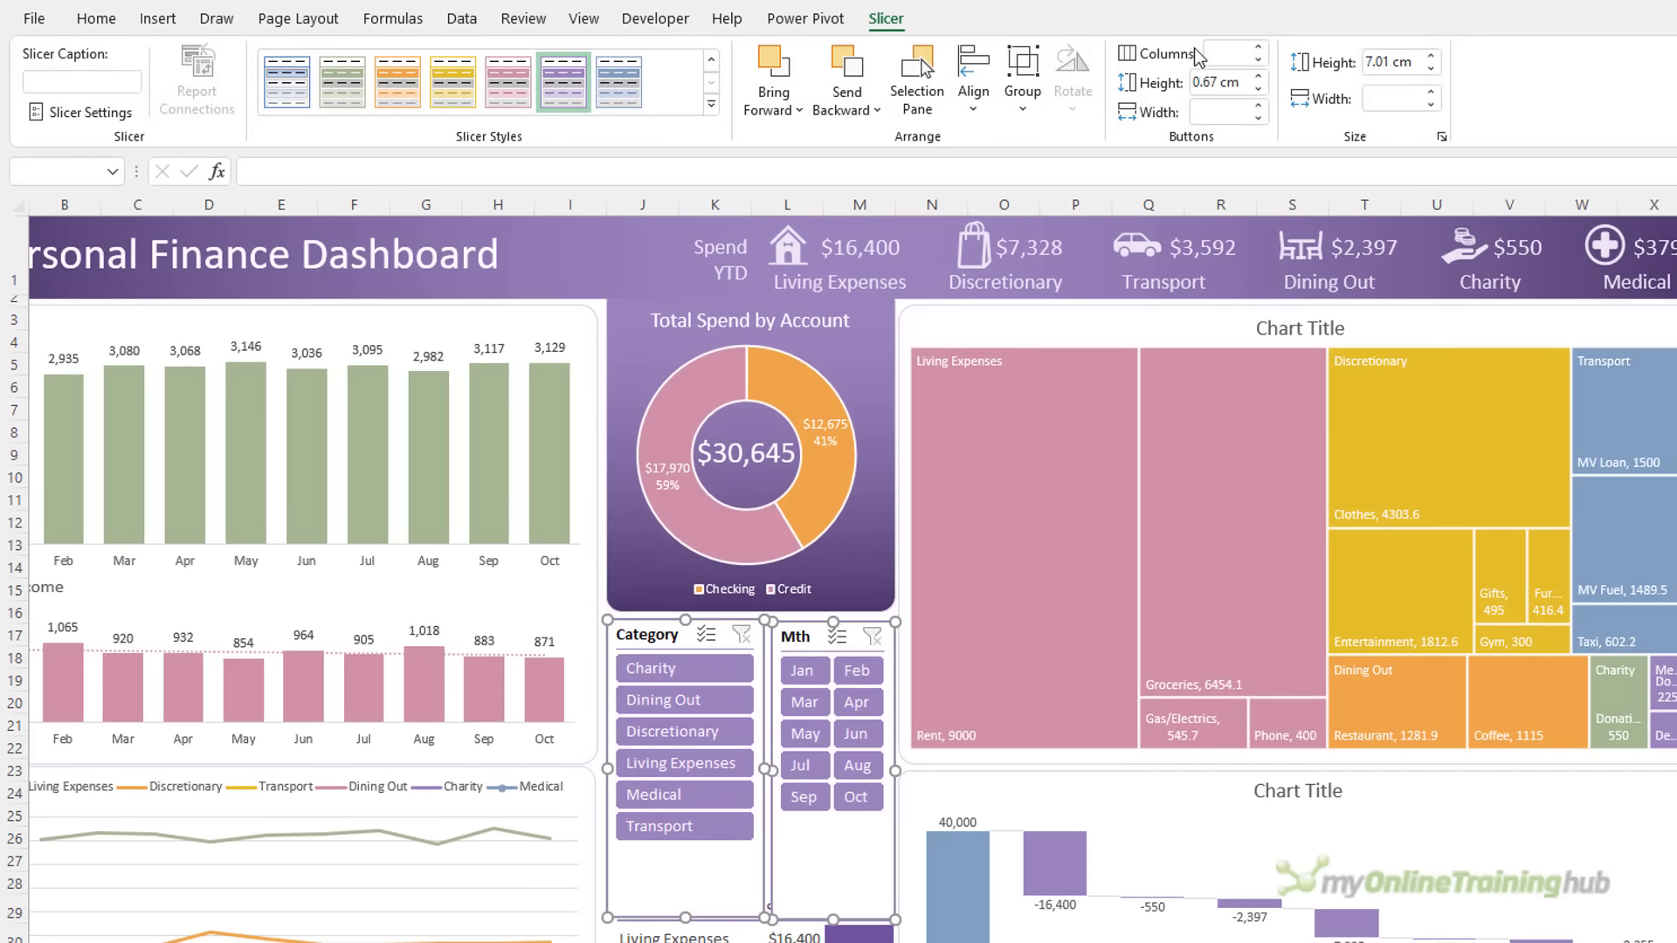
left_click(973, 88)
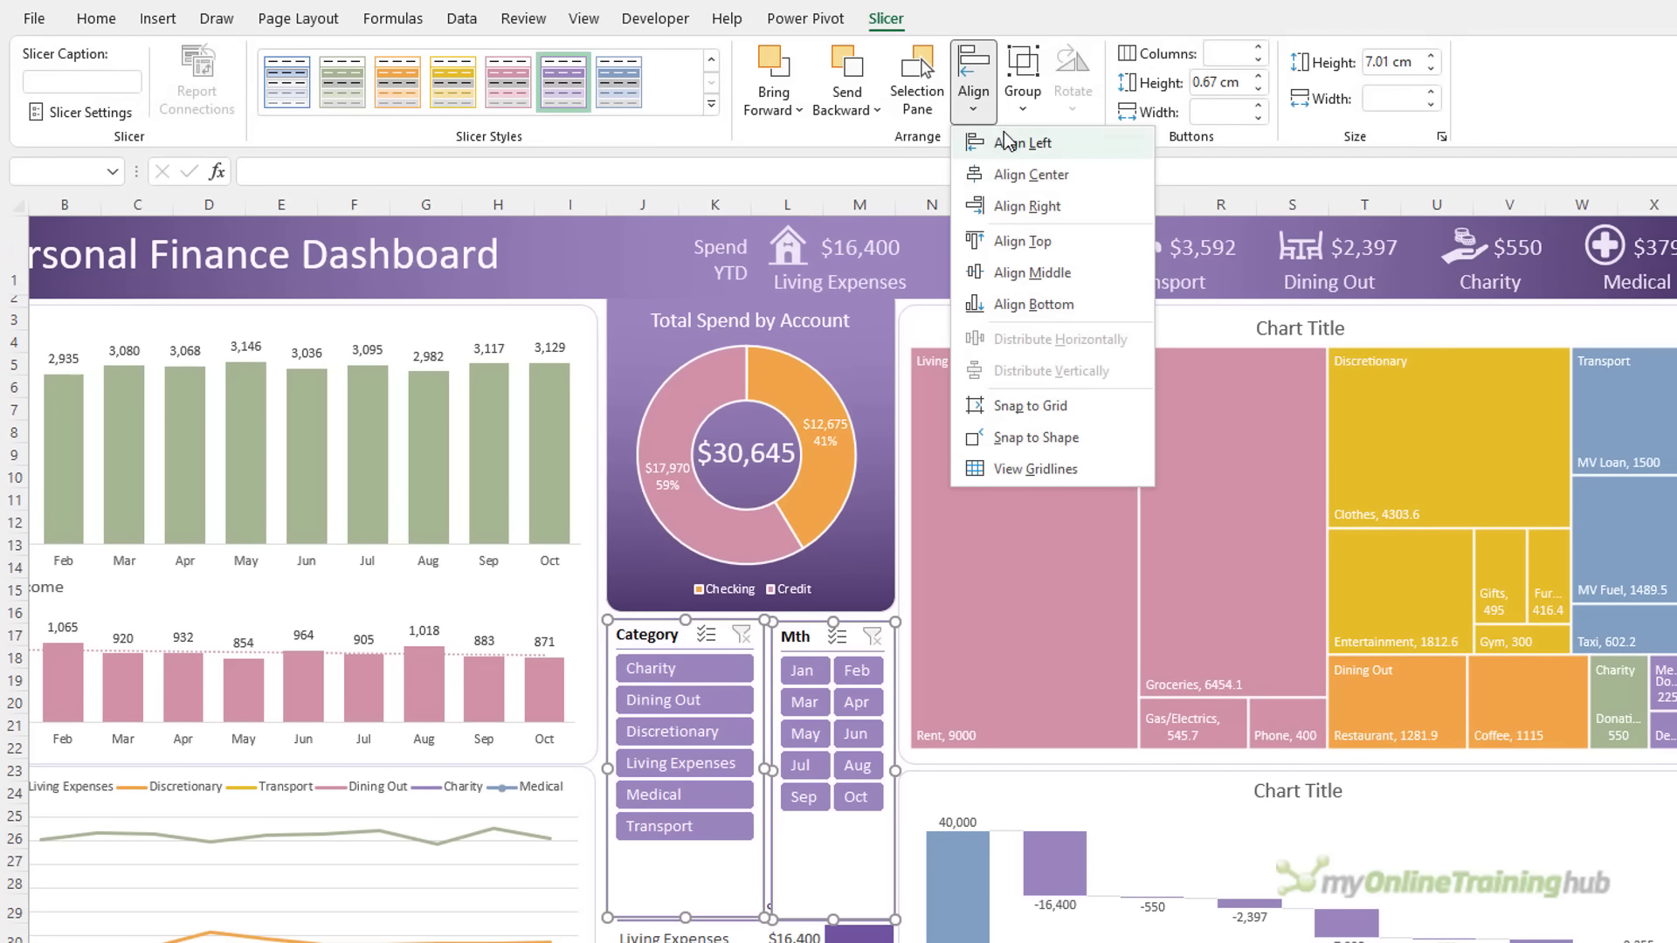
left_click(1004, 241)
left_click_drag(685, 918, 686, 886)
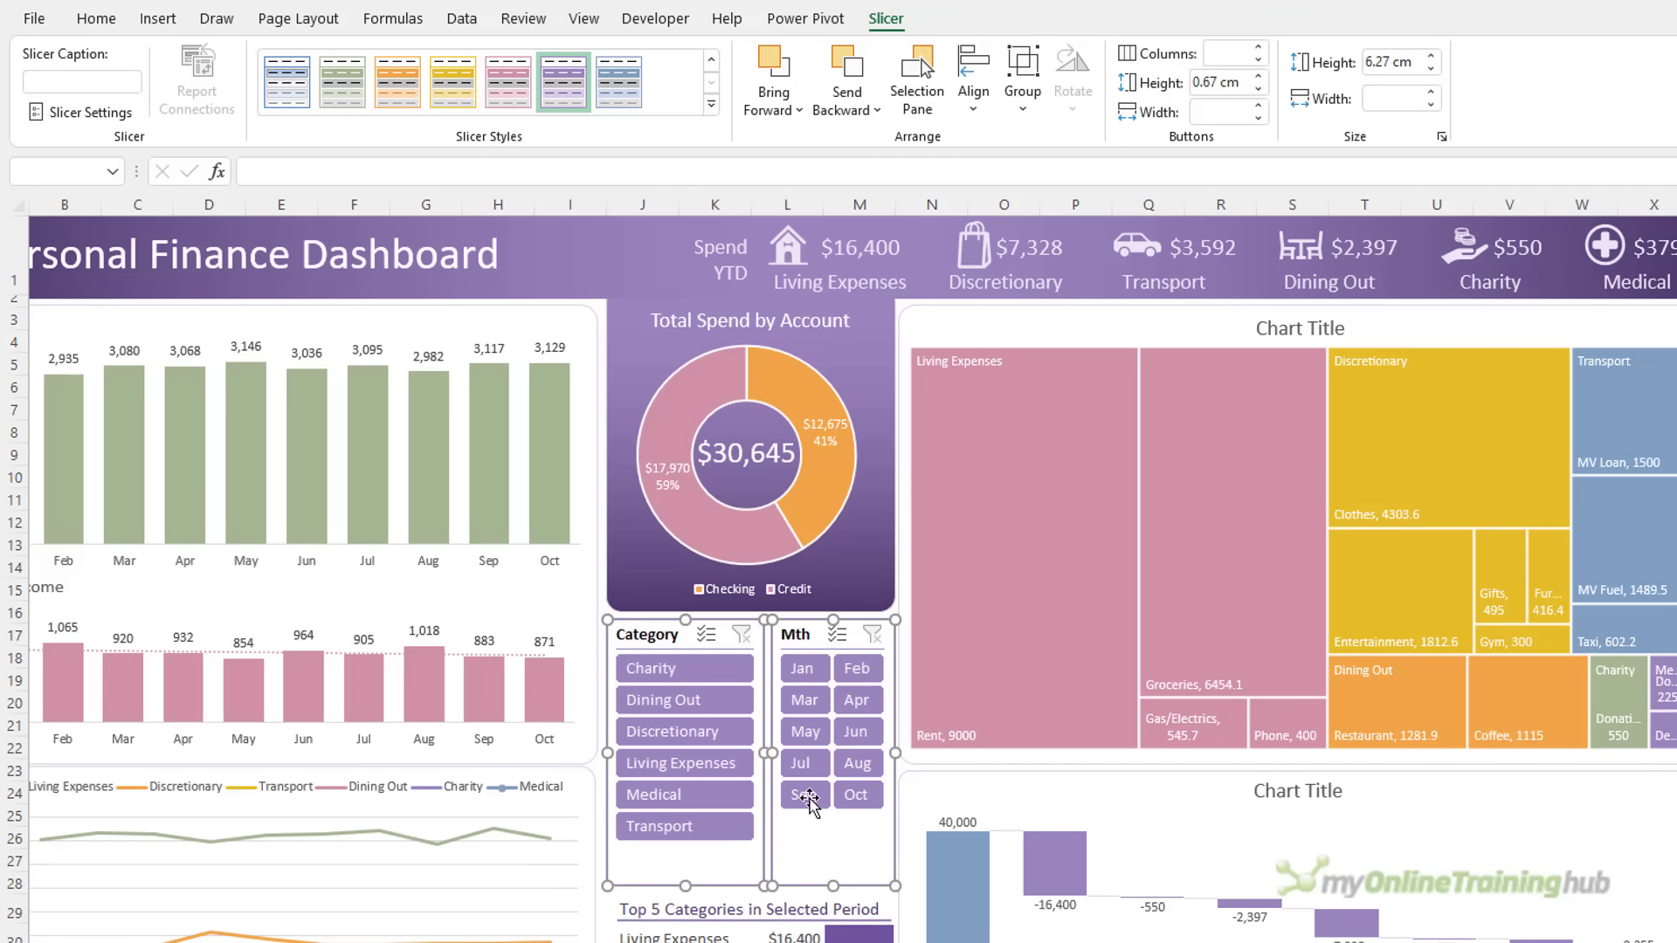
left_click(1258, 76)
left_click(1257, 76)
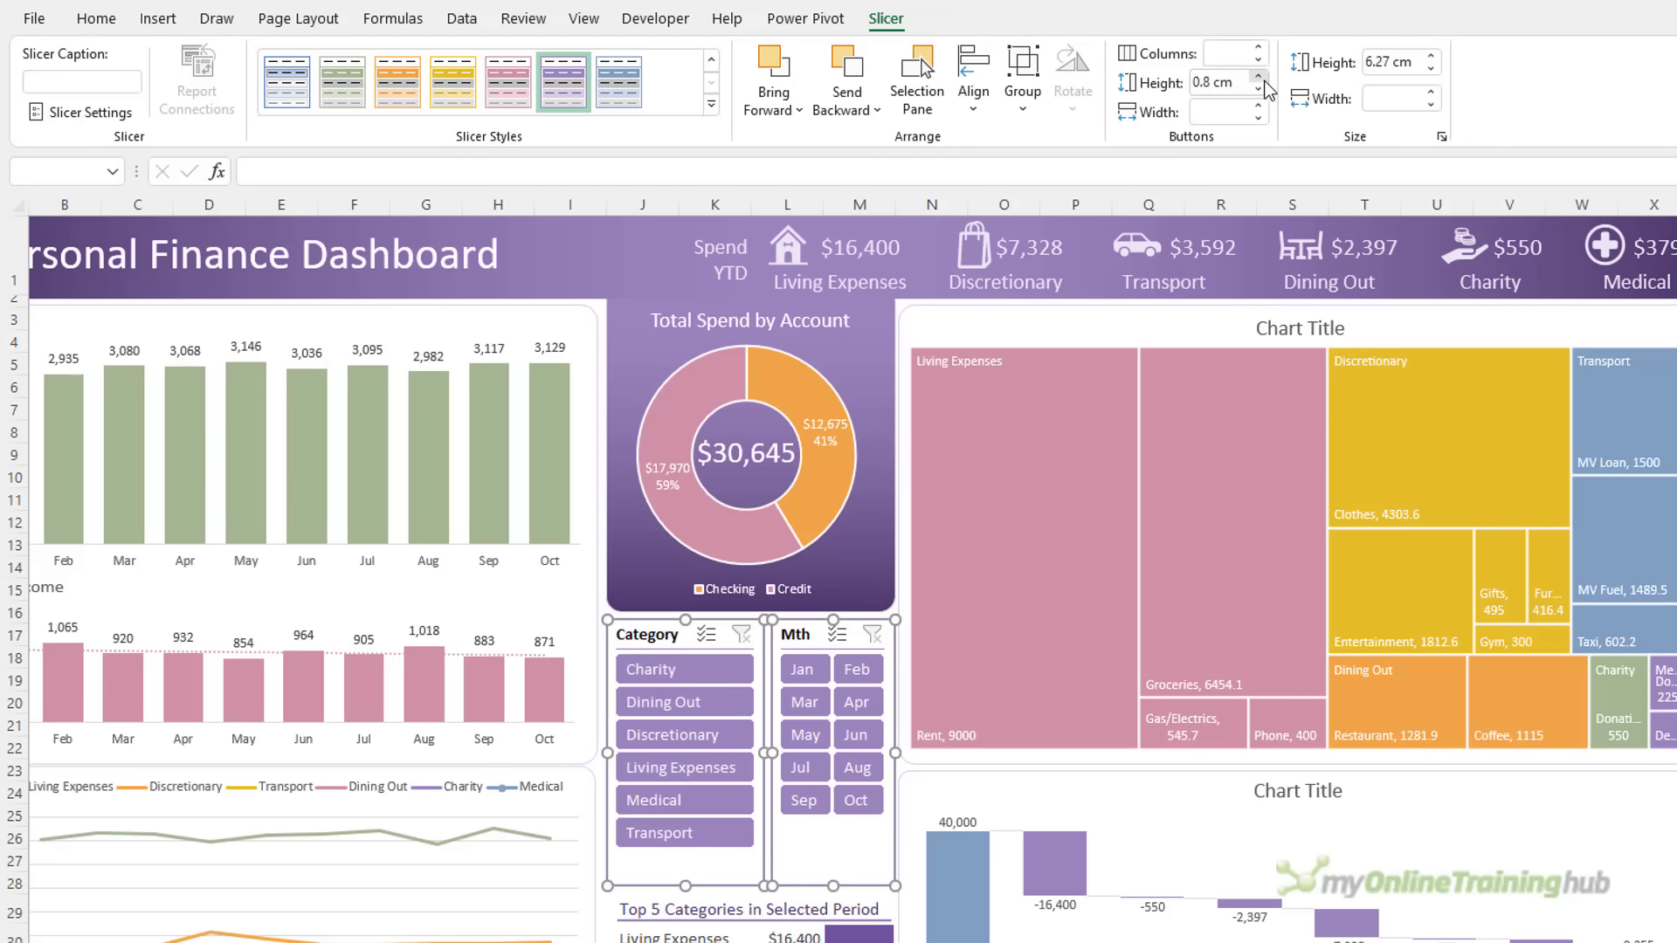
key("Escape")
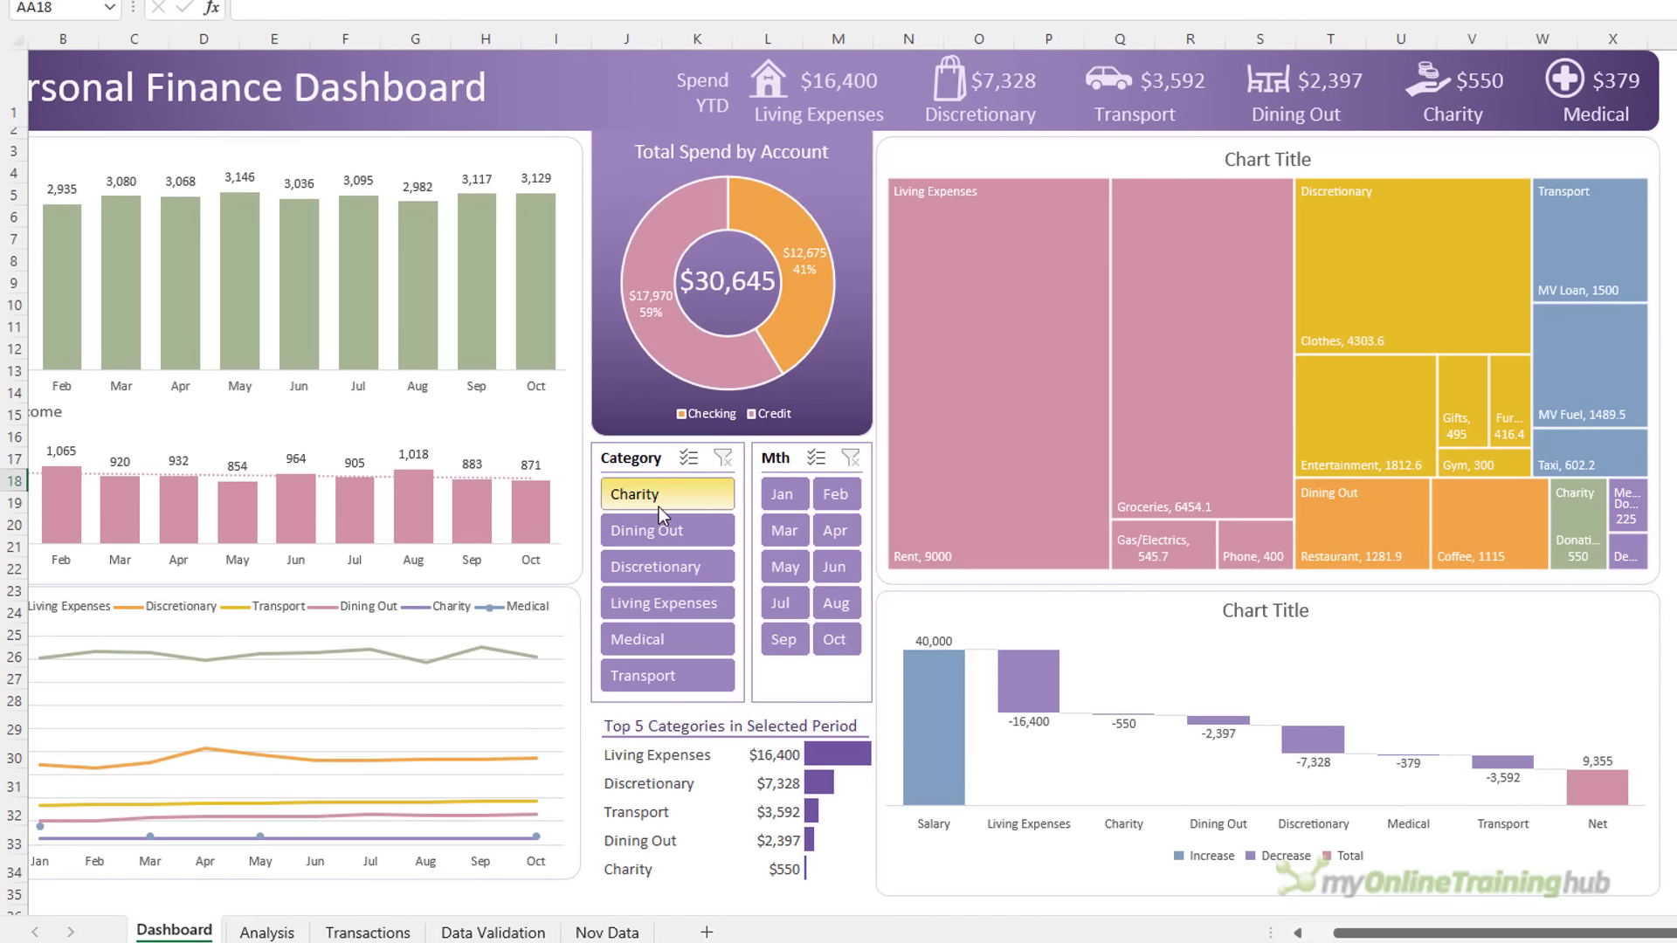
Test the slicers with Charity, Dining Out, Discretionary and the early months
left_click_drag(676, 681, 685, 734)
left_click_drag(668, 555, 670, 559)
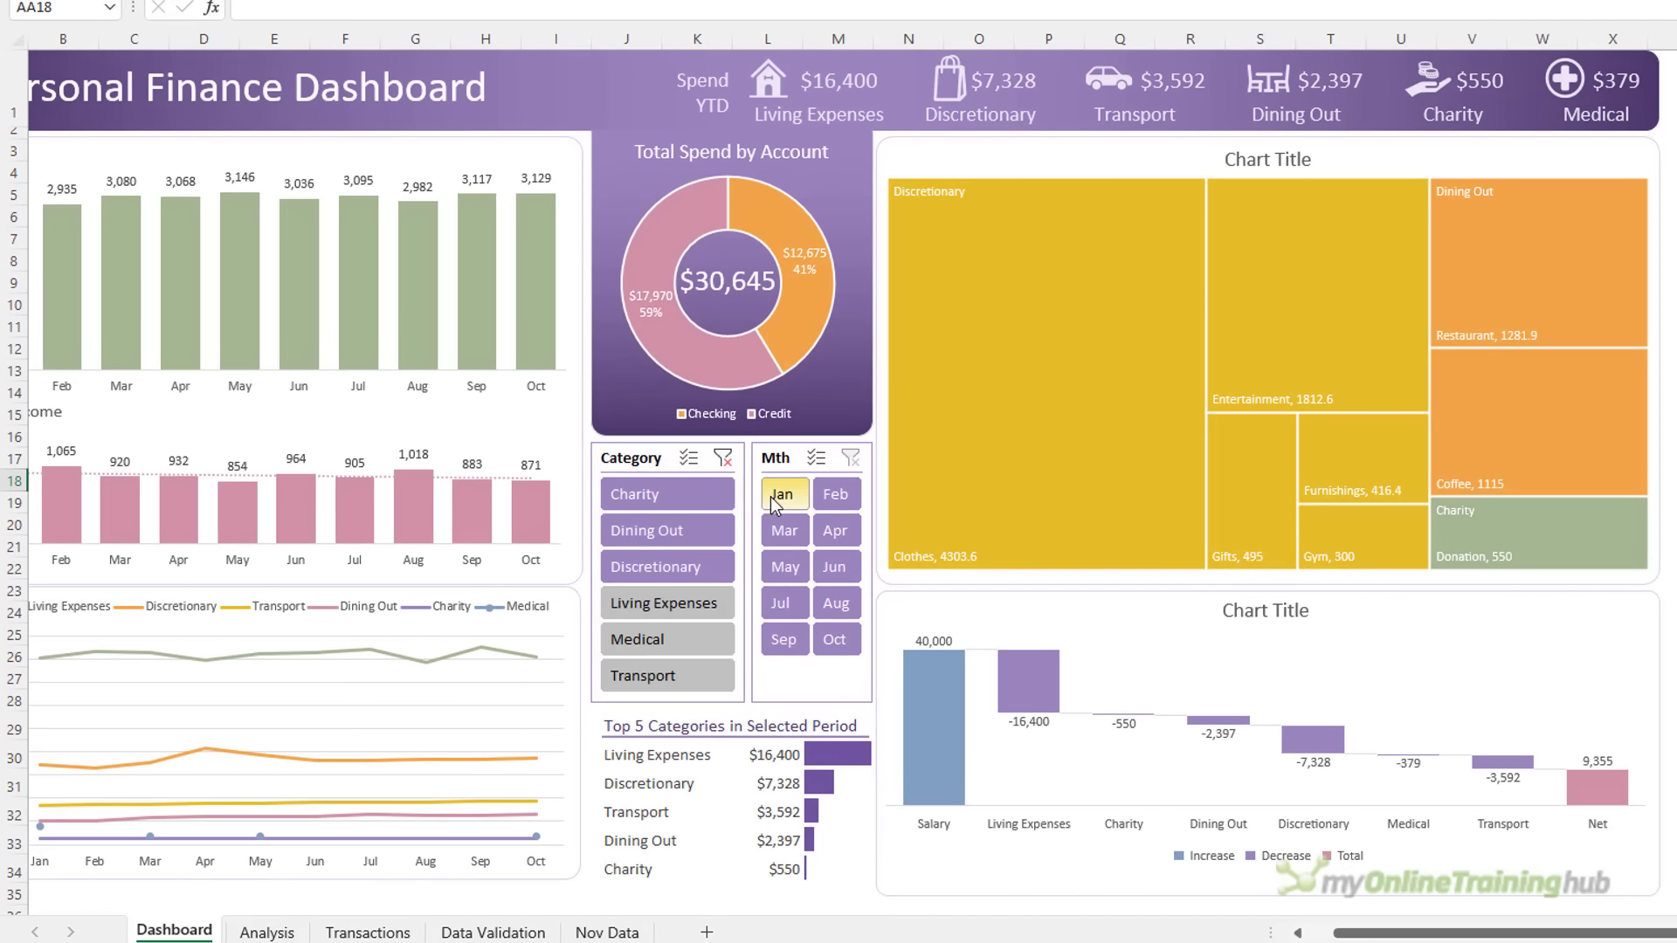
left_click_drag(777, 500, 830, 533)
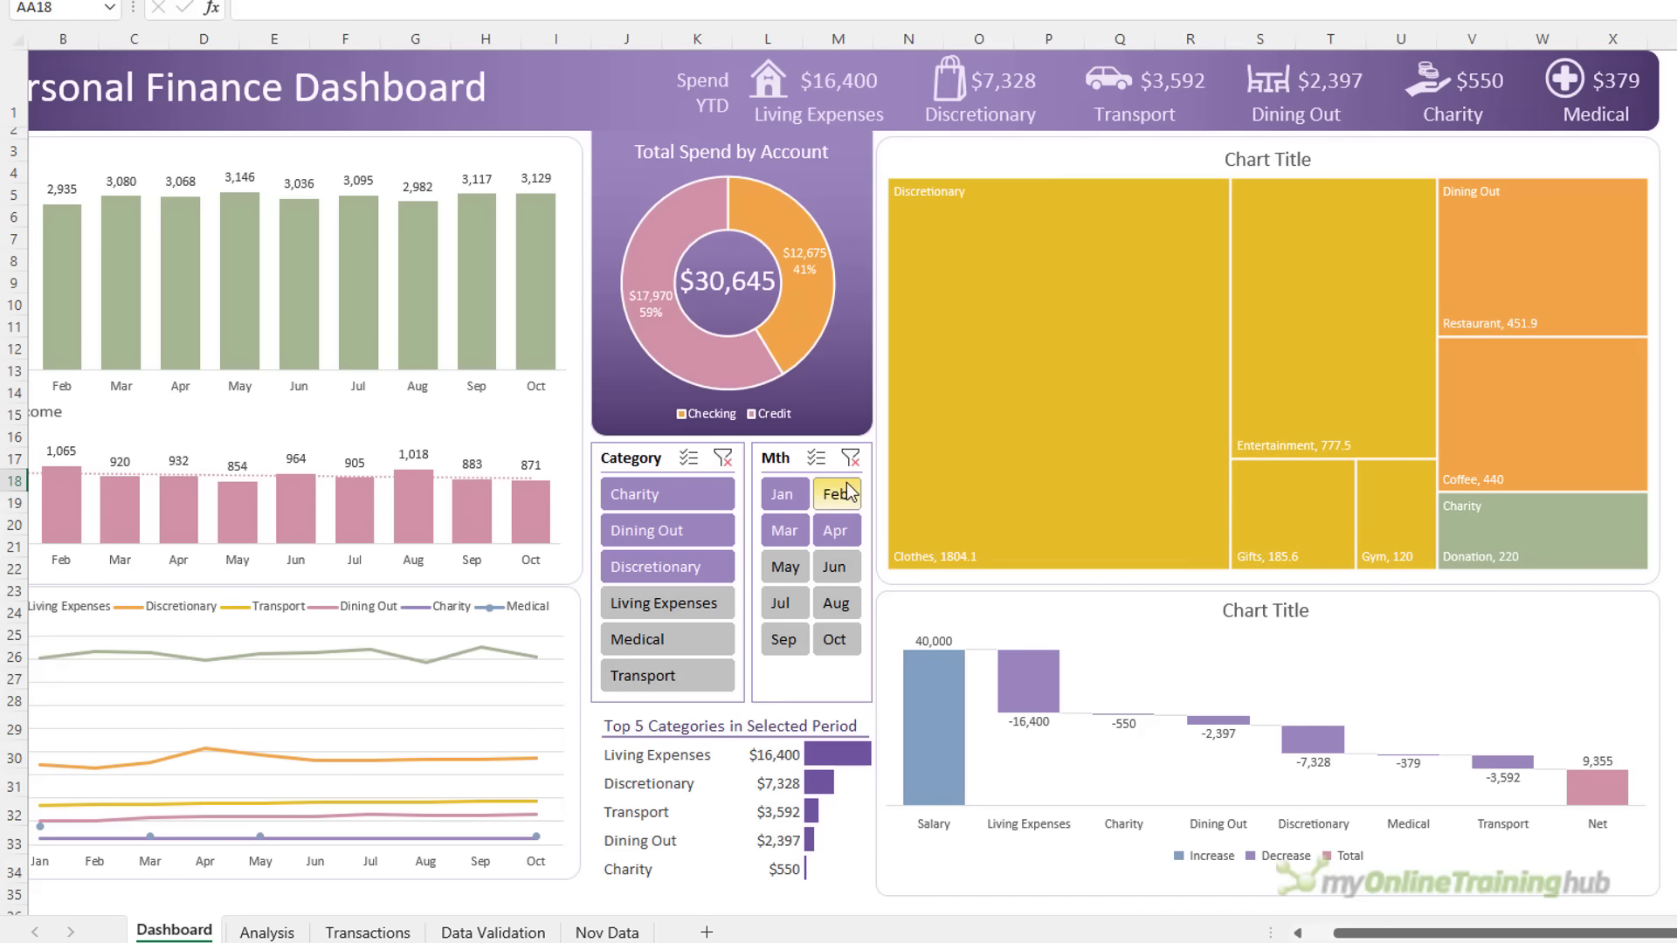
Add PtExpColChart to the Category slicer's report connections
right_click(672, 459)
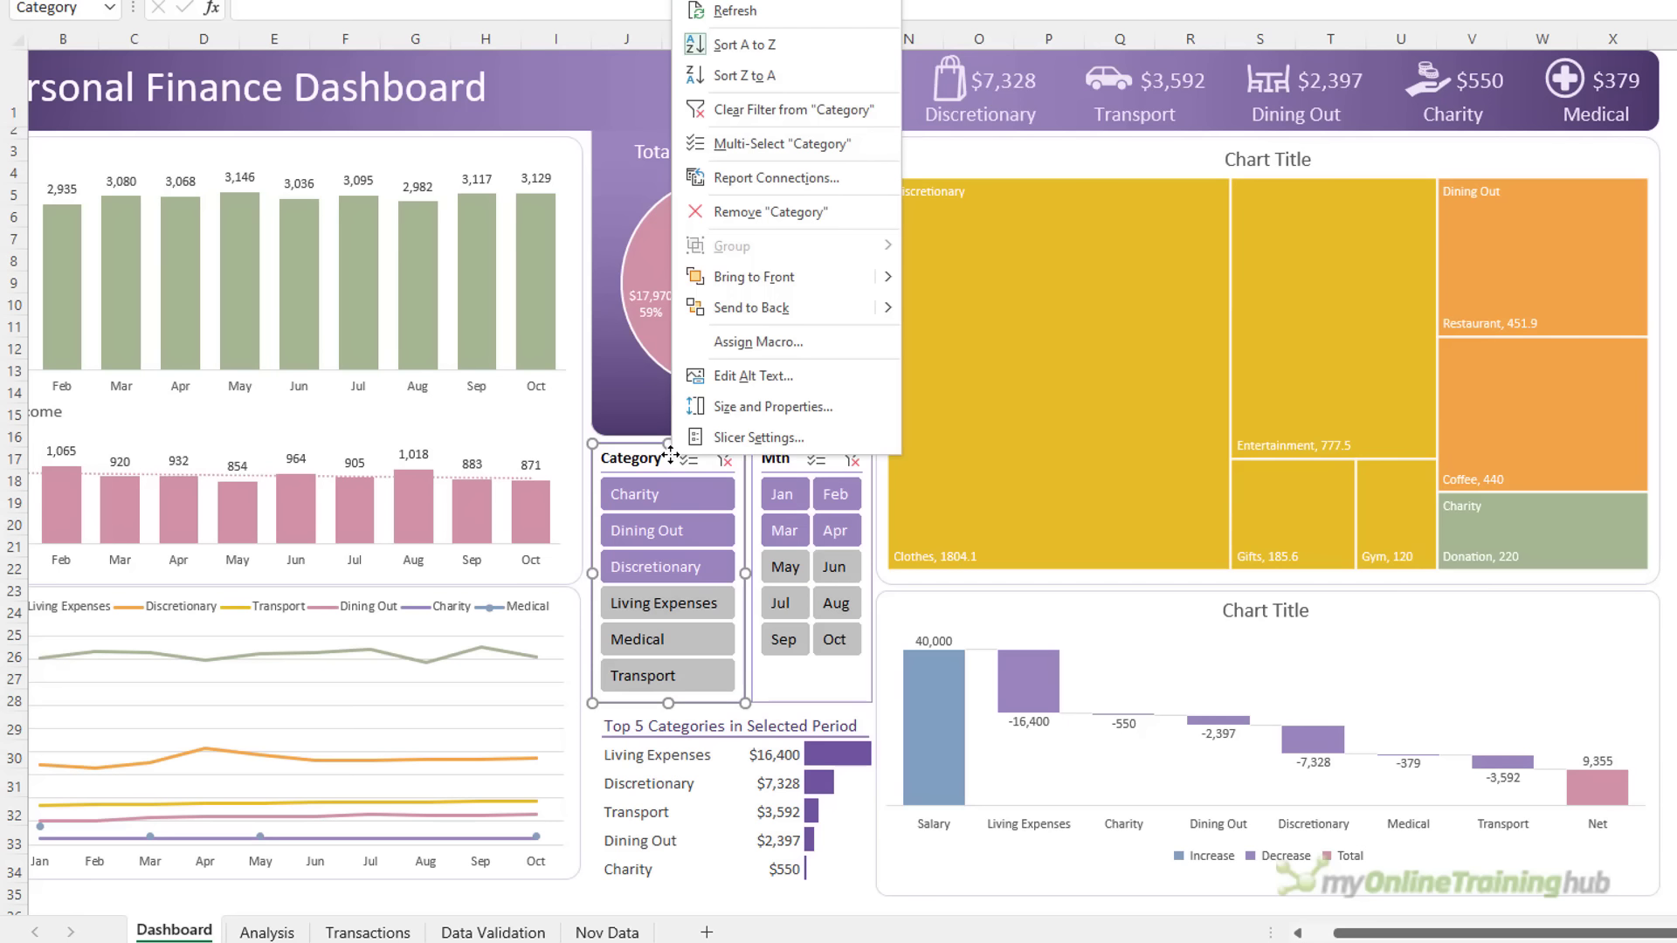
left_click(836, 188)
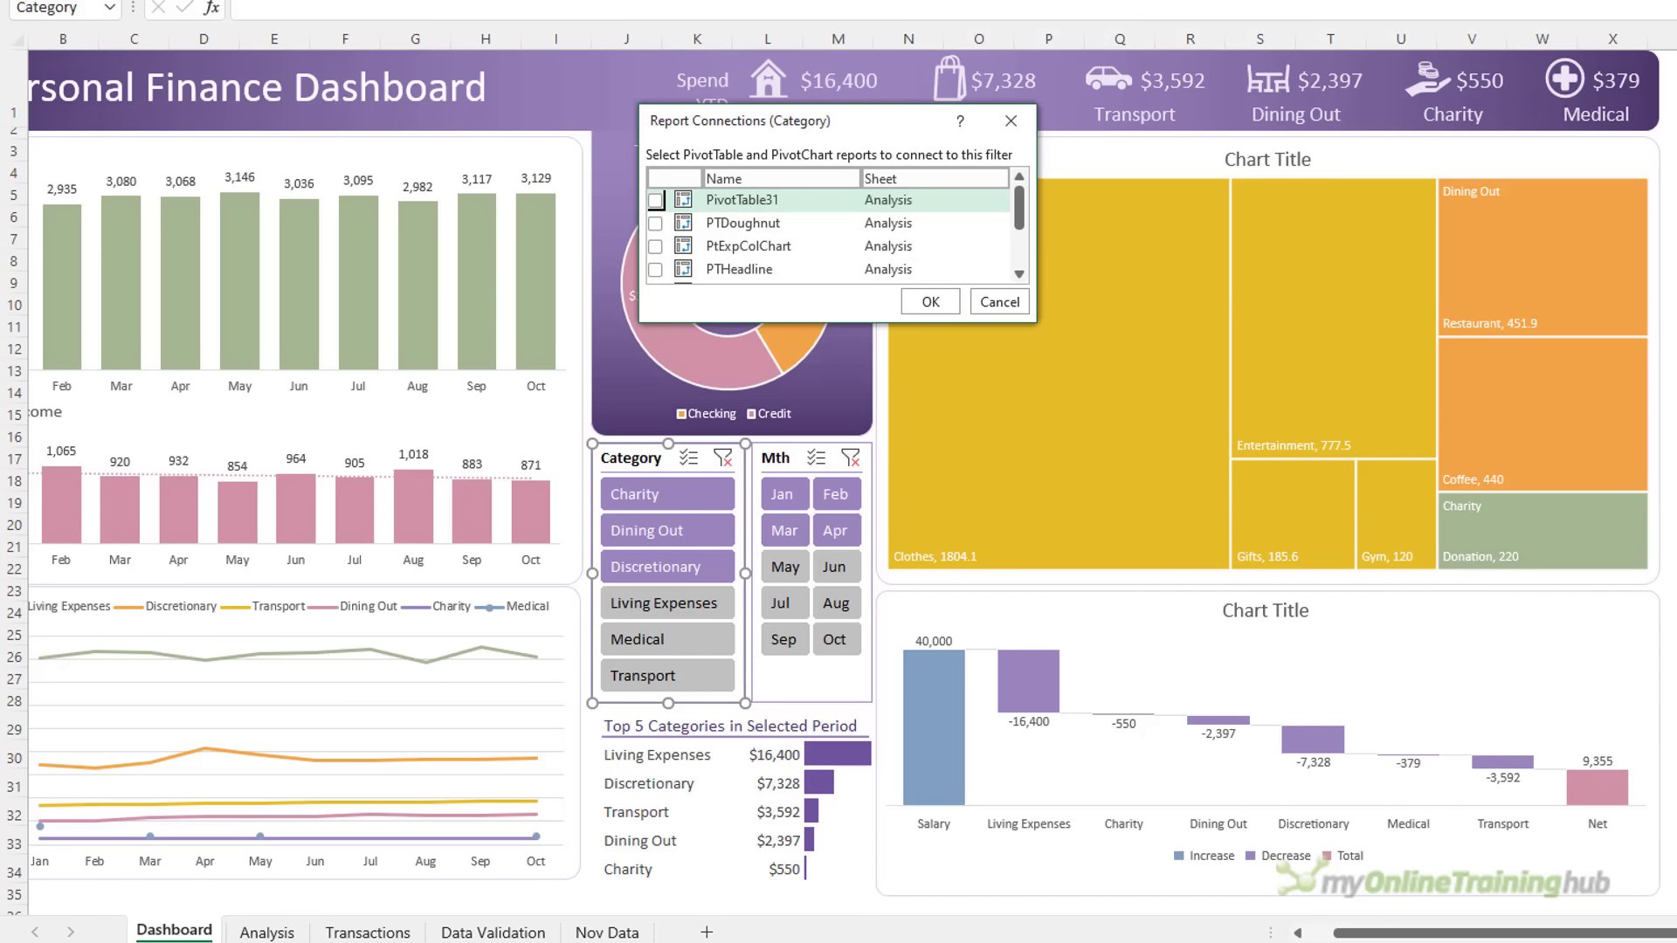
left_click_drag(818, 326, 820, 443)
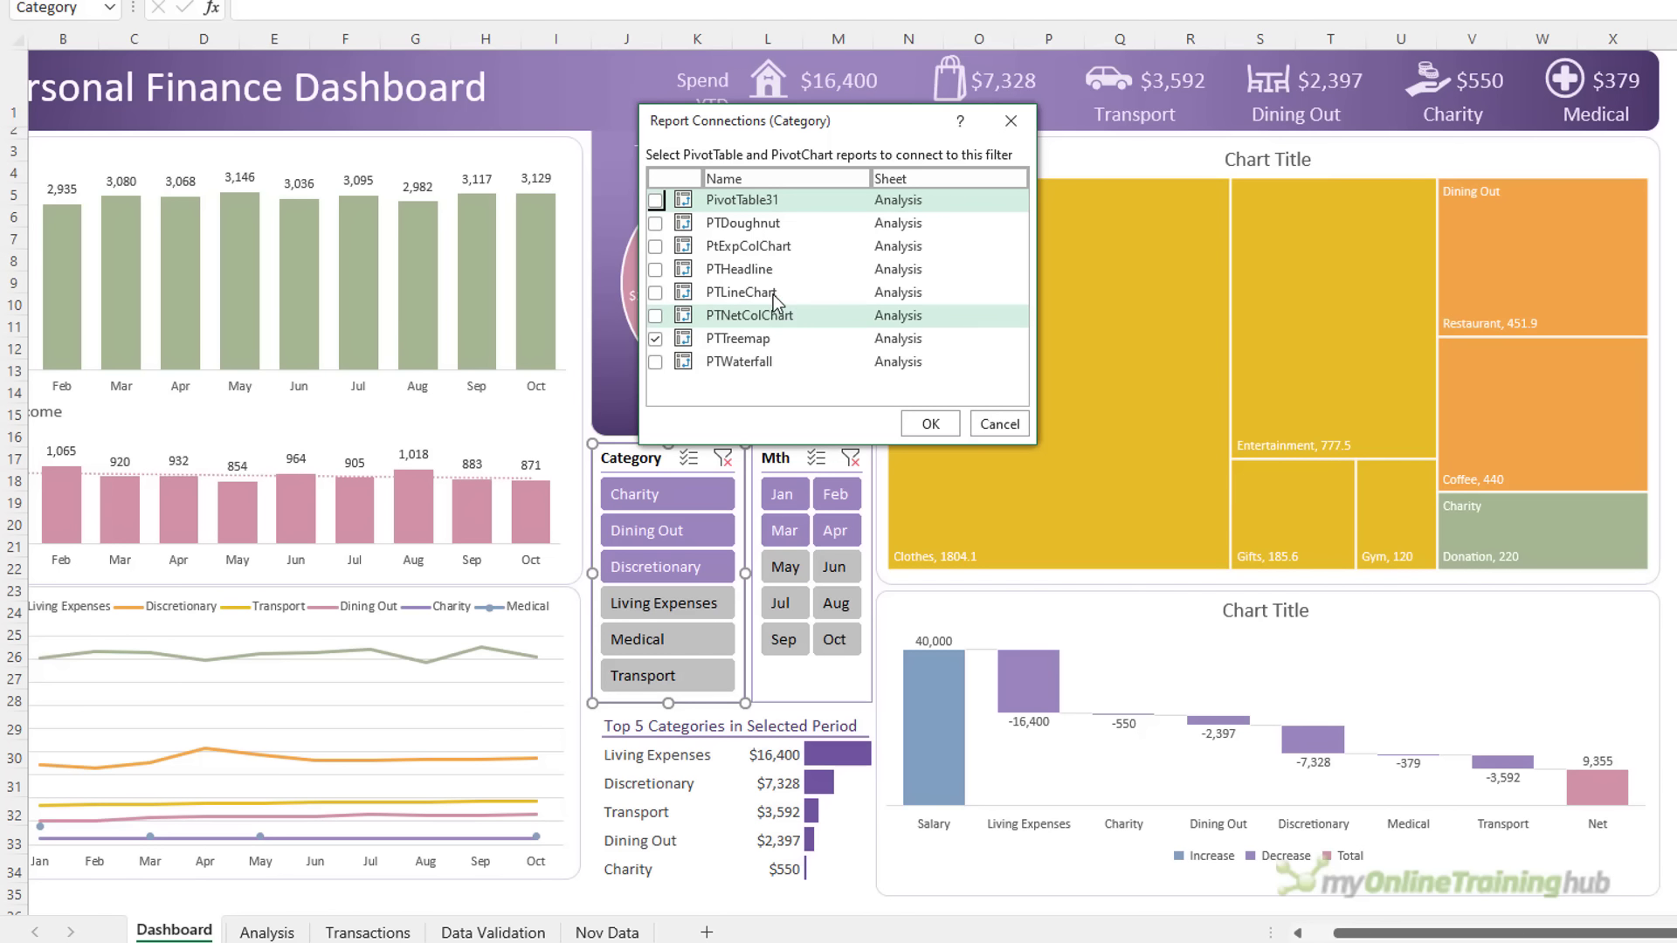
left_click(656, 248)
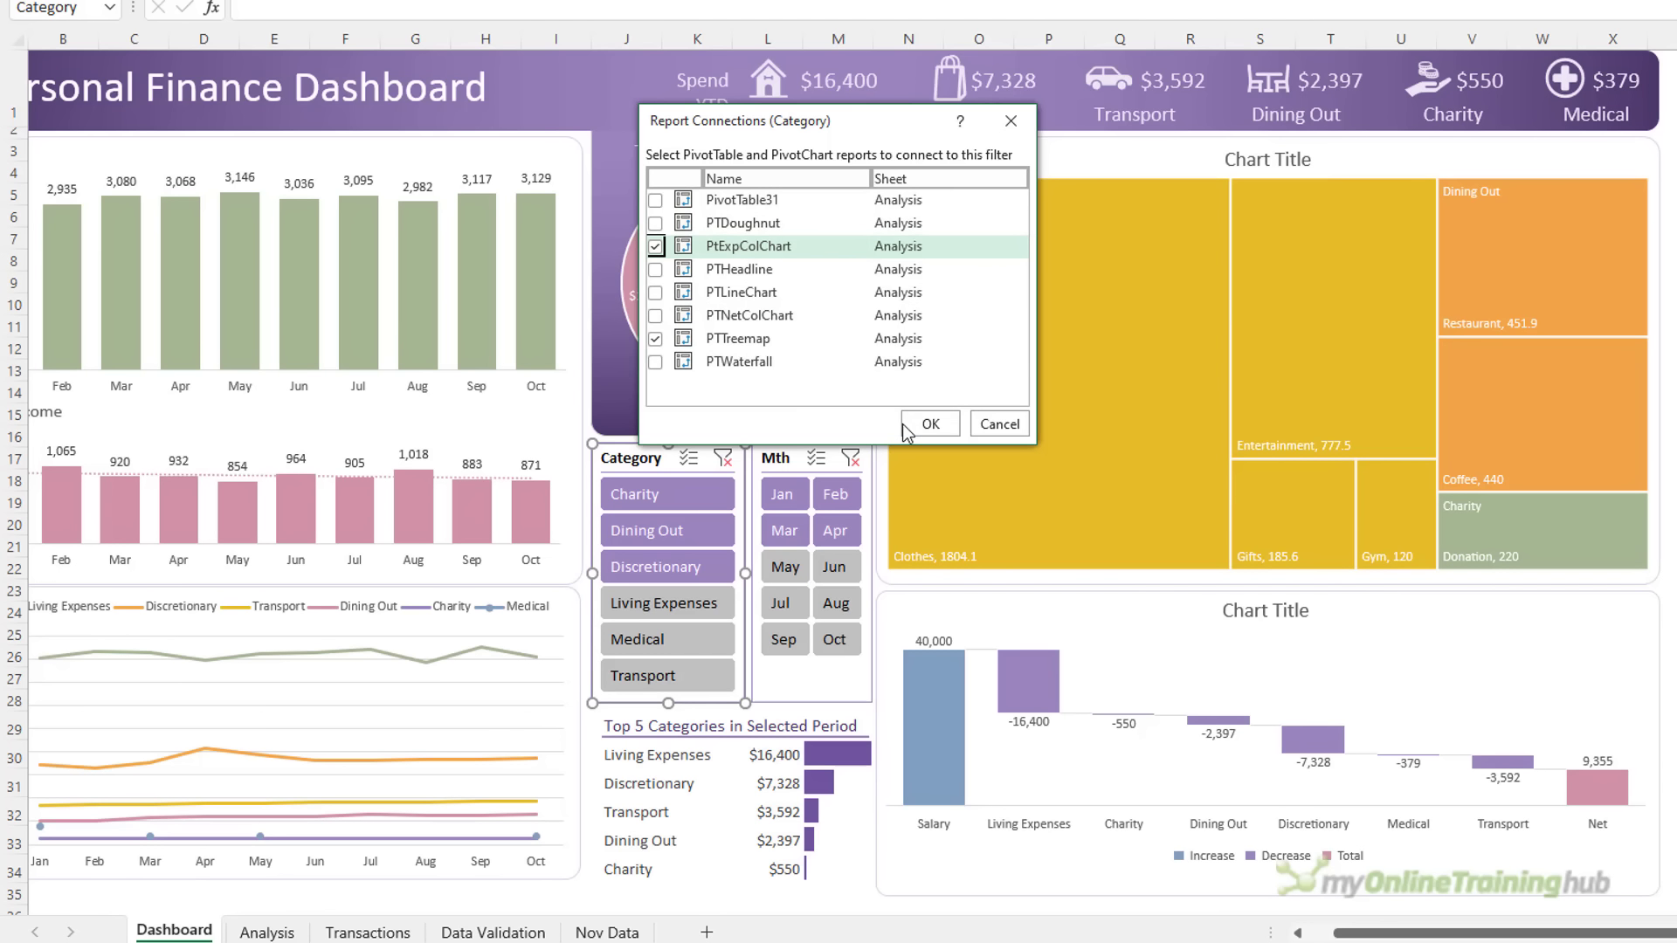
left_click(928, 426)
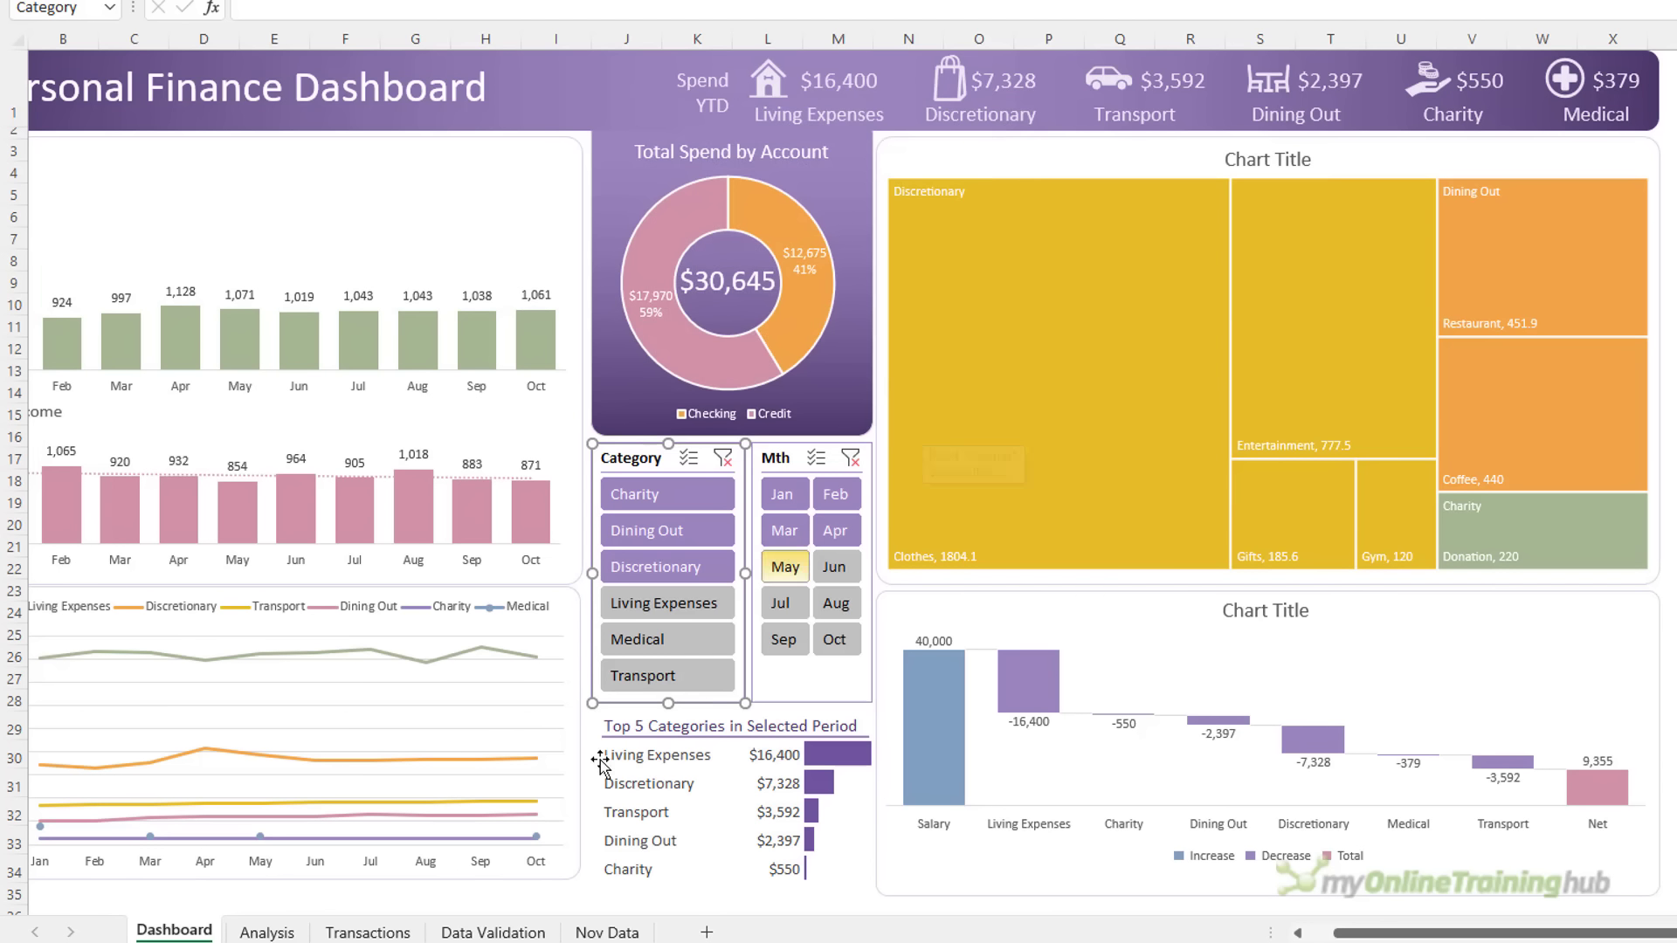
Rename the Top 5 pivot table on the Analysis sheet from PivotTable31 to PTTop5
left_click(270, 933)
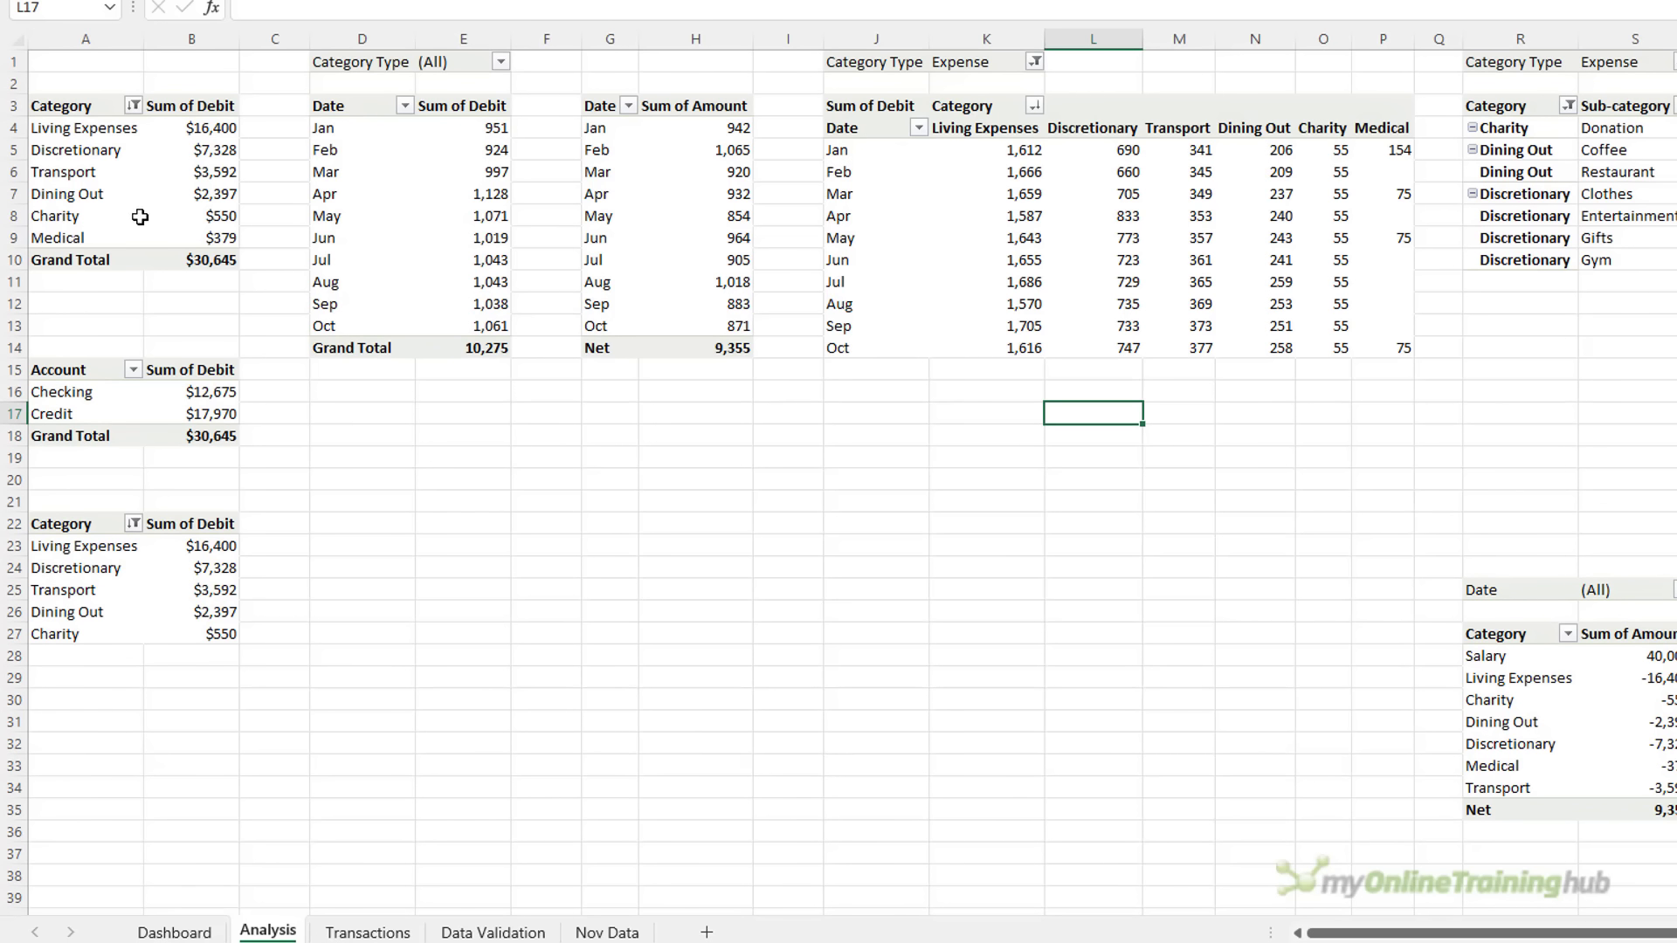
left_click(157, 590)
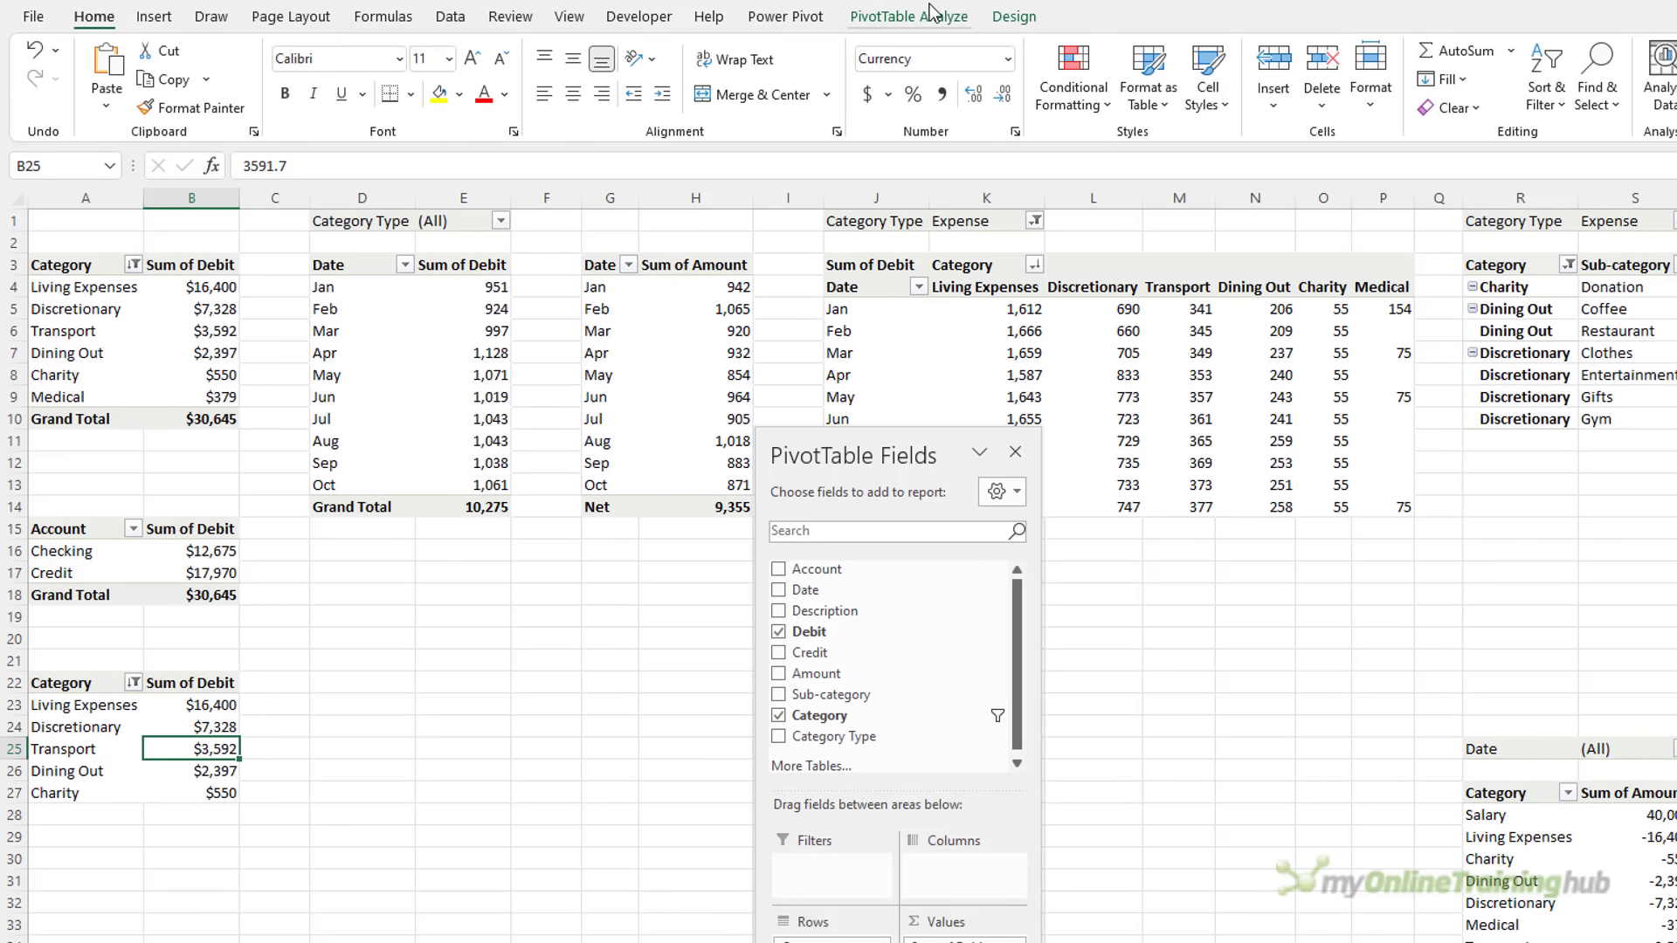
left_click(910, 2)
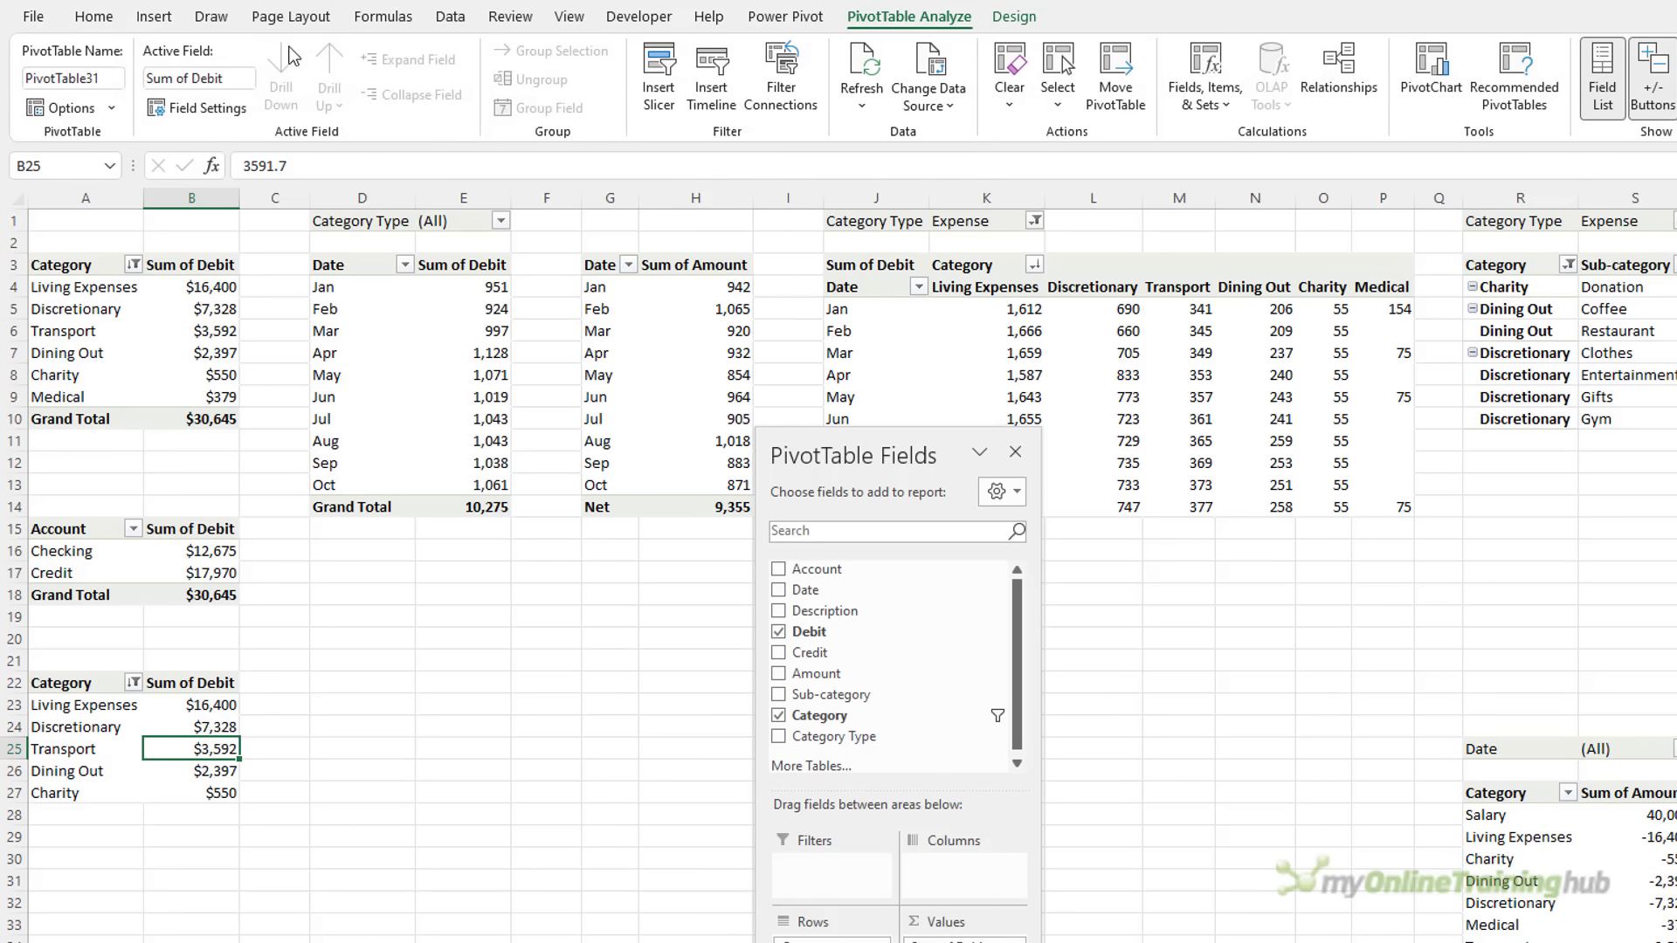
left_click(105, 55)
type("PTTop5")
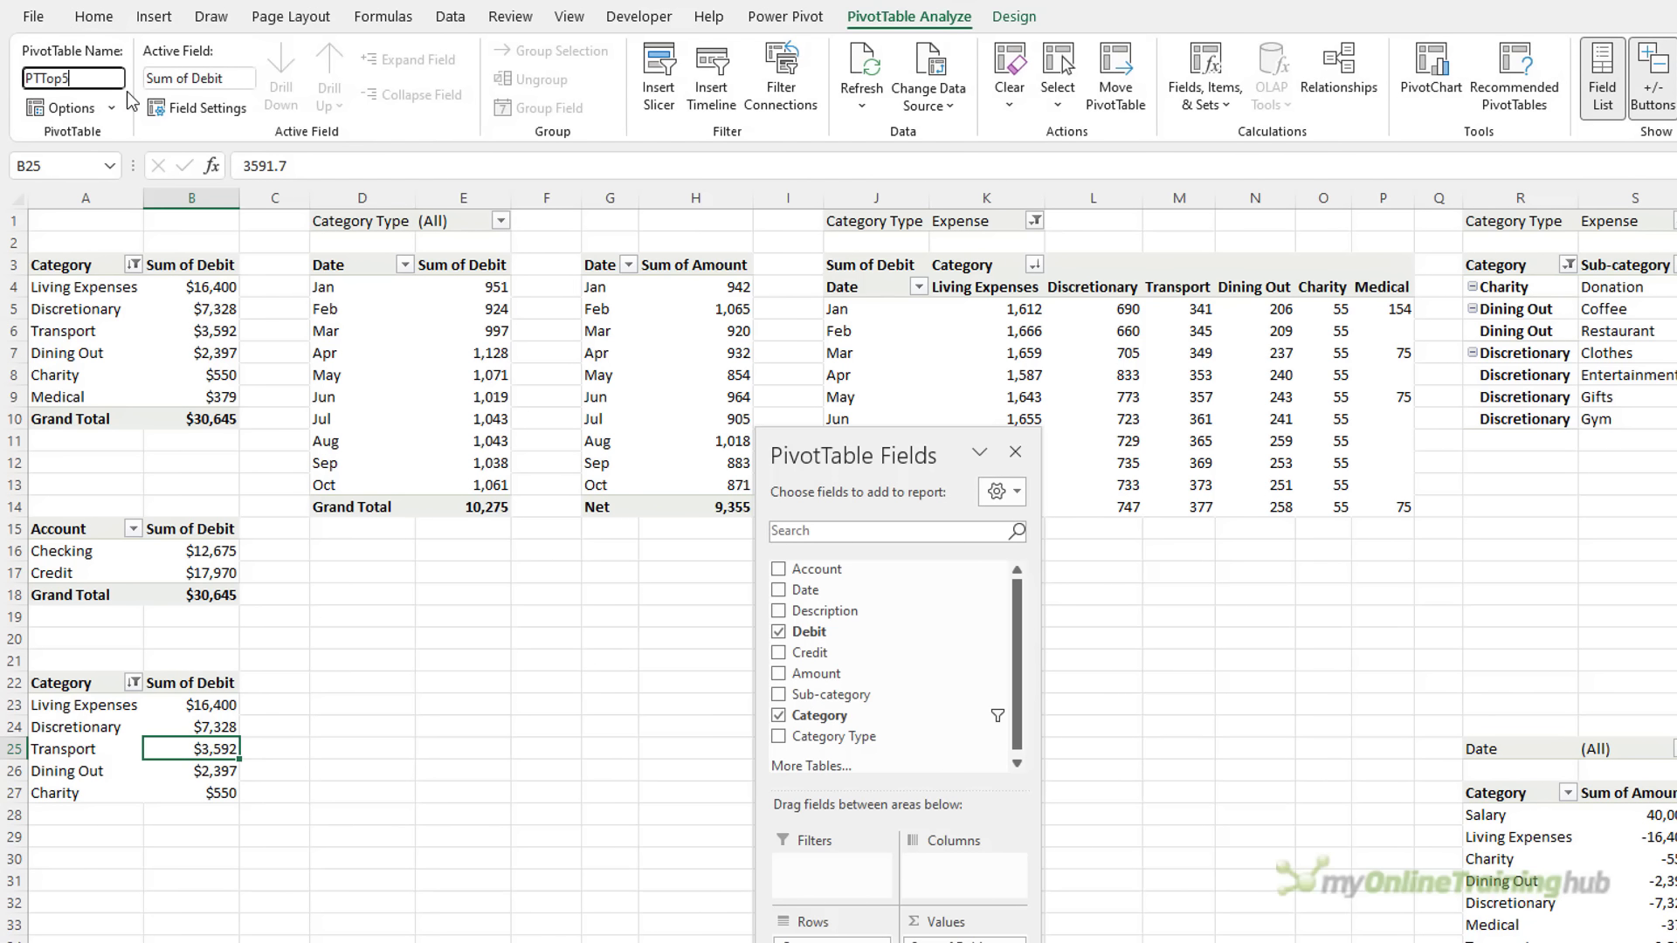
key("Return")
Connect the Dashboard's Mth slicer to the PTTop5 and PTWaterfall pivots
key("ctrl+Page_Up")
scroll(873, 629, "left", 1)
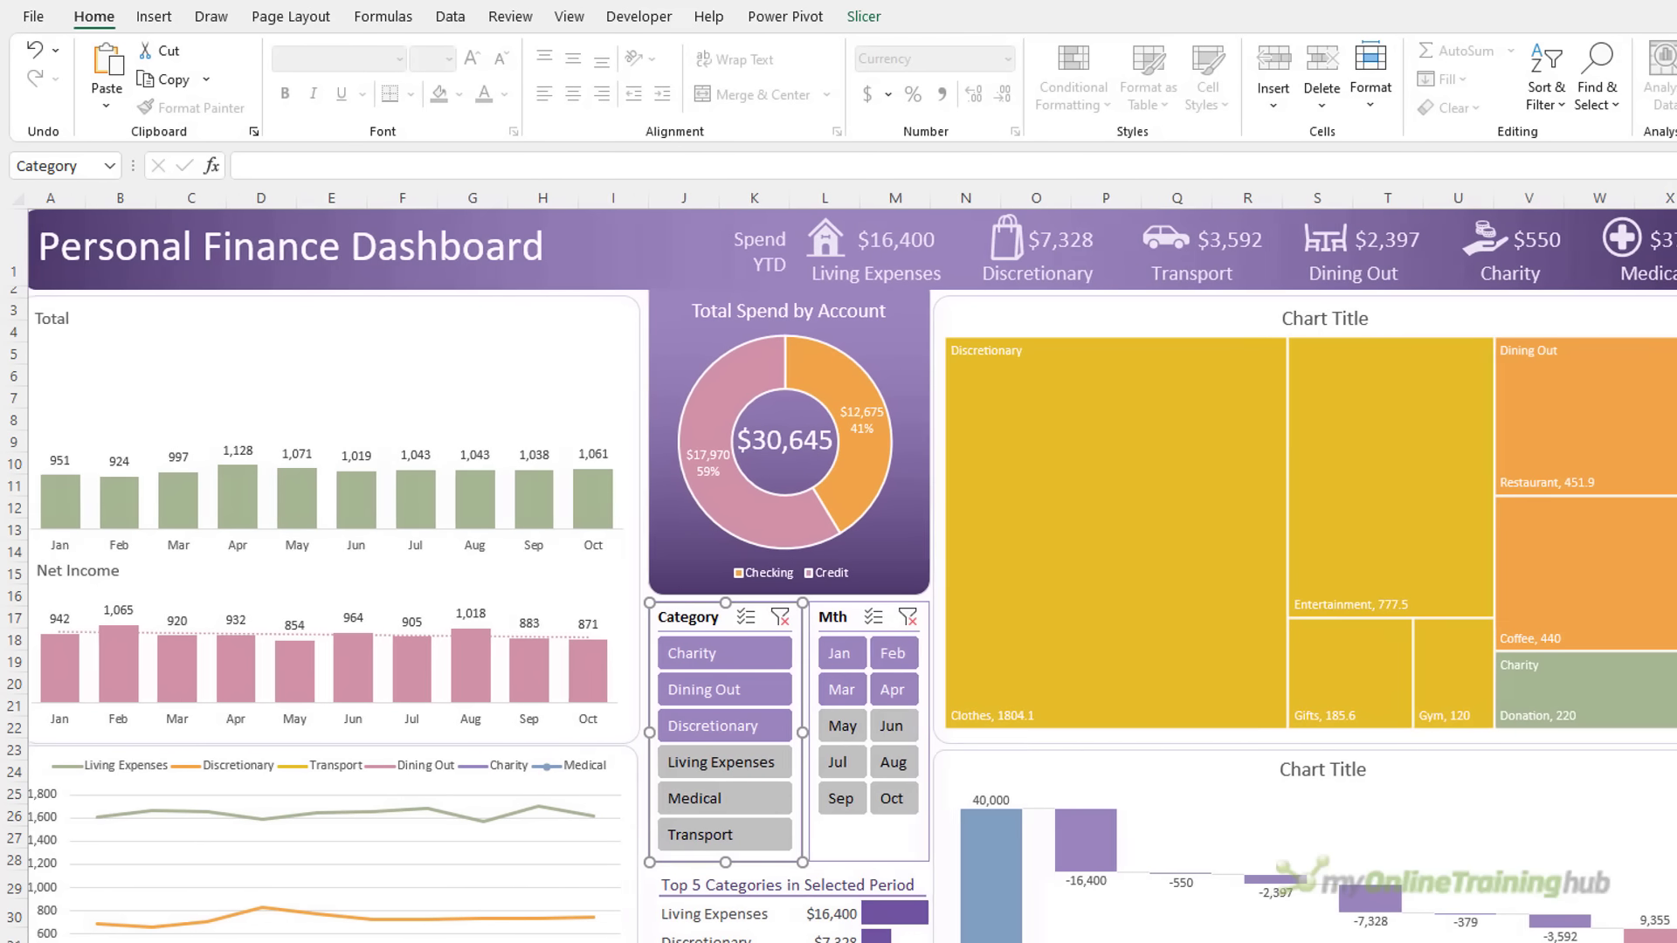
right_click(873, 618)
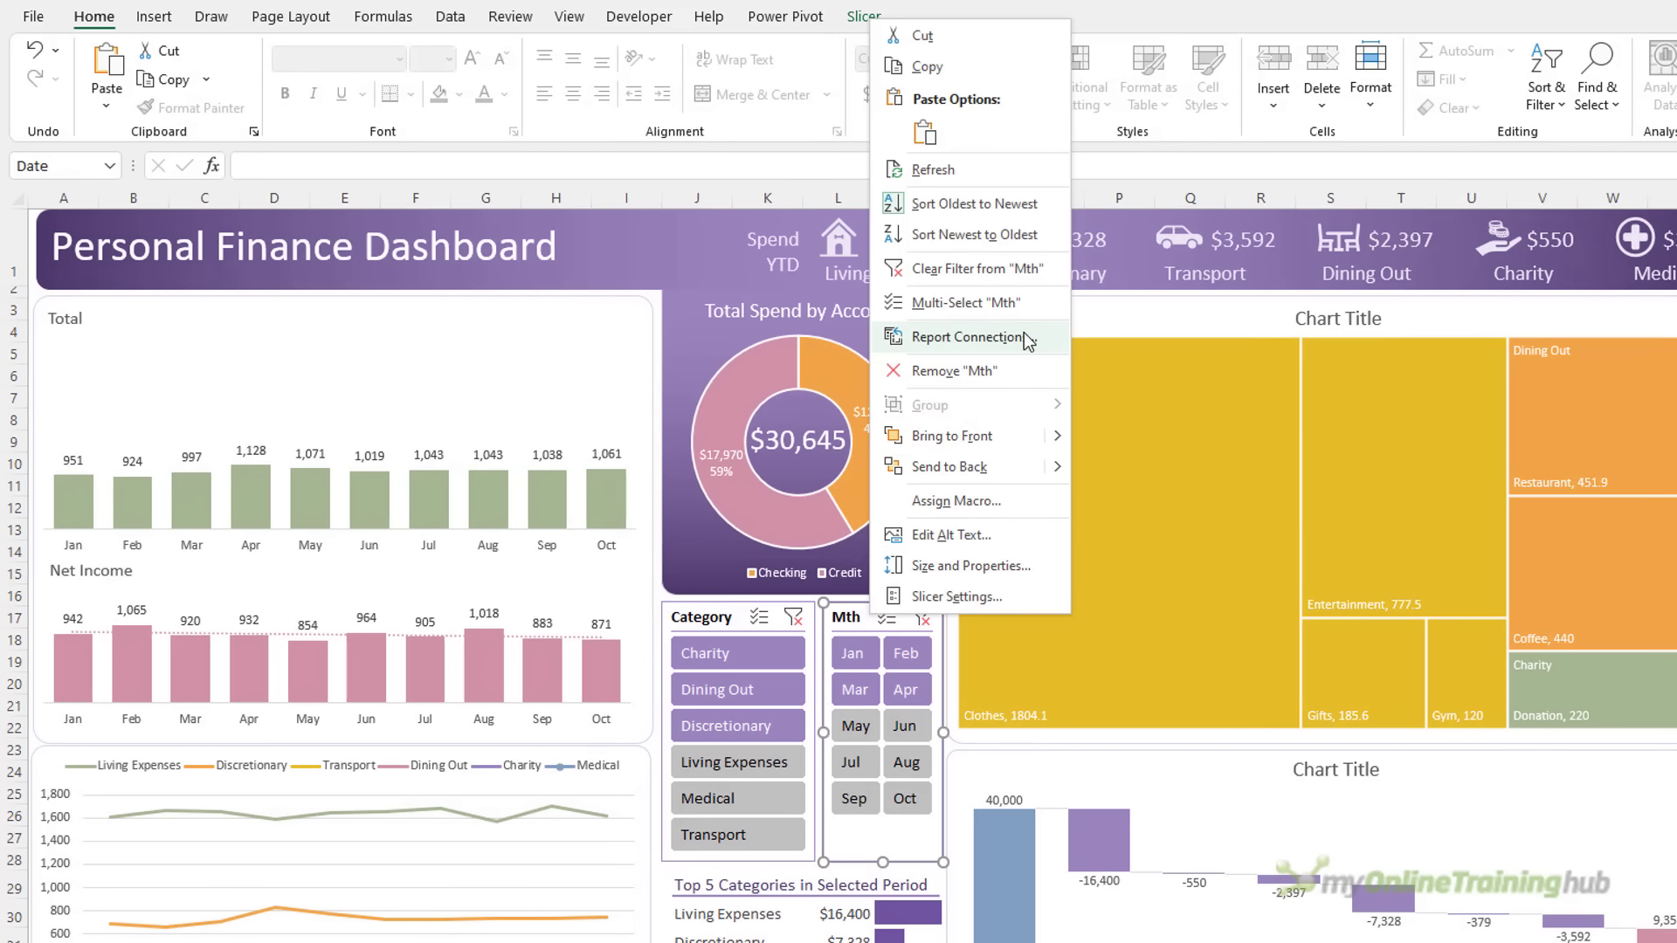
left_click(970, 338)
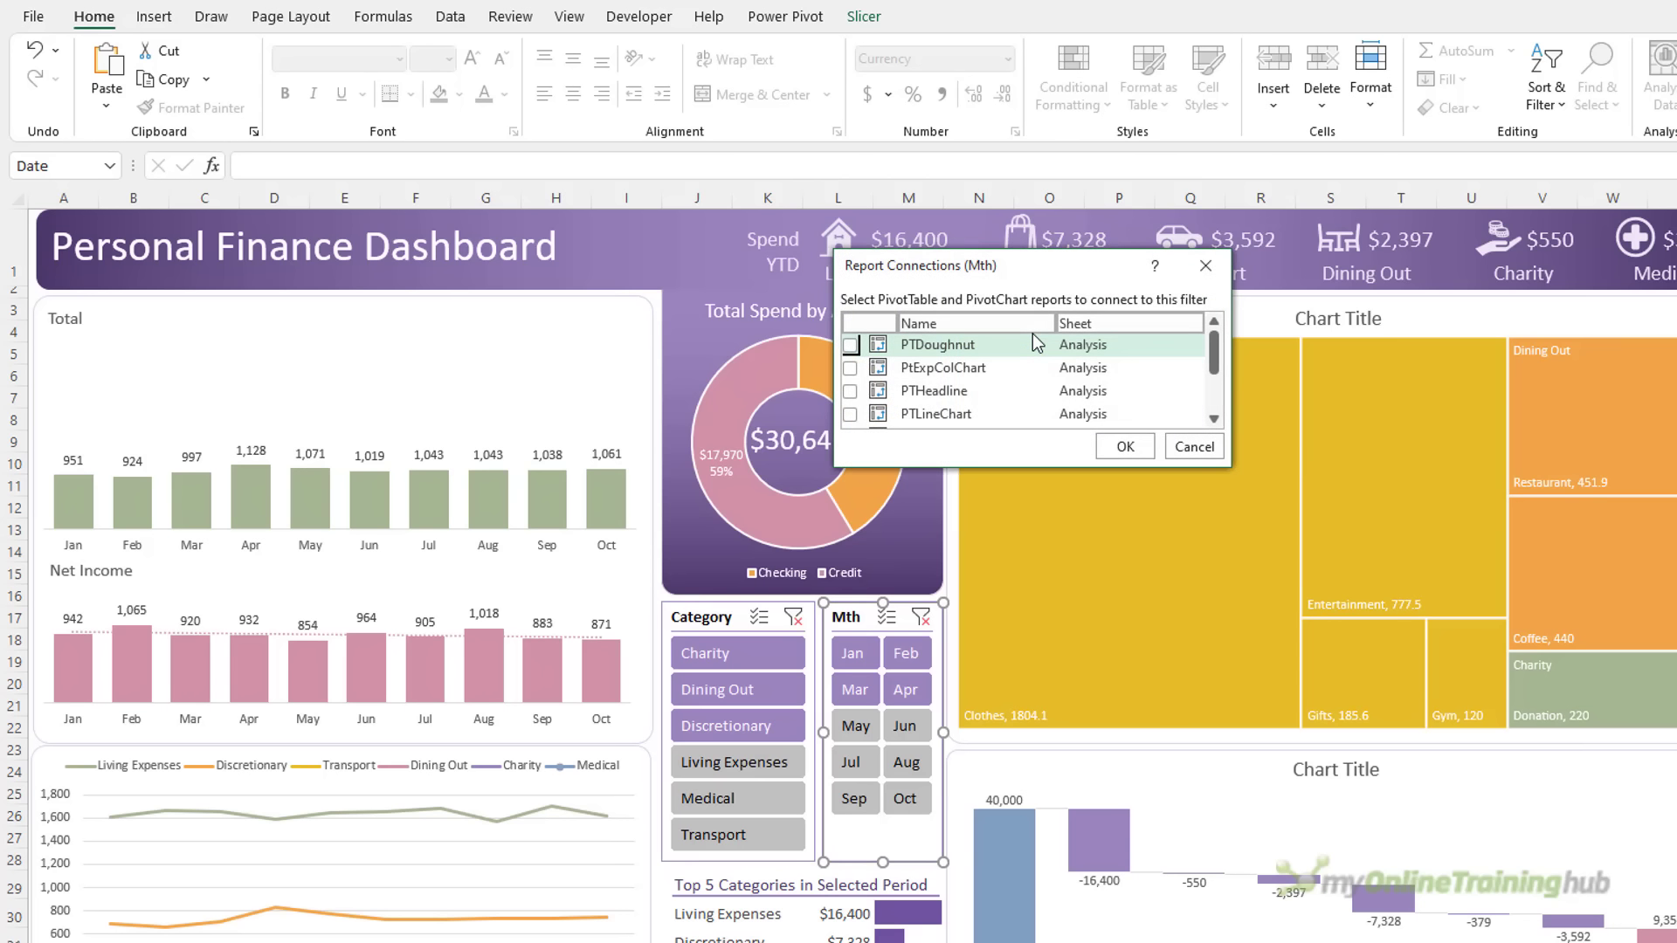
left_click_drag(935, 467, 923, 601)
left_click(851, 461)
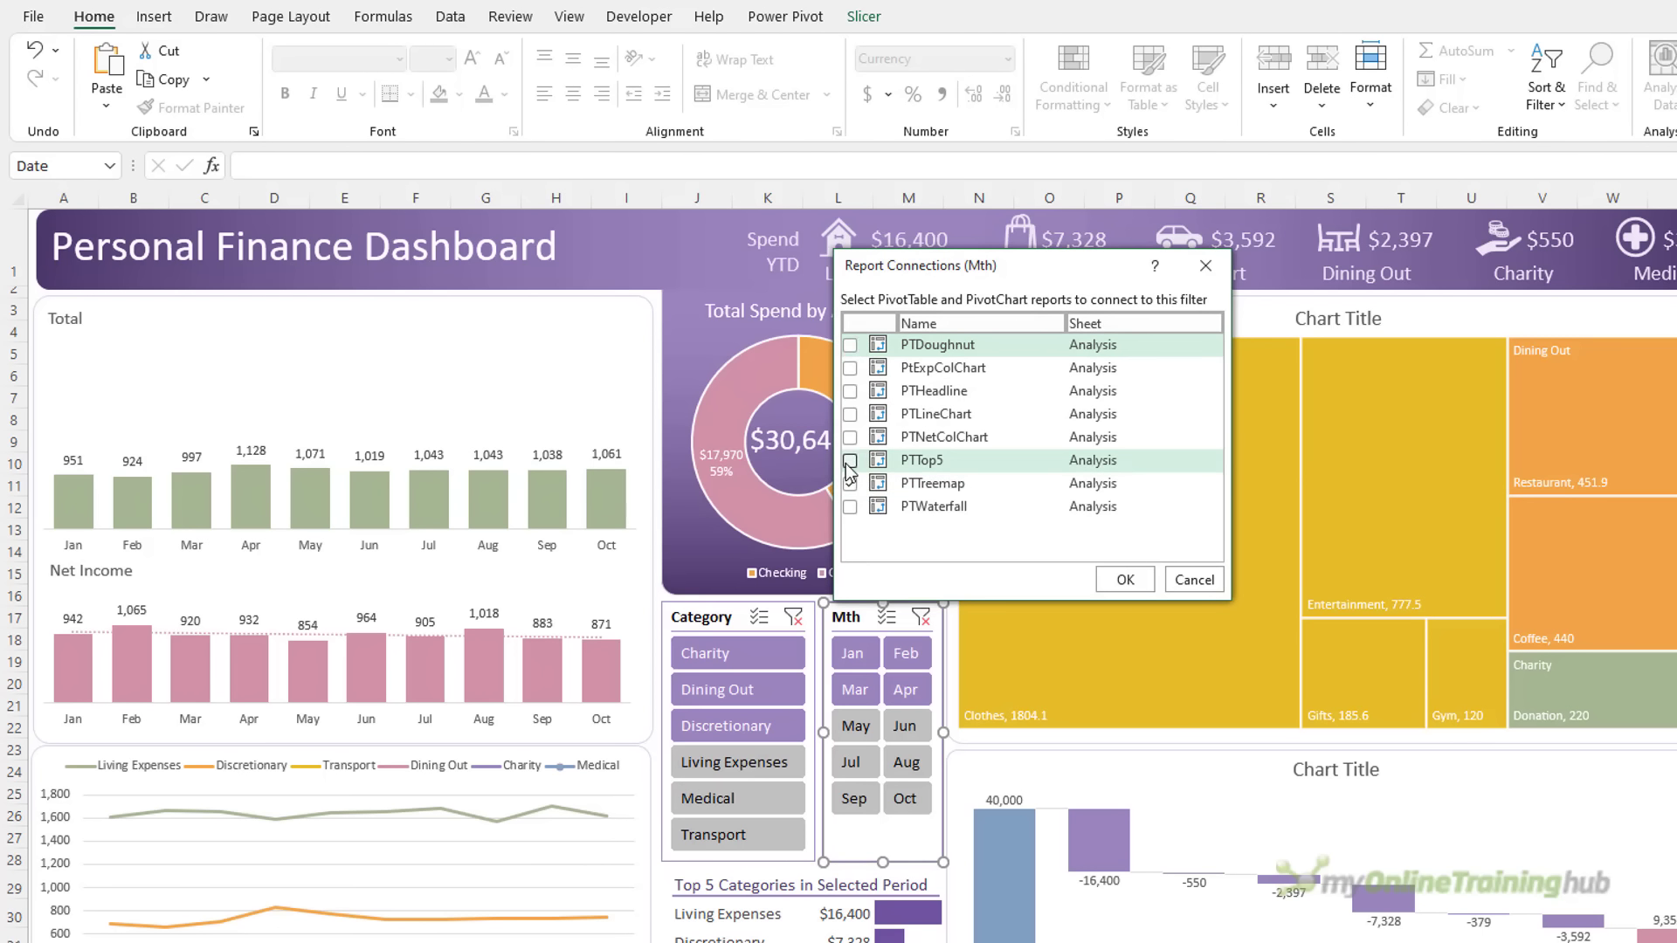
left_click(850, 507)
left_click(1124, 580)
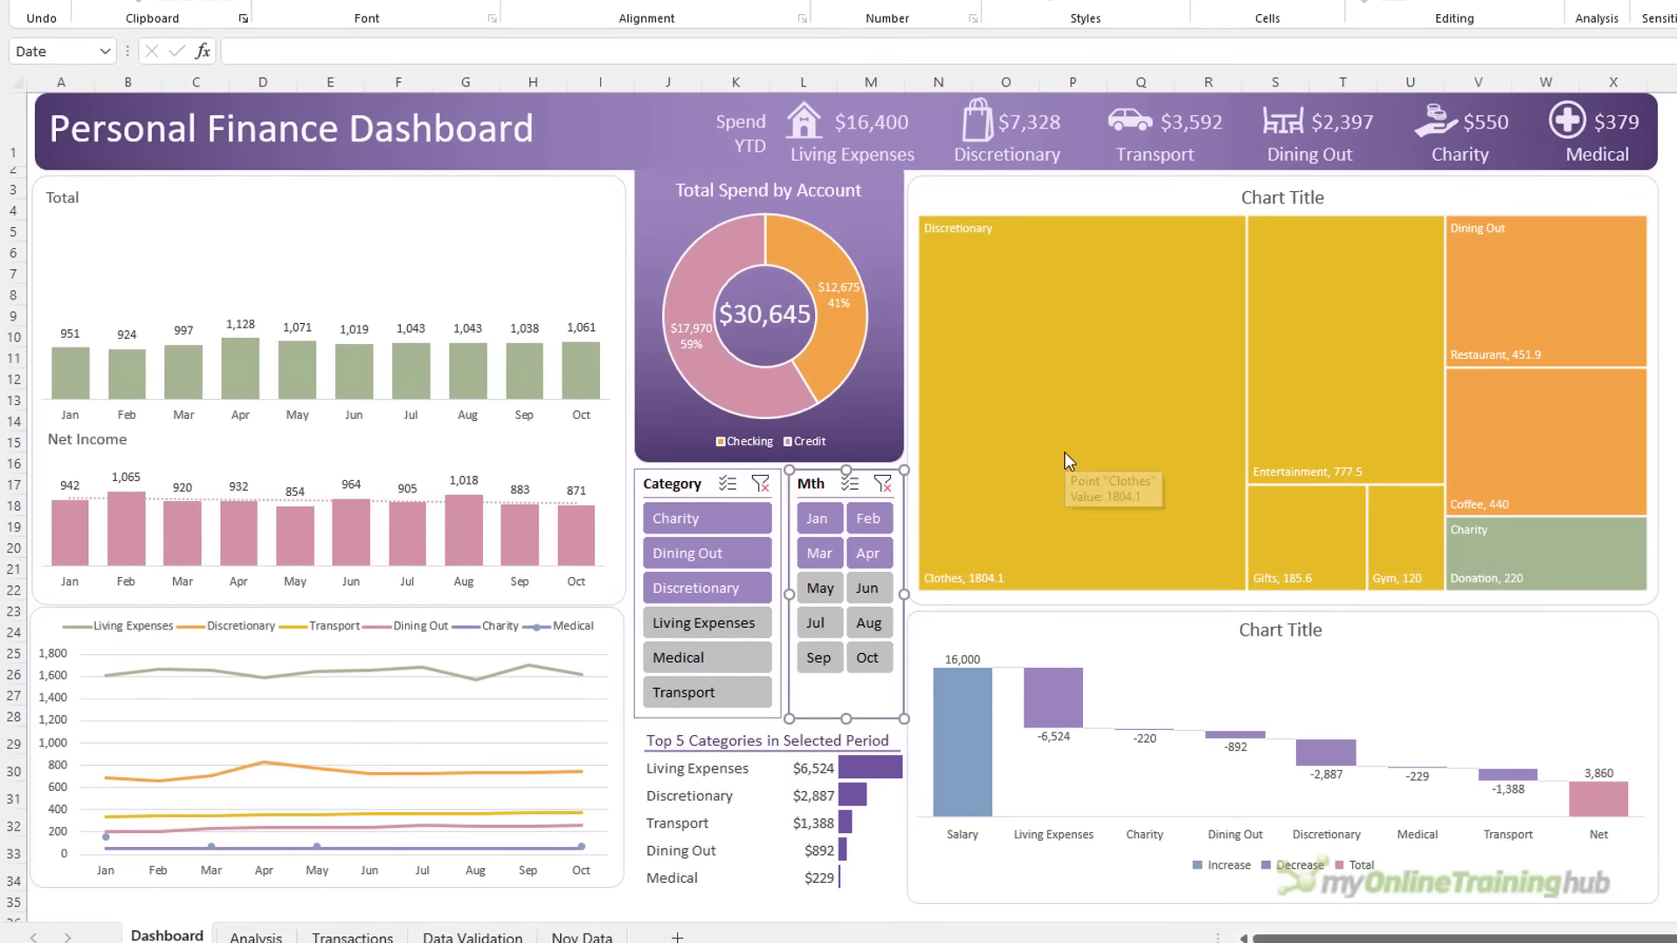
Try Jan–Jun, Jan–Aug and Charity–Medical slicer filters, clearing each afterwards
left_click_drag(852, 654, 917, 742)
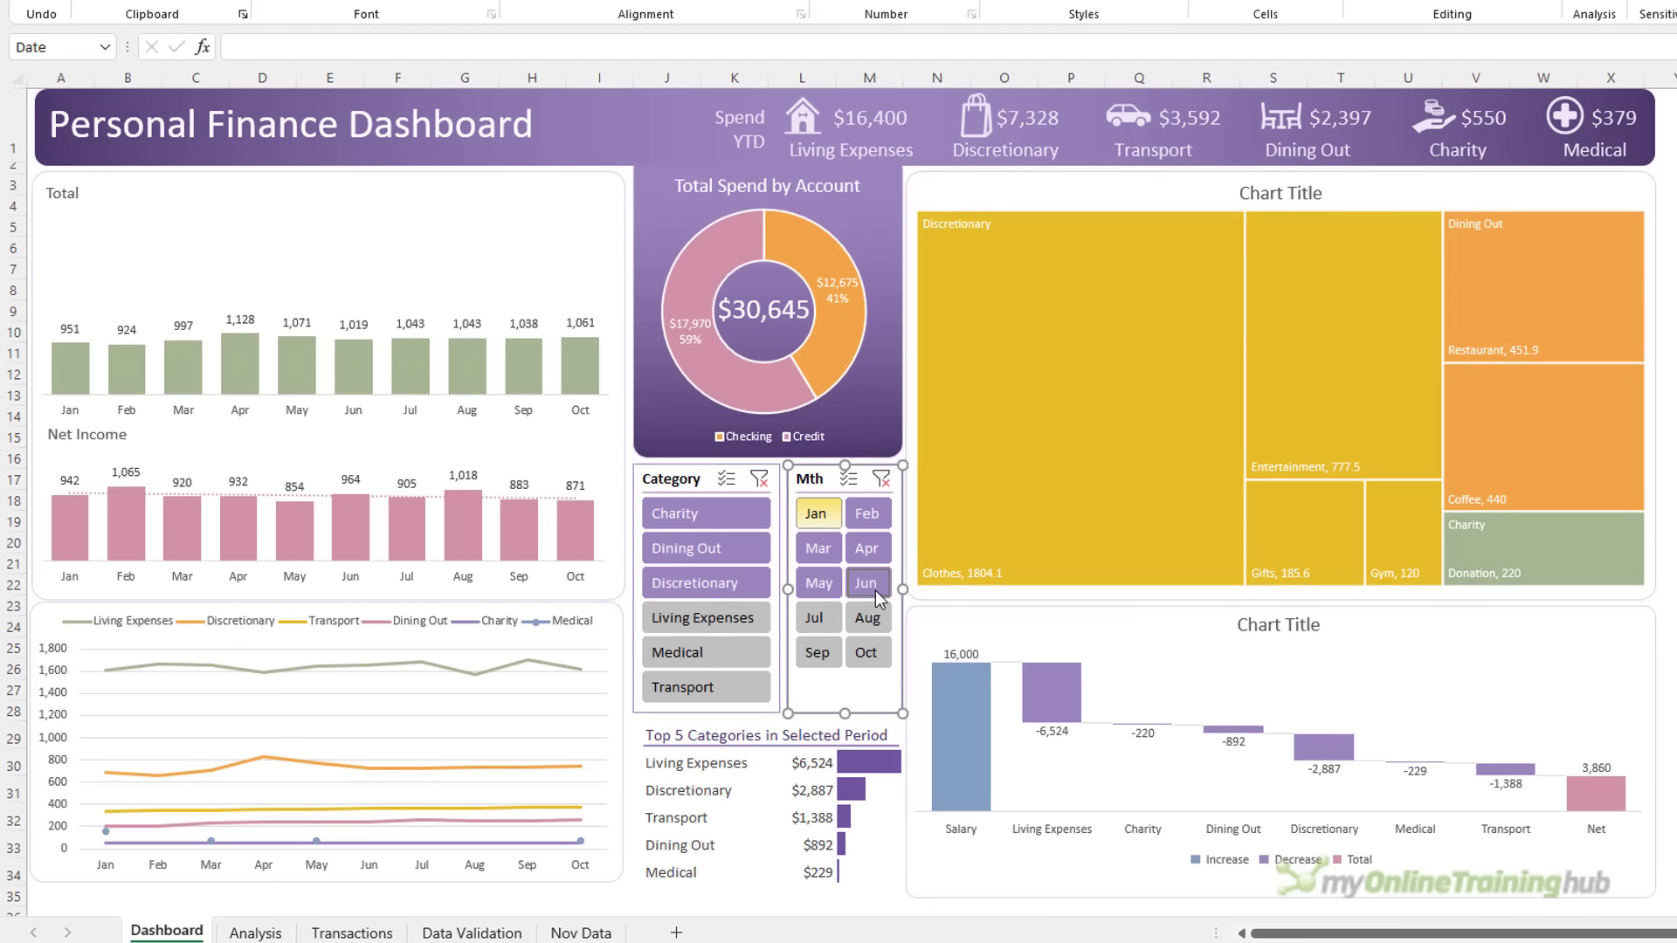
left_click_drag(878, 598, 876, 595)
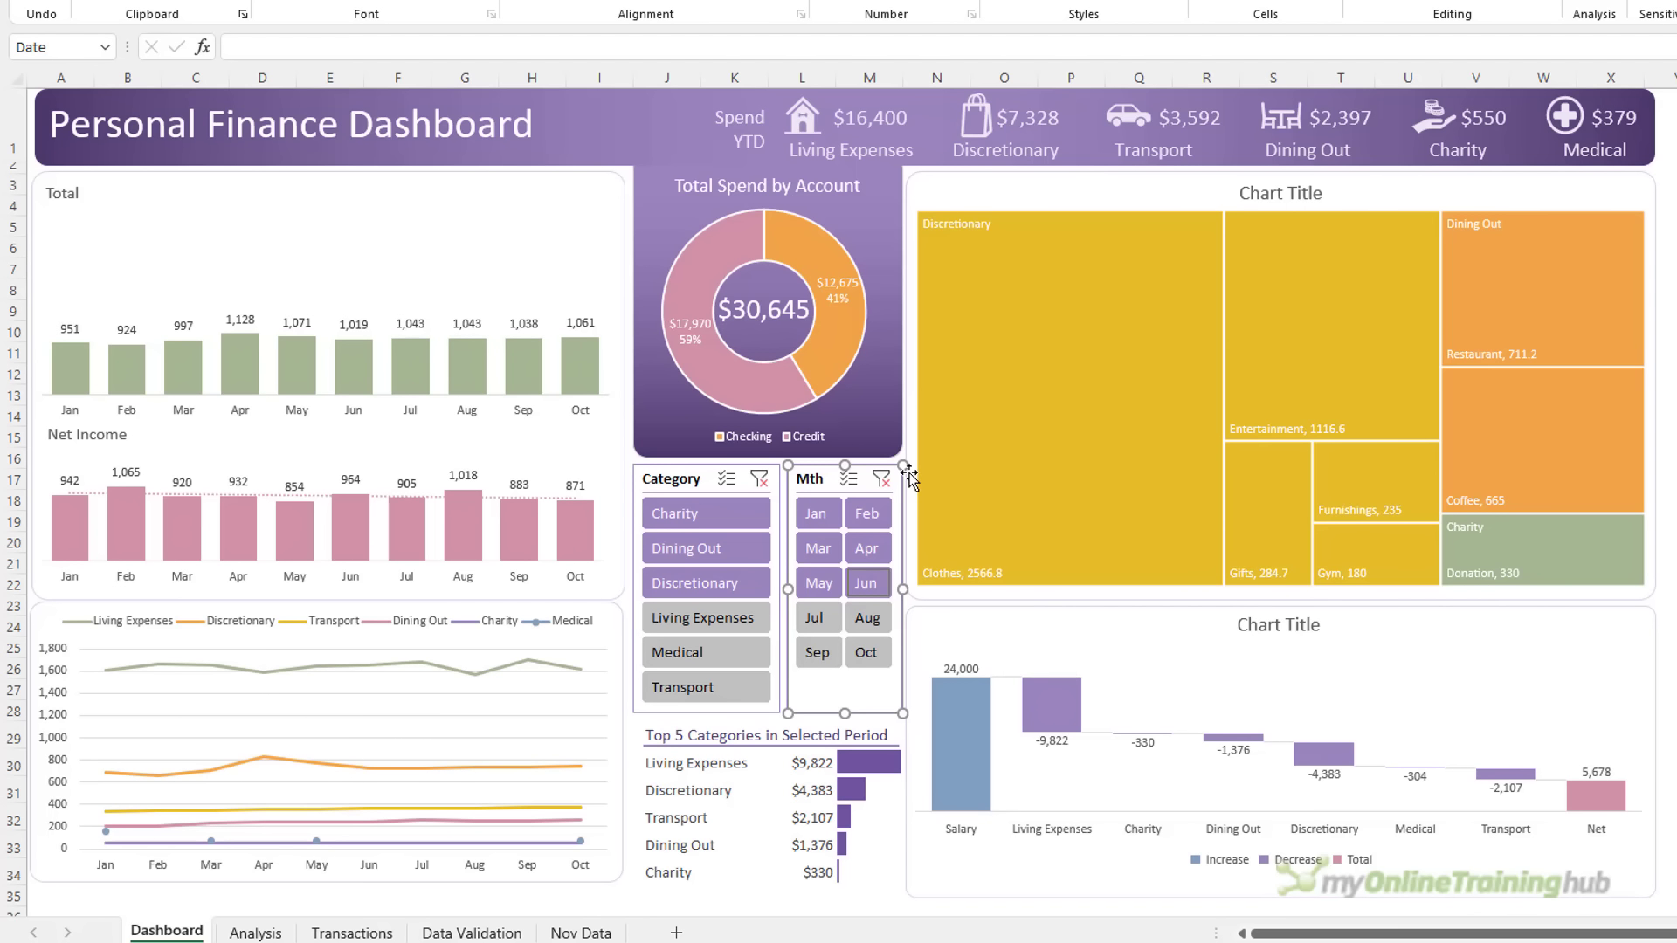
left_click_drag(825, 524, 867, 618)
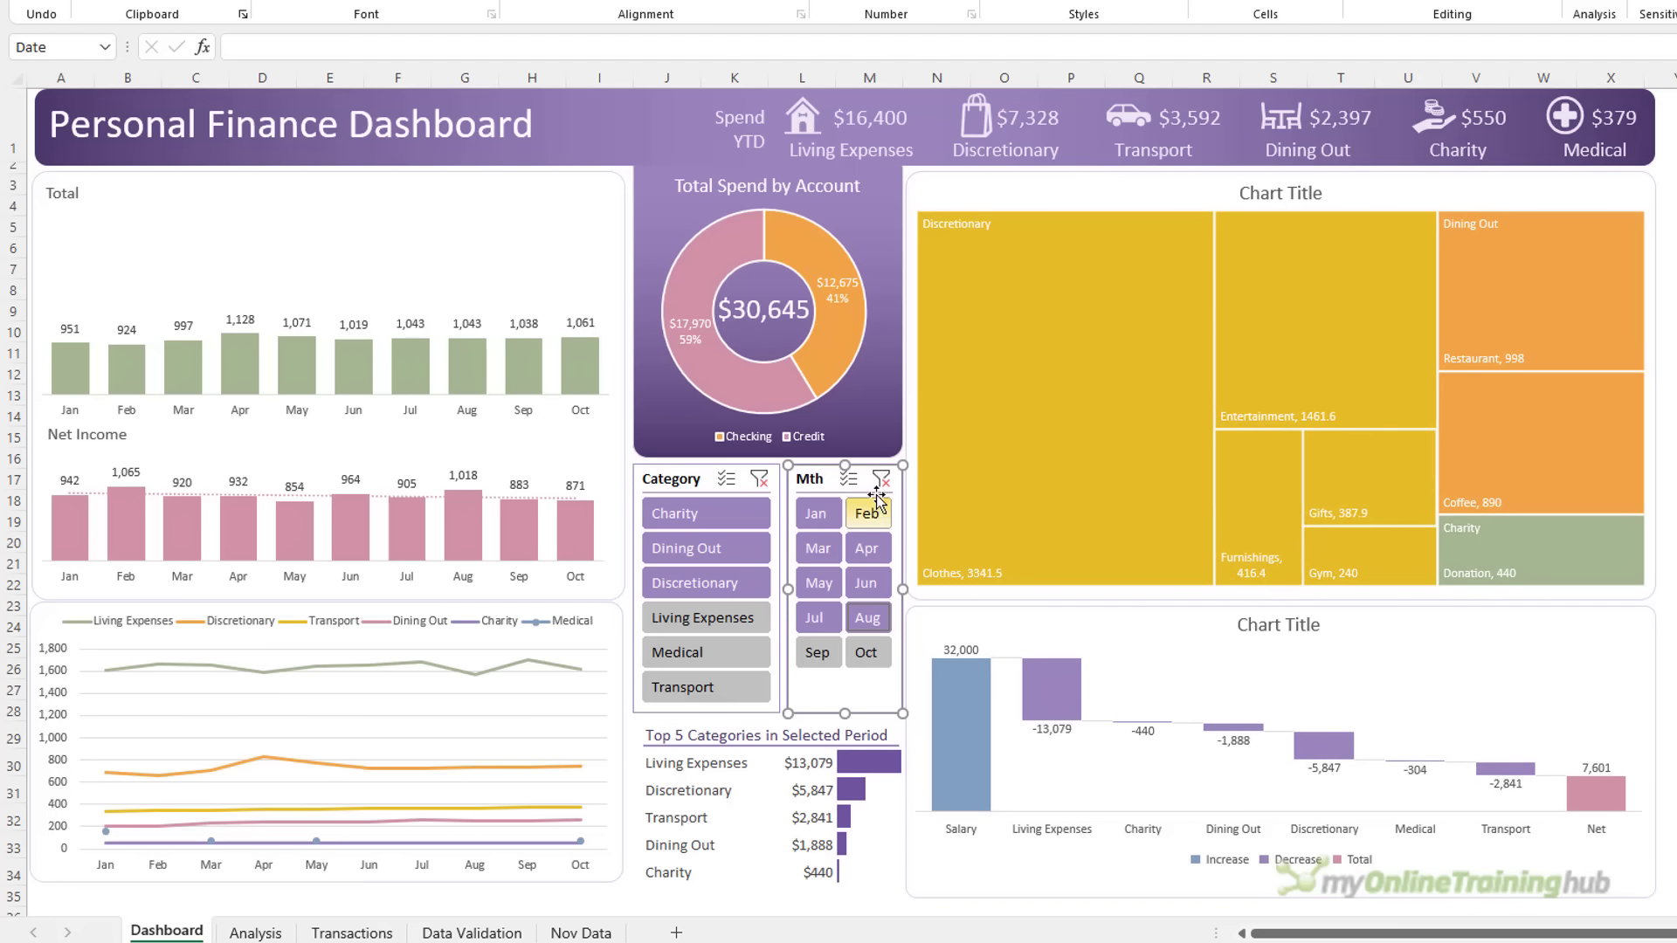
left_click(881, 479)
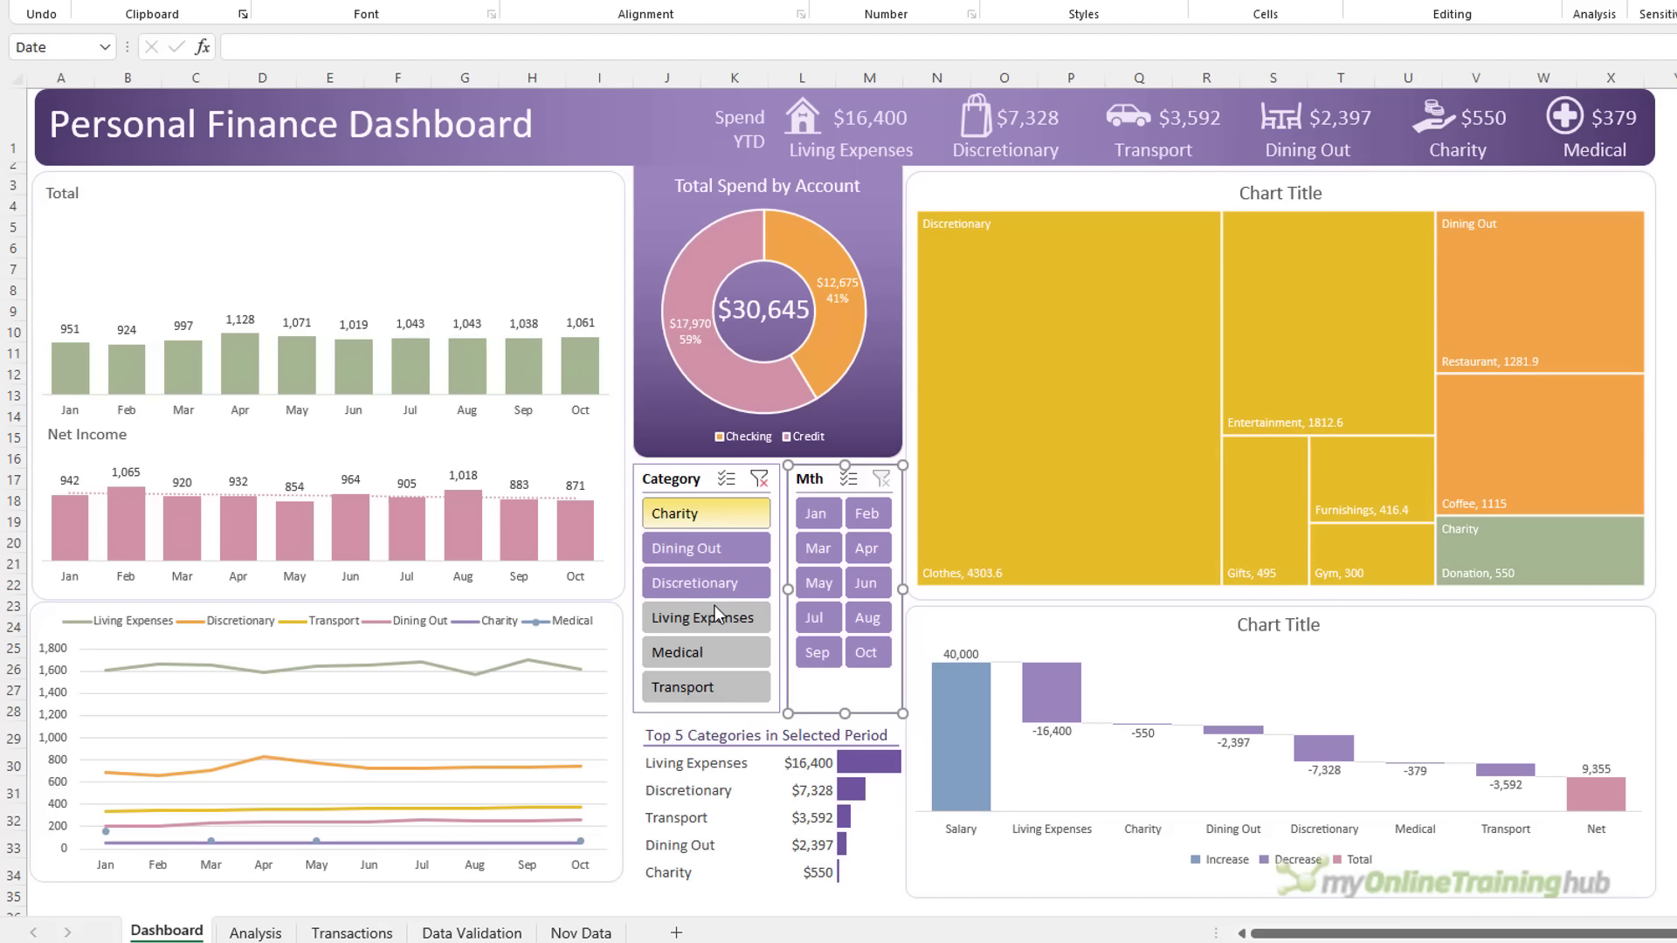
left_click_drag(714, 605, 710, 651)
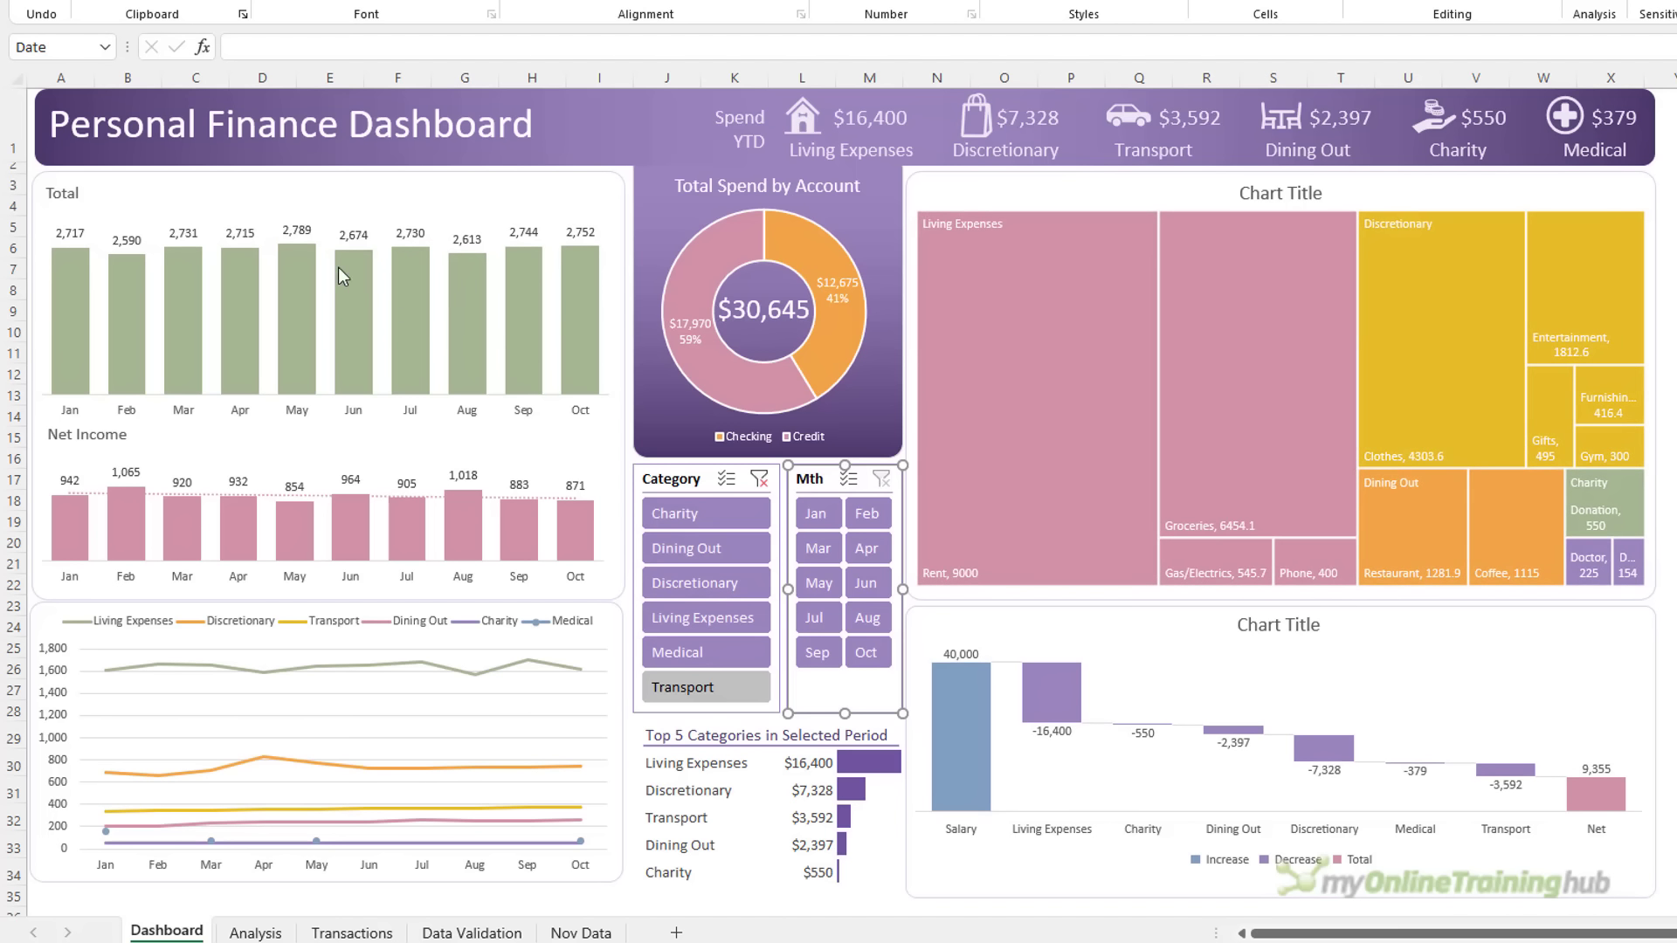
left_click(754, 486)
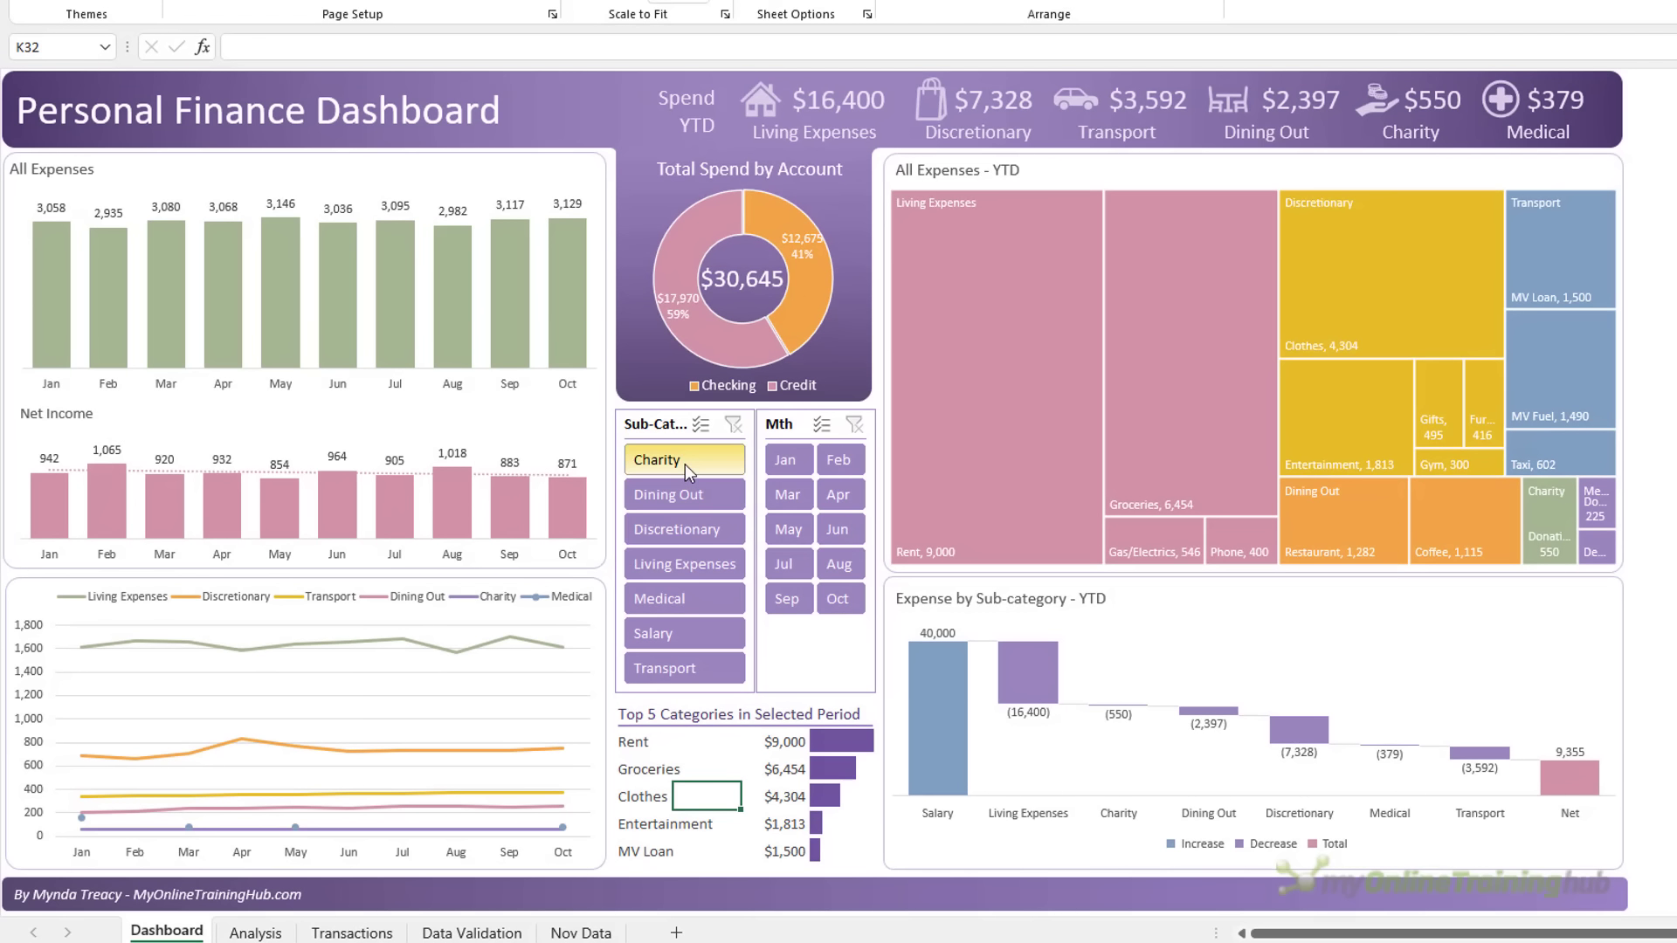
Filter the finished dashboard to Charity, Dining Out, Discretionary and Jan–Jun, then Discretionary–Salary
left_click(685, 464)
left_click_drag(685, 531, 685, 533)
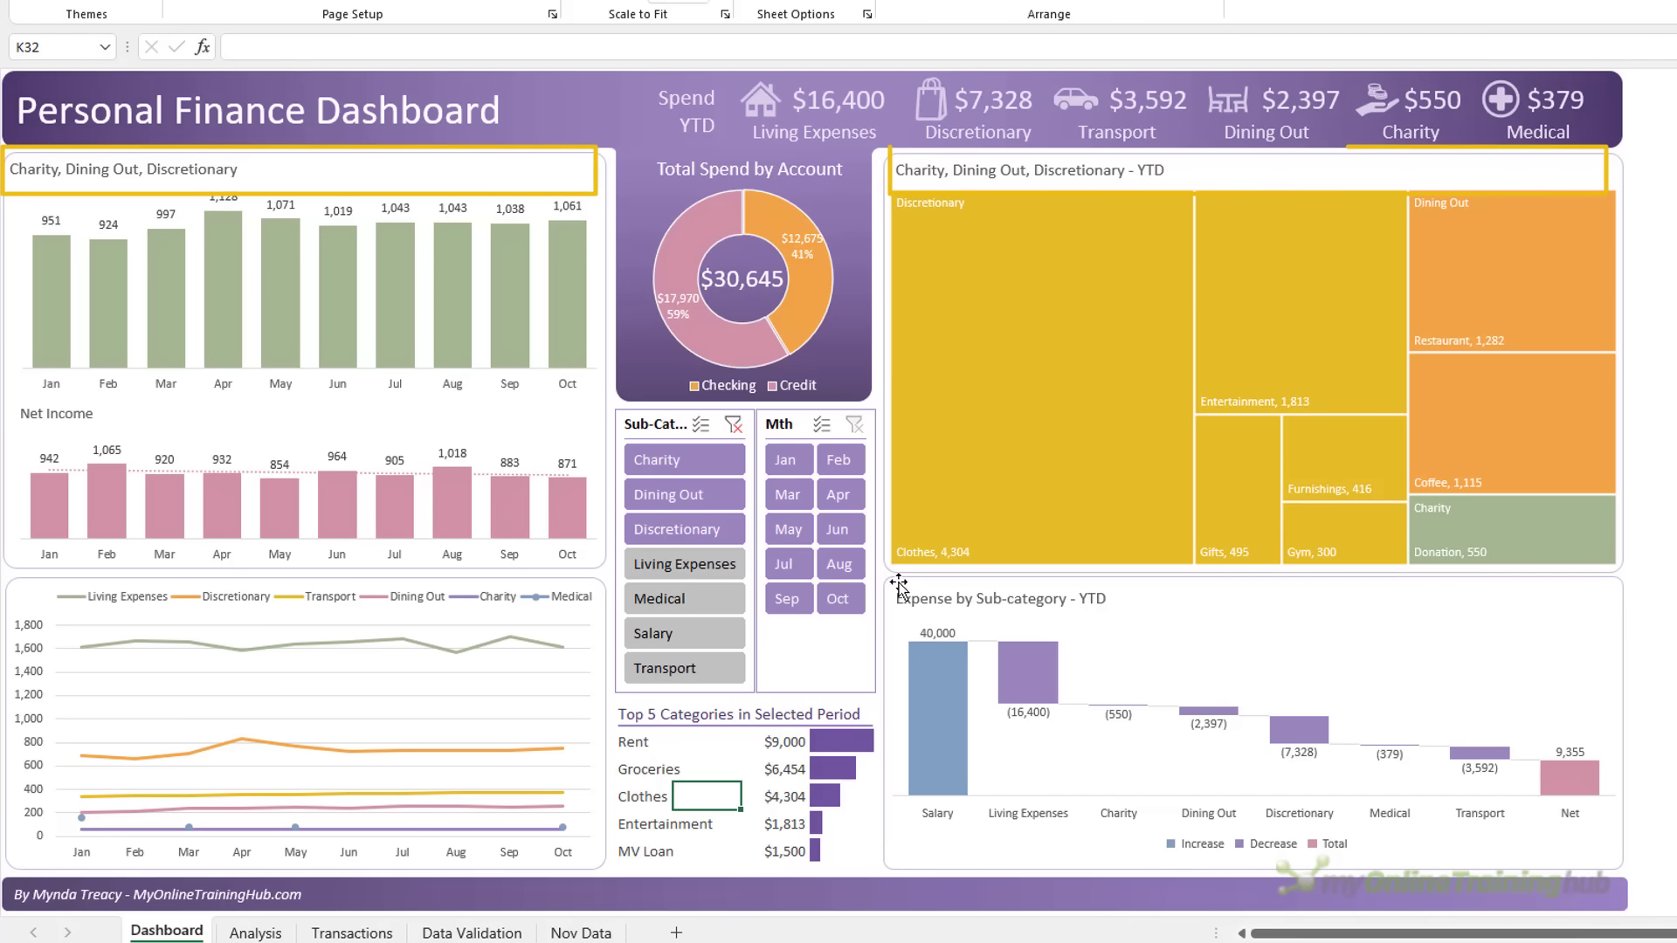
left_click_drag(785, 459, 834, 534)
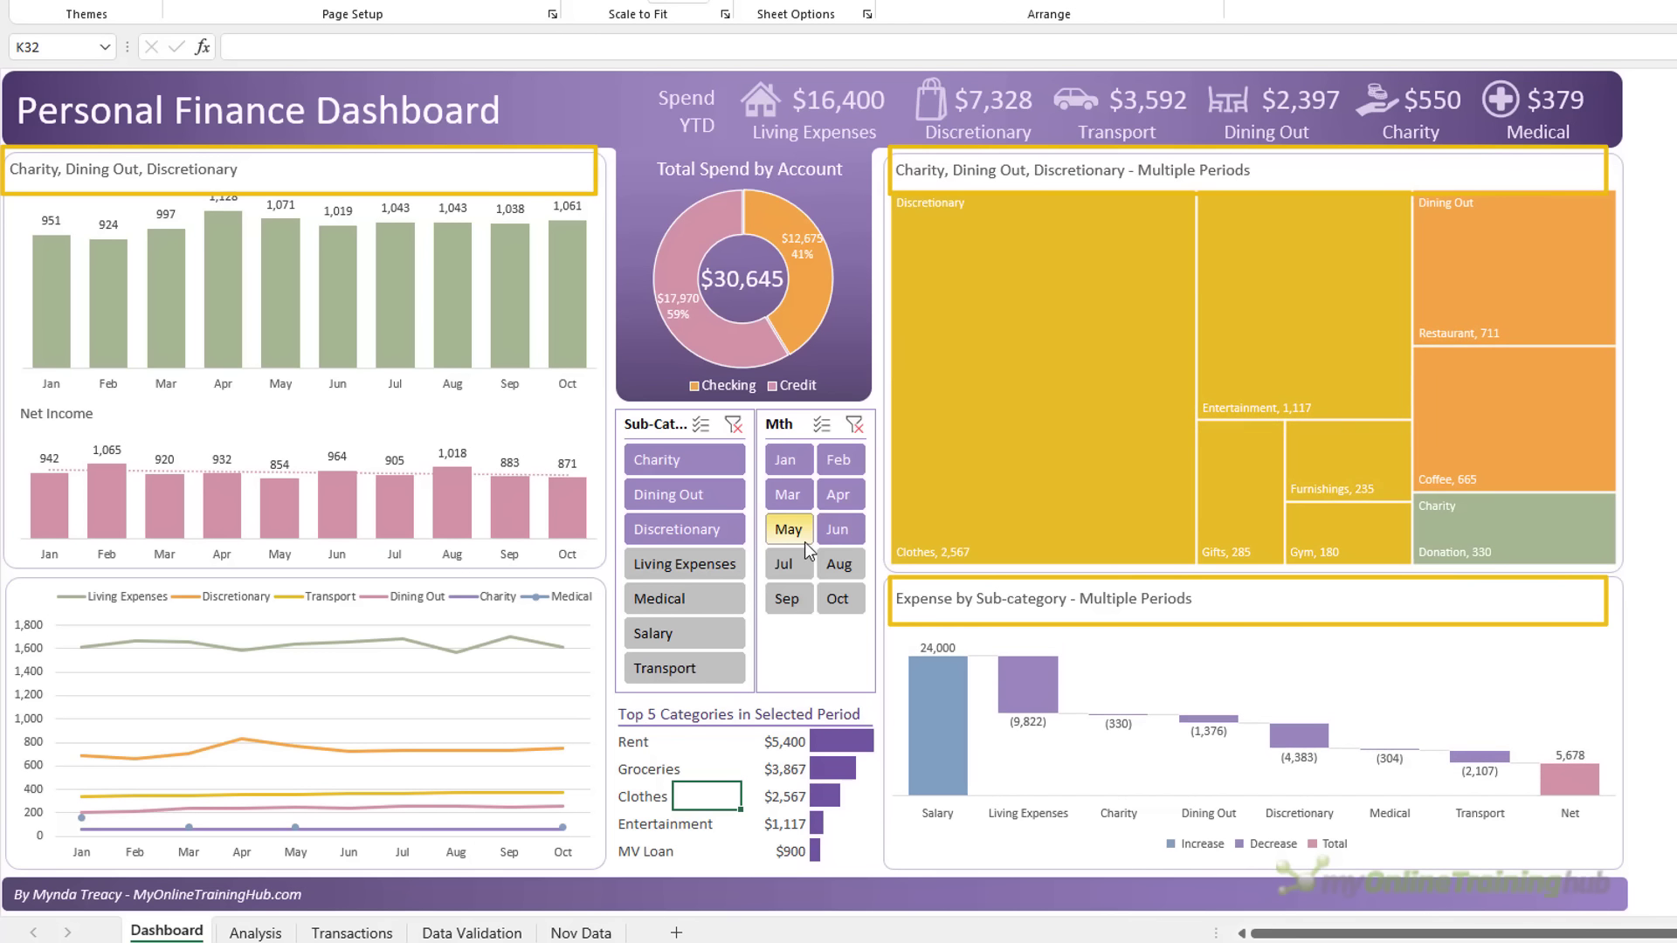
left_click(783, 563)
left_click_drag(696, 520, 671, 620)
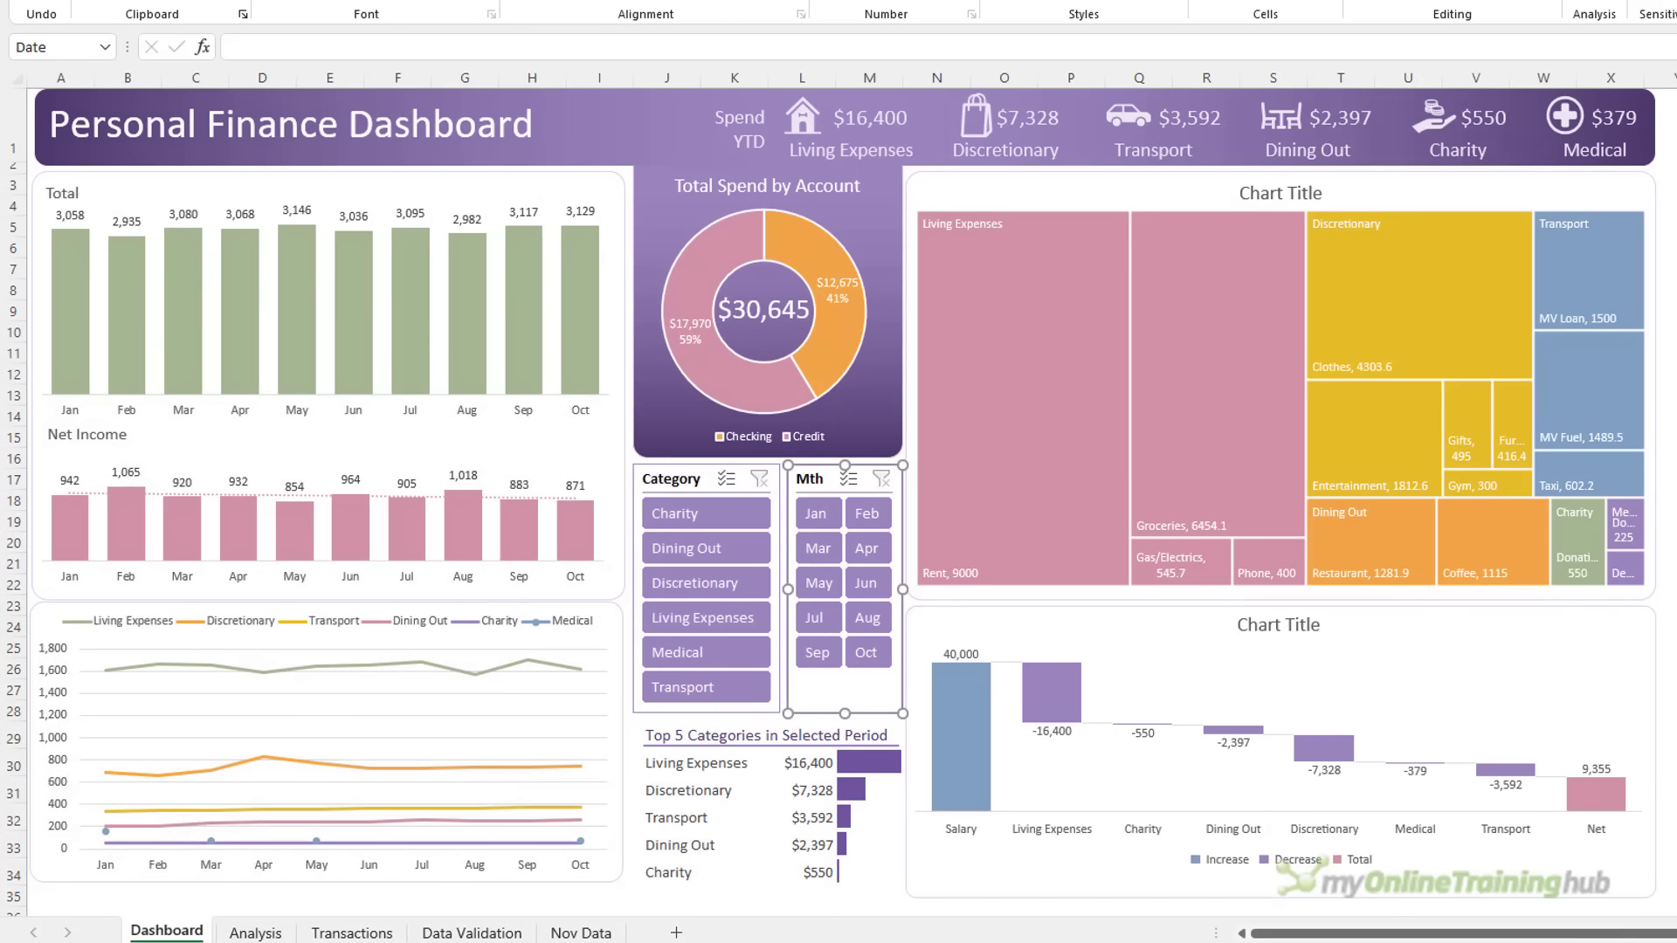
Create a pivot table from the Transactions table at cell V3 on the Analysis sheet
left_click(255, 933)
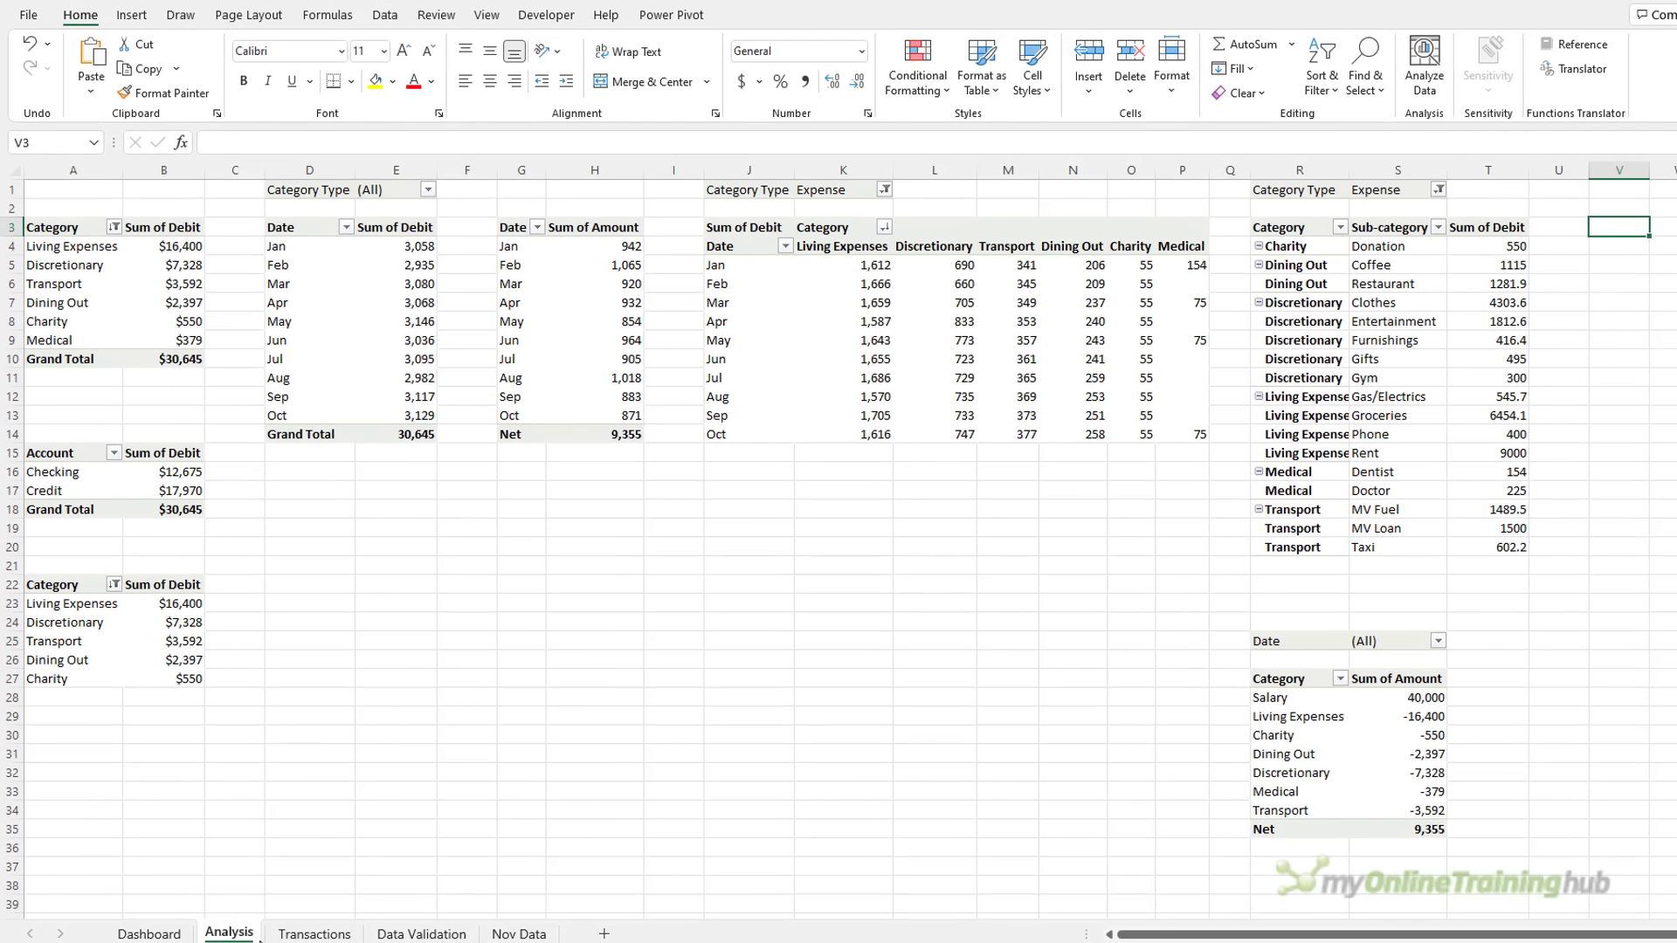
left_click(313, 934)
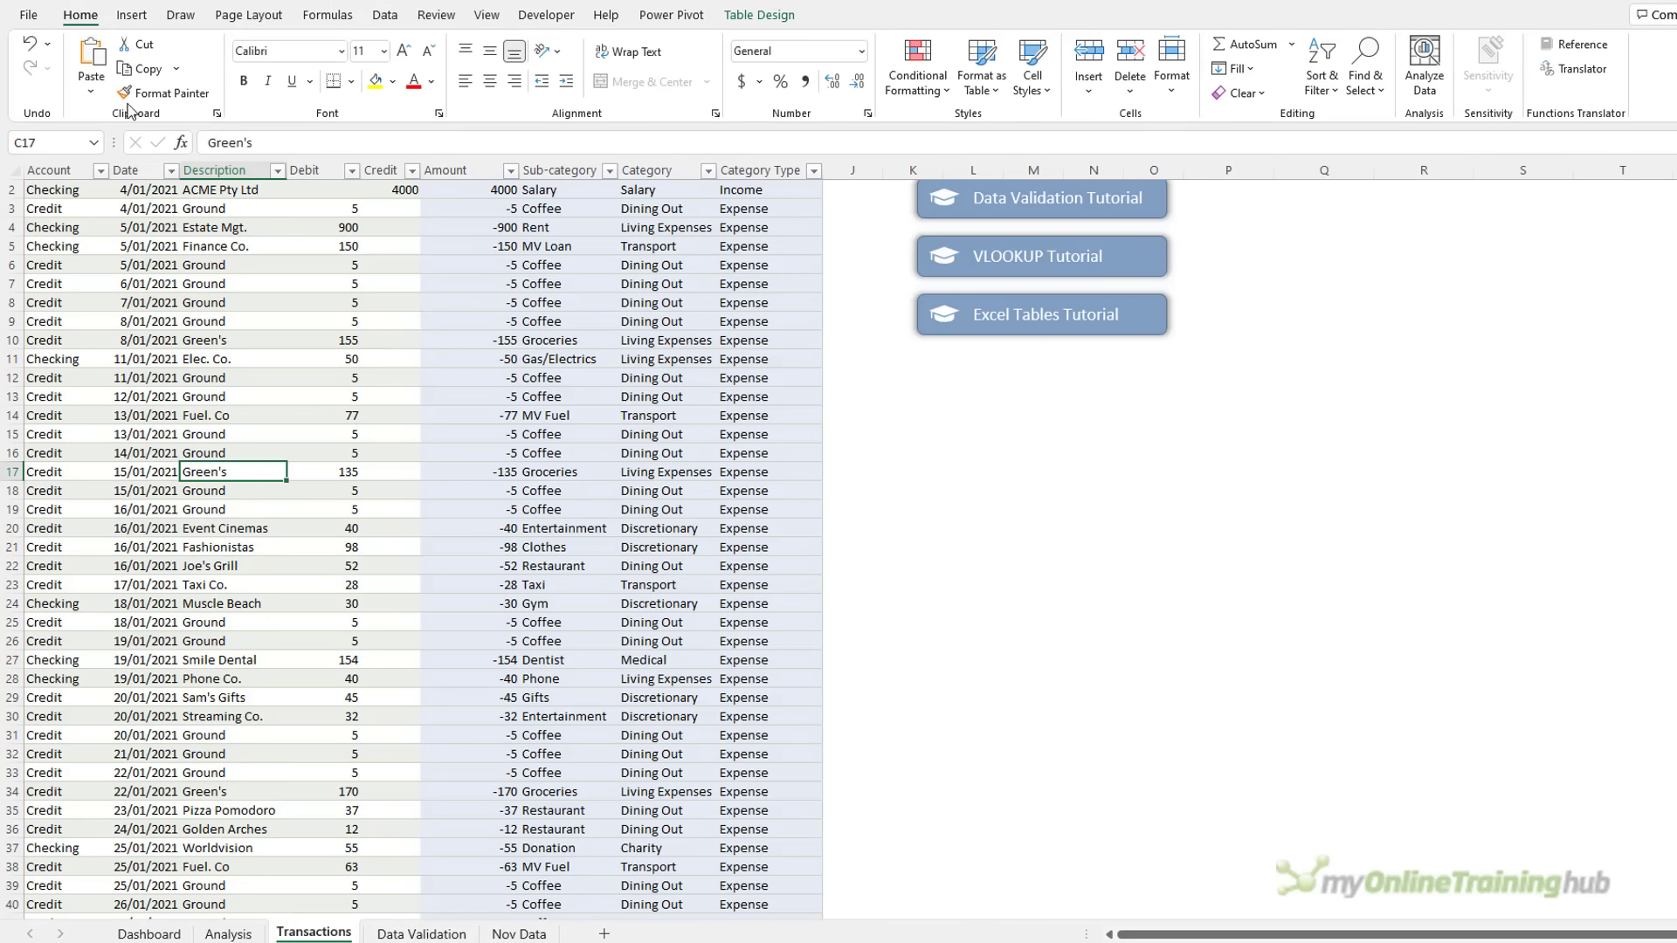
left_click(132, 15)
left_click(46, 55)
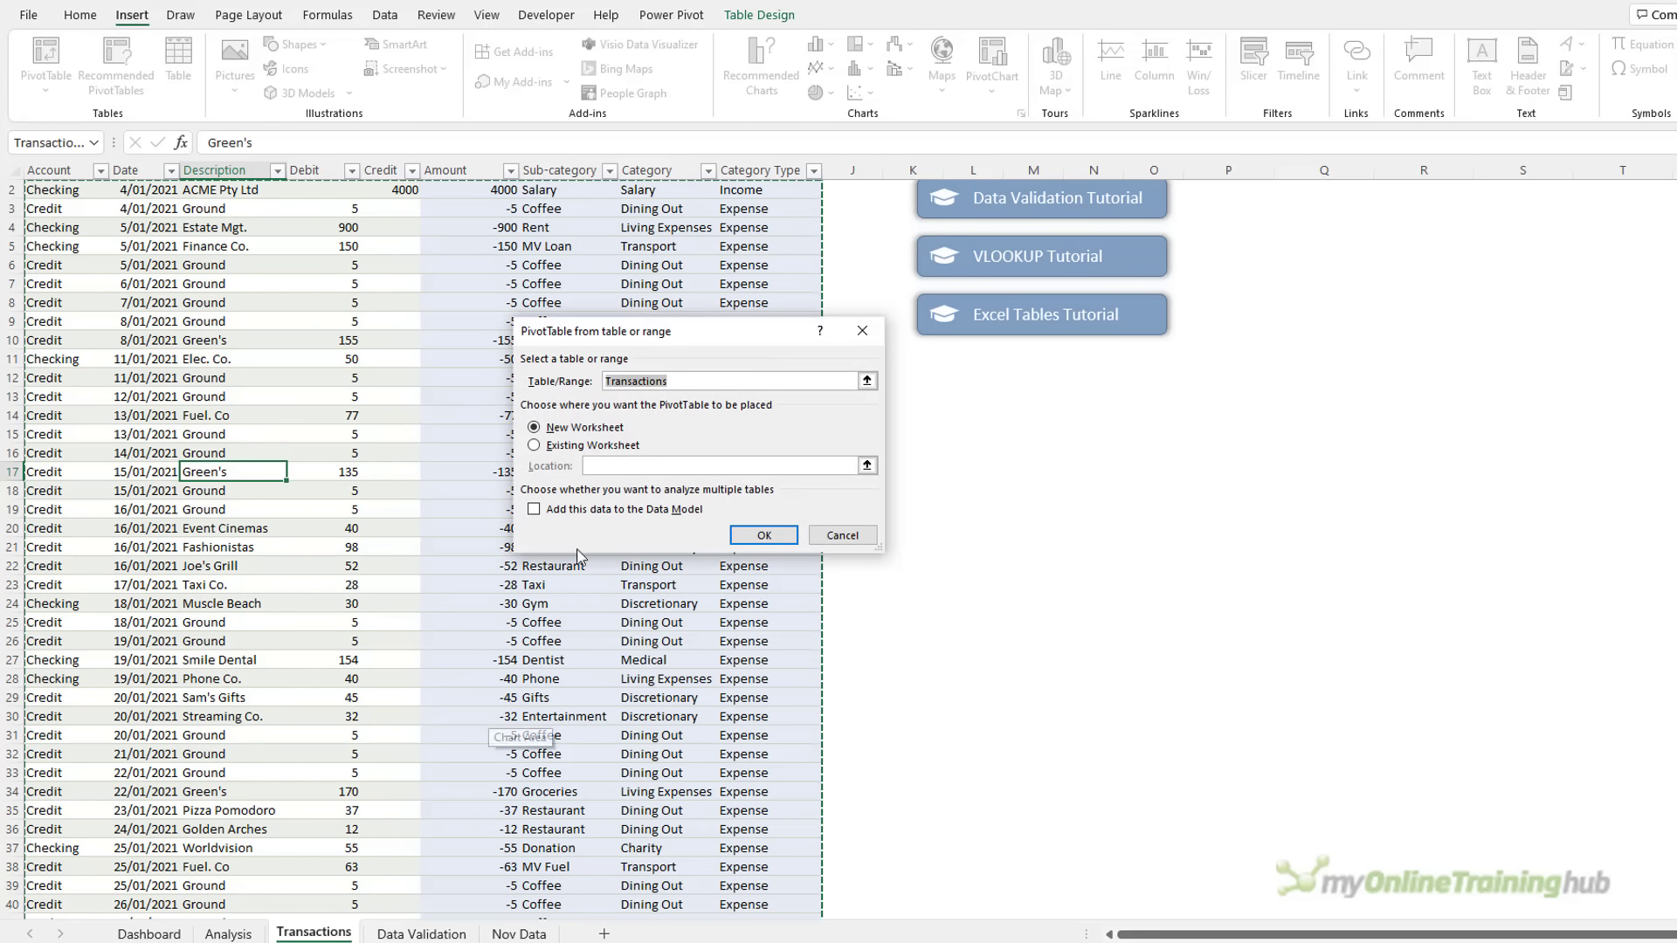
left_click(534, 445)
left_click(229, 933)
left_click(1626, 227)
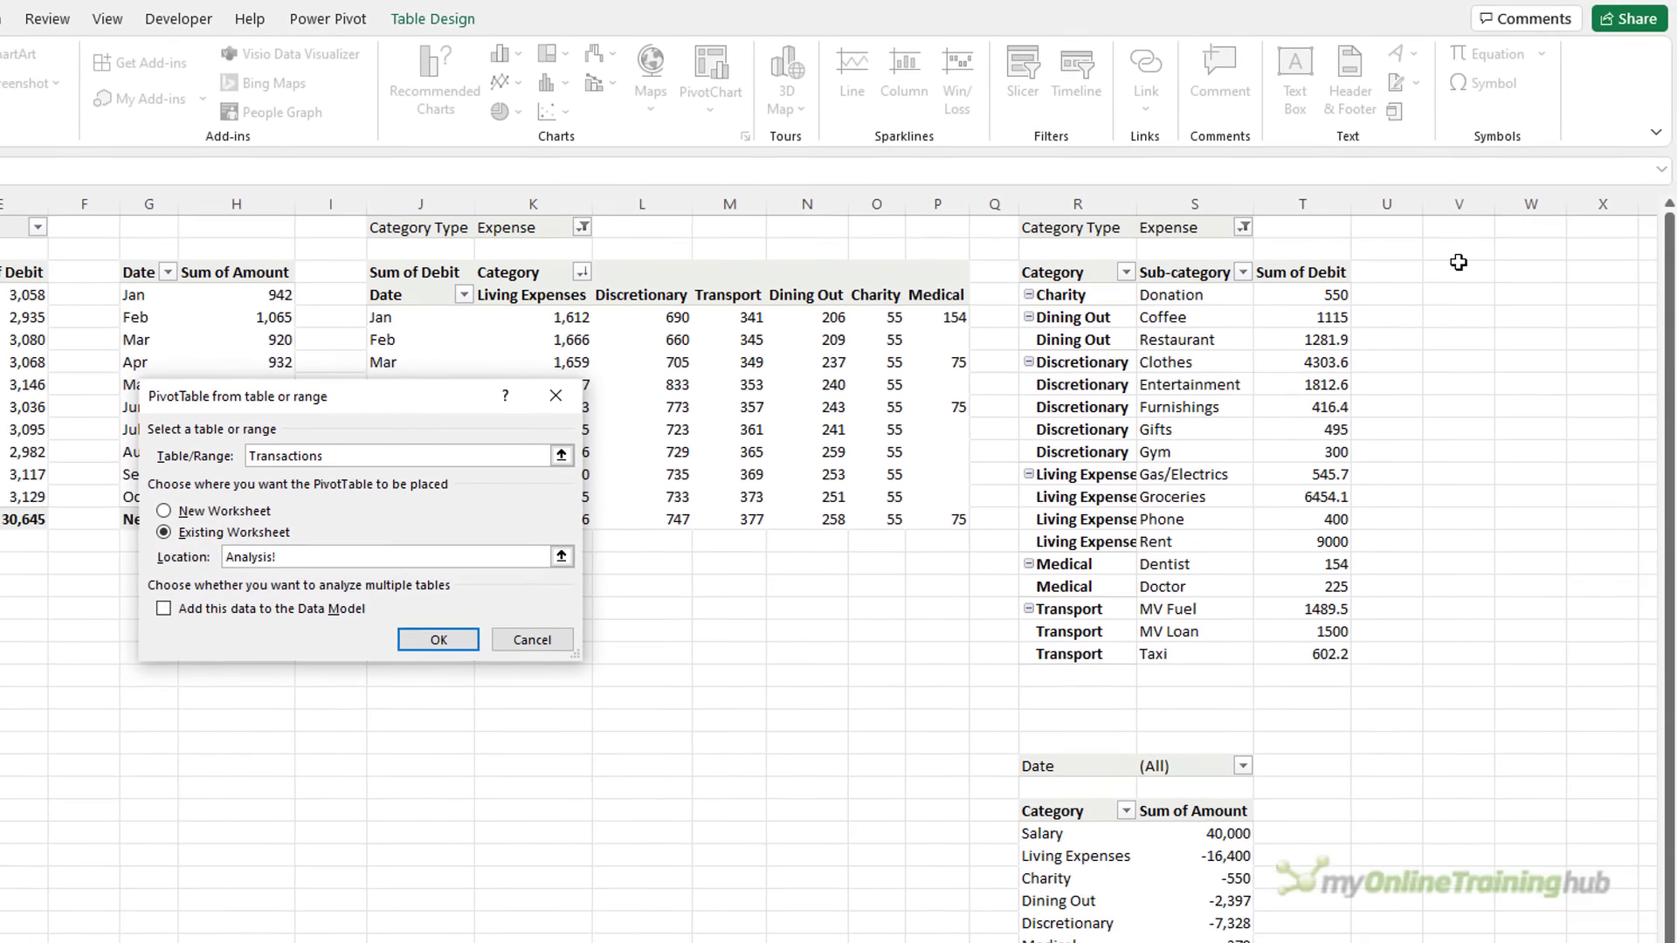
left_click(785, 536)
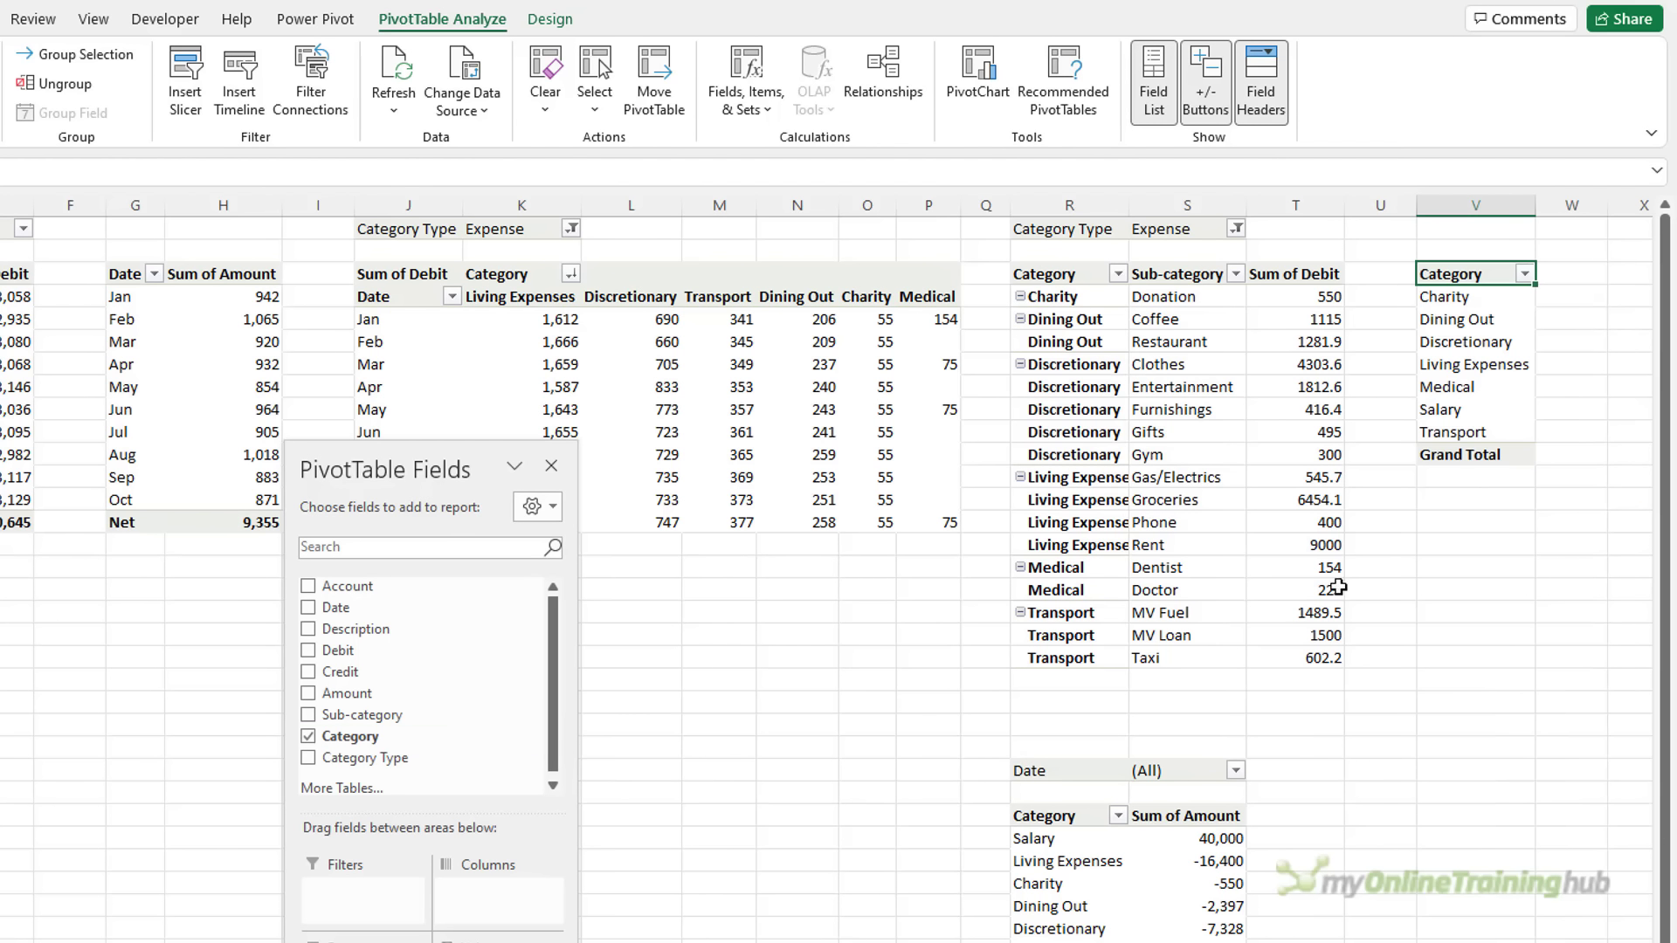
Remove the pivot's grand total and filter it by Category Type = Expense
right_click(1455, 456)
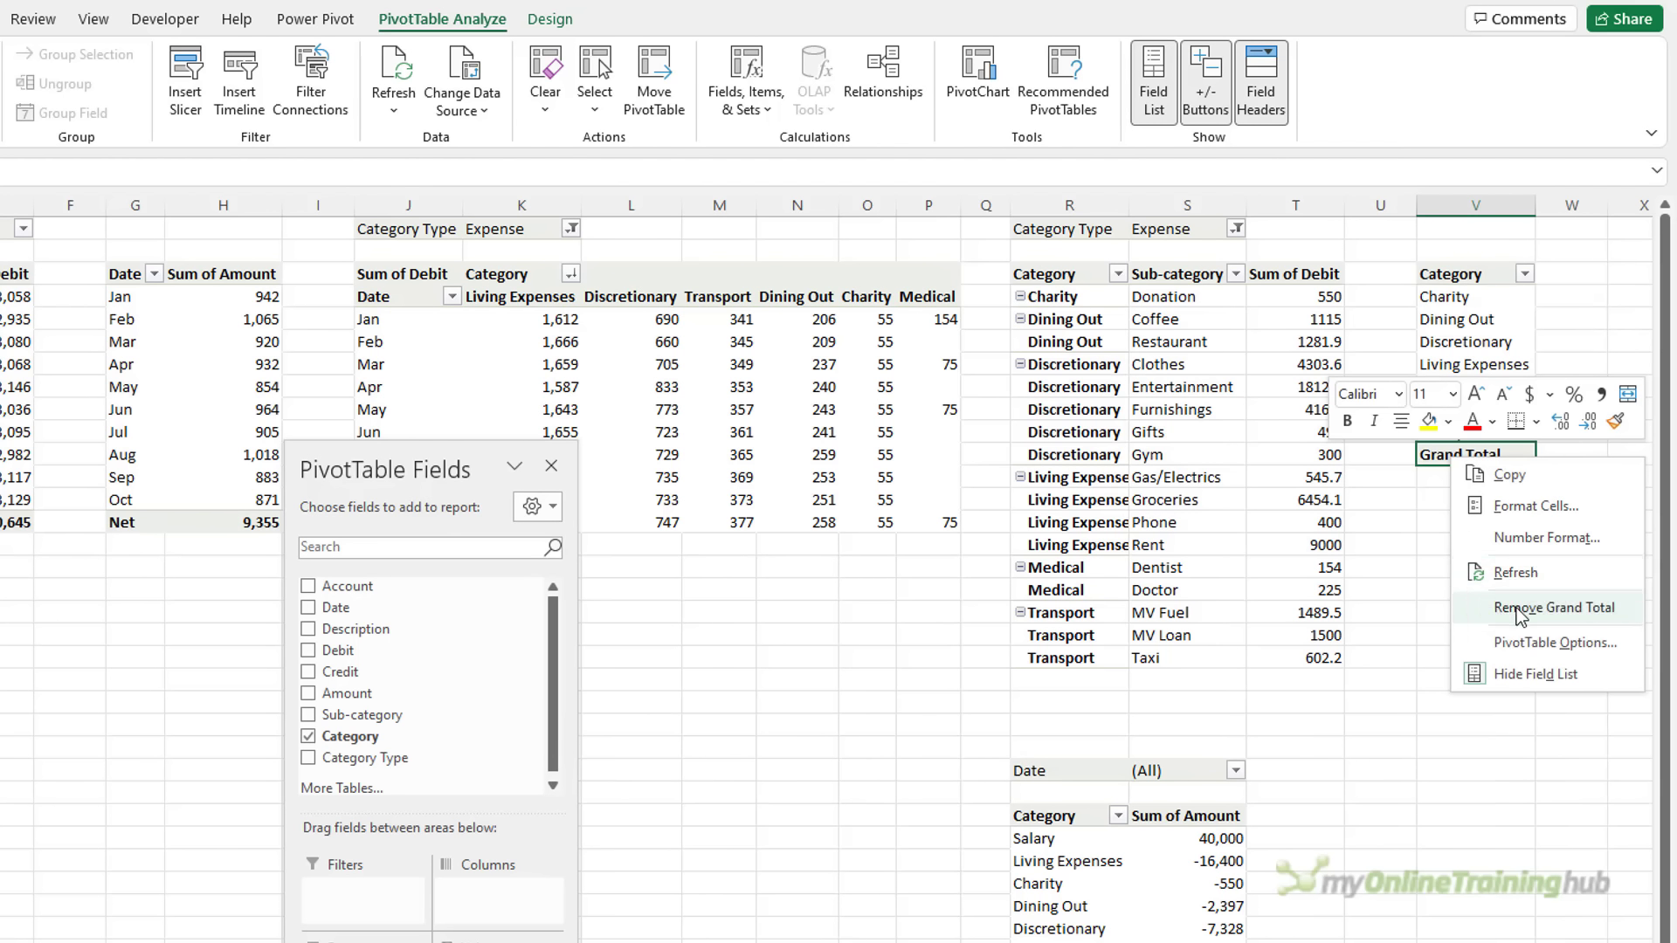
left_click(1508, 607)
left_click(1526, 292)
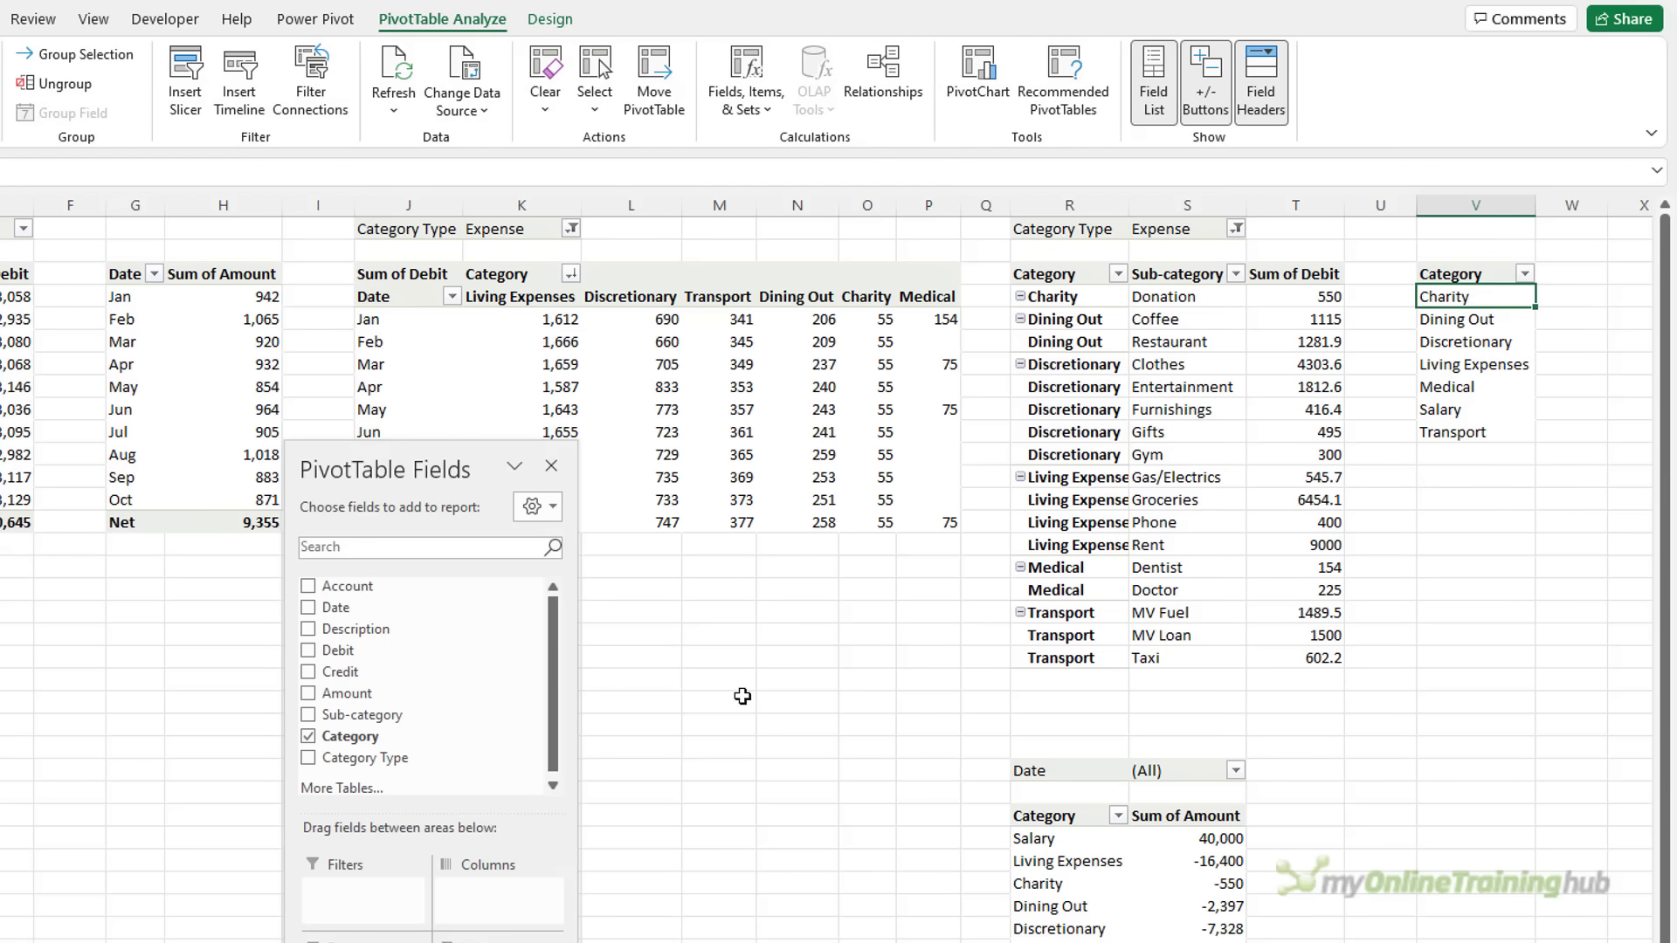
left_click_drag(358, 757, 360, 892)
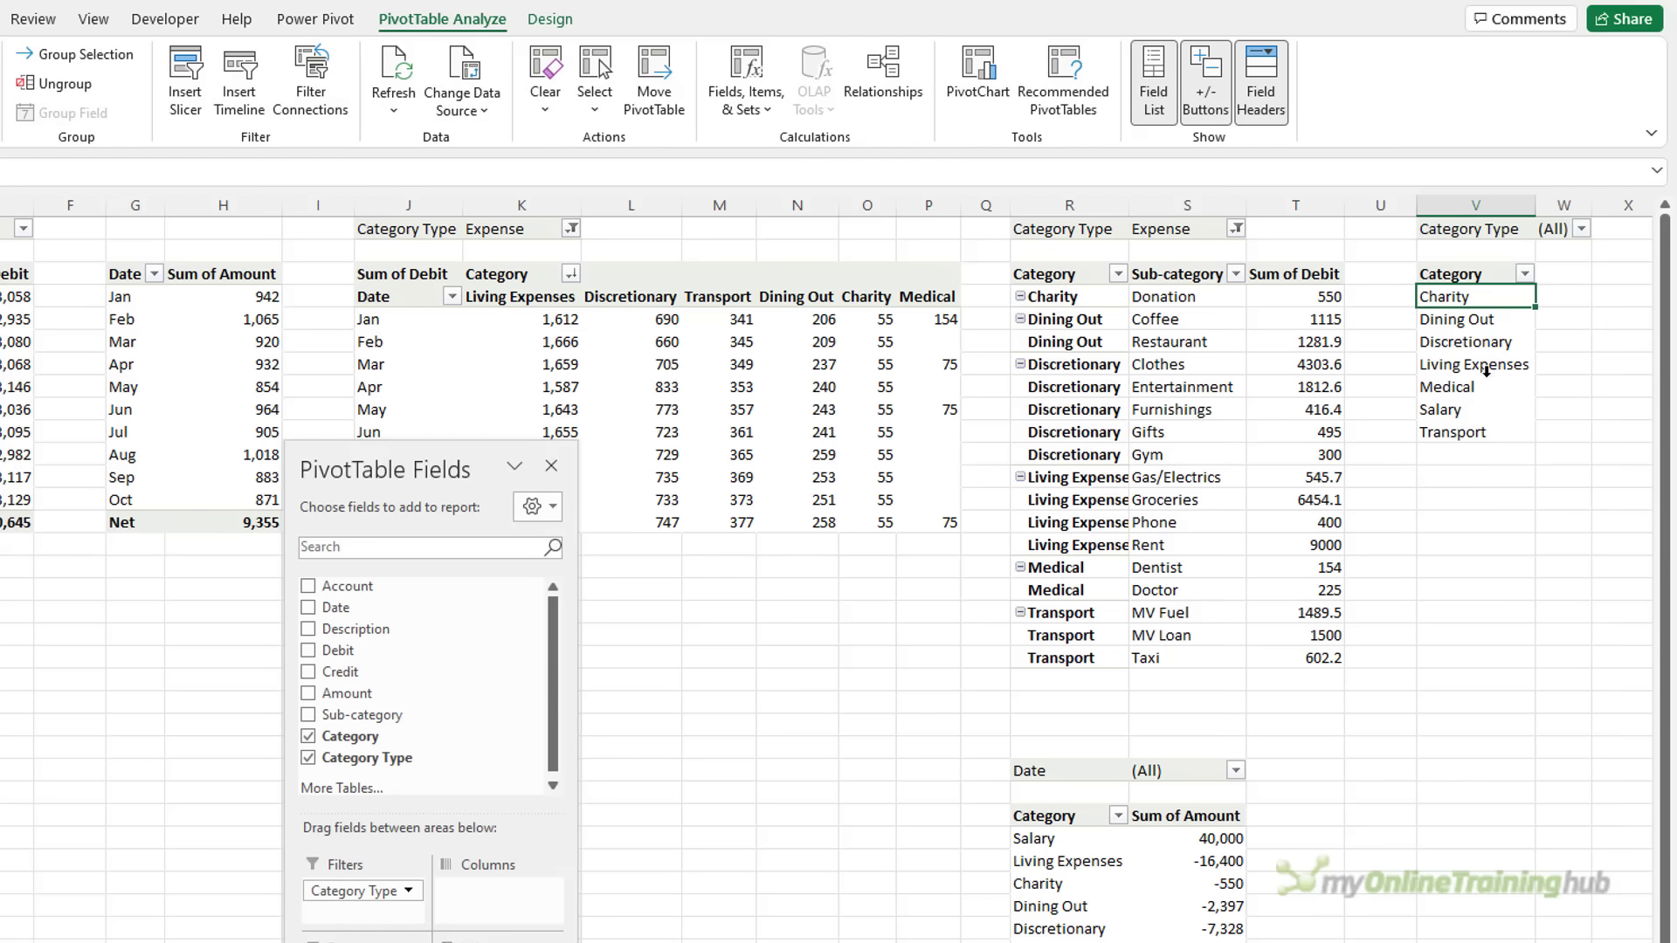
left_click(1581, 228)
left_click(1385, 303)
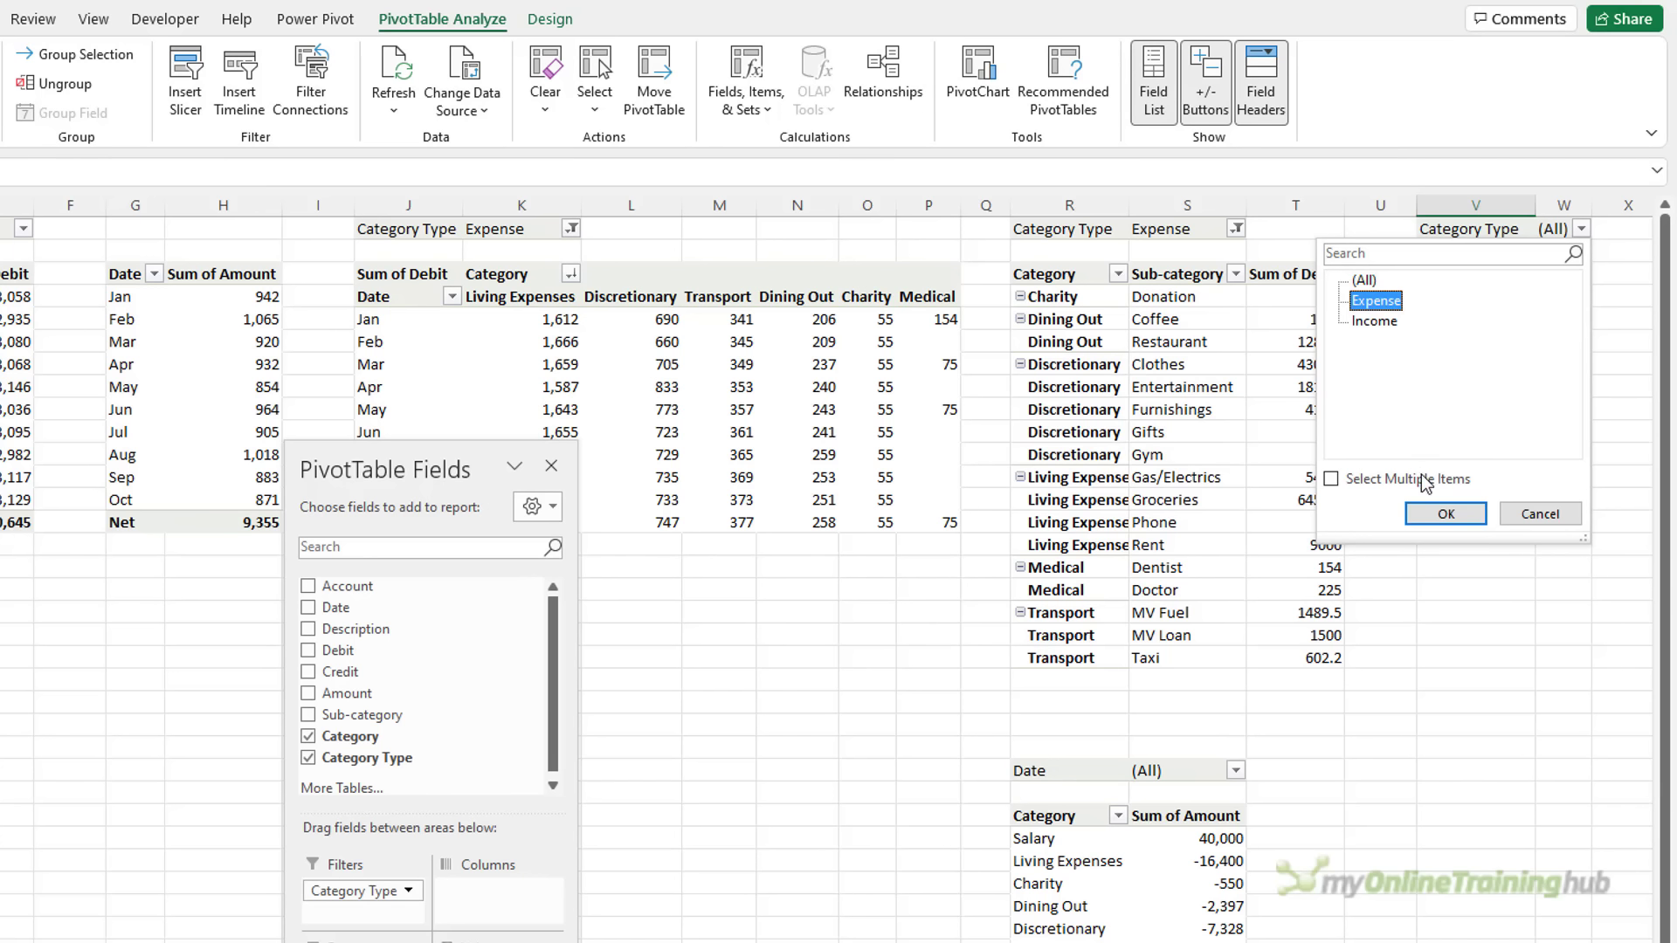
left_click(1443, 513)
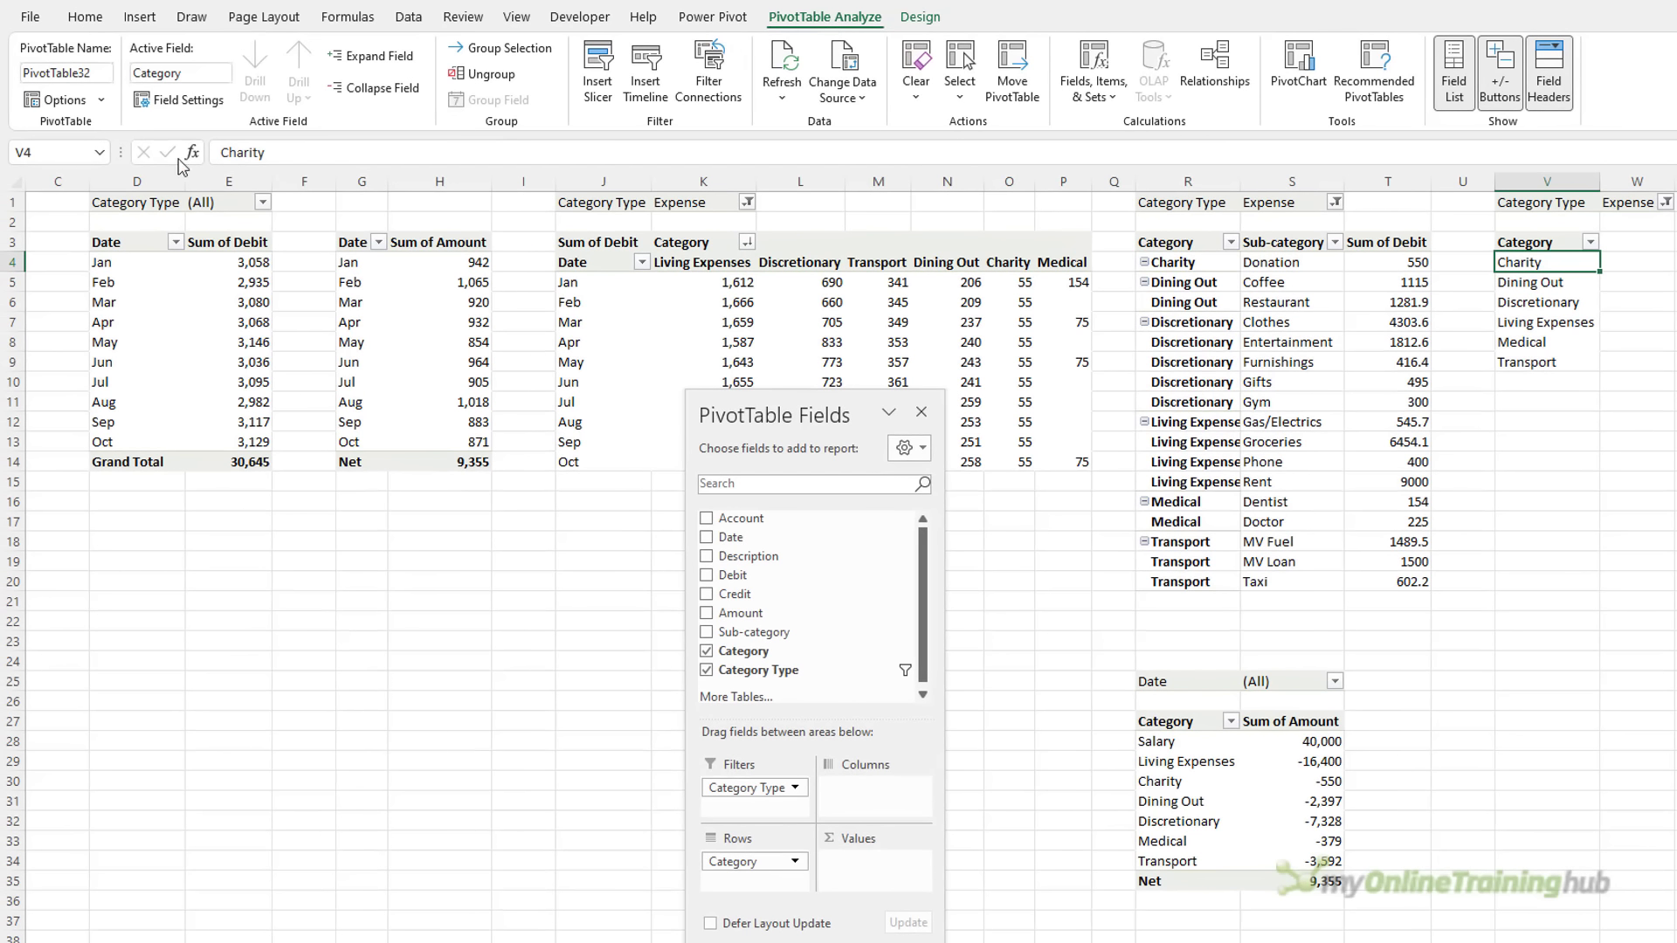
Rename PivotTable32 to PTSlicer and return to the Dashboard sheet
left_click(101, 69)
type("PTSl")
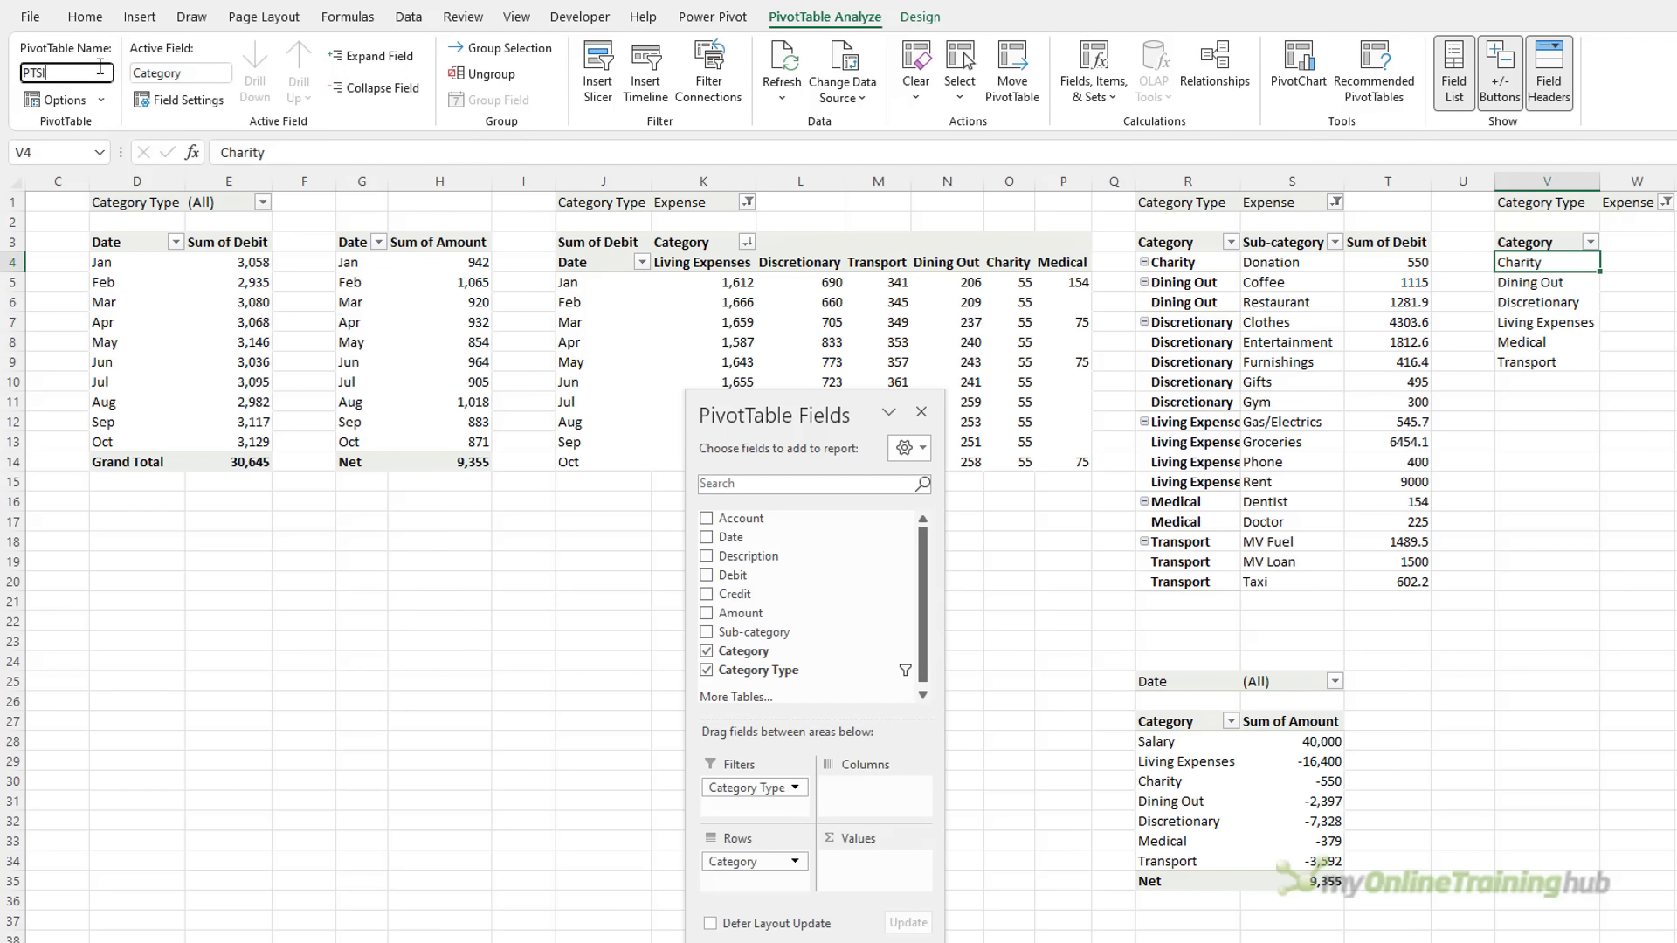
type("icer")
key("Return")
left_click(147, 923)
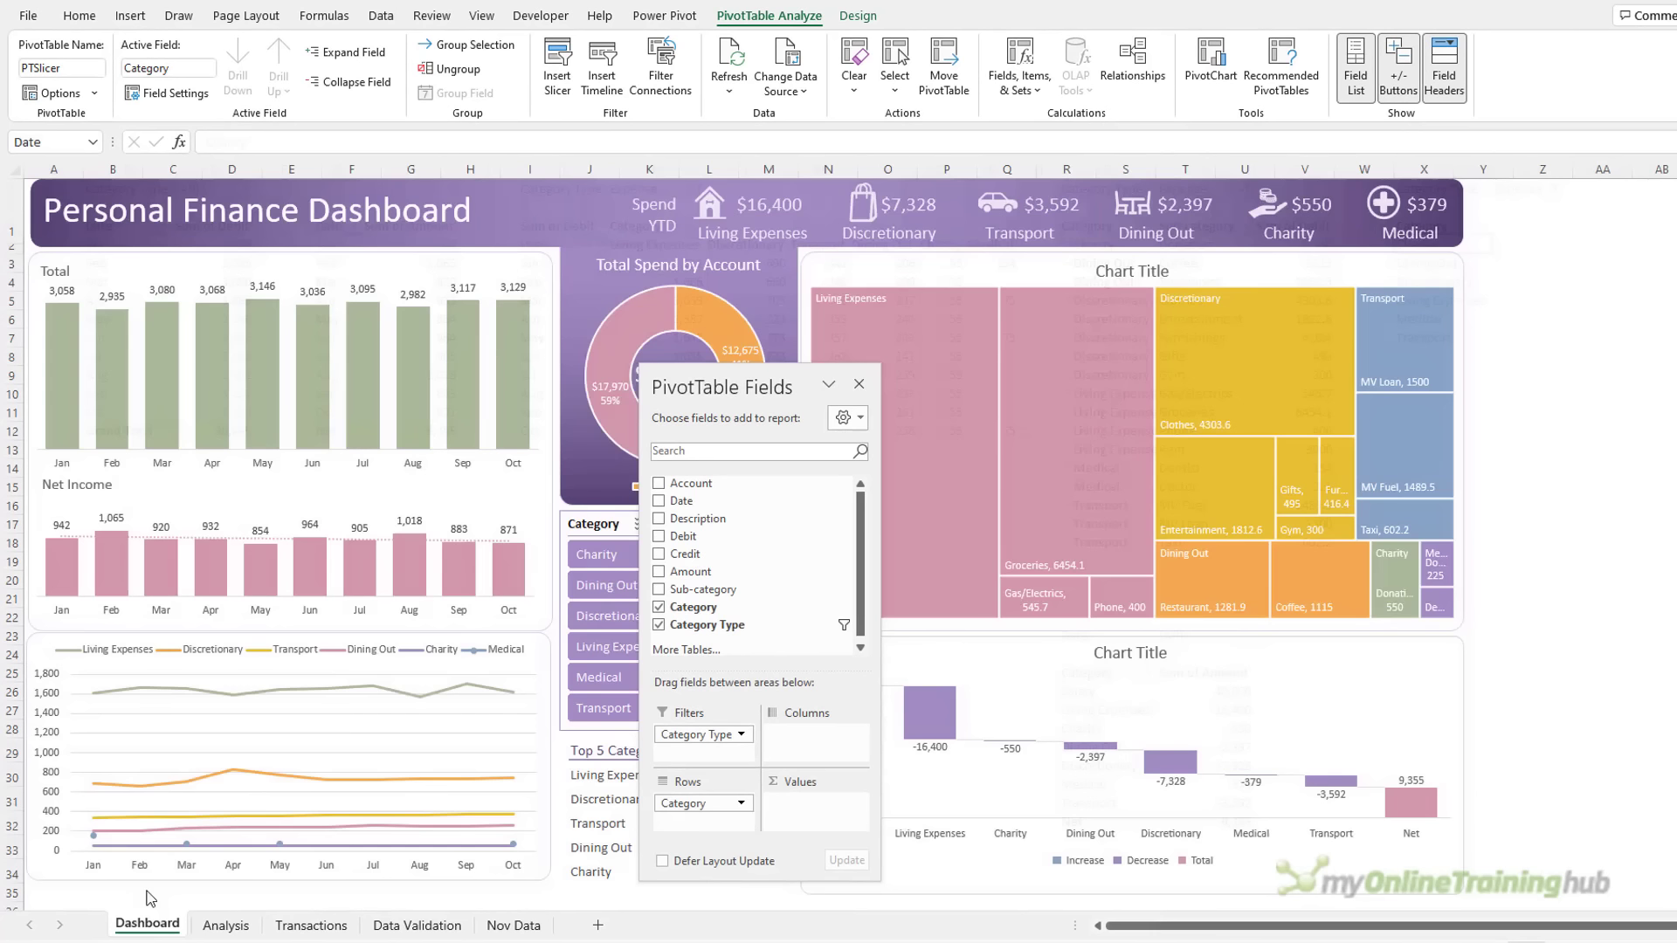
Add PTSlicer to the Category slicer's report connections
right_click(637, 524)
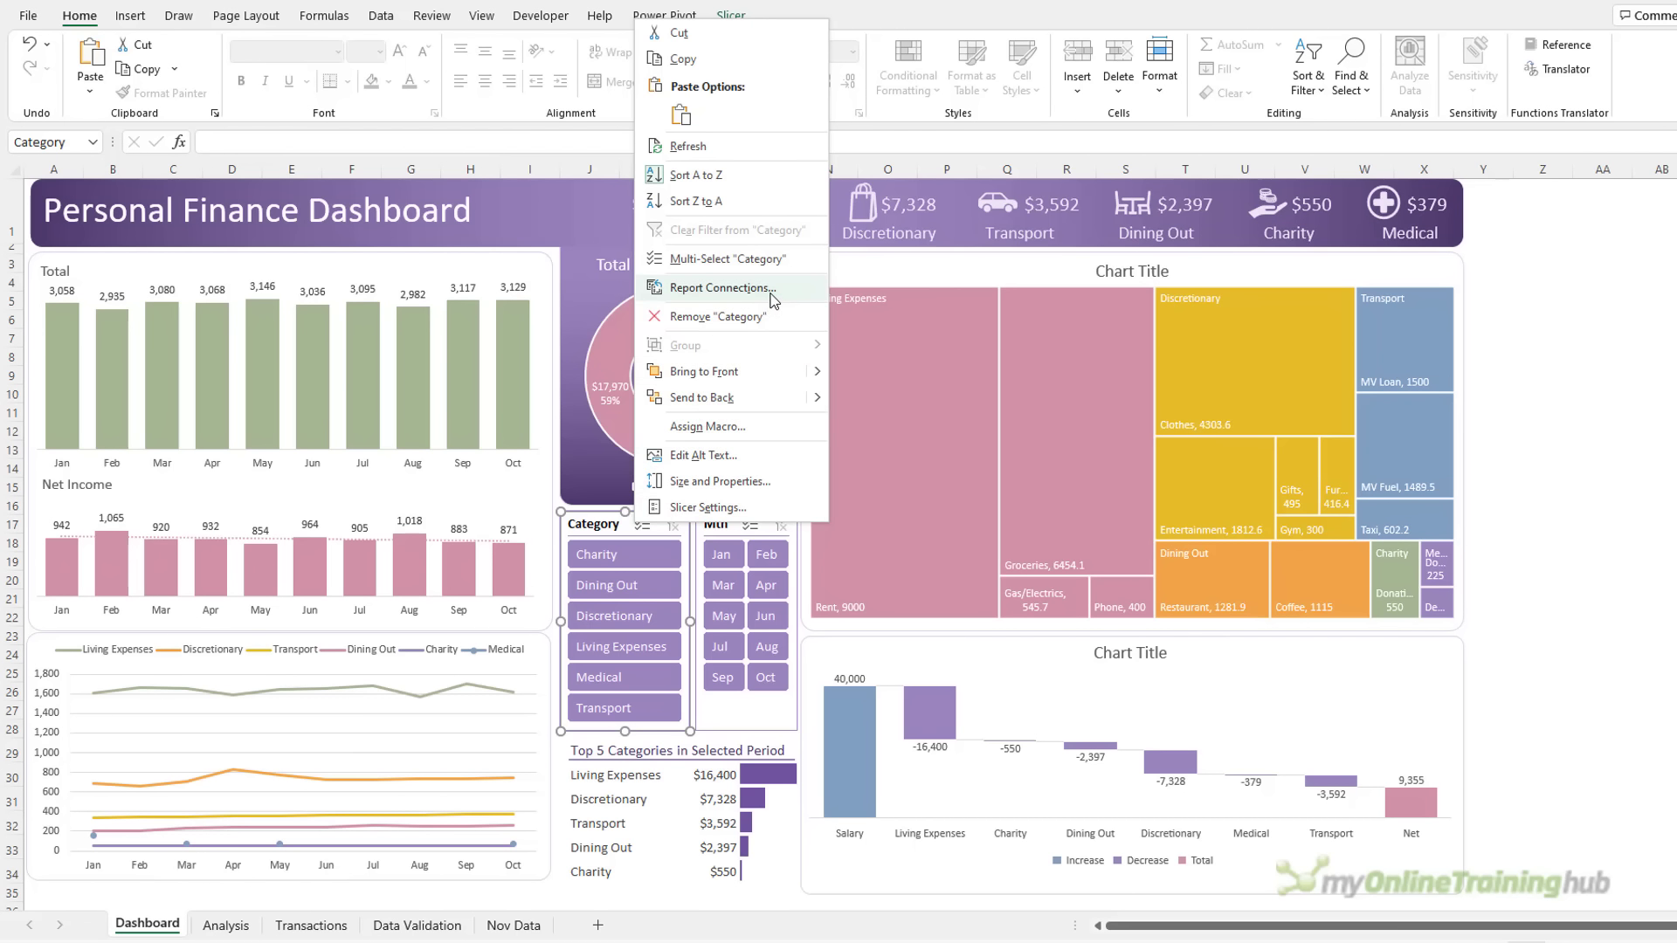
left_click(776, 293)
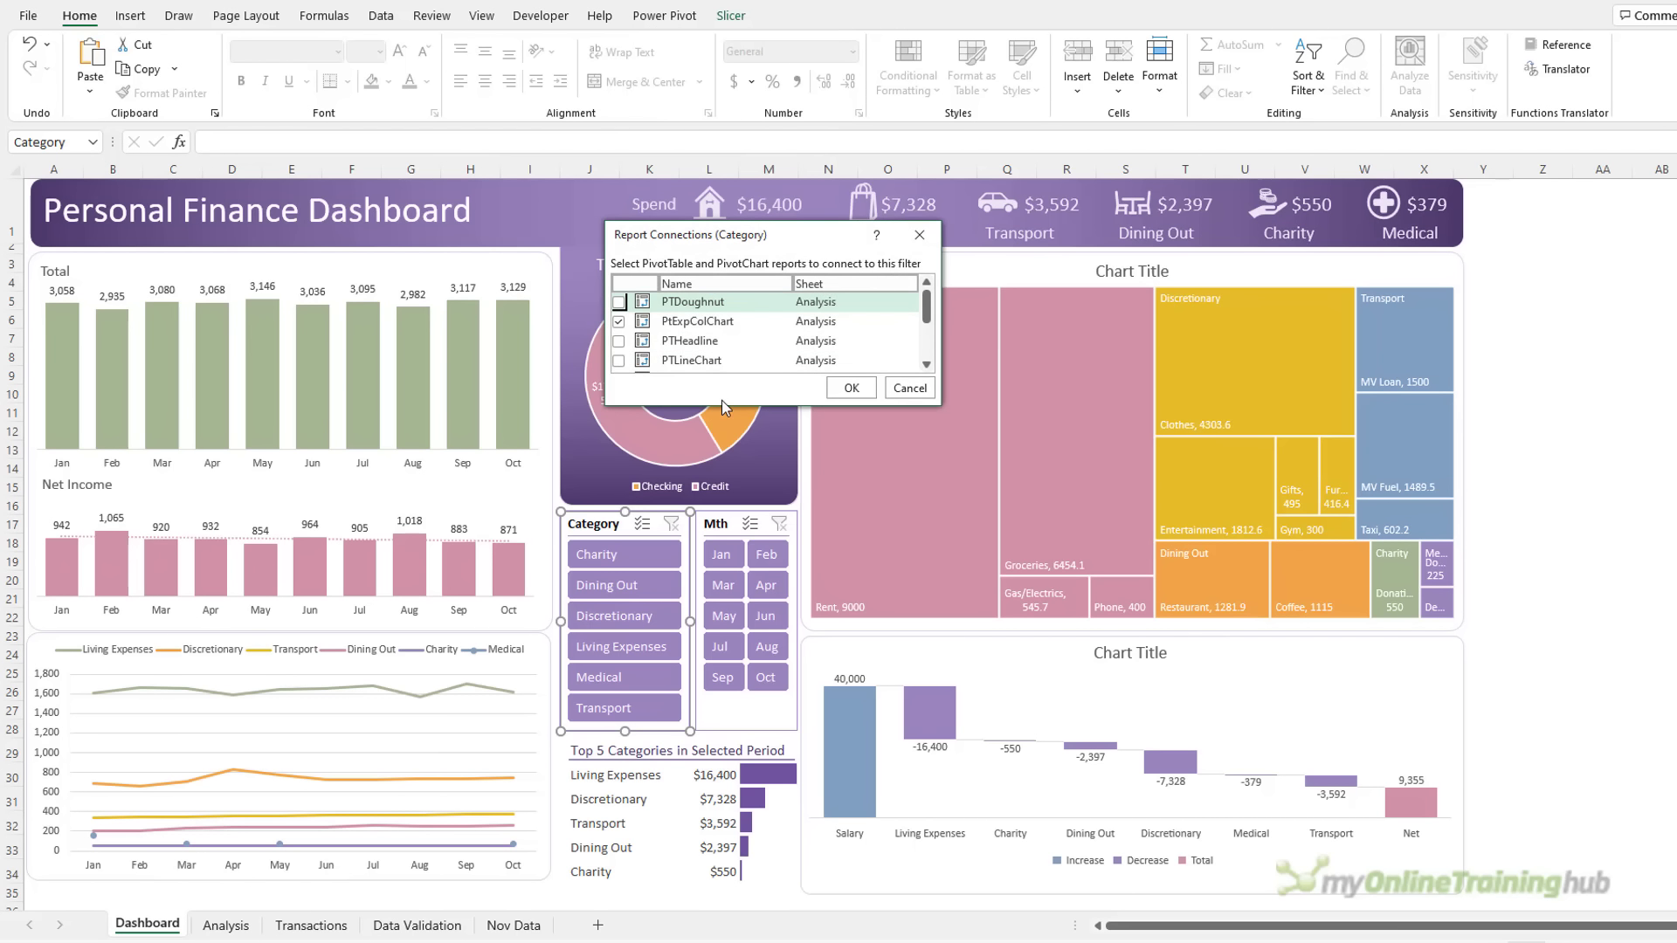
left_click_drag(723, 404, 712, 524)
left_click(619, 400)
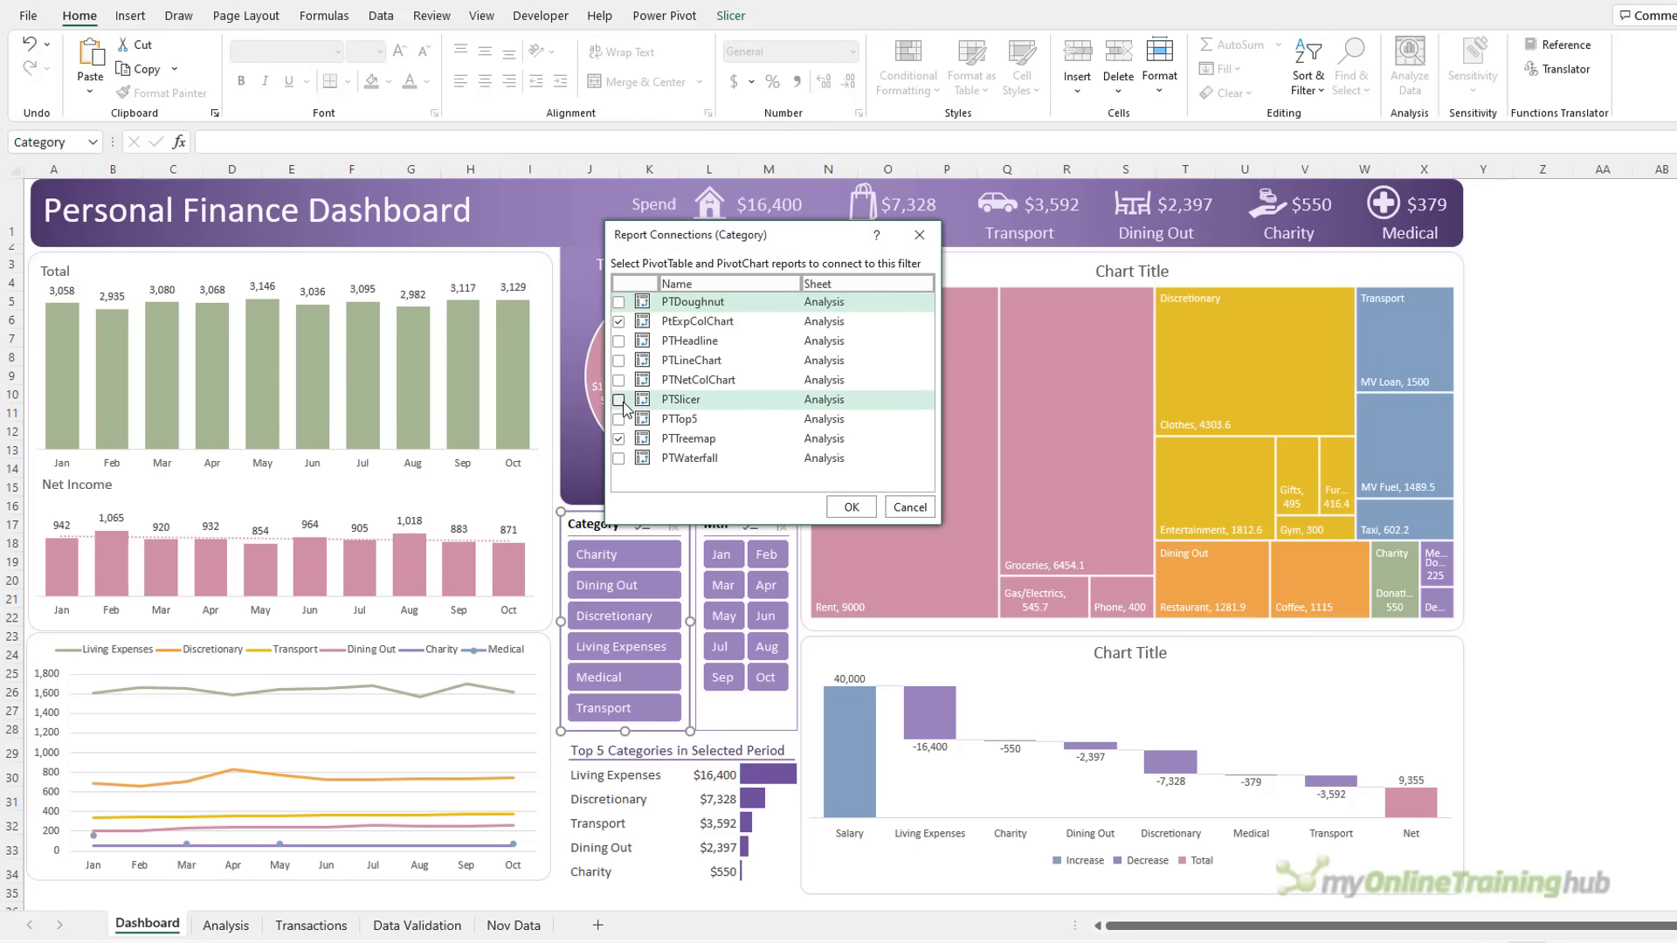
left_click(851, 507)
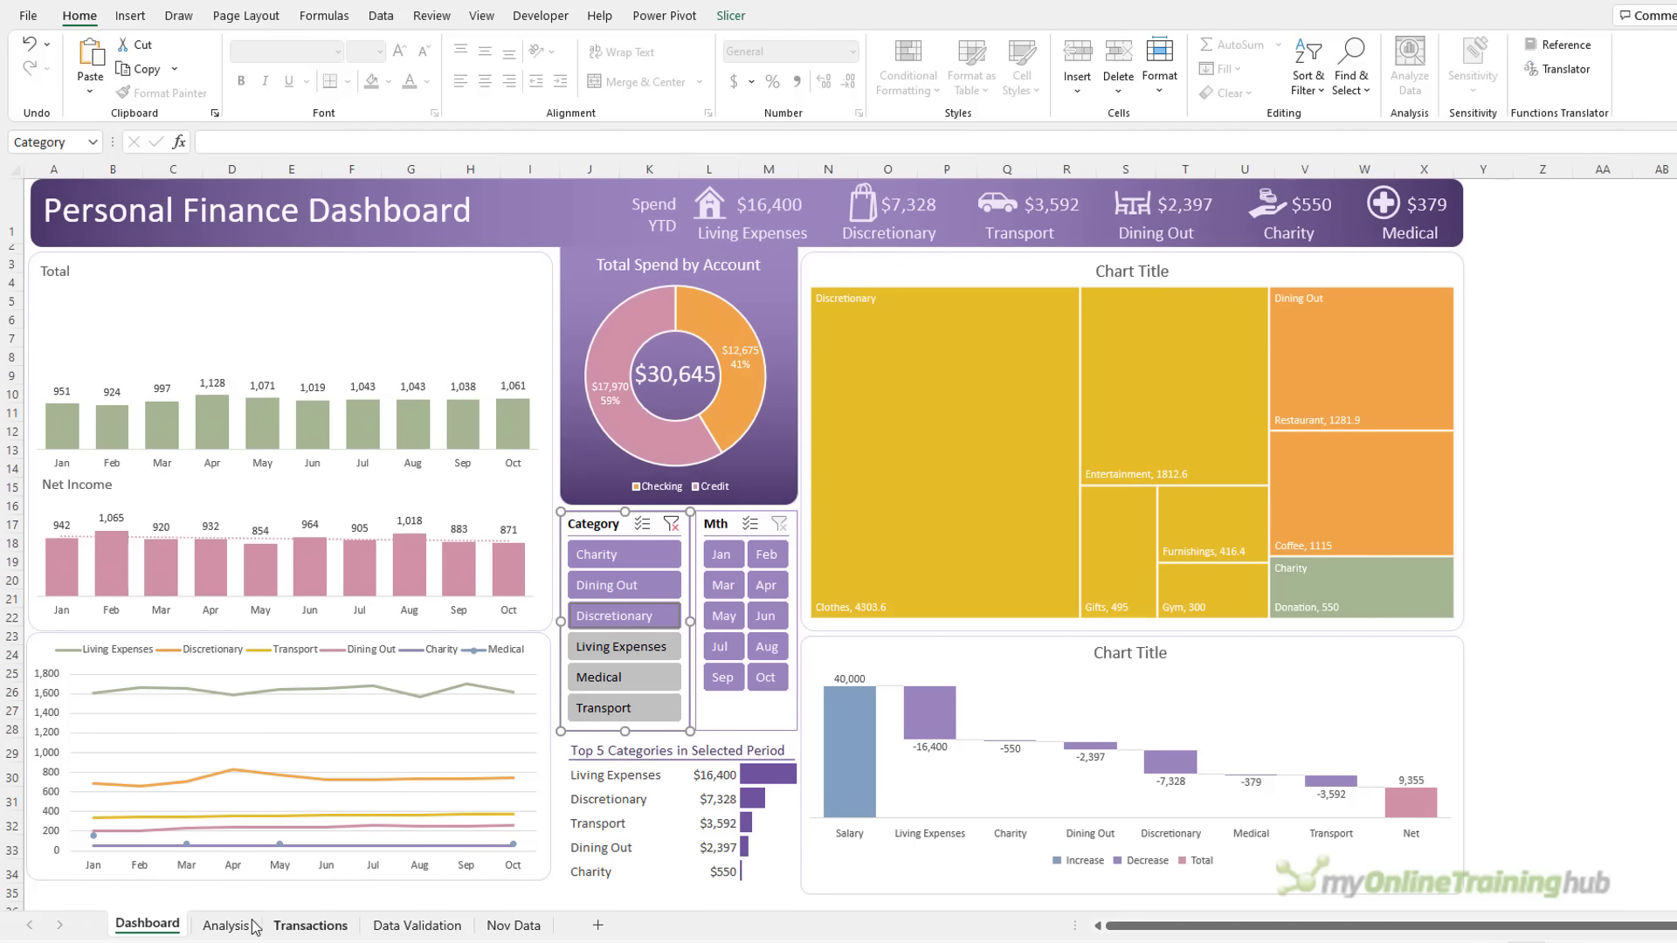
Check the three filtered categories in the Analysis pivot, clear the Category slicer, and select W3
left_click(227, 925)
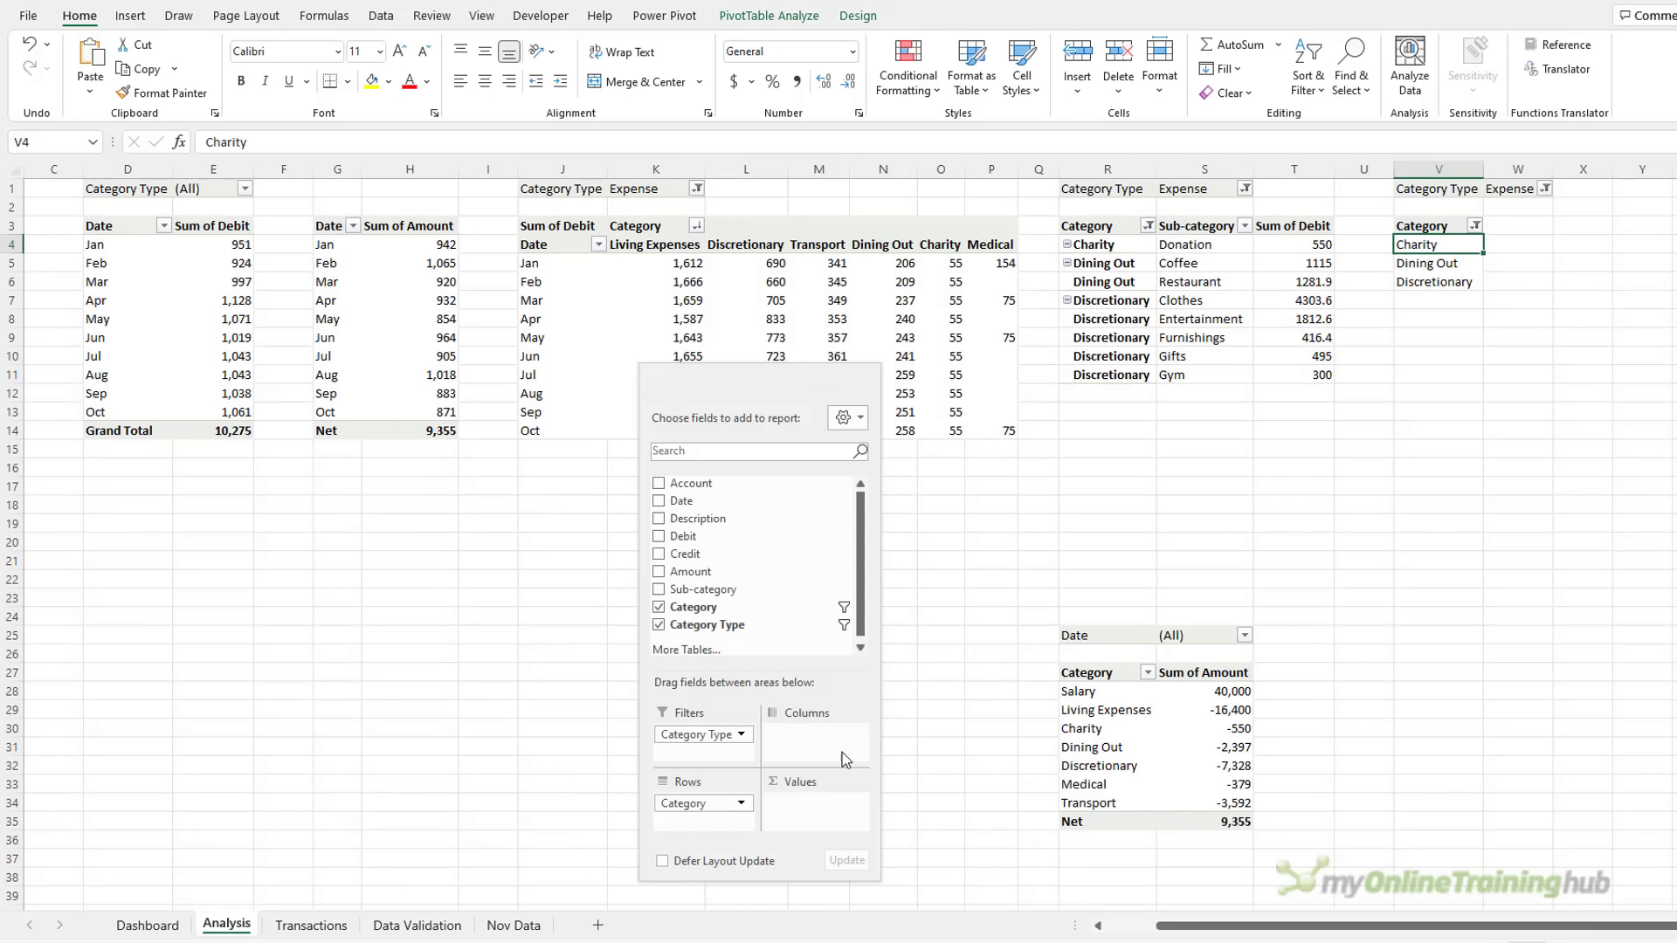
left_click(1419, 281, "shift")
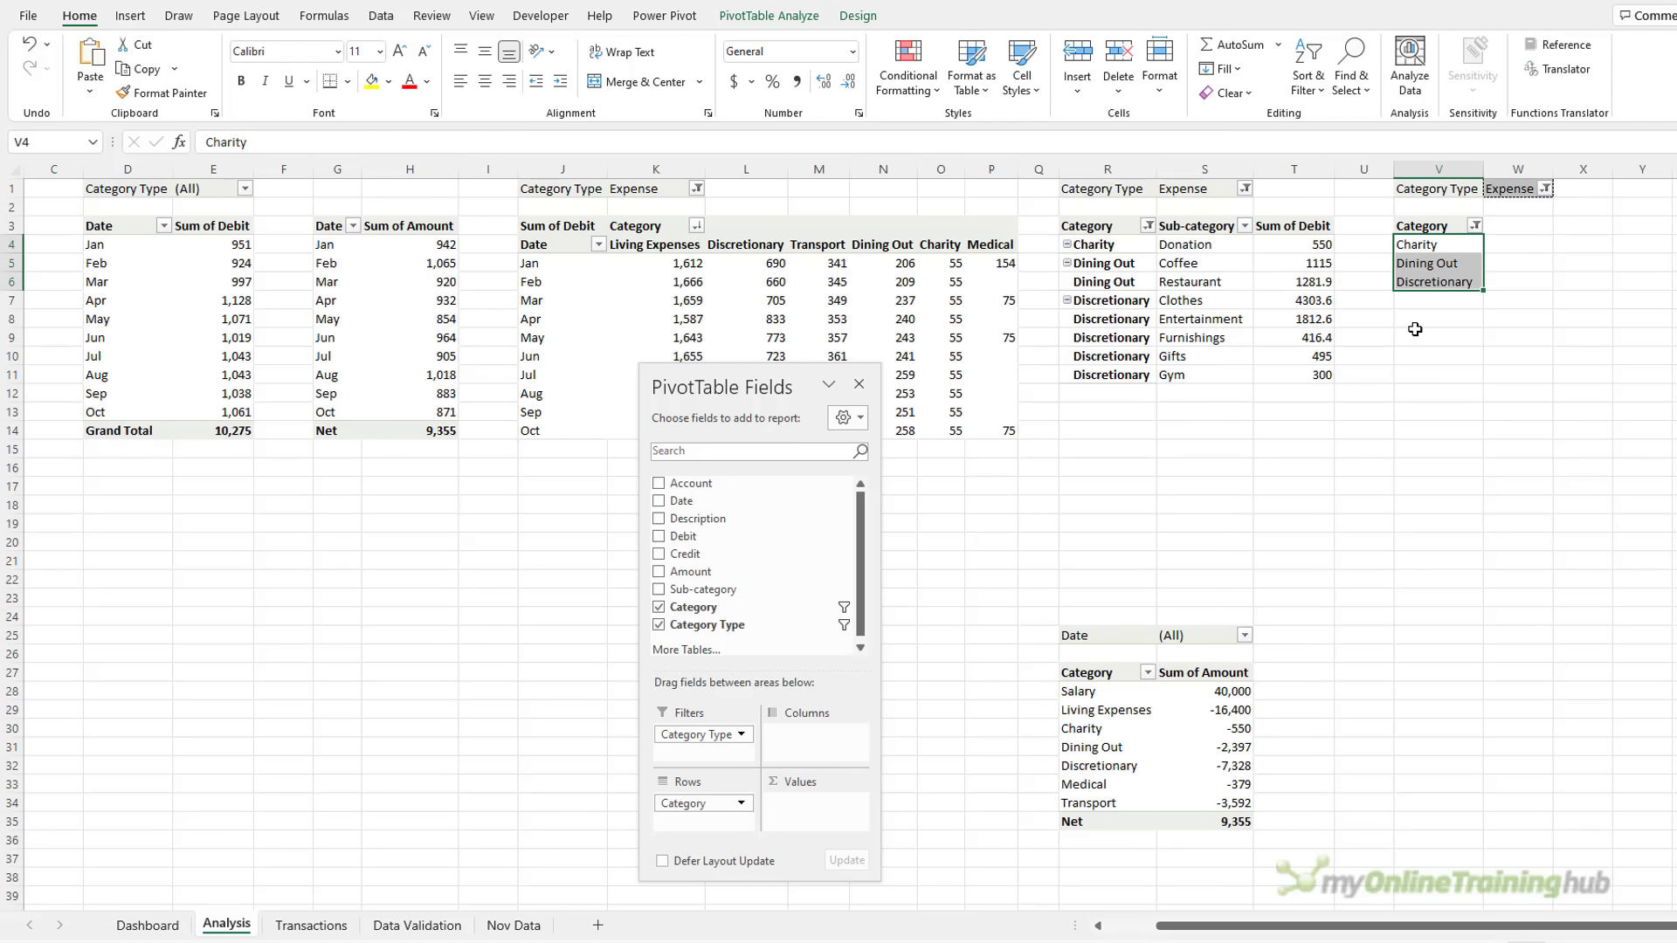
left_click(166, 924)
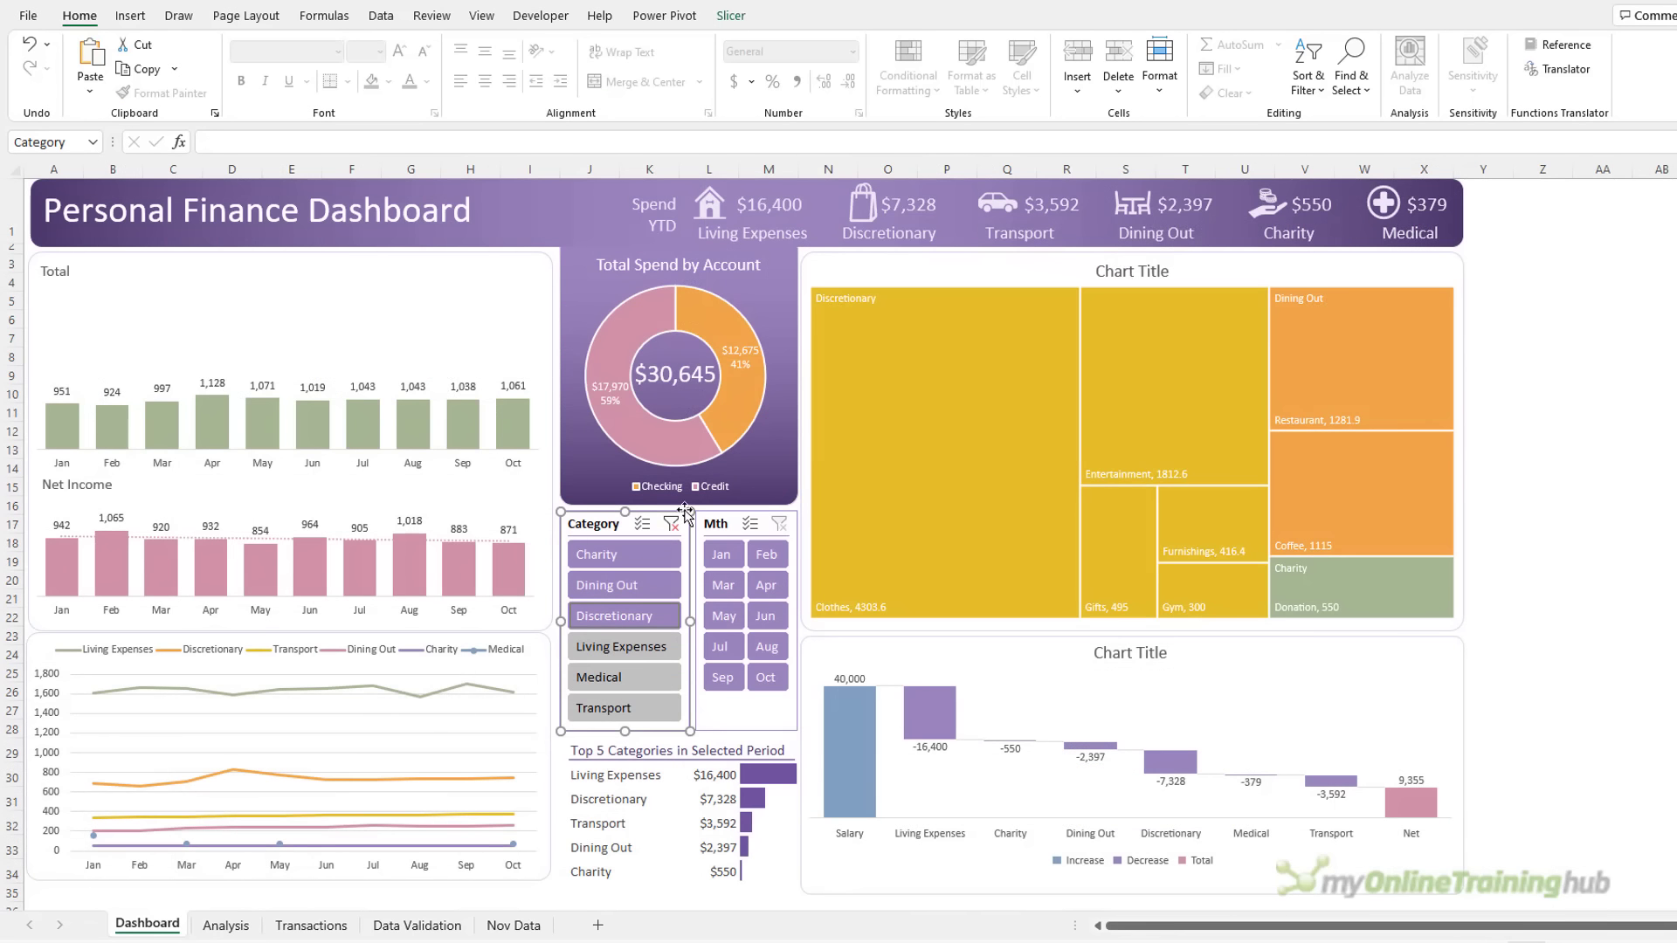
left_click(227, 925)
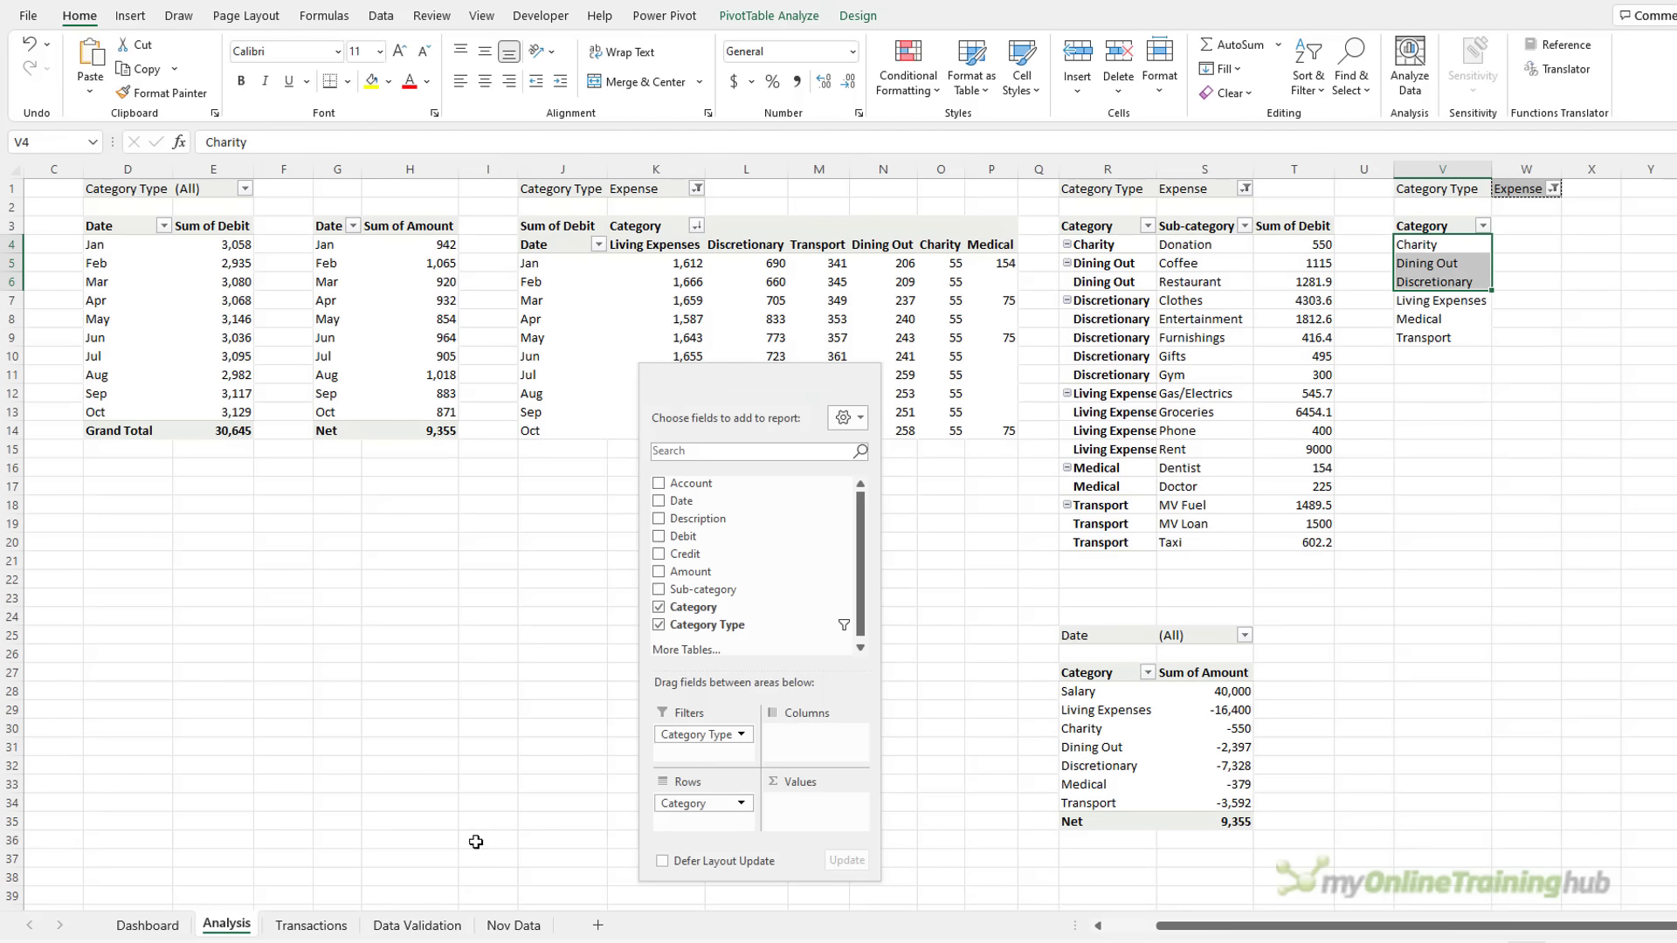
left_click(1541, 229)
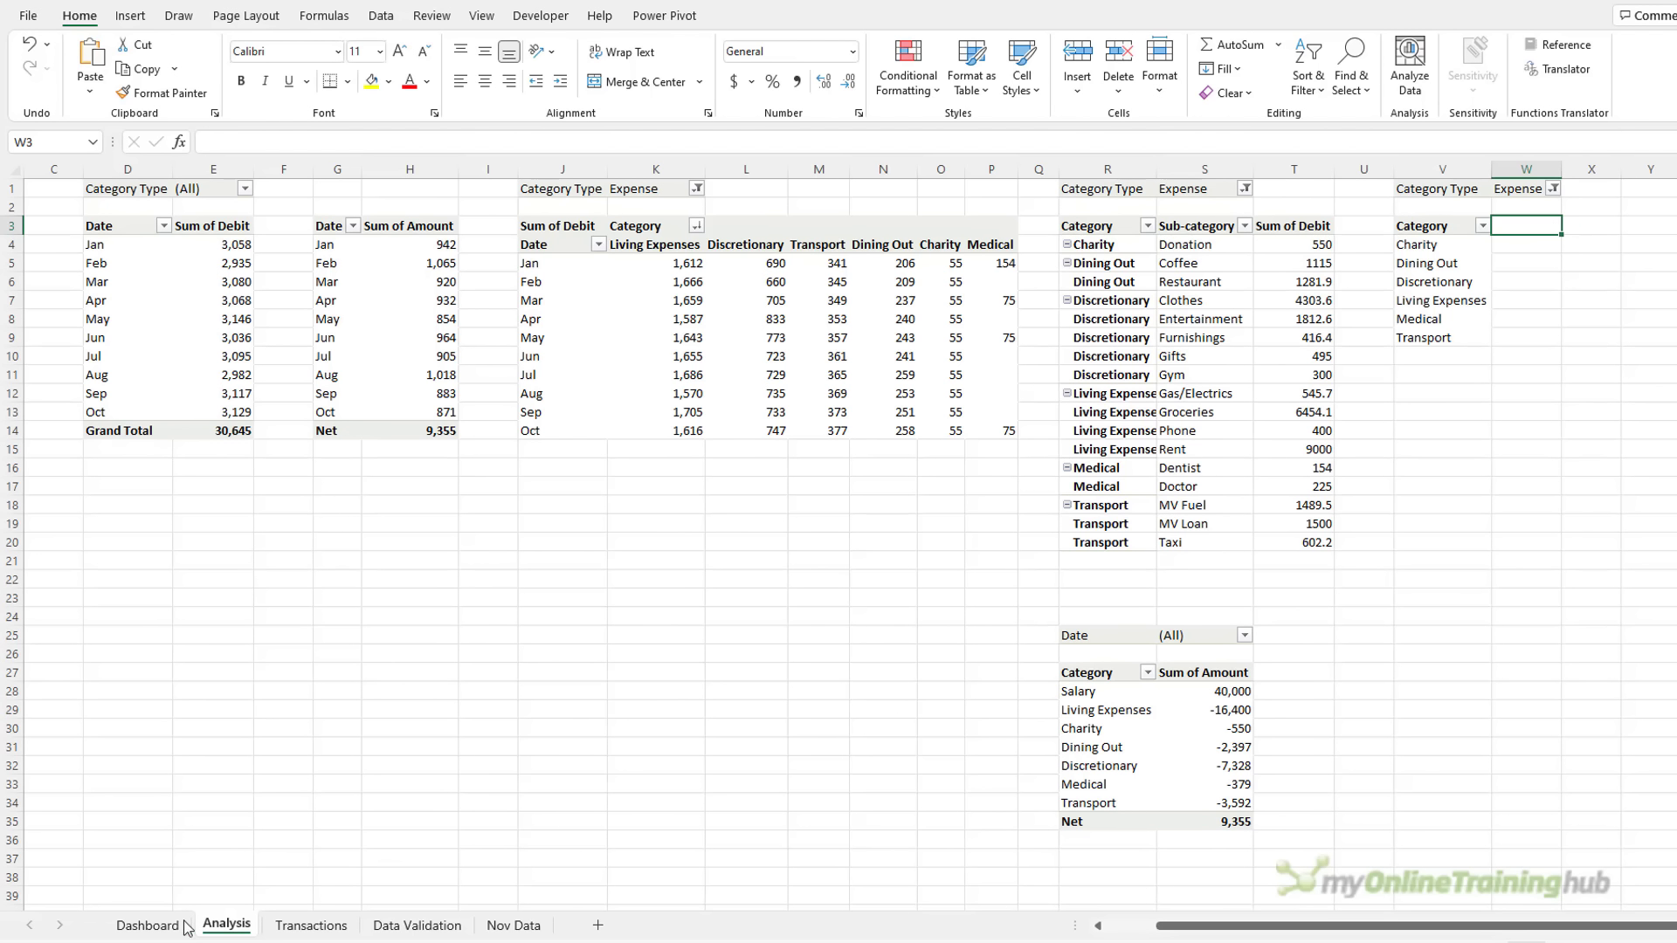
left_click(146, 925)
In W3, enter =IFS(NOT(ISBLANK(V9)),"All Expenses",TRUE, so a filled V9 returns All Expenses
left_click(227, 925)
type("=ifs")
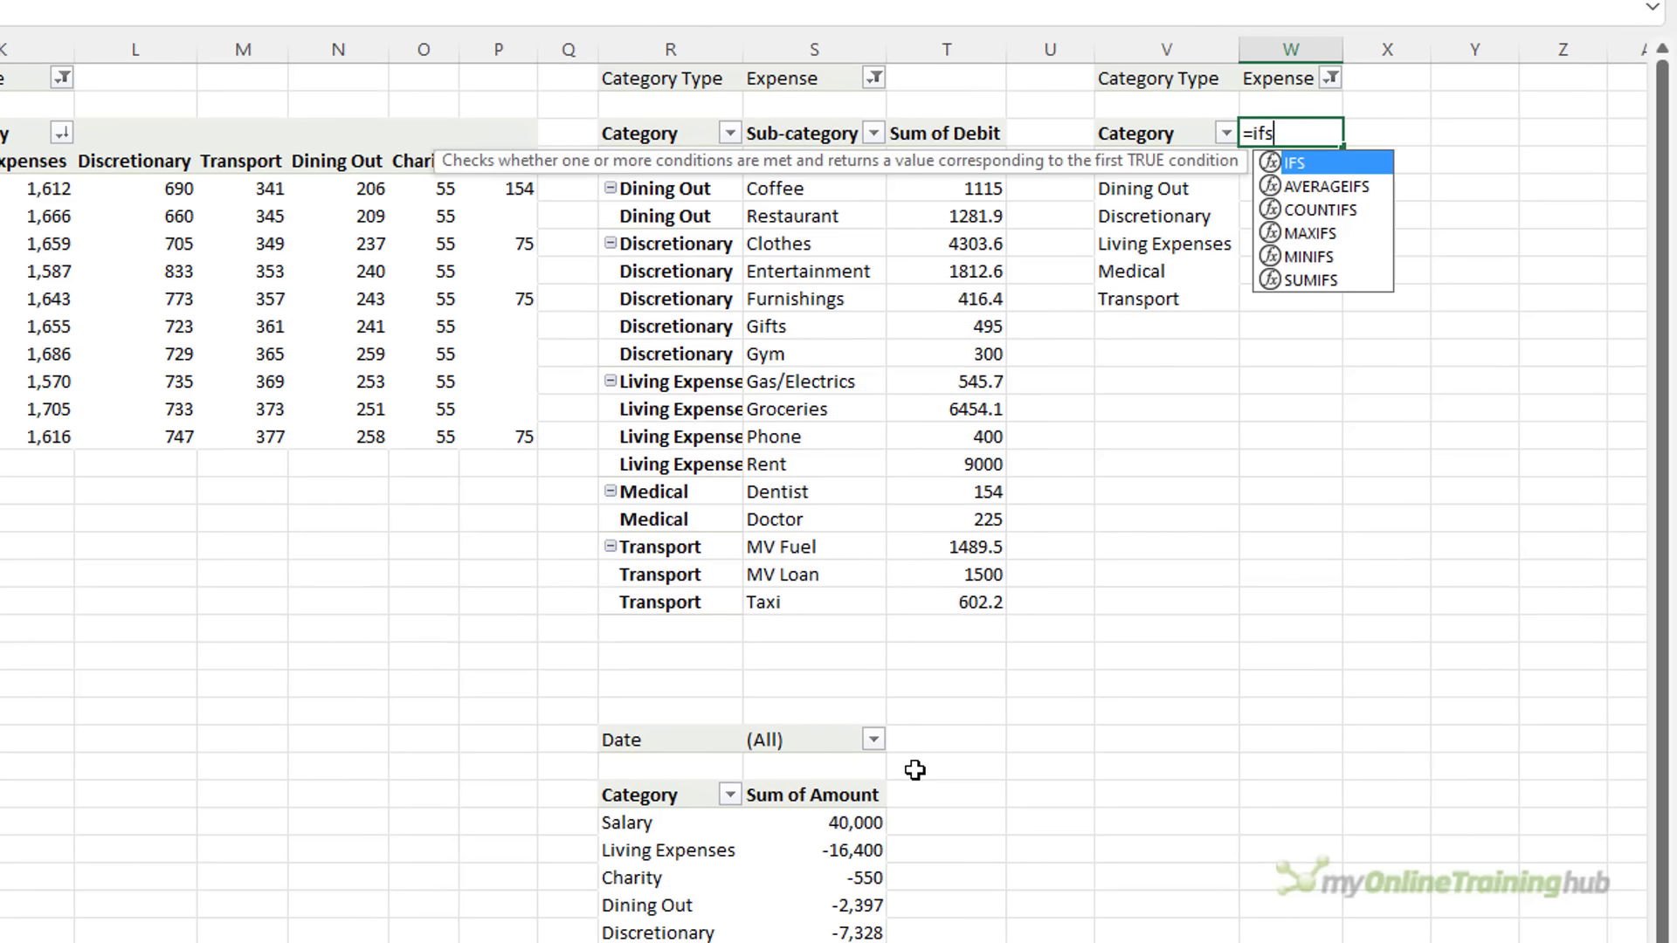
key("Tab")
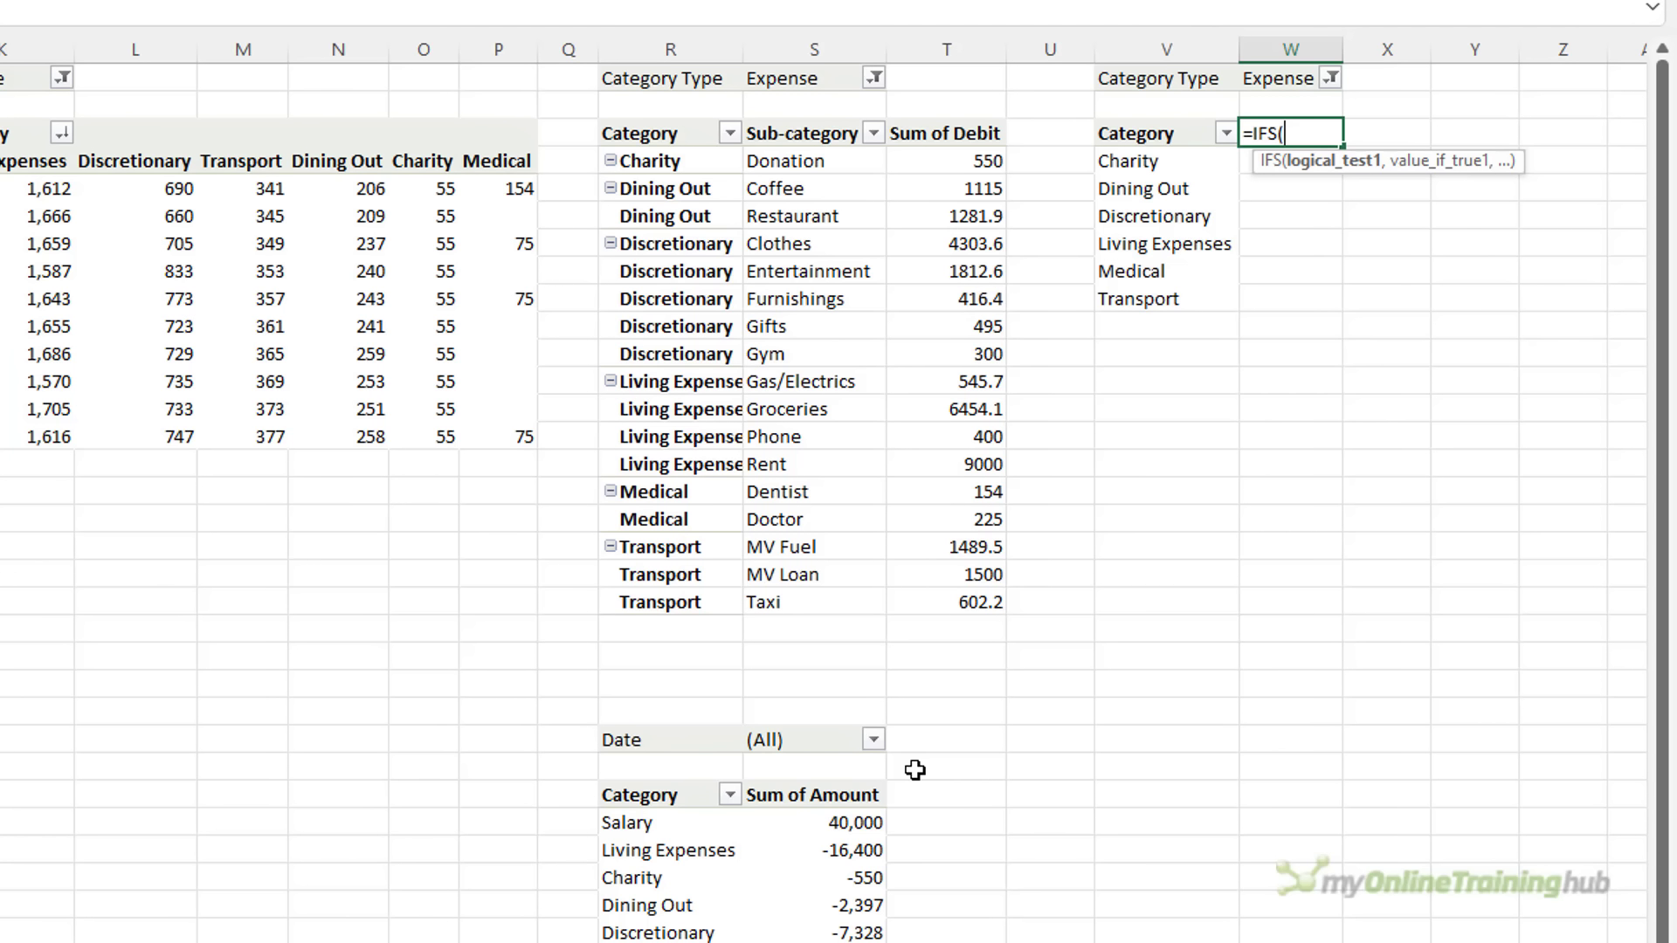
type("not")
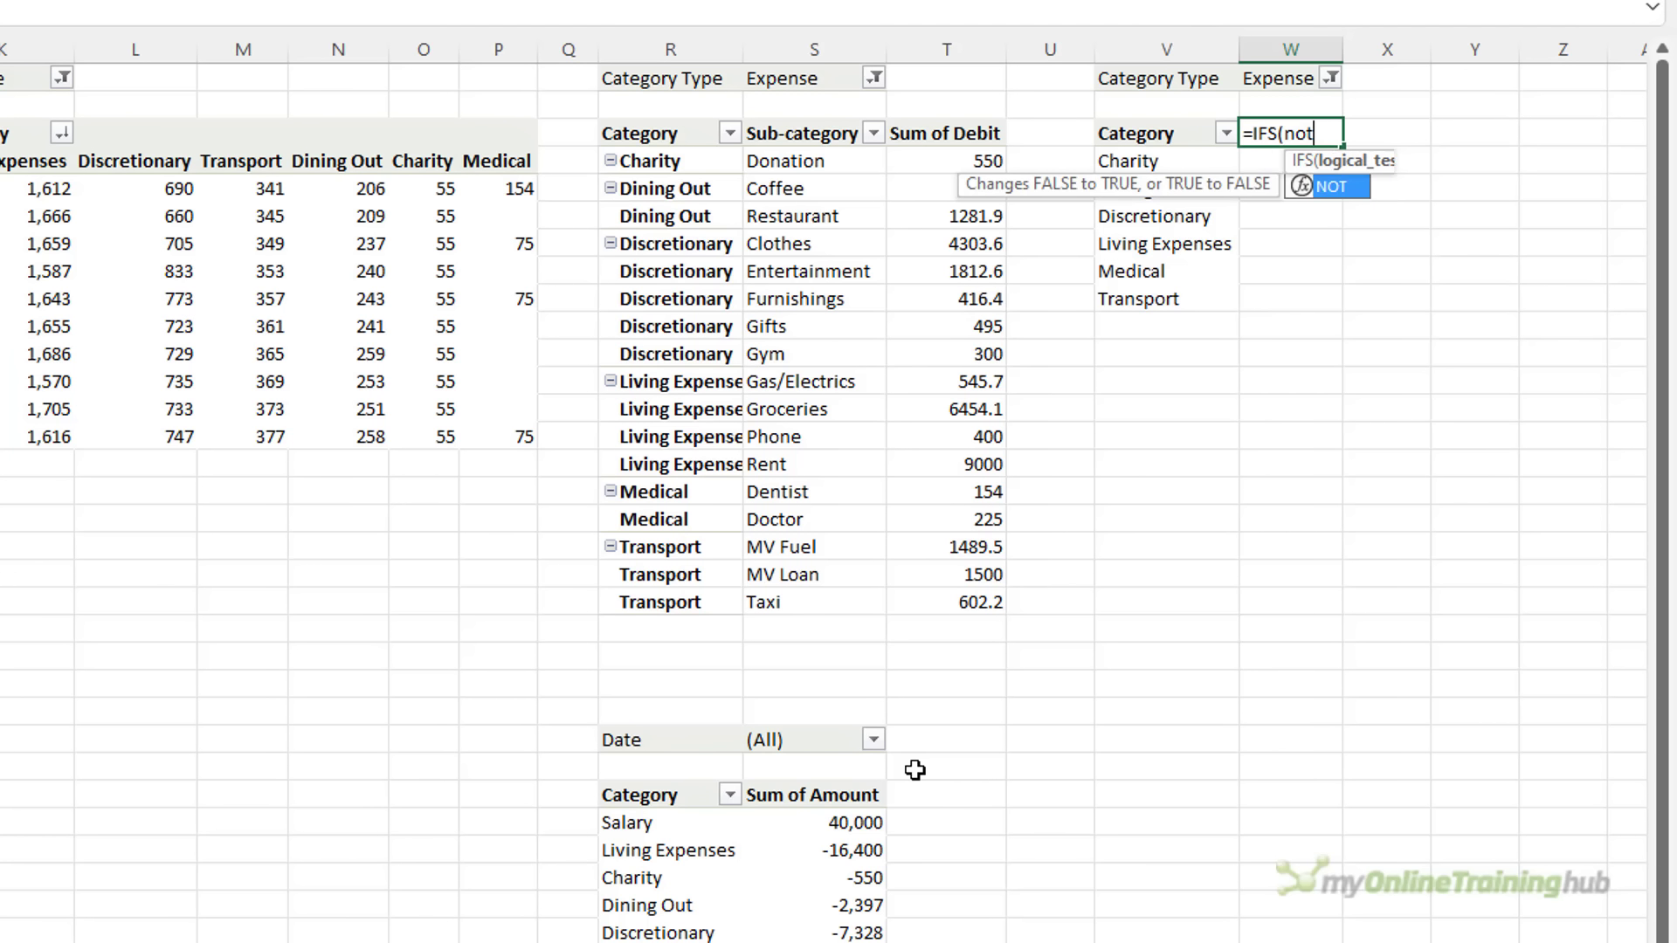
key("Tab")
type("is")
key("Tab")
left_click(1103, 300)
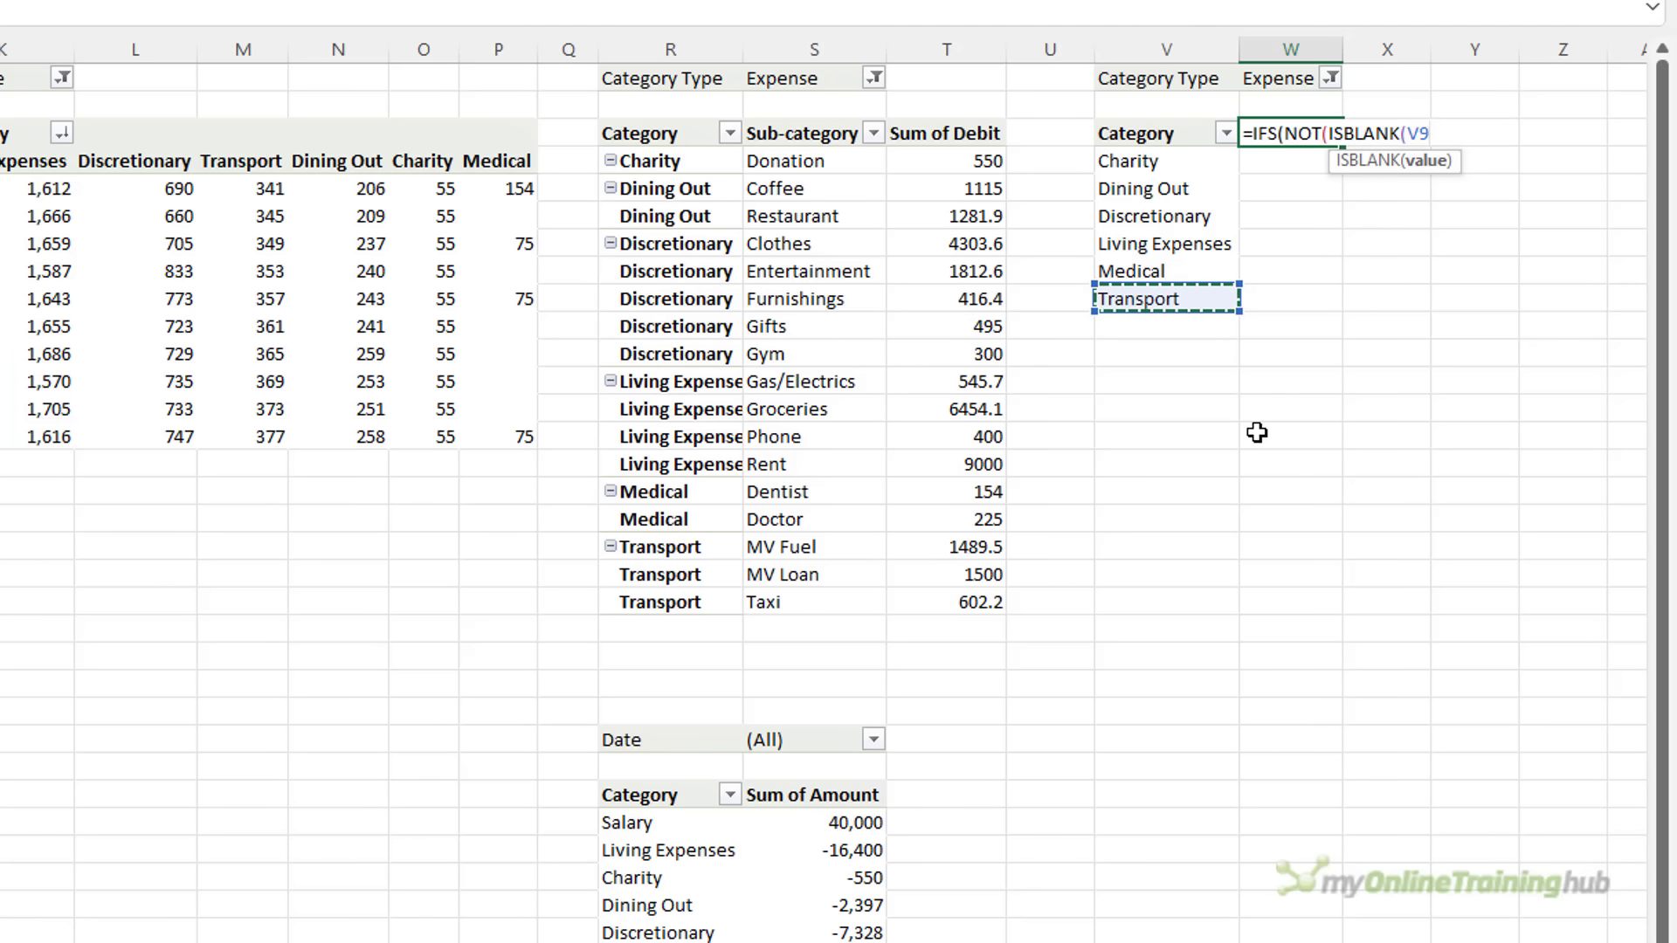
type("))")
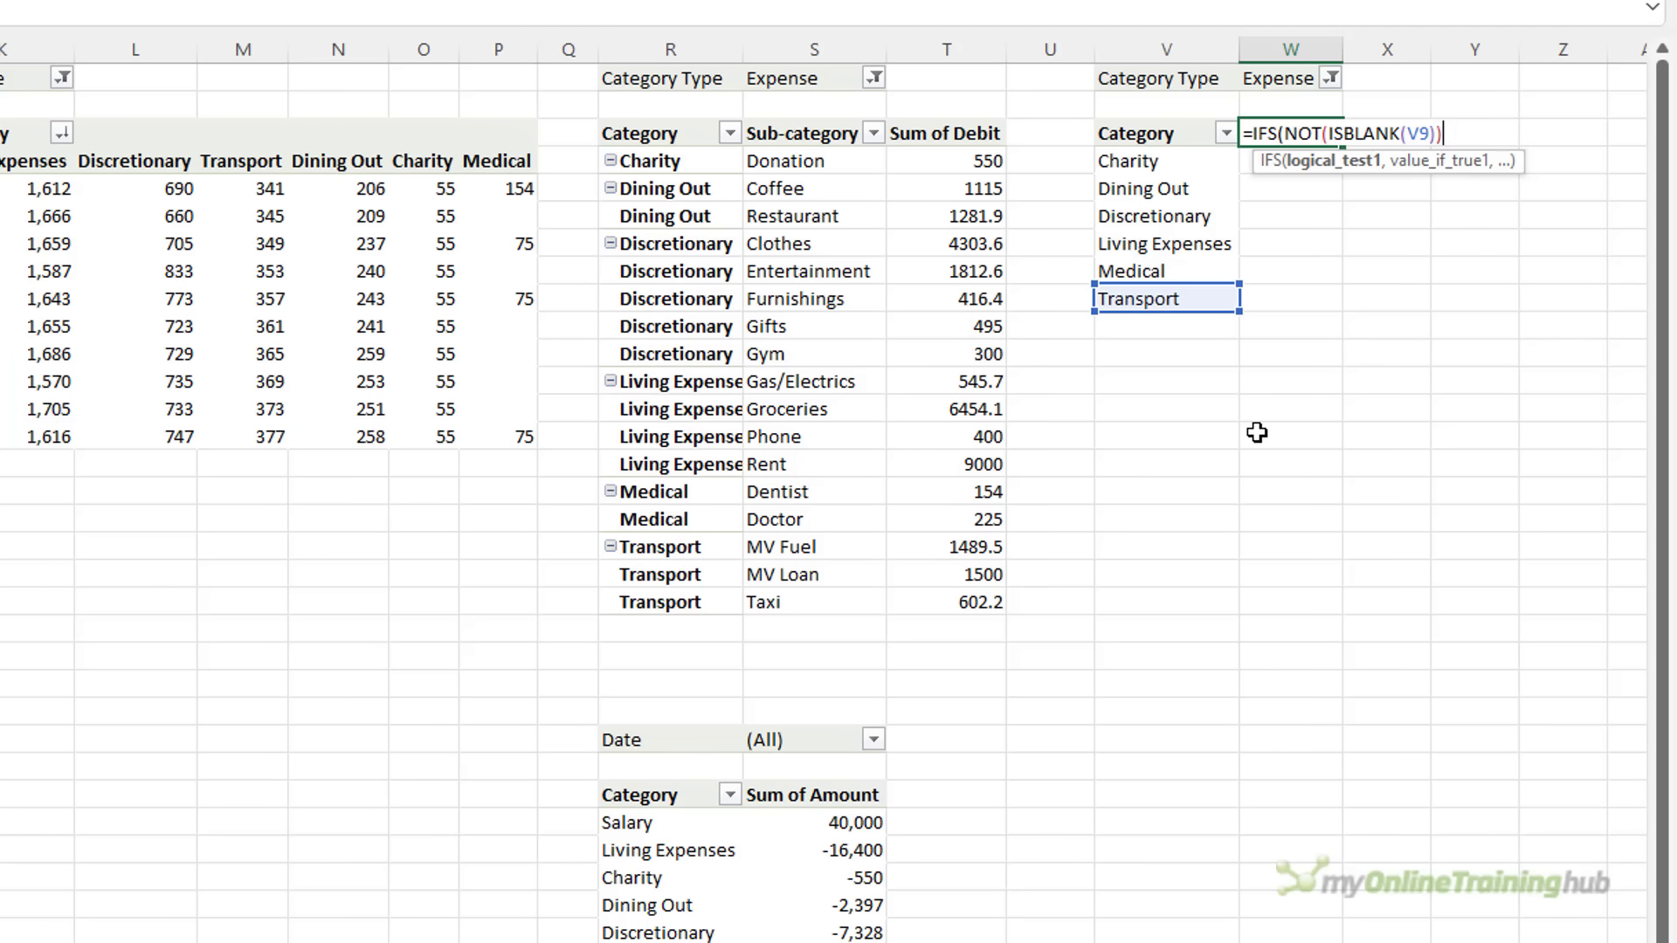
type(",")
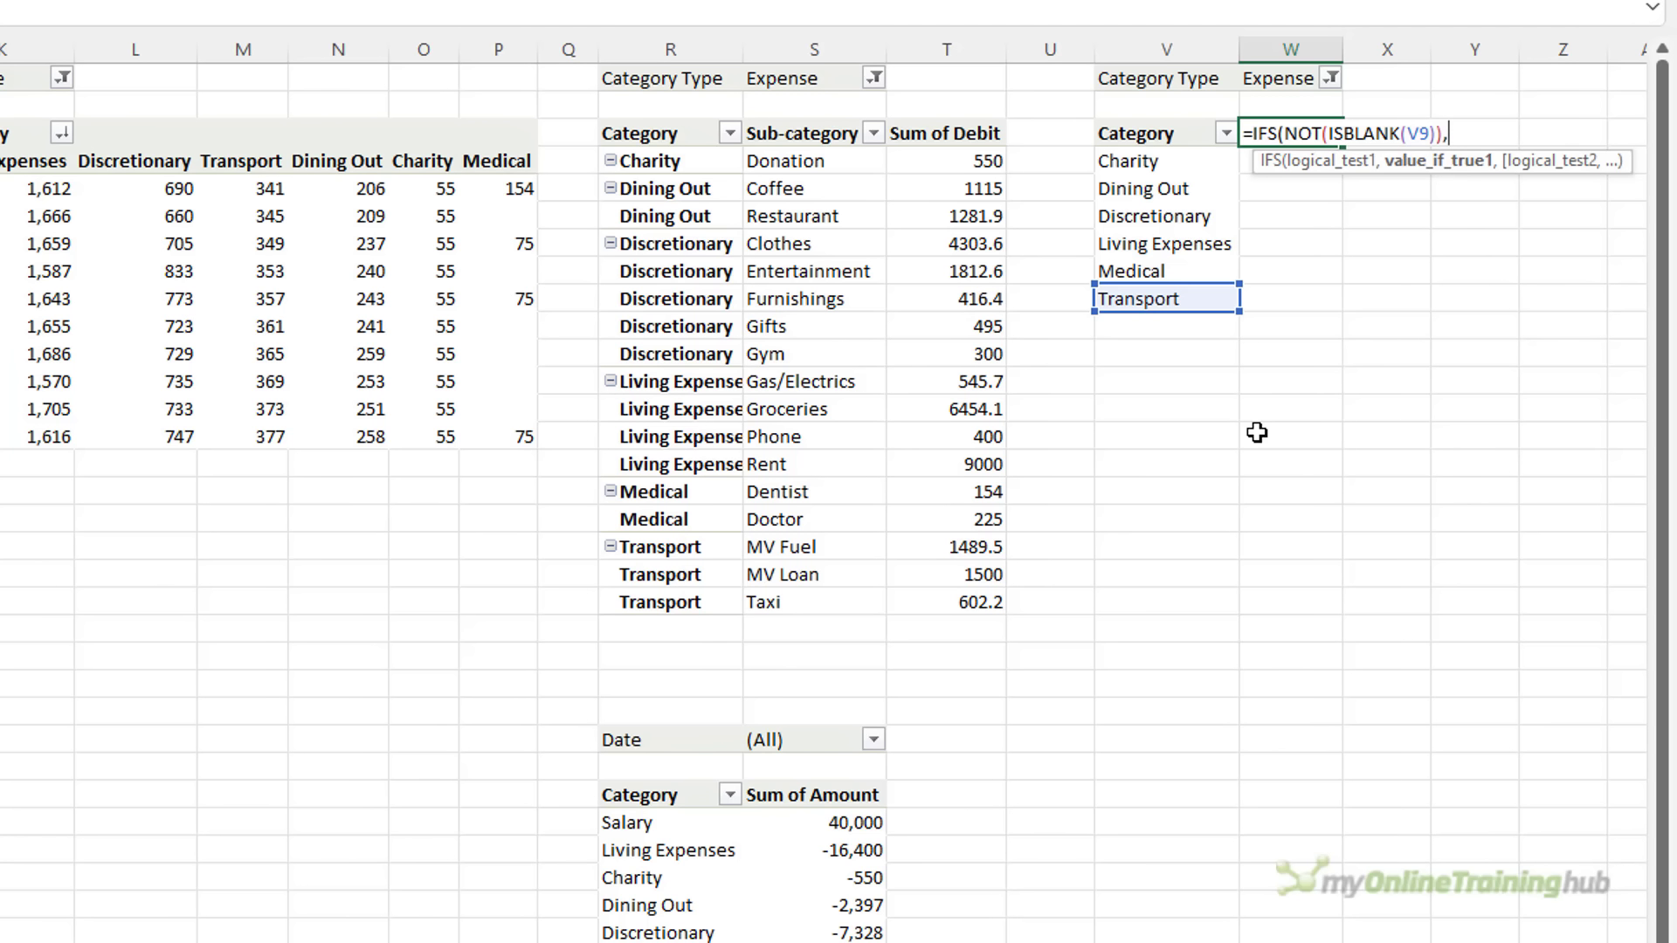
type("\"All Expenses\",")
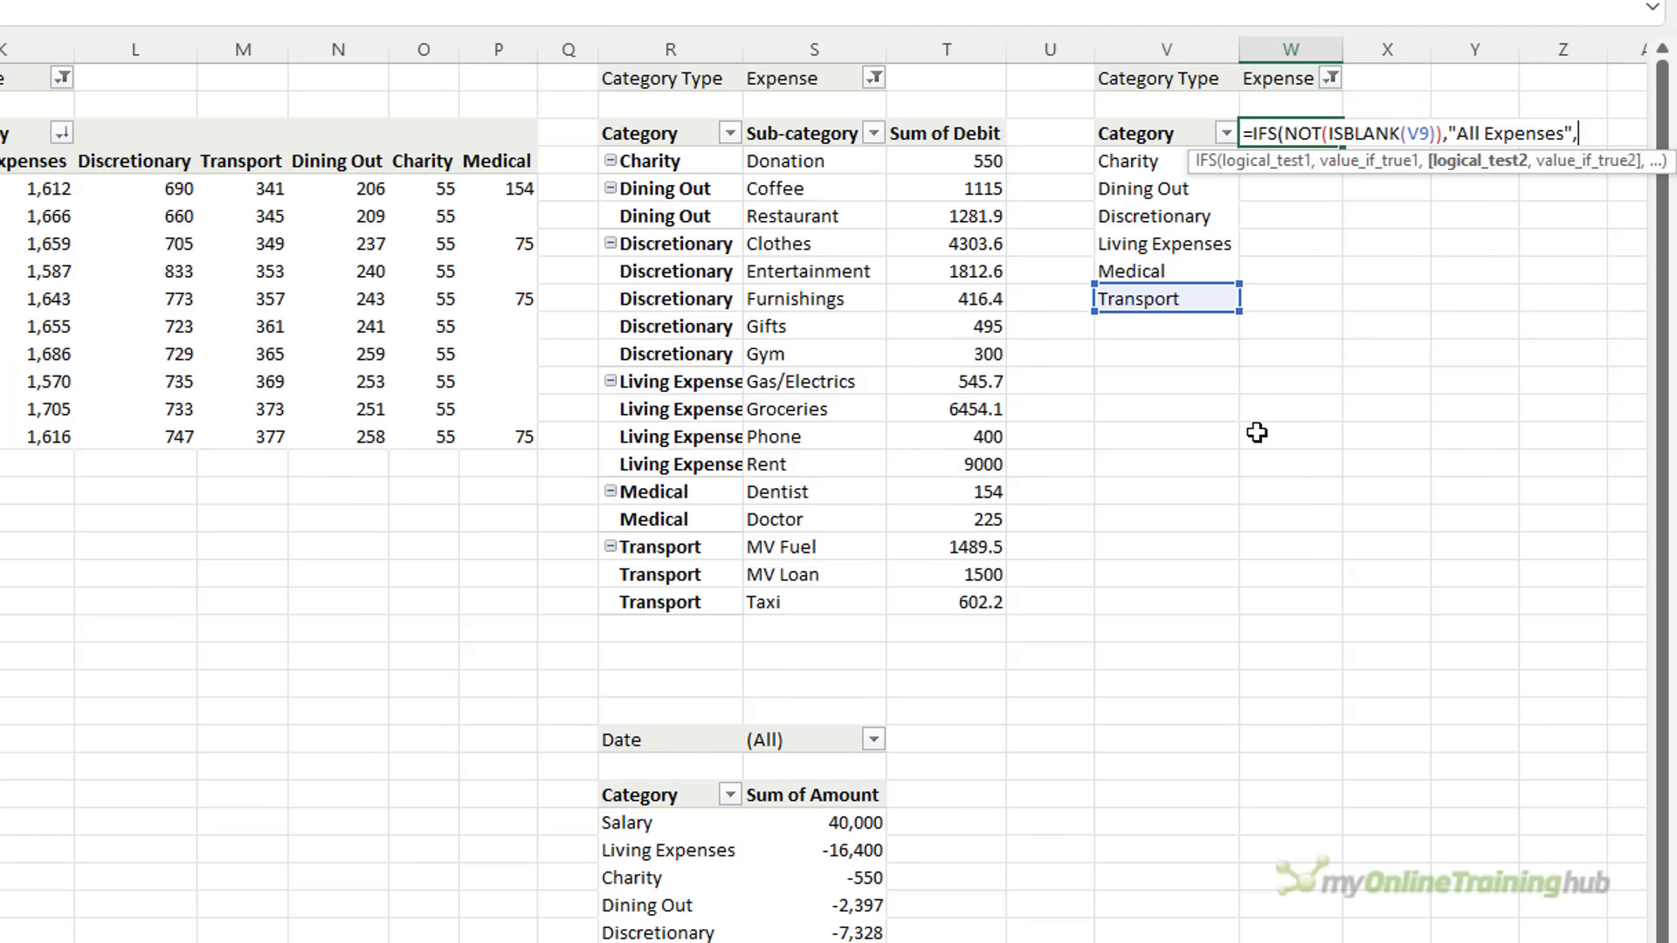
type("TRUE")
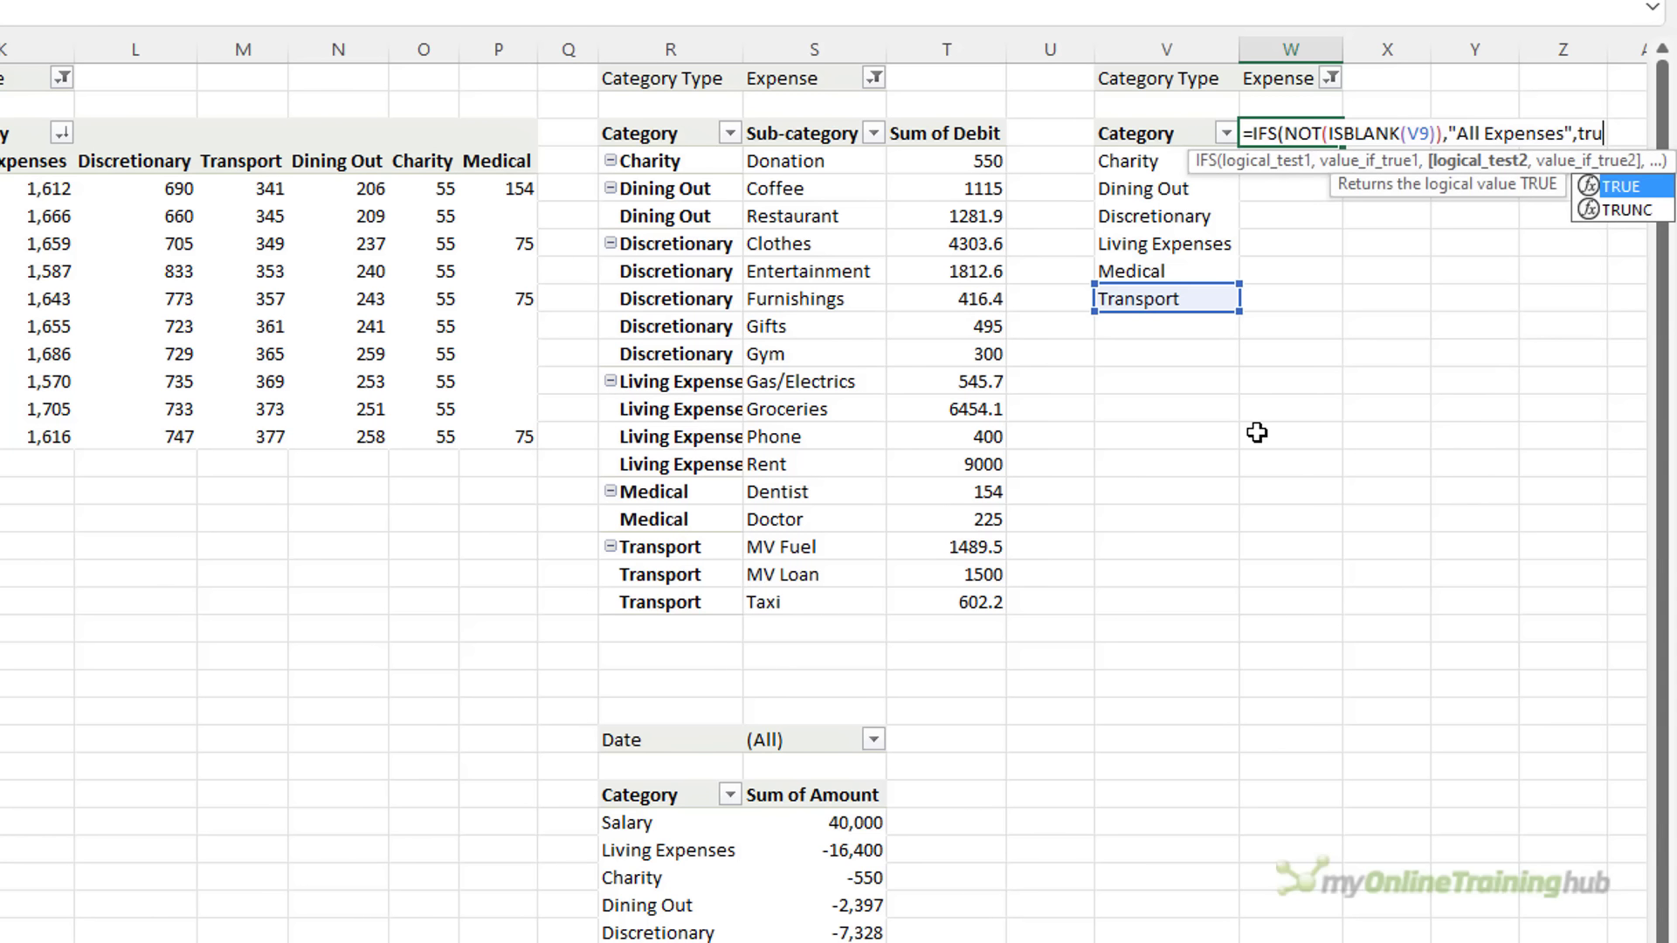
type(",")
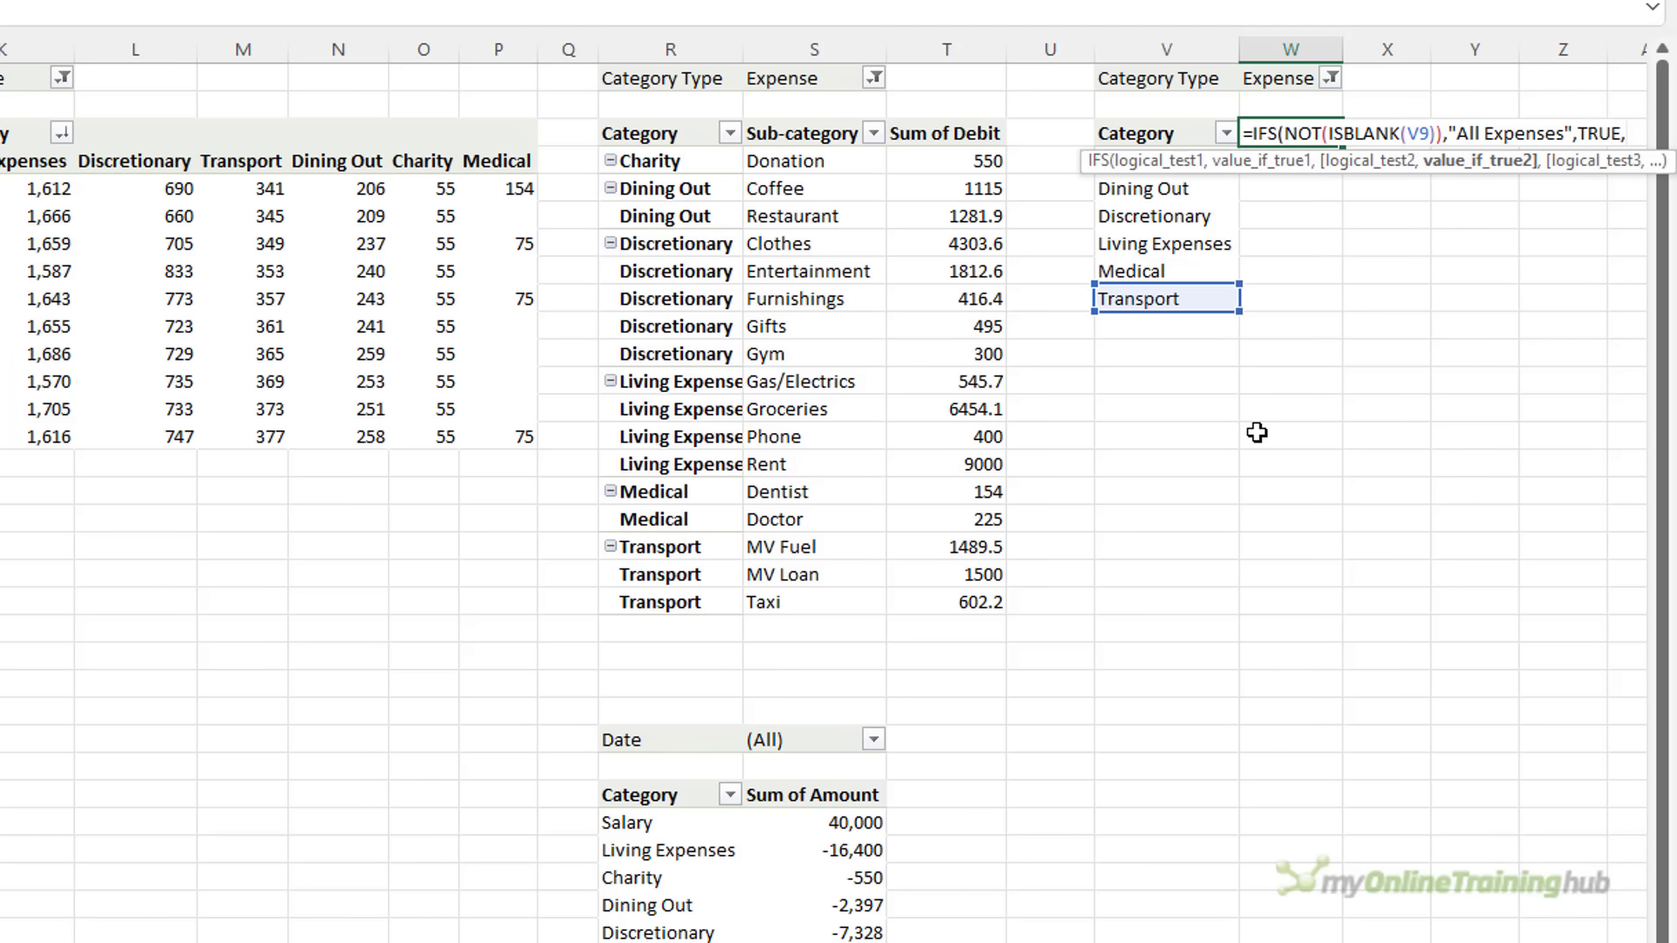
Continue the formula on a new line with a TEXTJOIN function as the TRUE fallback
key("alt+Return")
type("text")
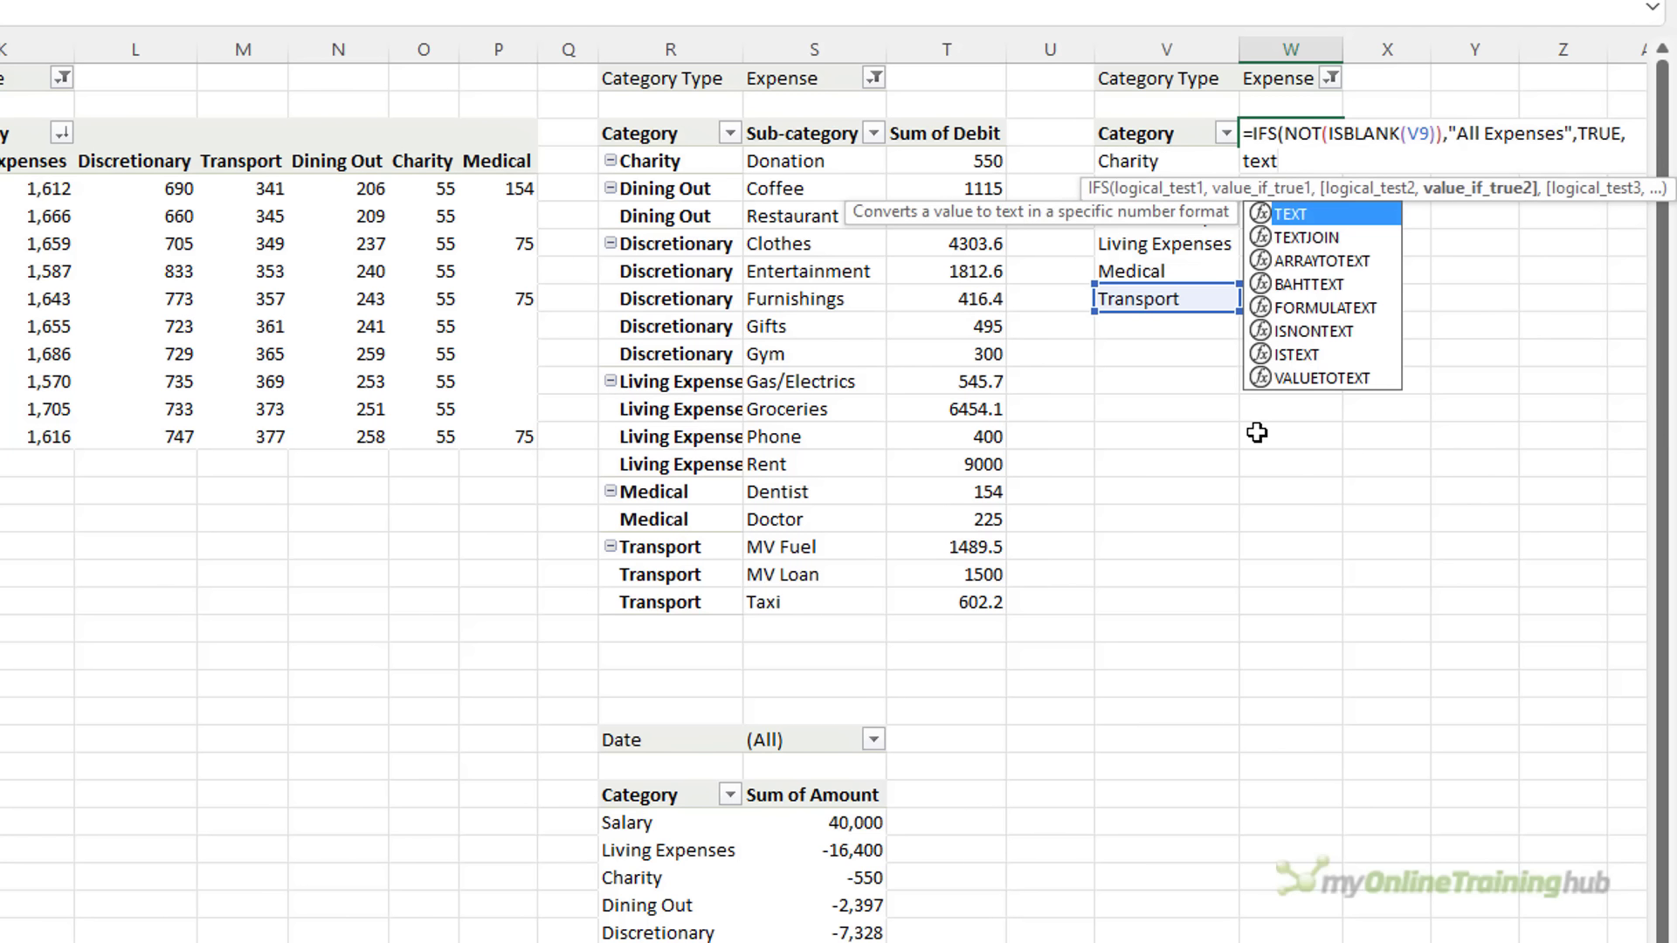
key("Down")
key("Tab")
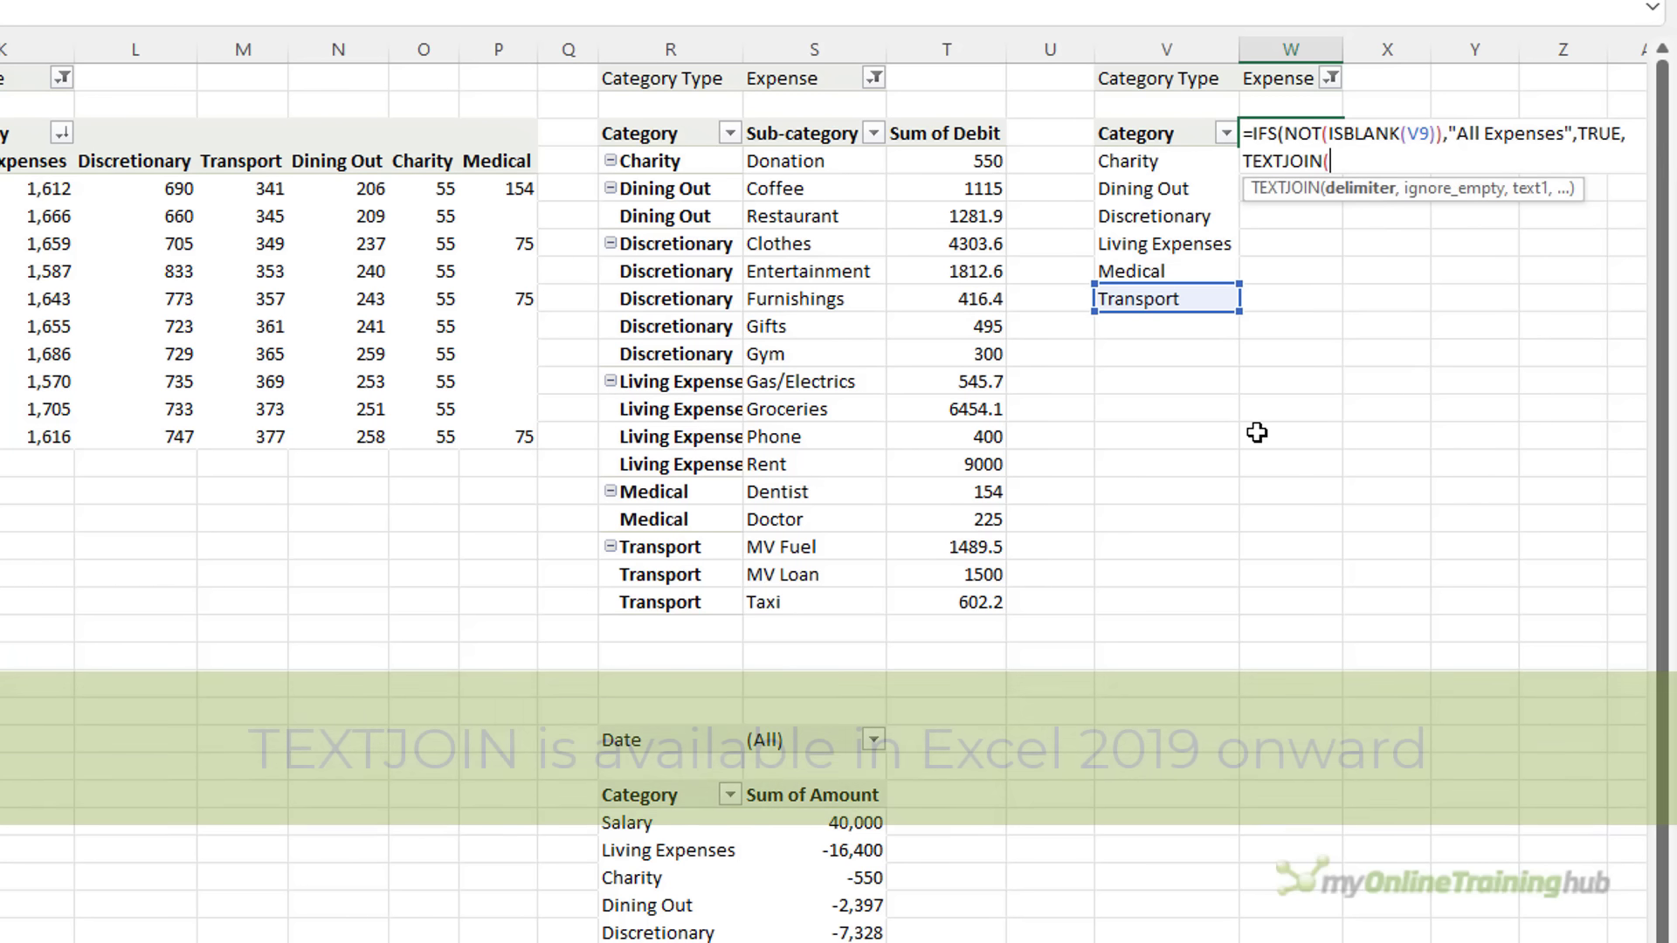
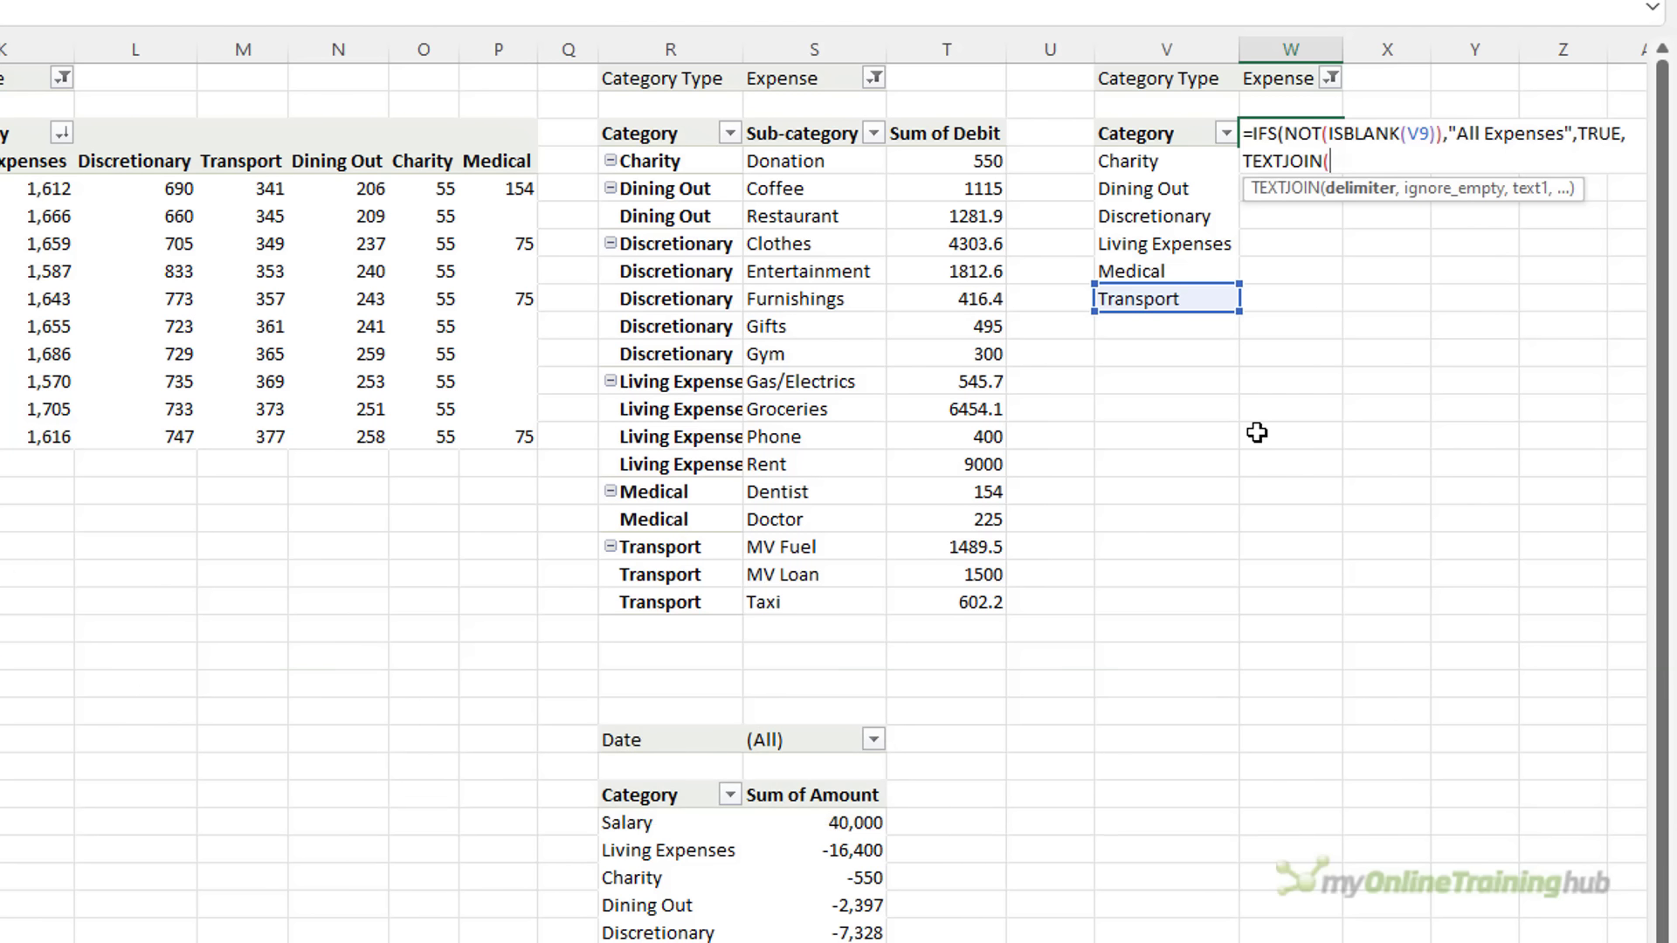
Close the W3 formula with TEXTJOIN(", ",TRUE,V4:V9), commit it, and reselect W3 to check
type("\", \",")
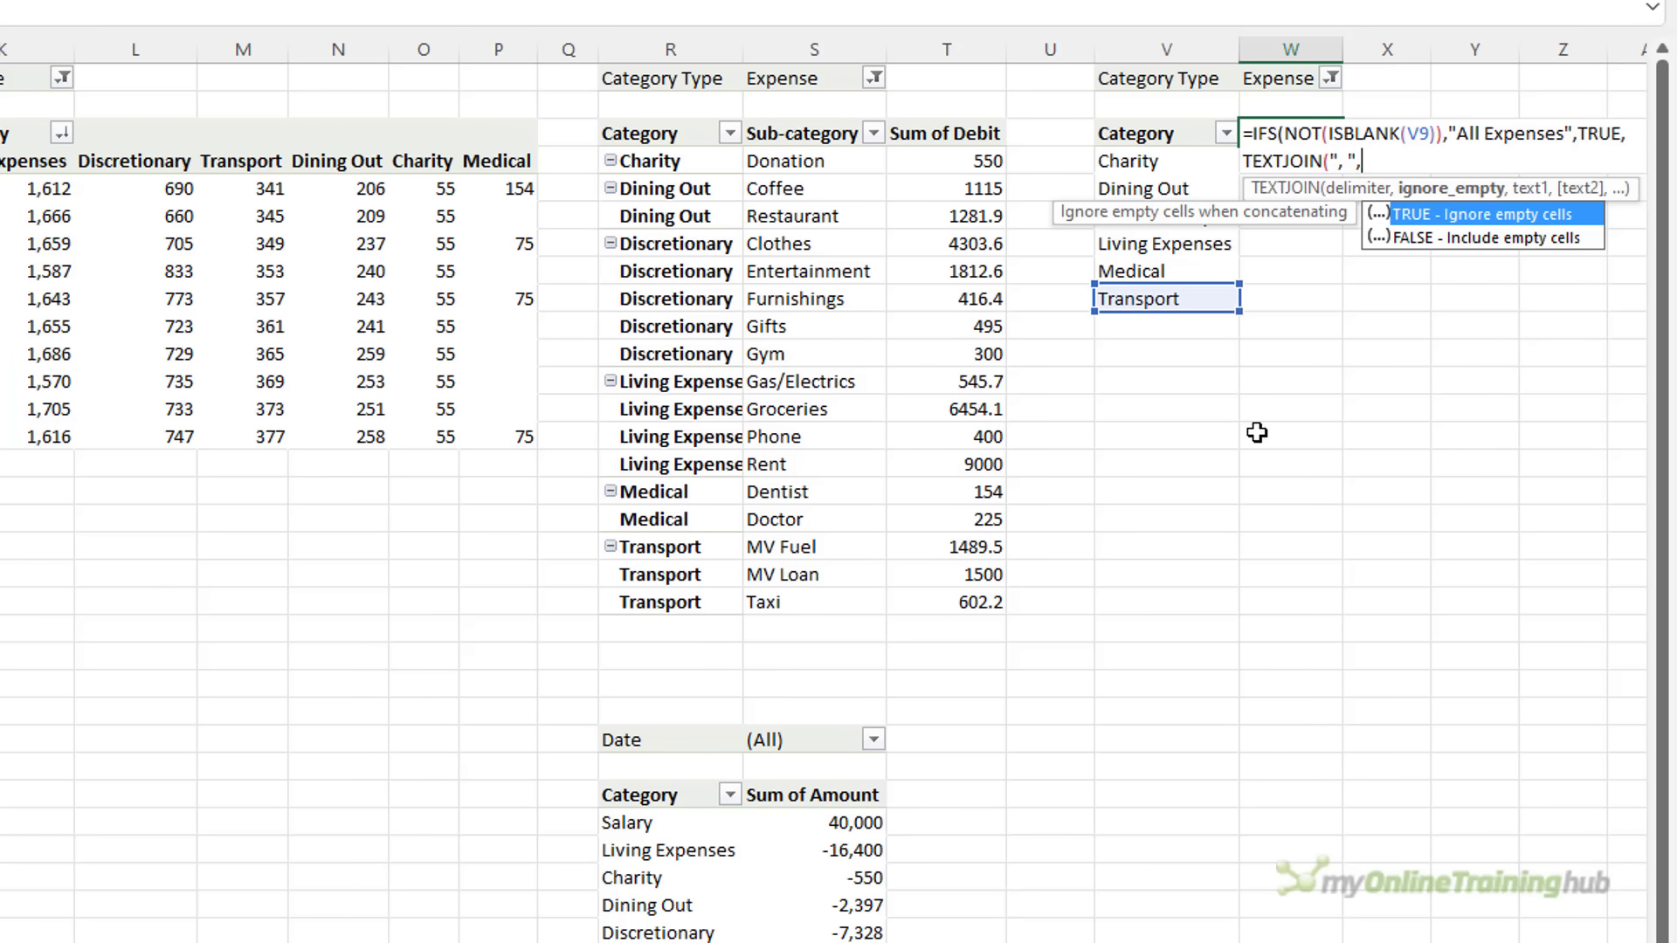
key("Tab")
type(",")
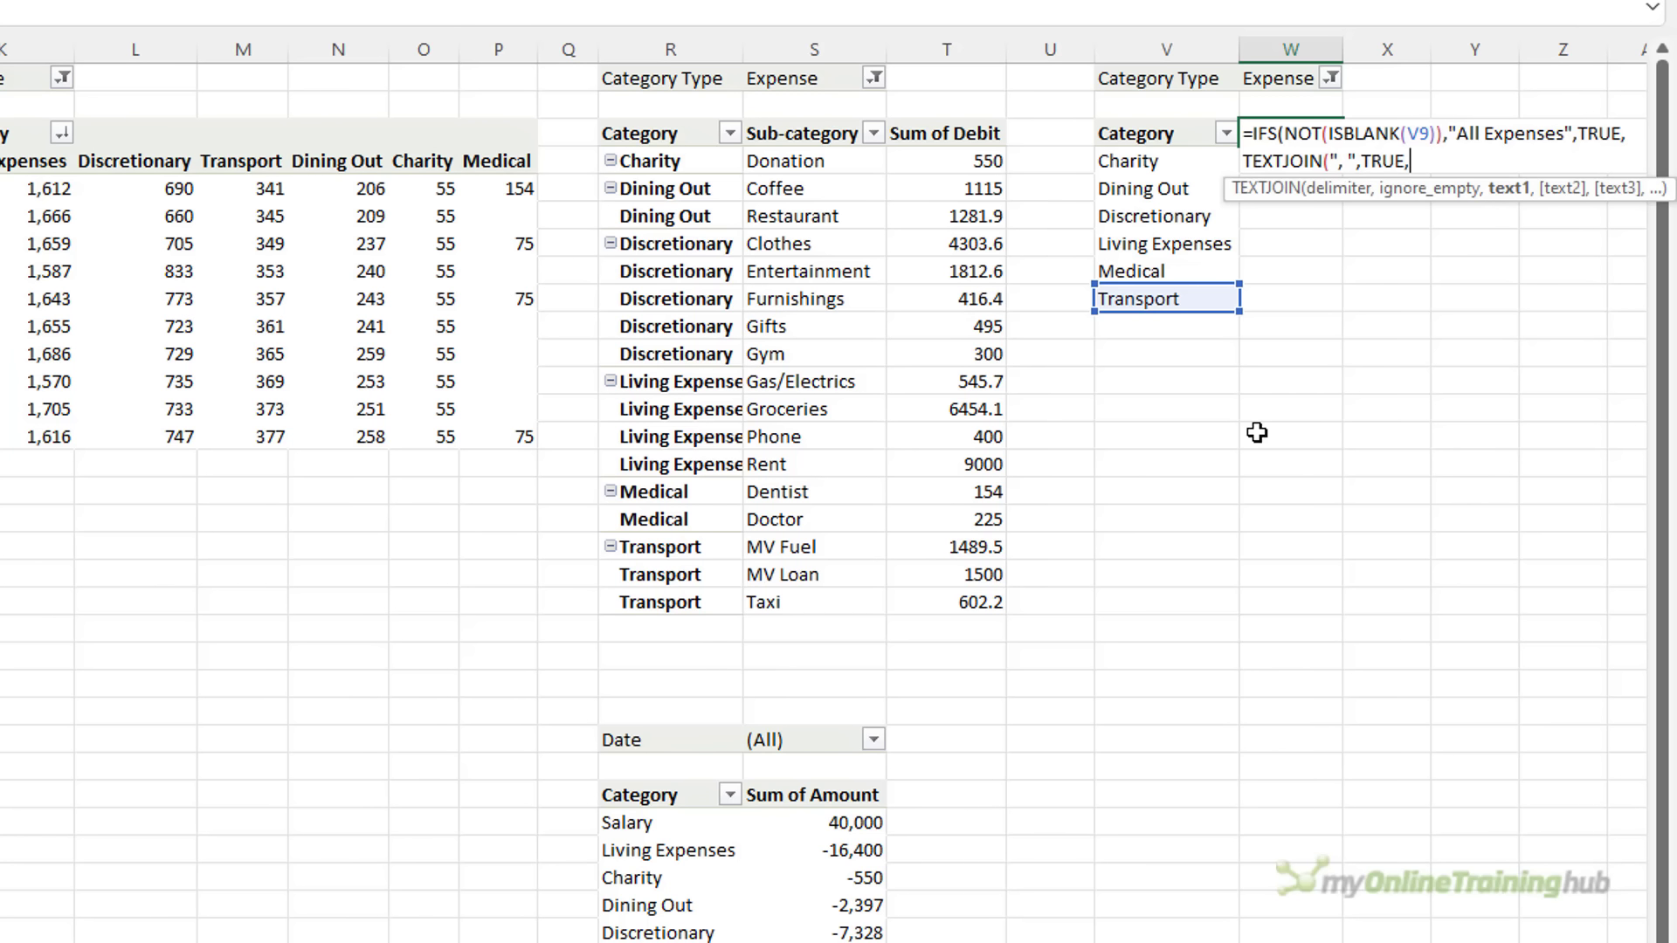
left_click_drag(1135, 161, 1179, 299)
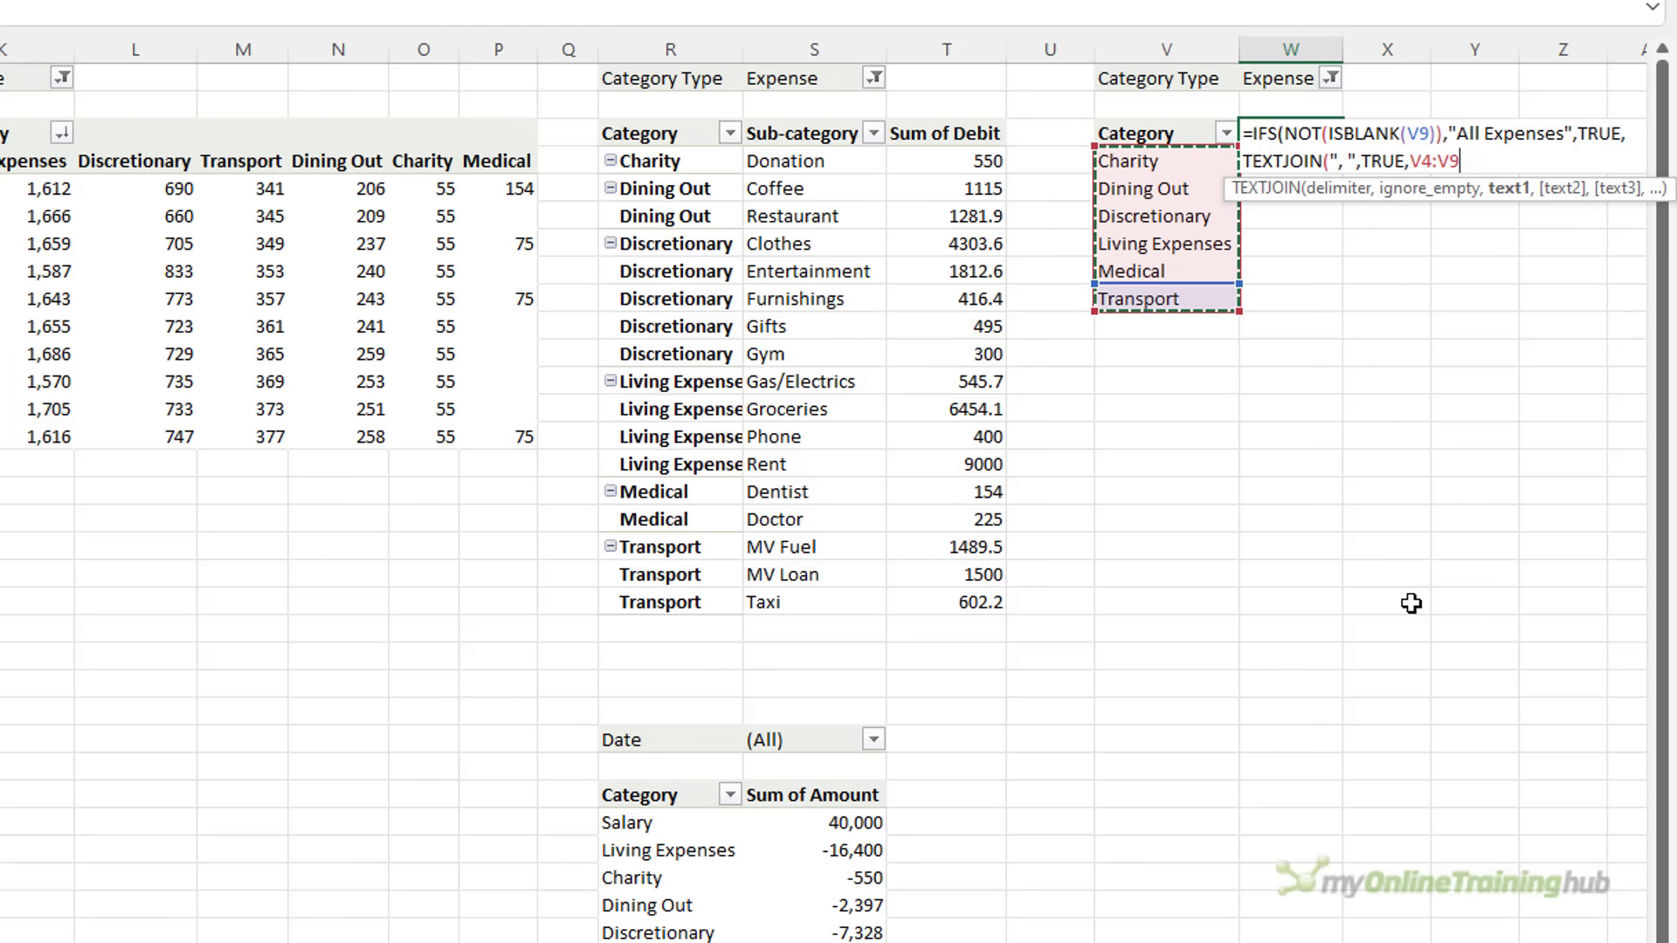
type("))")
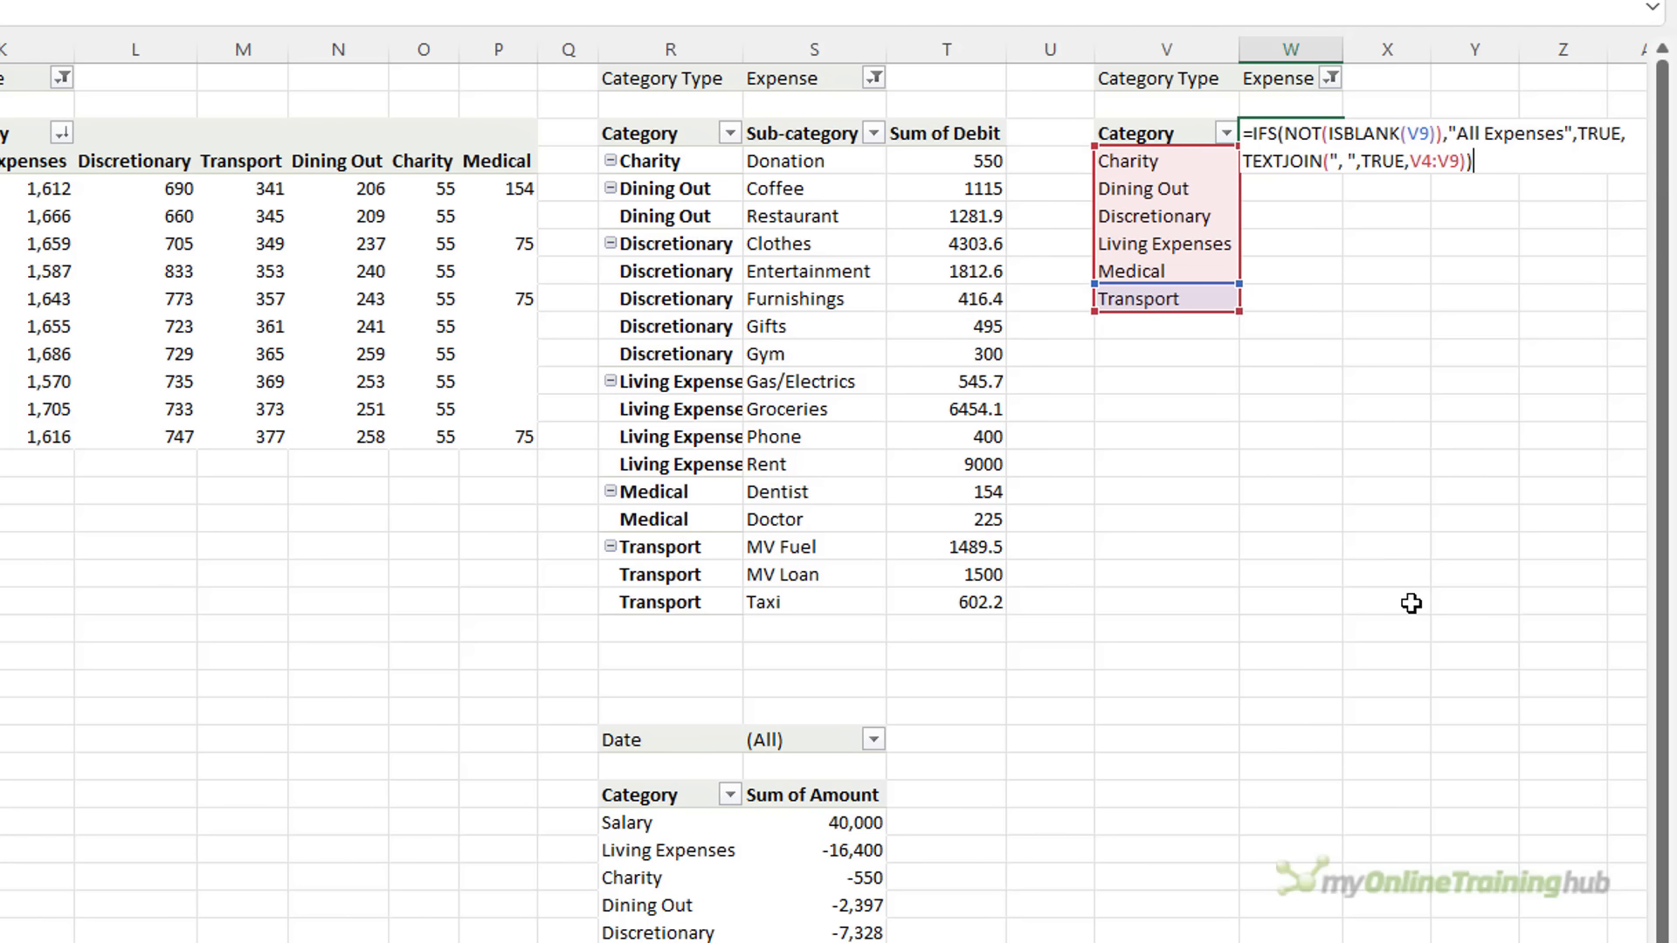
key("Return")
key("Up")
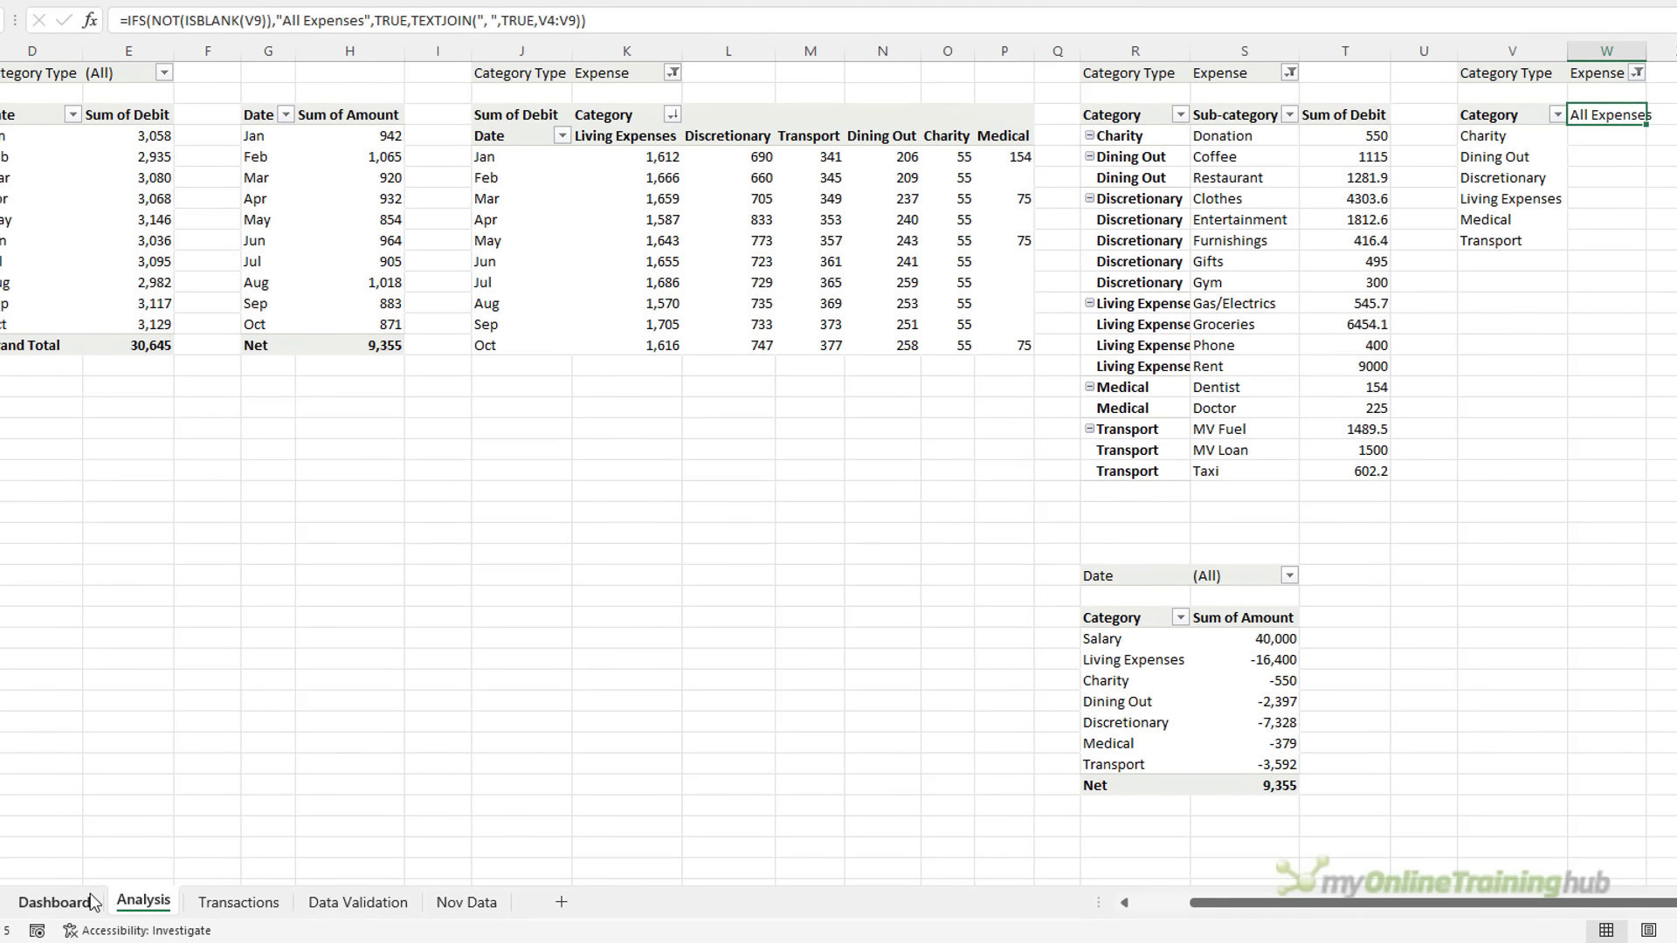
Filter the Category slicer to Charity through Discretionary and check W3's result on Analysis
left_click(54, 902)
left_click_drag(559, 485, 580, 554)
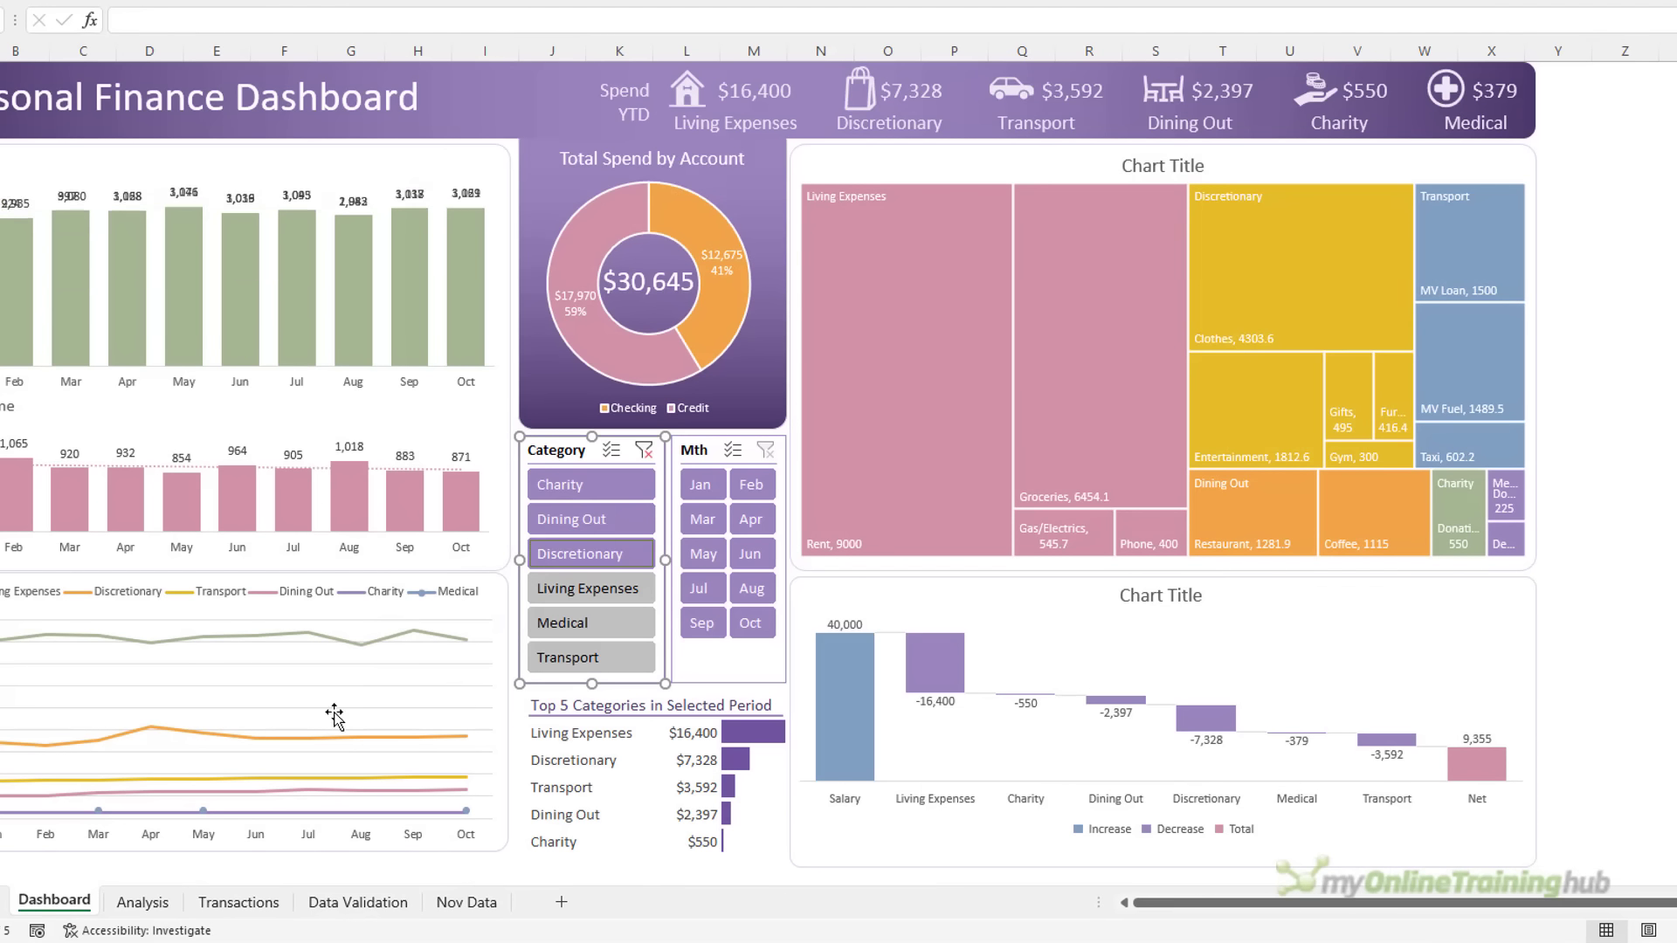
left_click(142, 902)
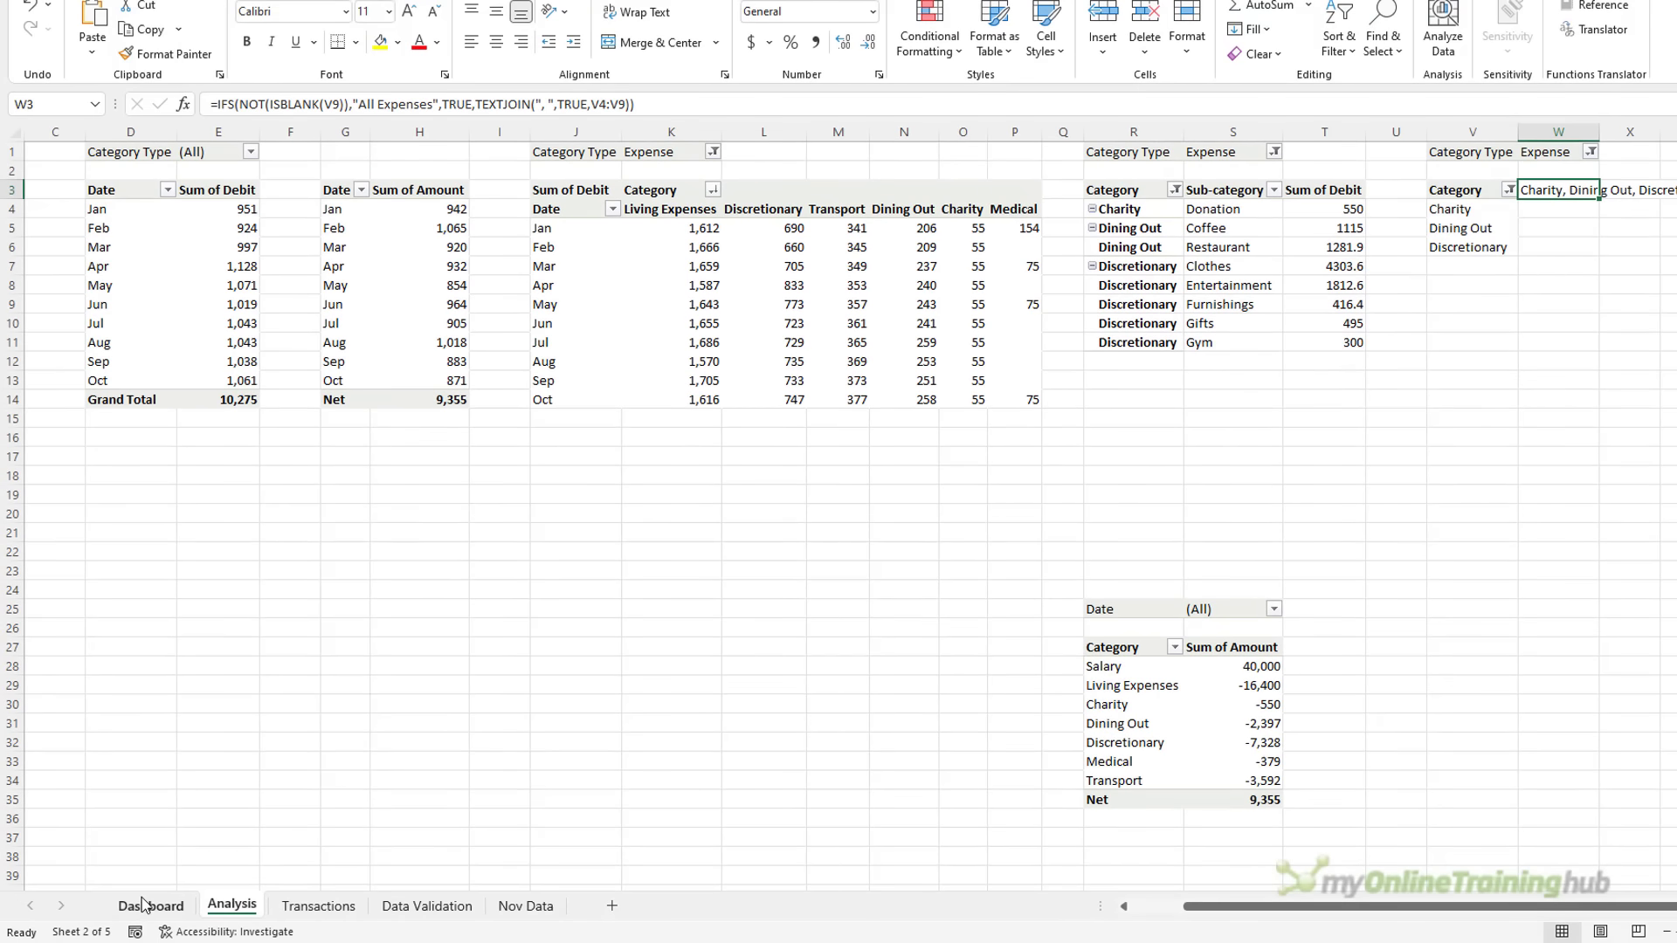
left_click(150, 905)
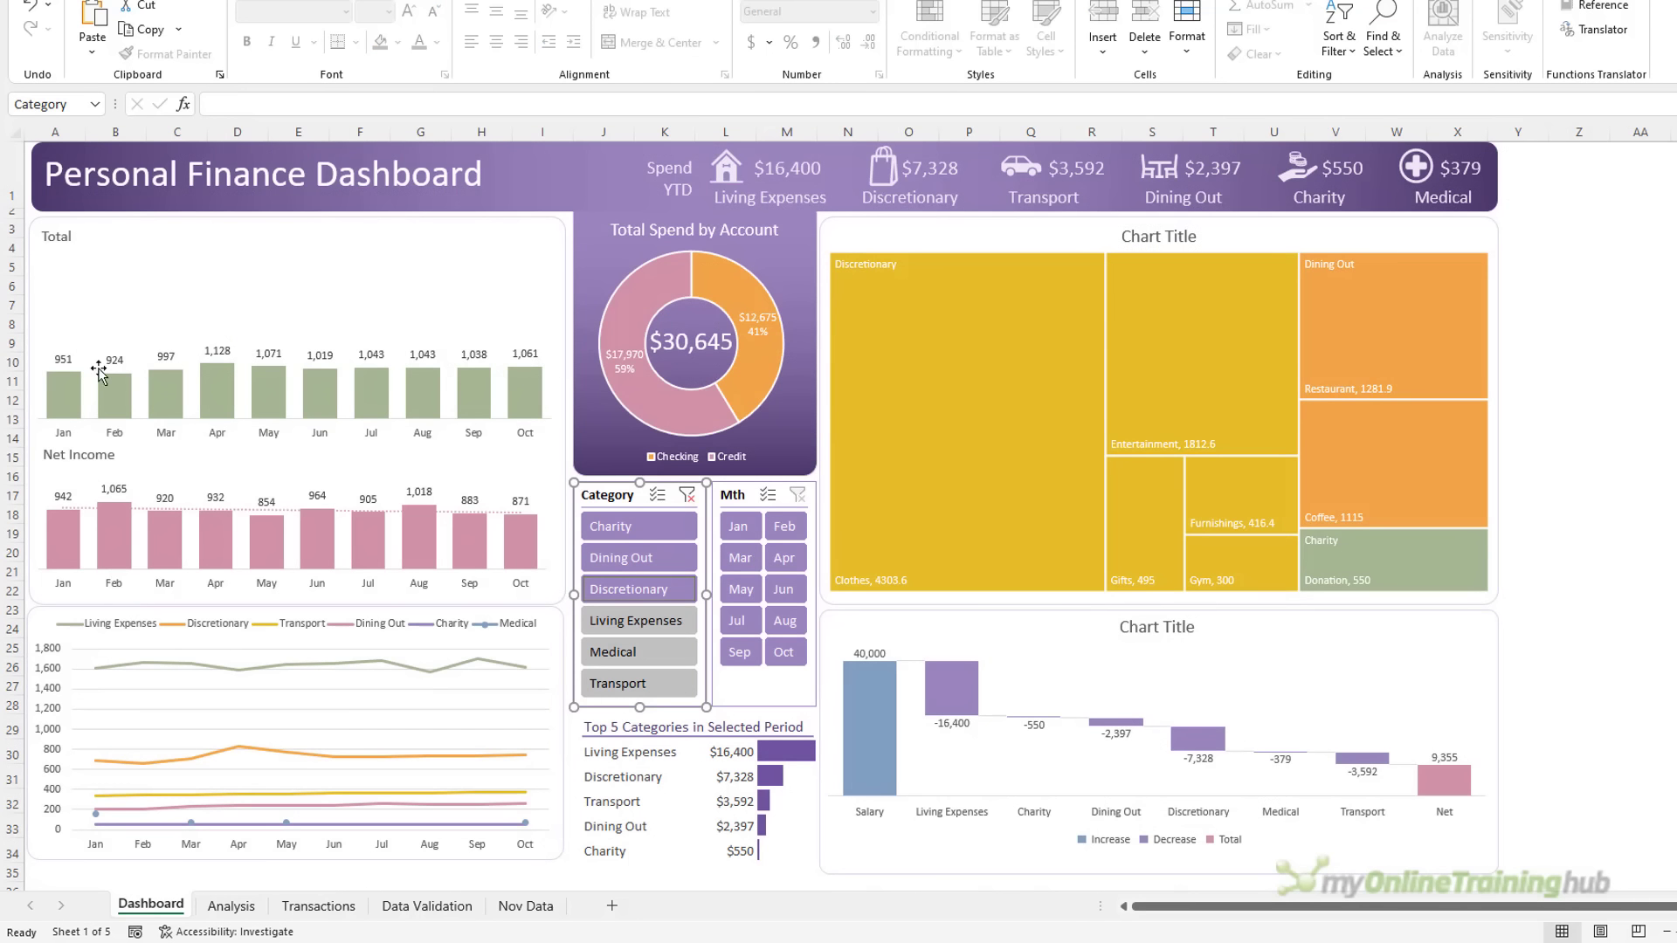
Link the Total chart's title to Analysis!W3
left_click(66, 242)
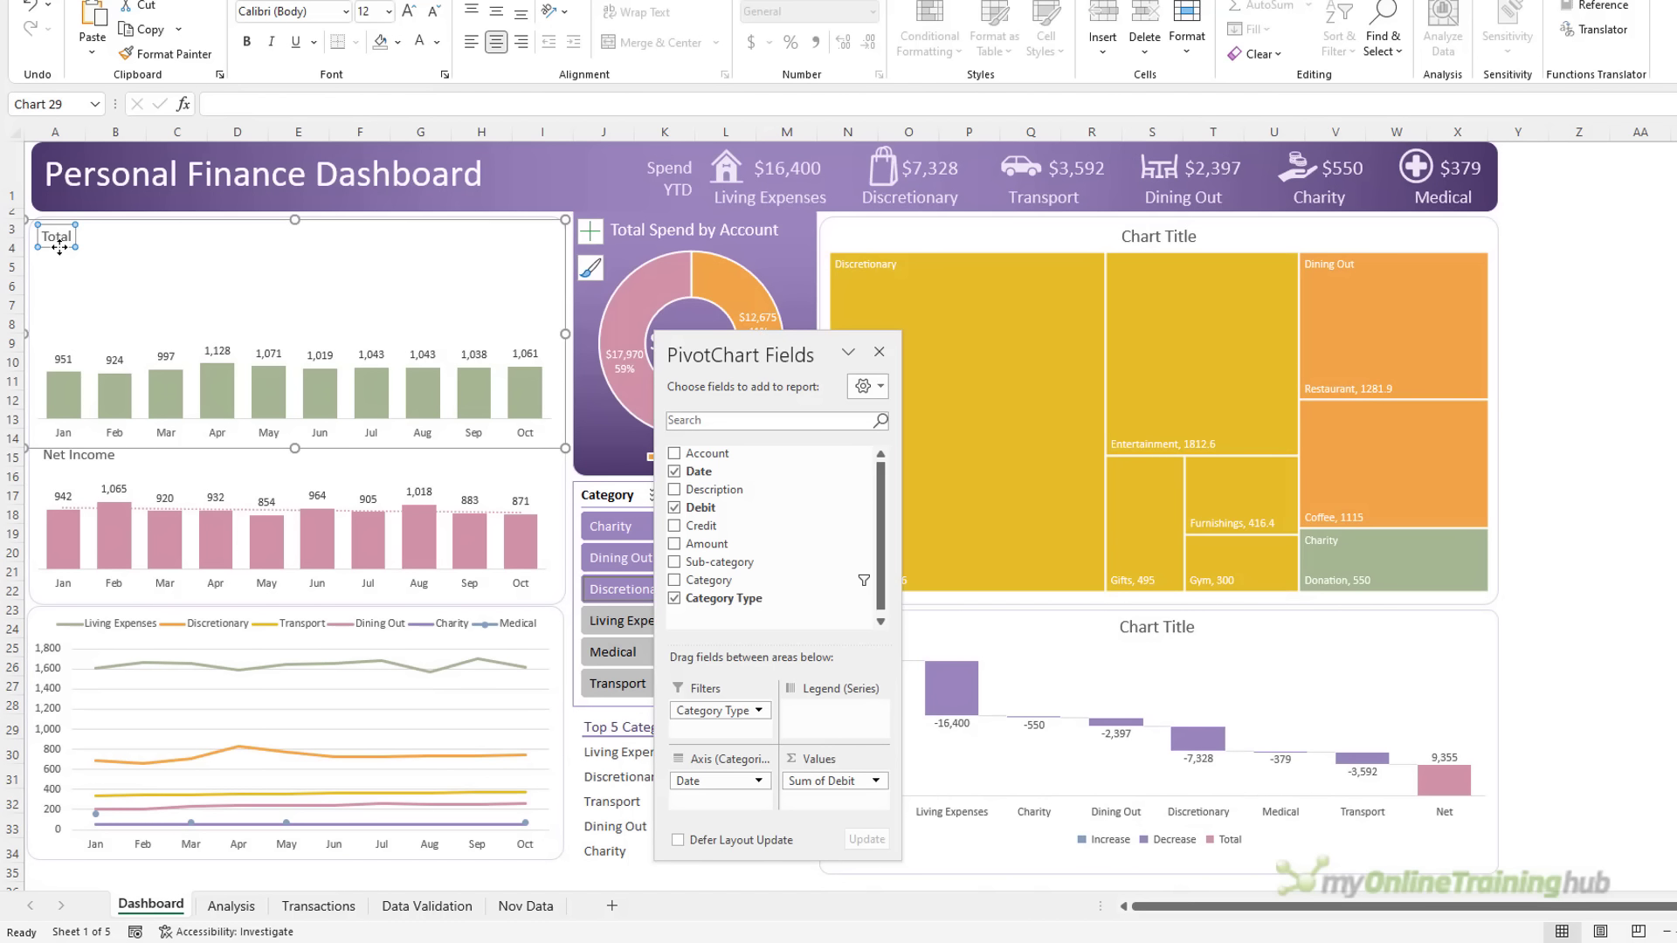
left_click(218, 110)
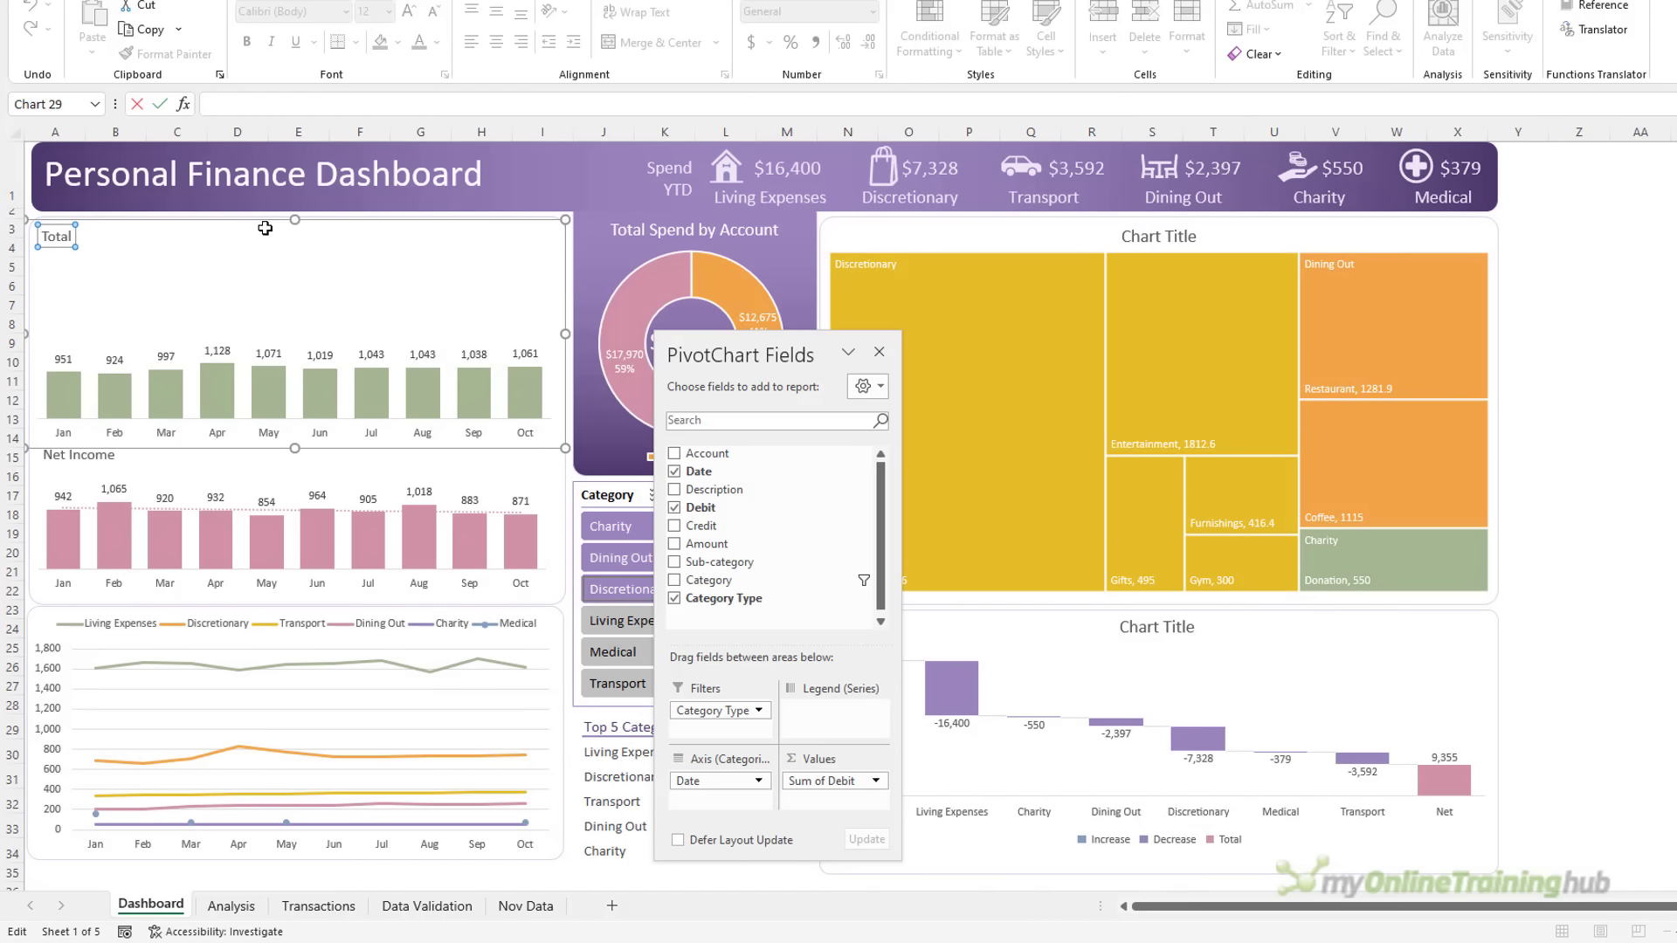
type("=")
left_click(232, 906)
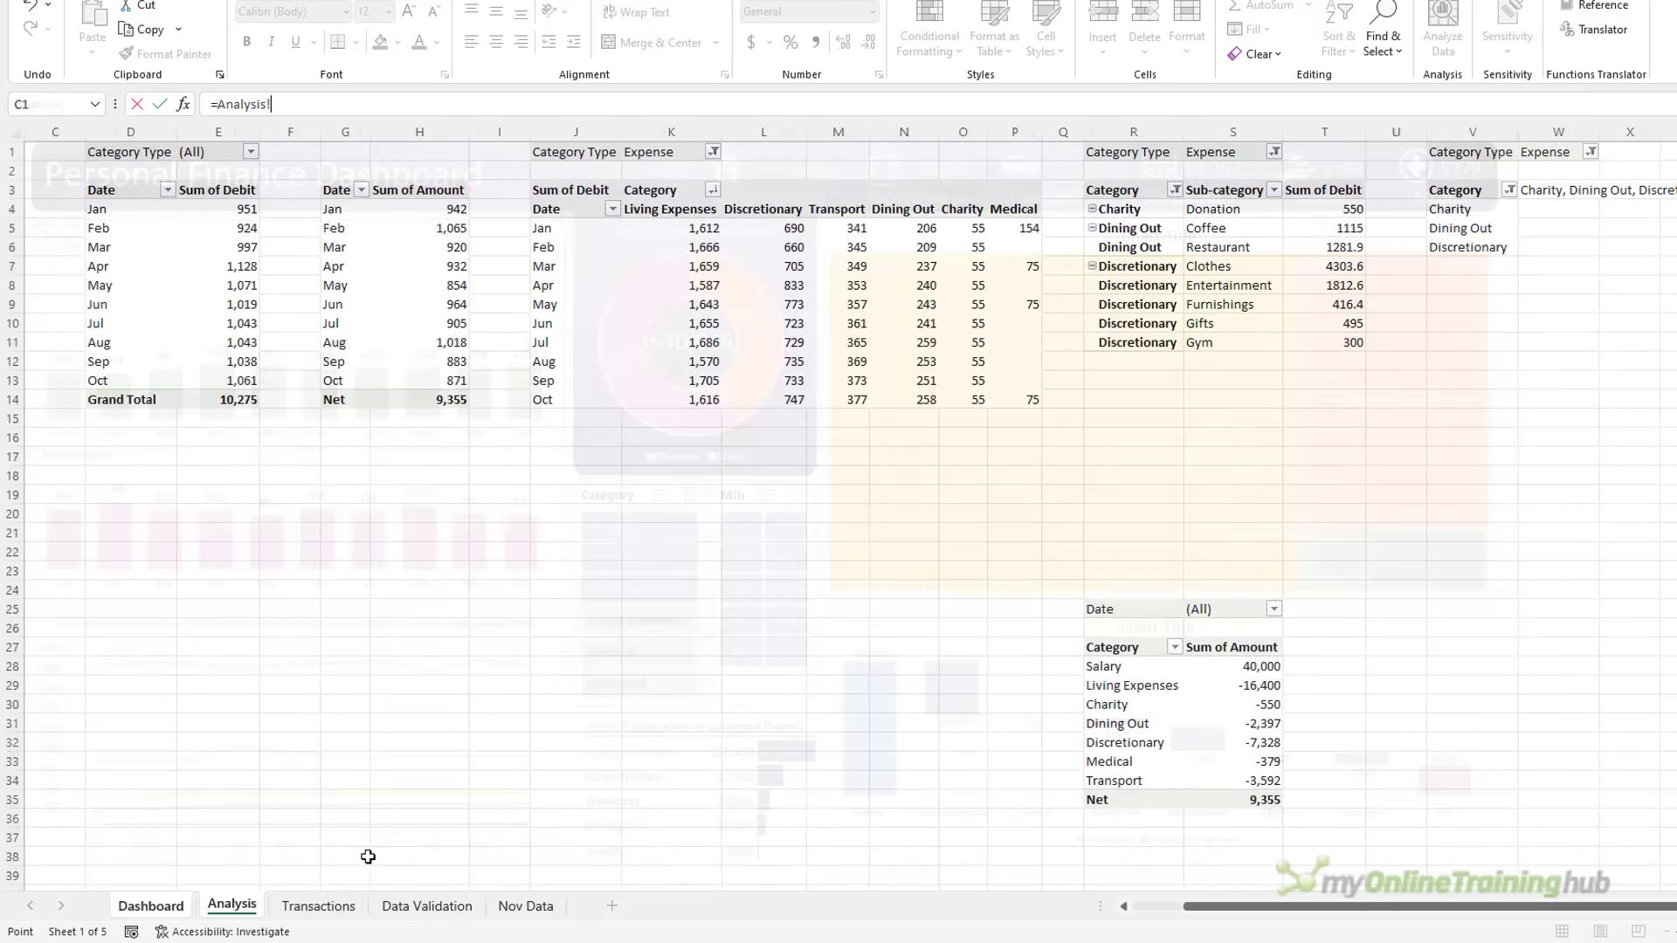
left_click(1544, 190)
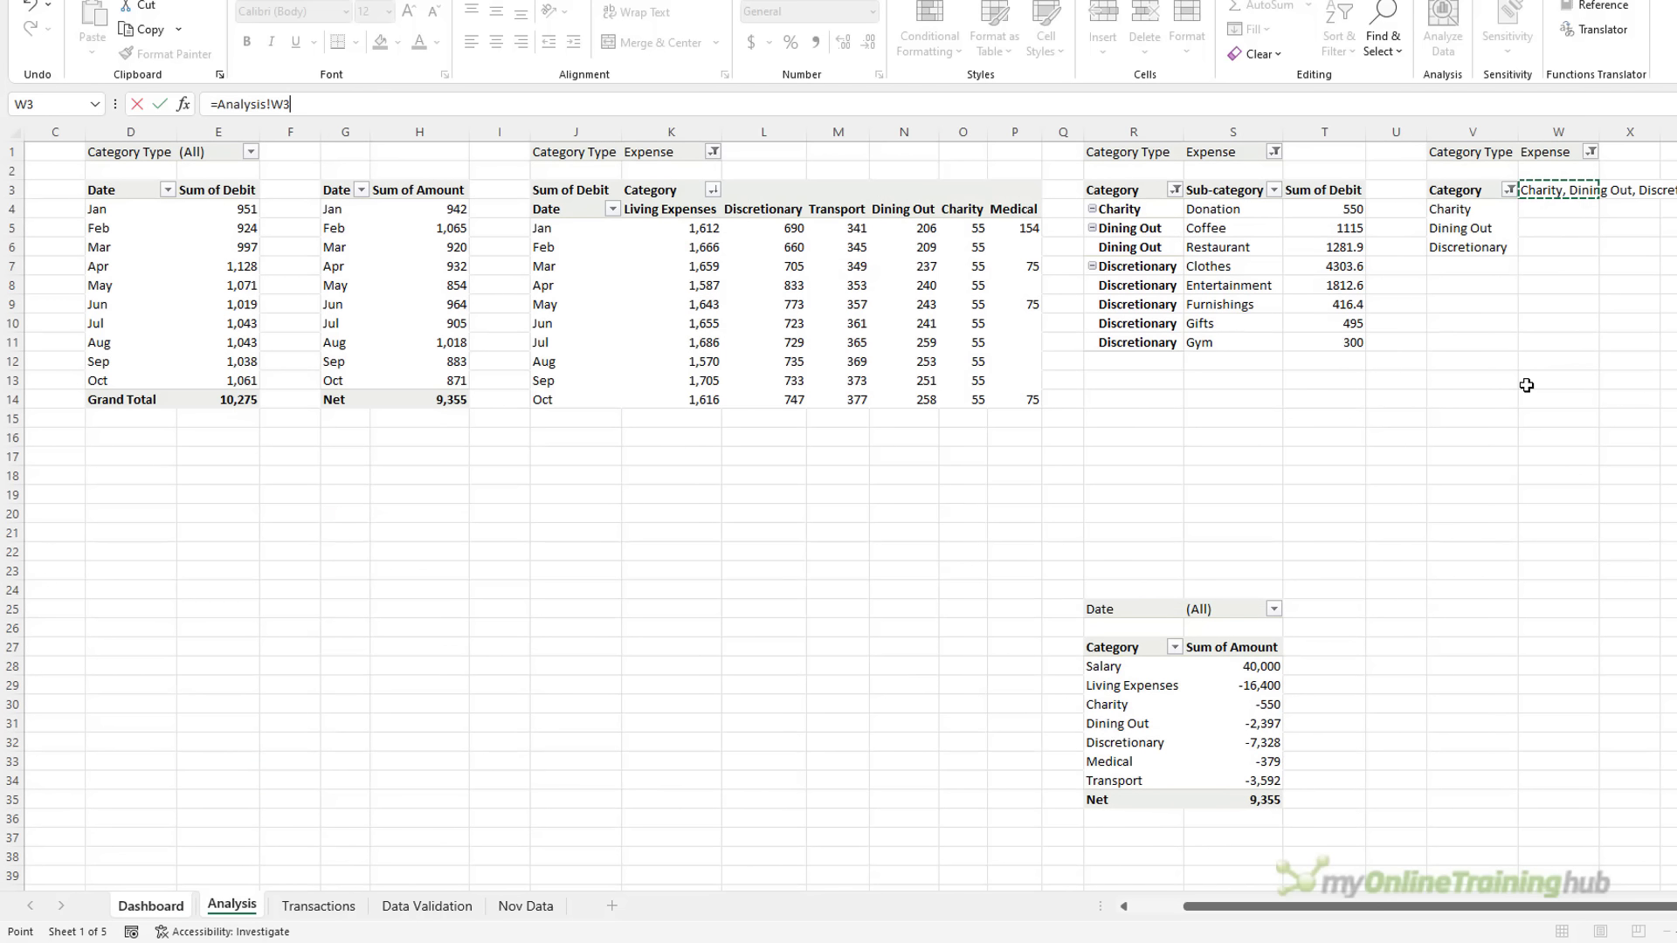
key("Return")
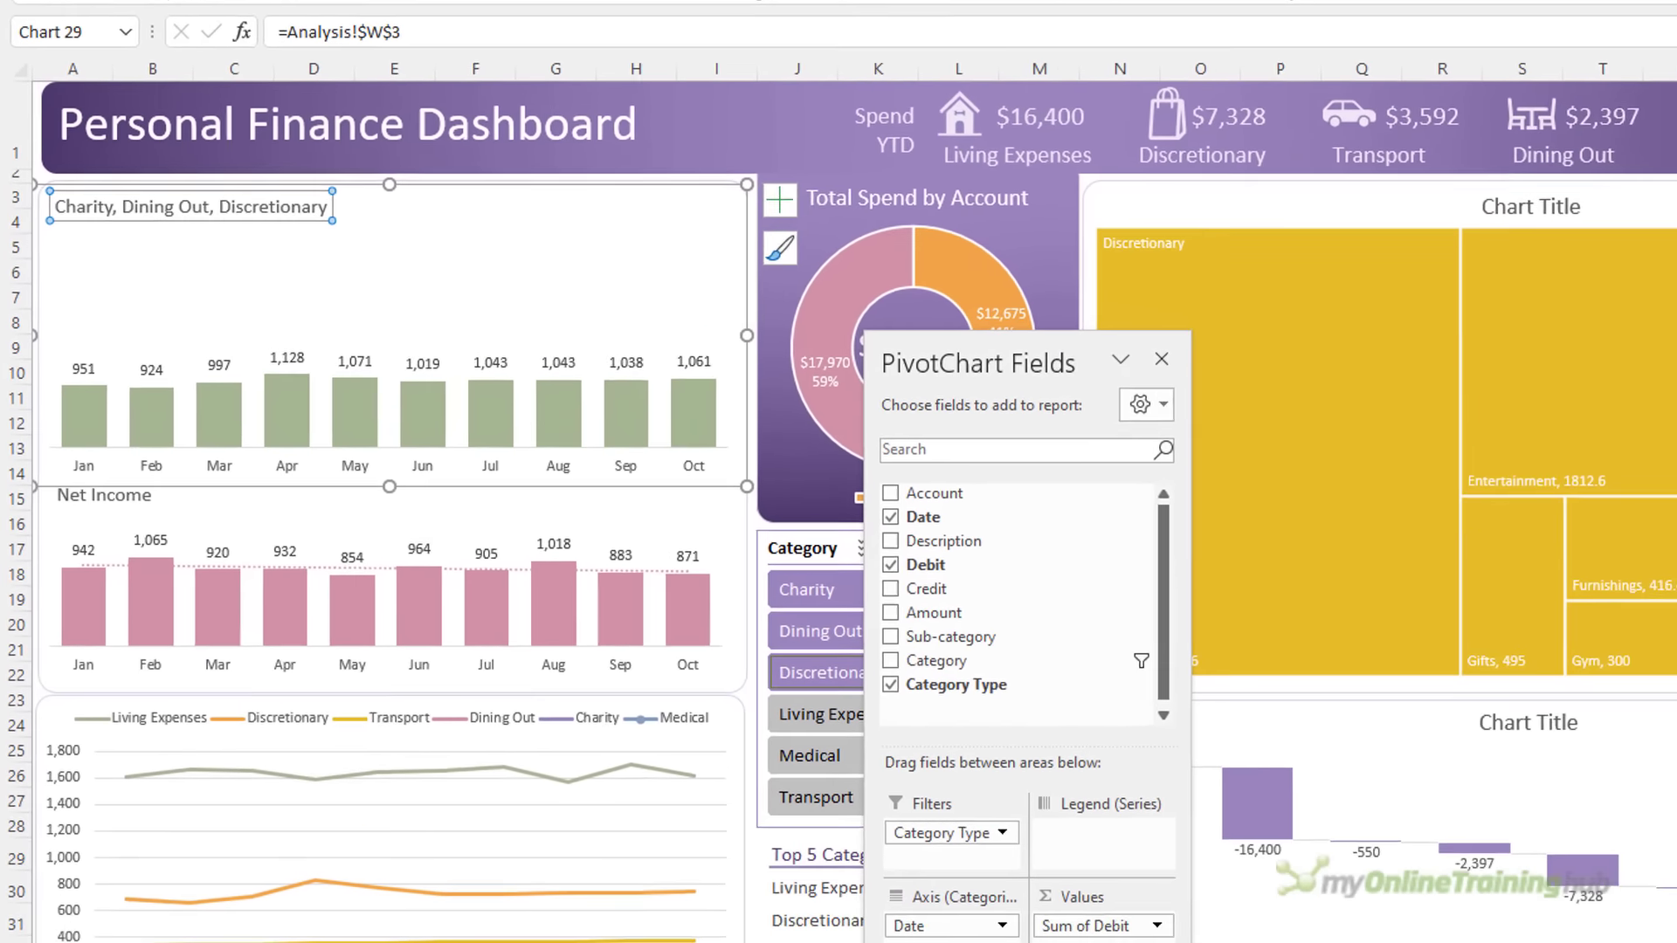
key("Escape")
Test the title with category and month slicer selections, ending on months Jan–Apr
left_click_drag(836, 611, 865, 734)
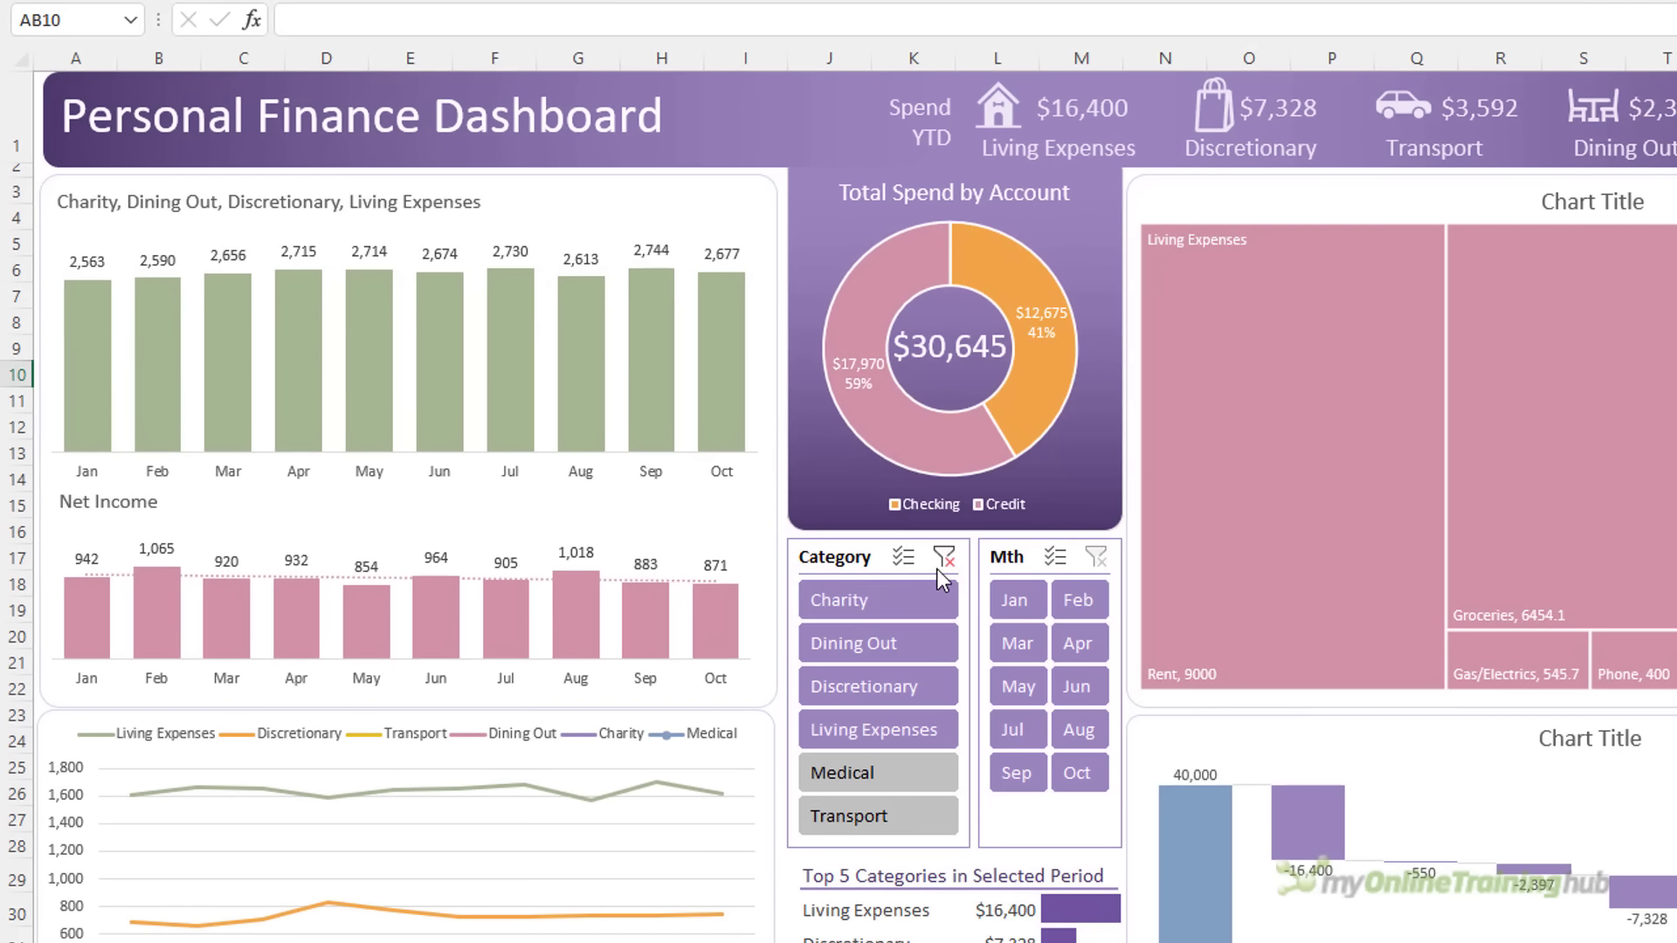
left_click(938, 567)
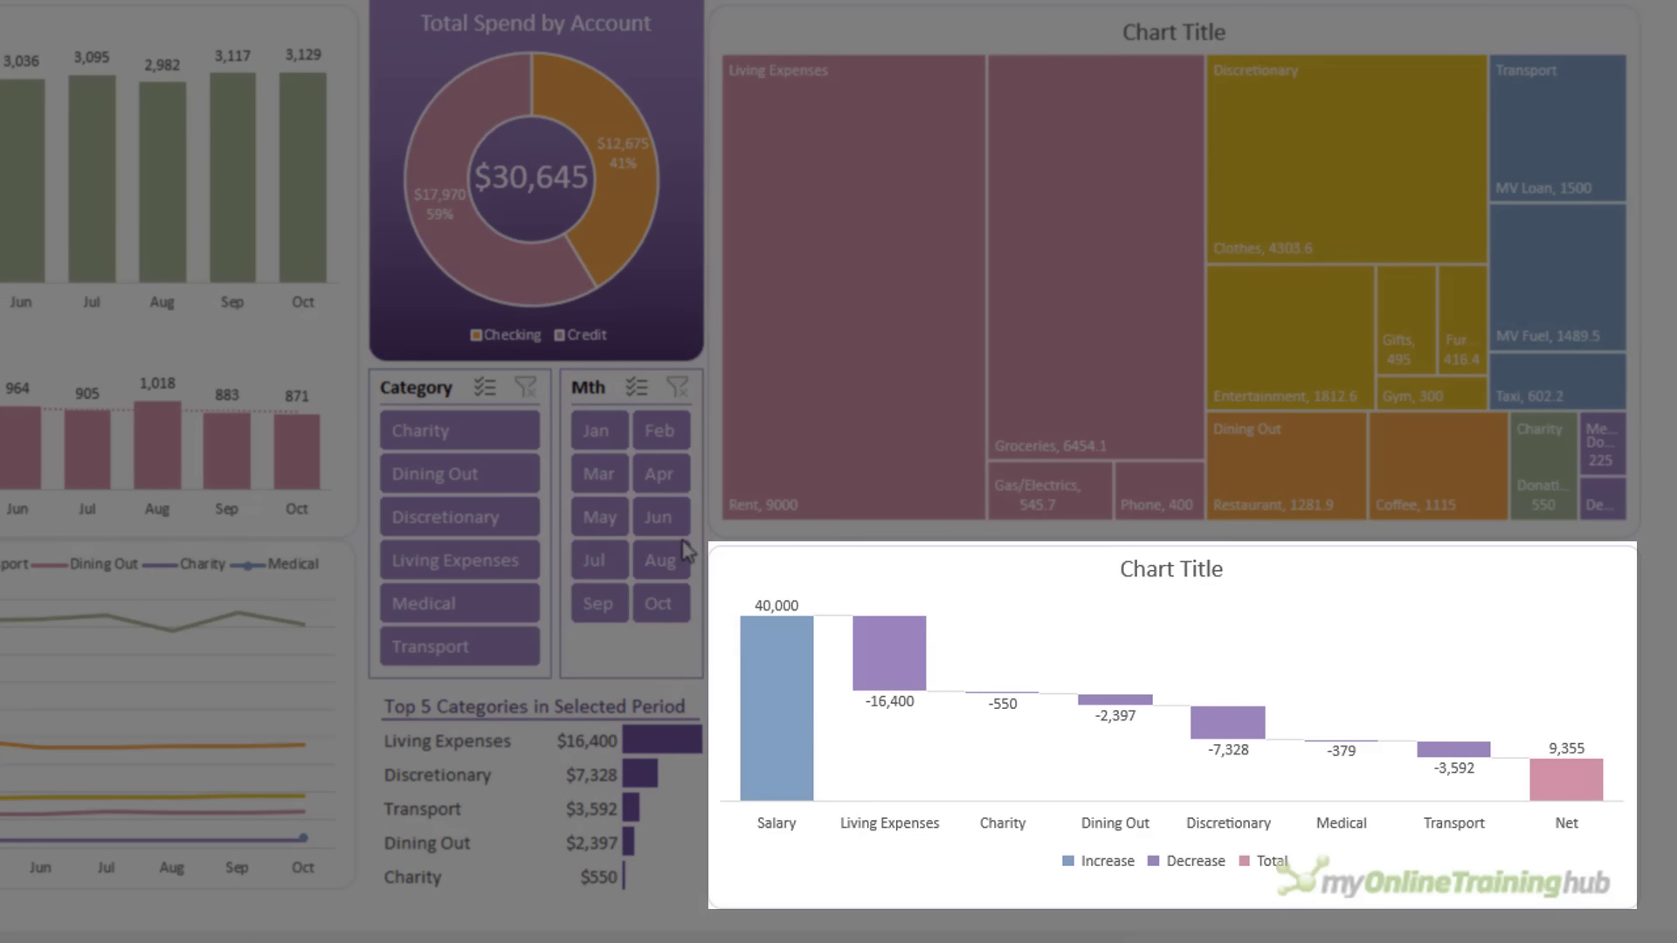
left_click_drag(616, 433, 661, 471)
left_click(661, 471)
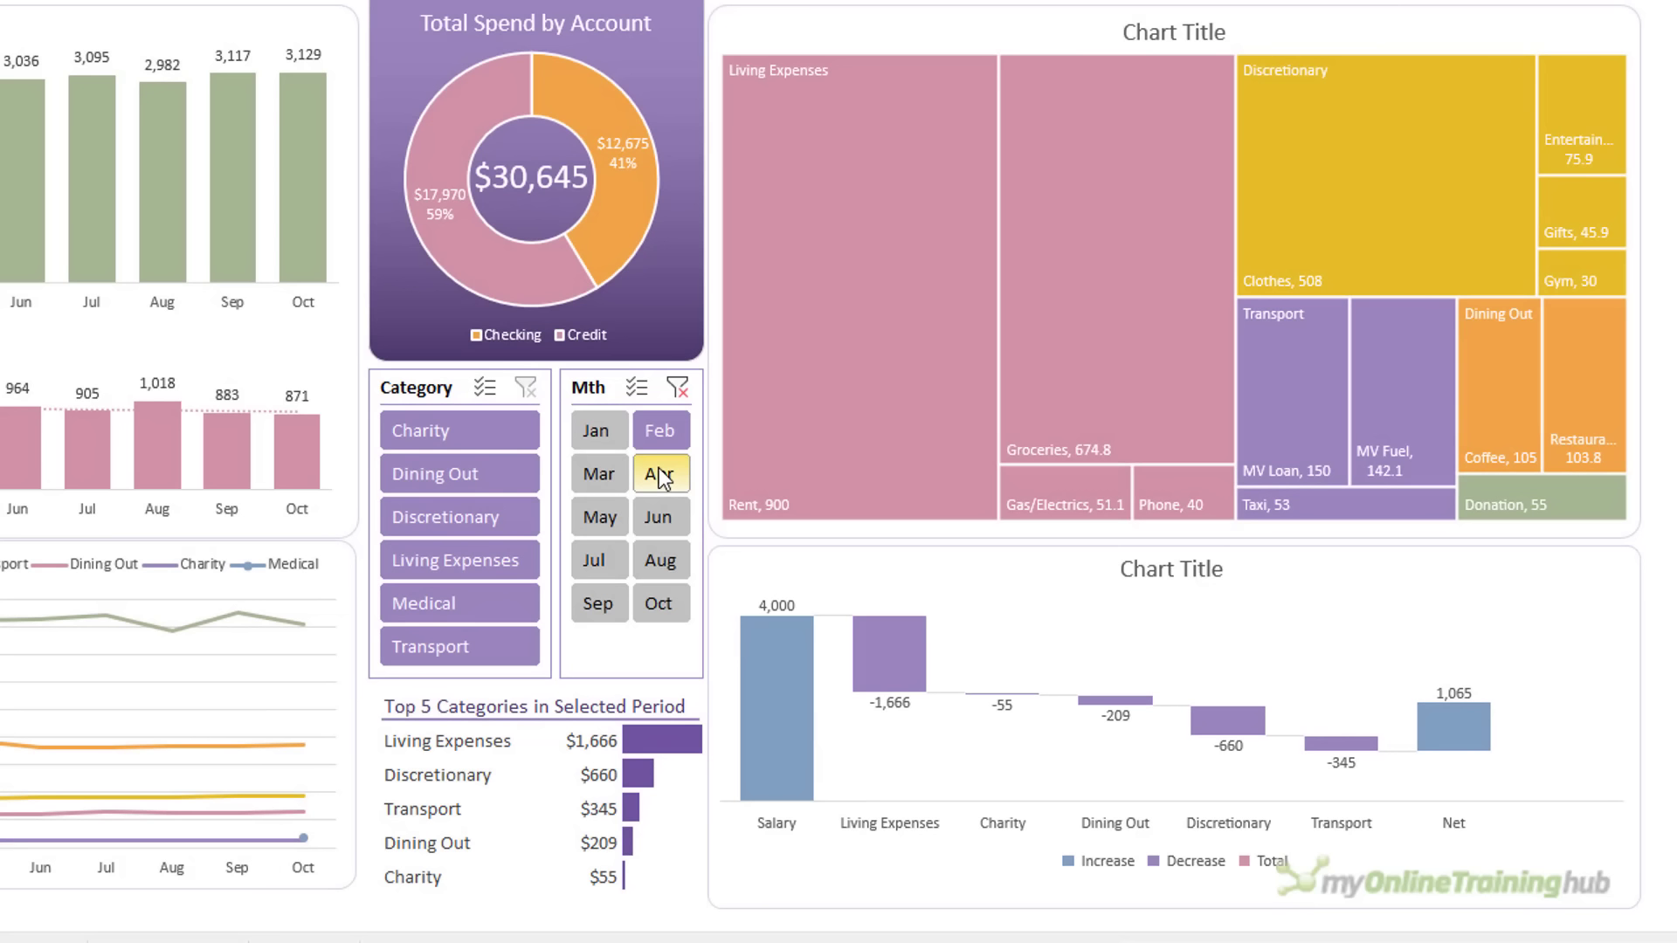
left_click(659, 470)
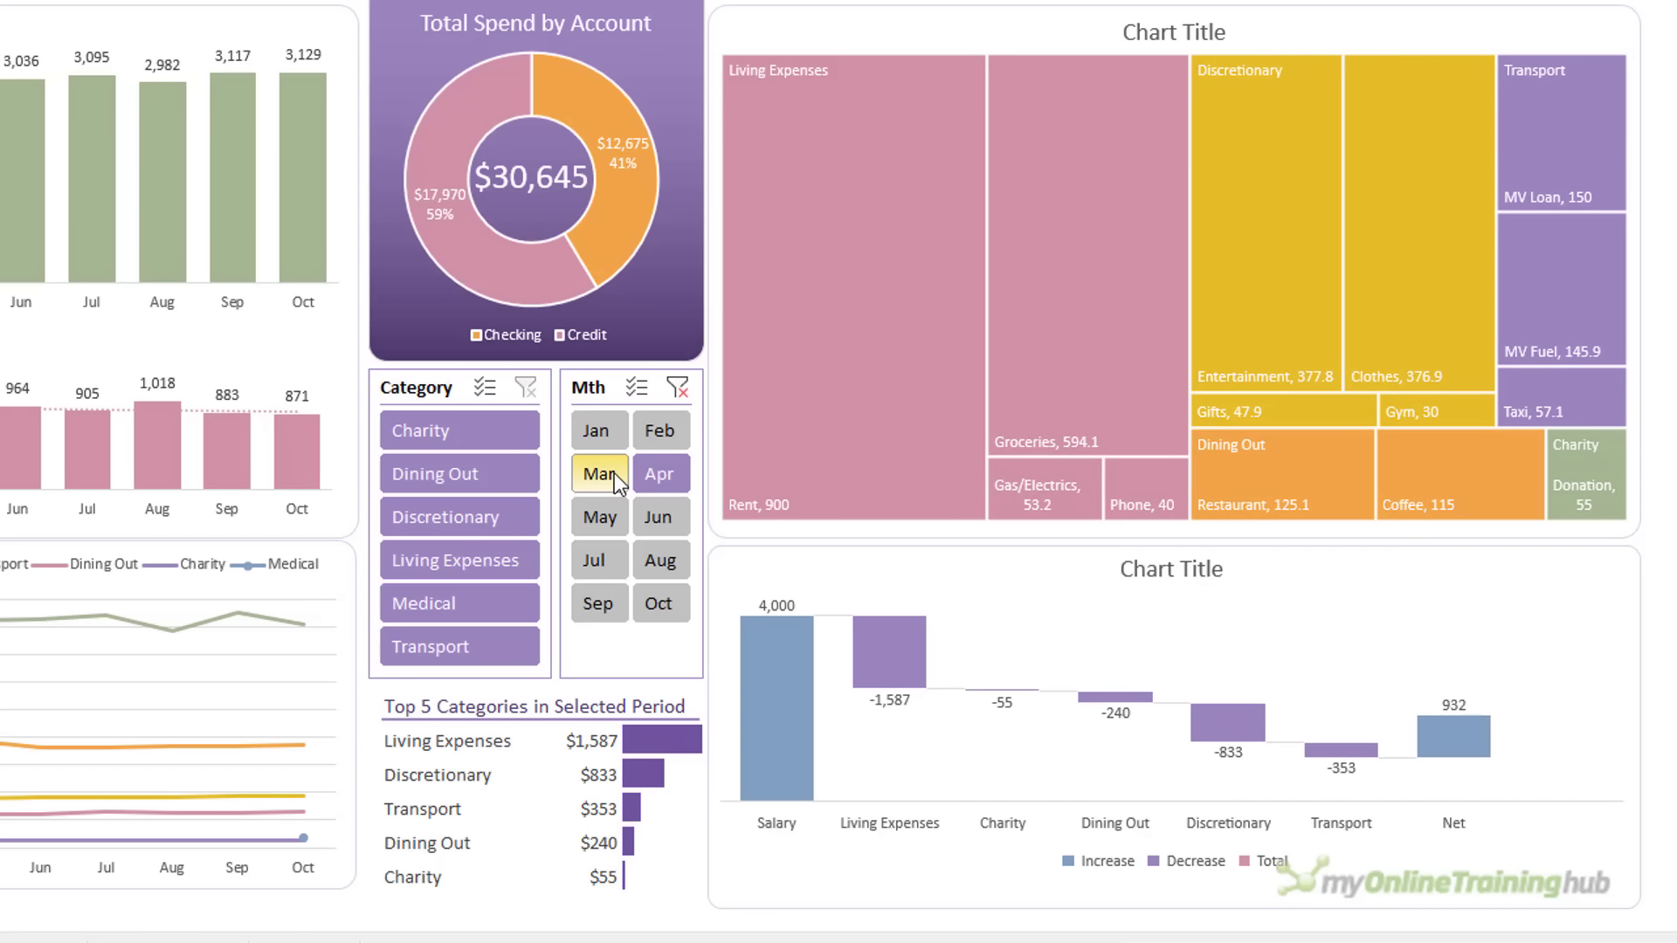
left_click(615, 473)
left_click_drag(610, 447, 649, 487)
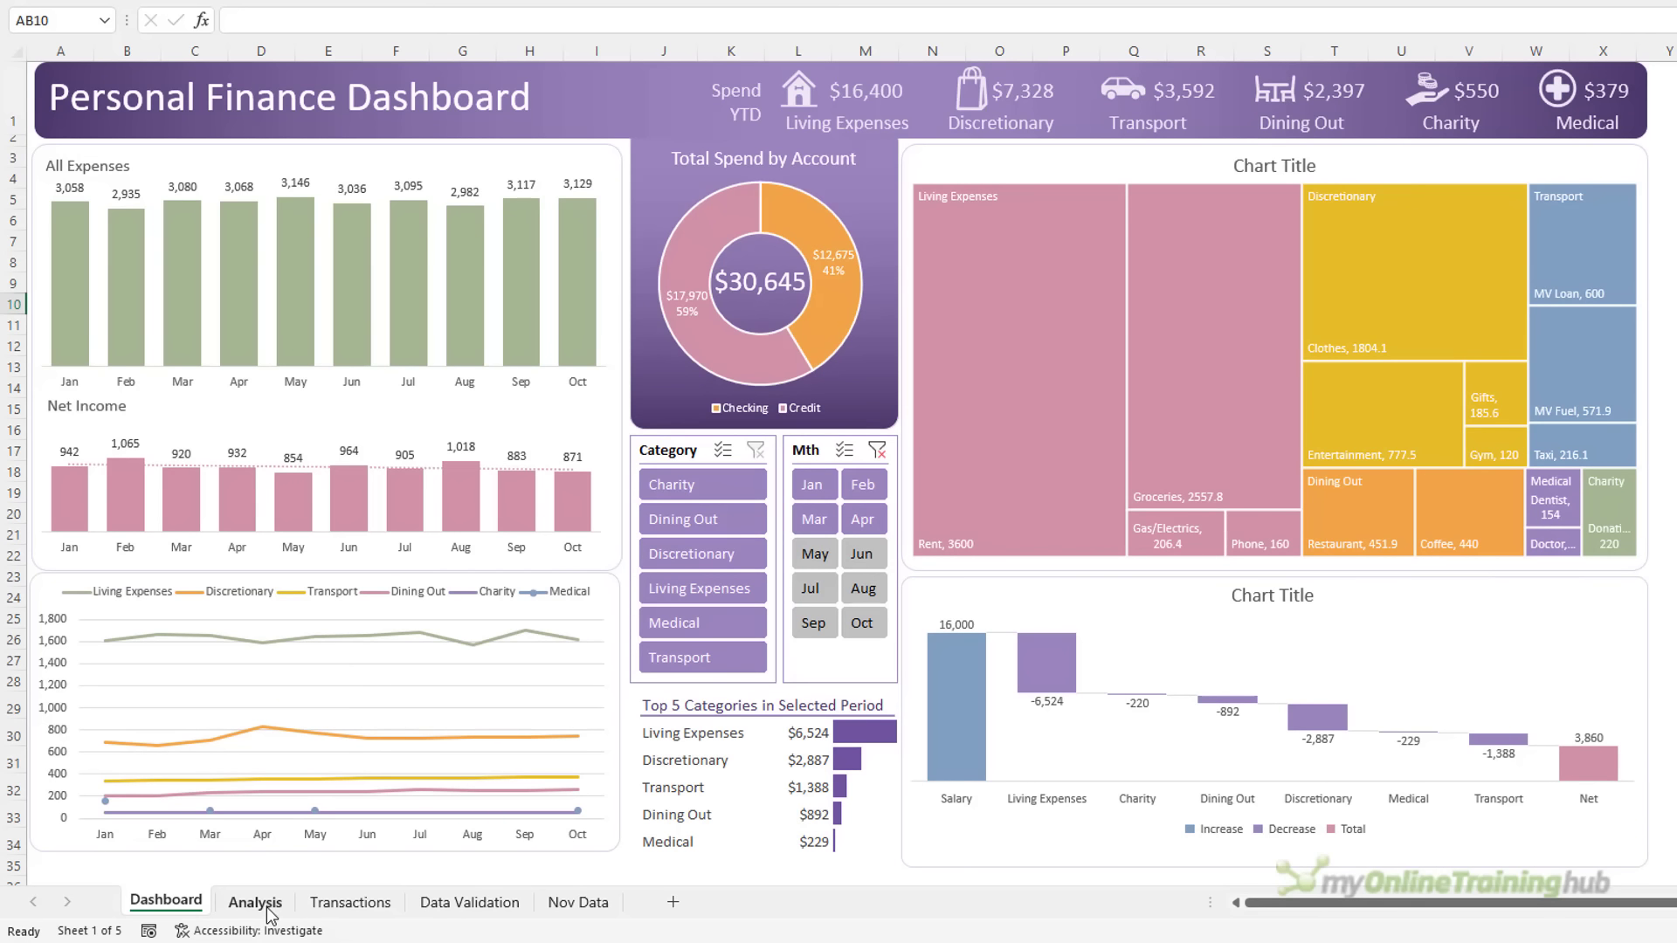
left_click(266, 908)
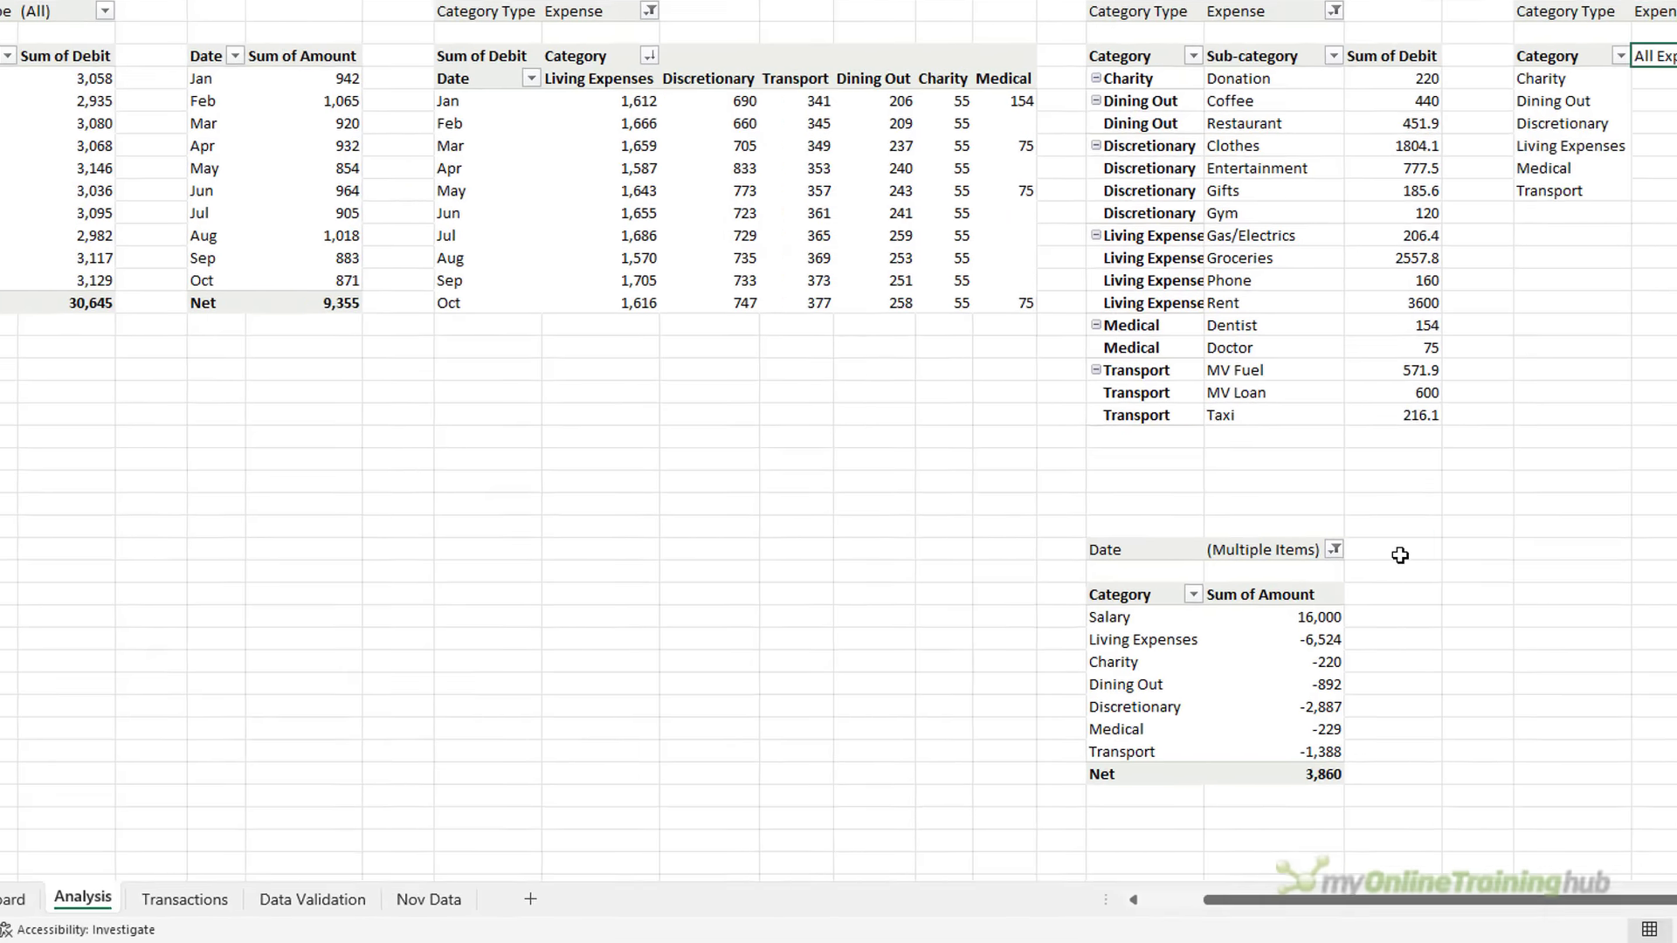
Above the Date filter, start typing ="Expense by Category - "&IFS(S25="(All)","YT
left_click(1399, 552)
left_click(1270, 550)
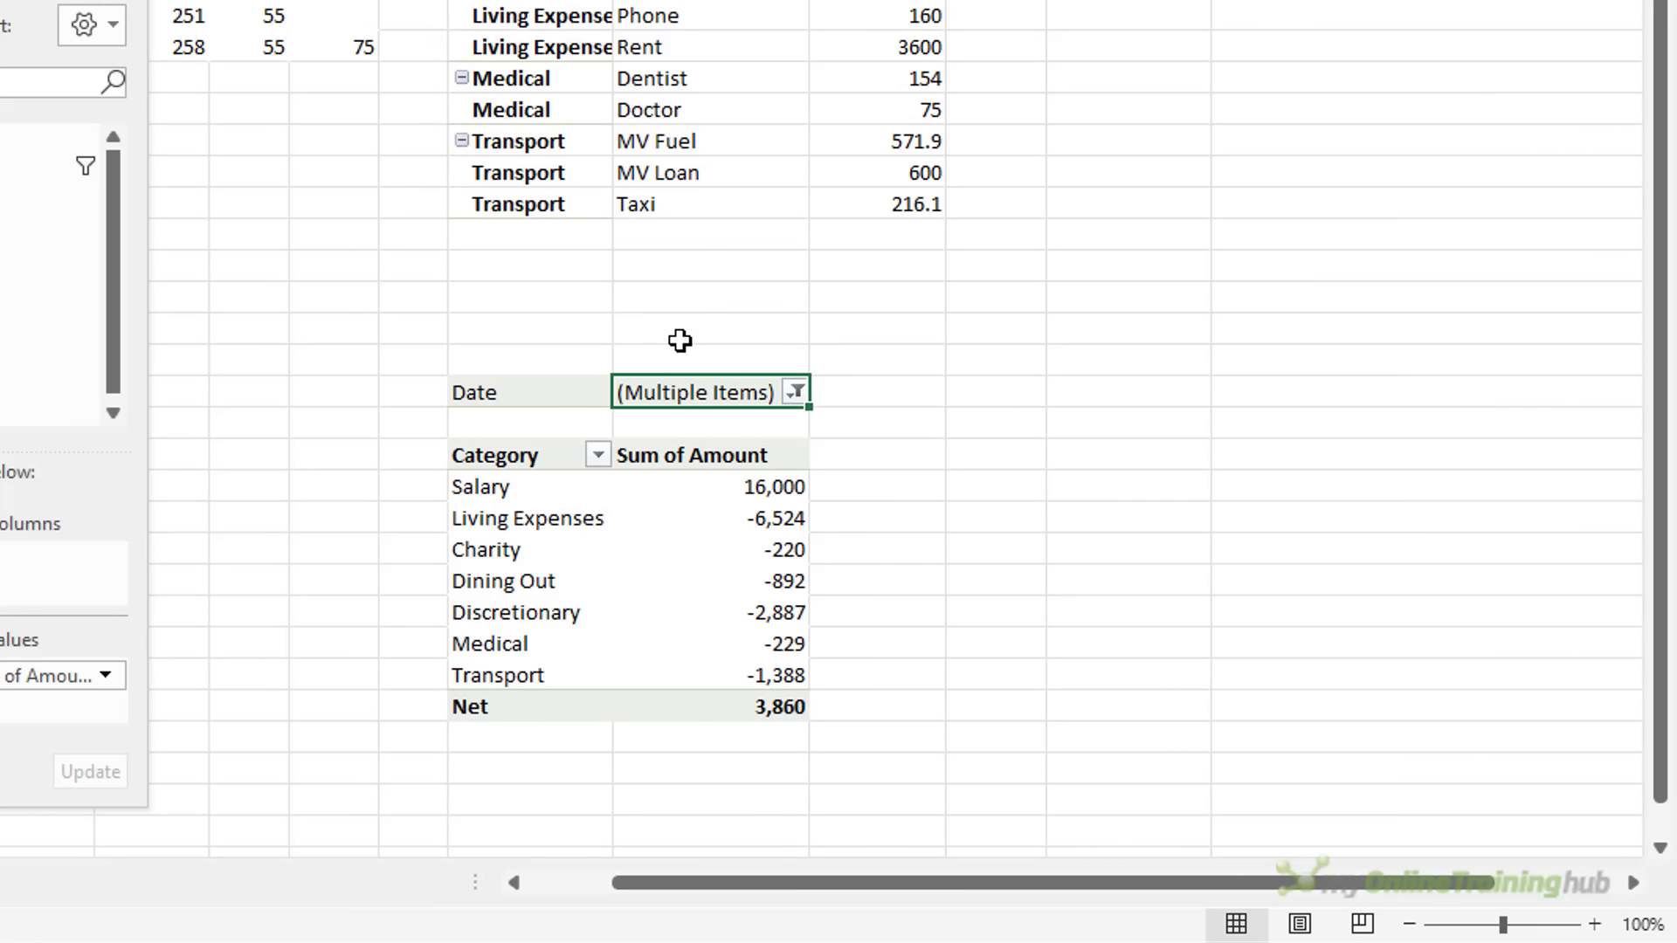
left_click(680, 341)
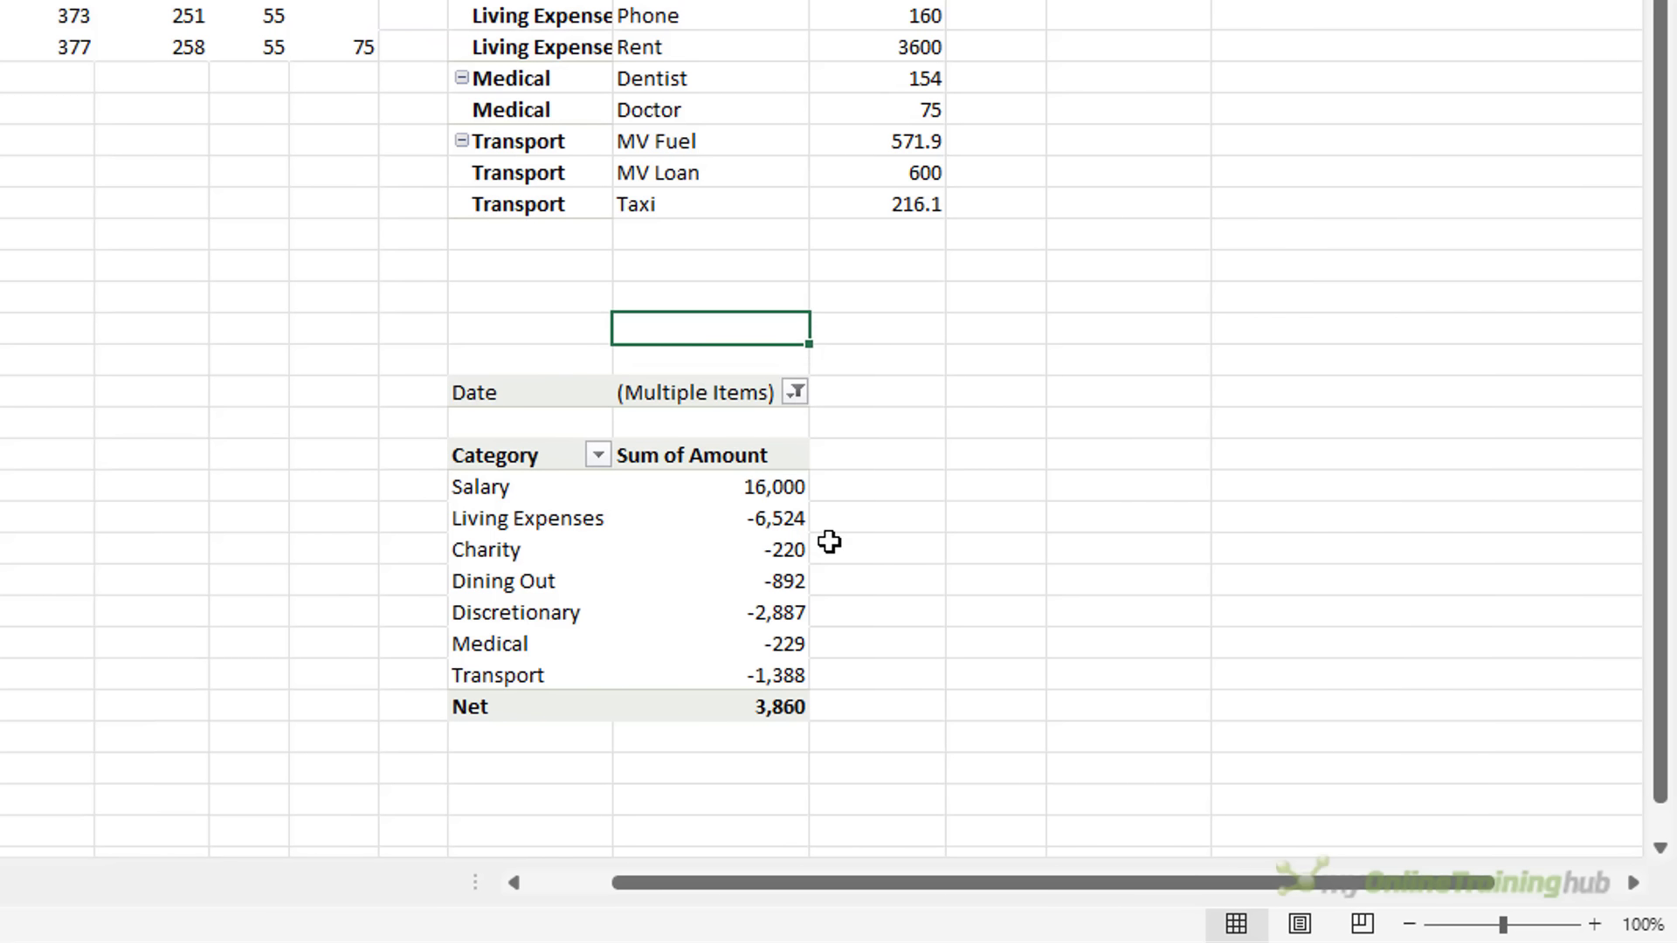
type("=\"")
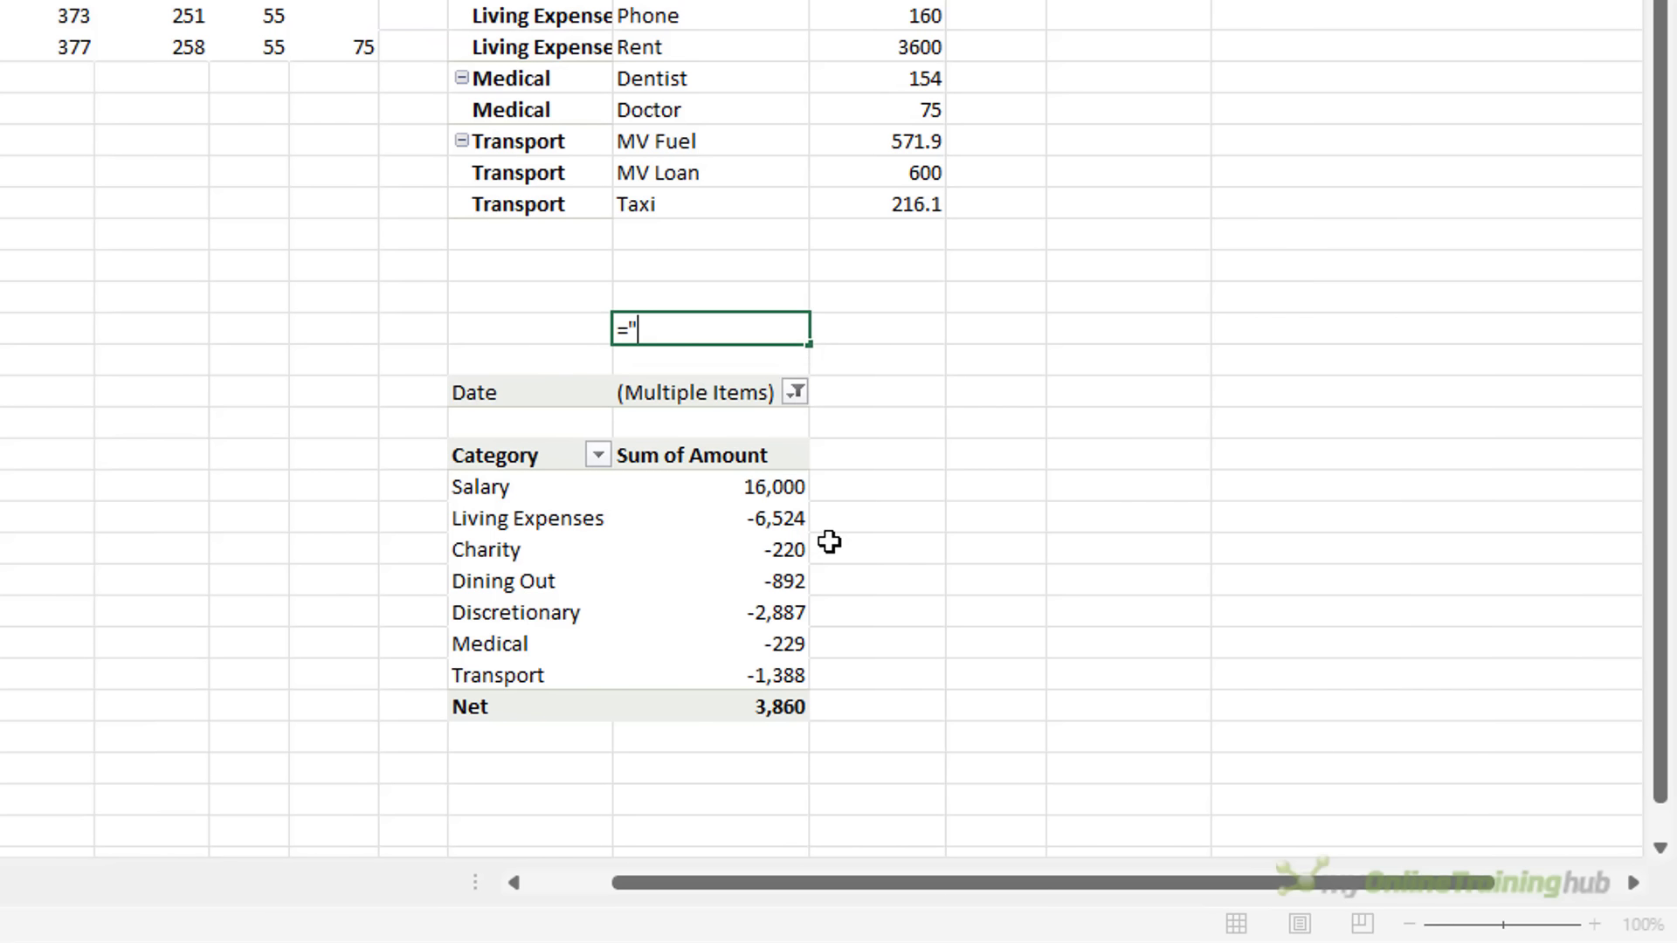
type("Expense by Category - ")
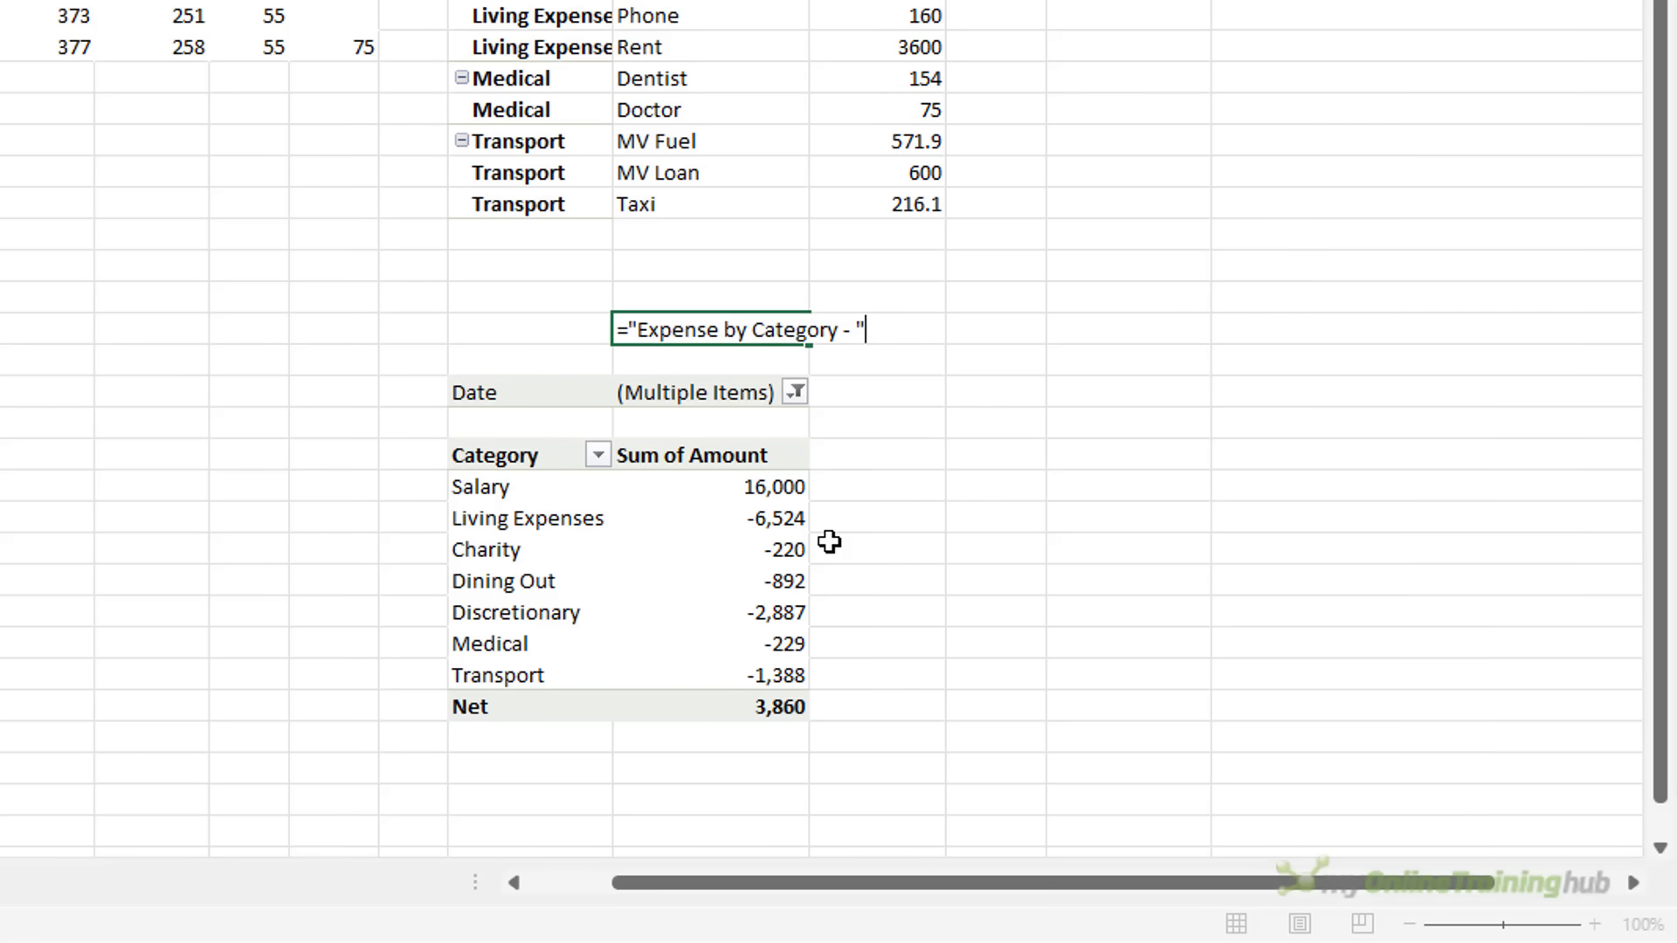
type("\"&")
type("ifs")
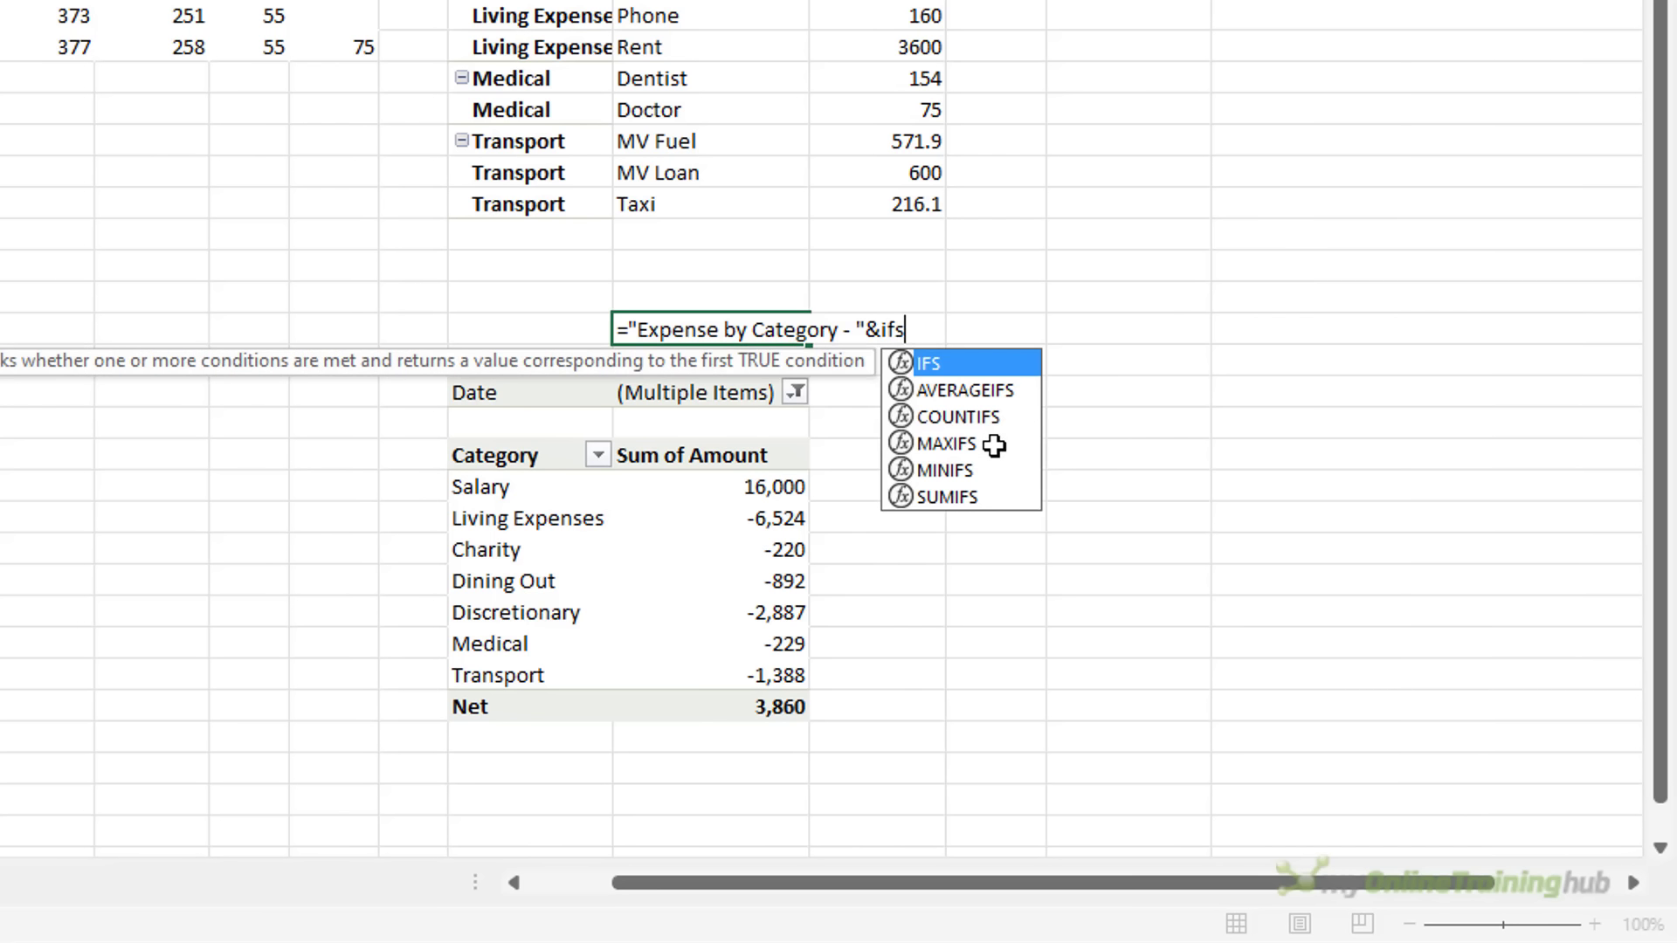
key("Tab")
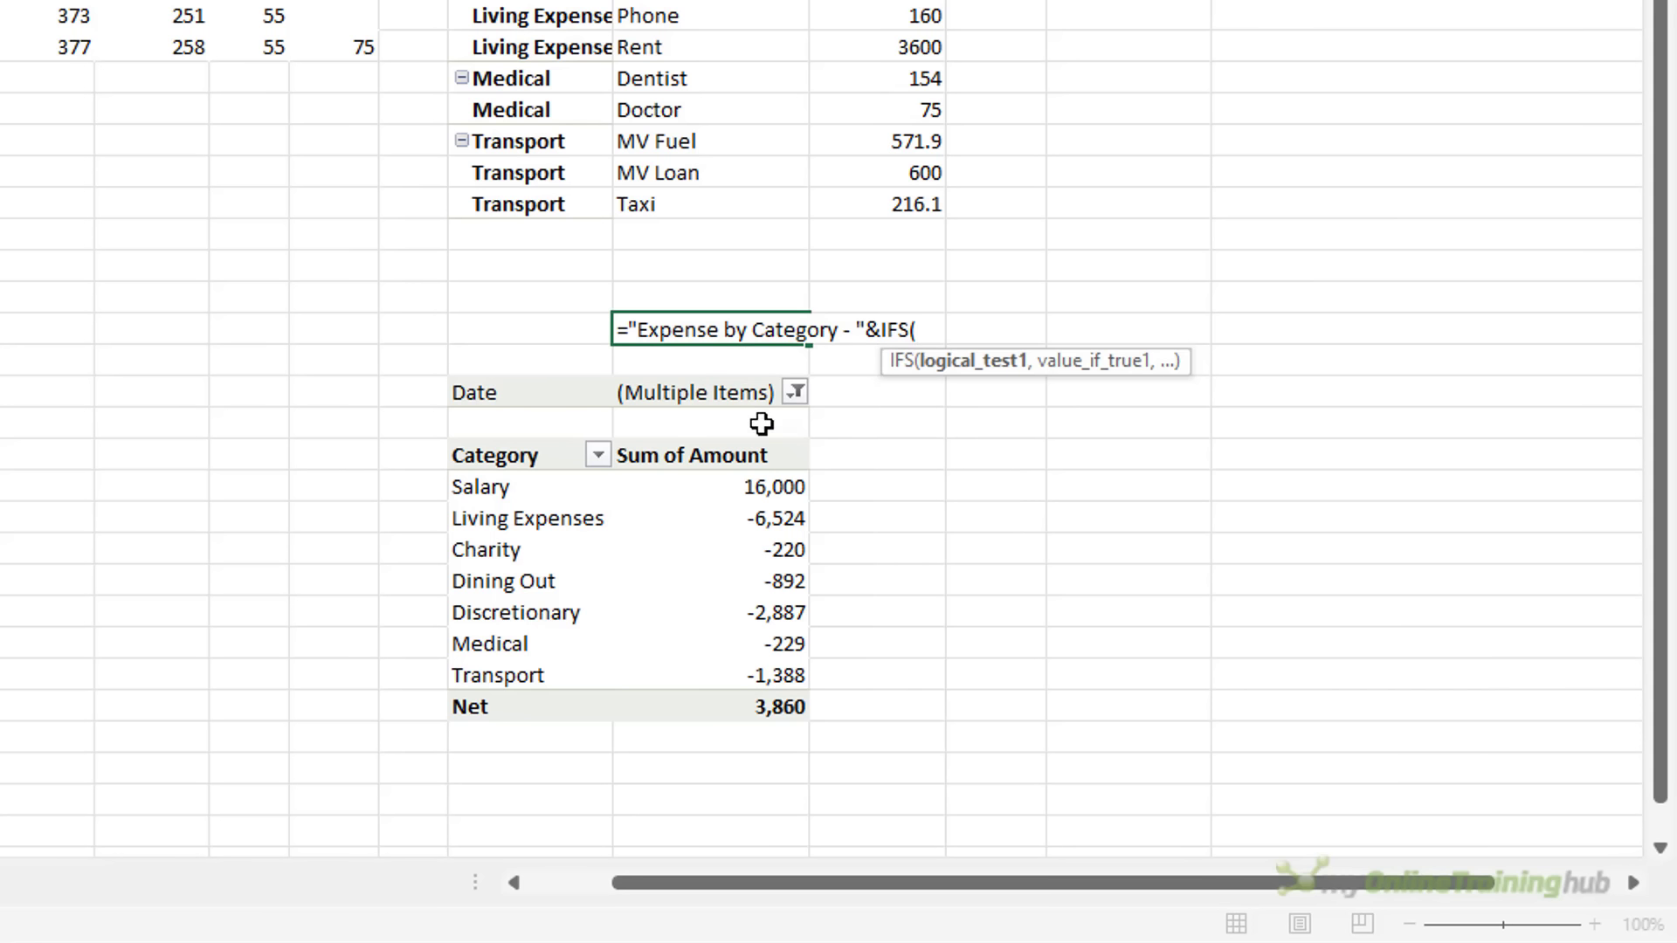
left_click(704, 391)
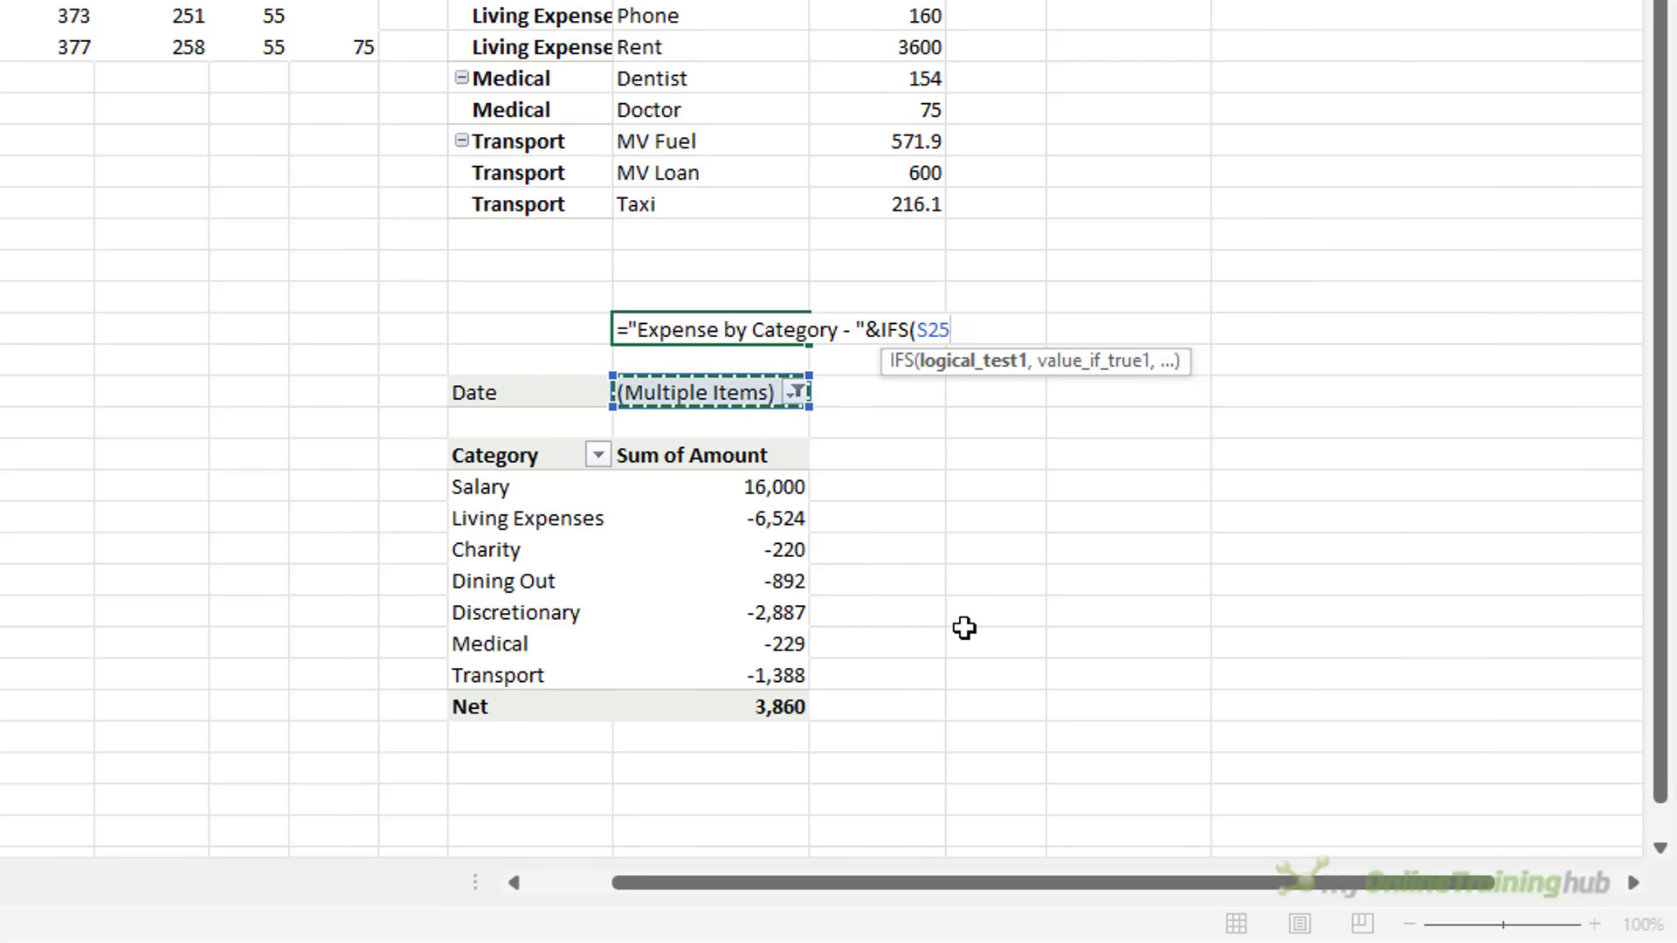
type("=\"(All)\",")
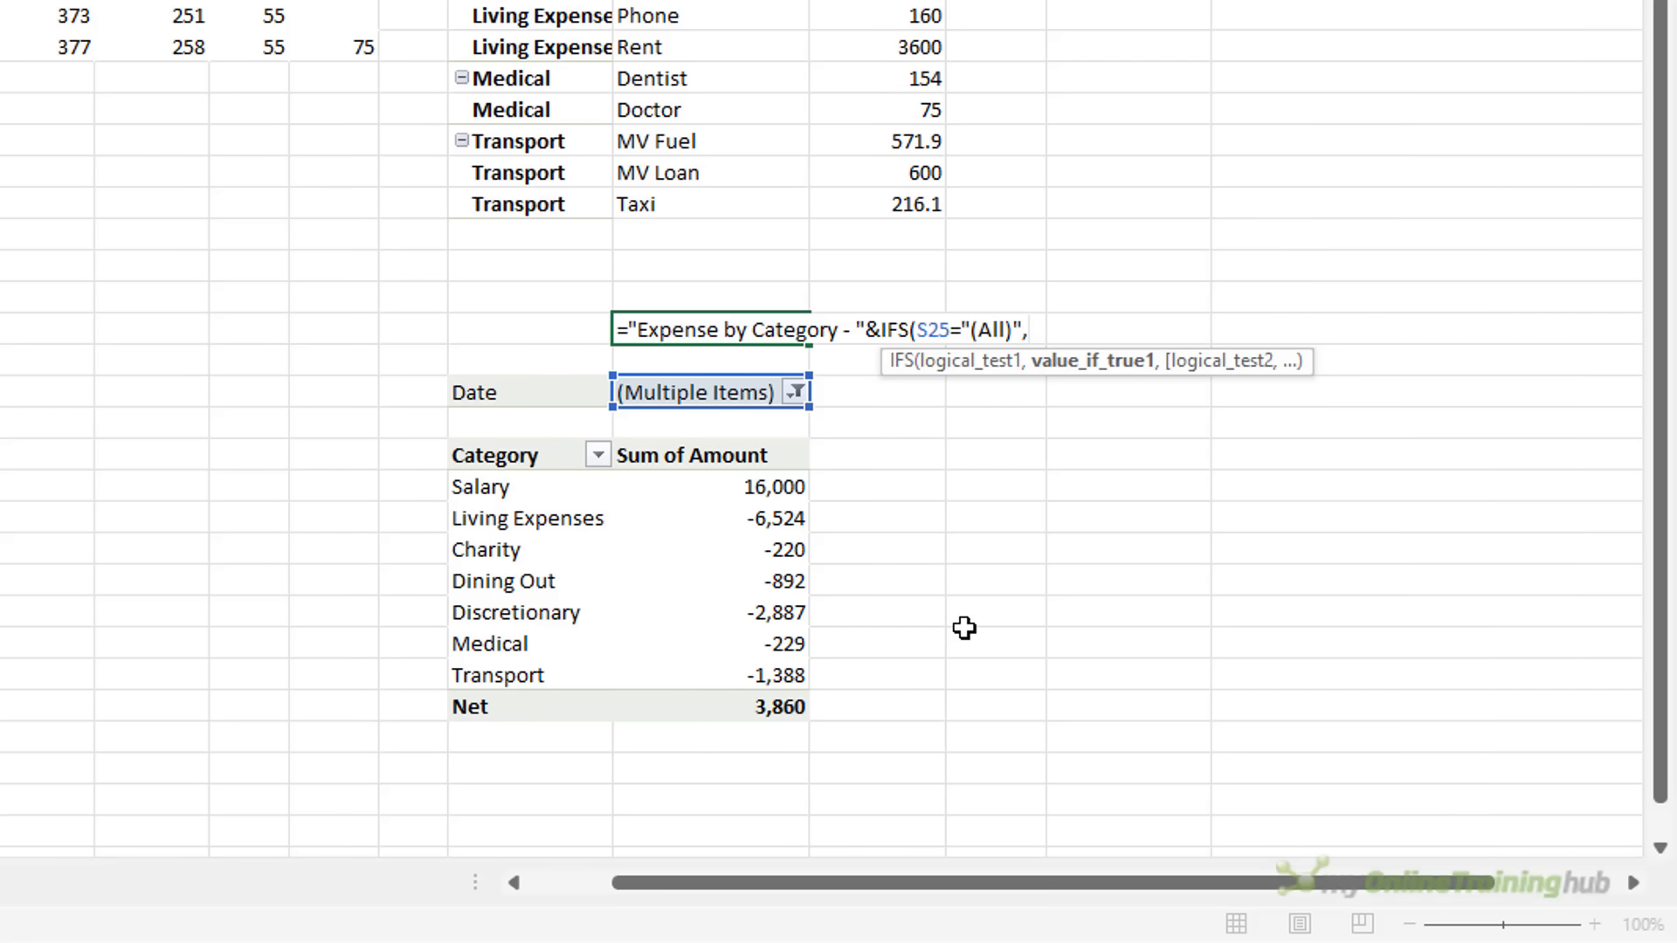
type("\"")
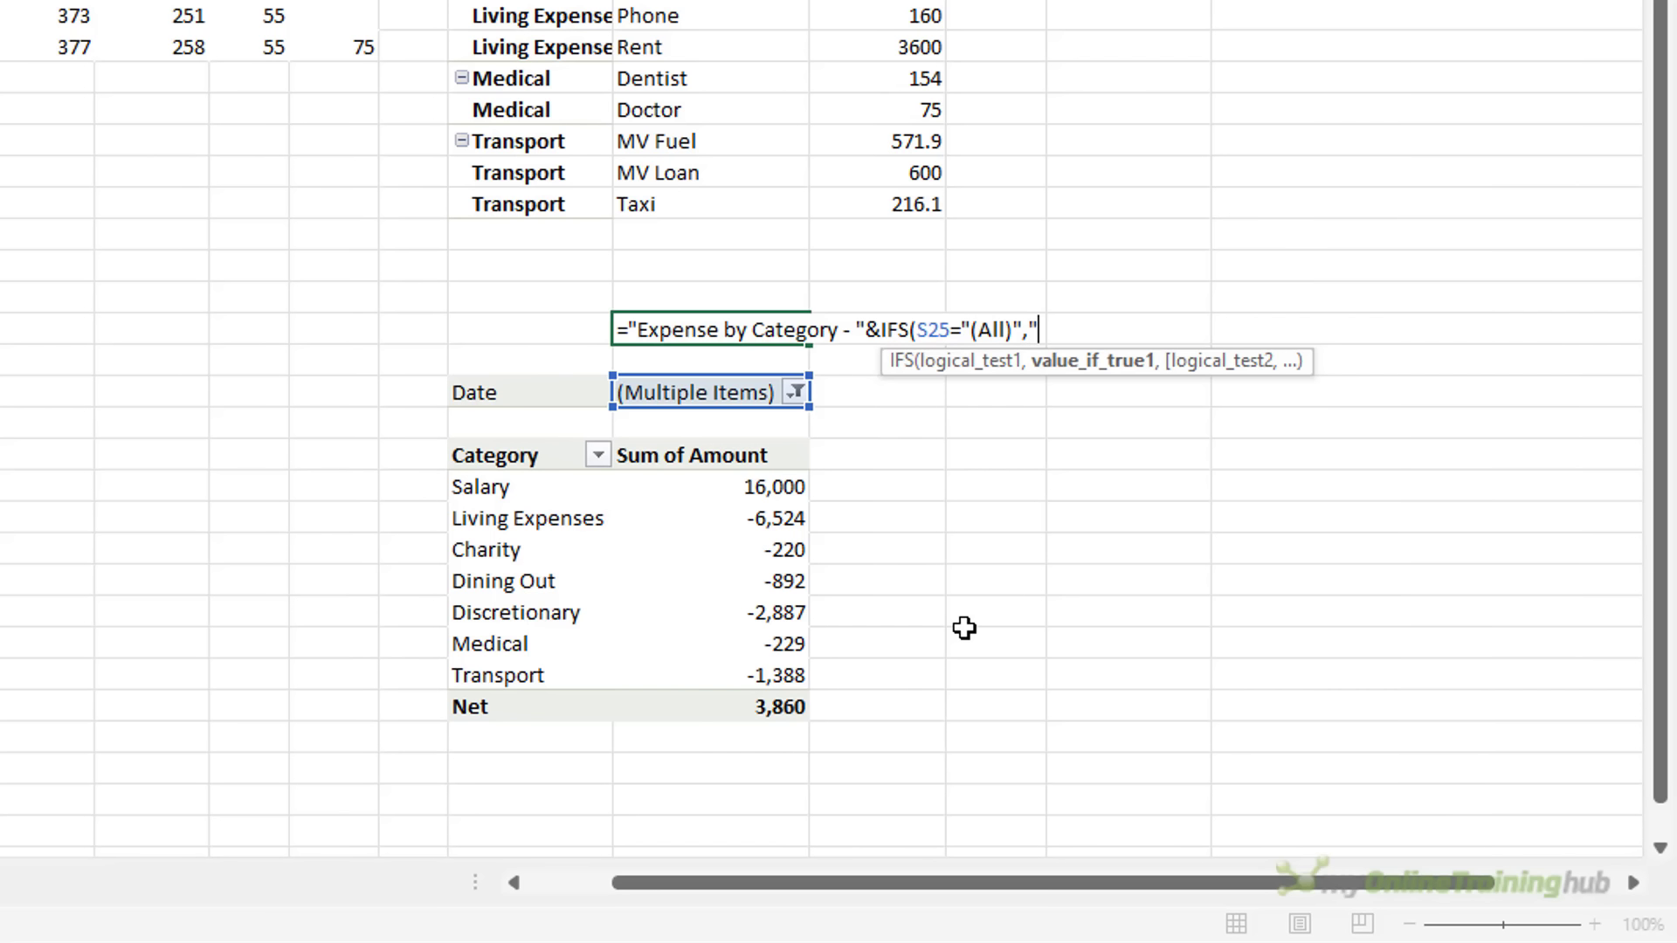
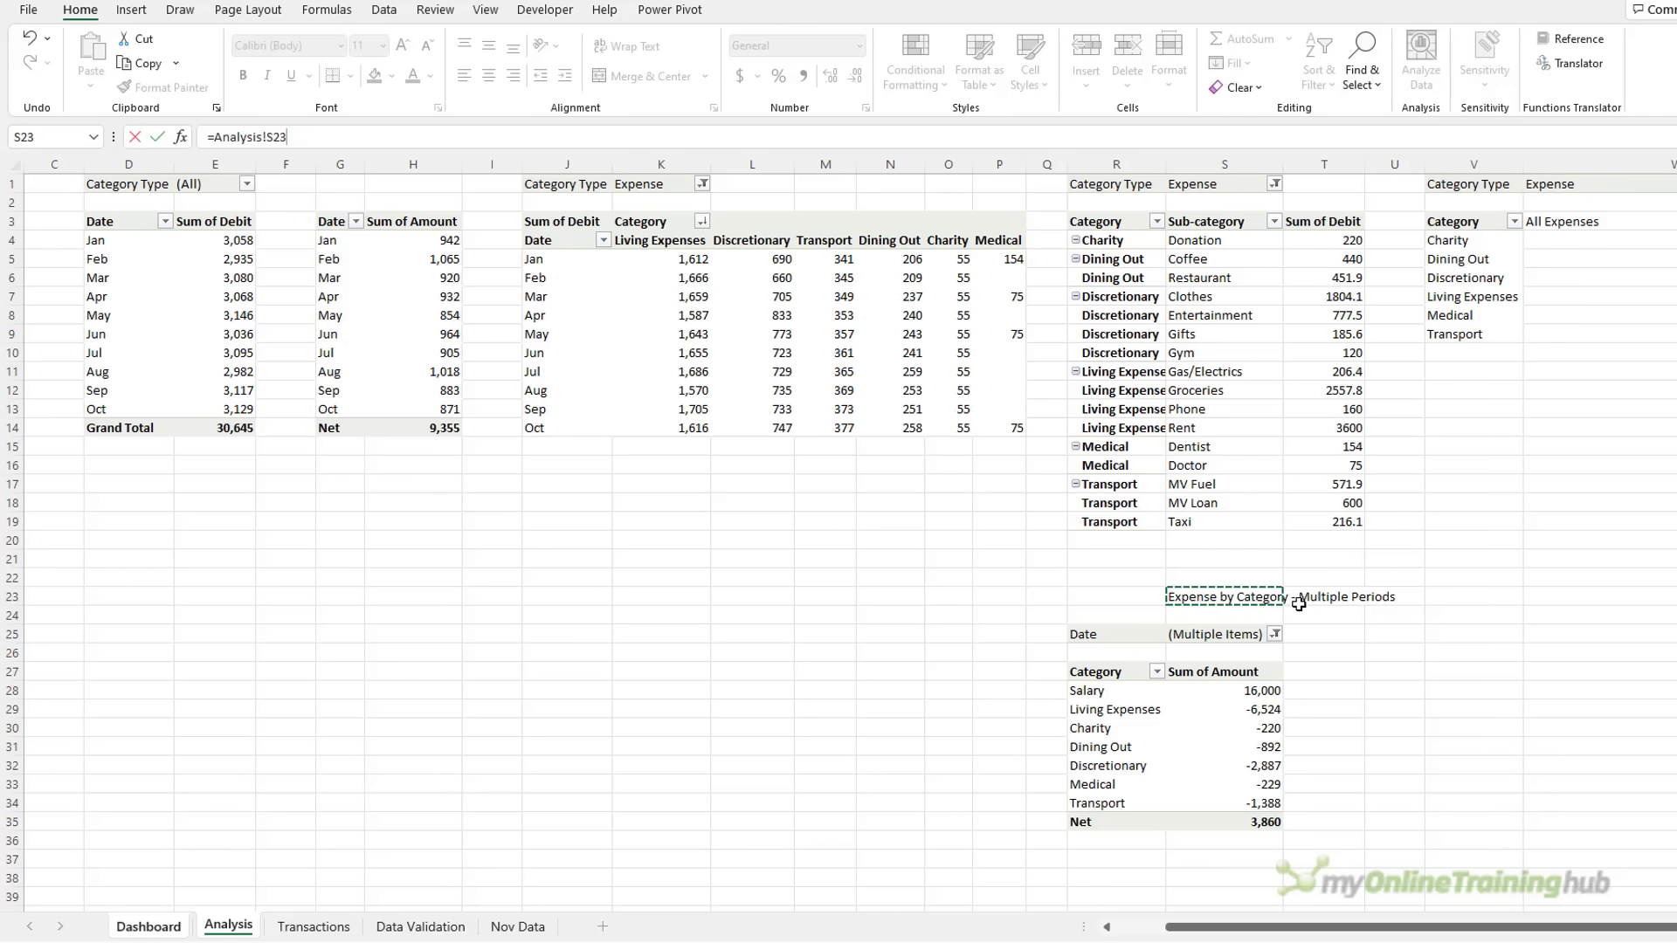
Link the waterfall's text box title to Analysis!S23 so it reads 'Expense by Category - Multiple Periods'
key("Return")
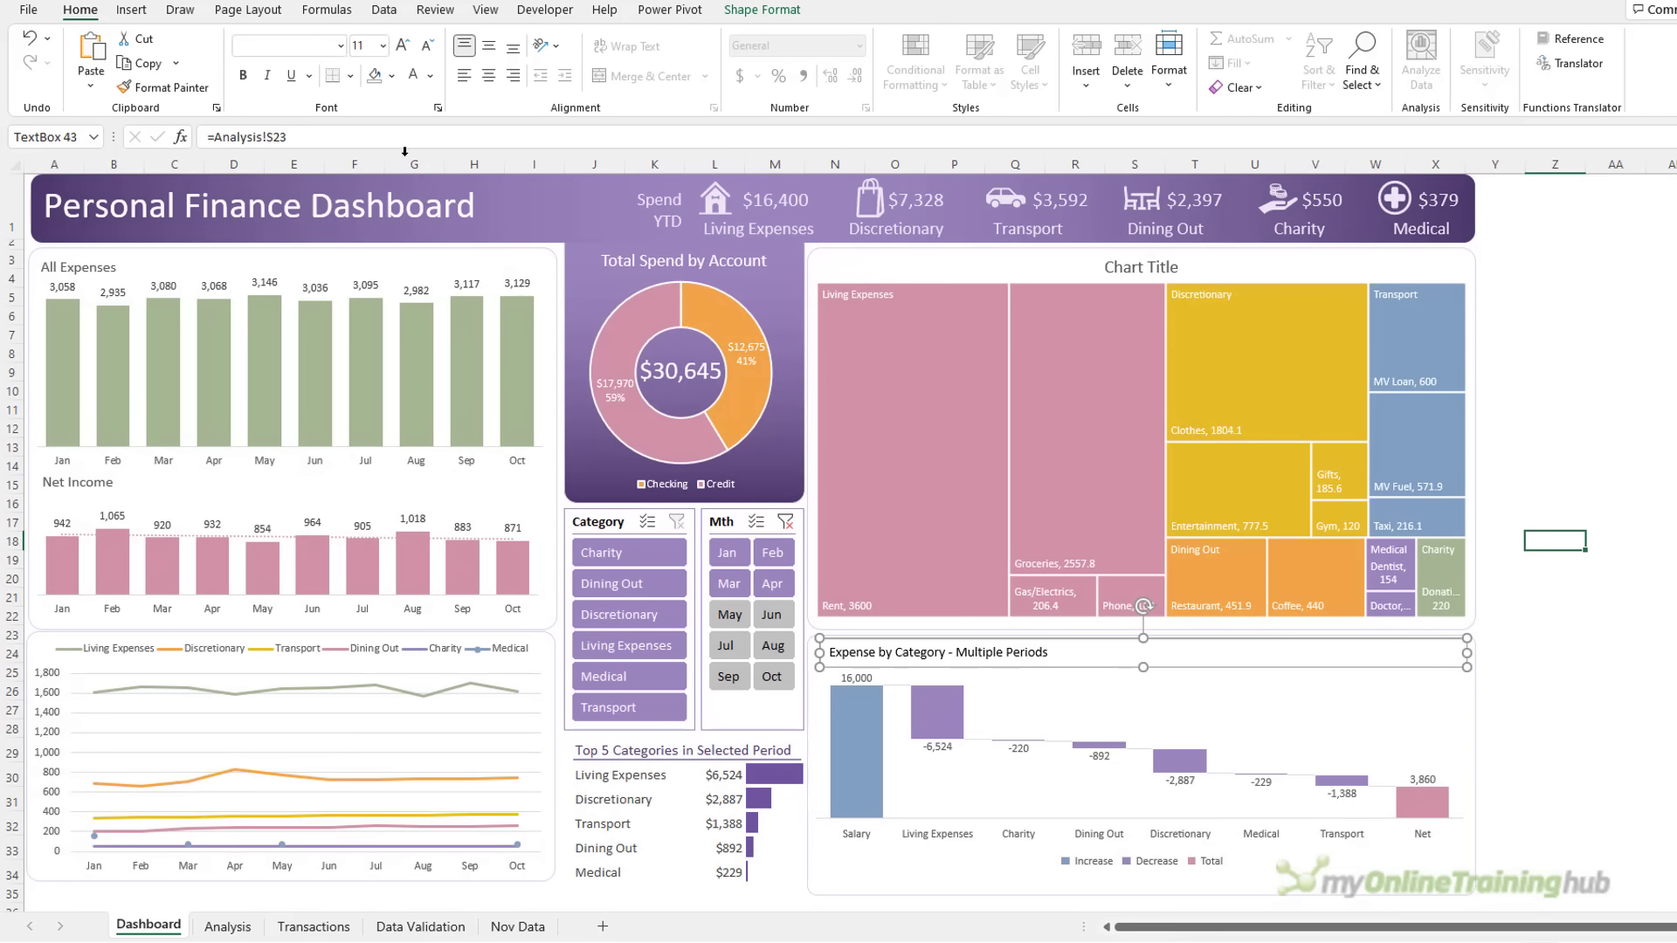
Give the waterfall title text box a darker font colour and no outline
left_click(431, 75)
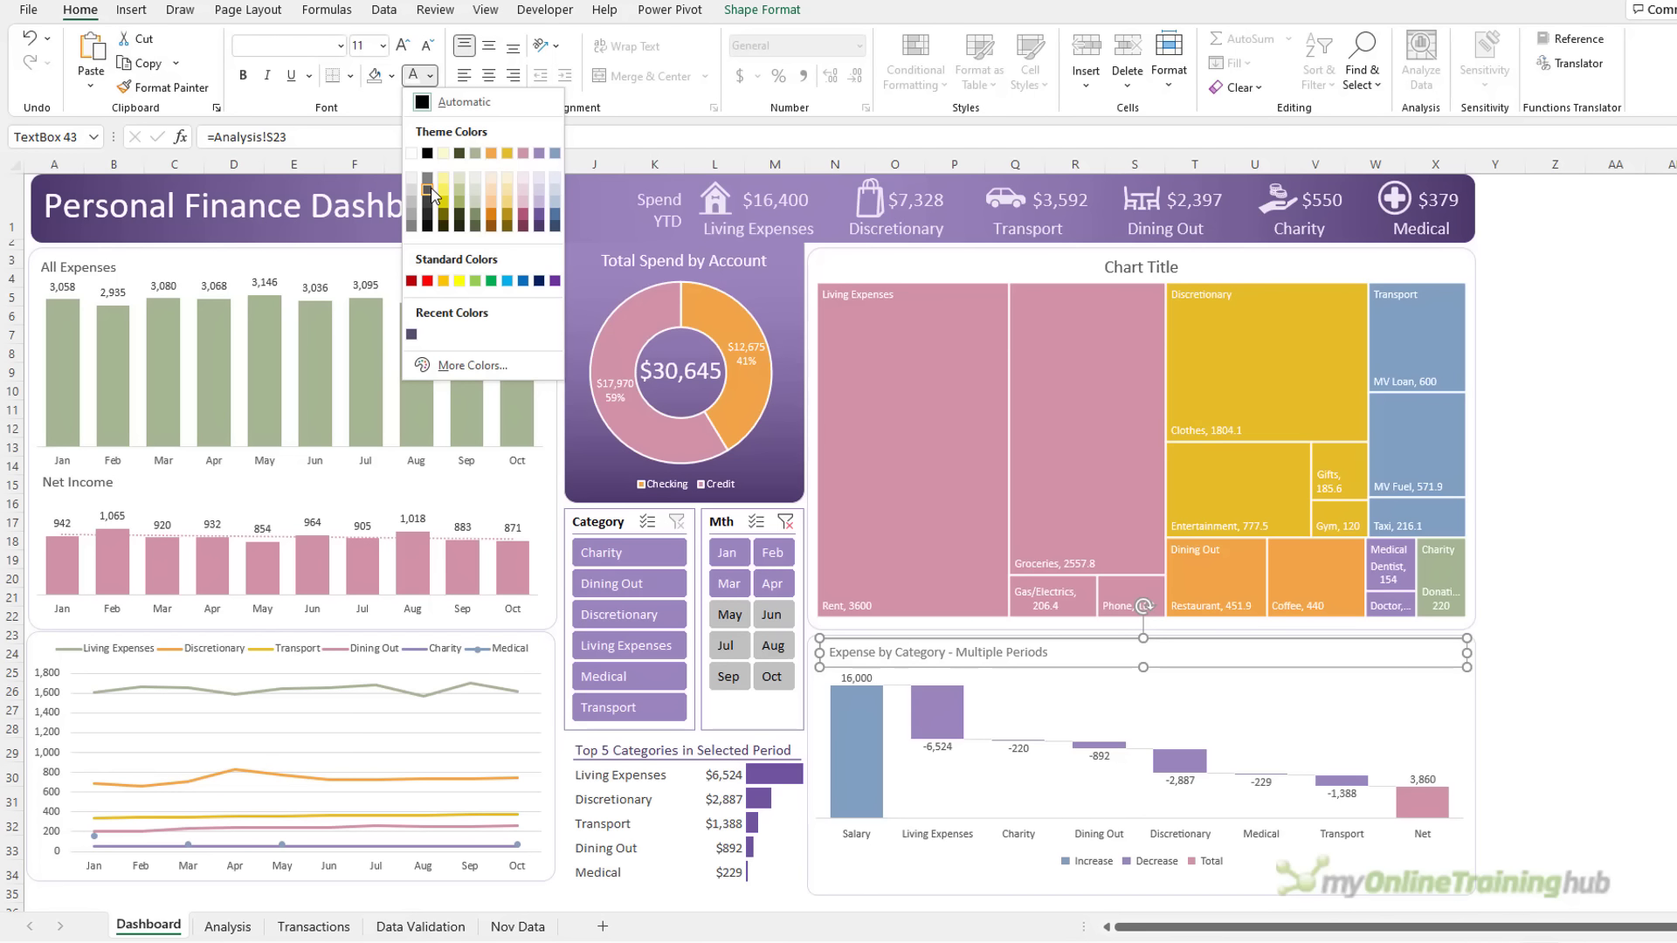
left_click(432, 194)
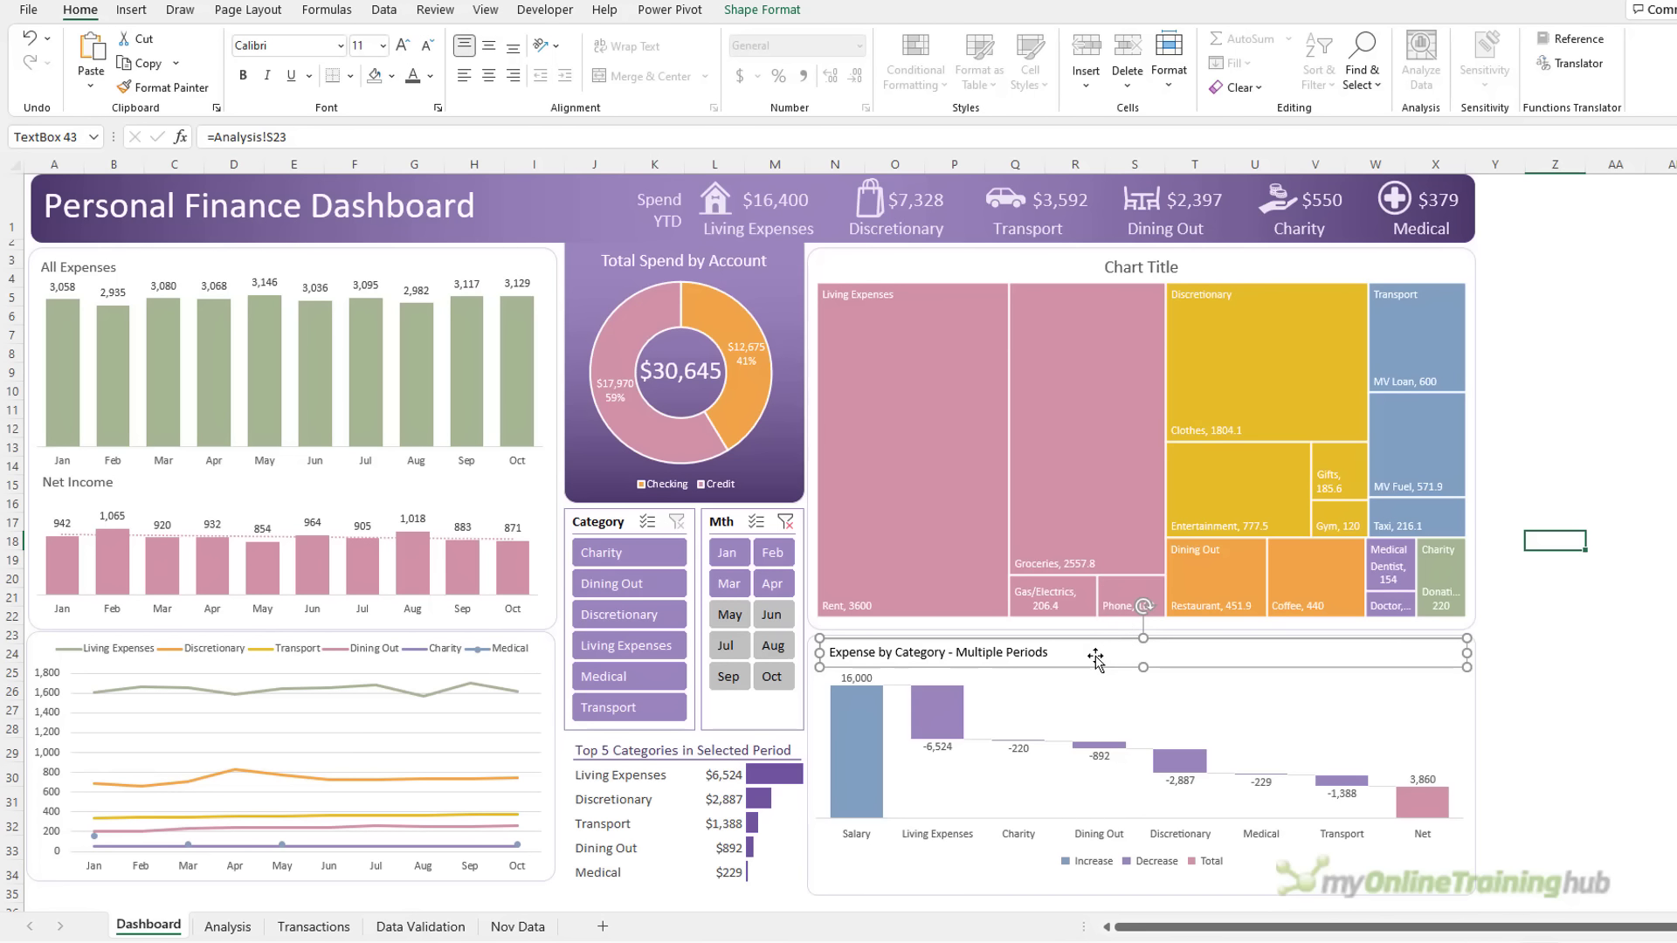
left_click(760, 10)
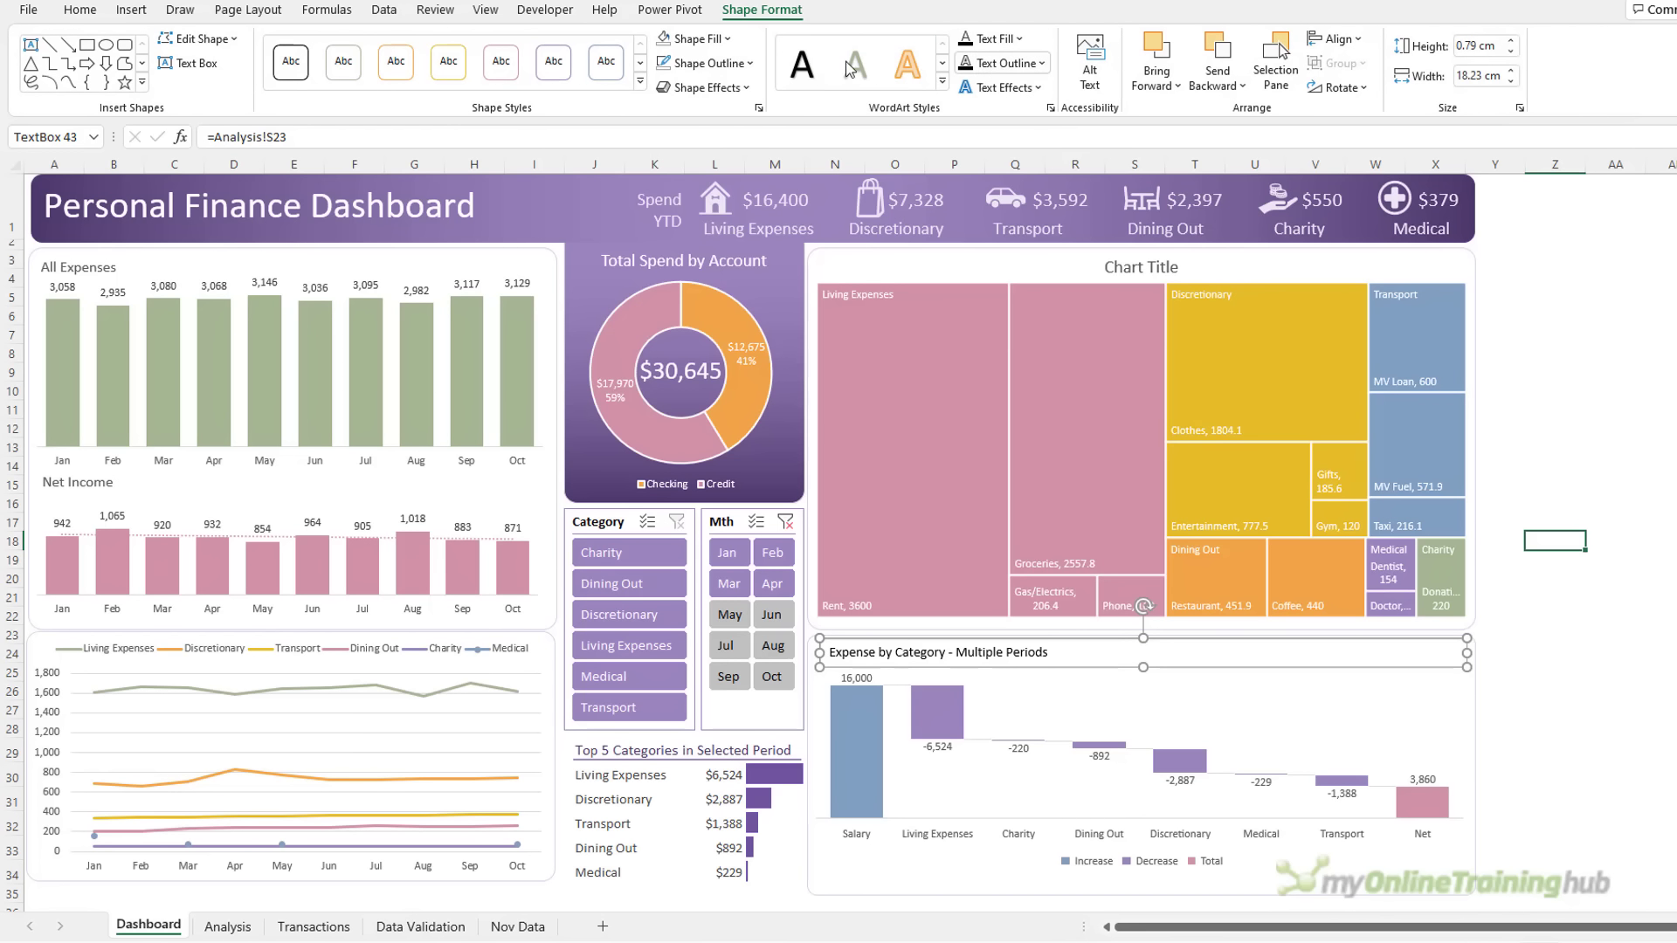
left_click(690, 63)
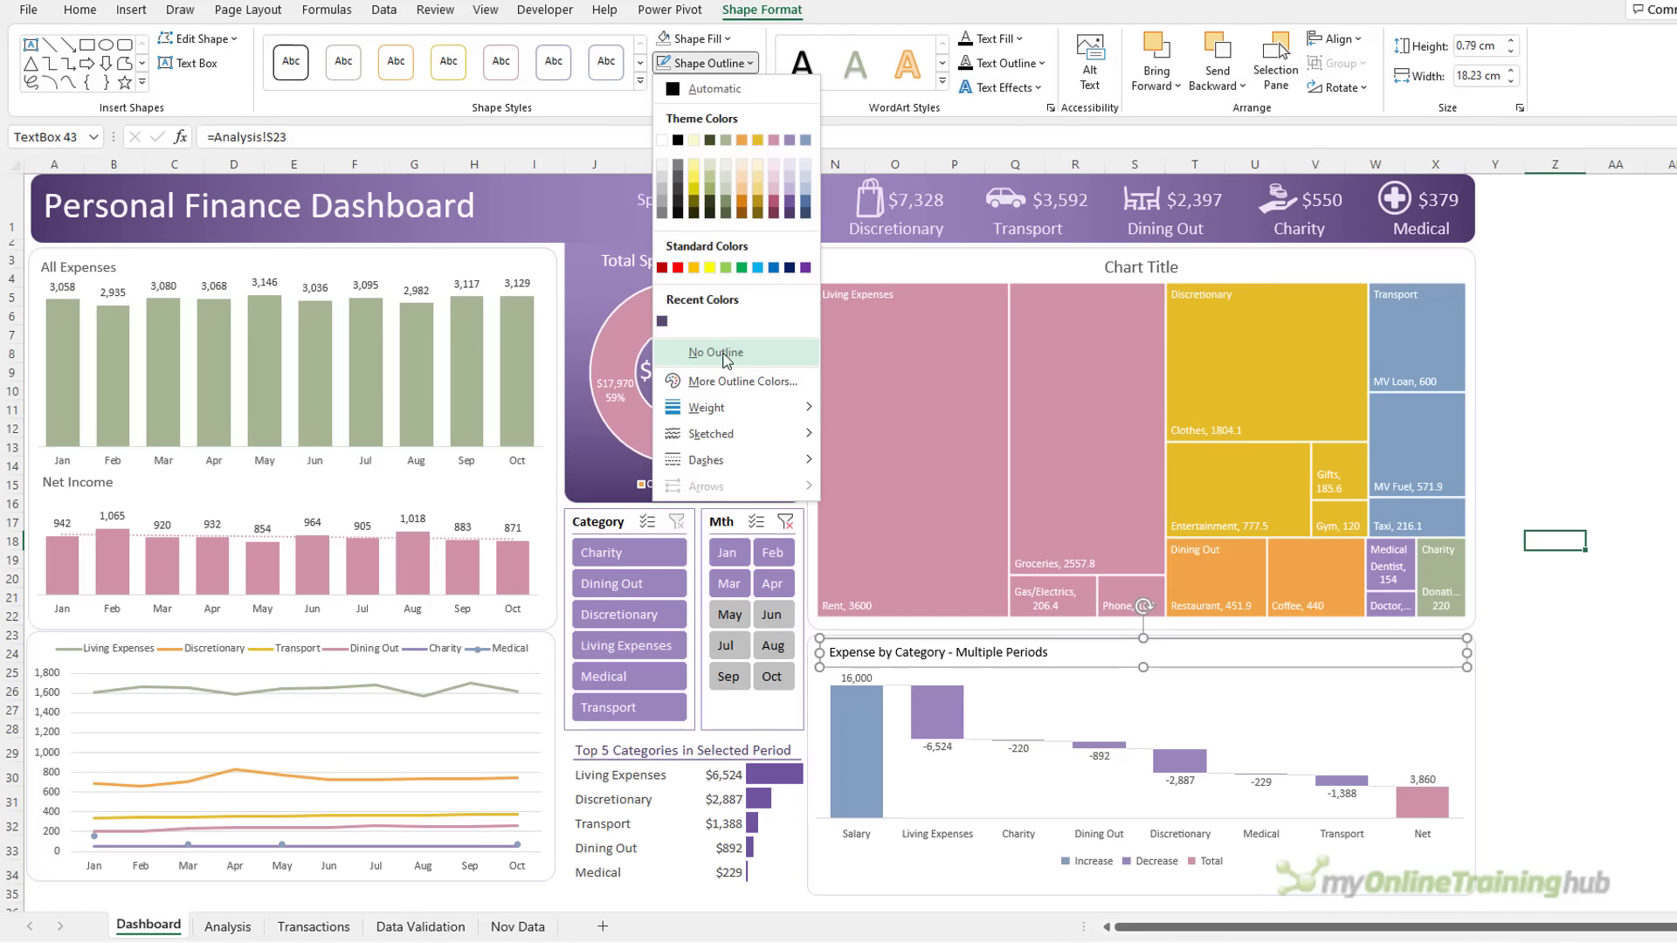
left_click(717, 384)
left_click(1589, 651)
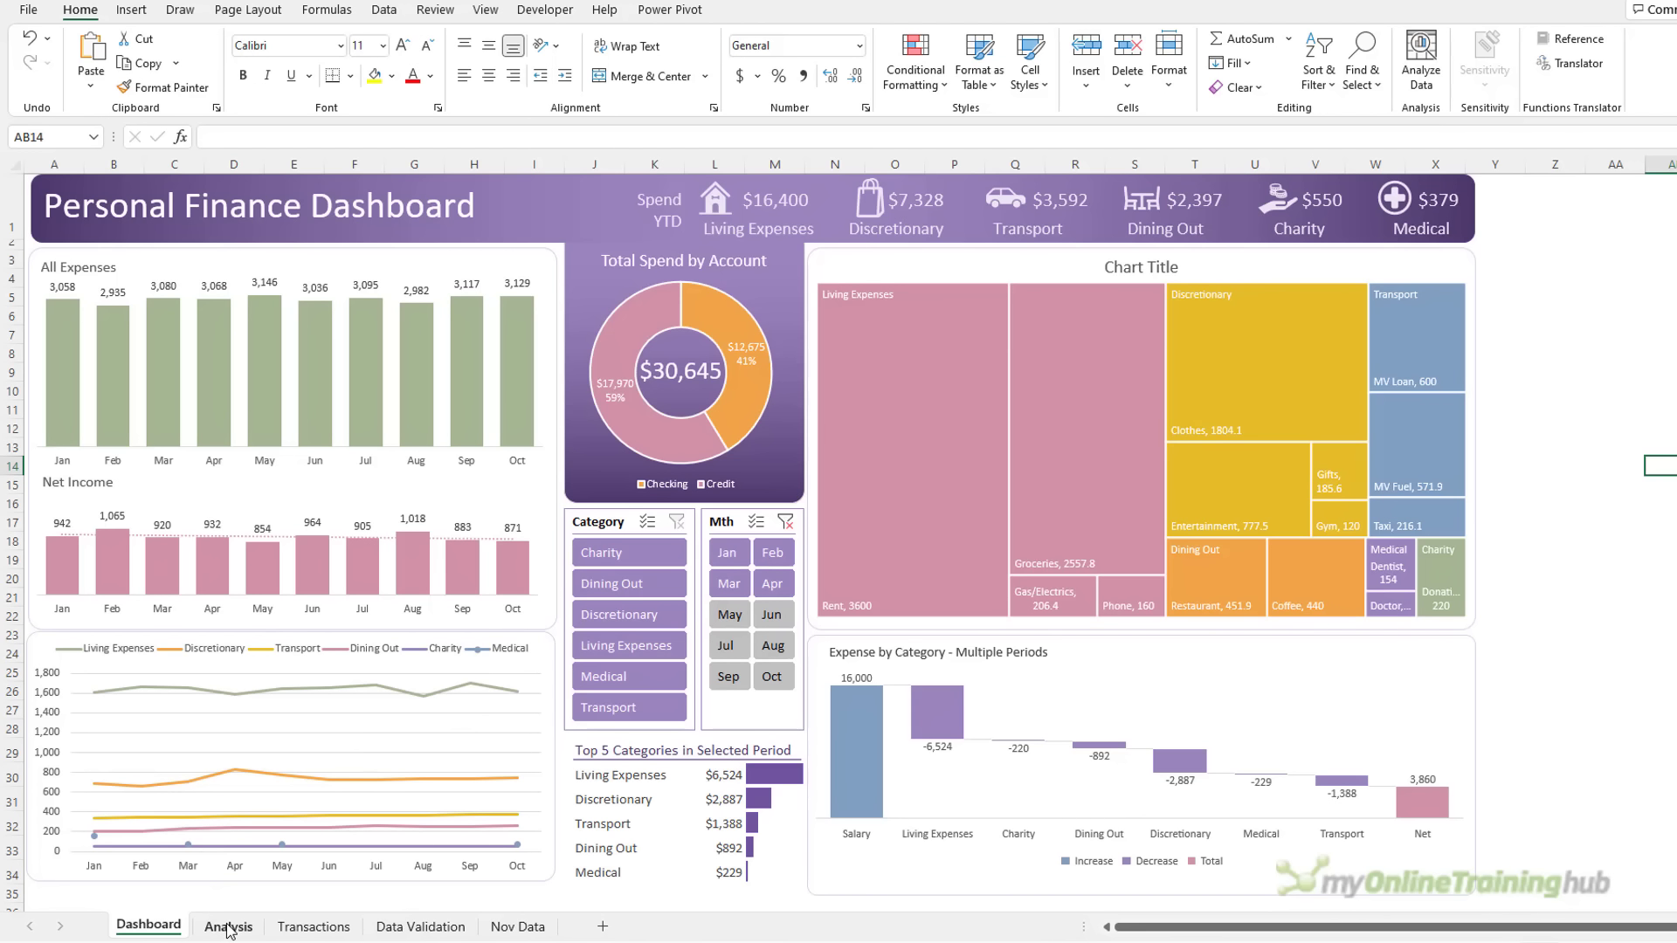
Filter the dashboard slicers to Charity through Living Expenses for Mar–Jun
left_click(654, 552)
left_click_drag(657, 638, 659, 645)
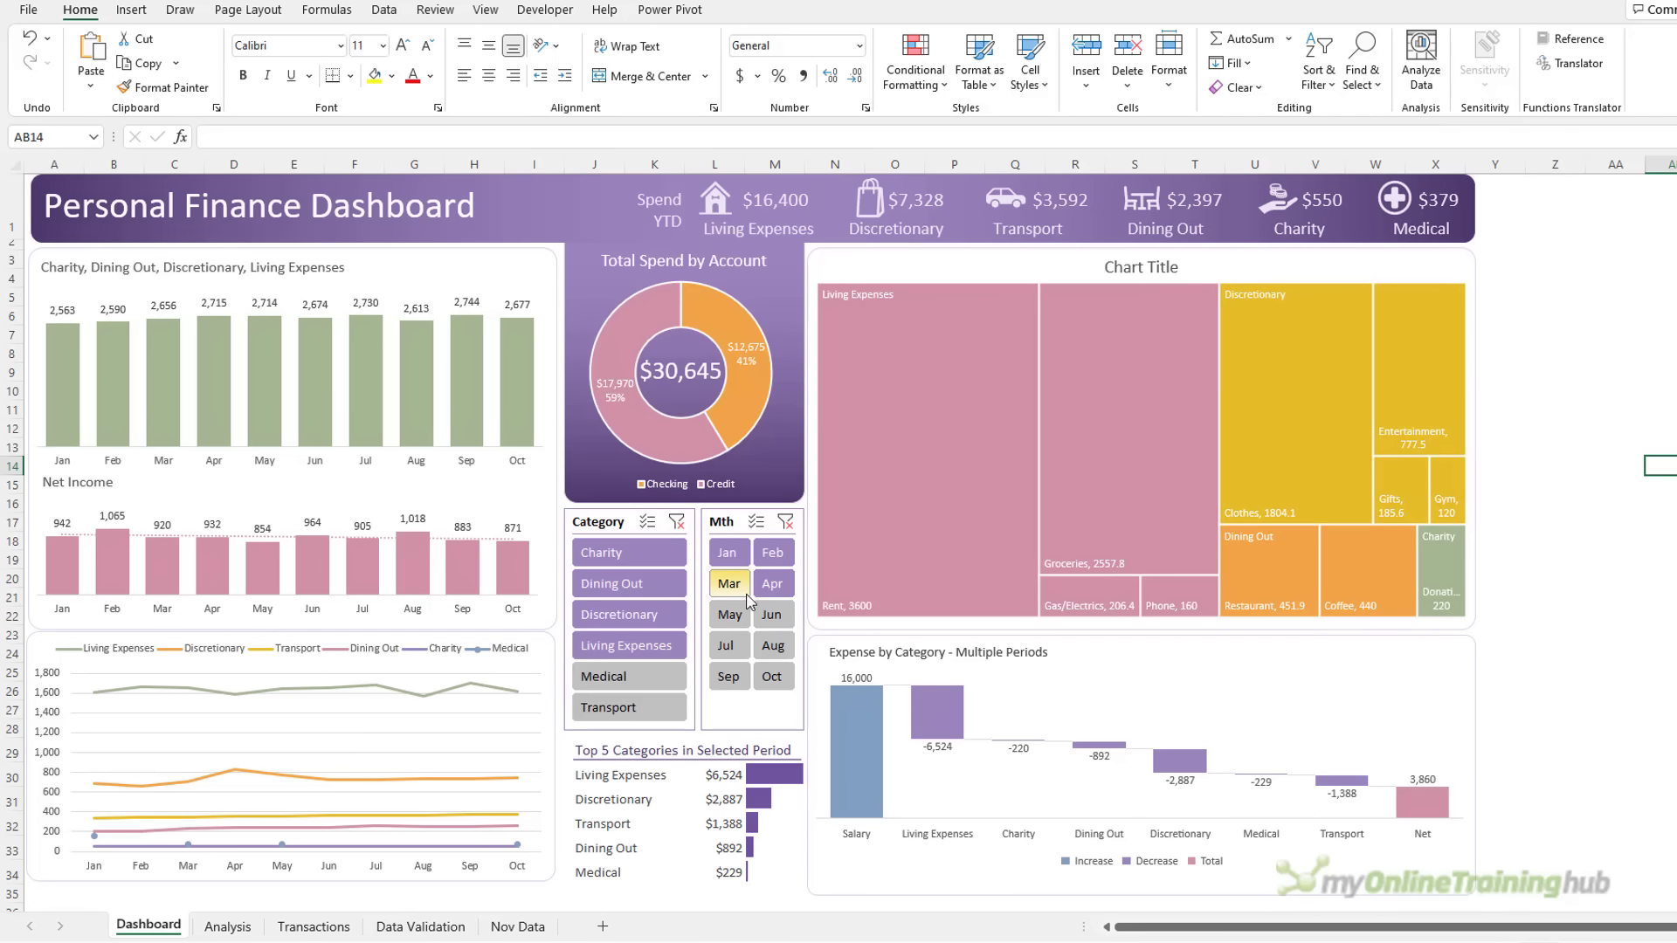
left_click_drag(729, 583, 780, 629)
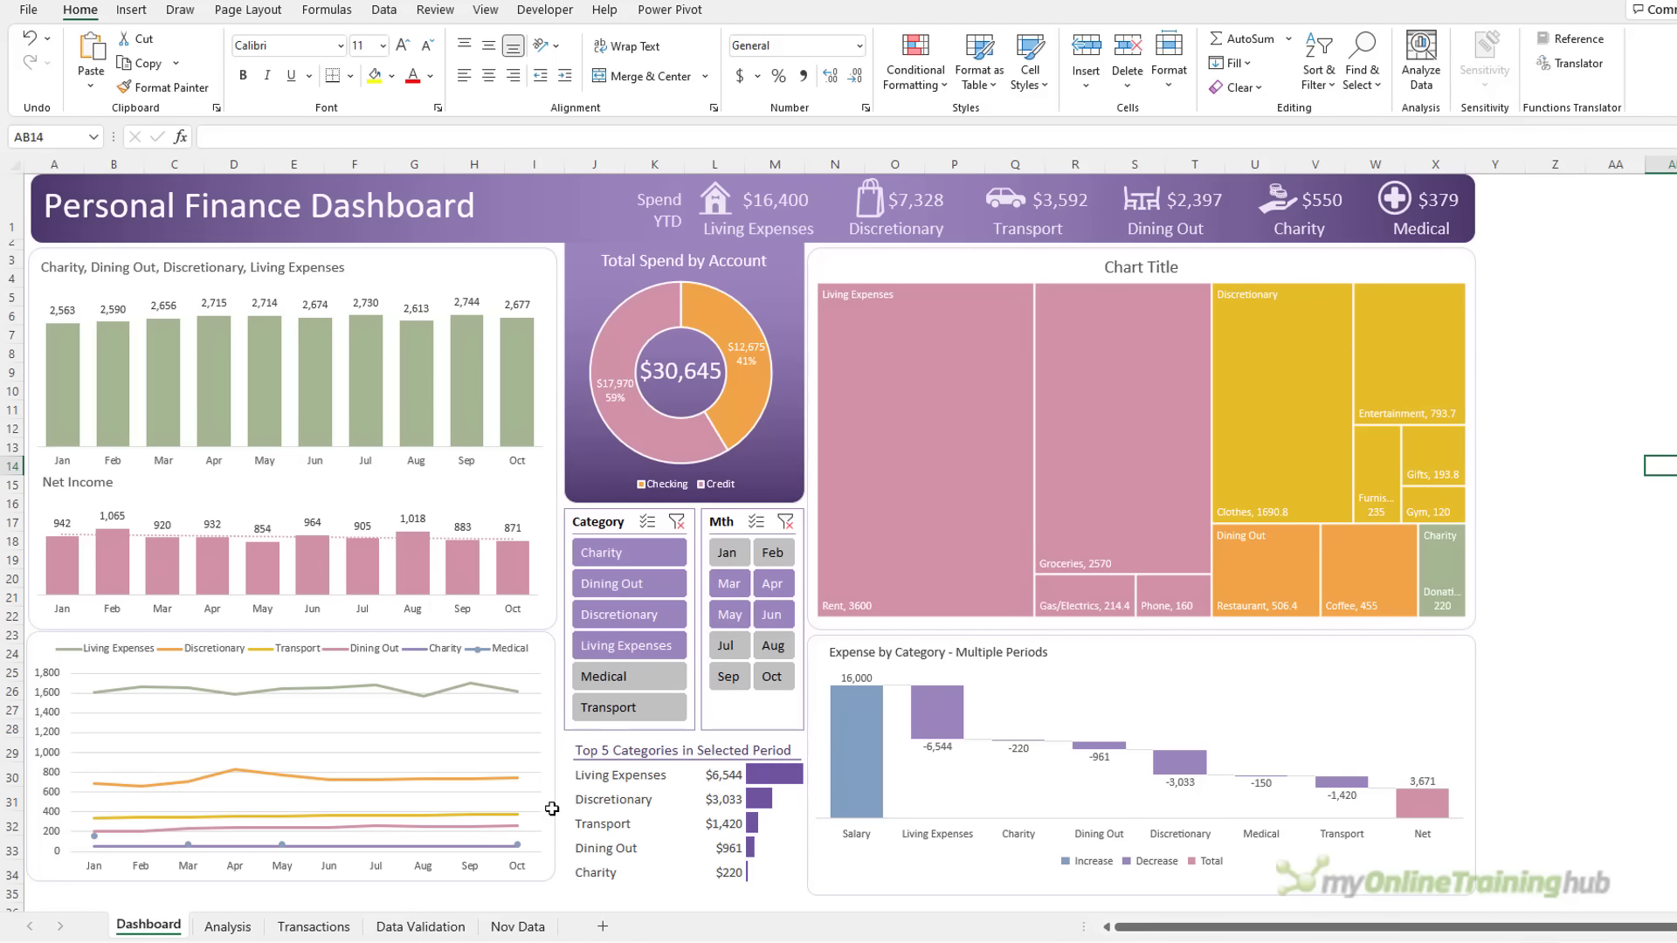
left_click(237, 931)
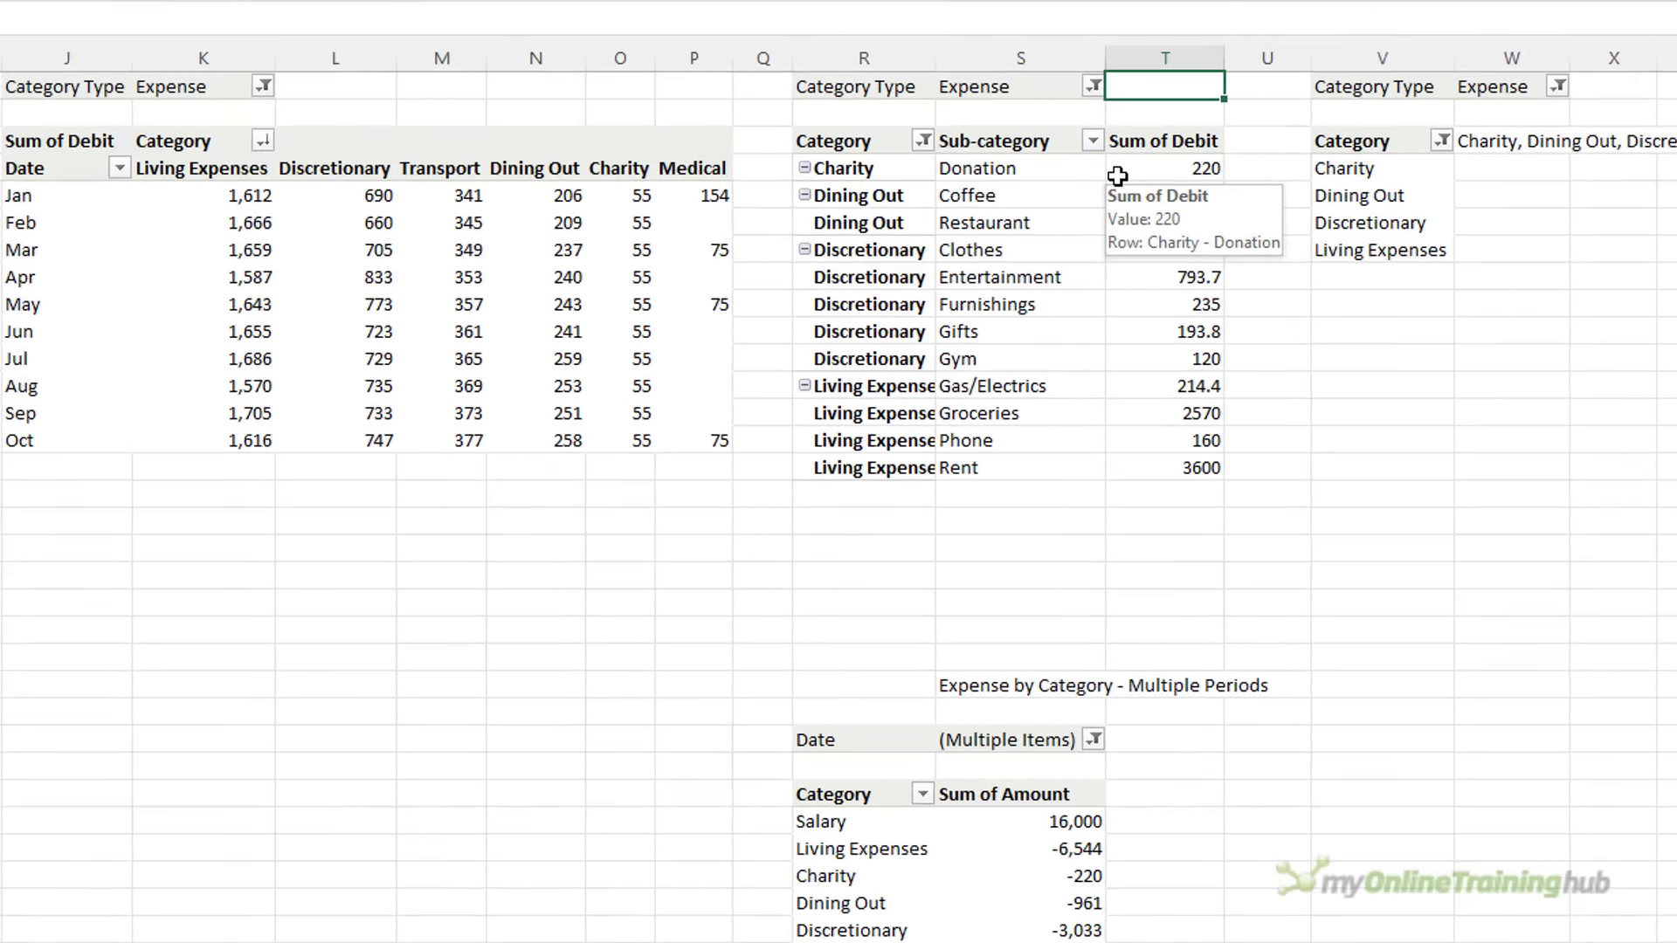
Start Analysis cell T1 with =W3&" - " to join the category list with a dash
type("=")
left_click(1482, 135)
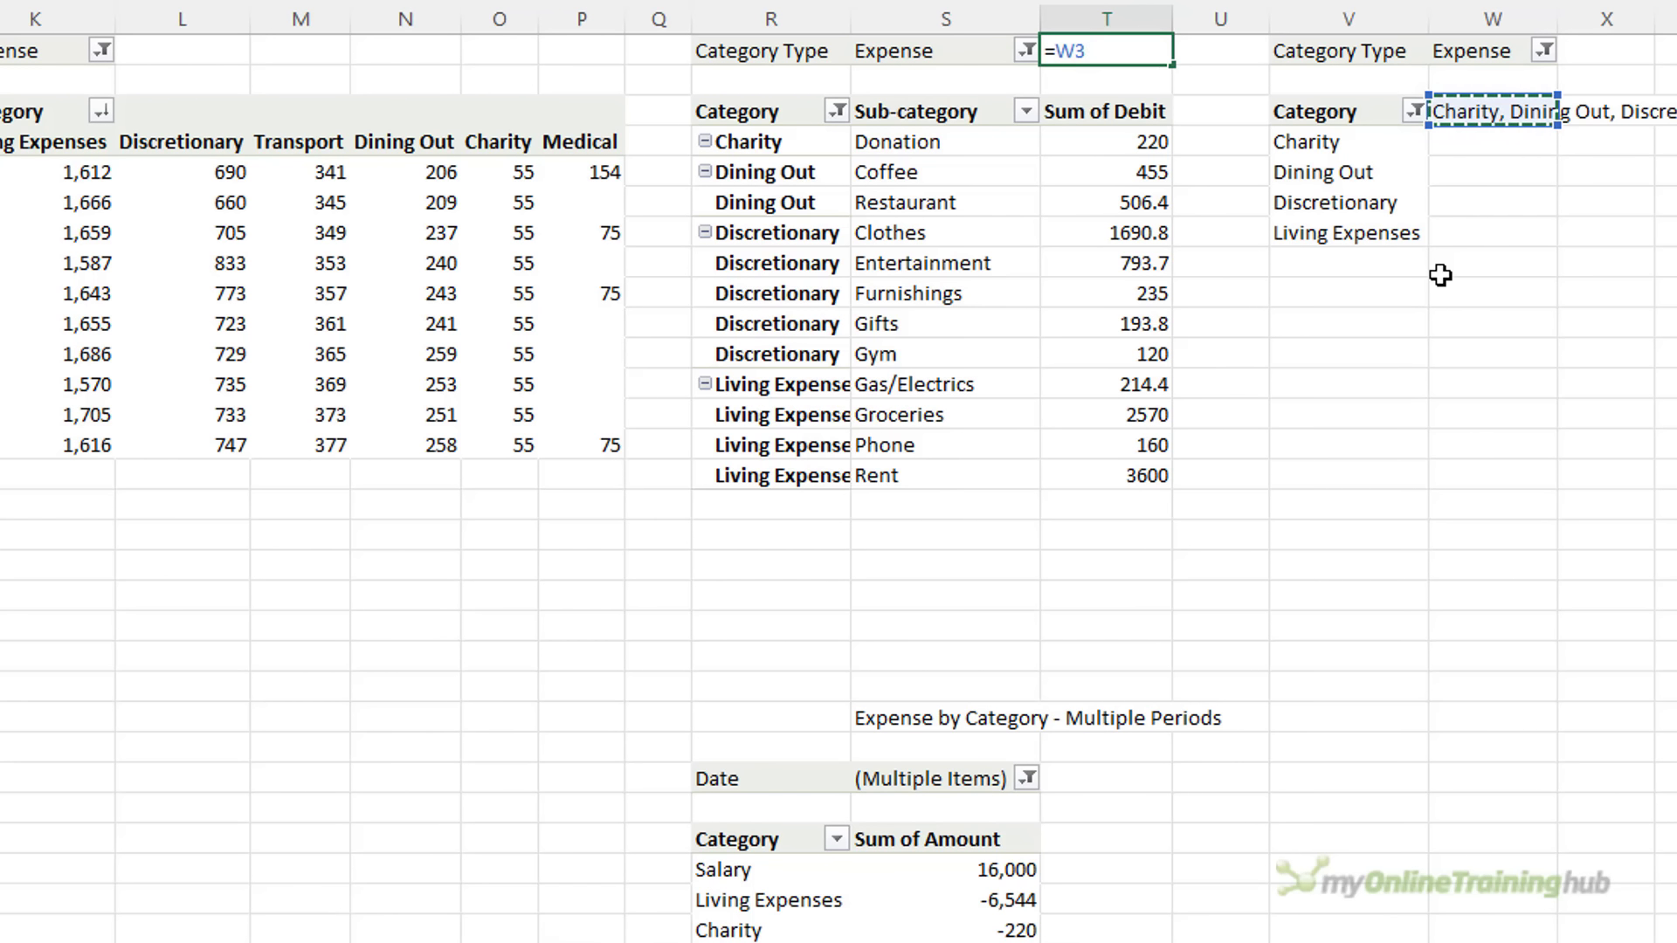
type("&\" ")
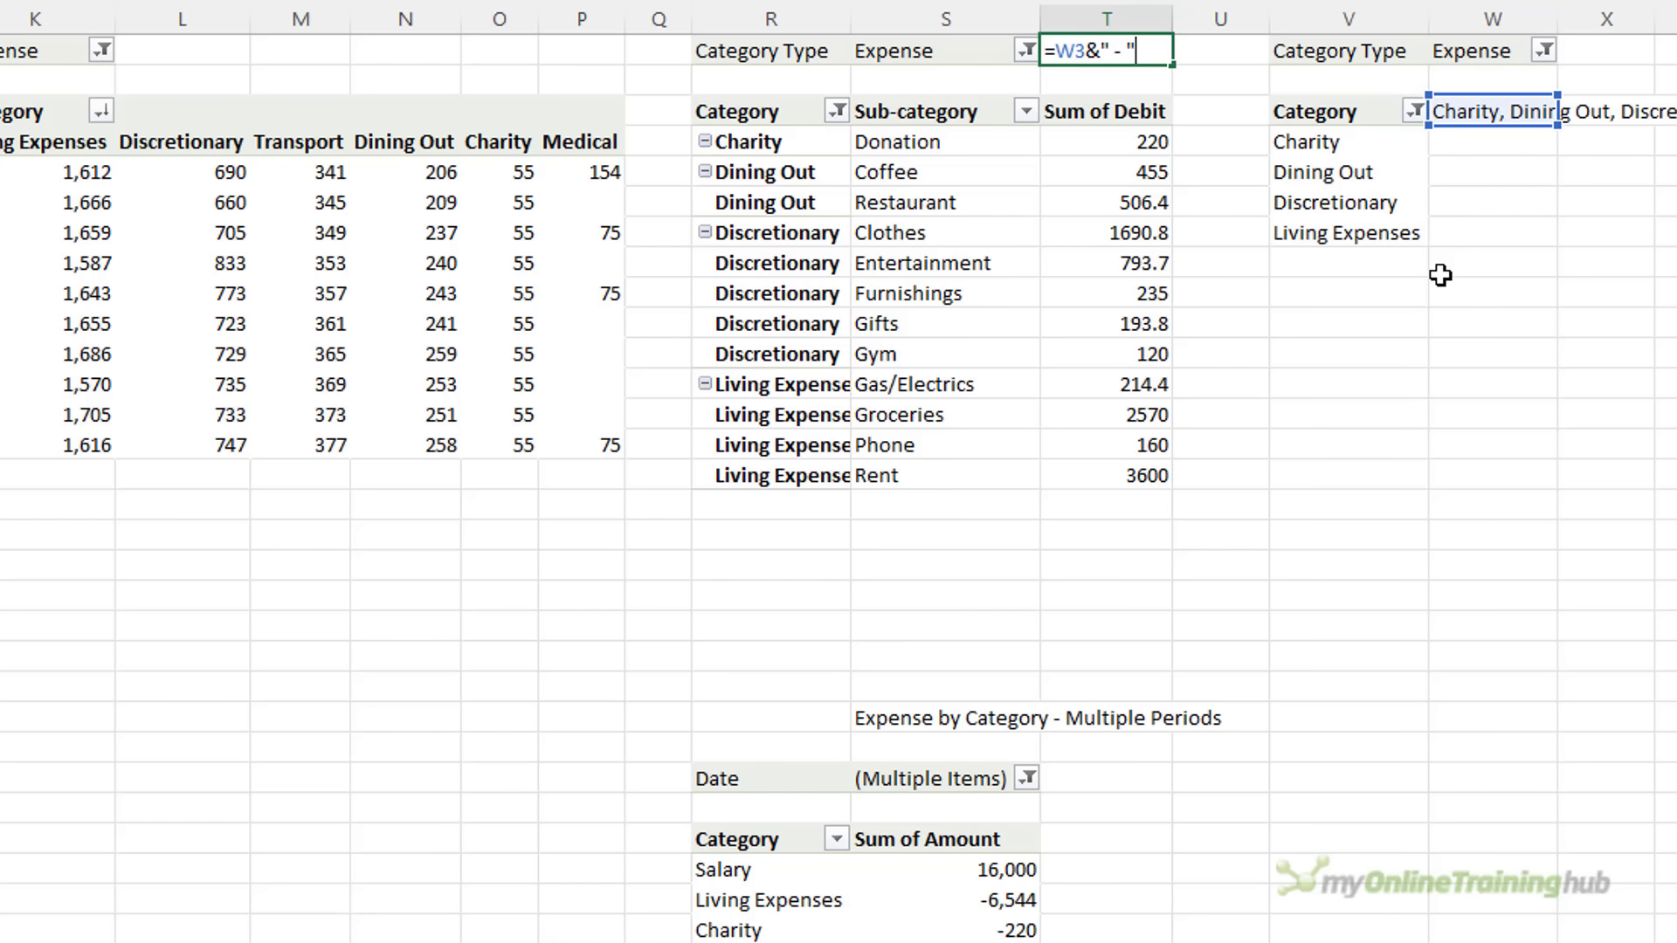
type("- \"")
key("Return")
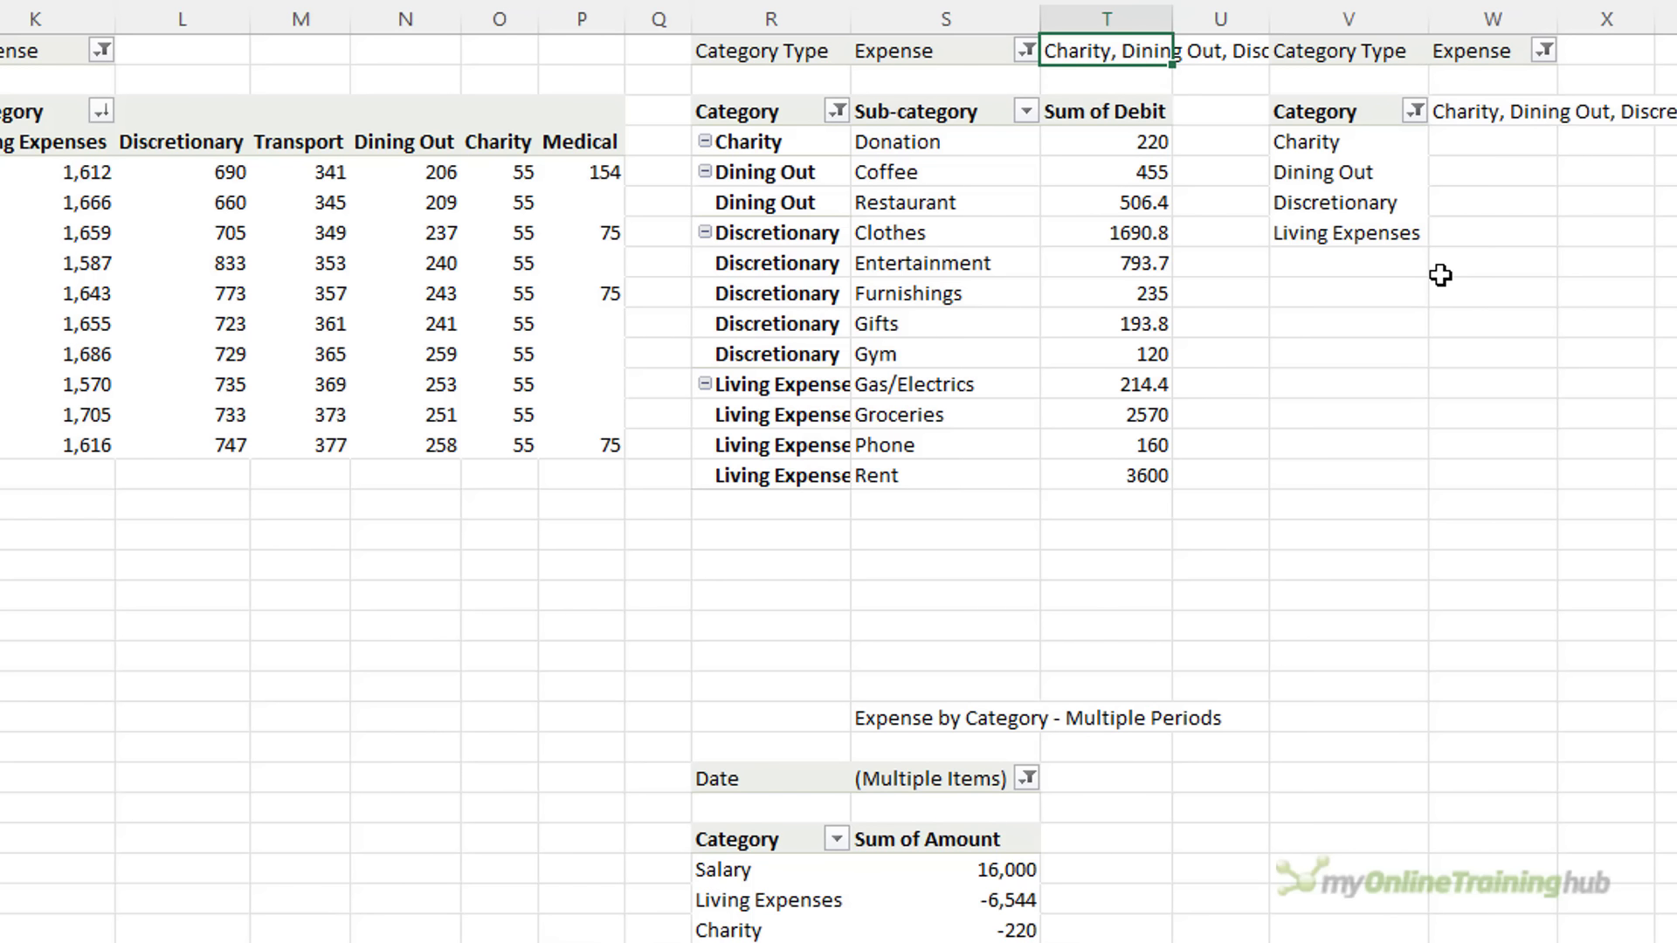
Append the IFS period logic from the Expense by Category title formula to T1
left_click(968, 713)
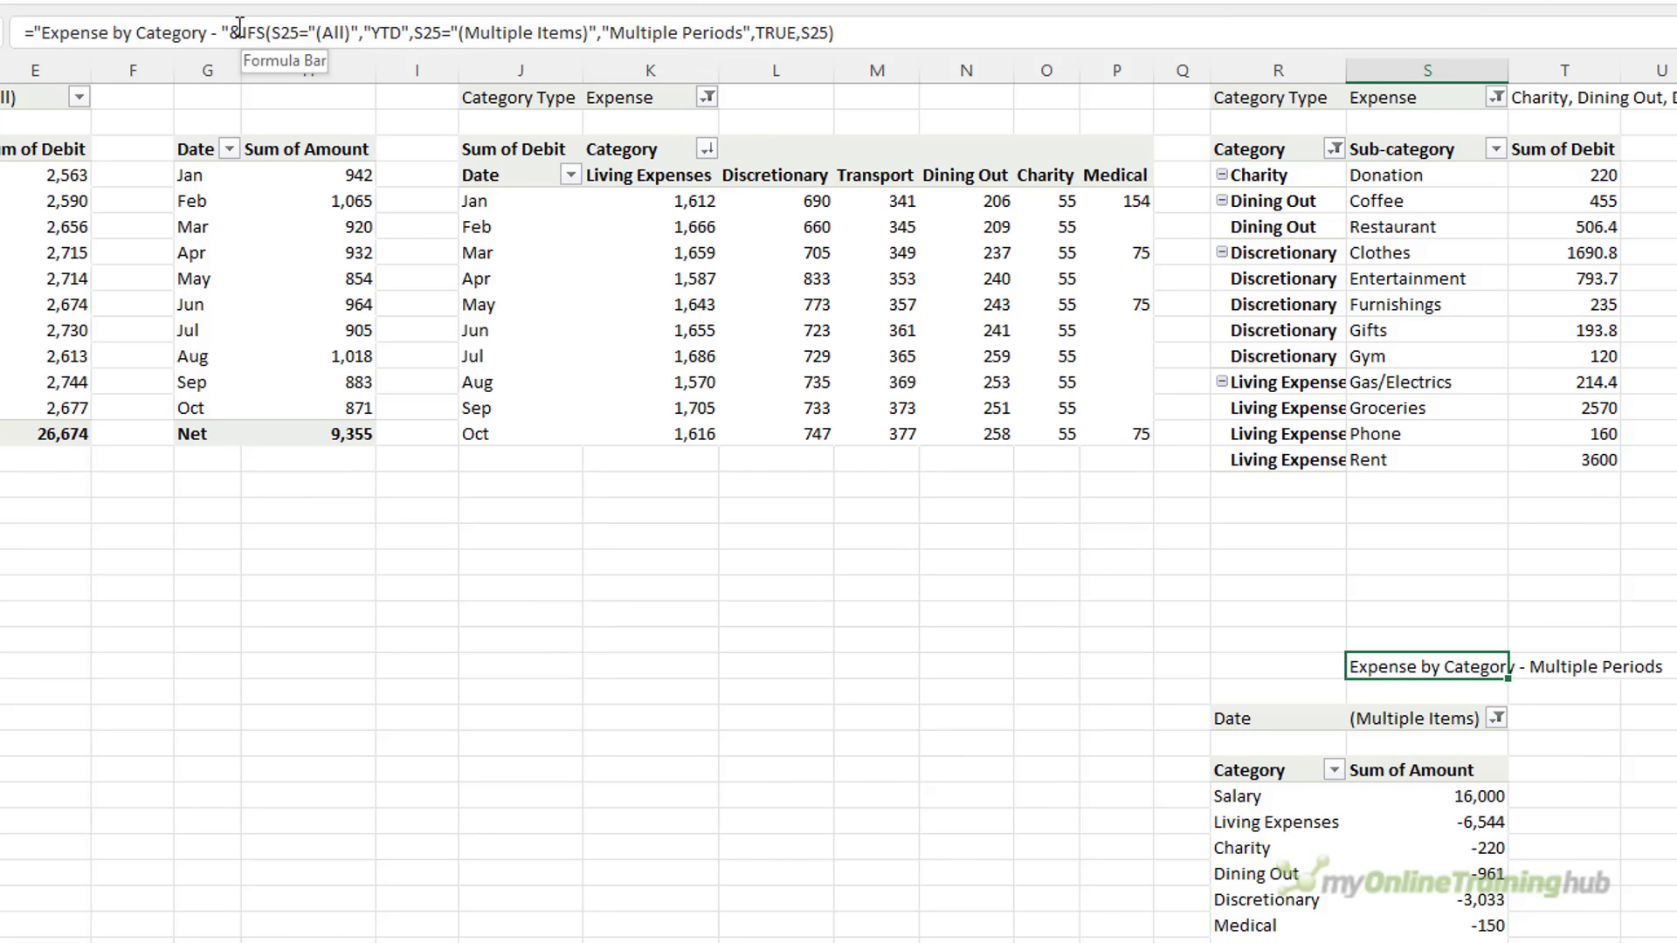
left_click_drag(238, 25, 878, 20)
key("ctrl+c")
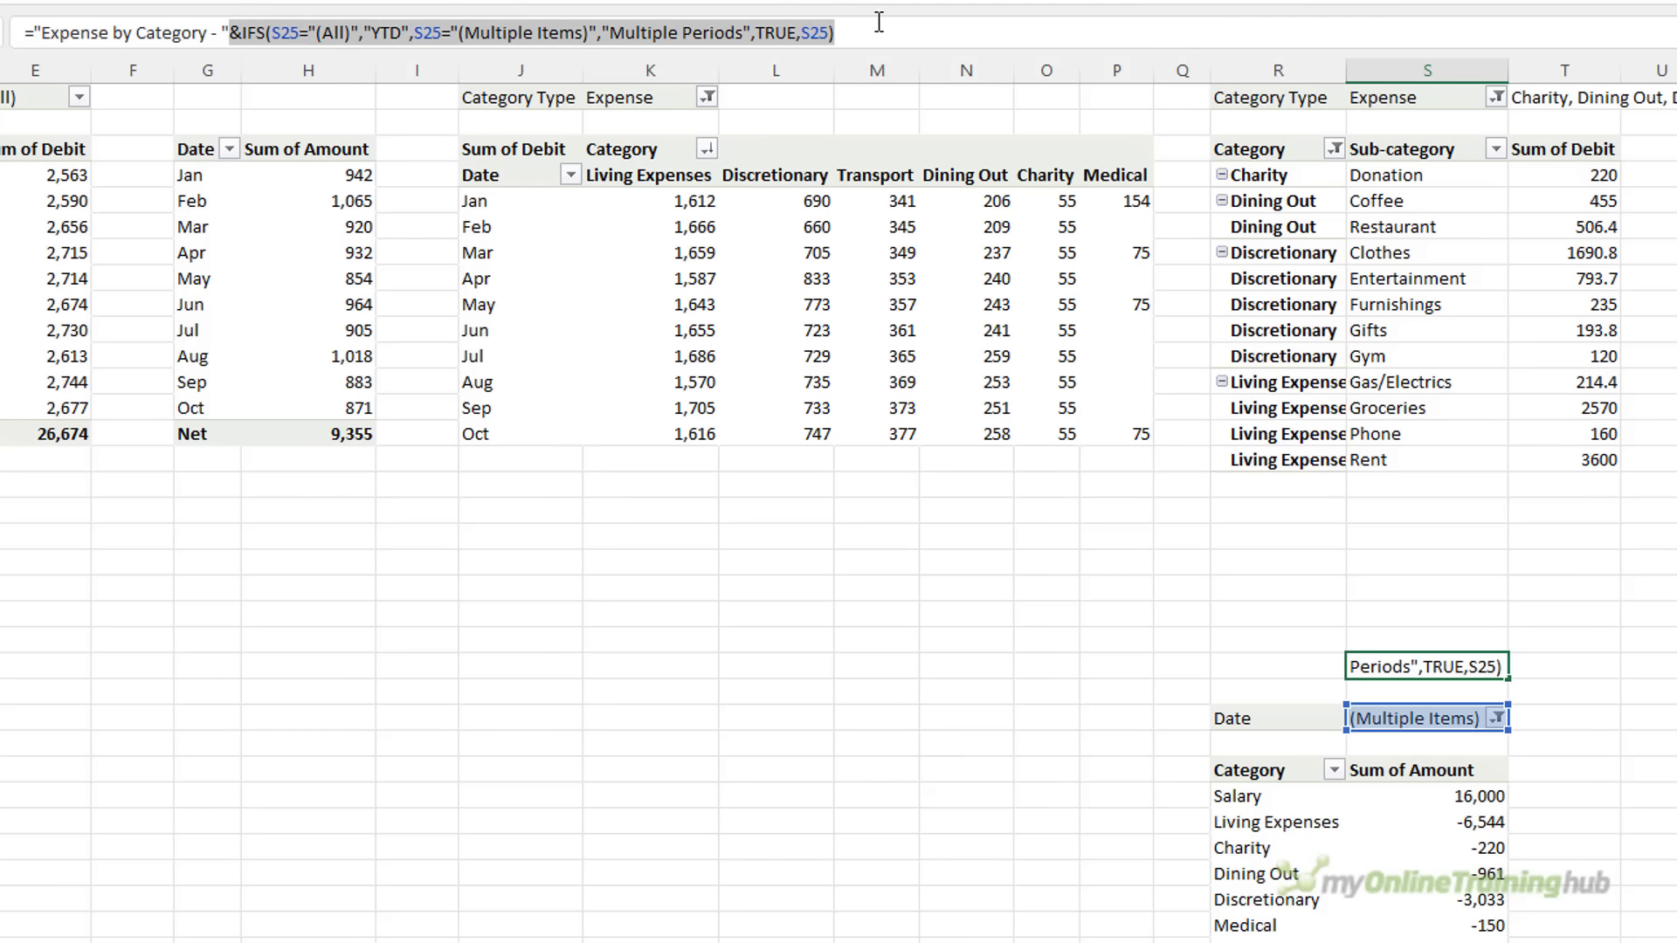
key("Escape")
left_click(1542, 100)
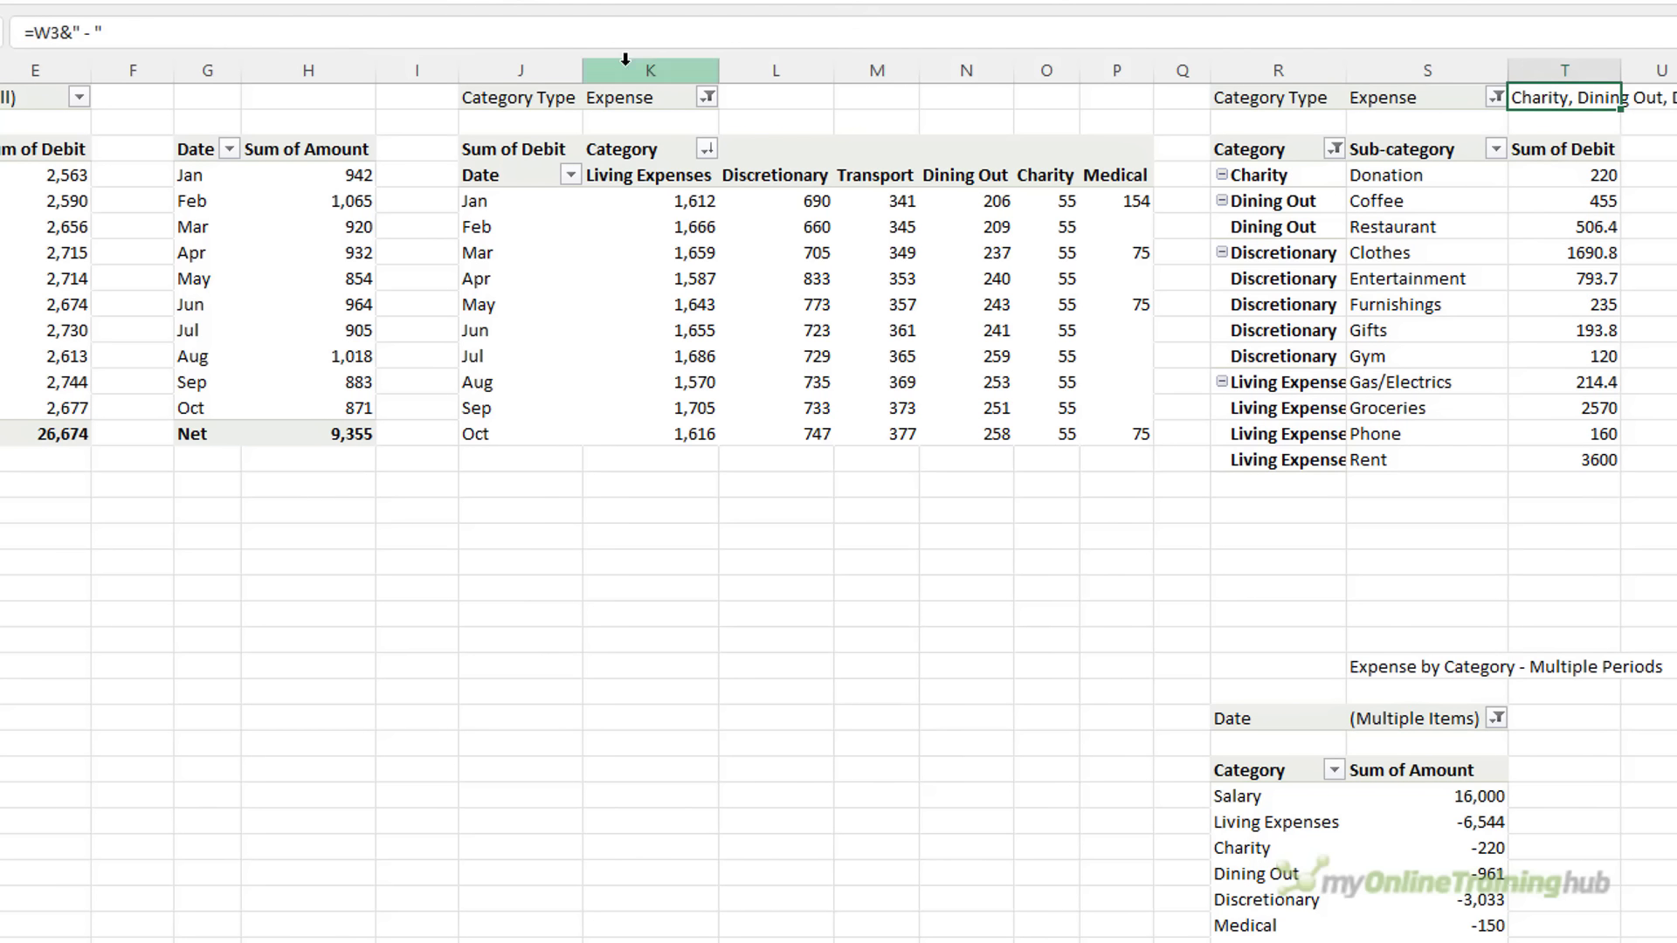
left_click(392, 27)
key("ctrl+v")
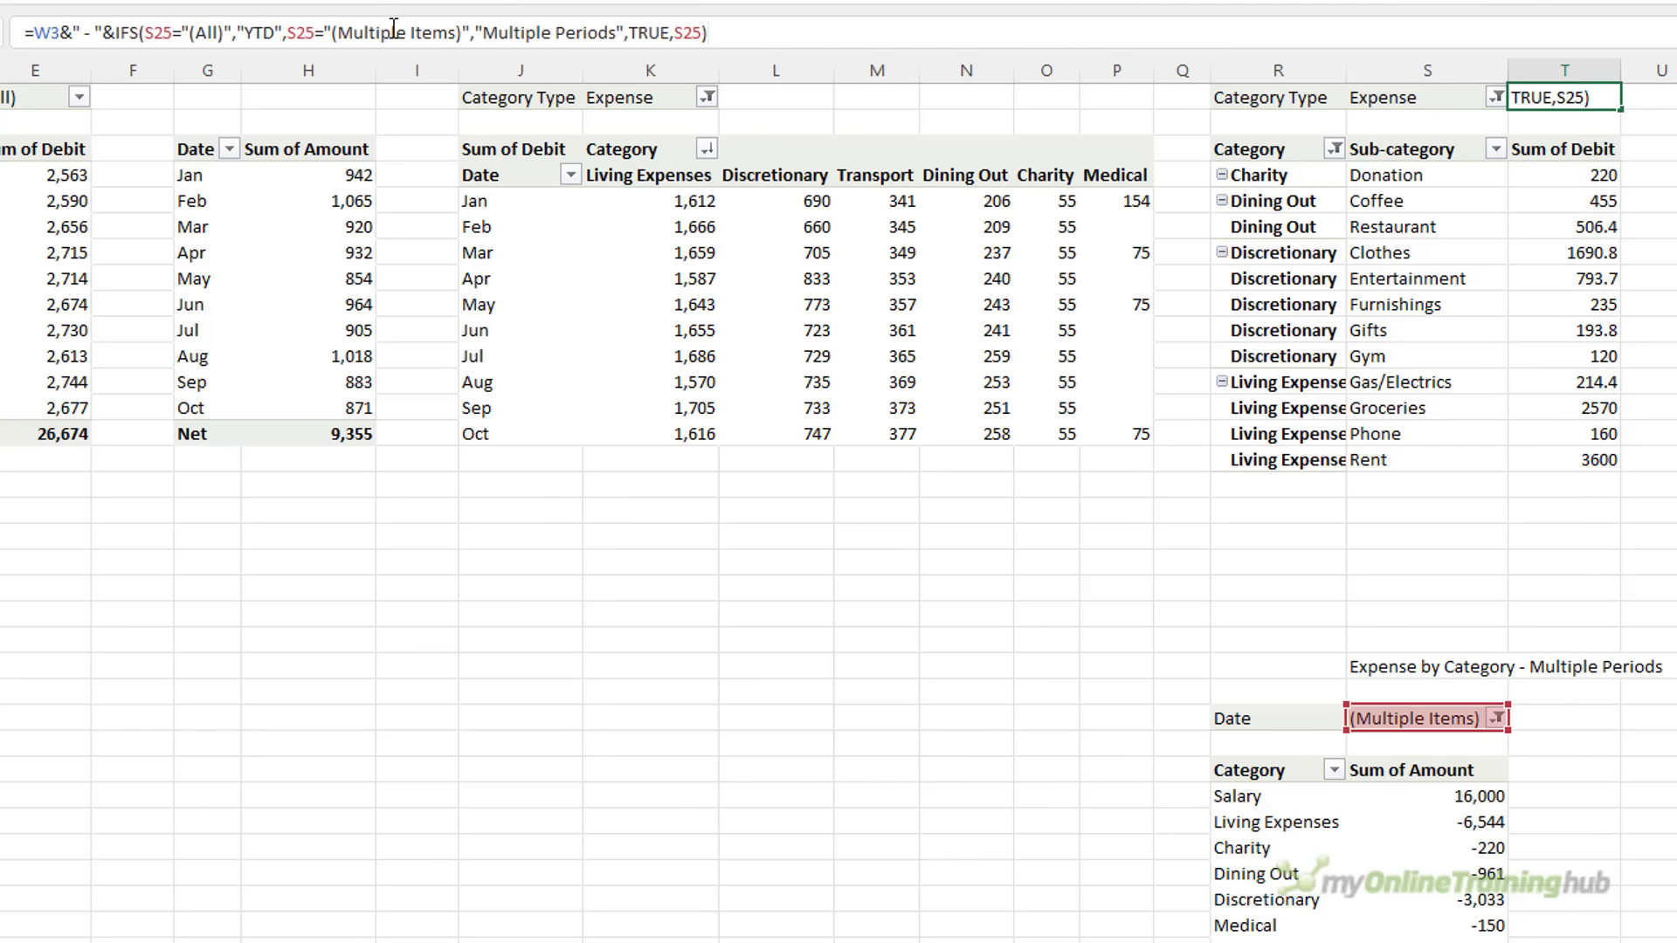
key("ctrl+Return")
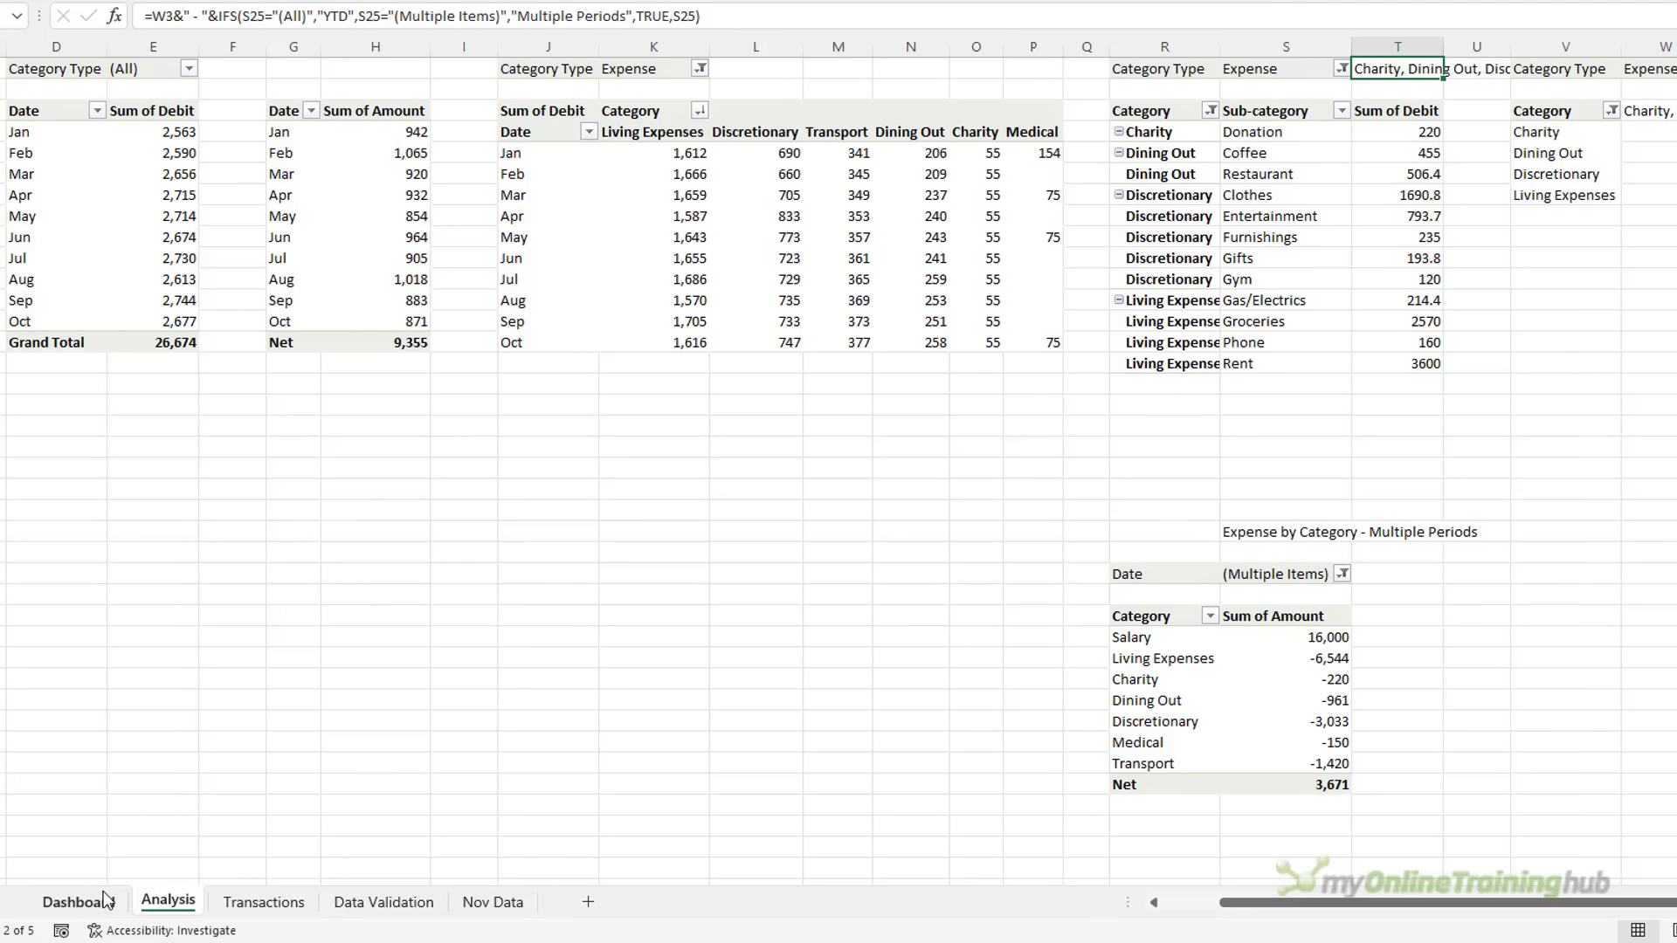
left_click(79, 901)
left_click(1084, 607)
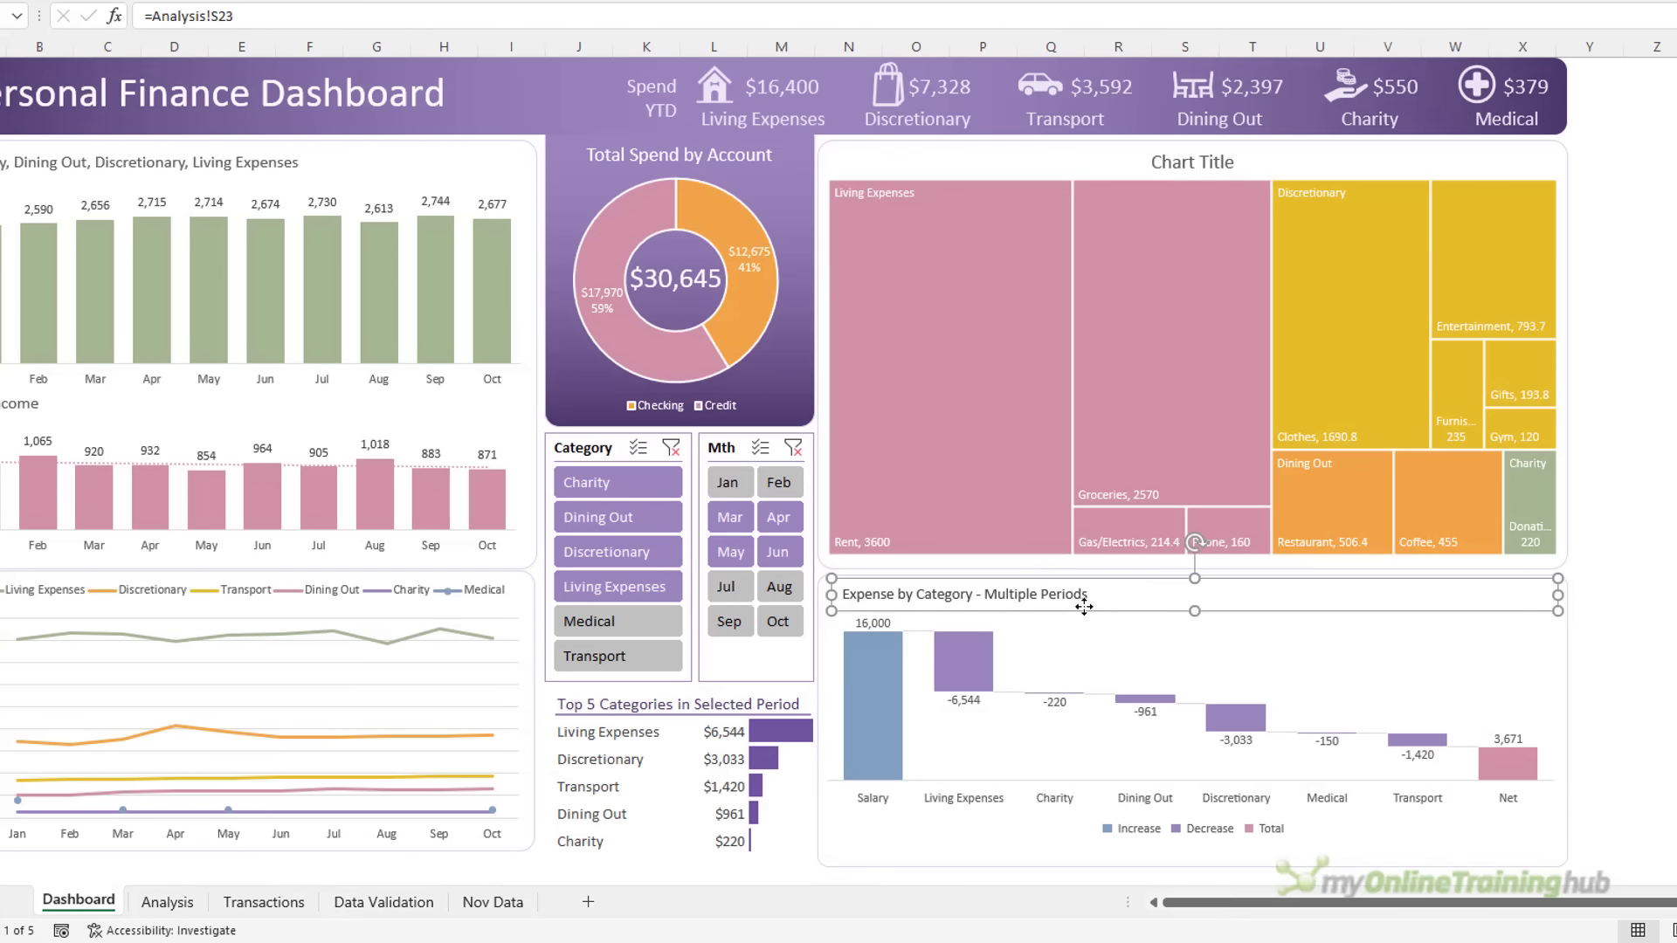
Copy the linked title box onto the treemap and relink it to =Analysis!T1
key("ctrl+c")
left_click(990, 141)
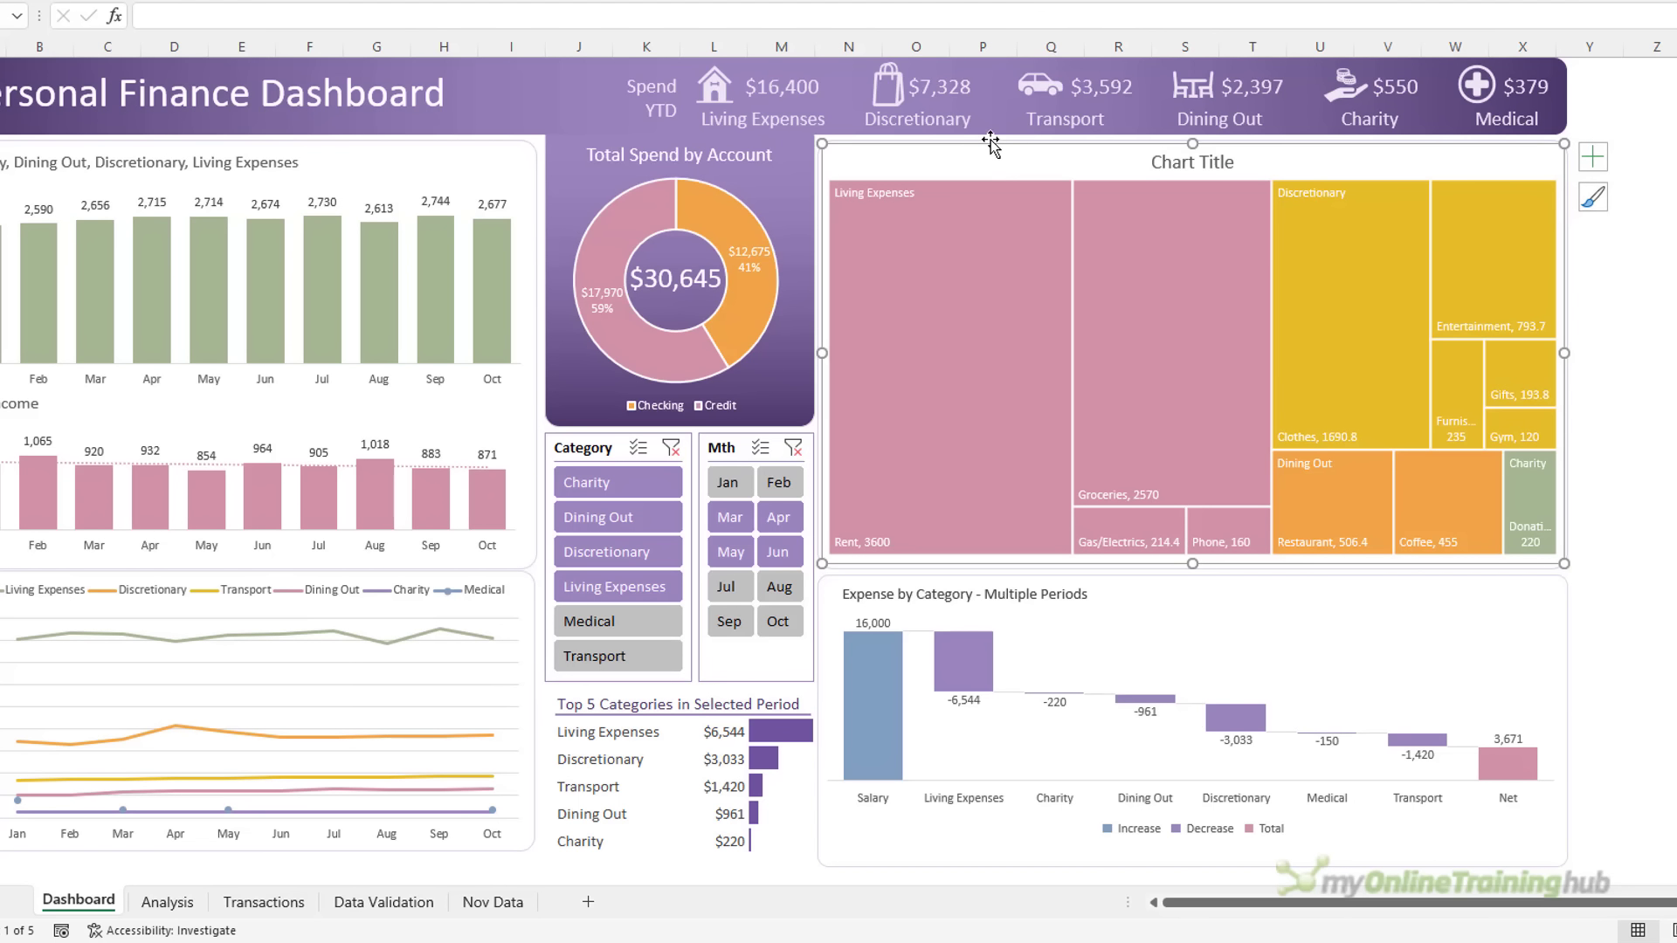
key("ctrl+v")
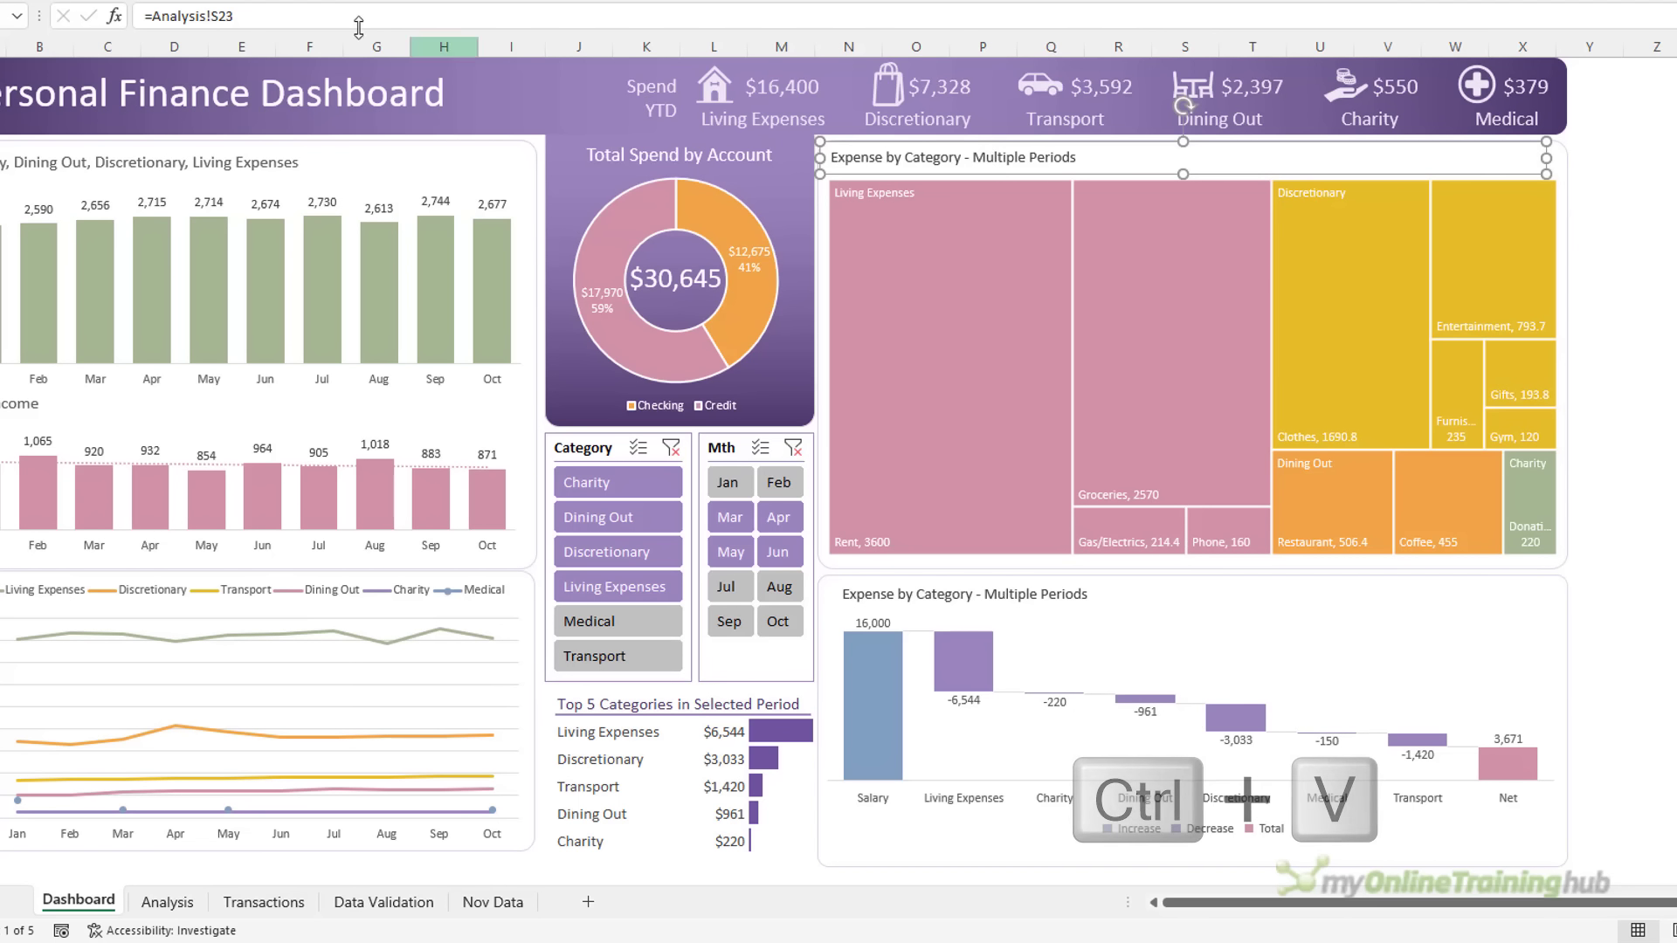
left_click_drag(240, 16, 133, 17)
type("=")
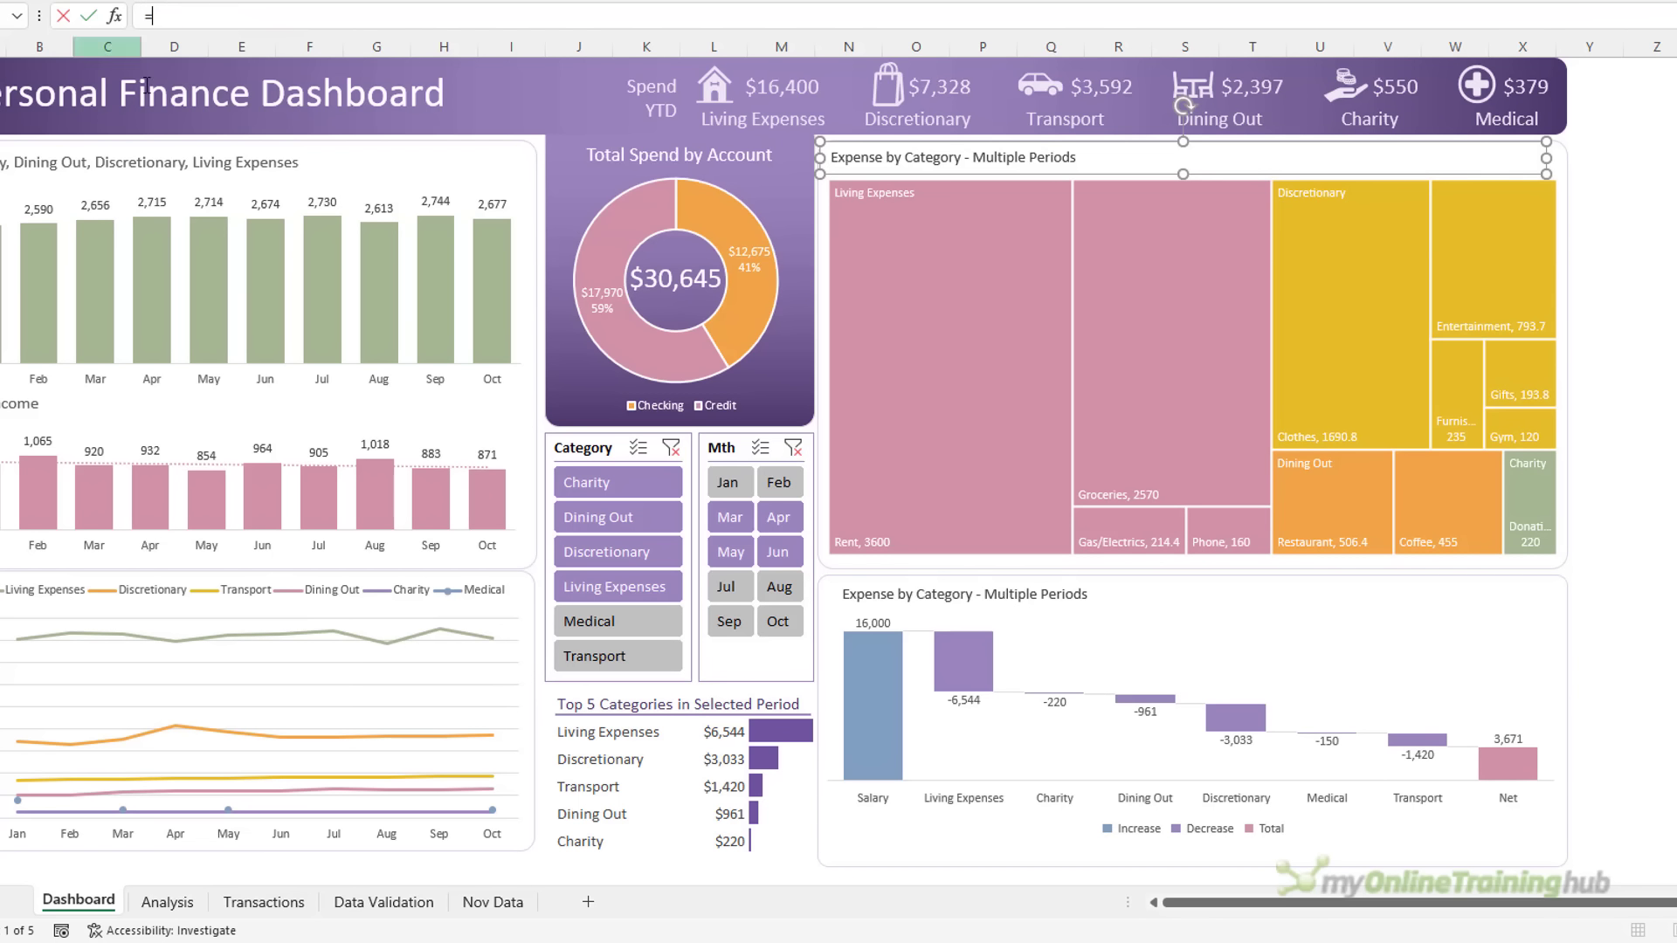
left_click(167, 901)
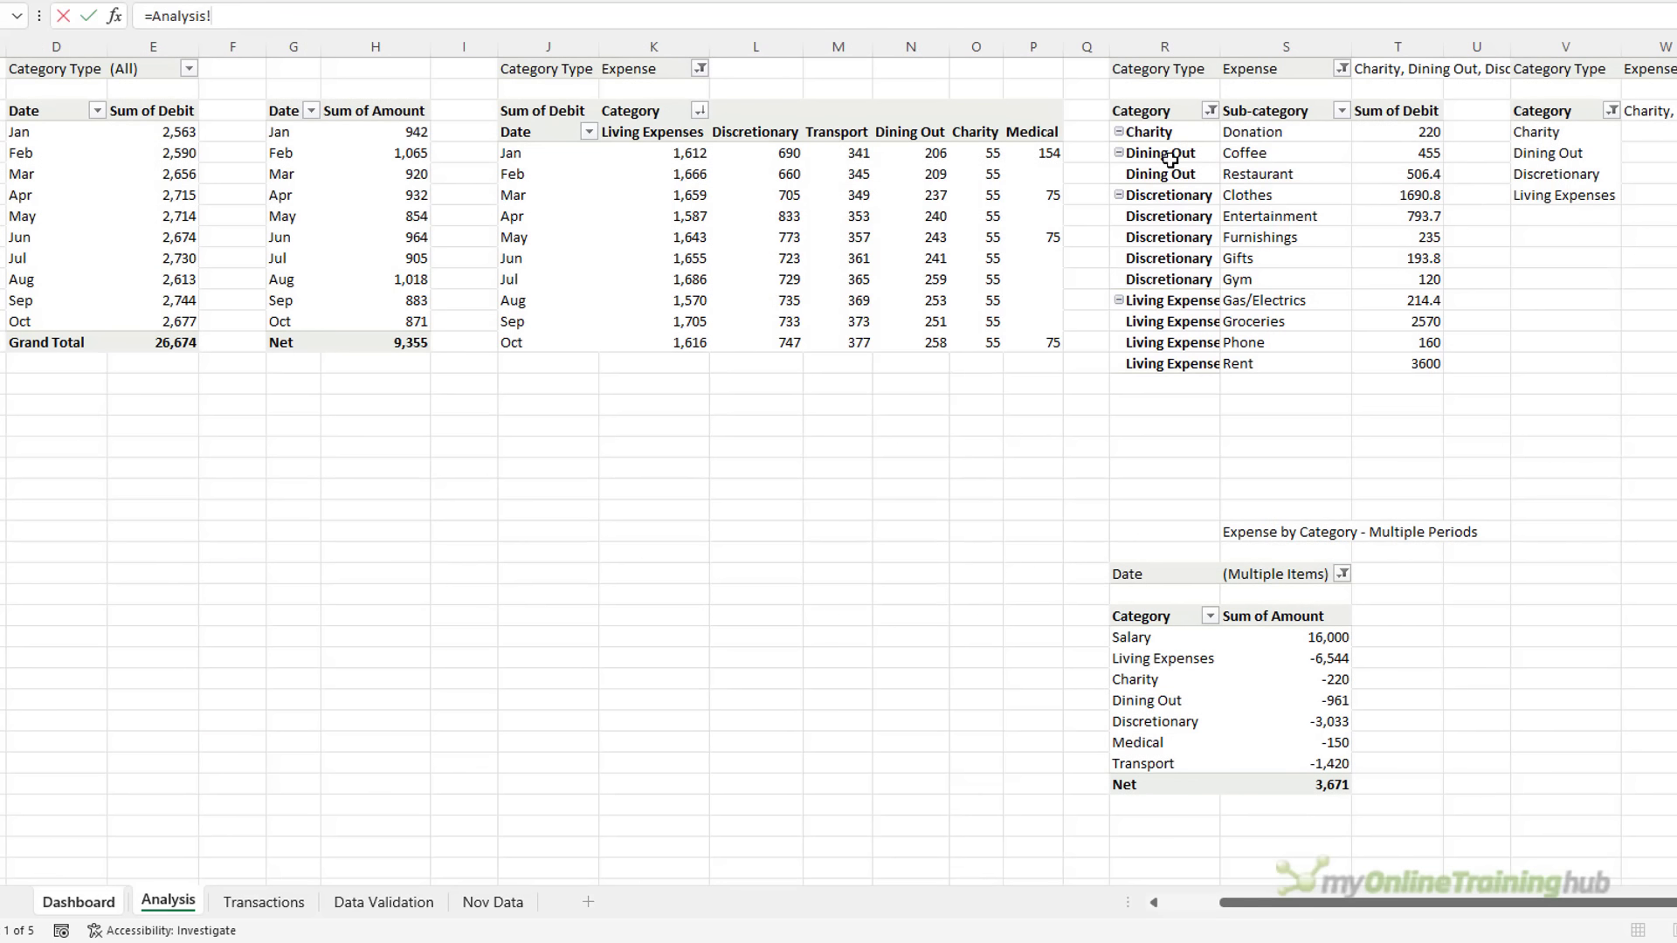
left_click(1385, 79)
key("Return")
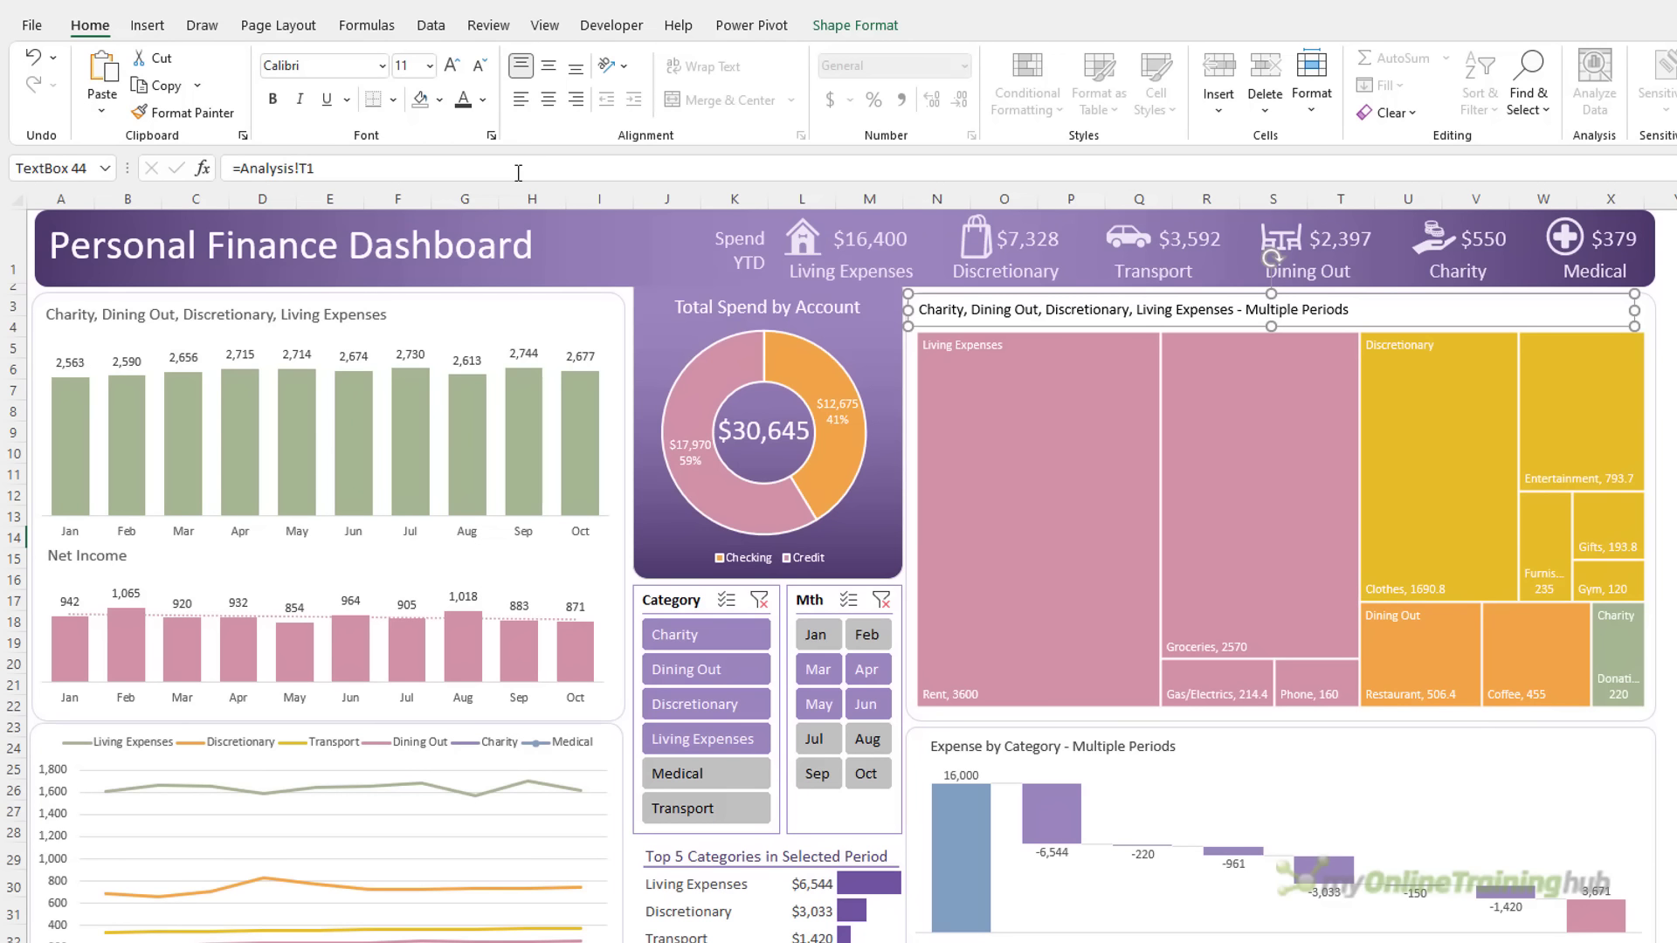
left_click(482, 65)
key("Escape")
left_click(1668, 411)
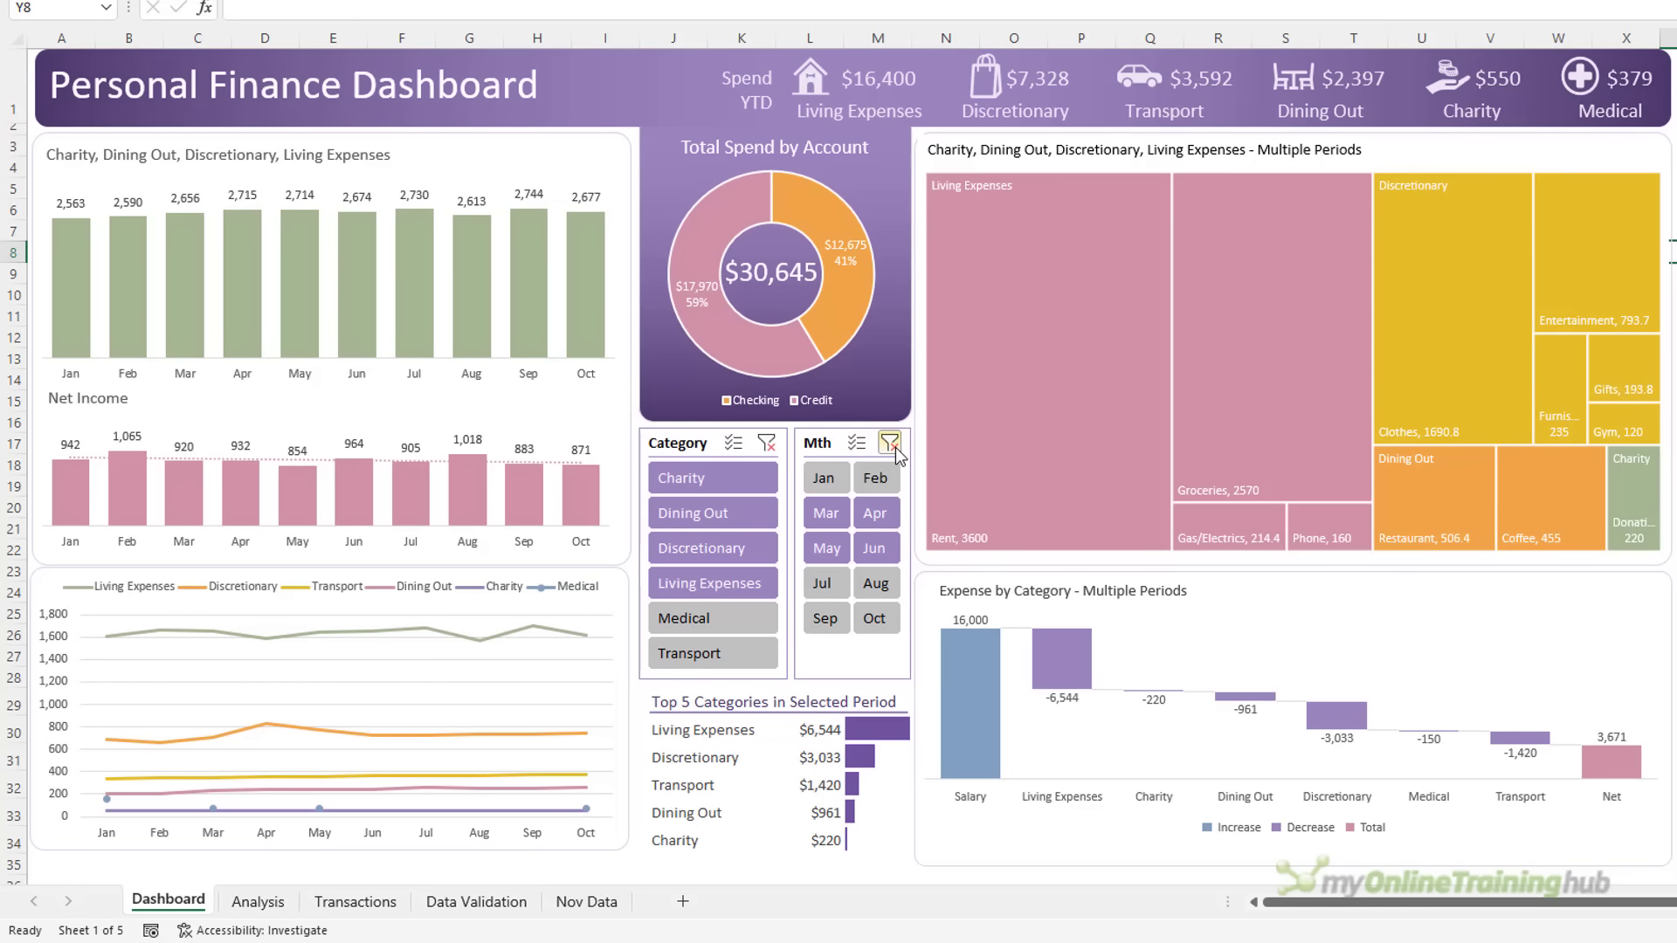
Clear the slicers, then filter to Charity through Living Expenses and Jun only
left_click(890, 444)
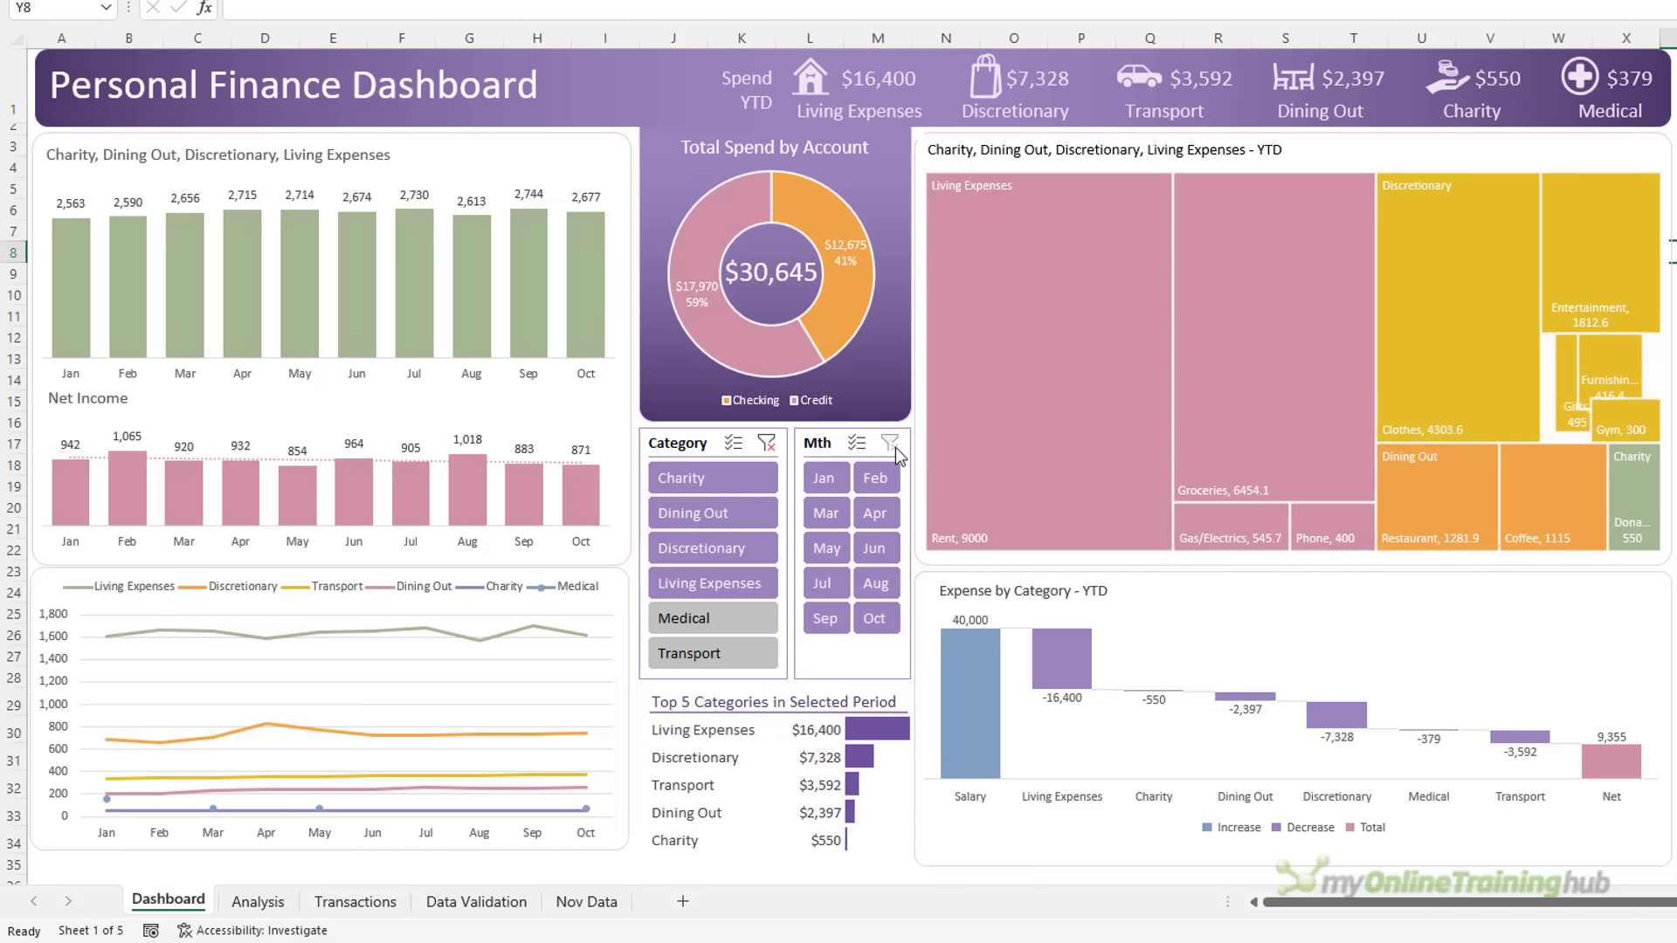
left_click(763, 445)
left_click_drag(695, 489, 702, 568)
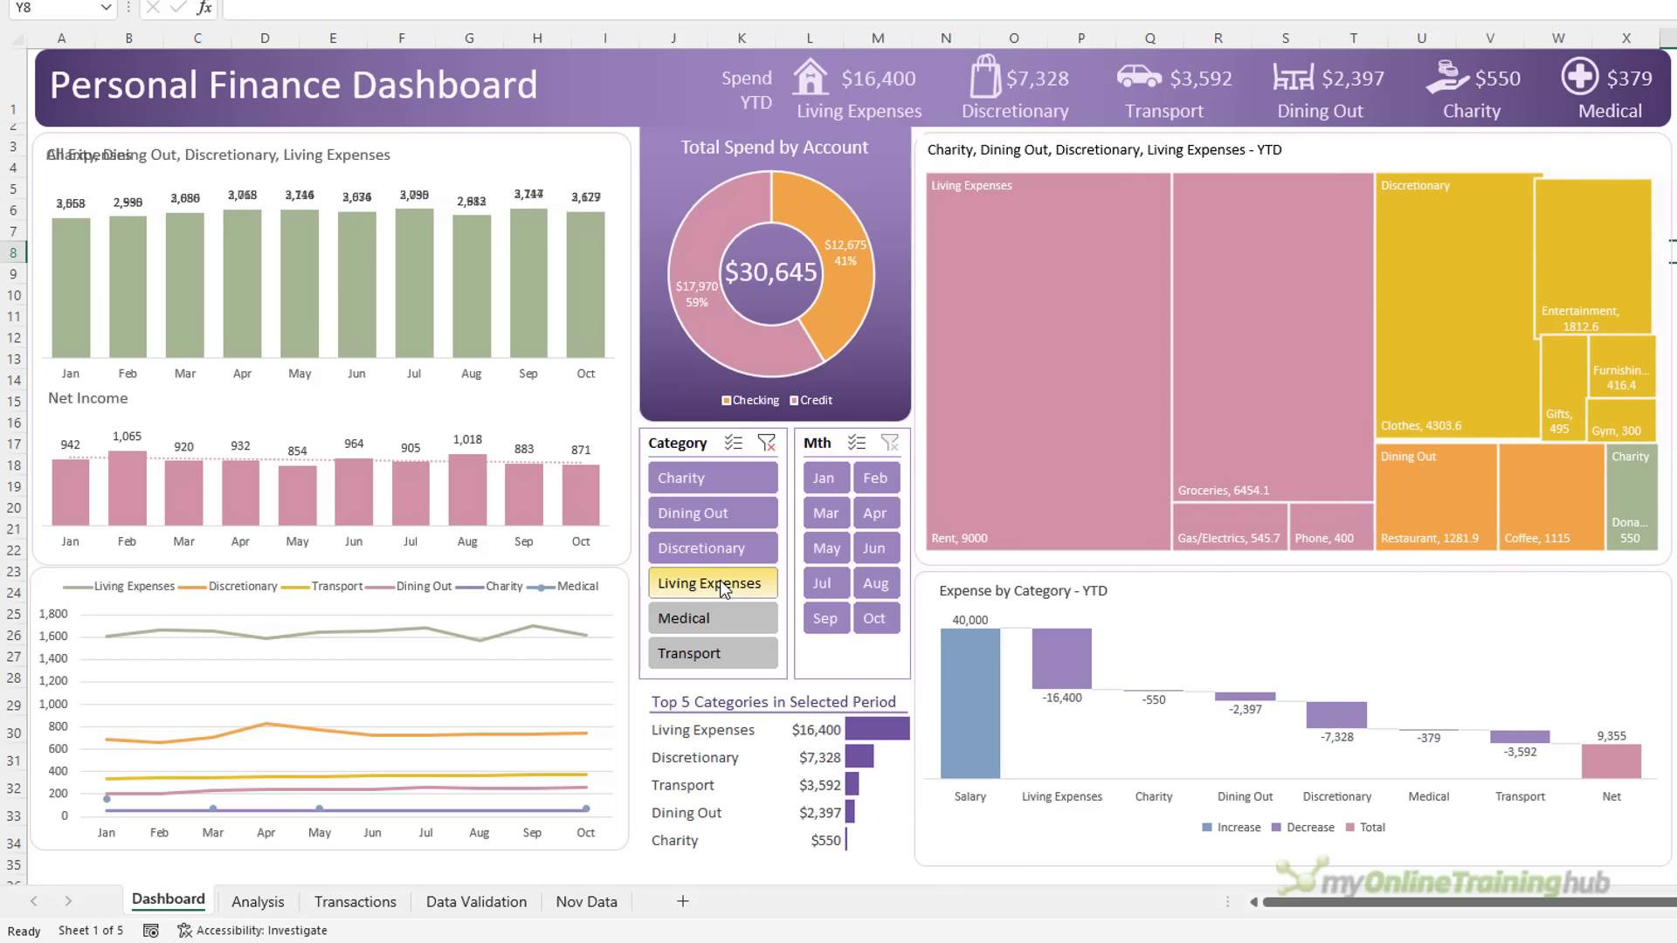
left_click_drag(826, 513, 870, 559)
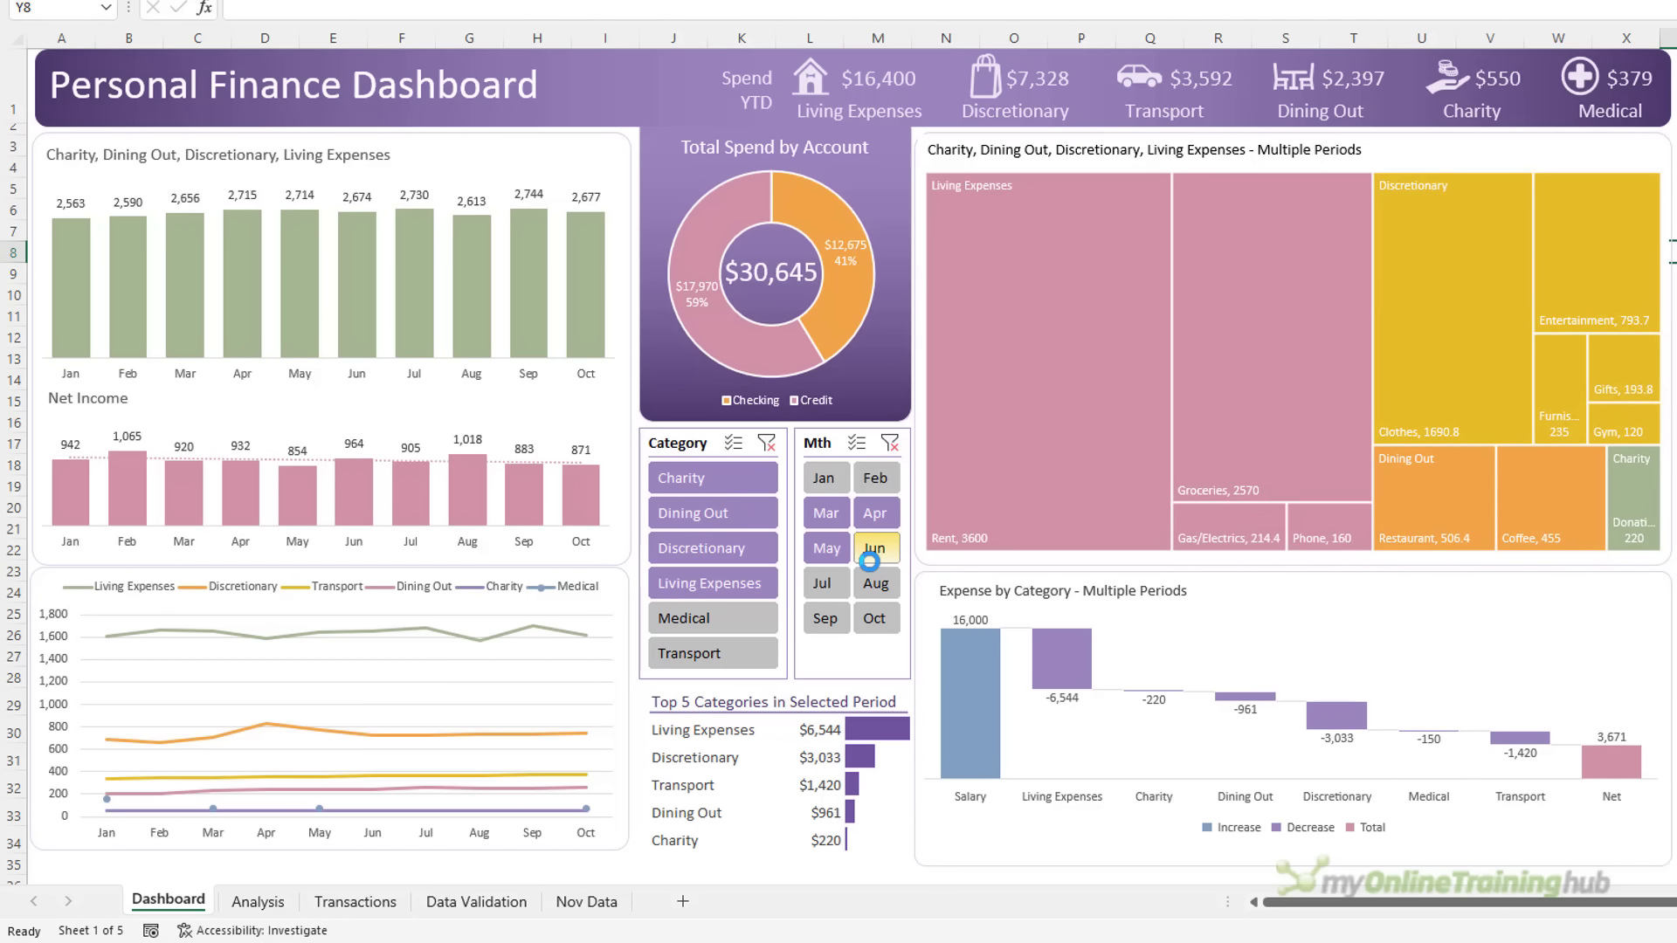
left_click(869, 561)
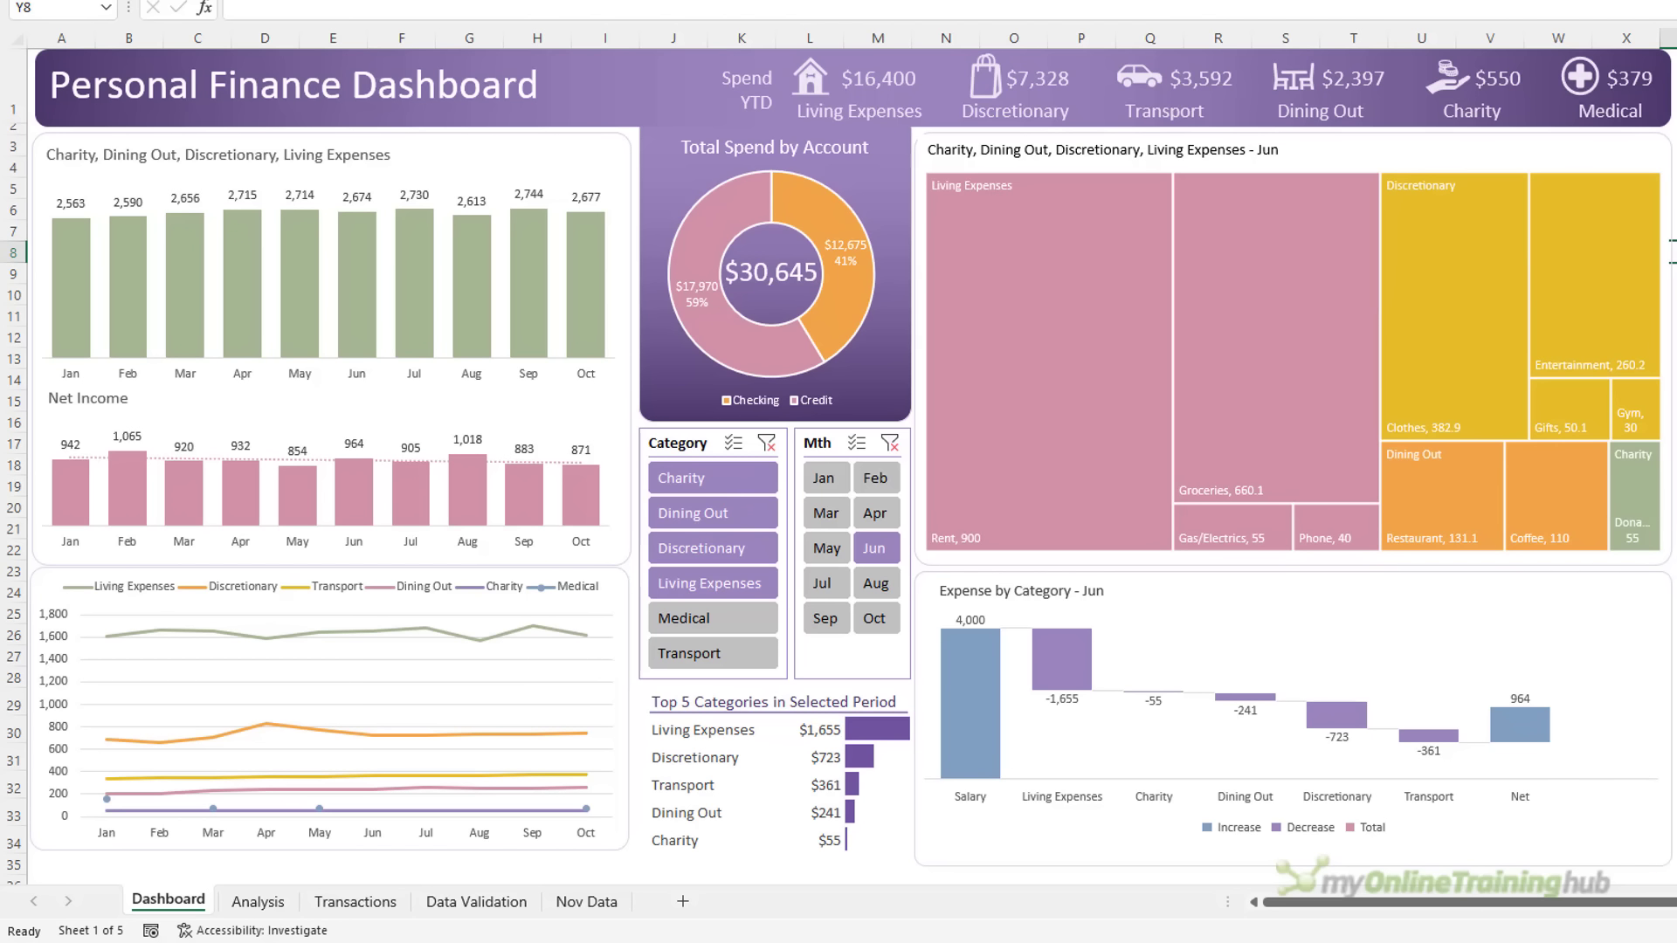
Copy the whole November table on the Nov Data sheet, starting from A2
left_click(572, 903)
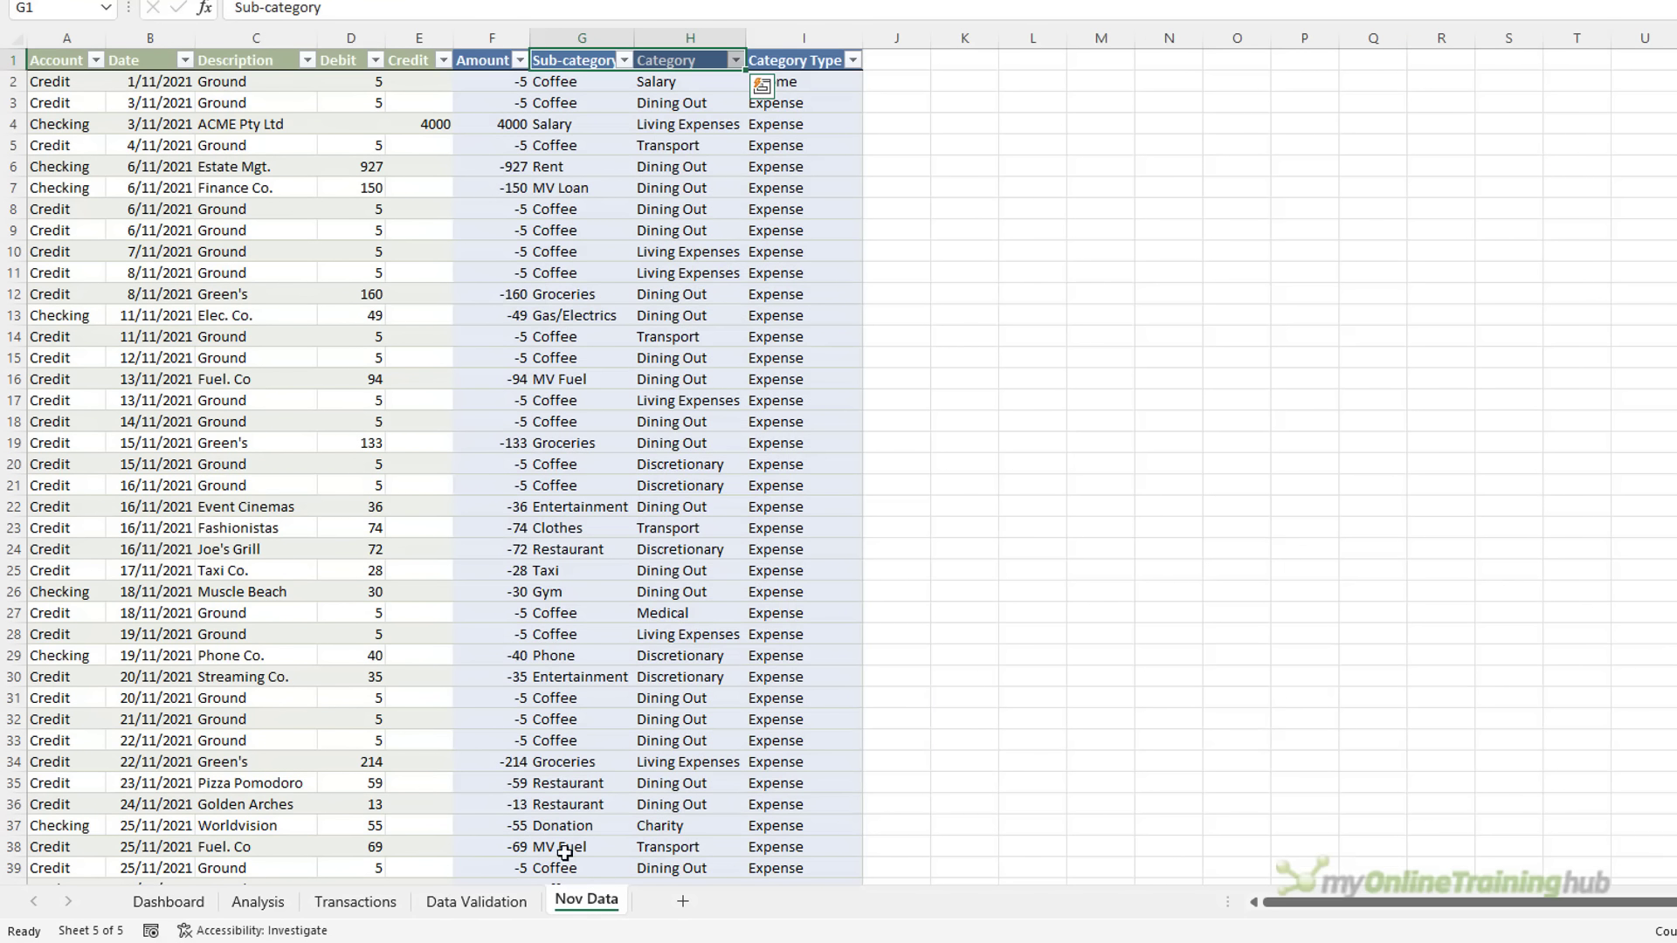
left_click(257, 81)
left_click(552, 98)
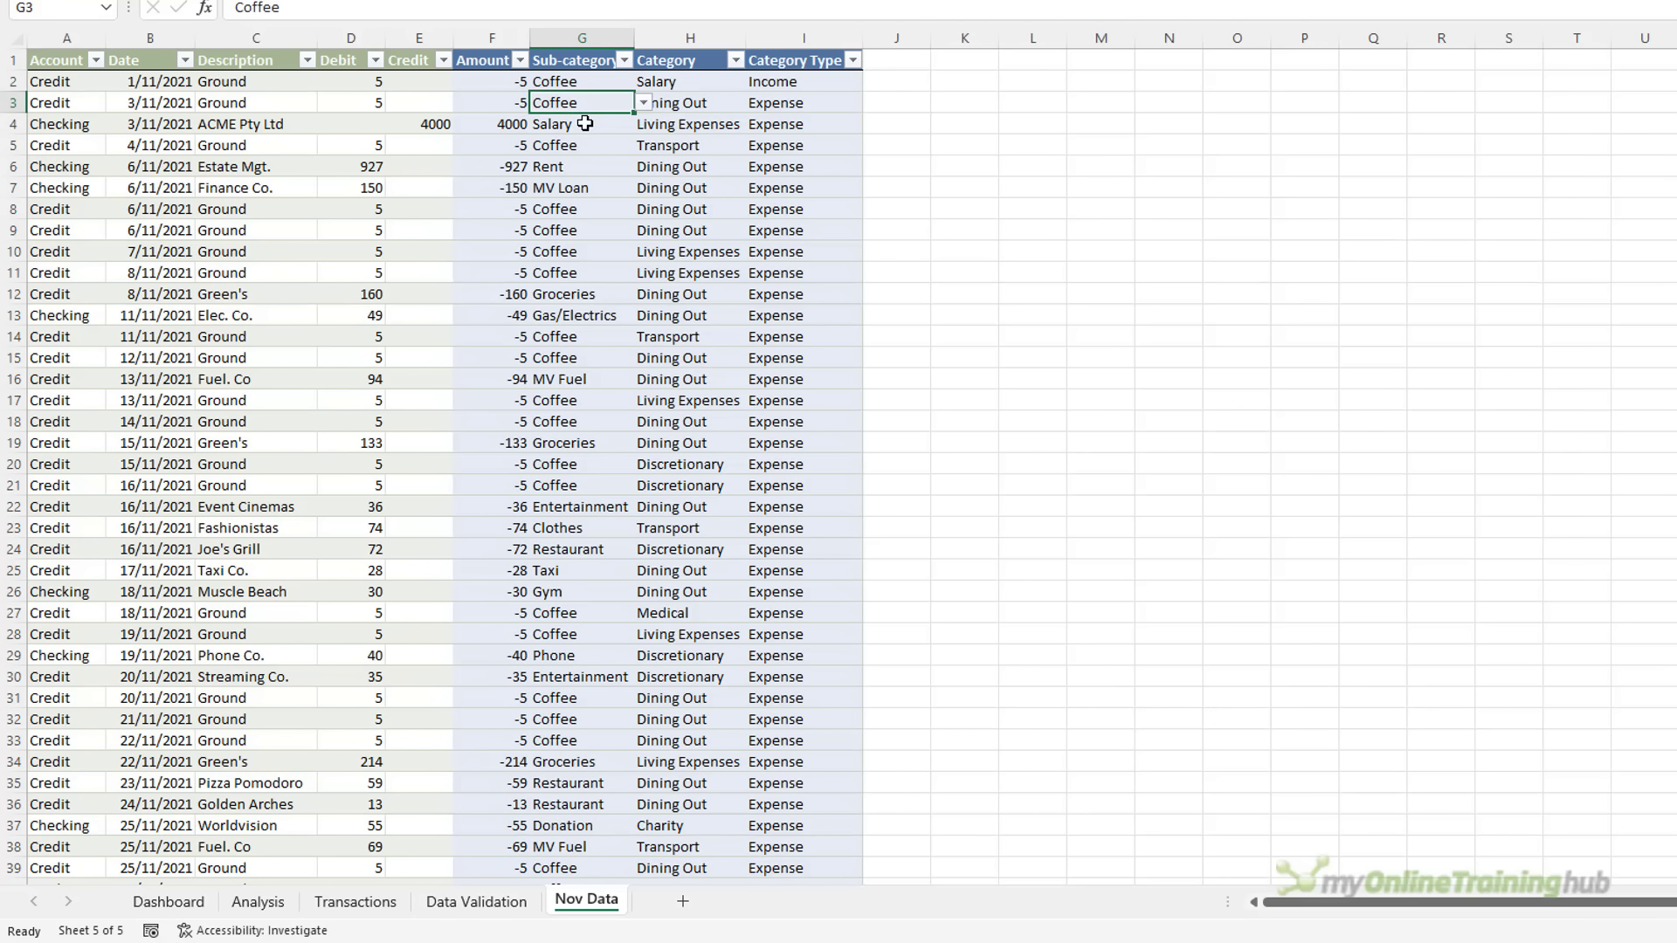
left_click(72, 83)
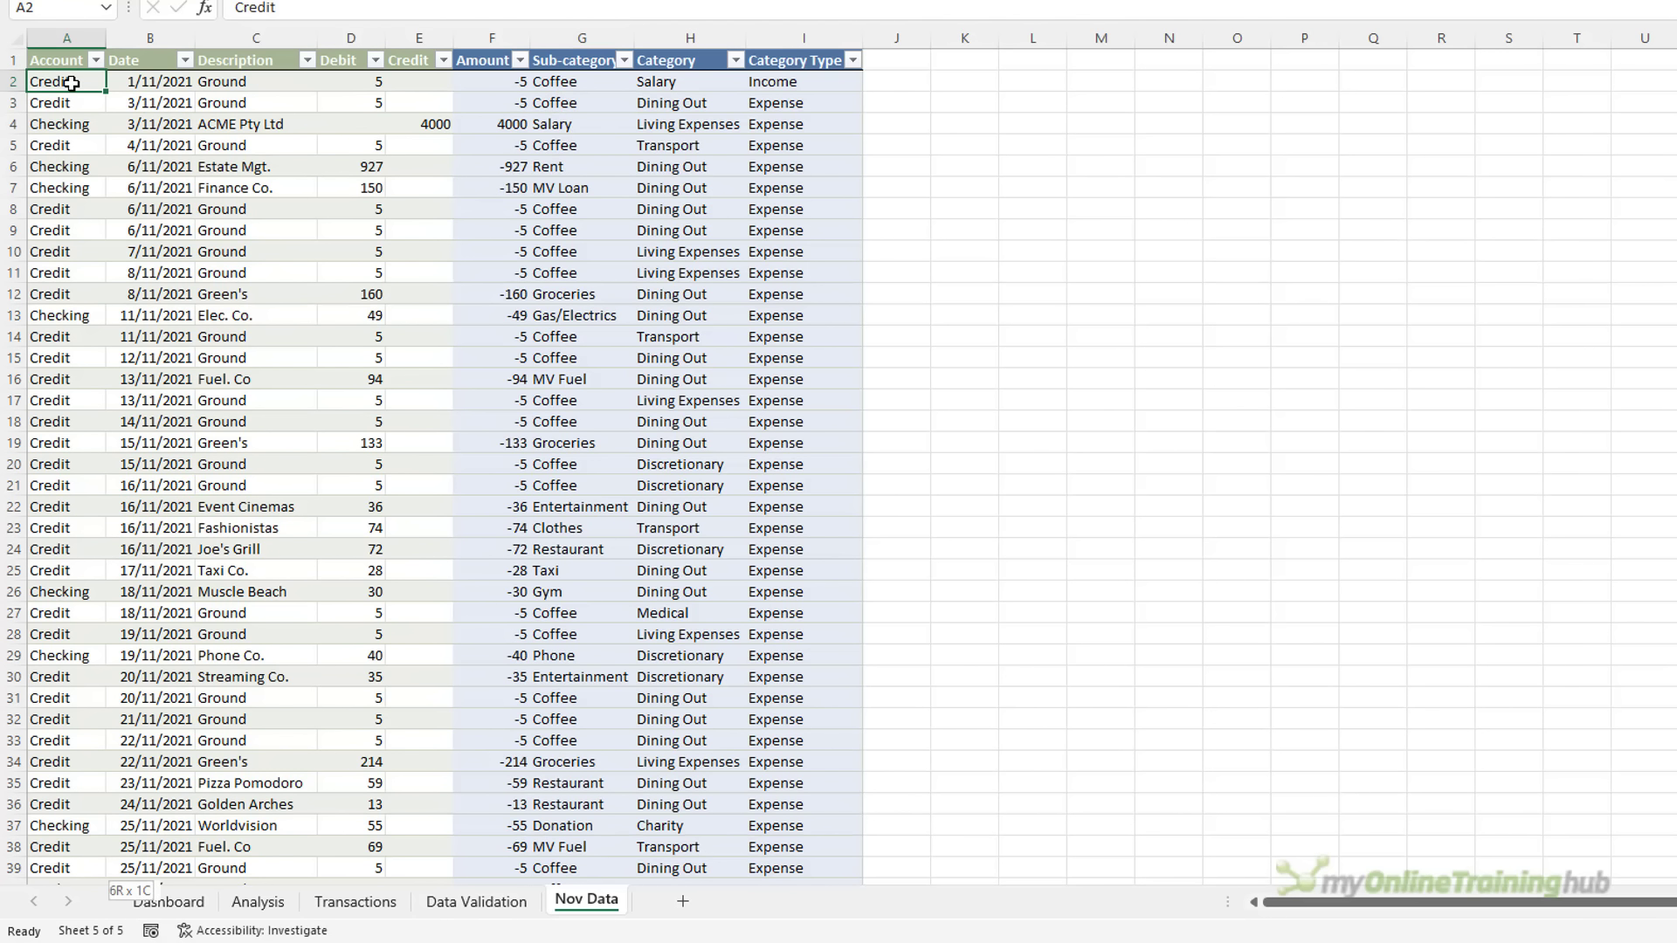
key("ctrl+shift+Down")
key("shift+Right")
key("shift+Right")
key("shift+Right")
key("shift+Right")
key("shift+Right")
key("shift+Right")
key("shift+Right")
key("shift+Right")
key("ctrl+c")
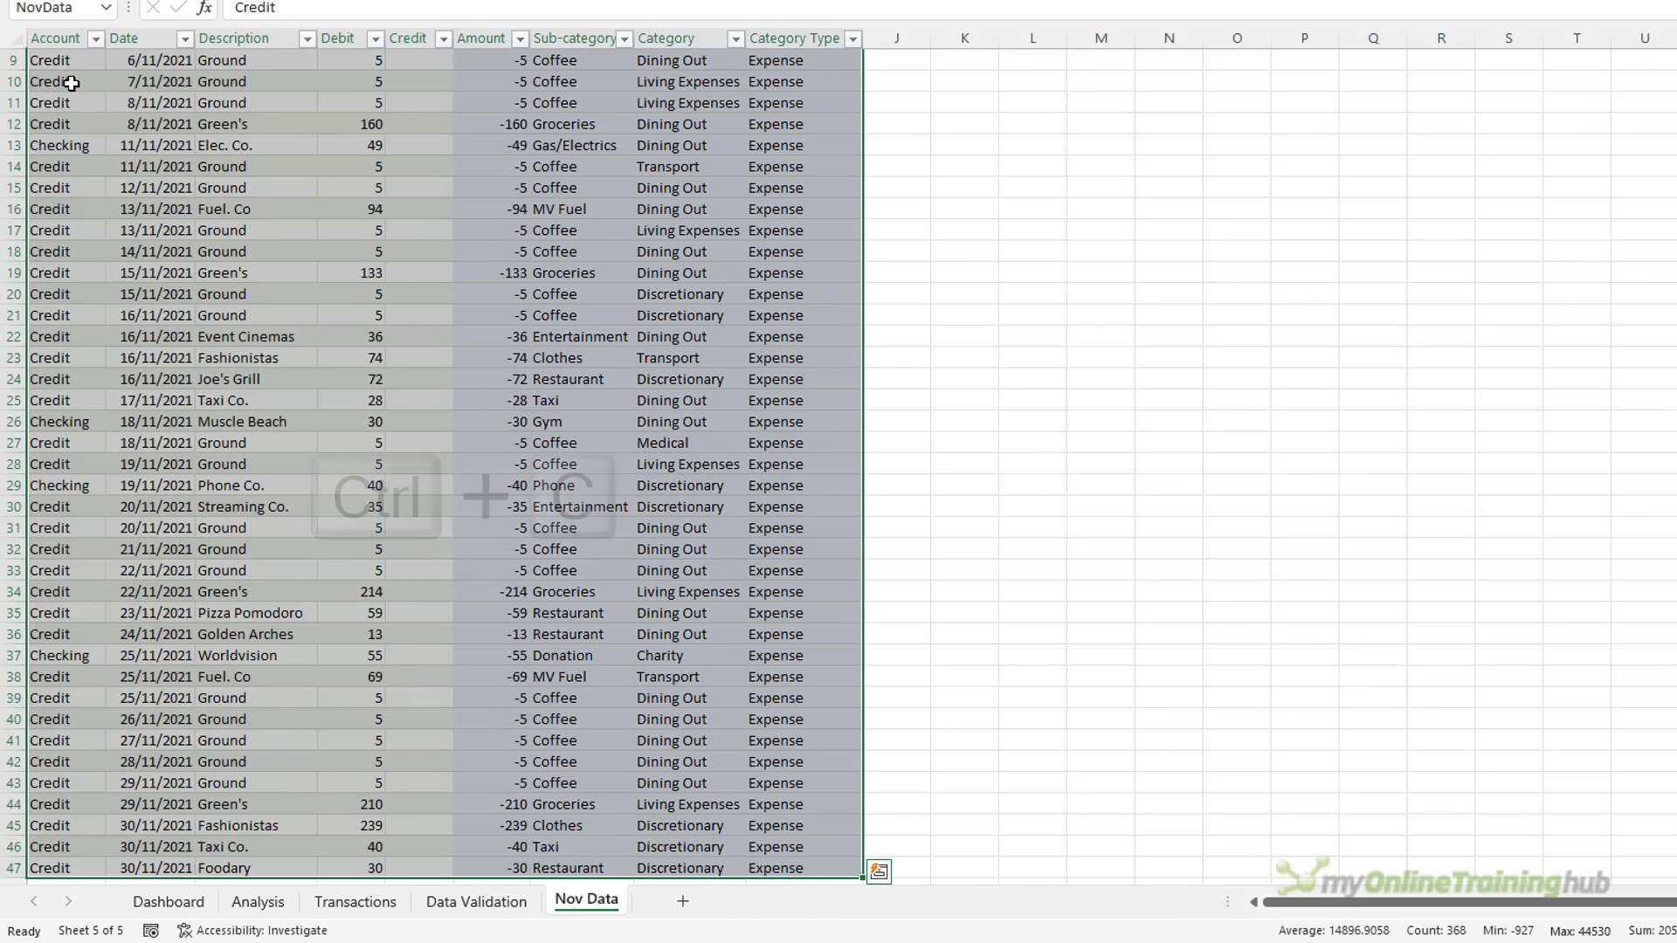
scroll(433, 246, "up", 3)
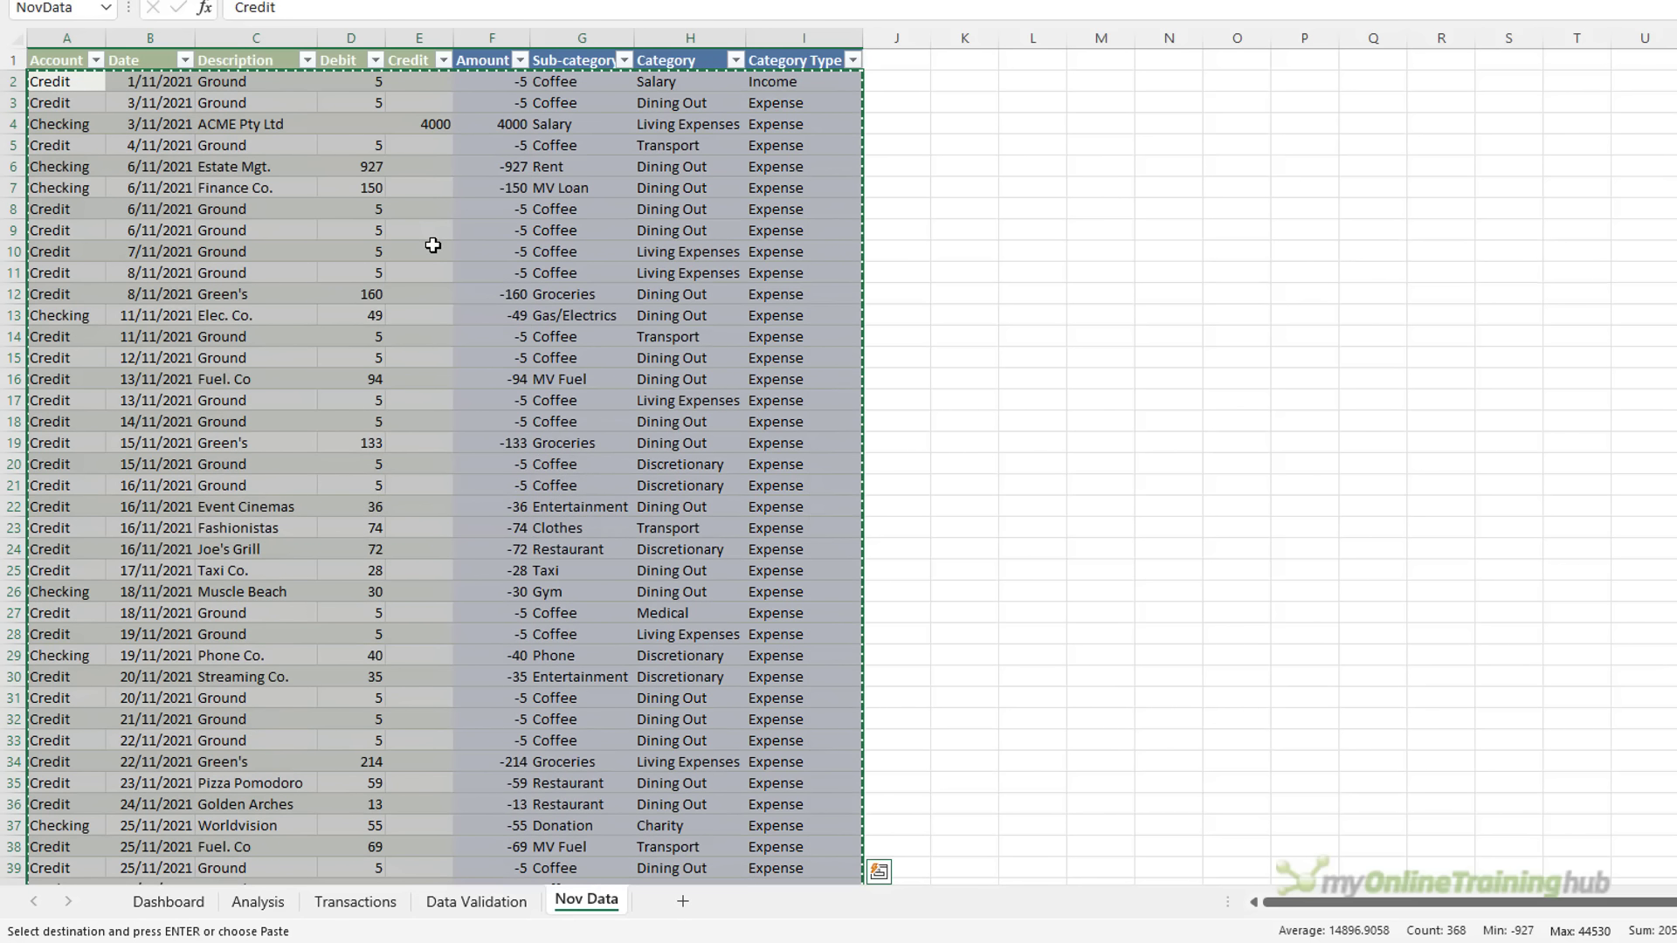
left_click(333, 904)
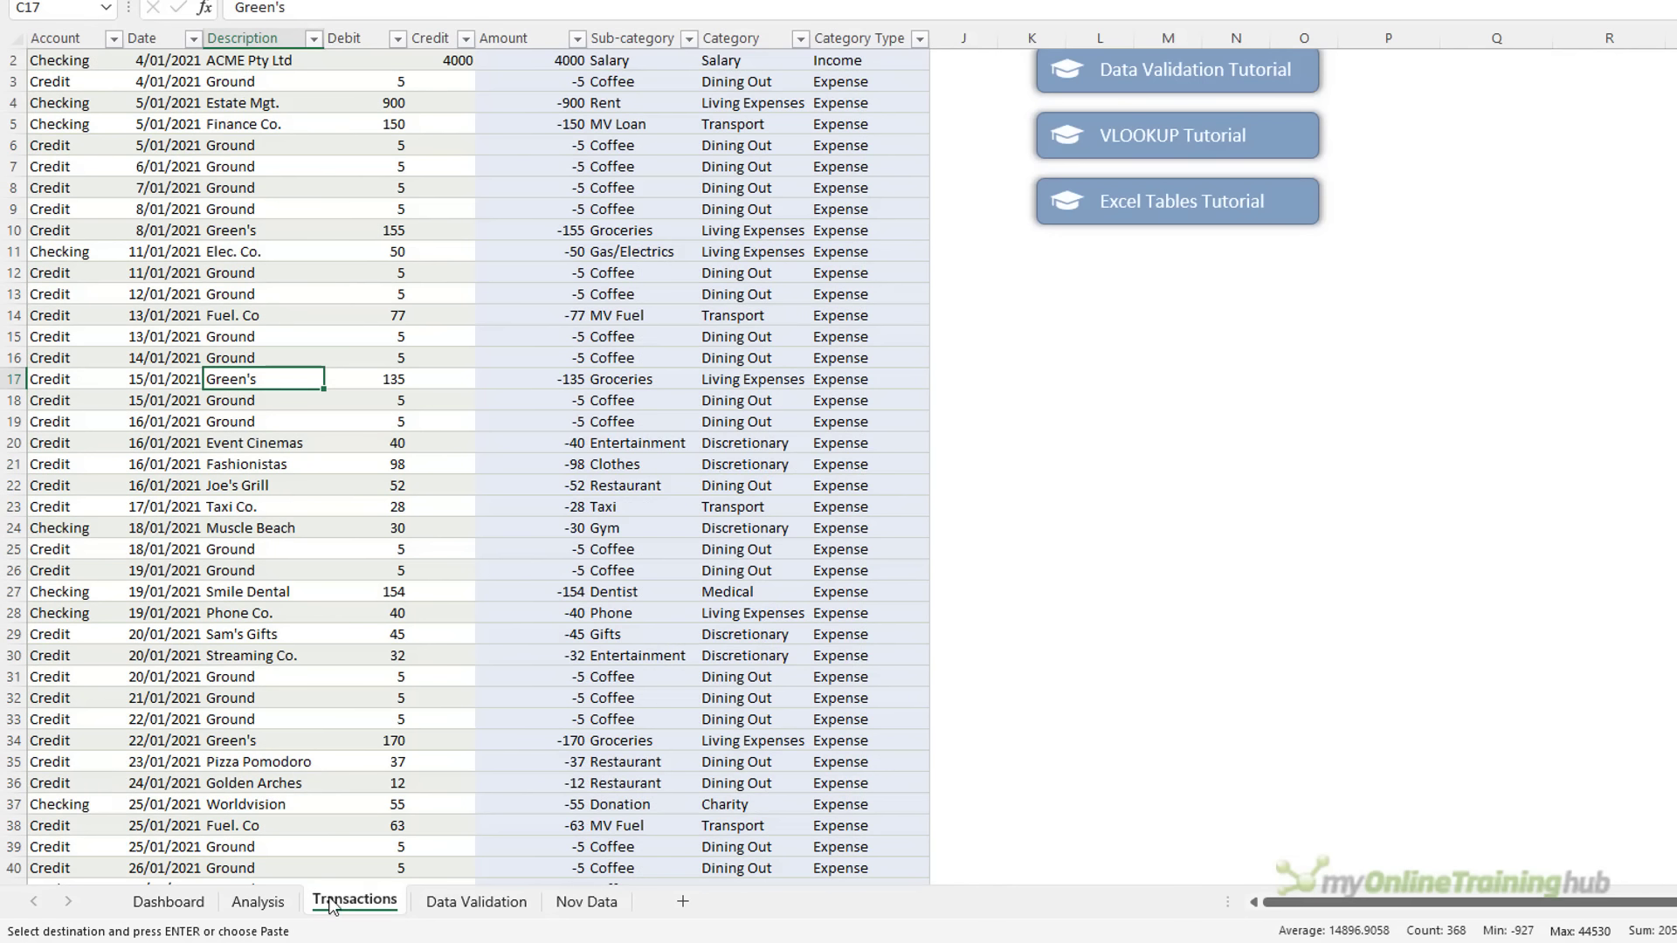
Paste the November rows at A488 in Transactions, extending the table to row 533
left_click(48, 782)
key("ctrl+Down")
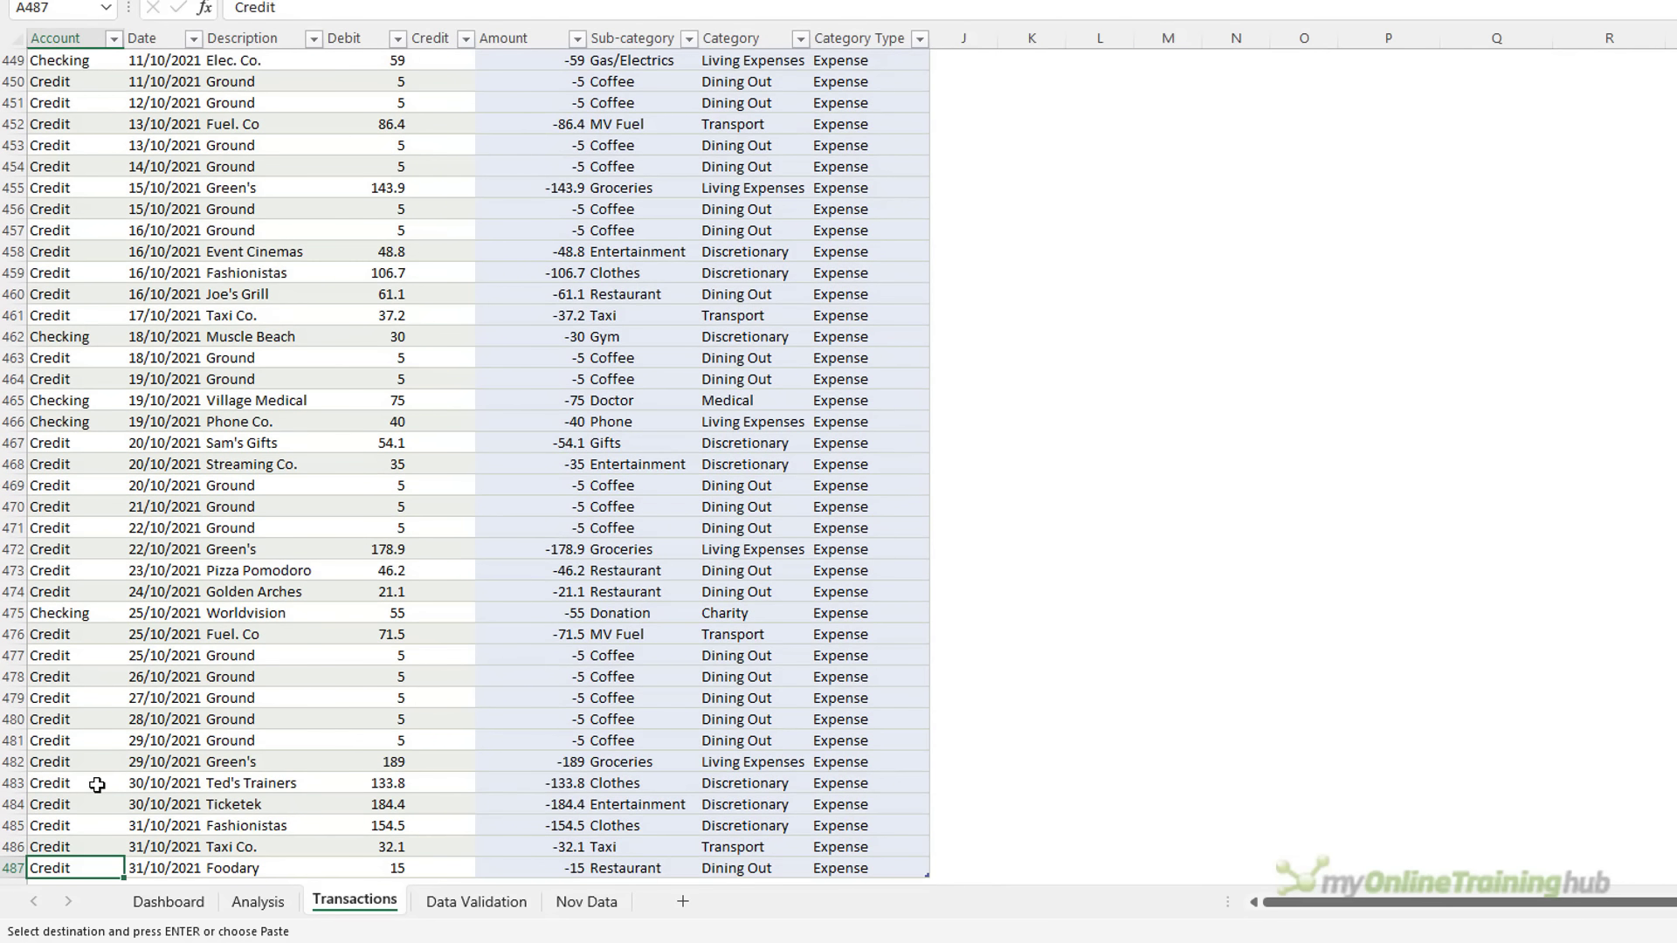
scroll(97, 785, "down", 4)
left_click(76, 633)
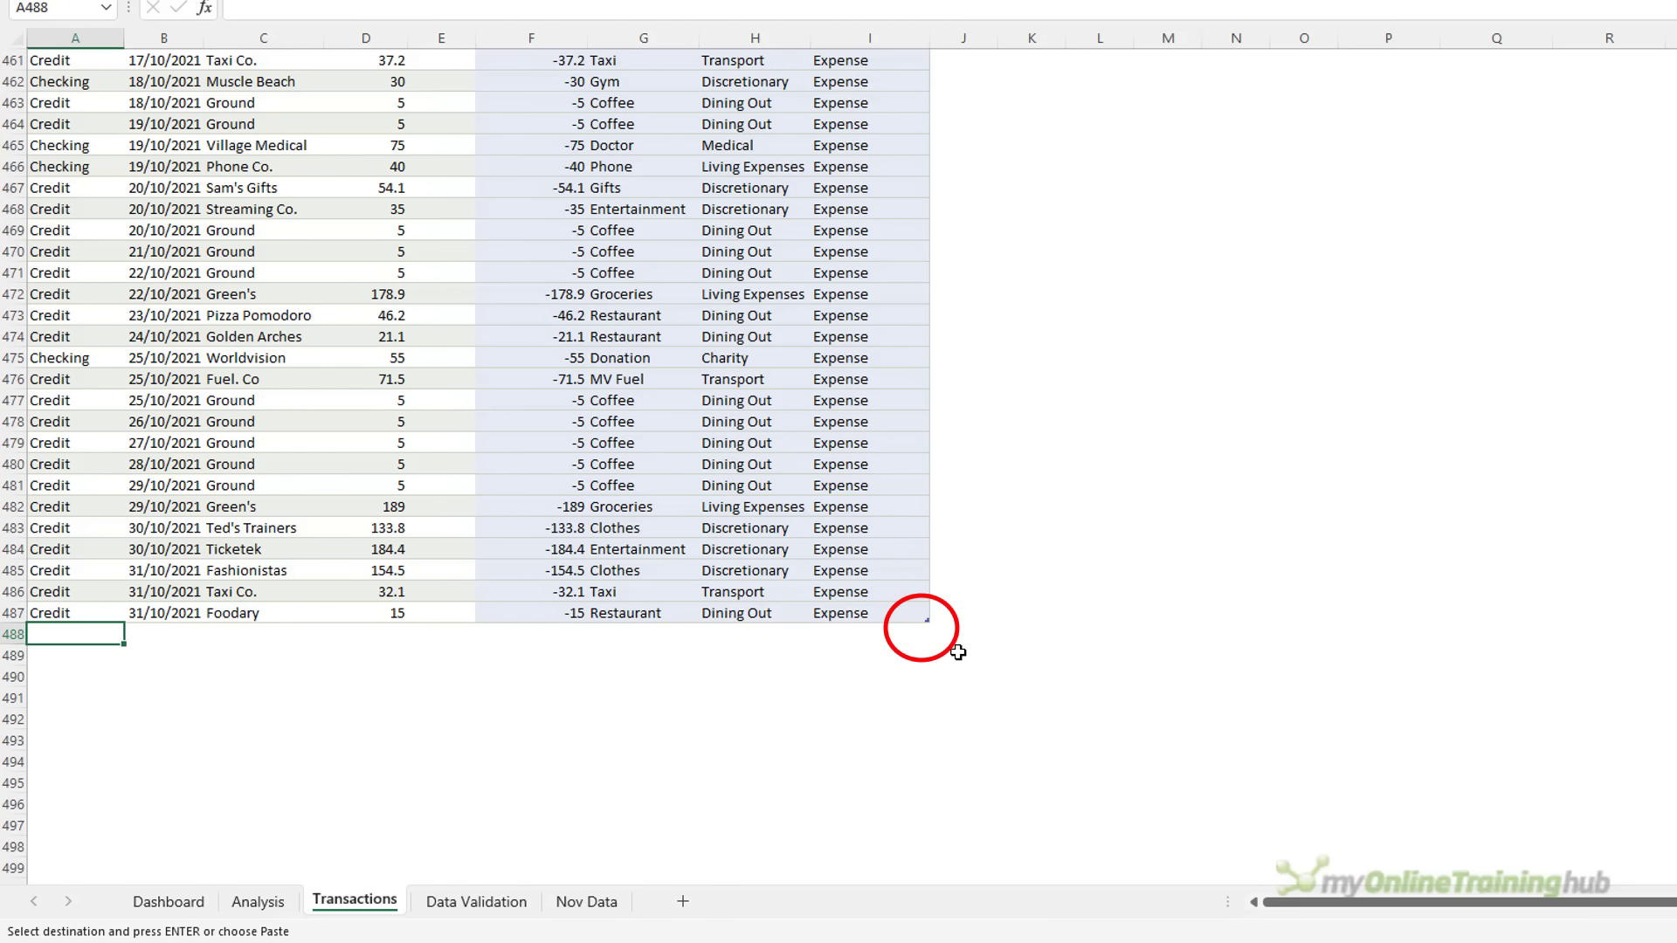
key("ctrl+v")
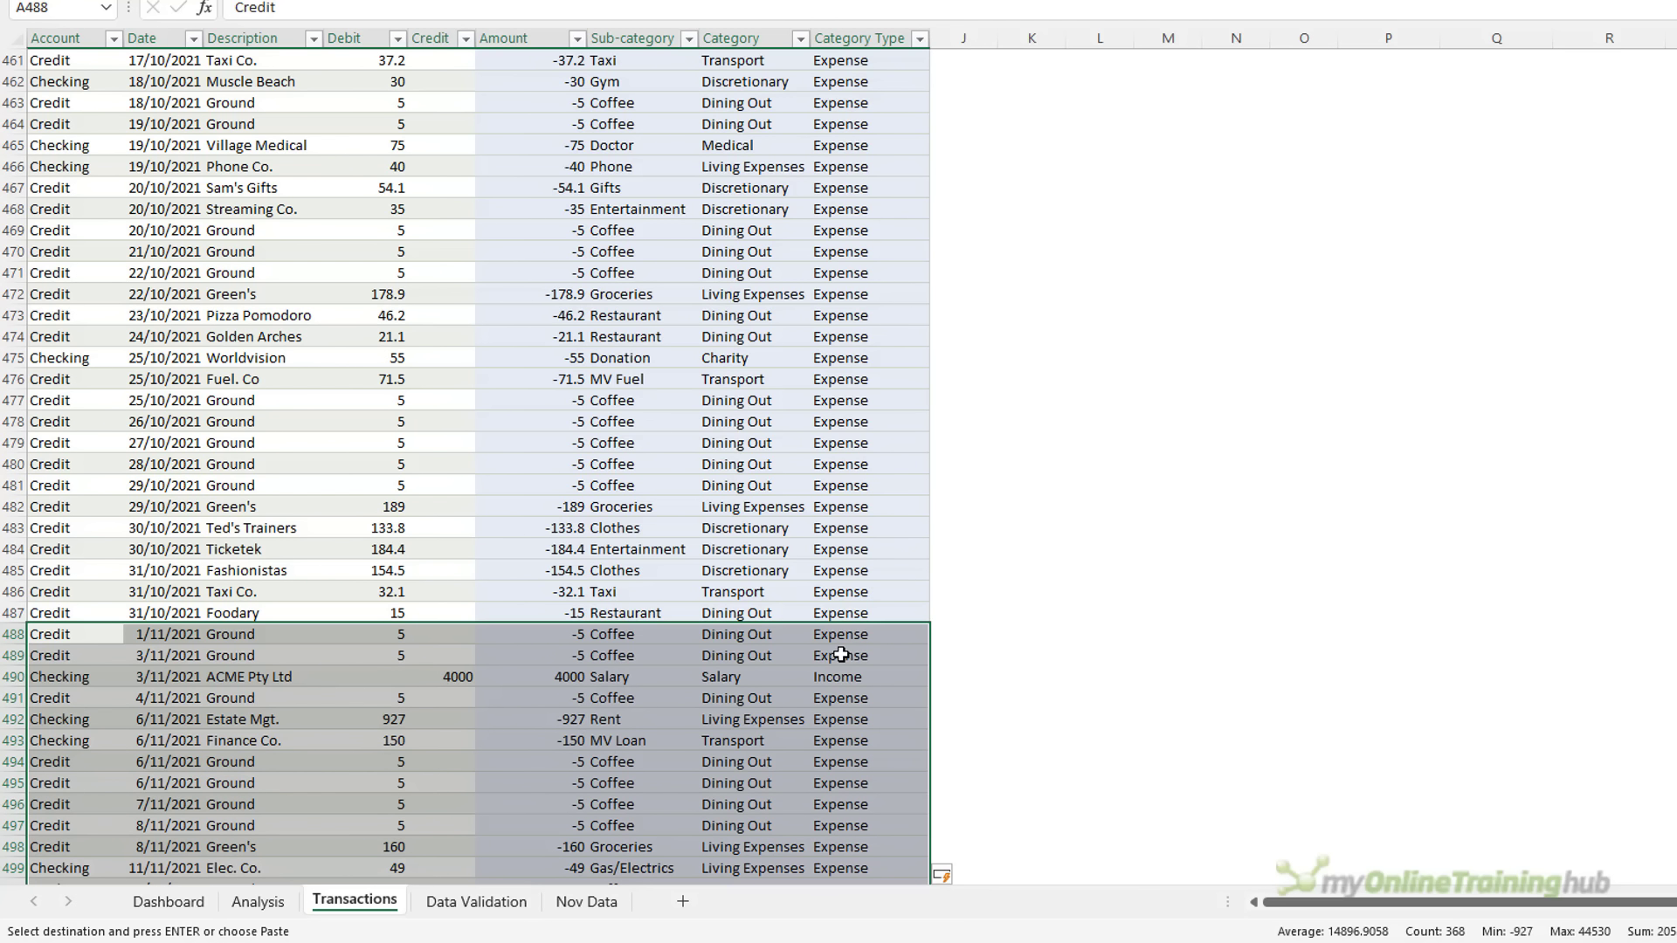
key("ctrl+Down")
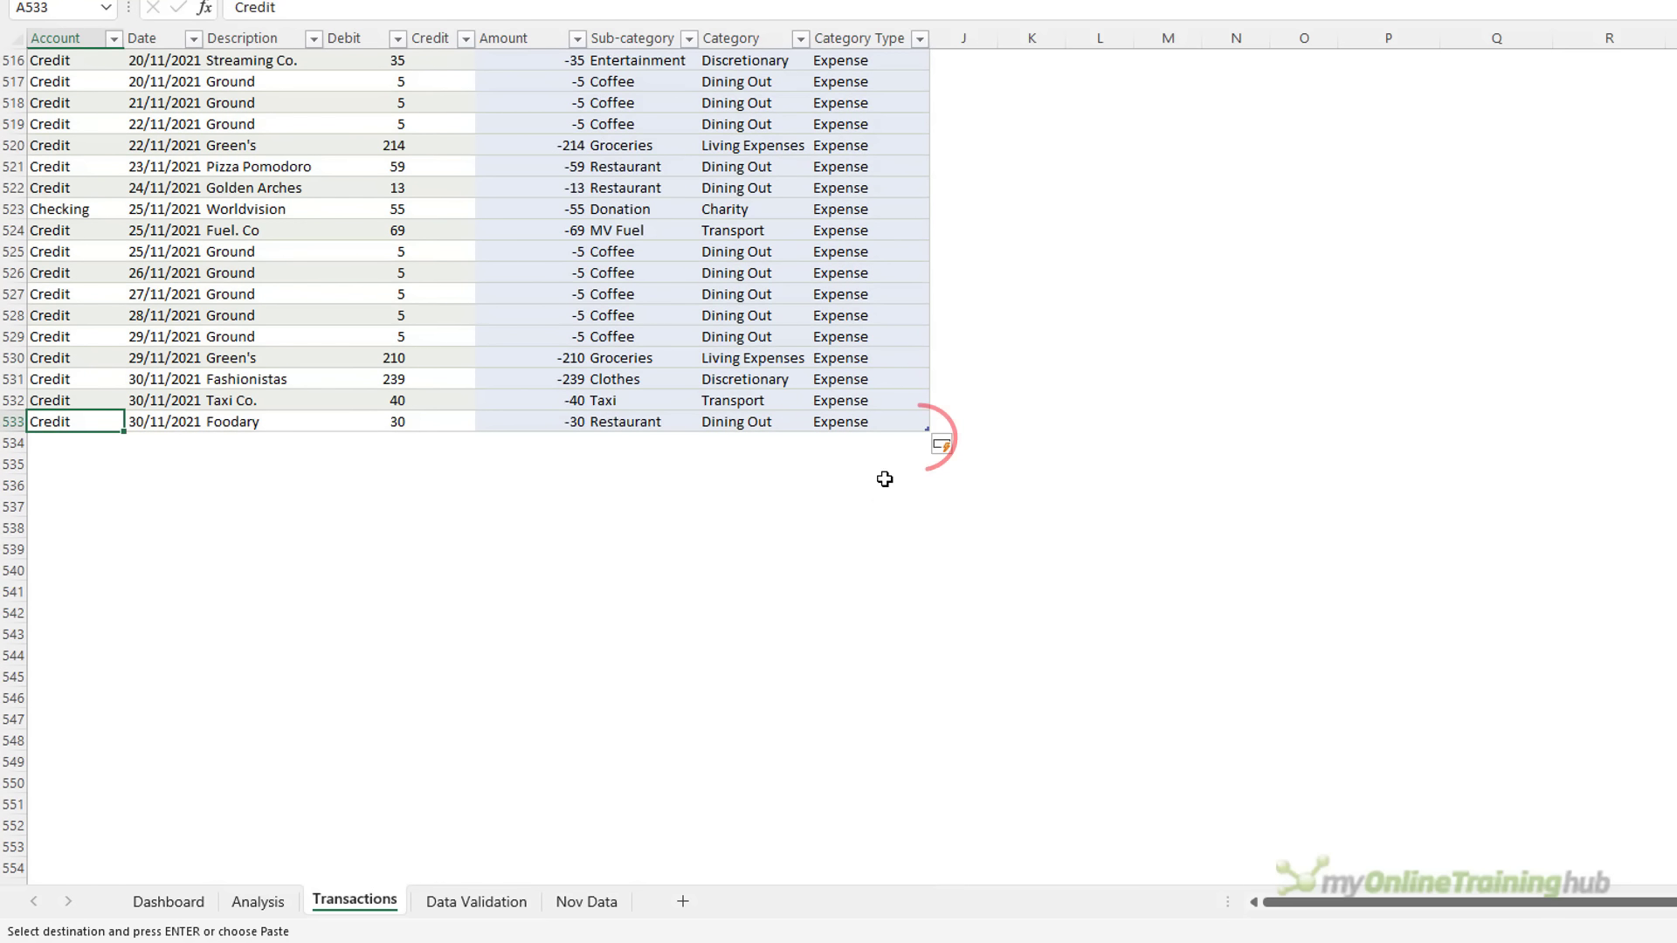
left_click(896, 442)
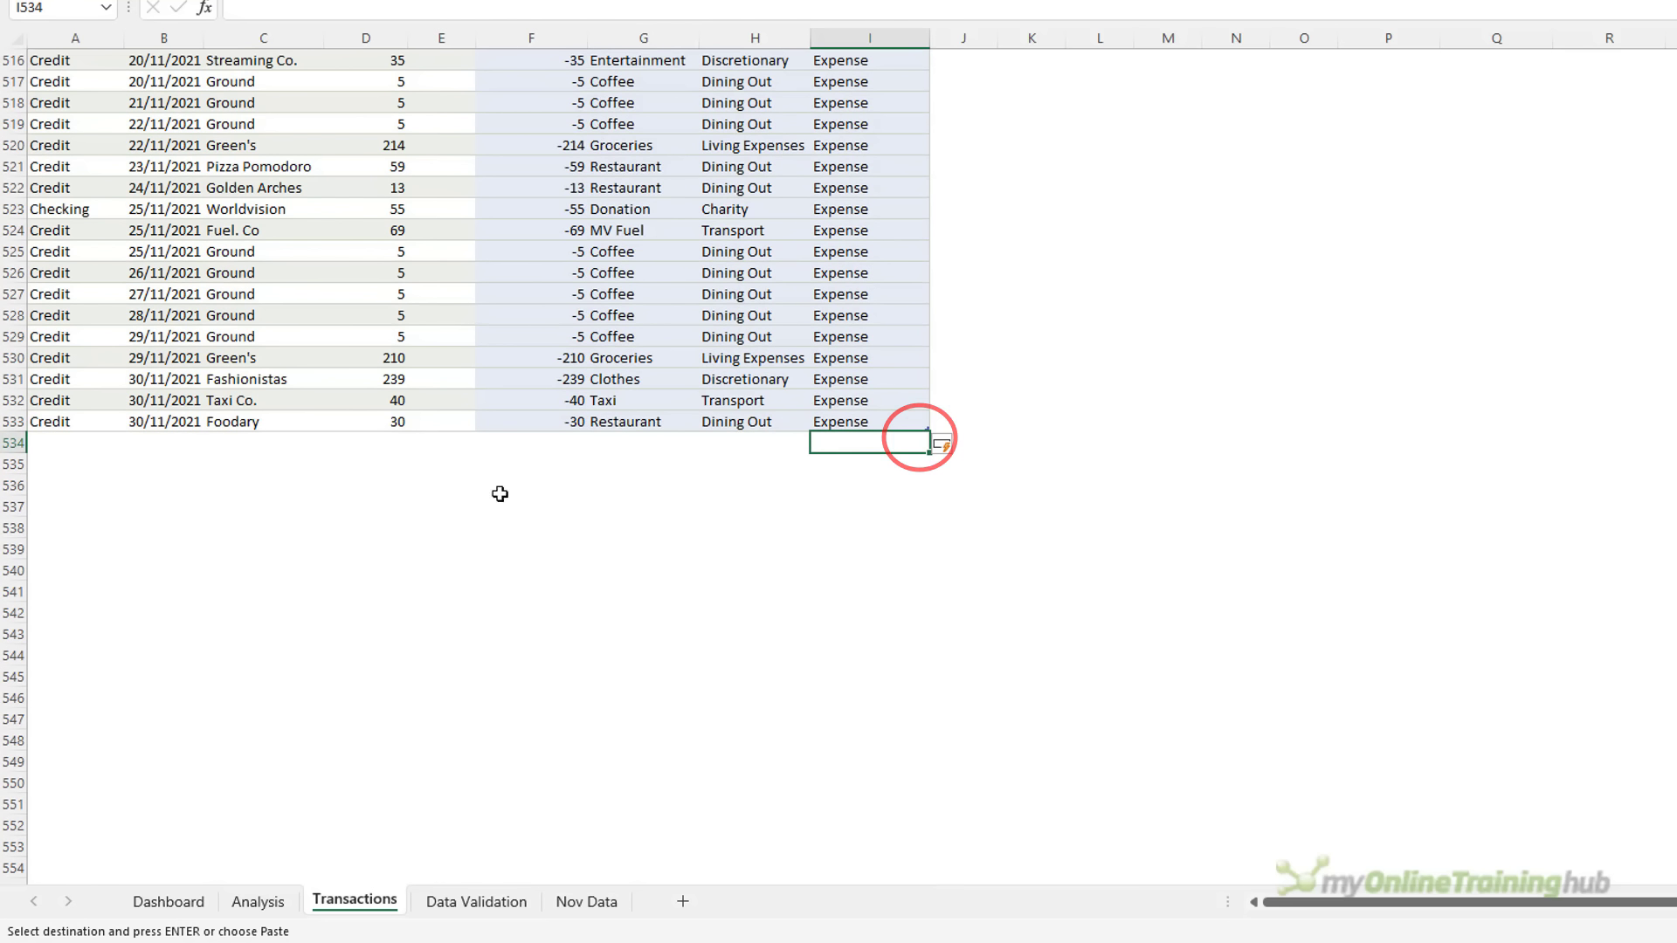
left_click(260, 901)
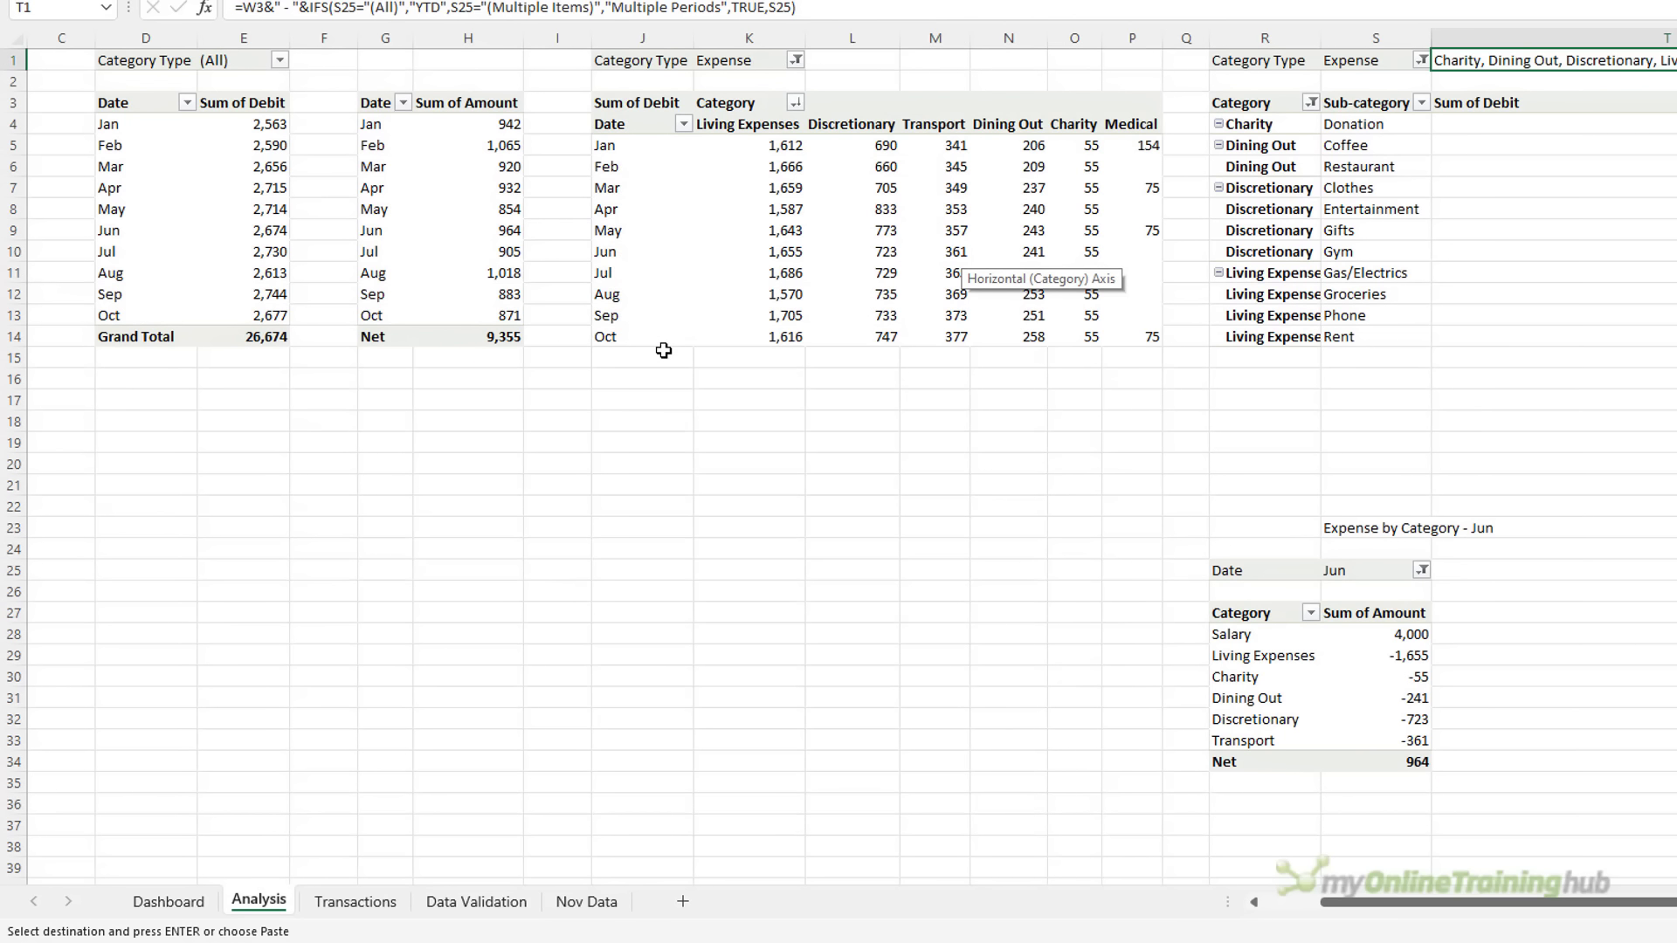
Jump to the top of Analysis with Ctrl+Home and return to the Dashboard, still showing Jan–Oct
key("ctrl+Home")
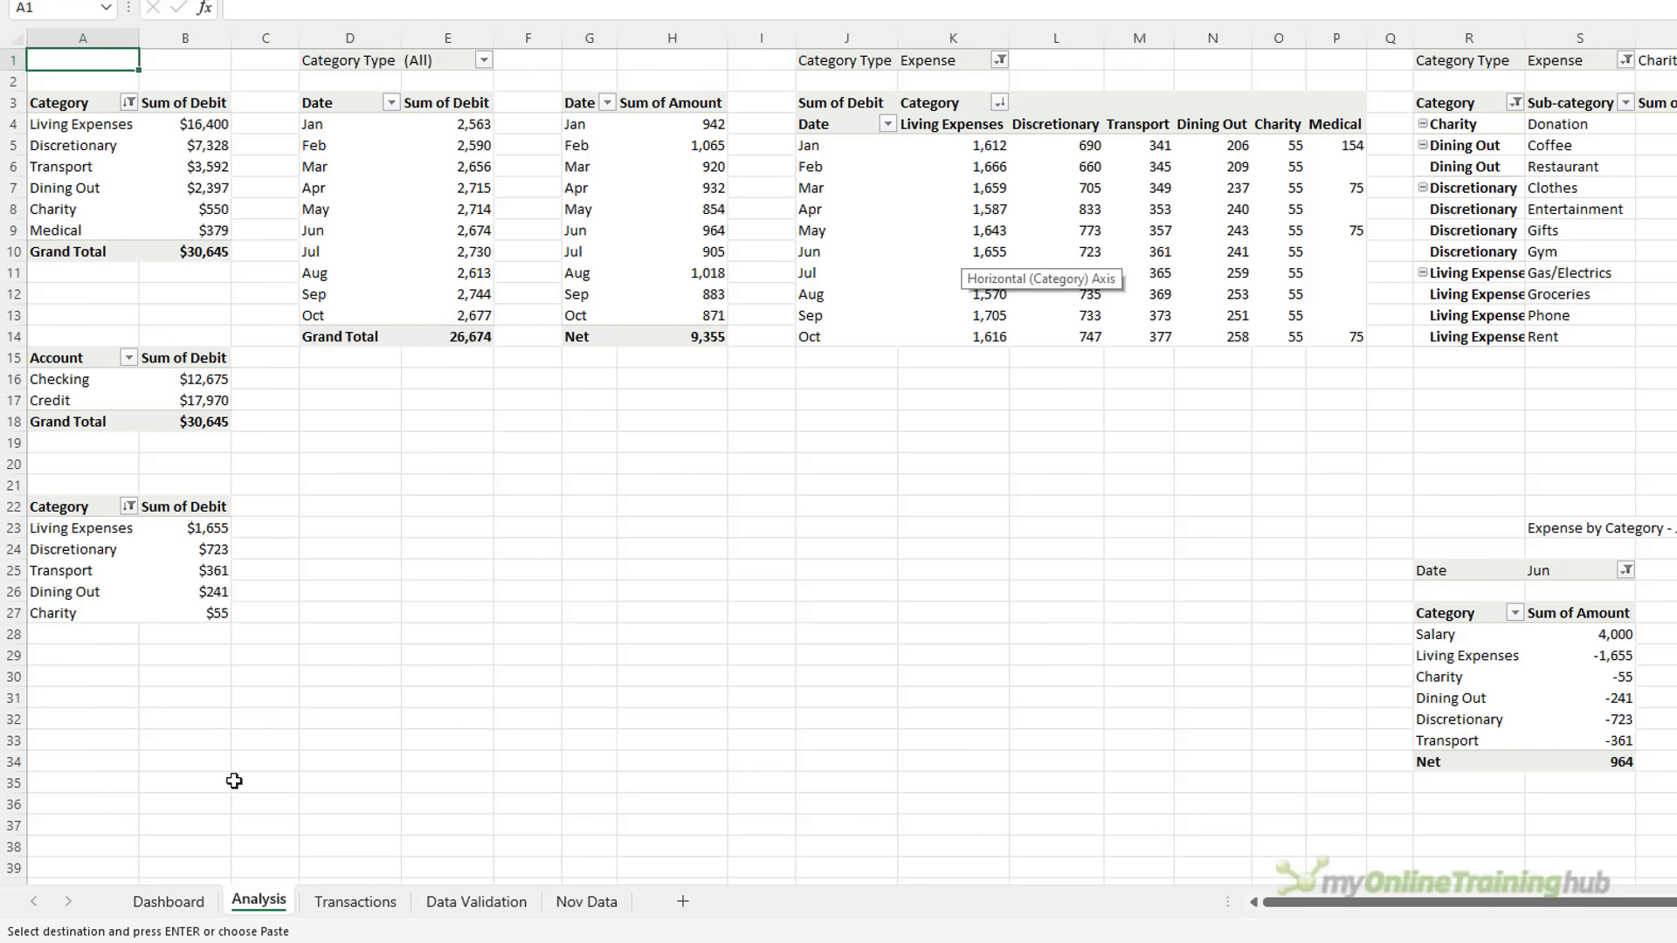
left_click(173, 904)
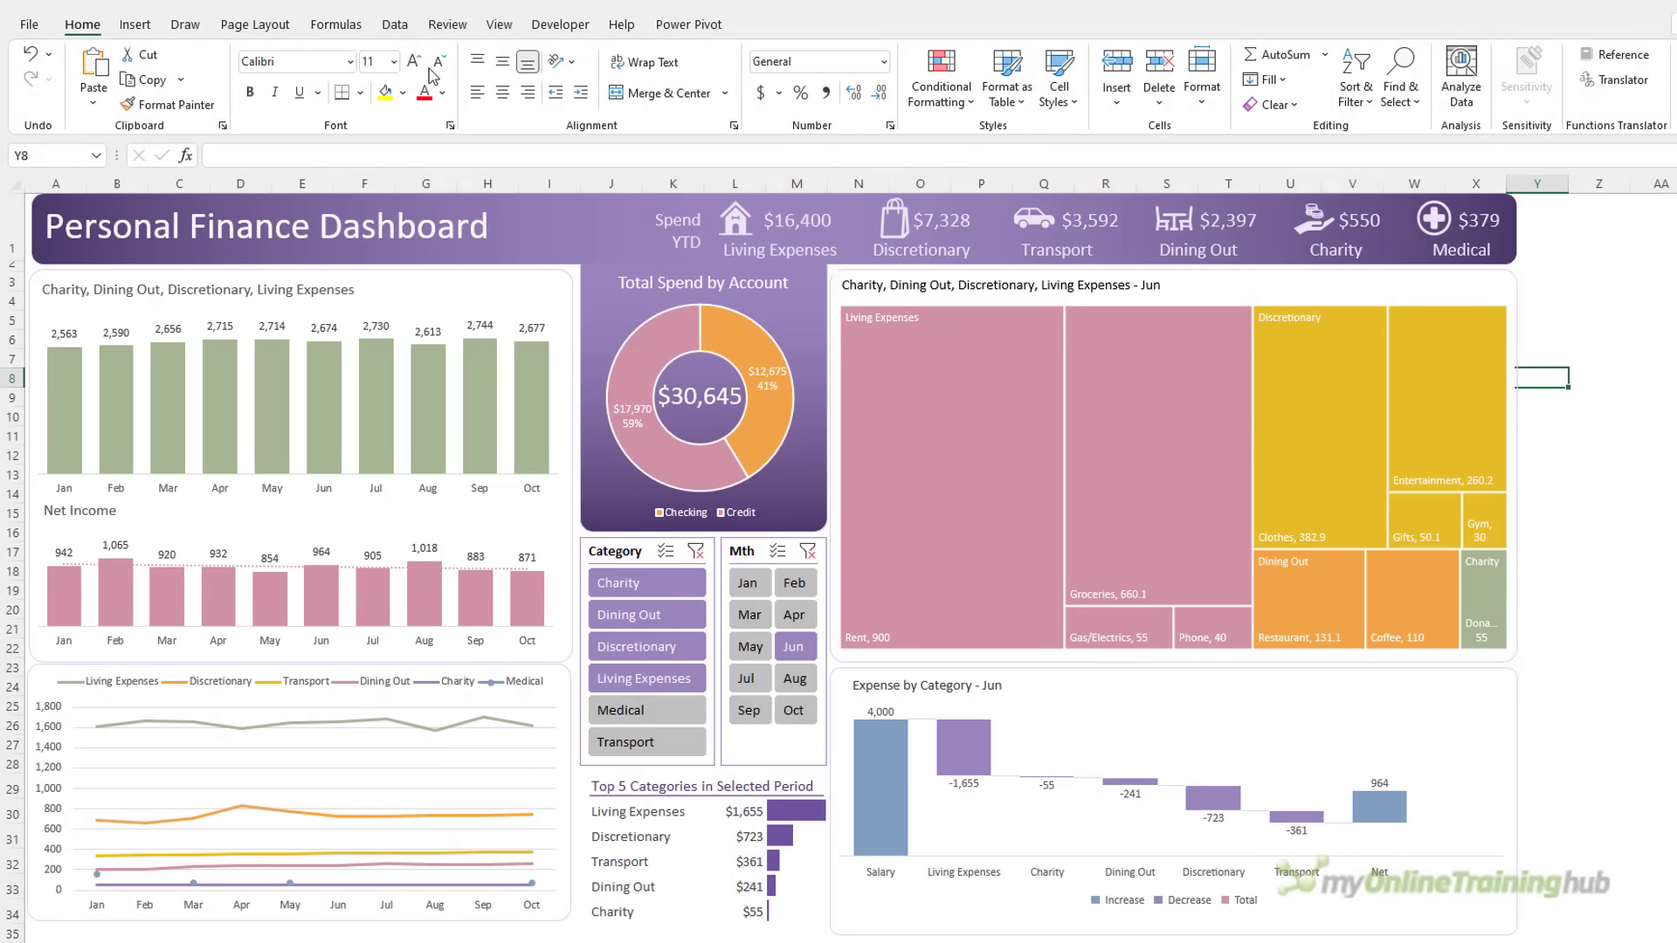
Refresh All so the pivots, month slicer and dashboard charts include November
left_click(395, 24)
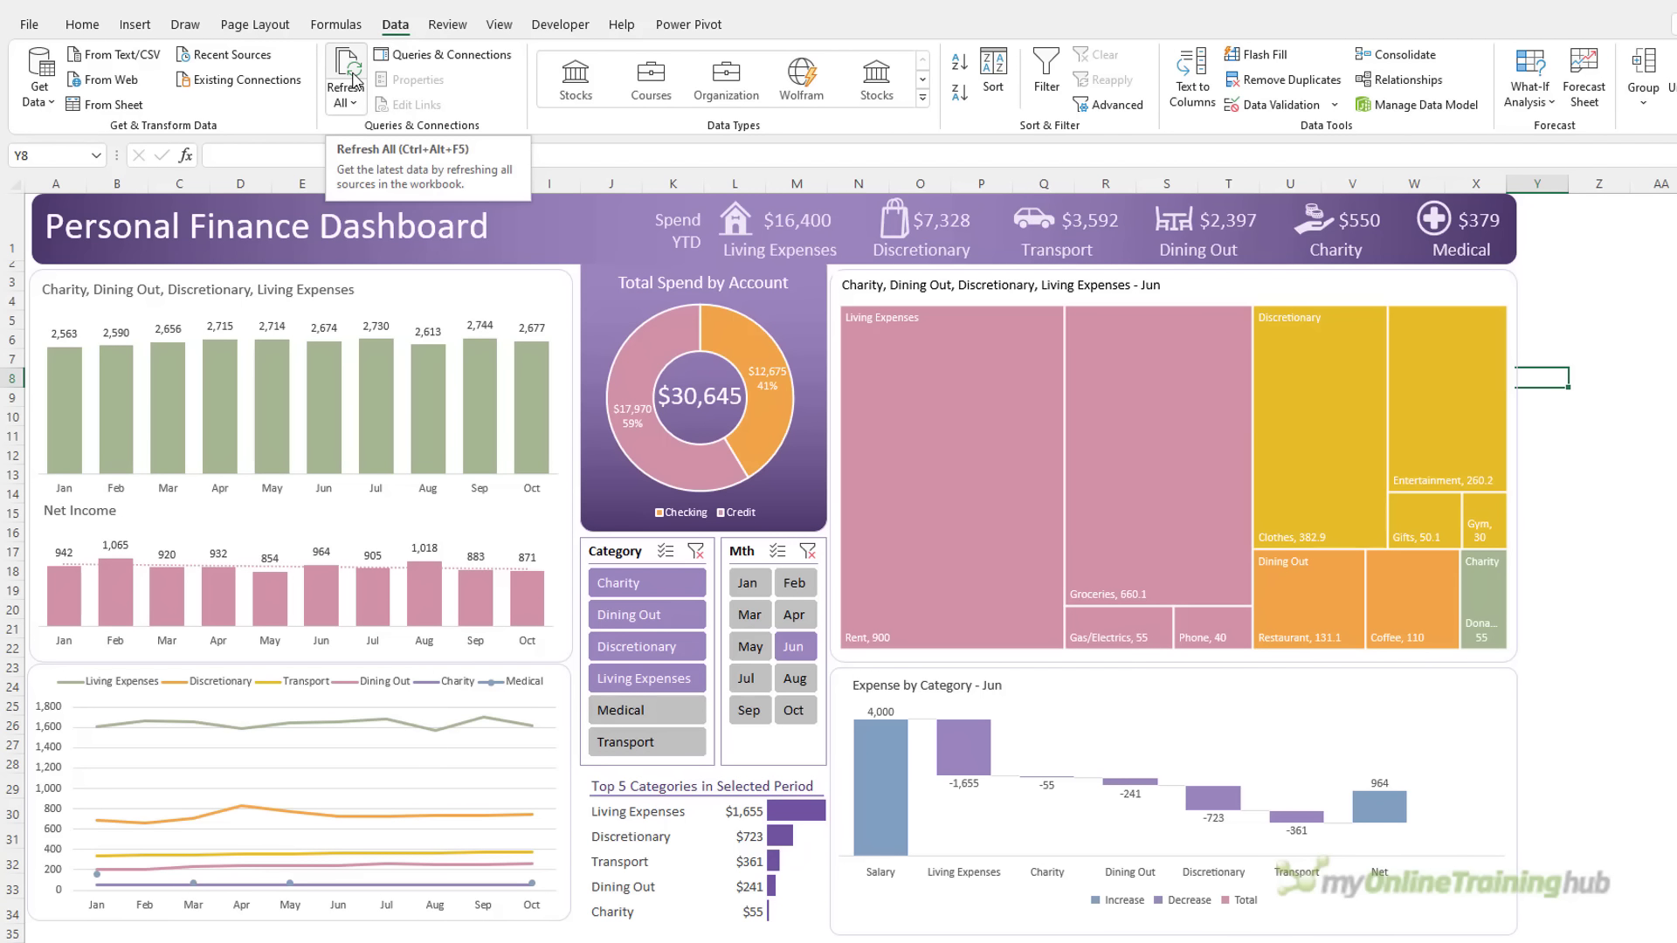
left_click(354, 83)
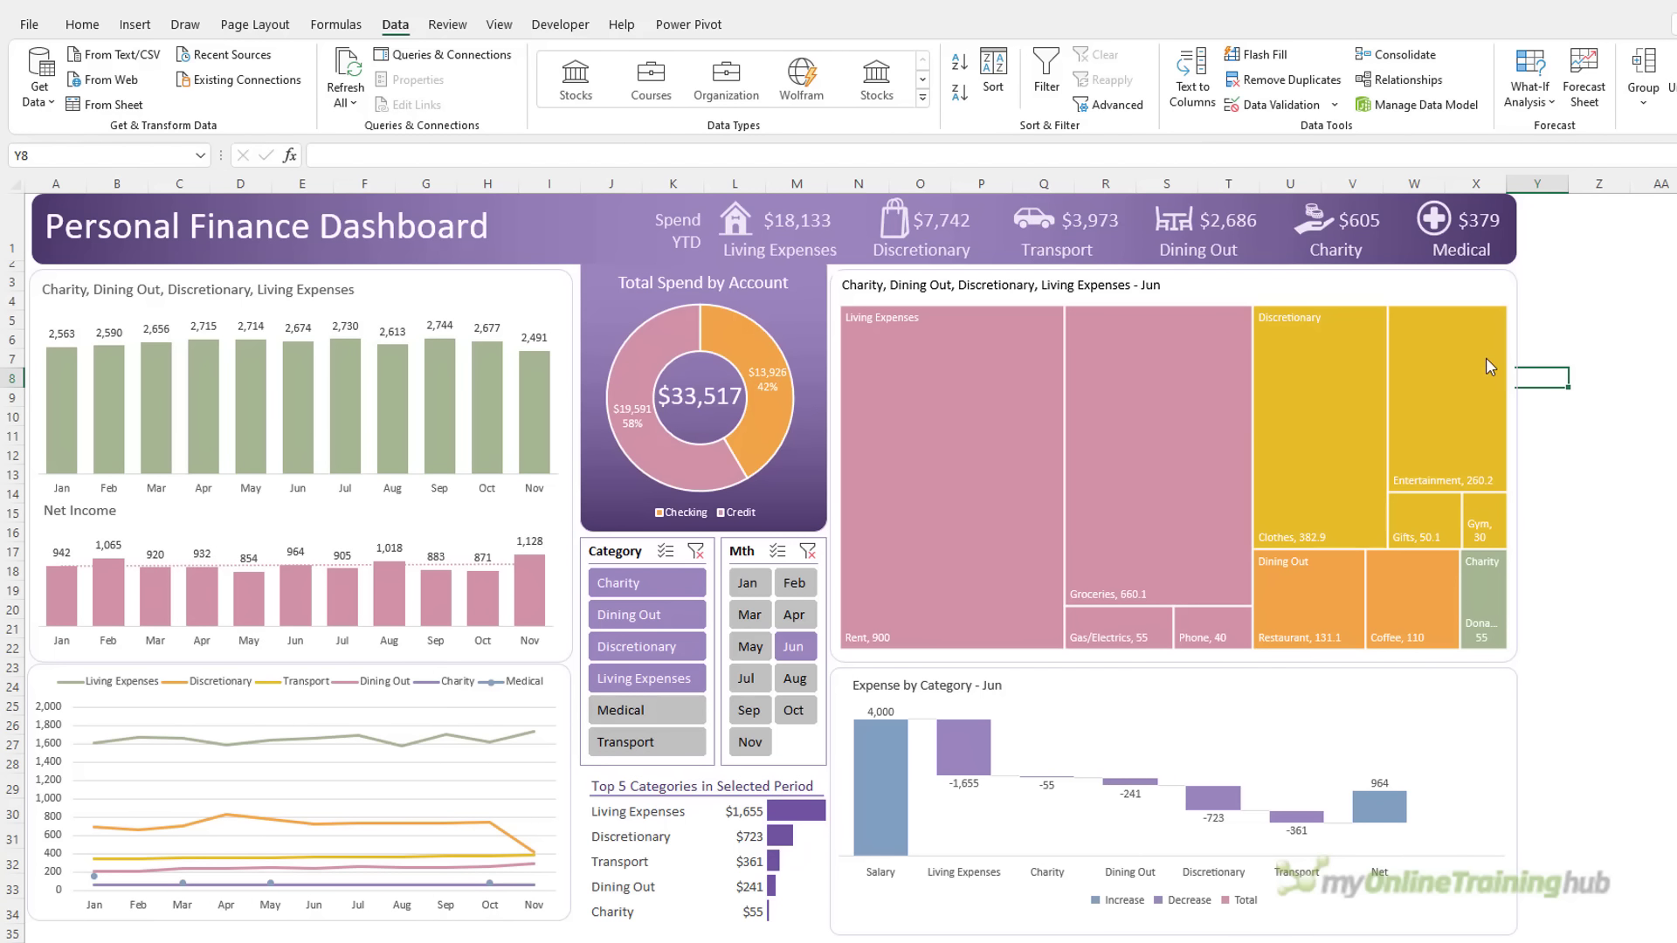
mouse_move(1485, 358)
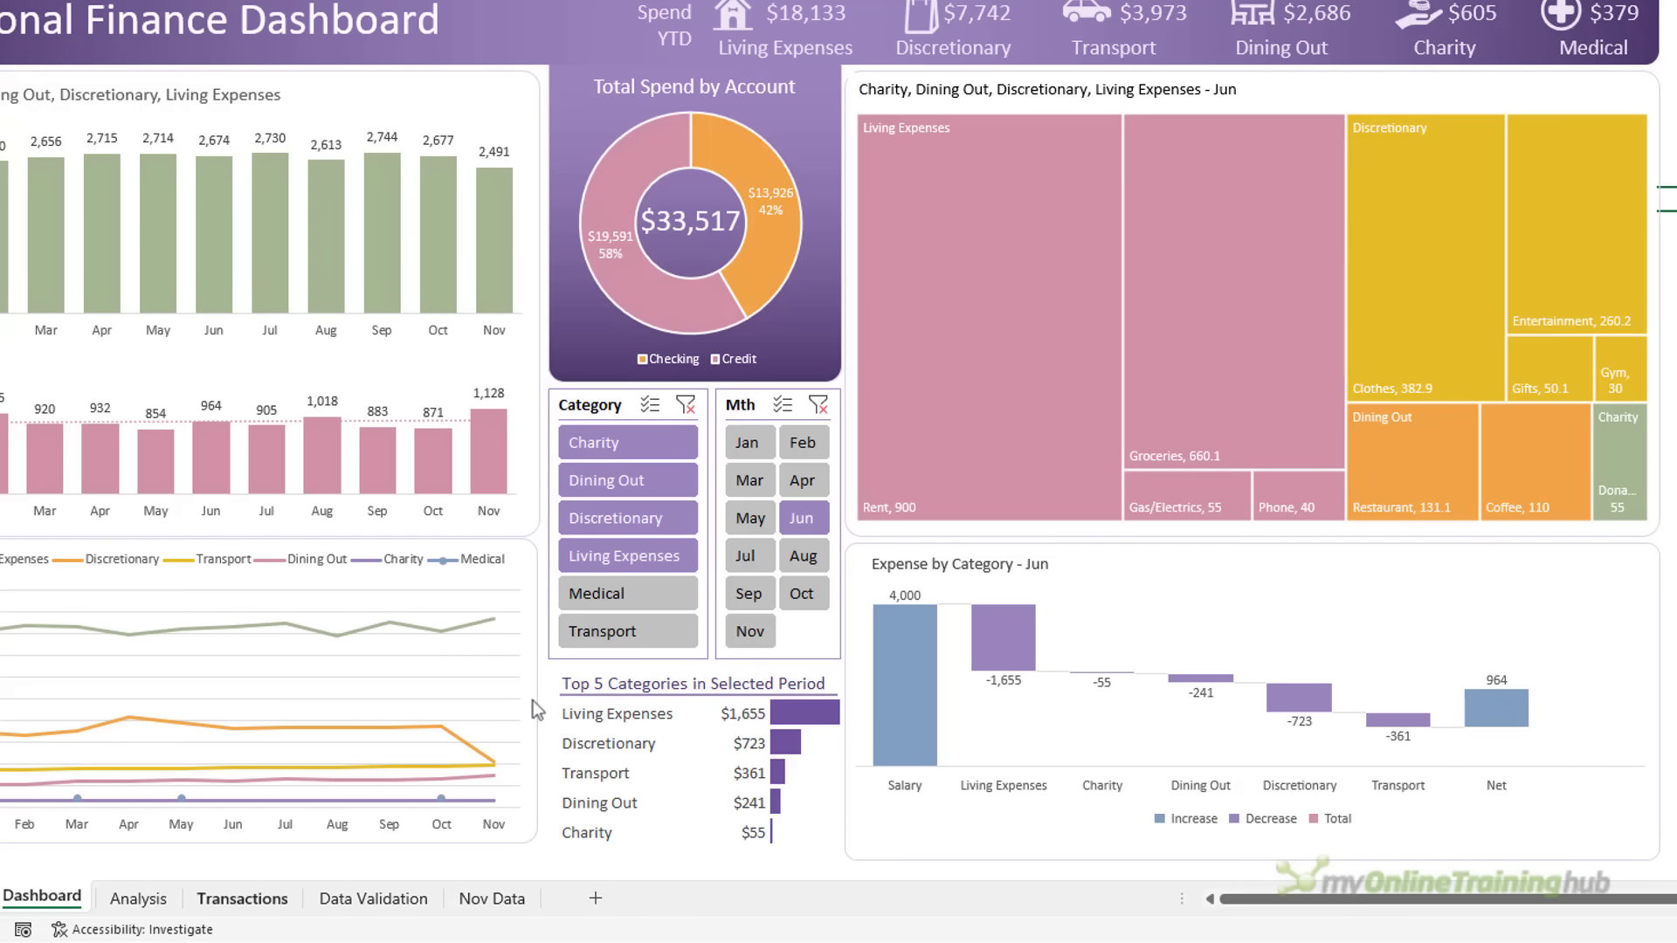
left_click(135, 899)
left_click(1418, 635)
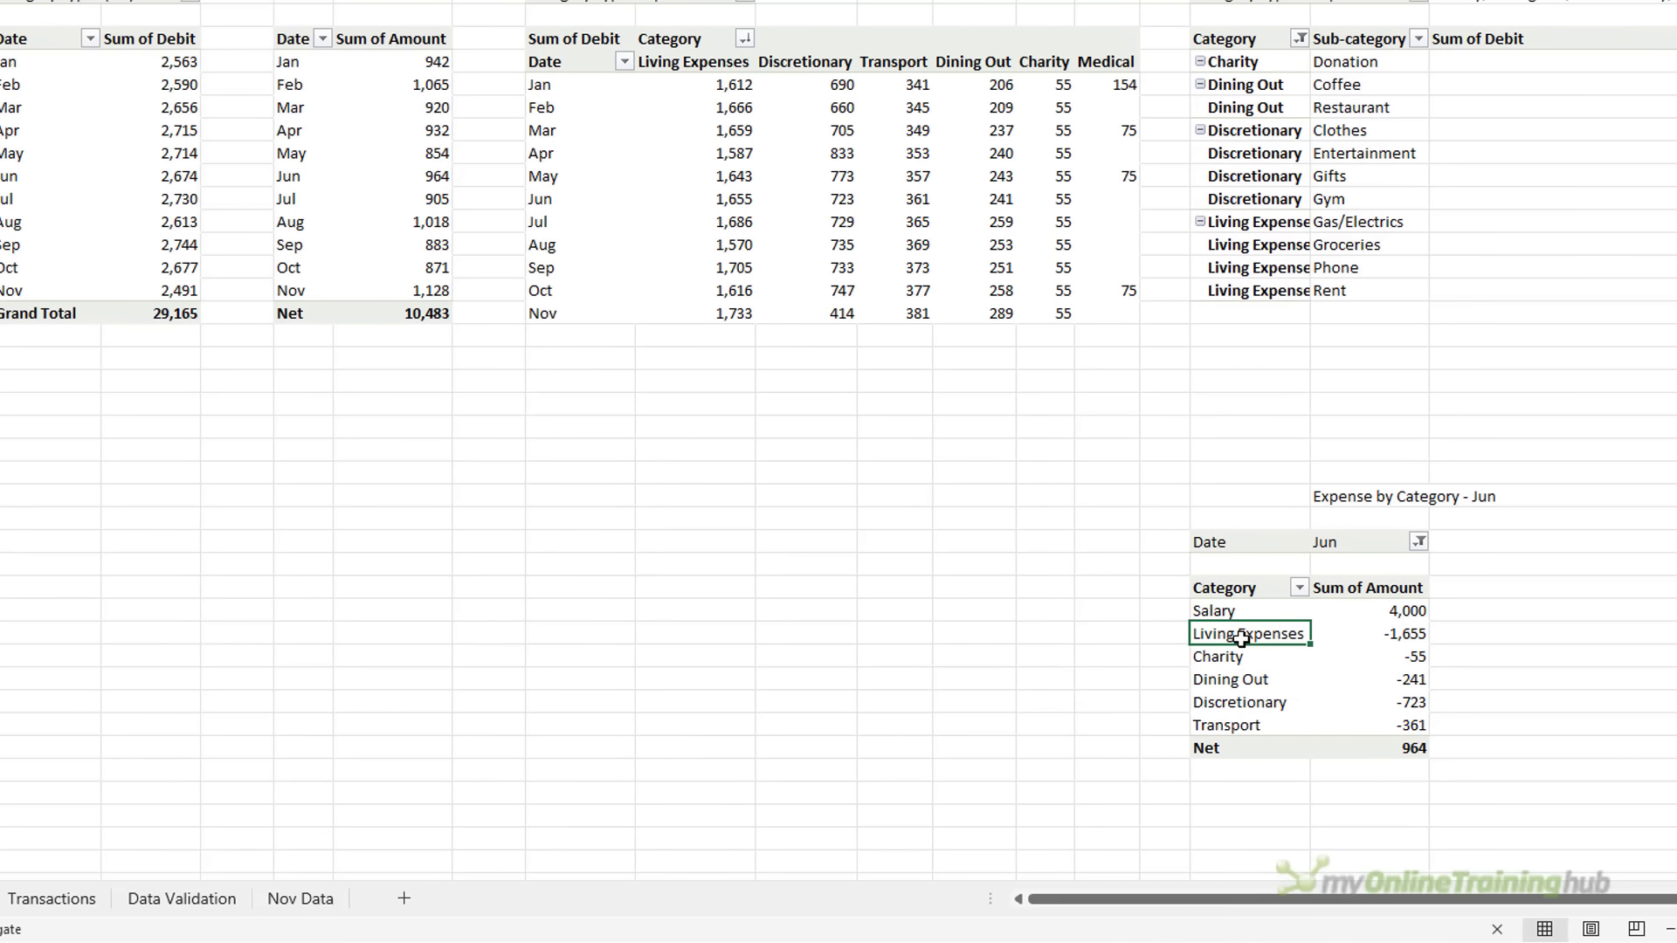
Enable Show items with no data on the Category field so Medical appears in the waterfall
right_click(1245, 650)
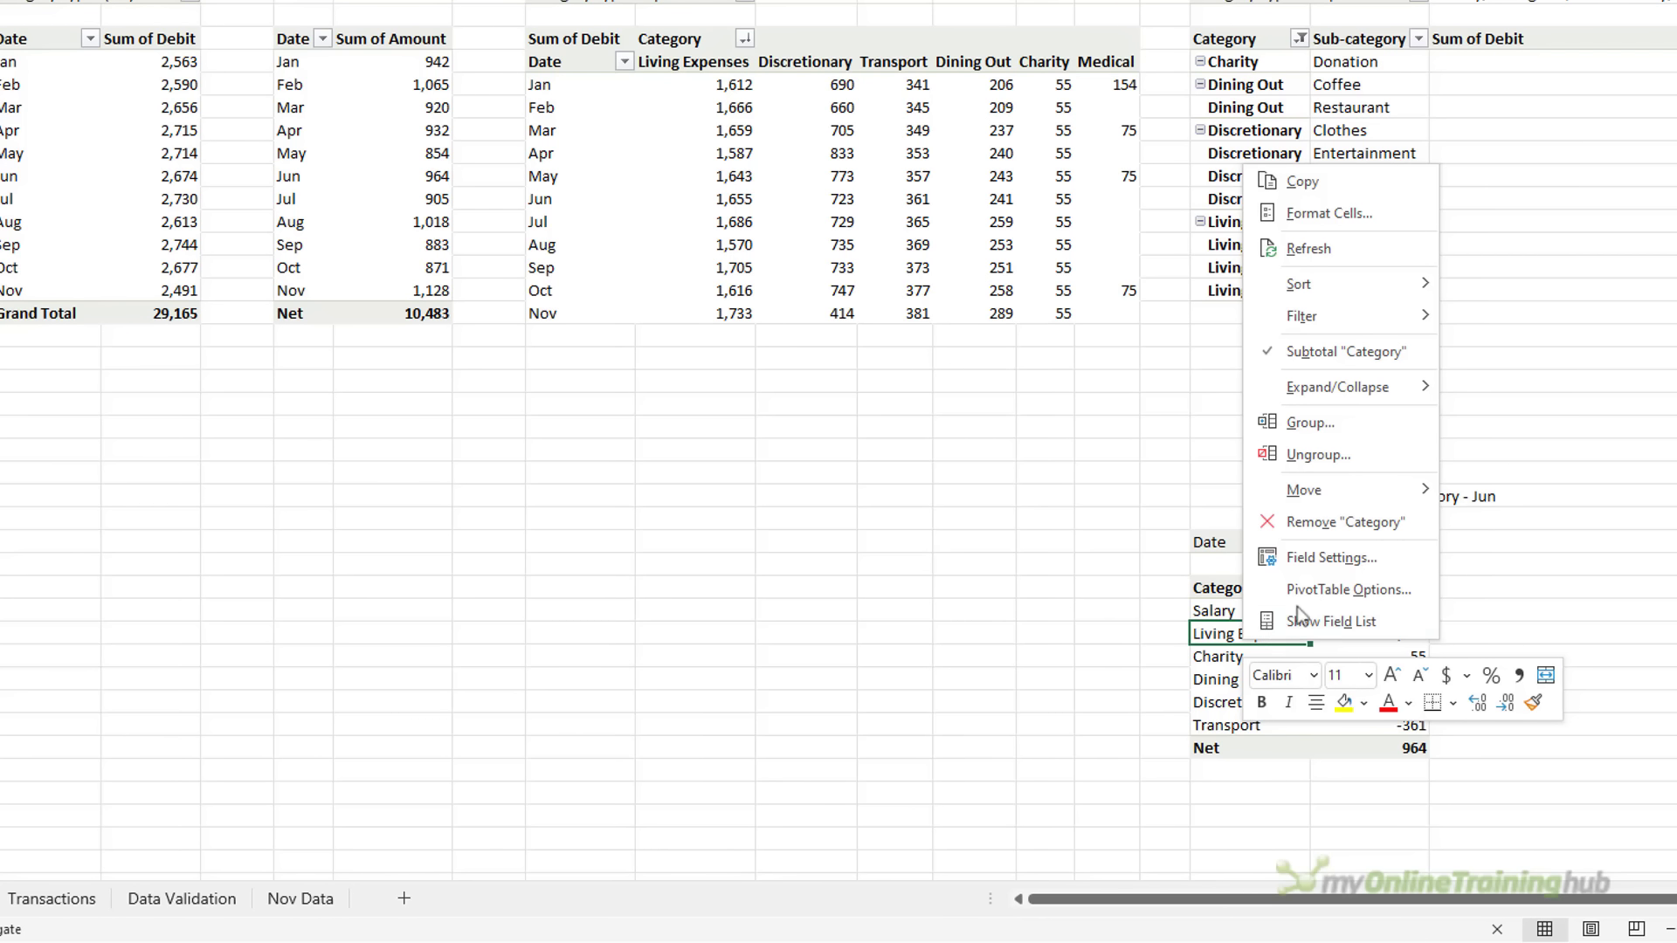
left_click(1389, 553)
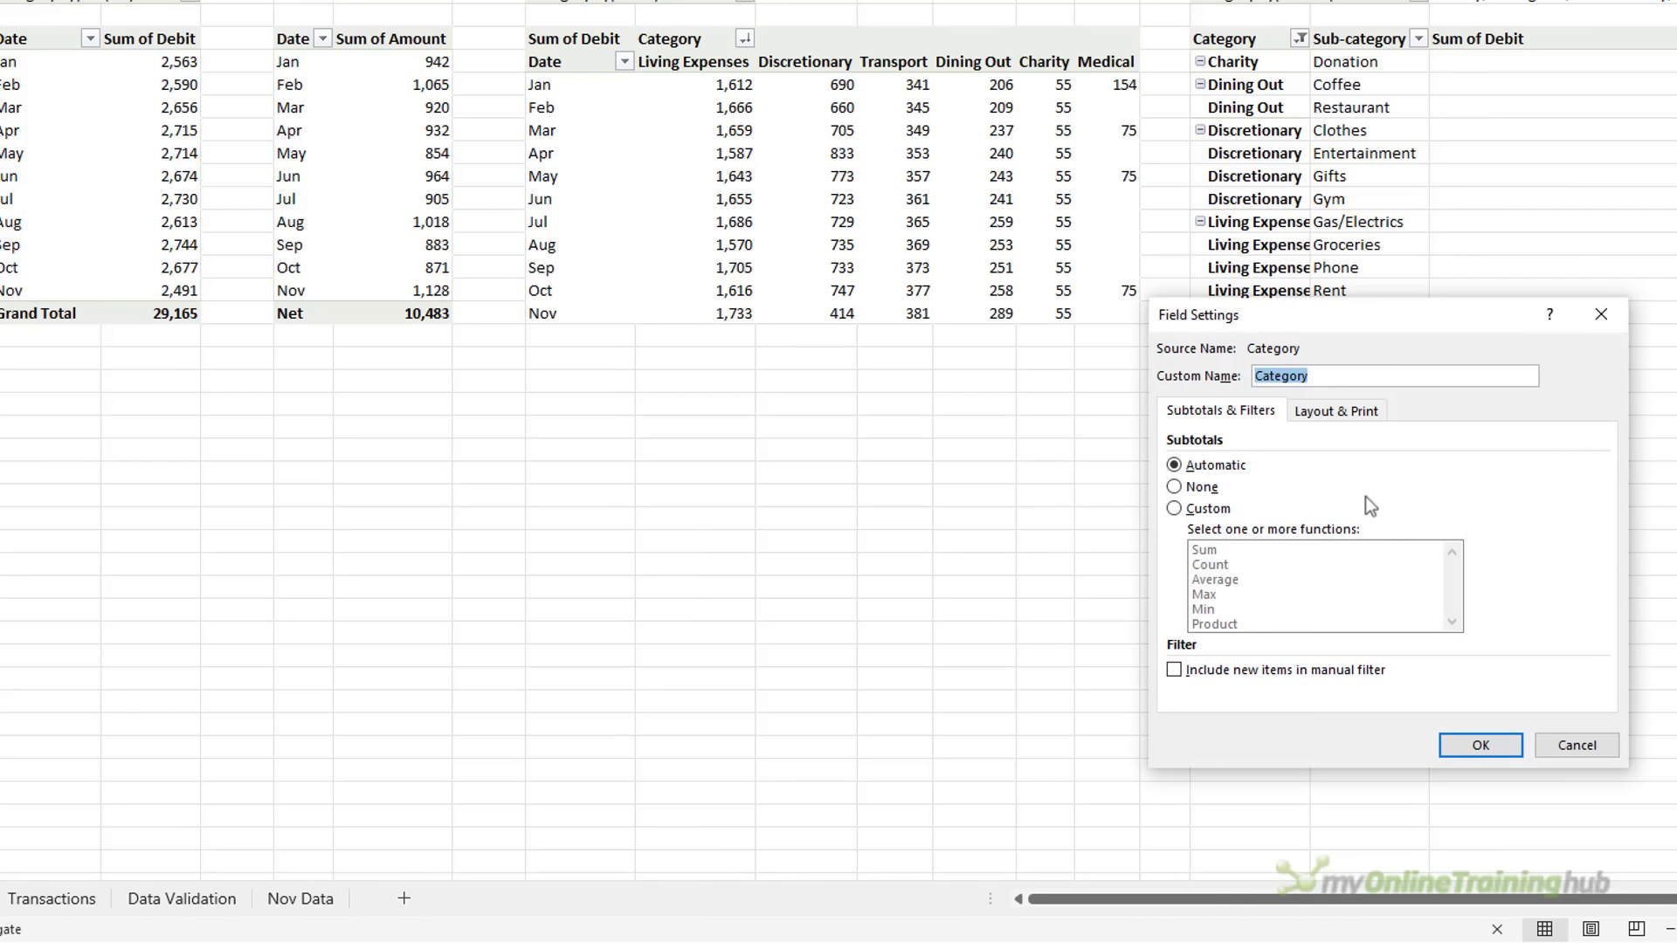
left_click(1327, 410)
left_click(1203, 607)
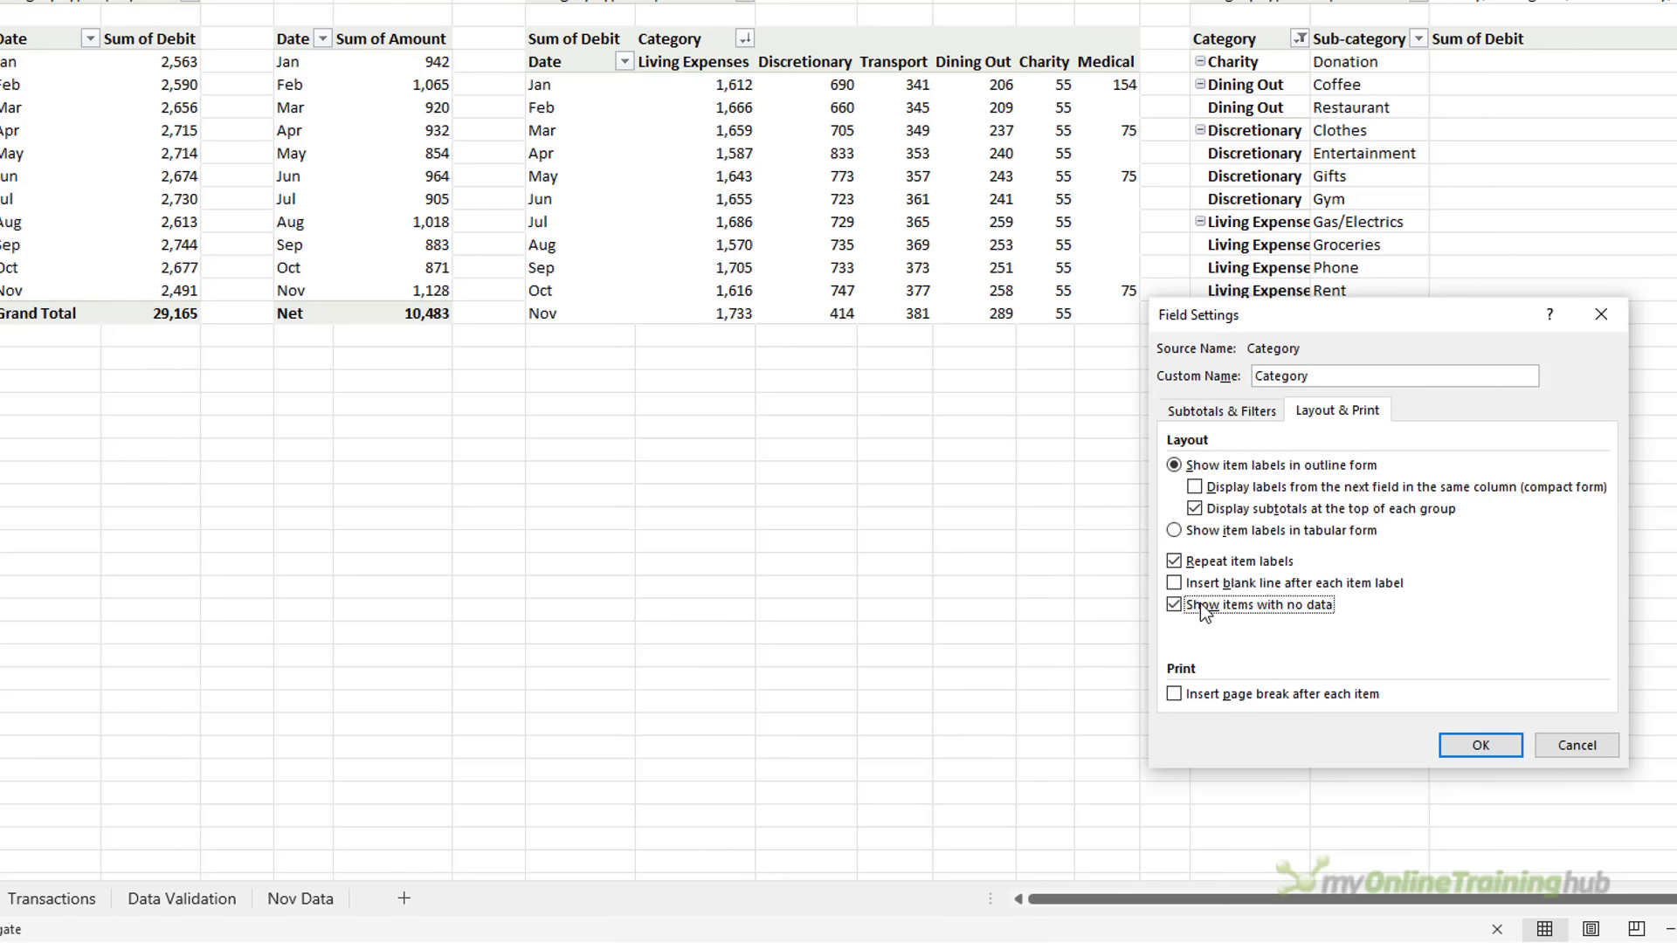
left_click(1476, 747)
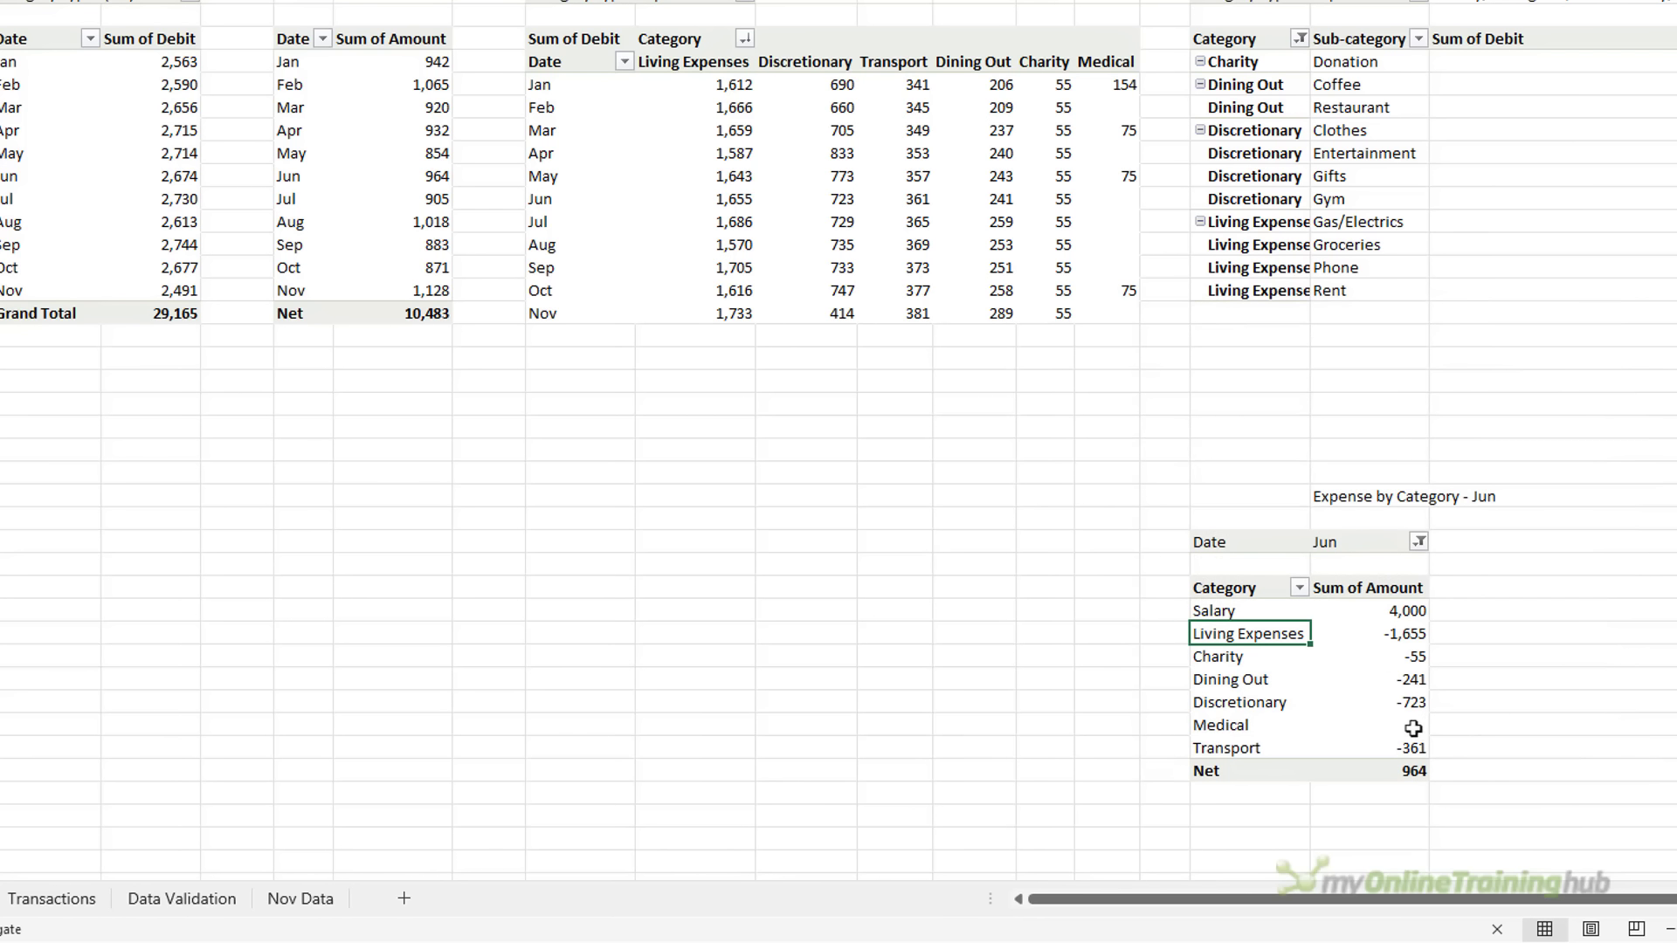
left_click(1408, 727)
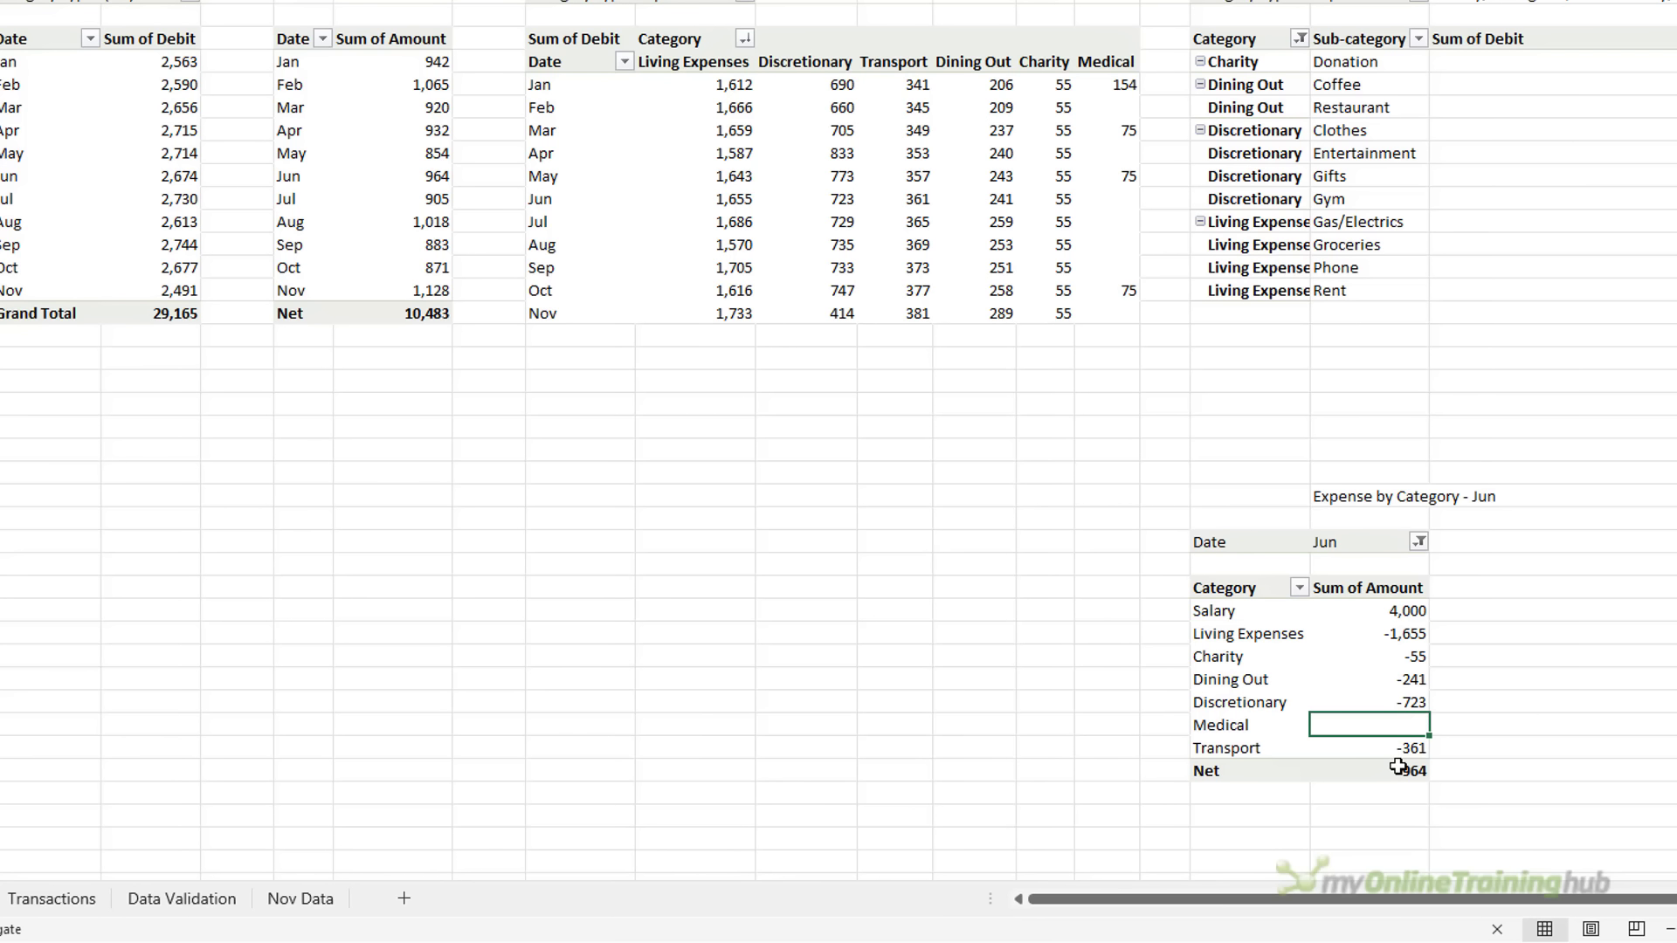
key("Down")
key("Down")
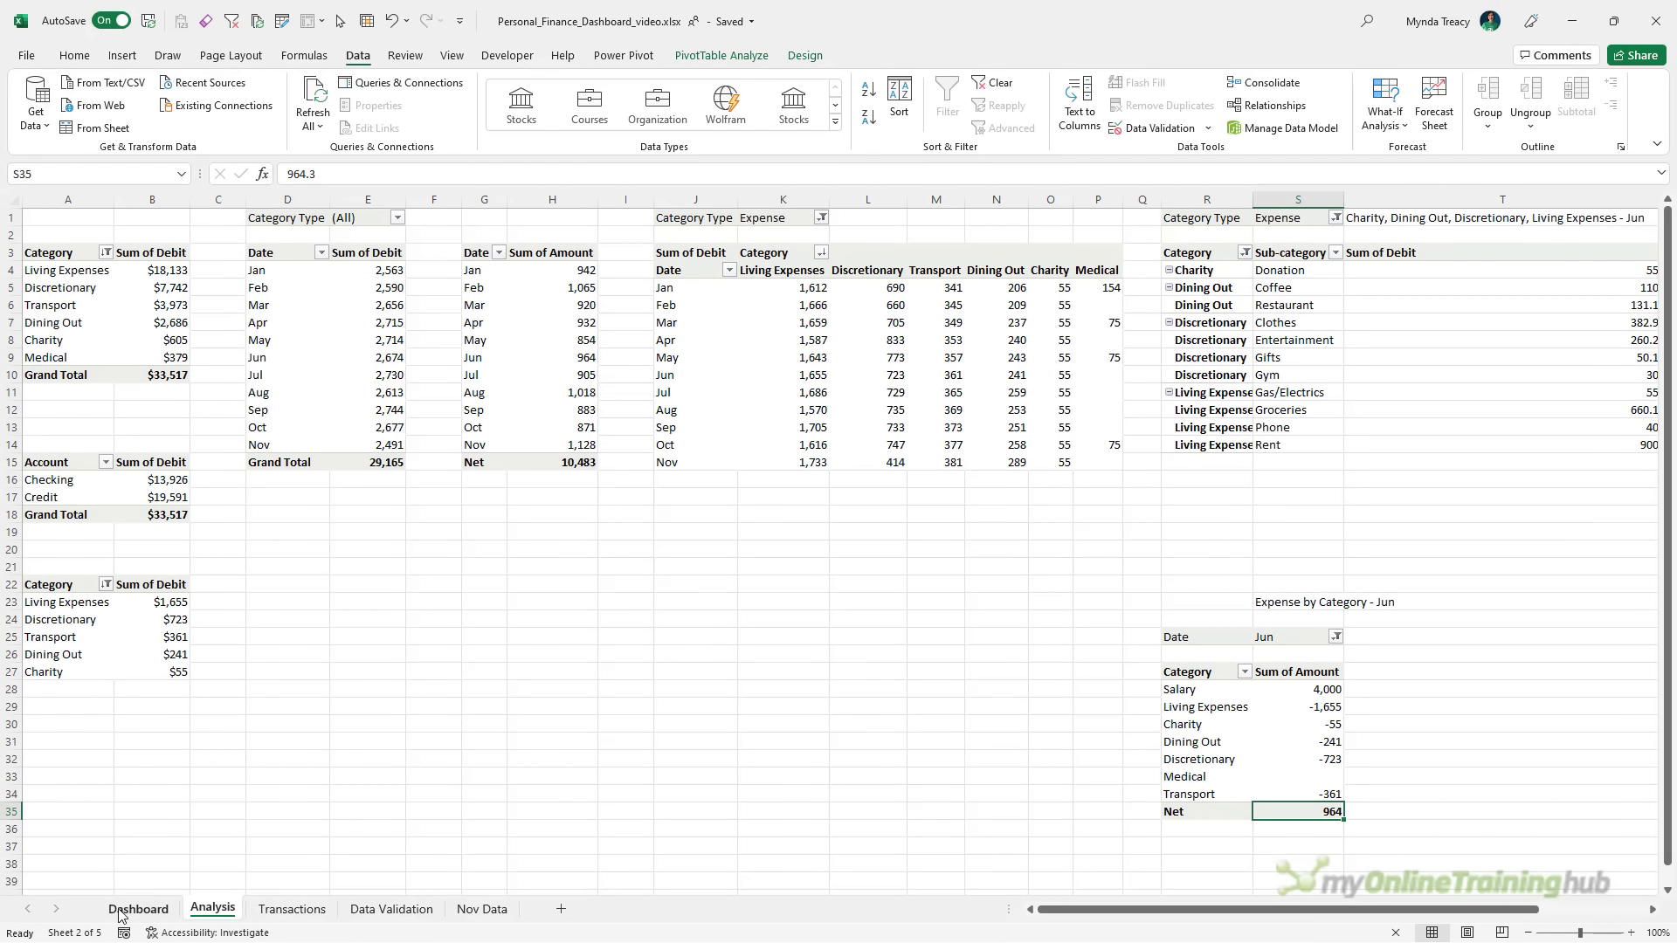
left_click(122, 914)
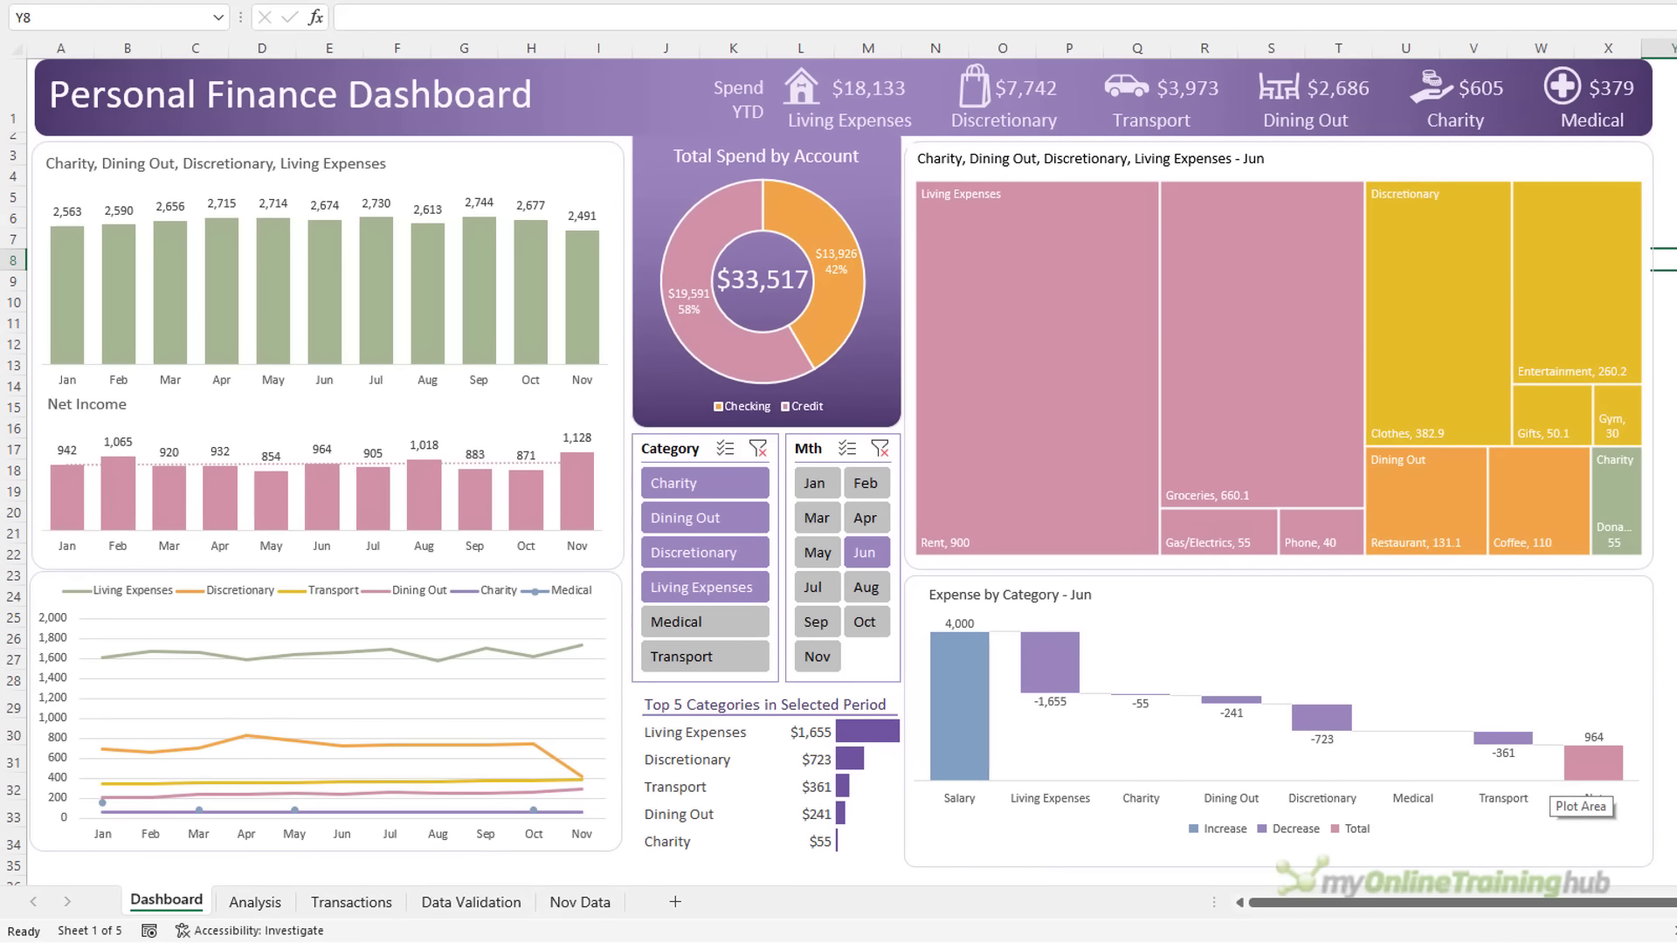
Filter to Nov, then clear the month filter so charts show YTD figures with Net 10,483
left_click(1676, 759)
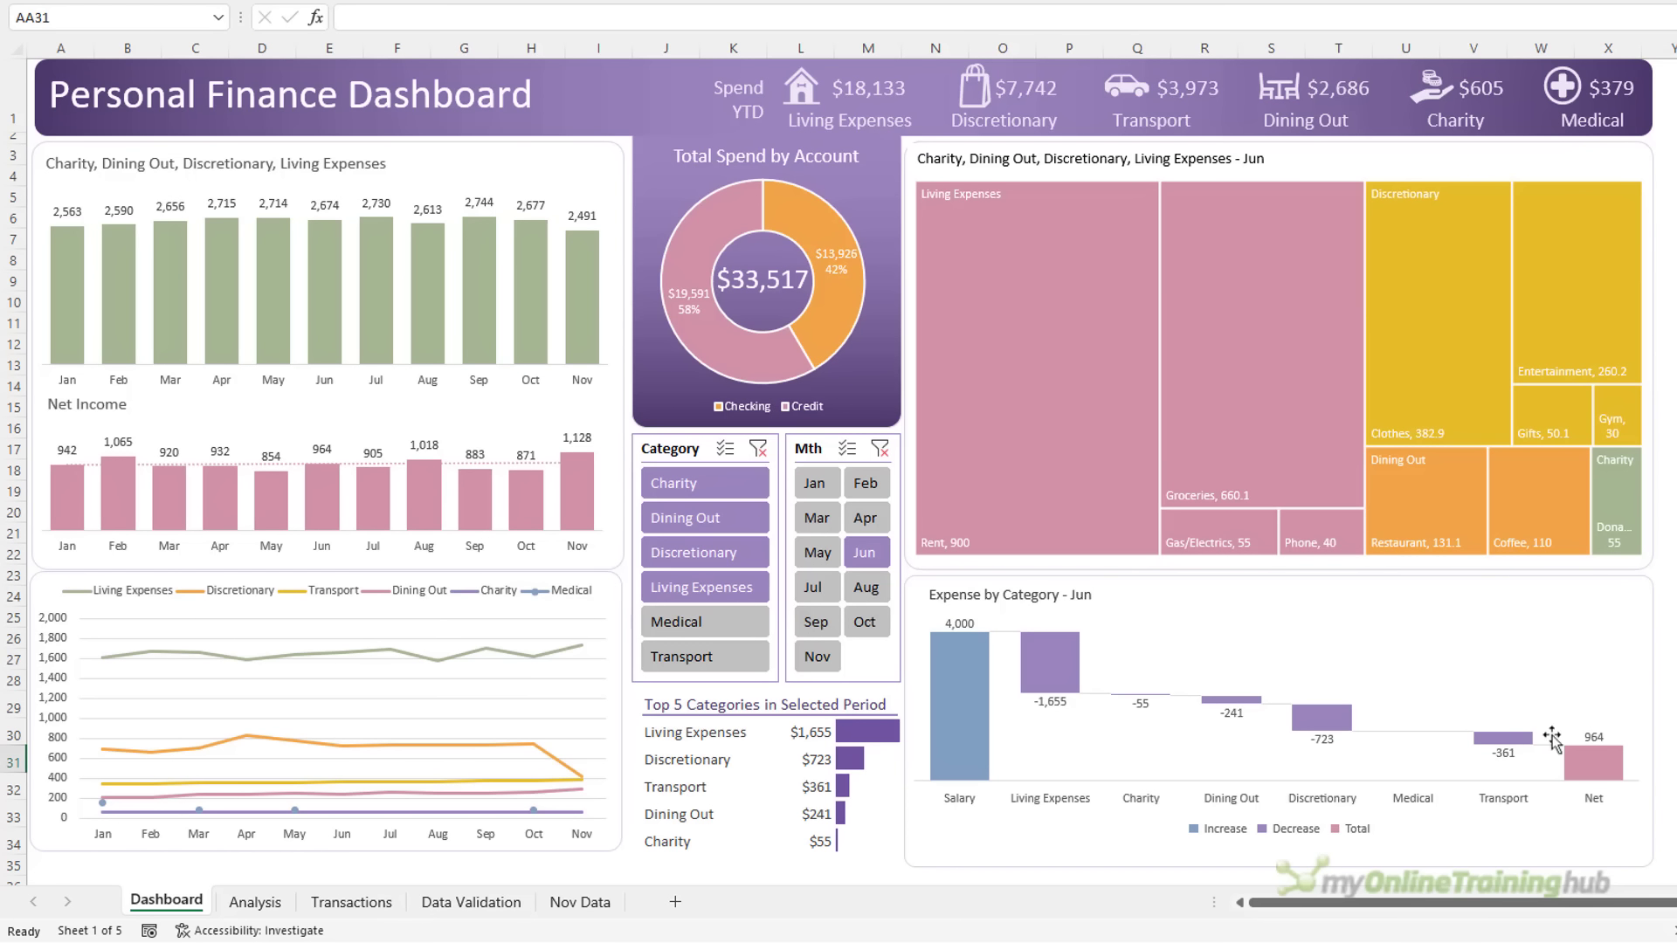
left_click(816, 655)
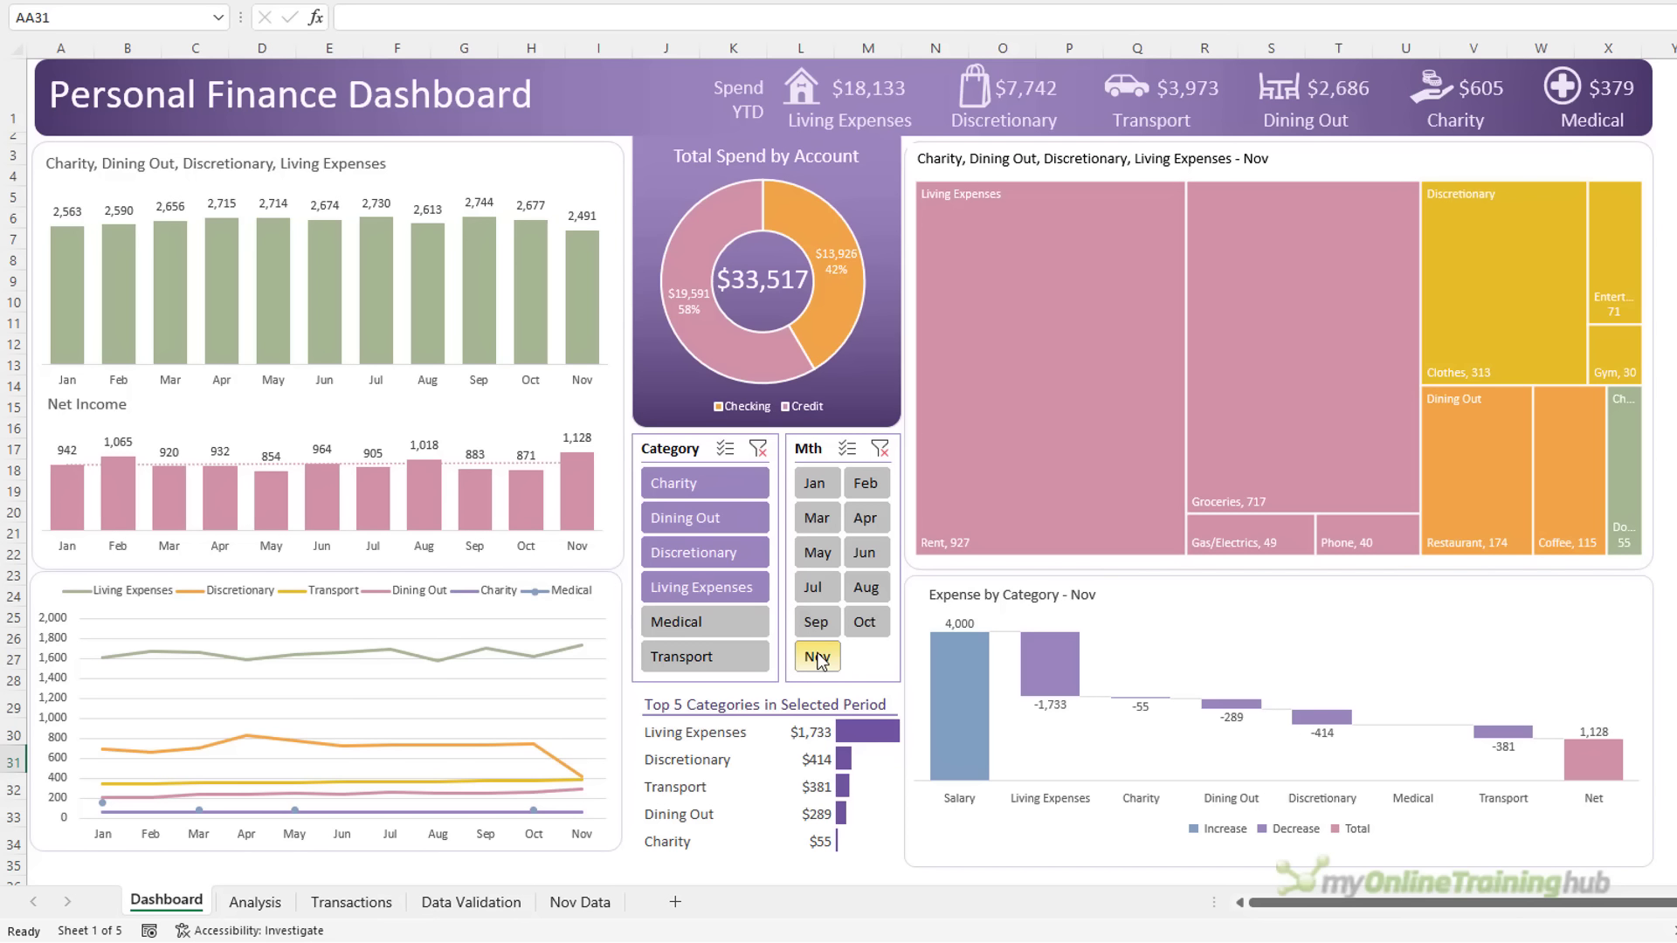
left_click(875, 448)
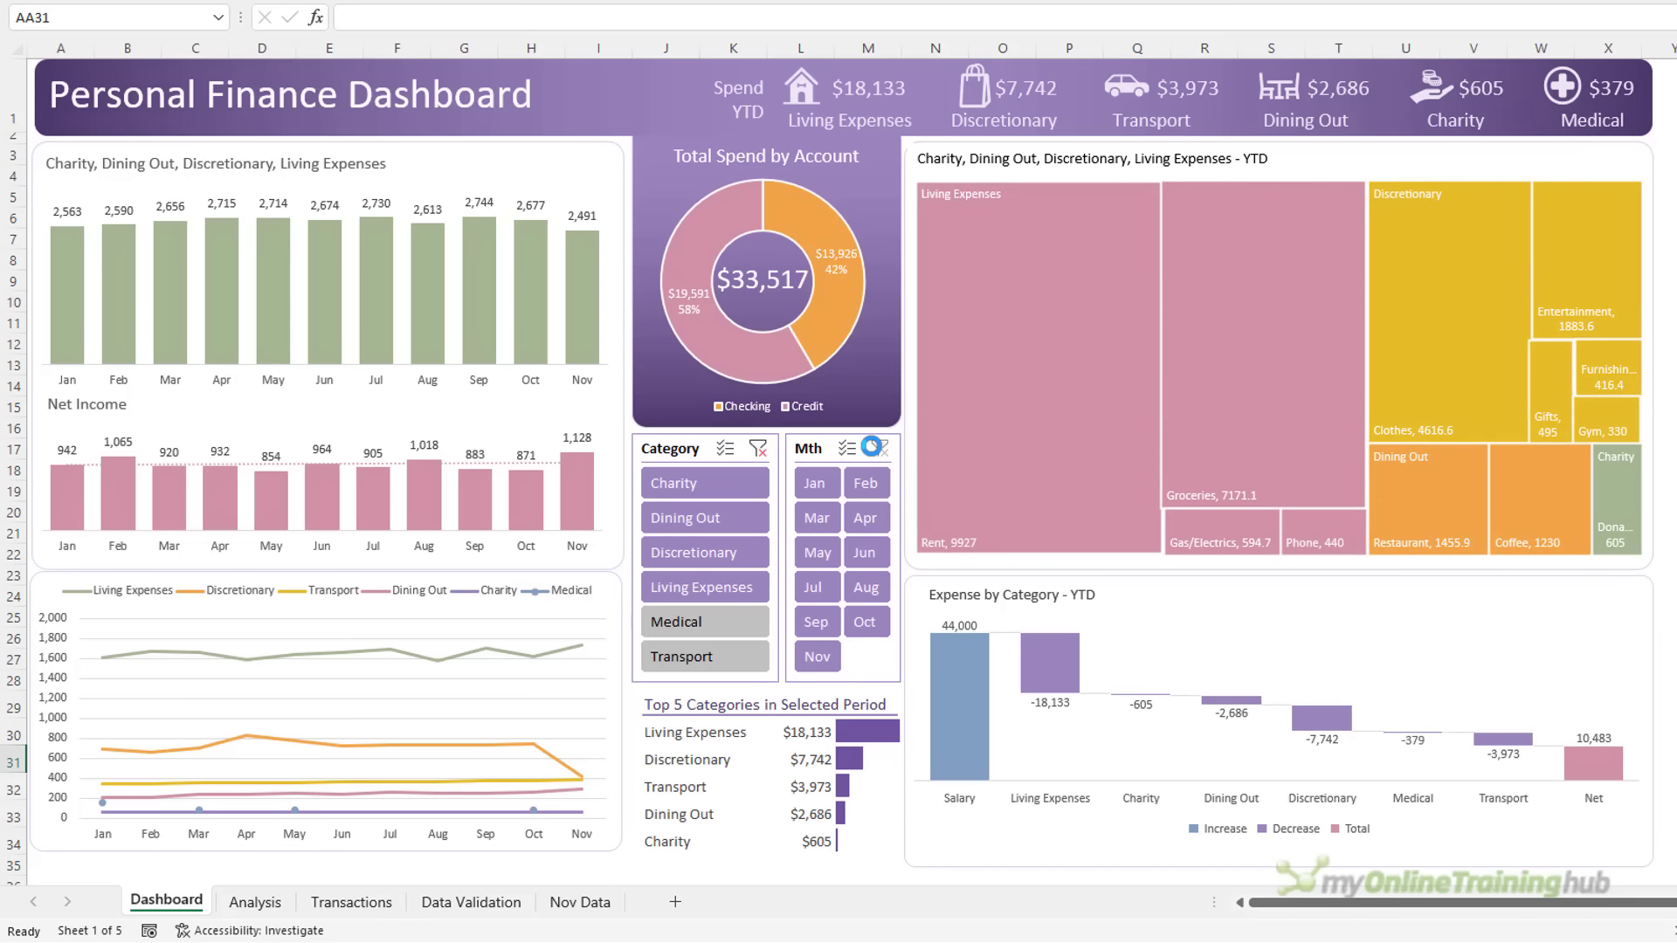